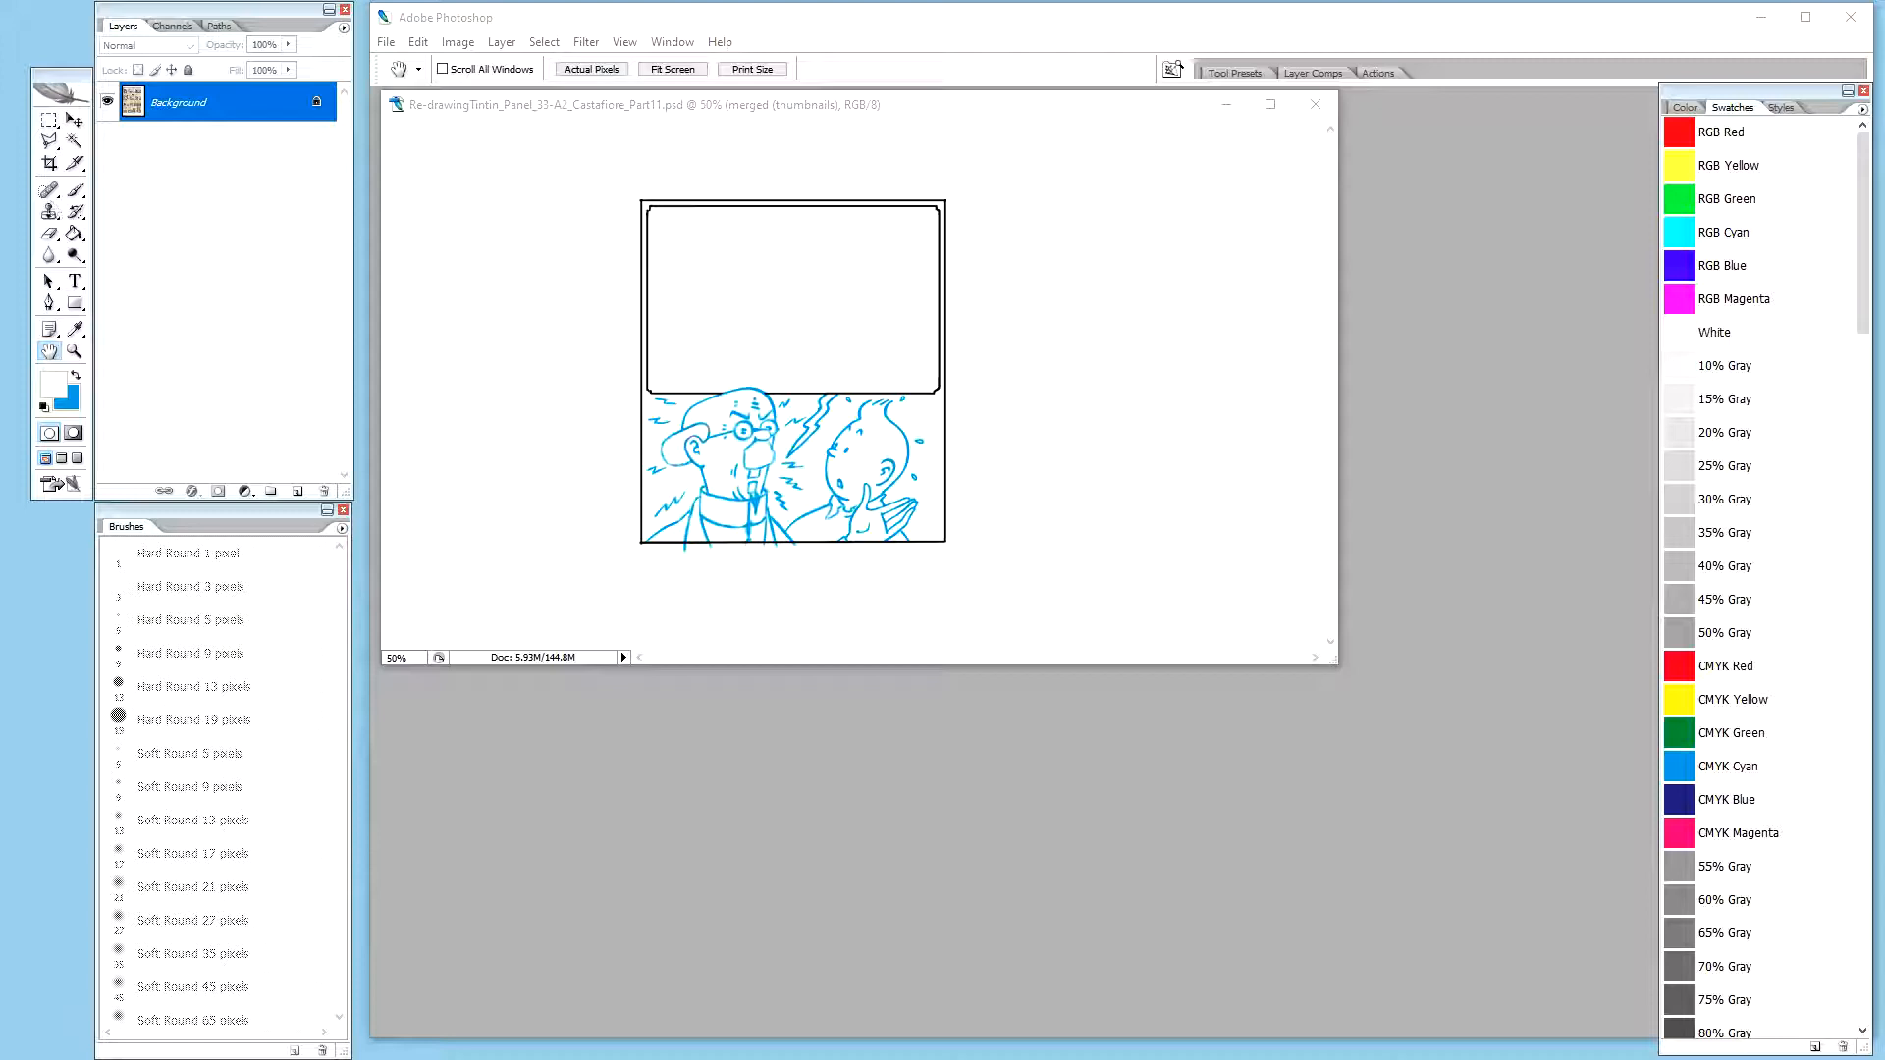
Enlarge the document window and frame the two characters in the panel's lower half at 200% zoom
{"action": "left_click", "coordinate": [660, 106]}
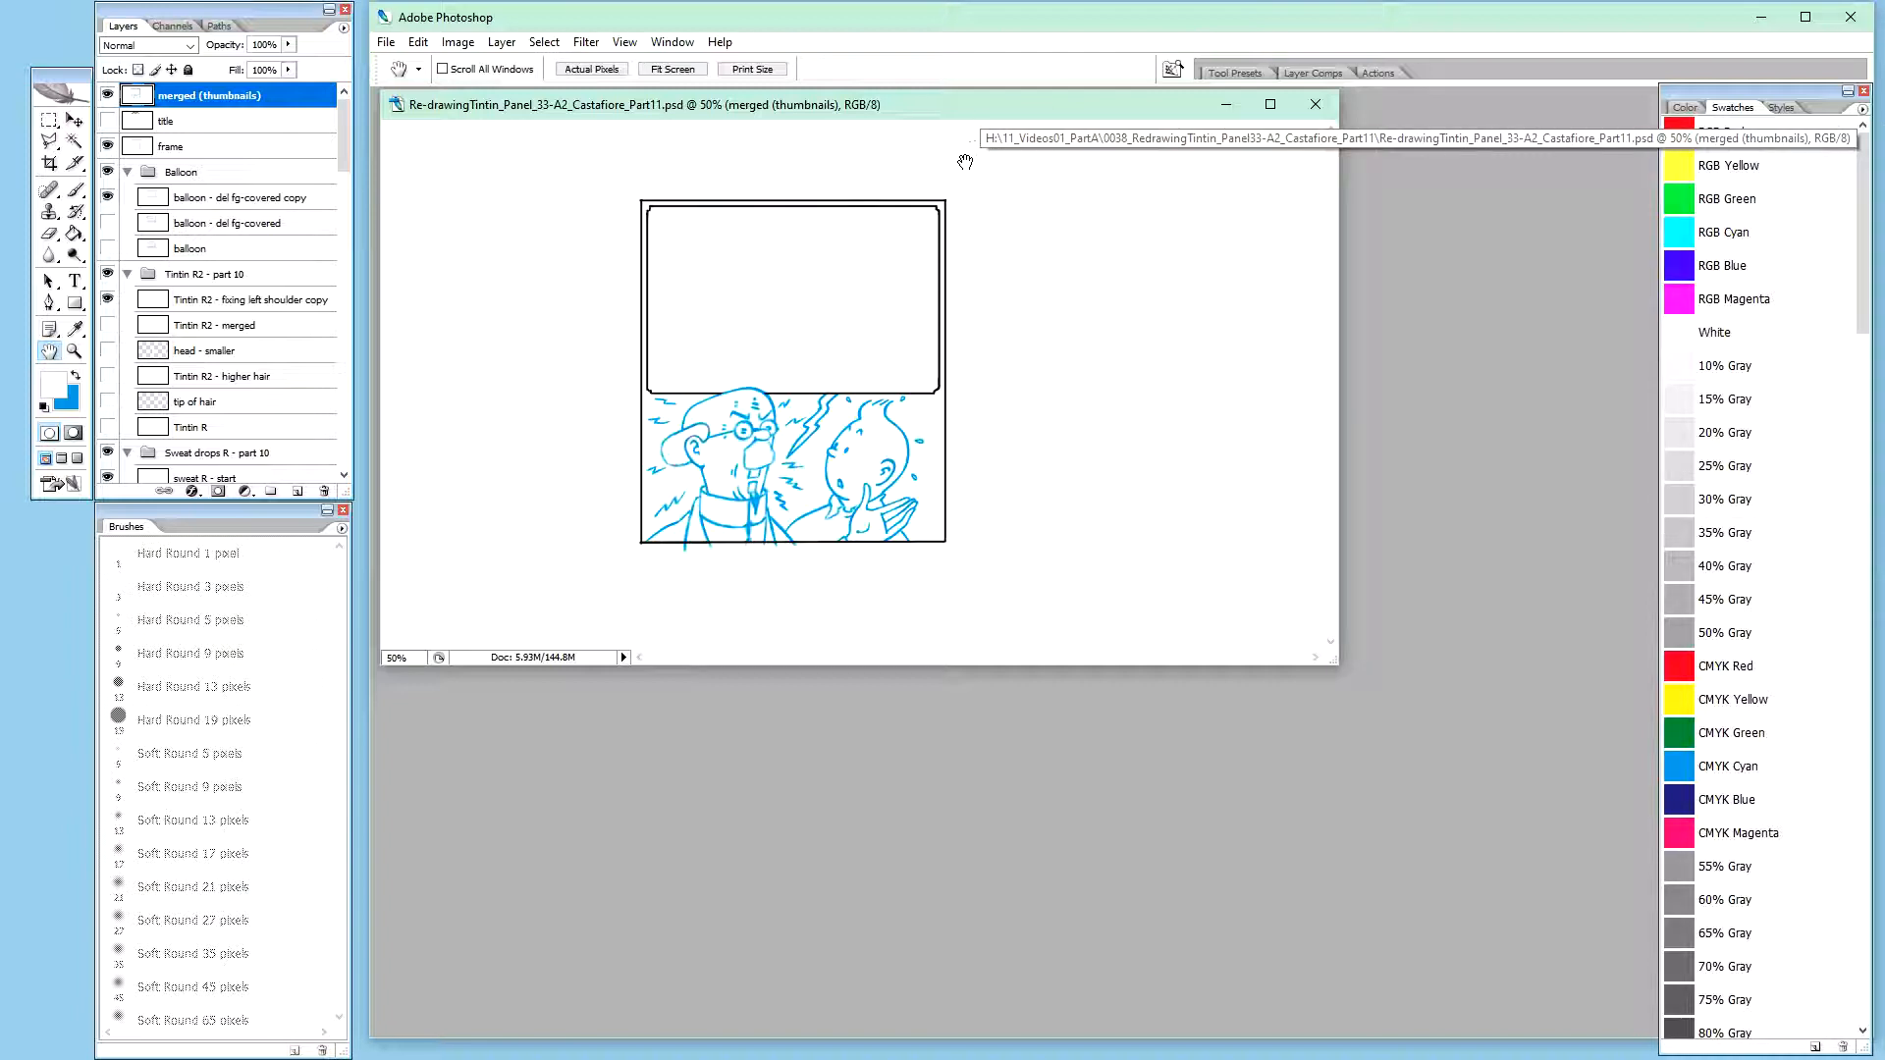
{"action": "left_click_drag", "start_coordinate": [1331, 673], "coordinate": [1512, 1053]}
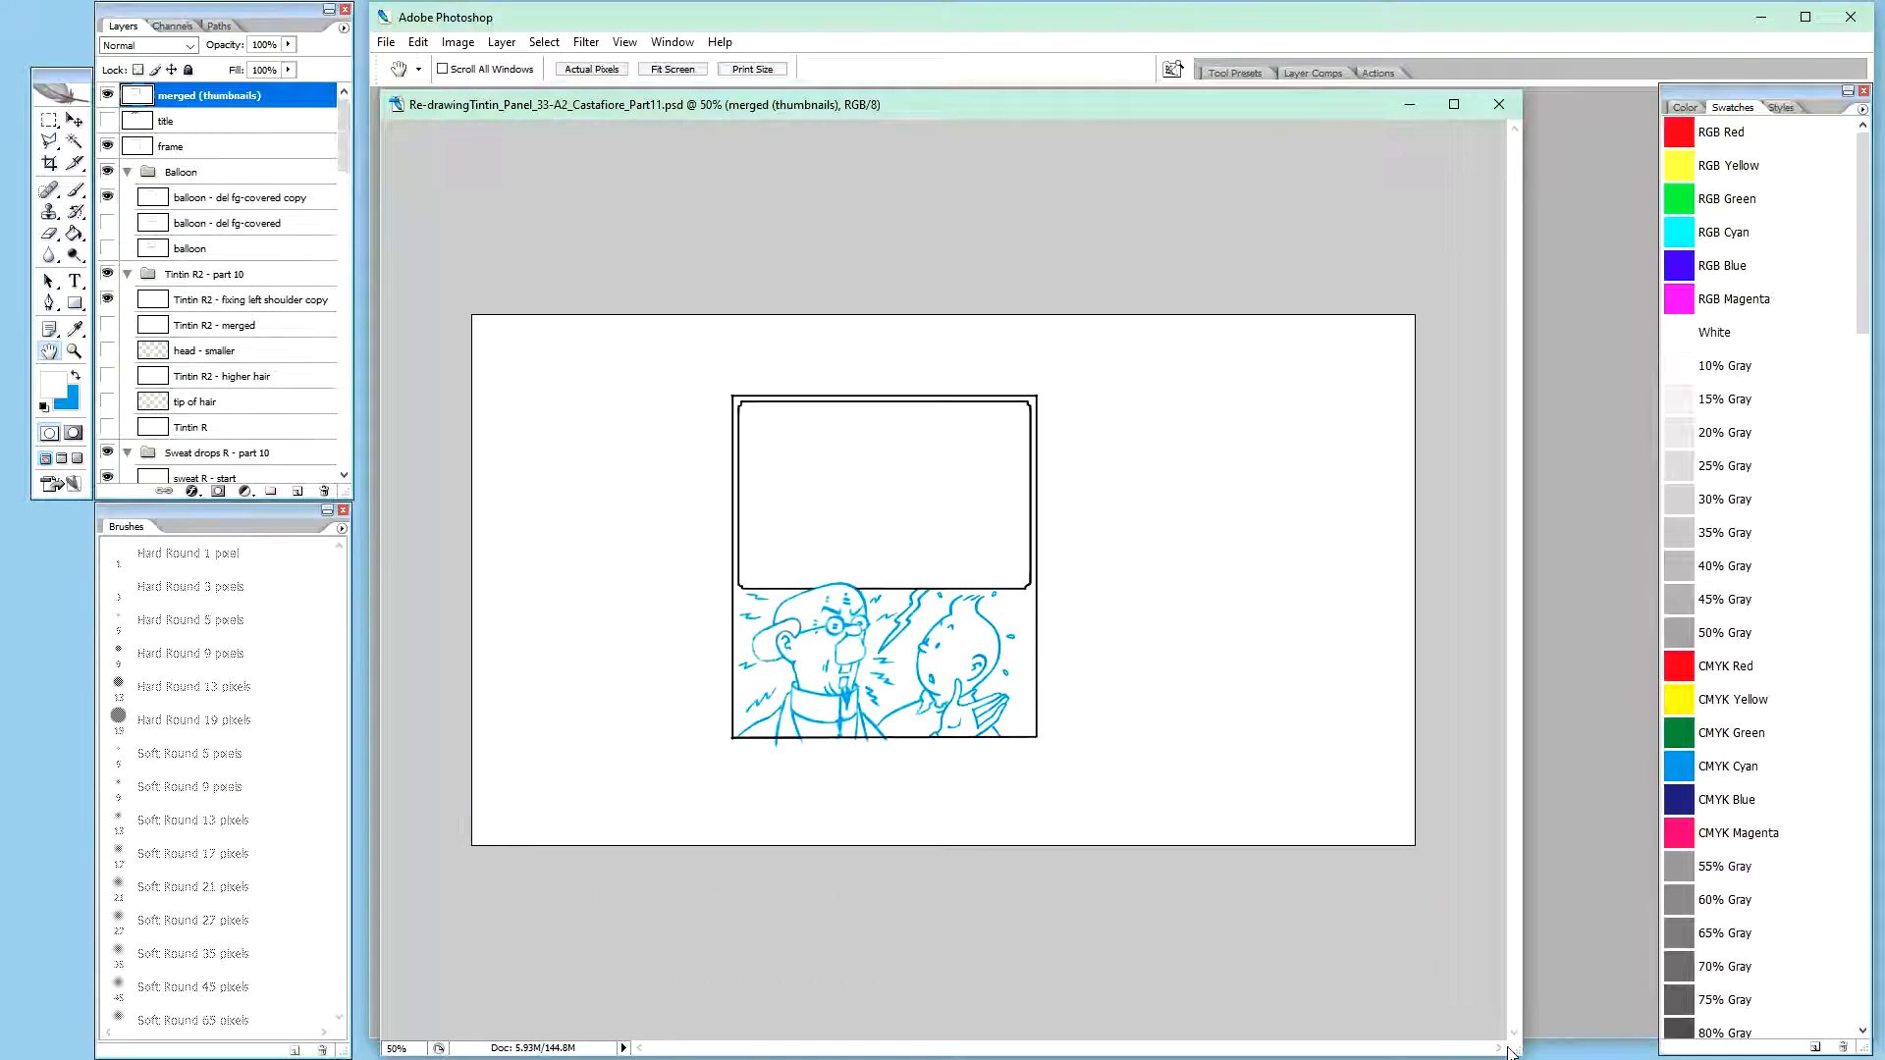
{"action": "key", "text": "ctrl+plus"}
{"action": "key", "text": "ctrl+plus"}
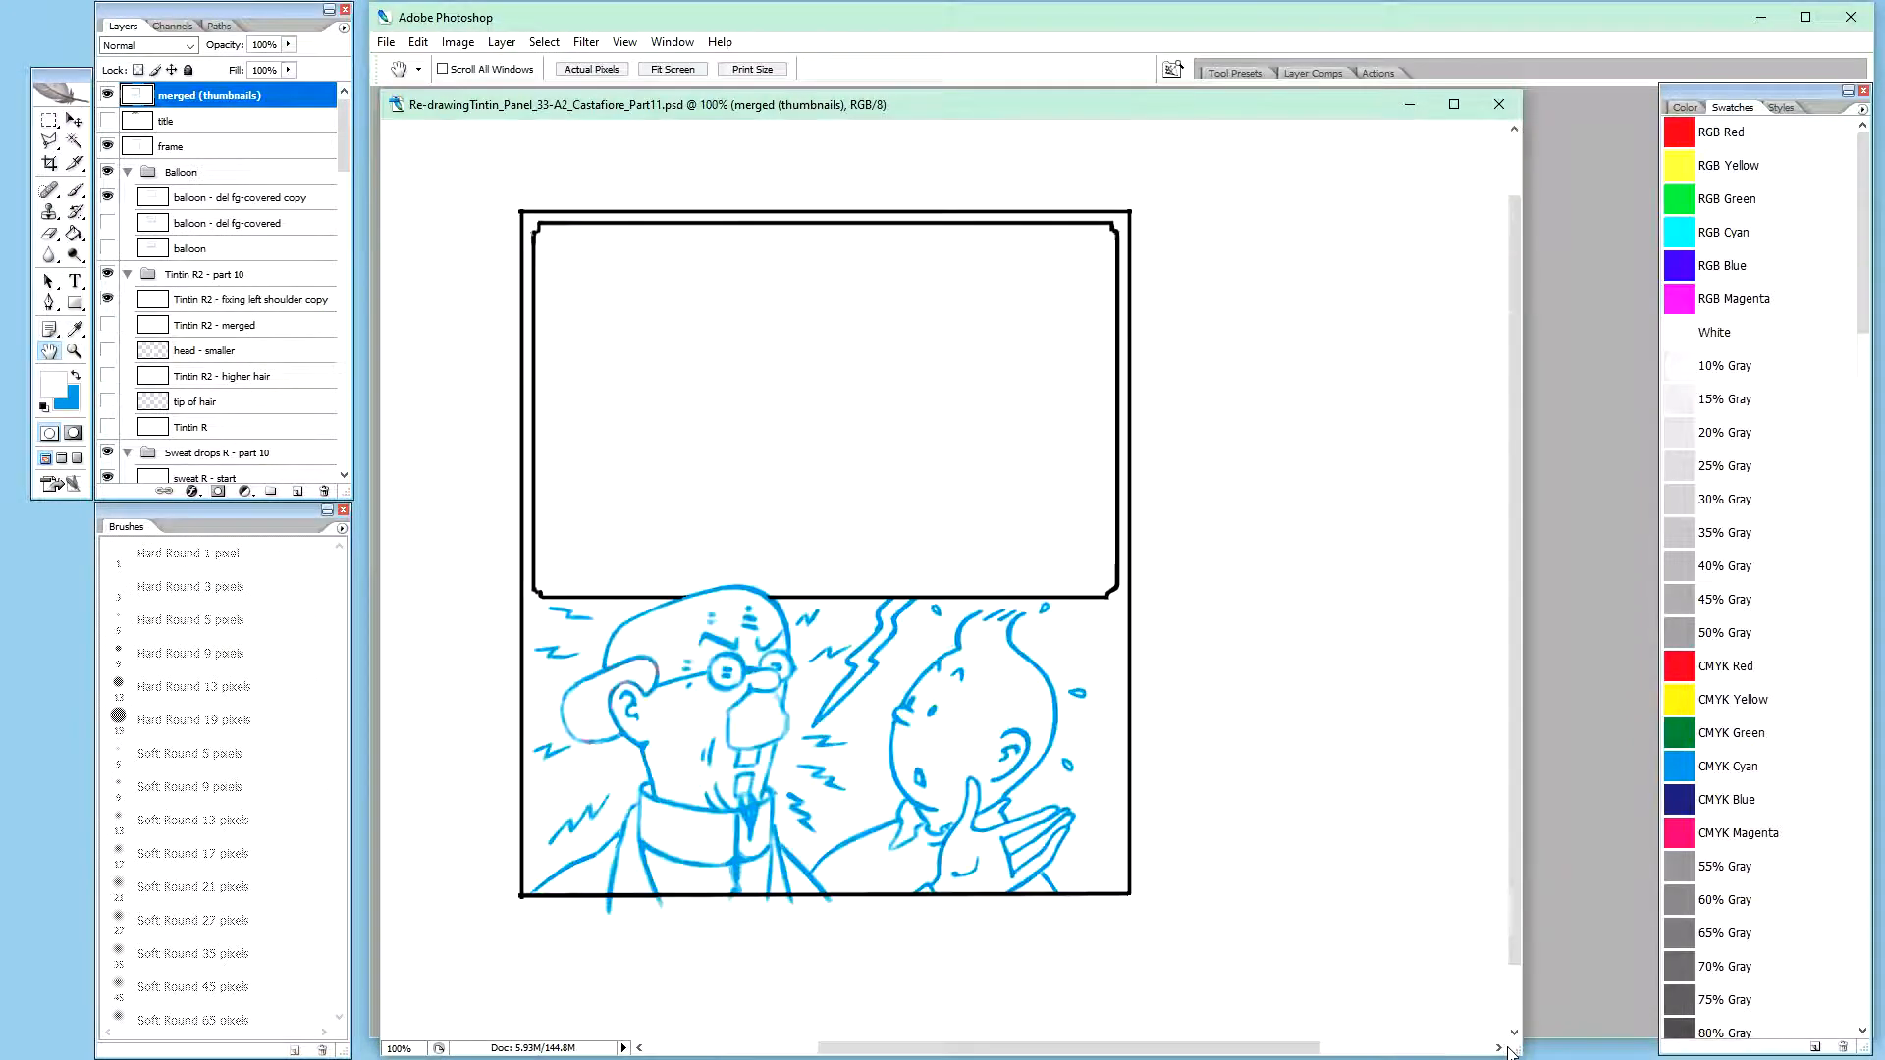
{"action": "left_click_drag", "start_coordinate": [1005, 689], "coordinate": [1061, 620]}
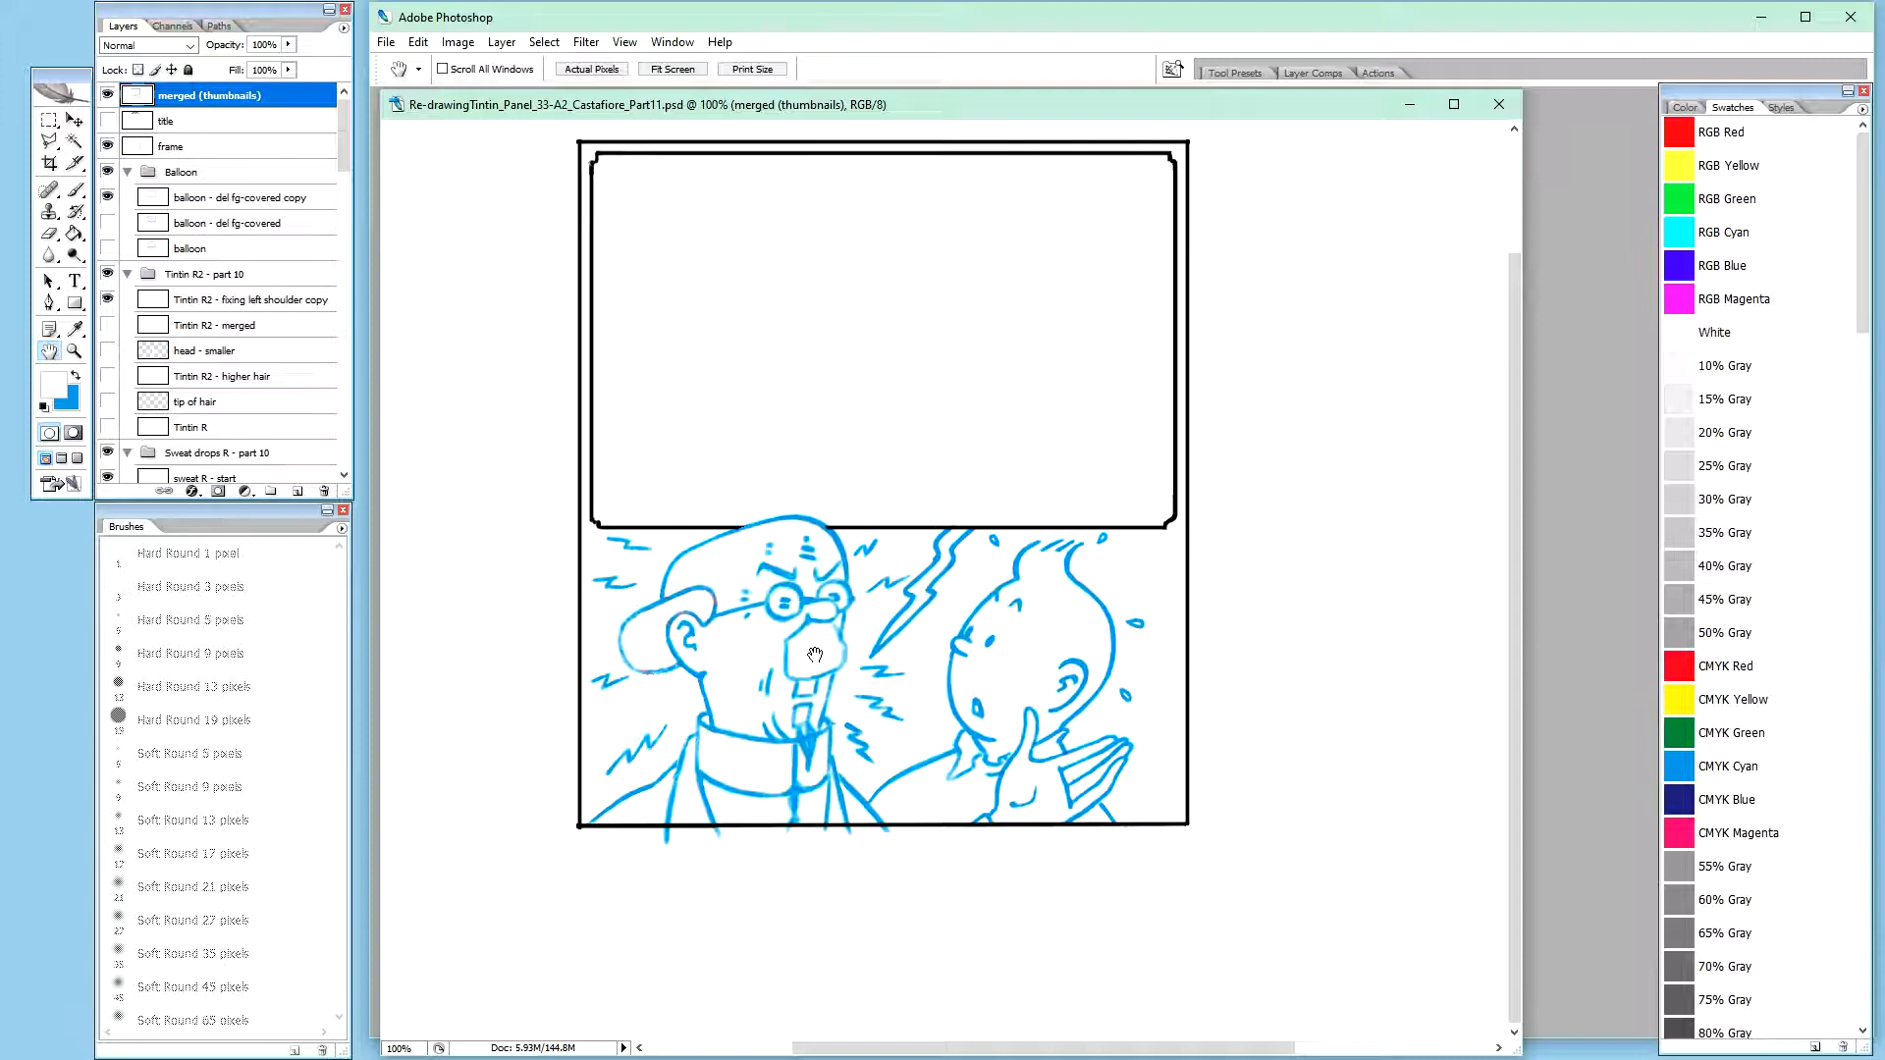
{"action": "left_click", "coordinate": [822, 523]}
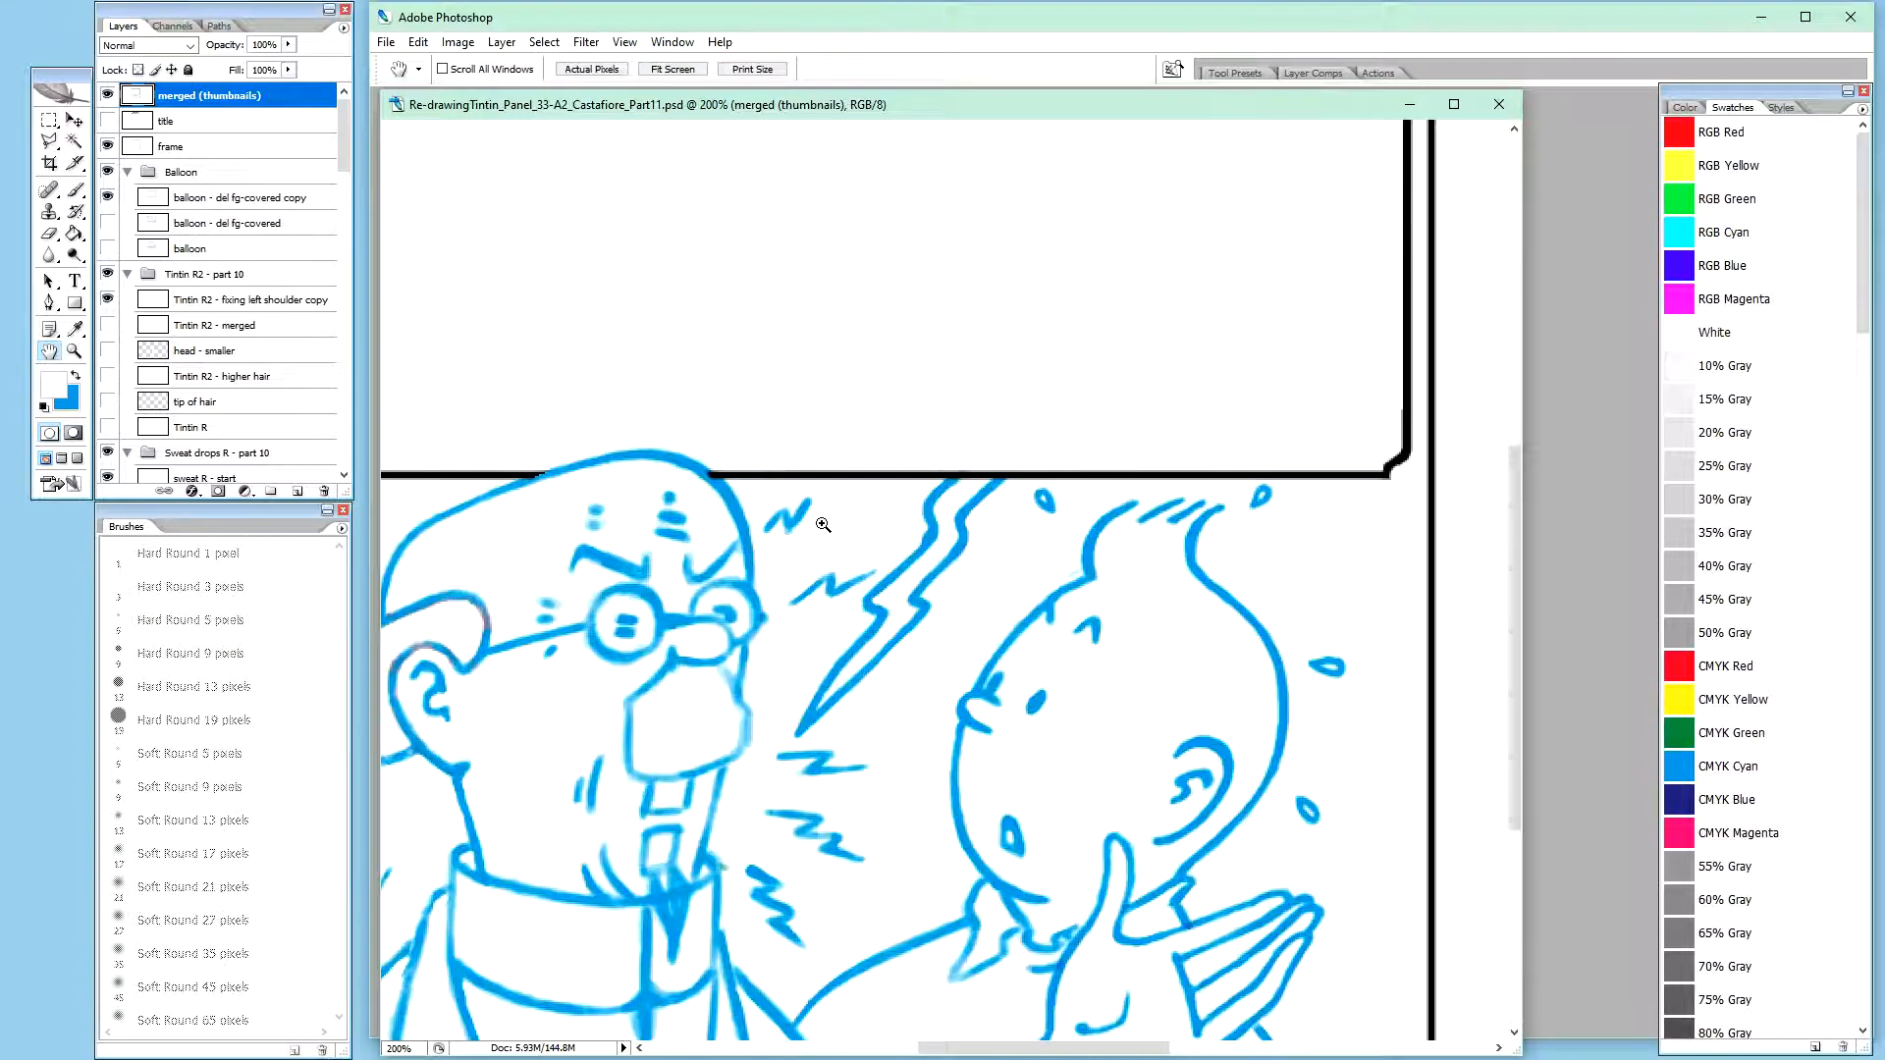
{"action": "left_click_drag", "start_coordinate": [738, 675], "coordinate": [954, 473]}
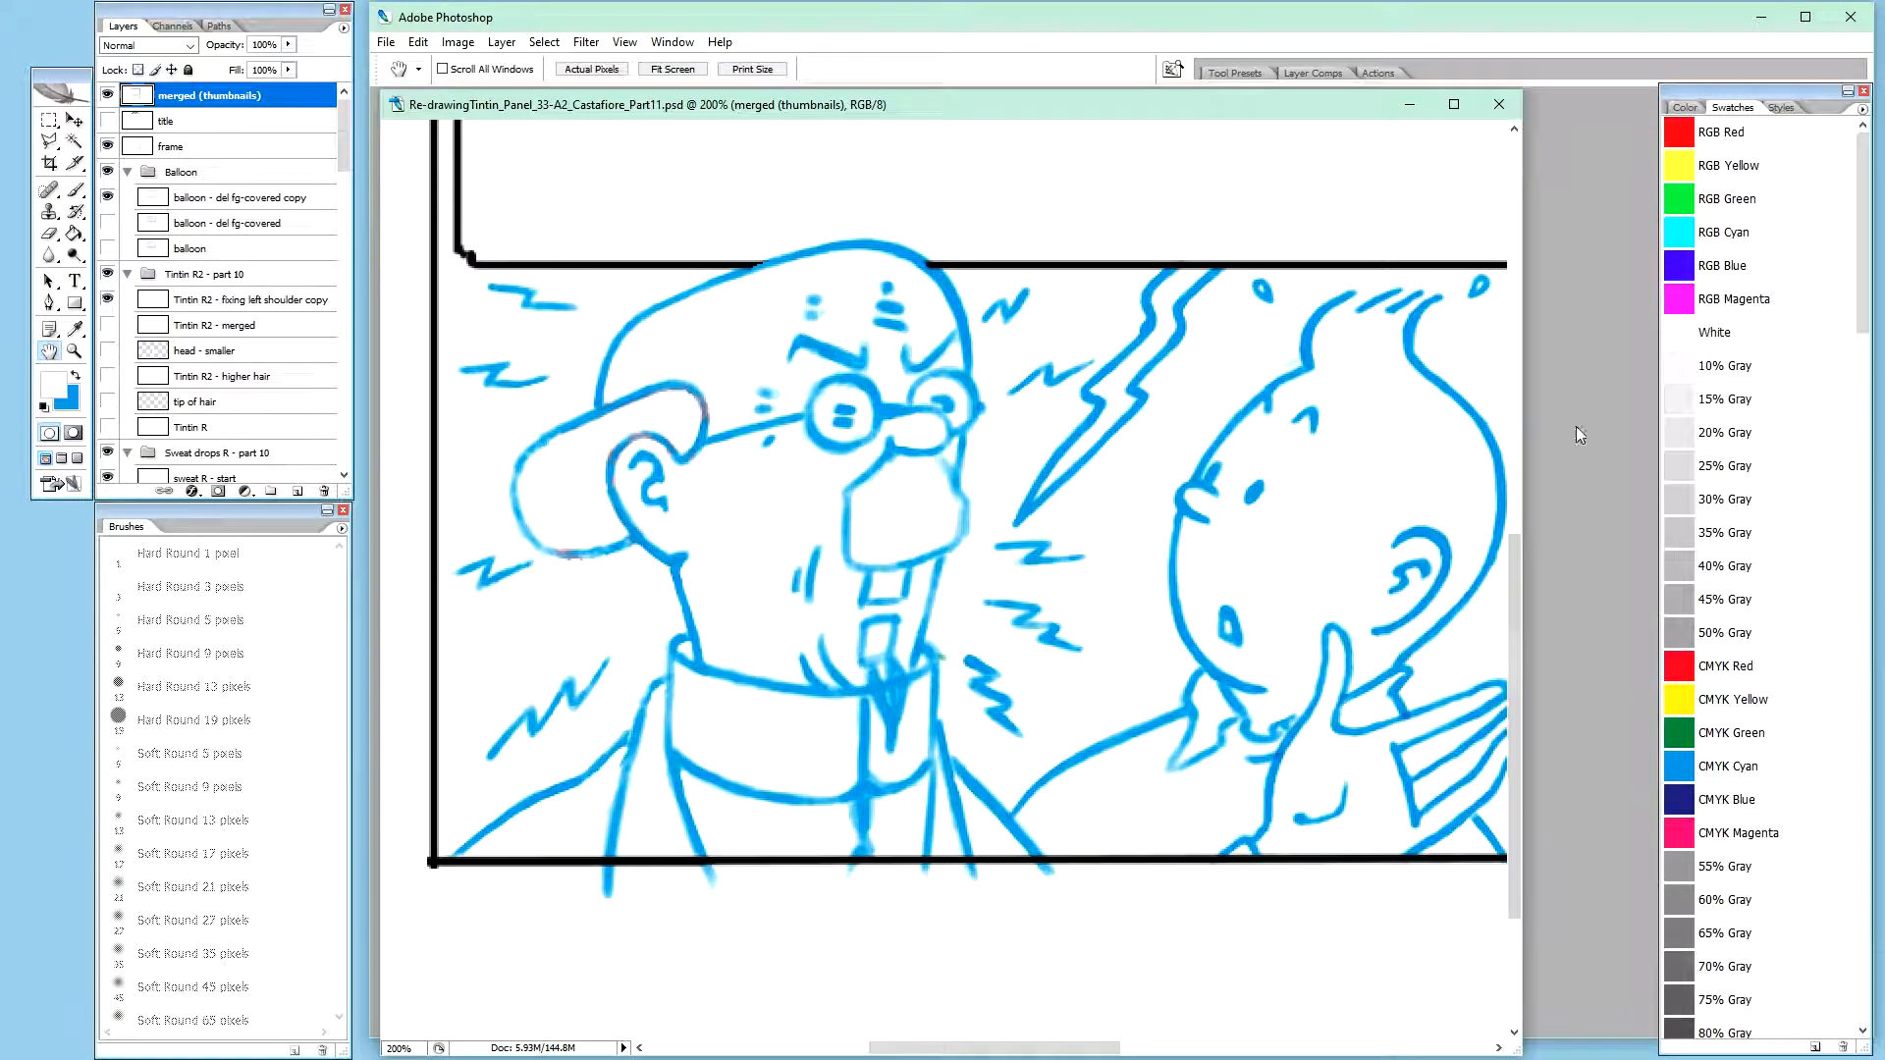
{"action": "left_click_drag", "start_coordinate": [1521, 414], "coordinate": [1646, 417]}
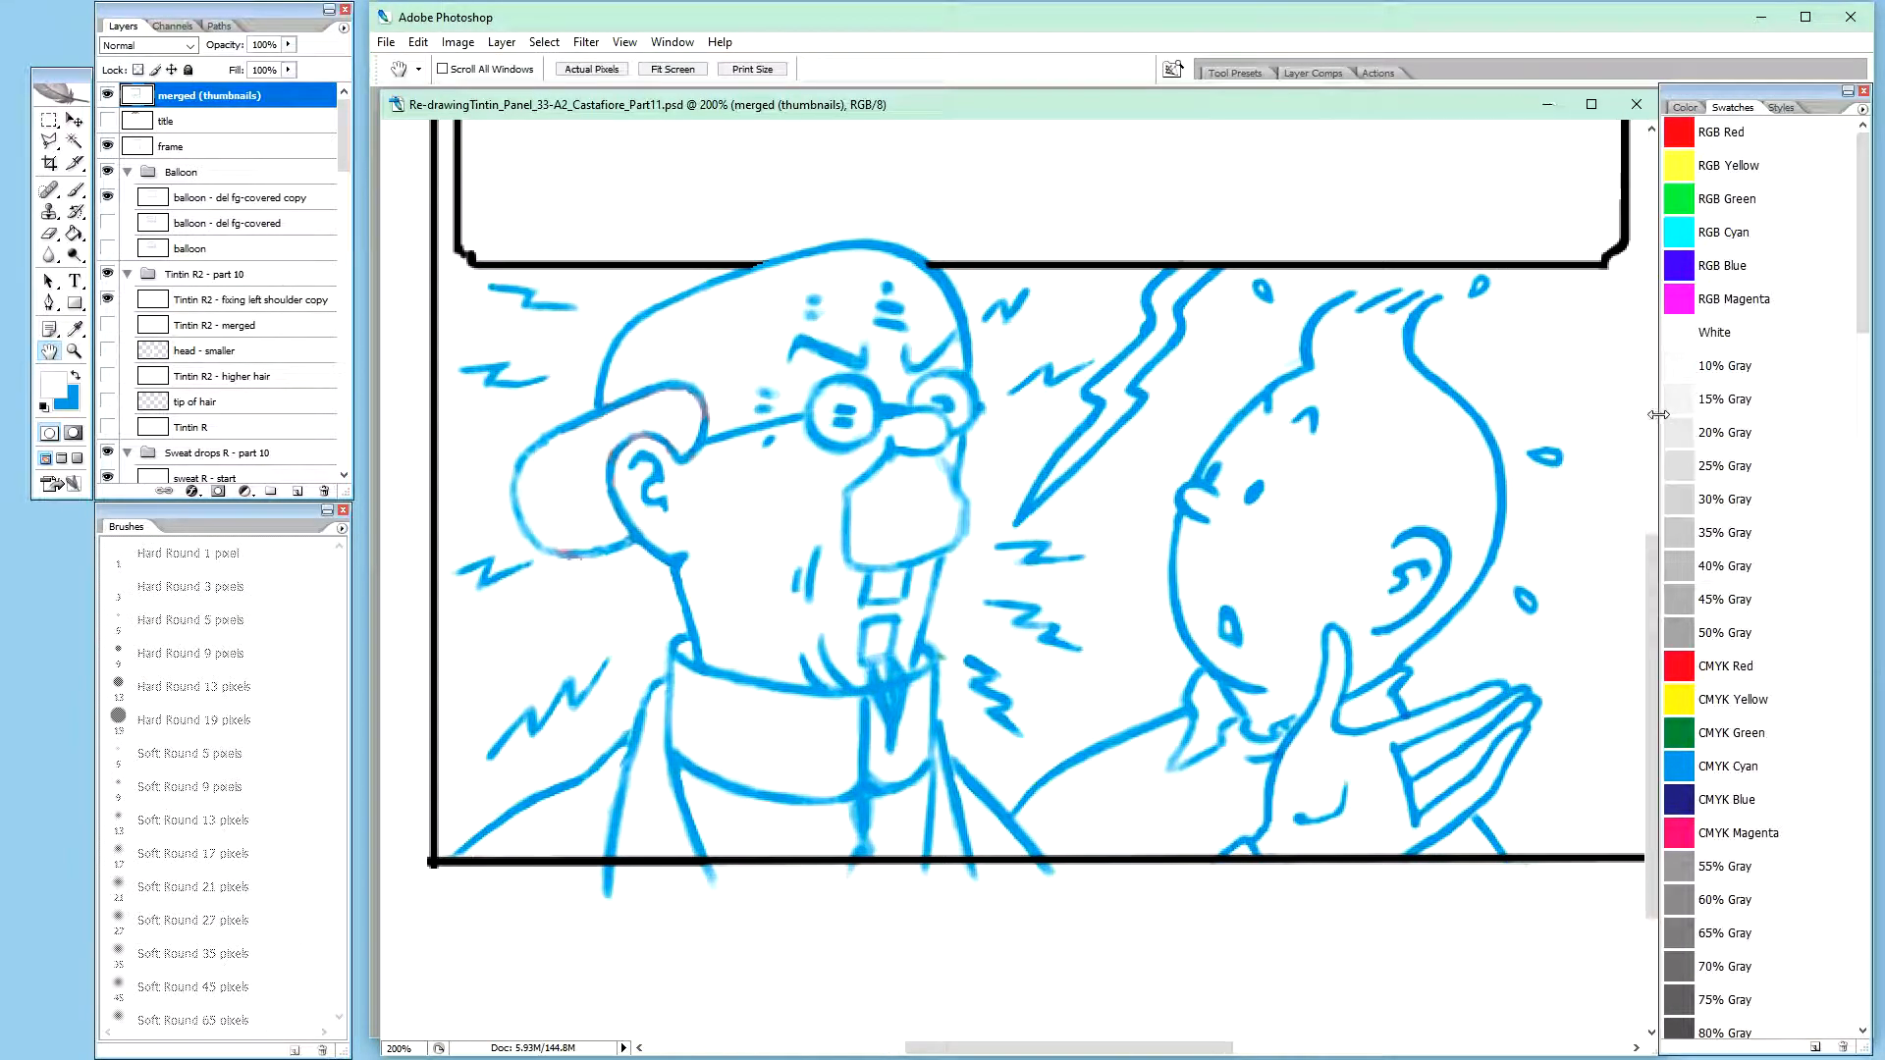
{"action": "left_click_drag", "start_coordinate": [1439, 429], "coordinate": [1401, 429]}
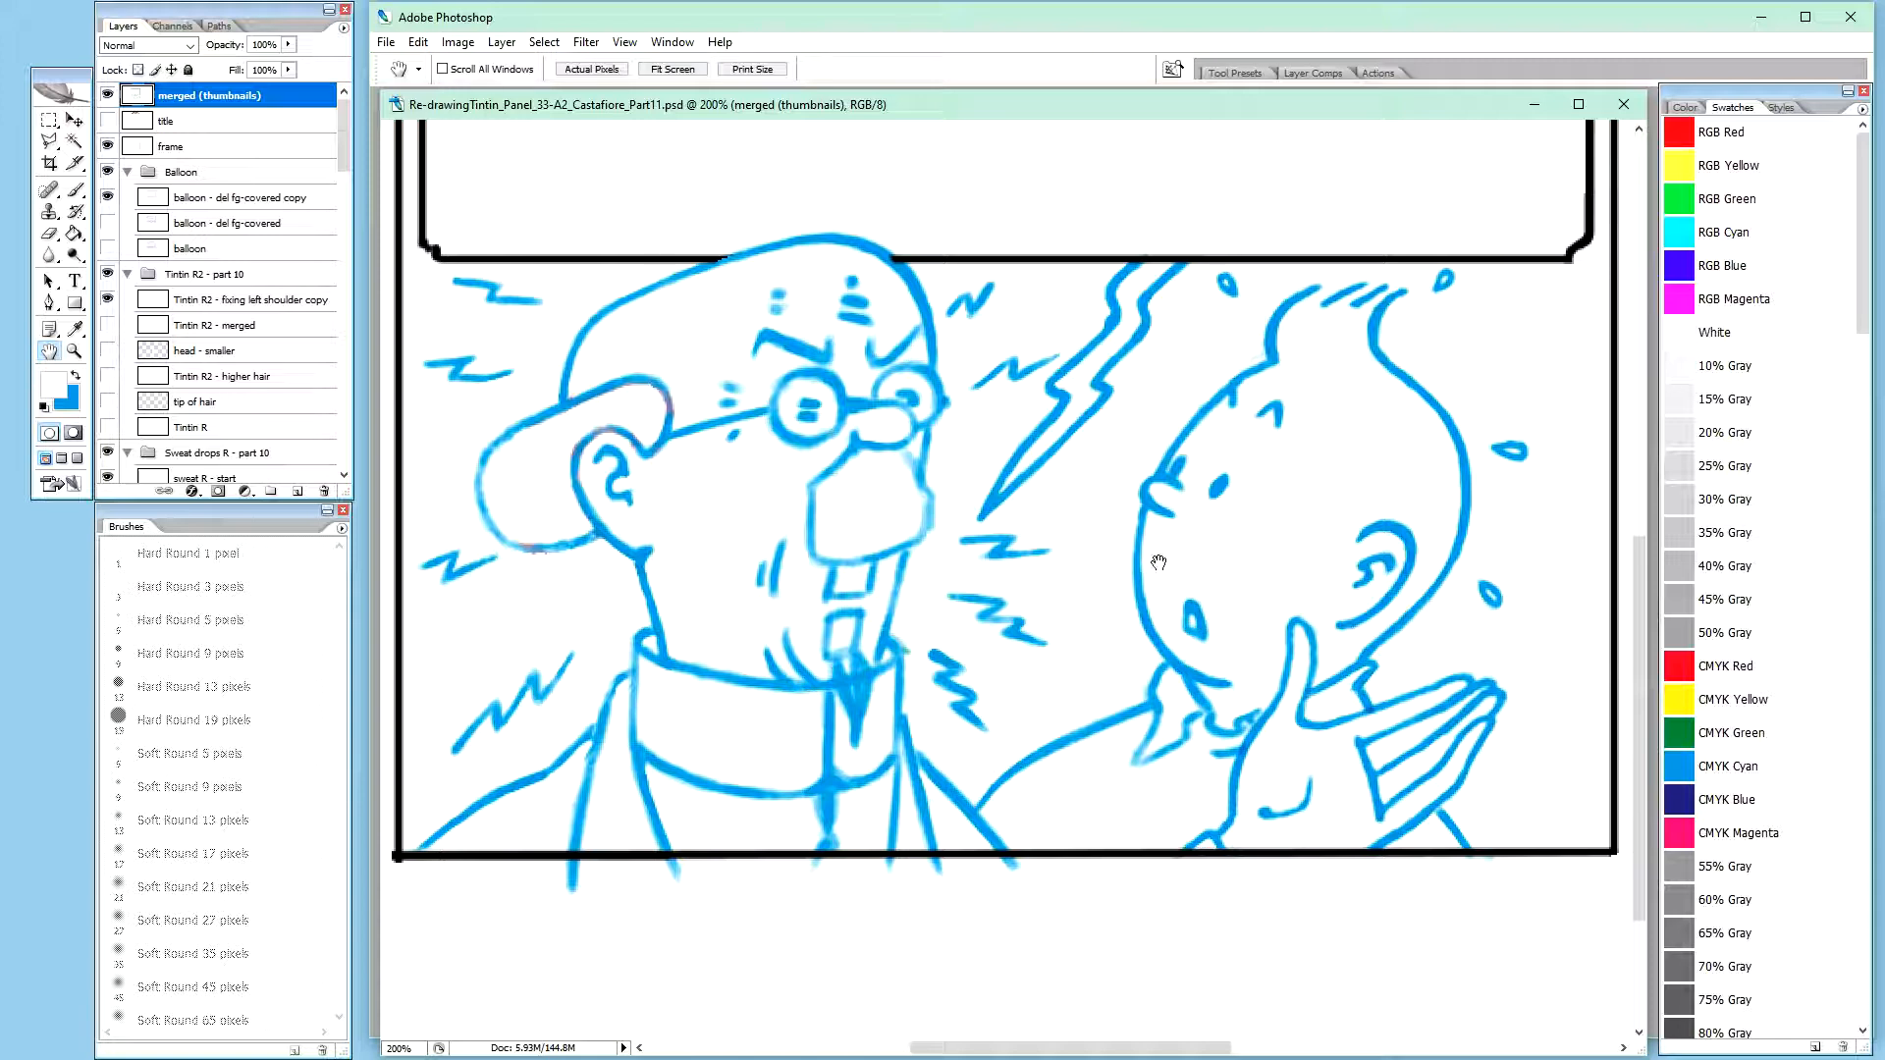
Create a layer group named "Anger lines - part 11" above the Tintin R2 - part 10 group and keep it selected
{"action": "left_click_drag", "start_coordinate": [343, 143], "coordinate": [351, 138]}
{"action": "left_click", "coordinate": [200, 273]}
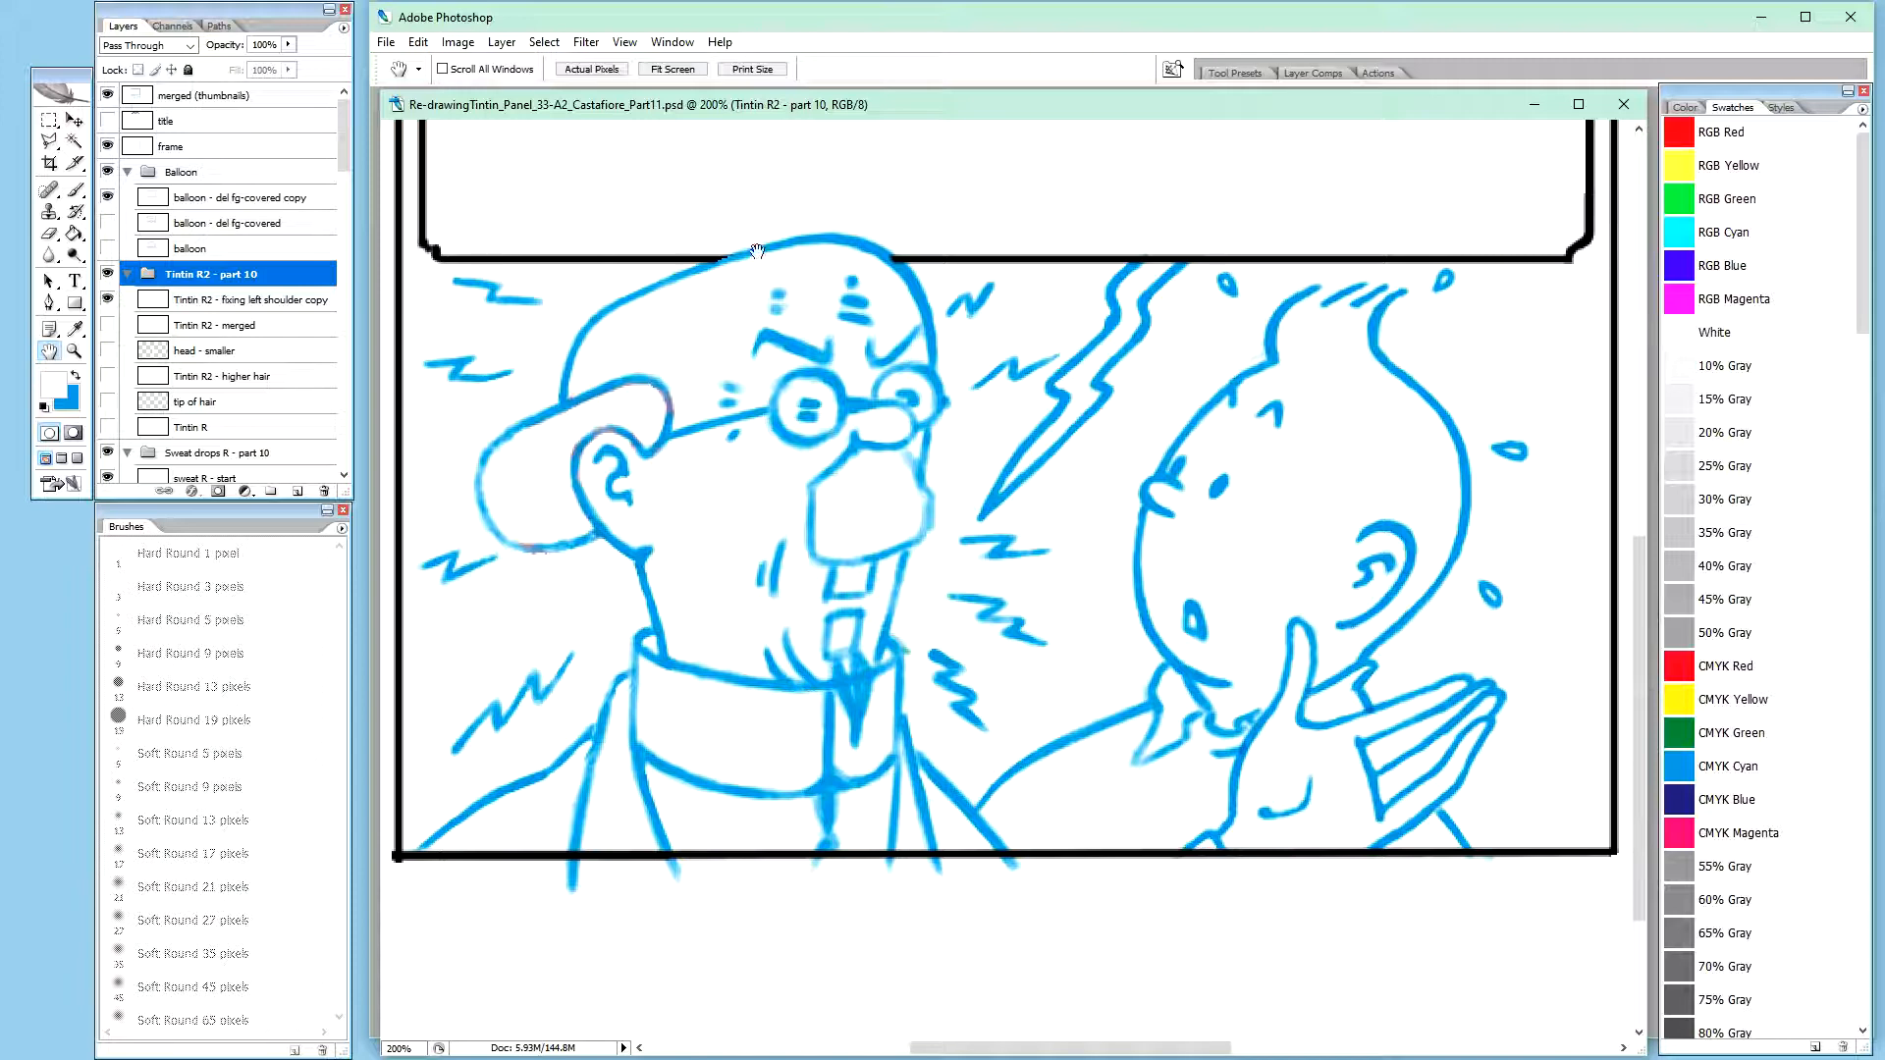
{"action": "left_click", "coordinate": [257, 300]}
{"action": "left_click", "coordinate": [274, 282]}
{"action": "key", "text": "ctrl+g"}
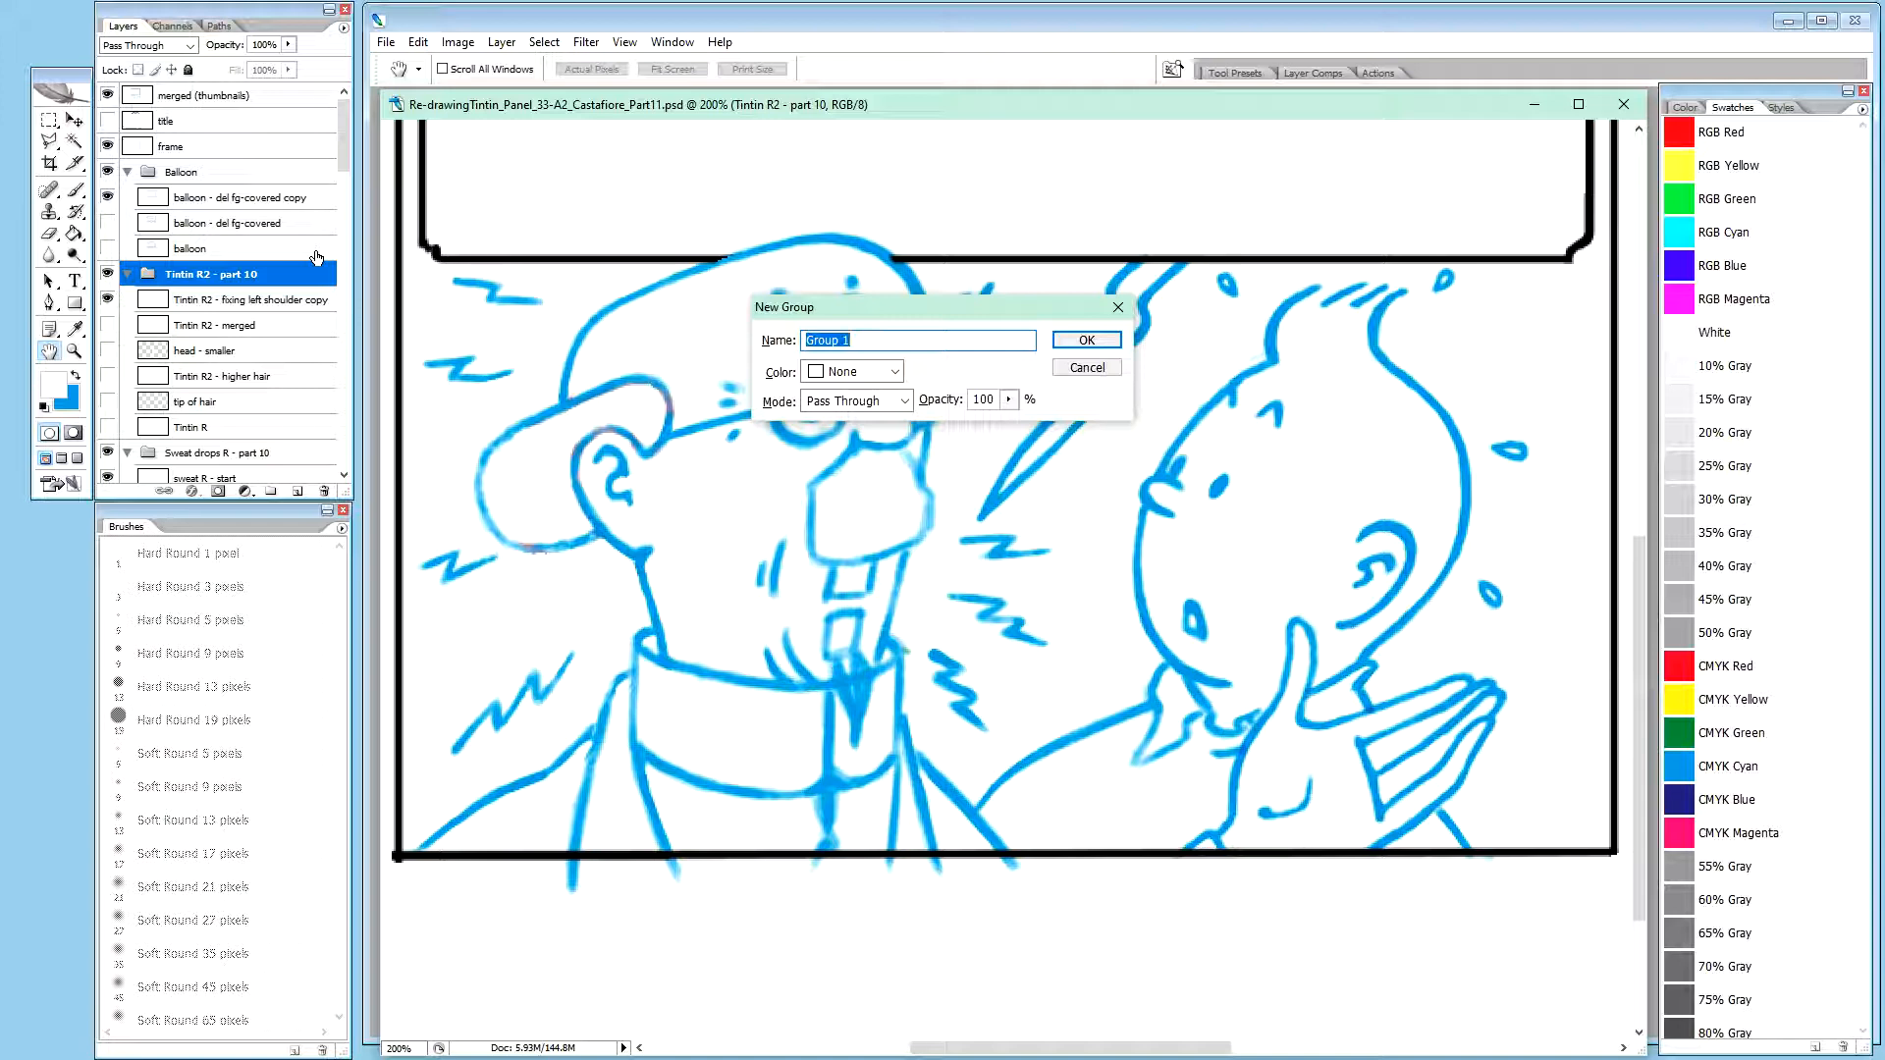
{"action": "type", "text": "A"}
{"action": "type", "text": "1"}
{"action": "key", "text": "Return"}
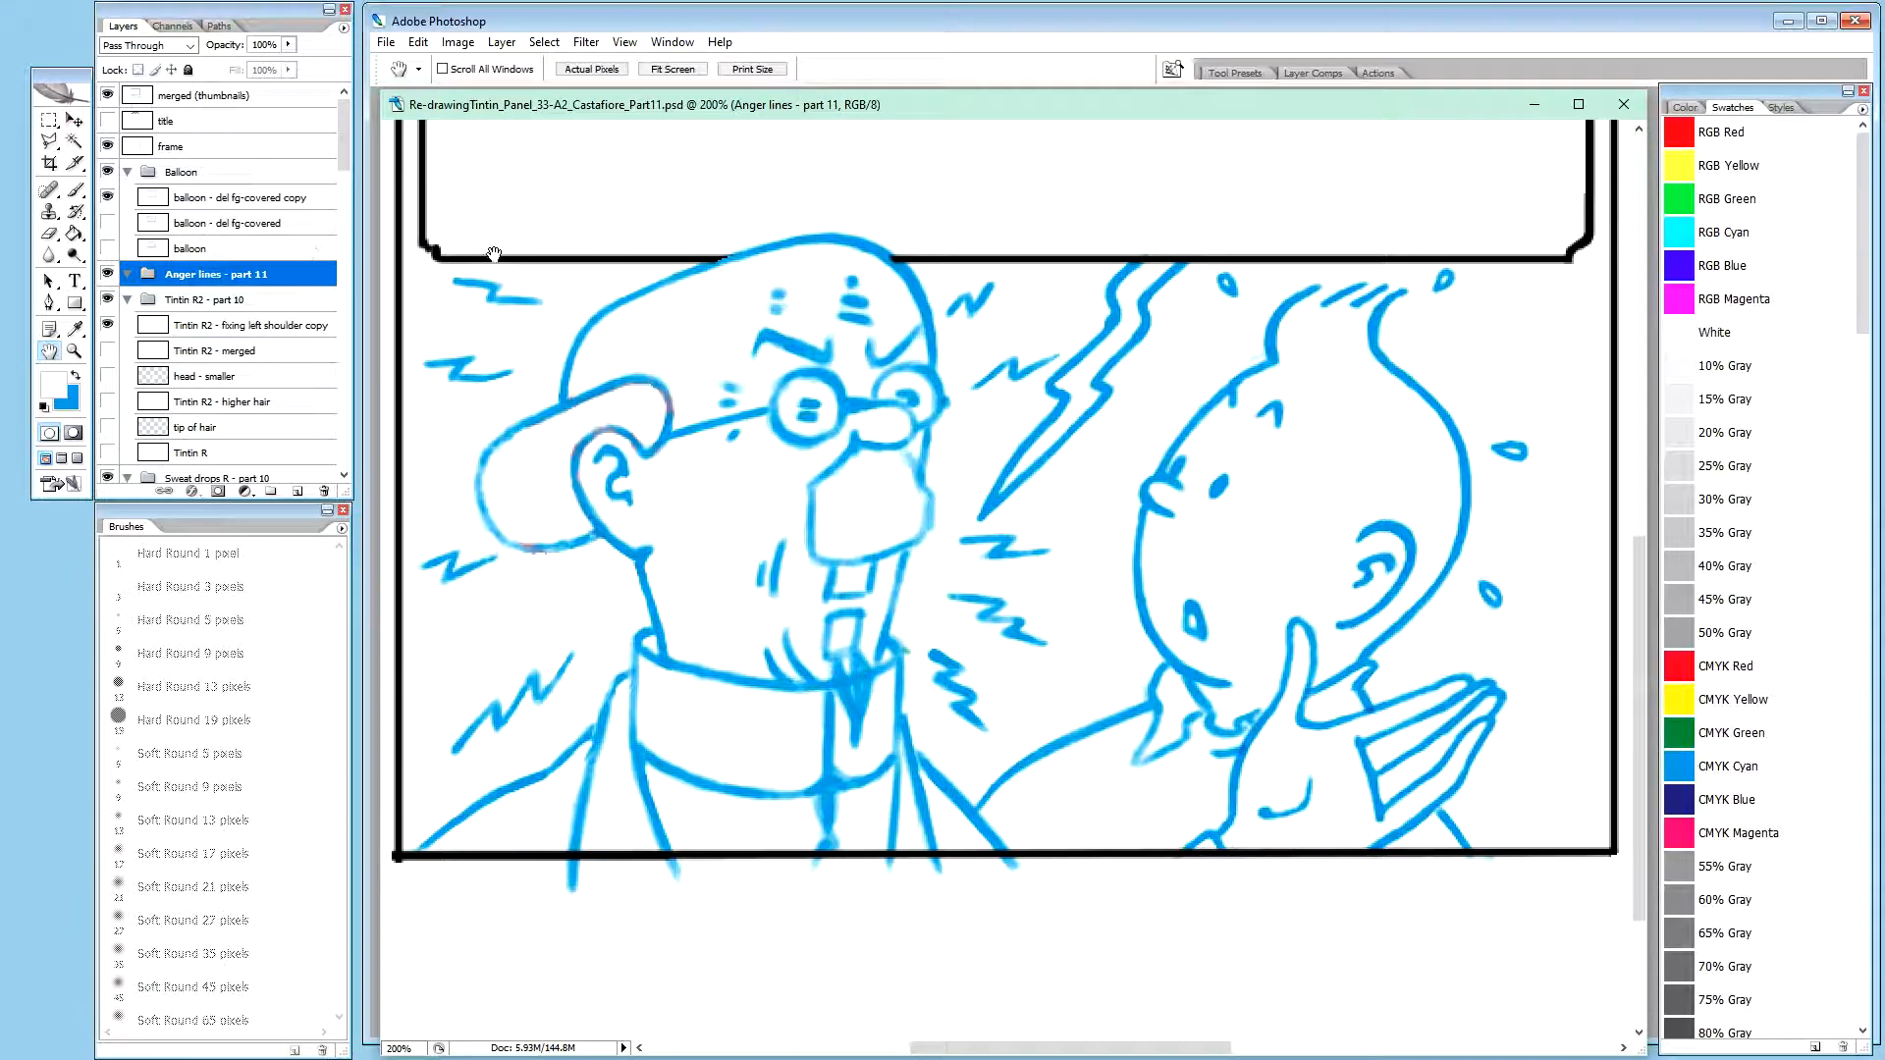
{"action": "left_click", "coordinate": [240, 300]}
{"action": "left_click", "coordinate": [285, 273]}
Find the "Calculus R - merged anger laines" layer in the Calculus - refined group and check its content by toggling its visibility
{"action": "left_click_drag", "start_coordinate": [340, 149], "coordinate": [361, 453]}
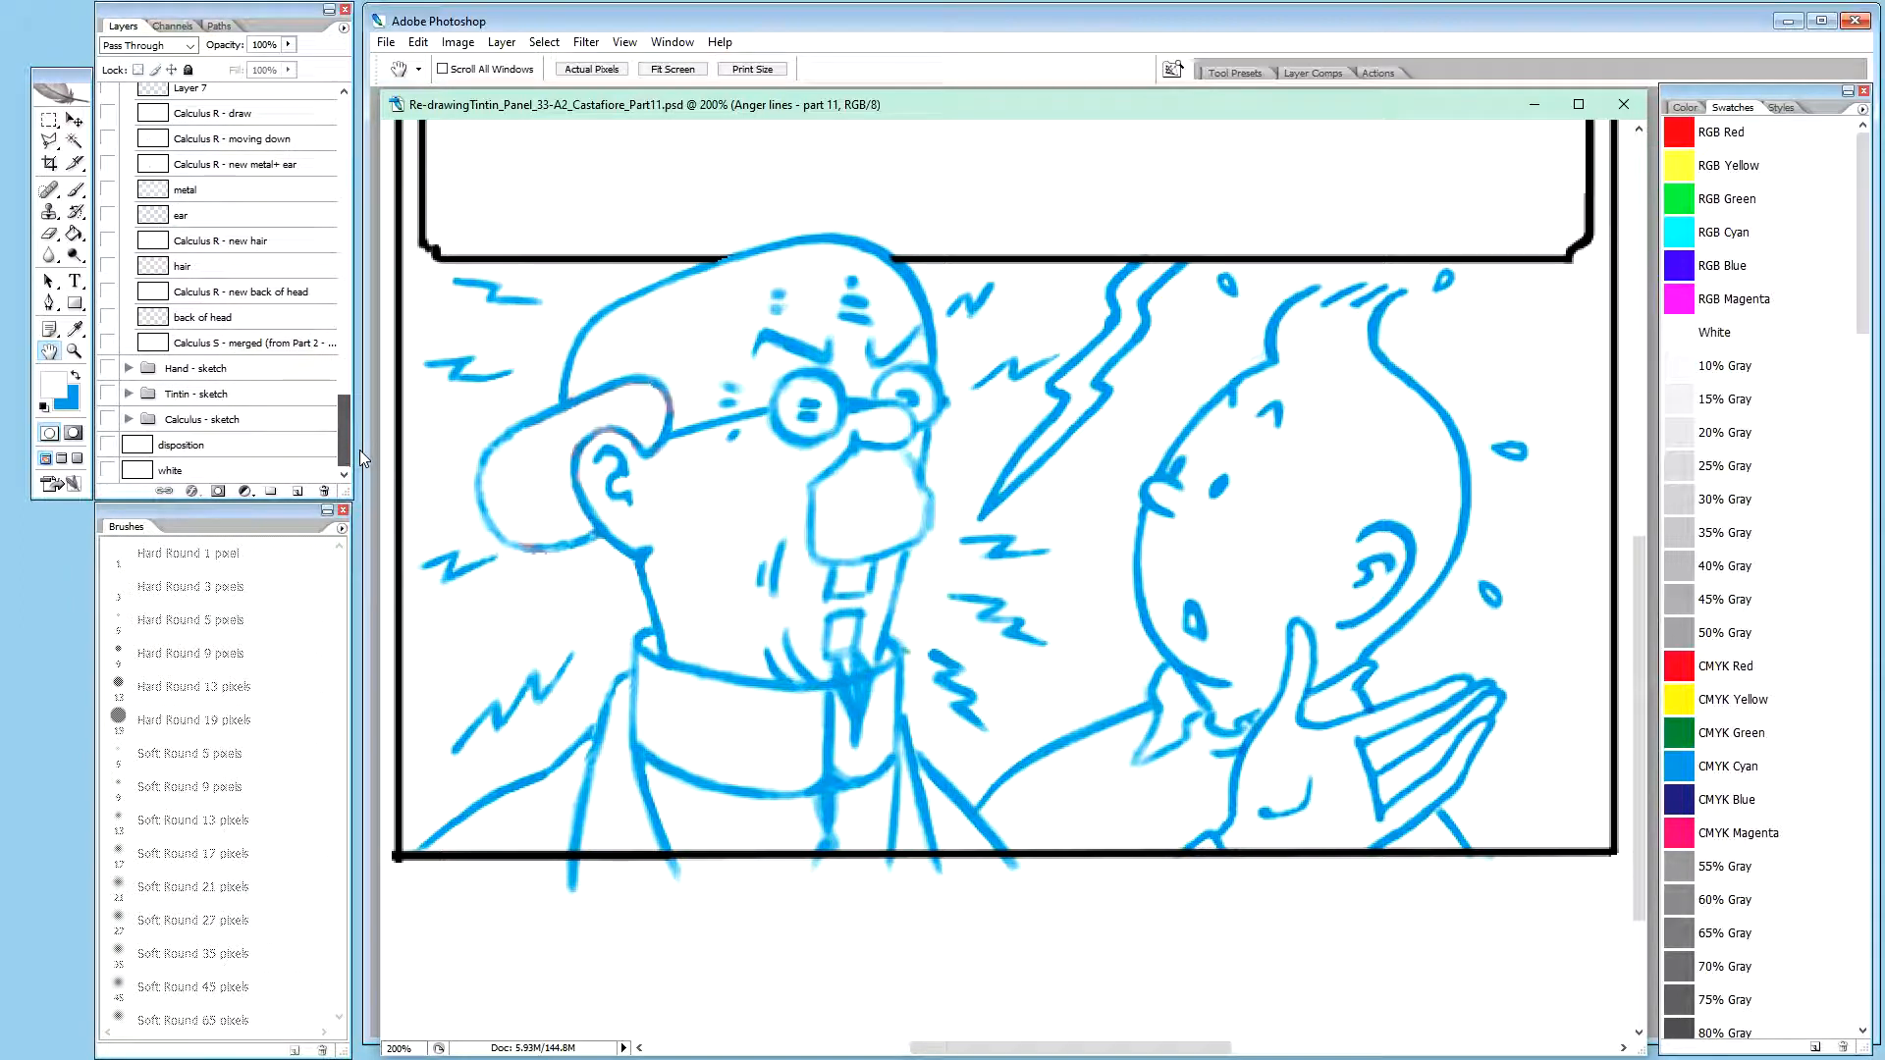
{"action": "left_click_drag", "start_coordinate": [359, 451], "coordinate": [366, 345]}
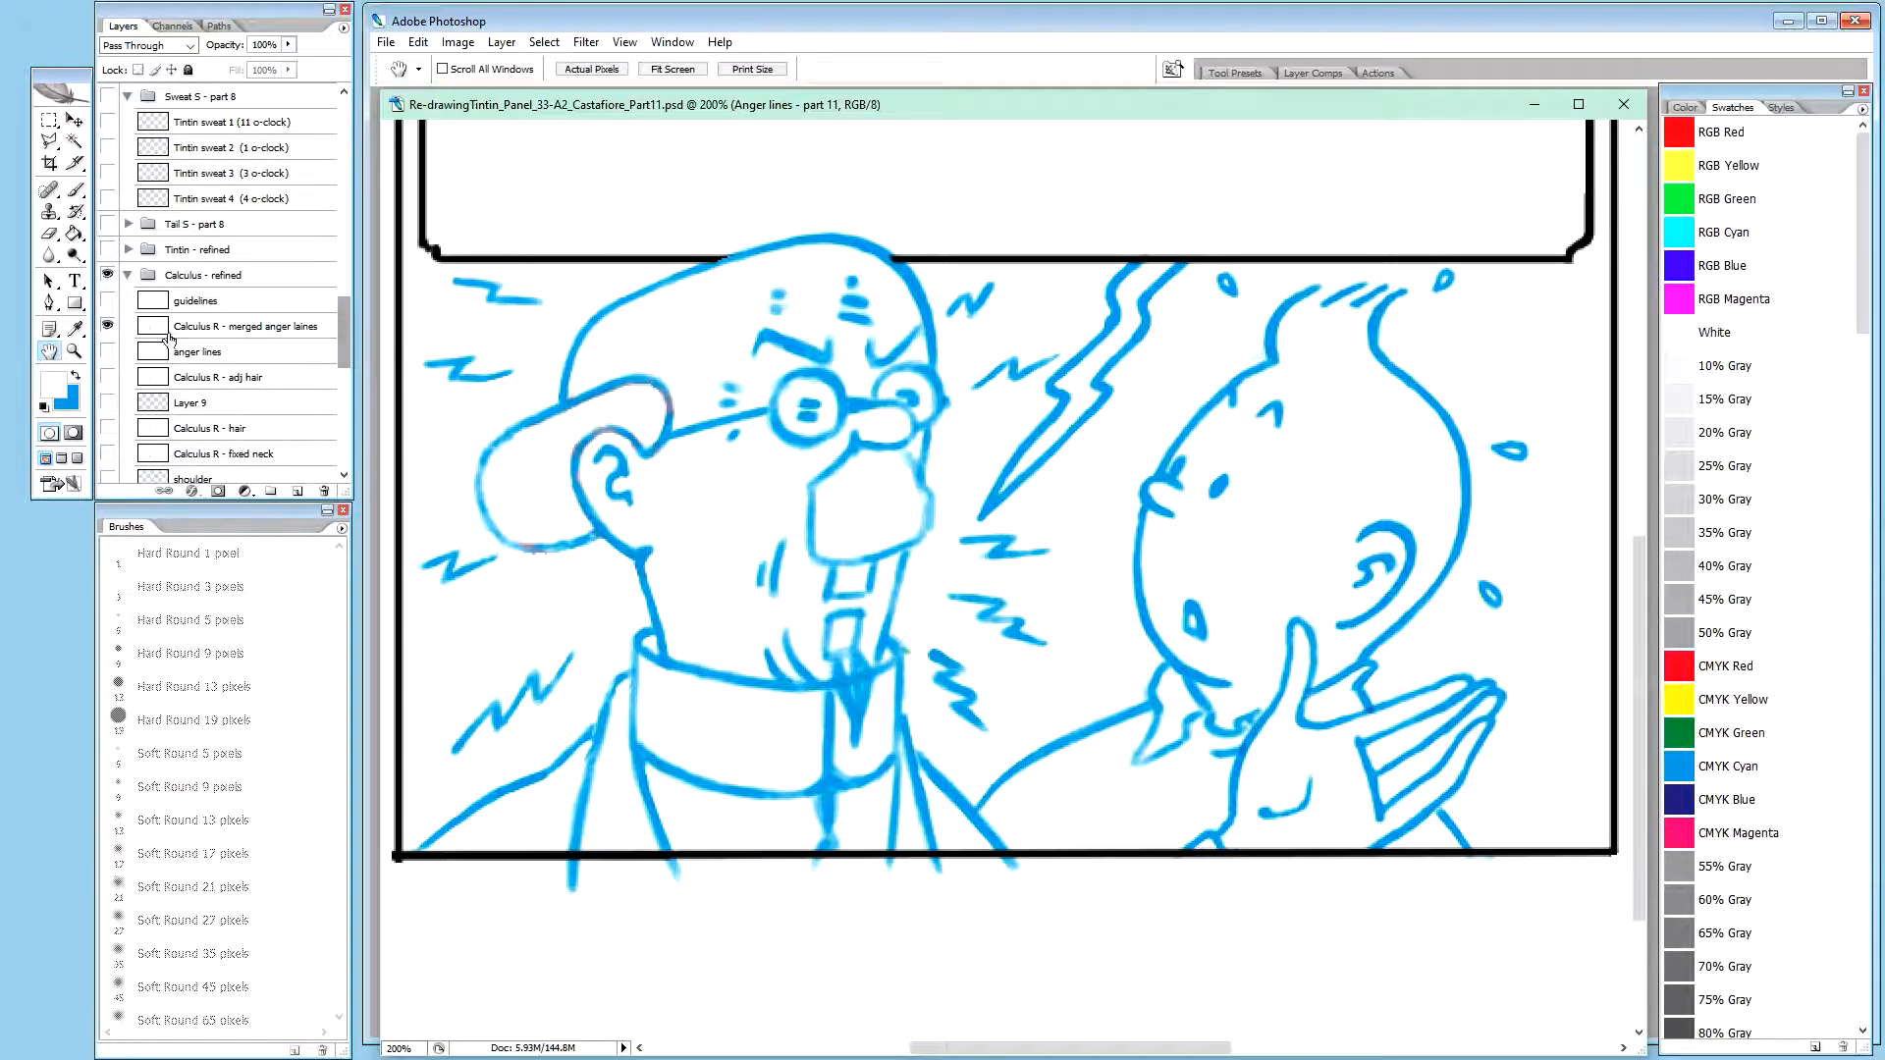
{"action": "left_click", "coordinate": [109, 328]}
{"action": "left_click", "coordinate": [109, 328]}
{"action": "scroll", "coordinate": [341, 332], "scroll_direction": "up", "scroll_amount": 2}
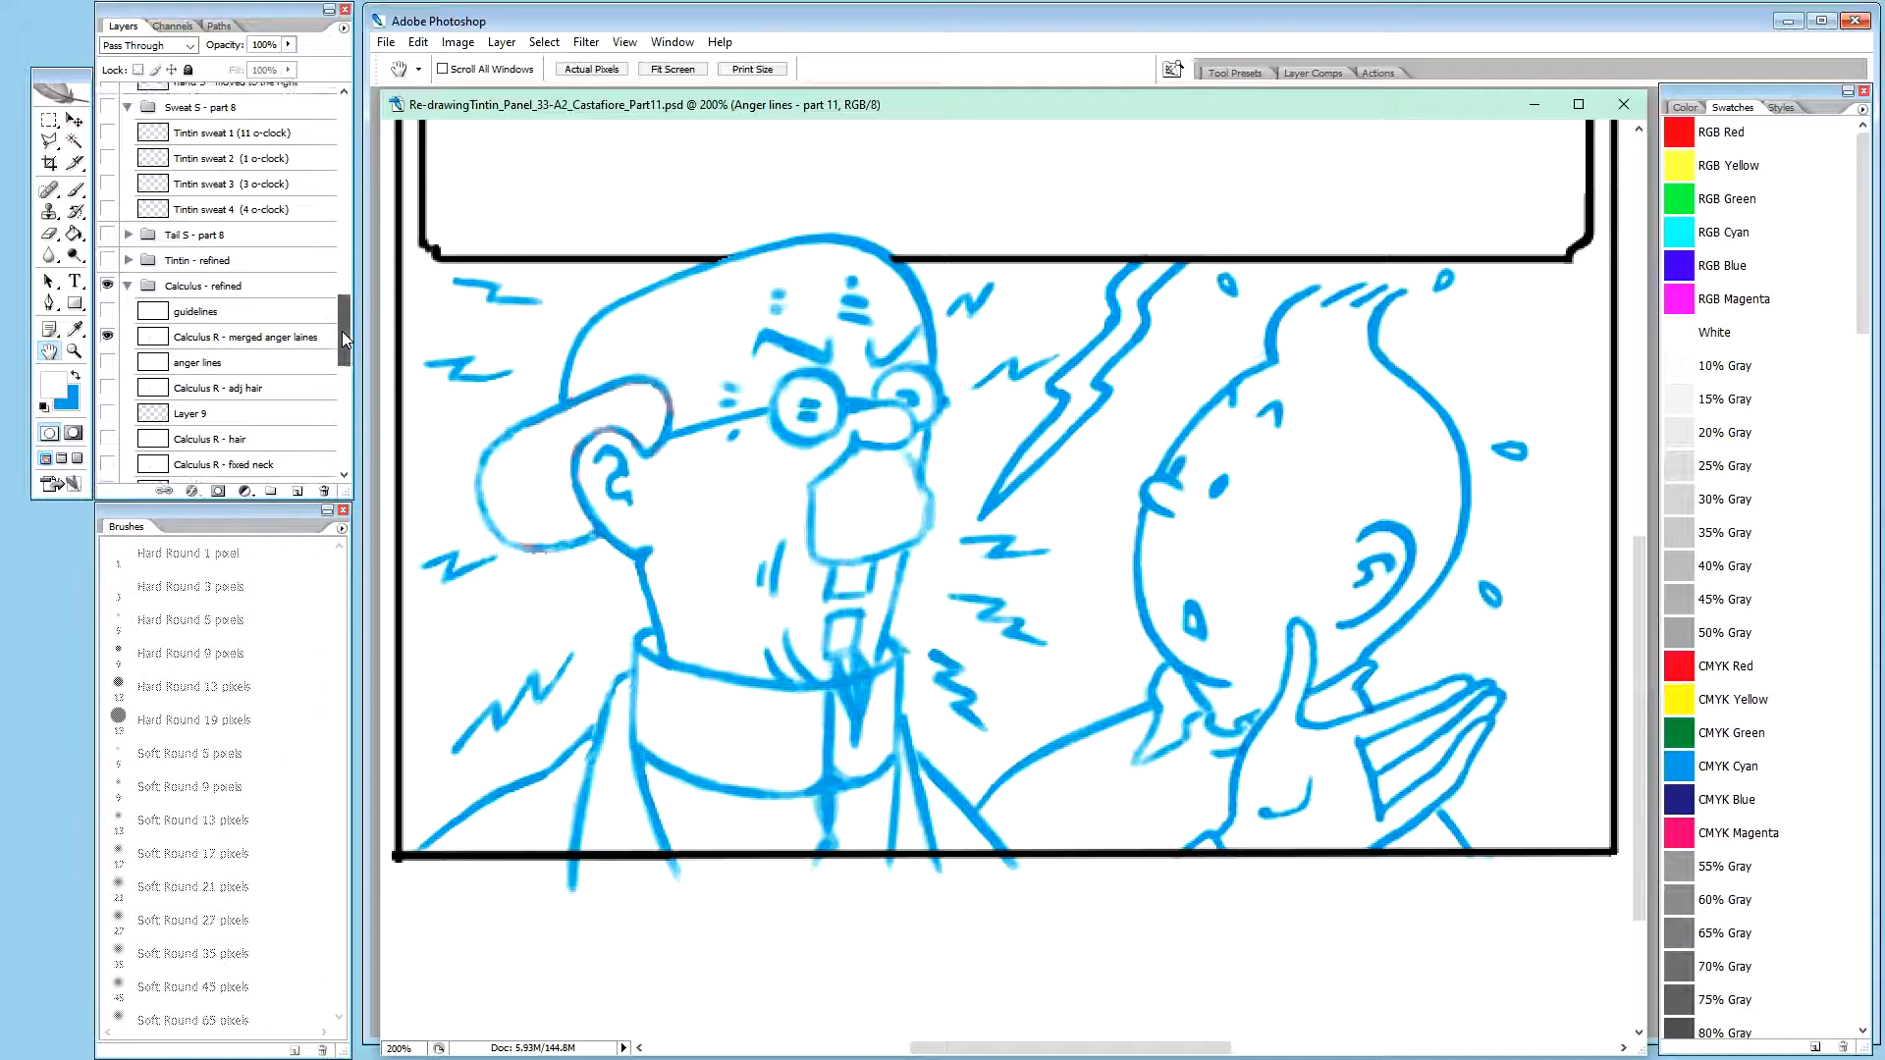
{"action": "left_click", "coordinate": [108, 343], "text": "alt"}
{"action": "left_click", "coordinate": [108, 344], "text": "alt"}
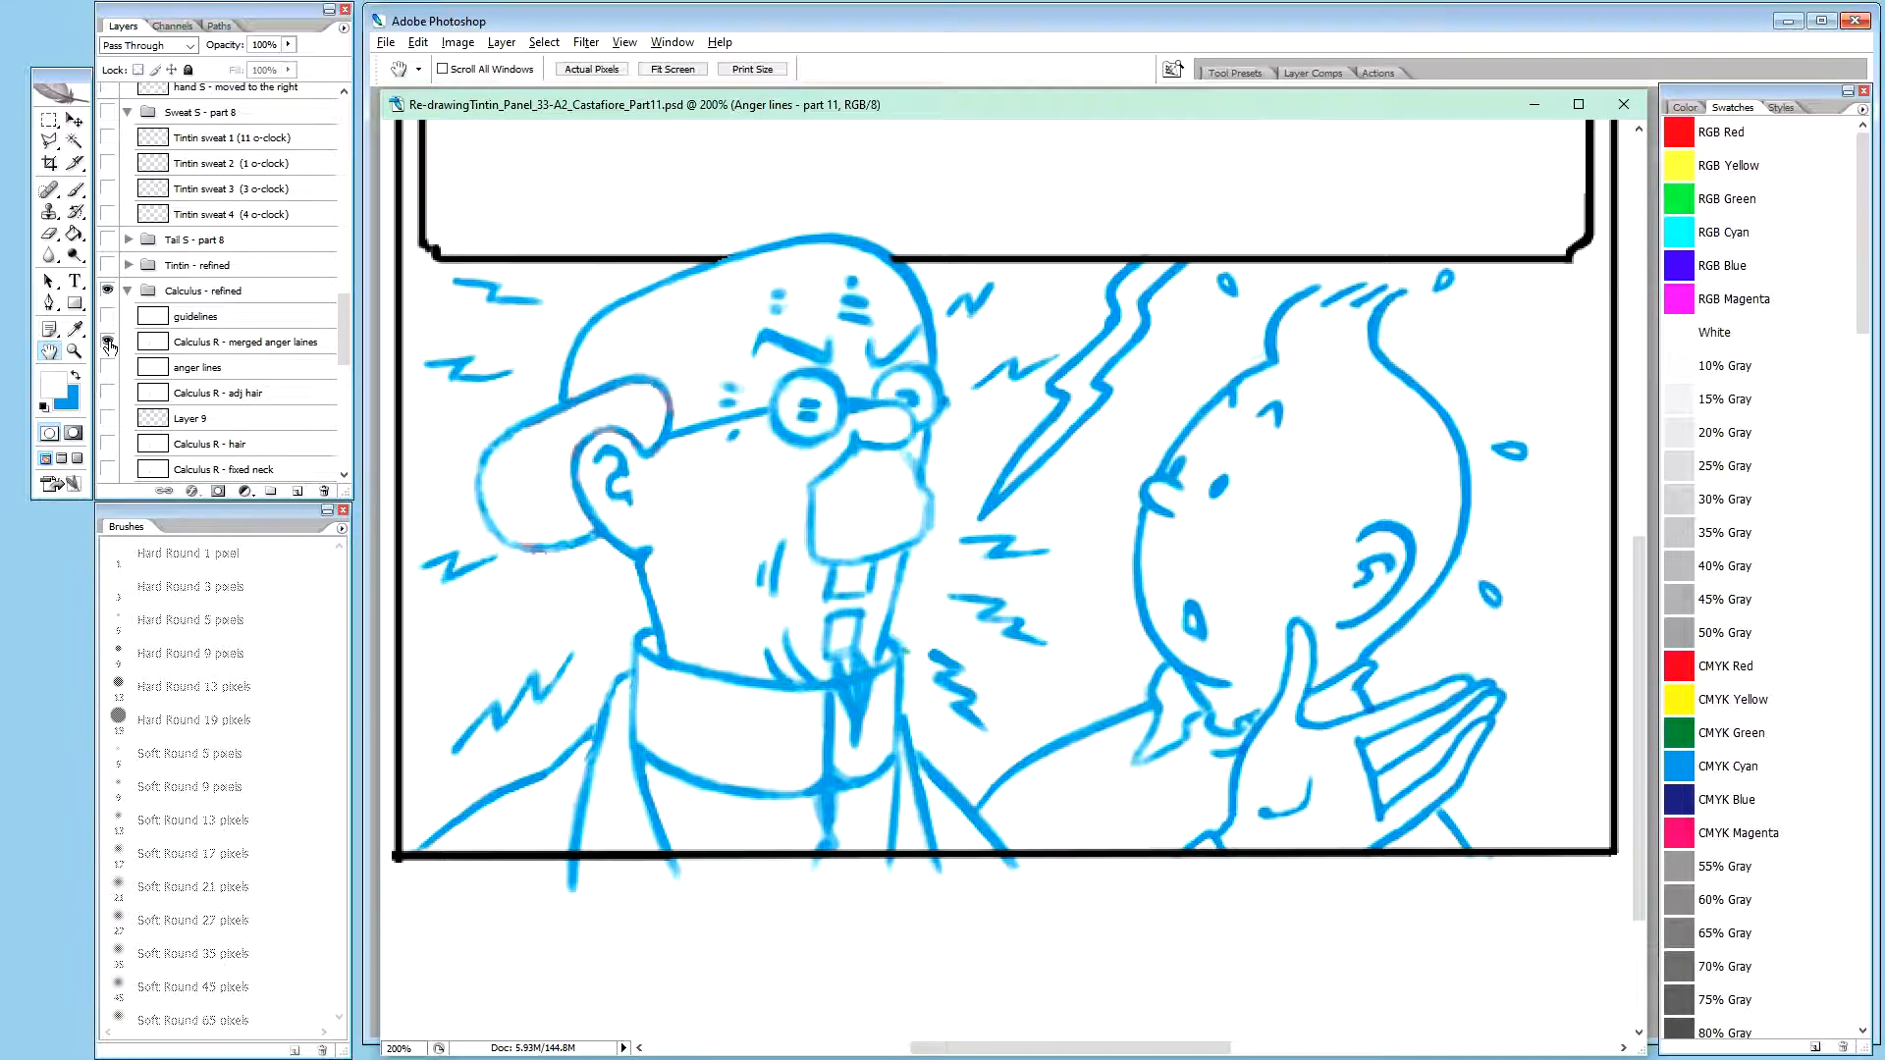
{"action": "left_click", "coordinate": [108, 344], "text": "alt"}
{"action": "left_click", "coordinate": [108, 344], "text": "alt"}
Examine the hand R - rescale, tail R - mid, sweat R - start and Tintin R2 - fixing left shoulder copy layers by toggling visibility
{"action": "left_click_drag", "start_coordinate": [343, 320], "coordinate": [347, 210]}
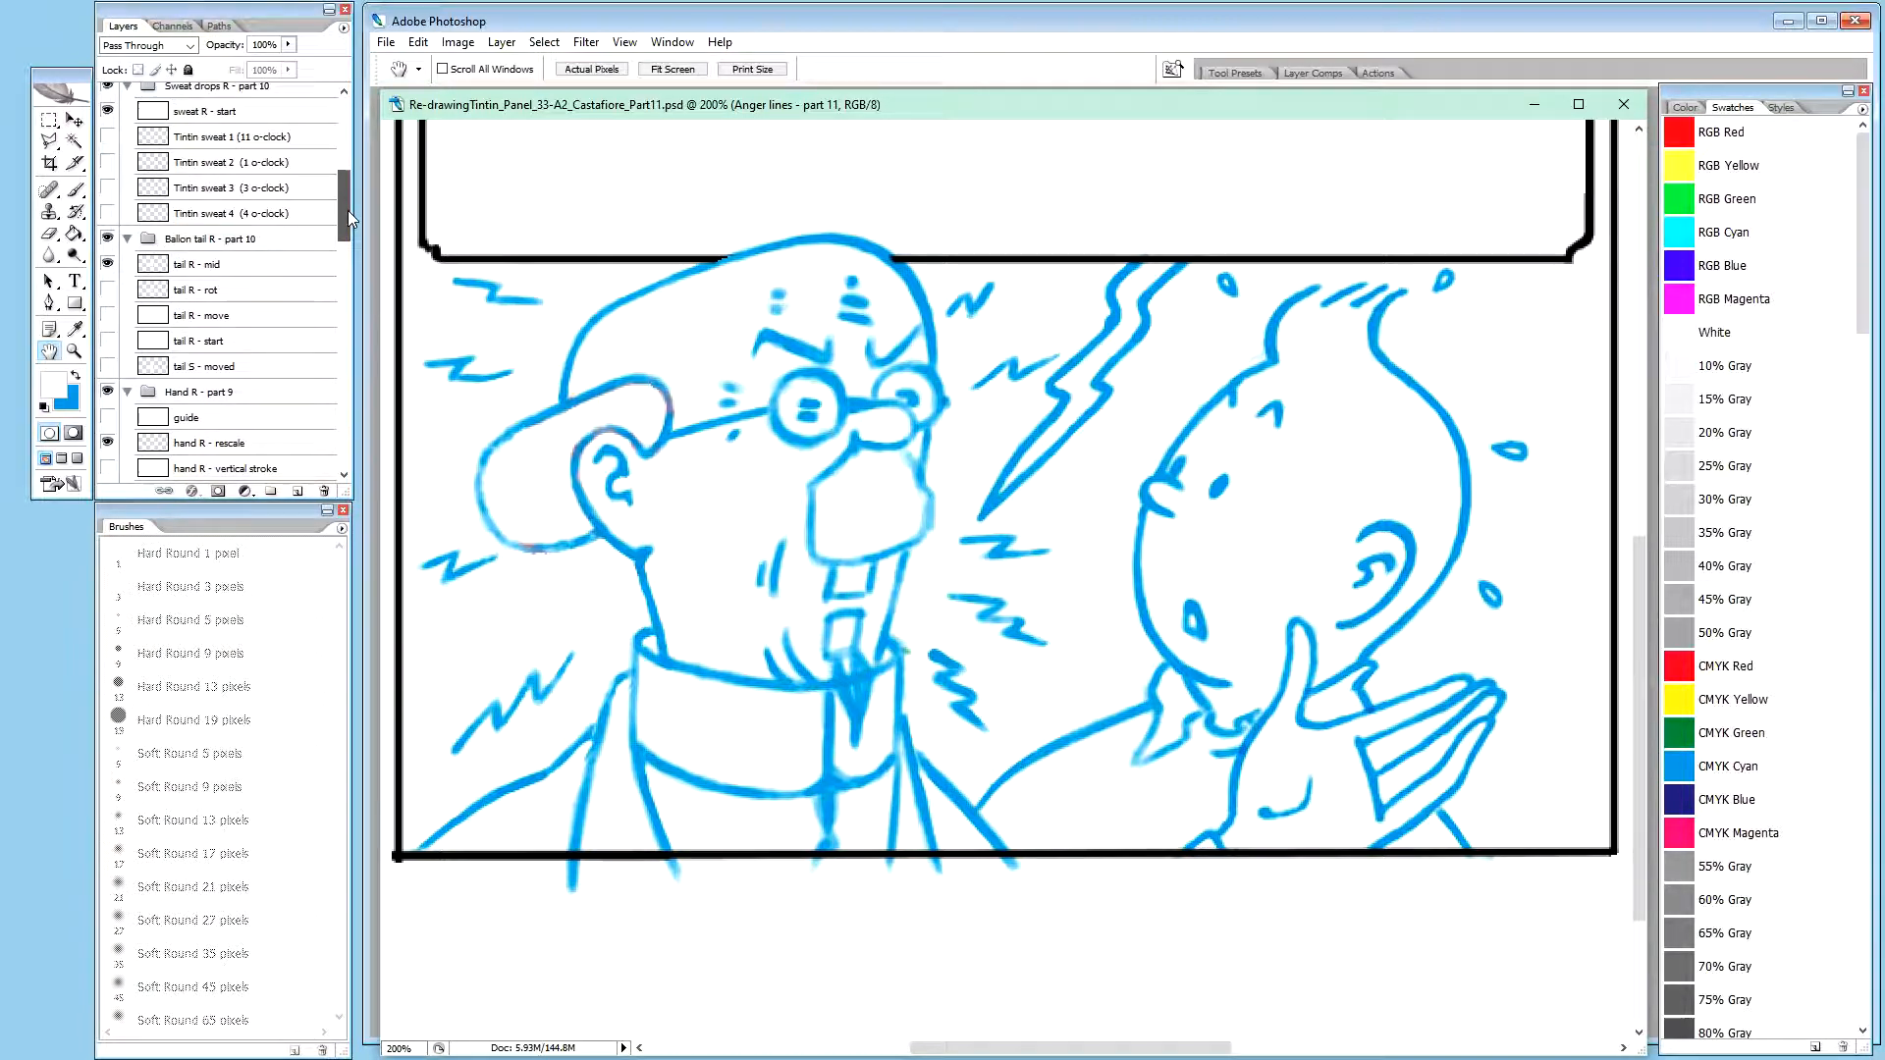
{"action": "left_click", "coordinate": [109, 444], "text": "alt"}
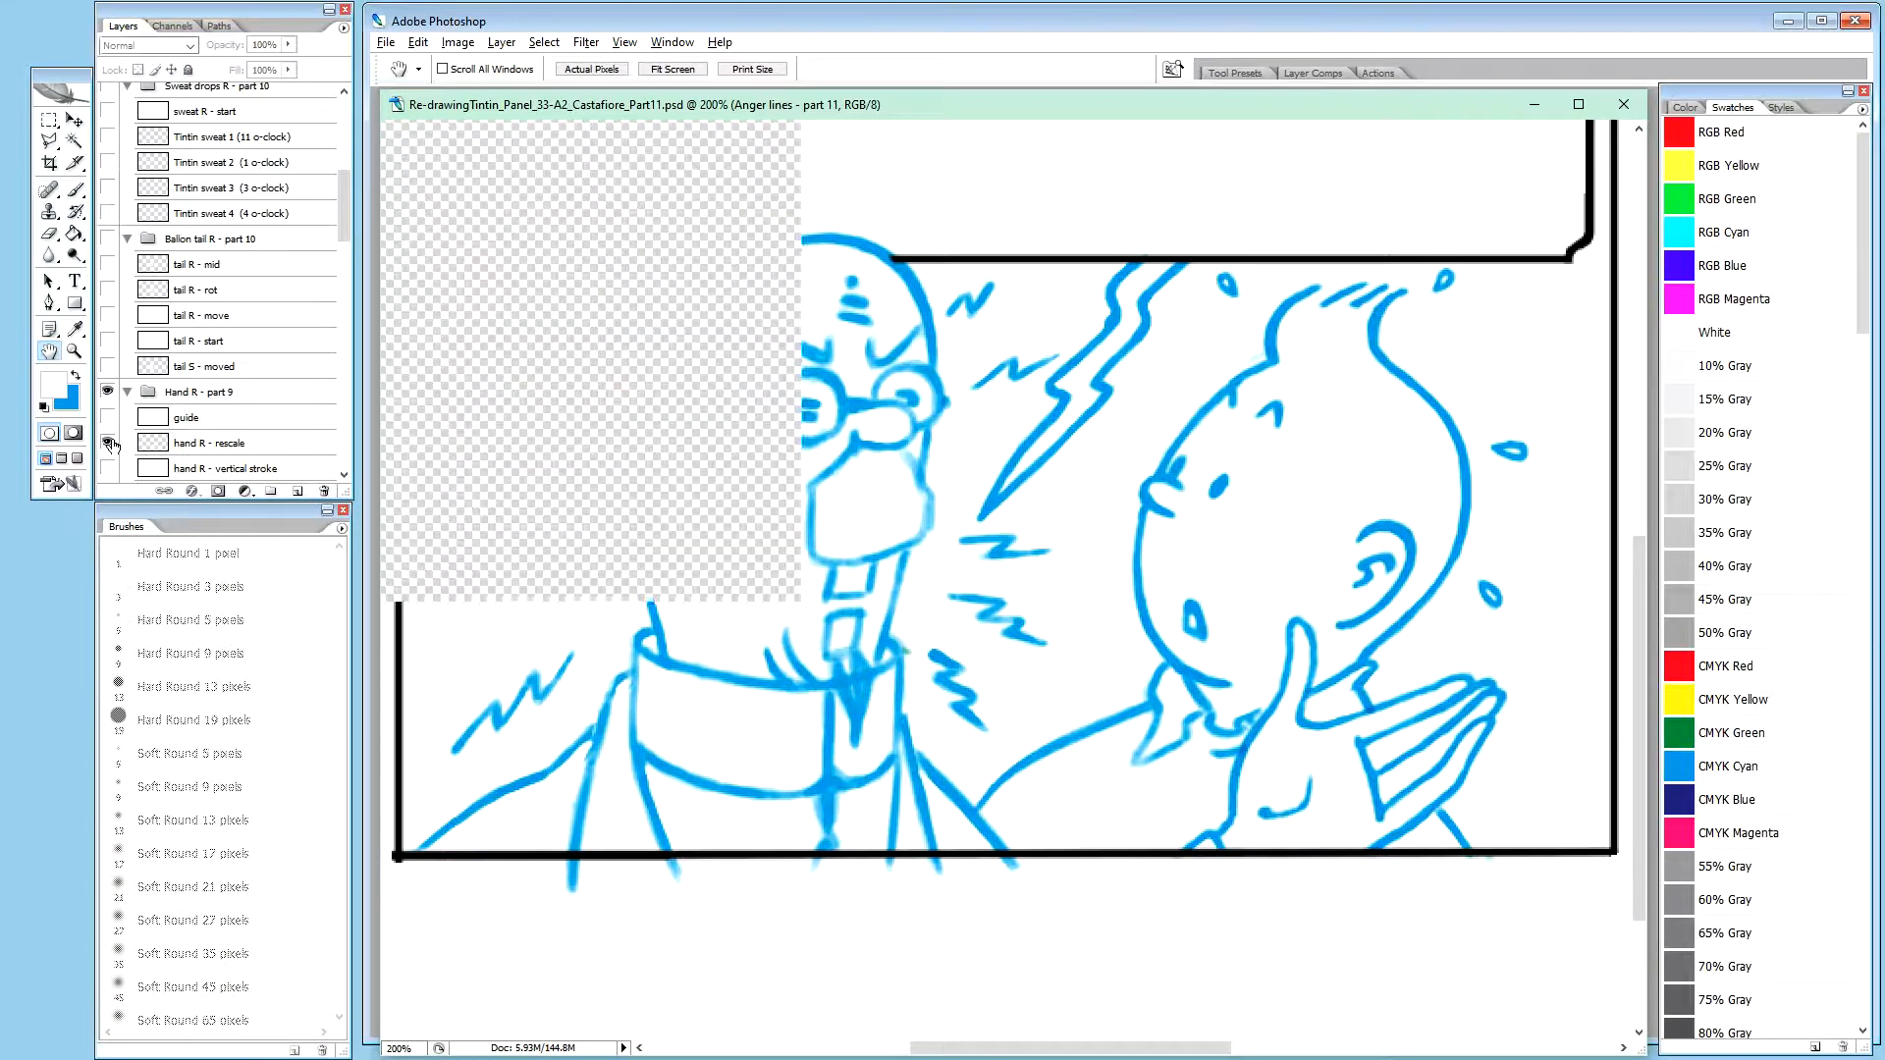
{"action": "left_click", "coordinate": [111, 444], "text": "alt"}
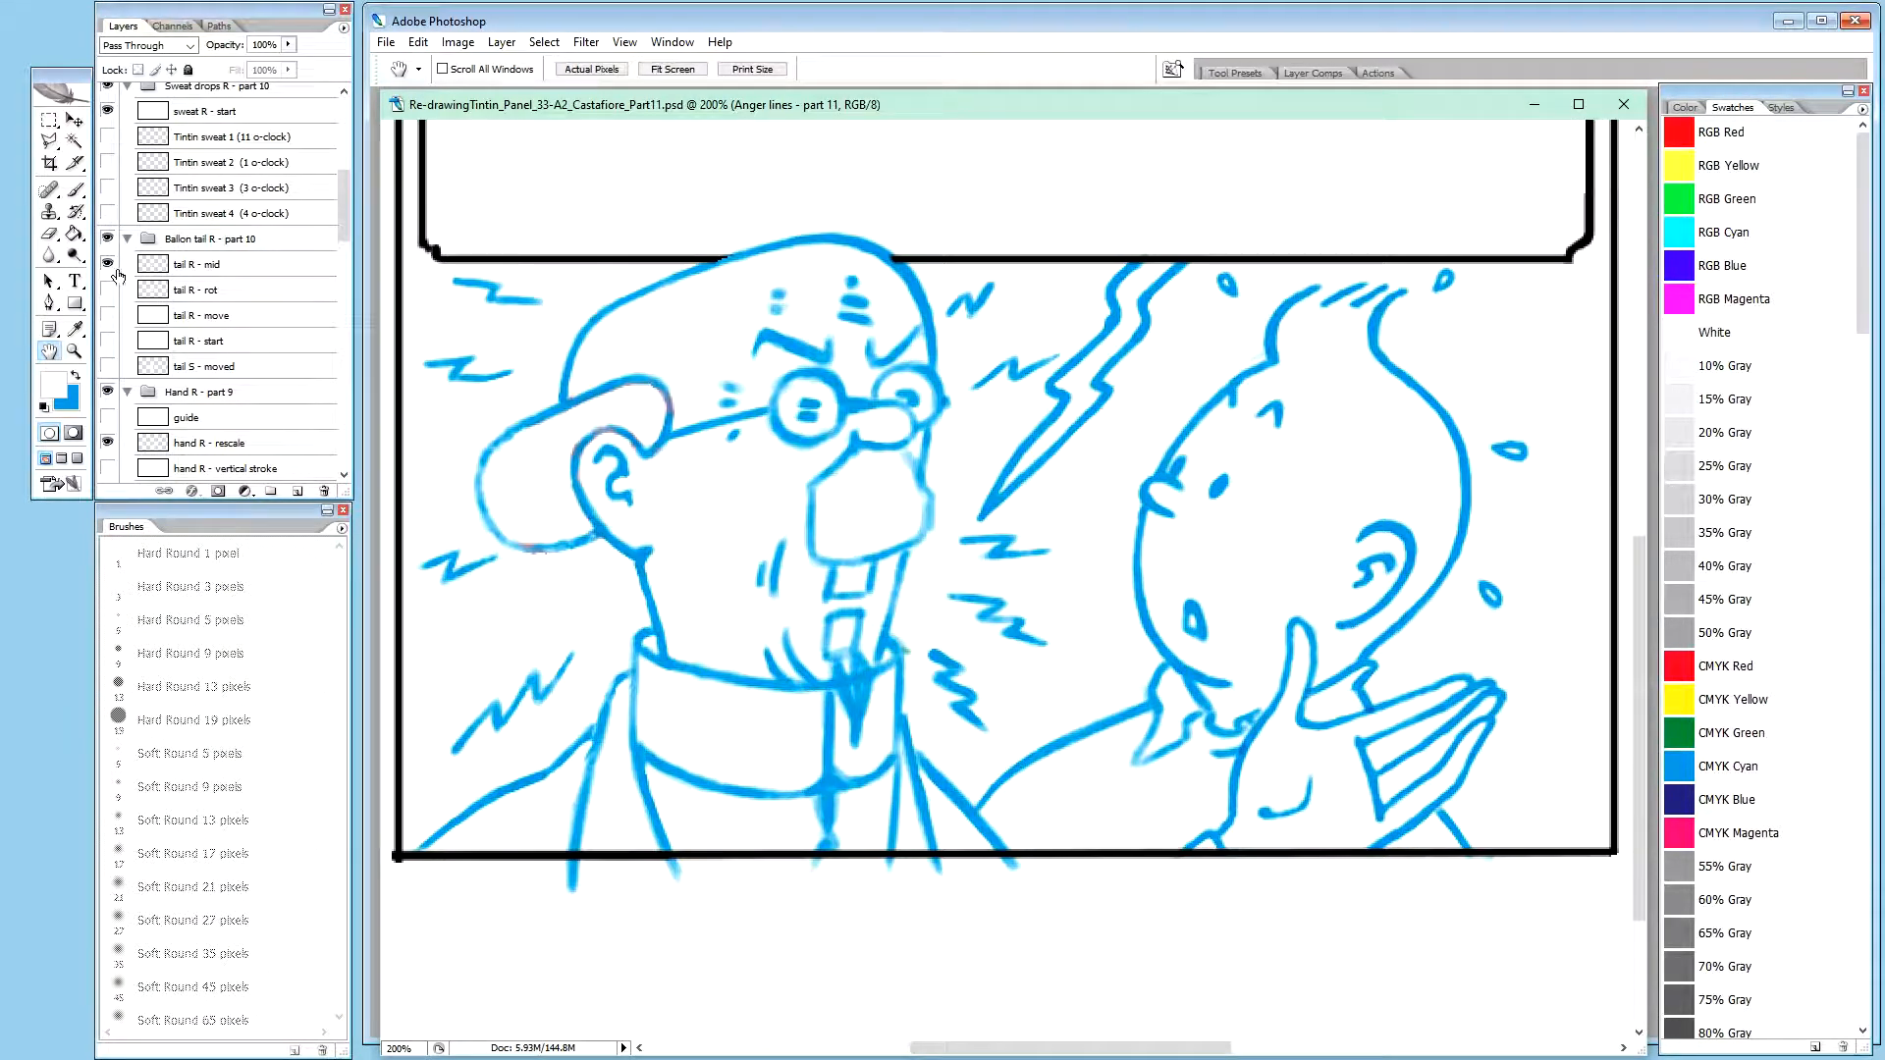
{"action": "key", "text": "alt"}
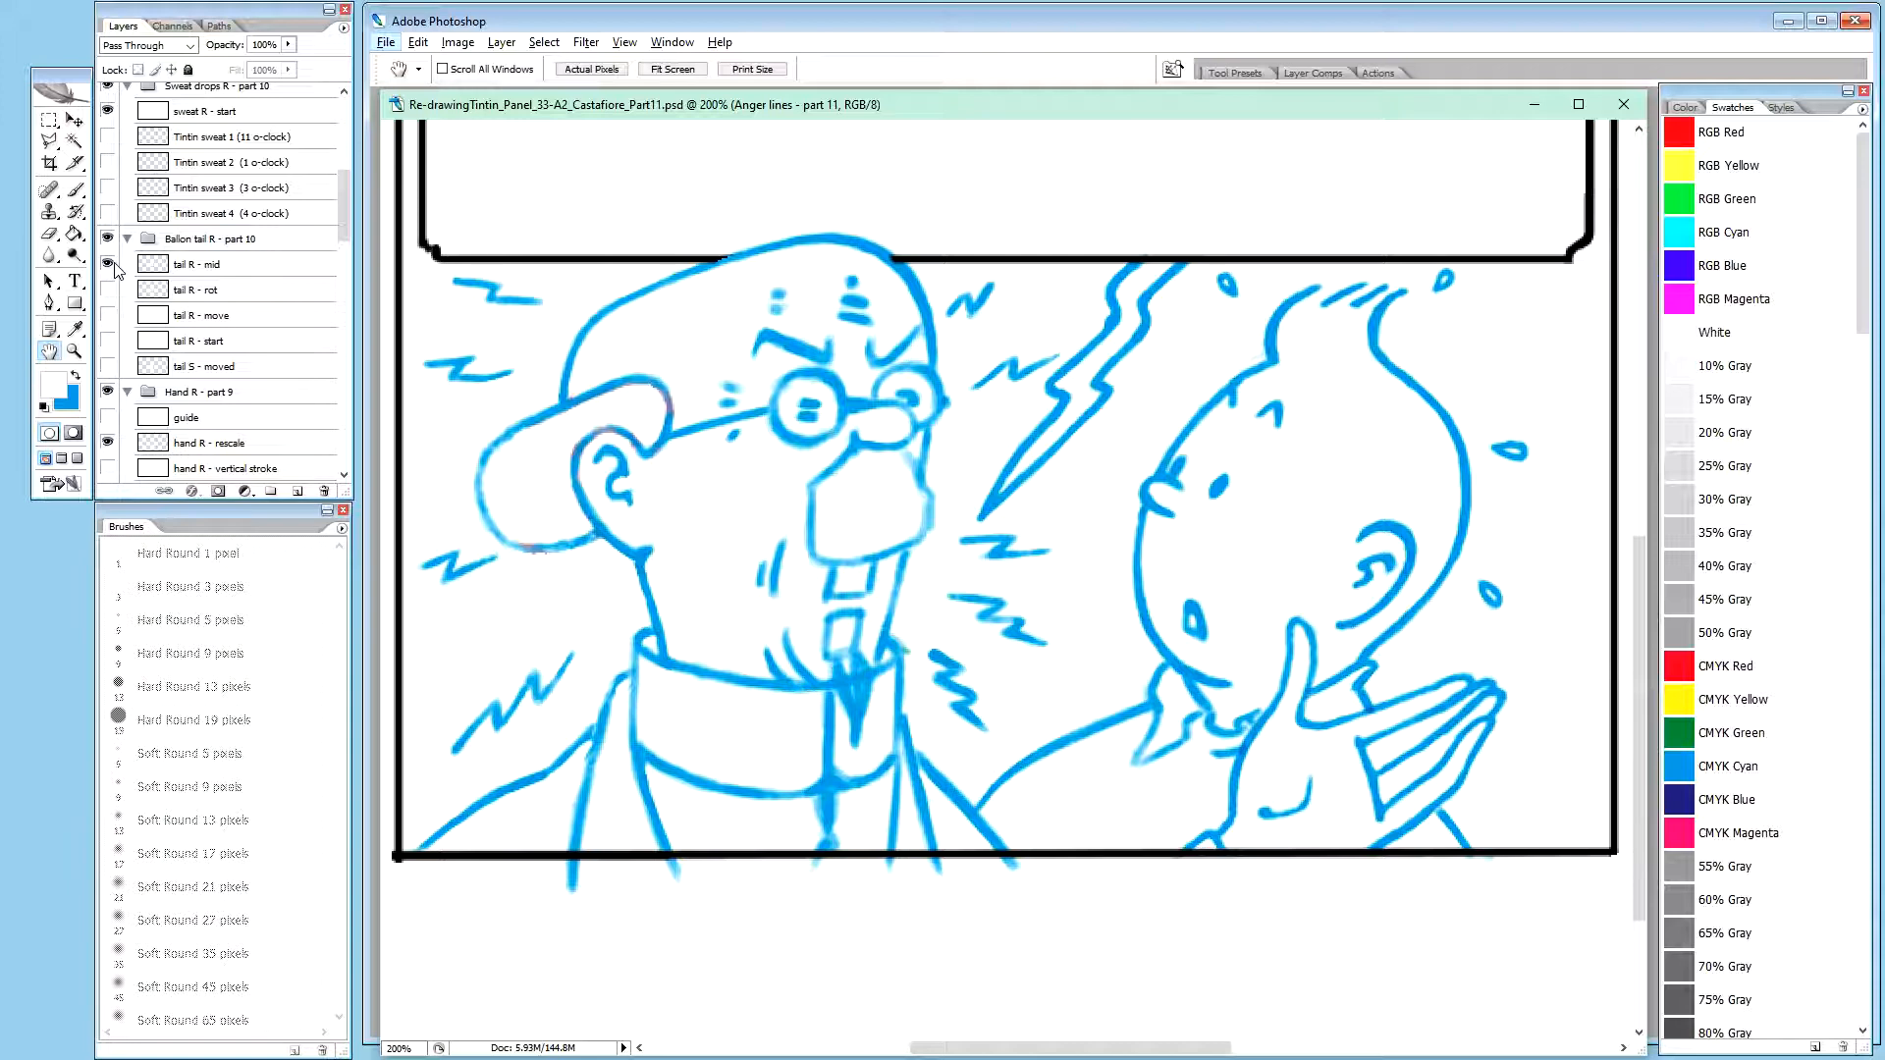
{"action": "key", "text": "alt"}
{"action": "left_click", "coordinate": [108, 265], "text": "alt"}
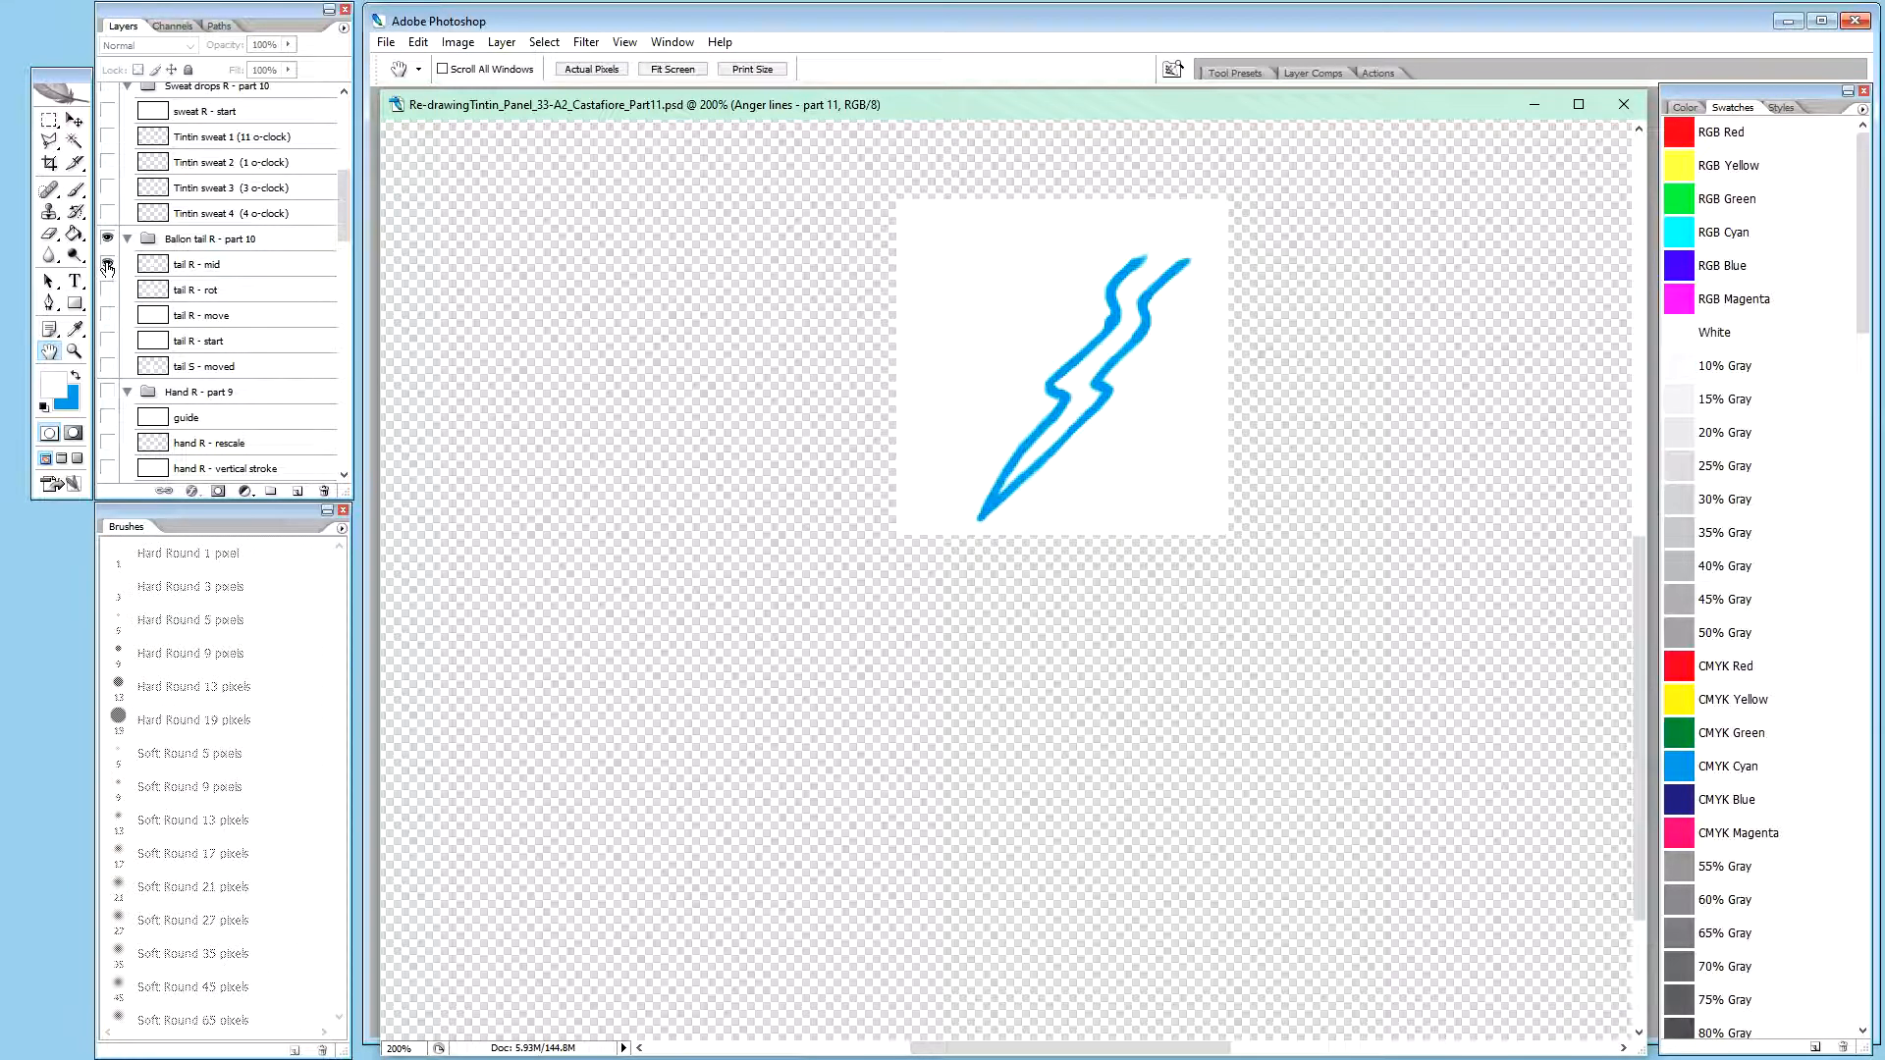
{"action": "left_click", "coordinate": [108, 265], "text": "alt"}
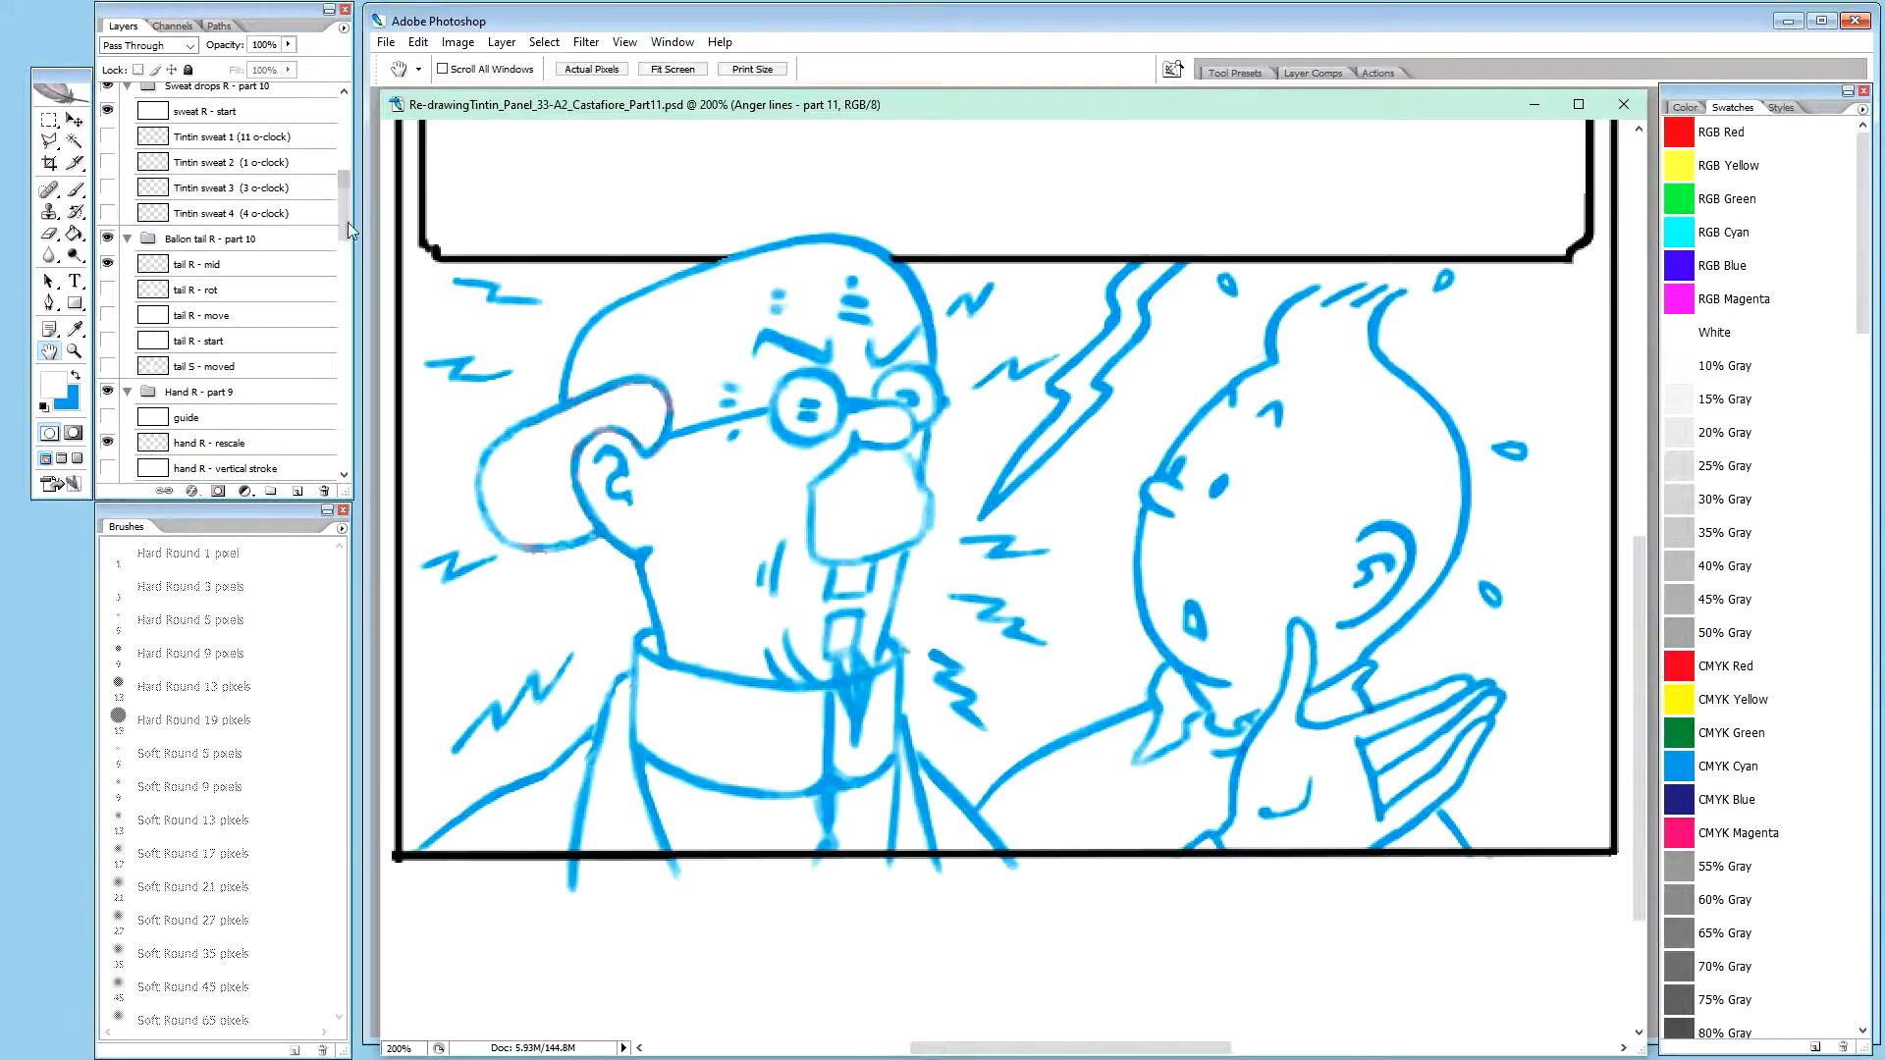
{"action": "left_click_drag", "start_coordinate": [339, 223], "coordinate": [350, 172]}
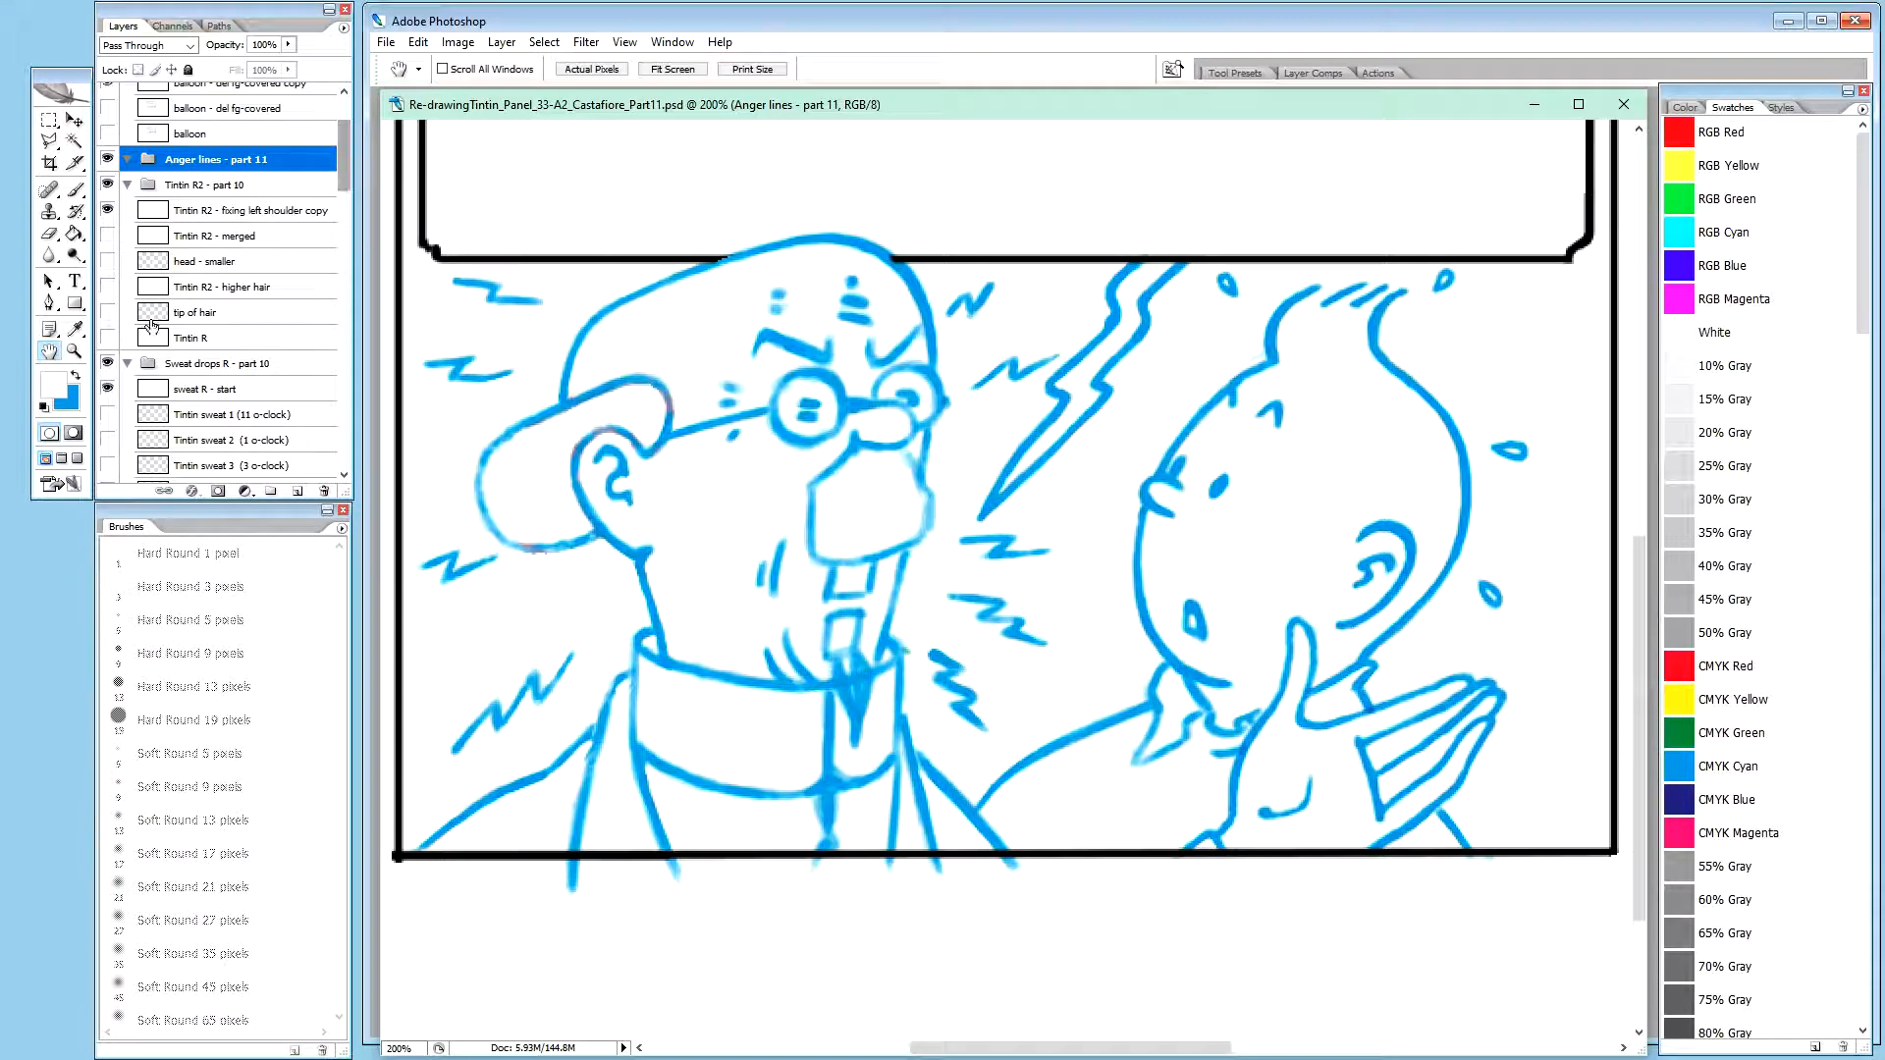
{"action": "left_click", "coordinate": [108, 395], "text": "alt"}
{"action": "left_click", "coordinate": [108, 395], "text": "alt"}
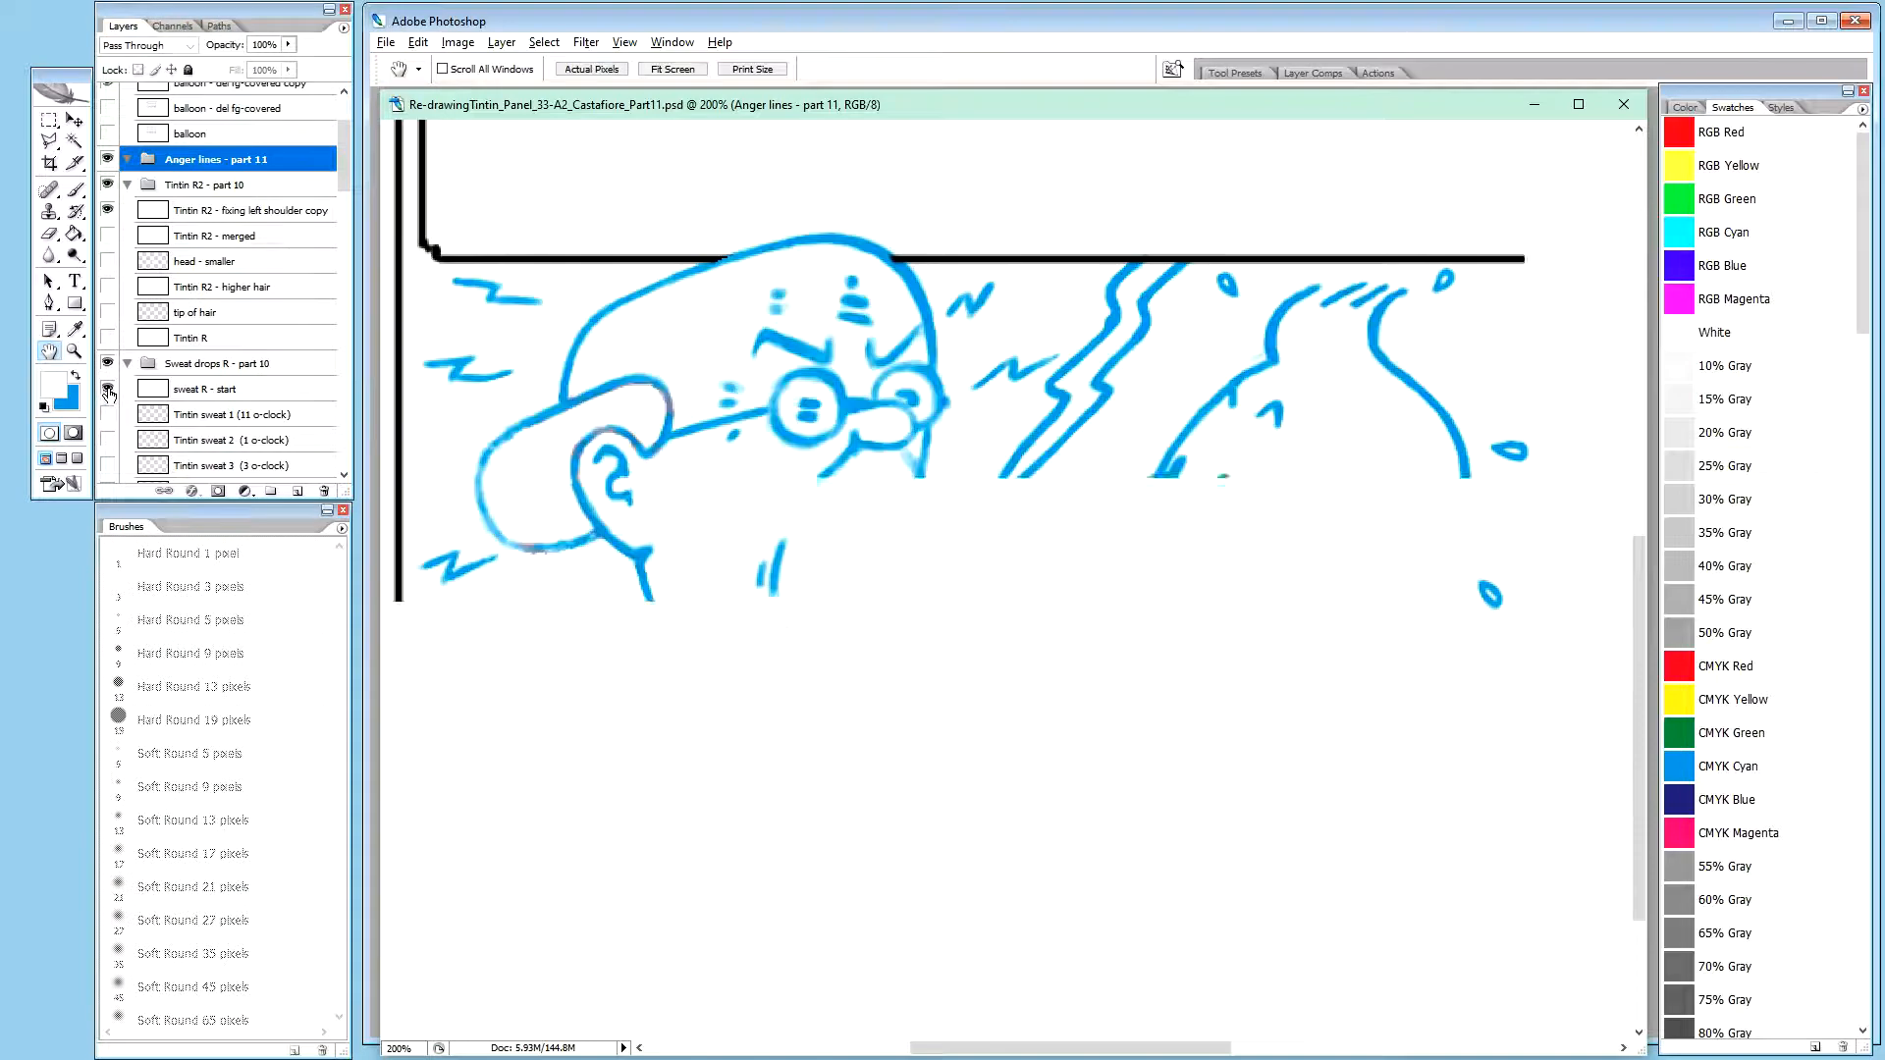
{"action": "left_click", "coordinate": [109, 215], "text": "alt"}
{"action": "left_click", "coordinate": [109, 215], "text": "alt"}
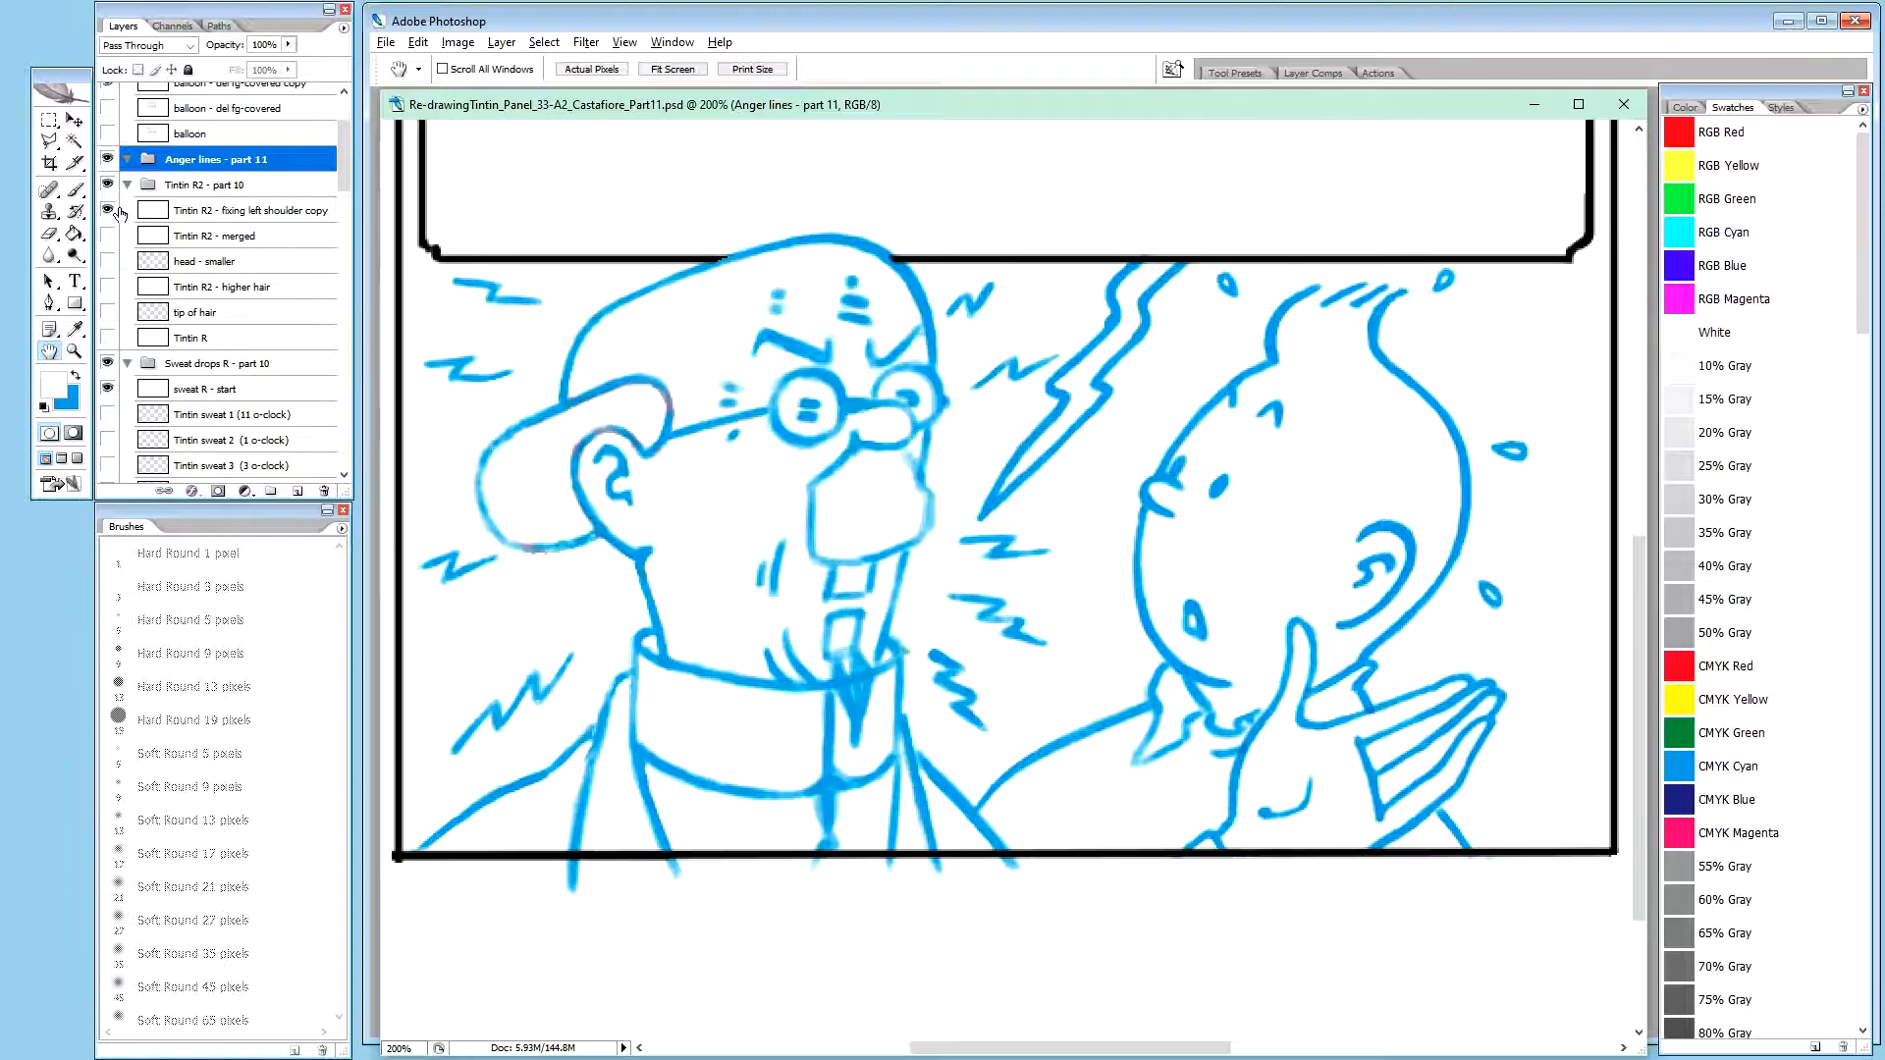
{"action": "left_click_drag", "start_coordinate": [345, 169], "coordinate": [349, 138]}
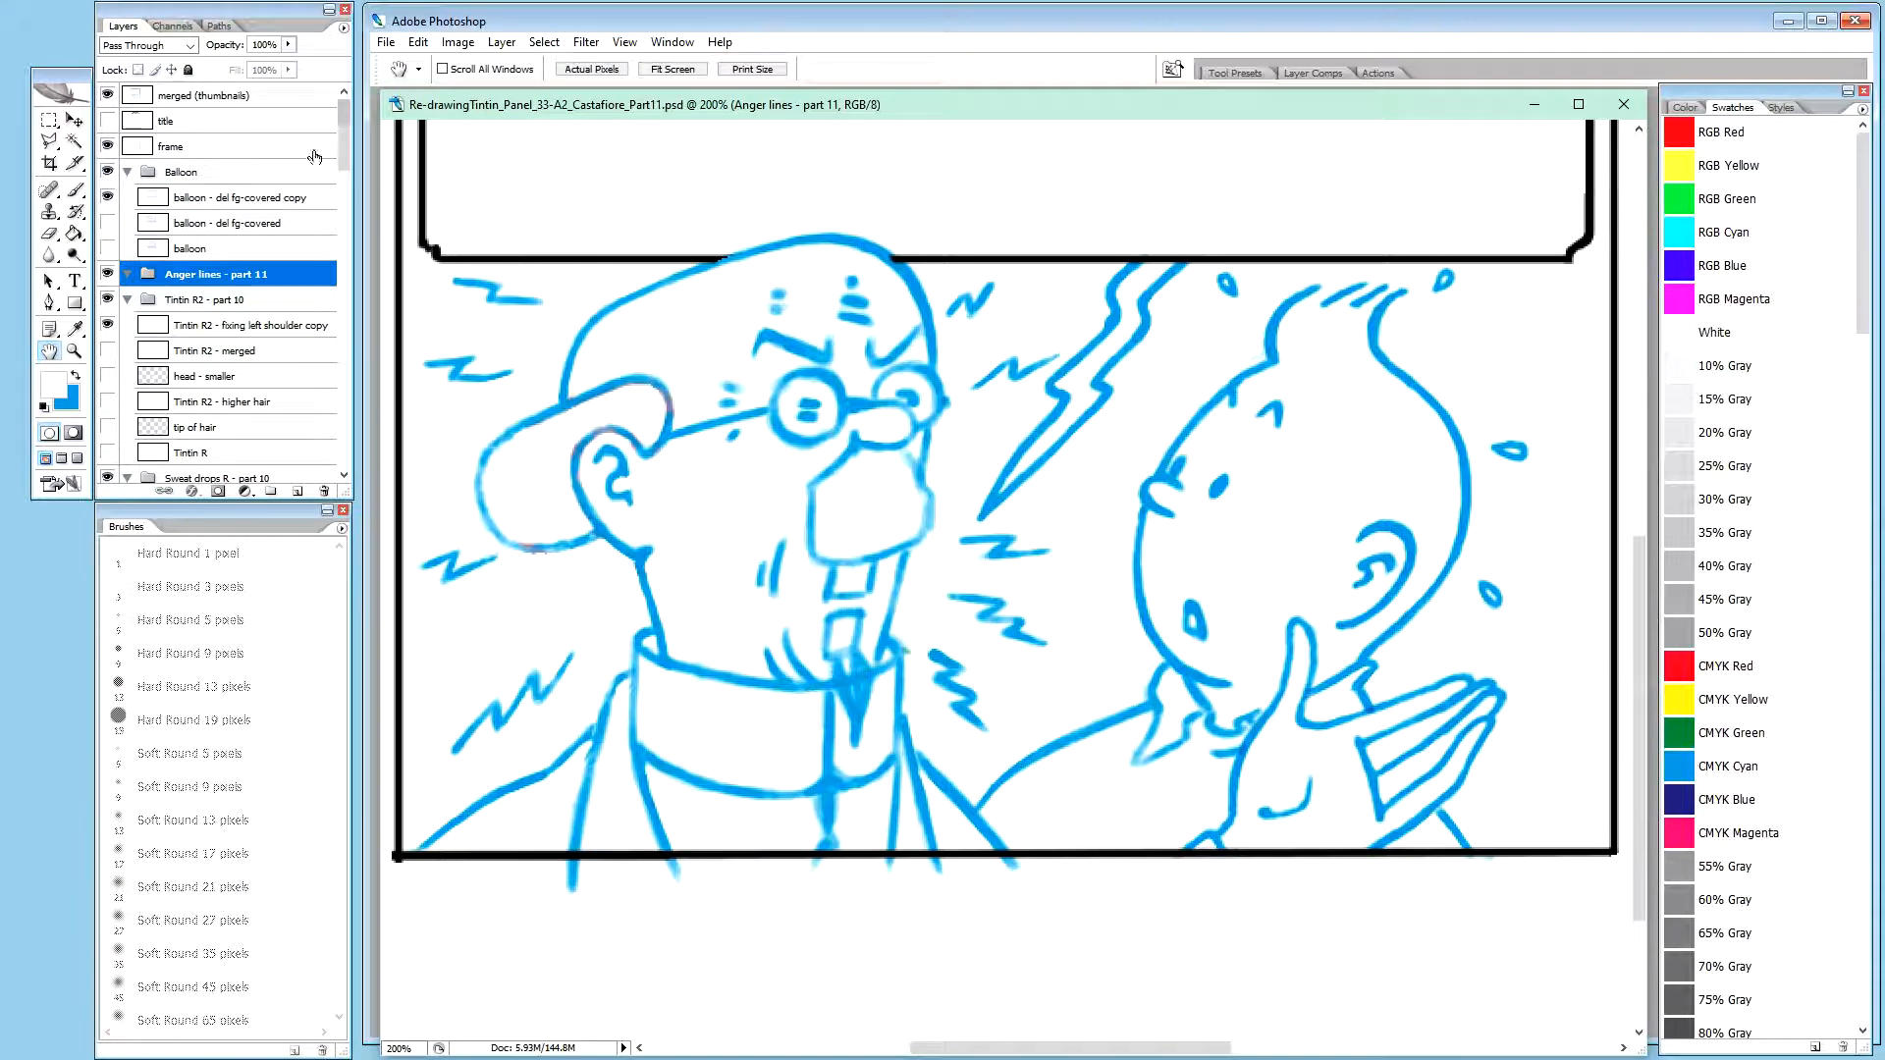
Recheck the "Calculus R - merged anger laines" layer and look inside the Calculus - sketch group
{"action": "left_click_drag", "start_coordinate": [340, 140], "coordinate": [342, 346]}
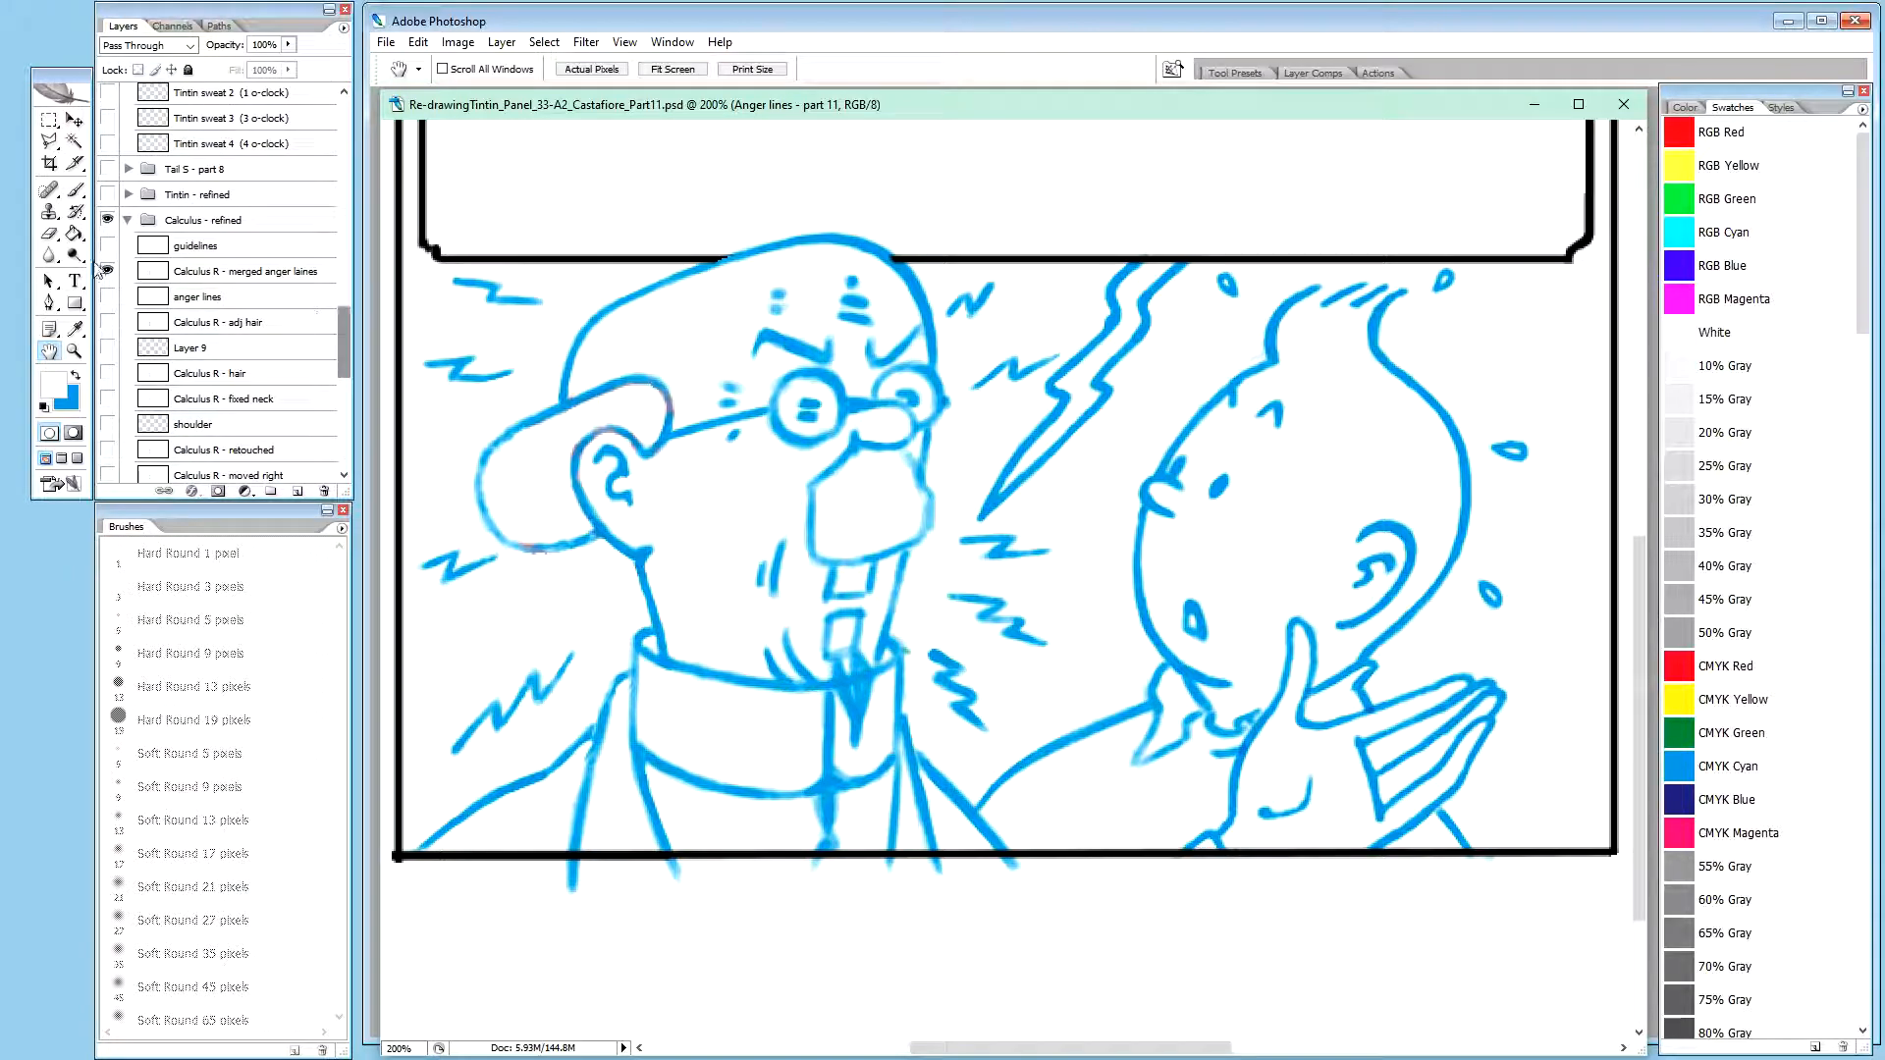
{"action": "left_click", "coordinate": [108, 273], "text": "alt"}
{"action": "left_click", "coordinate": [108, 272], "text": "alt"}
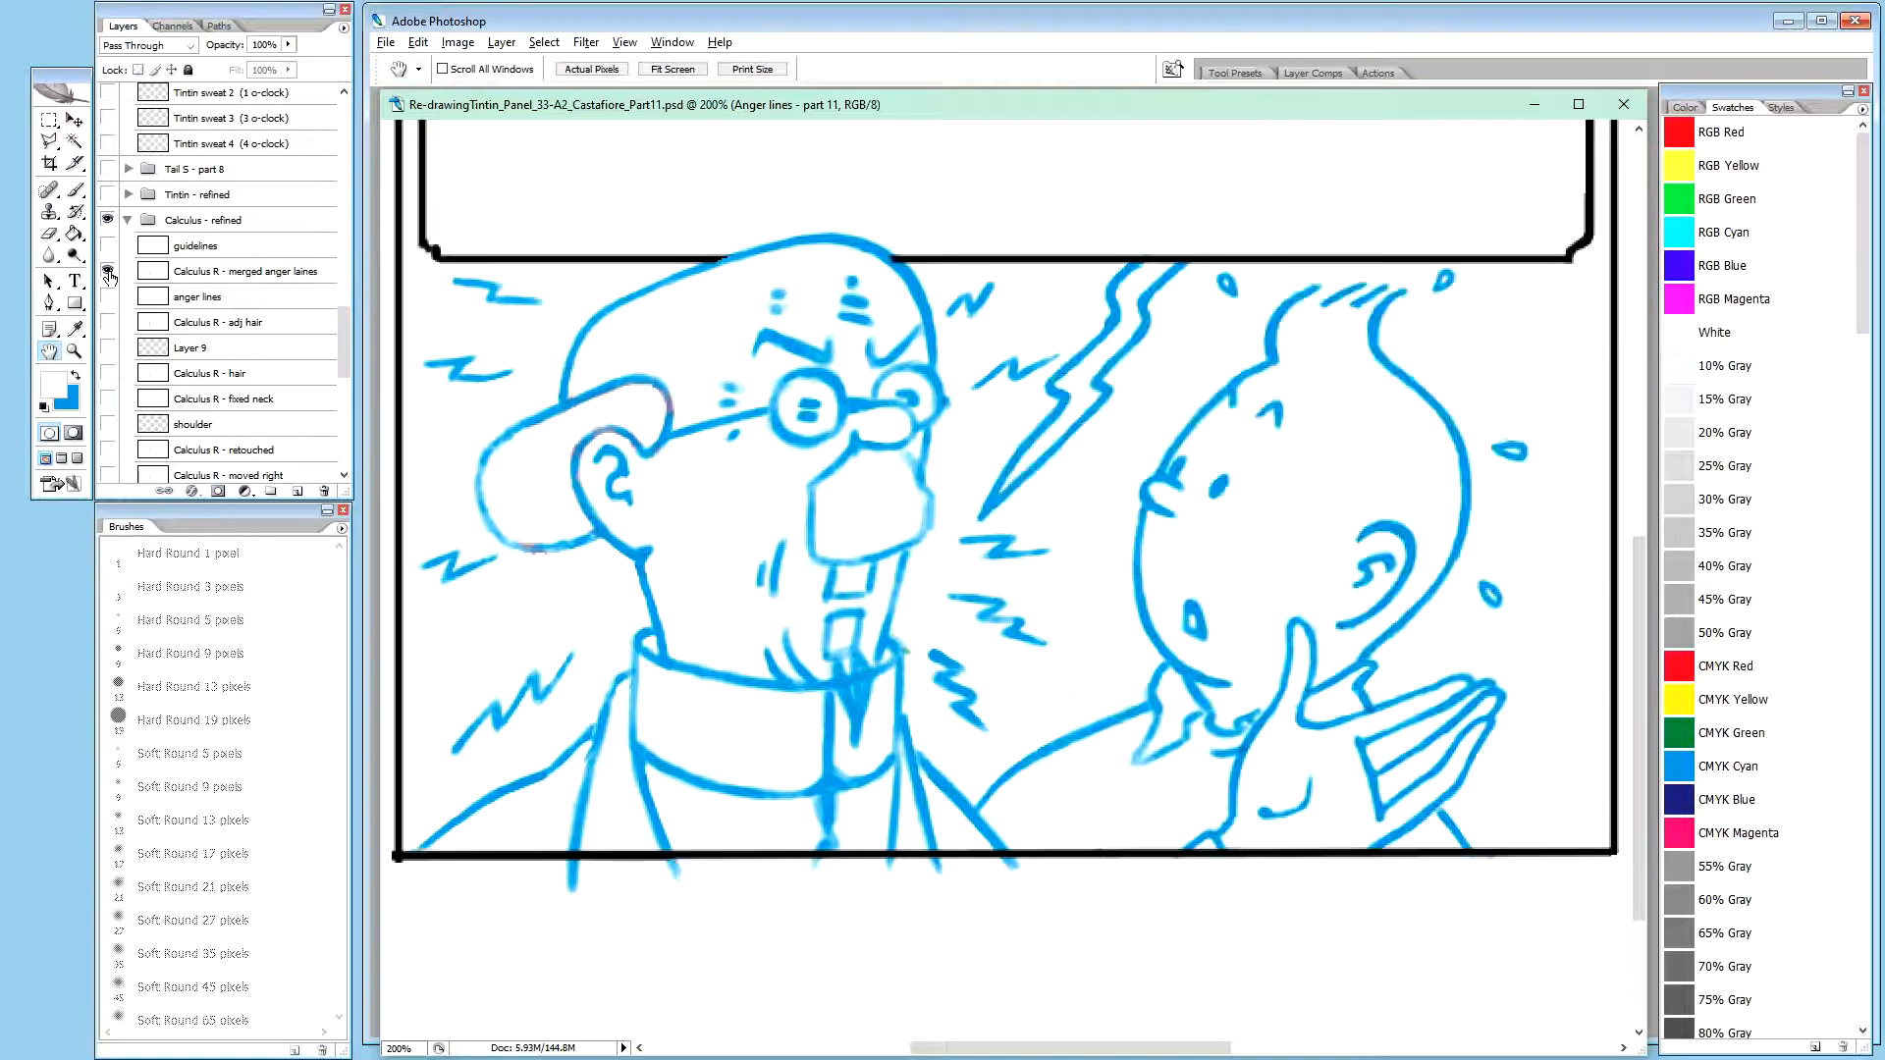
{"action": "left_click", "coordinate": [108, 273]}
{"action": "left_click", "coordinate": [108, 272]}
{"action": "left_click_drag", "start_coordinate": [344, 334], "coordinate": [326, 451]}
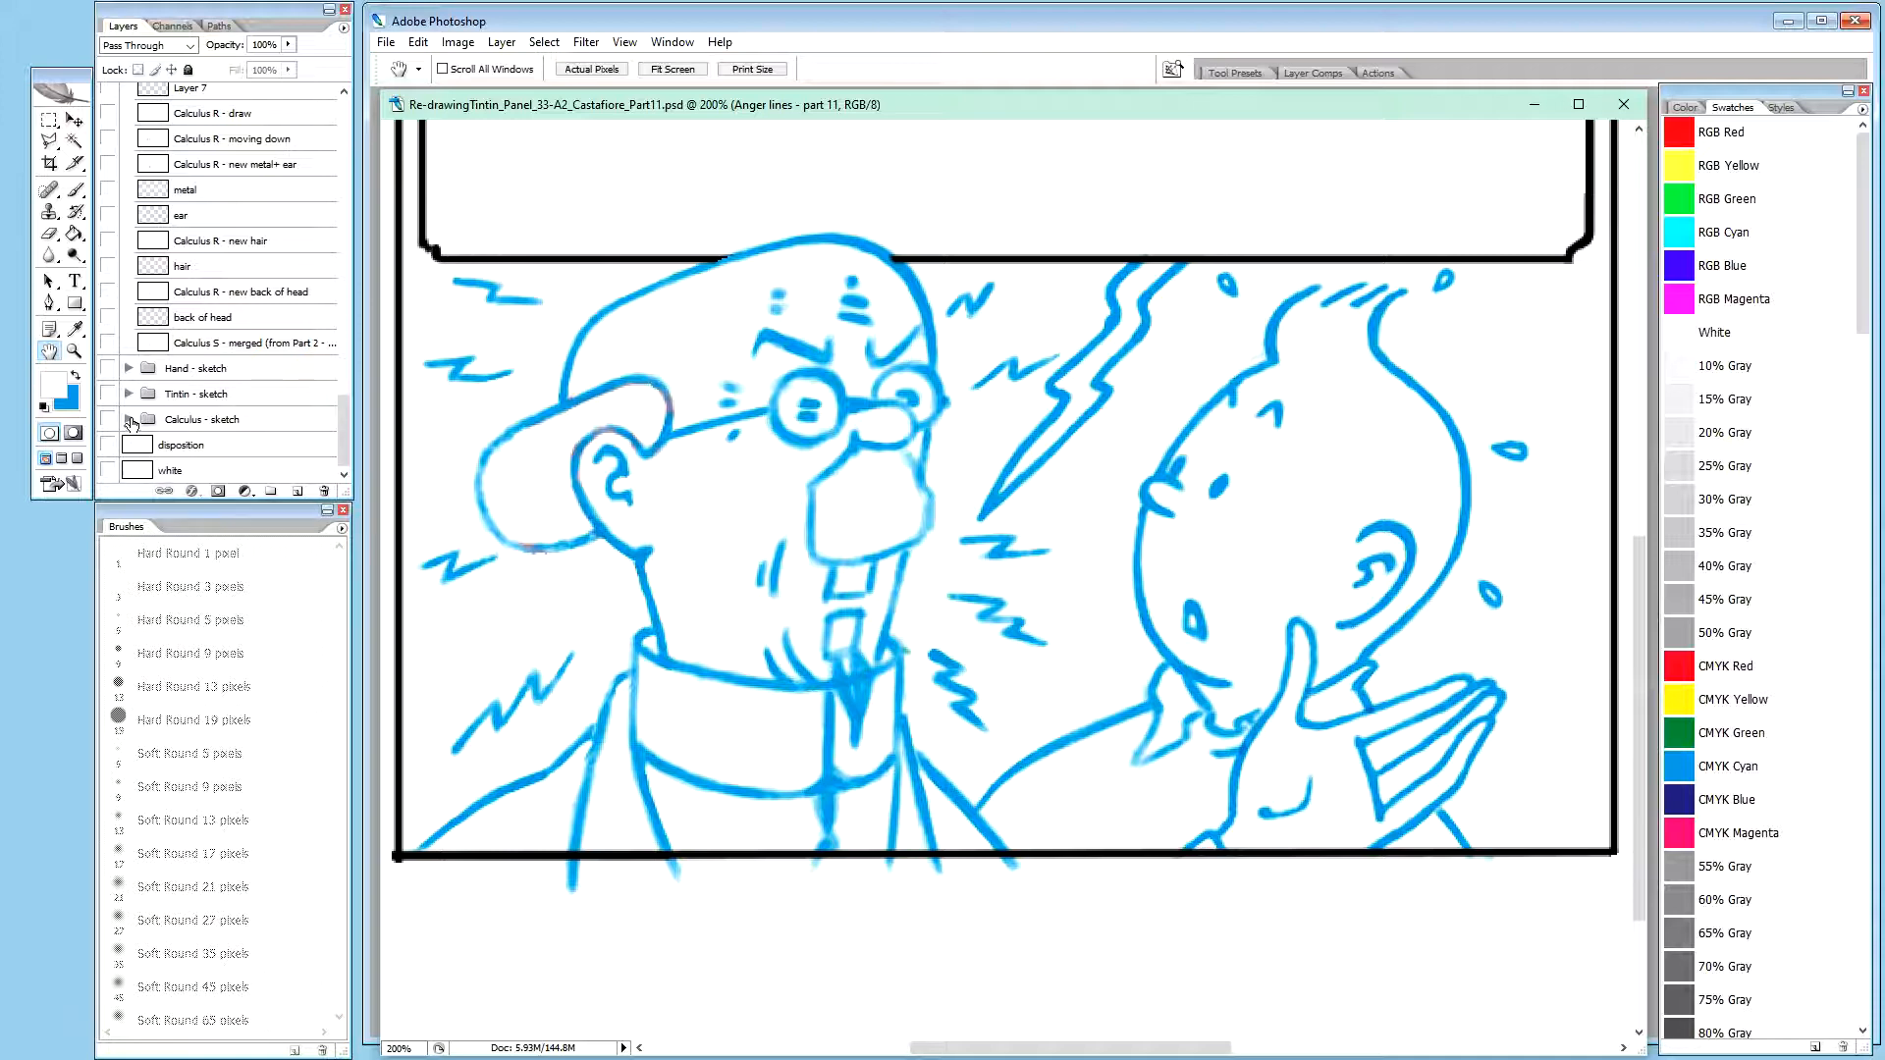
{"action": "left_click", "coordinate": [129, 420]}
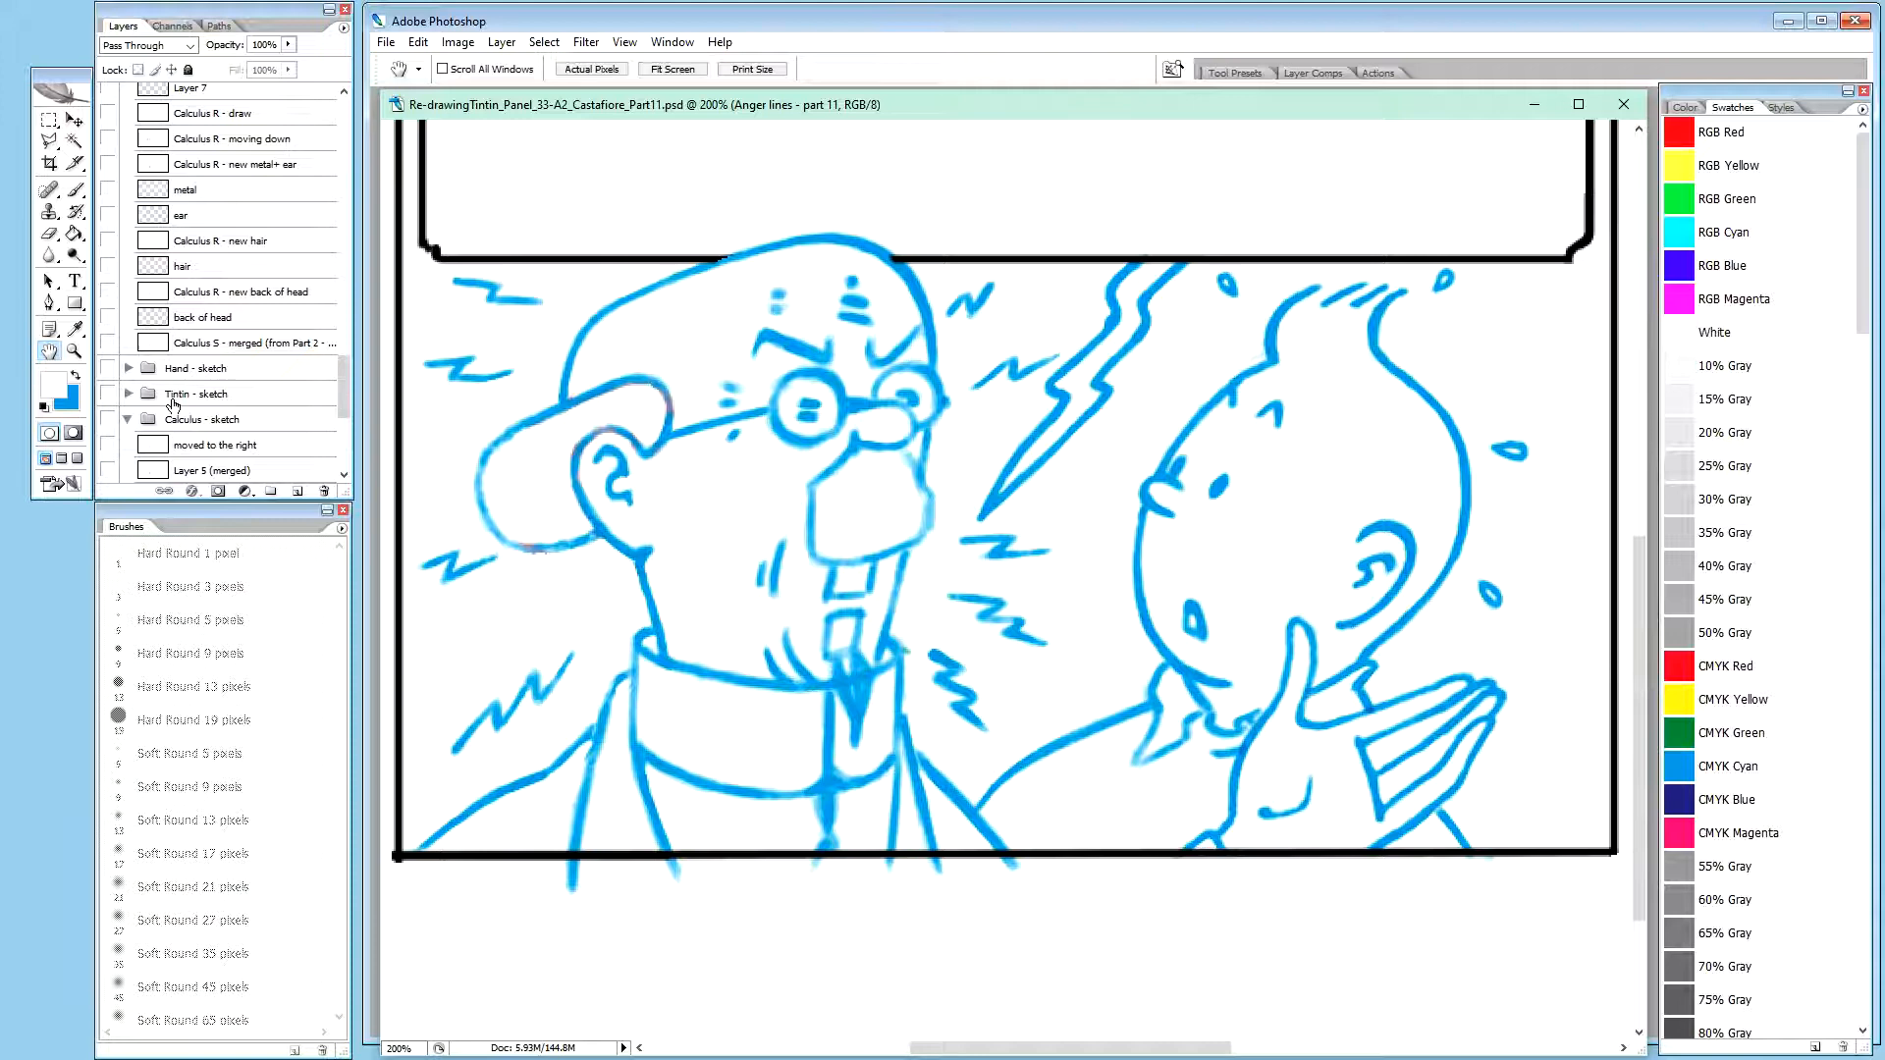
{"action": "left_click", "coordinate": [129, 420]}
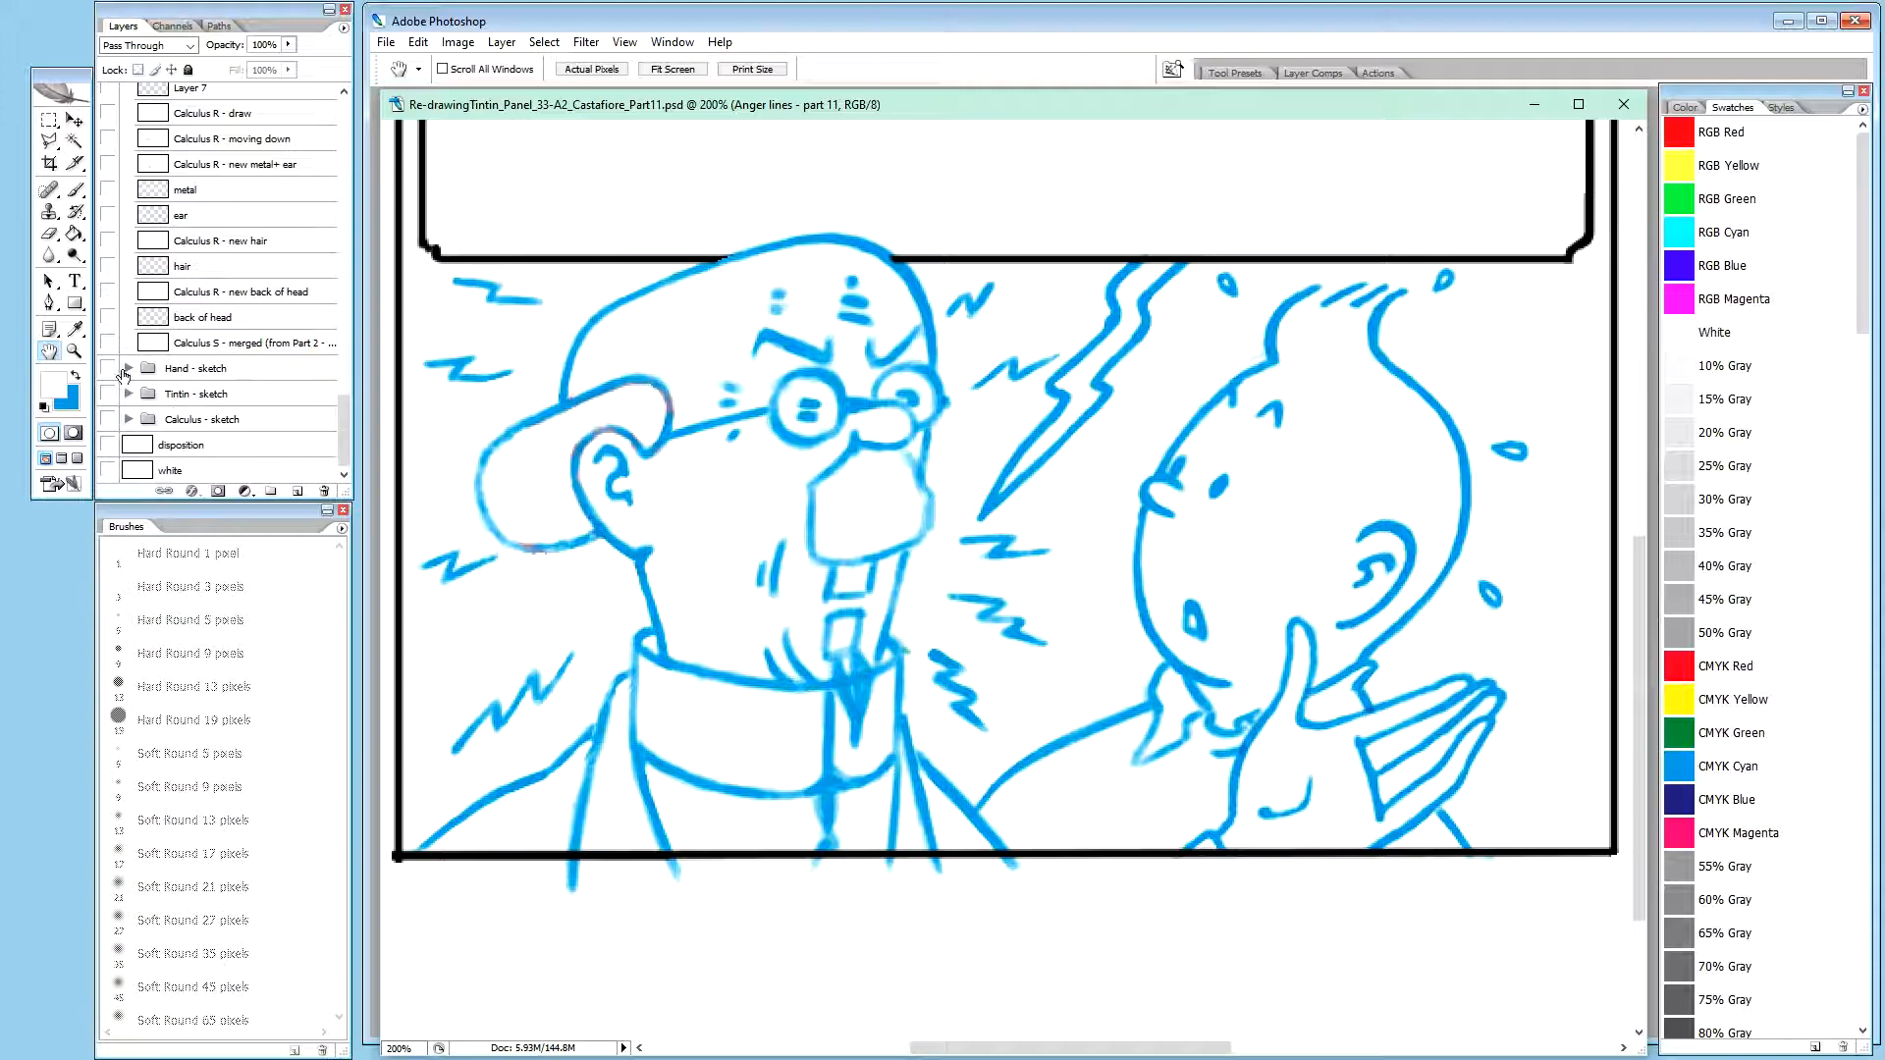
Compare the Calculus - refined, Hand R - part 9 and Balloon tail R - part 10 groups by toggling their visibility
{"action": "left_click_drag", "start_coordinate": [343, 408], "coordinate": [351, 298]}
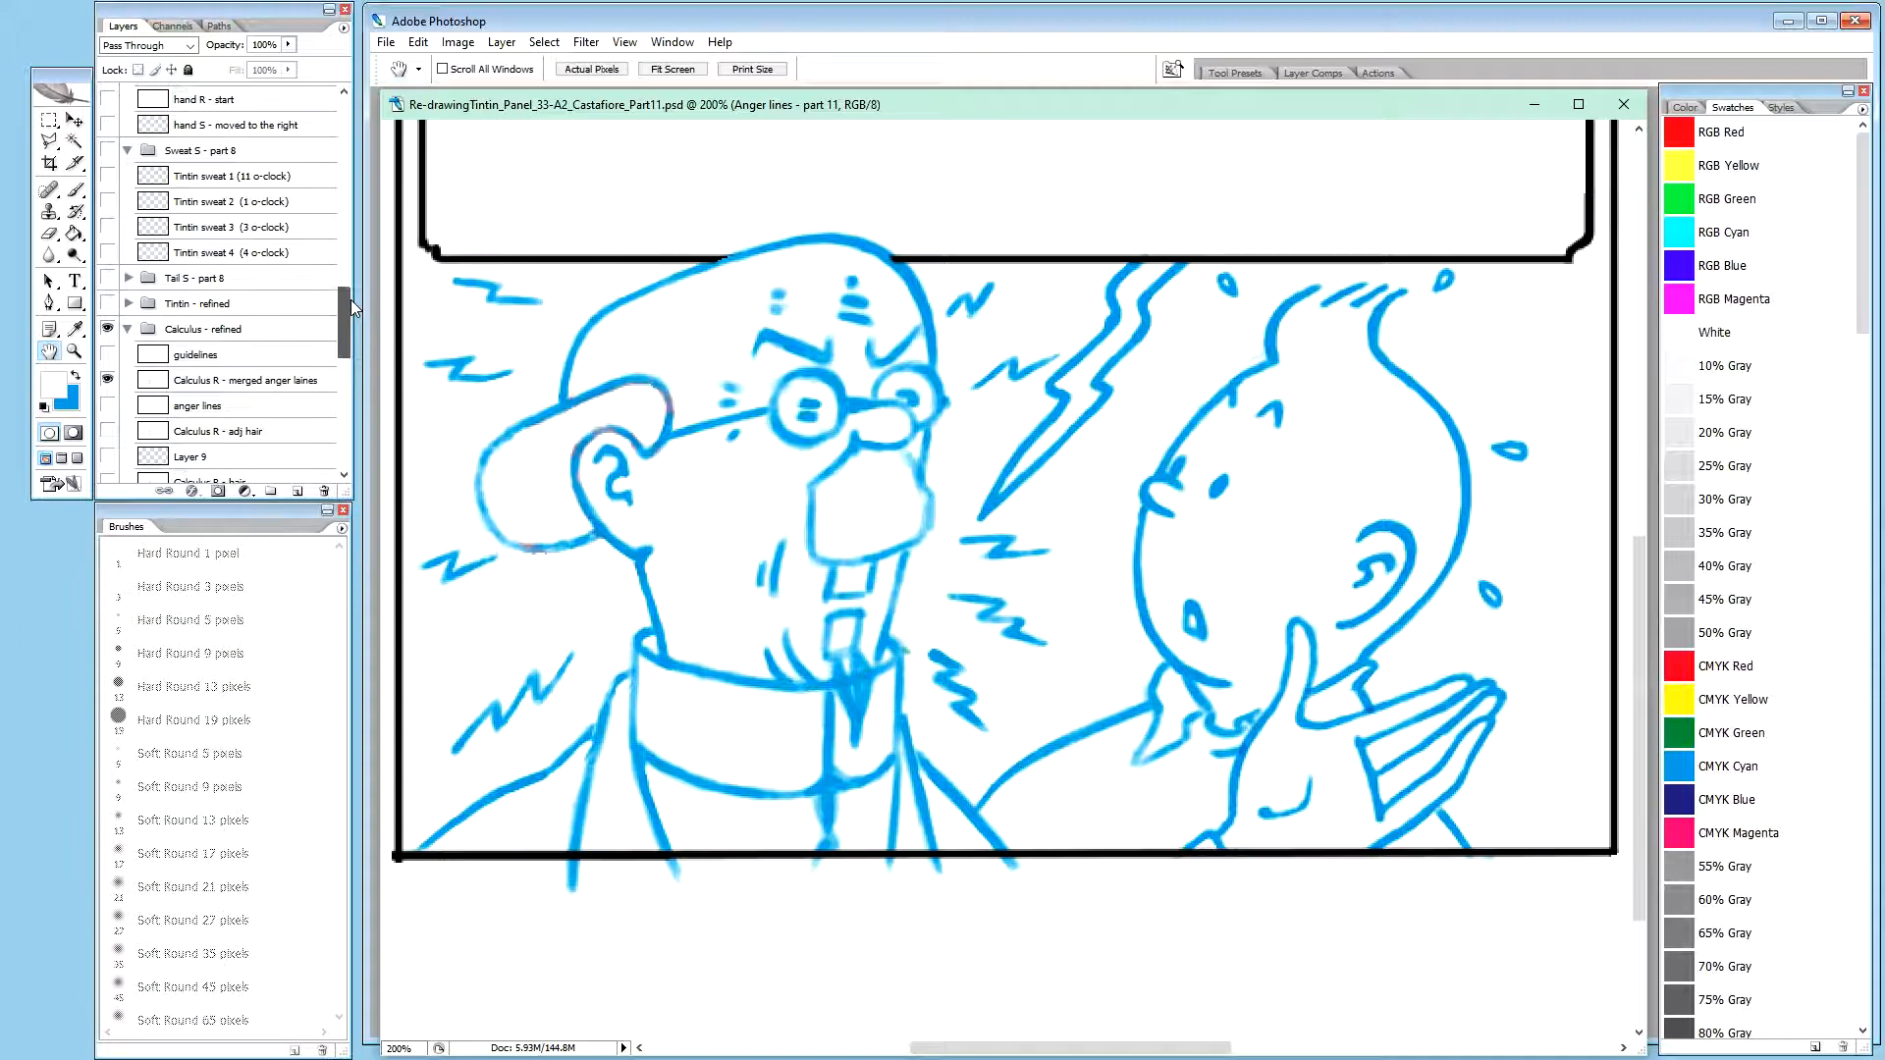
{"action": "left_click", "coordinate": [107, 381]}
{"action": "left_click", "coordinate": [107, 381]}
{"action": "left_click", "coordinate": [107, 330]}
{"action": "left_click", "coordinate": [107, 330]}
{"action": "left_click_drag", "start_coordinate": [344, 323], "coordinate": [355, 216]}
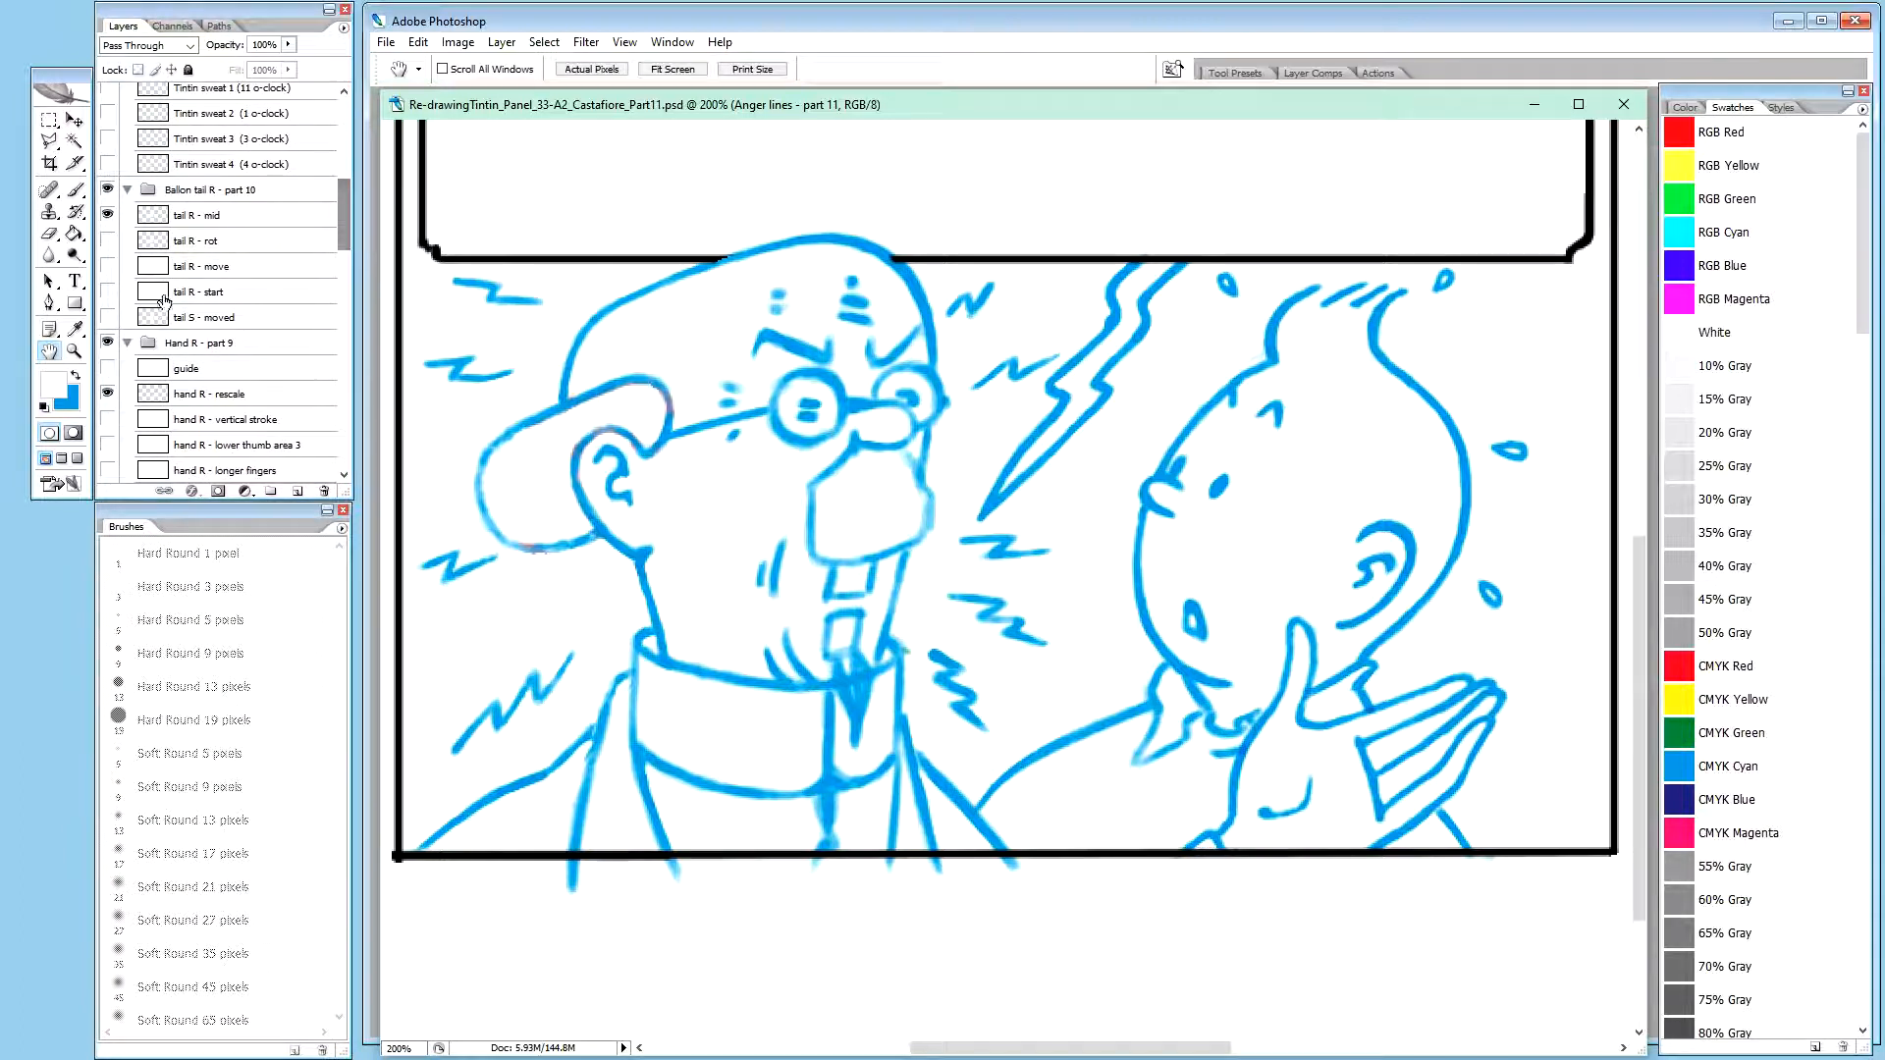
{"action": "left_click", "coordinate": [107, 344]}
{"action": "left_click", "coordinate": [107, 189]}
{"action": "left_click", "coordinate": [108, 191]}
{"action": "left_click_drag", "start_coordinate": [342, 208], "coordinate": [345, 337]}
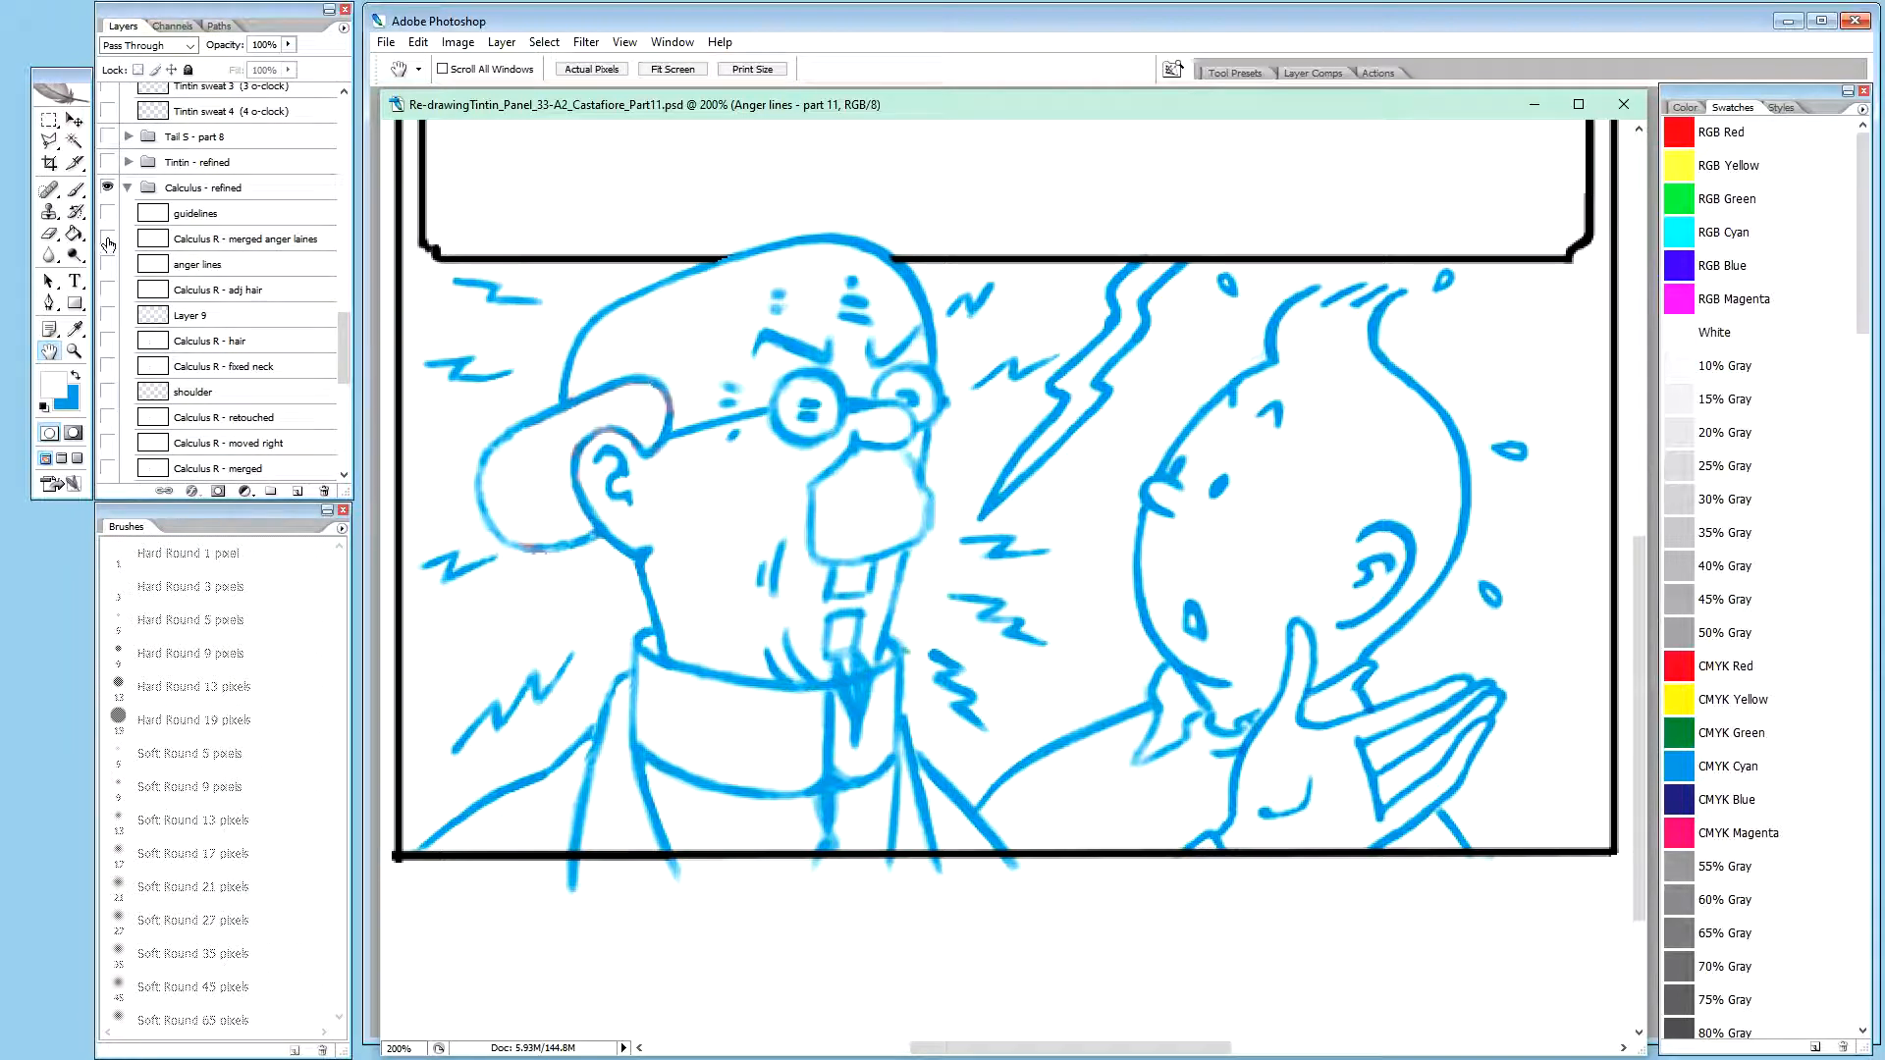
{"action": "left_click_drag", "start_coordinate": [346, 346], "coordinate": [359, 214]}
{"action": "left_click", "coordinate": [108, 327]}
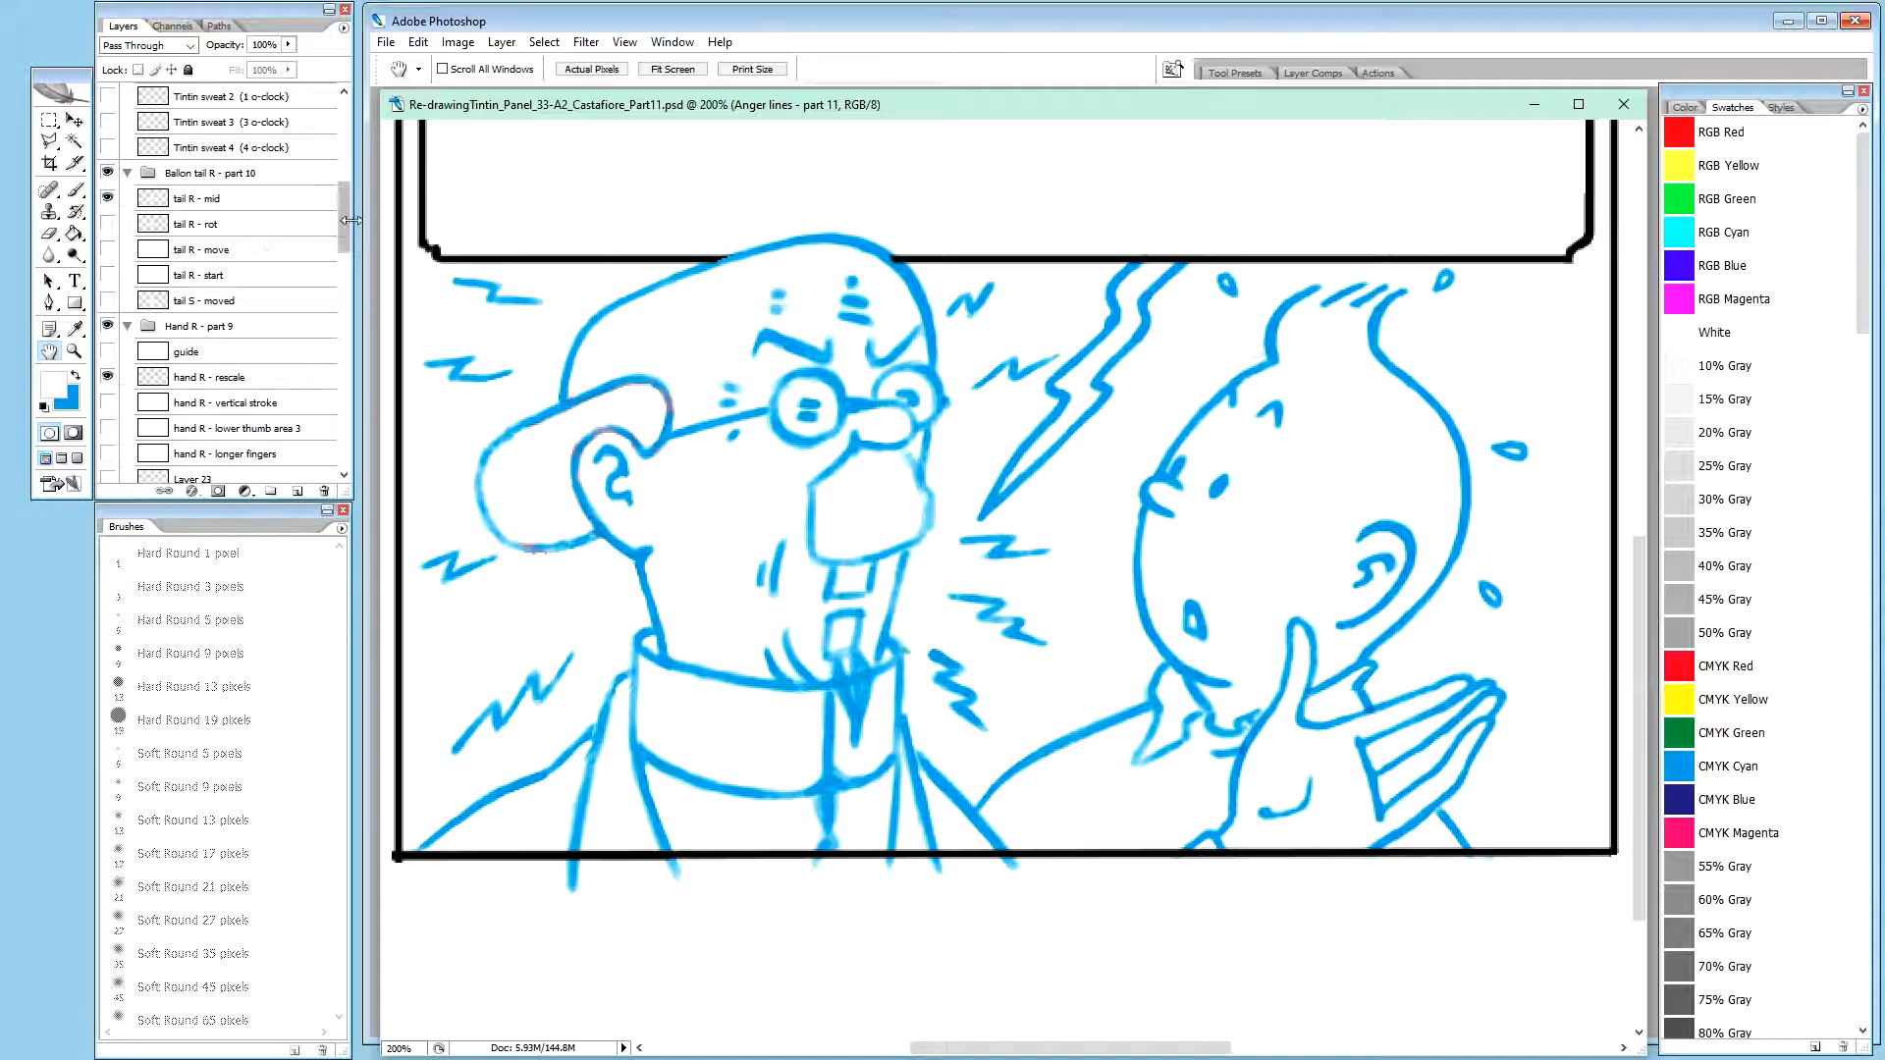
{"action": "left_click_drag", "start_coordinate": [344, 226], "coordinate": [357, 173]}
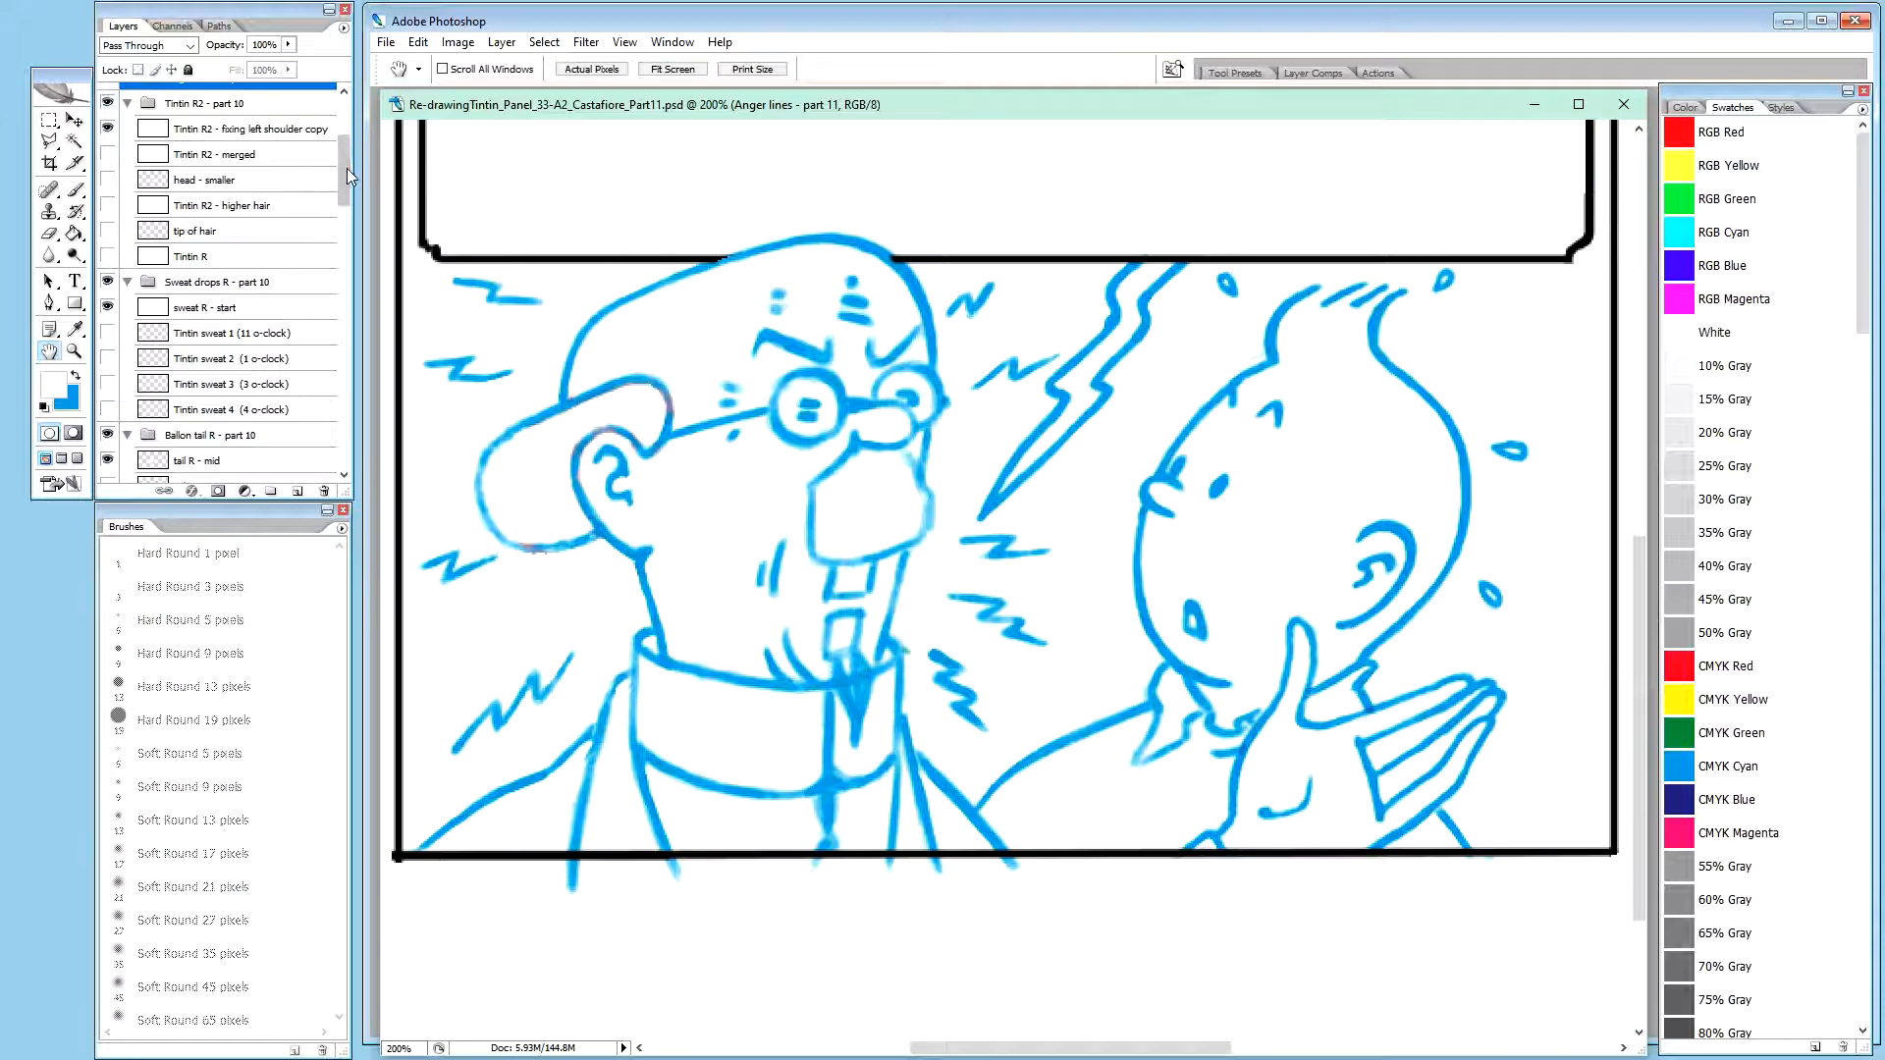
{"action": "left_click_drag", "start_coordinate": [346, 168], "coordinate": [350, 127]}
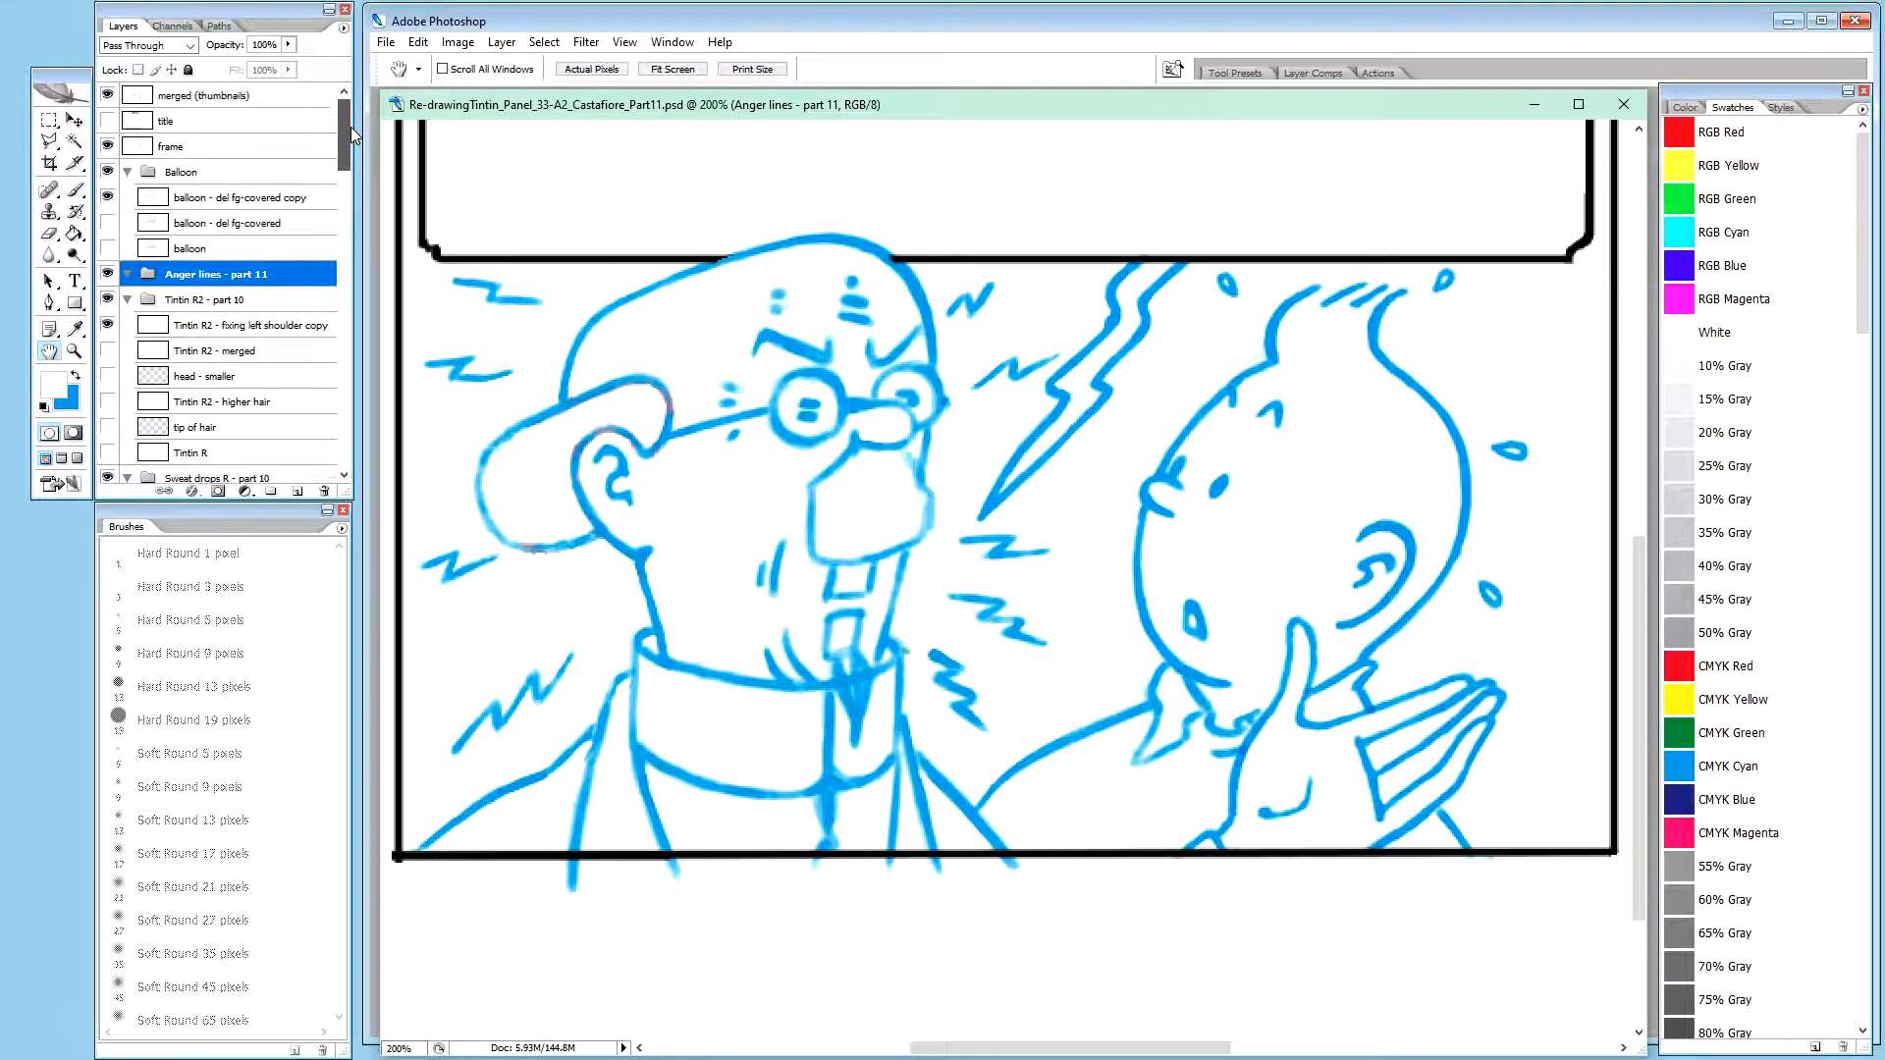
Check the merged (thumbnails) layer by toggling its visibility and delete it
{"action": "left_click", "coordinate": [108, 95]}
{"action": "left_click", "coordinate": [108, 96]}
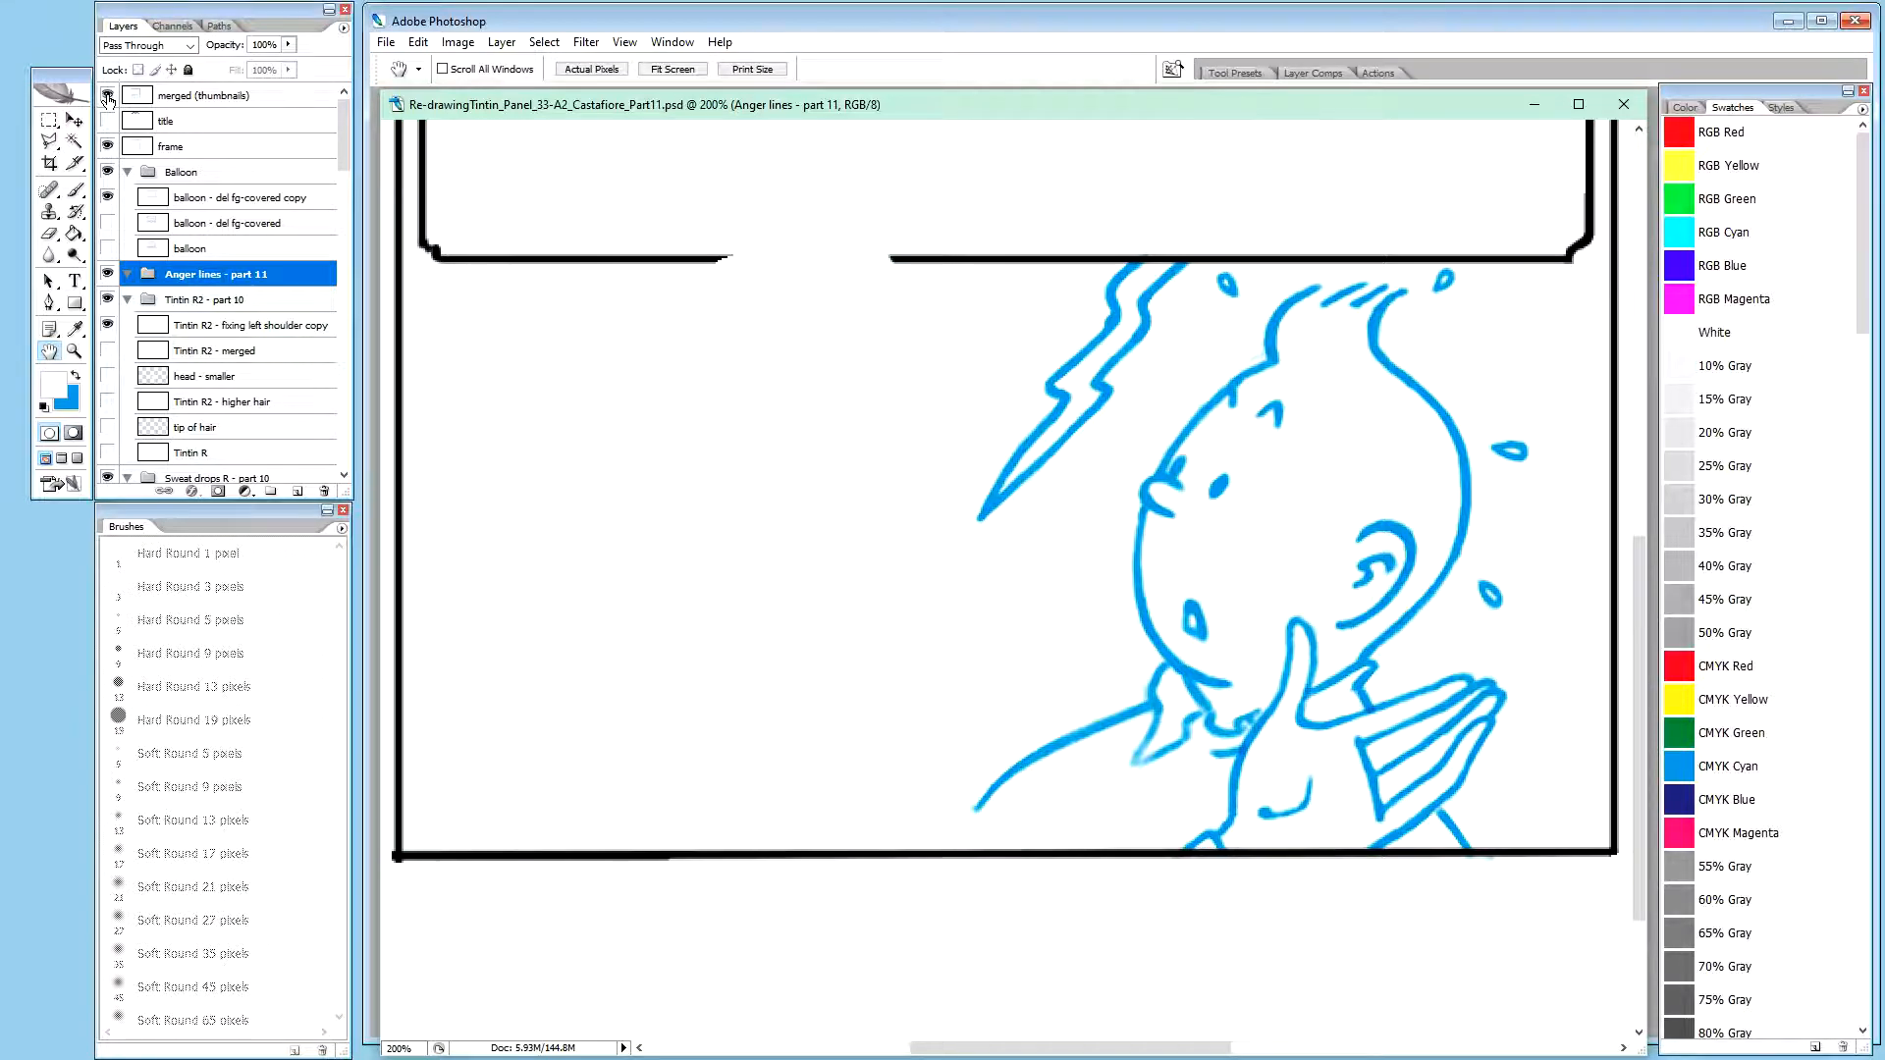
{"action": "left_click", "coordinate": [212, 97]}
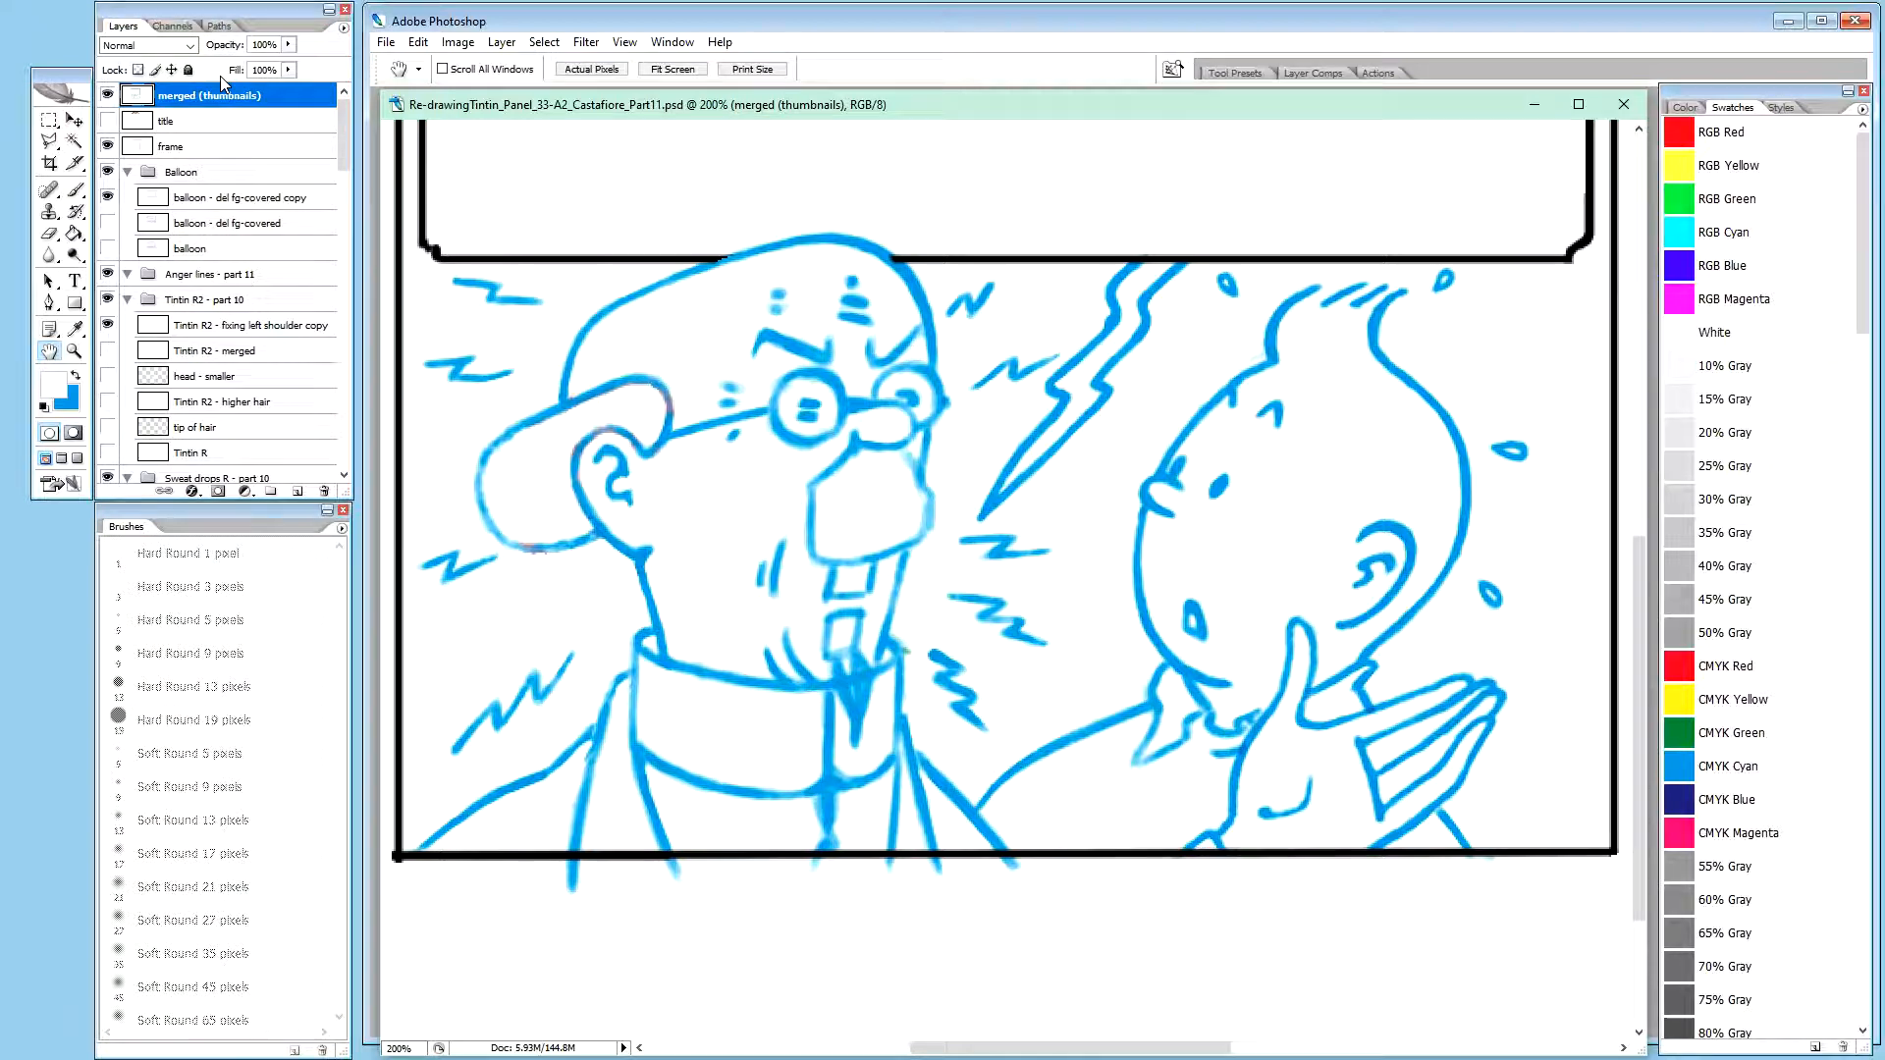
{"action": "key", "text": "Delete"}
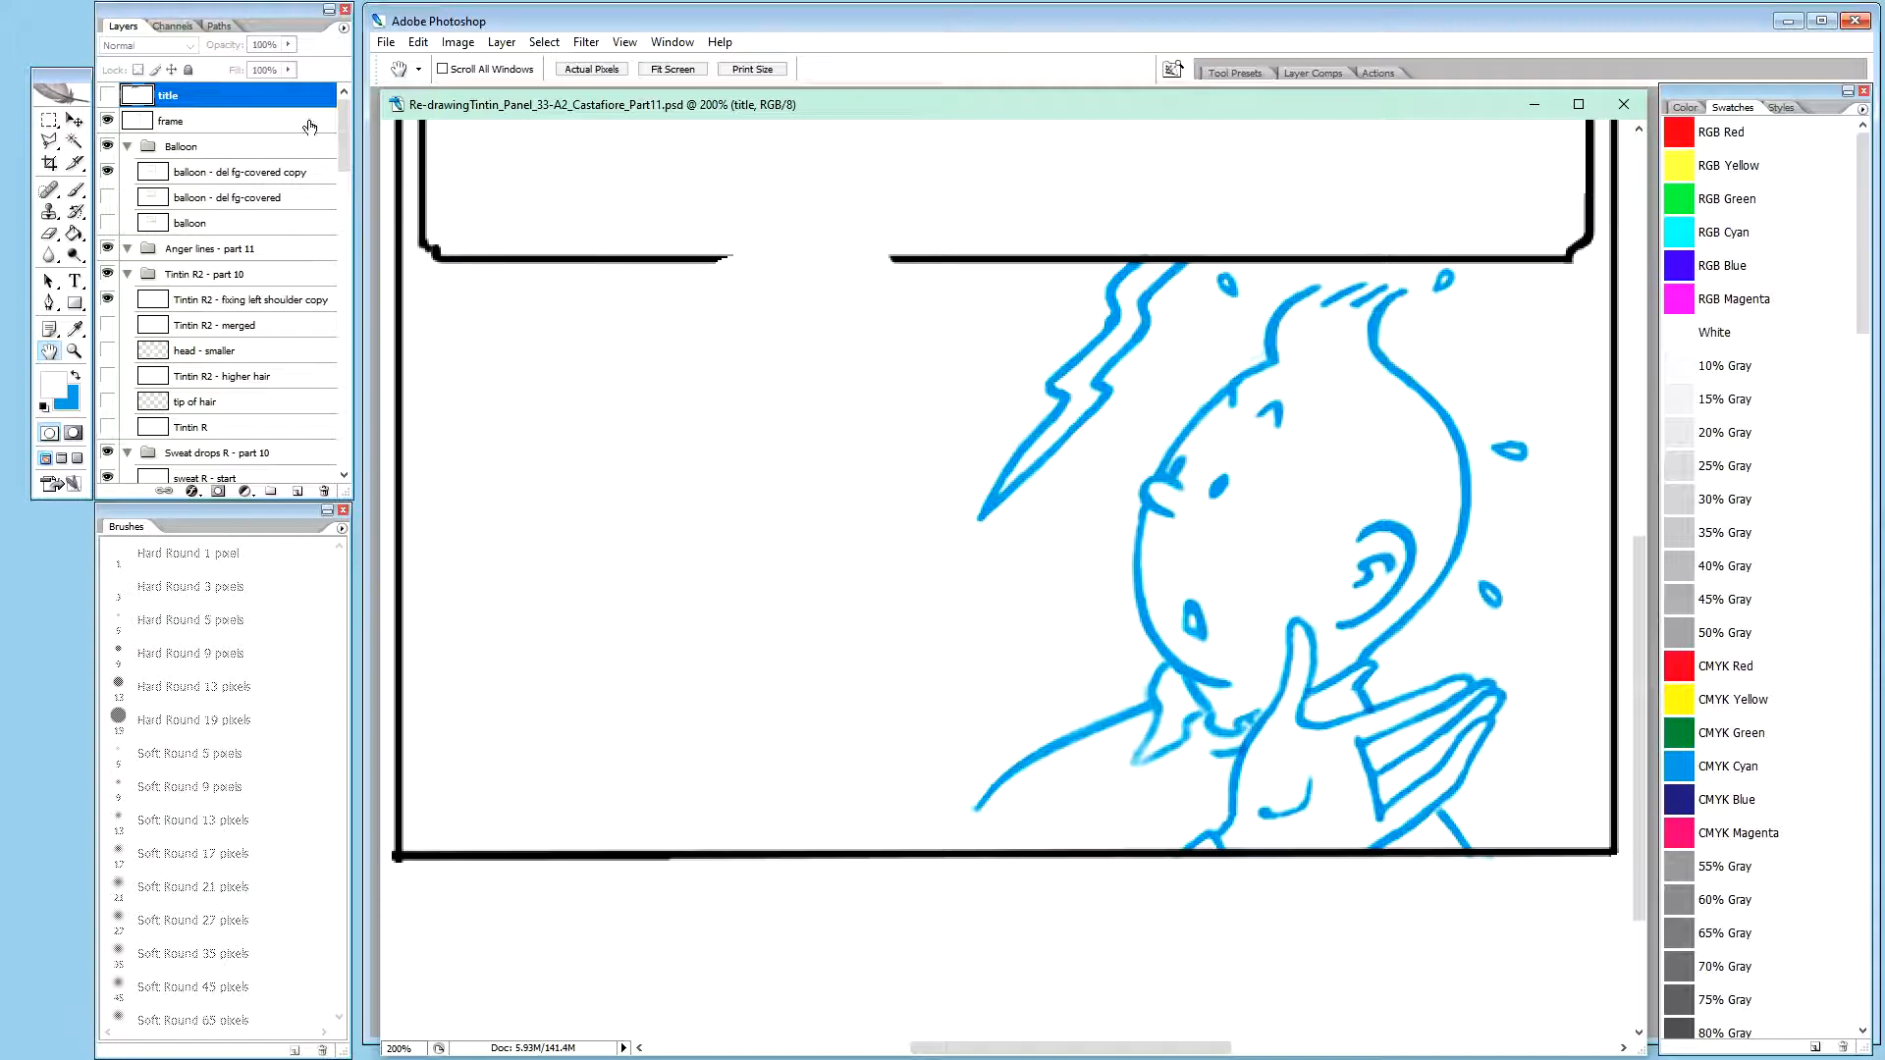
Duplicate the "Calculus R - merged anger laines" layer into the Anger lines - part 11 group and hide the original
{"action": "mouse_move", "coordinate": [340, 122]}
{"action": "left_mouse_down"}
{"action": "mouse_move", "coordinate": [346, 433]}
{"action": "mouse_move", "coordinate": [345, 327]}
{"action": "left_mouse_up"}
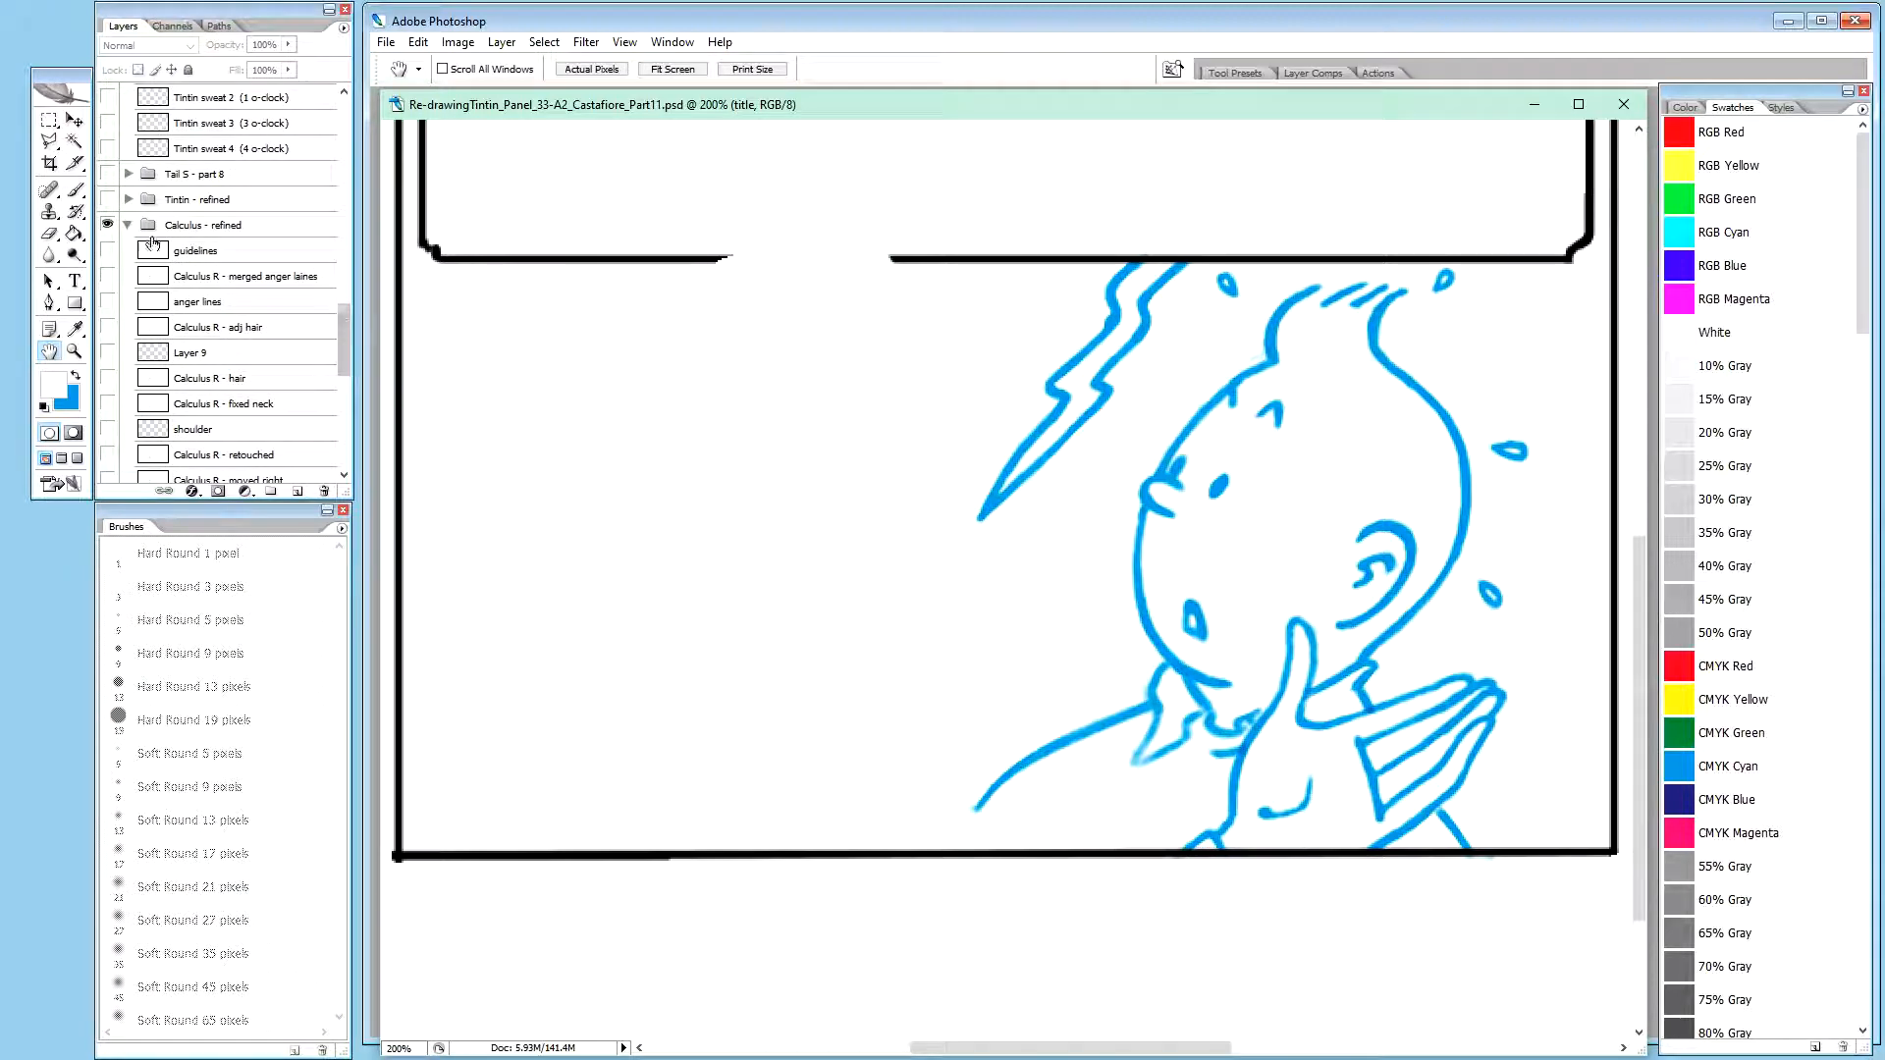
{"action": "left_click", "coordinate": [108, 276]}
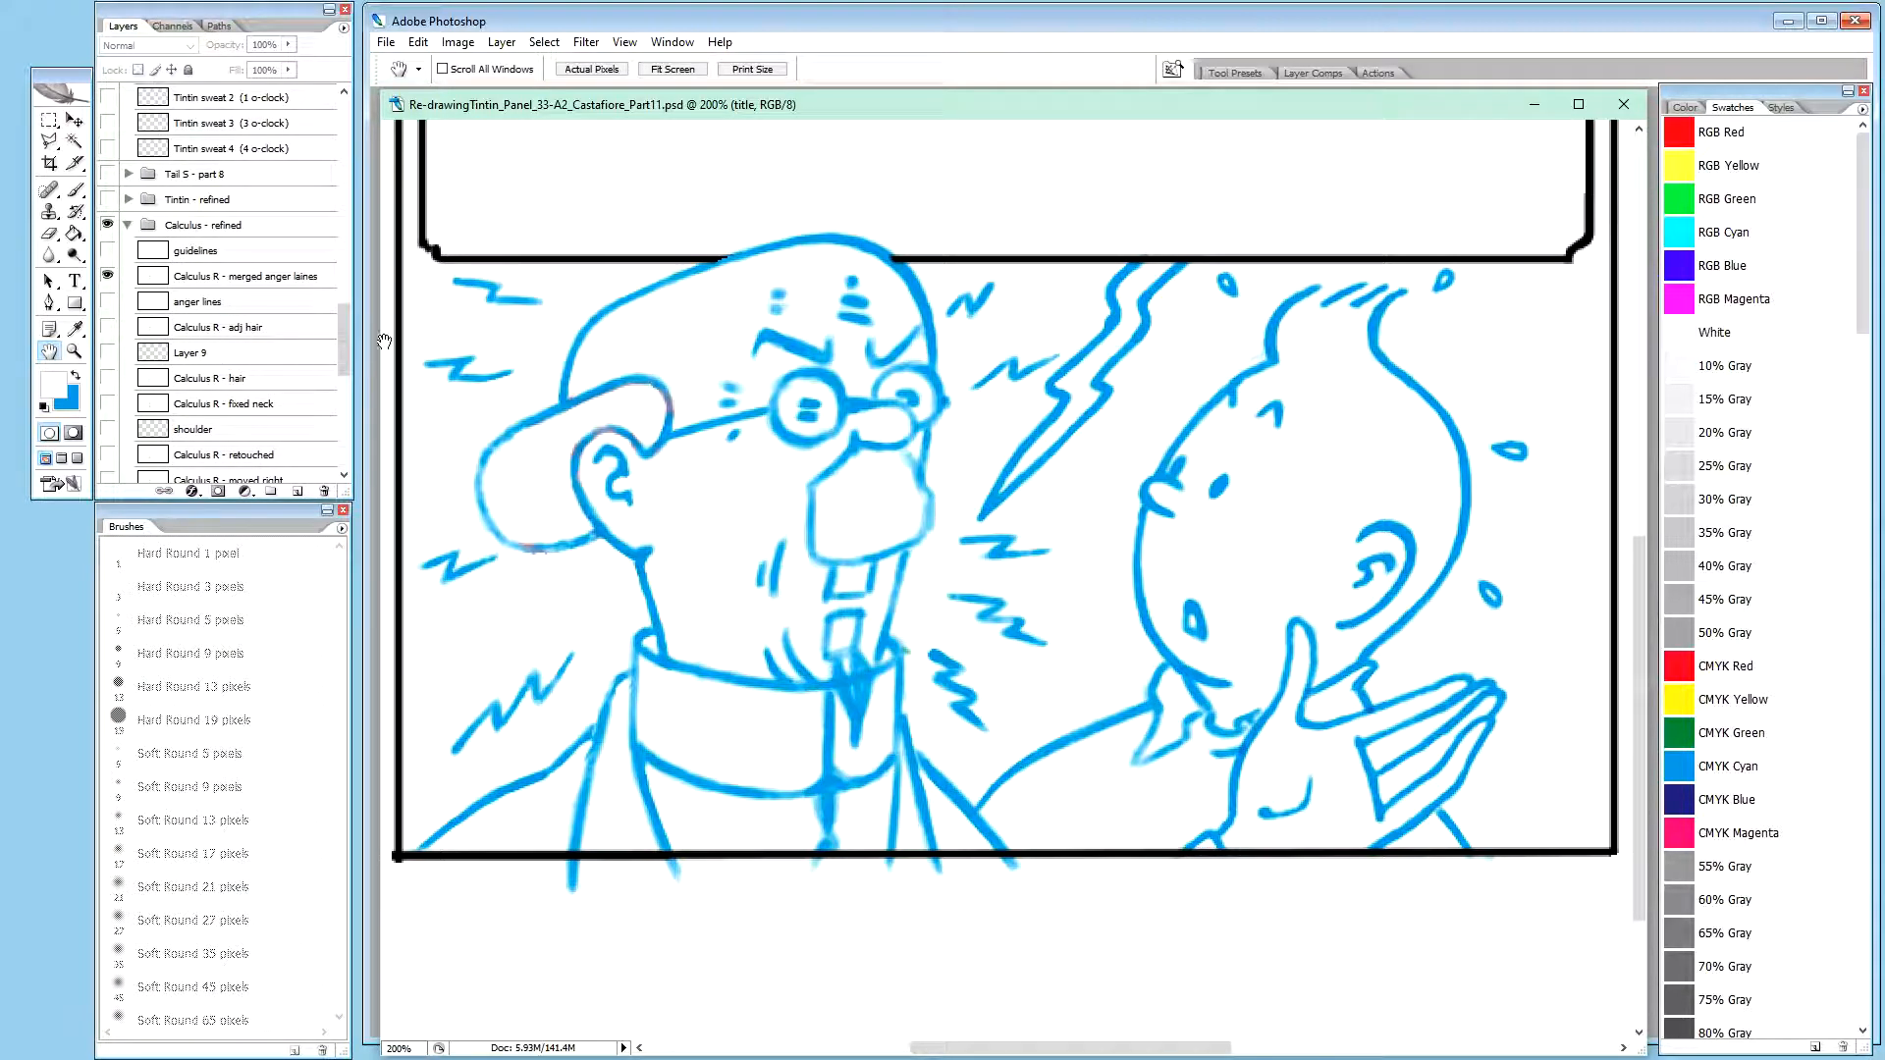
{"action": "left_click_drag", "start_coordinate": [344, 353], "coordinate": [352, 326]}
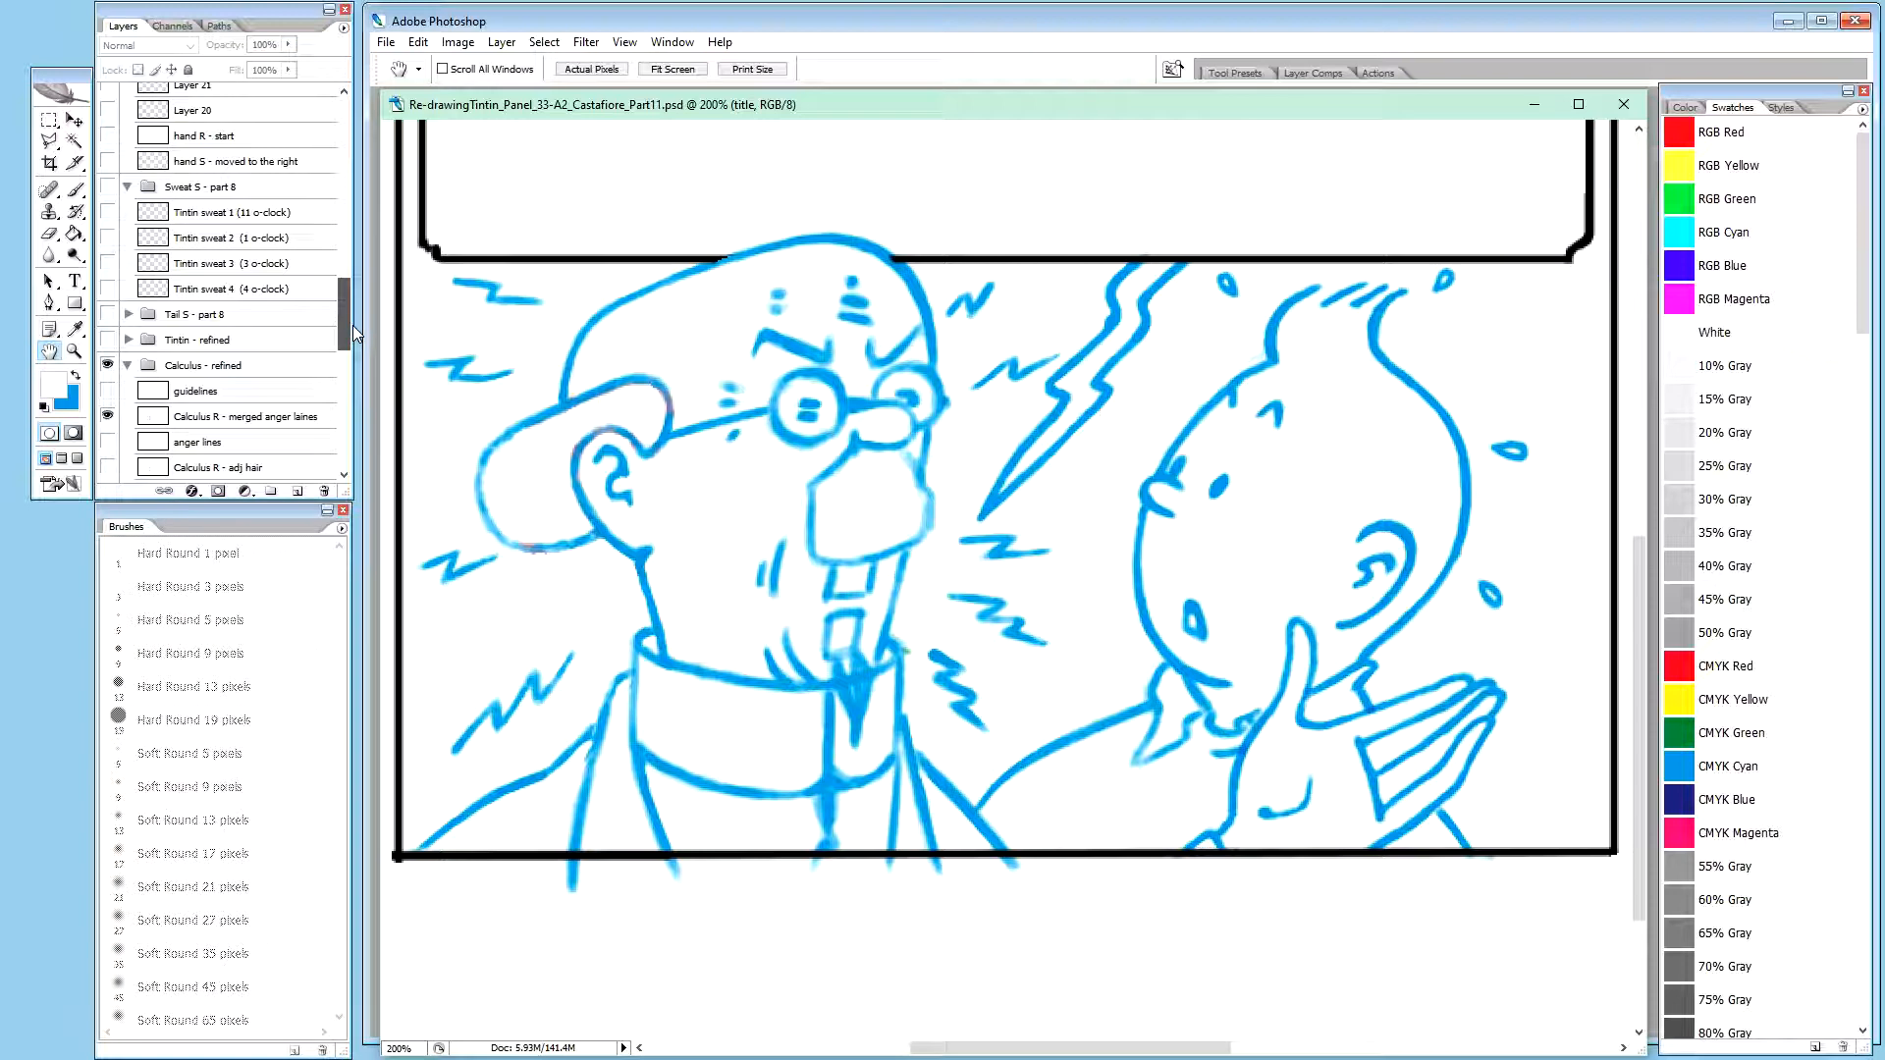
{"action": "left_click", "coordinate": [283, 419]}
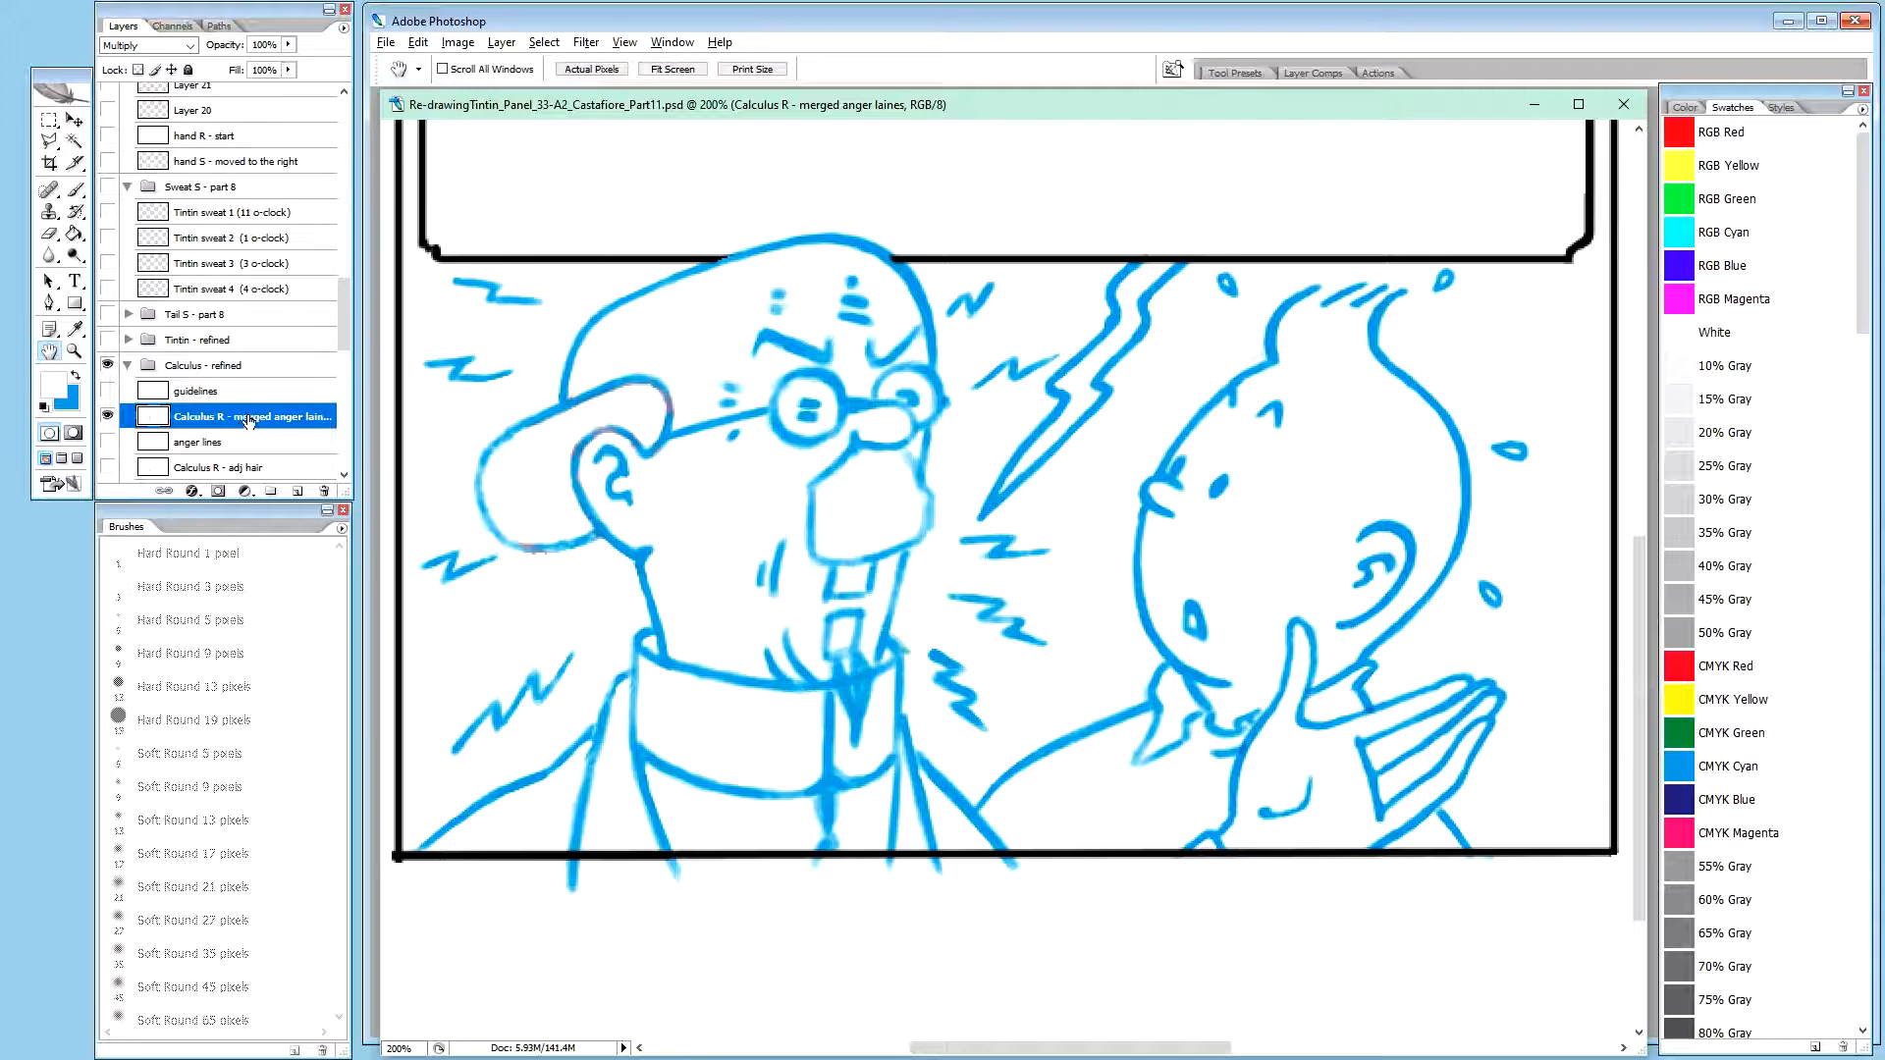
{"action": "mouse_move", "coordinate": [242, 420]}
{"action": "left_mouse_down"}
{"action": "mouse_move", "coordinate": [270, 106]}
{"action": "mouse_move", "coordinate": [317, 72]}
{"action": "mouse_move", "coordinate": [284, 248]}
{"action": "left_mouse_up"}
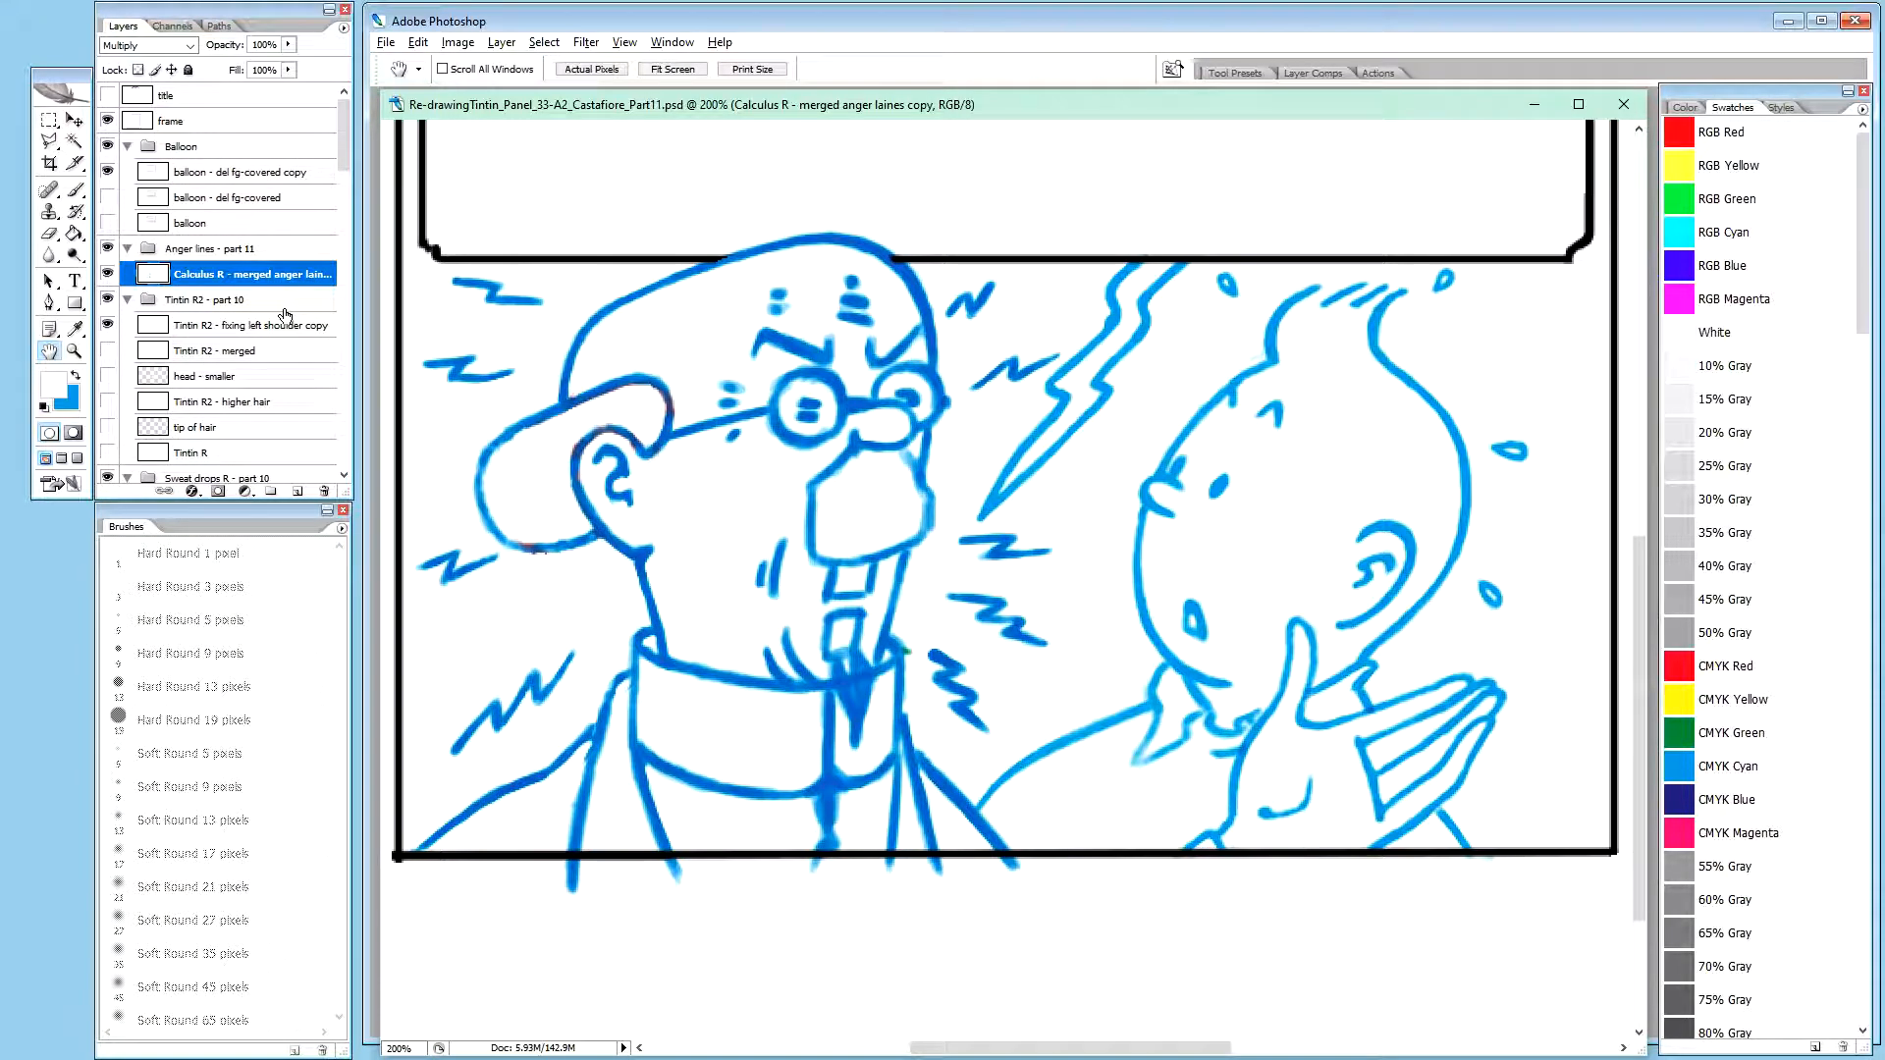
{"action": "left_click_drag", "start_coordinate": [345, 120], "coordinate": [350, 320]}
{"action": "left_click", "coordinate": [107, 308]}
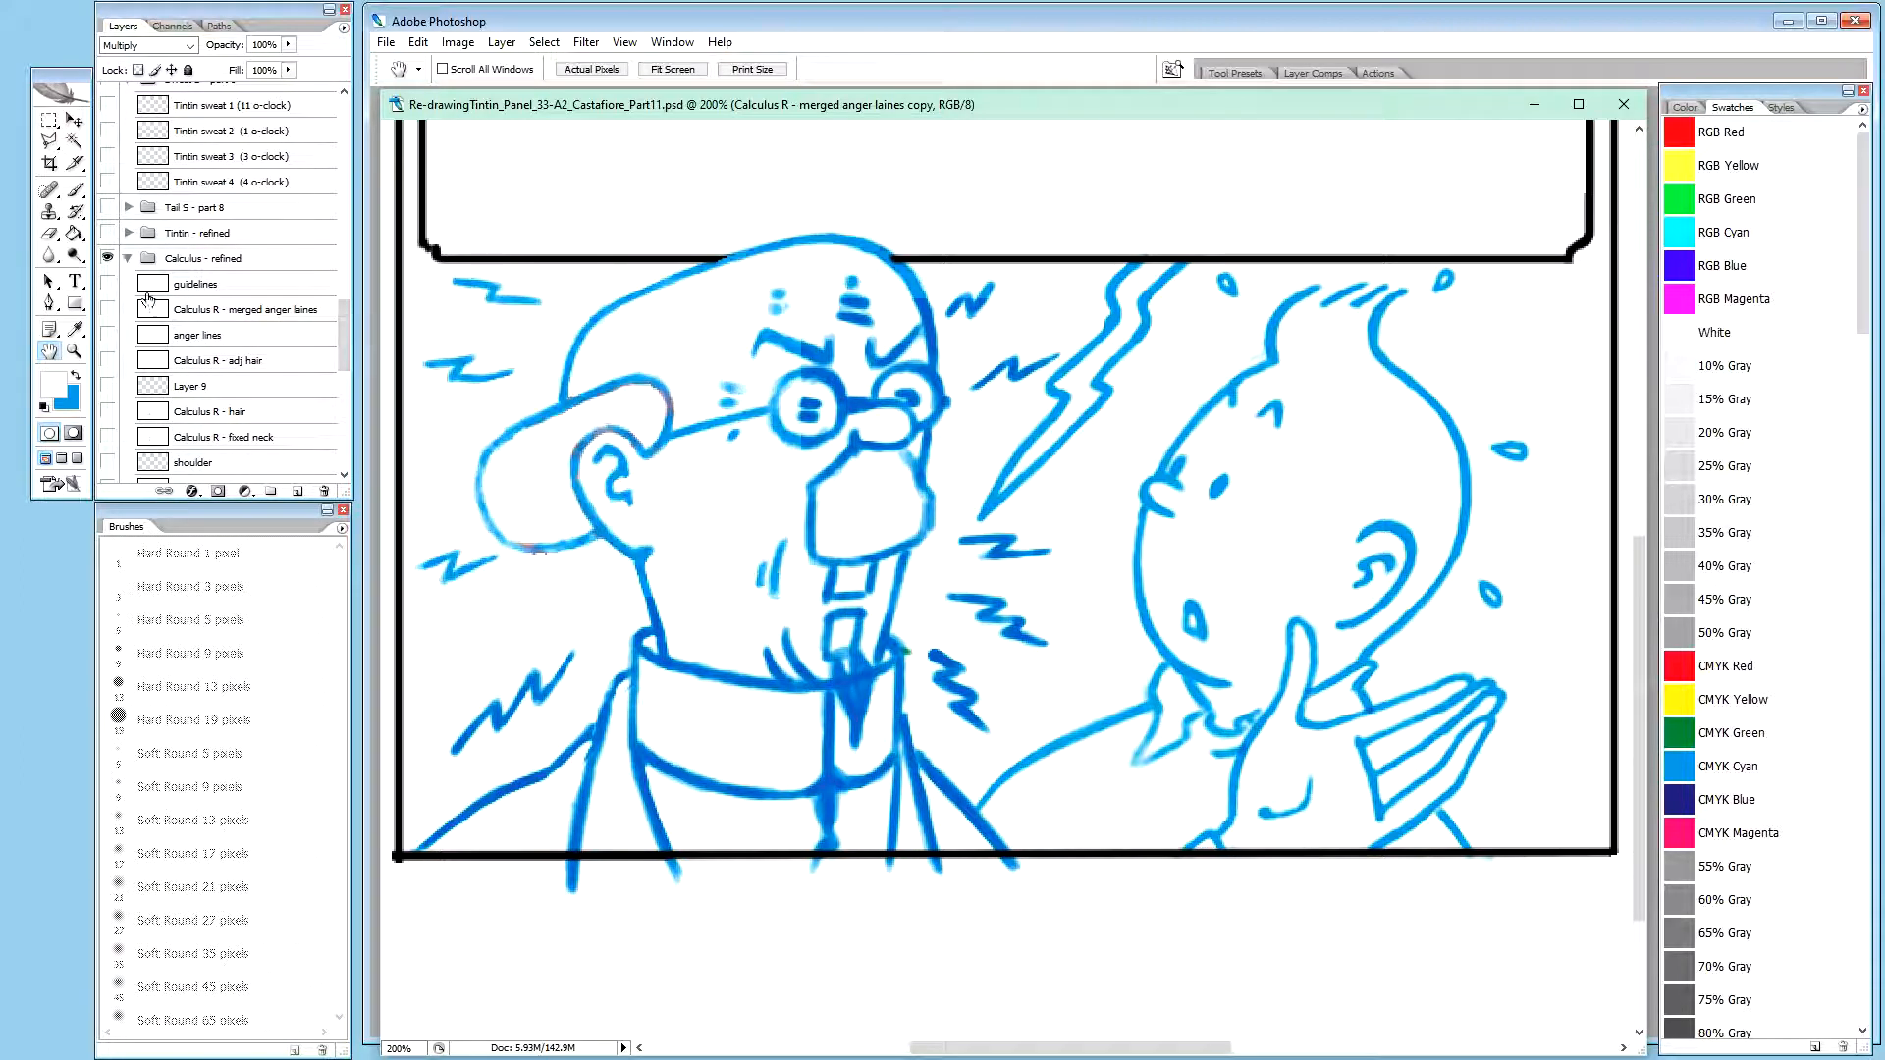
Rename the duplicated Calculus layer in the Anger lines - part 11 group as "Calculus R - copy (20% opac)"
{"action": "left_click", "coordinate": [345, 112]}
{"action": "left_click", "coordinate": [344, 112]}
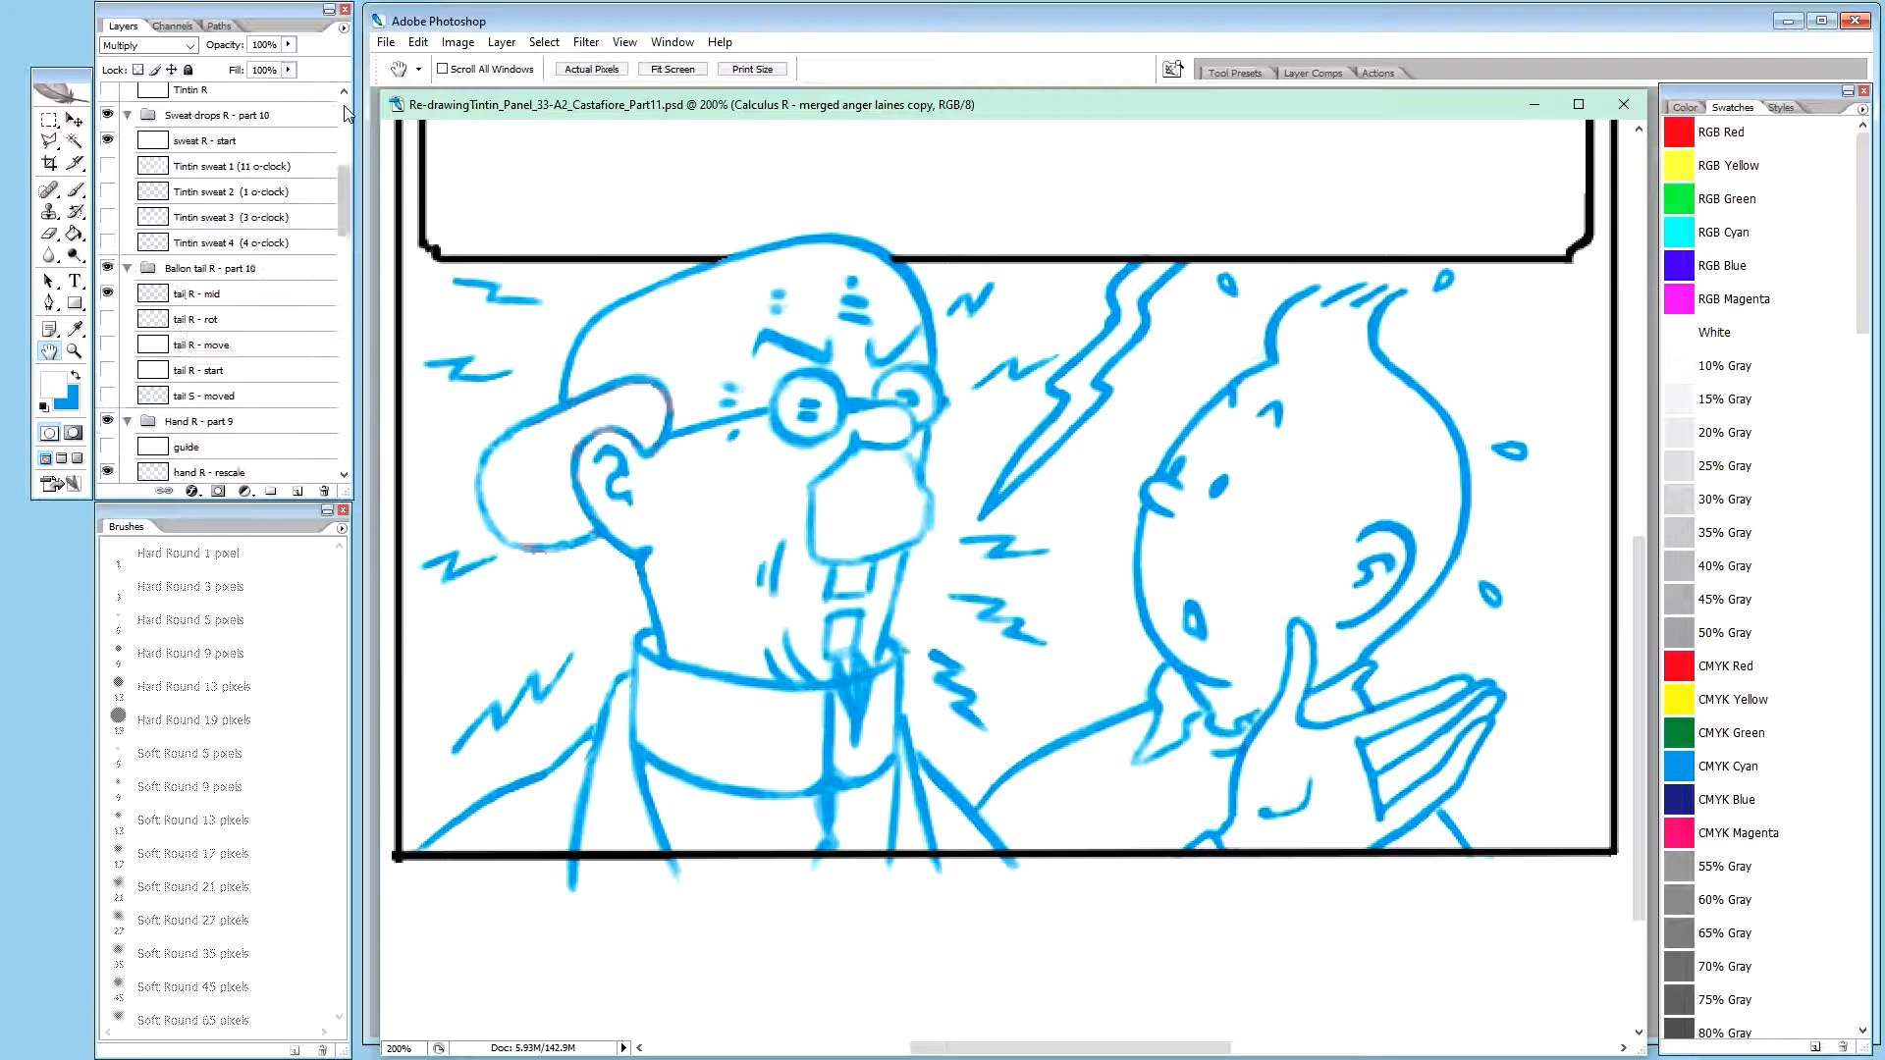
{"action": "left_click", "coordinate": [345, 110]}
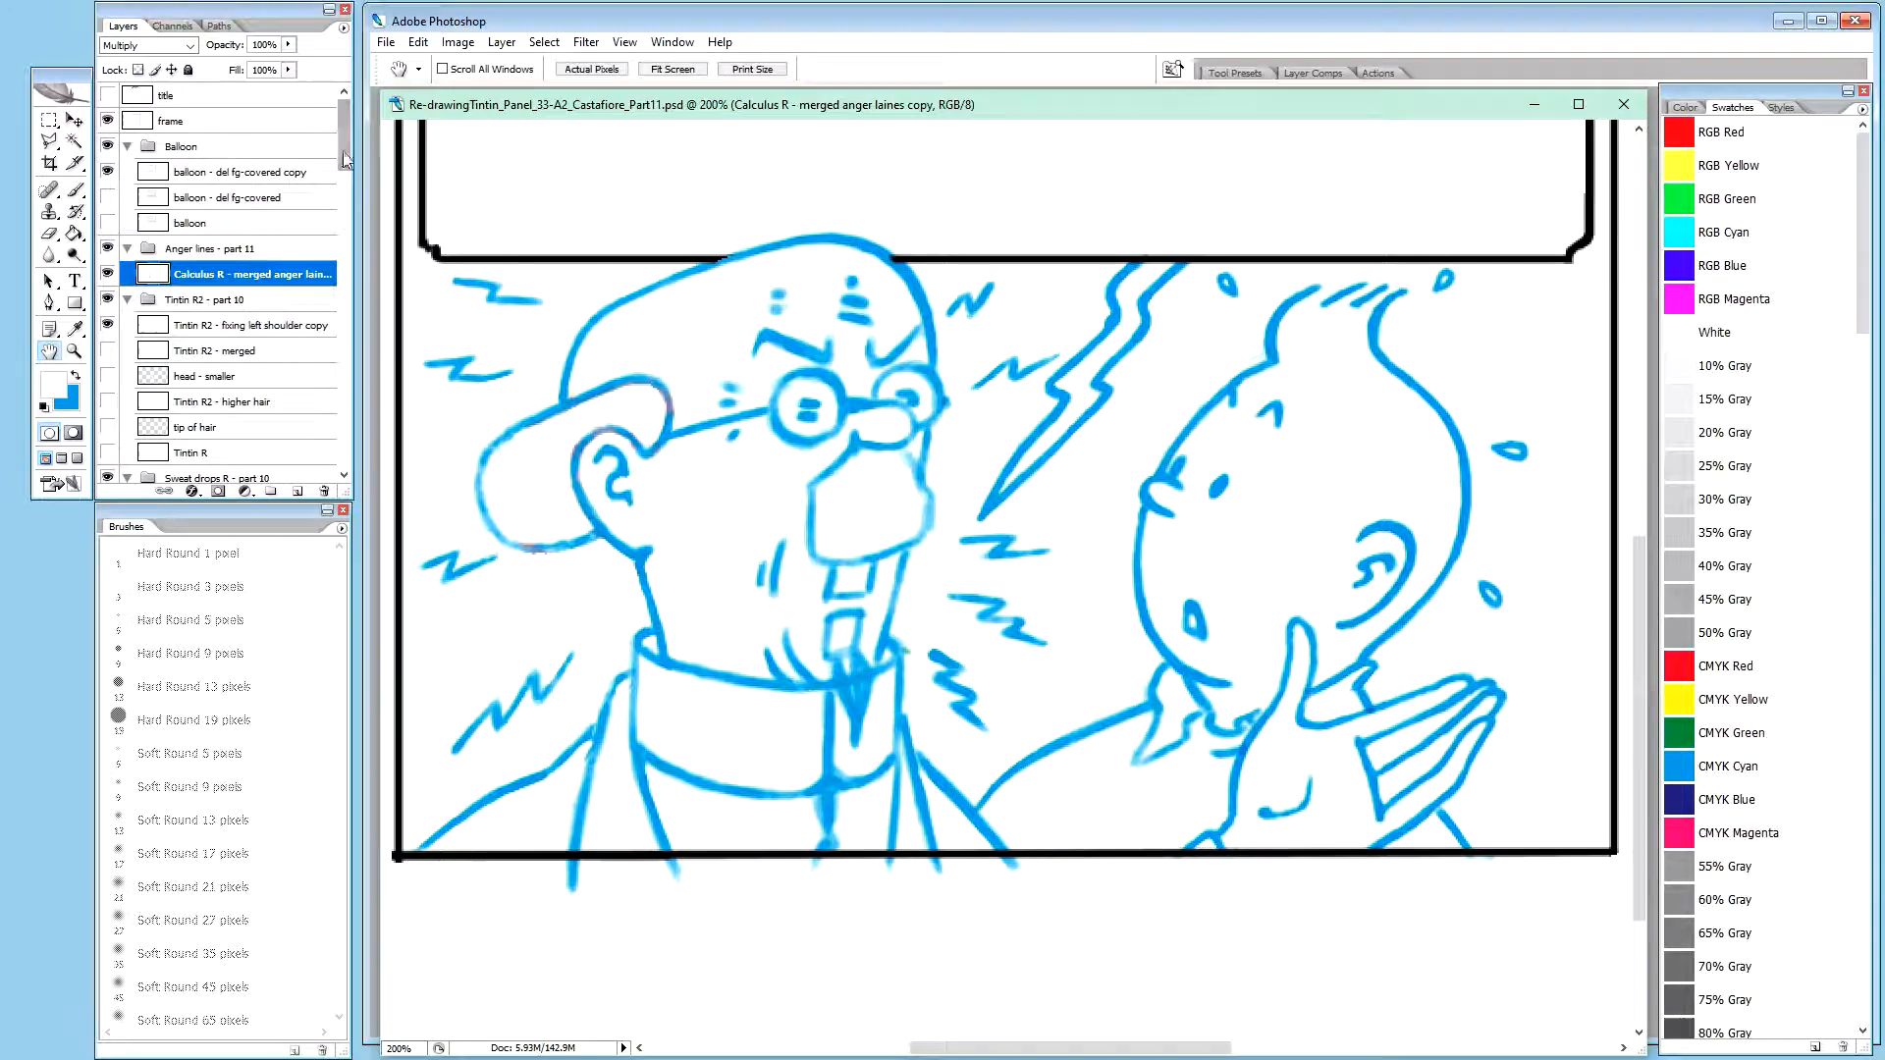
{"action": "double_click", "coordinate": [268, 275]}
{"action": "left_click_drag", "start_coordinate": [217, 275], "coordinate": [334, 275]}
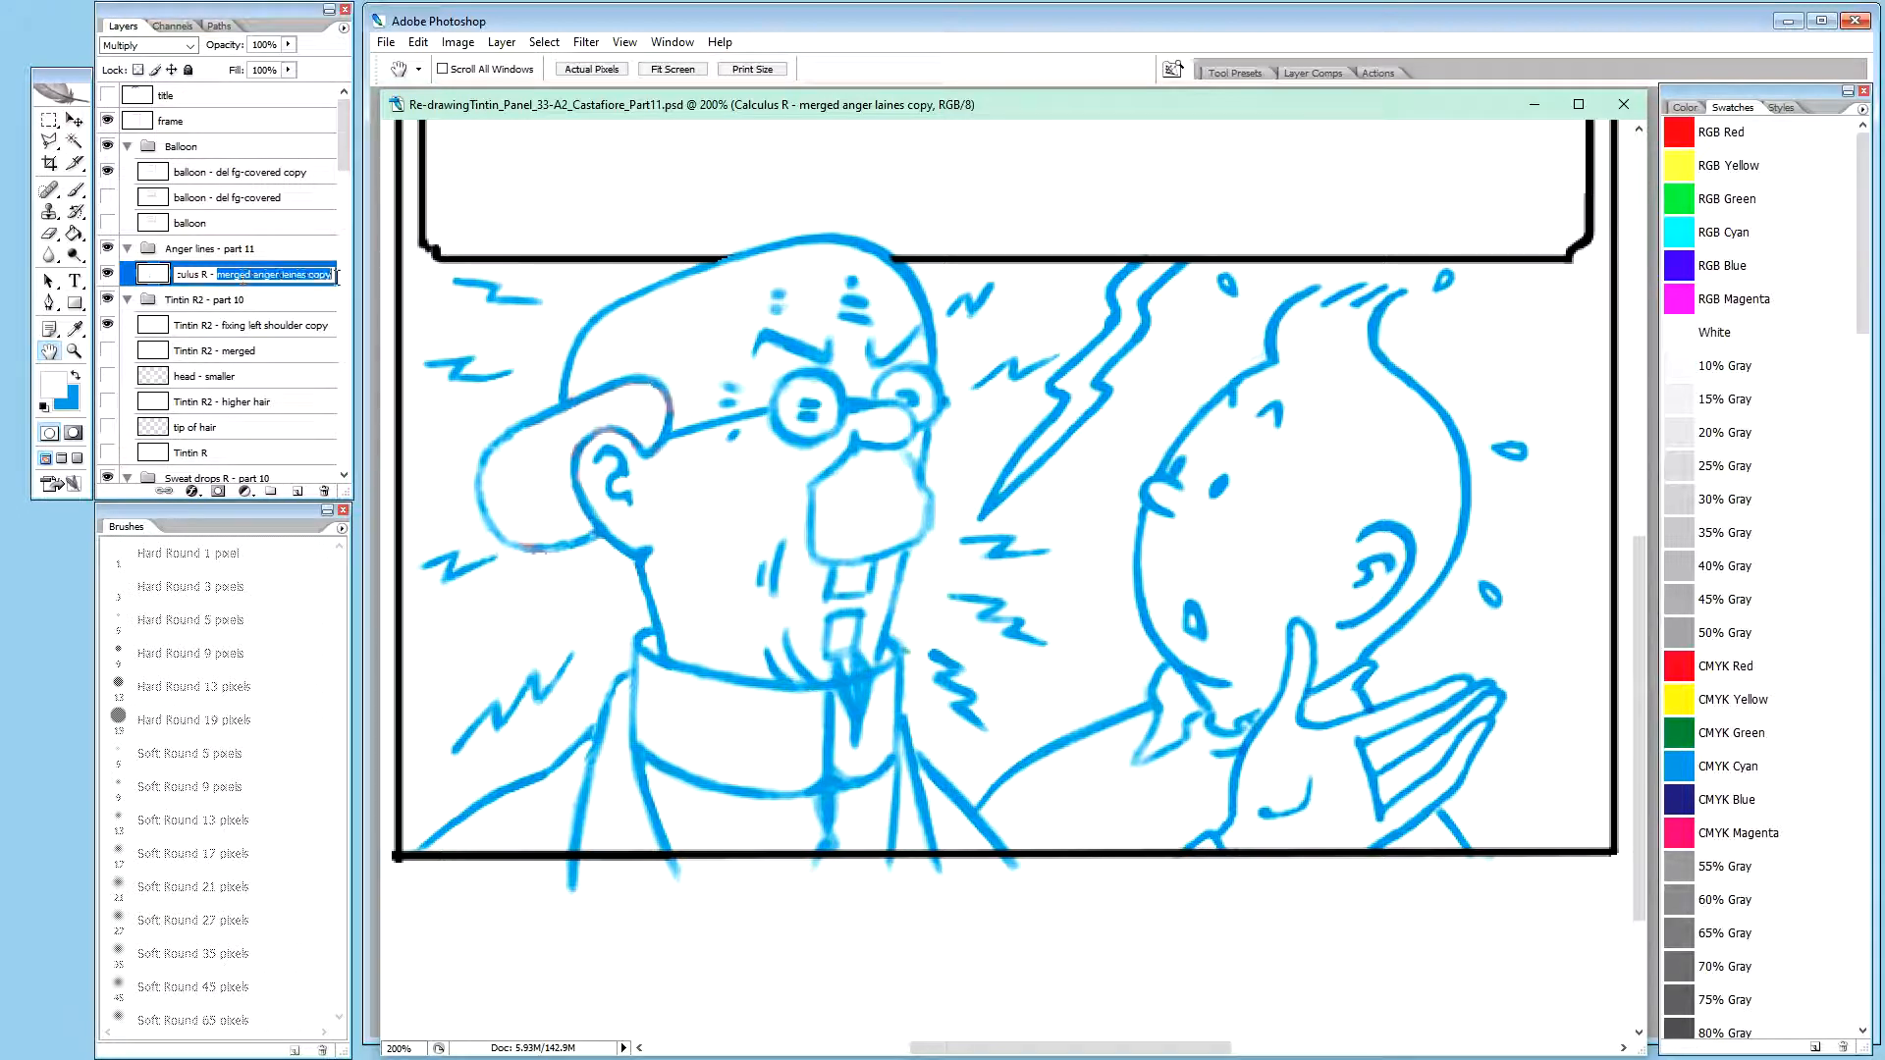
{"action": "type", "text": "cop"}
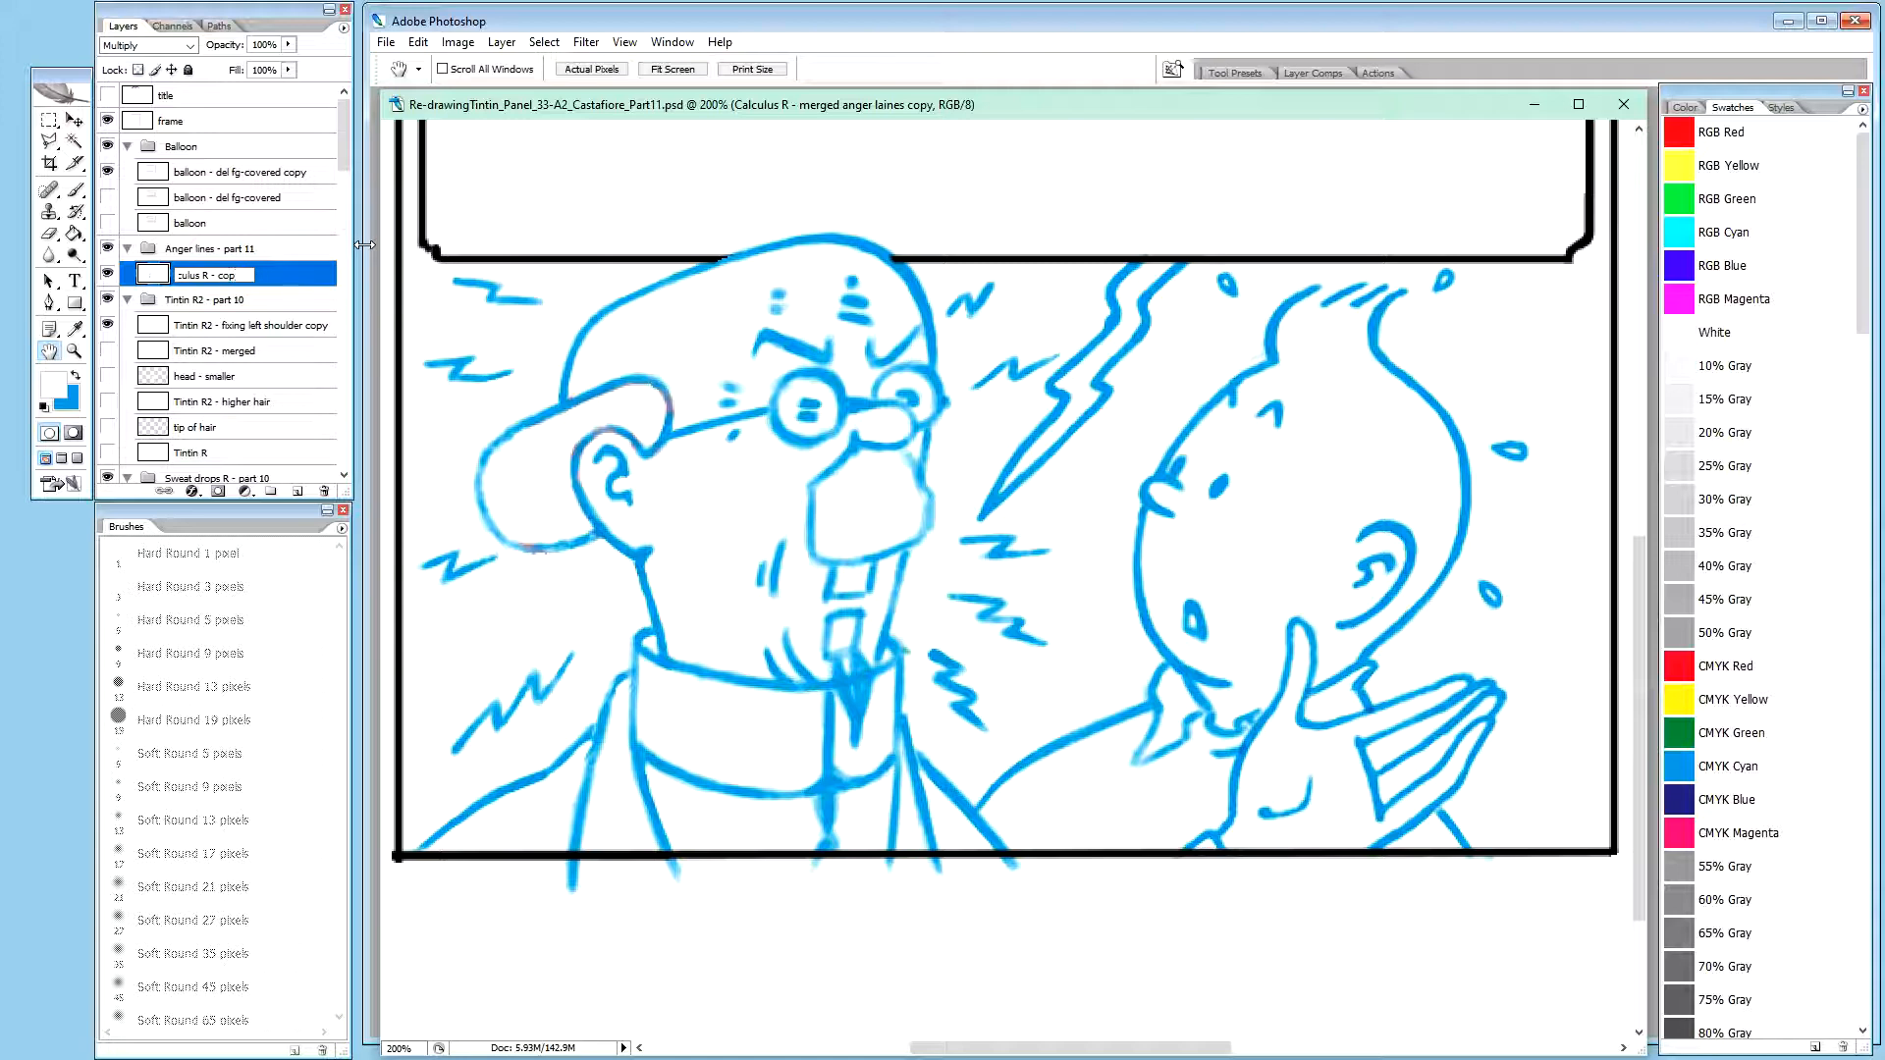
{"action": "type", "text": "y (20% opac"}
{"action": "key", "text": "Return"}
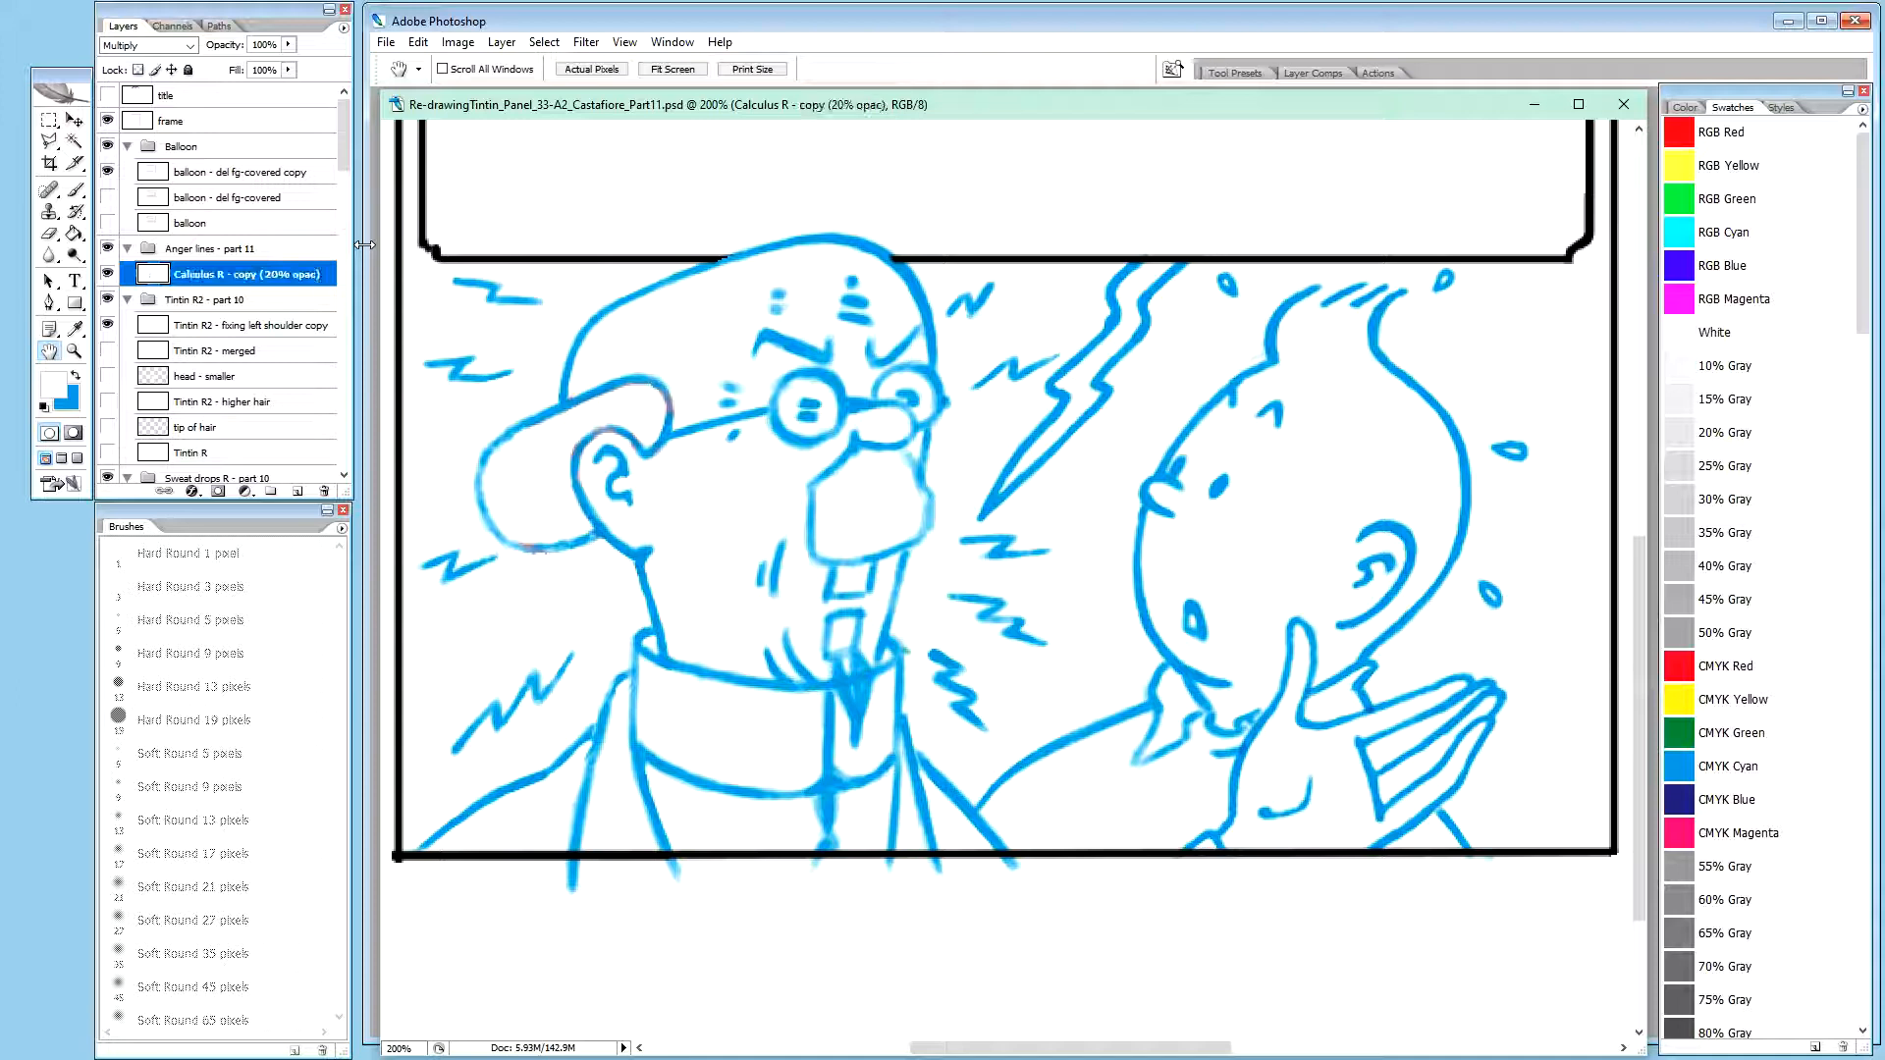
Set the opacity of the "Calculus R - copy (20% opac)" layer to 20%
{"action": "left_click", "coordinate": [221, 301]}
{"action": "left_click", "coordinate": [291, 274]}
{"action": "key", "text": "2"}
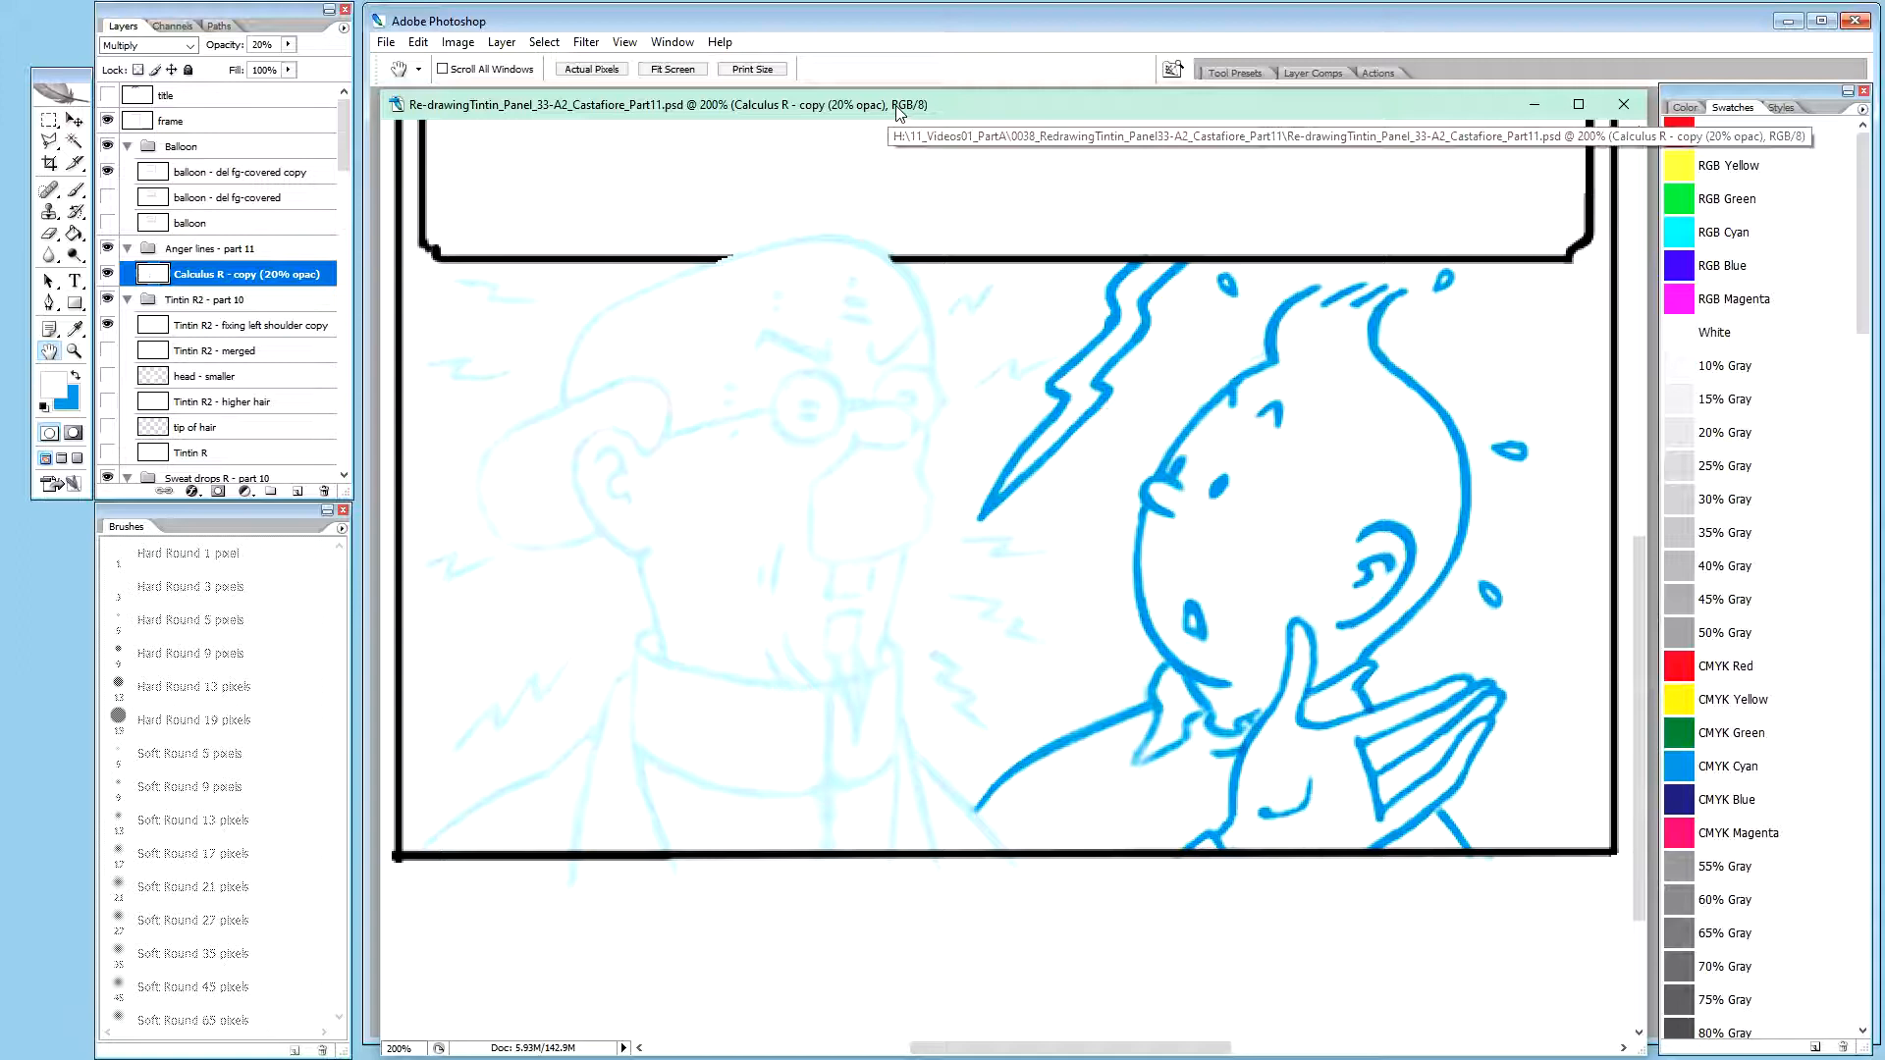
{"action": "left_click_drag", "start_coordinate": [902, 103], "coordinate": [902, 101]}
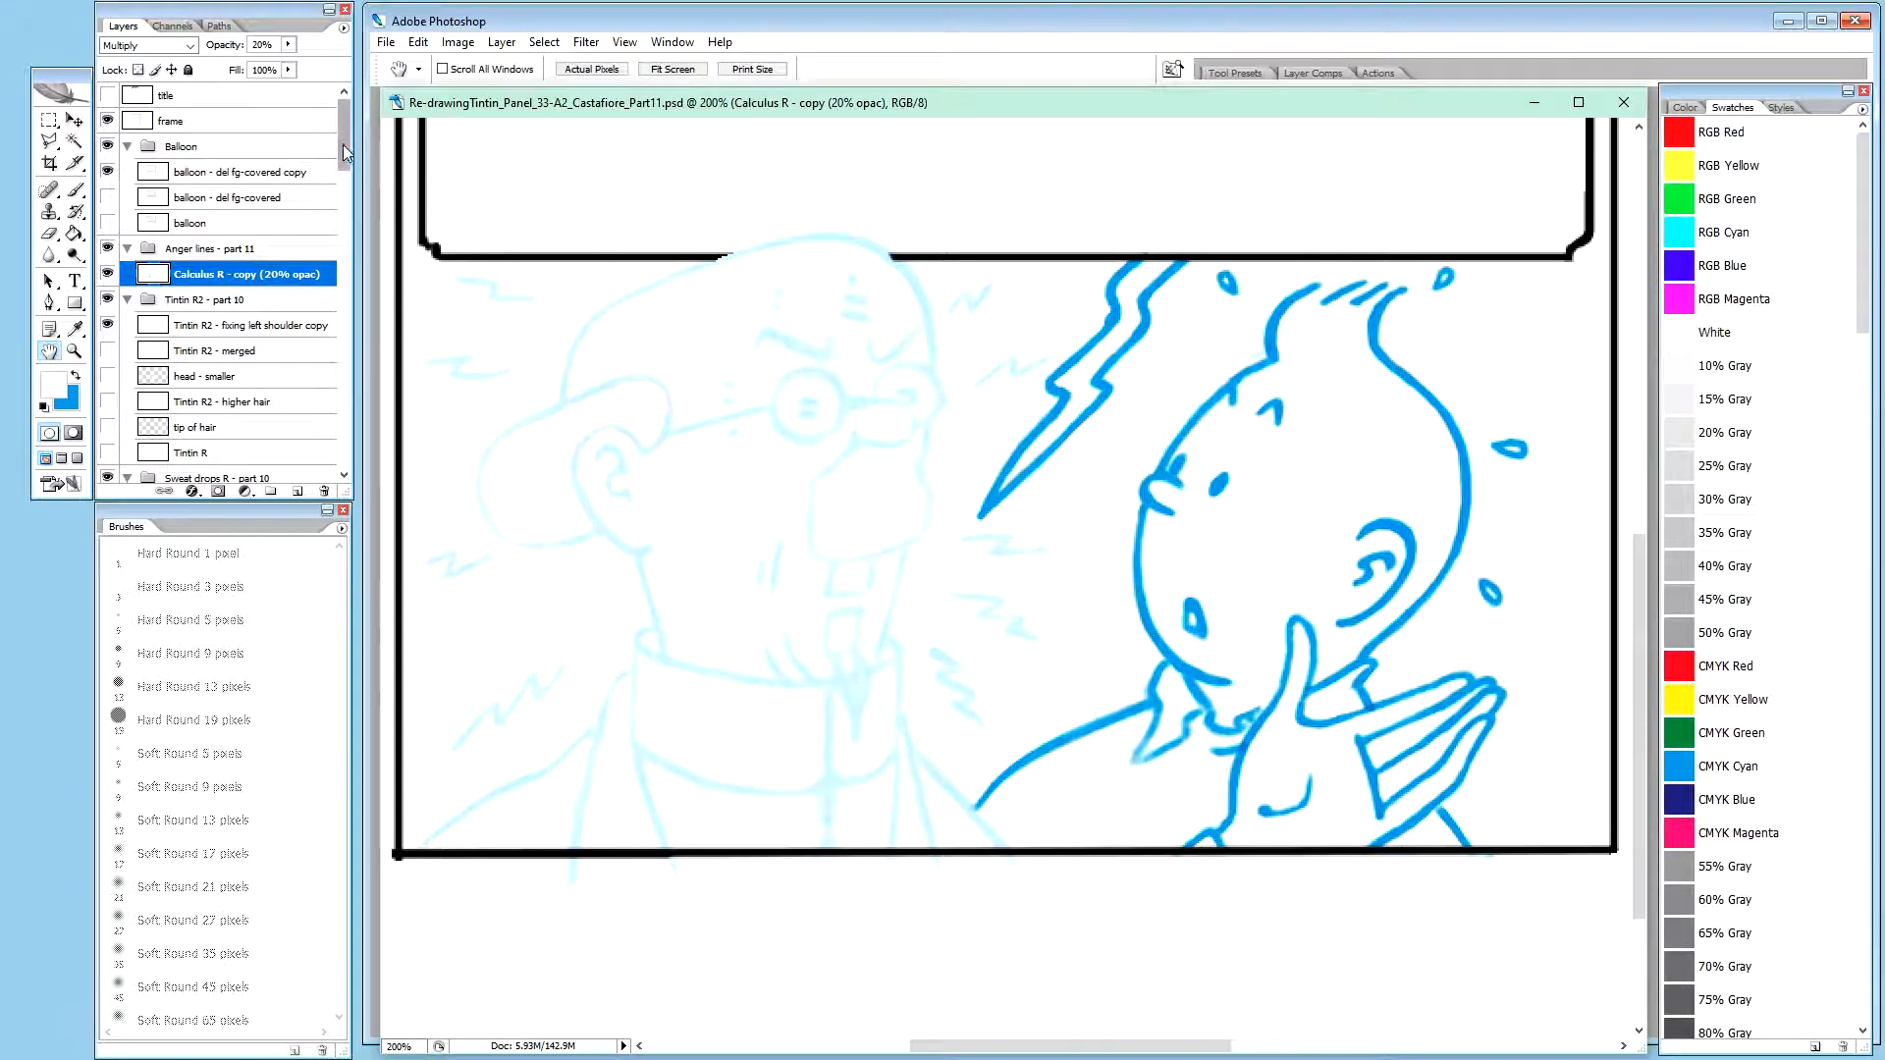
Duplicate the white layer into the Anger lines - part 11 group, above the faded Calculus copy
{"action": "left_click_drag", "start_coordinate": [343, 149], "coordinate": [346, 485]}
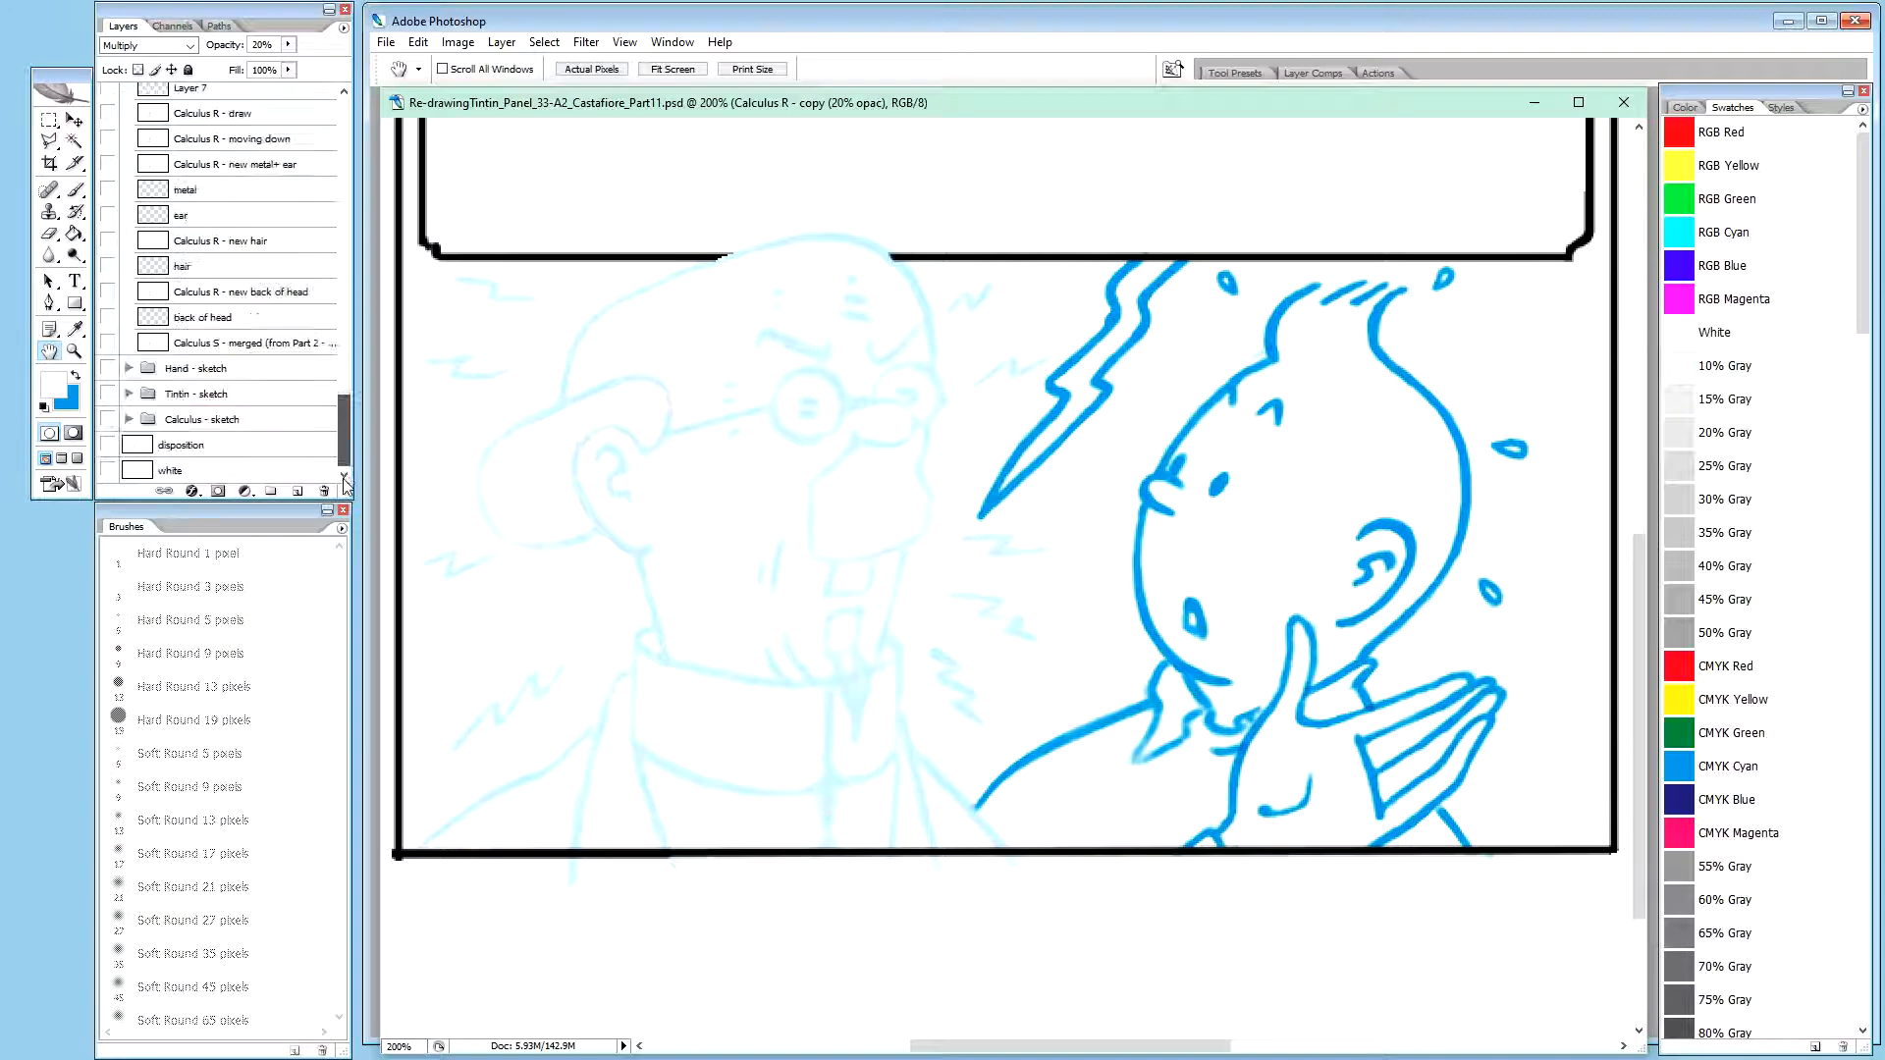
{"action": "left_click", "coordinate": [213, 471]}
{"action": "left_click_drag", "start_coordinate": [213, 471], "coordinate": [302, 354]}
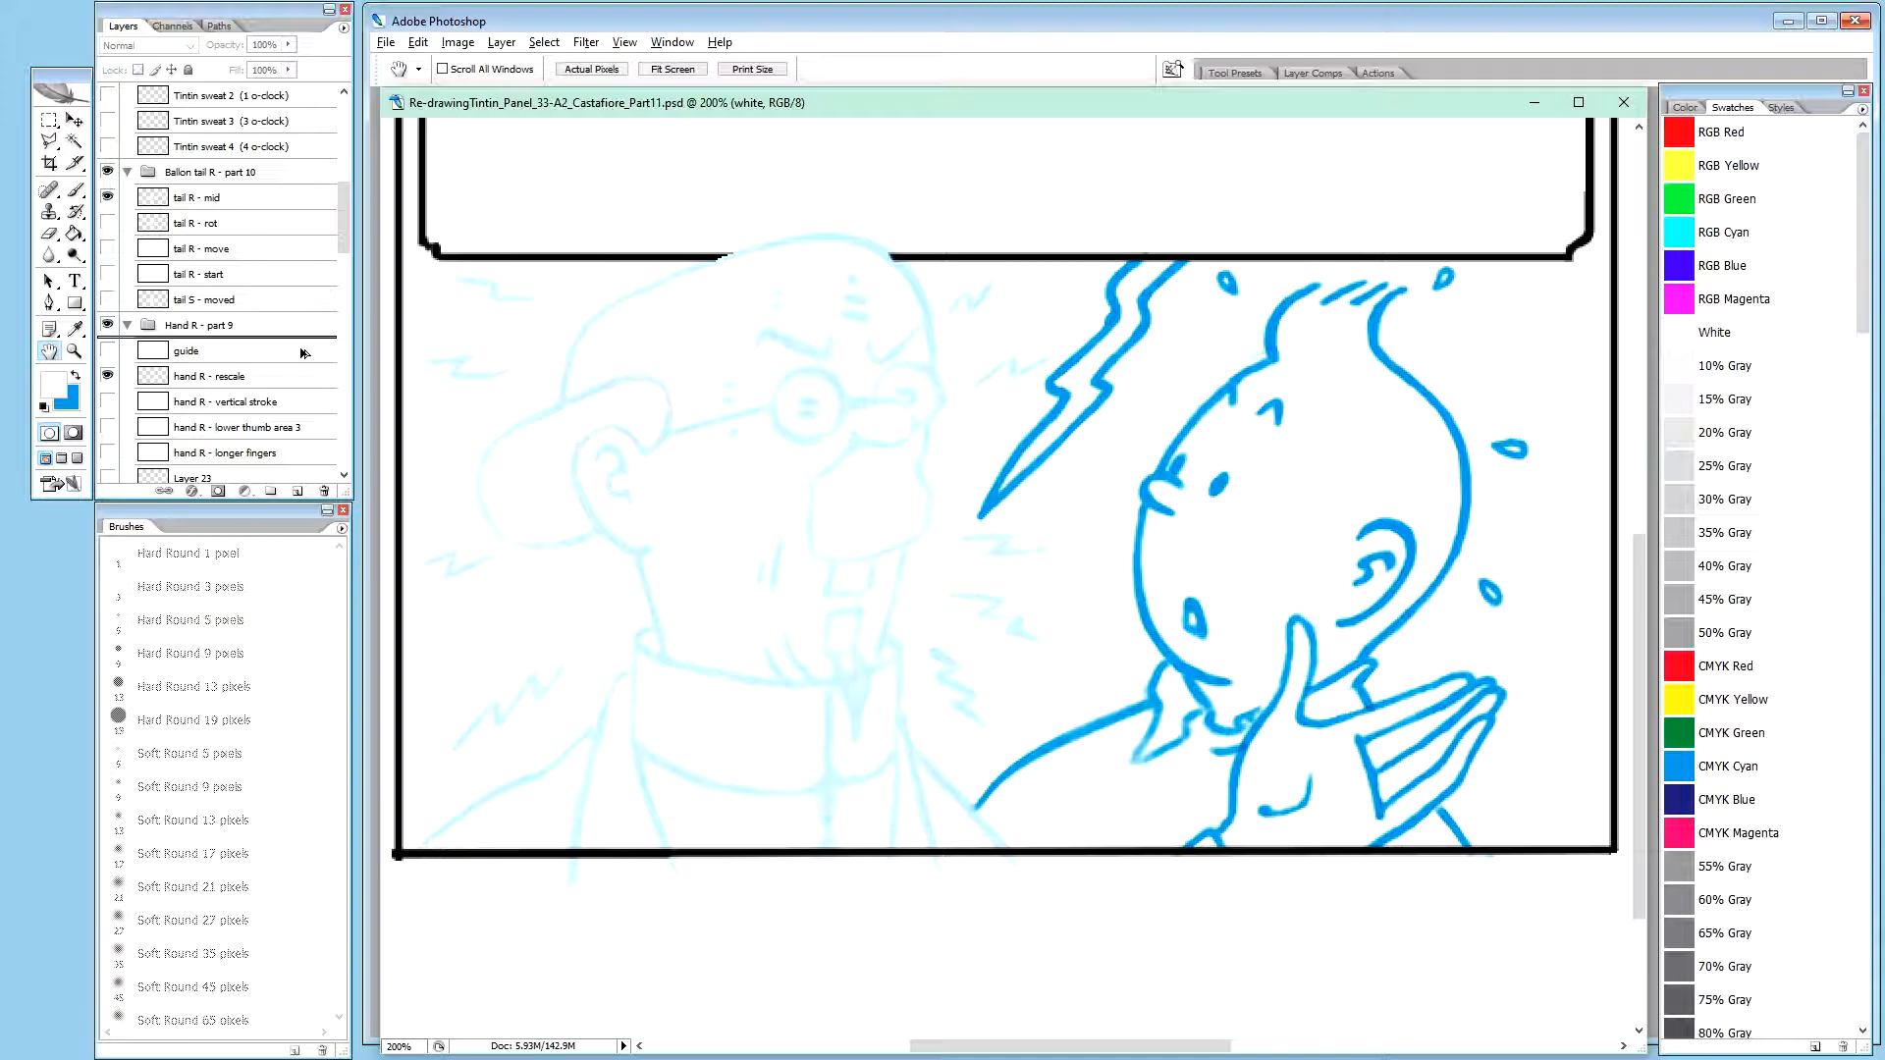
{"action": "left_click_drag", "start_coordinate": [301, 352], "coordinate": [303, 264]}
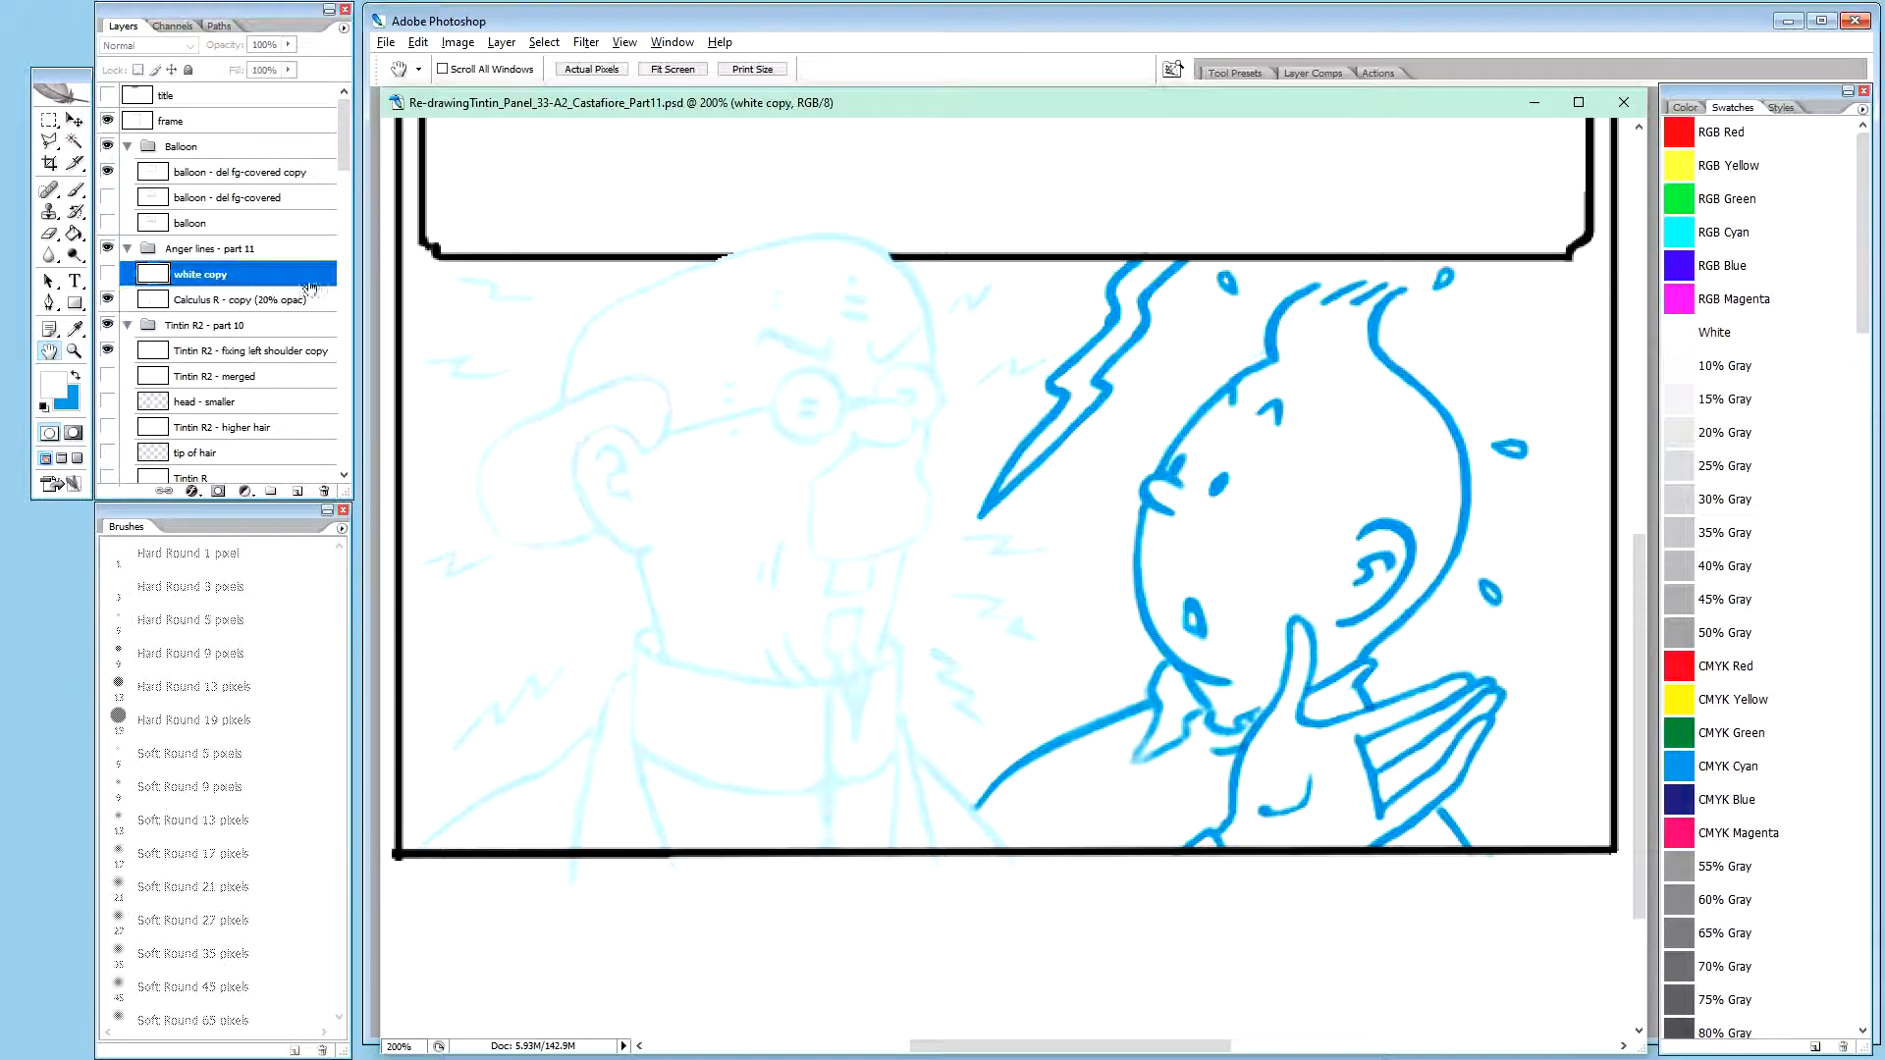
Rename the duplicated white layer as "anger lines R2"
{"action": "double_click", "coordinate": [204, 275]}
{"action": "type", "text": "anger lines R2"}
{"action": "key", "text": "Return"}
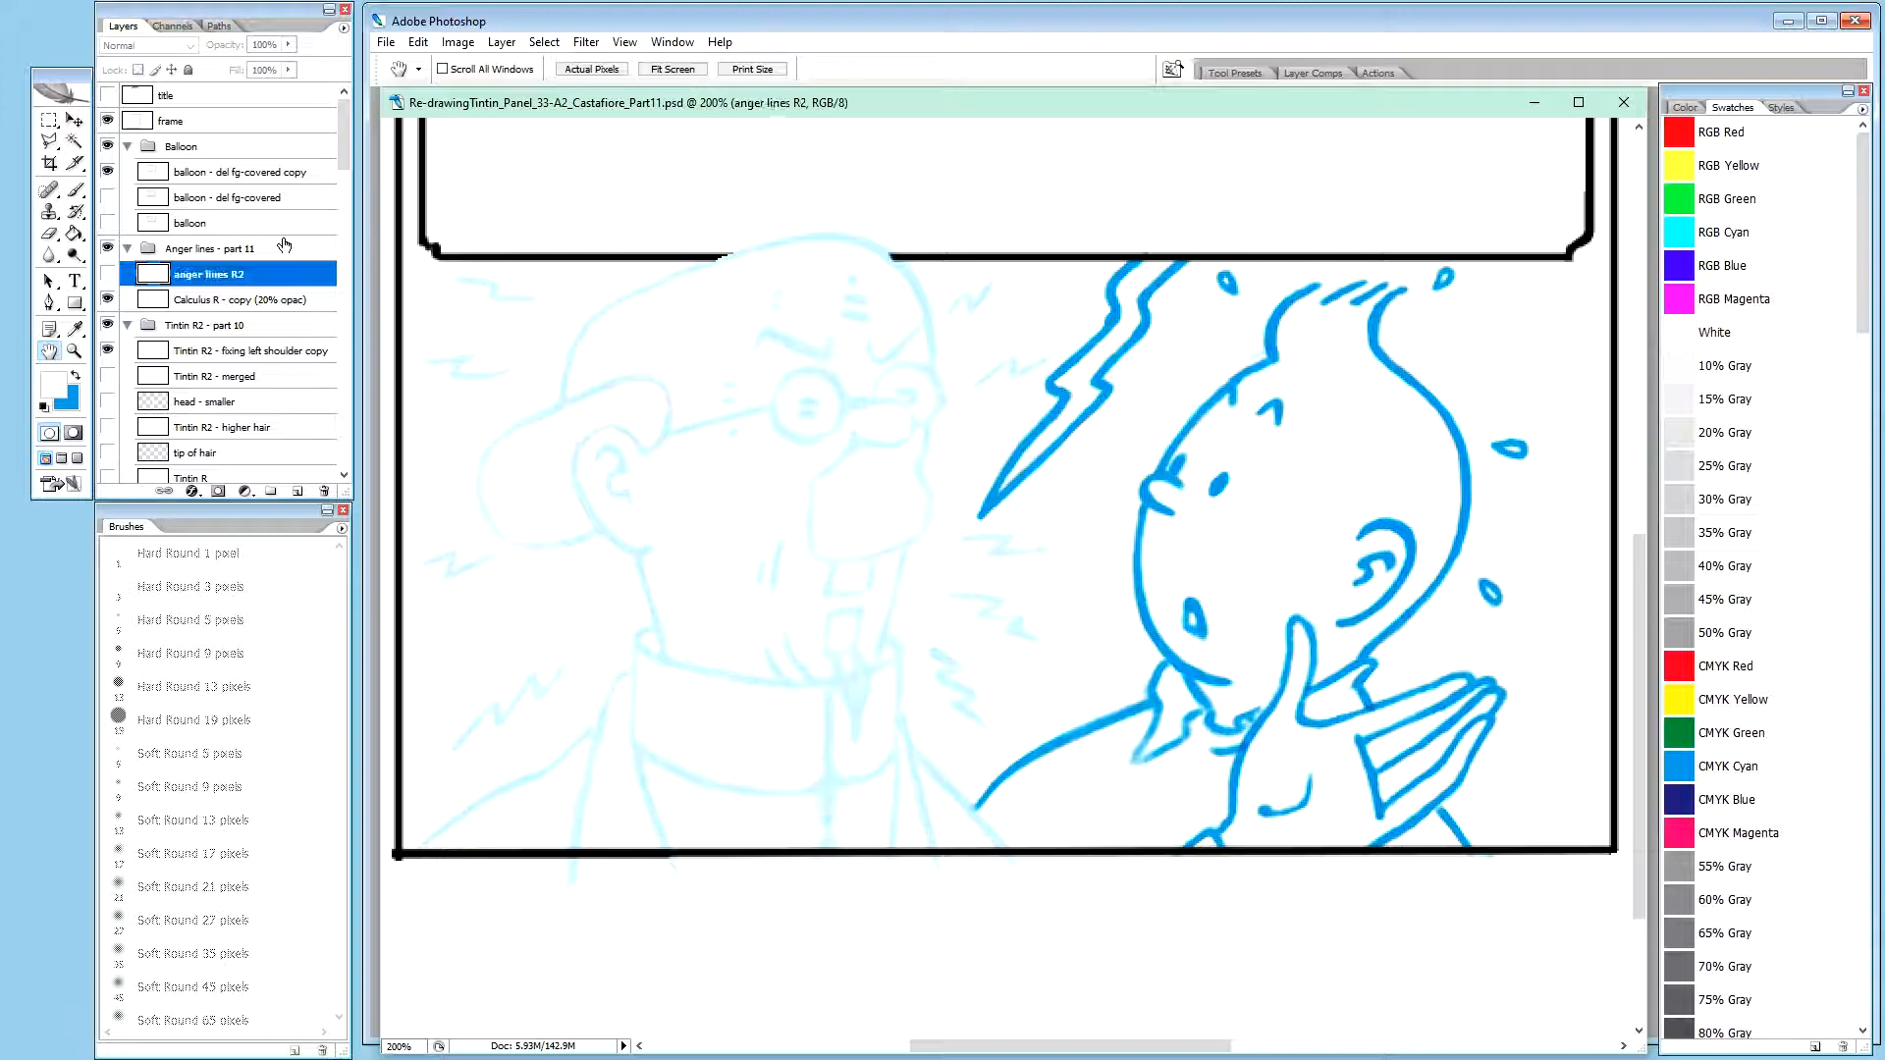
Show the anger lines R2 layer and set its blend mode to Multiply
{"action": "left_click", "coordinate": [249, 299]}
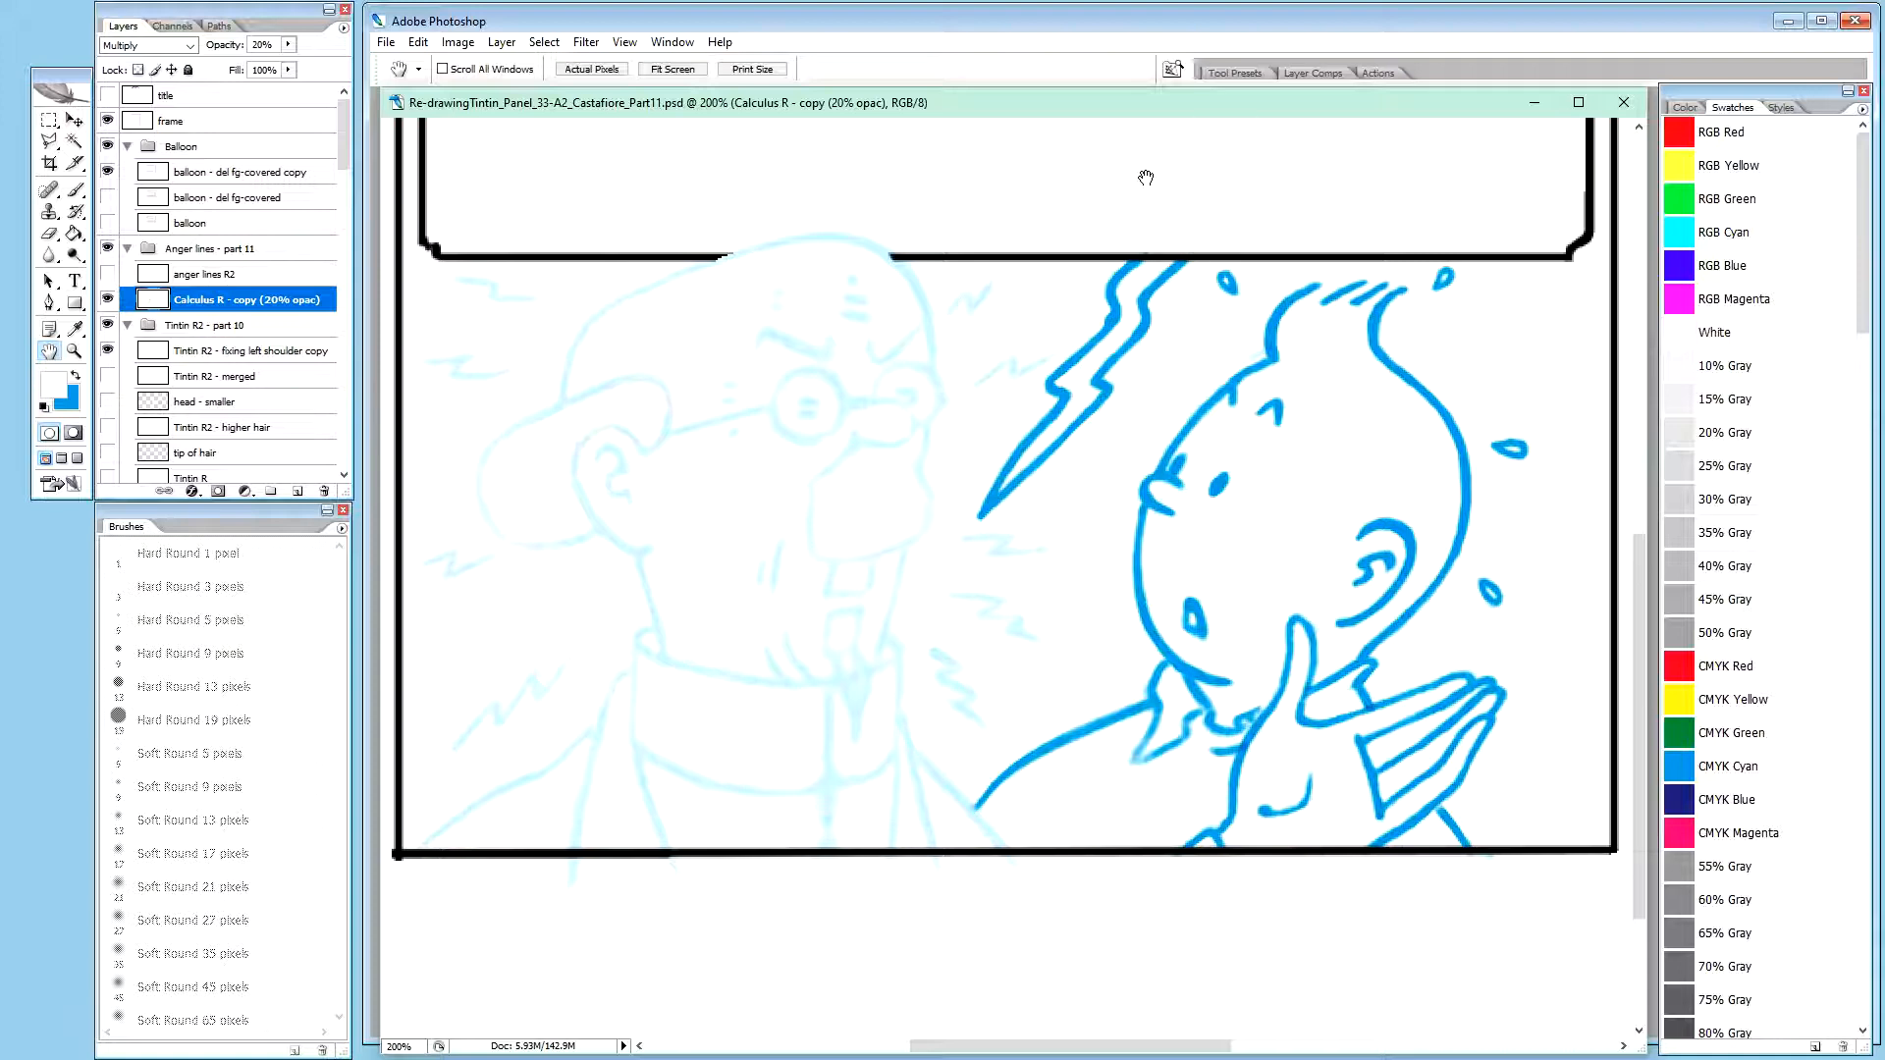
{"action": "left_click", "coordinate": [213, 275]}
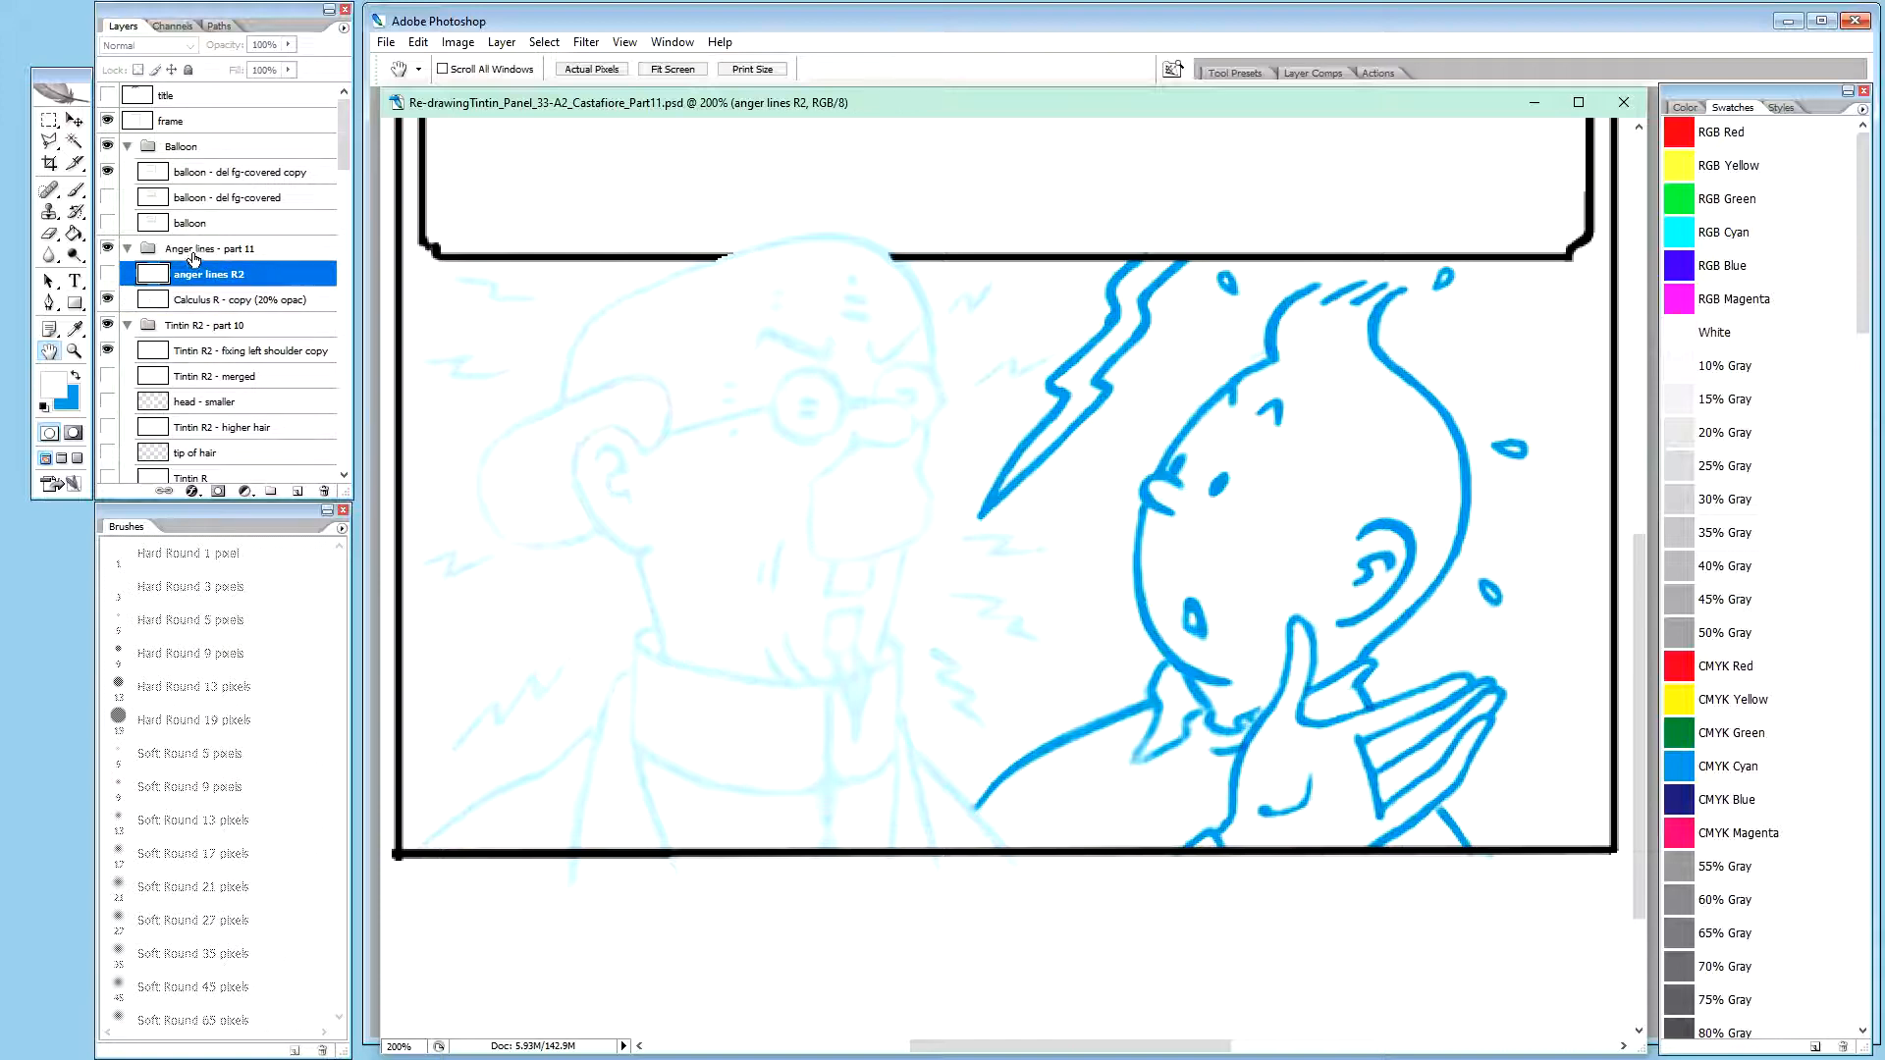
{"action": "left_click", "coordinate": [210, 300]}
{"action": "left_click", "coordinate": [230, 274]}
{"action": "left_click", "coordinate": [108, 274]}
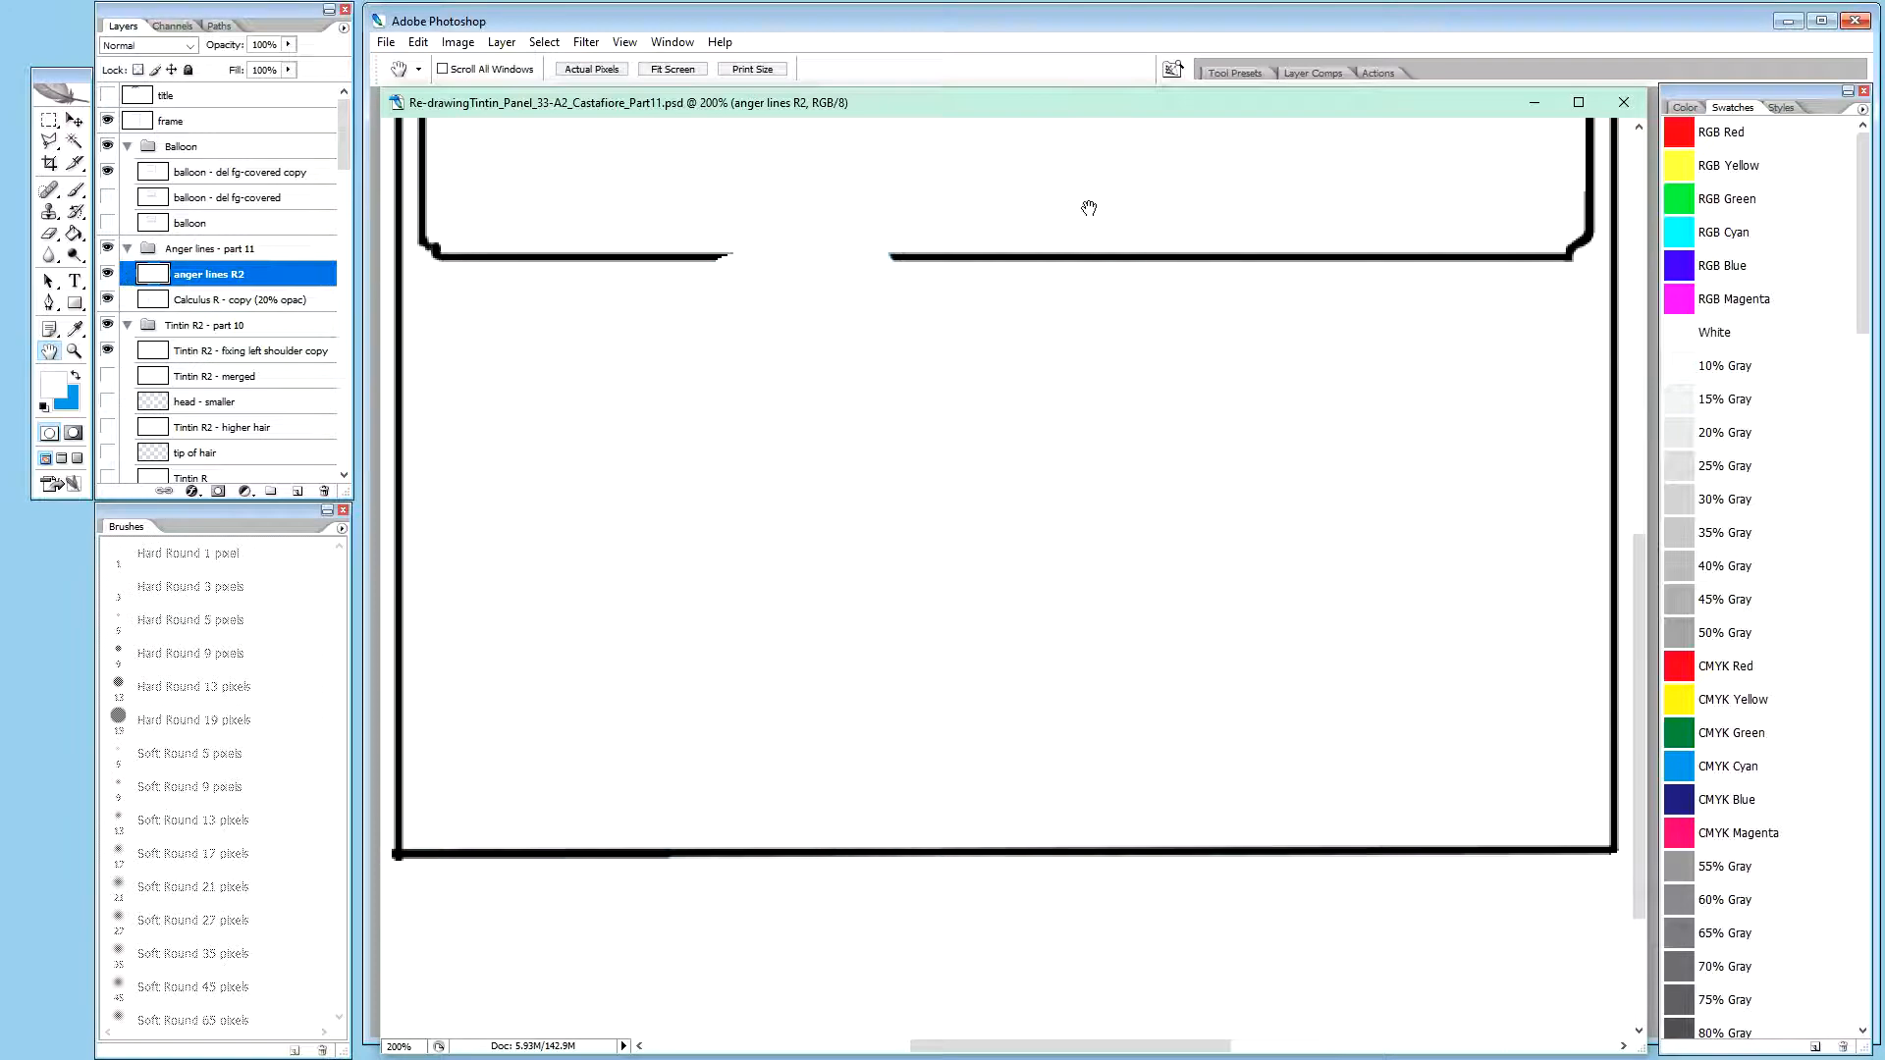
{"action": "key", "text": "shift+alt+m"}
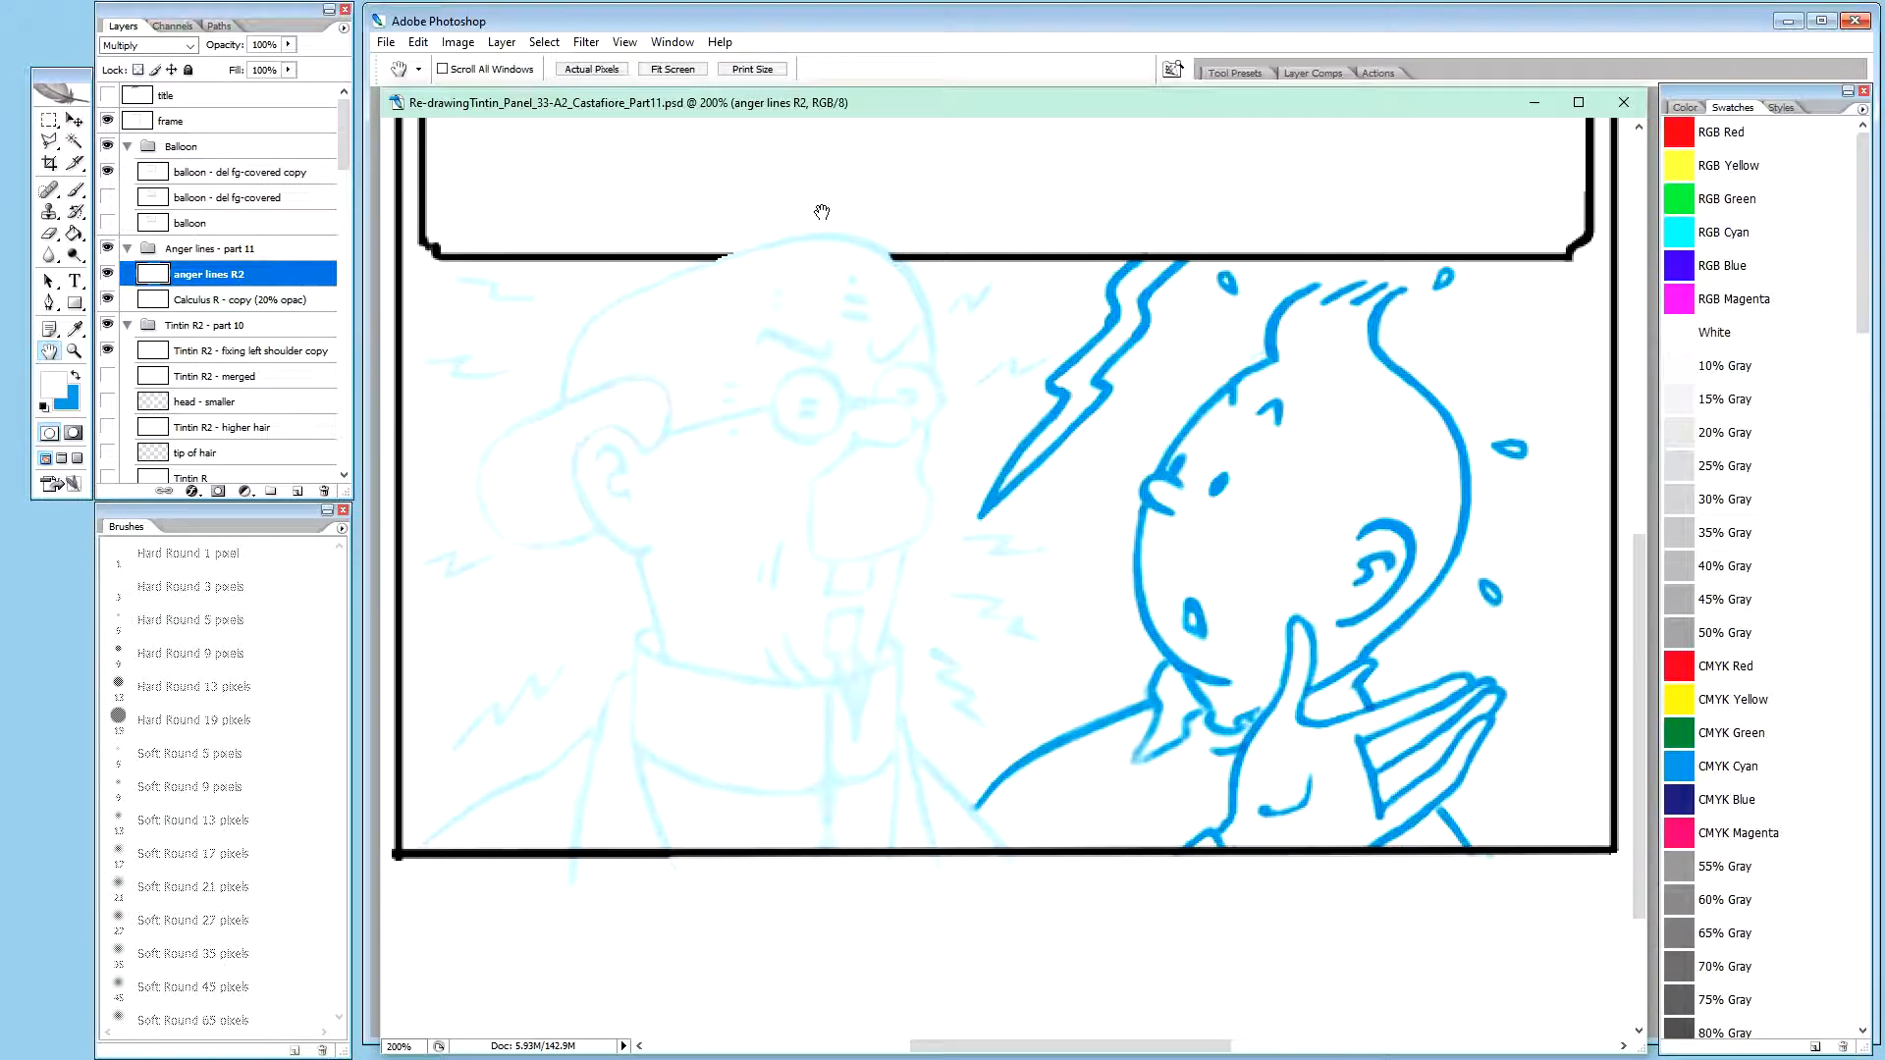
{"action": "key", "text": "ctrl+plus"}
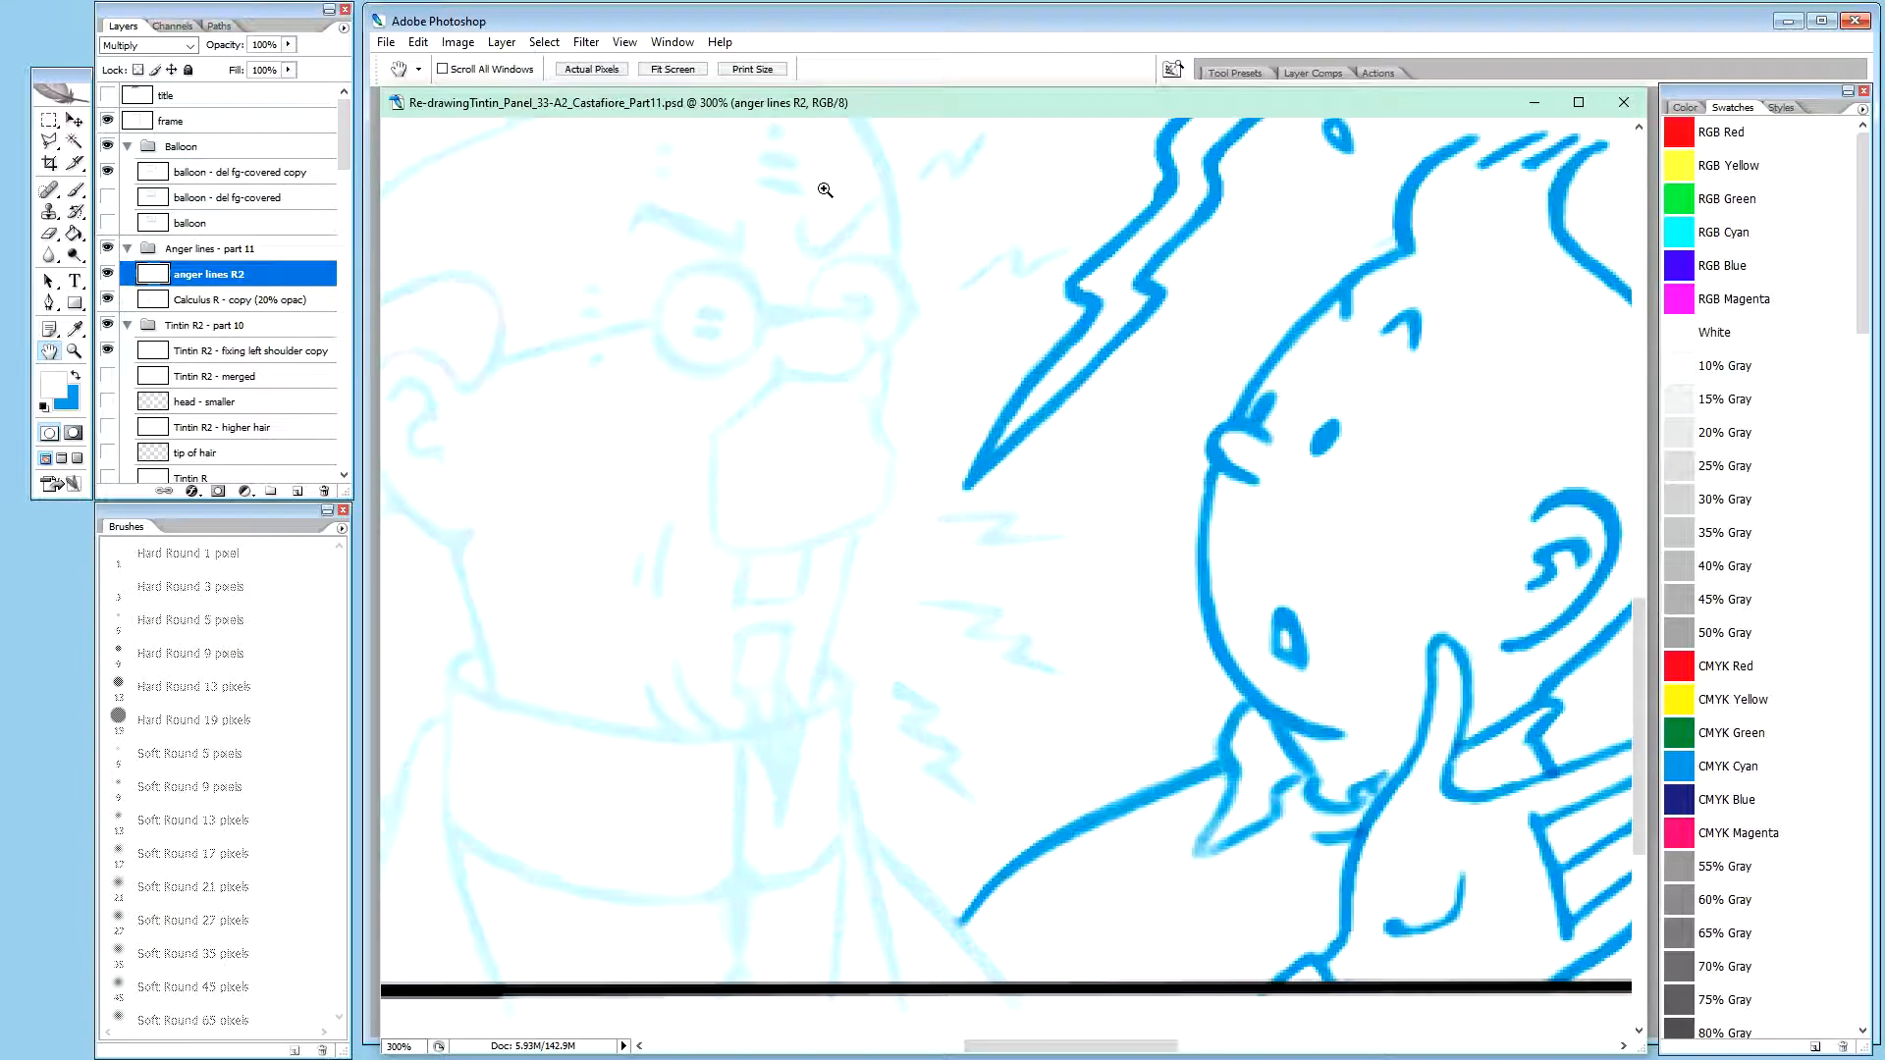
{"action": "left_click_drag", "start_coordinate": [692, 507], "coordinate": [1140, 620]}
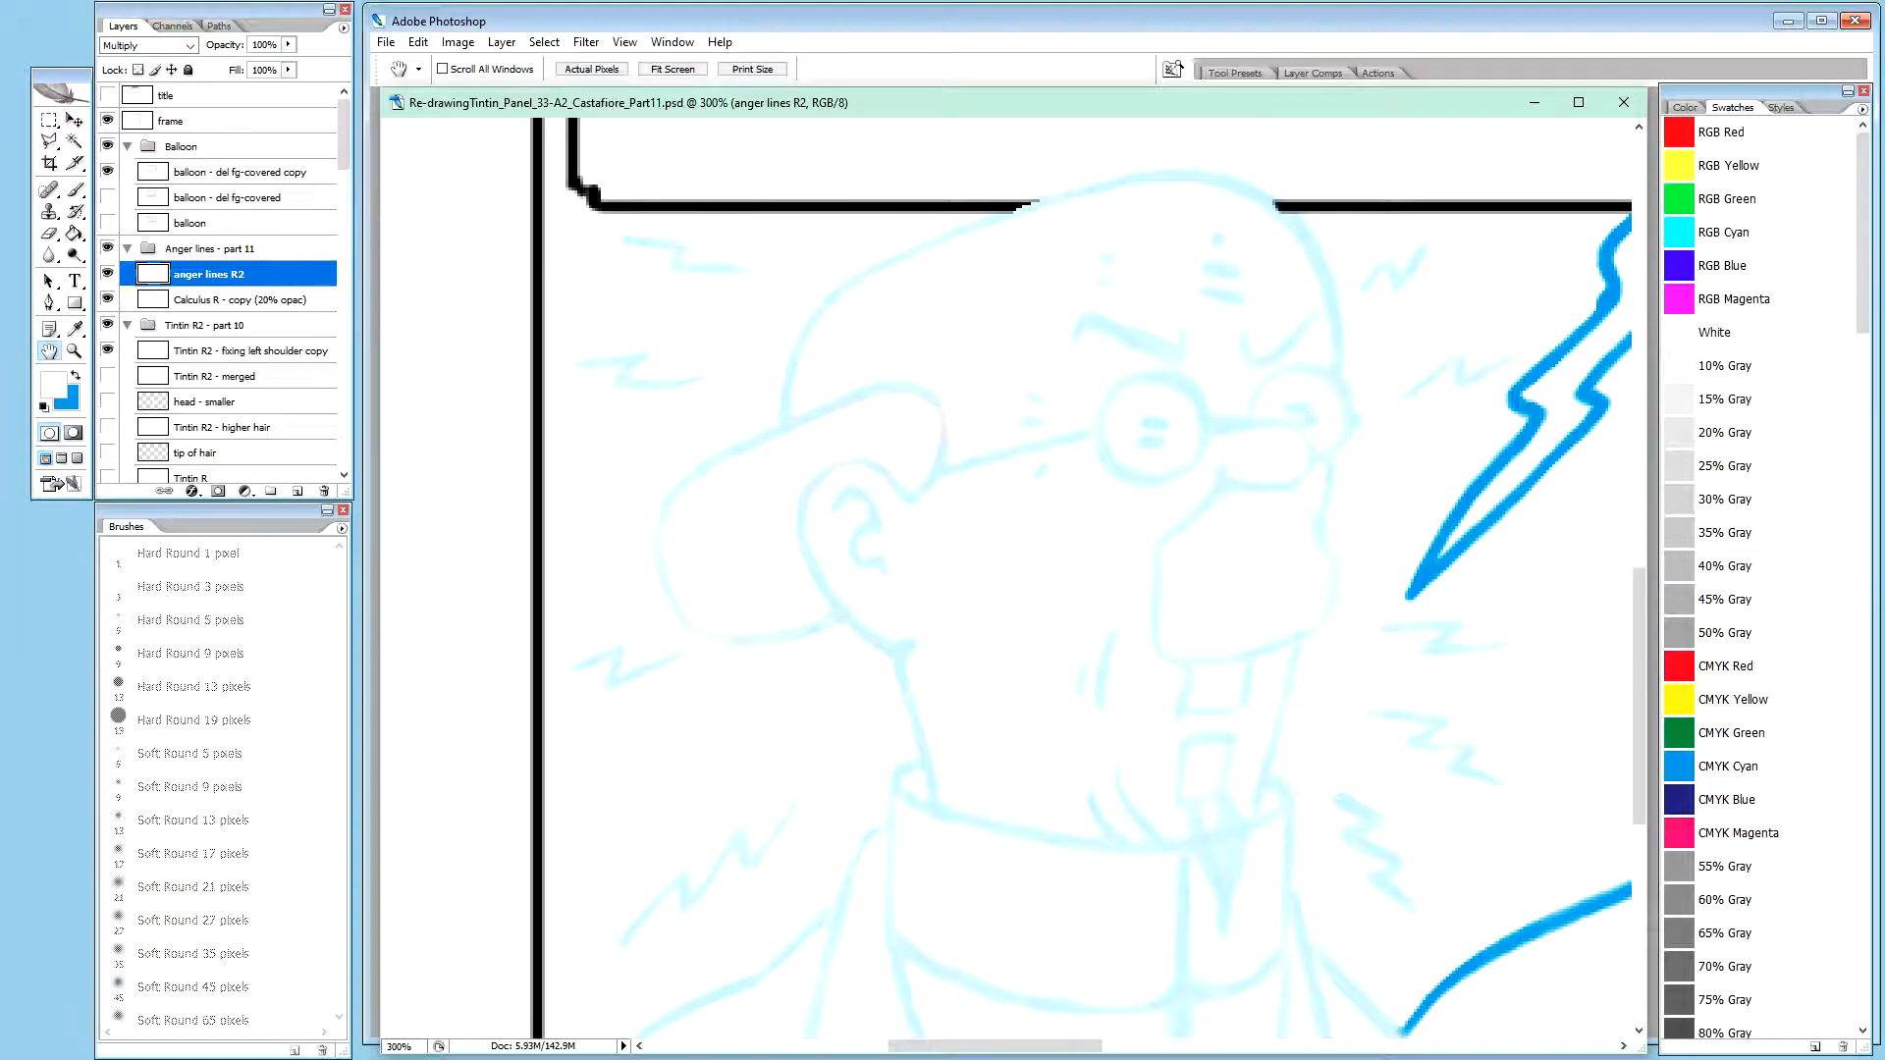
Switch to Photos, view the front and back cover images of 987 Degrees Centigrade, and return to Photoshop
{"action": "key", "text": "ctrl+Tab"}
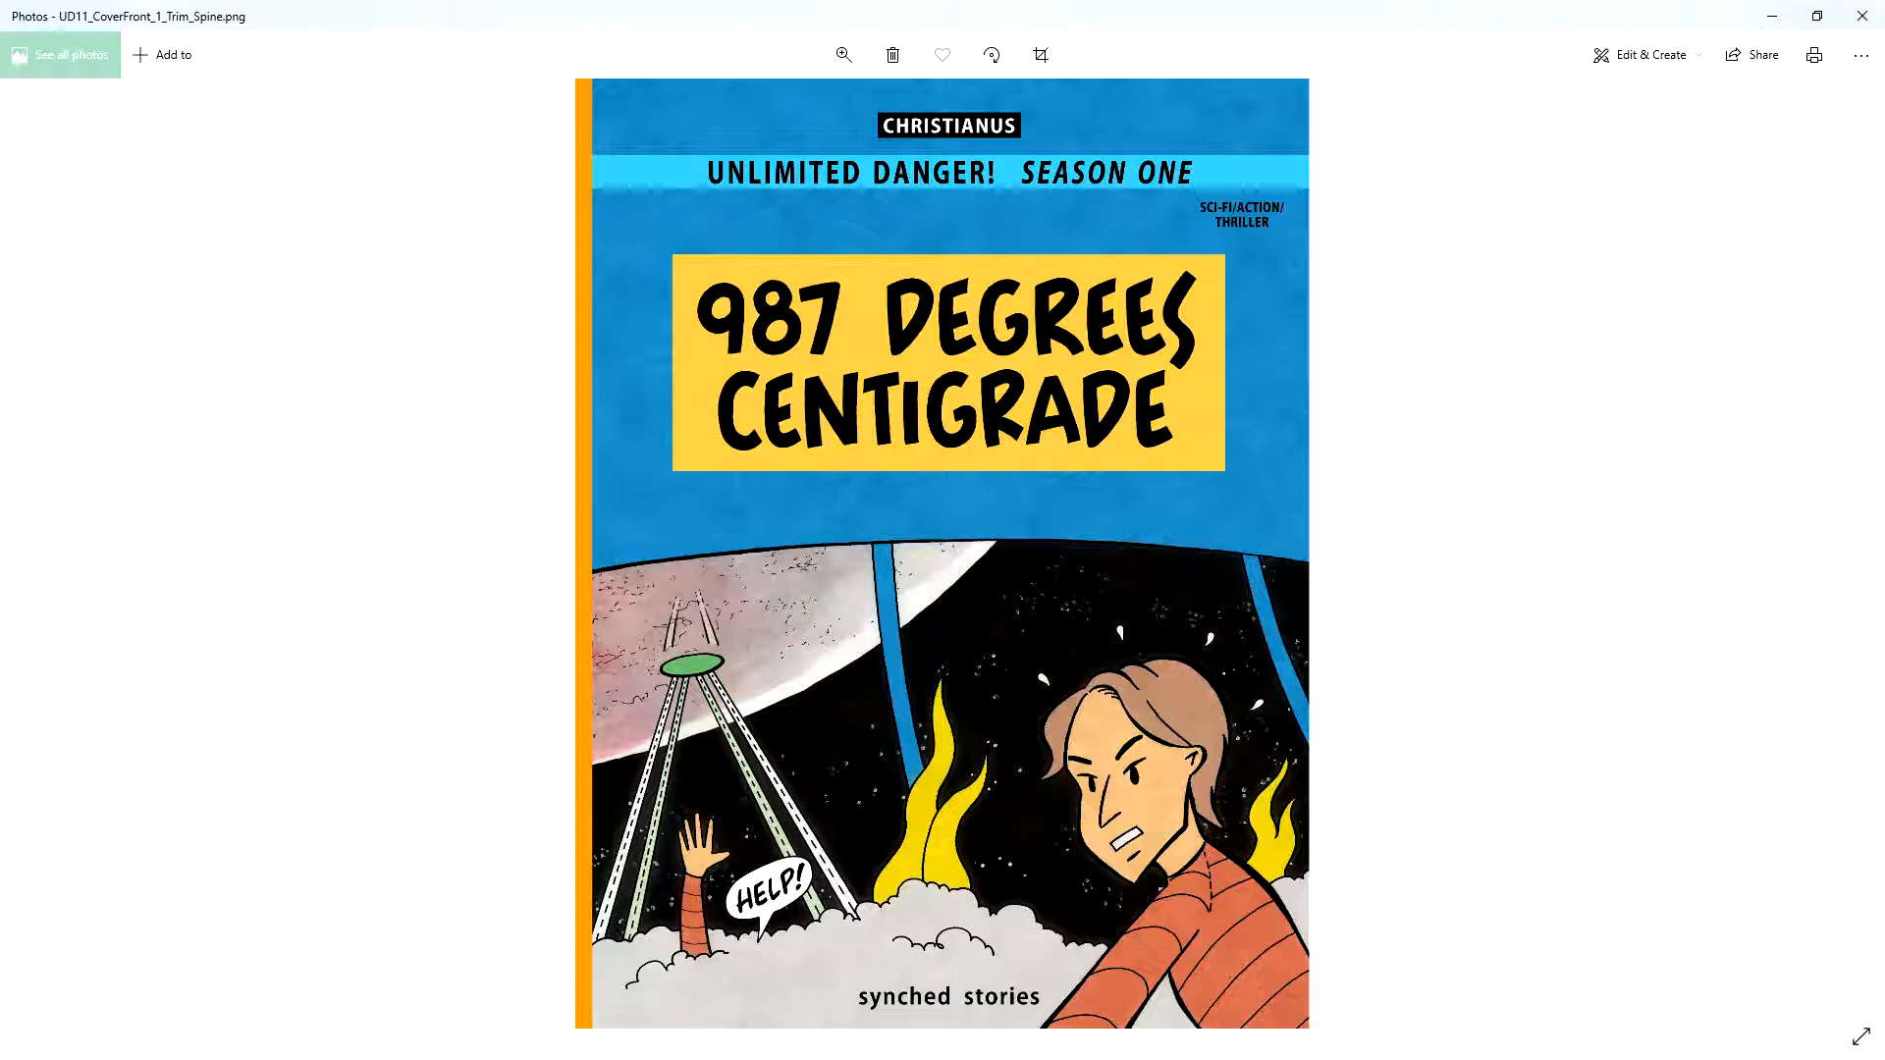
{"action": "key", "text": "Left"}
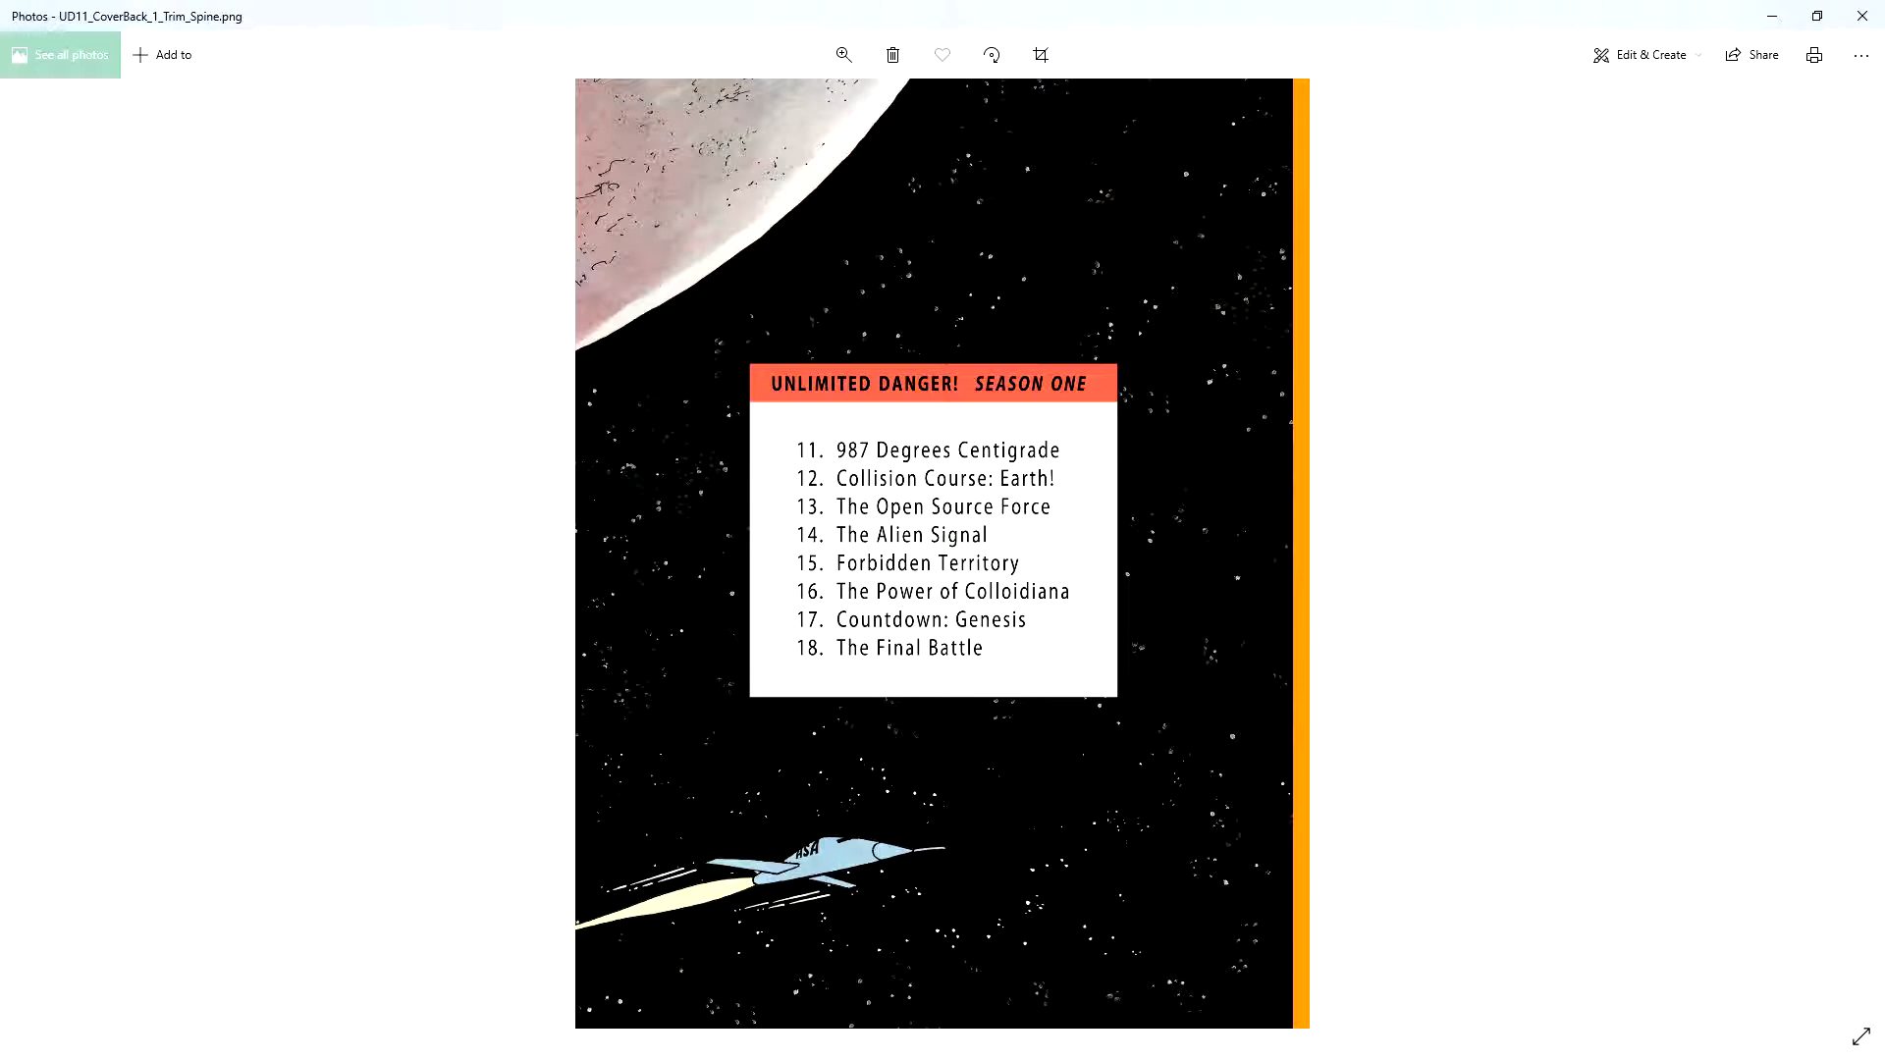
{"action": "key", "text": "Right"}
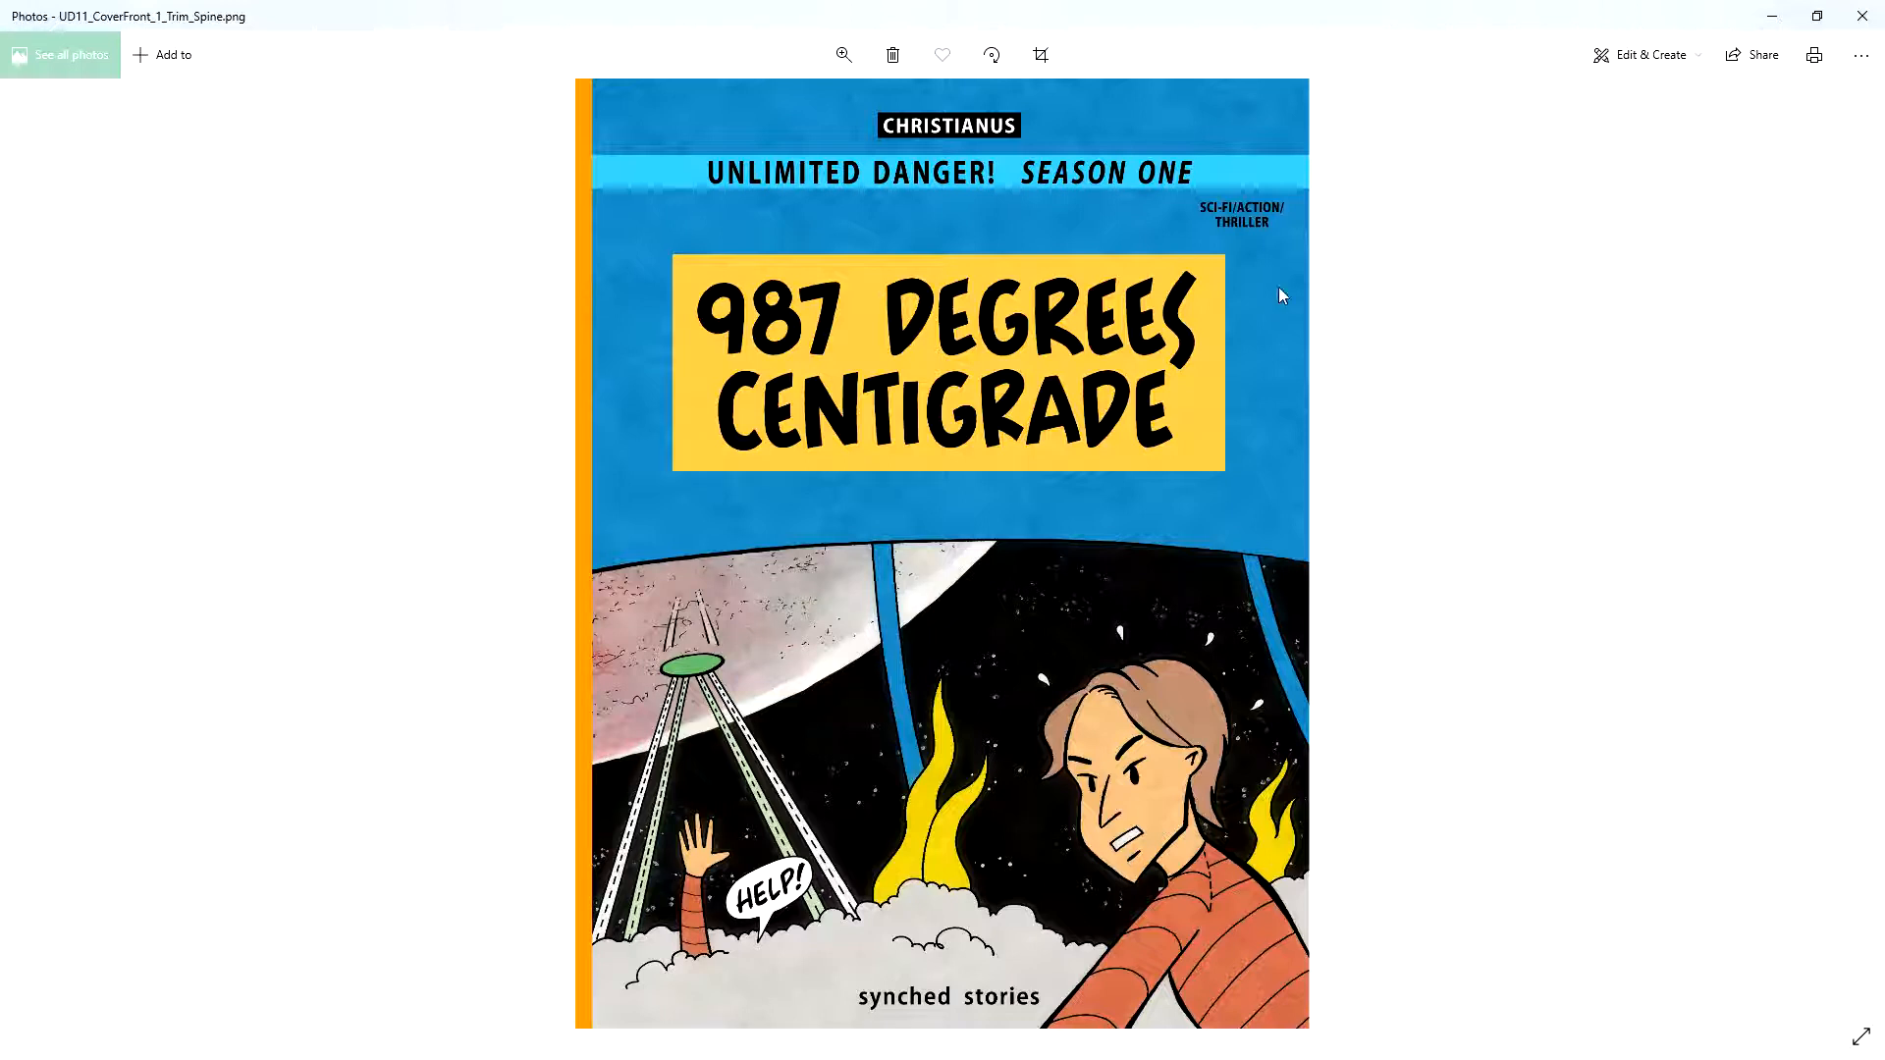
{"action": "left_click", "coordinate": [1776, 23]}
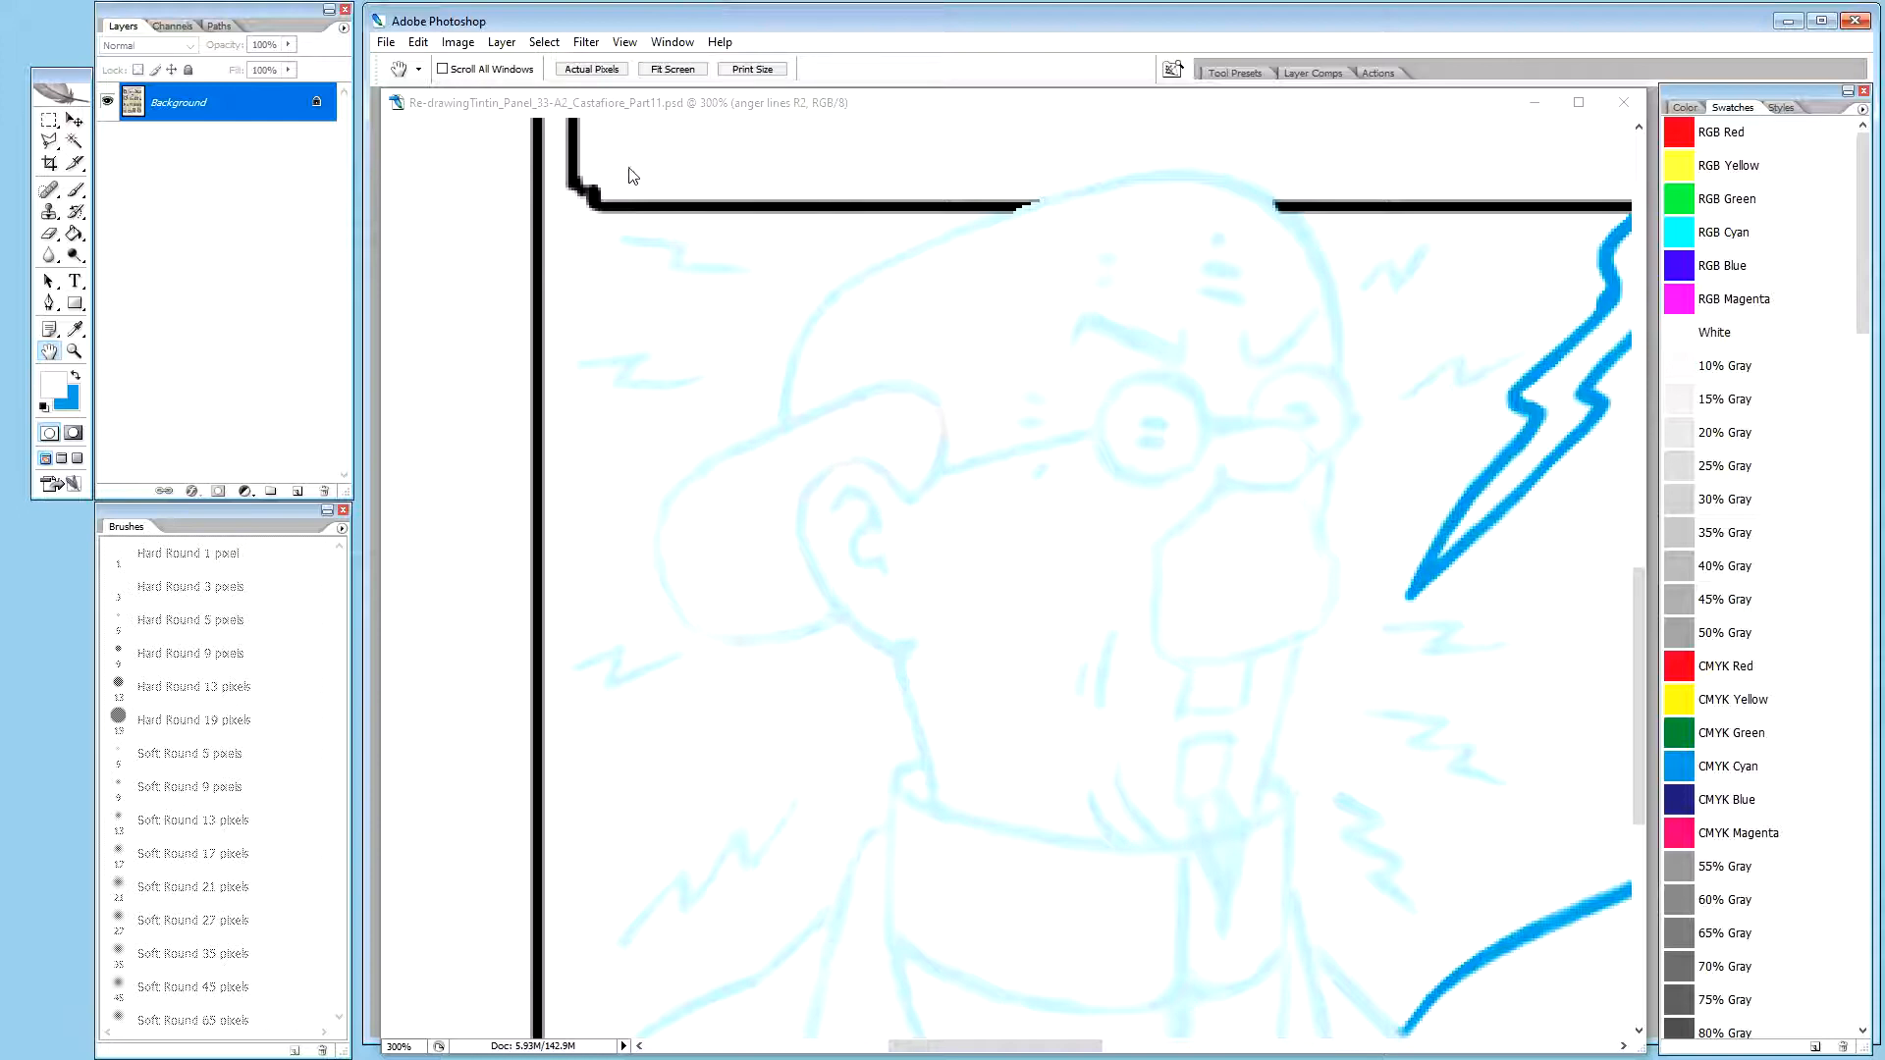
Set the anger lines R2 layer's opacity to 20% and activate the Brush tool with blue as the foreground colour
{"action": "left_click_drag", "start_coordinate": [616, 29], "coordinate": [612, 23]}
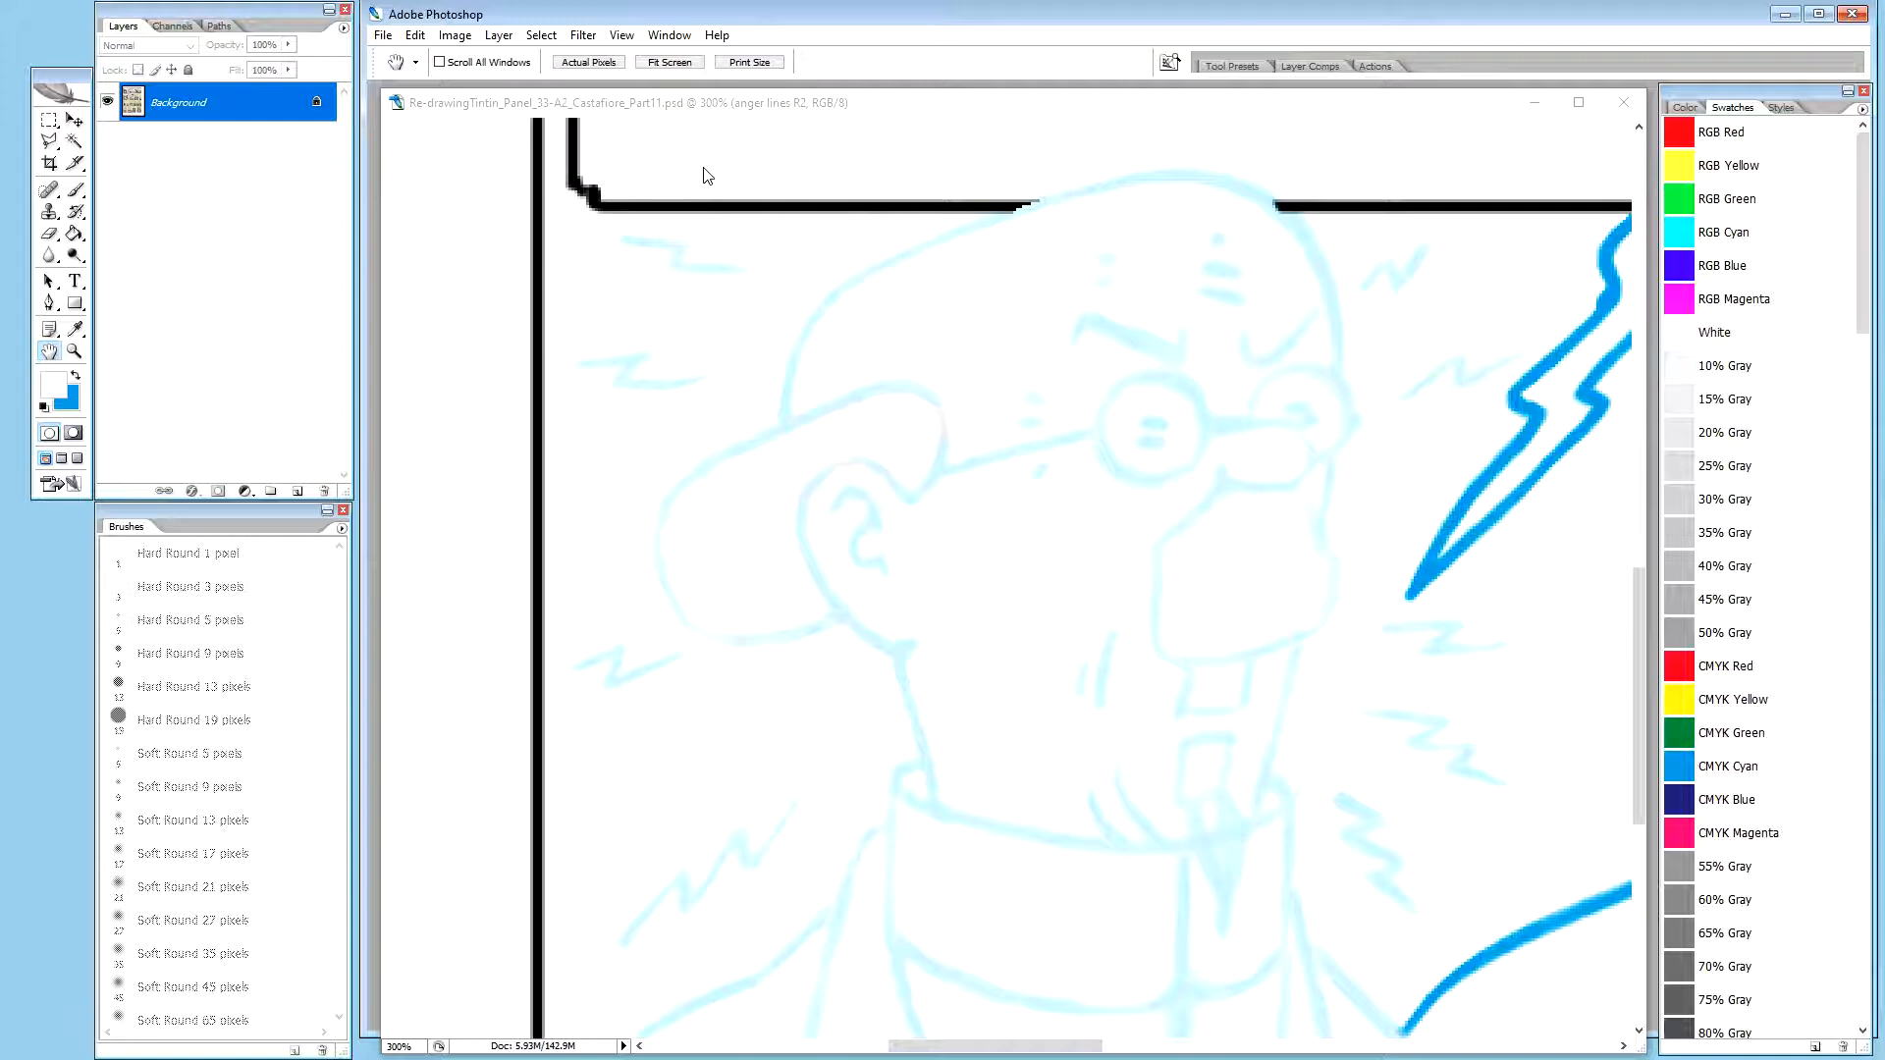
{"action": "left_click_drag", "start_coordinate": [787, 101], "coordinate": [782, 95]}
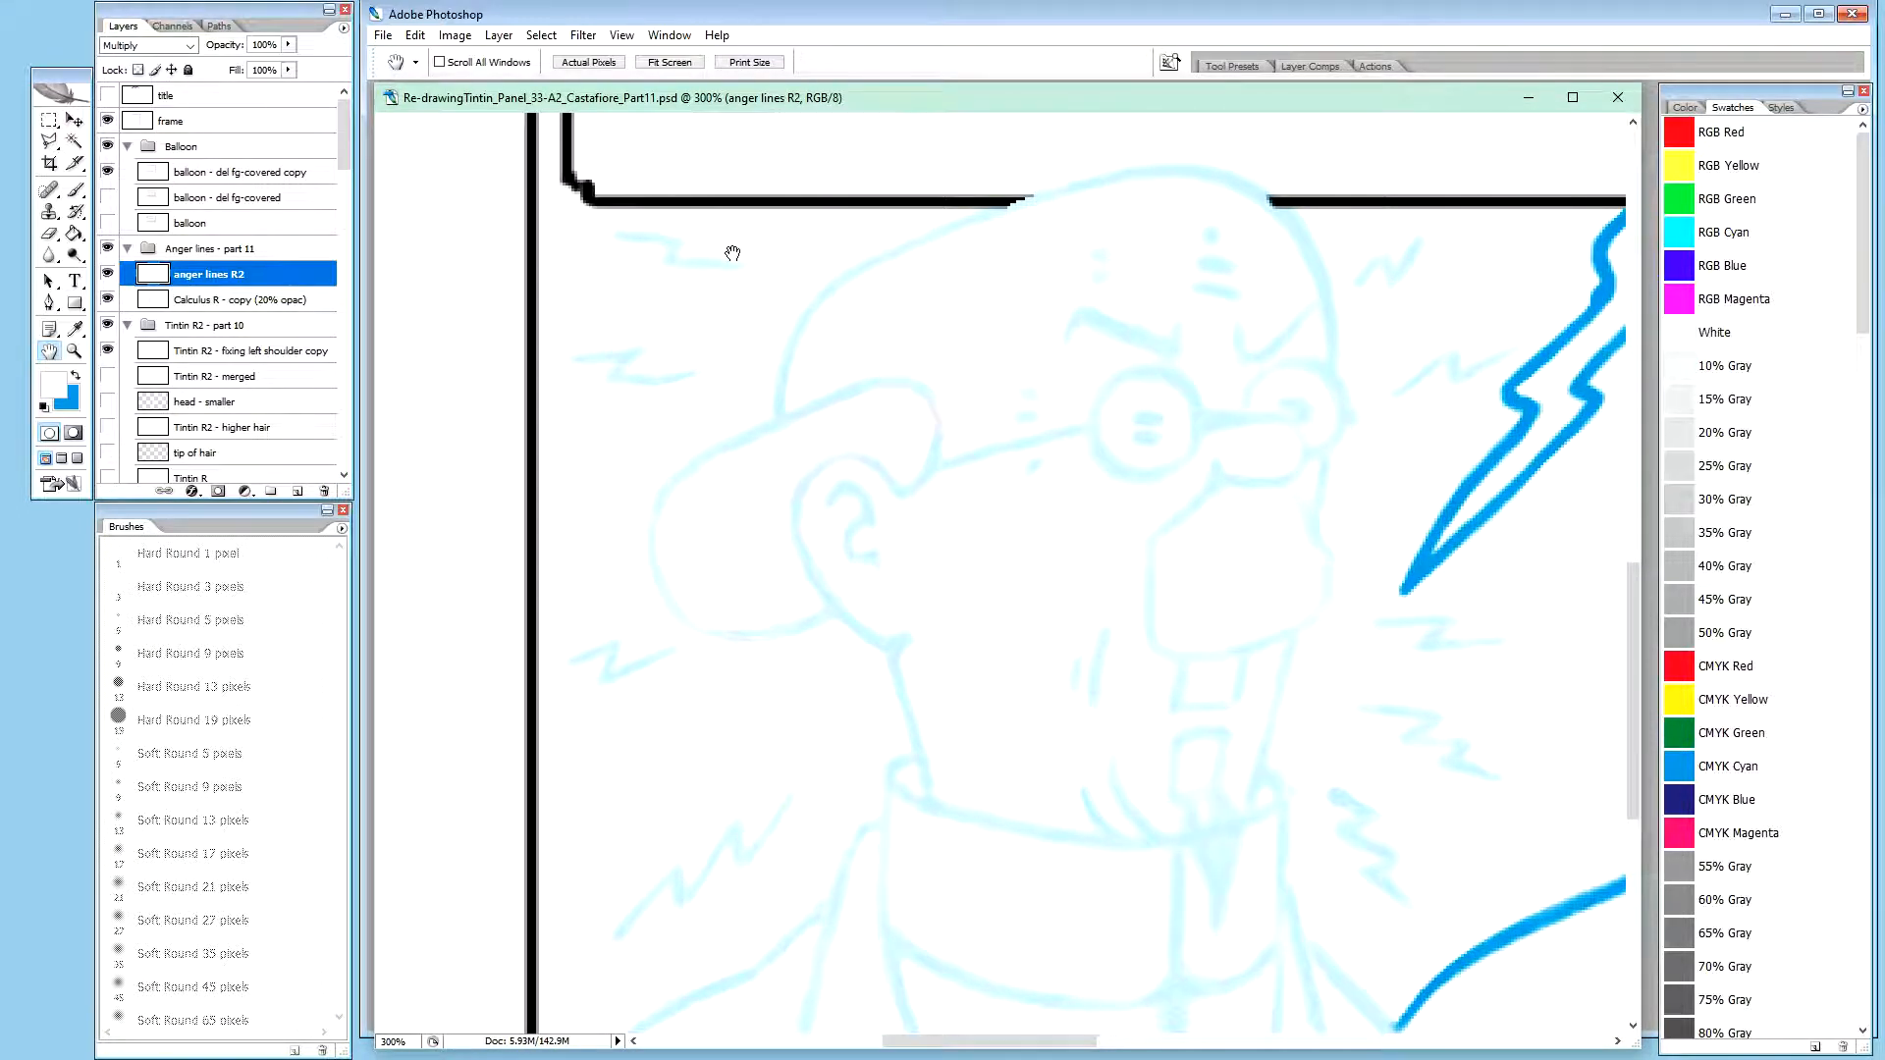
{"action": "left_click", "coordinate": [244, 297]}
{"action": "left_click", "coordinate": [254, 276]}
{"action": "key", "text": "x"}
{"action": "key", "text": "2"}
{"action": "key", "text": "b"}
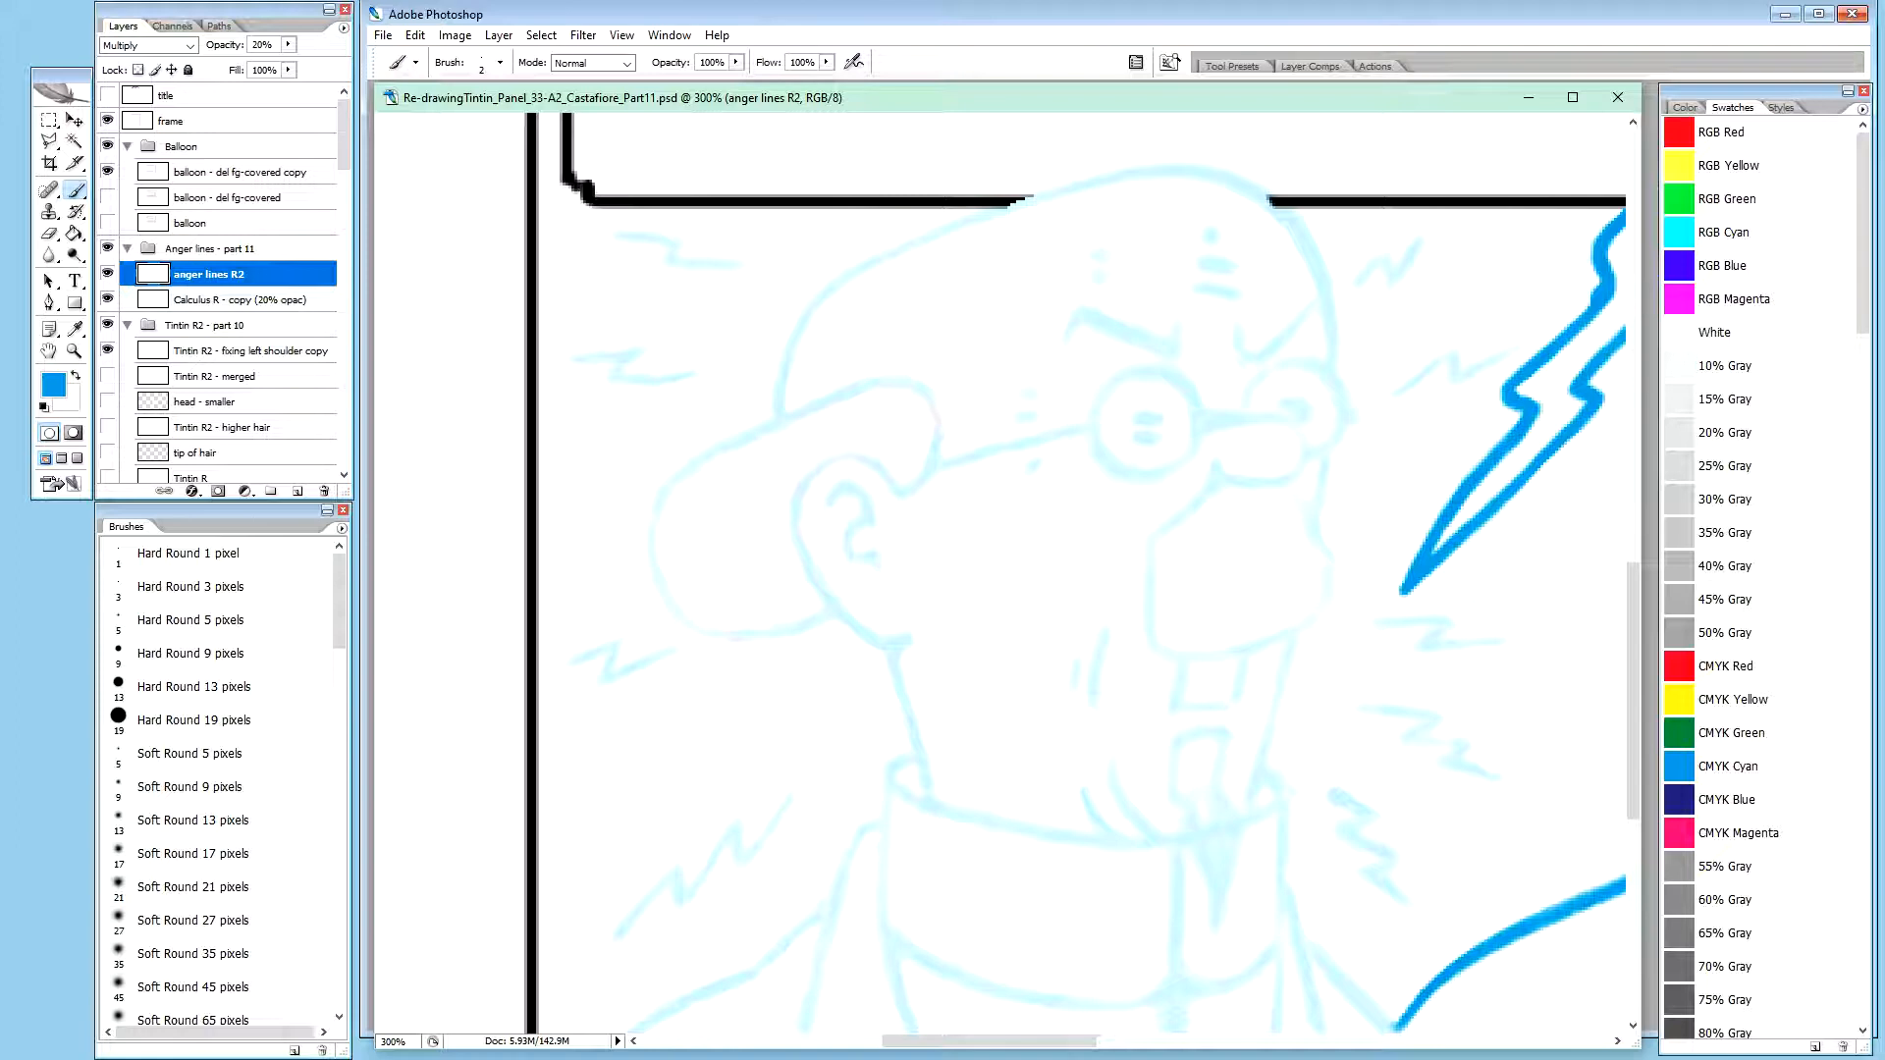
{"action": "key", "text": "ctrl+Tab"}
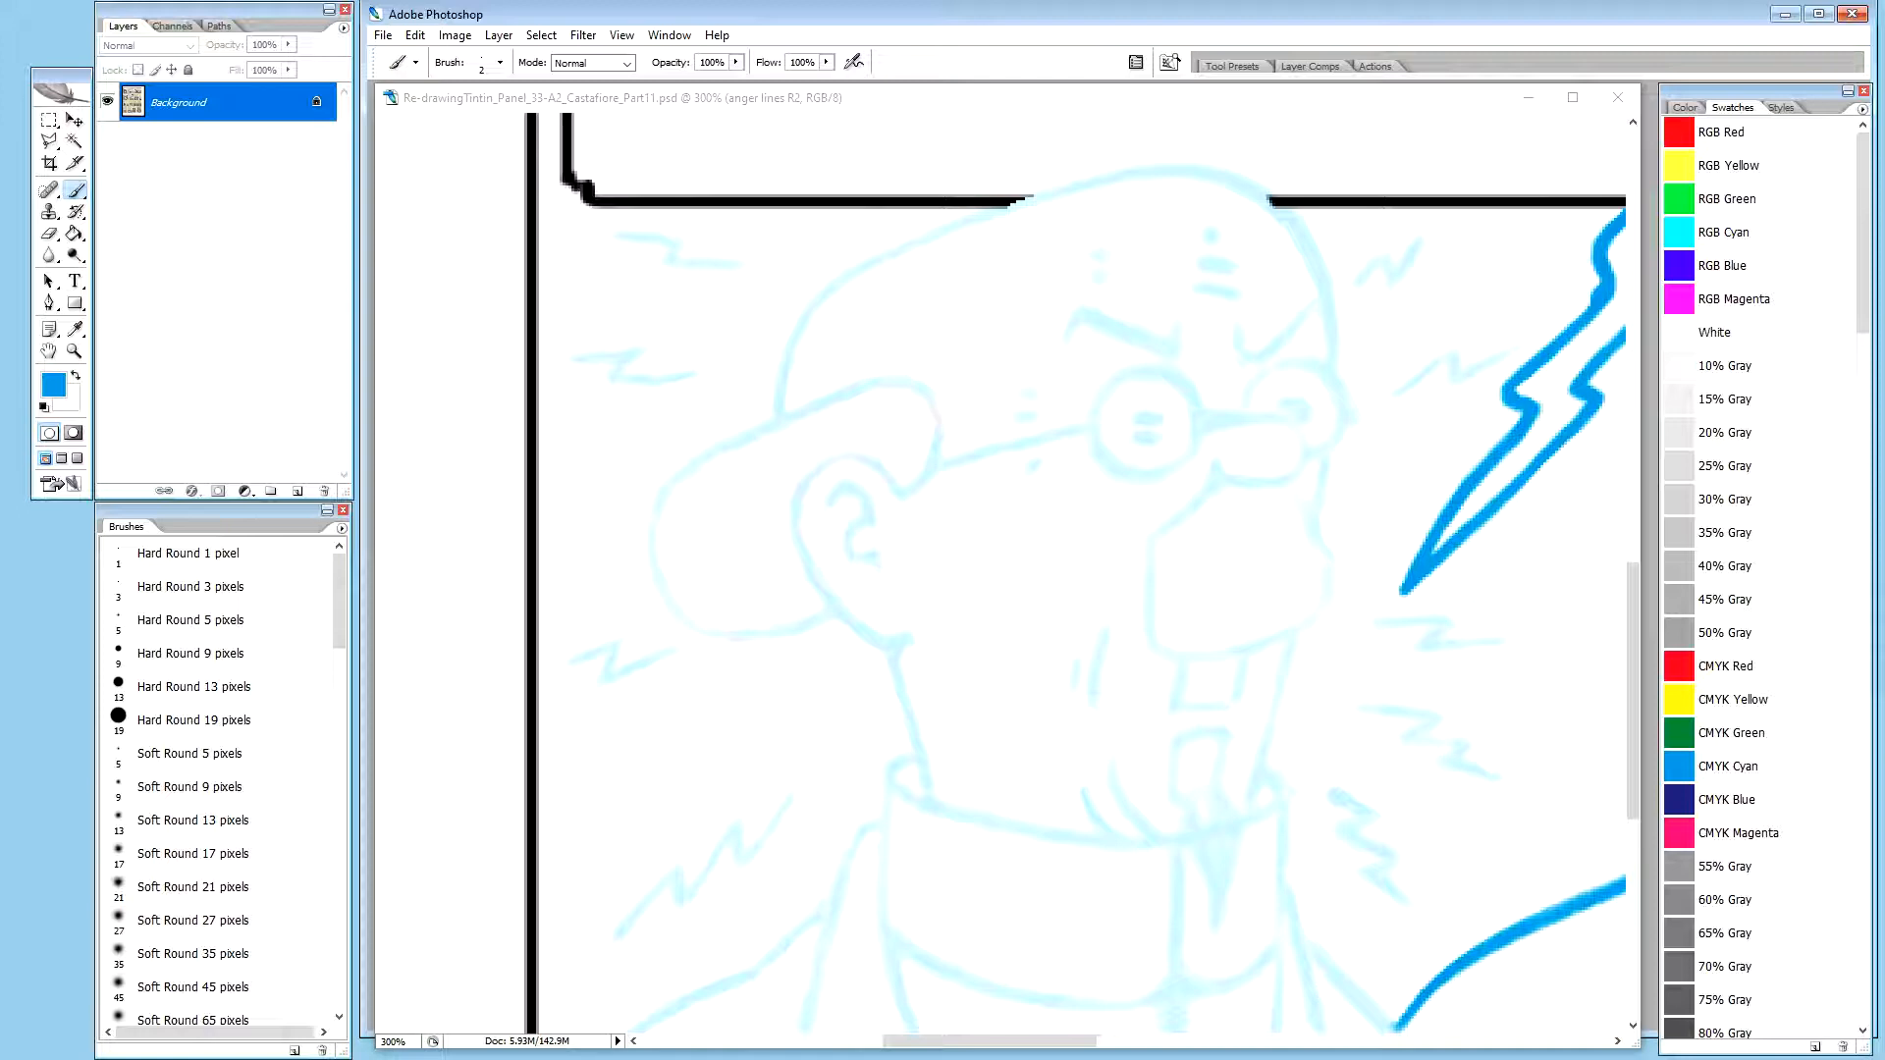
{"action": "left_click", "coordinate": [703, 106]}
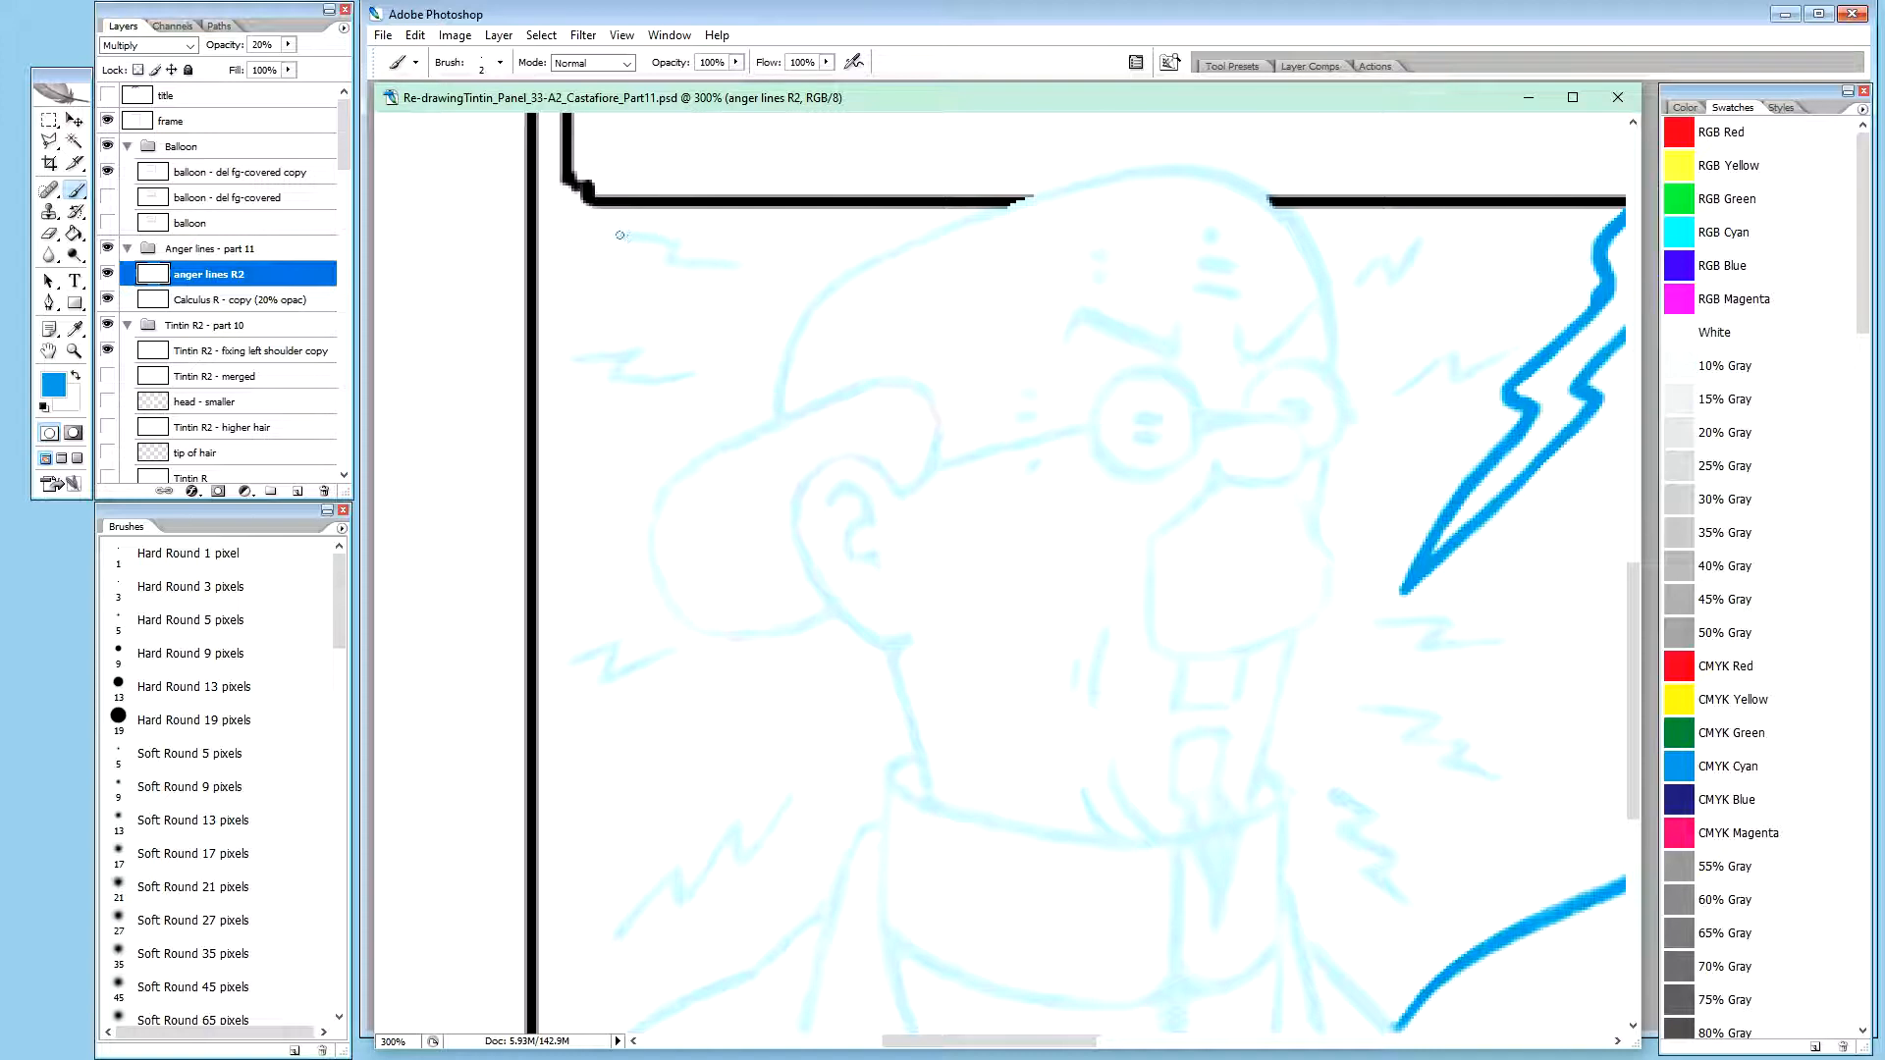
Try tracing the first segment of the uppermost anger line behind Calculus's head in blue, including with the brush at 20% opacity
{"action": "left_click_drag", "start_coordinate": [615, 234], "coordinate": [640, 238]}
{"action": "left_click_drag", "start_coordinate": [629, 234], "coordinate": [677, 241]}
{"action": "left_click_drag", "start_coordinate": [667, 239], "coordinate": [683, 243]}
{"action": "left_click_drag", "start_coordinate": [657, 241], "coordinate": [654, 238]}
{"action": "left_click_drag", "start_coordinate": [660, 241], "coordinate": [673, 243]}
{"action": "key", "text": "2"}
{"action": "left_click", "coordinate": [228, 301]}
{"action": "left_click", "coordinate": [226, 275]}
{"action": "left_click_drag", "start_coordinate": [619, 235], "coordinate": [671, 241]}
{"action": "left_click", "coordinate": [270, 301]}
{"action": "left_click", "coordinate": [258, 276]}
{"action": "left_click", "coordinate": [270, 300]}
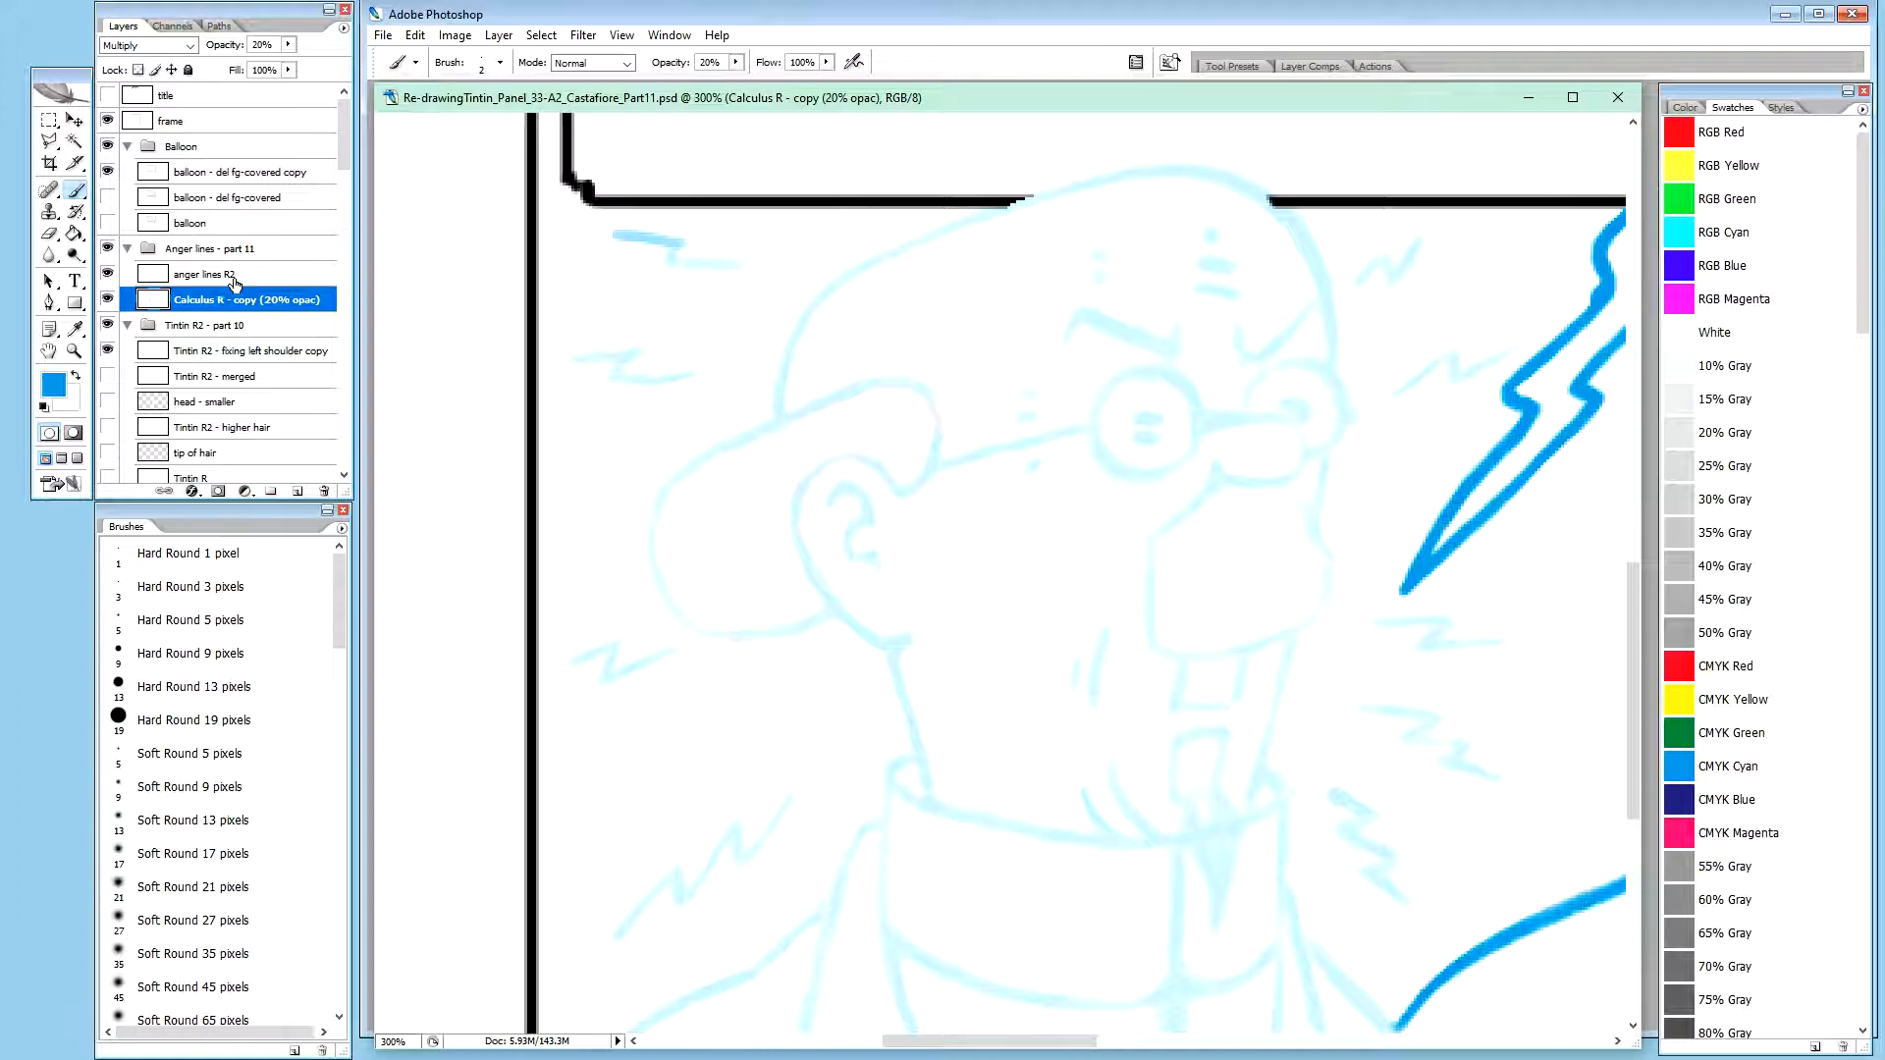
{"action": "left_click", "coordinate": [240, 280]}
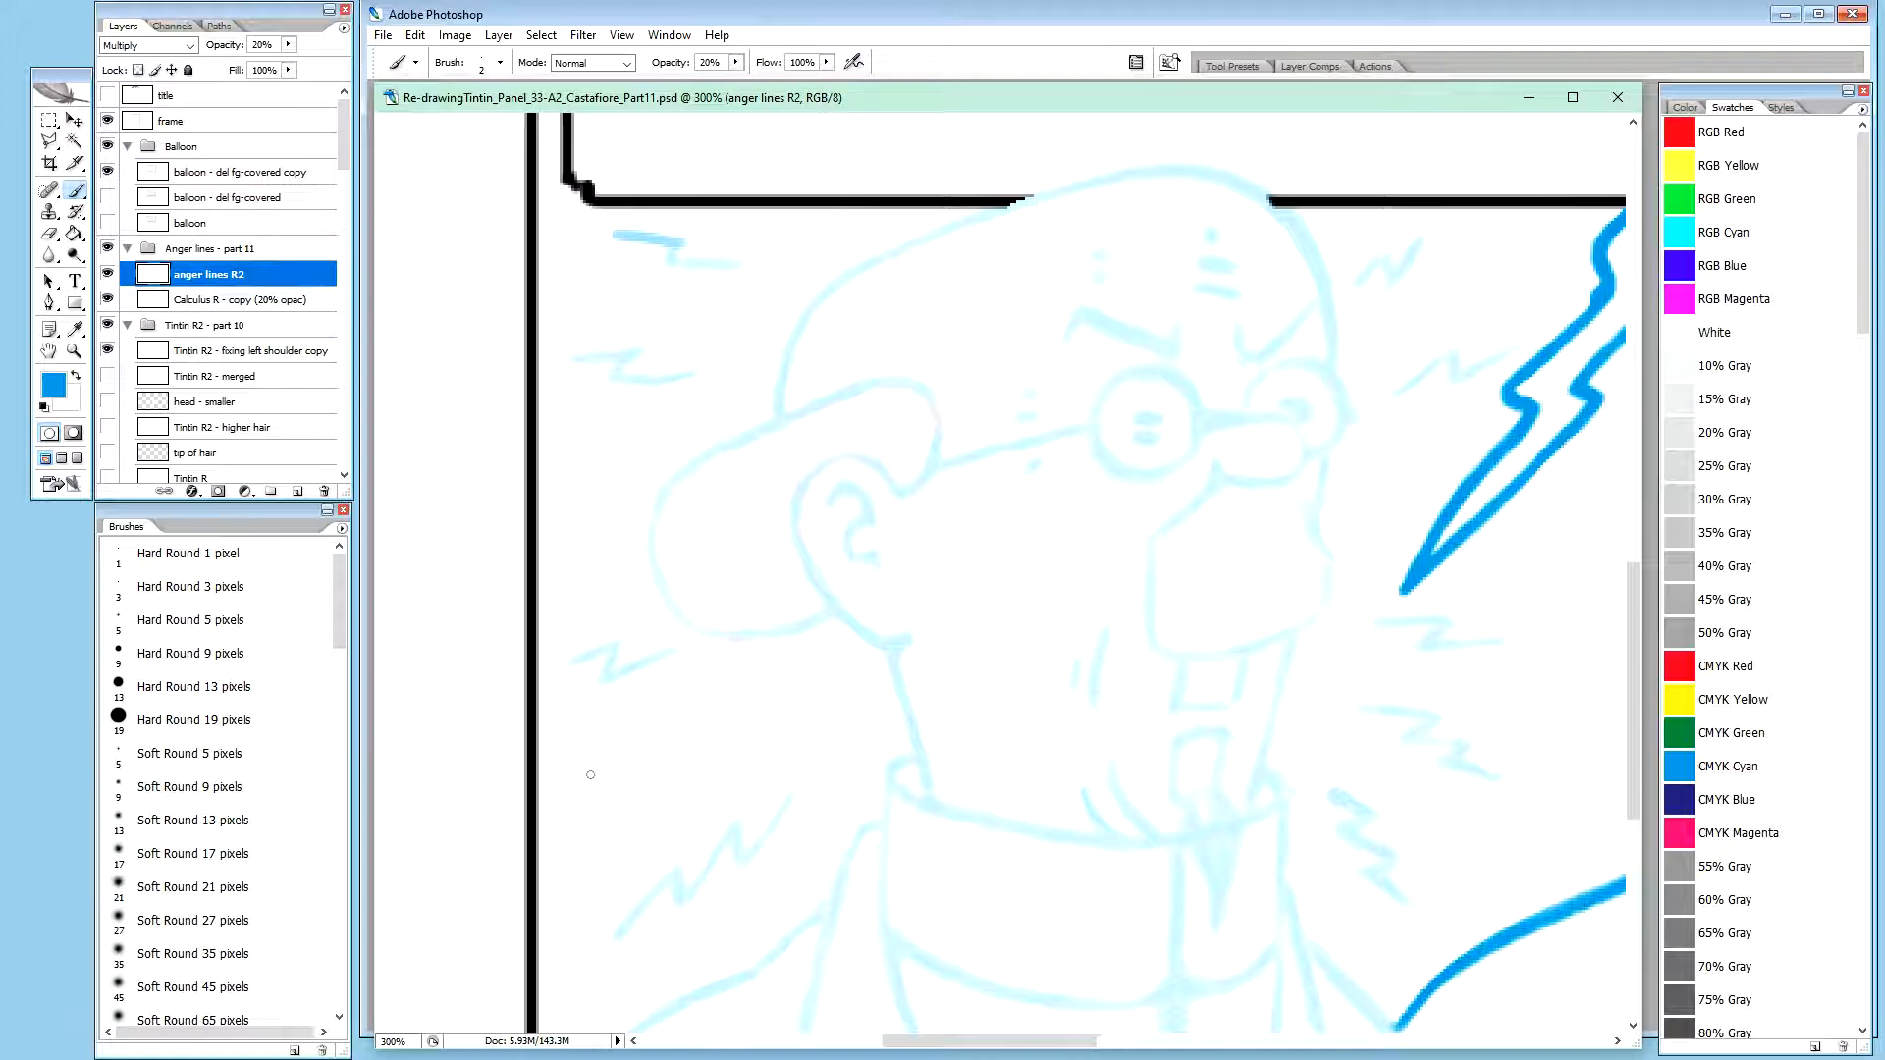
Undo the last brush stroke and paint out the remaining trial marks in white at 100% brush opacity
{"action": "key", "text": "ctrl+z"}
{"action": "key", "text": "x"}
{"action": "key", "text": "0"}
{"action": "mouse_move", "coordinate": [645, 243]}
{"action": "left_mouse_down"}
{"action": "mouse_move", "coordinate": [616, 231]}
{"action": "mouse_move", "coordinate": [713, 251]}
{"action": "left_mouse_up"}
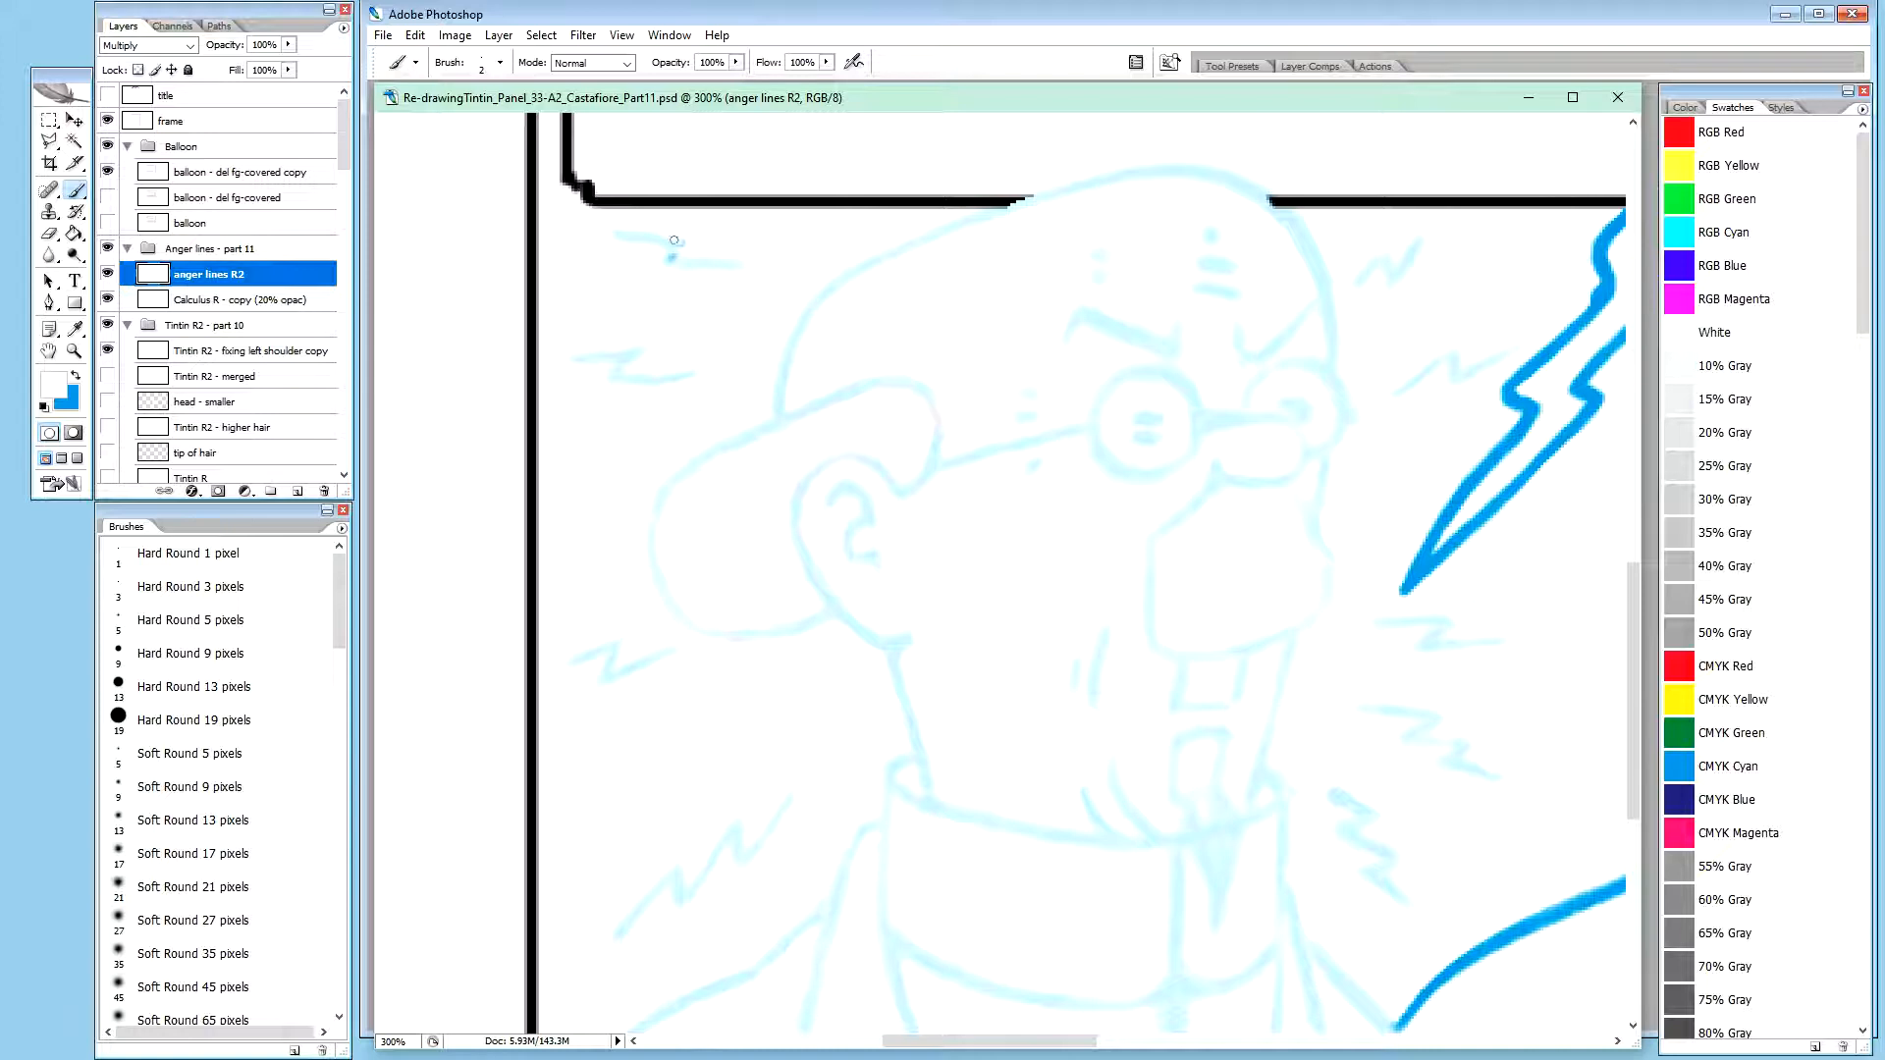
{"action": "left_click_drag", "start_coordinate": [671, 258], "coordinate": [675, 259]}
Trace the complete uppermost zigzag anger line behind Calculus's head in blue on the anger lines R2 layer
{"action": "key", "text": "x"}
{"action": "left_click_drag", "start_coordinate": [616, 234], "coordinate": [680, 240]}
{"action": "left_click_drag", "start_coordinate": [645, 238], "coordinate": [654, 239]}
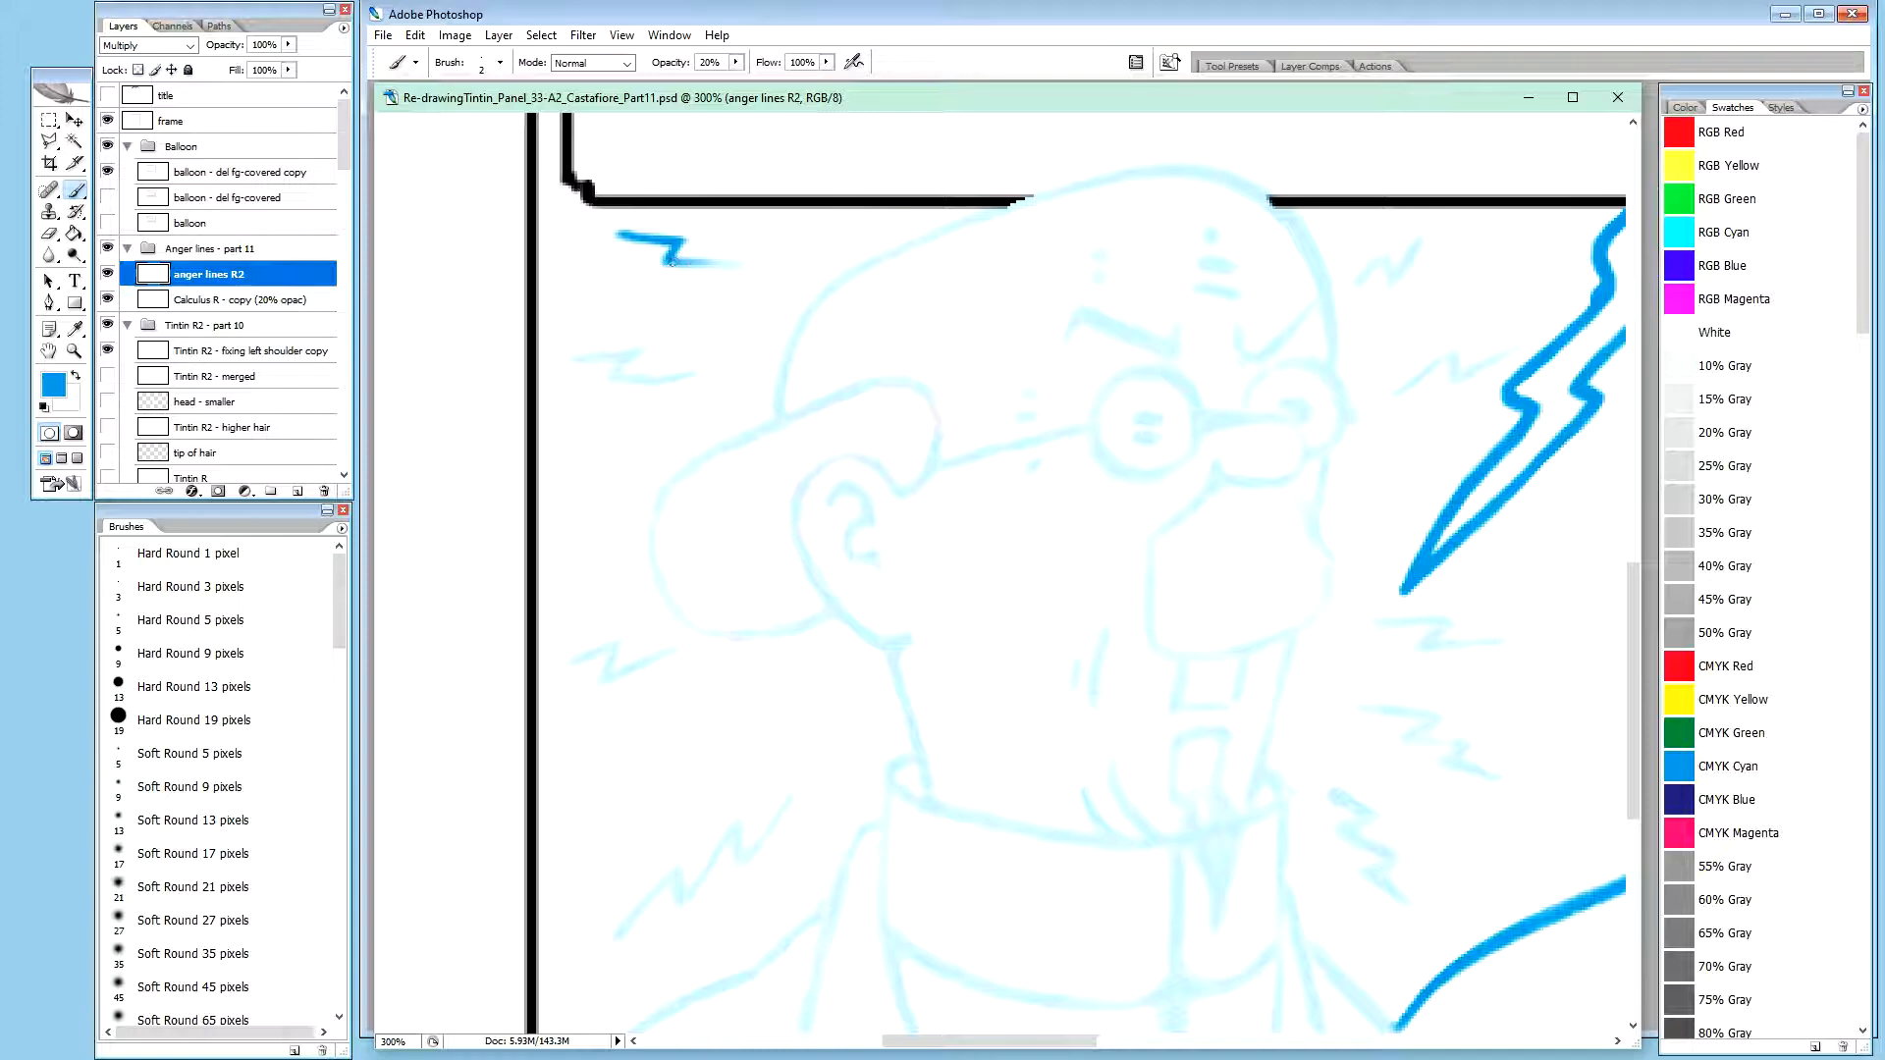
{"action": "left_click_drag", "start_coordinate": [681, 262], "coordinate": [720, 264]}
{"action": "left_click_drag", "start_coordinate": [686, 262], "coordinate": [733, 265]}
{"action": "left_click_drag", "start_coordinate": [698, 263], "coordinate": [732, 265]}
{"action": "left_click_drag", "start_coordinate": [675, 263], "coordinate": [670, 262]}
Trace the second zigzag anger line, below the uppermost one, in blue along the faded sketch
{"action": "left_click_drag", "start_coordinate": [582, 360], "coordinate": [591, 358]}
{"action": "left_click_drag", "start_coordinate": [583, 360], "coordinate": [593, 355]}
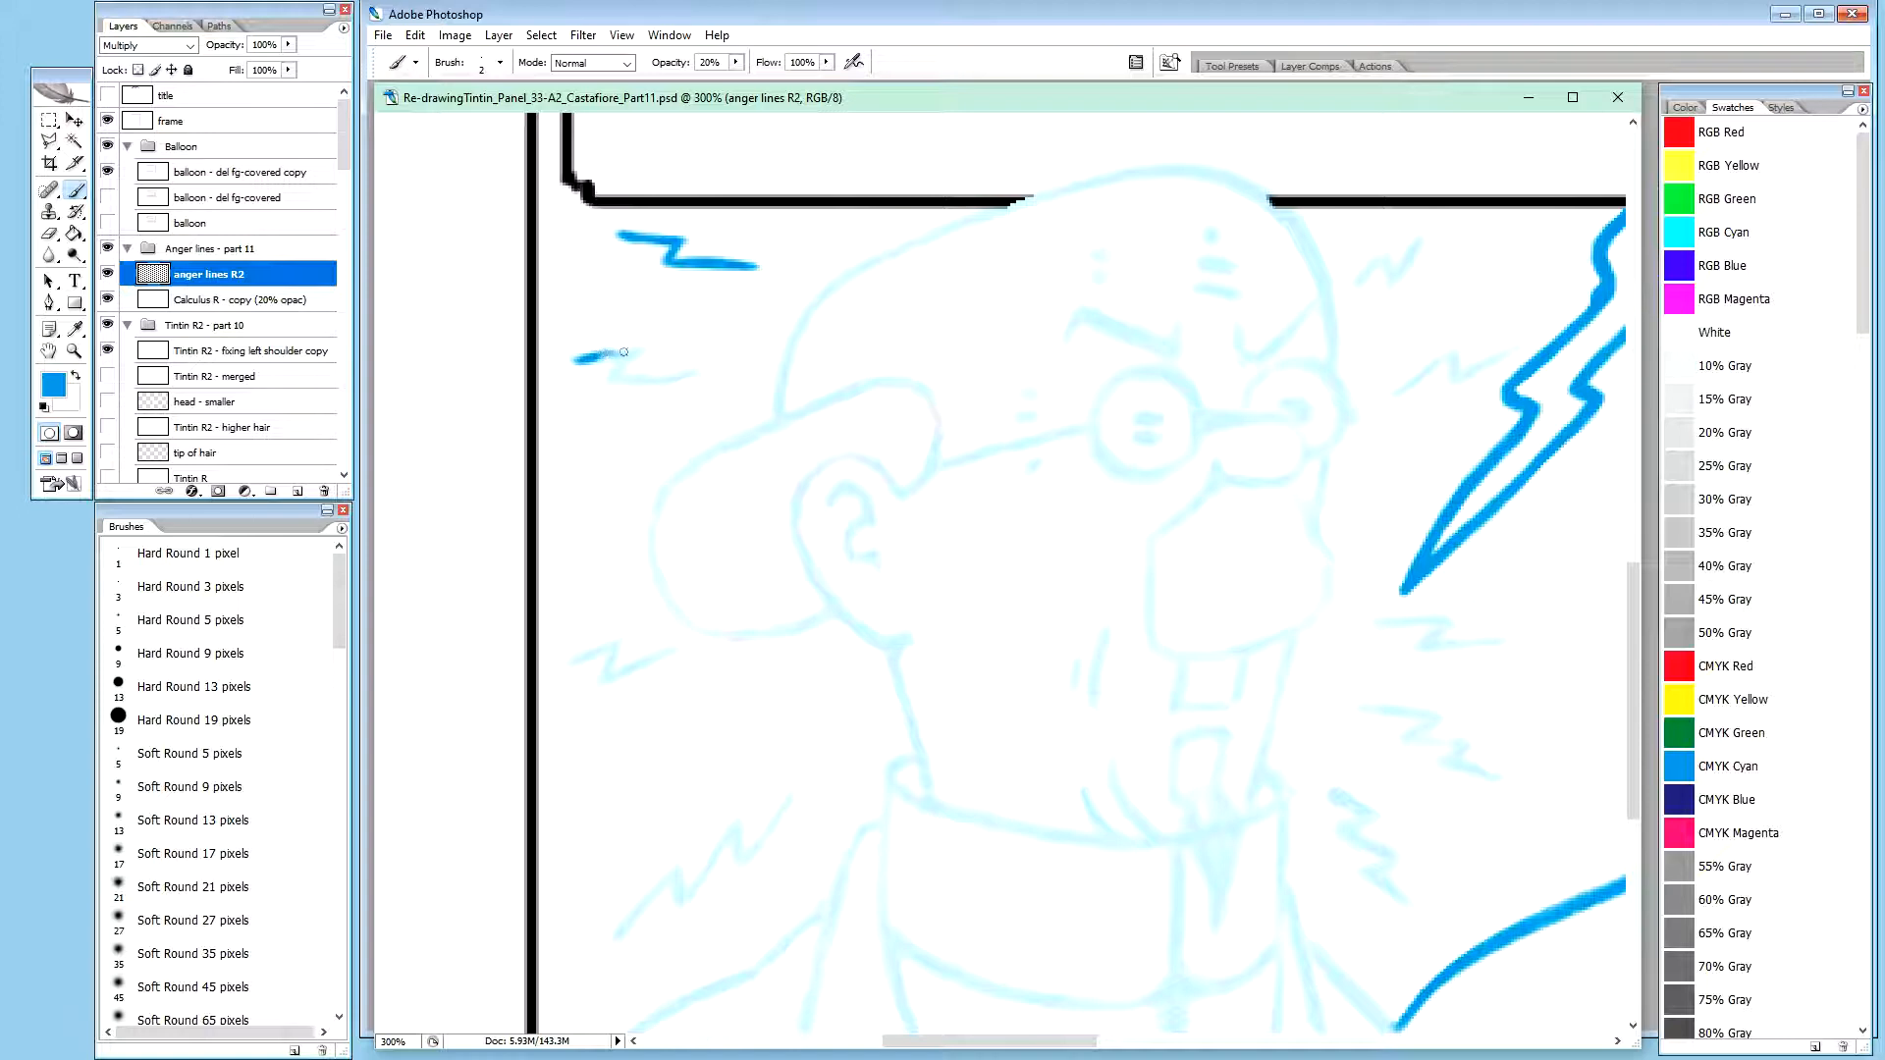
{"action": "left_click_drag", "start_coordinate": [602, 352], "coordinate": [648, 347]}
{"action": "left_click_drag", "start_coordinate": [642, 353], "coordinate": [620, 365]}
{"action": "mouse_move", "coordinate": [638, 357]}
{"action": "left_mouse_down"}
{"action": "mouse_move", "coordinate": [608, 383]}
{"action": "mouse_move", "coordinate": [630, 377]}
{"action": "left_mouse_up"}
{"action": "left_click_drag", "start_coordinate": [632, 376], "coordinate": [633, 378]}
{"action": "left_click_drag", "start_coordinate": [643, 377], "coordinate": [661, 378]}
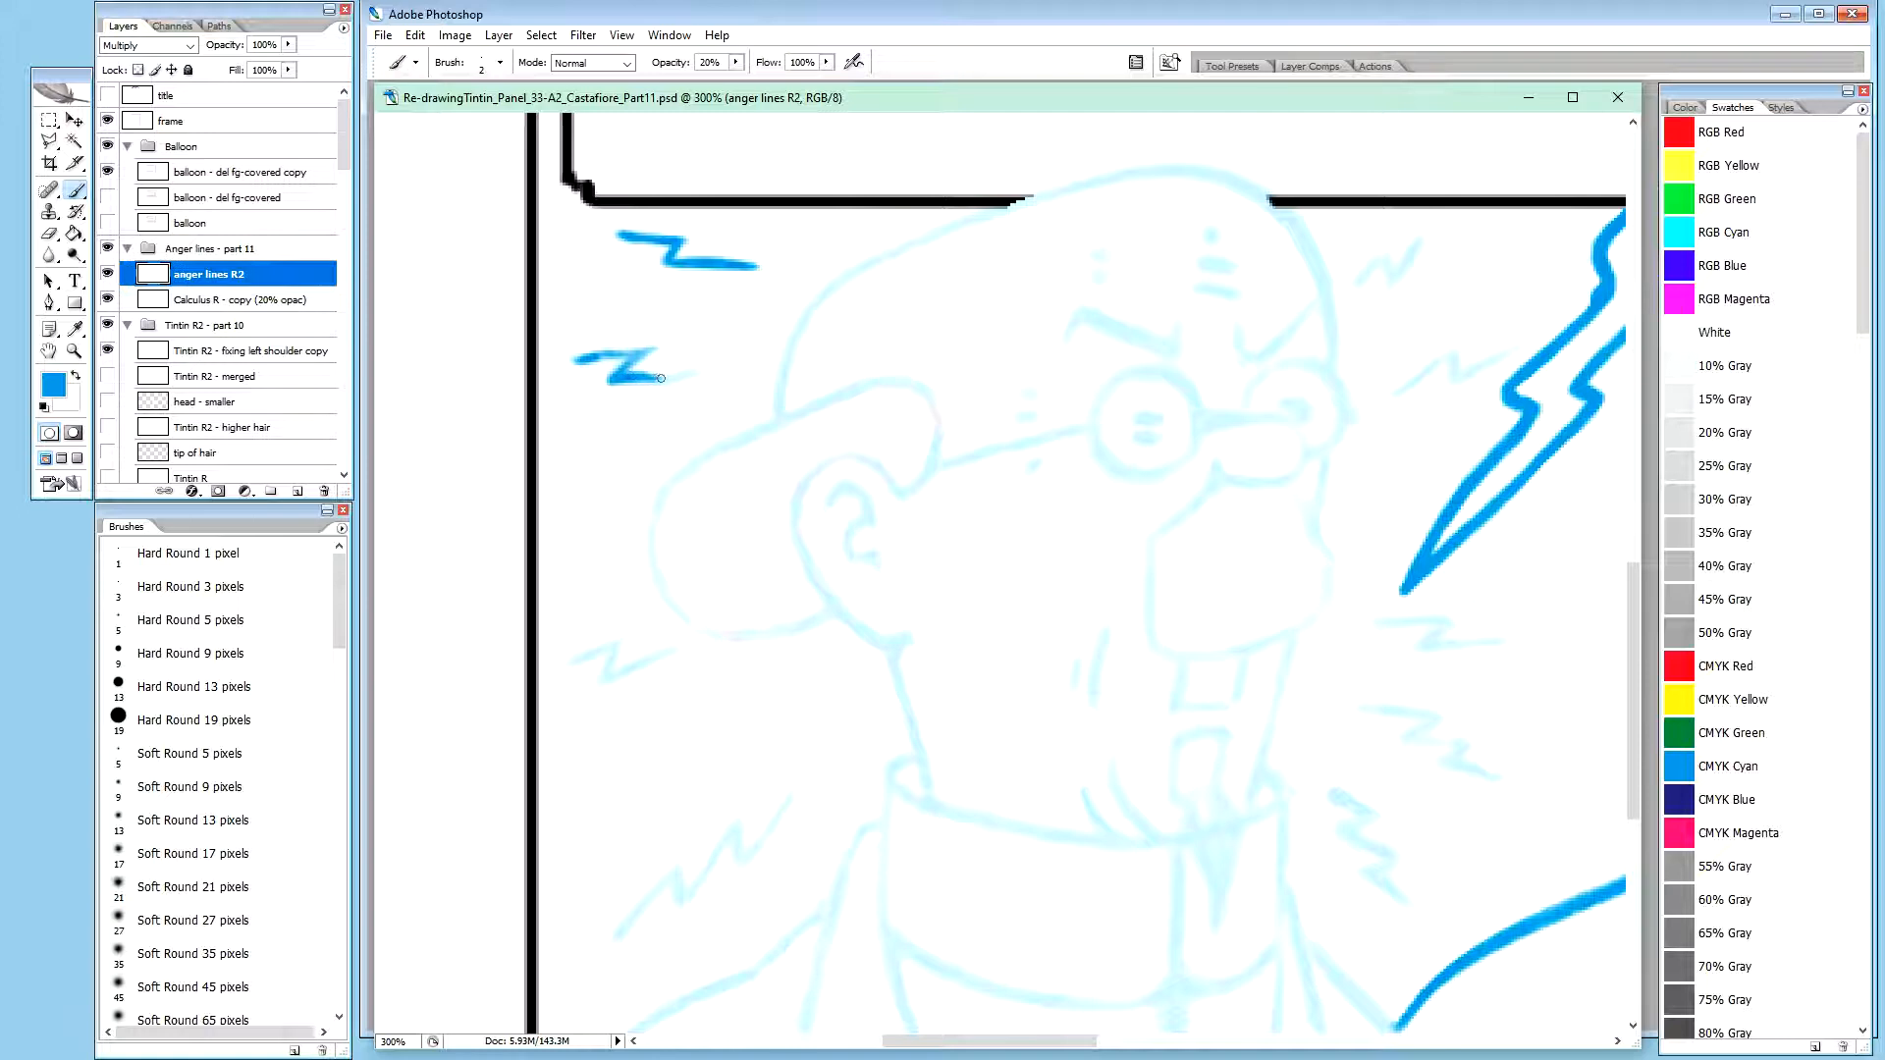
{"action": "left_click_drag", "start_coordinate": [648, 377], "coordinate": [660, 377]}
{"action": "left_click_drag", "start_coordinate": [664, 378], "coordinate": [689, 373]}
Thicken the second anger line's upper segment and extend both of its ends in blue
{"action": "left_click_drag", "start_coordinate": [586, 357], "coordinate": [593, 358]}
{"action": "left_click", "coordinate": [576, 360]}
{"action": "left_click", "coordinate": [579, 357]}
{"action": "mouse_move", "coordinate": [593, 355]}
{"action": "left_mouse_down"}
{"action": "mouse_move", "coordinate": [633, 353]}
{"action": "mouse_move", "coordinate": [603, 356]}
{"action": "left_mouse_up"}
{"action": "left_click_drag", "start_coordinate": [685, 374], "coordinate": [715, 368]}
{"action": "left_click_drag", "start_coordinate": [687, 374], "coordinate": [705, 369]}
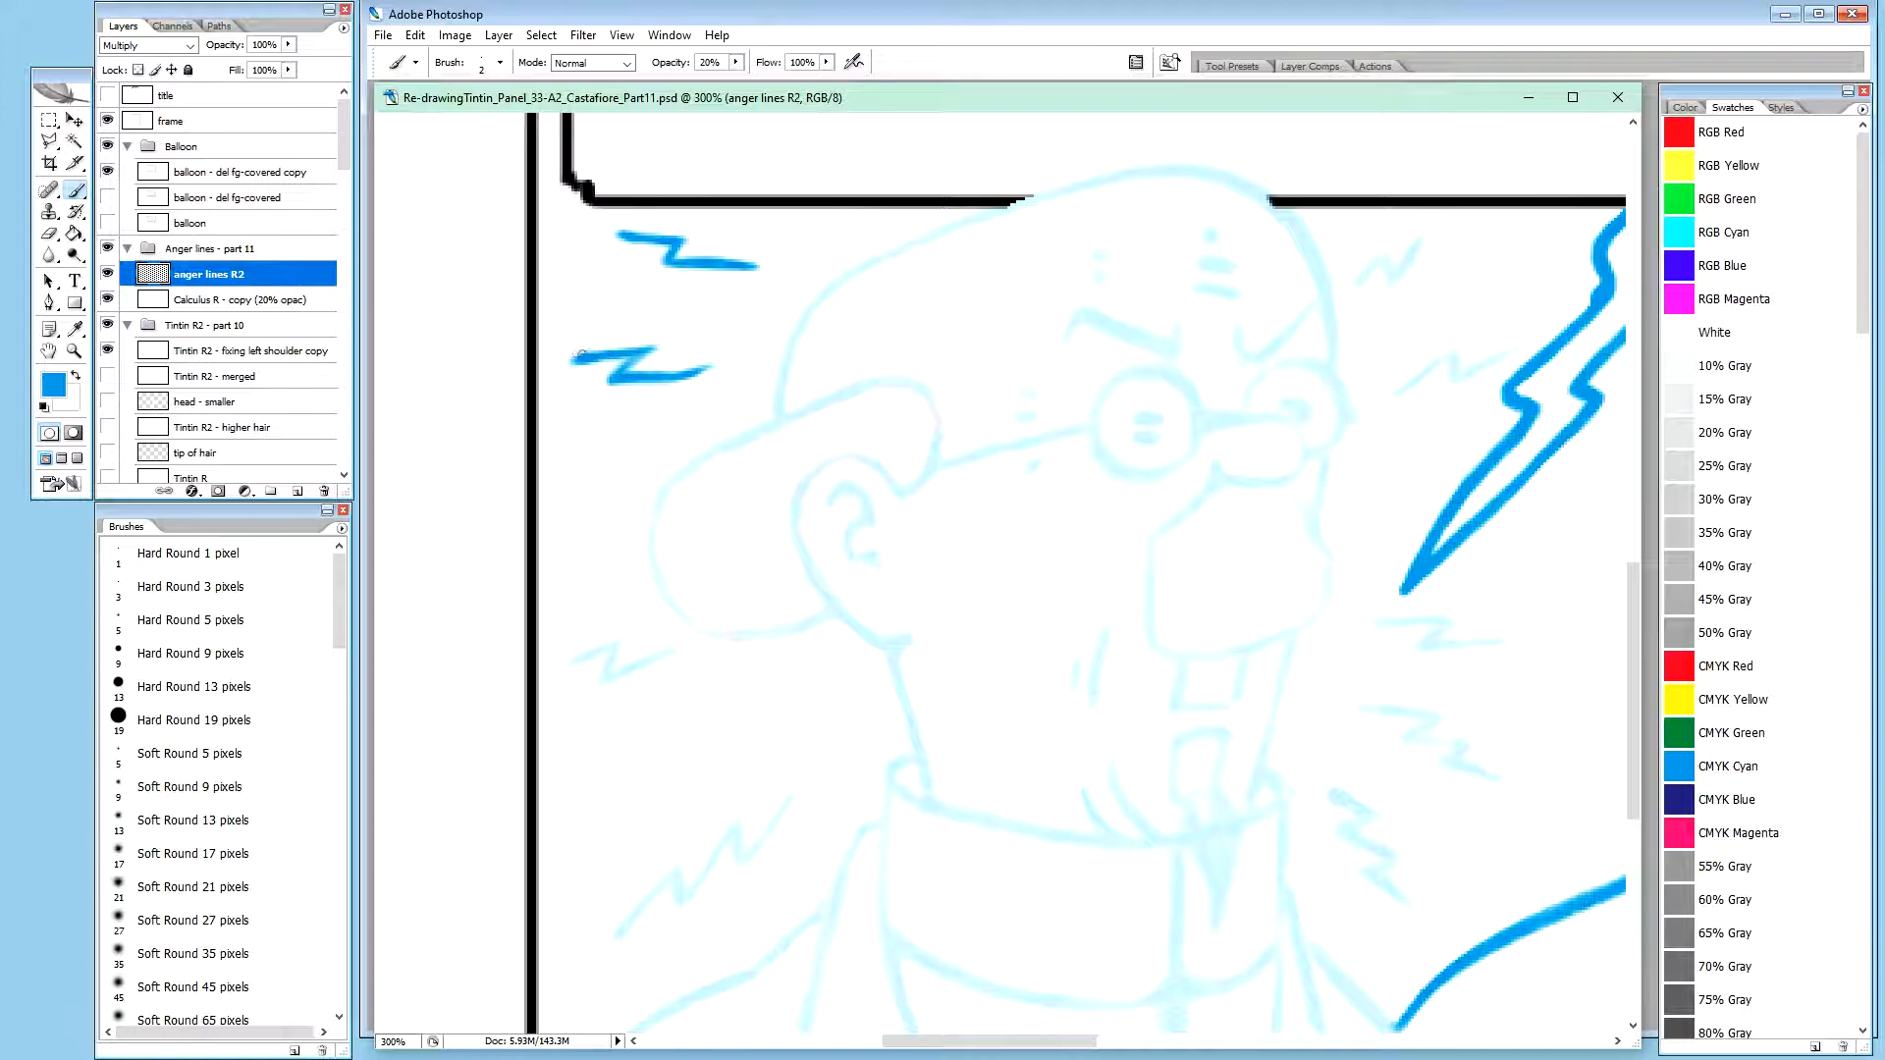
{"action": "left_click_drag", "start_coordinate": [581, 353], "coordinate": [644, 349]}
{"action": "left_click_drag", "start_coordinate": [637, 351], "coordinate": [635, 350]}
Trim the second anger line's lower edges and outer tip with white at 100% brush opacity
{"action": "key", "text": "x"}
{"action": "key", "text": "0"}
{"action": "left_click_drag", "start_coordinate": [570, 368], "coordinate": [604, 359]}
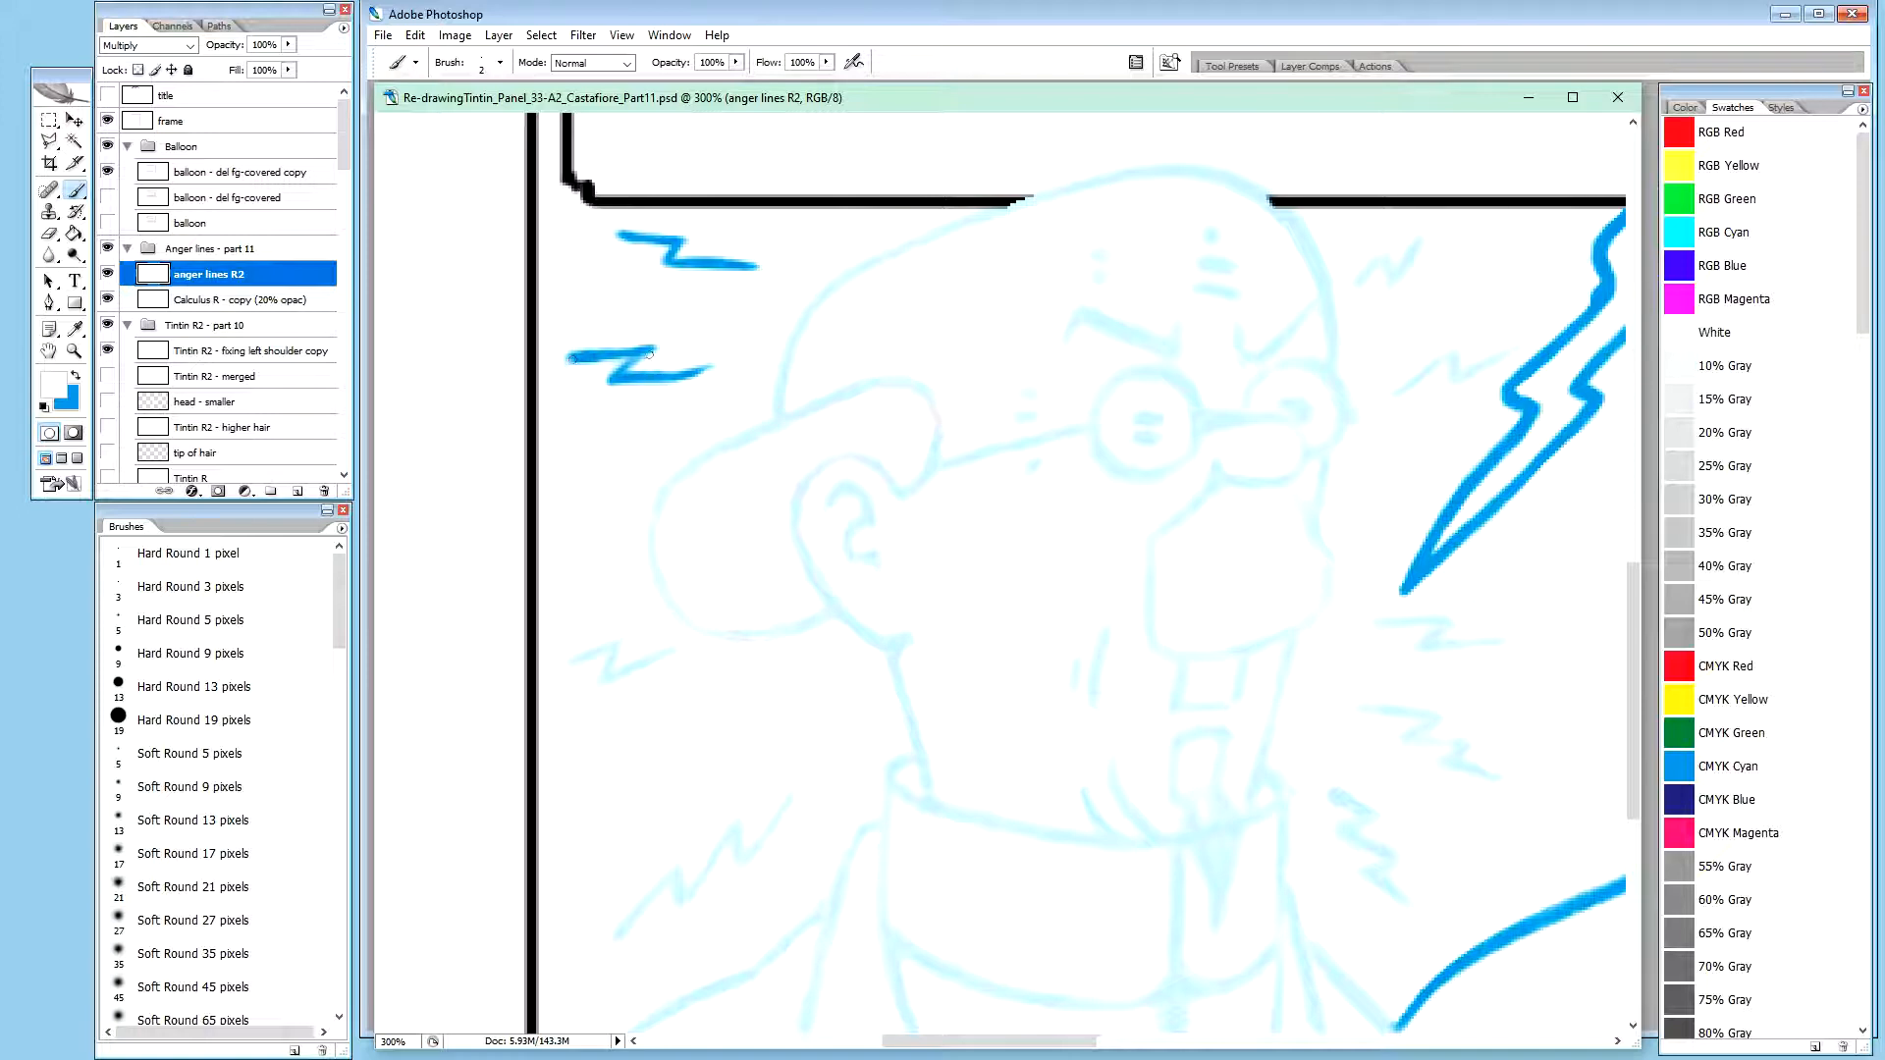
{"action": "mouse_move", "coordinate": [620, 387]}
{"action": "left_mouse_down"}
{"action": "mouse_move", "coordinate": [604, 387]}
{"action": "mouse_move", "coordinate": [674, 383]}
{"action": "left_mouse_up"}
{"action": "left_click_drag", "start_coordinate": [561, 366], "coordinate": [593, 364]}
{"action": "key", "text": "x"}
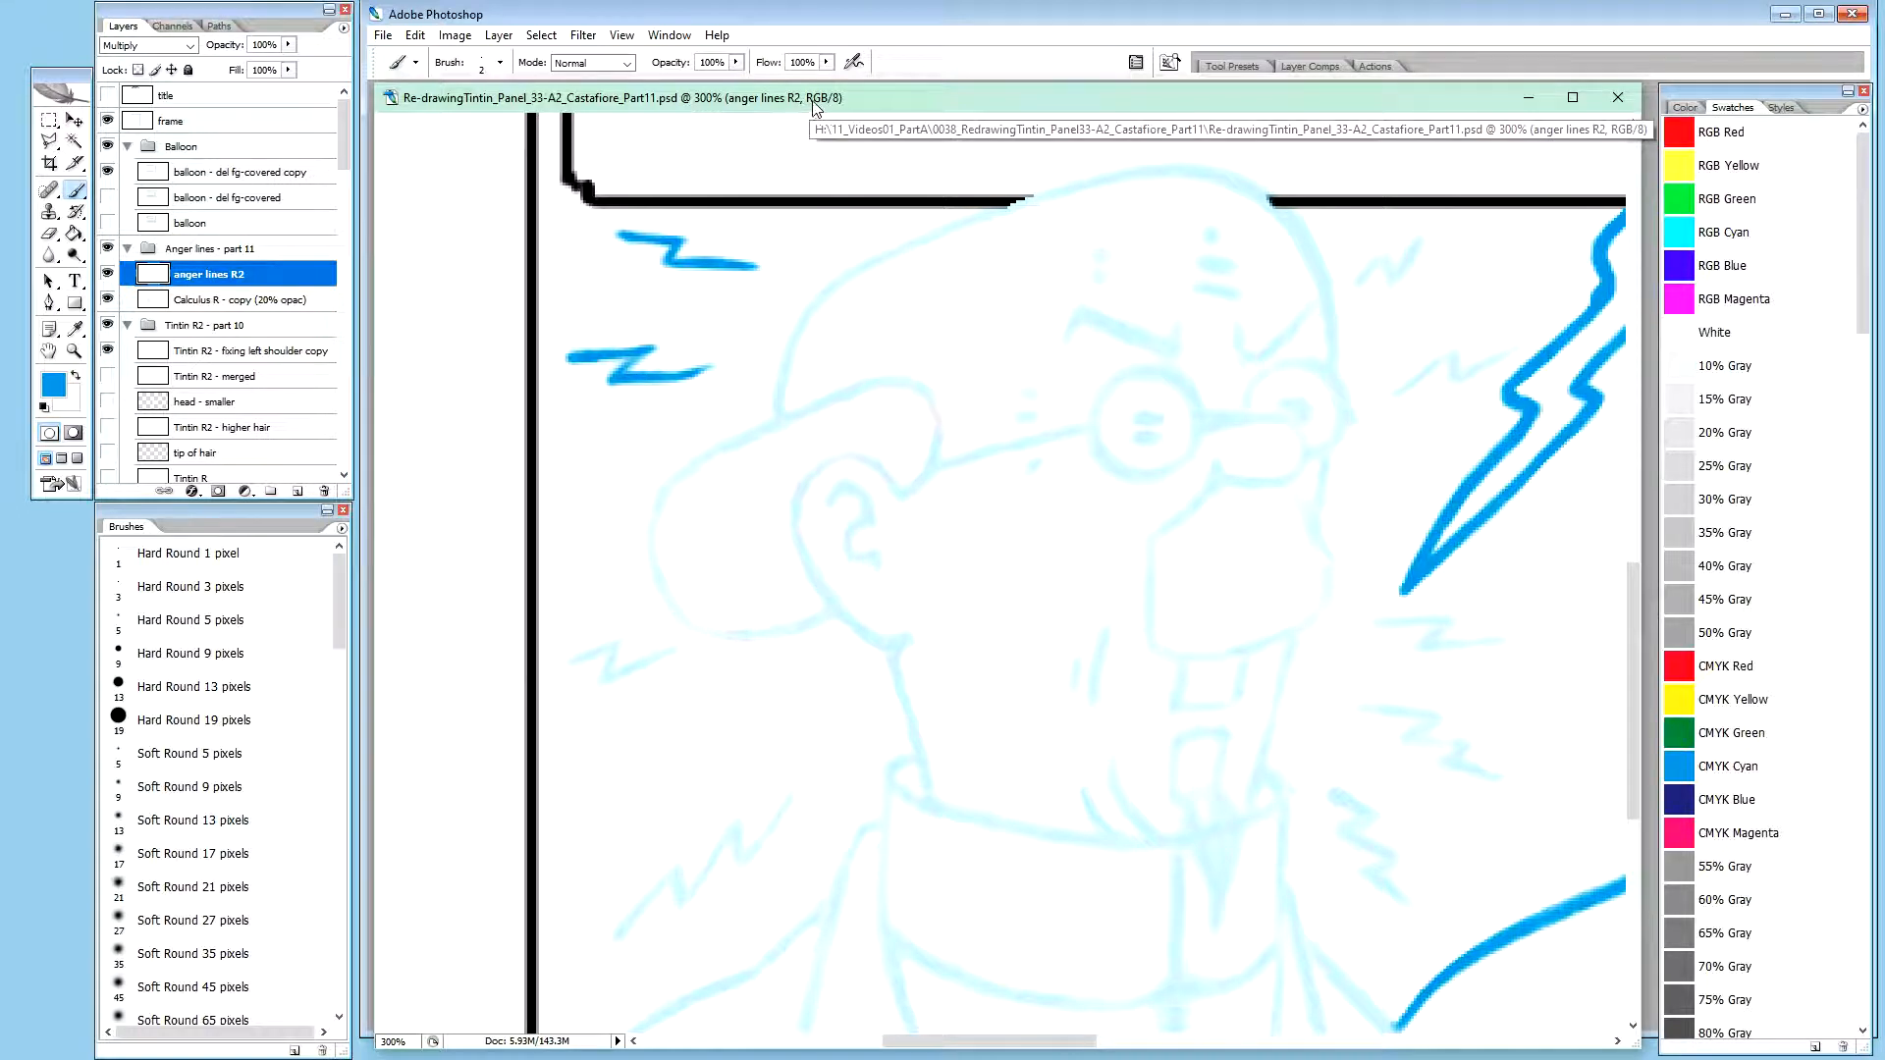
Extend the outer tip of the uppermost anger line in blue and clean its edge with white
{"action": "left_click_drag", "start_coordinate": [808, 106], "coordinate": [803, 105]}
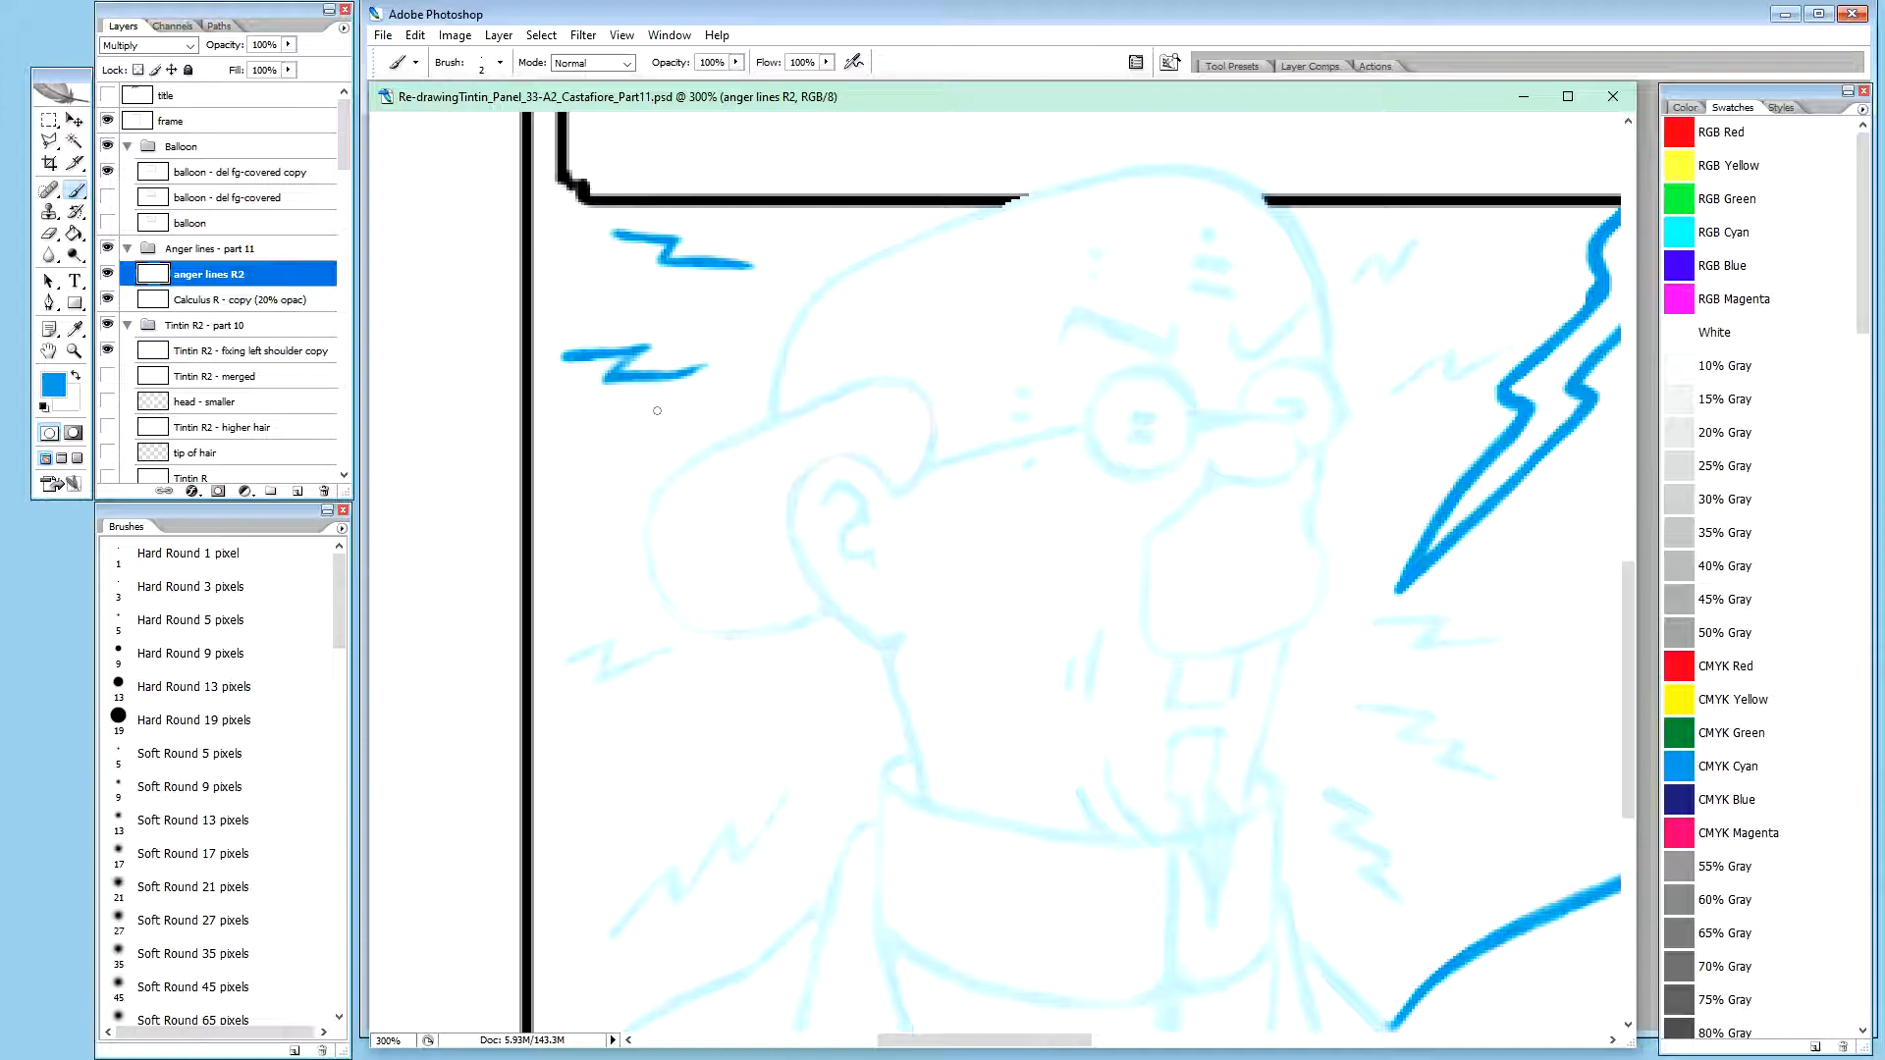
{"action": "left_click", "coordinate": [273, 301]}
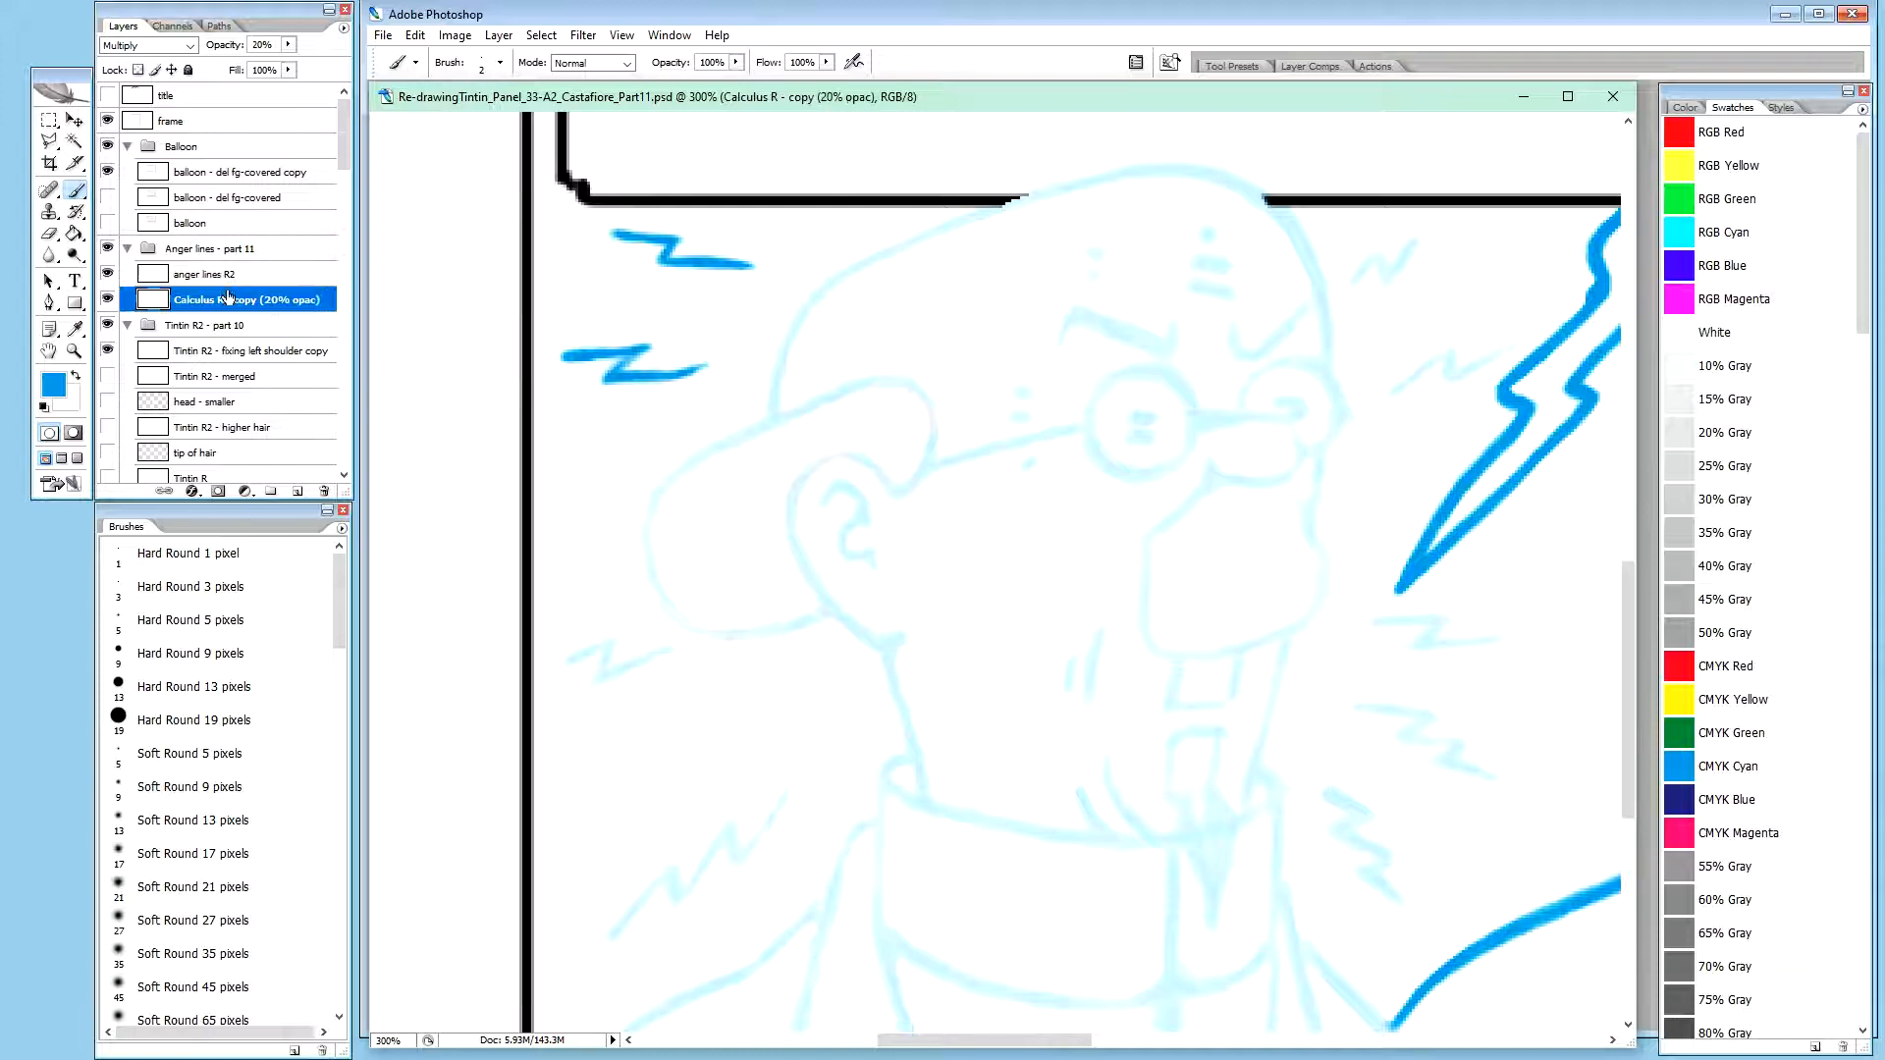
{"action": "left_click", "coordinate": [236, 279]}
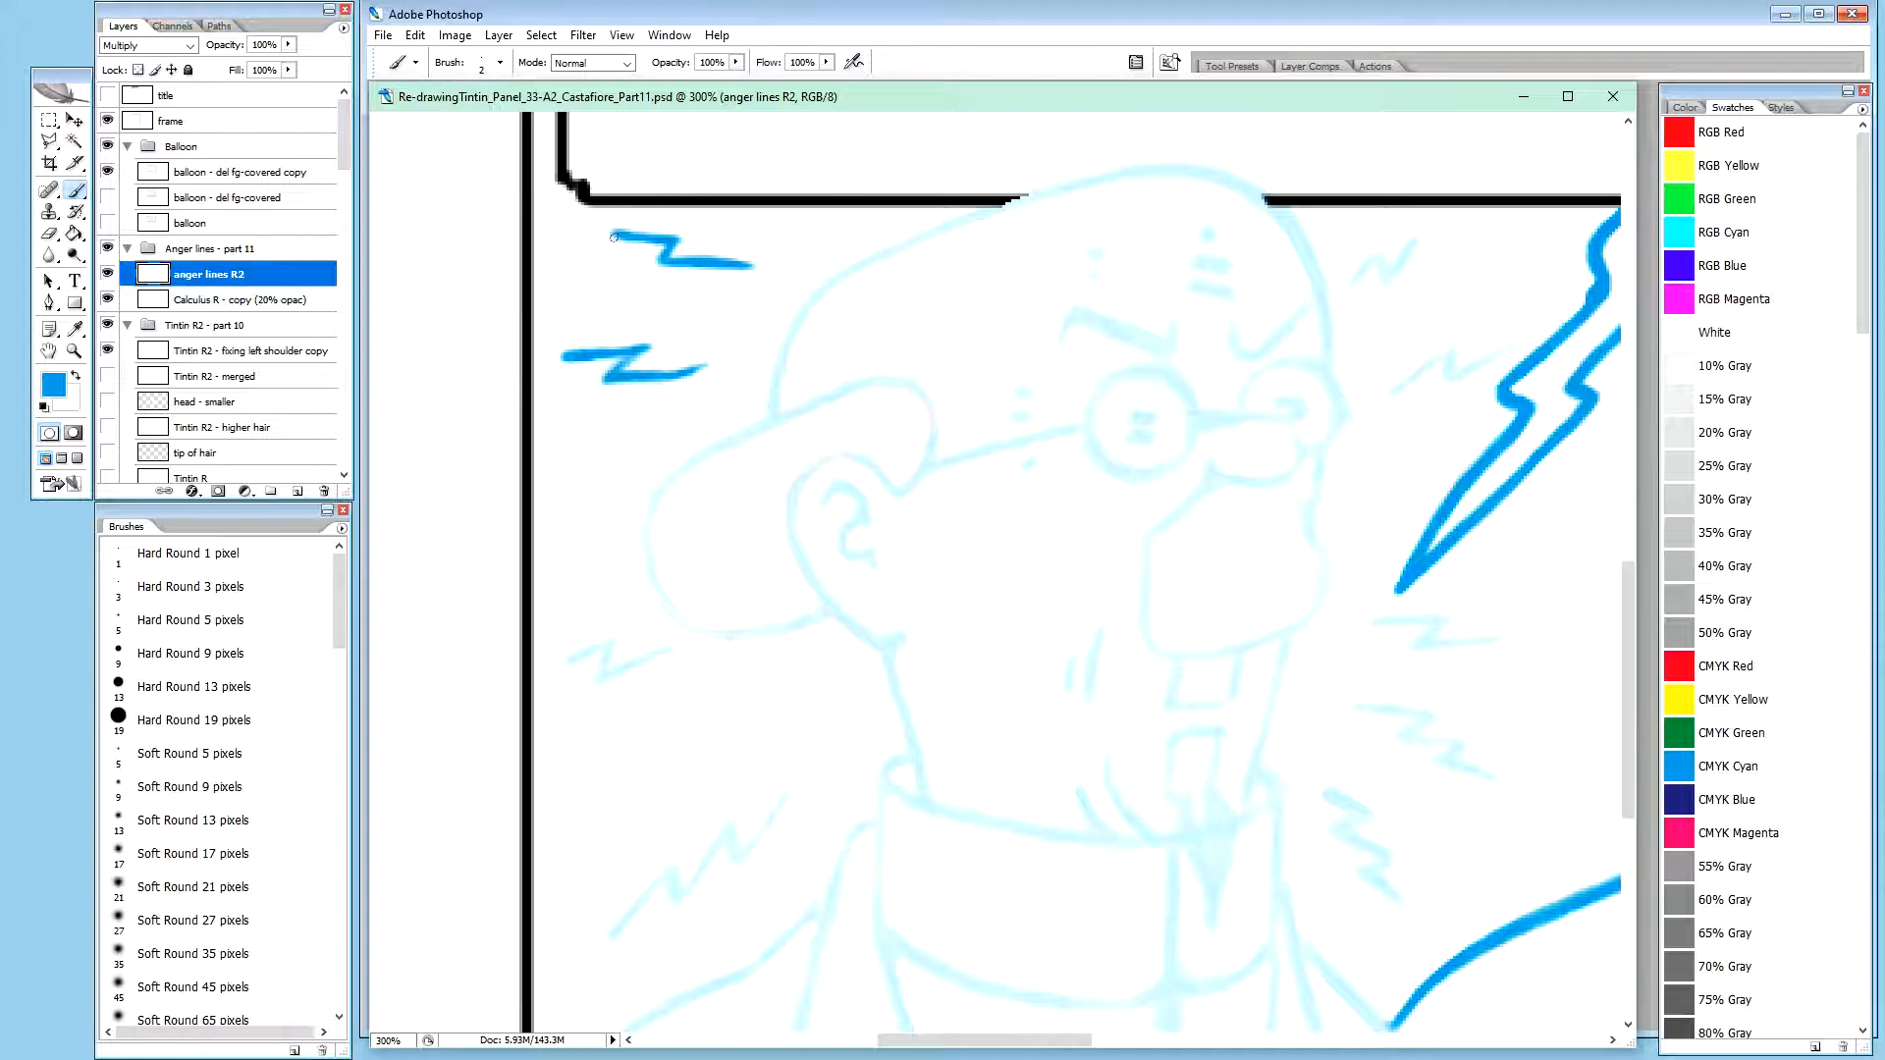
{"action": "left_click_drag", "start_coordinate": [608, 233], "coordinate": [614, 234]}
{"action": "left_click_drag", "start_coordinate": [610, 236], "coordinate": [615, 235]}
{"action": "key", "text": "x"}
{"action": "left_click_drag", "start_coordinate": [605, 244], "coordinate": [610, 241]}
{"action": "key", "text": "space"}
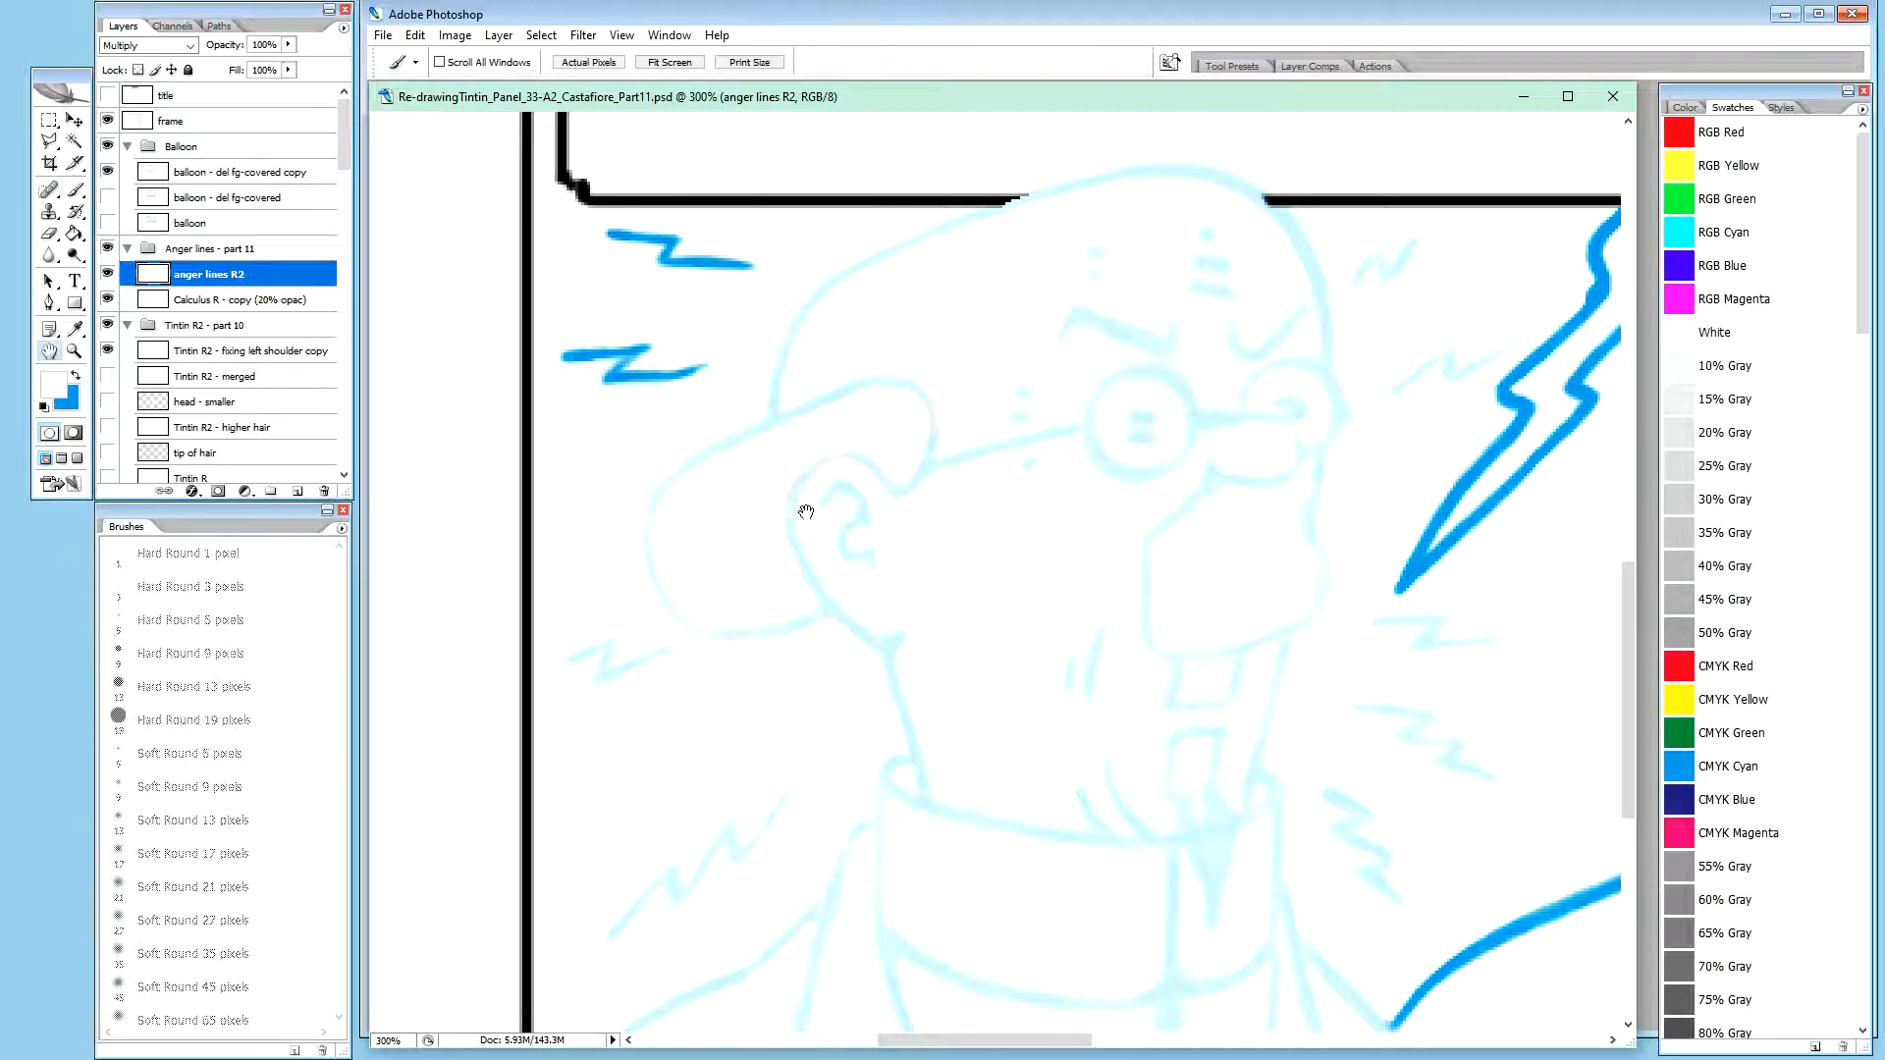
{"action": "left_click_drag", "start_coordinate": [841, 641], "coordinate": [863, 303]}
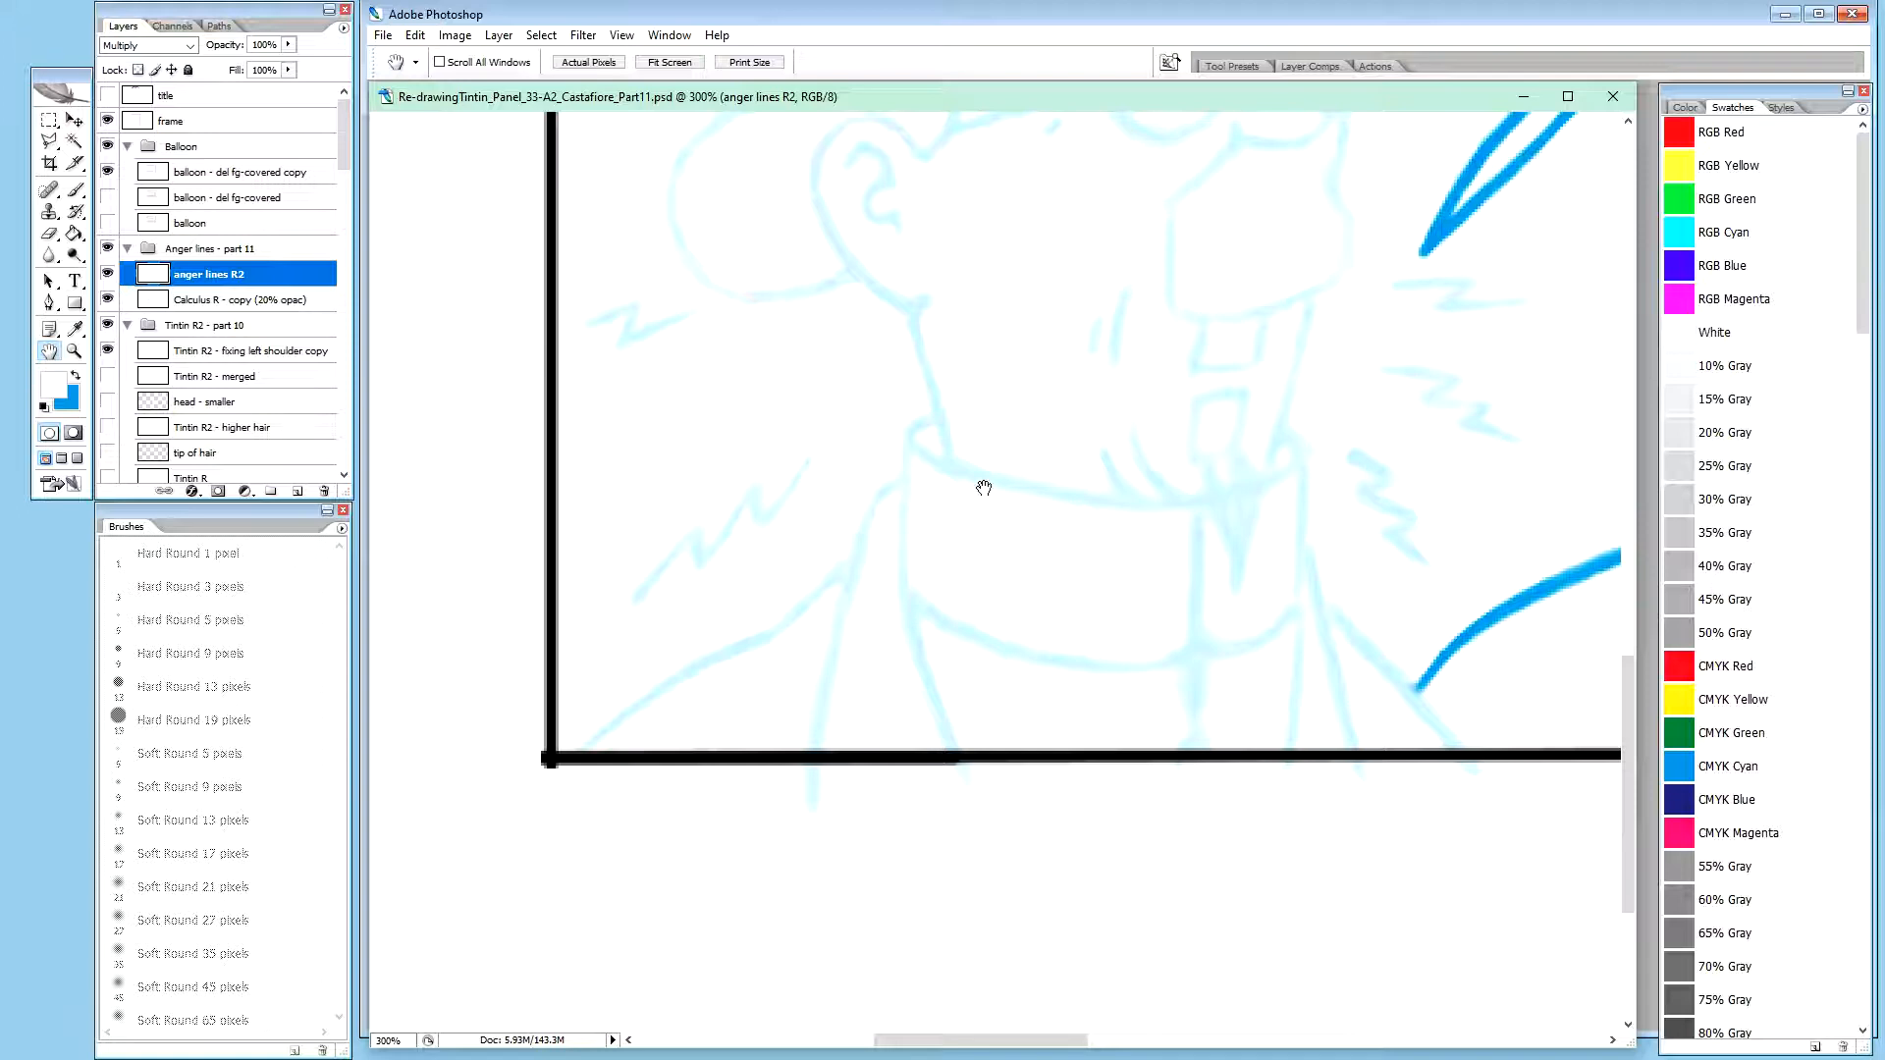
{"action": "left_click_drag", "start_coordinate": [942, 471], "coordinate": [933, 663]}
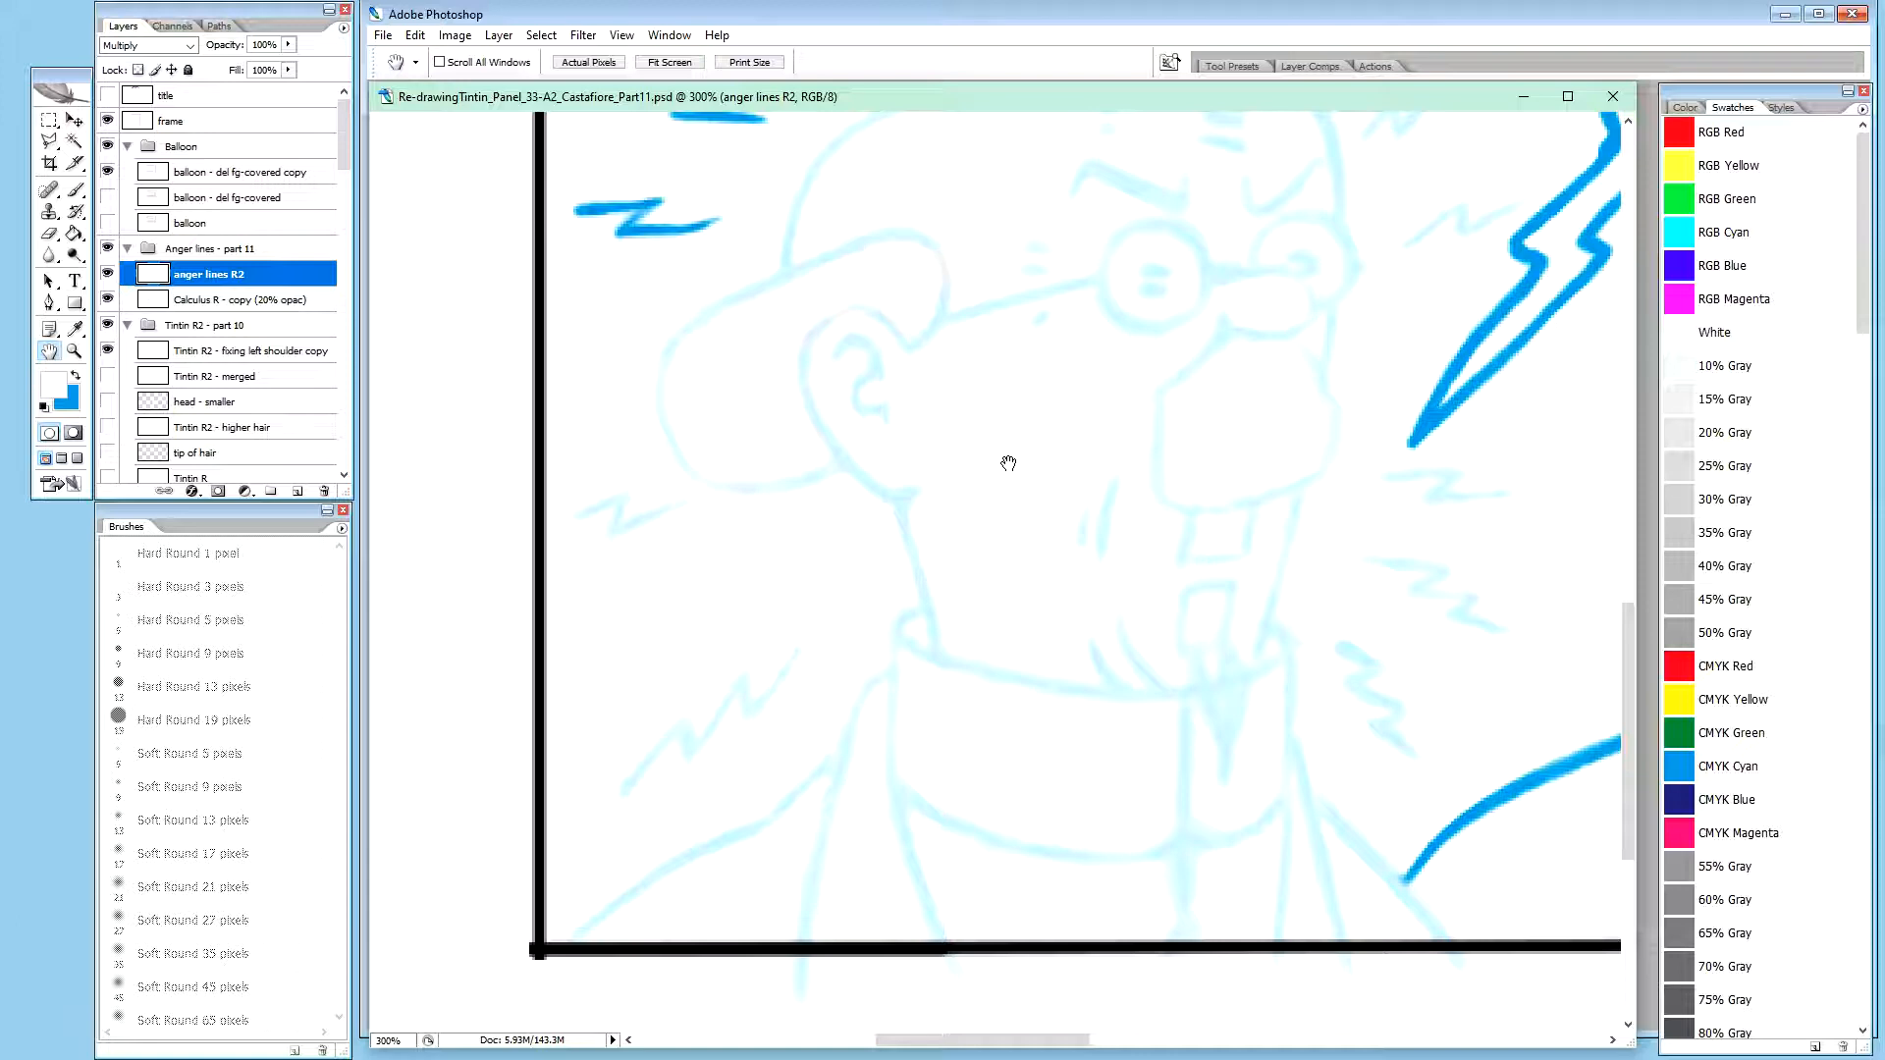
{"action": "left_click_drag", "start_coordinate": [1012, 466], "coordinate": [1002, 468]}
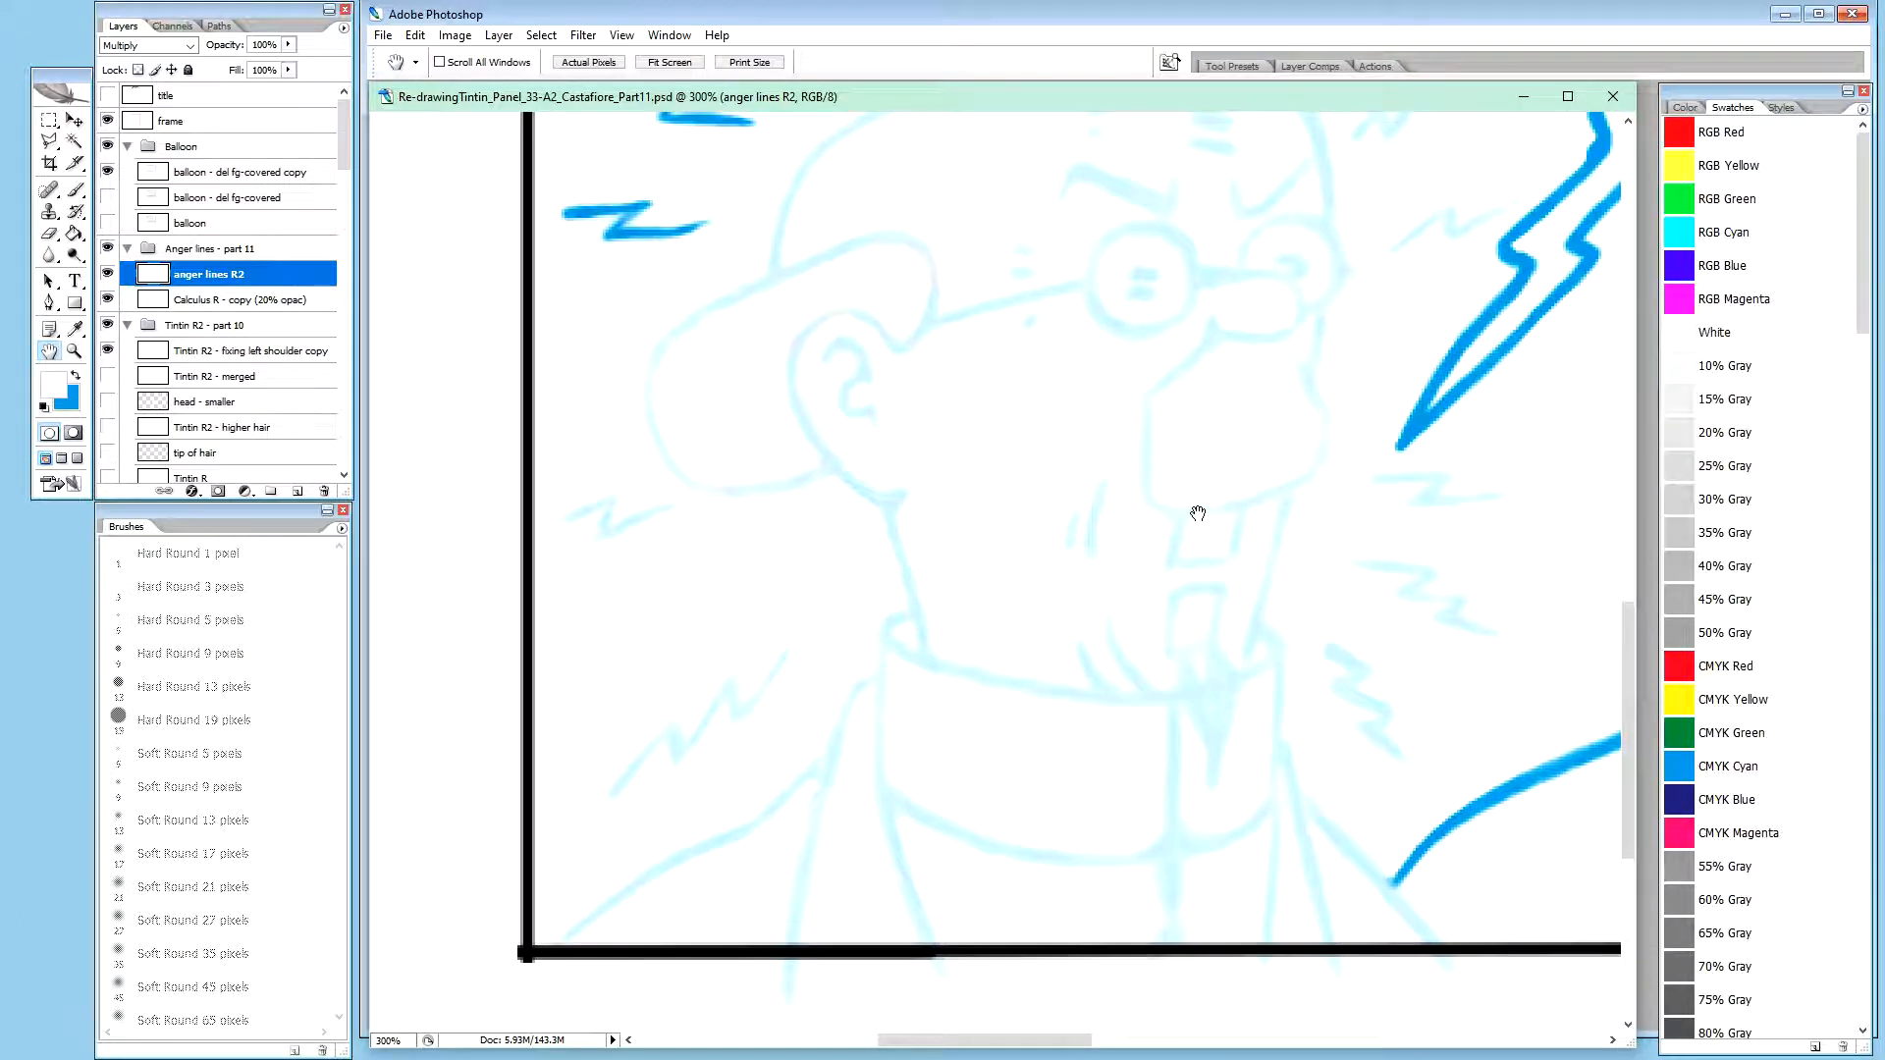
{"action": "mouse_move", "coordinate": [1196, 519]}
{"action": "left_mouse_down"}
{"action": "mouse_move", "coordinate": [1201, 535]}
{"action": "mouse_move", "coordinate": [1098, 564]}
{"action": "mouse_move", "coordinate": [1082, 625]}
{"action": "left_mouse_up"}
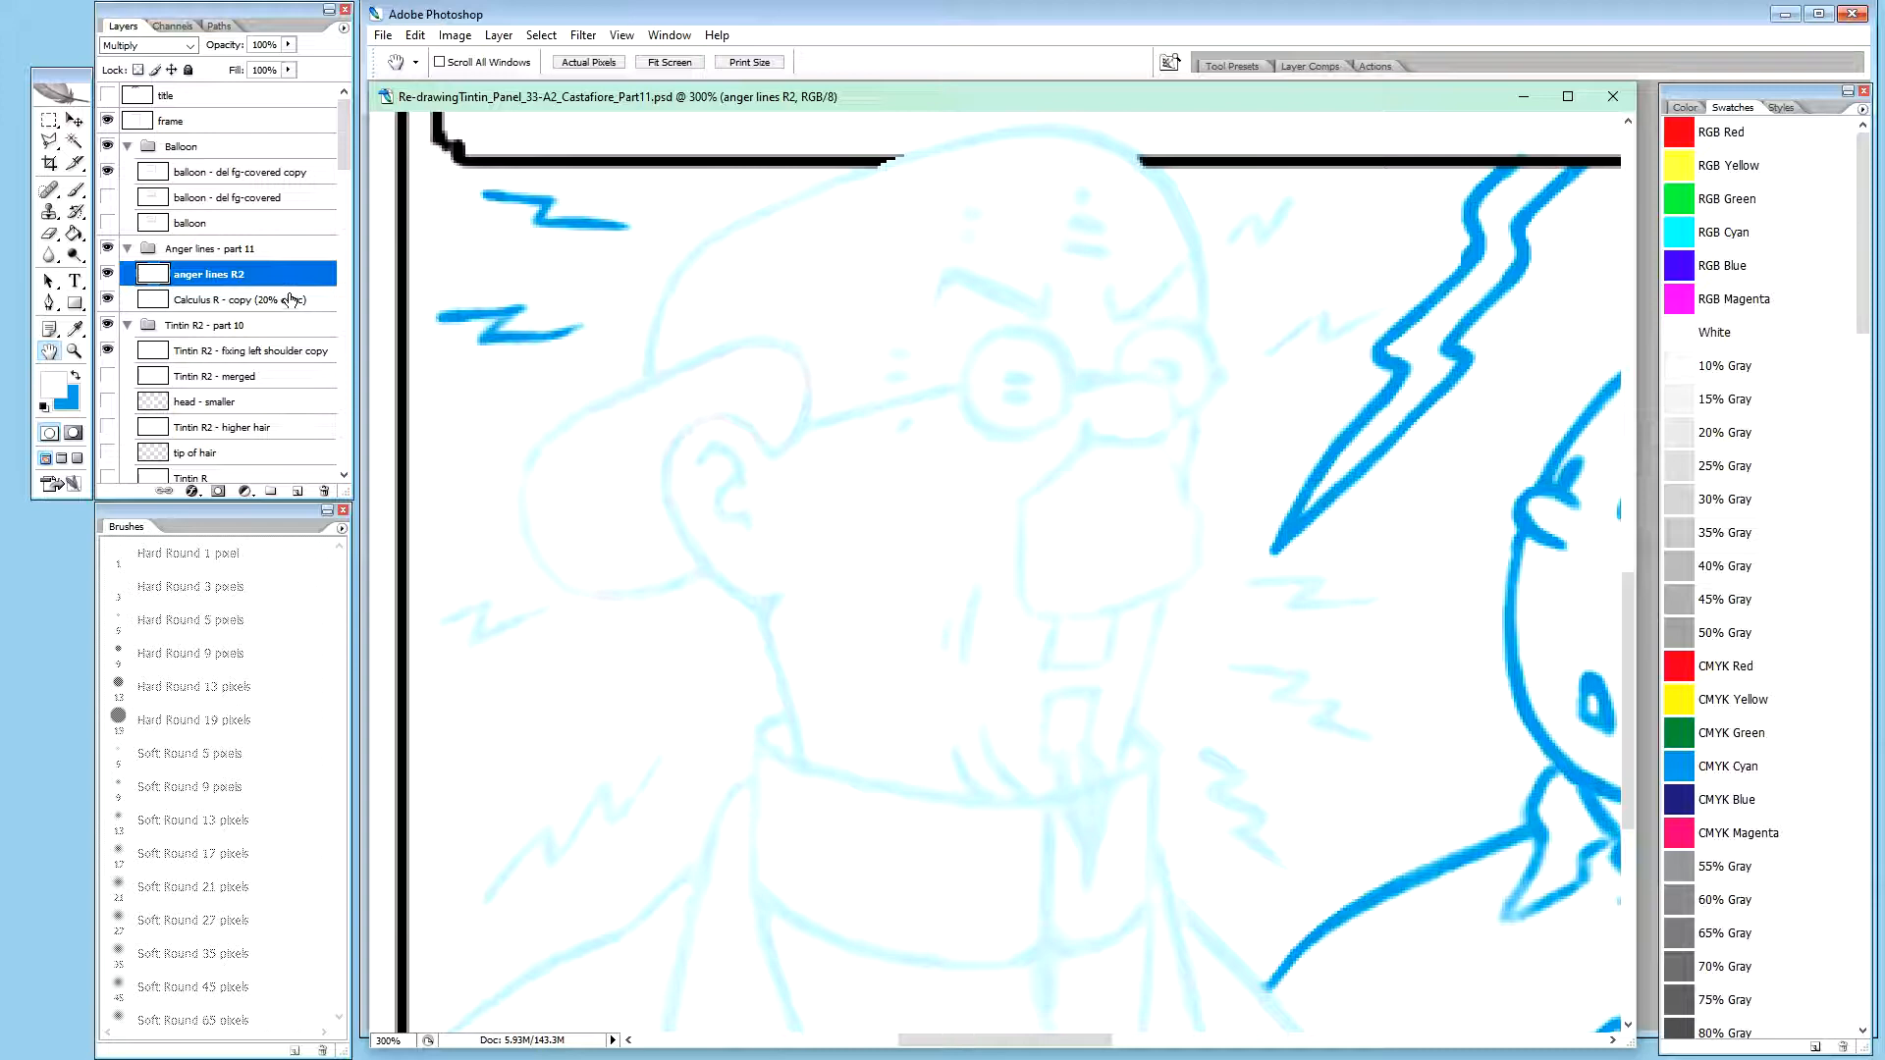
Create a layer group named "Calculus R2 - part 11" directly above the Tintin R2 - part 10 group
{"action": "left_click", "coordinate": [228, 327]}
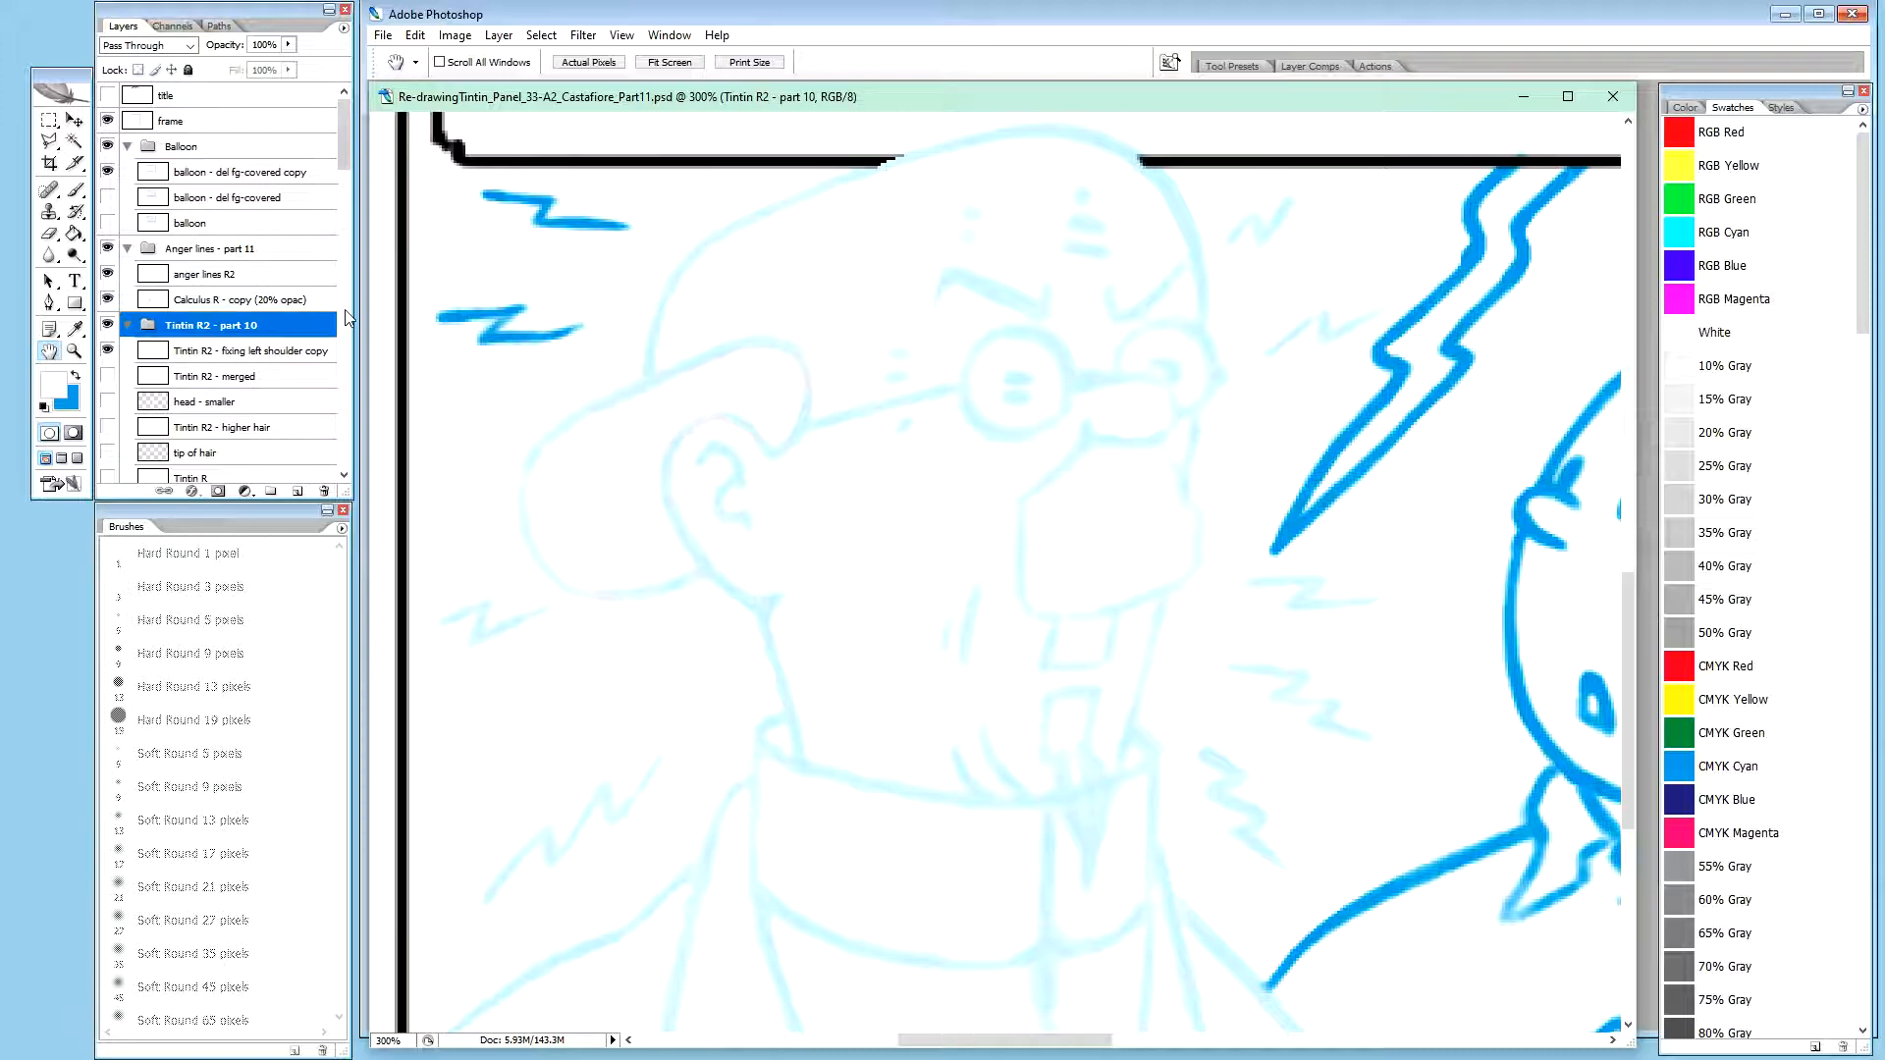
{"action": "key", "text": "ctrl+g"}
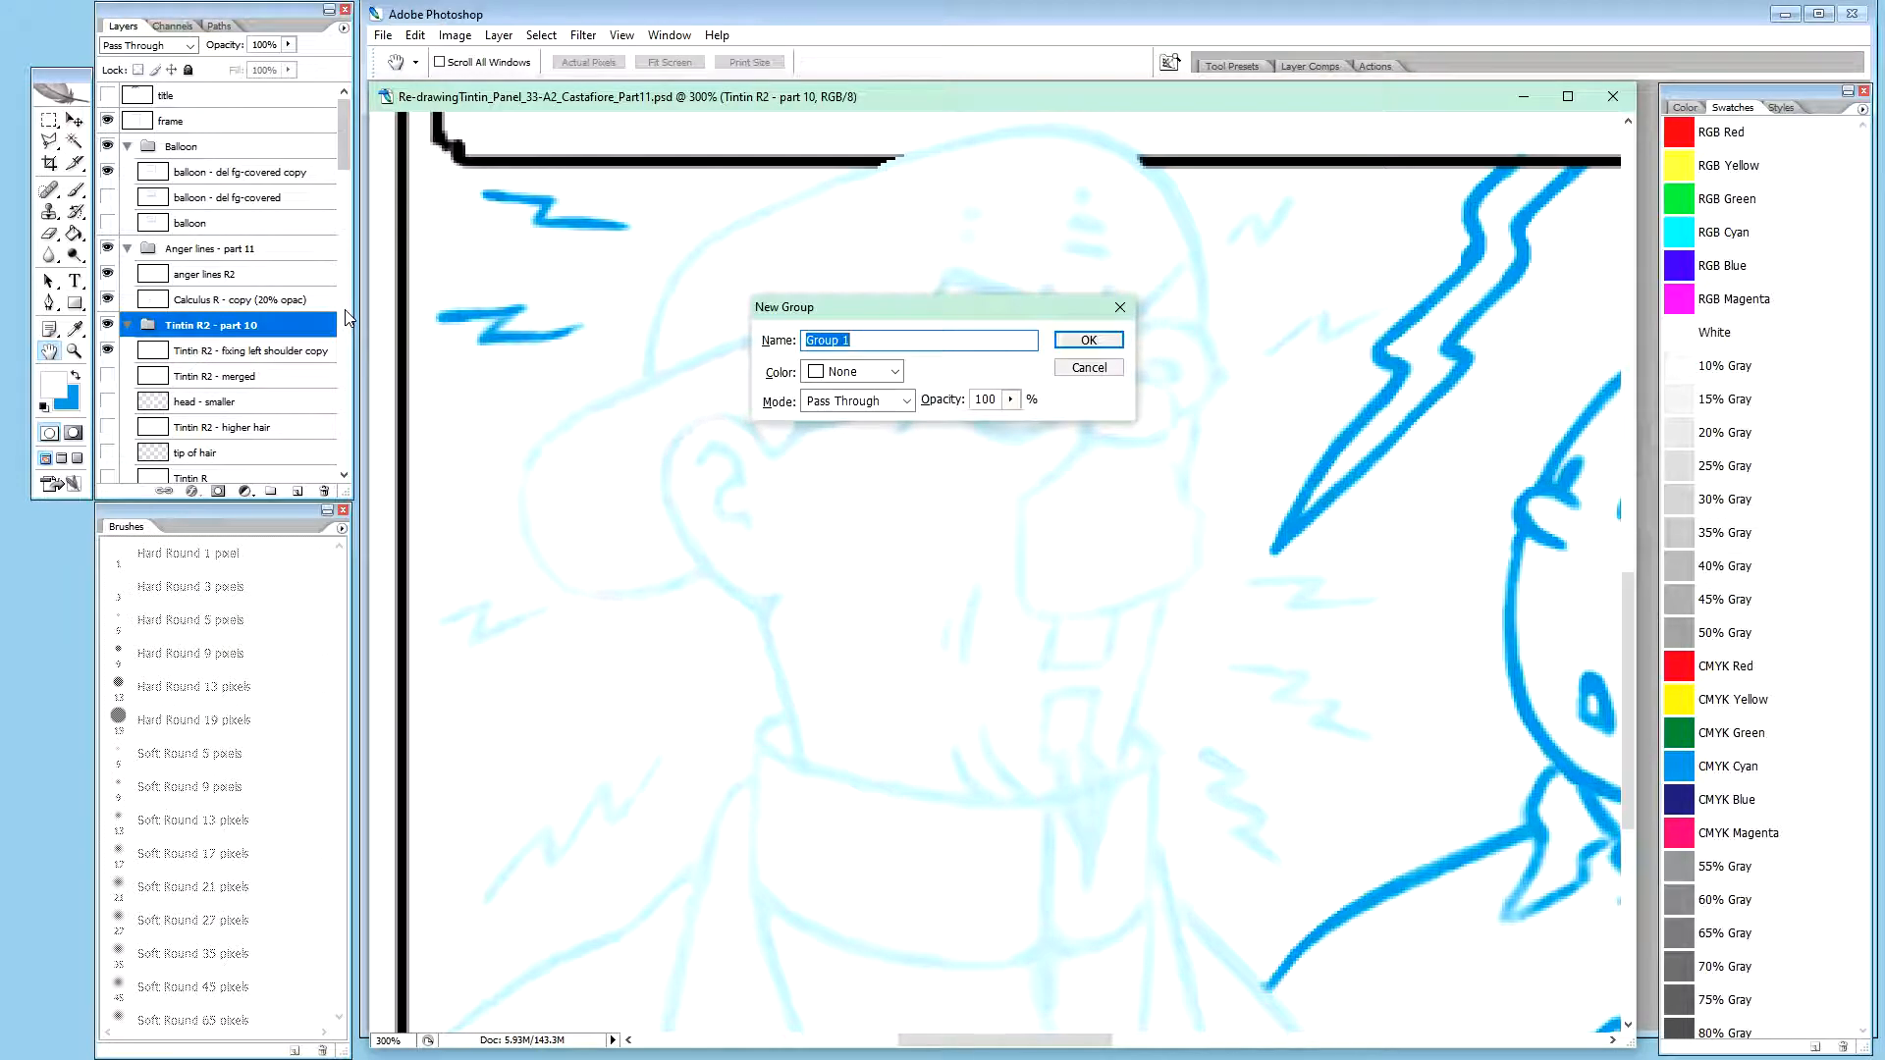
{"action": "type", "text": "CALCULUS"}
{"action": "key", "text": "shift+Left"}
{"action": "key", "text": "shift+Left"}
{"action": "key", "text": "shift+Left"}
{"action": "key", "text": "shift+Left"}
{"action": "type", "text": "alculus"}
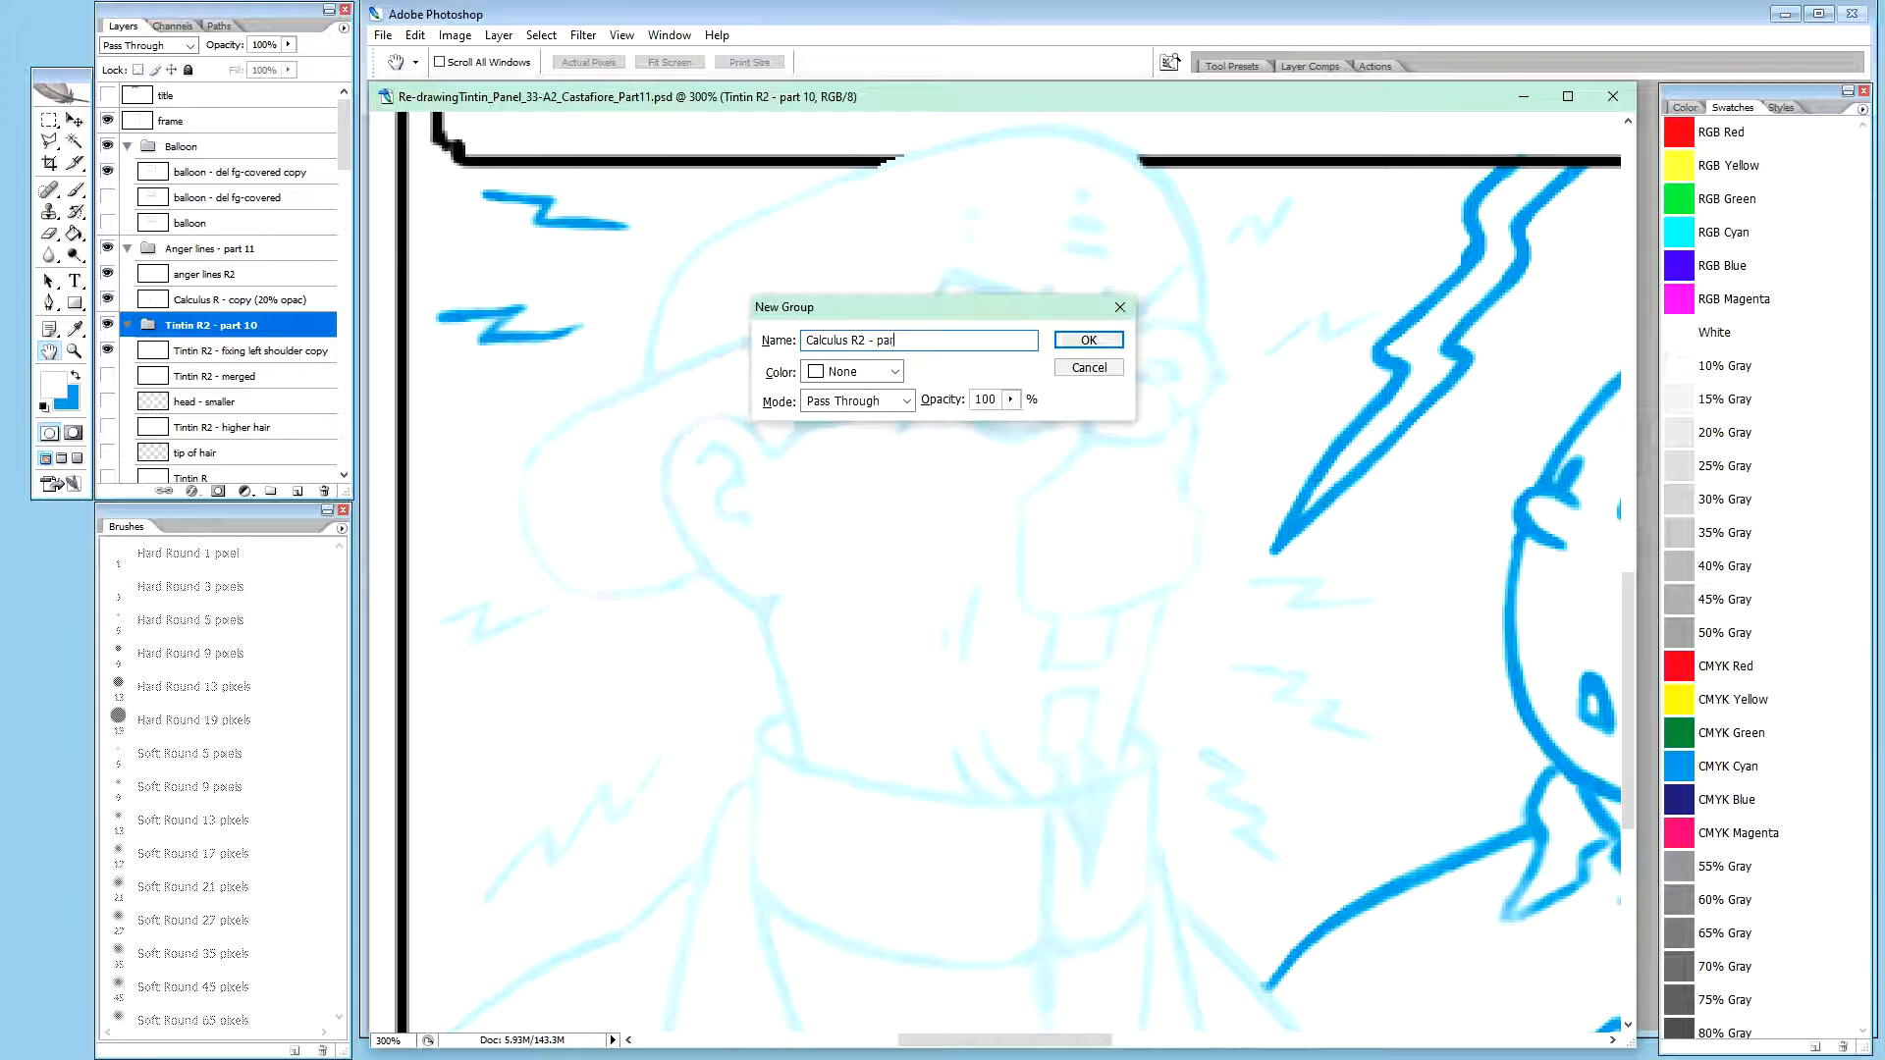
{"action": "key", "text": "Return"}
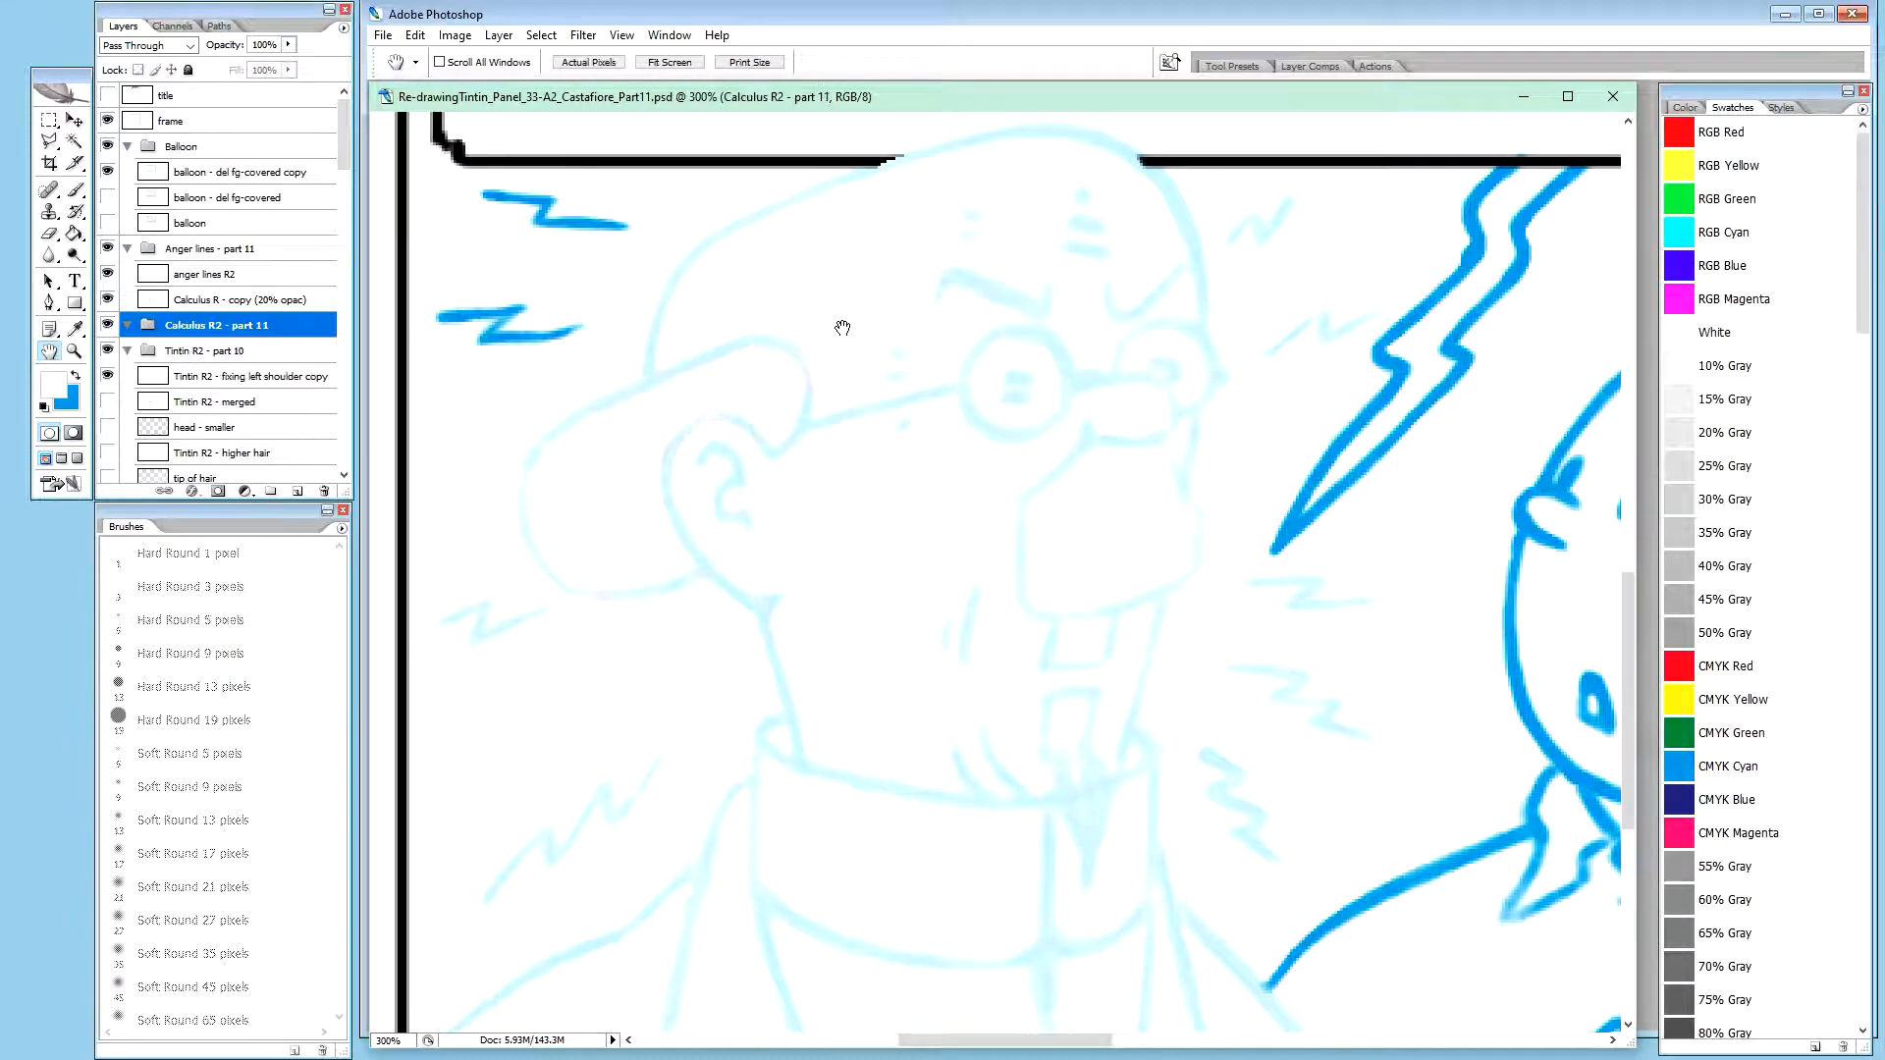
Move the Calculus R - copy (20% opac) layer into the Calculus R2 - part 11 group
{"action": "left_click", "coordinate": [222, 353]}
{"action": "left_click", "coordinate": [241, 326]}
{"action": "left_click", "coordinate": [241, 302]}
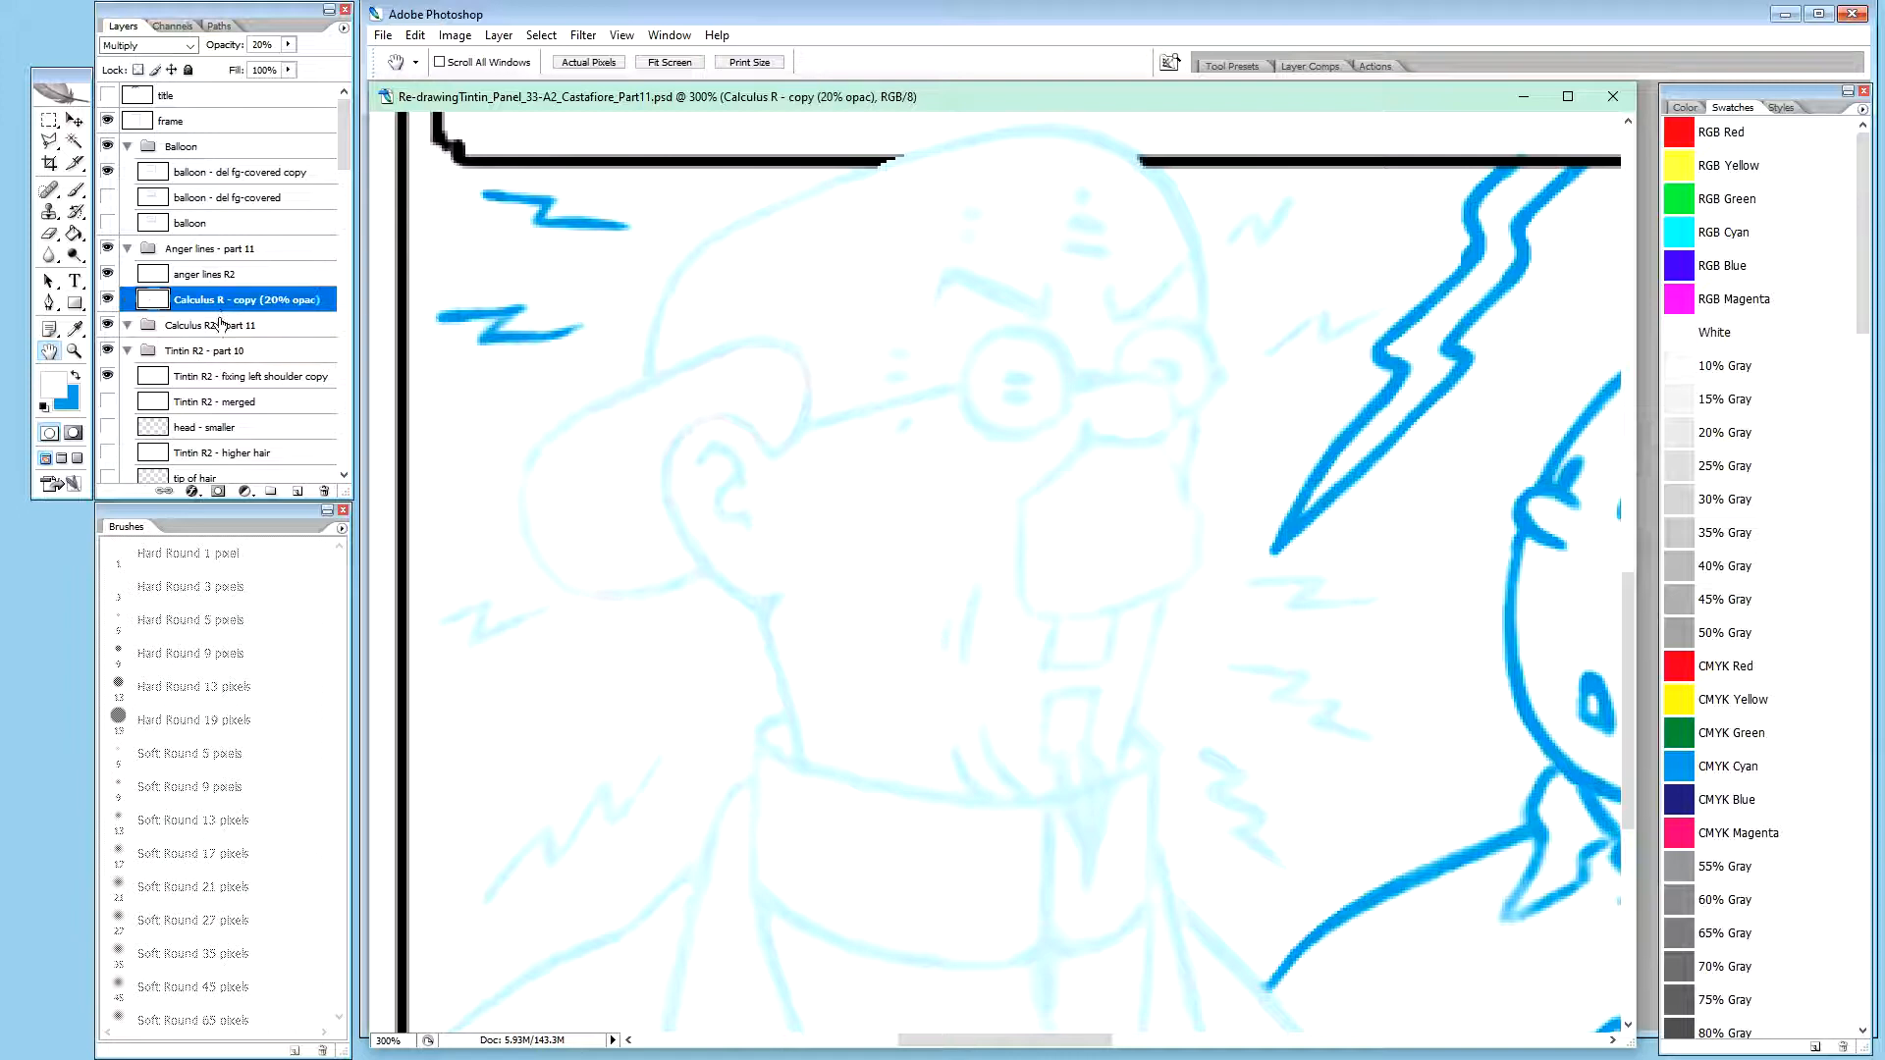
{"action": "left_click_drag", "start_coordinate": [239, 305], "coordinate": [231, 332]}
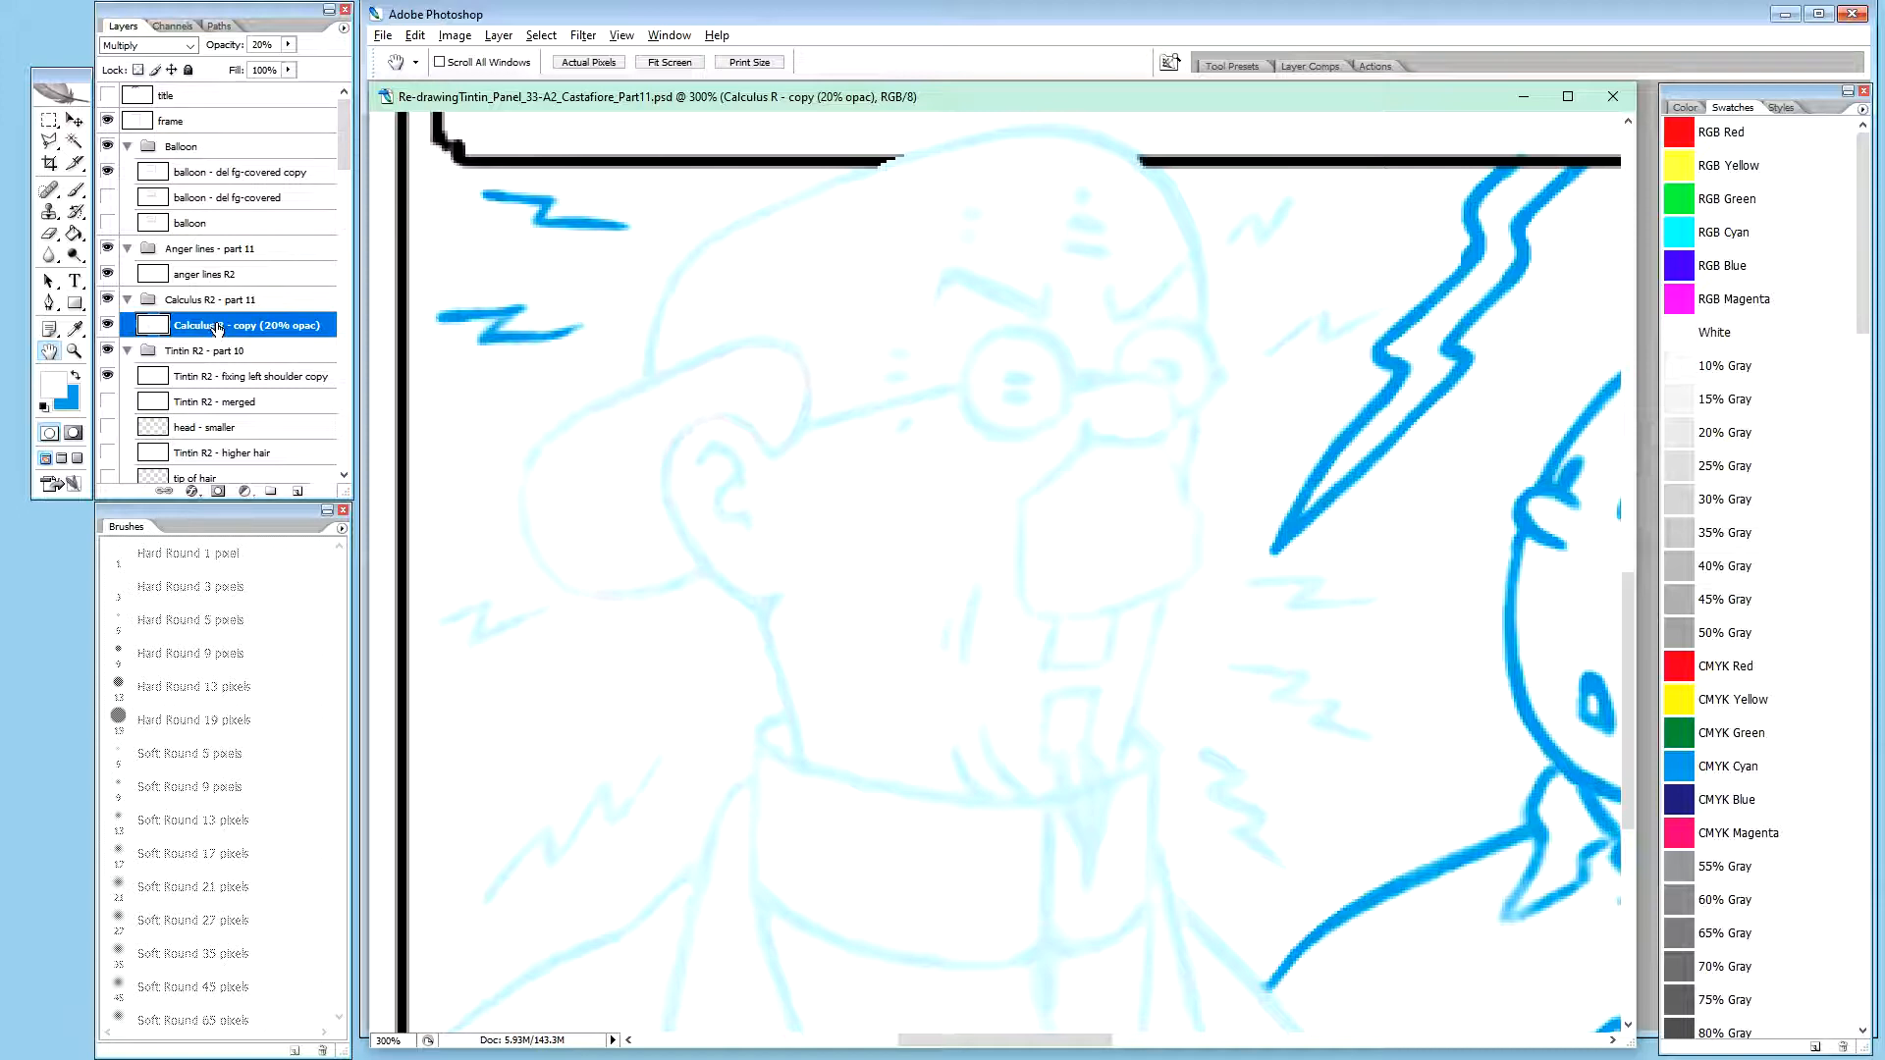
Keep a hidden duplicate of the Calculus R - copy (20% opac) layer and set the original's opacity to 100%
{"action": "key", "text": "ctrl+j"}
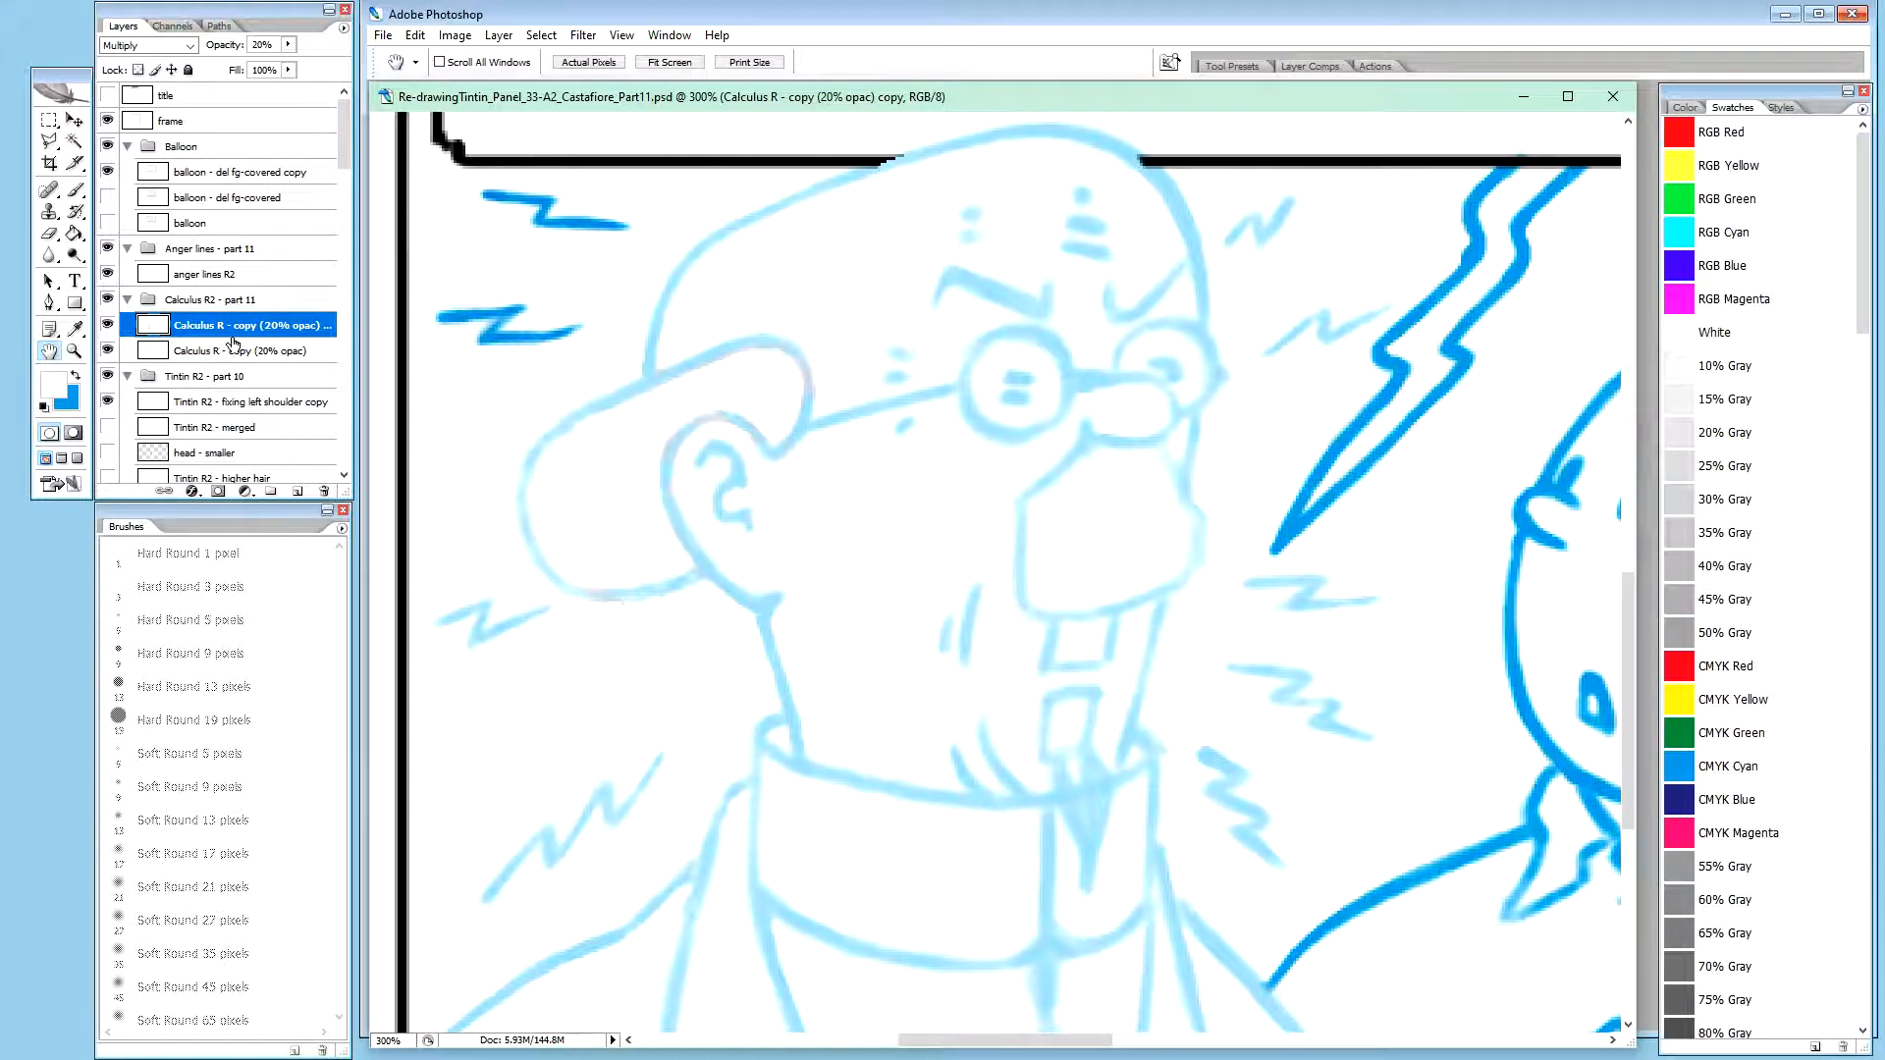
{"action": "left_click", "coordinate": [108, 325]}
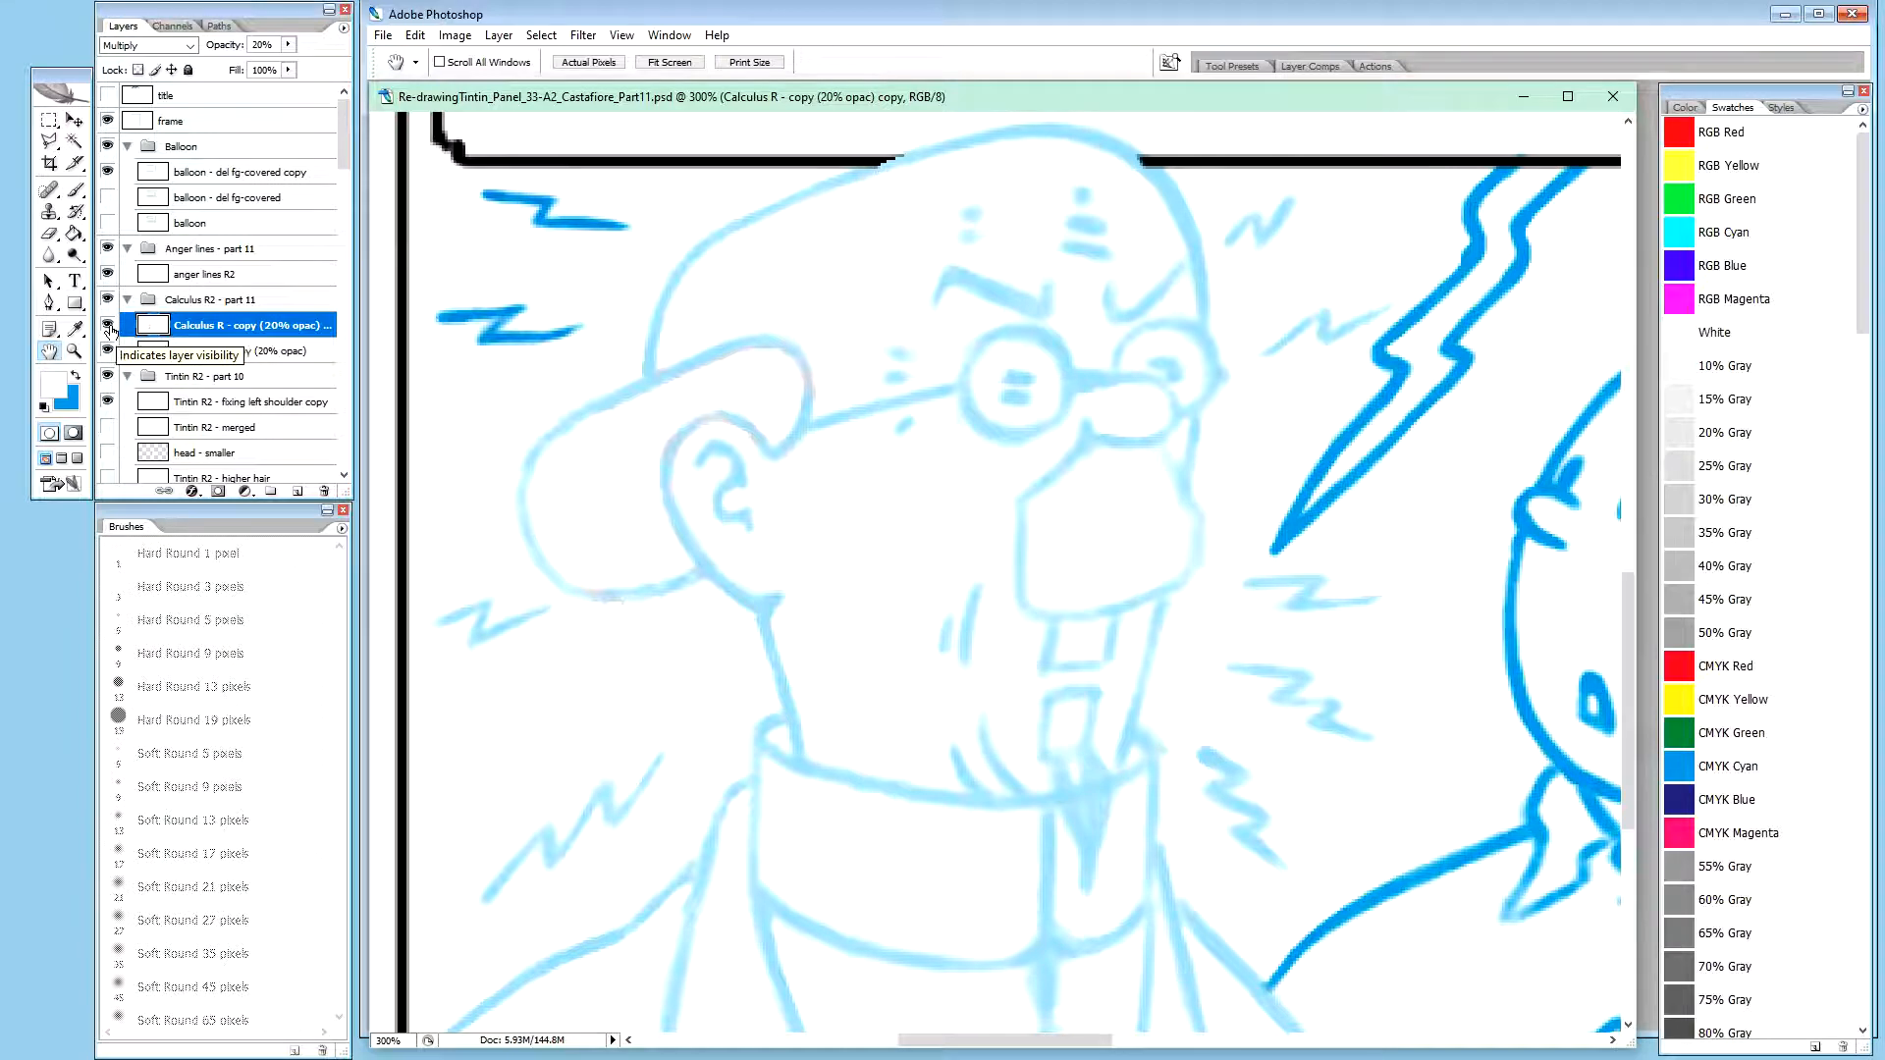
{"action": "left_click", "coordinate": [231, 354]}
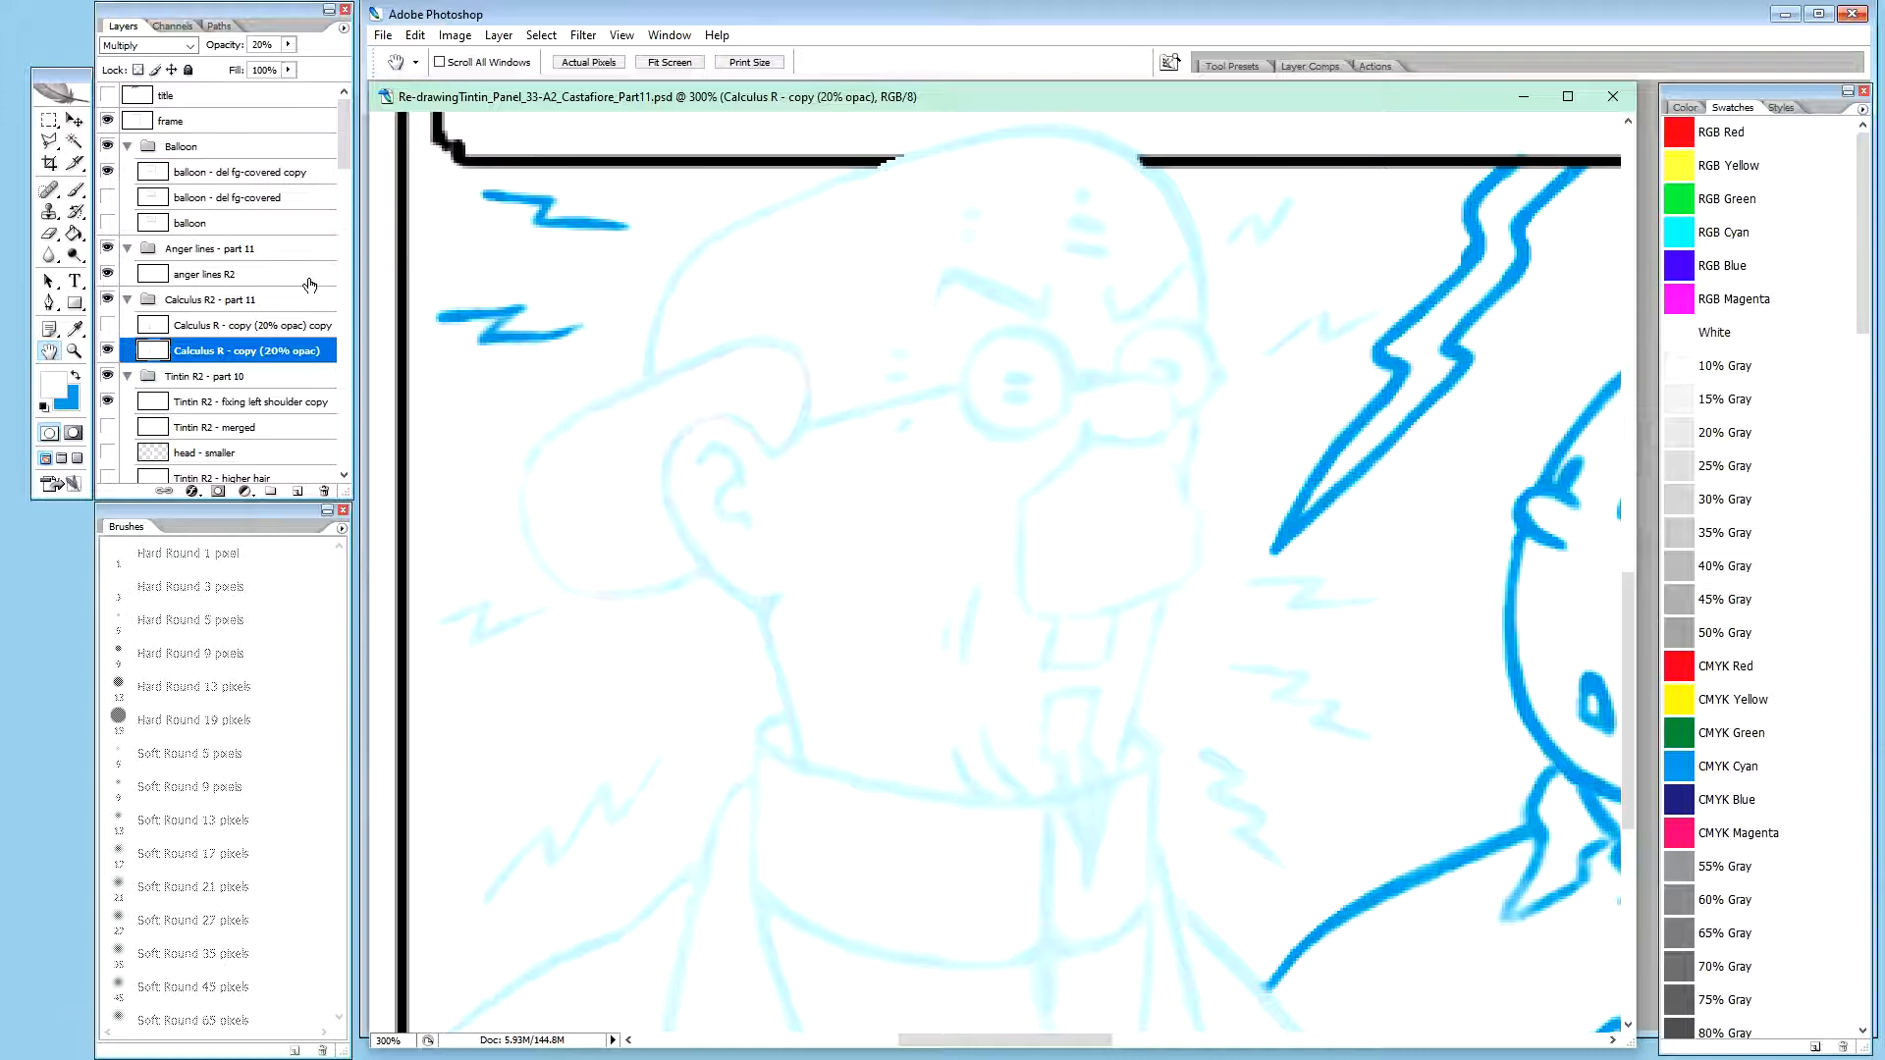
{"action": "key", "text": "0"}
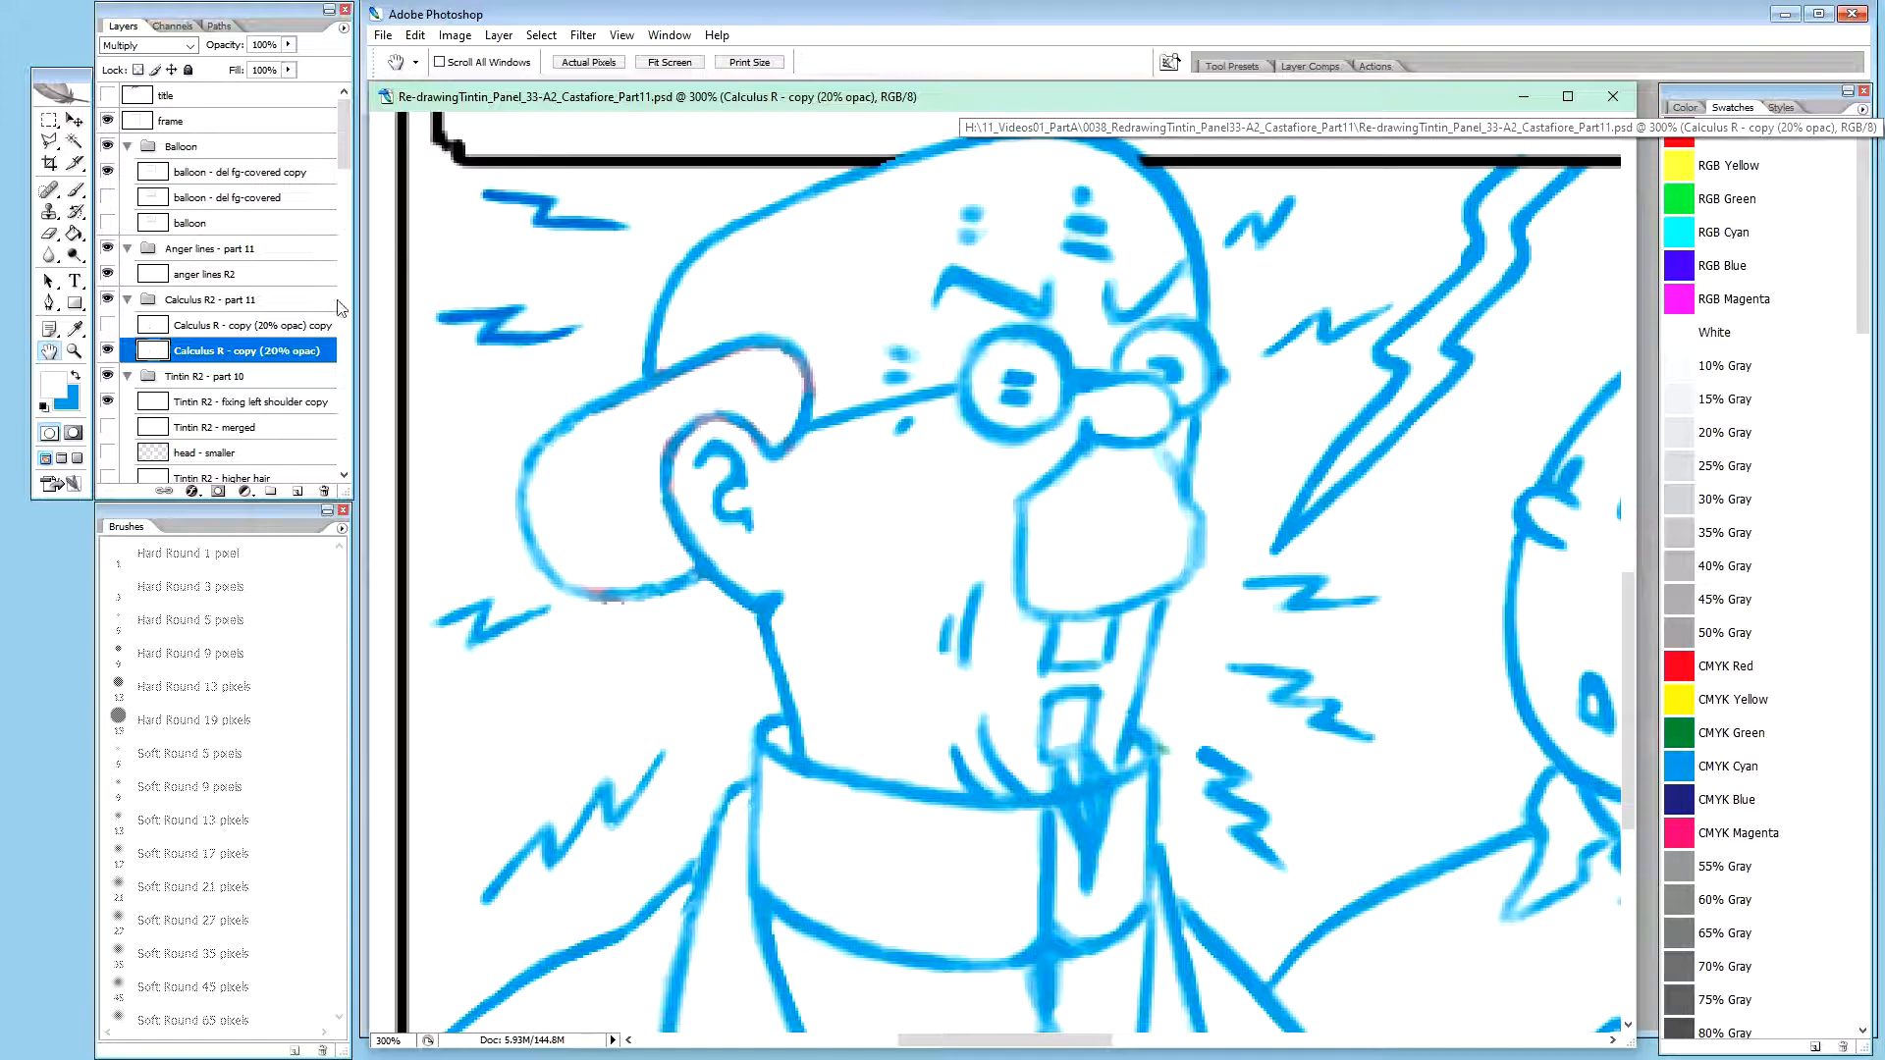
Rename the full-opacity Calculus layer as "Calculus R - erase anger marks"
{"action": "left_click", "coordinate": [220, 377]}
{"action": "double_click", "coordinate": [265, 351]}
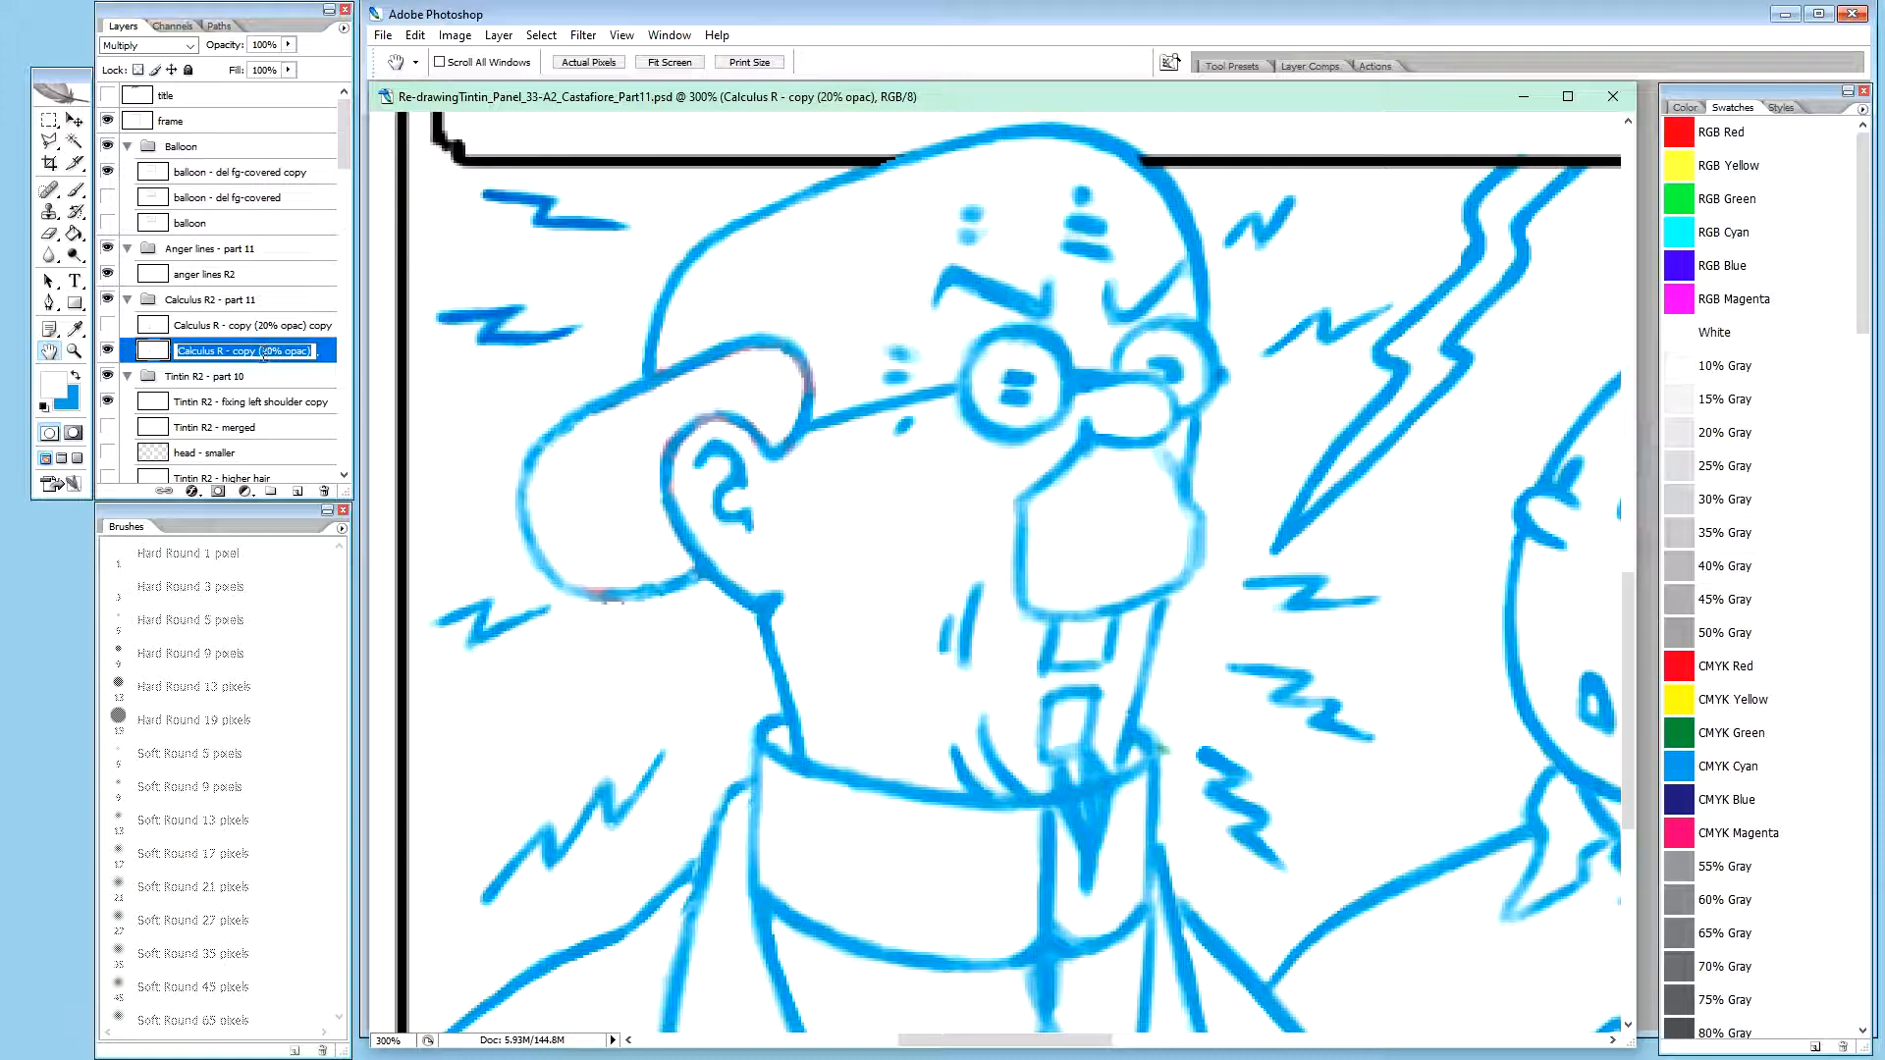
{"action": "left_click_drag", "start_coordinate": [260, 353], "coordinate": [313, 352]}
{"action": "key", "text": "BackSpace"}
{"action": "key", "text": "BackSpace"}
{"action": "key", "text": "BackSpace"}
{"action": "key", "text": "BackSpace"}
{"action": "key", "text": "BackSpace"}
{"action": "key", "text": "BackSpace"}
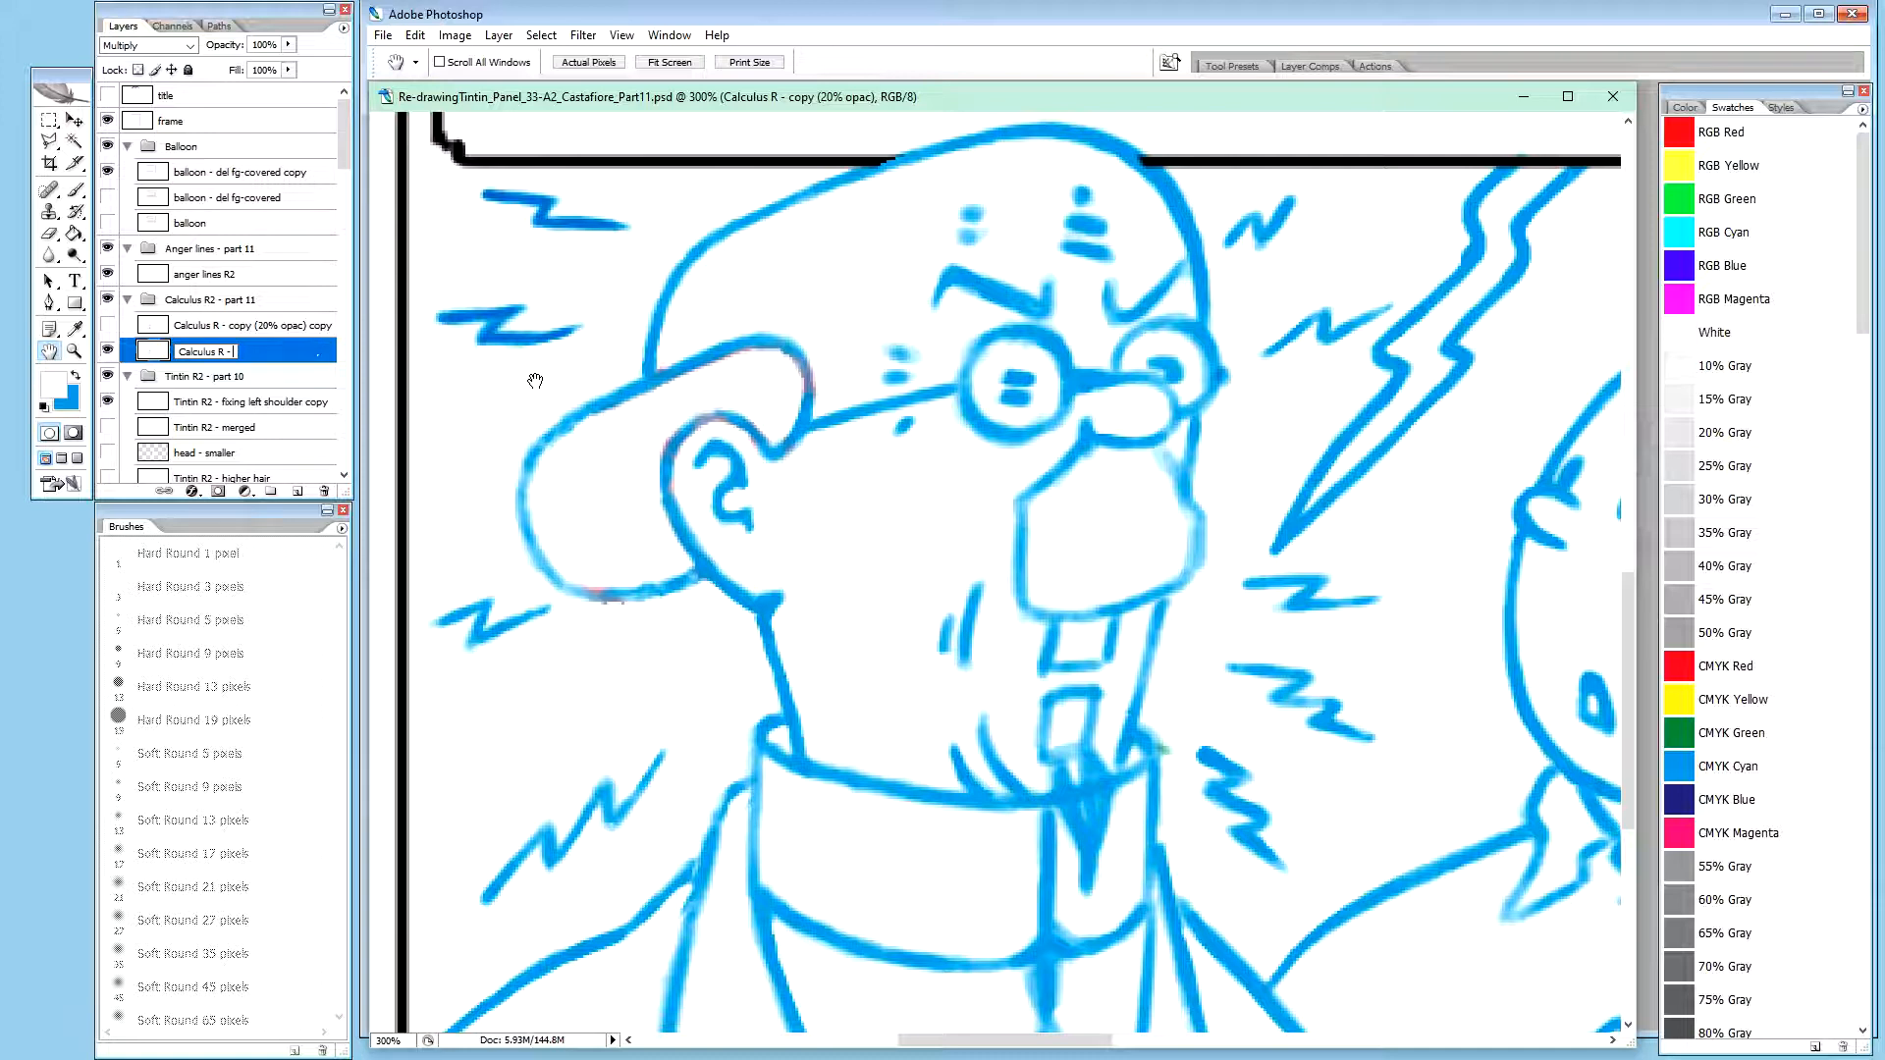
{"action": "type", "text": "erase anger marks"}
{"action": "key", "text": "Return"}
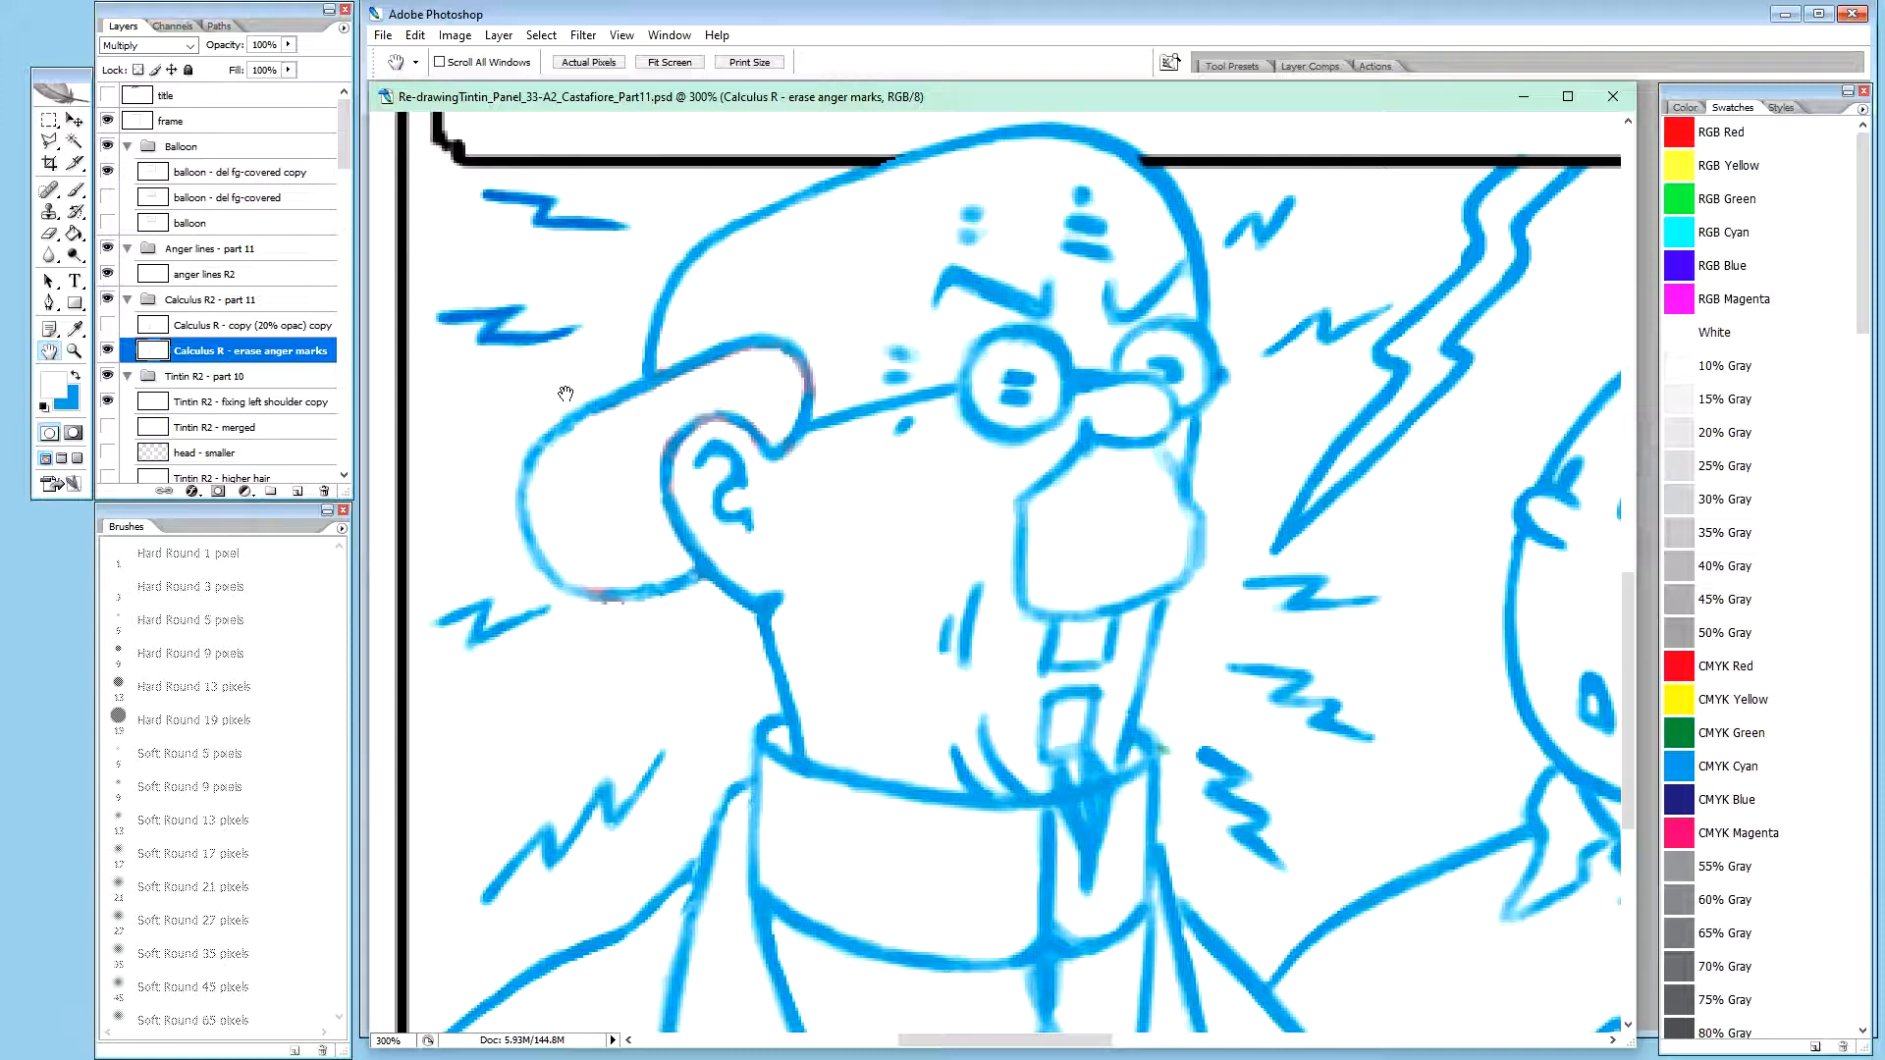
Isolate the Calculus R - erase anger marks layer by hiding all other layers
{"action": "left_click", "coordinate": [265, 326]}
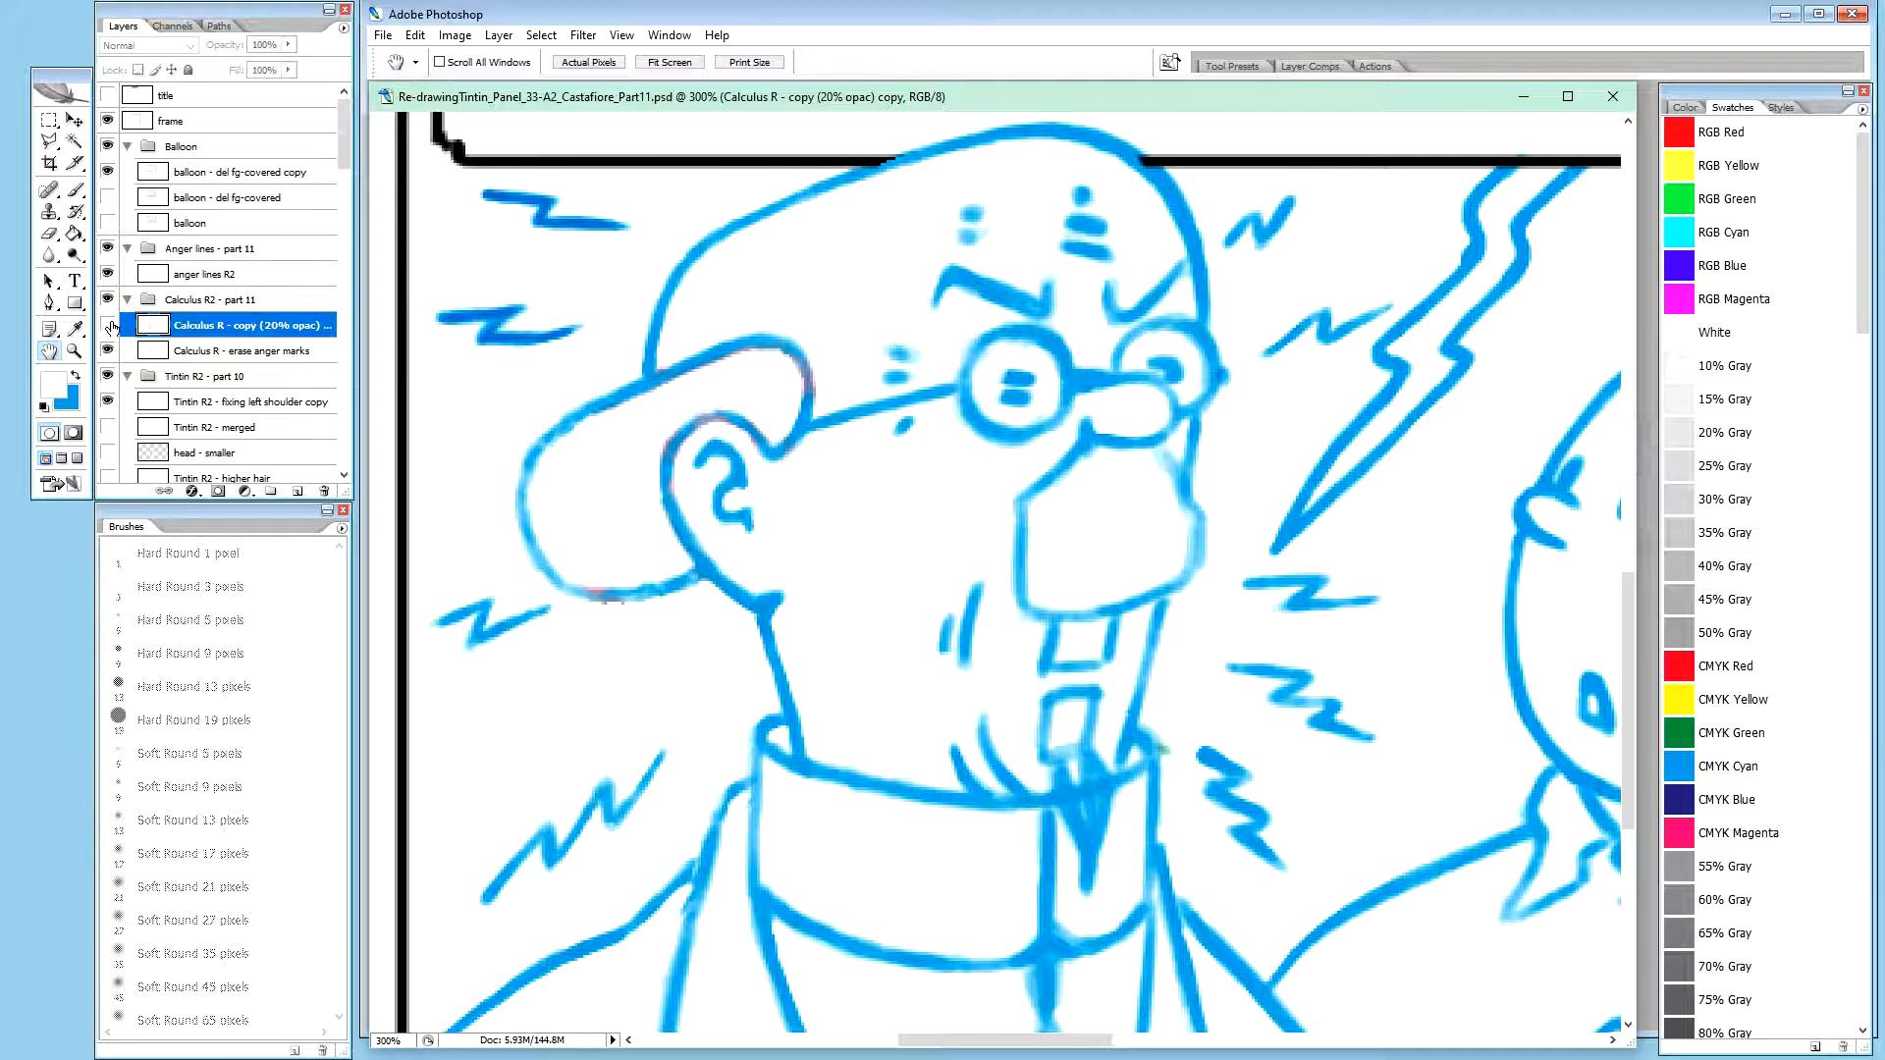
{"action": "left_click", "coordinate": [257, 354]}
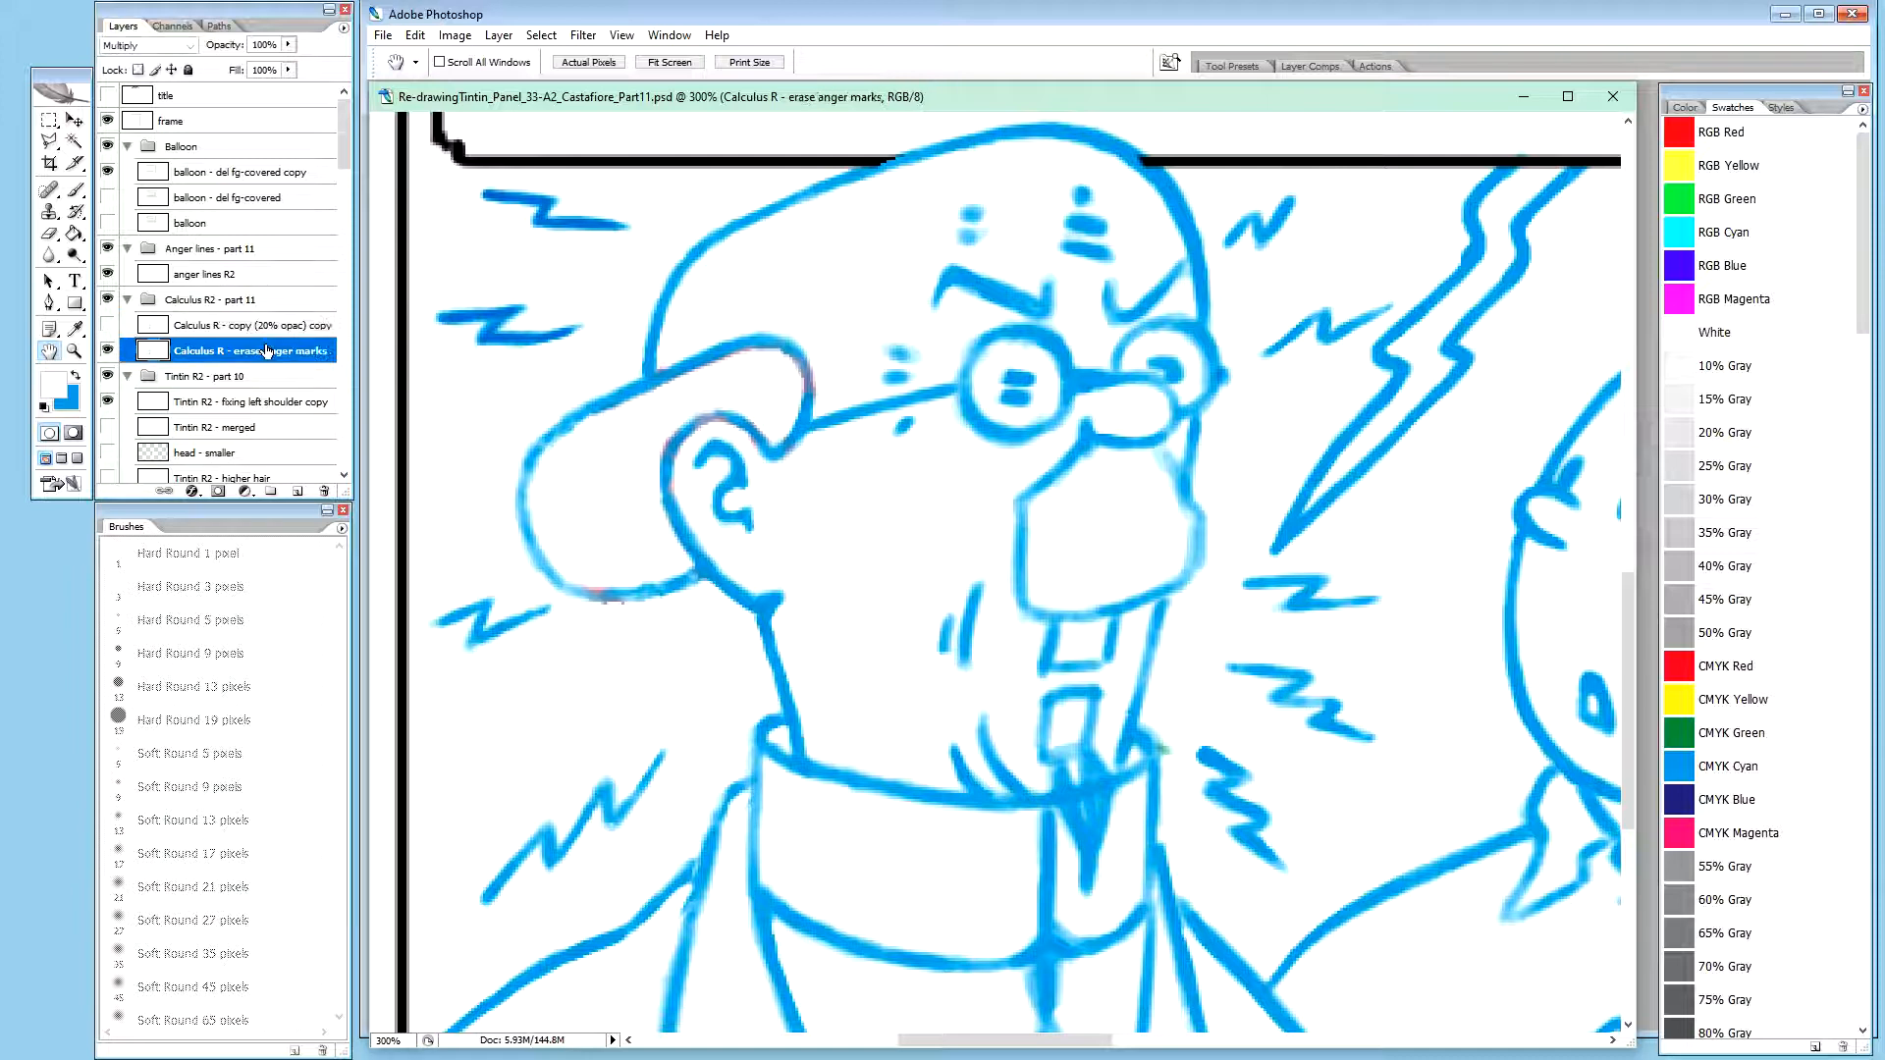
{"action": "left_click", "coordinate": [109, 351], "text": "alt"}
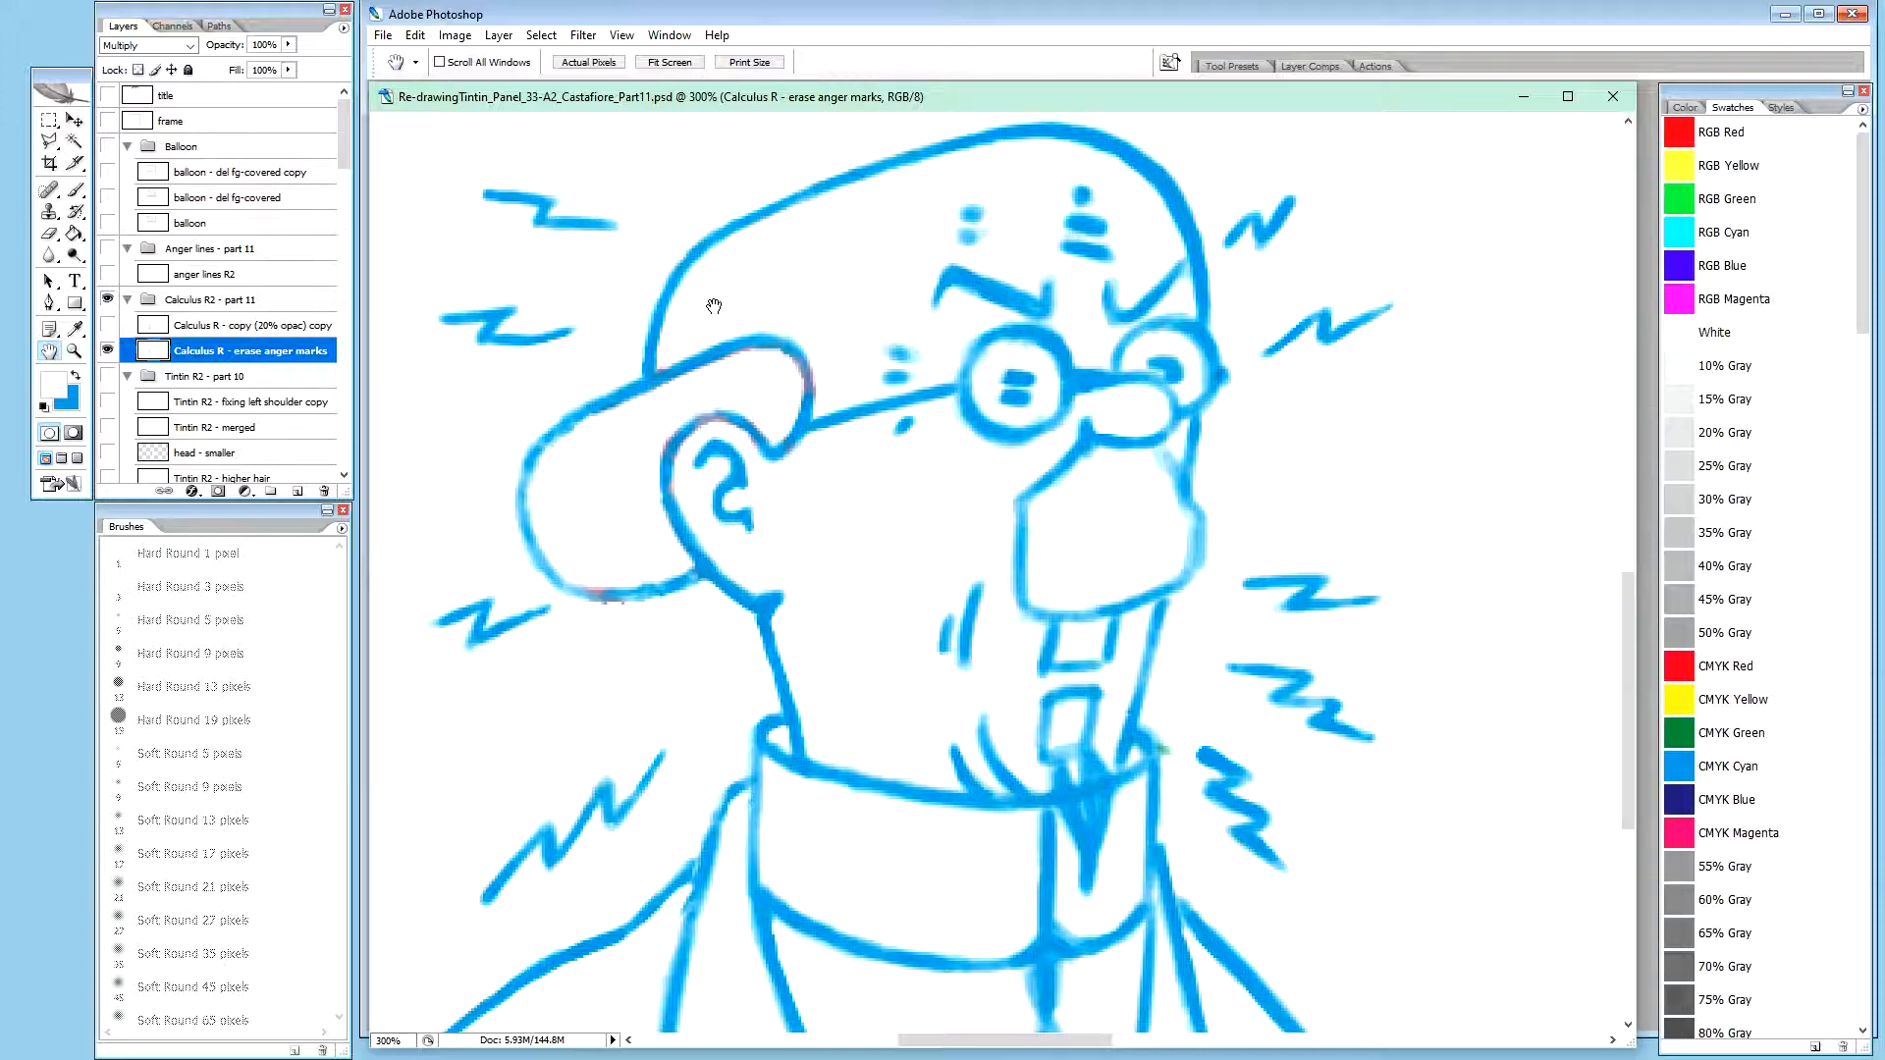
Paint over the zigzag anger marks around Calculus in white with a 30-pixel brush on the Calculus R - erase anger marks layer
{"action": "key", "text": "b"}
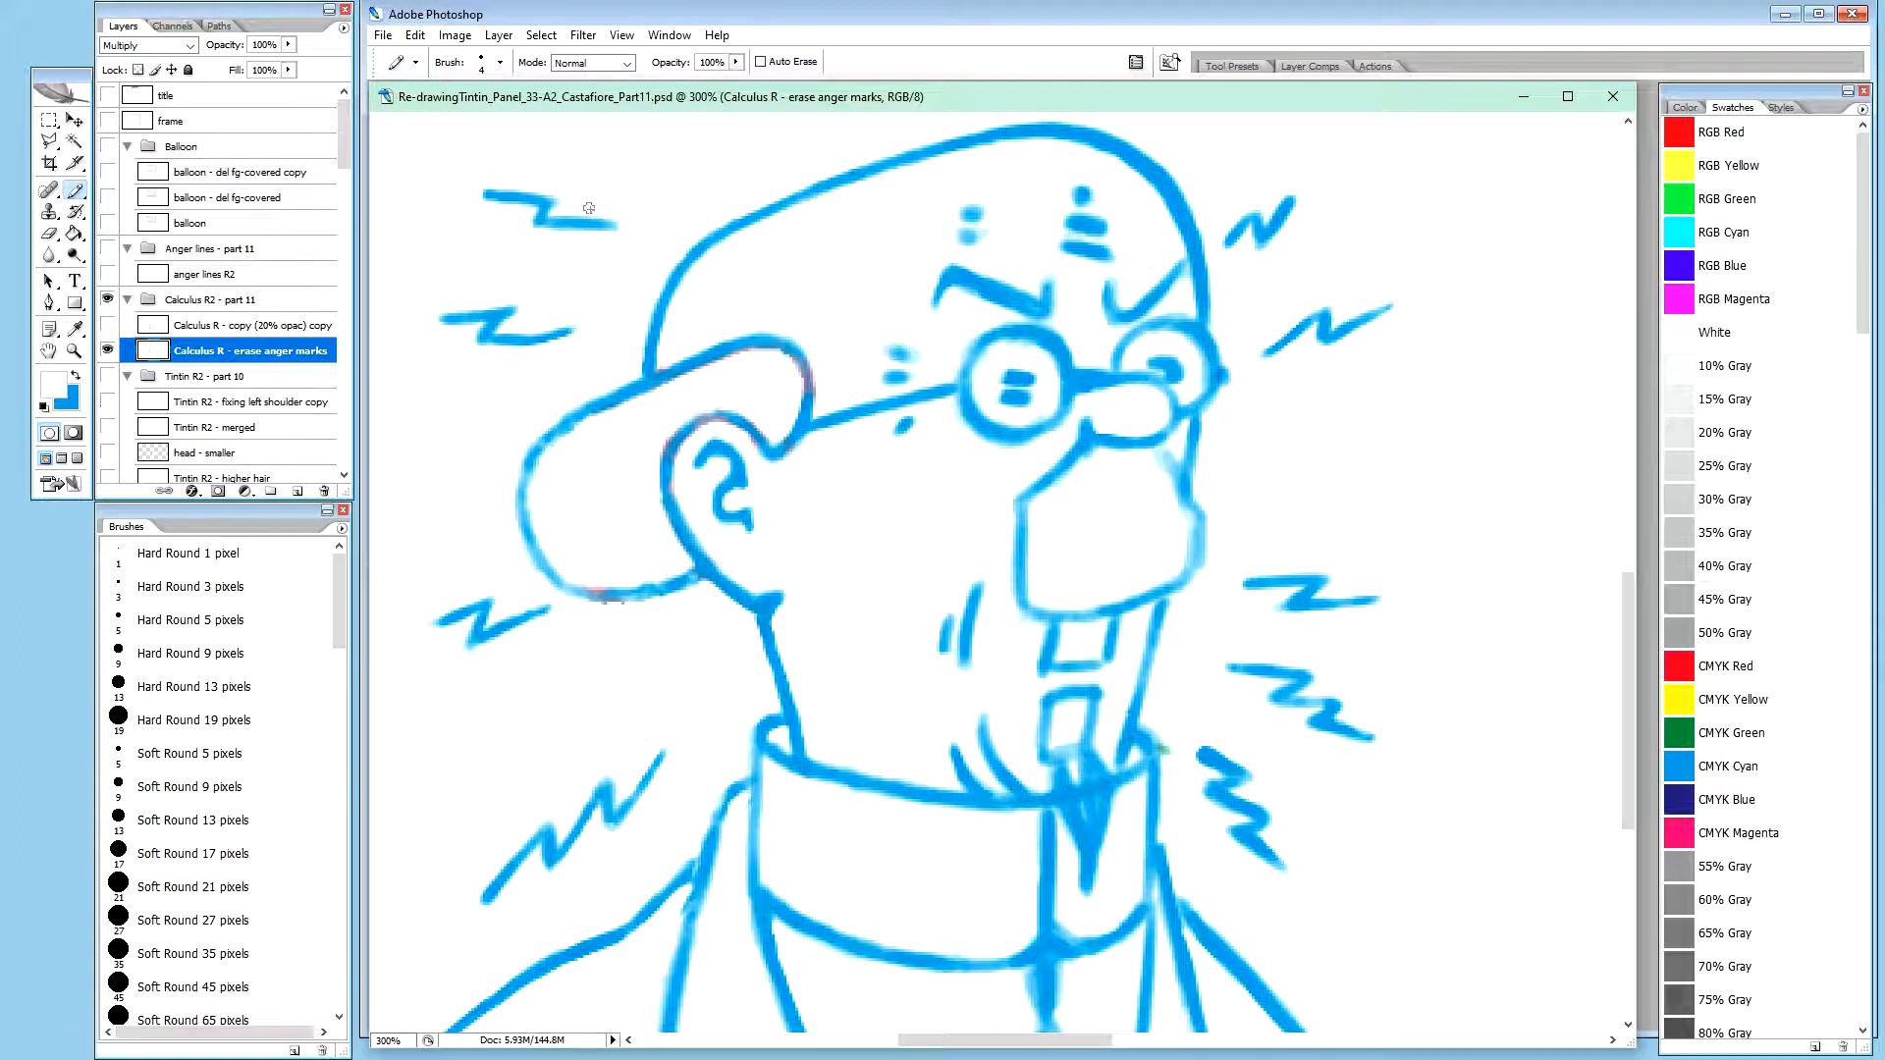
{"action": "key", "text": "bracketright"}
{"action": "key", "text": "bracketright"}
{"action": "key", "text": "bracketright"}
{"action": "key", "text": "bracketright"}
{"action": "key", "text": "bracketright"}
{"action": "key", "text": "bracketright"}
{"action": "key", "text": "bracketright"}
{"action": "key", "text": "bracketright"}
{"action": "key", "text": "bracketright"}
{"action": "key", "text": "bracketleft"}
{"action": "mouse_move", "coordinate": [609, 227]}
{"action": "left_mouse_down"}
{"action": "mouse_move", "coordinate": [497, 197]}
{"action": "mouse_move", "coordinate": [486, 314]}
{"action": "mouse_move", "coordinate": [536, 321]}
{"action": "left_mouse_up"}
{"action": "mouse_move", "coordinate": [495, 628]}
{"action": "left_mouse_down"}
{"action": "mouse_move", "coordinate": [451, 638]}
{"action": "mouse_move", "coordinate": [513, 632]}
{"action": "left_mouse_up"}
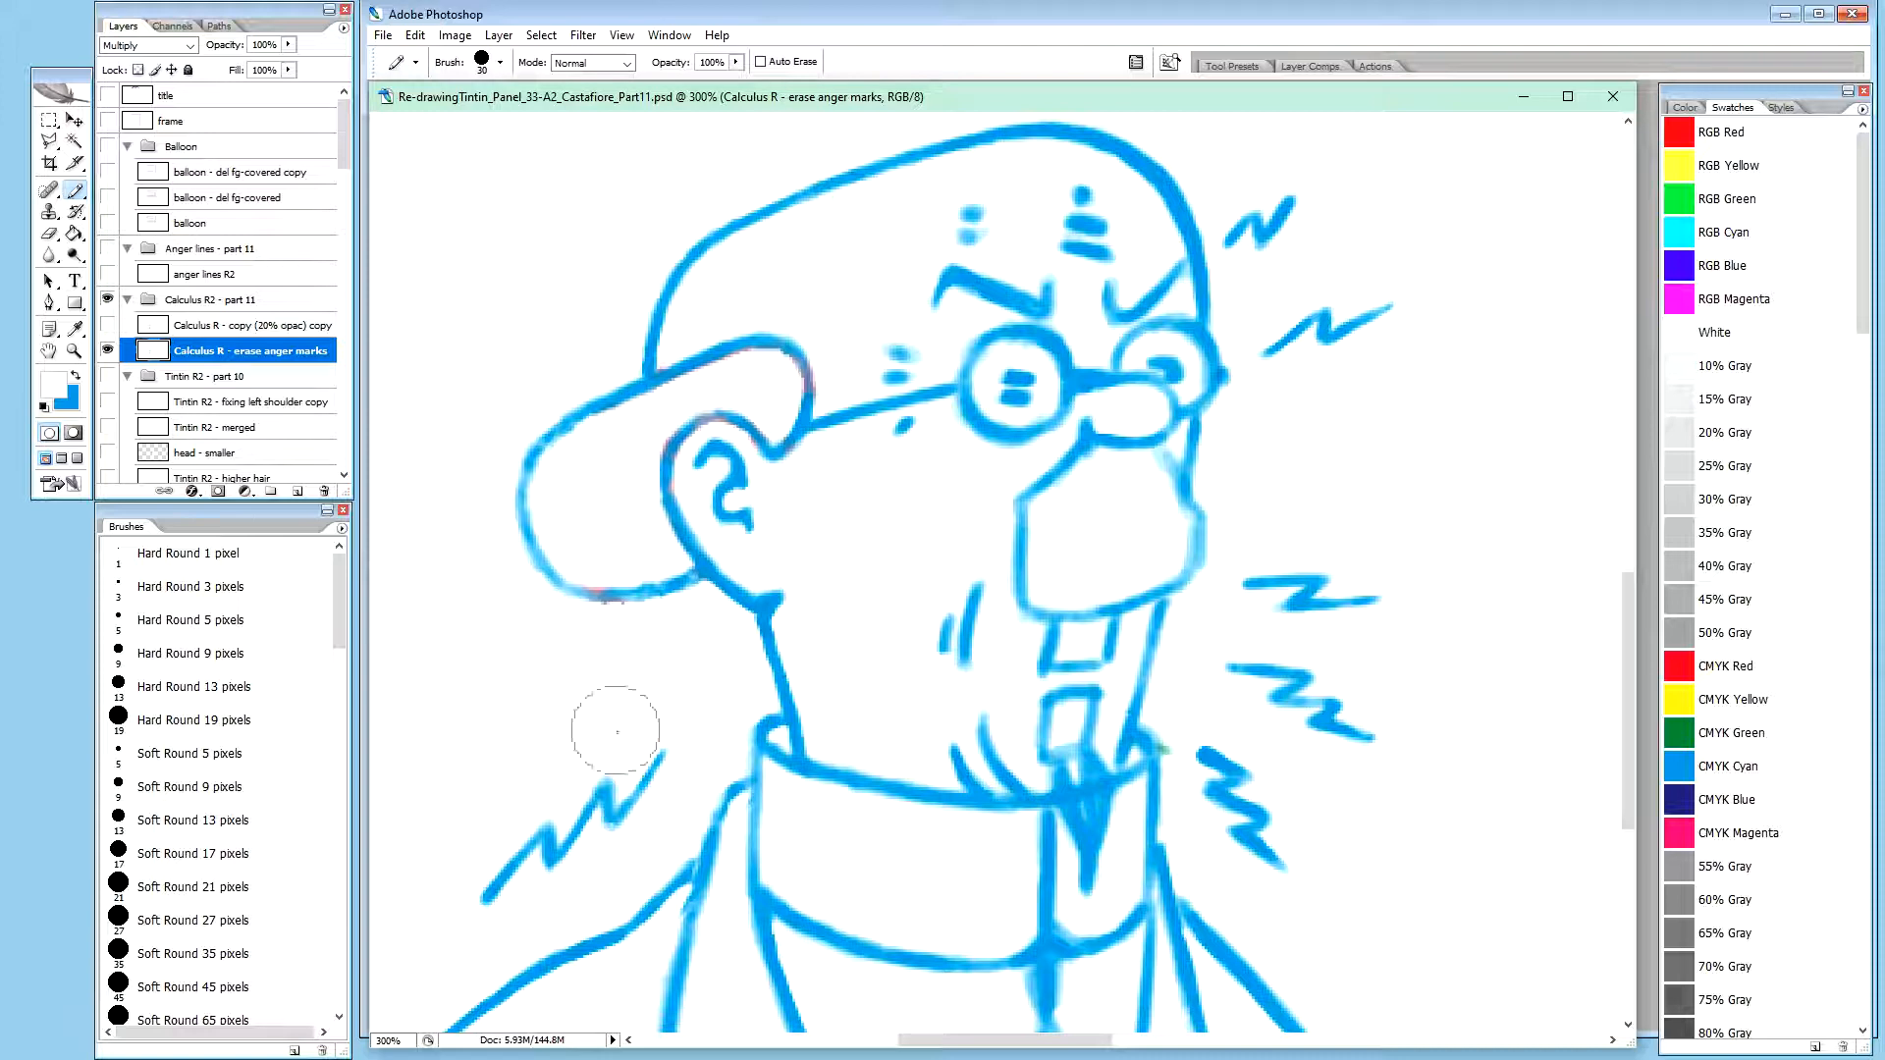
{"action": "mouse_move", "coordinate": [638, 779]}
{"action": "left_mouse_down"}
{"action": "mouse_move", "coordinate": [490, 884]}
{"action": "mouse_move", "coordinate": [550, 846]}
{"action": "left_mouse_up"}
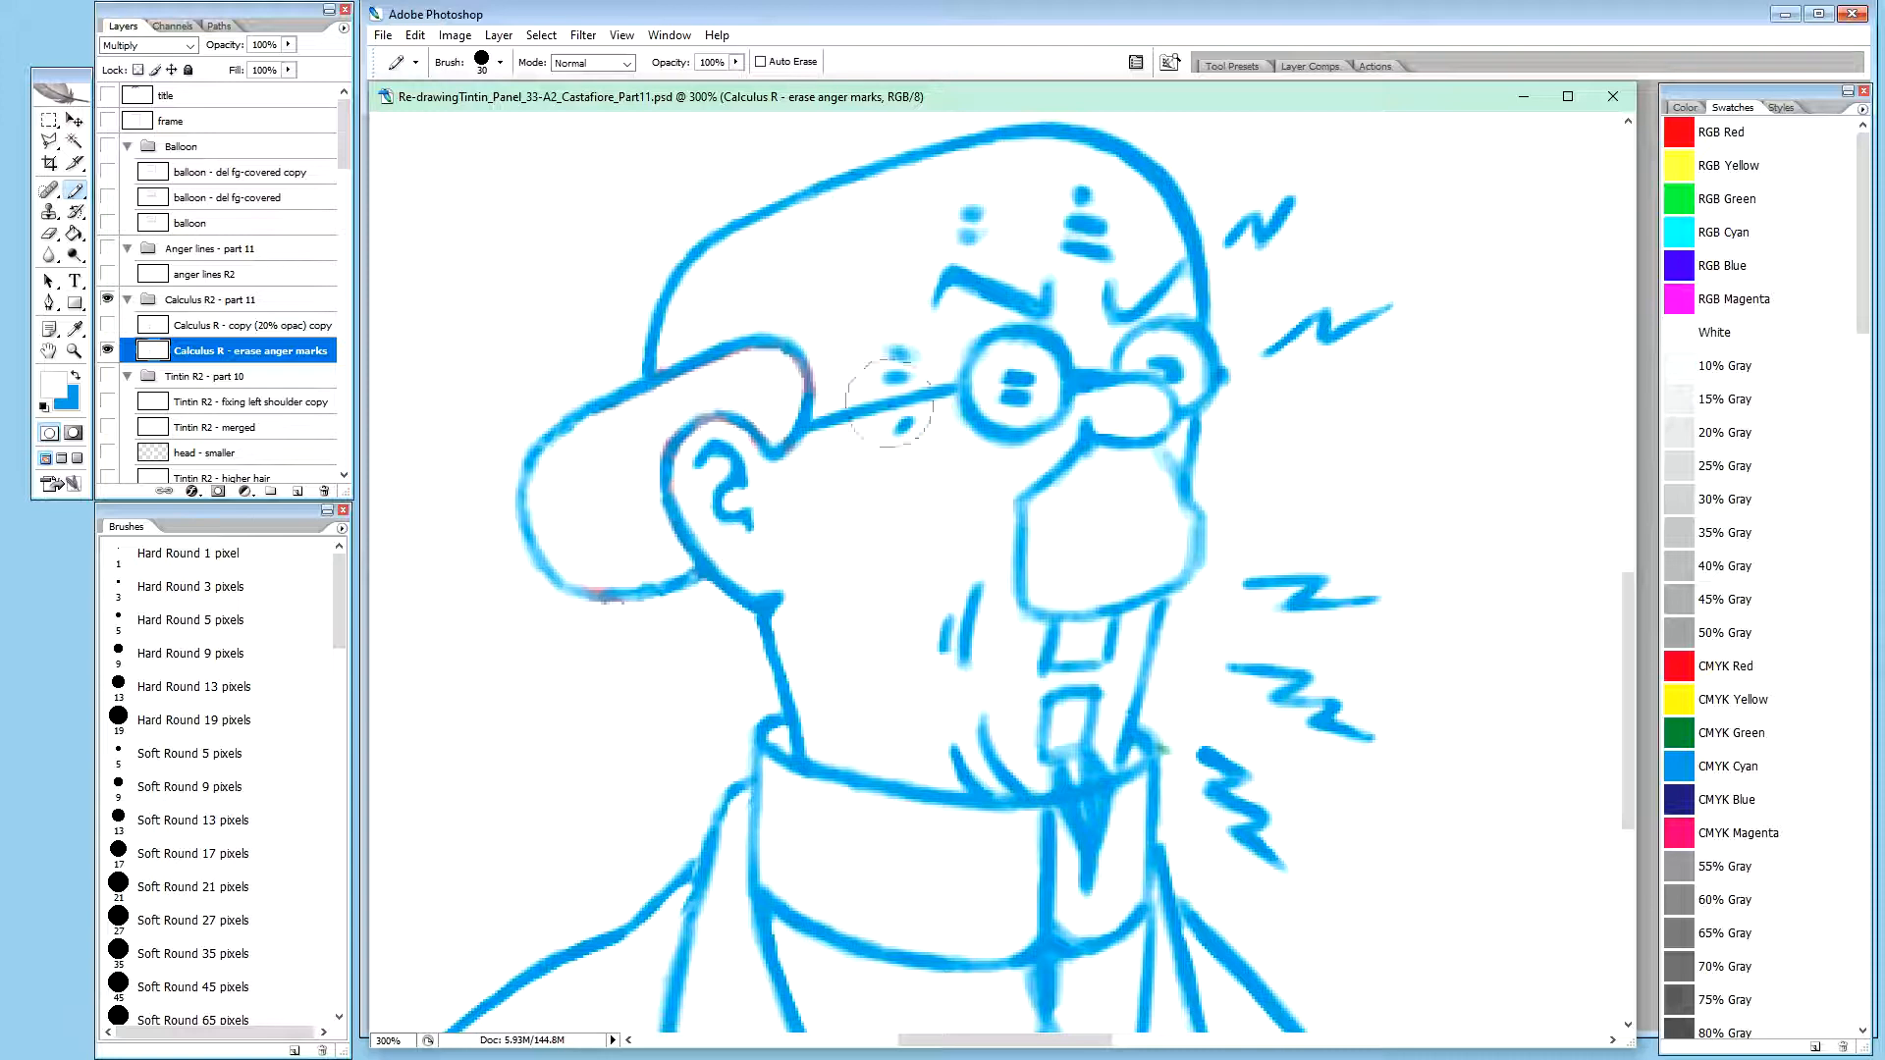
{"action": "mouse_move", "coordinate": [1296, 211]}
{"action": "left_mouse_down"}
{"action": "mouse_move", "coordinate": [1283, 202]}
{"action": "mouse_move", "coordinate": [1275, 253]}
{"action": "mouse_move", "coordinate": [1266, 235]}
{"action": "mouse_move", "coordinate": [1285, 296]}
{"action": "mouse_move", "coordinate": [1317, 303]}
{"action": "mouse_move", "coordinate": [1385, 612]}
{"action": "mouse_move", "coordinate": [1275, 589]}
{"action": "mouse_move", "coordinate": [1262, 652]}
{"action": "mouse_move", "coordinate": [1346, 770]}
{"action": "mouse_move", "coordinate": [1233, 821]}
{"action": "mouse_move", "coordinate": [1220, 756]}
{"action": "mouse_move", "coordinate": [1272, 711]}
{"action": "left_mouse_up"}
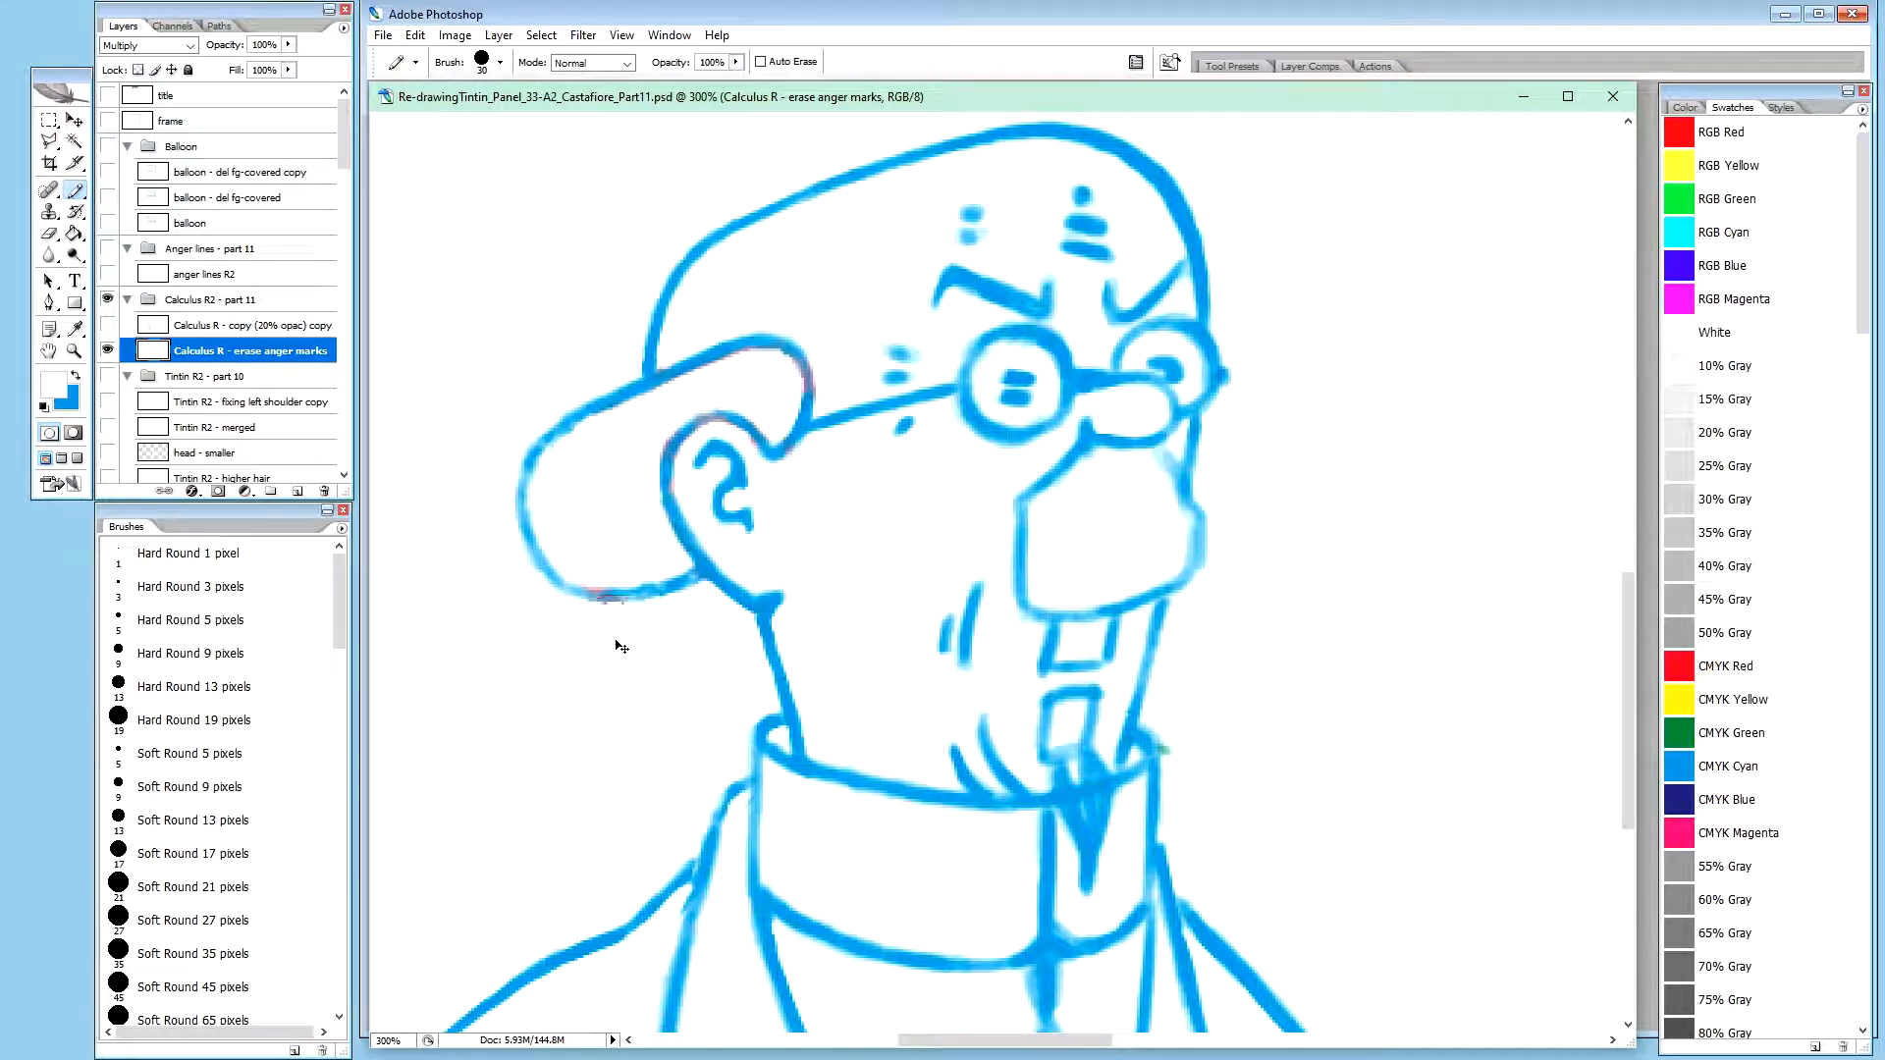
{"action": "key", "text": "ctrl+minus"}
{"action": "key", "text": "ctrl+minus"}
{"action": "key", "text": "ctrl+plus"}
{"action": "key", "text": "ctrl+plus"}
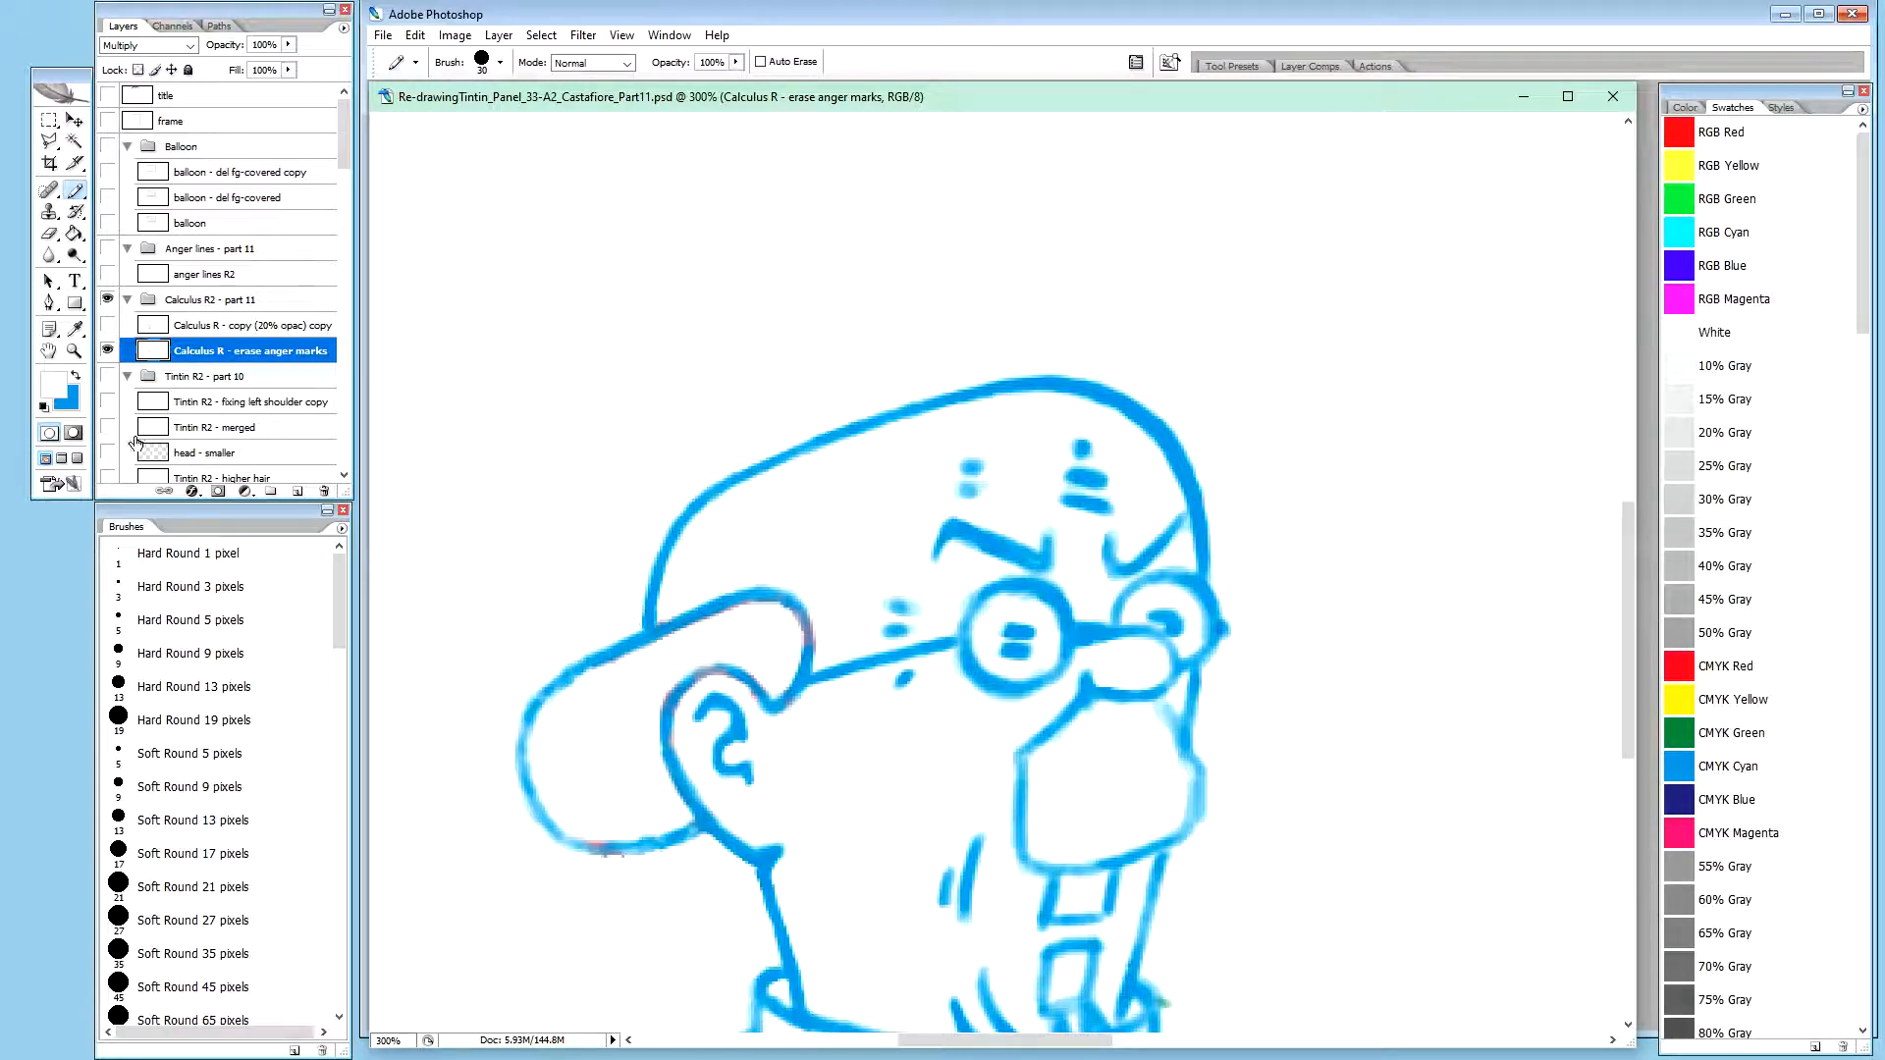
Hide the Calculus R - erase anger marks layer and isolate the Calculus R - copy (20% opac) copy layer
{"action": "left_click", "coordinate": [108, 351], "text": "alt"}
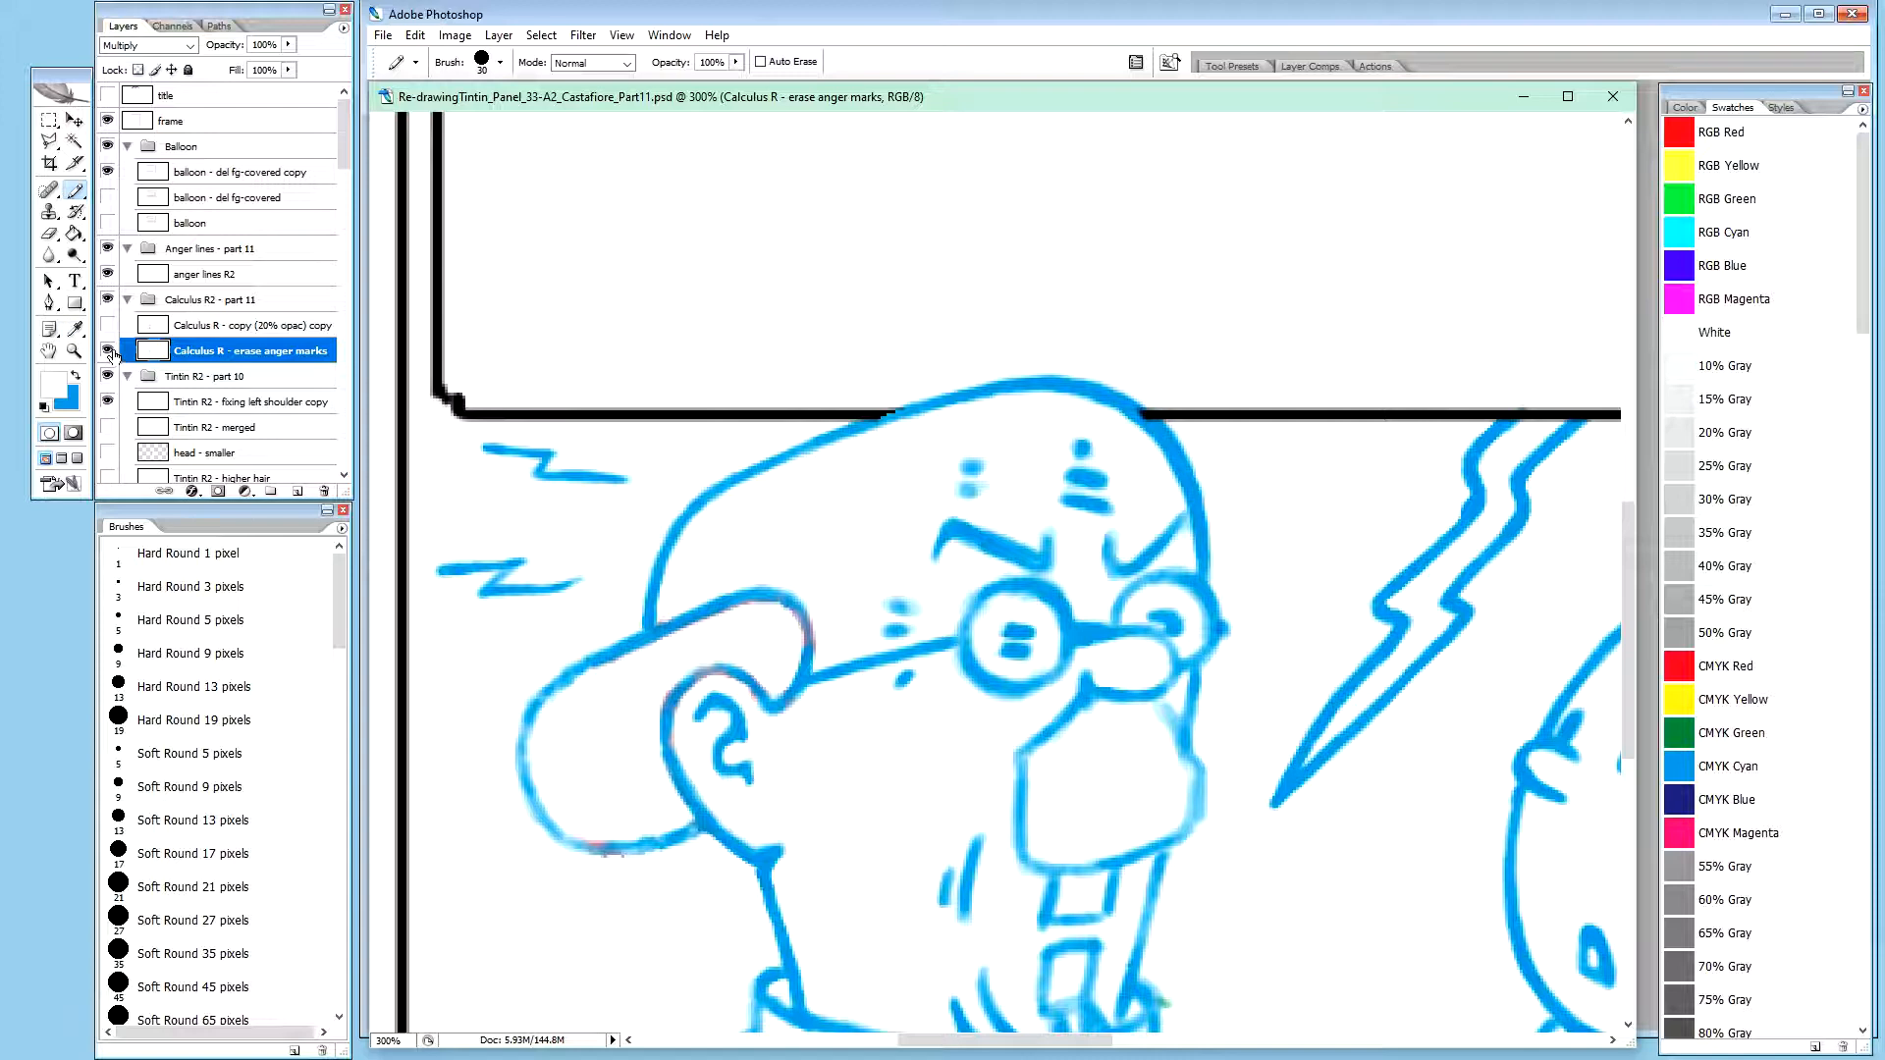
{"action": "left_click", "coordinate": [108, 351]}
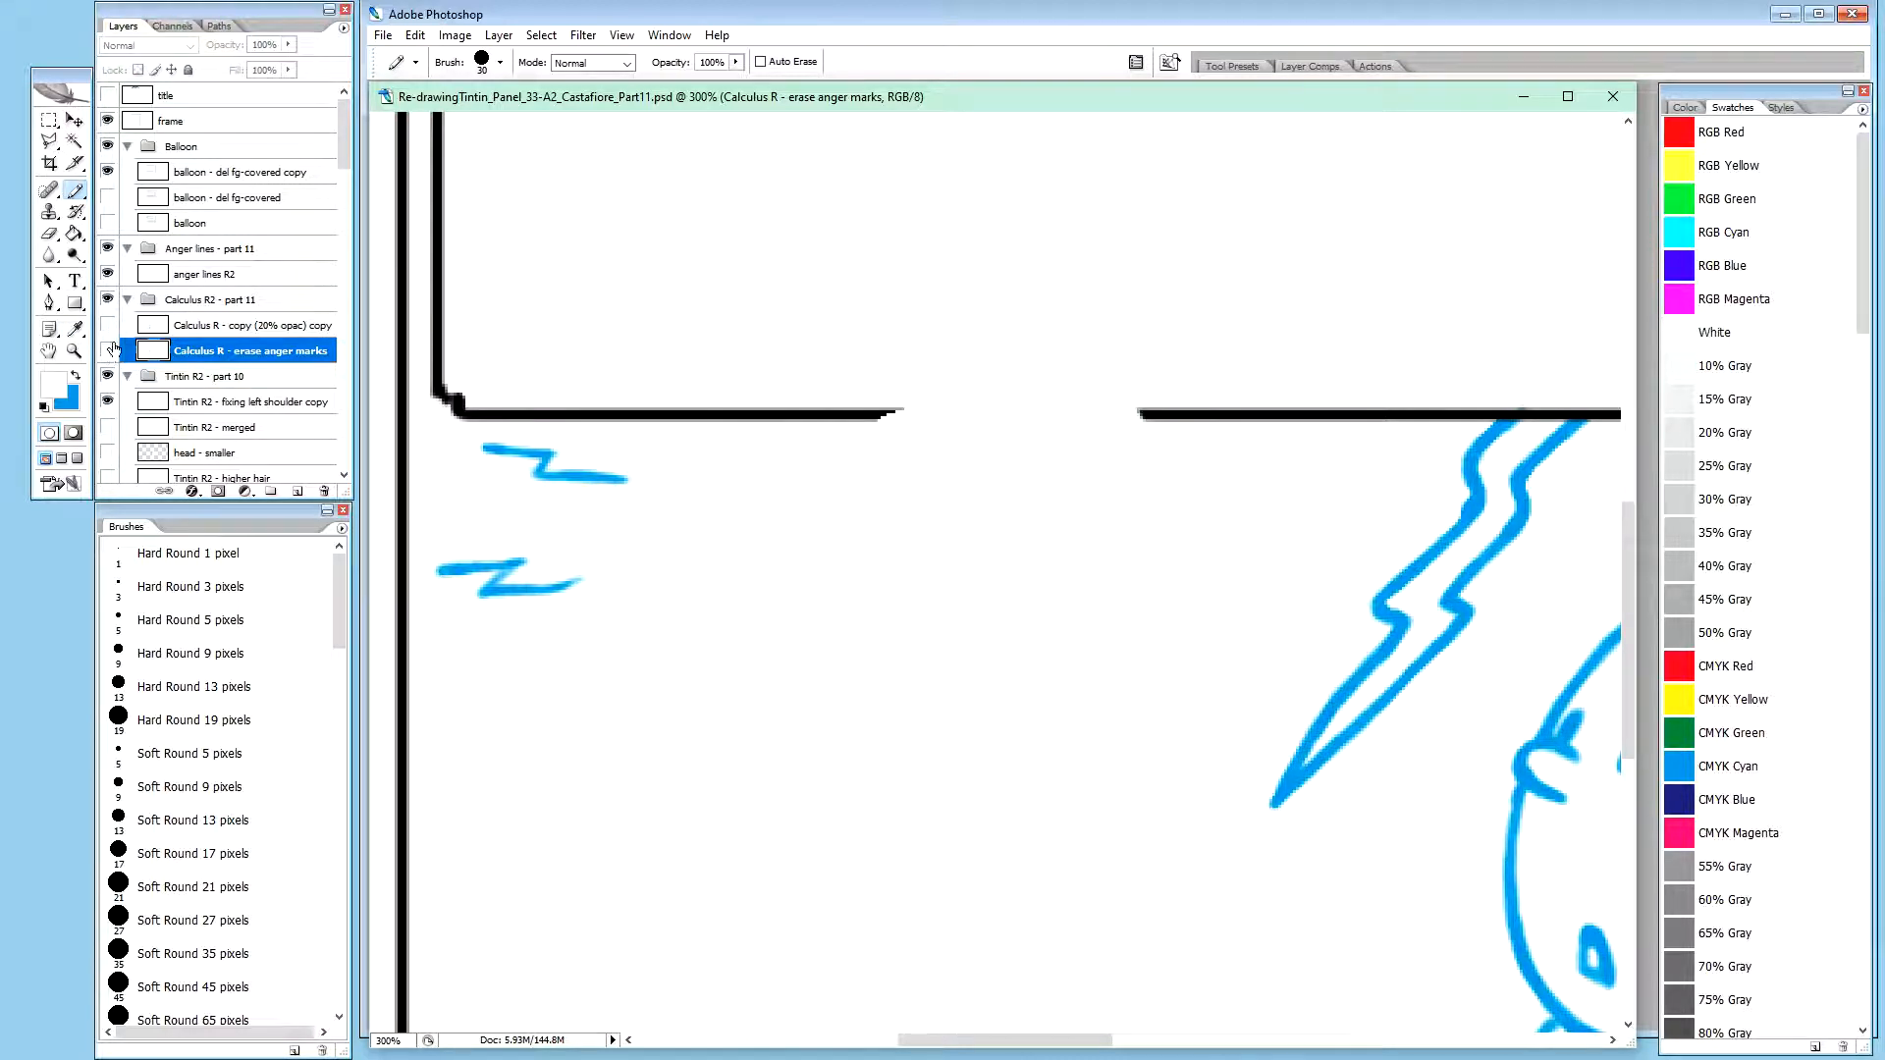
{"action": "left_click", "coordinate": [108, 325]}
{"action": "left_click", "coordinate": [120, 329]}
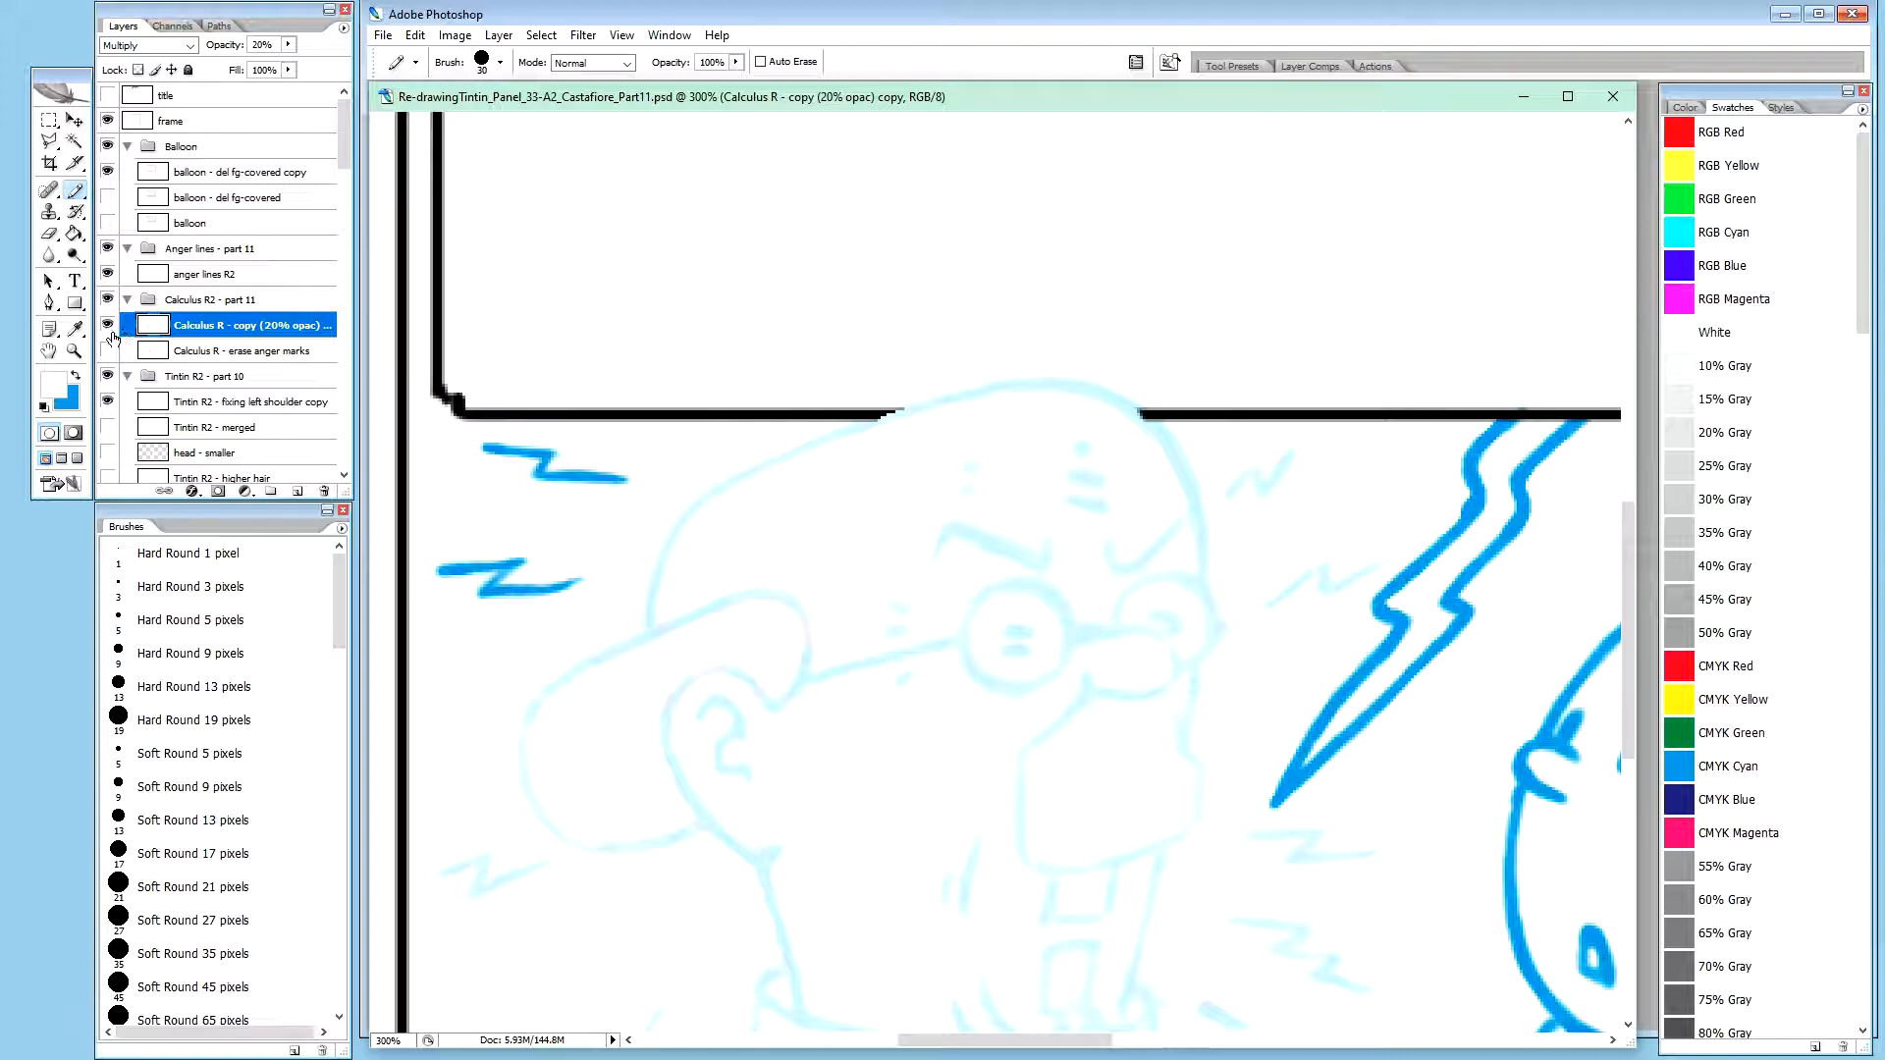
{"action": "left_click", "coordinate": [108, 325], "text": "alt"}
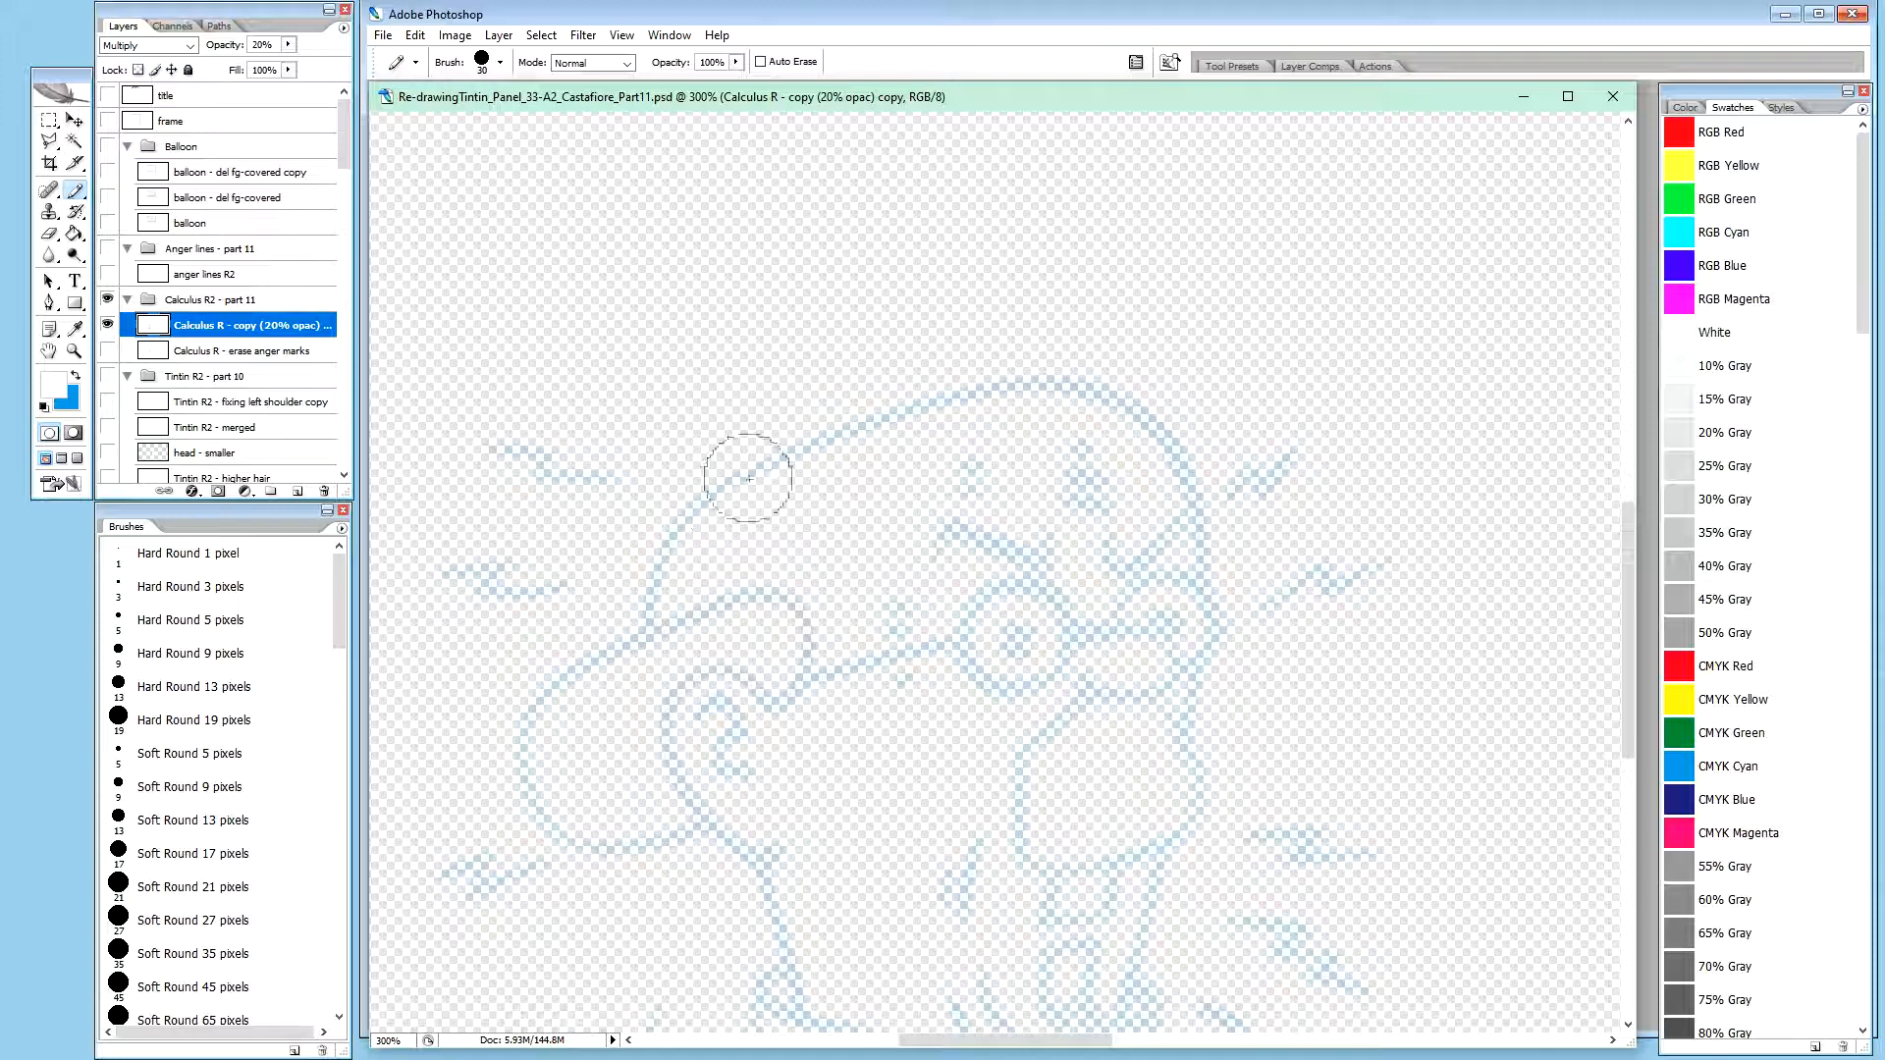
{"action": "left_click", "coordinate": [108, 326], "text": "alt"}
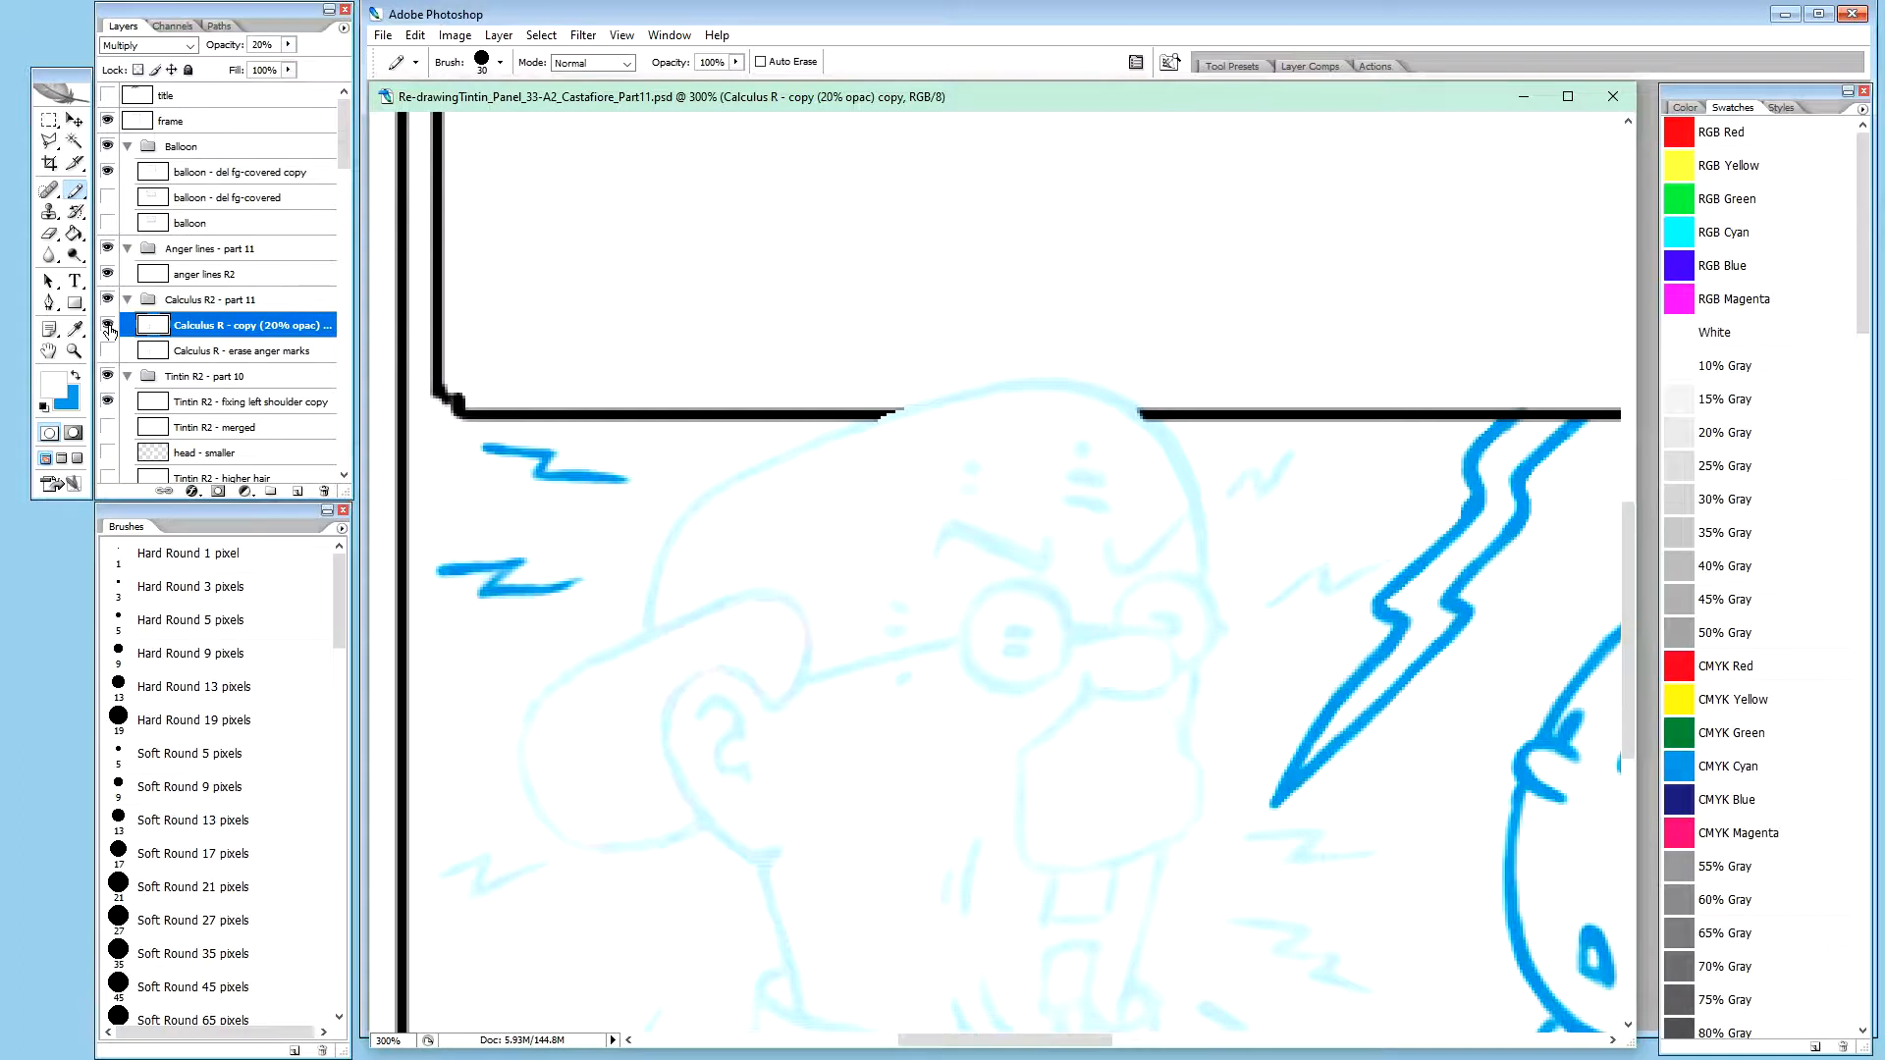
{"action": "left_click", "coordinate": [108, 326], "text": "alt"}
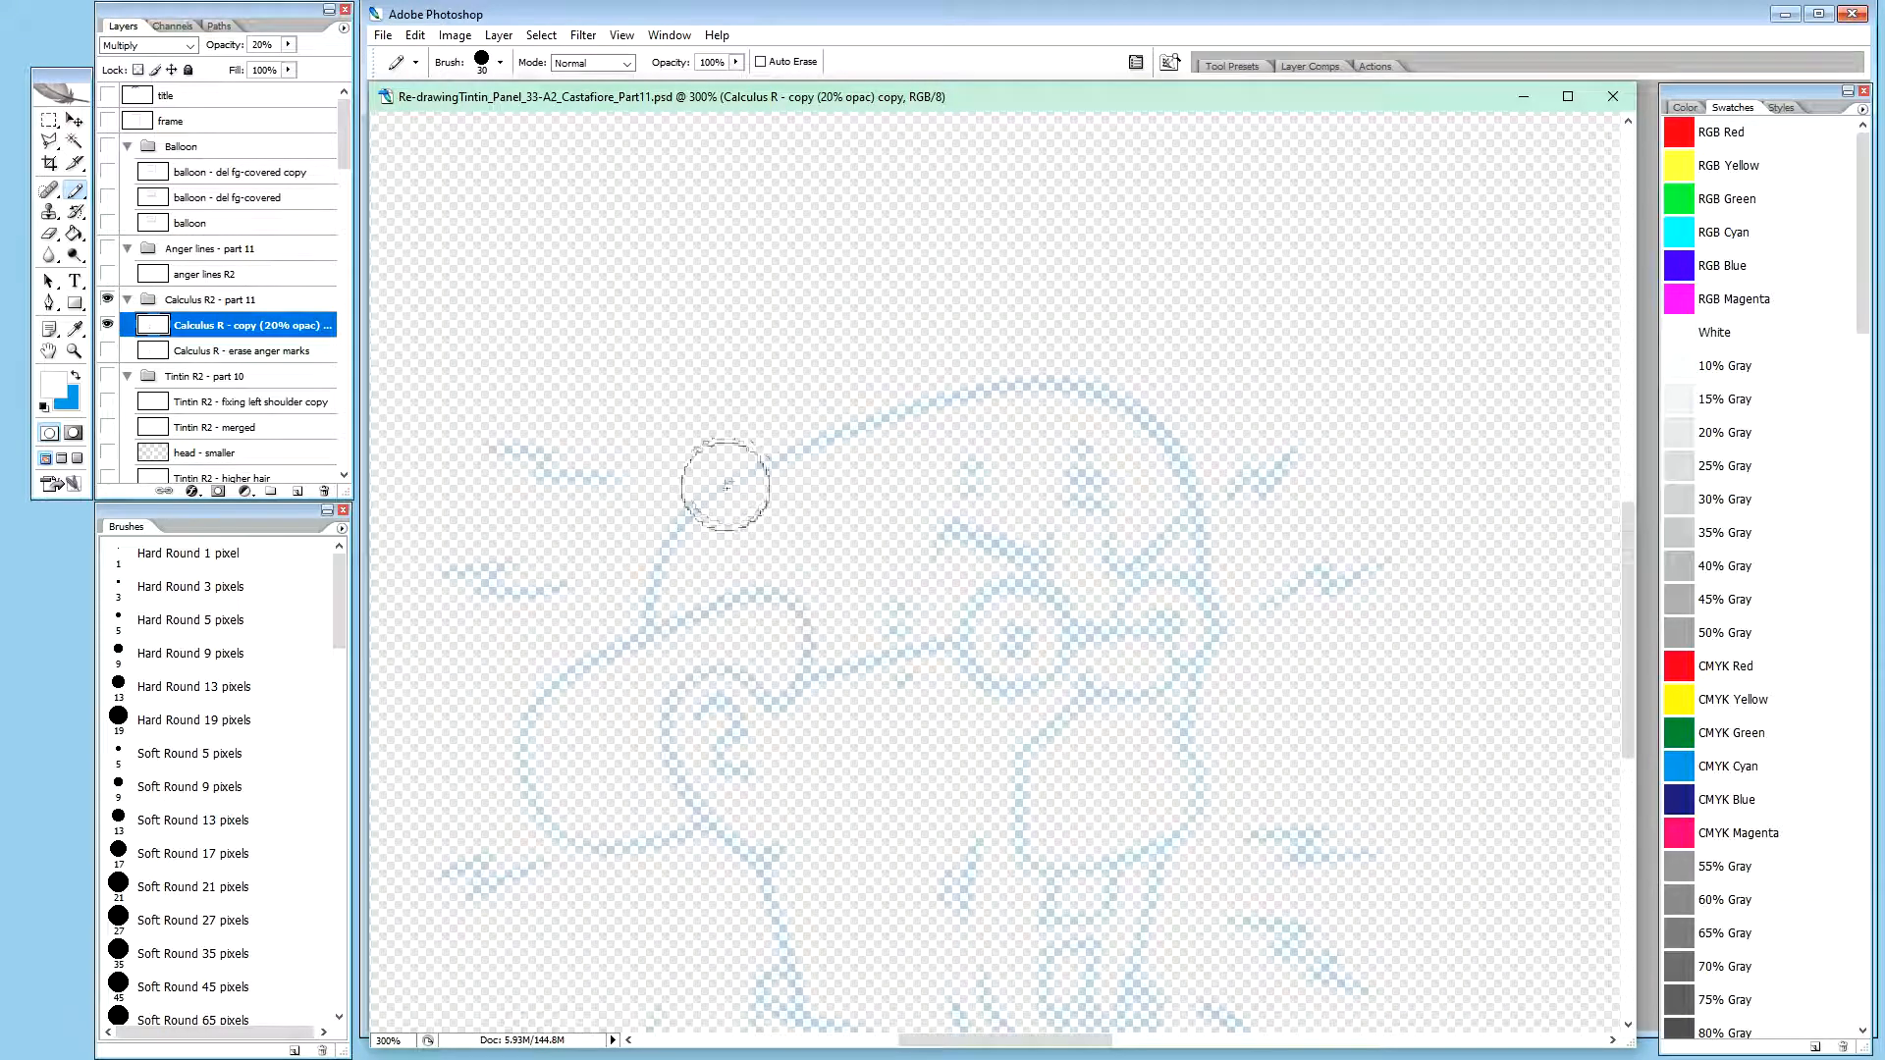
Paint out Calculus's head and body on the 20% opacity copy, leaving only the zigzag anger lines around him
{"action": "mouse_move", "coordinate": [724, 474]}
{"action": "left_mouse_down"}
{"action": "mouse_move", "coordinate": [694, 554]}
{"action": "mouse_move", "coordinate": [724, 476]}
{"action": "mouse_move", "coordinate": [708, 491]}
{"action": "mouse_move", "coordinate": [690, 614]}
{"action": "mouse_move", "coordinate": [565, 708]}
{"action": "mouse_move", "coordinate": [539, 755]}
{"action": "mouse_move", "coordinate": [610, 820]}
{"action": "mouse_move", "coordinate": [712, 806]}
{"action": "mouse_move", "coordinate": [770, 679]}
{"action": "mouse_move", "coordinate": [839, 679]}
{"action": "mouse_move", "coordinate": [774, 597]}
{"action": "mouse_move", "coordinate": [825, 612]}
{"action": "mouse_move", "coordinate": [864, 464]}
{"action": "mouse_move", "coordinate": [1052, 410]}
{"action": "mouse_move", "coordinate": [1135, 448]}
{"action": "mouse_move", "coordinate": [1170, 534]}
{"action": "mouse_move", "coordinate": [1173, 674]}
{"action": "mouse_move", "coordinate": [1204, 639]}
{"action": "mouse_move", "coordinate": [1040, 679]}
{"action": "mouse_move", "coordinate": [959, 672]}
{"action": "mouse_move", "coordinate": [946, 618]}
{"action": "mouse_move", "coordinate": [1064, 587]}
{"action": "mouse_move", "coordinate": [1044, 483]}
{"action": "mouse_move", "coordinate": [995, 494]}
{"action": "mouse_move", "coordinate": [1094, 672]}
{"action": "mouse_move", "coordinate": [1093, 728]}
{"action": "mouse_move", "coordinate": [1206, 771]}
{"action": "mouse_move", "coordinate": [1221, 804]}
{"action": "mouse_move", "coordinate": [1307, 828]}
{"action": "left_mouse_up"}
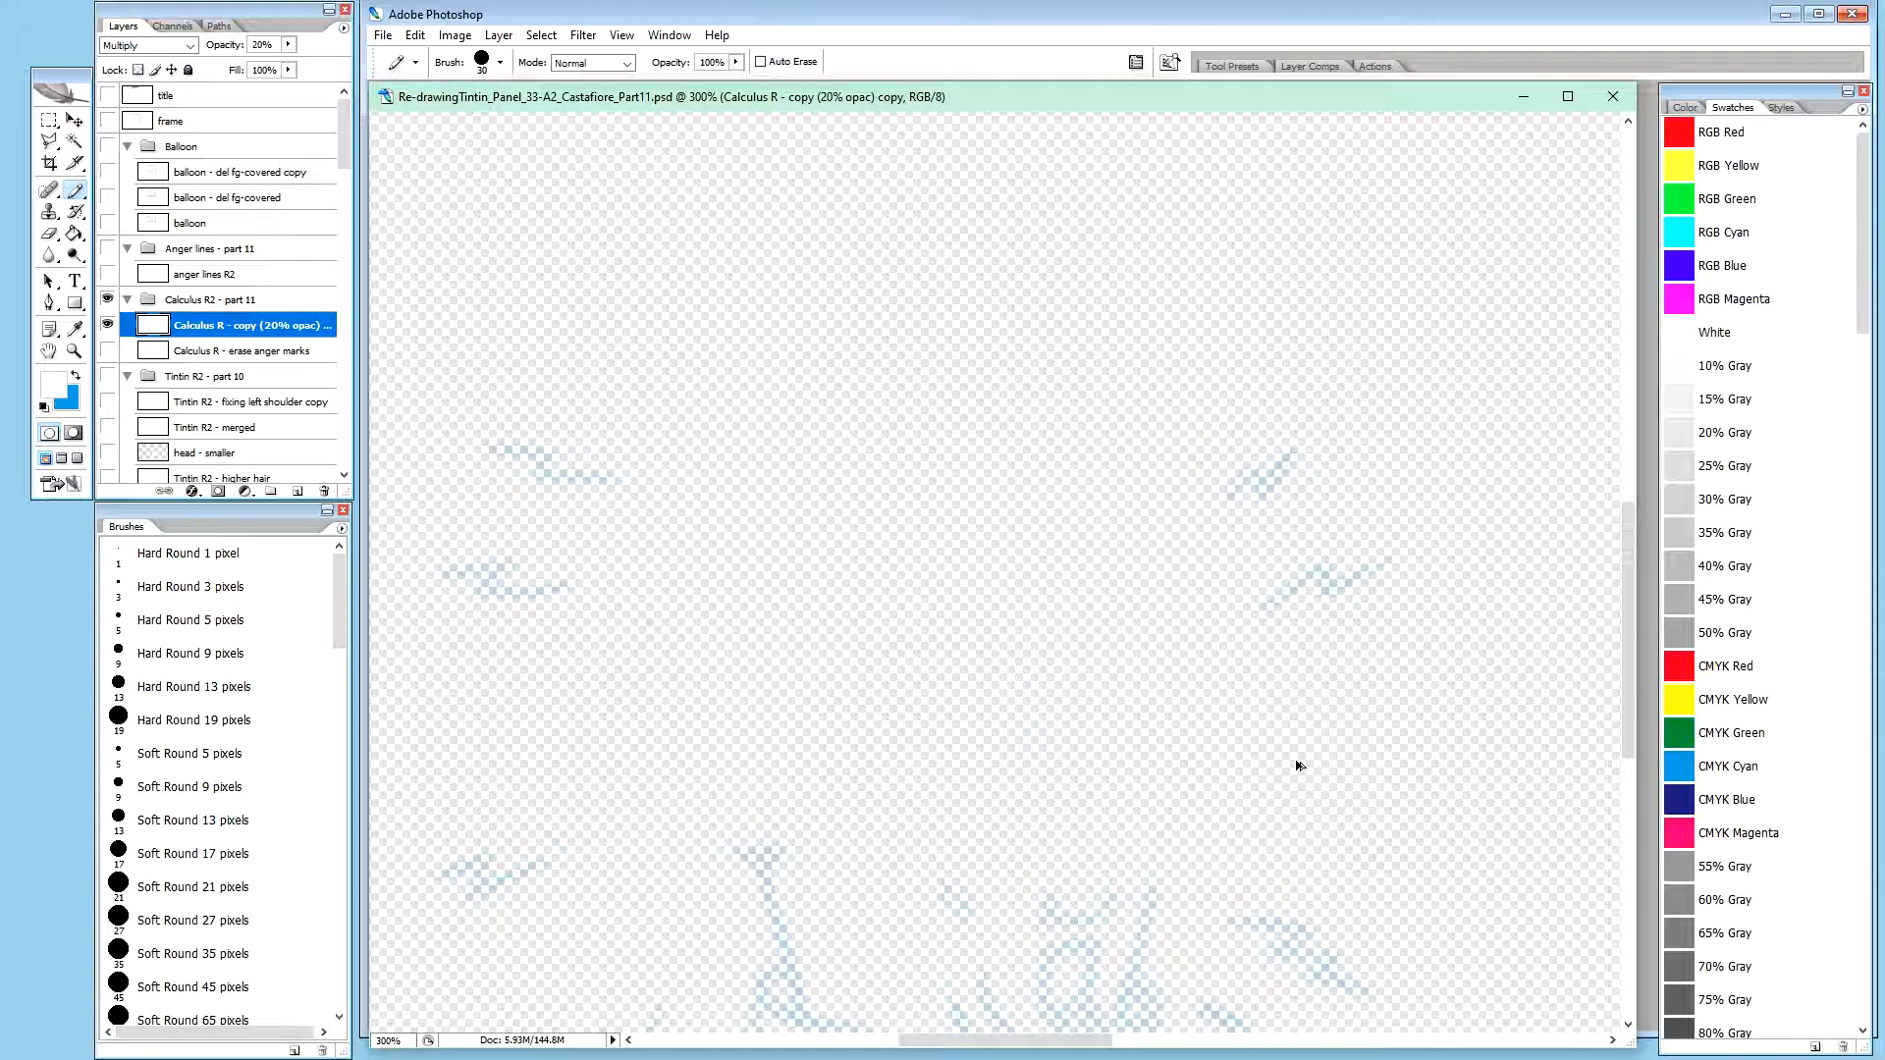
{"action": "key", "text": "ctrl+alt+z"}
{"action": "key", "text": "ctrl+alt+z"}
{"action": "key", "text": "ctrl+alt+z"}
{"action": "key", "text": "ctrl+alt+z"}
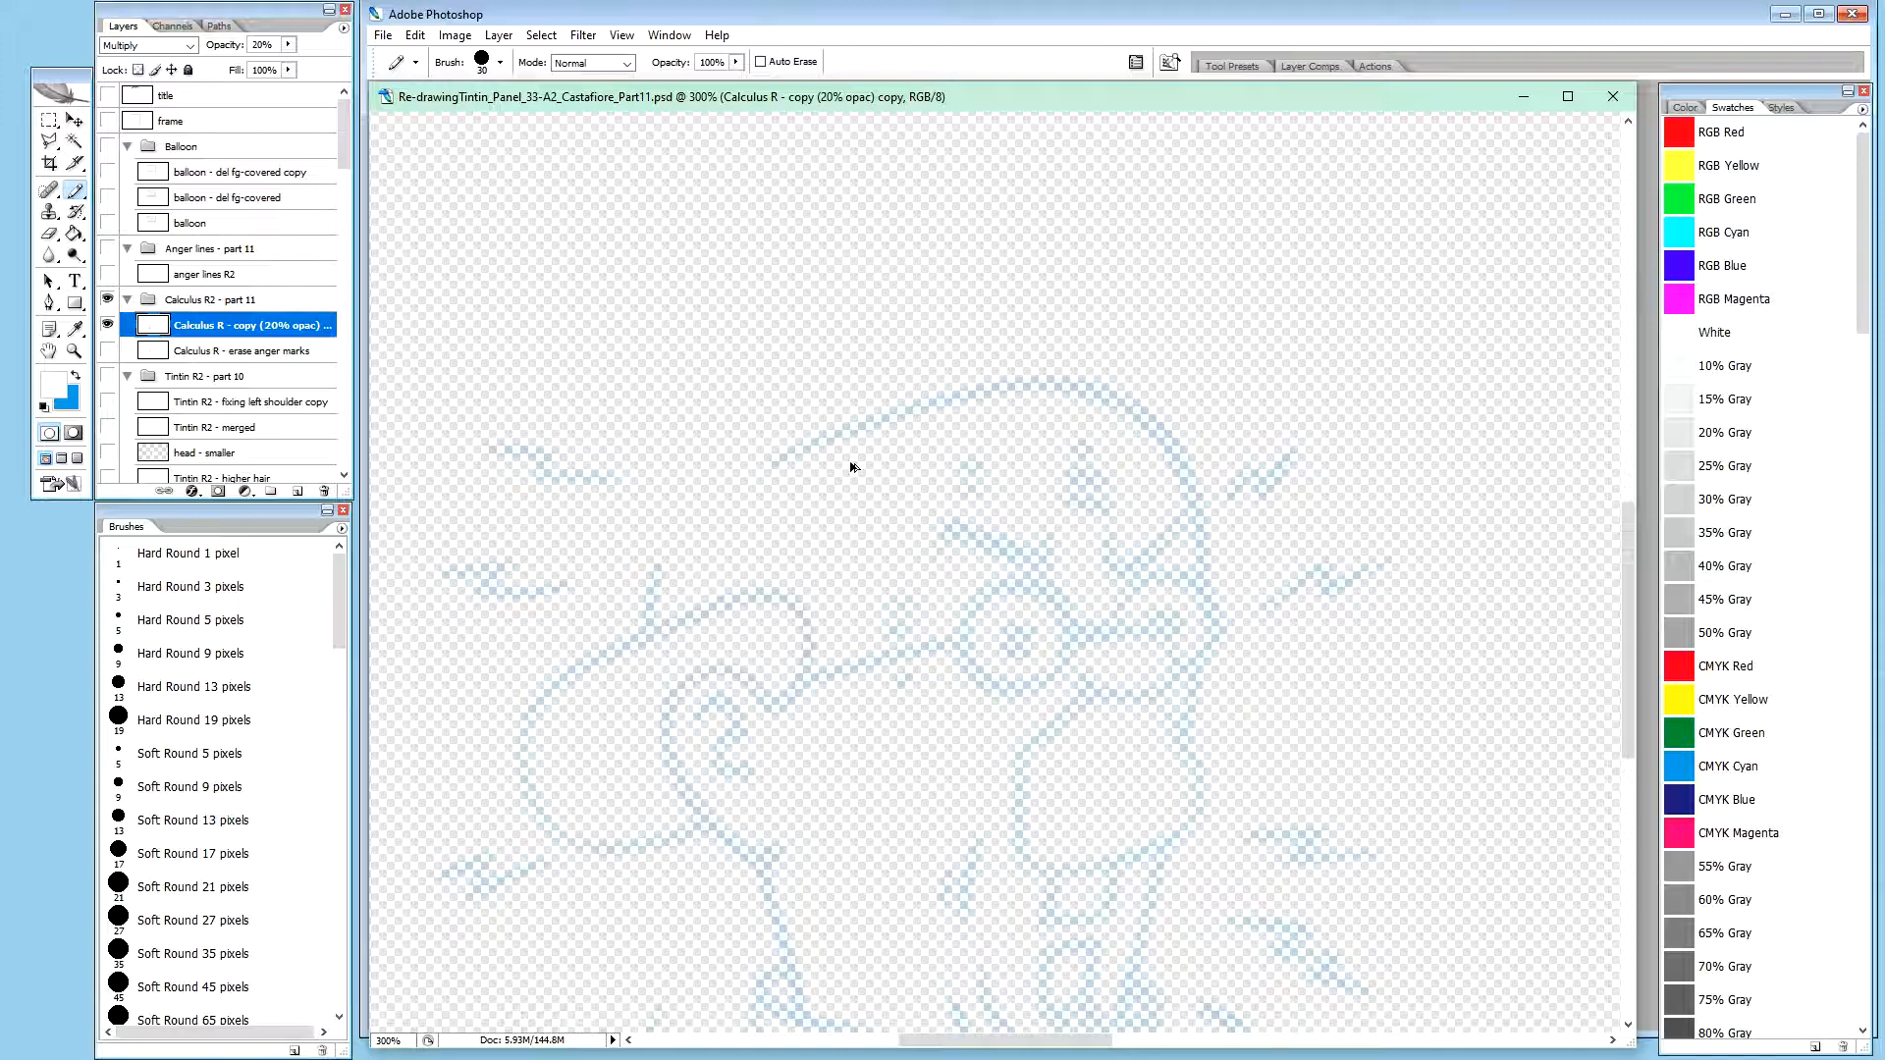
{"action": "mouse_move", "coordinate": [693, 591]}
{"action": "left_mouse_down"}
{"action": "mouse_move", "coordinate": [684, 566]}
{"action": "mouse_move", "coordinate": [674, 642]}
{"action": "mouse_move", "coordinate": [589, 677]}
{"action": "mouse_move", "coordinate": [551, 757]}
{"action": "mouse_move", "coordinate": [589, 787]}
{"action": "mouse_move", "coordinate": [568, 800]}
{"action": "mouse_move", "coordinate": [628, 820]}
{"action": "mouse_move", "coordinate": [661, 703]}
{"action": "mouse_move", "coordinate": [765, 692]}
{"action": "mouse_move", "coordinate": [795, 595]}
{"action": "mouse_move", "coordinate": [785, 476]}
{"action": "mouse_move", "coordinate": [1055, 411]}
{"action": "mouse_move", "coordinate": [1116, 441]}
{"action": "mouse_move", "coordinate": [1183, 601]}
{"action": "mouse_move", "coordinate": [1168, 509]}
{"action": "mouse_move", "coordinate": [1128, 445]}
{"action": "mouse_move", "coordinate": [1149, 438]}
{"action": "mouse_move", "coordinate": [871, 593]}
{"action": "mouse_move", "coordinate": [939, 644]}
{"action": "mouse_move", "coordinate": [1063, 673]}
{"action": "mouse_move", "coordinate": [1162, 664]}
{"action": "mouse_move", "coordinate": [1172, 754]}
{"action": "mouse_move", "coordinate": [1099, 871]}
{"action": "mouse_move", "coordinate": [1089, 808]}
{"action": "mouse_move", "coordinate": [955, 854]}
{"action": "mouse_move", "coordinate": [975, 831]}
{"action": "mouse_move", "coordinate": [903, 800]}
{"action": "mouse_move", "coordinate": [800, 800]}
{"action": "mouse_move", "coordinate": [799, 880]}
{"action": "mouse_move", "coordinate": [820, 728]}
{"action": "left_mouse_up"}
{"action": "key", "text": "space"}
{"action": "left_click_drag", "start_coordinate": [946, 812], "coordinate": [976, 437]}
{"action": "mouse_move", "coordinate": [794, 620]}
{"action": "left_mouse_down"}
{"action": "mouse_move", "coordinate": [810, 571]}
{"action": "mouse_move", "coordinate": [775, 688]}
{"action": "mouse_move", "coordinate": [704, 785]}
{"action": "mouse_move", "coordinate": [776, 717]}
{"action": "mouse_move", "coordinate": [732, 764]}
{"action": "mouse_move", "coordinate": [502, 890]}
{"action": "mouse_move", "coordinate": [505, 917]}
{"action": "mouse_move", "coordinate": [746, 809]}
{"action": "mouse_move", "coordinate": [699, 949]}
{"action": "mouse_move", "coordinate": [922, 911]}
{"action": "mouse_move", "coordinate": [880, 789]}
{"action": "mouse_move", "coordinate": [1041, 801]}
{"action": "mouse_move", "coordinate": [891, 609]}
{"action": "mouse_move", "coordinate": [1013, 637]}
{"action": "mouse_move", "coordinate": [1081, 618]}
{"action": "mouse_move", "coordinate": [1119, 482]}
{"action": "mouse_move", "coordinate": [1129, 534]}
{"action": "mouse_move", "coordinate": [1147, 475]}
{"action": "mouse_move", "coordinate": [1125, 742]}
{"action": "mouse_move", "coordinate": [1161, 655]}
{"action": "mouse_move", "coordinate": [1173, 713]}
{"action": "mouse_move", "coordinate": [1139, 885]}
{"action": "mouse_move", "coordinate": [1043, 886]}
{"action": "mouse_move", "coordinate": [1261, 929]}
{"action": "mouse_move", "coordinate": [1202, 782]}
{"action": "mouse_move", "coordinate": [1269, 862]}
{"action": "left_mouse_up"}
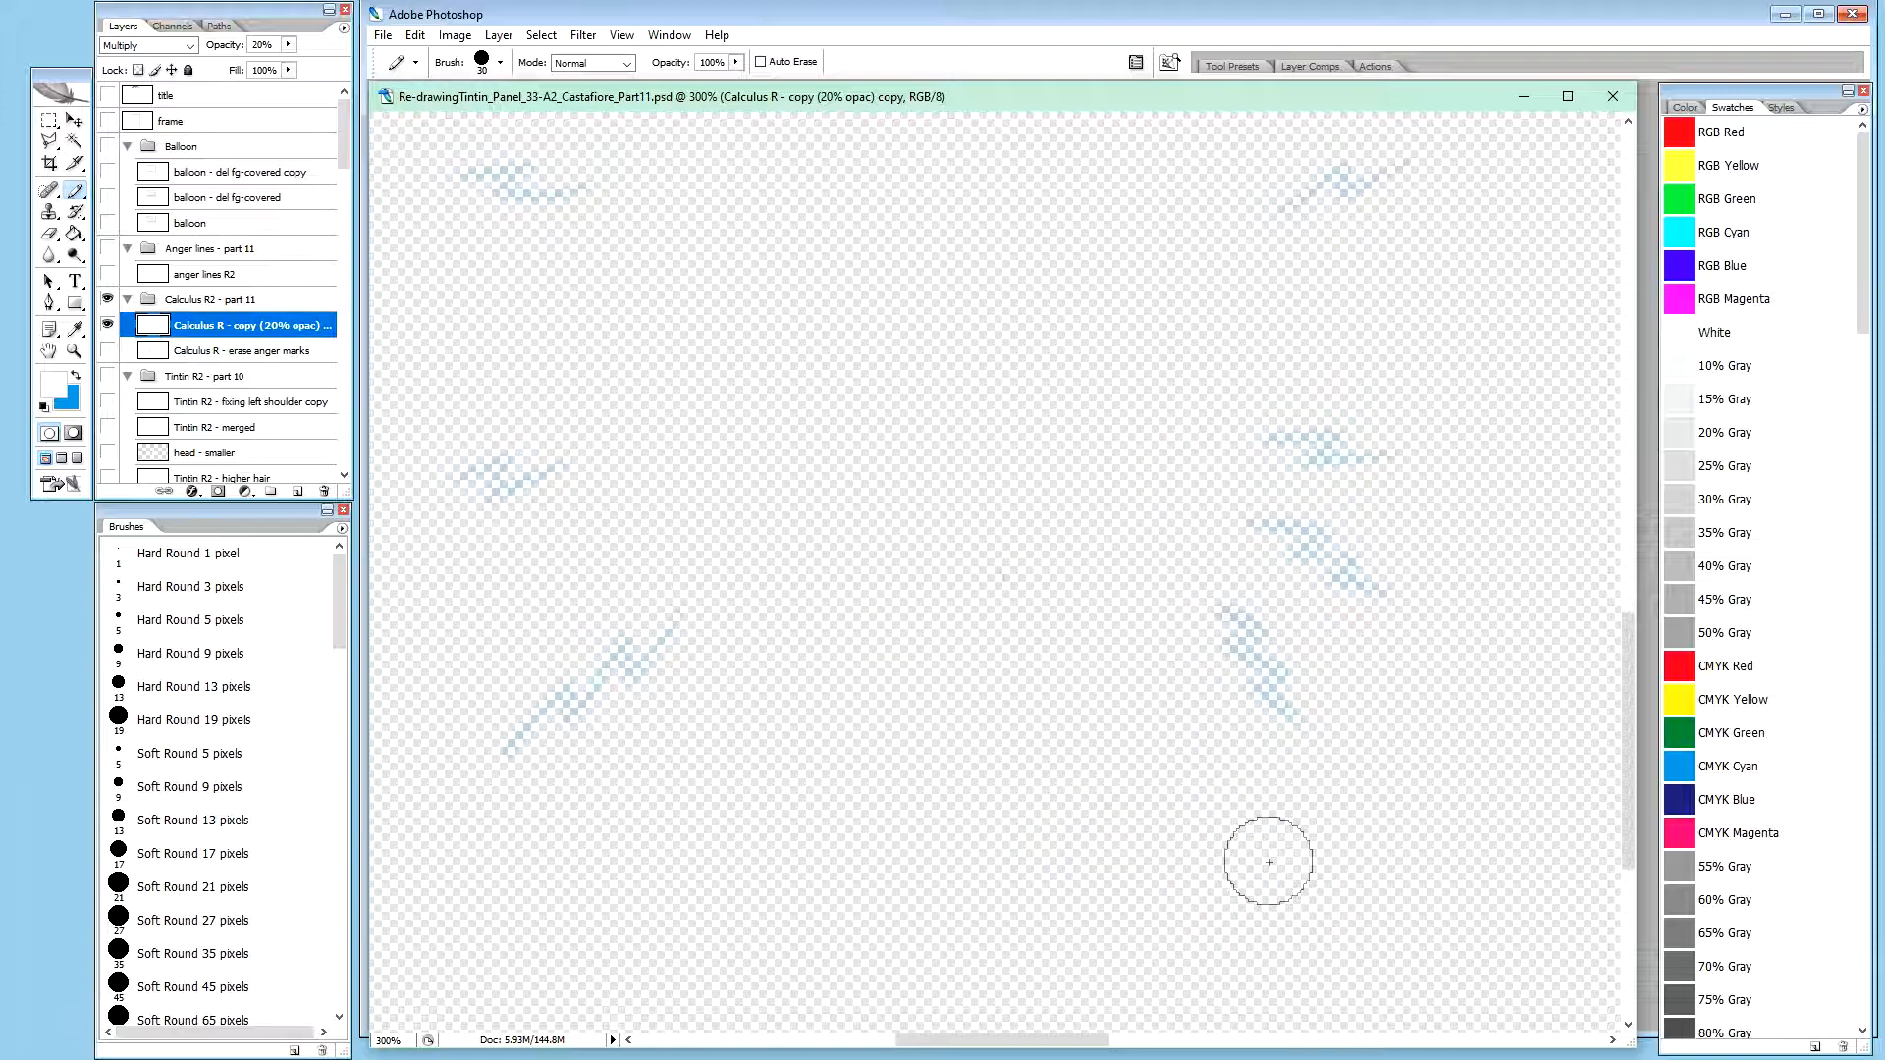
{"action": "key", "text": "ctrl+minus"}
{"action": "key", "text": "ctrl+minus"}
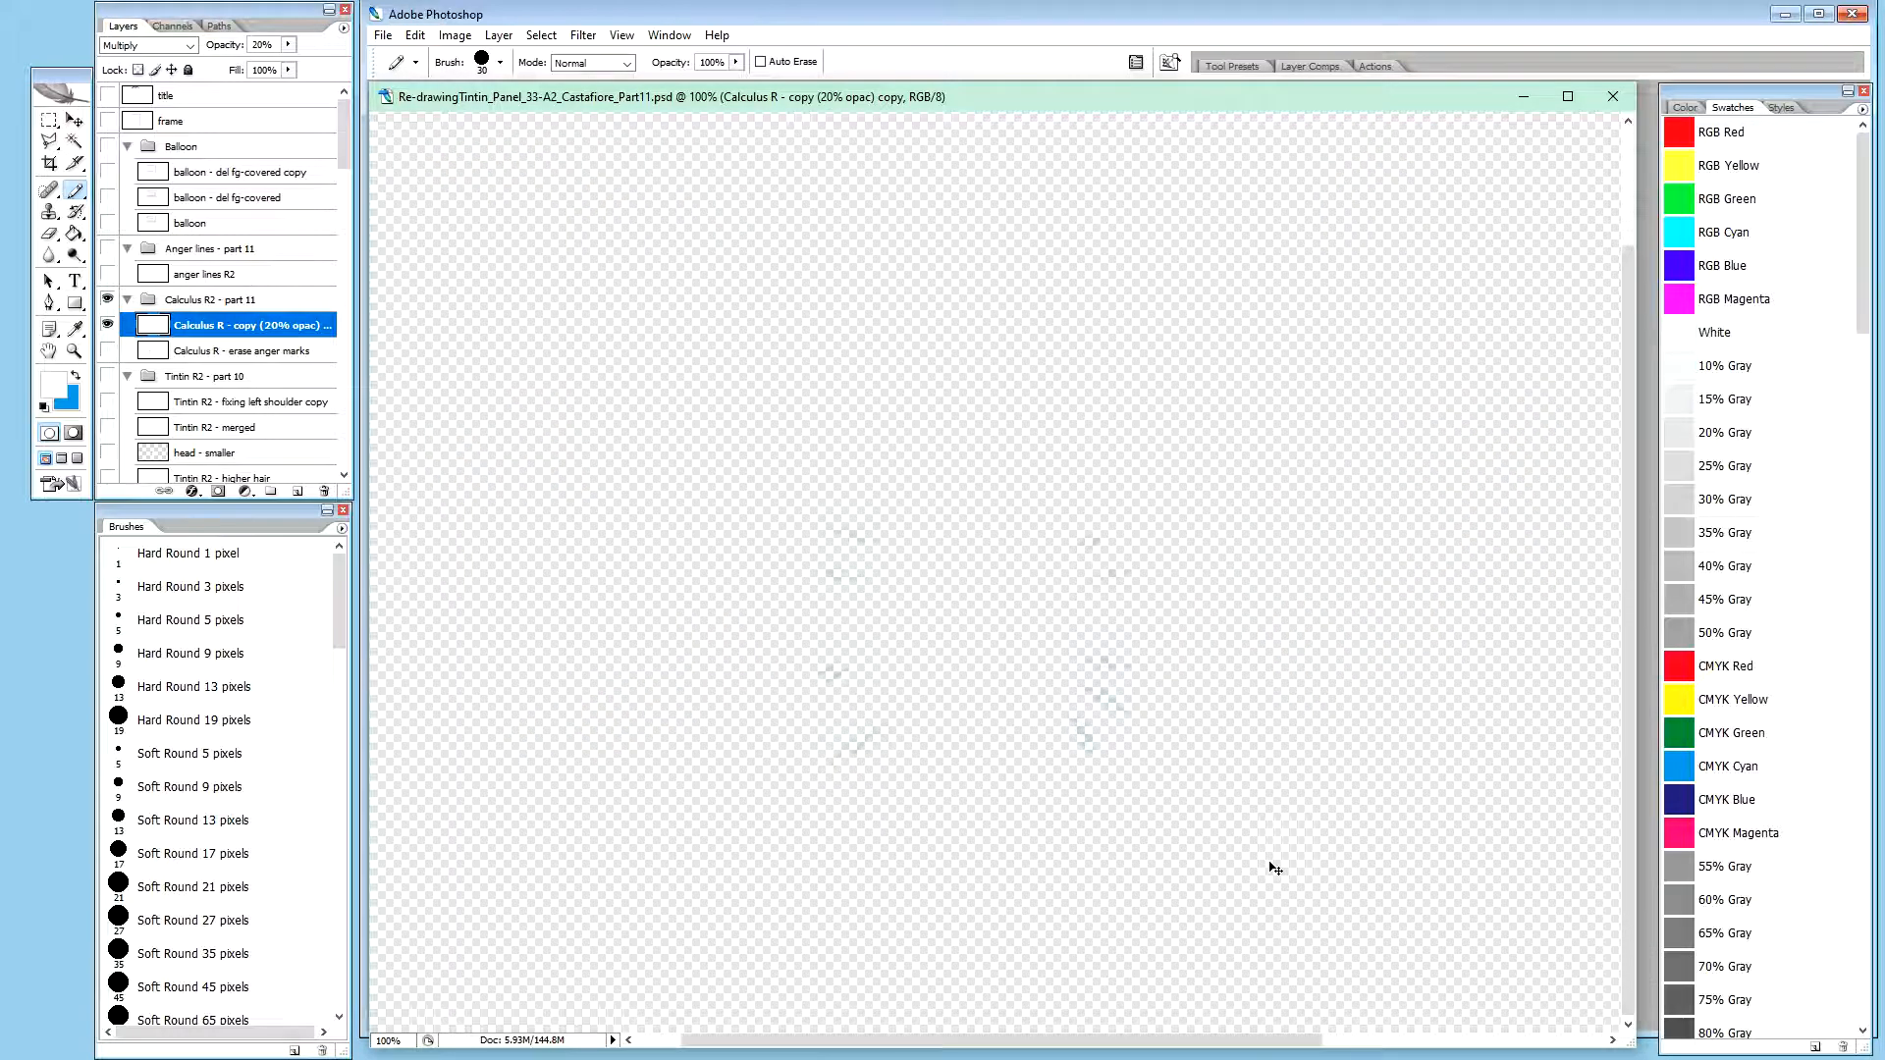
Restore the hidden panel layers and show the Calculus R - erase anger marks layer
{"action": "left_click", "coordinate": [108, 325], "text": "alt"}
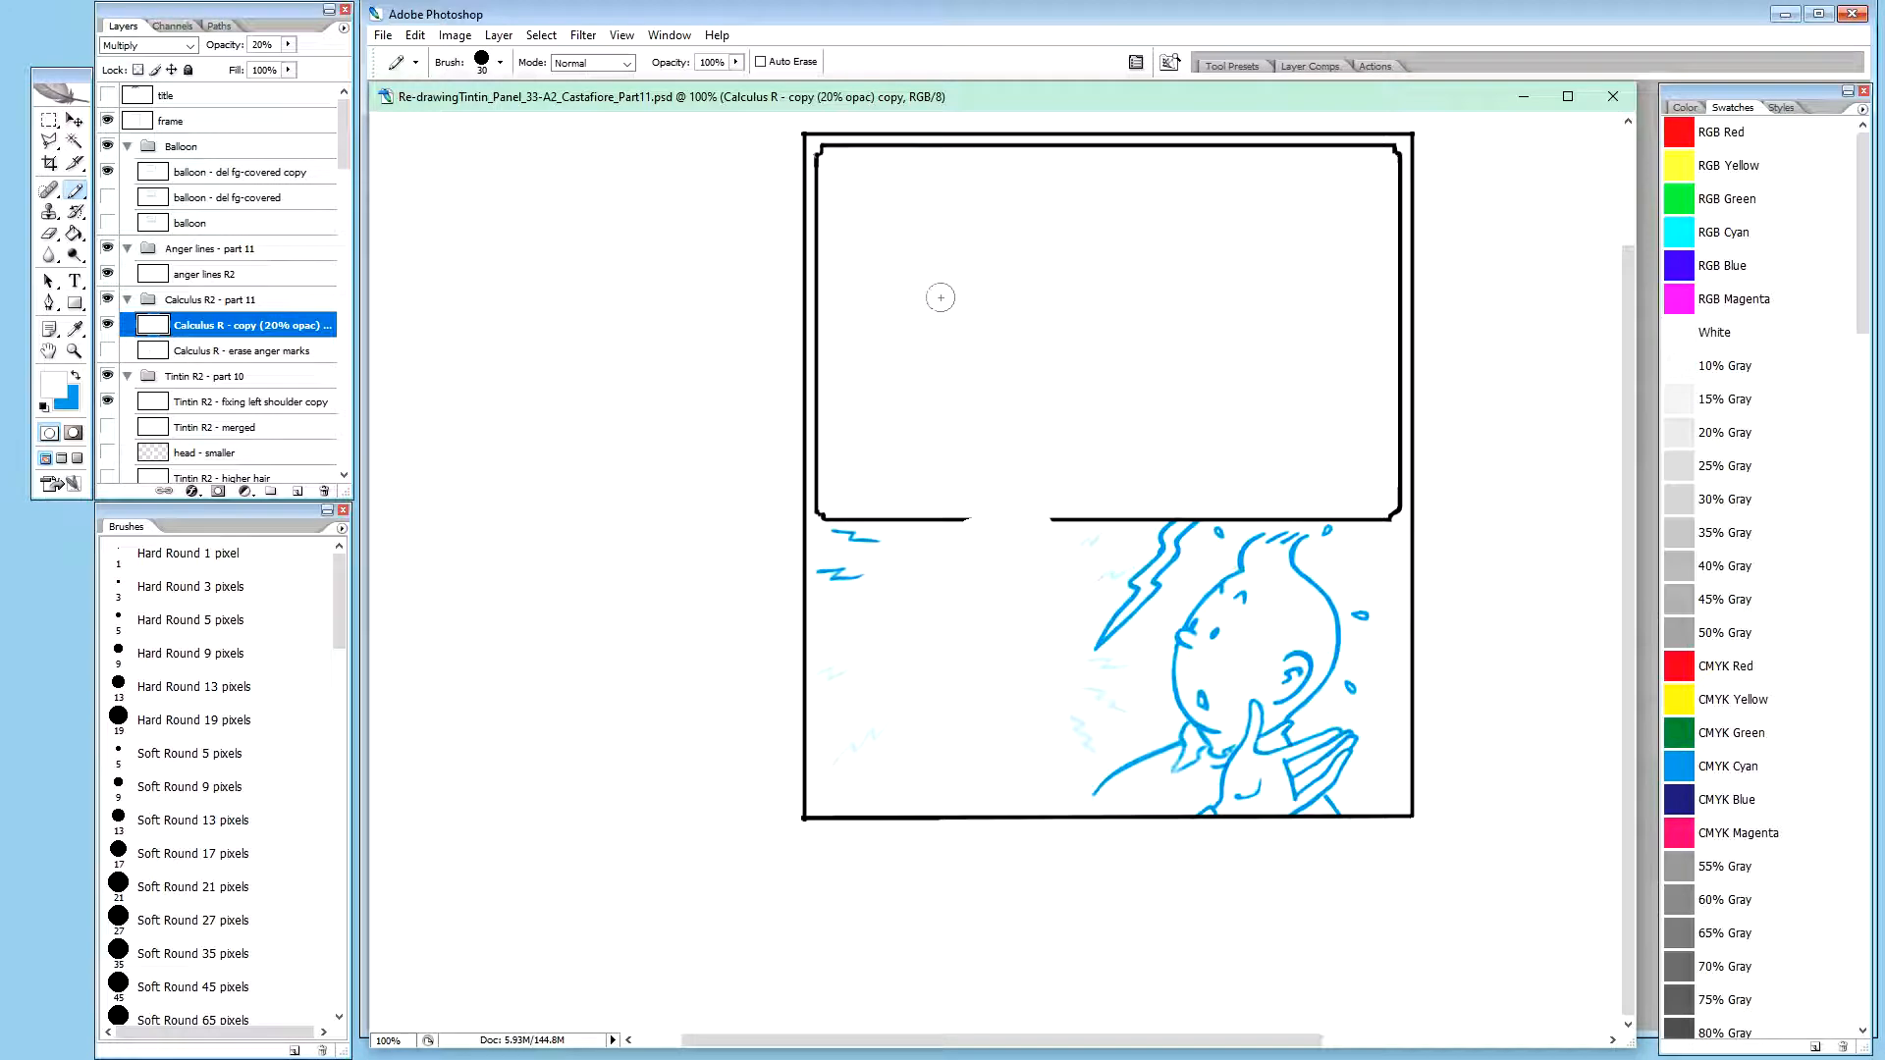
{"action": "key", "text": "ctrl+plus"}
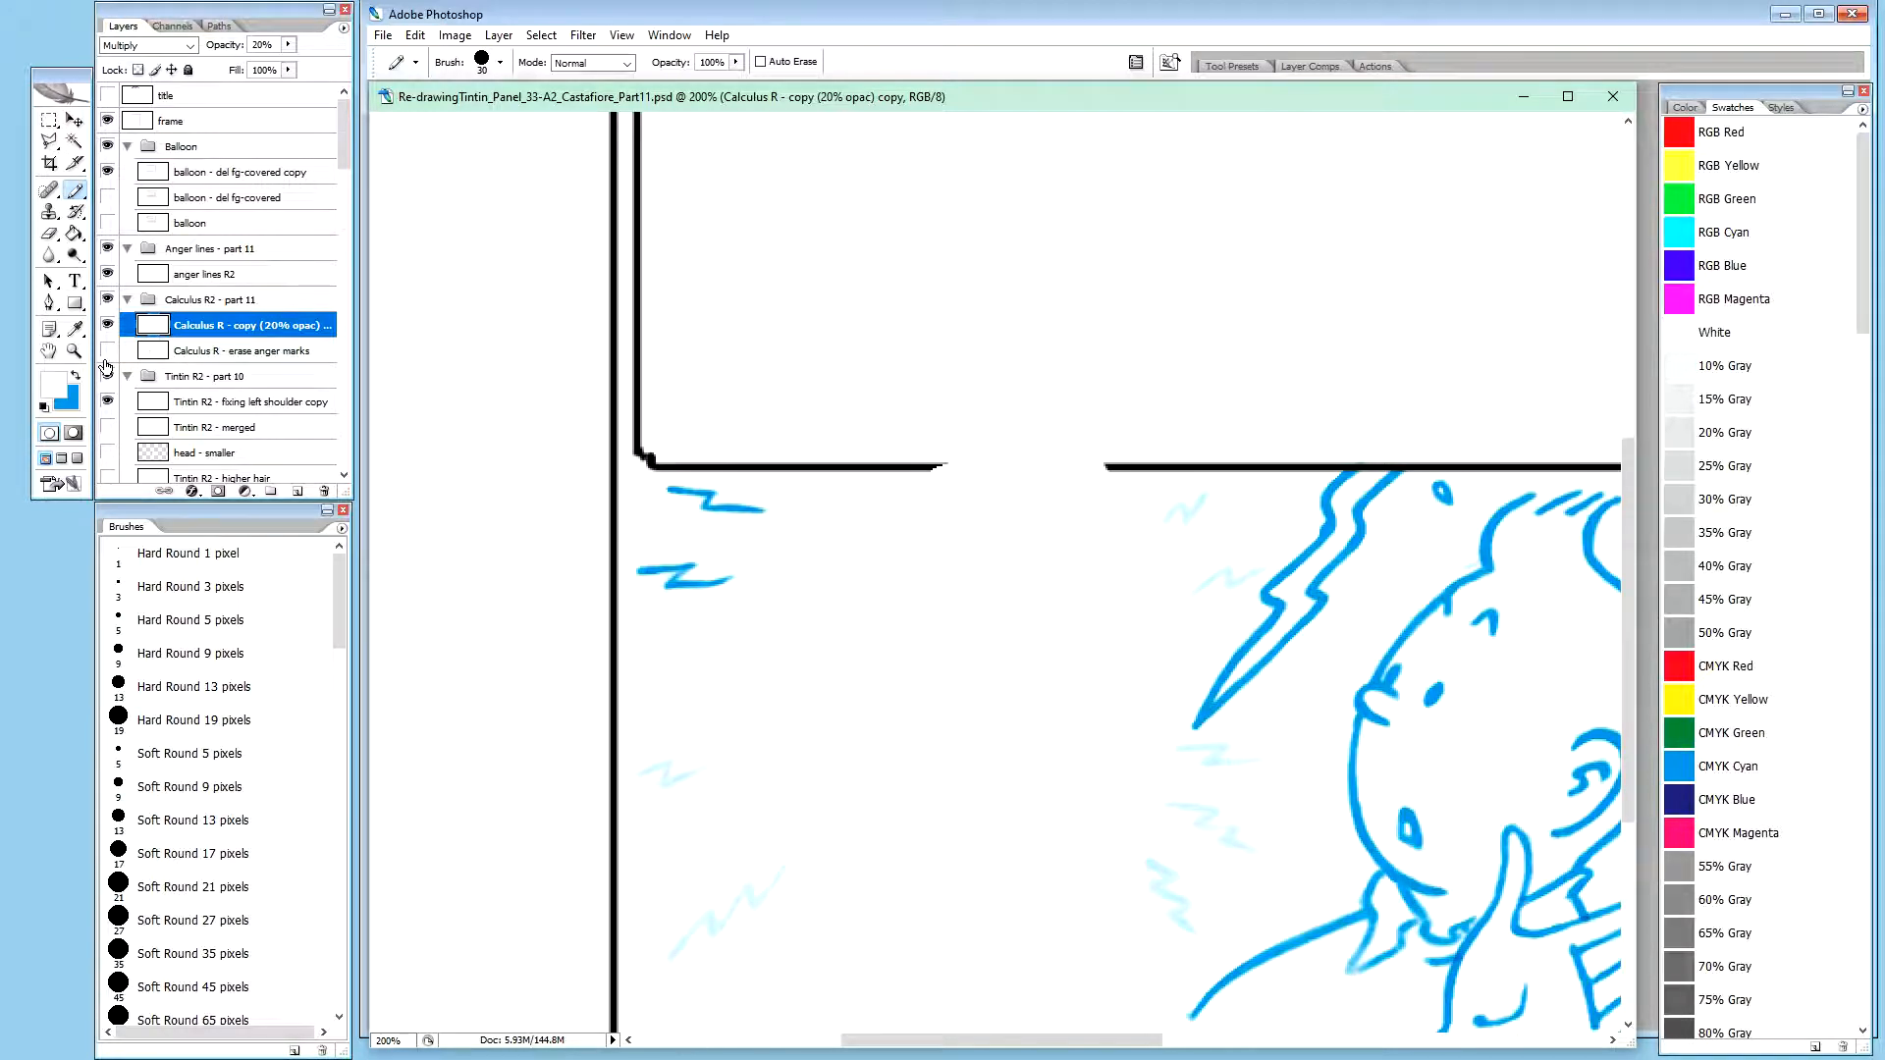
{"action": "left_click", "coordinate": [109, 354]}
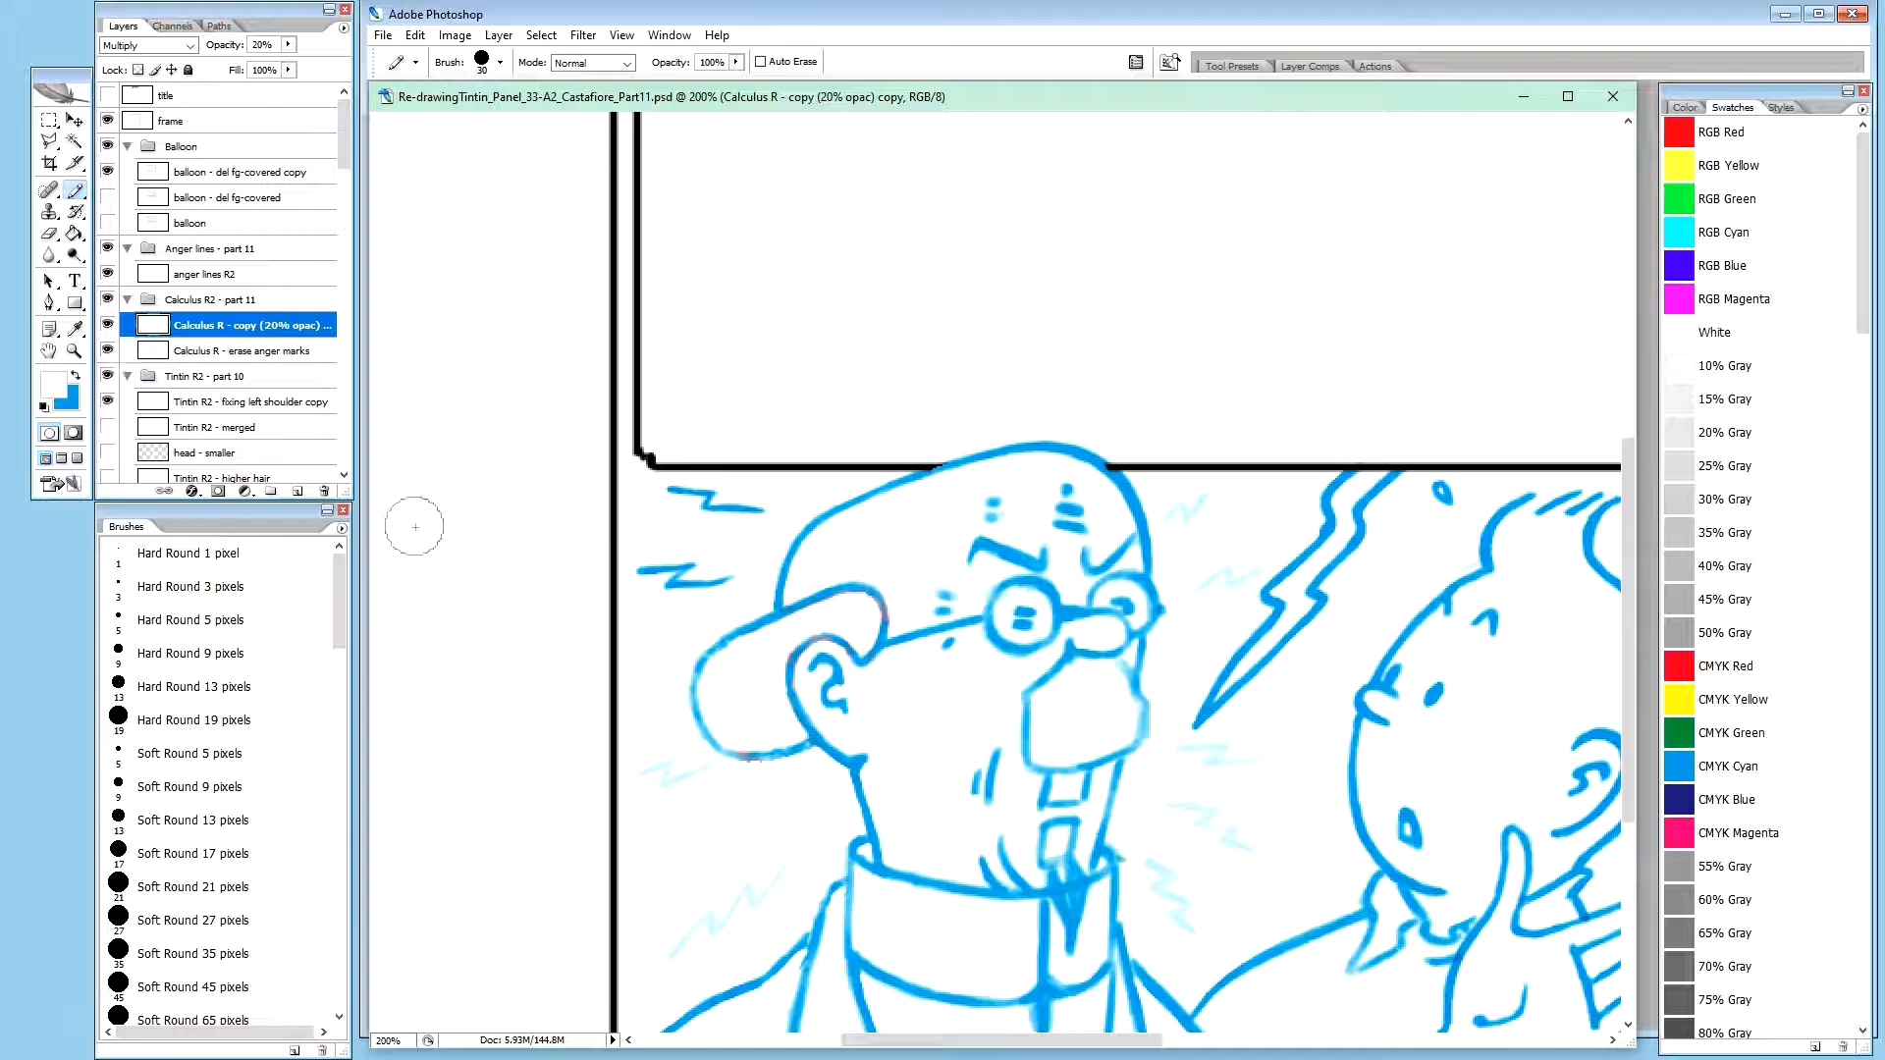
Duplicate the Calculus R - erase anger marks layer and change "R" to "R2" in the names of both the original and the copy
{"action": "left_click", "coordinate": [246, 356]}
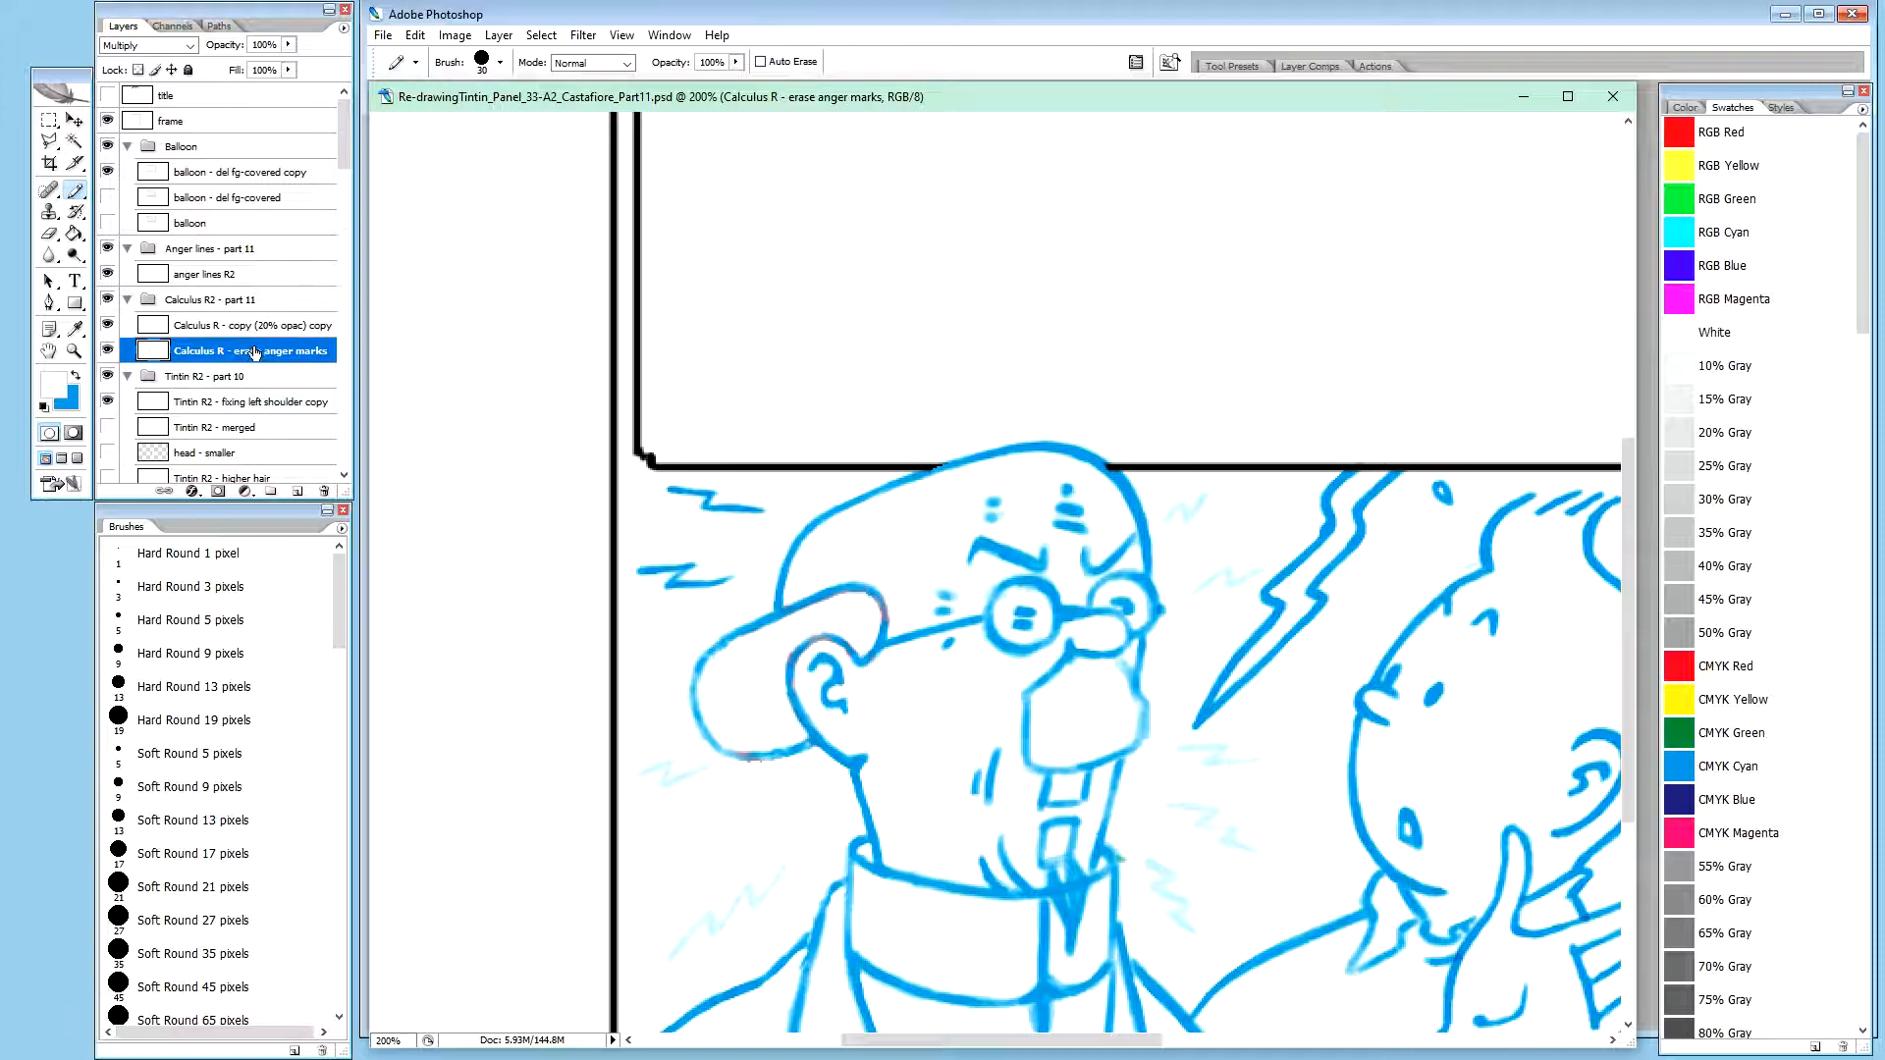
{"action": "key", "text": "ctrl+j"}
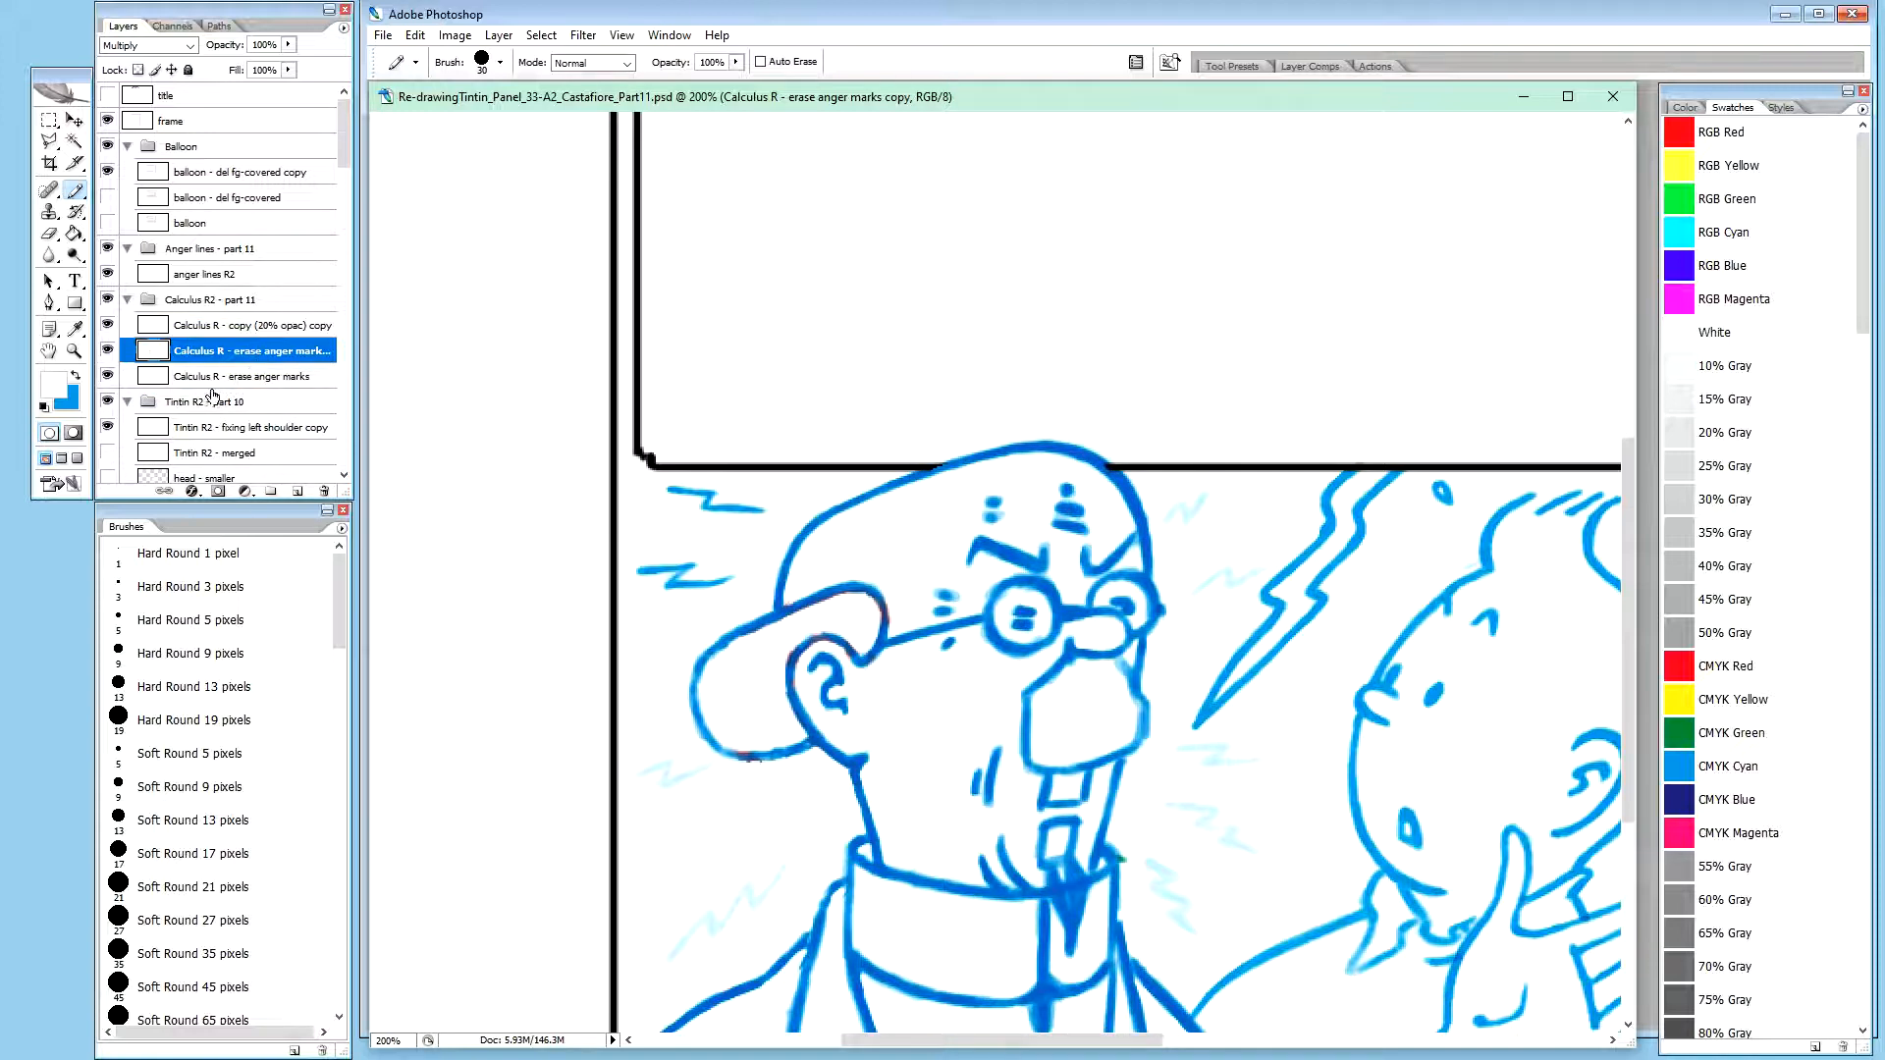
{"action": "double_click", "coordinate": [214, 378]}
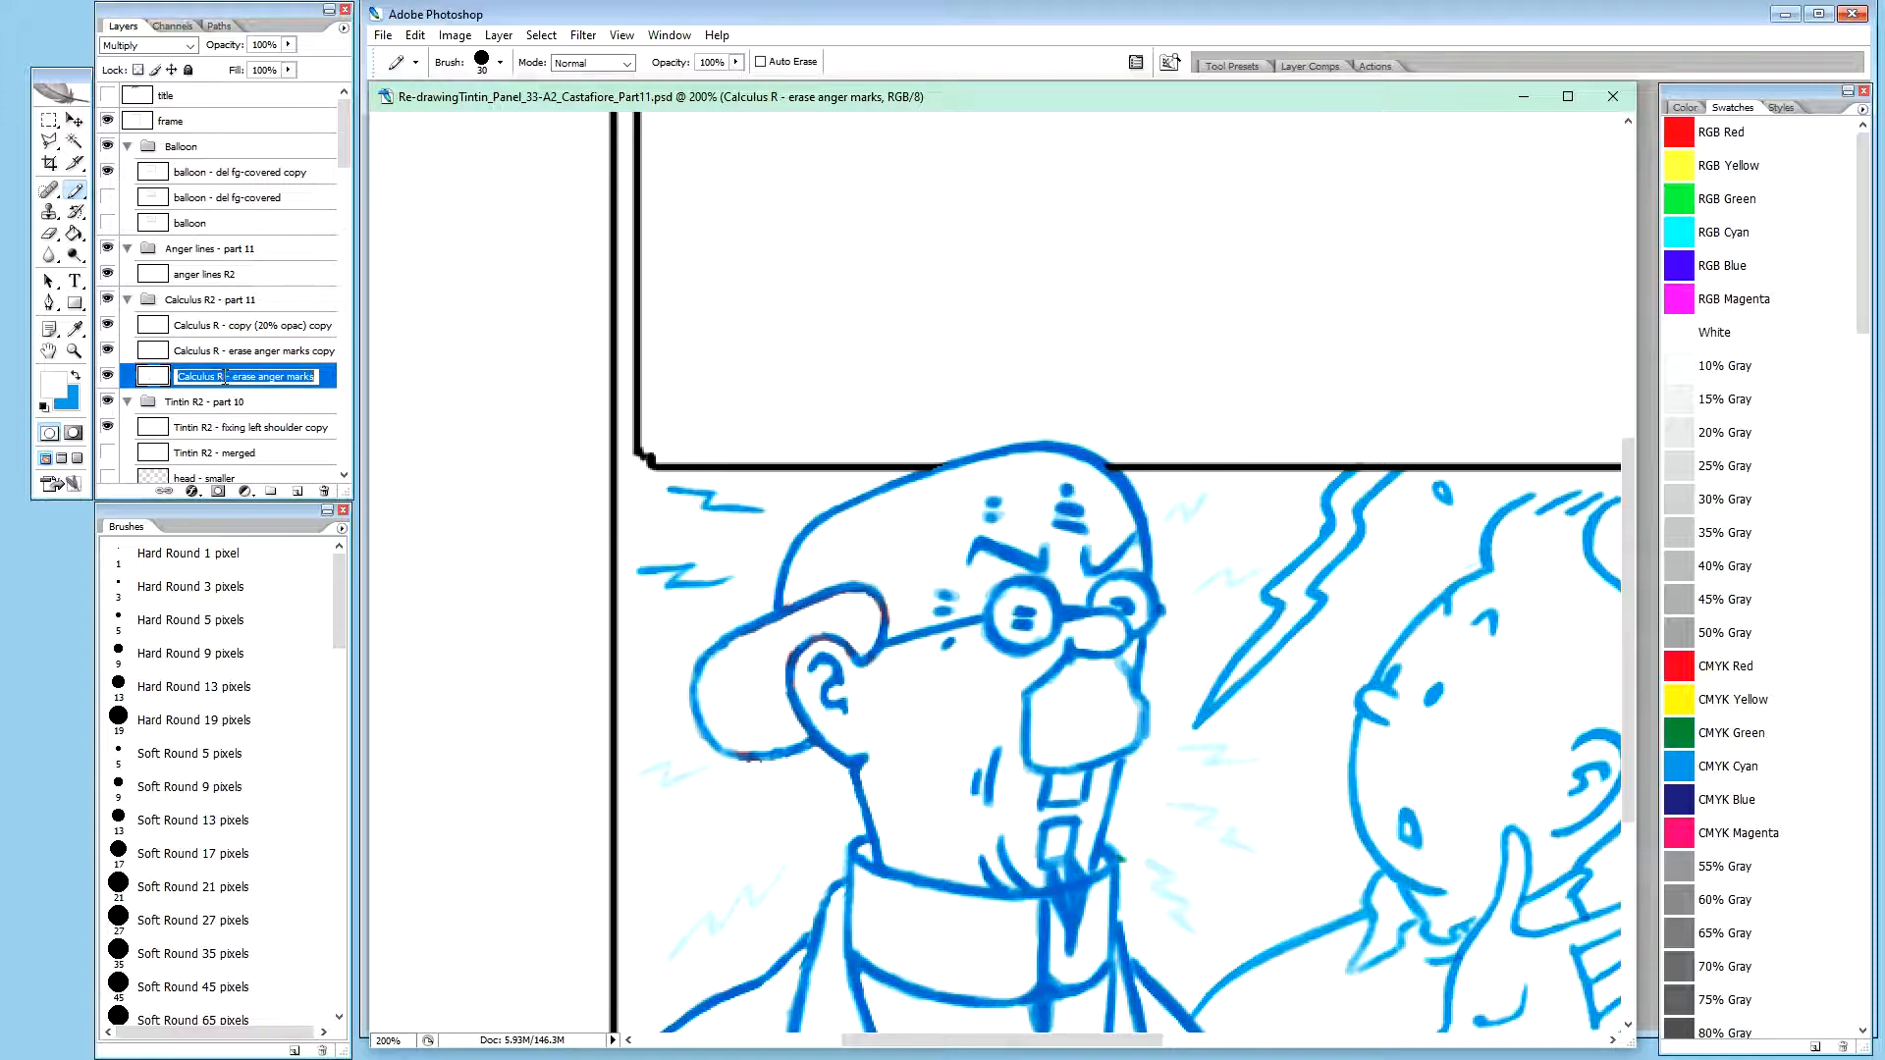
{"action": "left_click", "coordinate": [222, 376]}
{"action": "type", "text": "2"}
{"action": "double_click", "coordinate": [218, 350]}
{"action": "left_click", "coordinate": [218, 350]}
{"action": "type", "text": "2"}
{"action": "key", "text": "Return"}
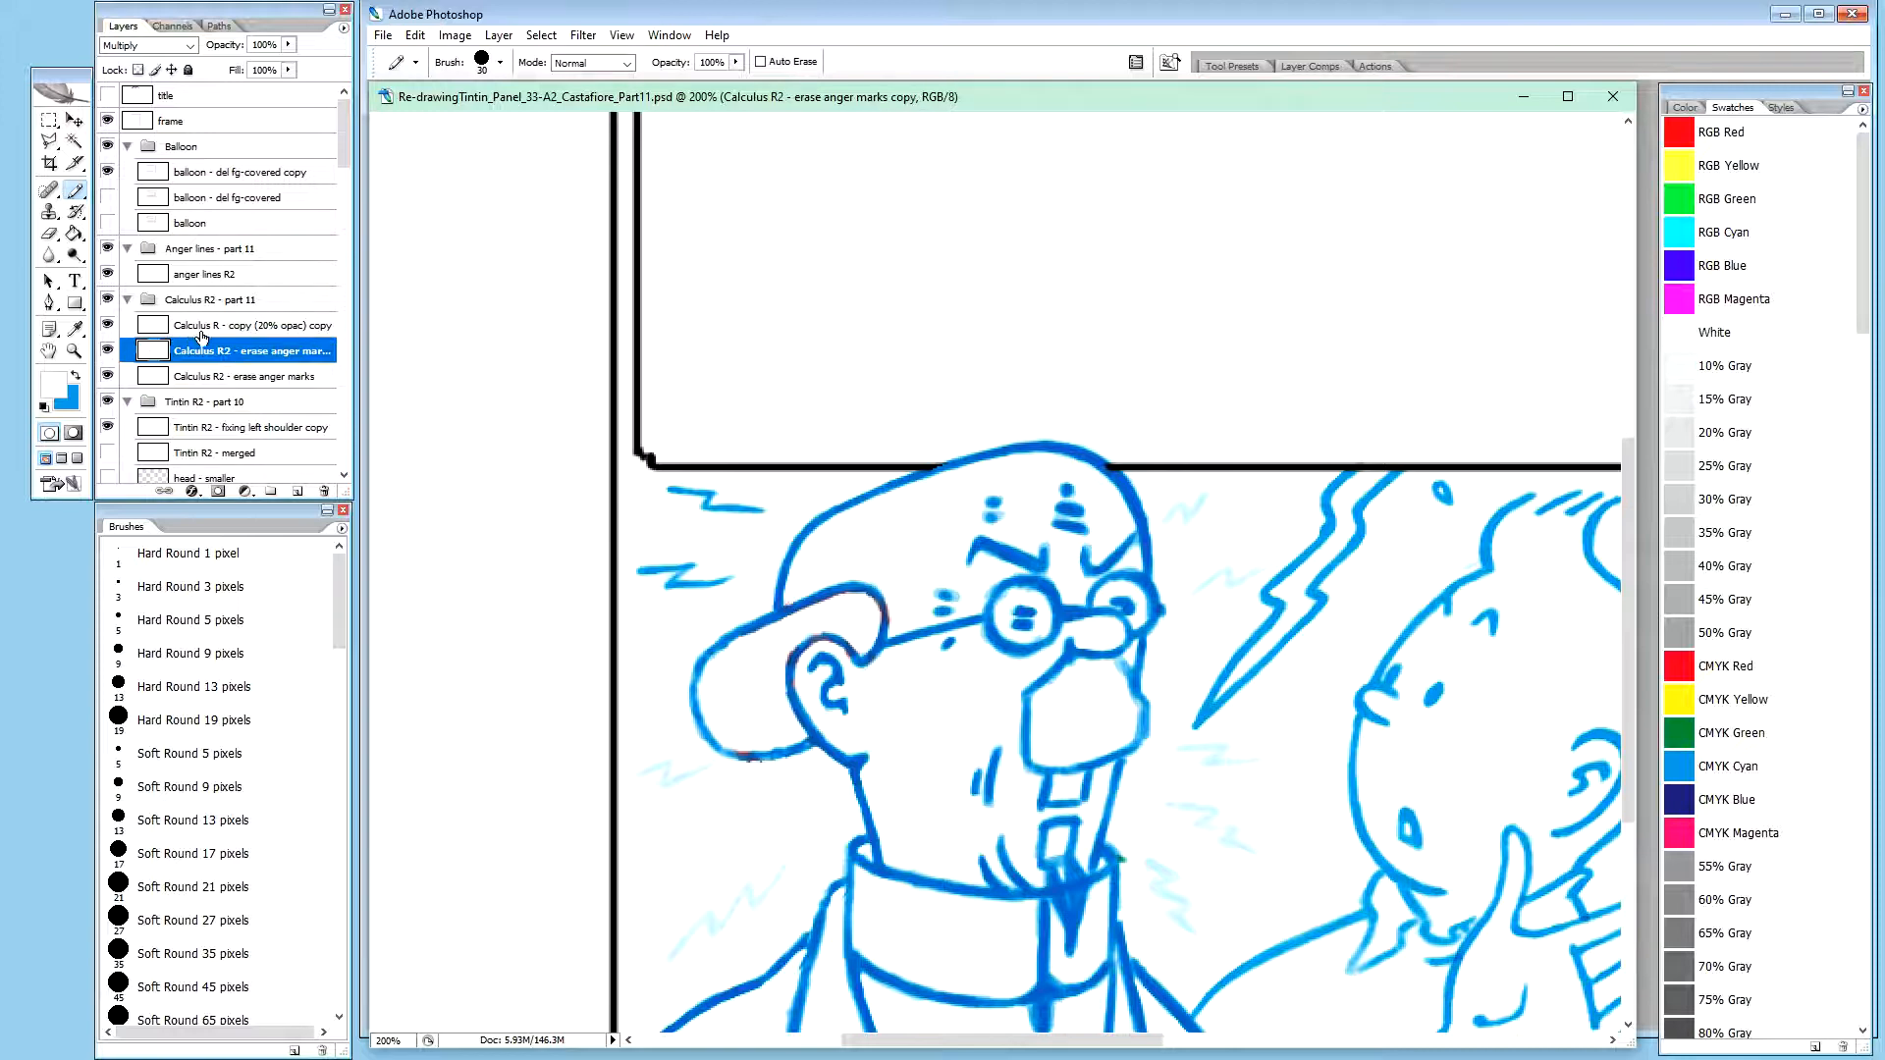
Rename the faint anger lines layer as "anger lines R1 - copy (20% opac) copy" and move it below anger lines R2 in the Anger lines group
{"action": "double_click", "coordinate": [205, 327]}
{"action": "left_click_drag", "start_coordinate": [217, 327], "coordinate": [175, 332]}
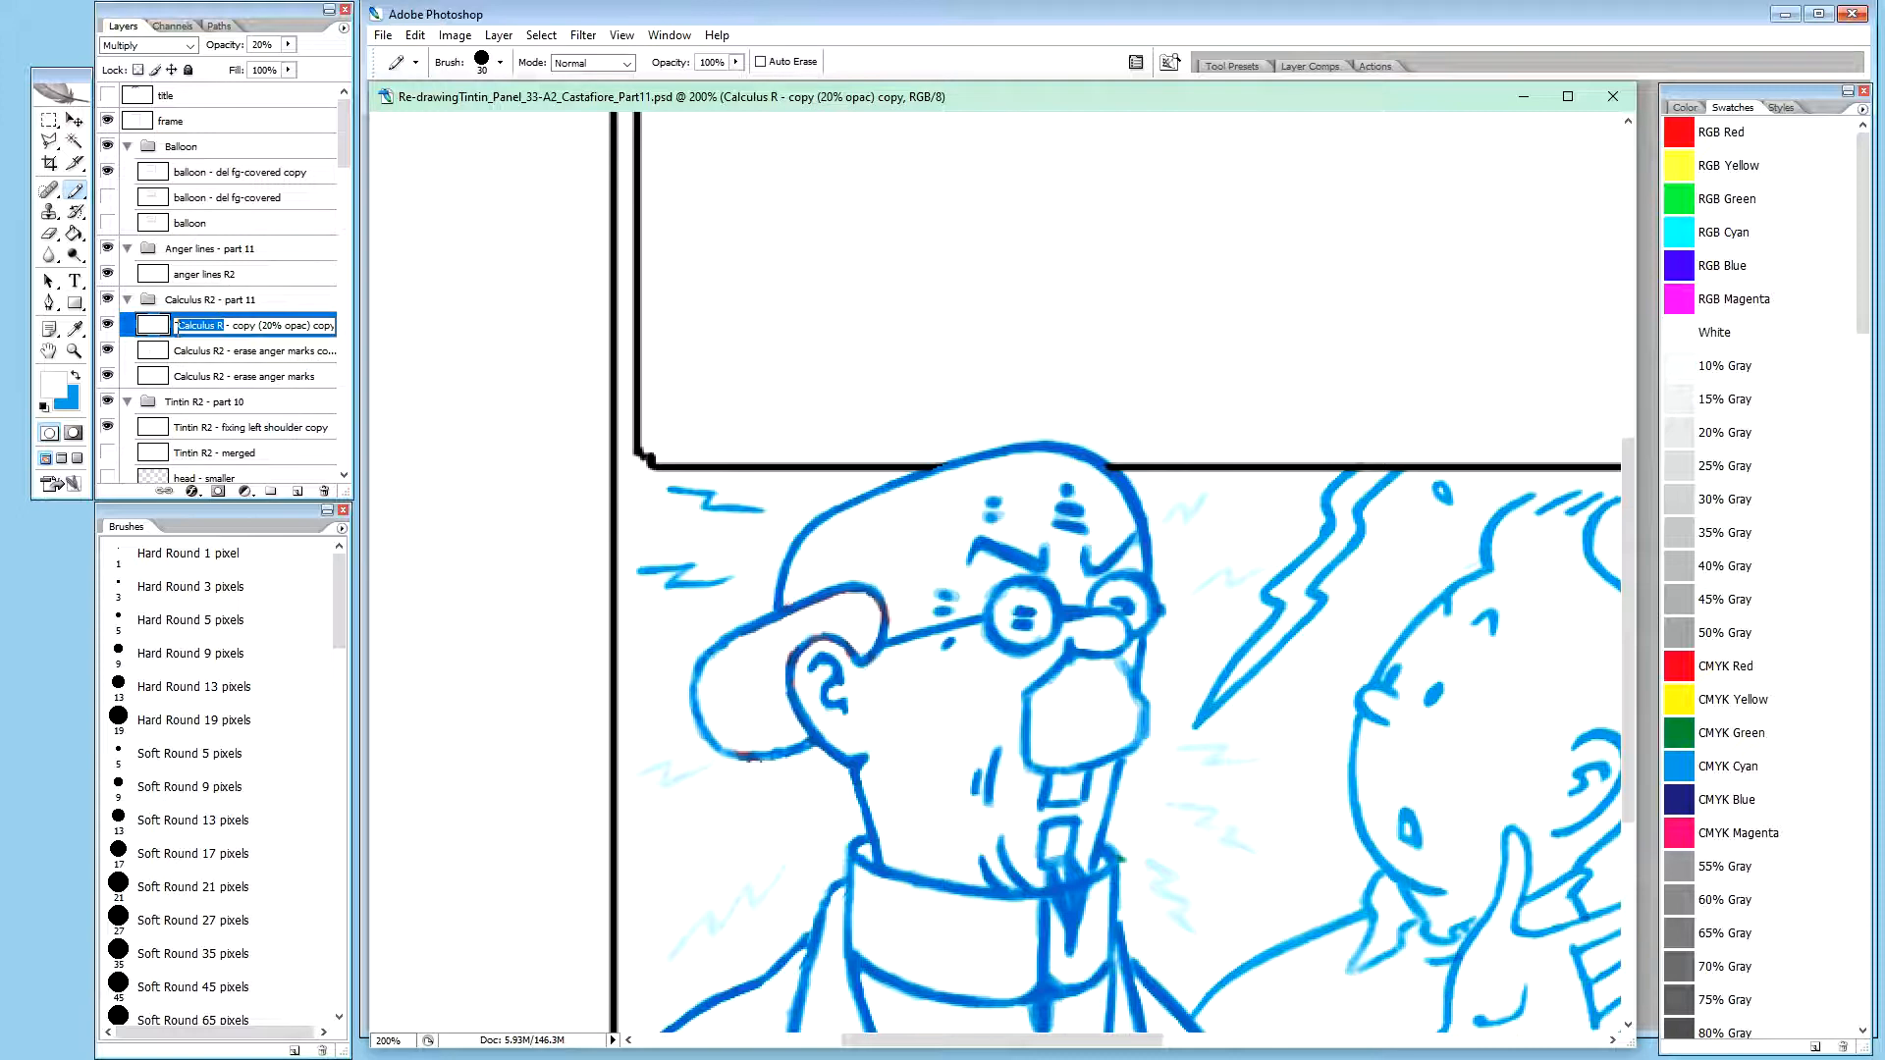
{"action": "type", "text": "anger l"}
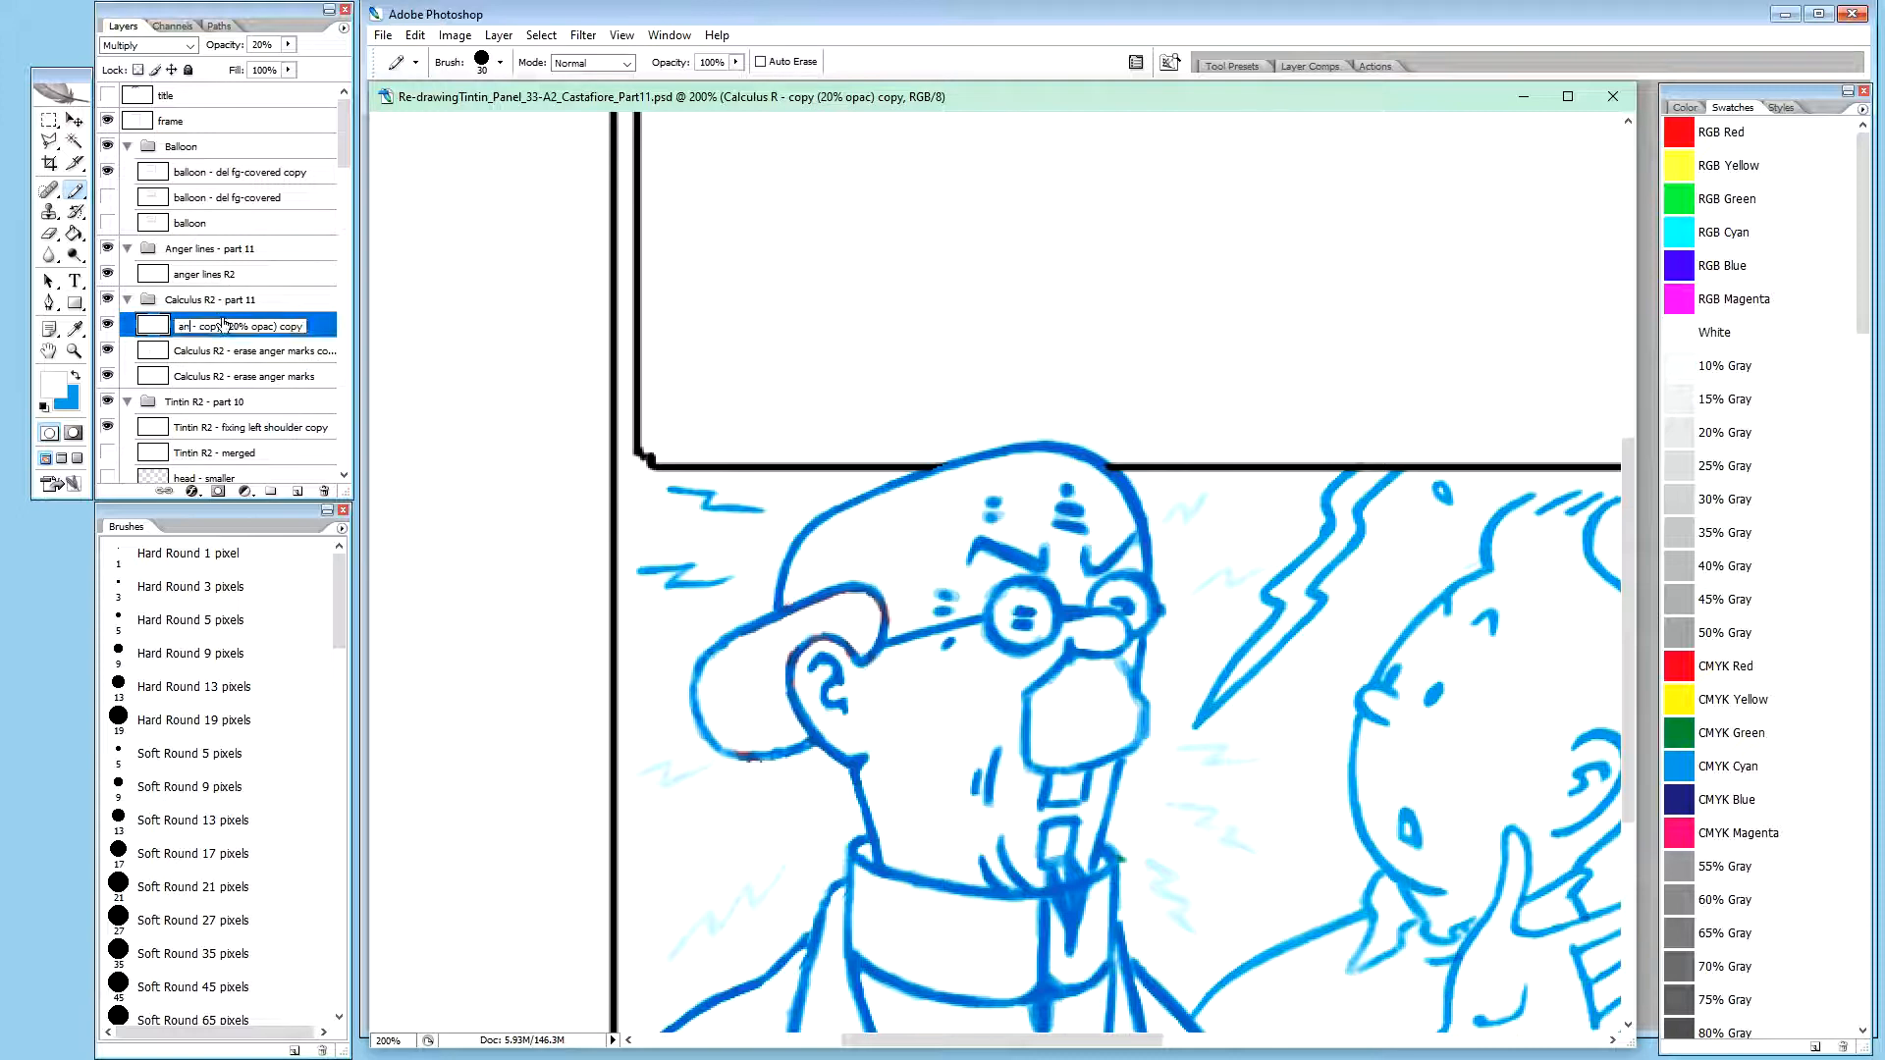
{"action": "type", "text": "ines R1"}
{"action": "key", "text": "Return"}
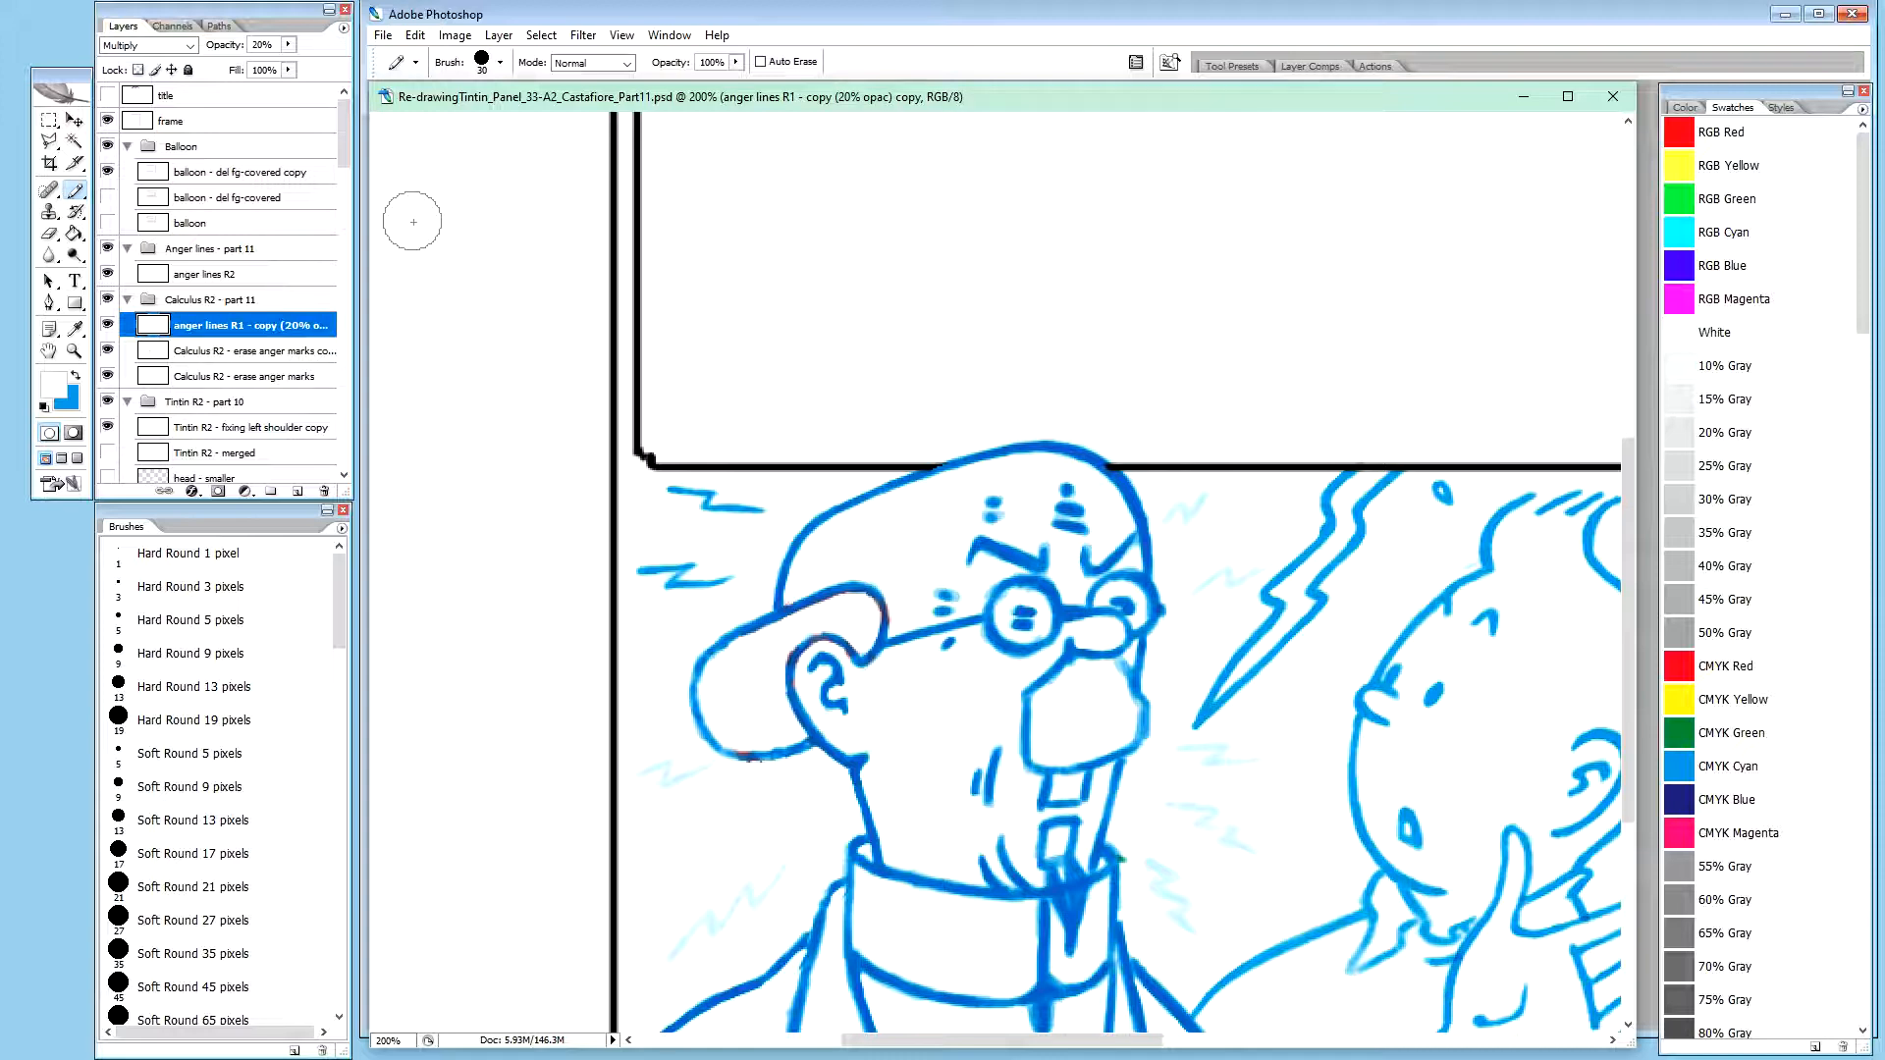
{"action": "left_click_drag", "start_coordinate": [234, 332], "coordinate": [238, 285]}
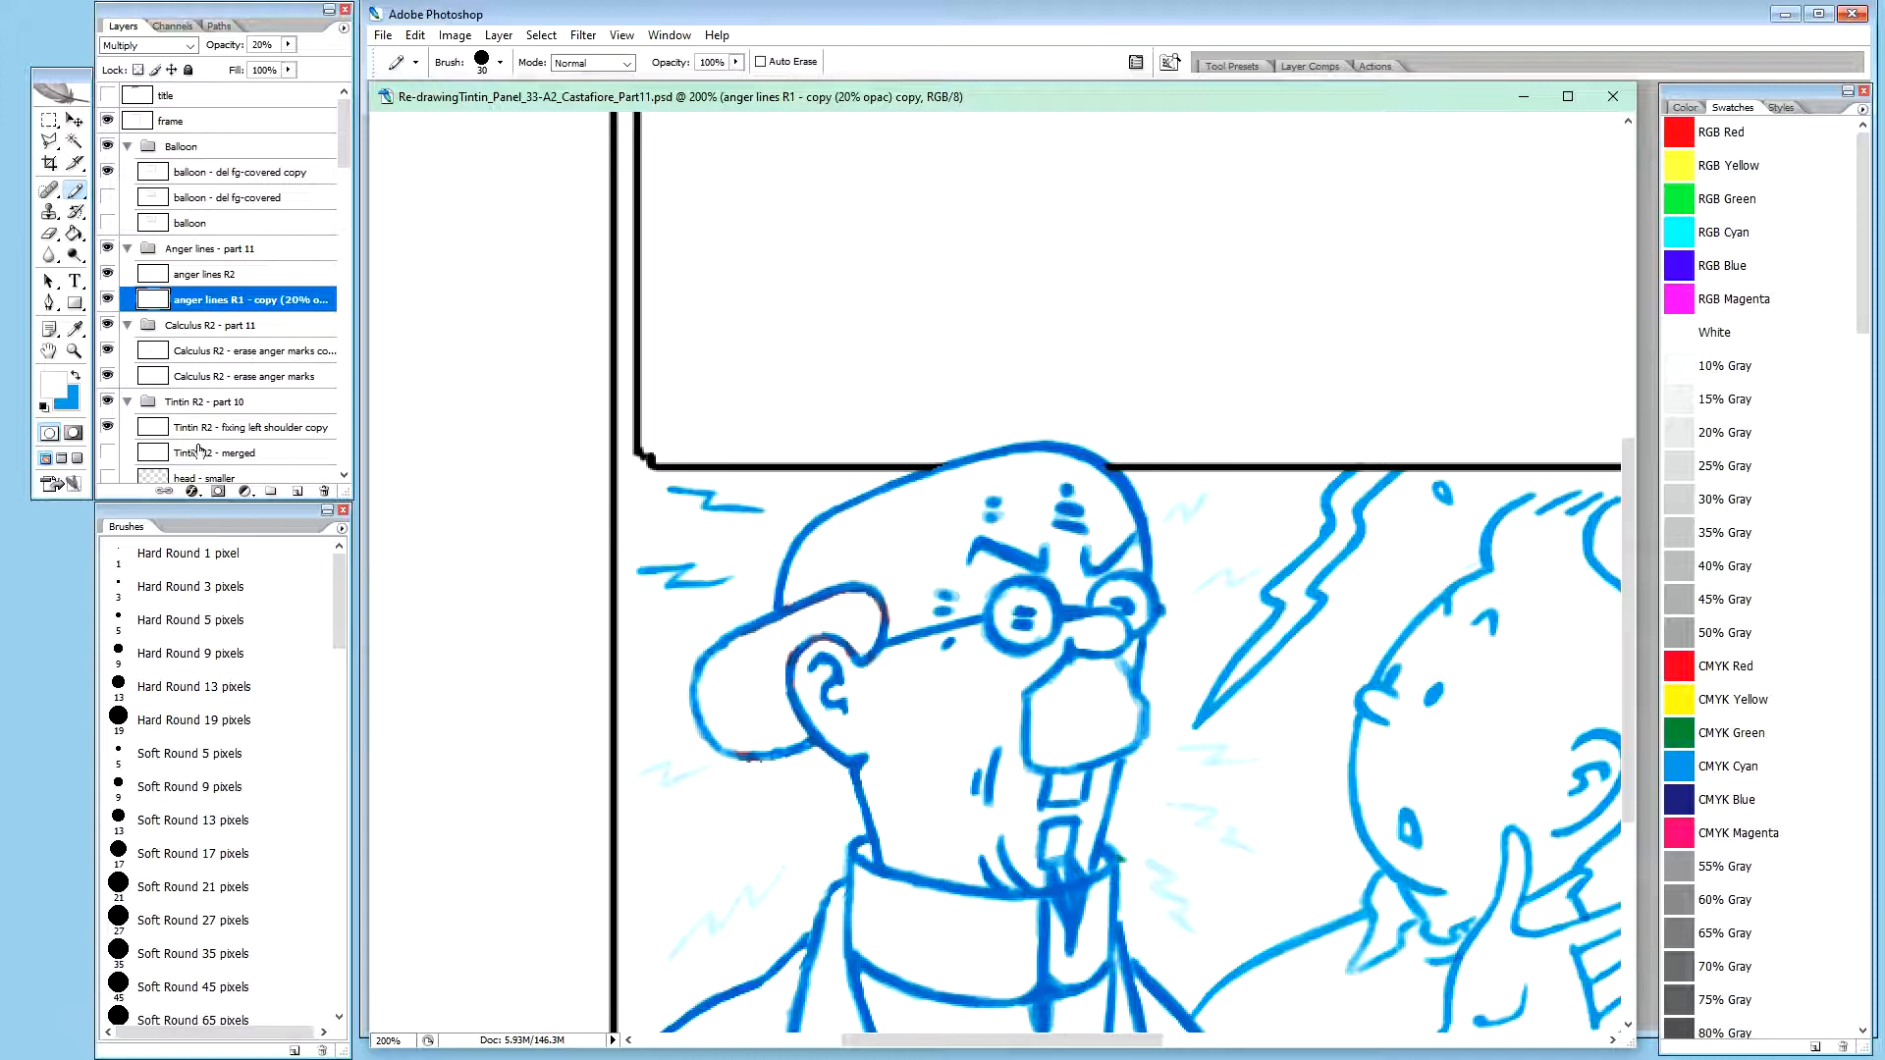
Rename the Anger lines group as "Anger lines R2 - part 11" and select its anger lines R2 layer
{"action": "left_click", "coordinate": [239, 325]}
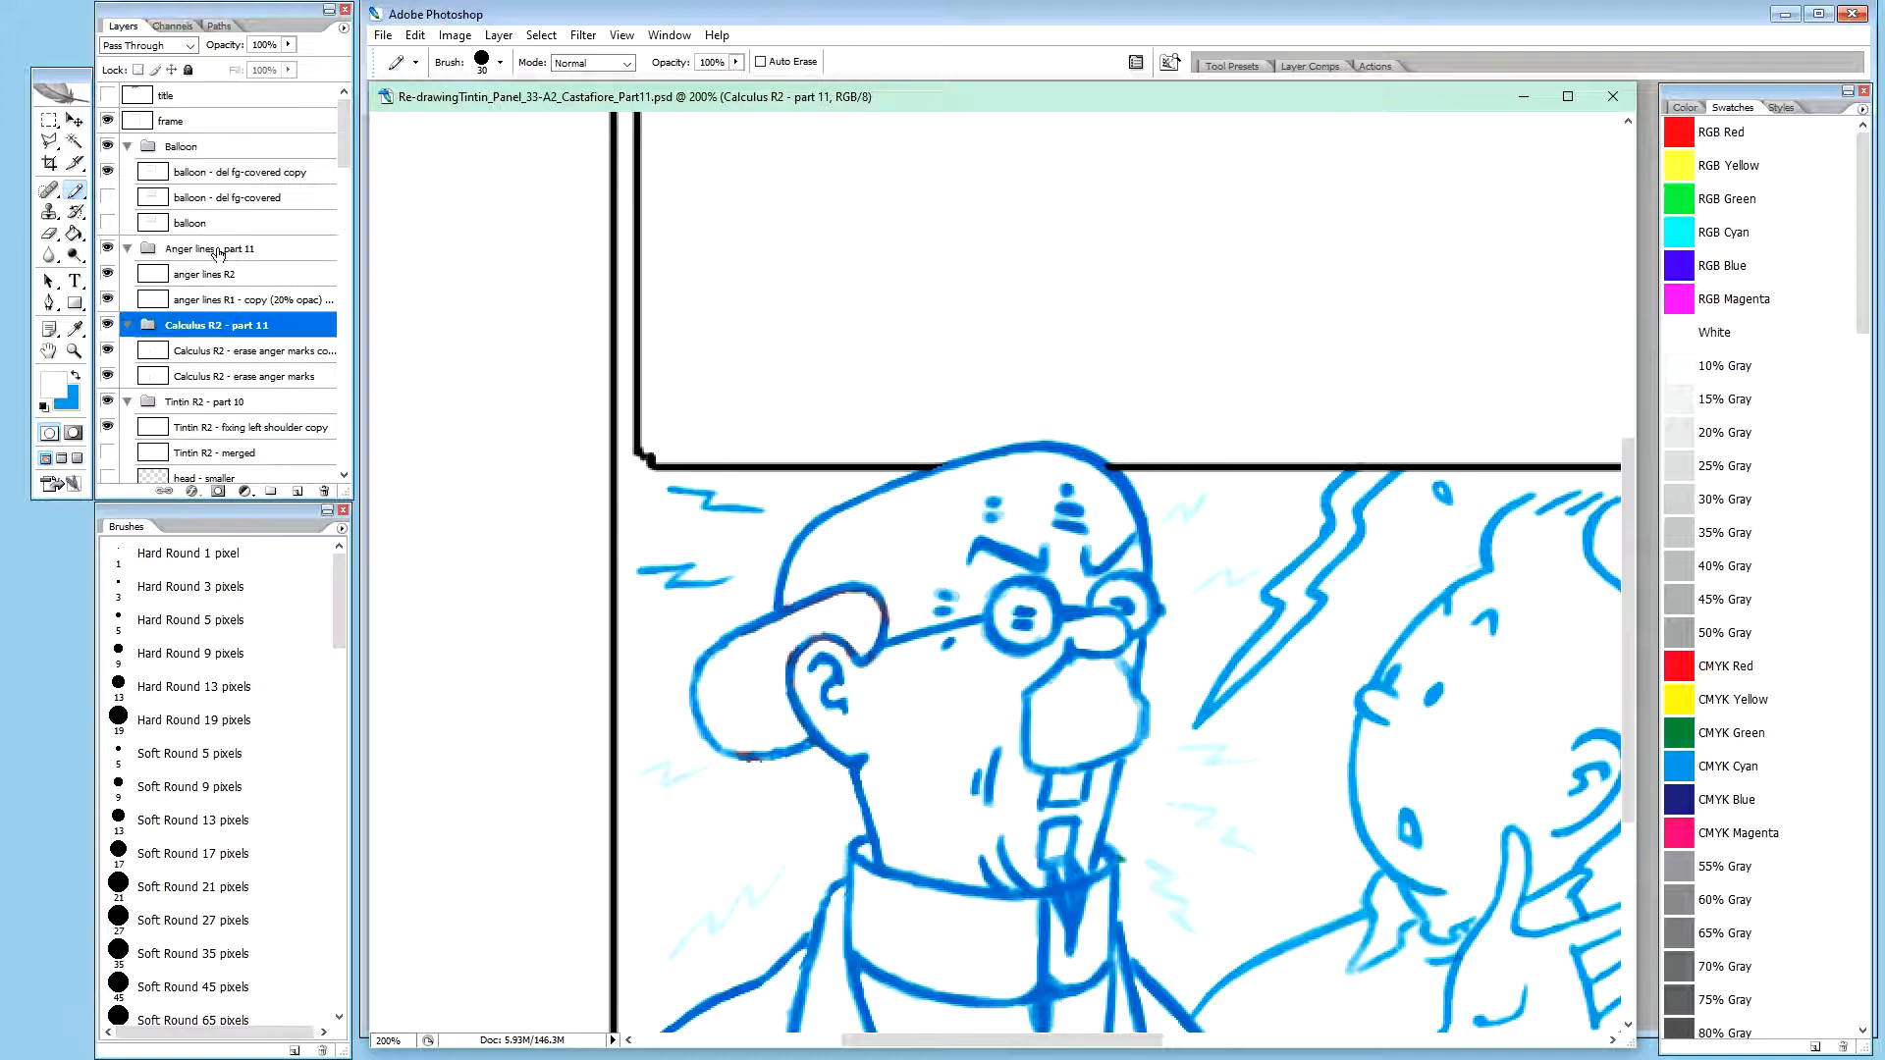
{"action": "left_click", "coordinate": [217, 252]}
{"action": "double_click", "coordinate": [234, 251]}
{"action": "type", "text": "R"}
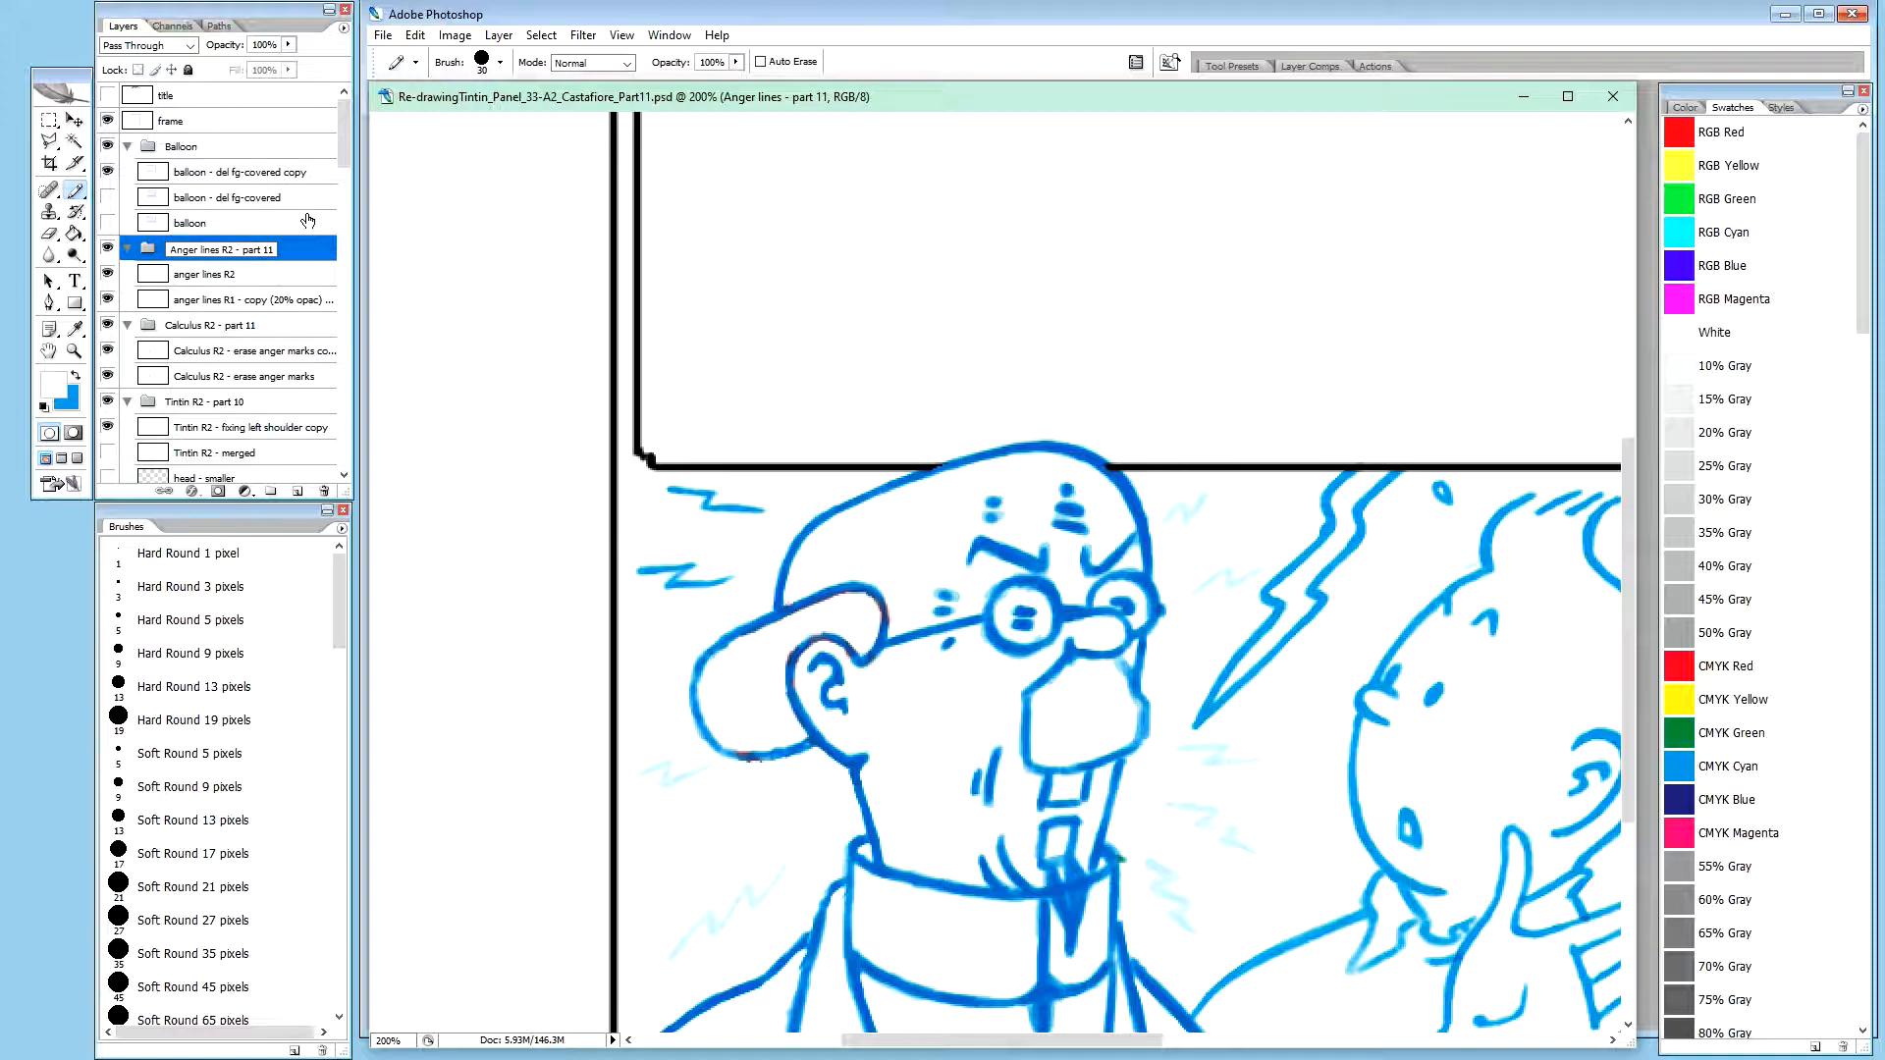
{"action": "type", "text": "2"}
{"action": "key", "text": "Return"}
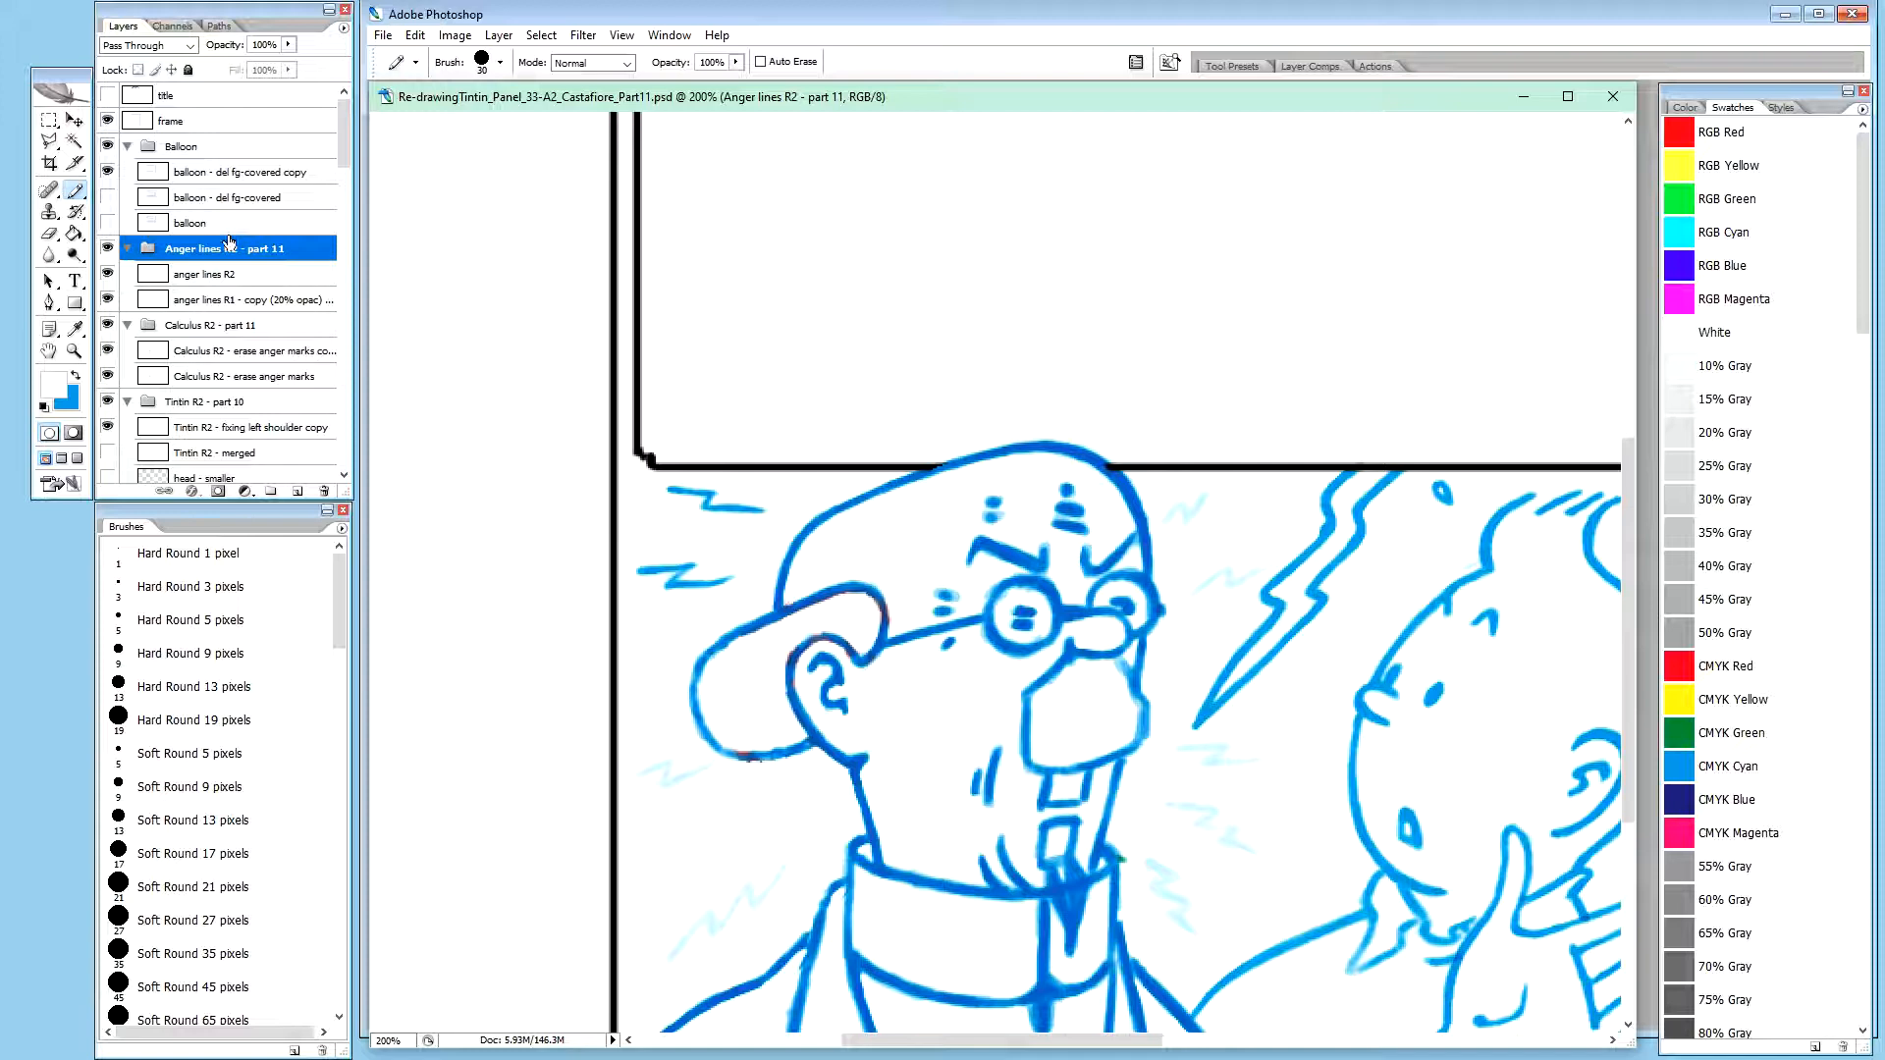
{"action": "left_click", "coordinate": [228, 277]}
{"action": "left_click", "coordinate": [252, 257]}
{"action": "left_click", "coordinate": [225, 274]}
{"action": "left_click", "coordinate": [234, 253]}
{"action": "left_click", "coordinate": [225, 274]}
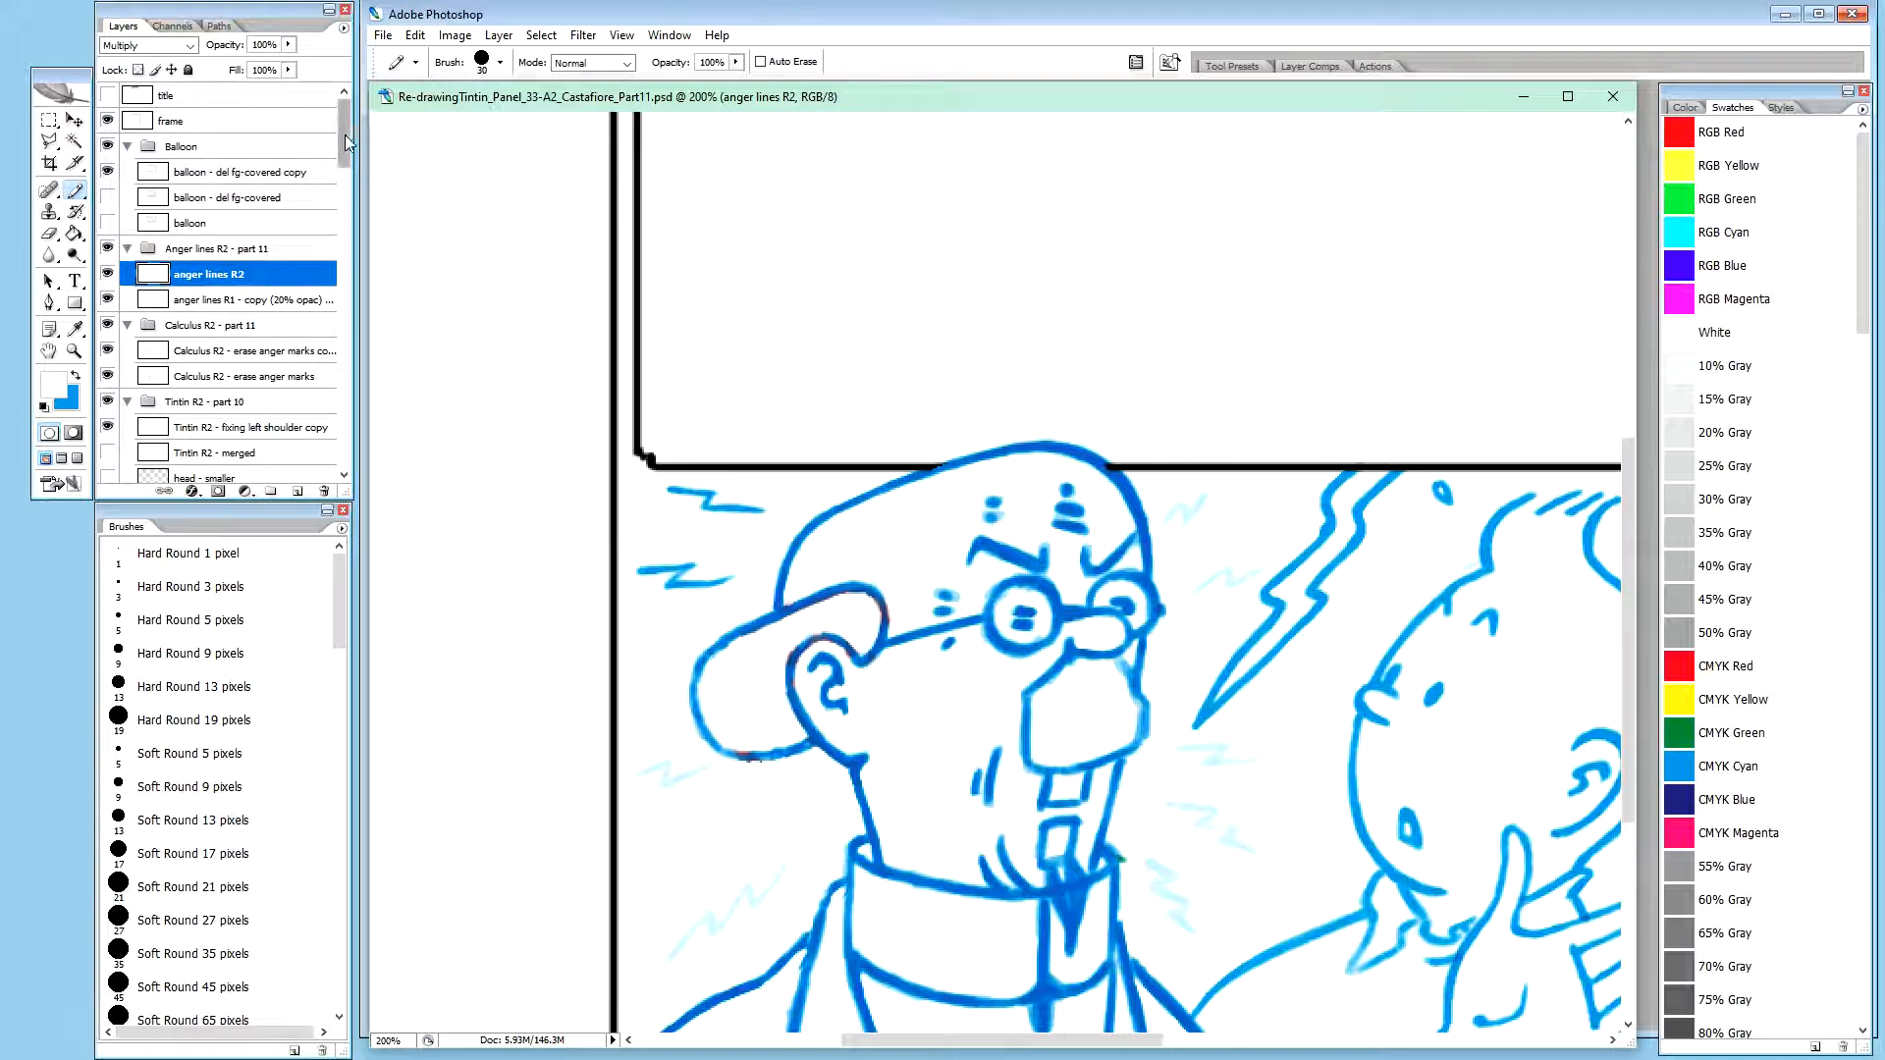
Hide both anger lines layers and the original Calculus R2 - erase anger marks layer, keeping its duplicate visible and selected
{"action": "scroll", "coordinate": [350, 141], "scroll_direction": "down", "scroll_amount": 1}
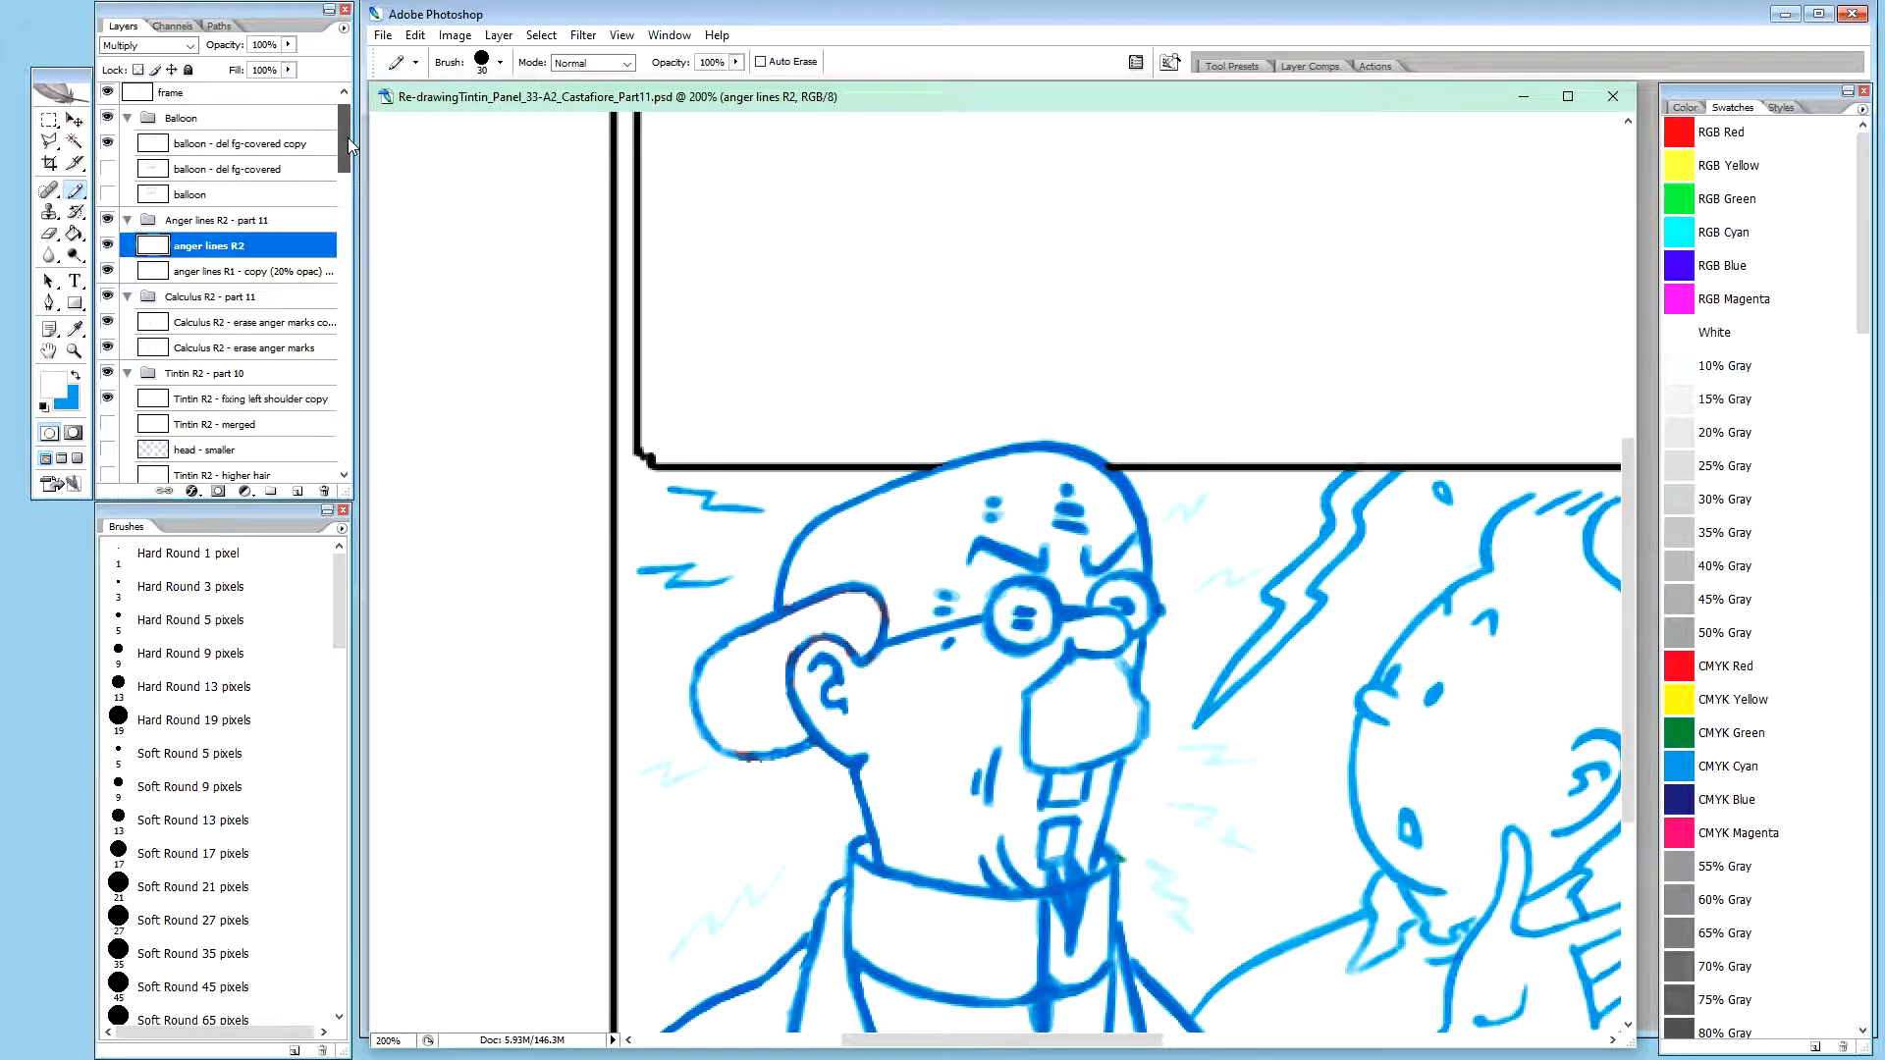
{"action": "scroll", "coordinate": [350, 141], "scroll_direction": "down", "scroll_amount": 1}
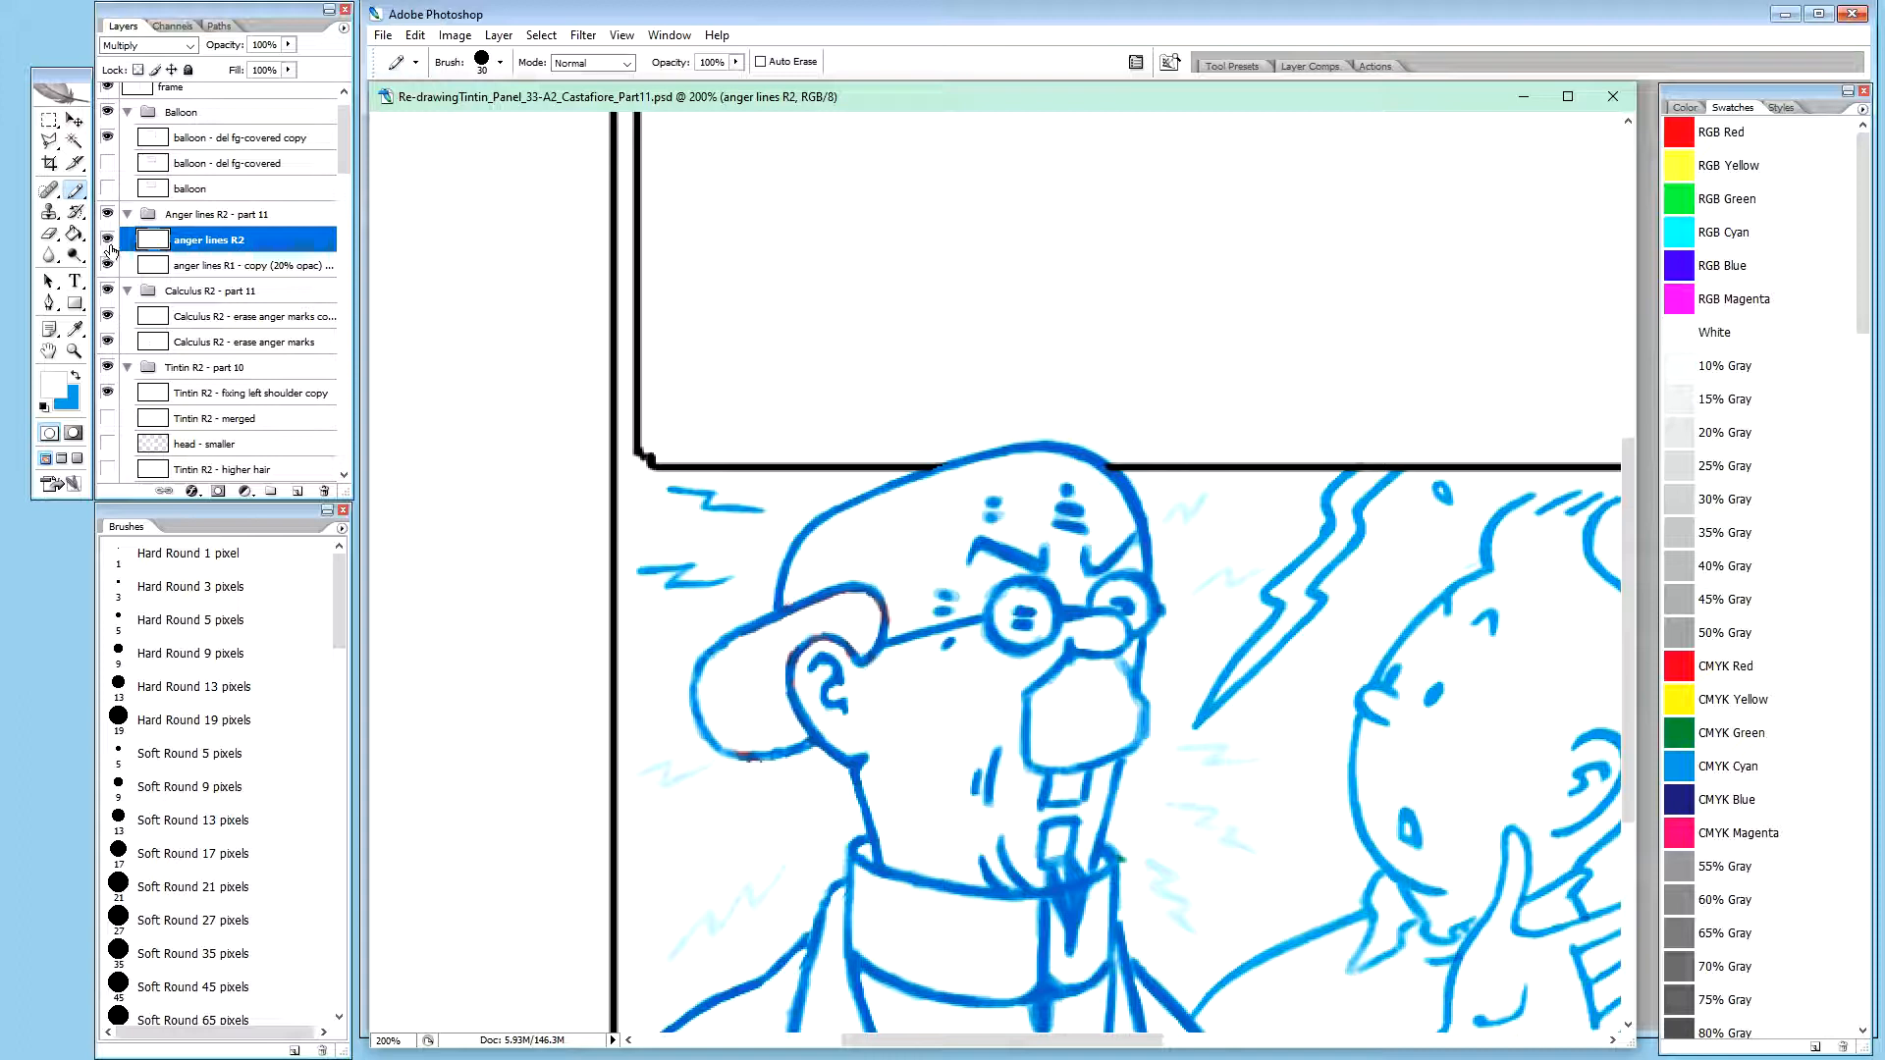
{"action": "left_click", "coordinate": [109, 240]}
{"action": "left_click", "coordinate": [109, 267]}
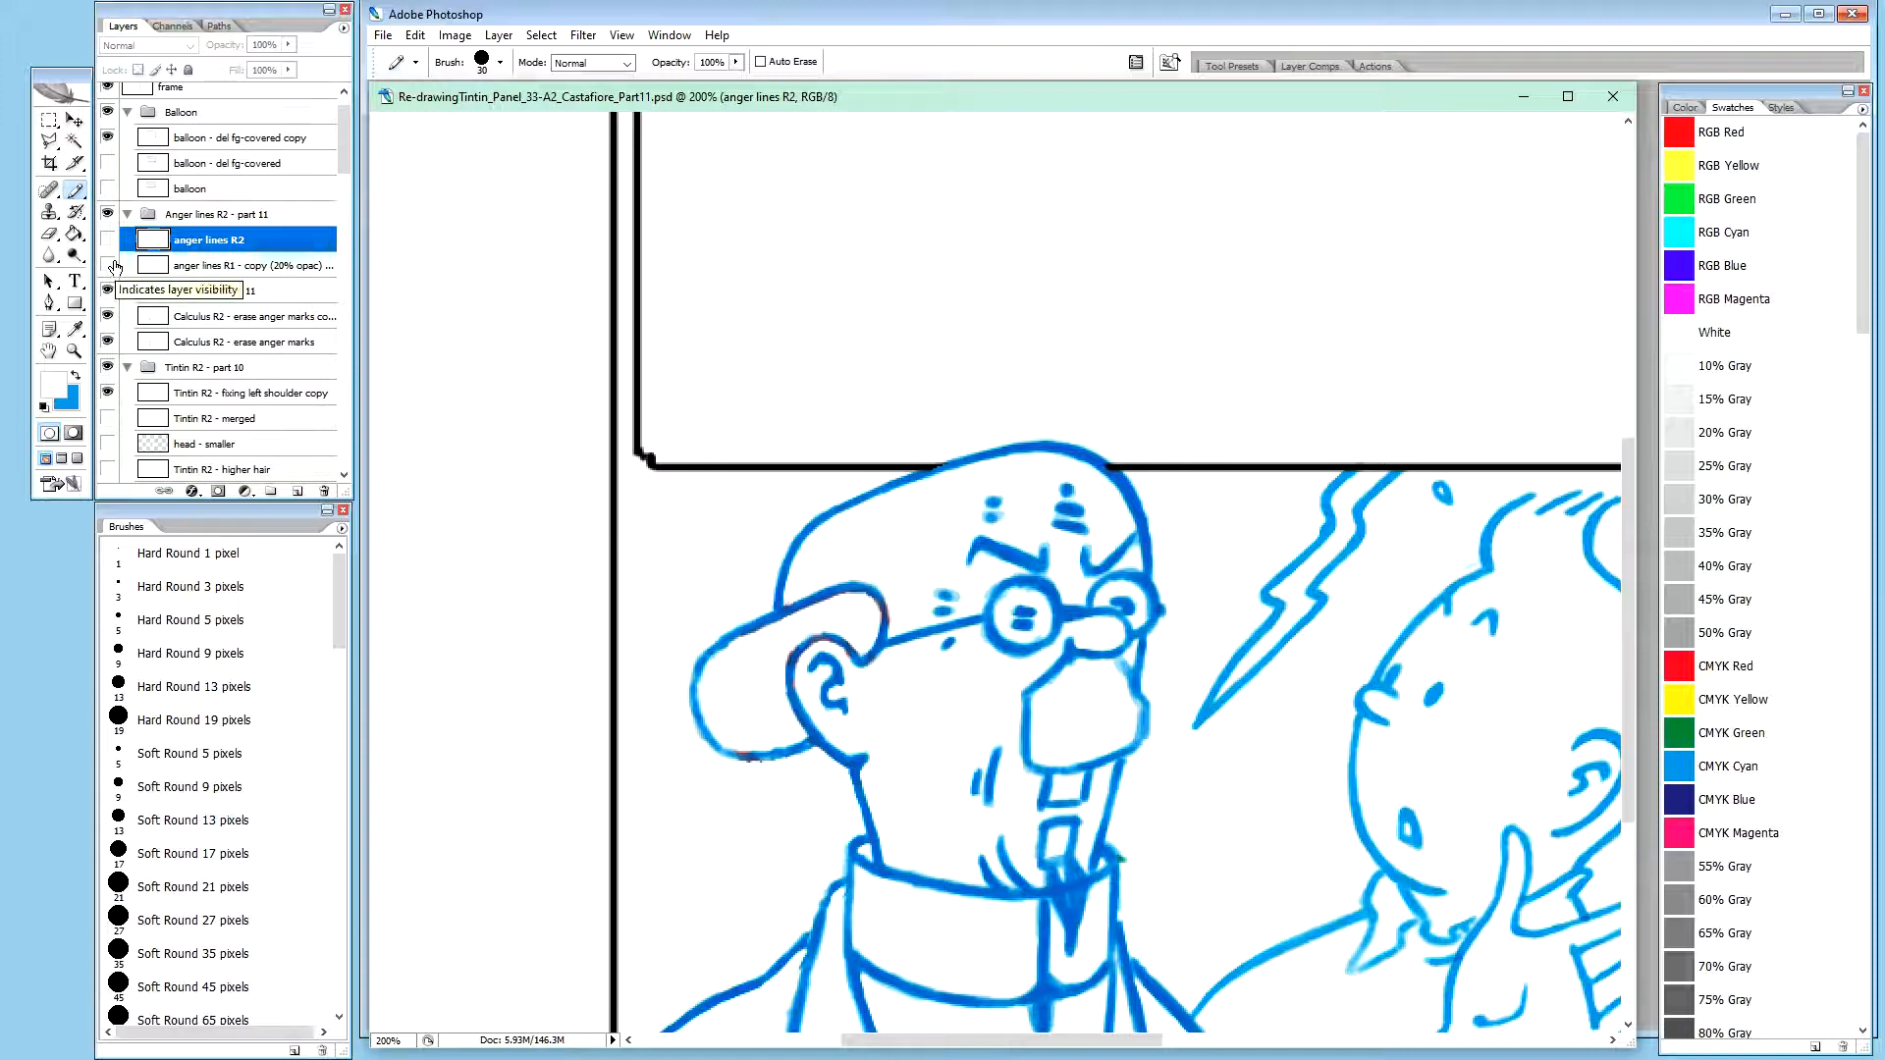
{"action": "left_click", "coordinate": [109, 317]}
{"action": "left_click", "coordinate": [241, 346]}
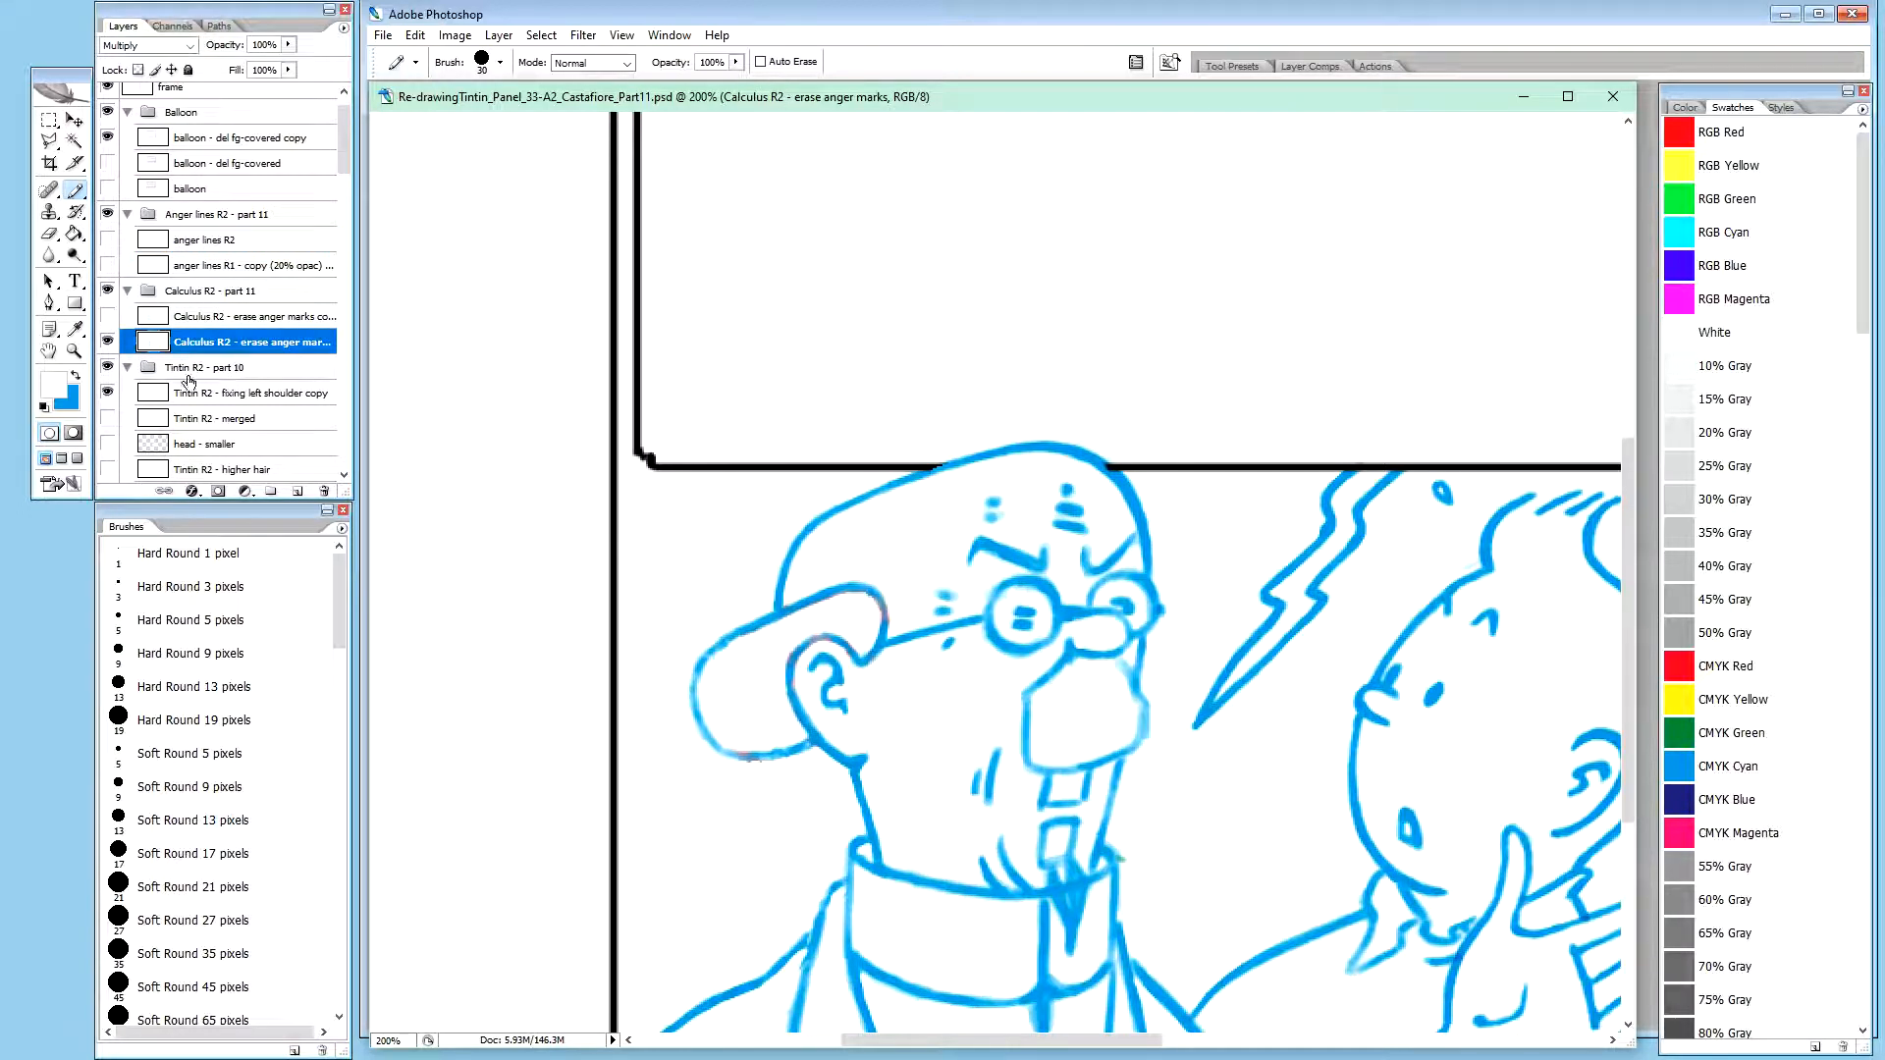
{"action": "left_click", "coordinate": [109, 341]}
{"action": "left_click", "coordinate": [109, 316]}
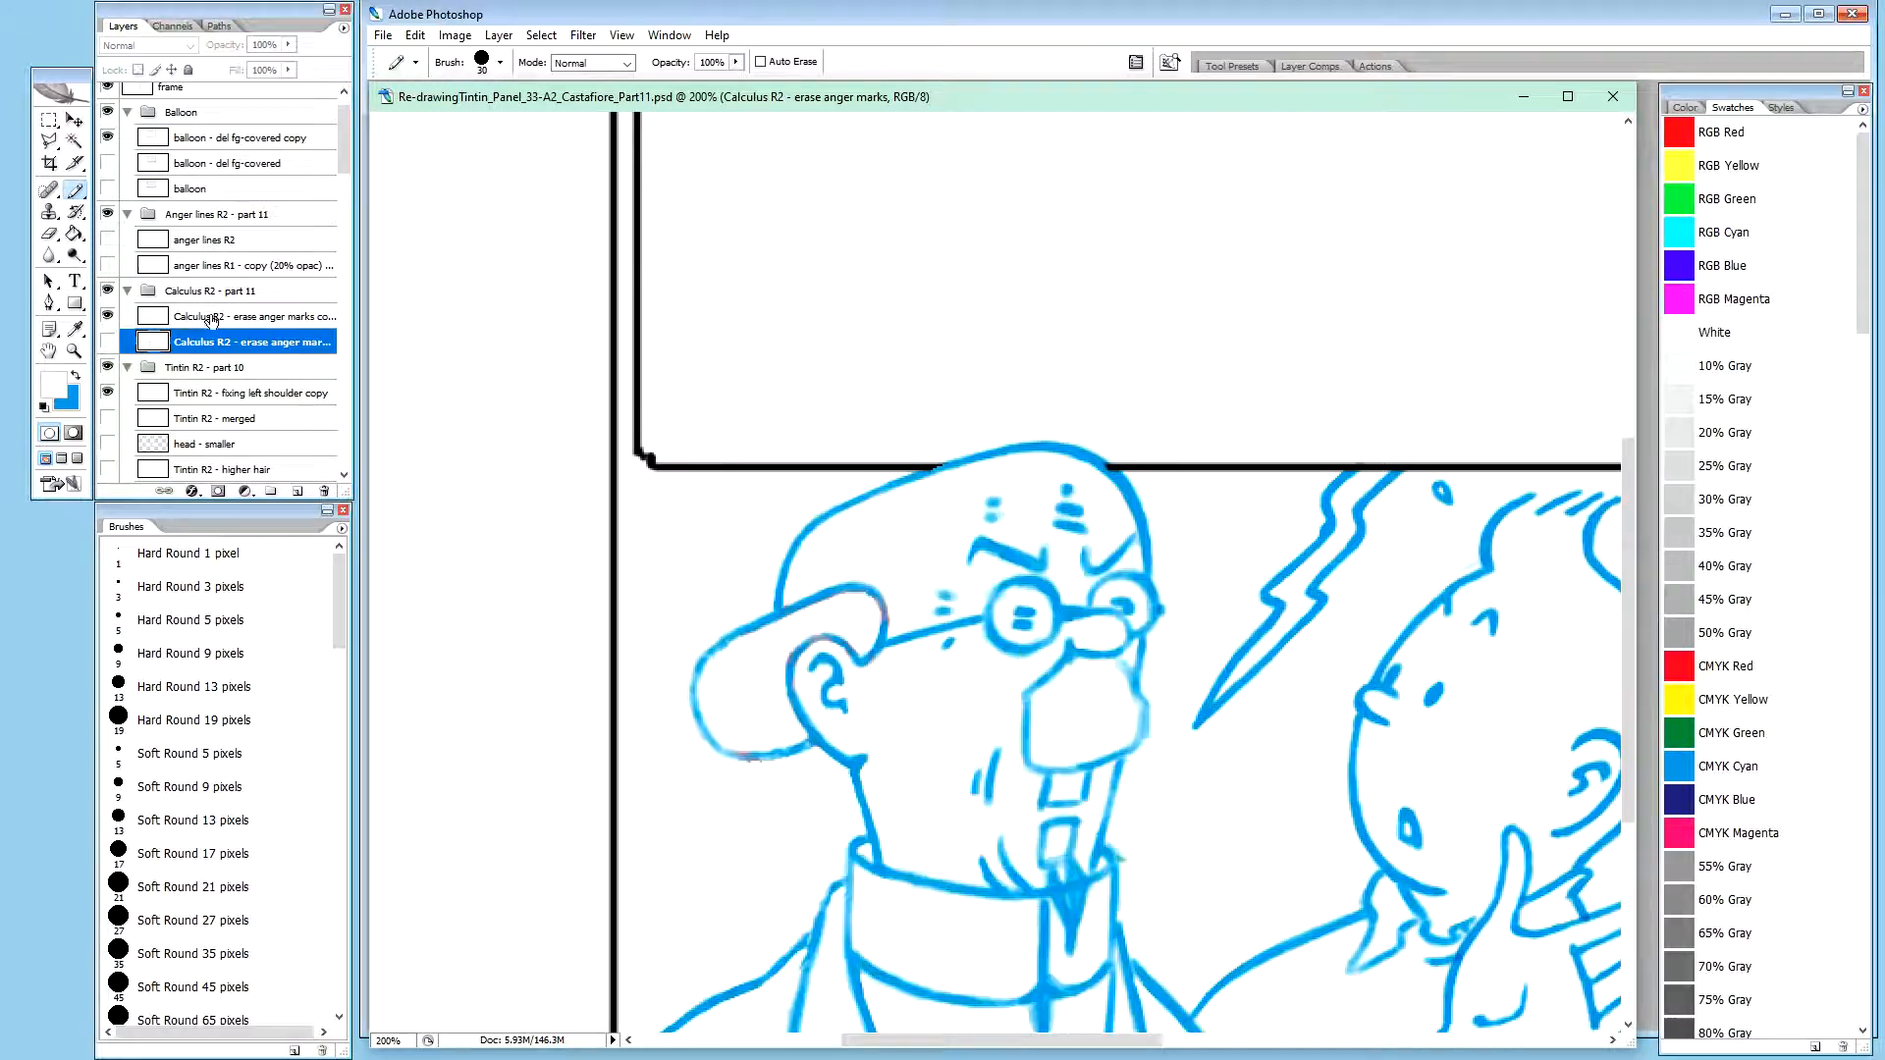
{"action": "left_click", "coordinate": [226, 316]}
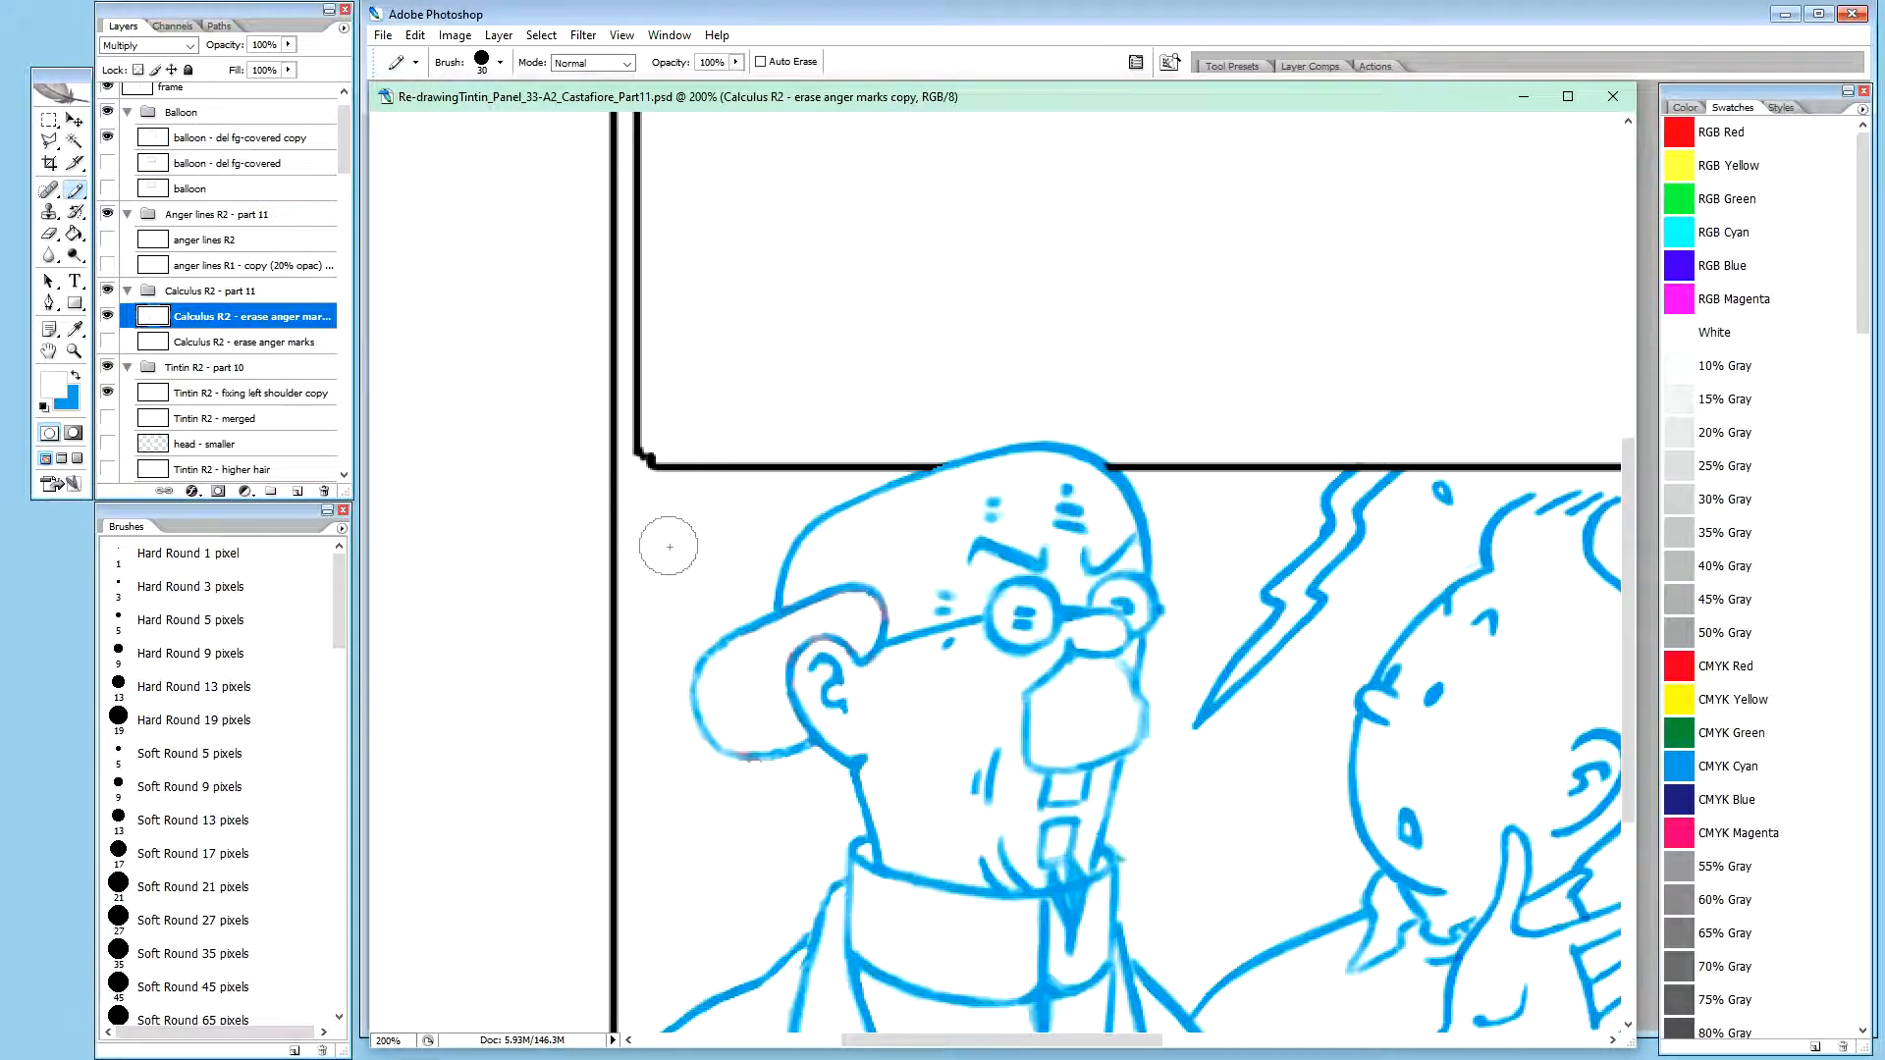
Rename the duplicated Calculus layer as "Calculus R2 - moved right"
{"action": "double_click", "coordinate": [277, 317]}
{"action": "left_click_drag", "start_coordinate": [225, 316], "coordinate": [338, 316]}
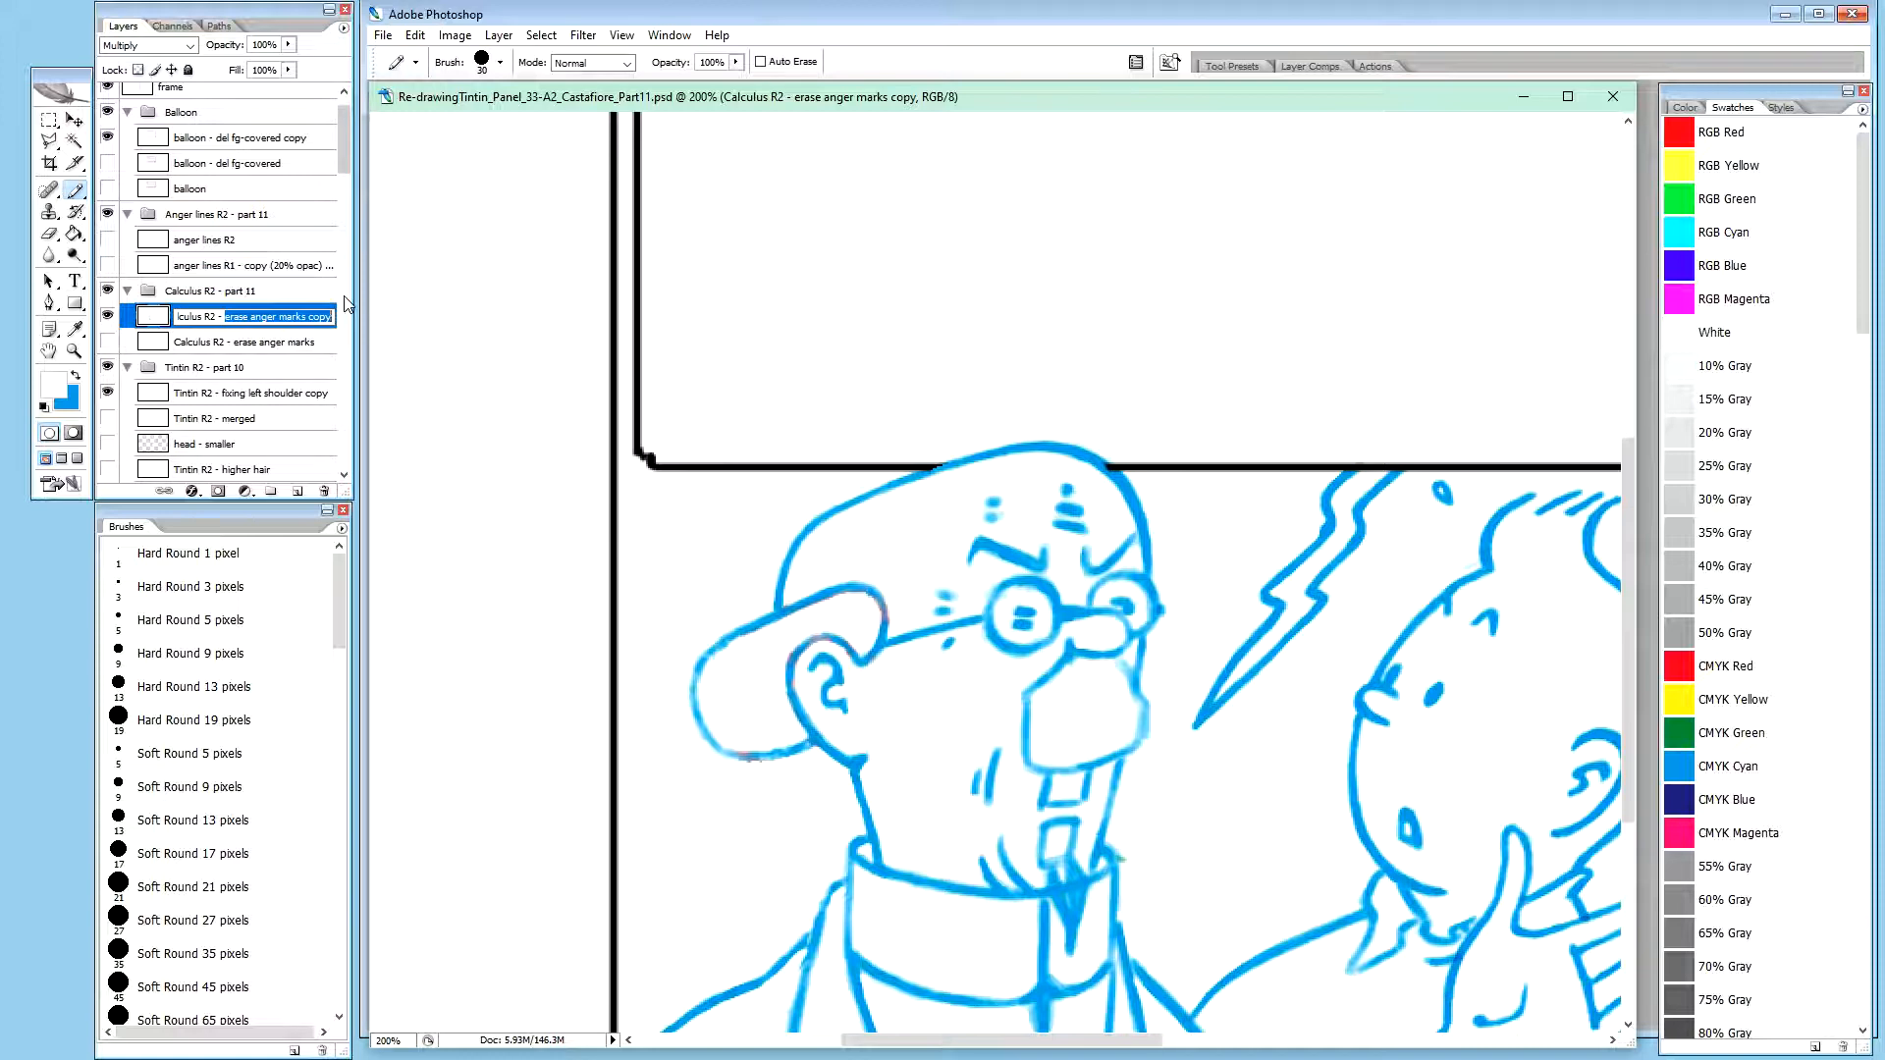
{"action": "type", "text": "moved r"}
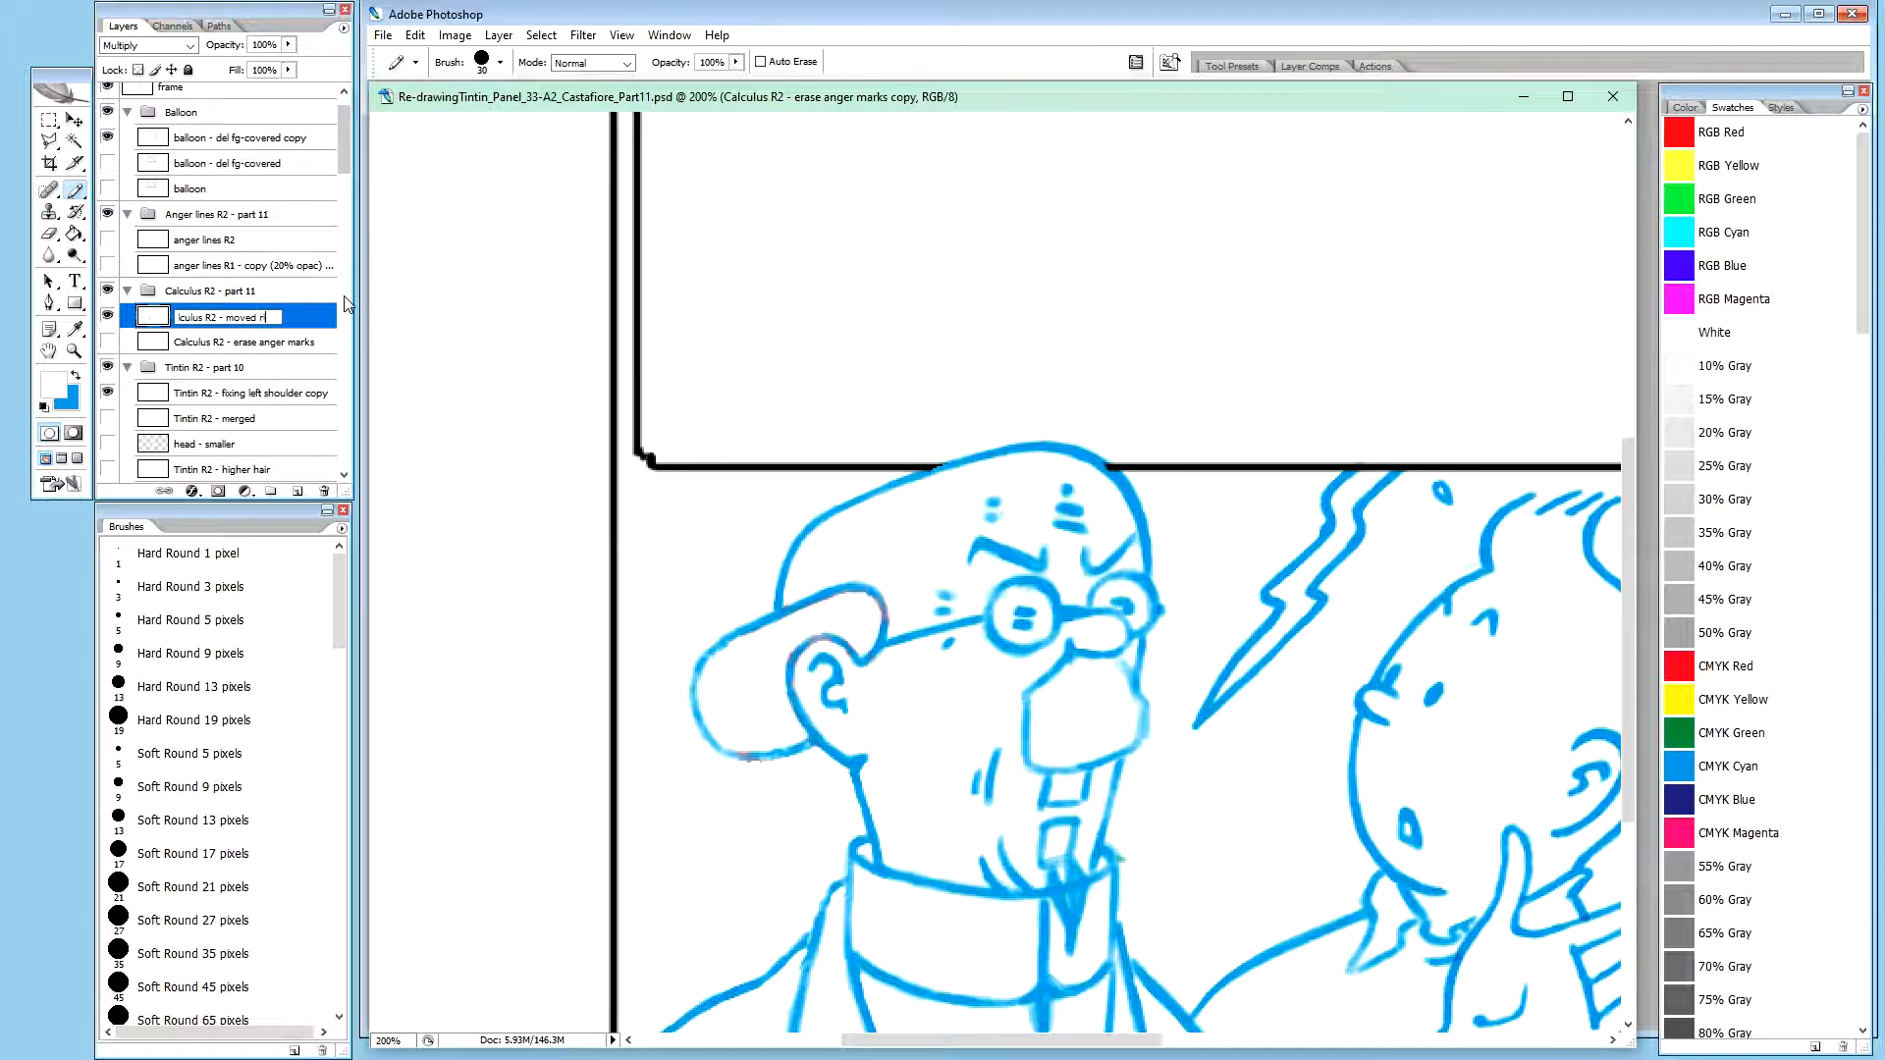
{"action": "type", "text": "ight"}
{"action": "key", "text": "Return"}
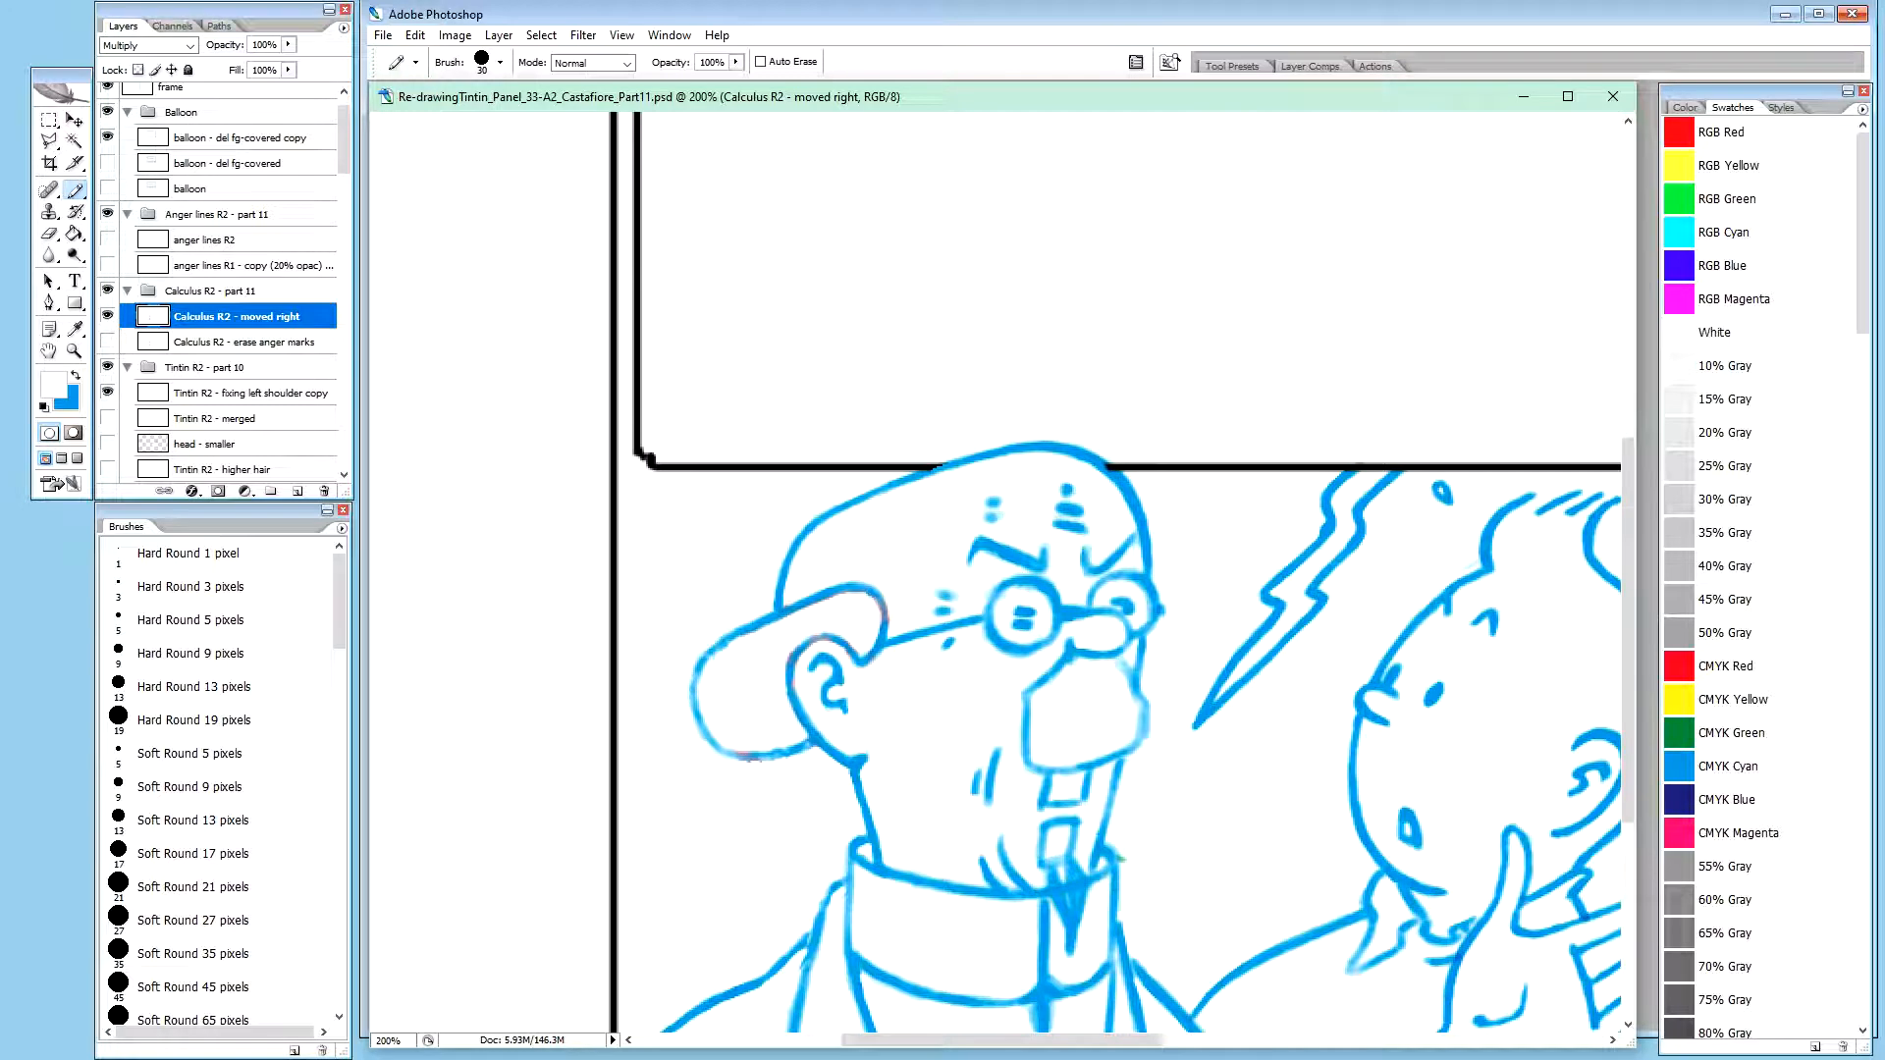
Switch to the other open image document
{"action": "key", "text": "ctrl+Tab"}
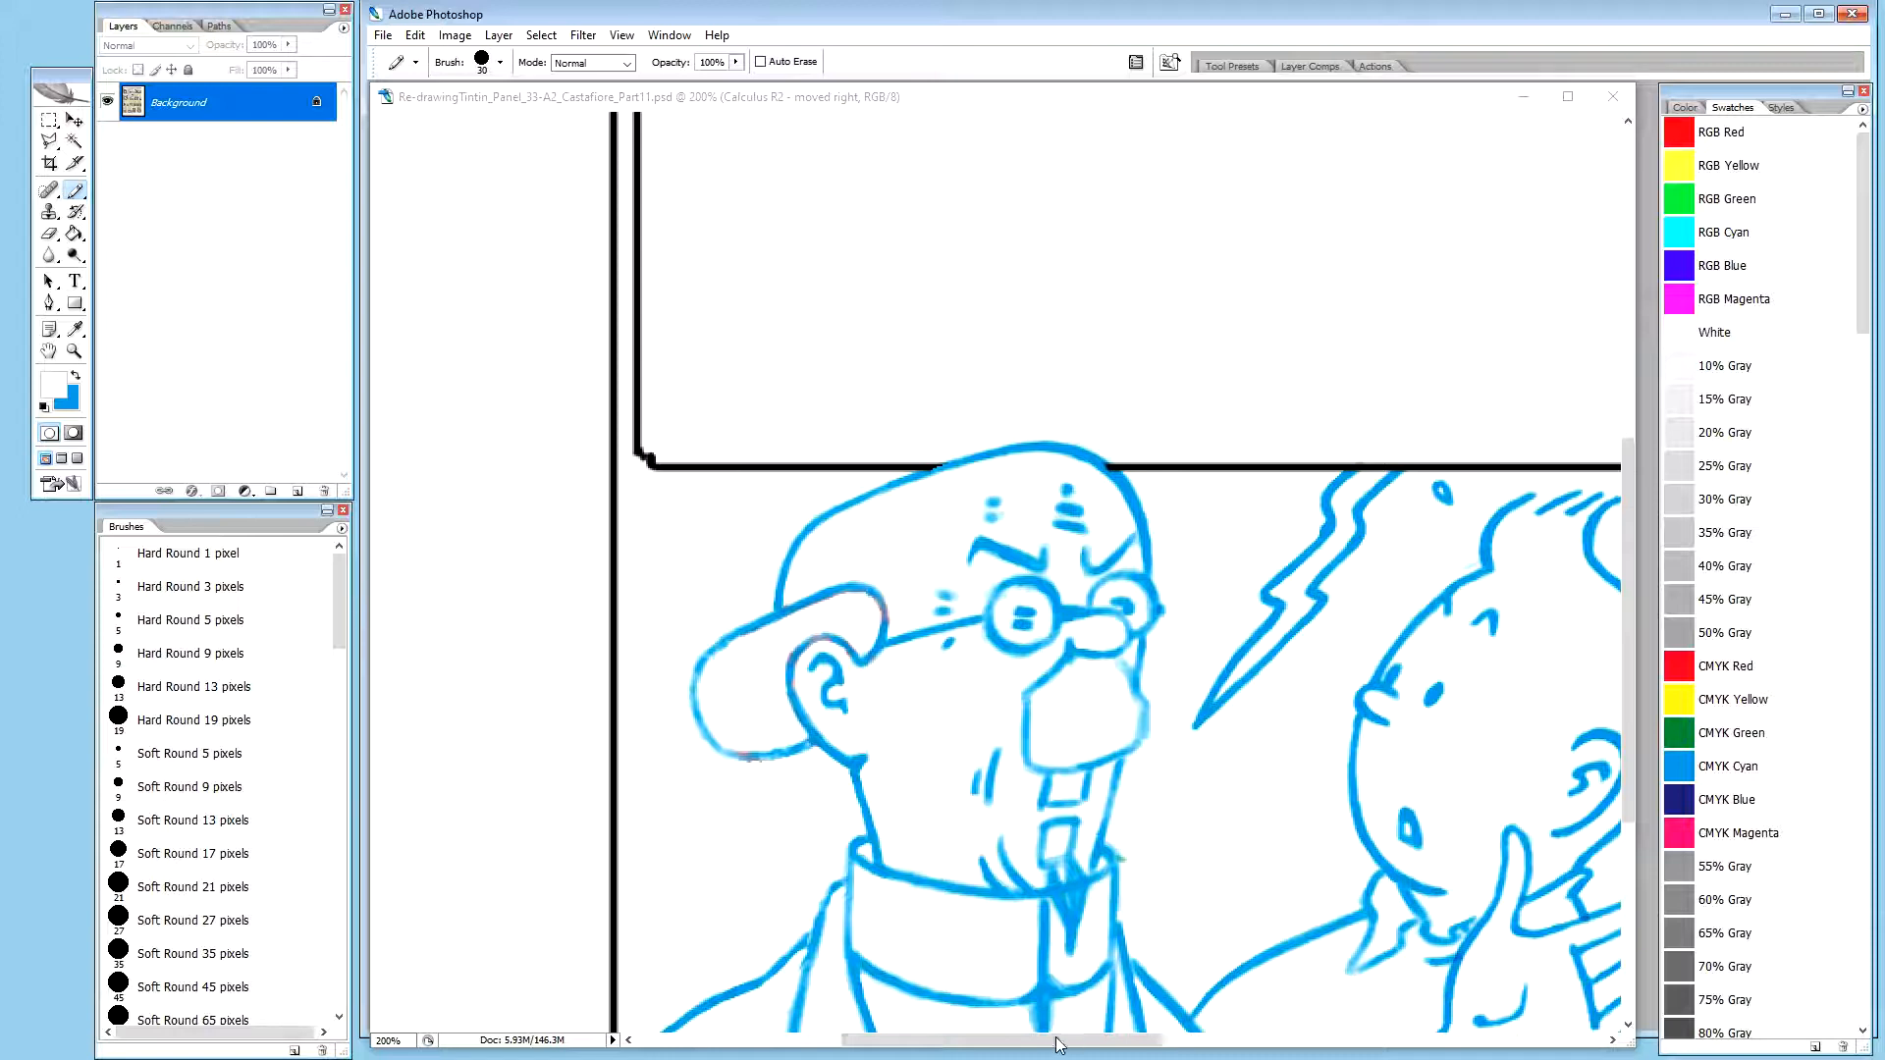
Examine the full Calculus and Tintin panel alongside the other open image document
{"action": "left_click_drag", "start_coordinate": [1061, 1045], "coordinate": [1127, 1033]}
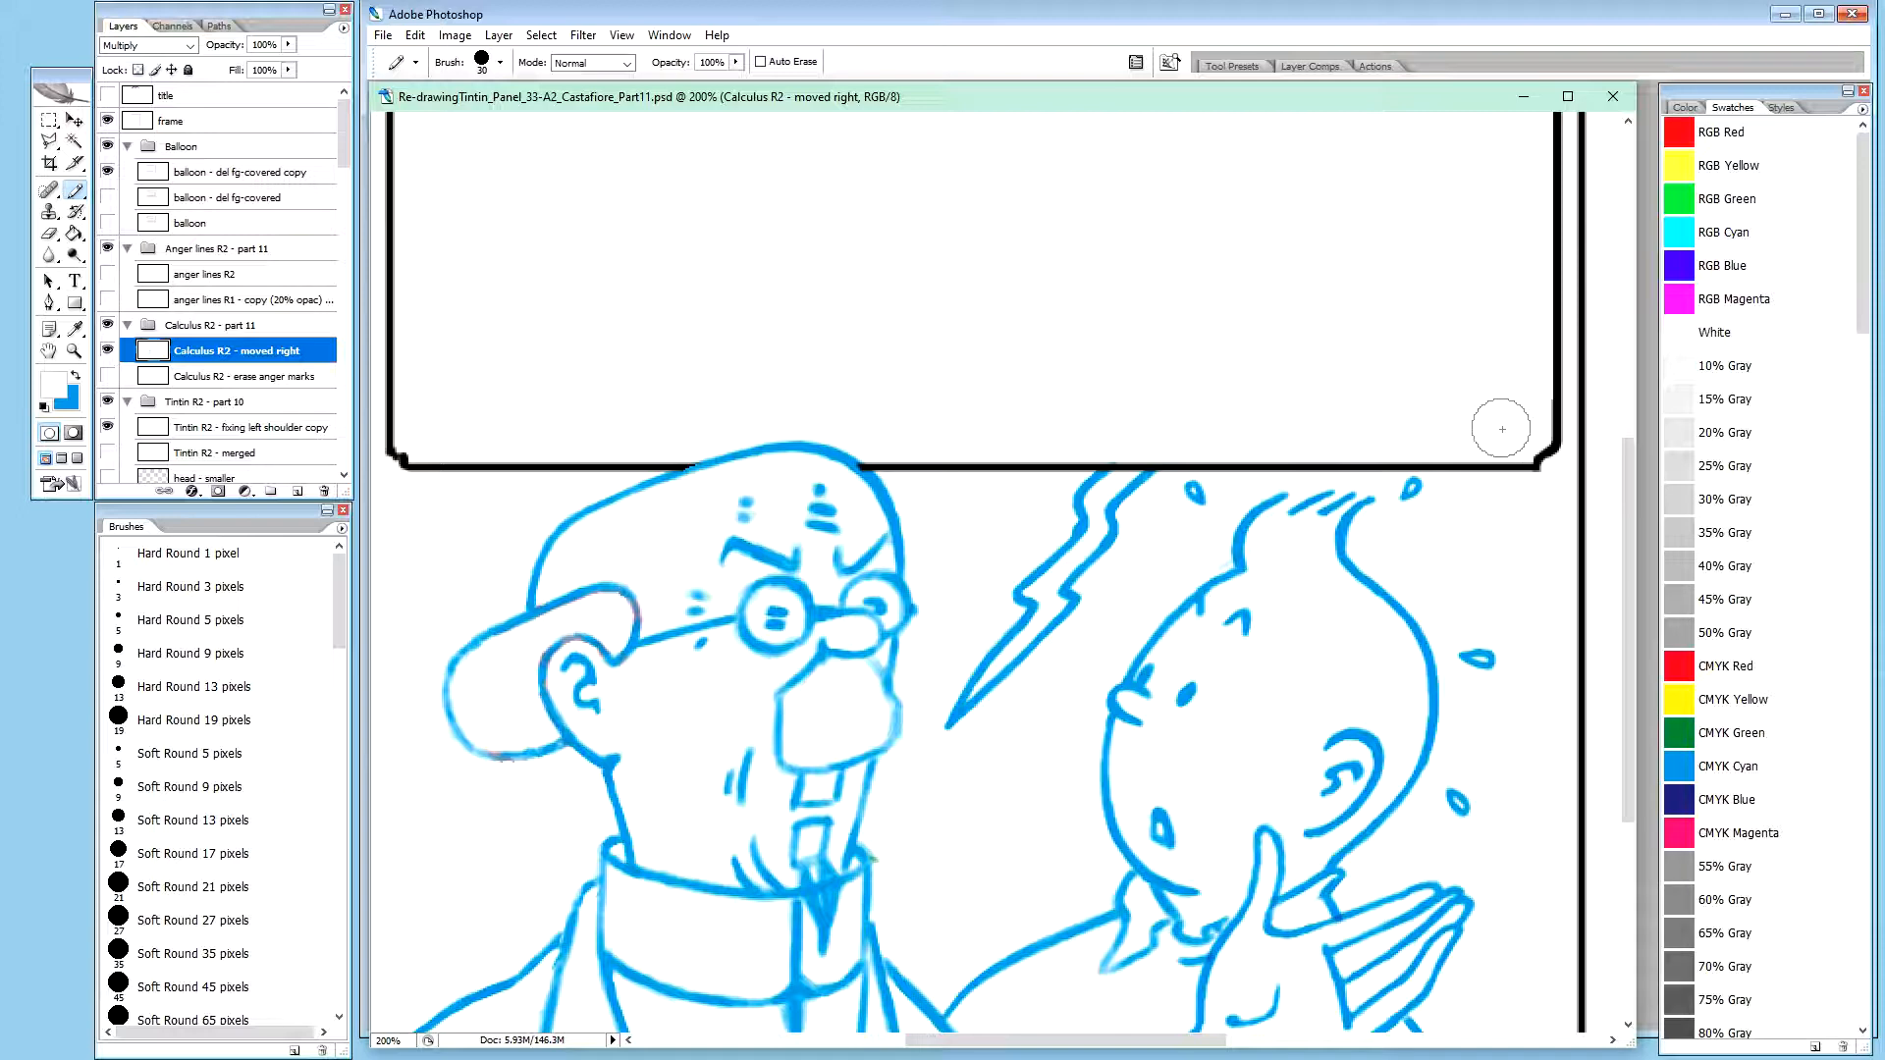
{"action": "left_click_drag", "start_coordinate": [1626, 469], "coordinate": [1618, 550]}
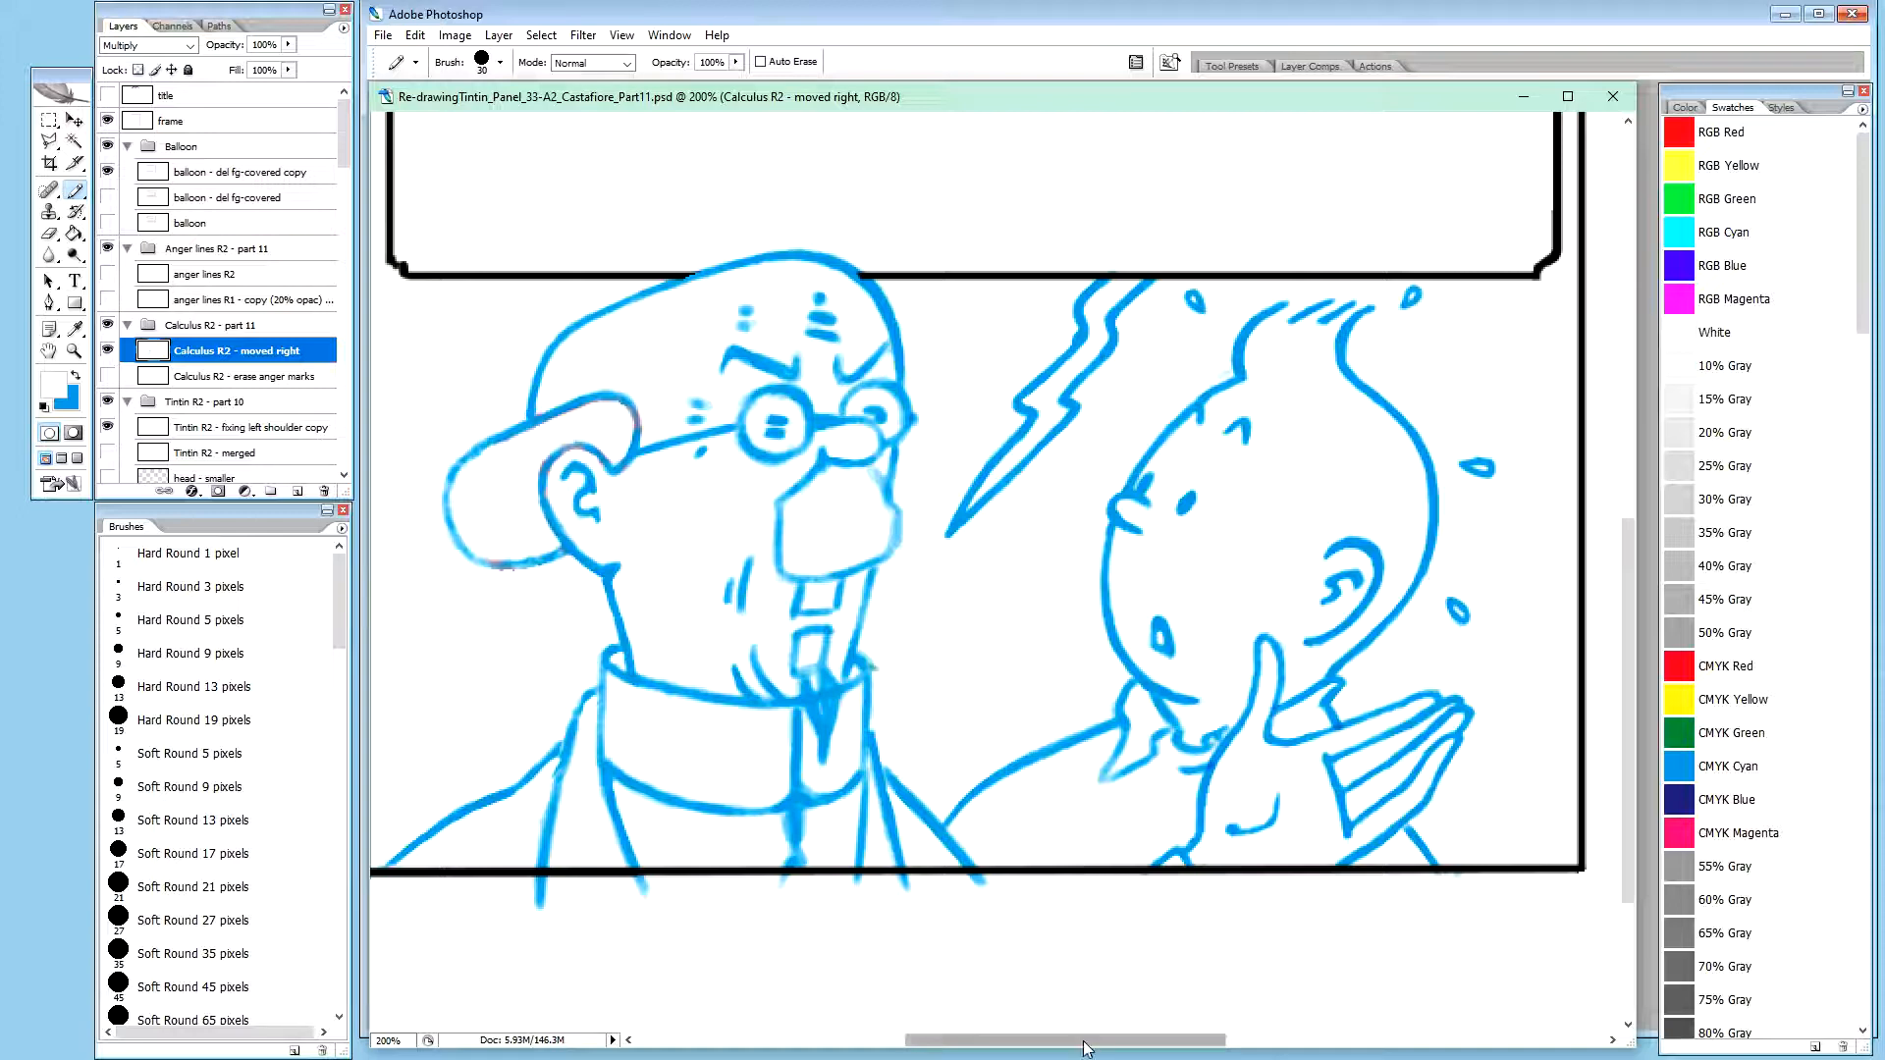
{"action": "left_click_drag", "start_coordinate": [1098, 1047], "coordinate": [1082, 1051]}
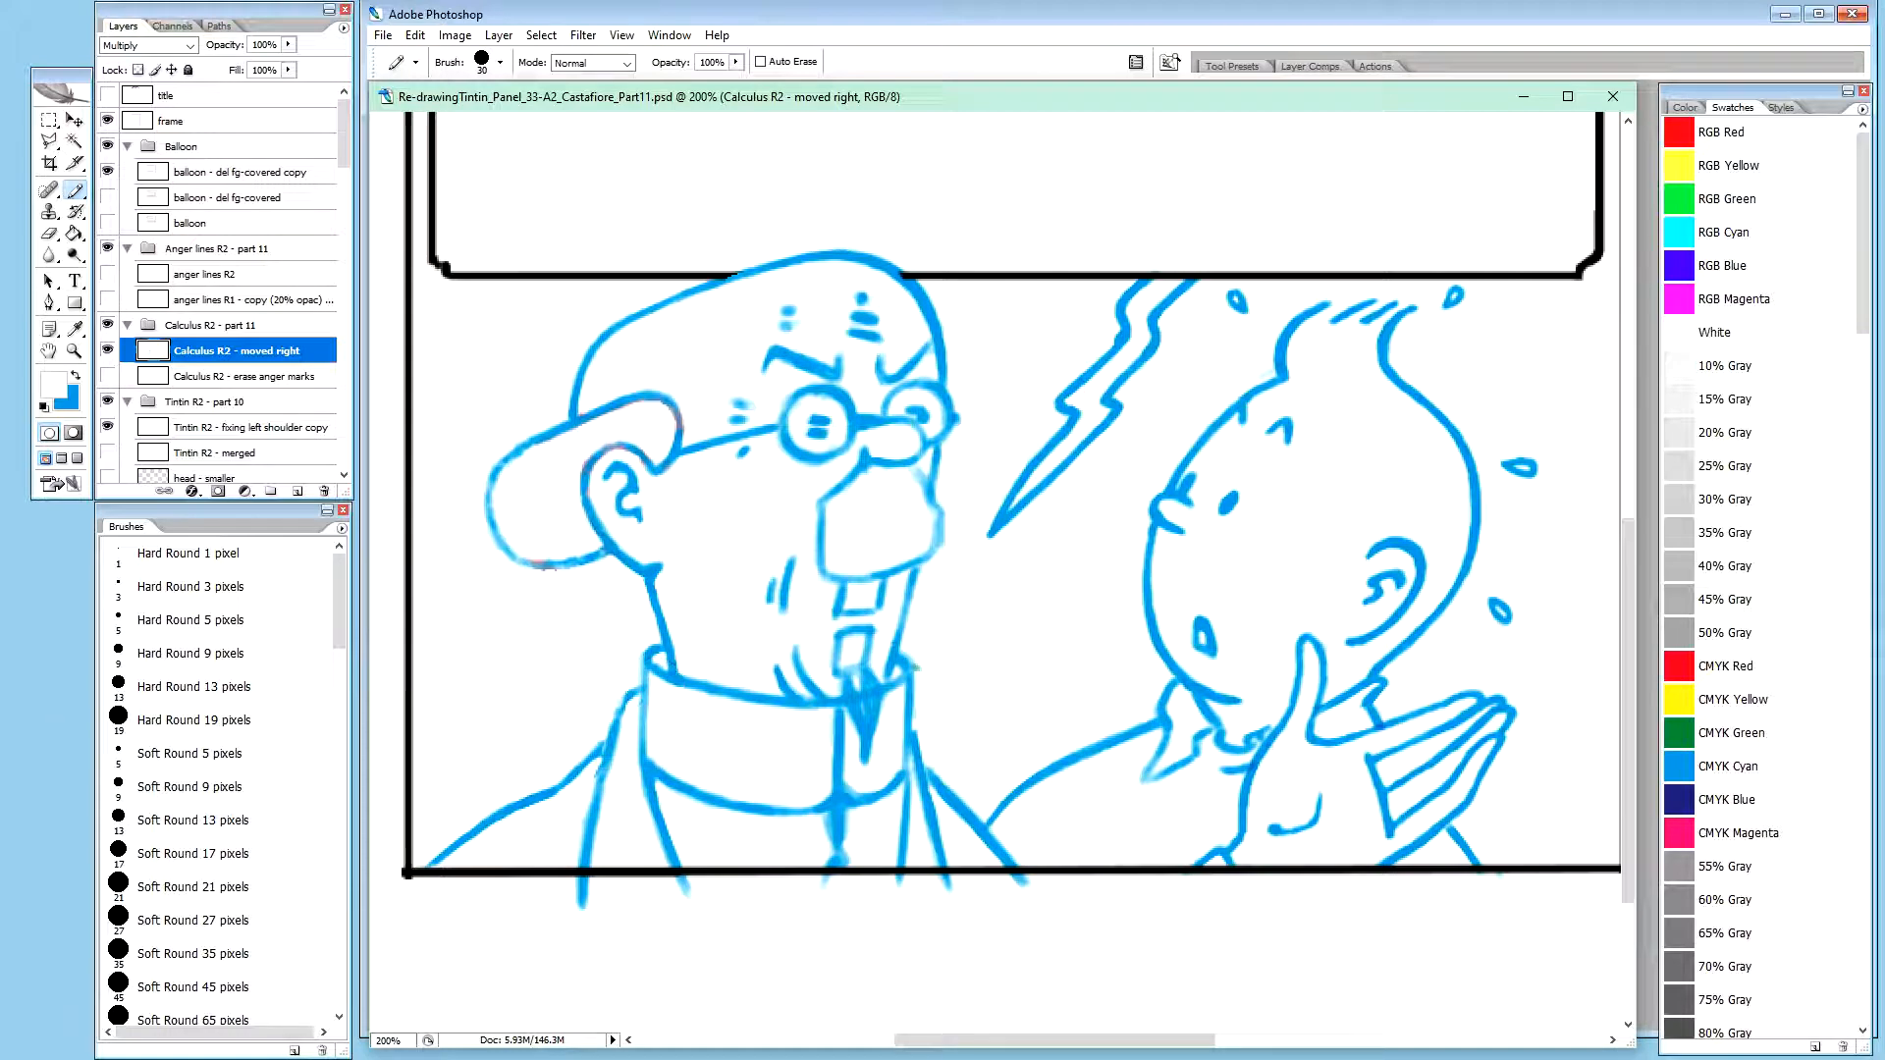
{"action": "key", "text": "ctrl+Tab"}
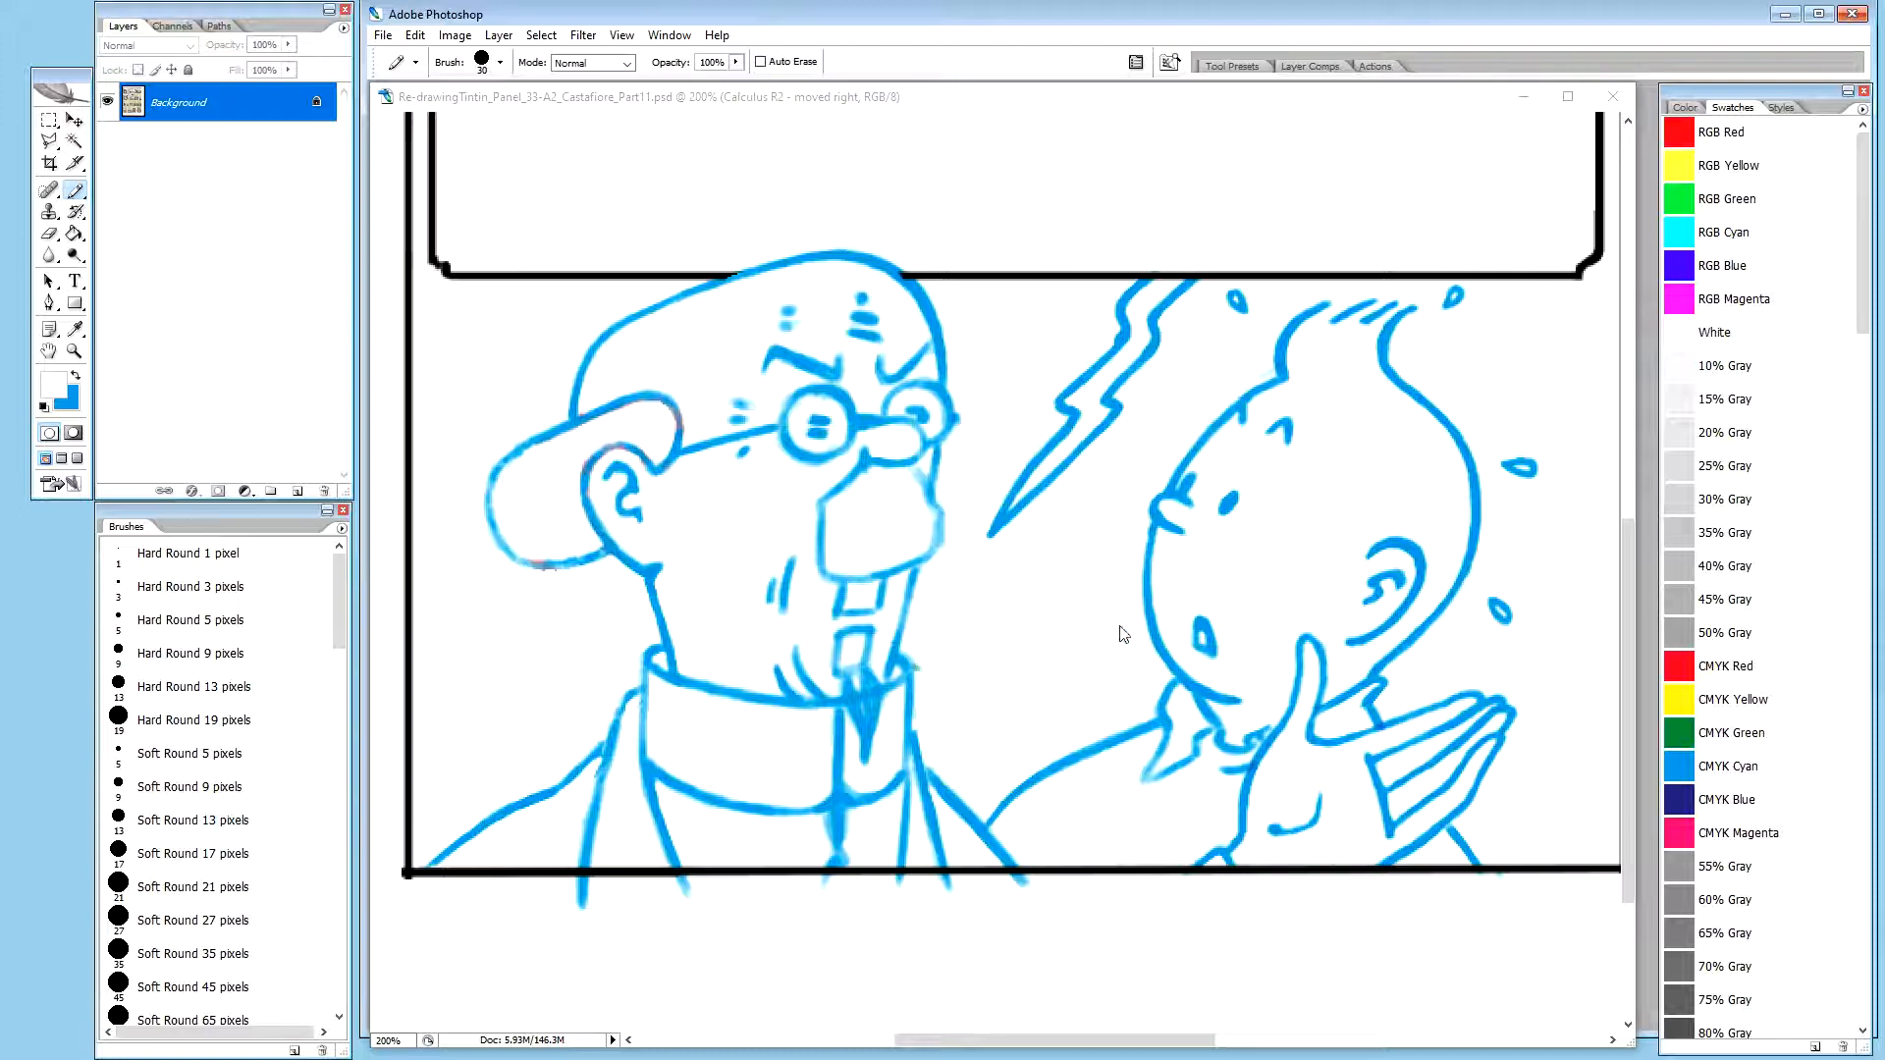
{"action": "mouse_move", "coordinate": [1055, 1040]}
{"action": "left_mouse_down"}
{"action": "mouse_move", "coordinate": [1155, 1033]}
{"action": "mouse_move", "coordinate": [1073, 1048]}
{"action": "left_mouse_up"}
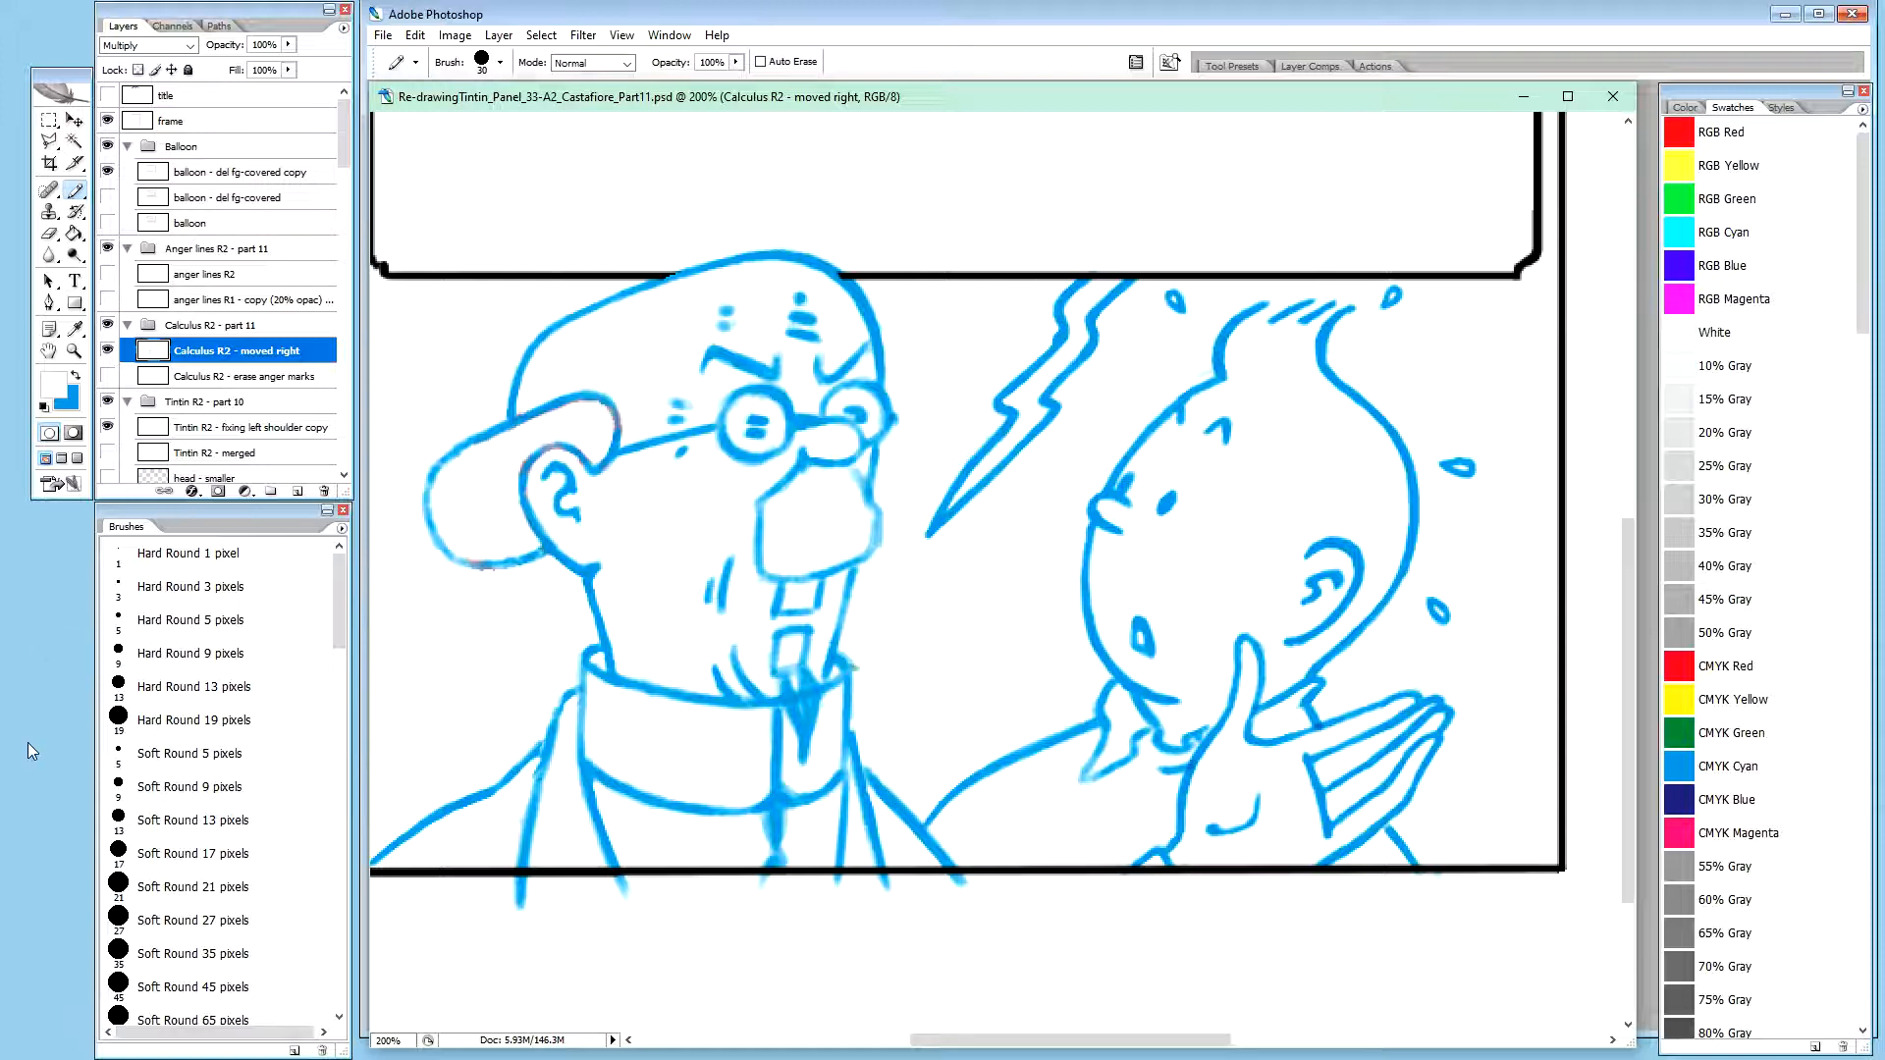
{"action": "key", "text": "ctrl+Tab"}
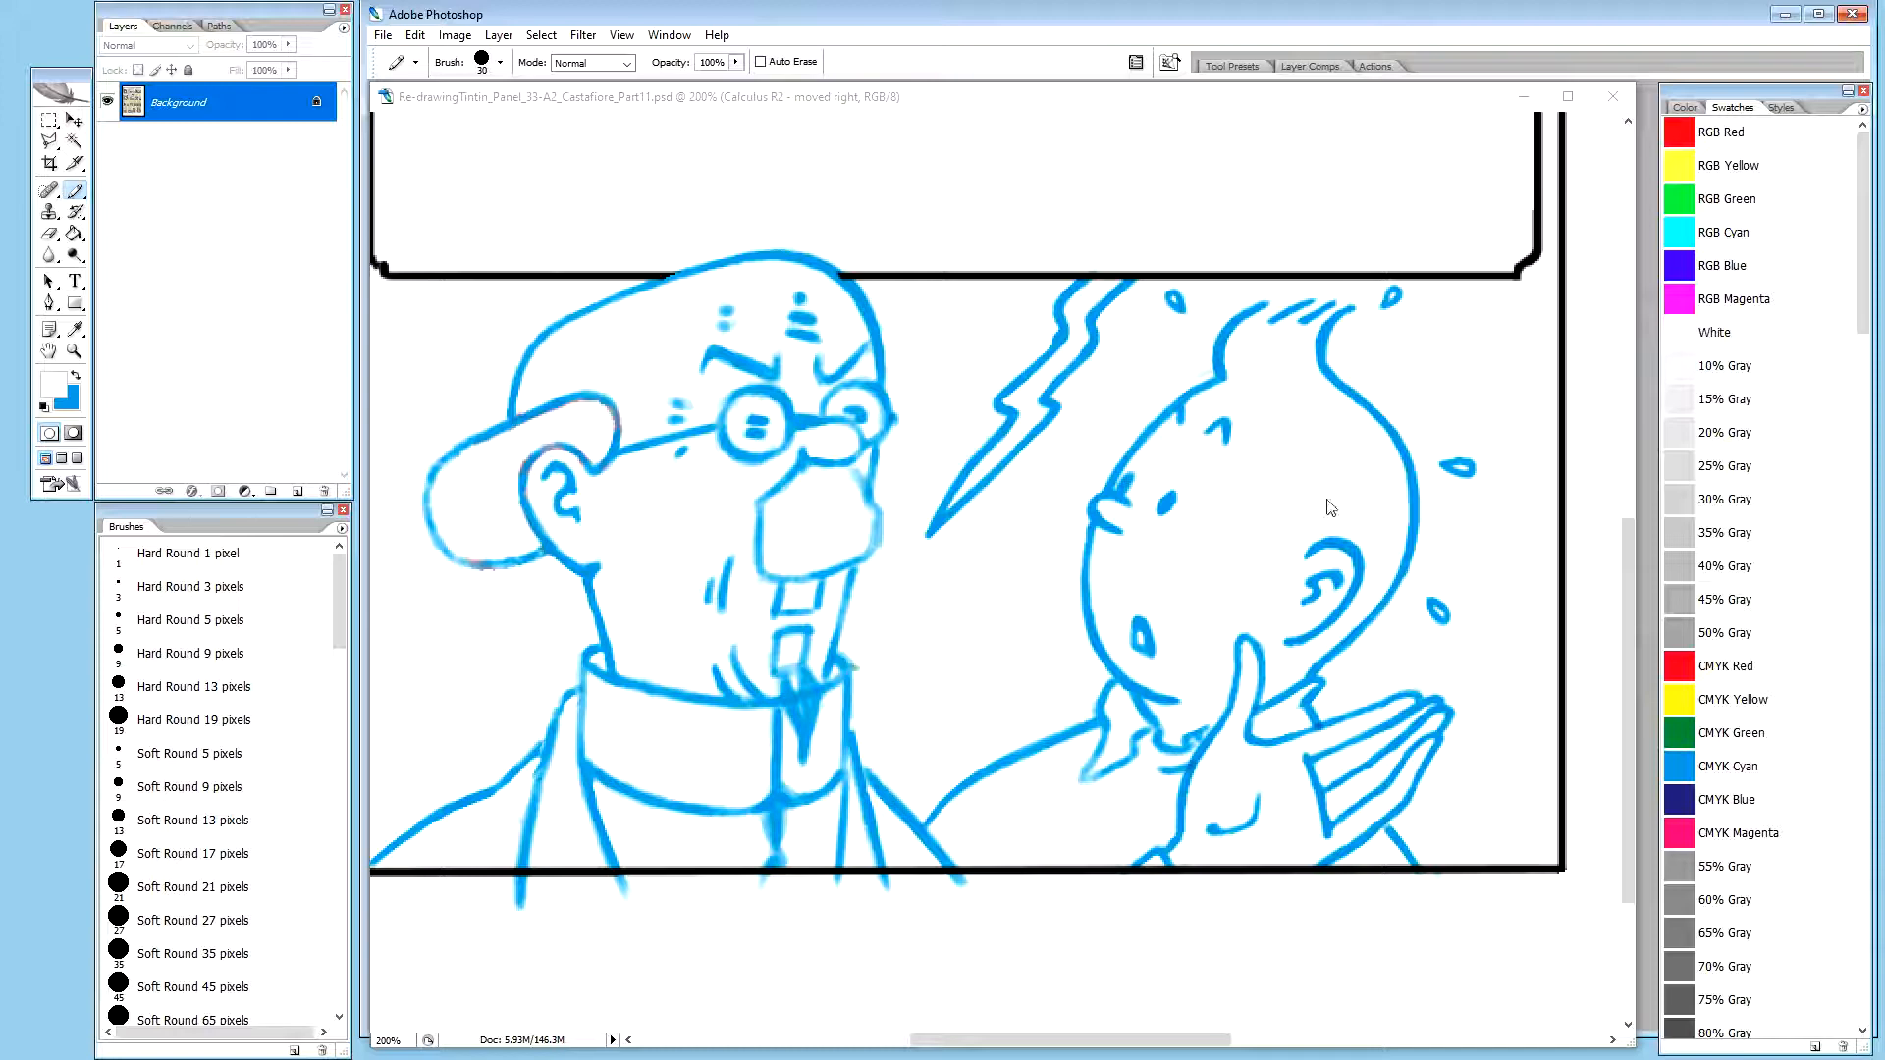
{"action": "left_click_drag", "start_coordinate": [1107, 1043], "coordinate": [1092, 1050]}
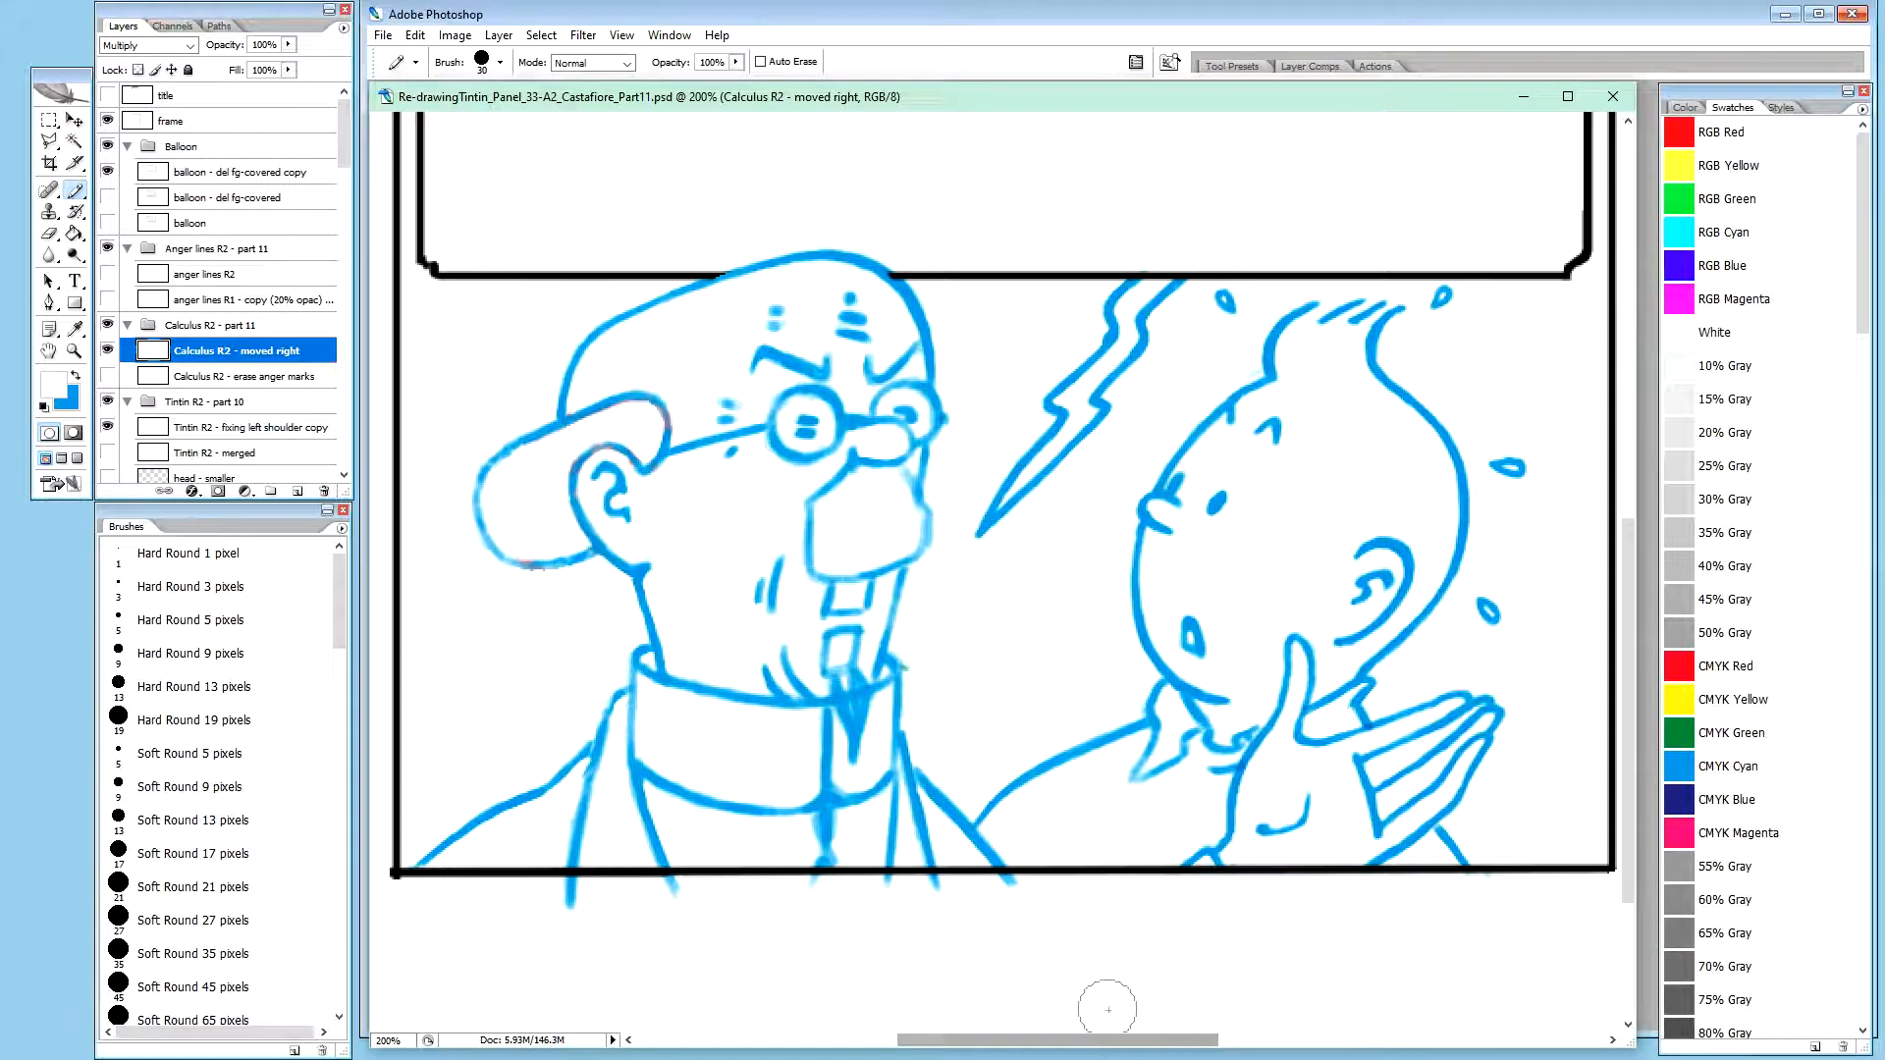
{"action": "left_click_drag", "start_coordinate": [1638, 288], "coordinate": [1649, 283]}
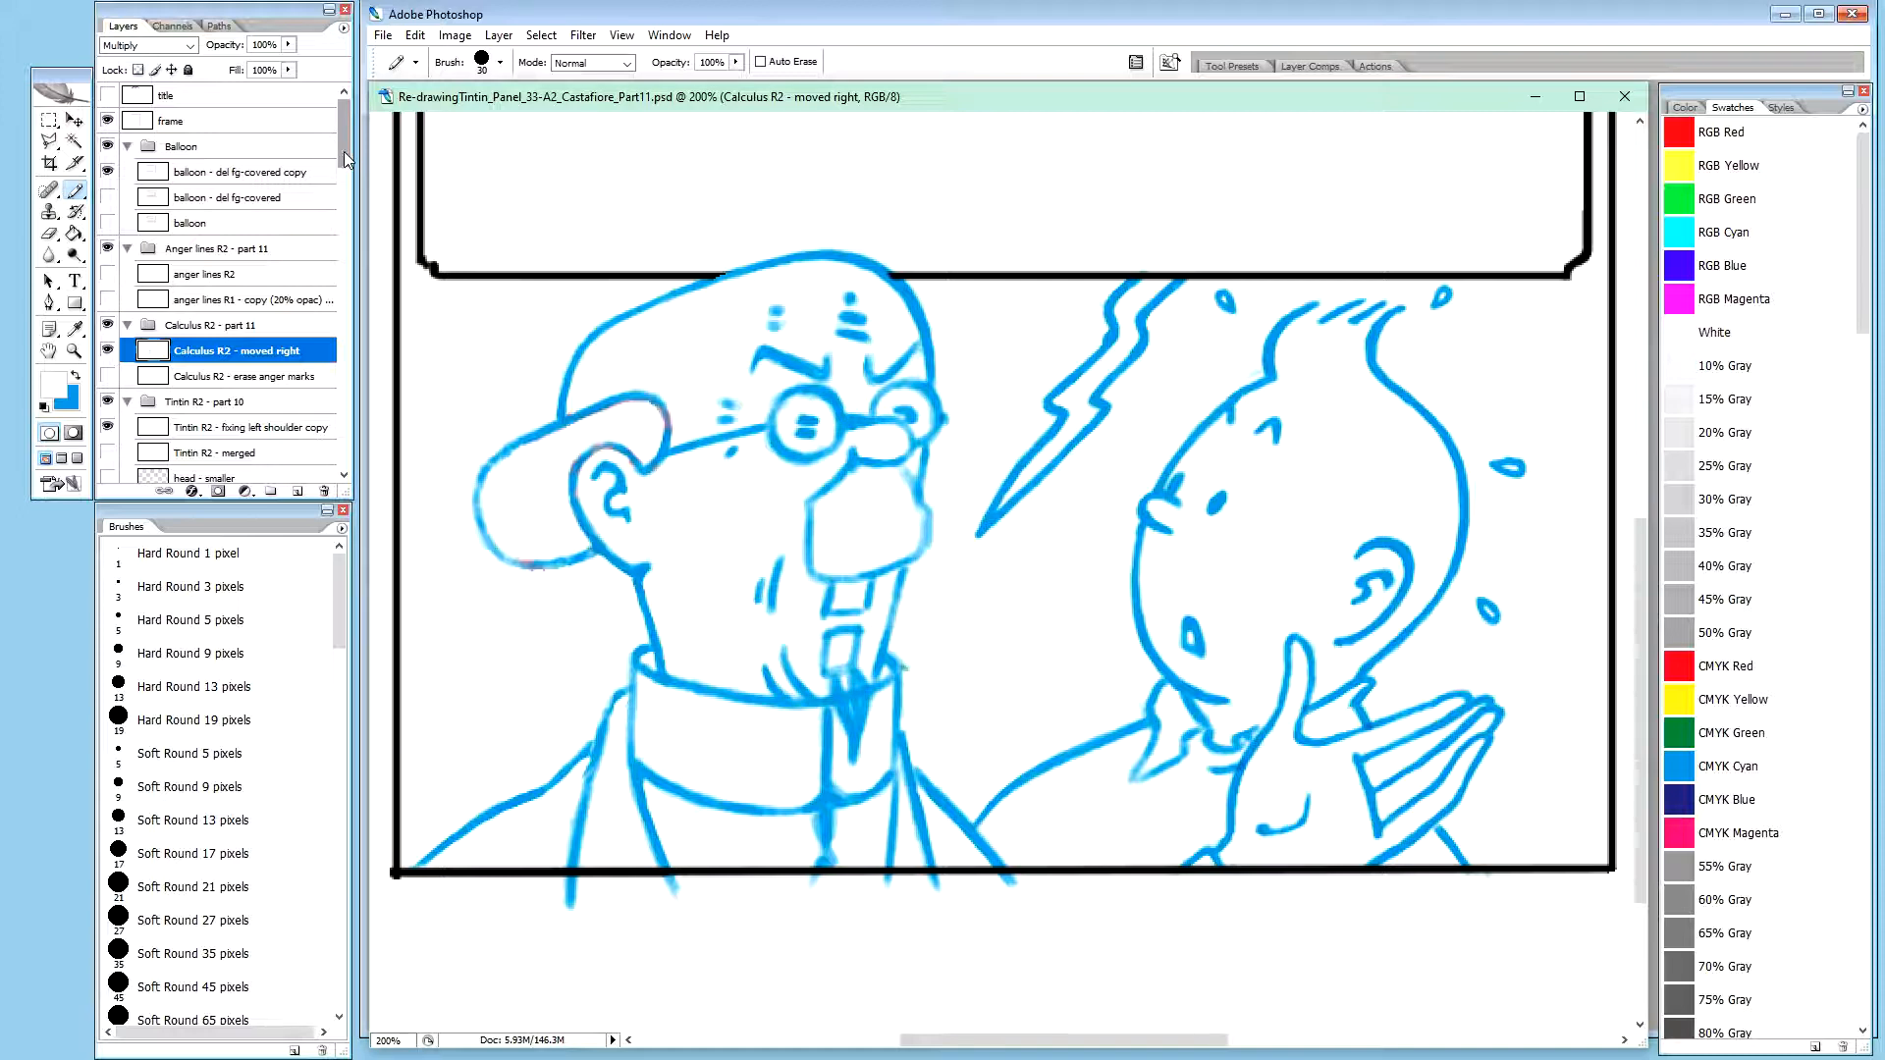
Check which artwork belongs to the Calculus R2 - moved right layer by briefly hiding it
{"action": "left_click", "coordinate": [109, 352]}
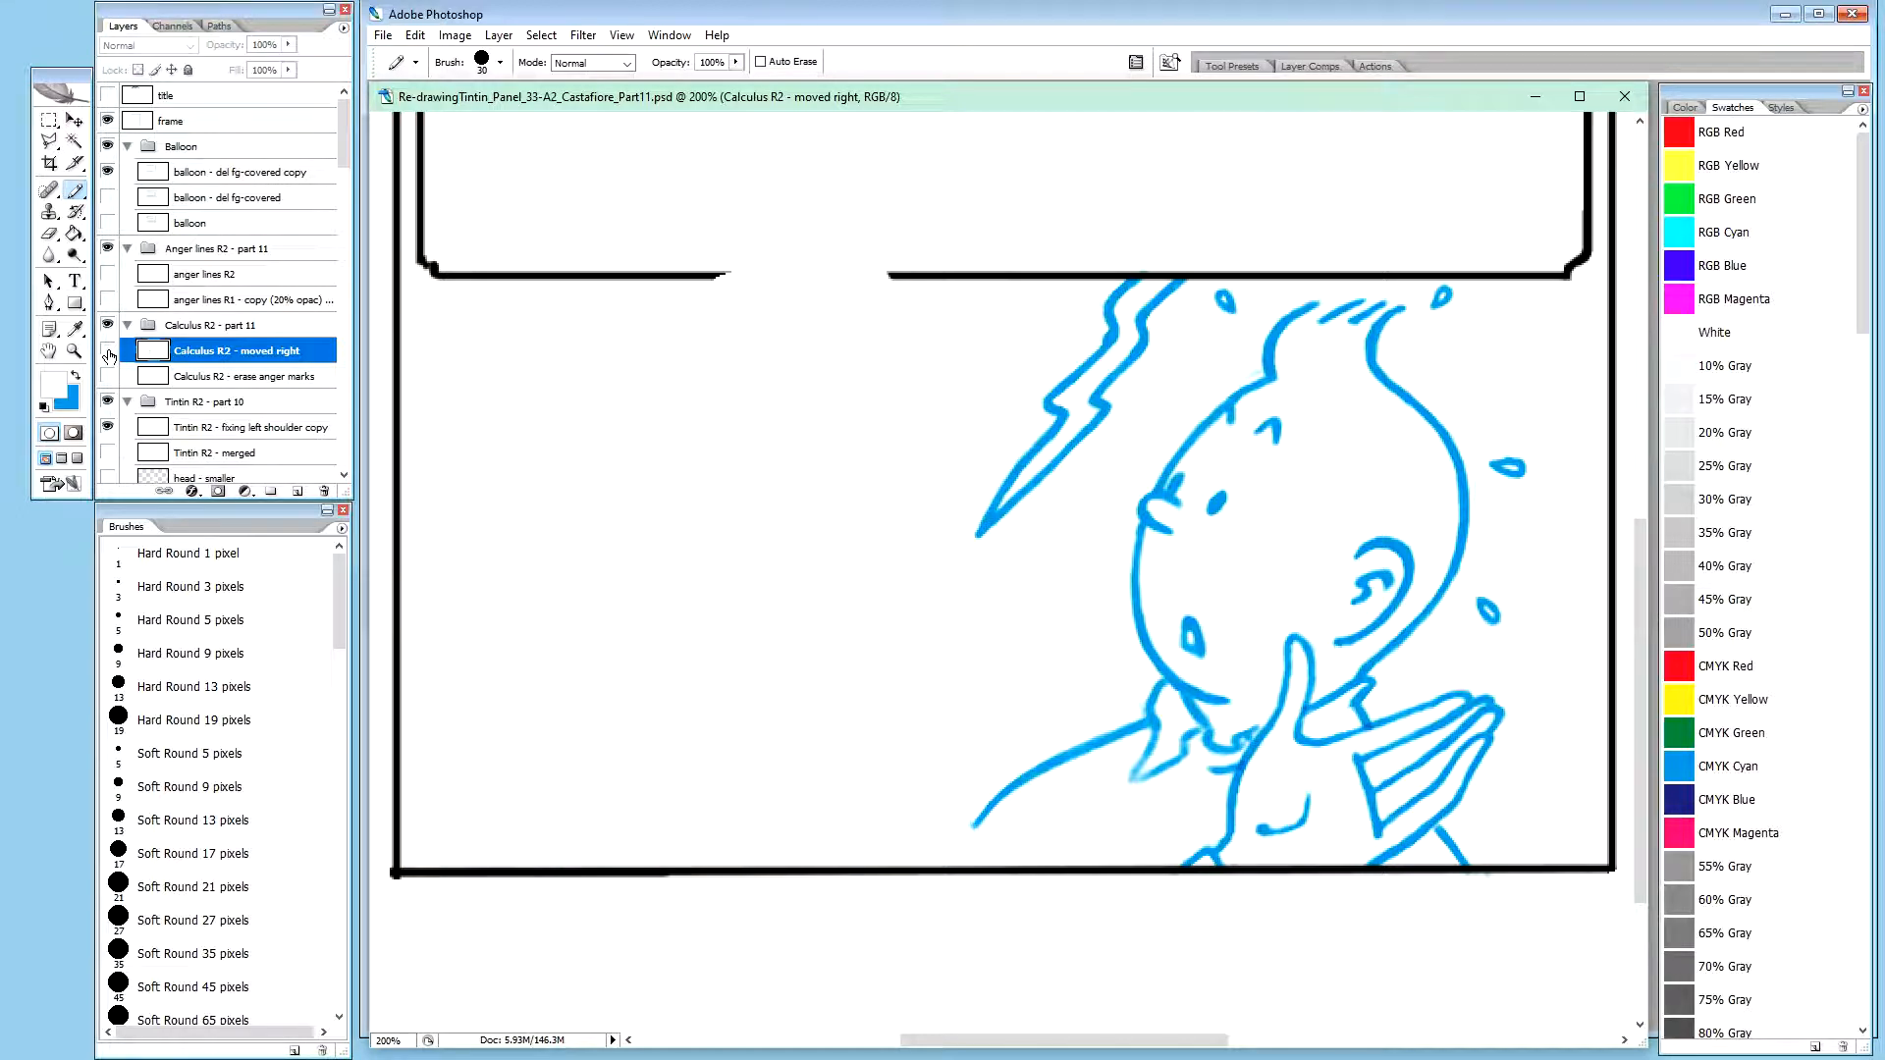
{"action": "left_click", "coordinate": [109, 351]}
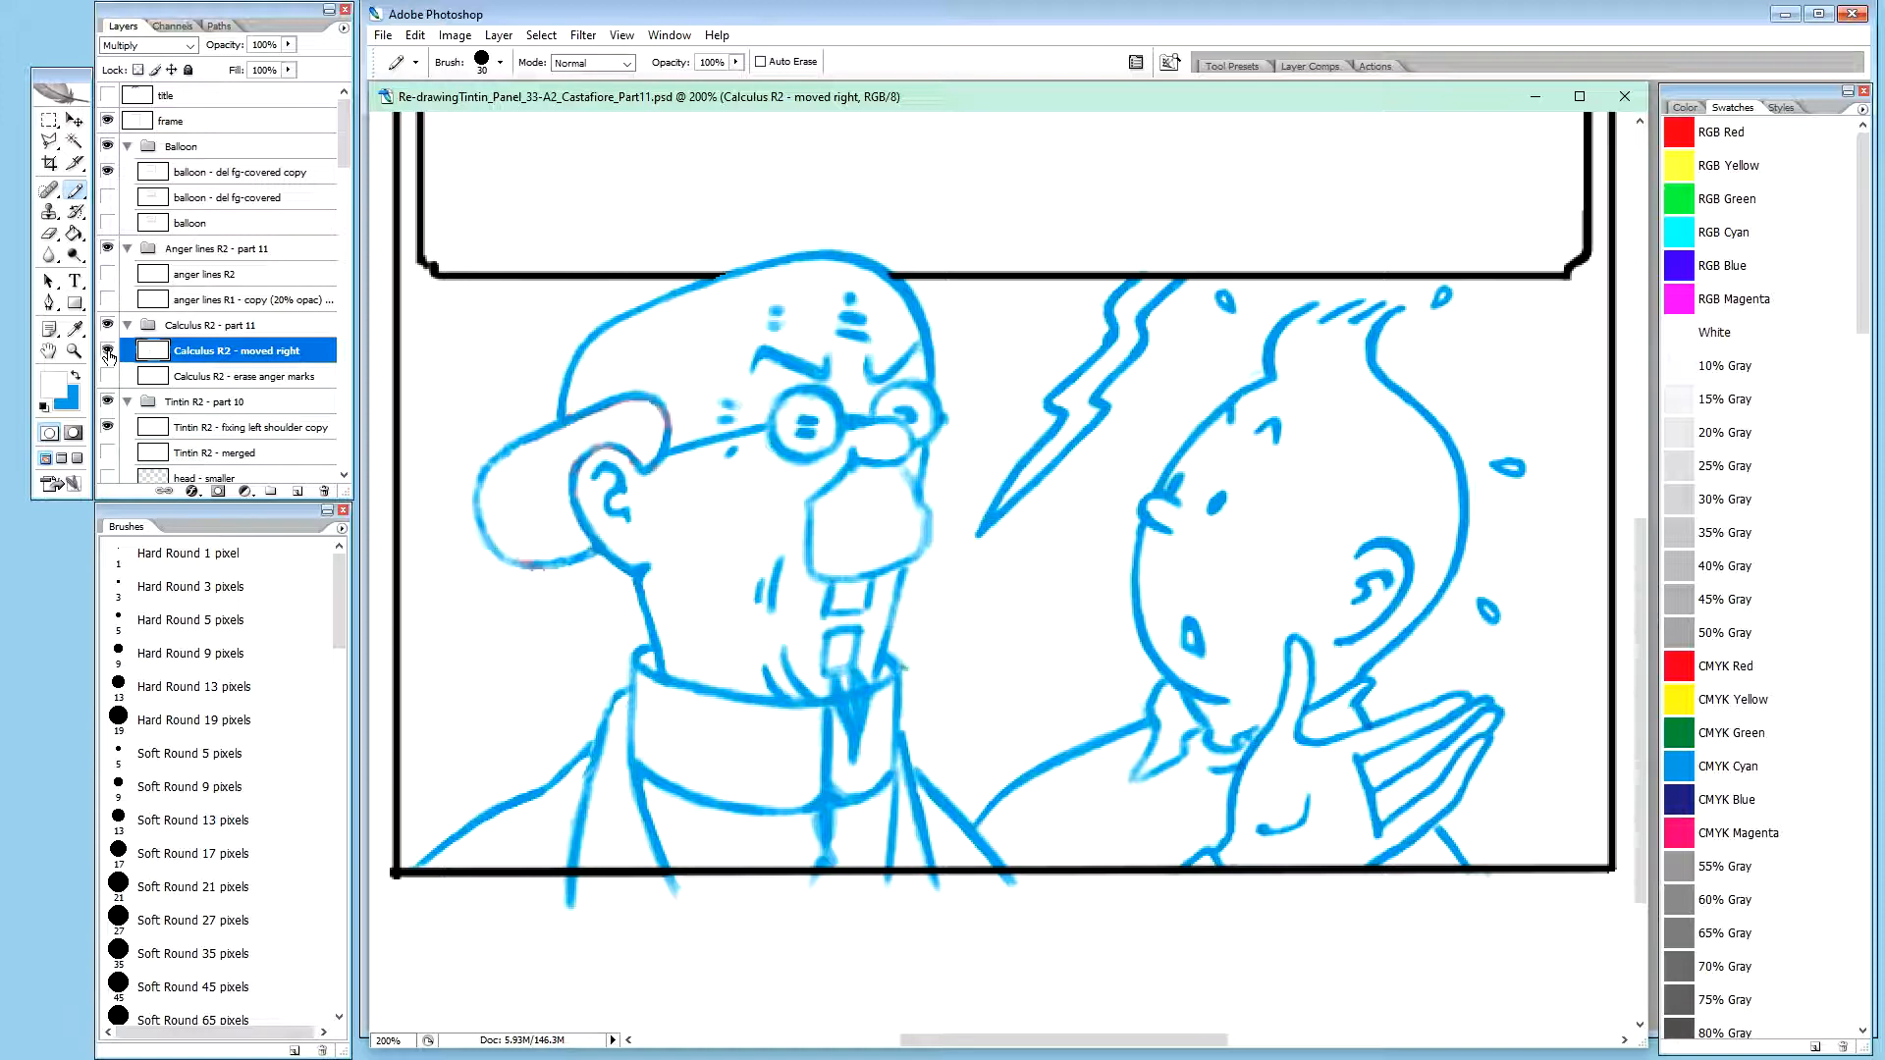
{"action": "left_click", "coordinate": [108, 352]}
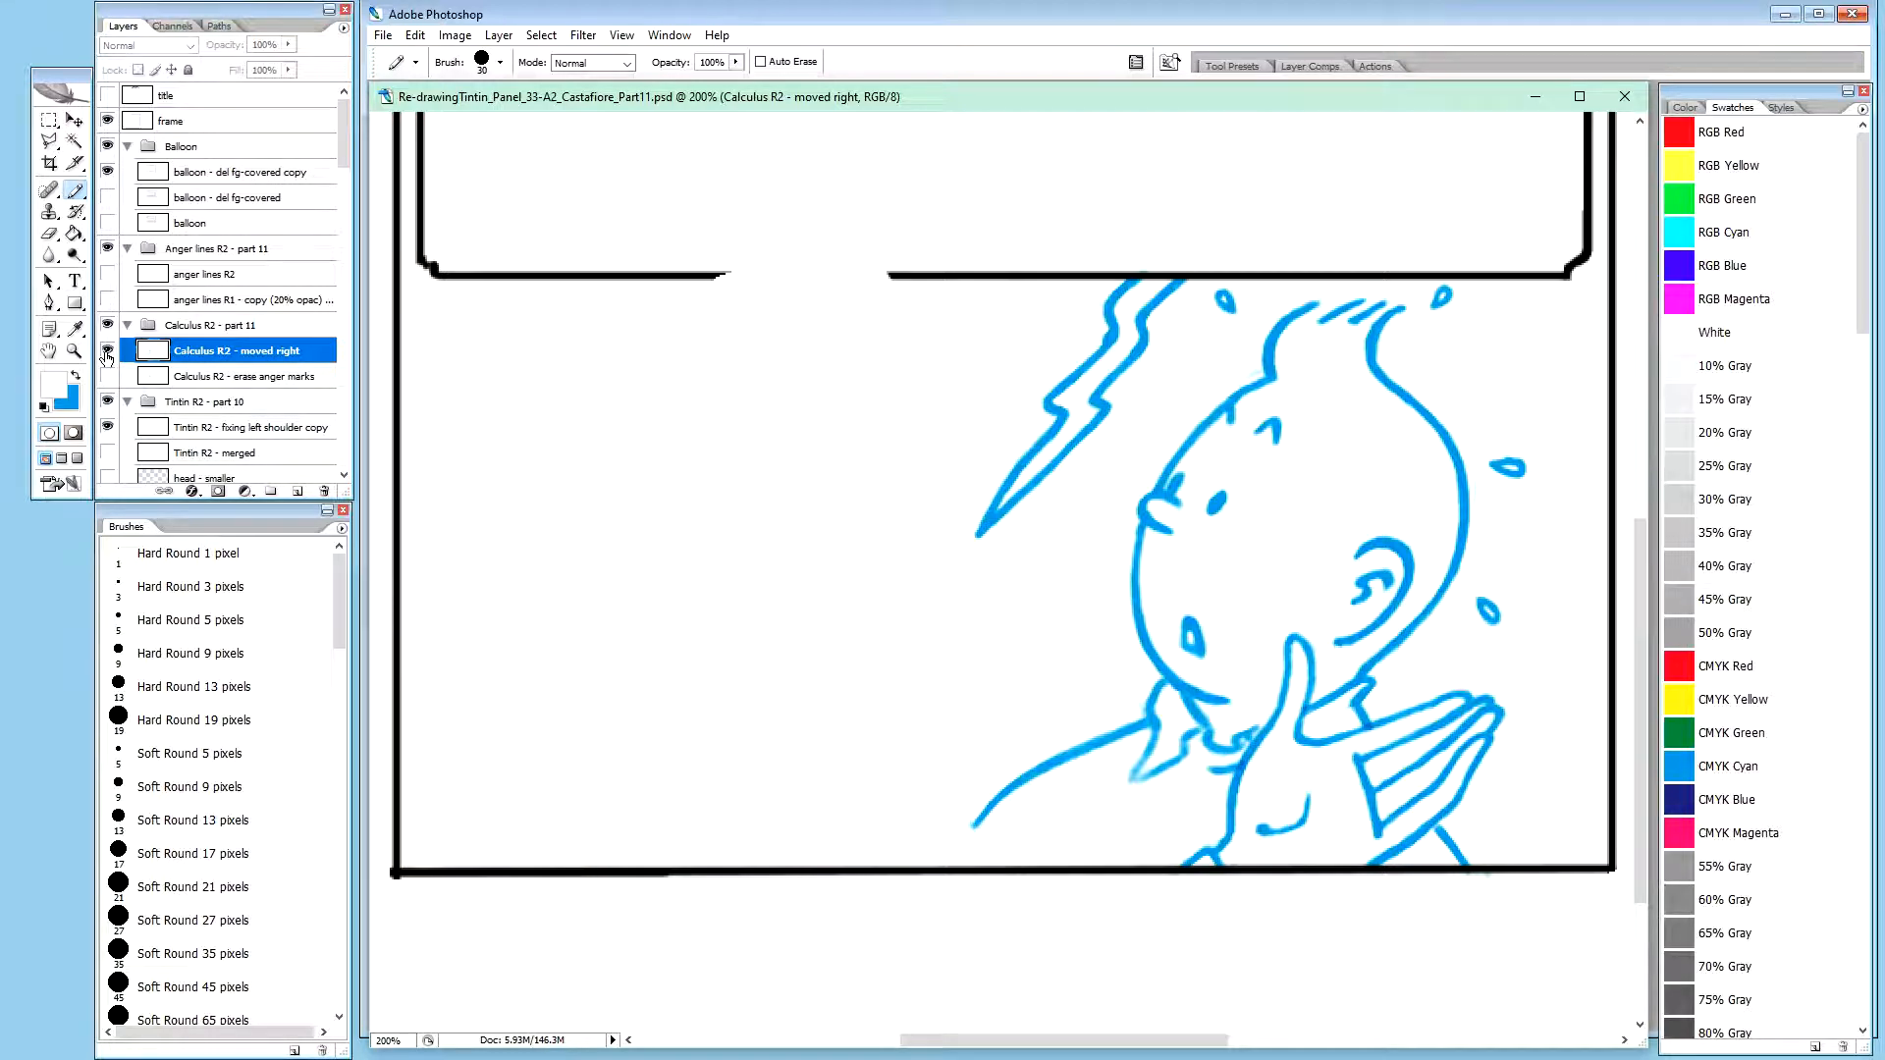
{"action": "left_click", "coordinate": [108, 351]}
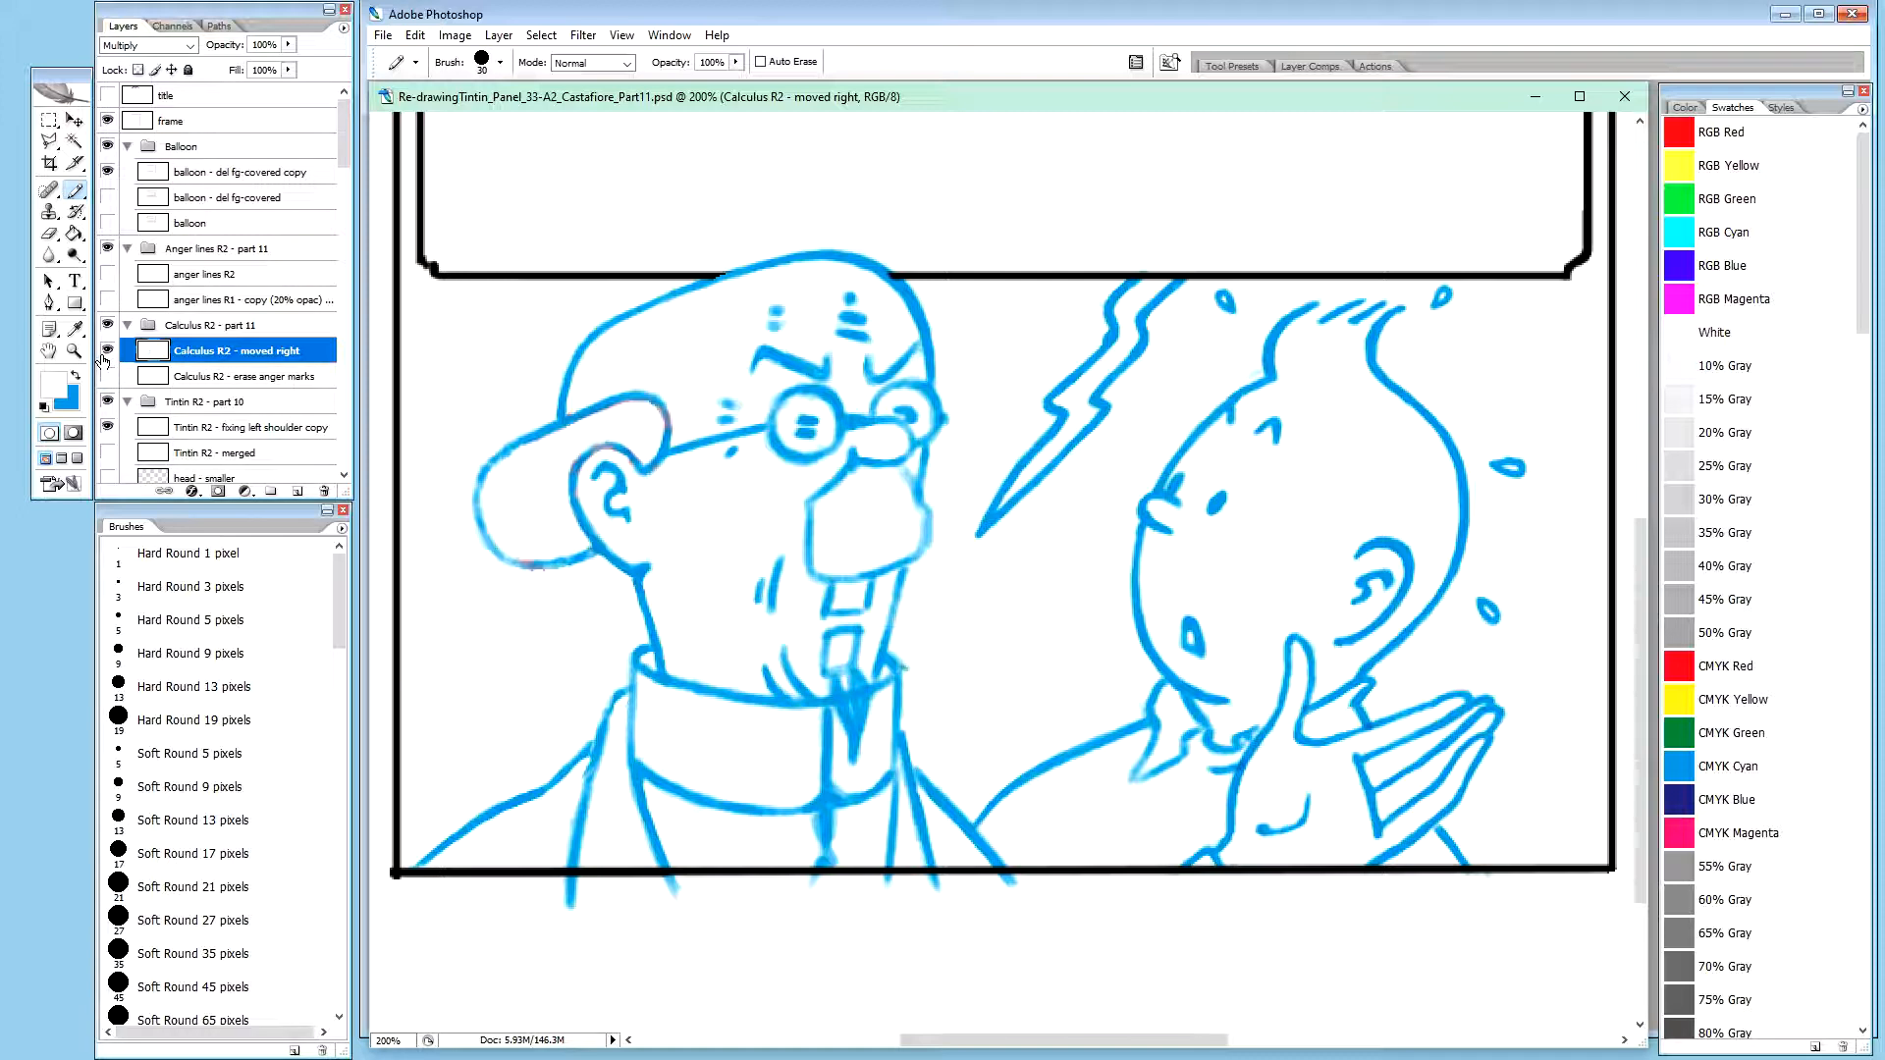
Show both the anger lines R2 layer and the 20% opacity anger lines R1 copy, keeping Calculus R2 - moved right visible
{"action": "left_click", "coordinate": [108, 303]}
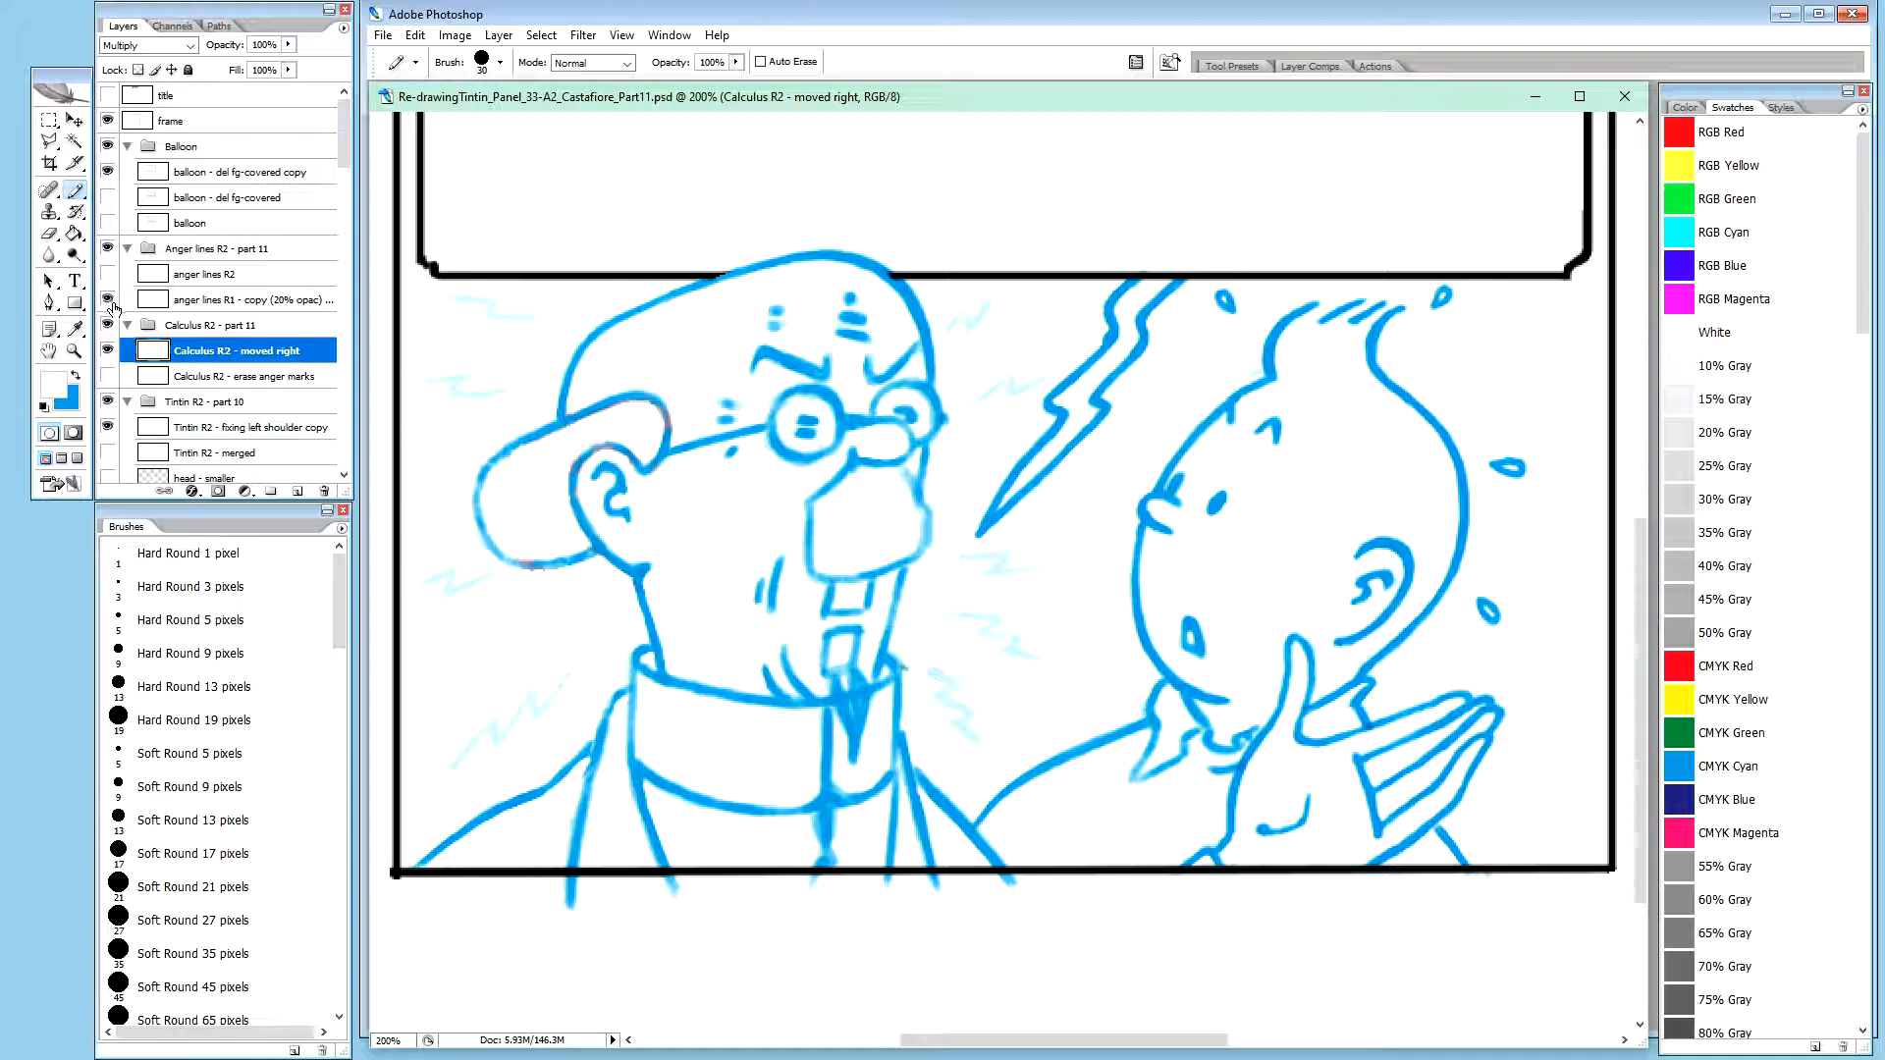
{"action": "left_click", "coordinate": [109, 301]}
{"action": "left_click", "coordinate": [107, 274]}
{"action": "left_click", "coordinate": [109, 300]}
{"action": "left_click", "coordinate": [109, 276]}
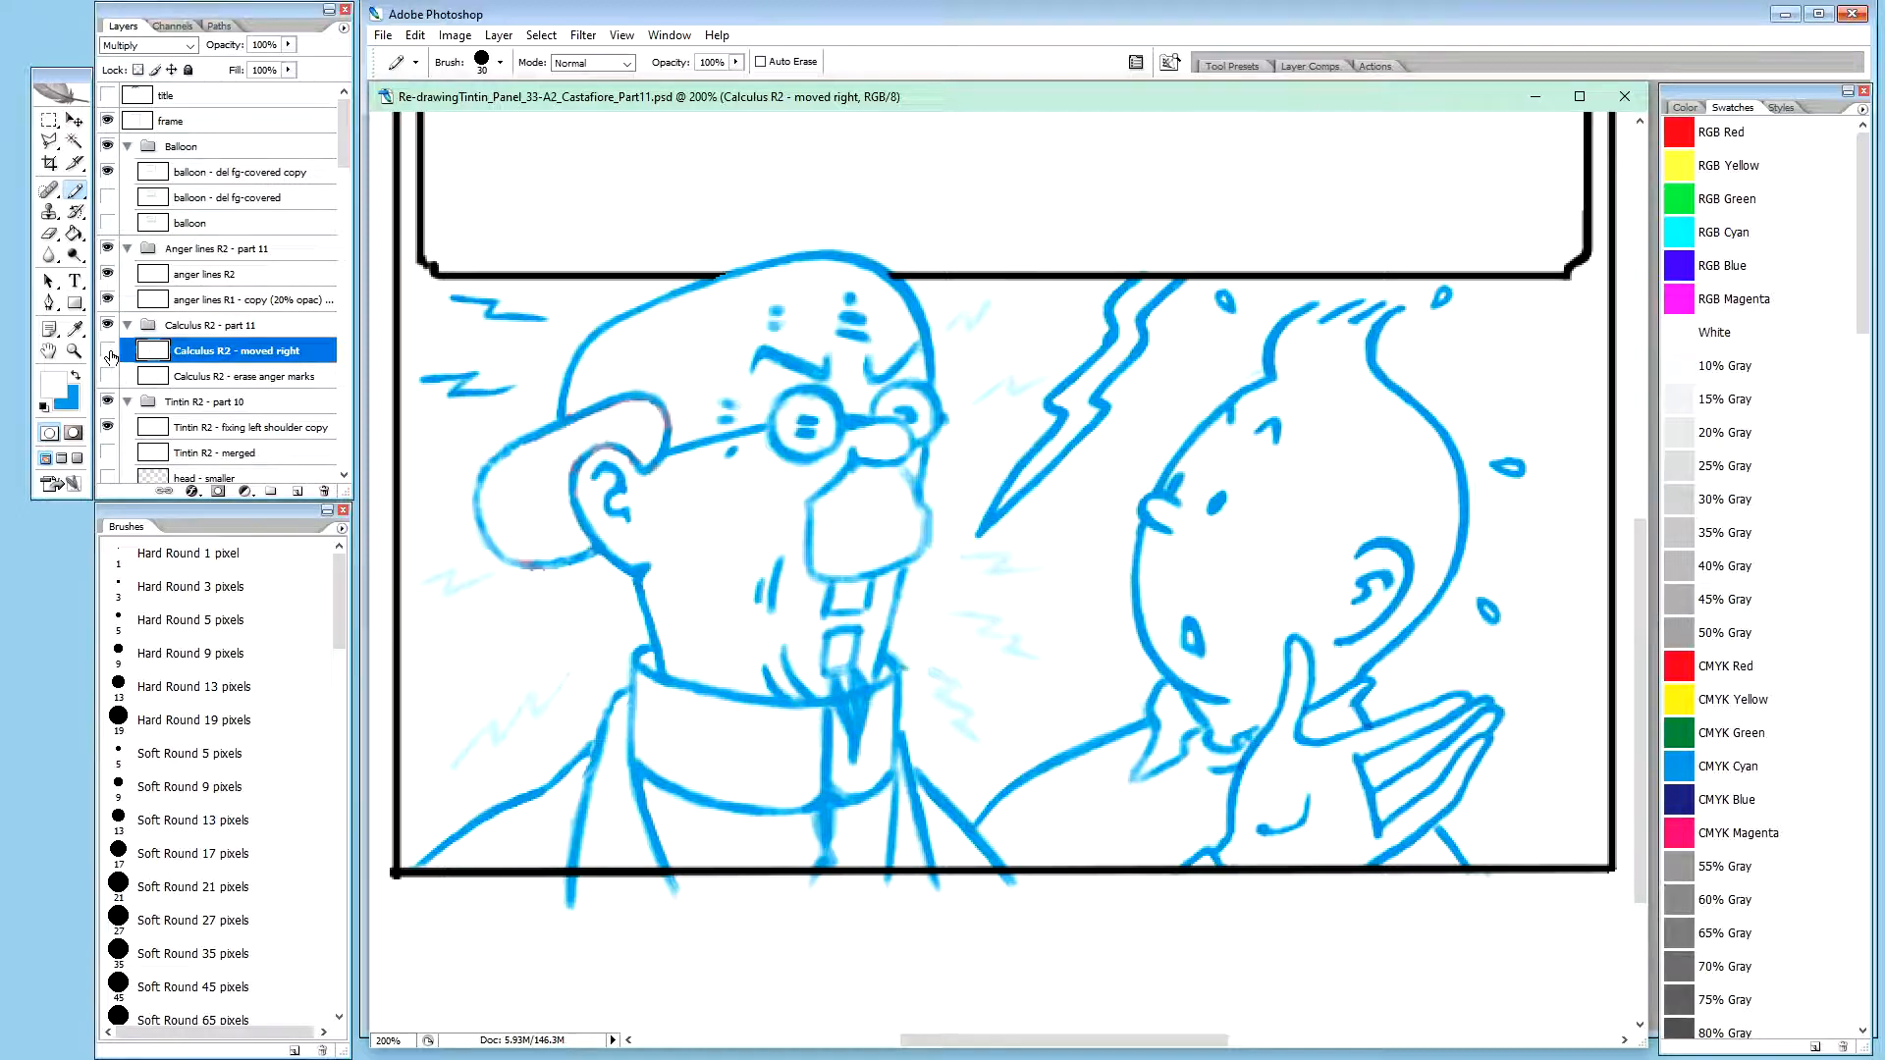
{"action": "left_click", "coordinate": [108, 351]}
{"action": "left_click", "coordinate": [109, 351]}
Create a new layer group named "Tail R2 - part 11" above the Anger lines R2 - part 11 group
{"action": "left_click_drag", "start_coordinate": [344, 155], "coordinate": [343, 176]}
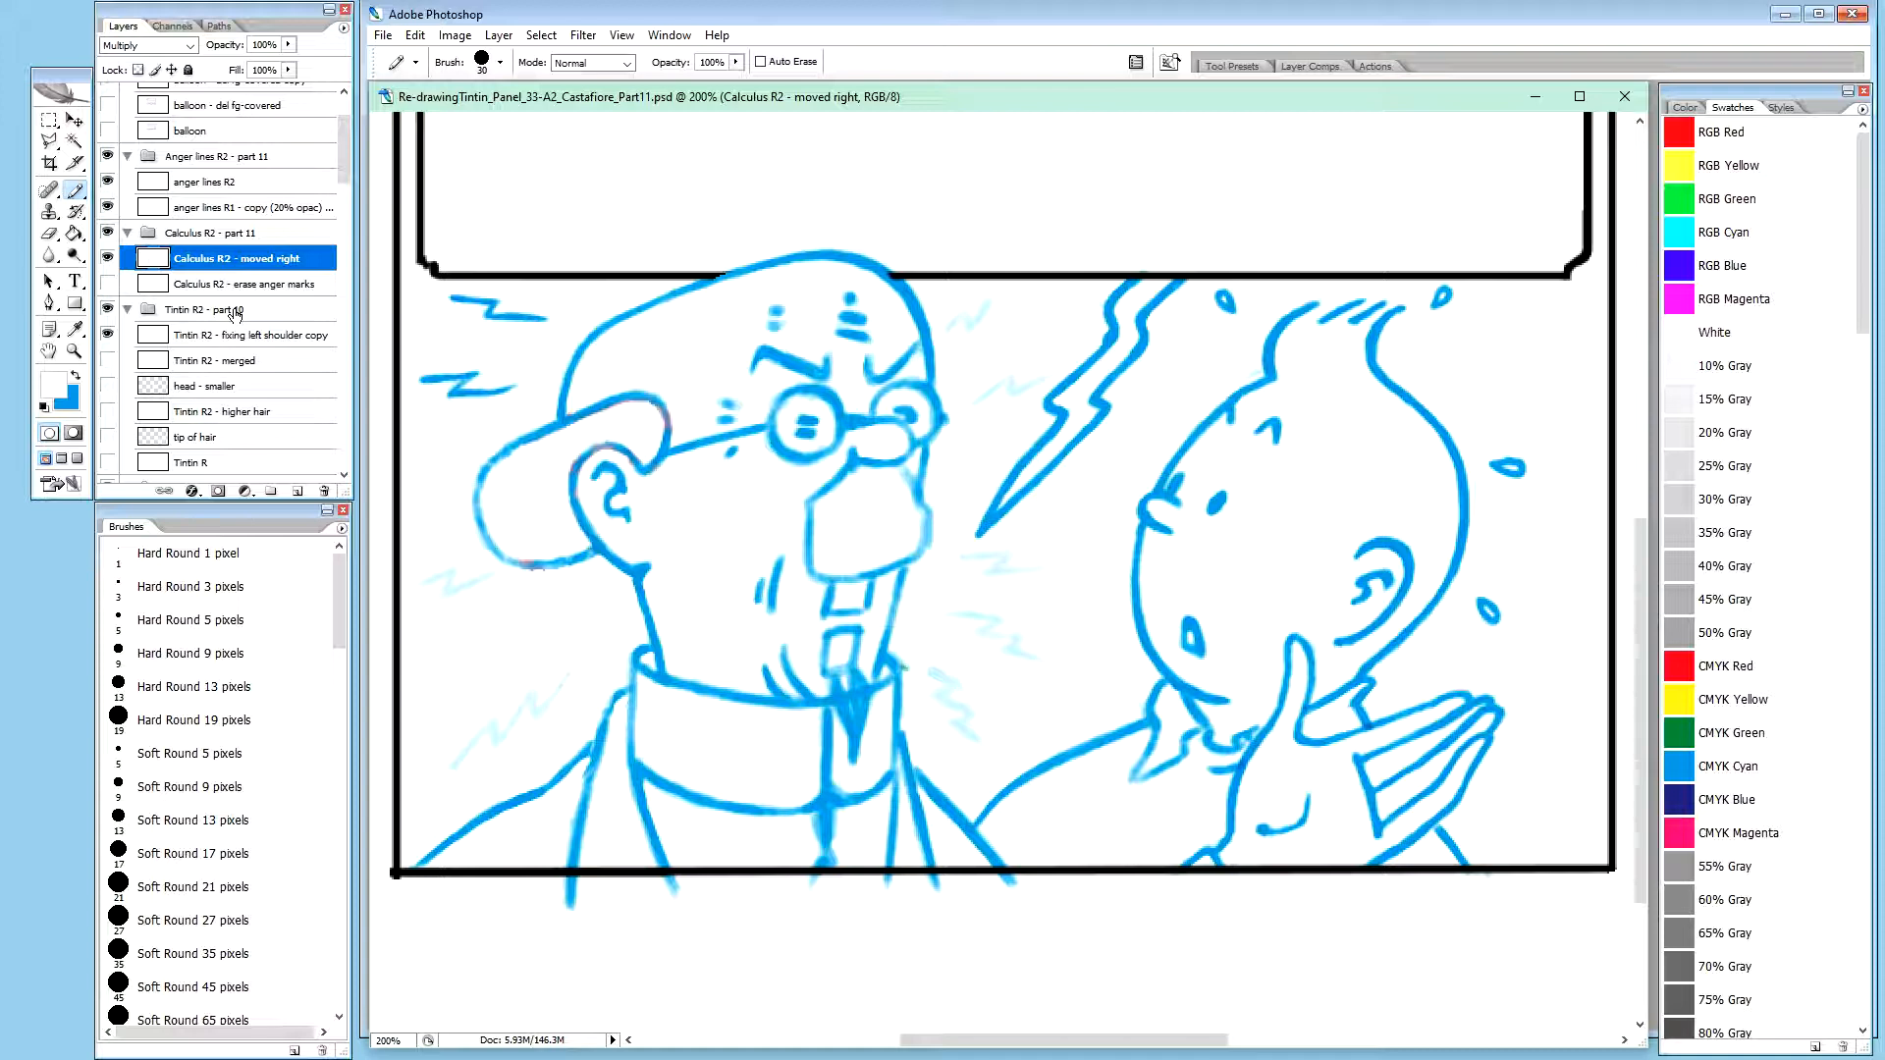
{"action": "left_click_drag", "start_coordinate": [349, 172], "coordinate": [352, 155]}
{"action": "left_click", "coordinate": [250, 239]}
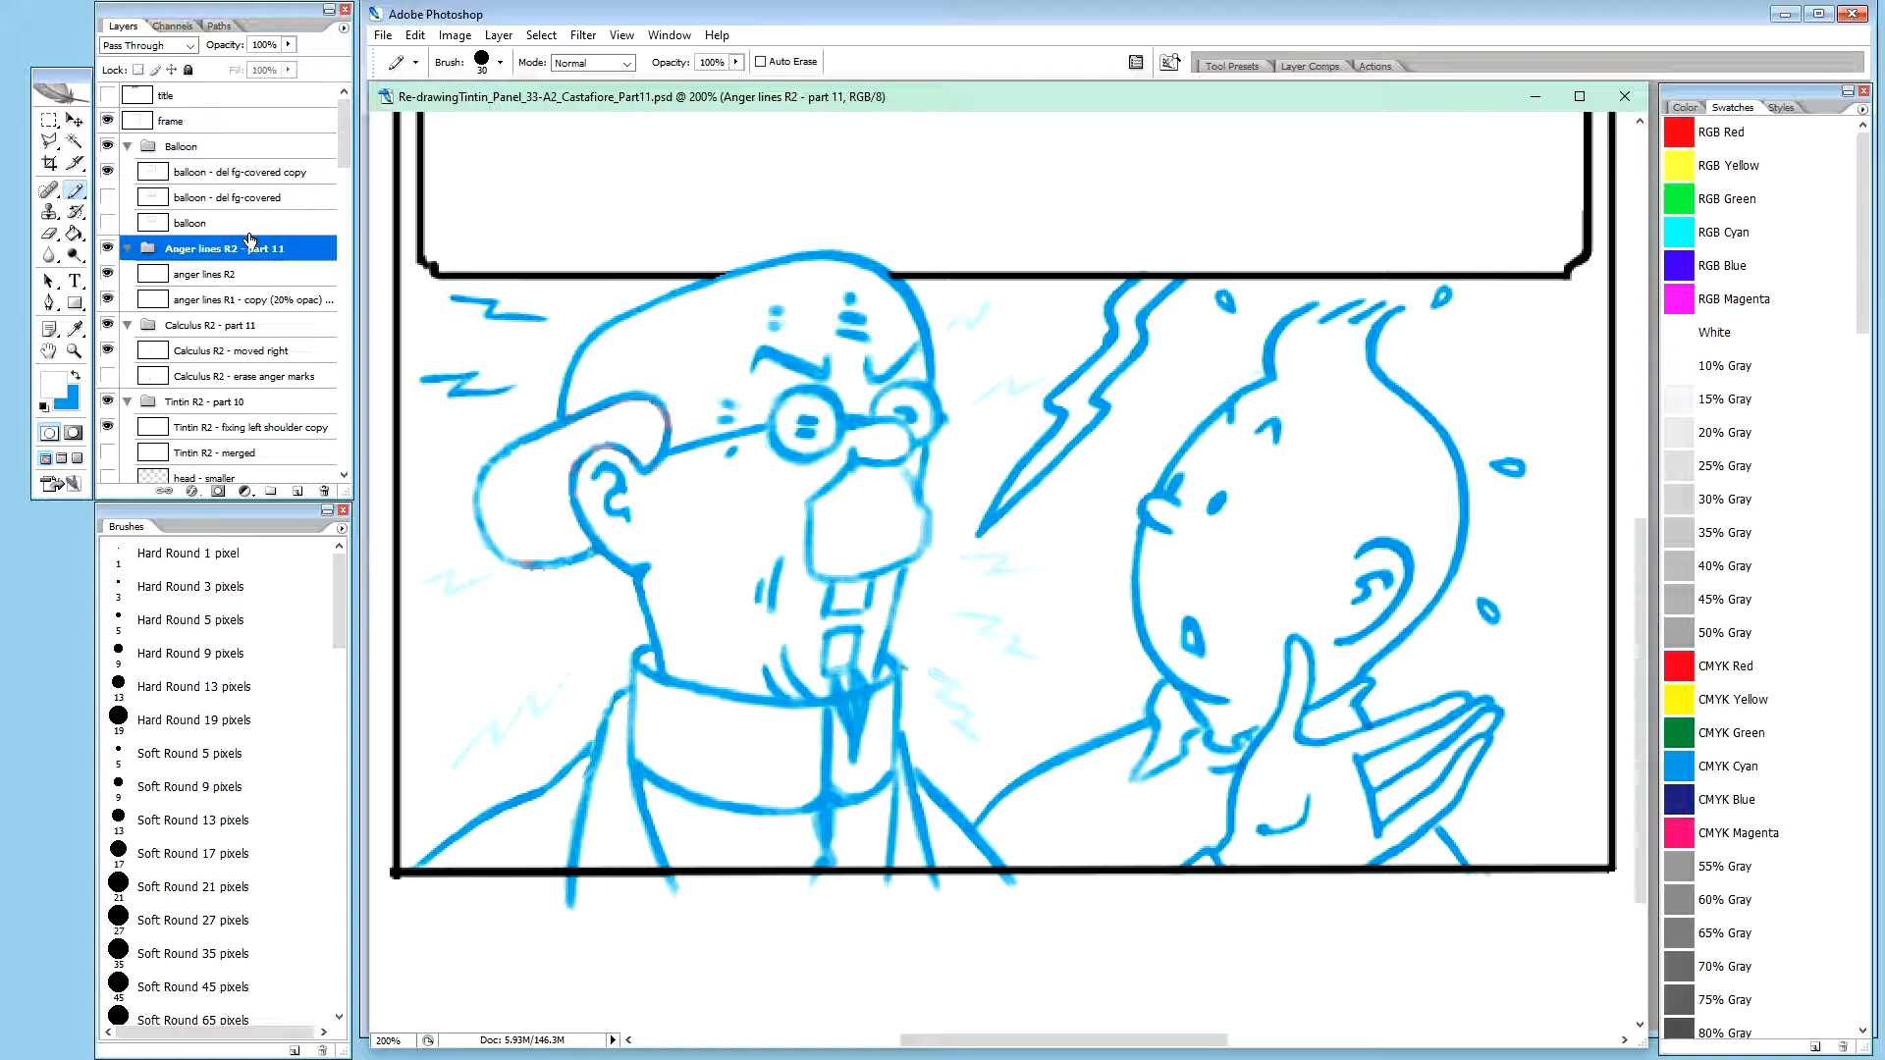
{"action": "key", "text": "ctrl+g"}
{"action": "type", "text": "B"}
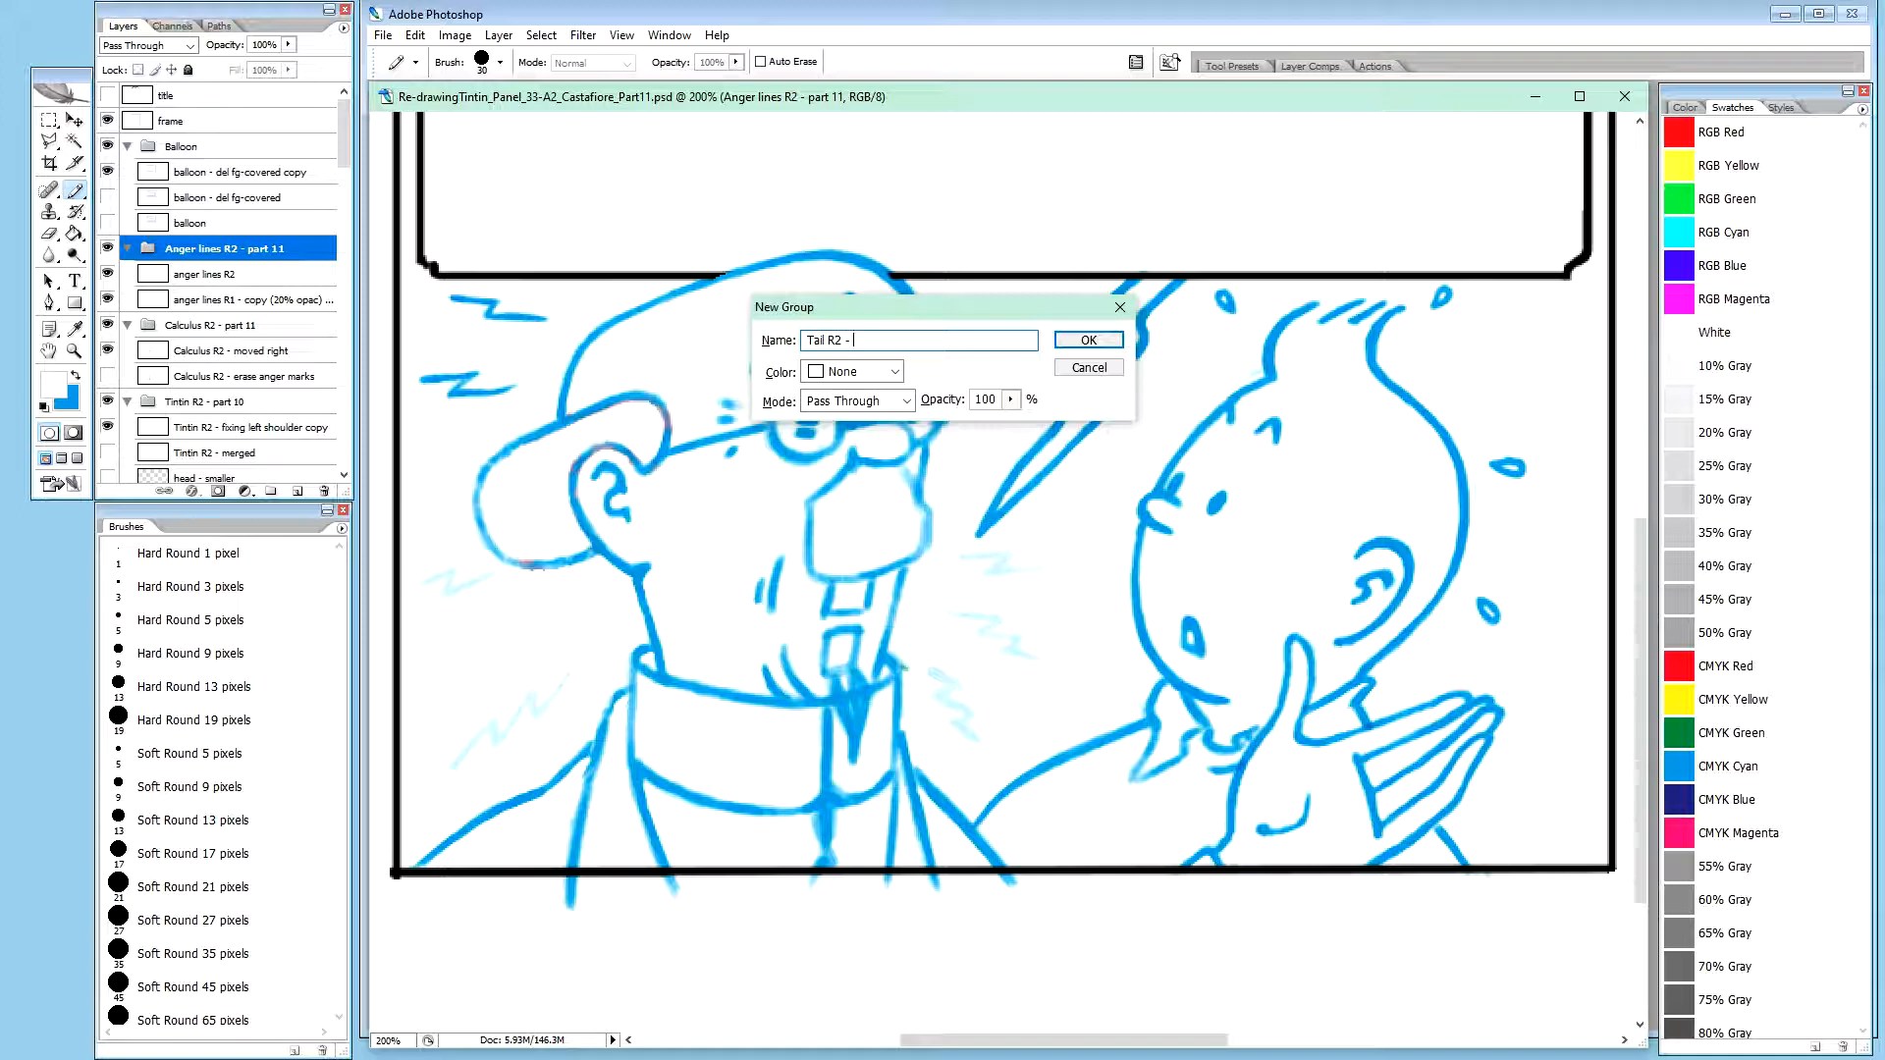
{"action": "type", "text": "rt 11"}
{"action": "key", "text": "Return"}
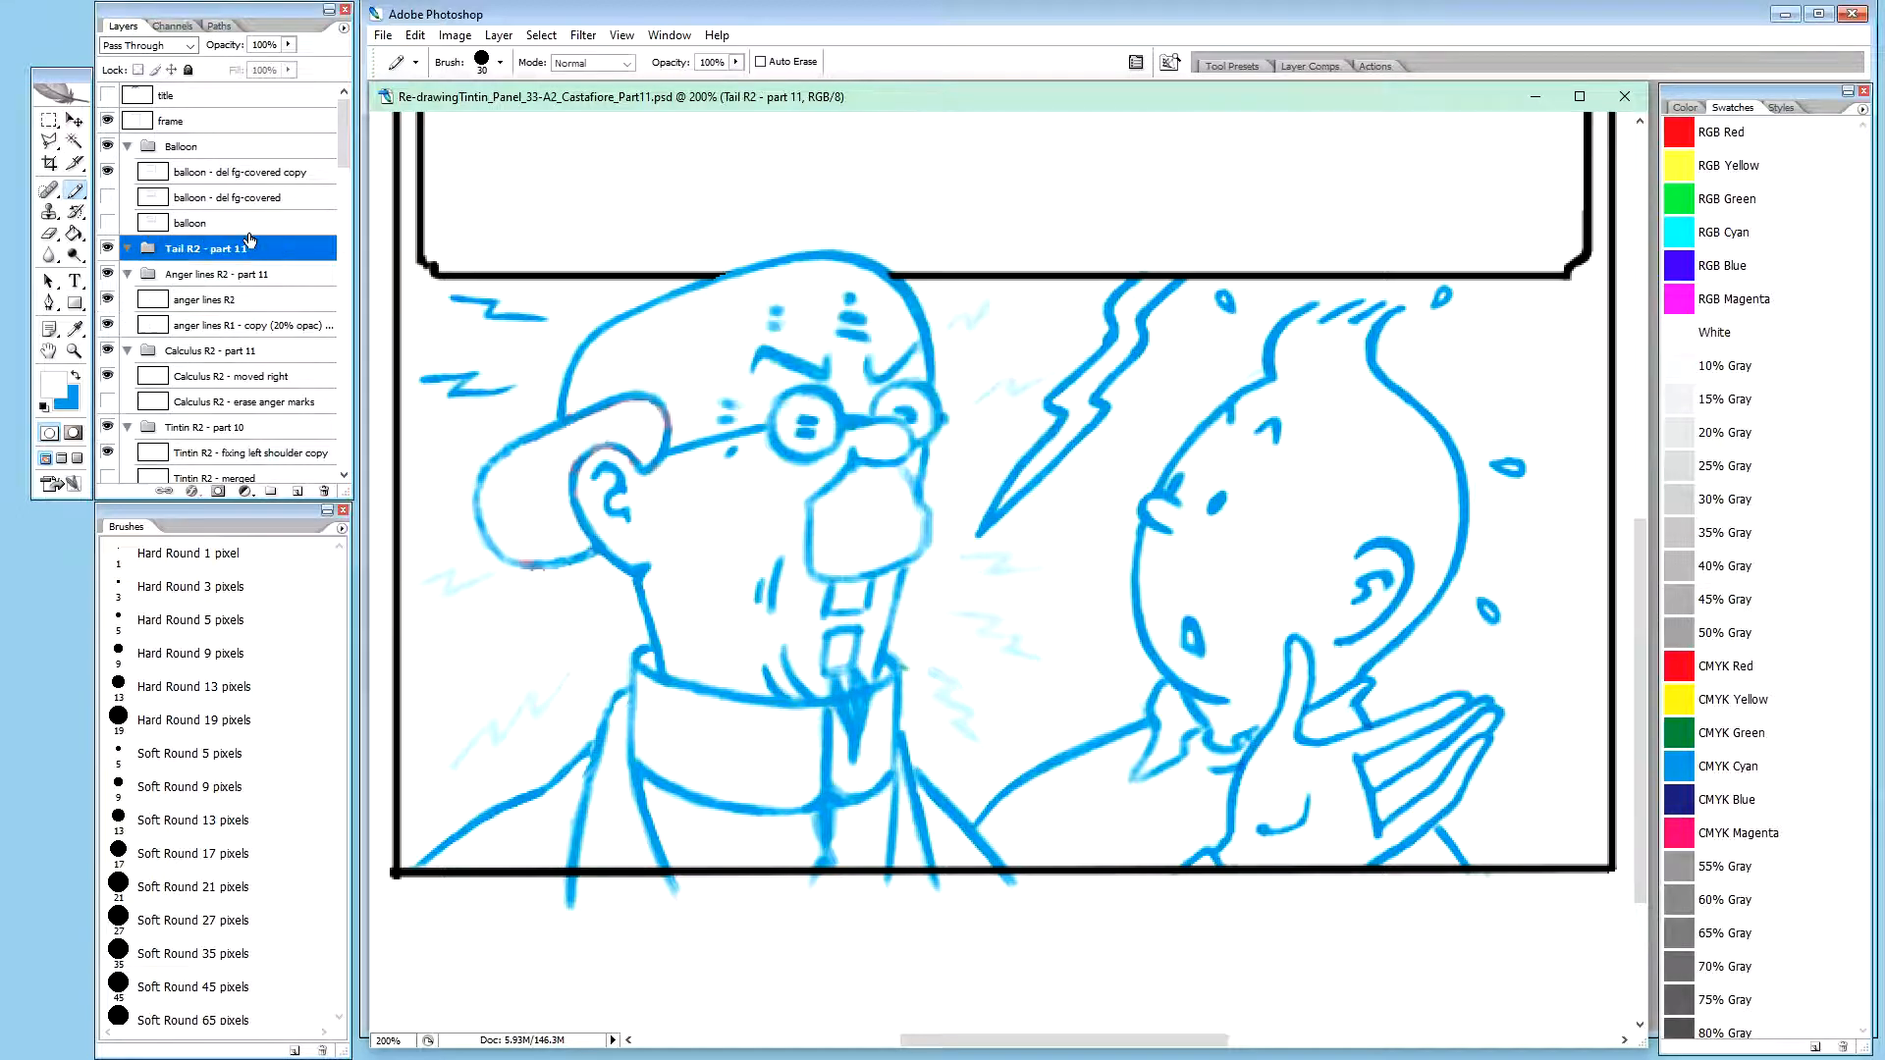
Rename the Ballon tail R - part 10 group as "Tail R - part 10"
{"action": "left_click_drag", "start_coordinate": [345, 138], "coordinate": [336, 241]}
{"action": "left_click", "coordinate": [206, 321]}
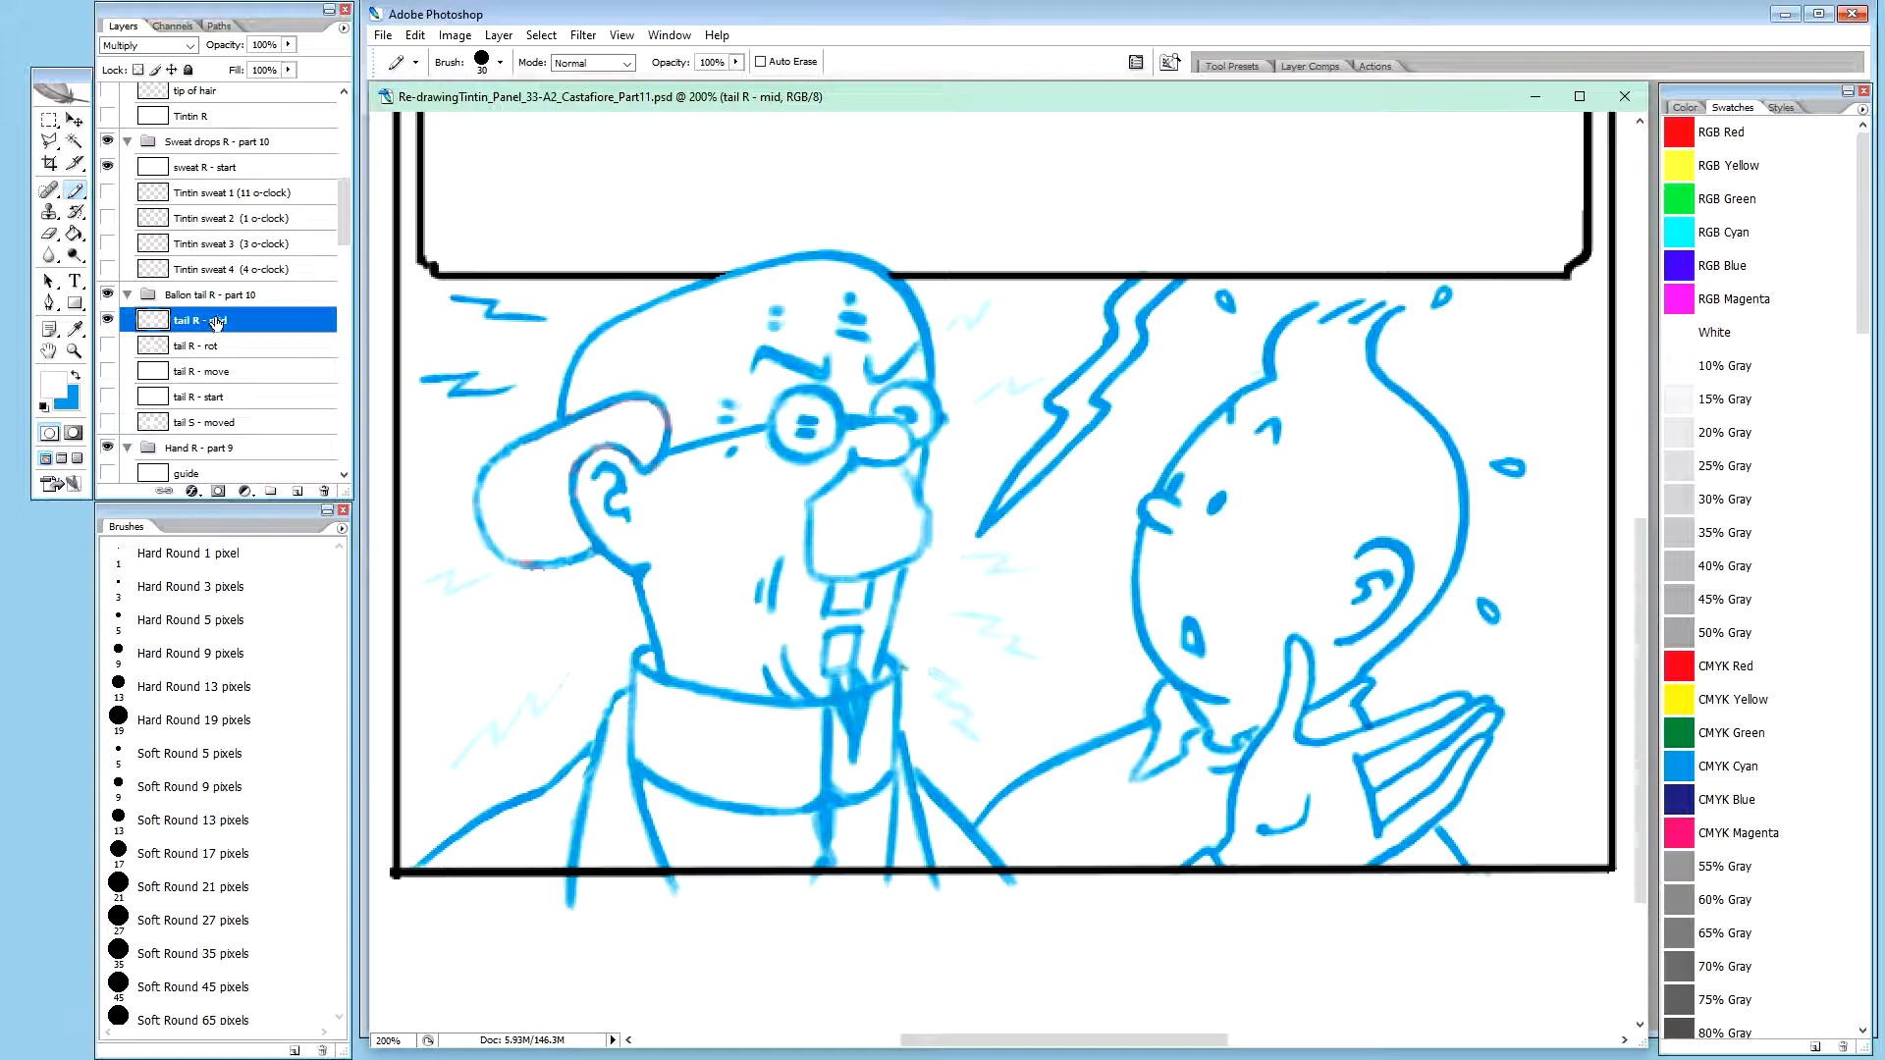
{"action": "double_click", "coordinate": [201, 296]}
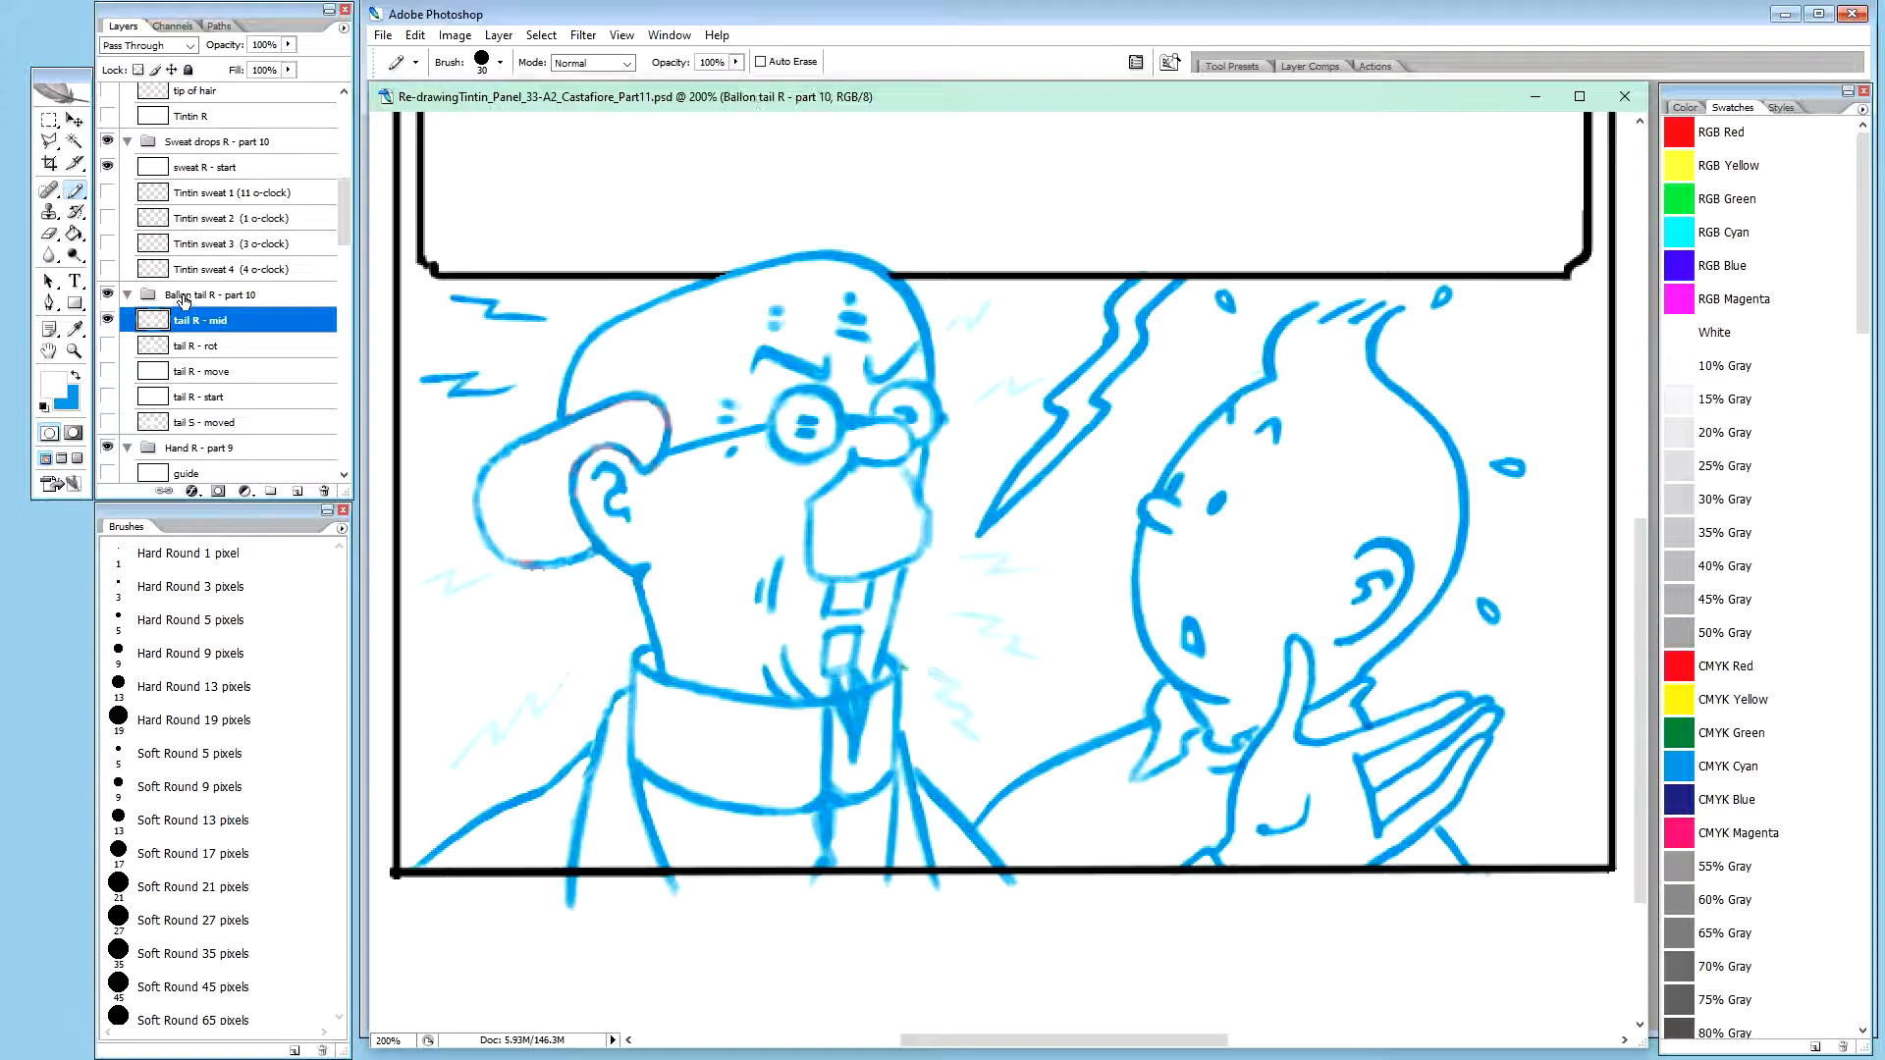
{"action": "left_click", "coordinate": [199, 295]}
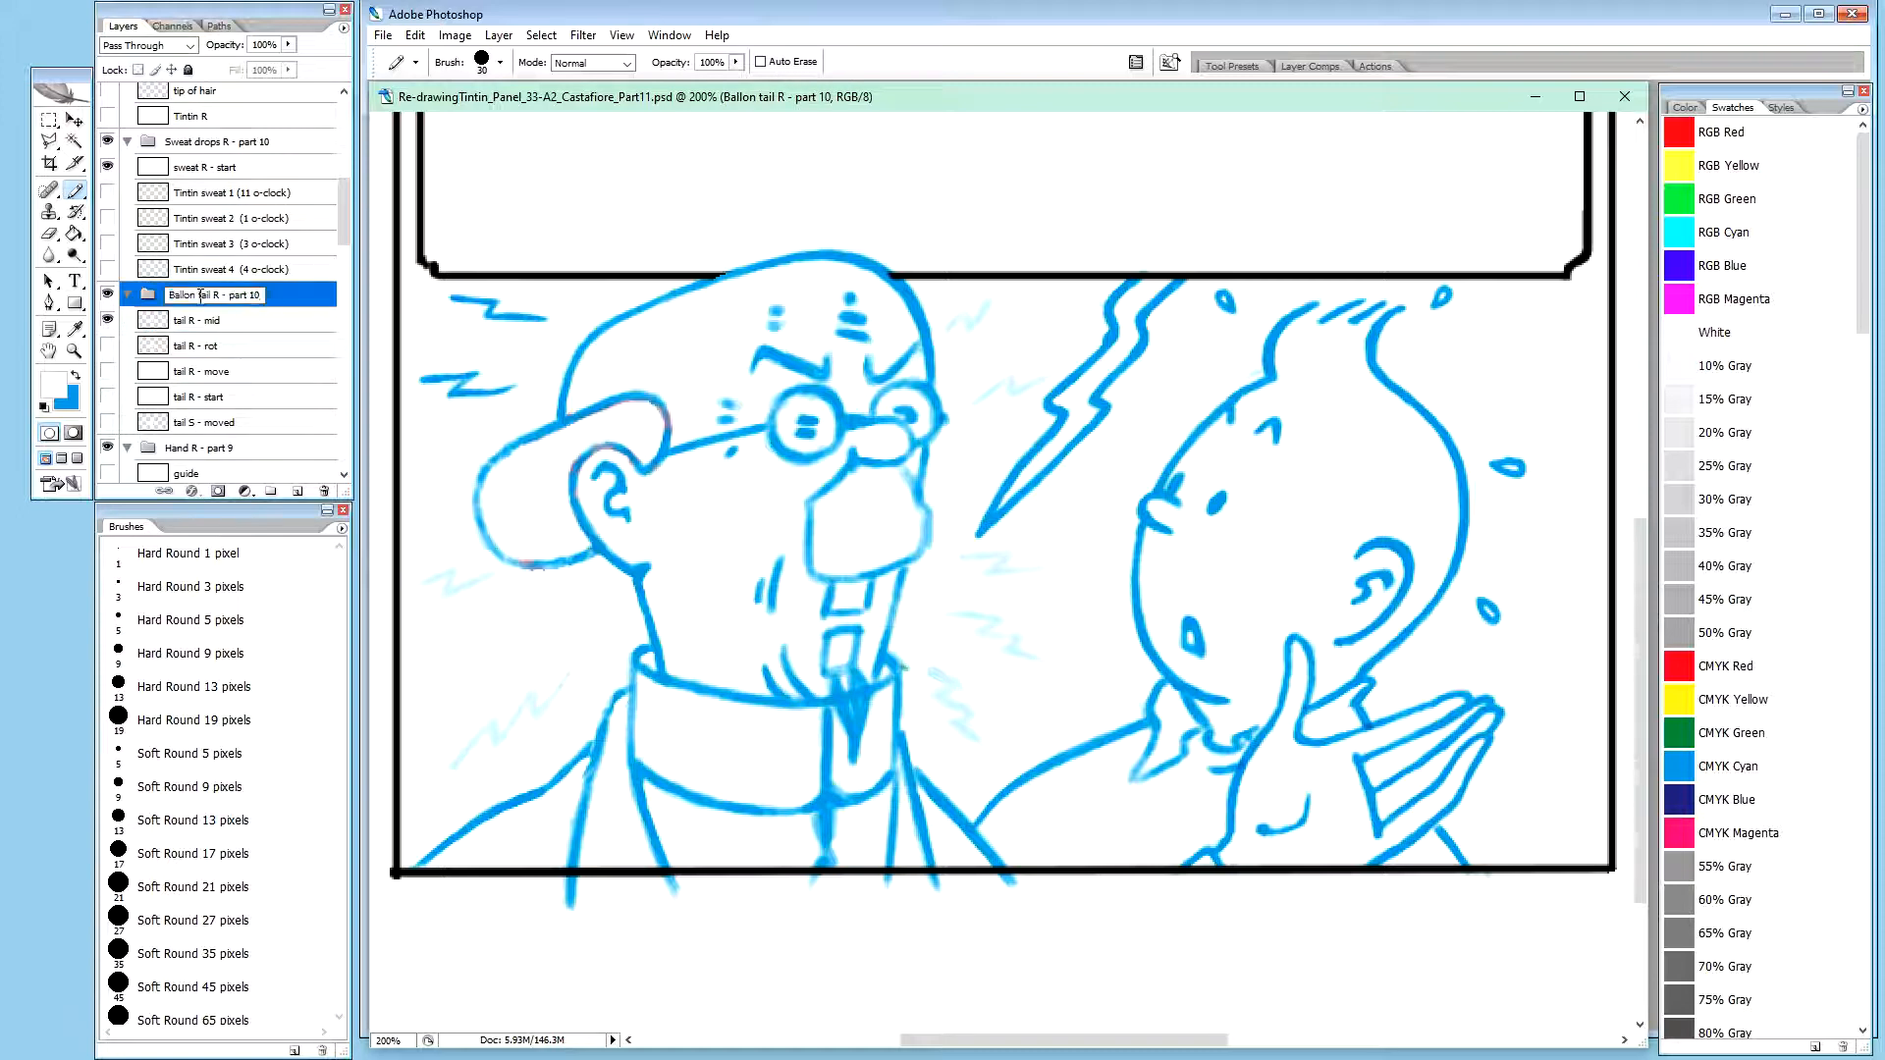
{"action": "left_click_drag", "start_coordinate": [201, 296], "coordinate": [169, 297]}
{"action": "type", "text": "T"}
{"action": "key", "text": "Delete"}
{"action": "key", "text": "Return"}
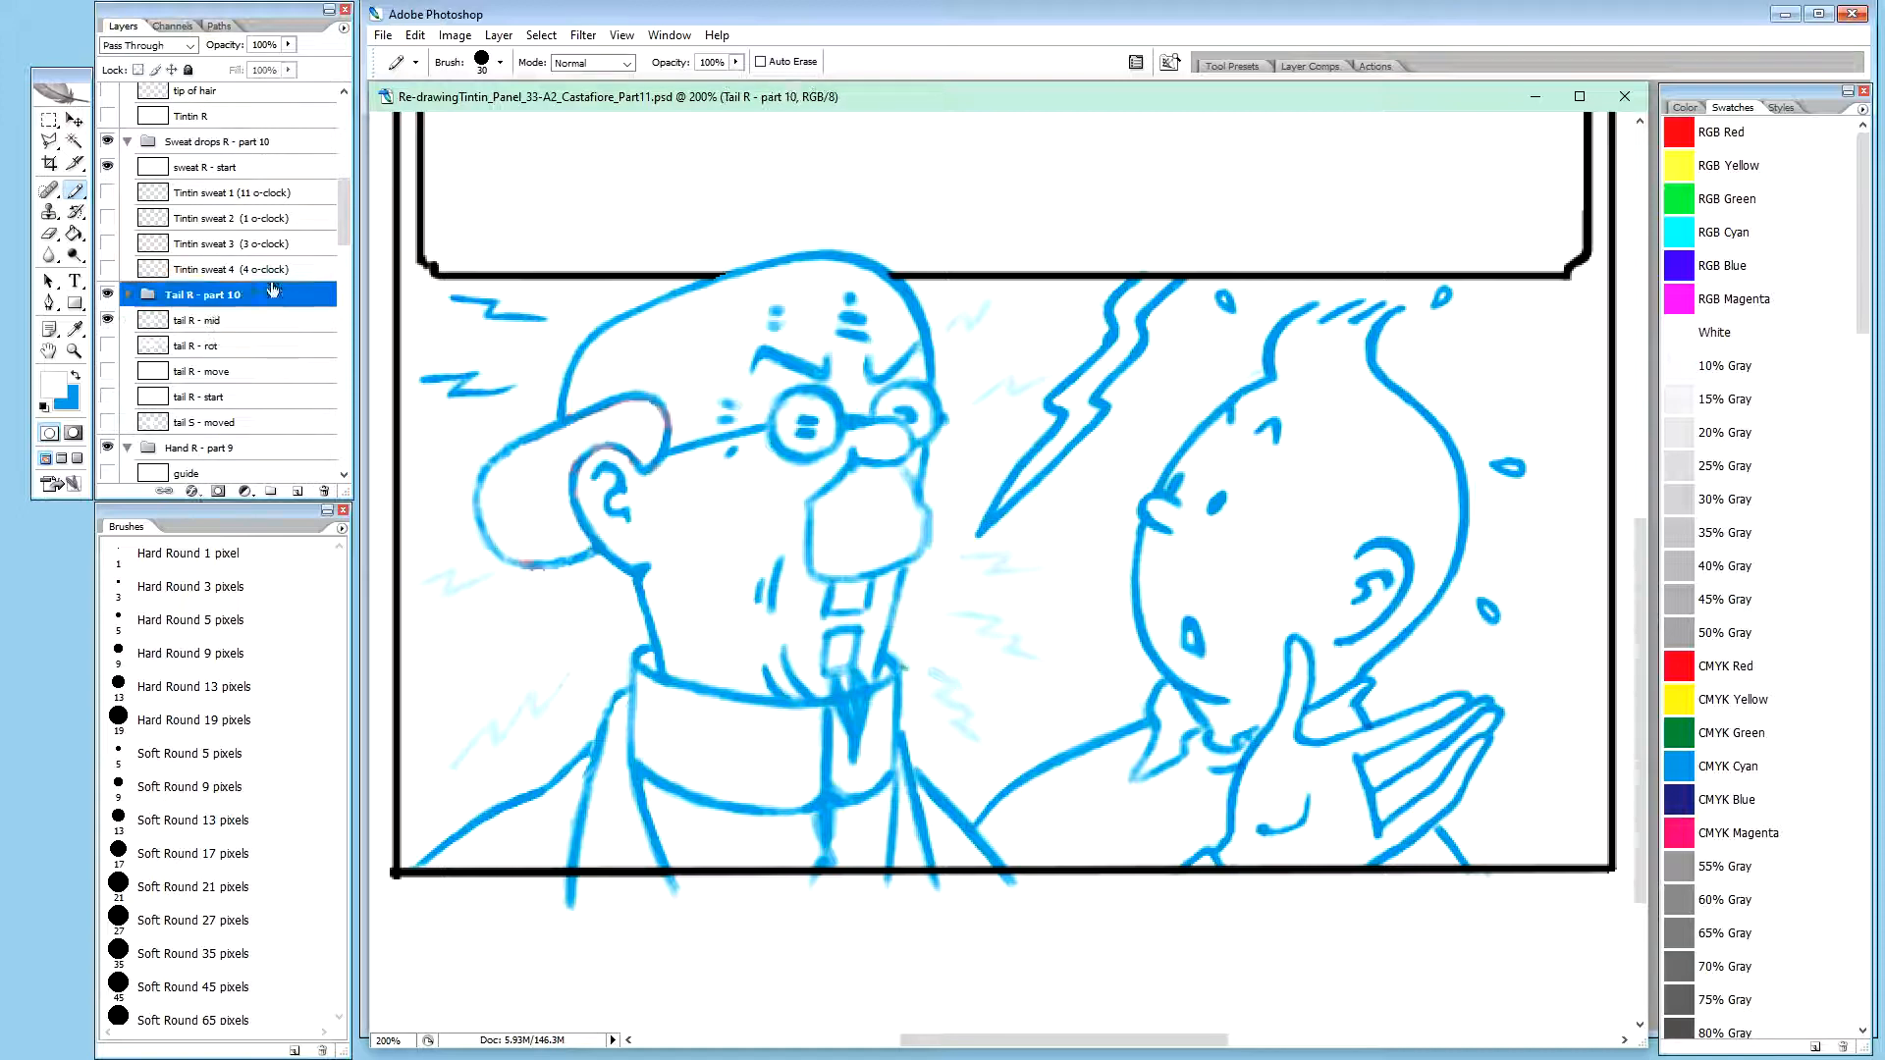
Check the tail R - mid layer in isolation and duplicate it into the Tail R2 - part 11 group
{"action": "left_click", "coordinate": [208, 324]}
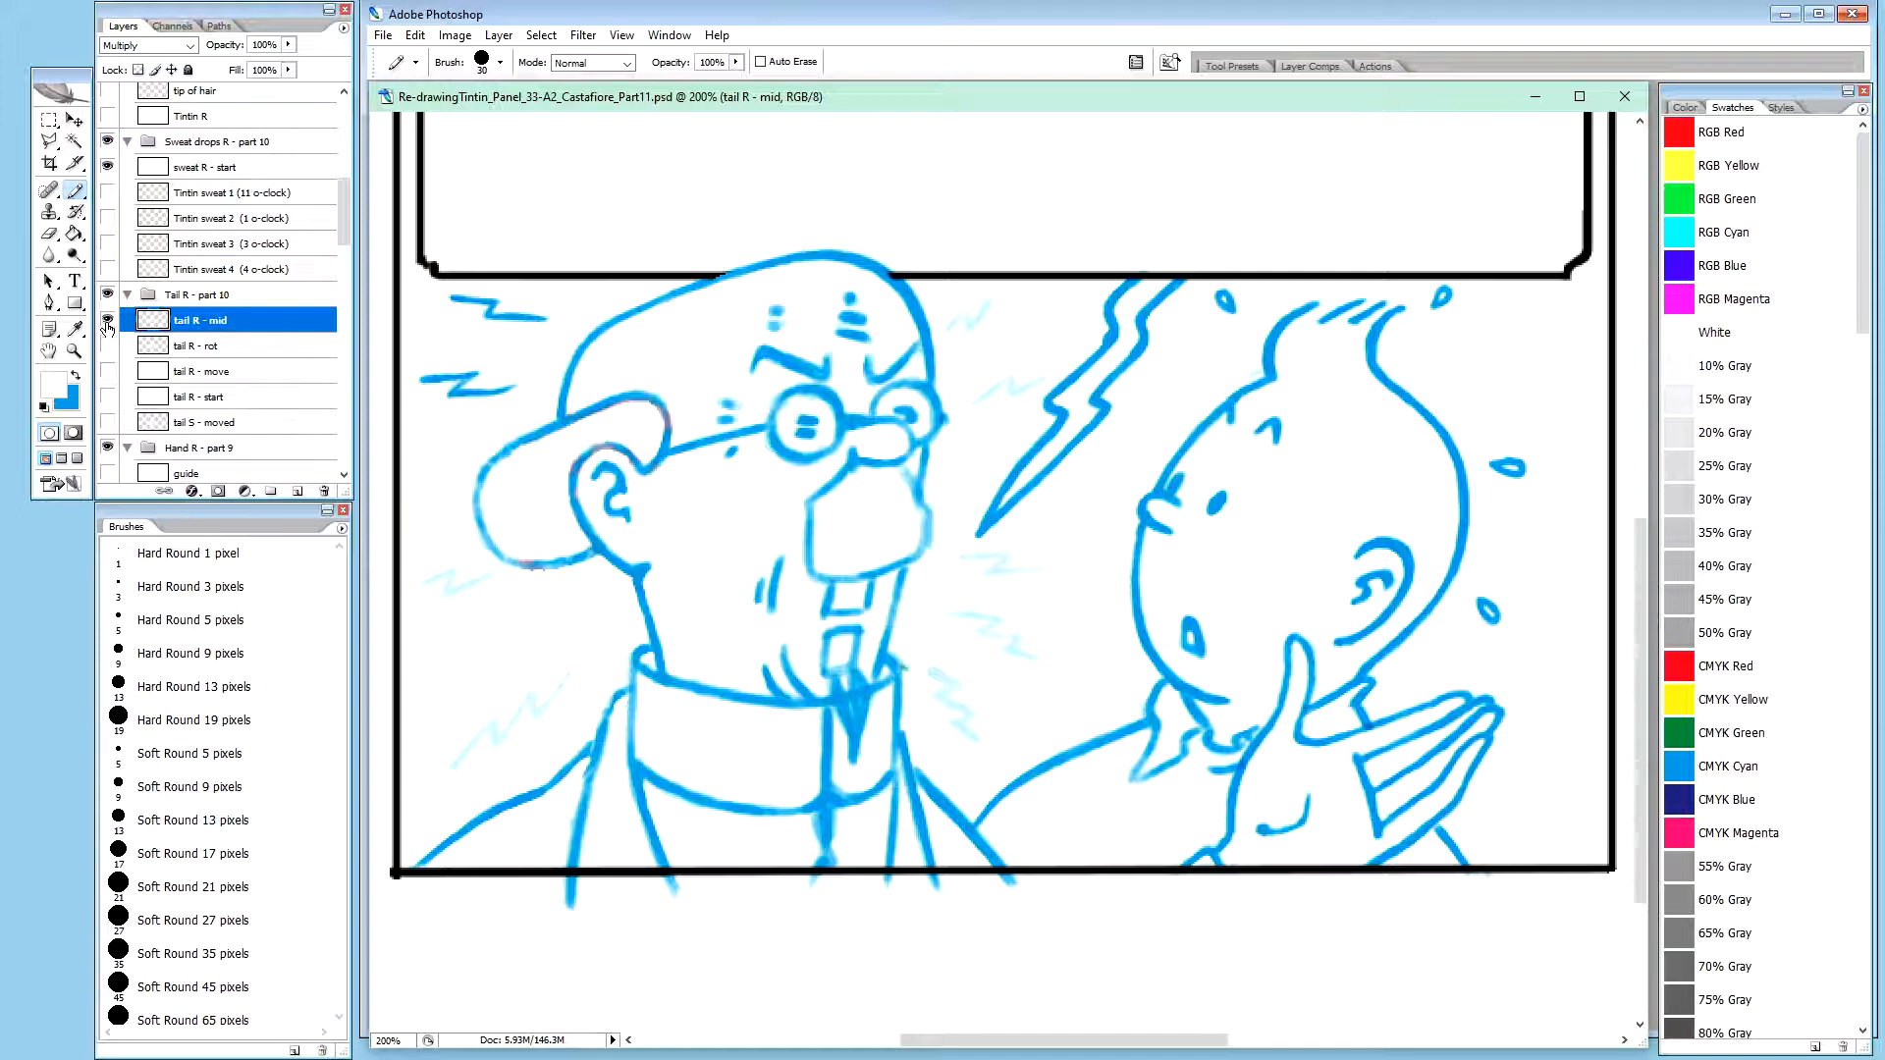
{"action": "left_click", "coordinate": [108, 322], "text": "alt"}
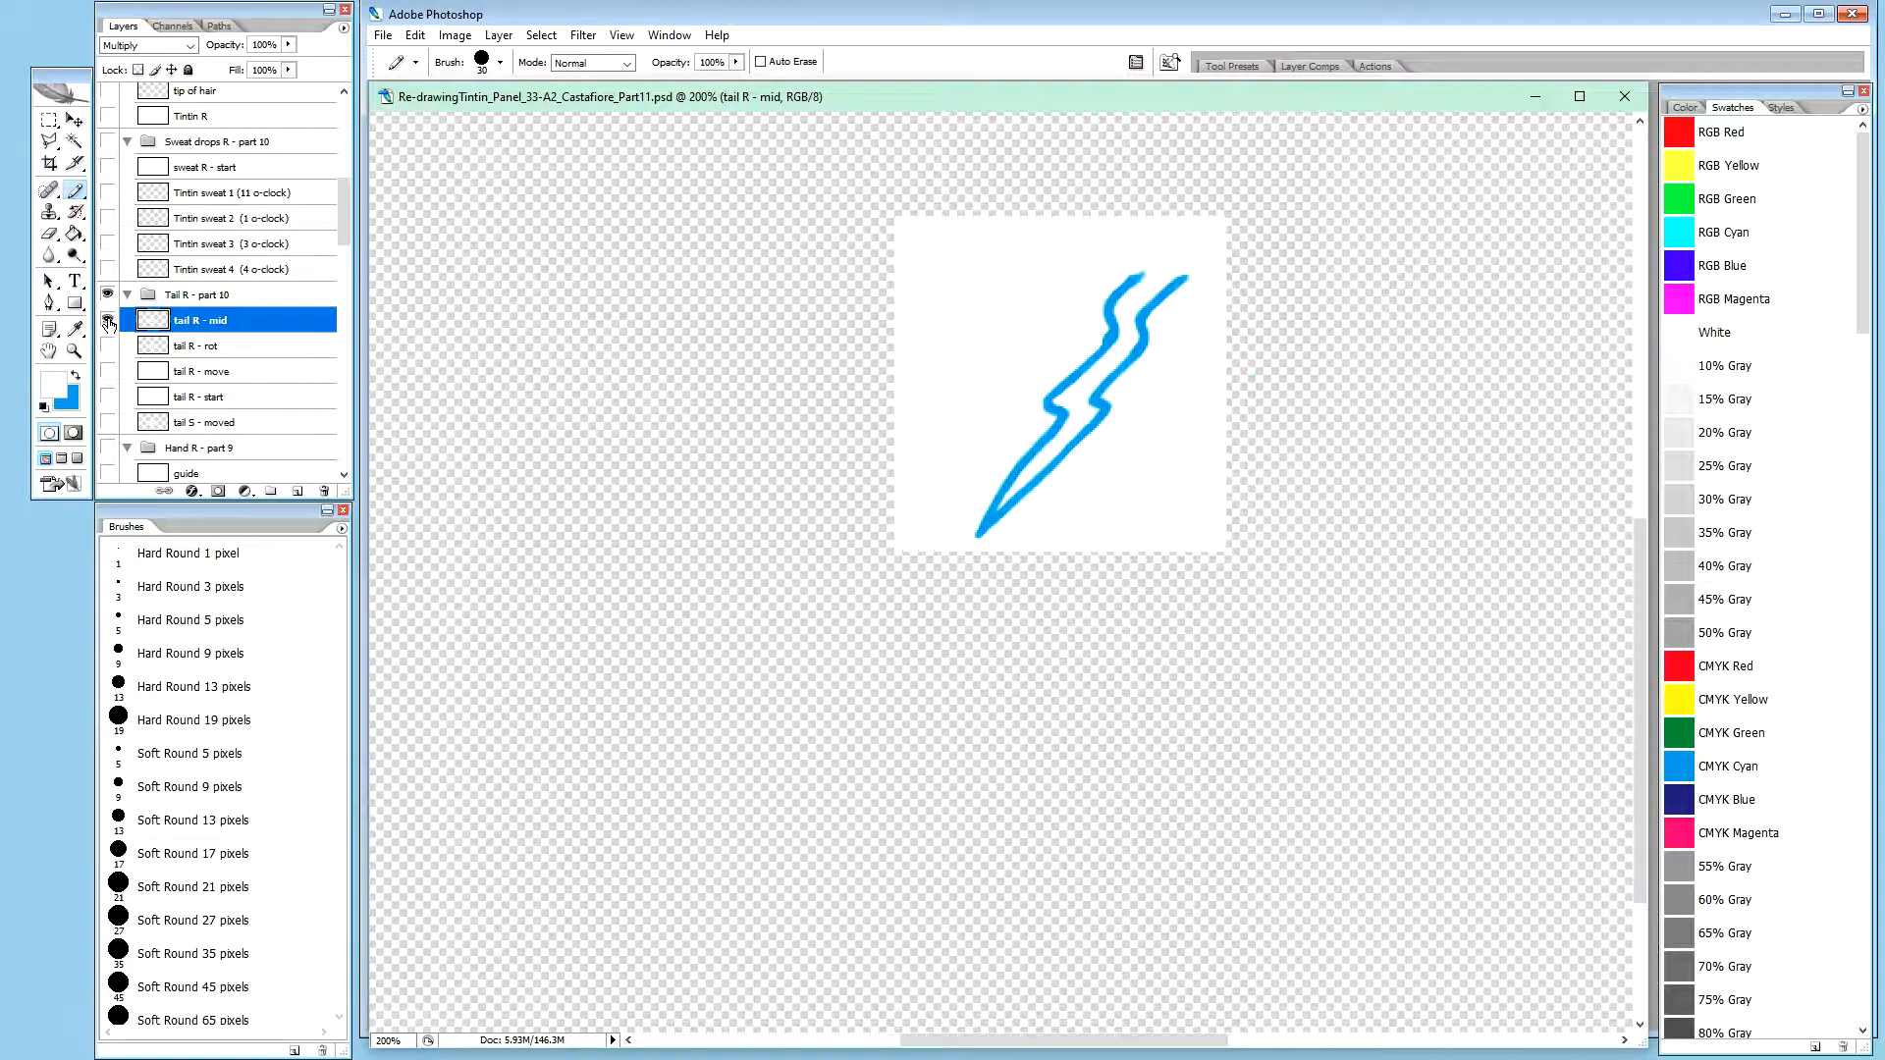
{"action": "left_click", "coordinate": [108, 322], "text": "alt"}
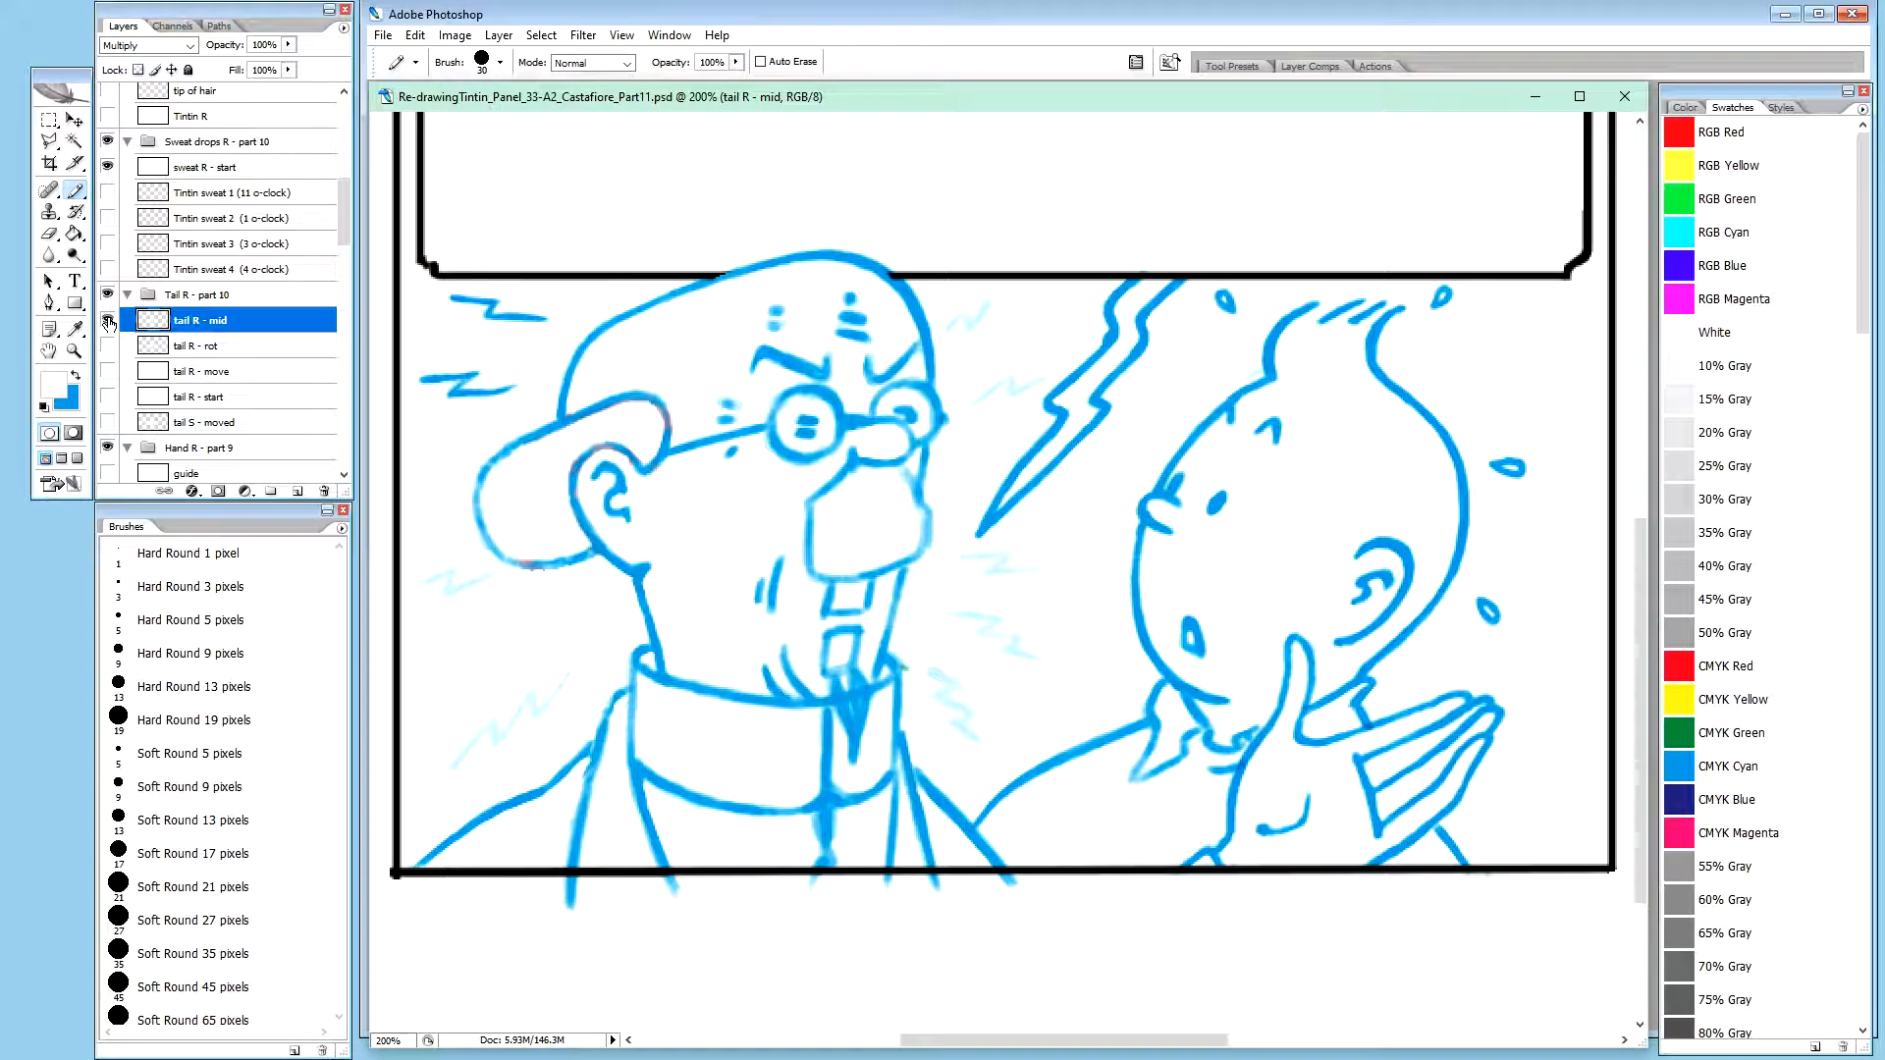
{"action": "mouse_move", "coordinate": [348, 218]}
{"action": "left_mouse_down"}
{"action": "mouse_move", "coordinate": [357, 183]}
{"action": "mouse_move", "coordinate": [357, 200]}
{"action": "left_mouse_up"}
{"action": "left_click_drag", "start_coordinate": [207, 421], "coordinate": [324, 281]}
Rename the duplicated tail layer as "tail R2 - moved"
{"action": "double_click", "coordinate": [227, 279]}
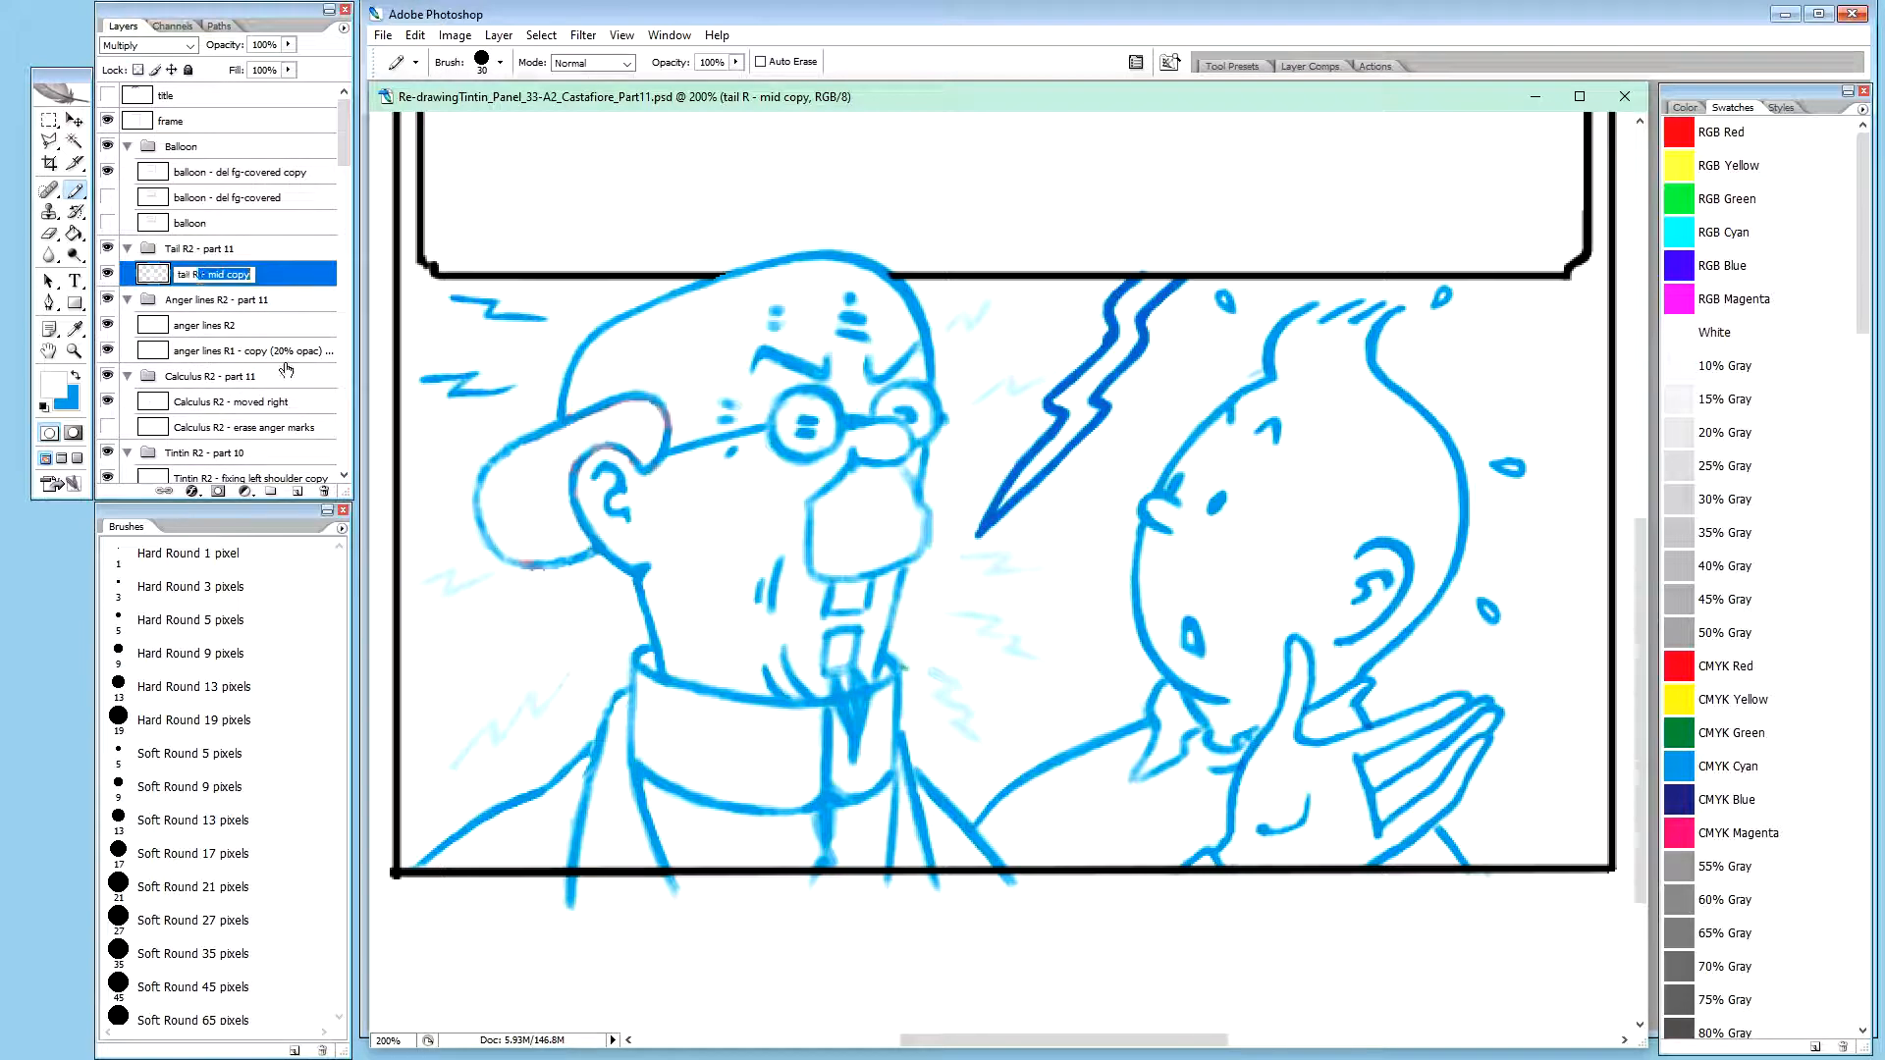
{"action": "type", "text": "2 - moved"}
{"action": "key", "text": "Return"}
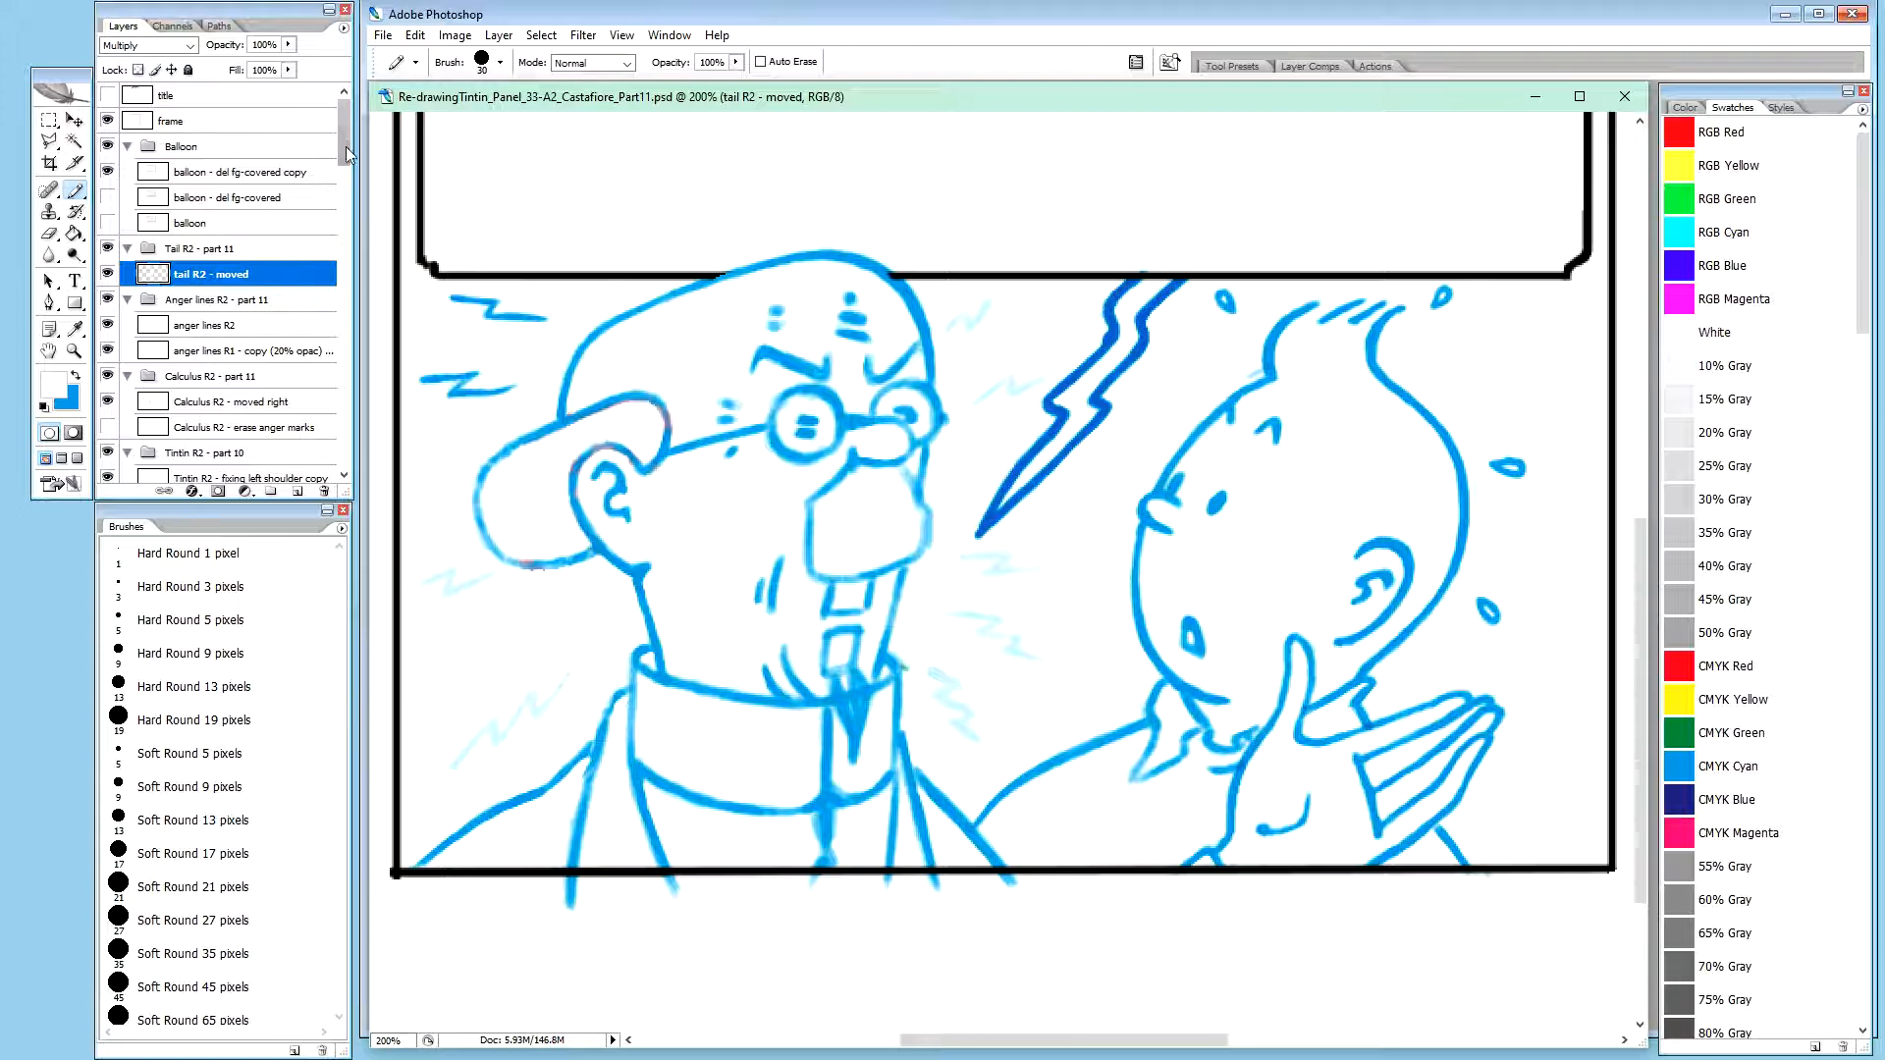
Hide and collapse the old Tail R - part 10 group
{"action": "left_click_drag", "start_coordinate": [345, 145], "coordinate": [349, 243]}
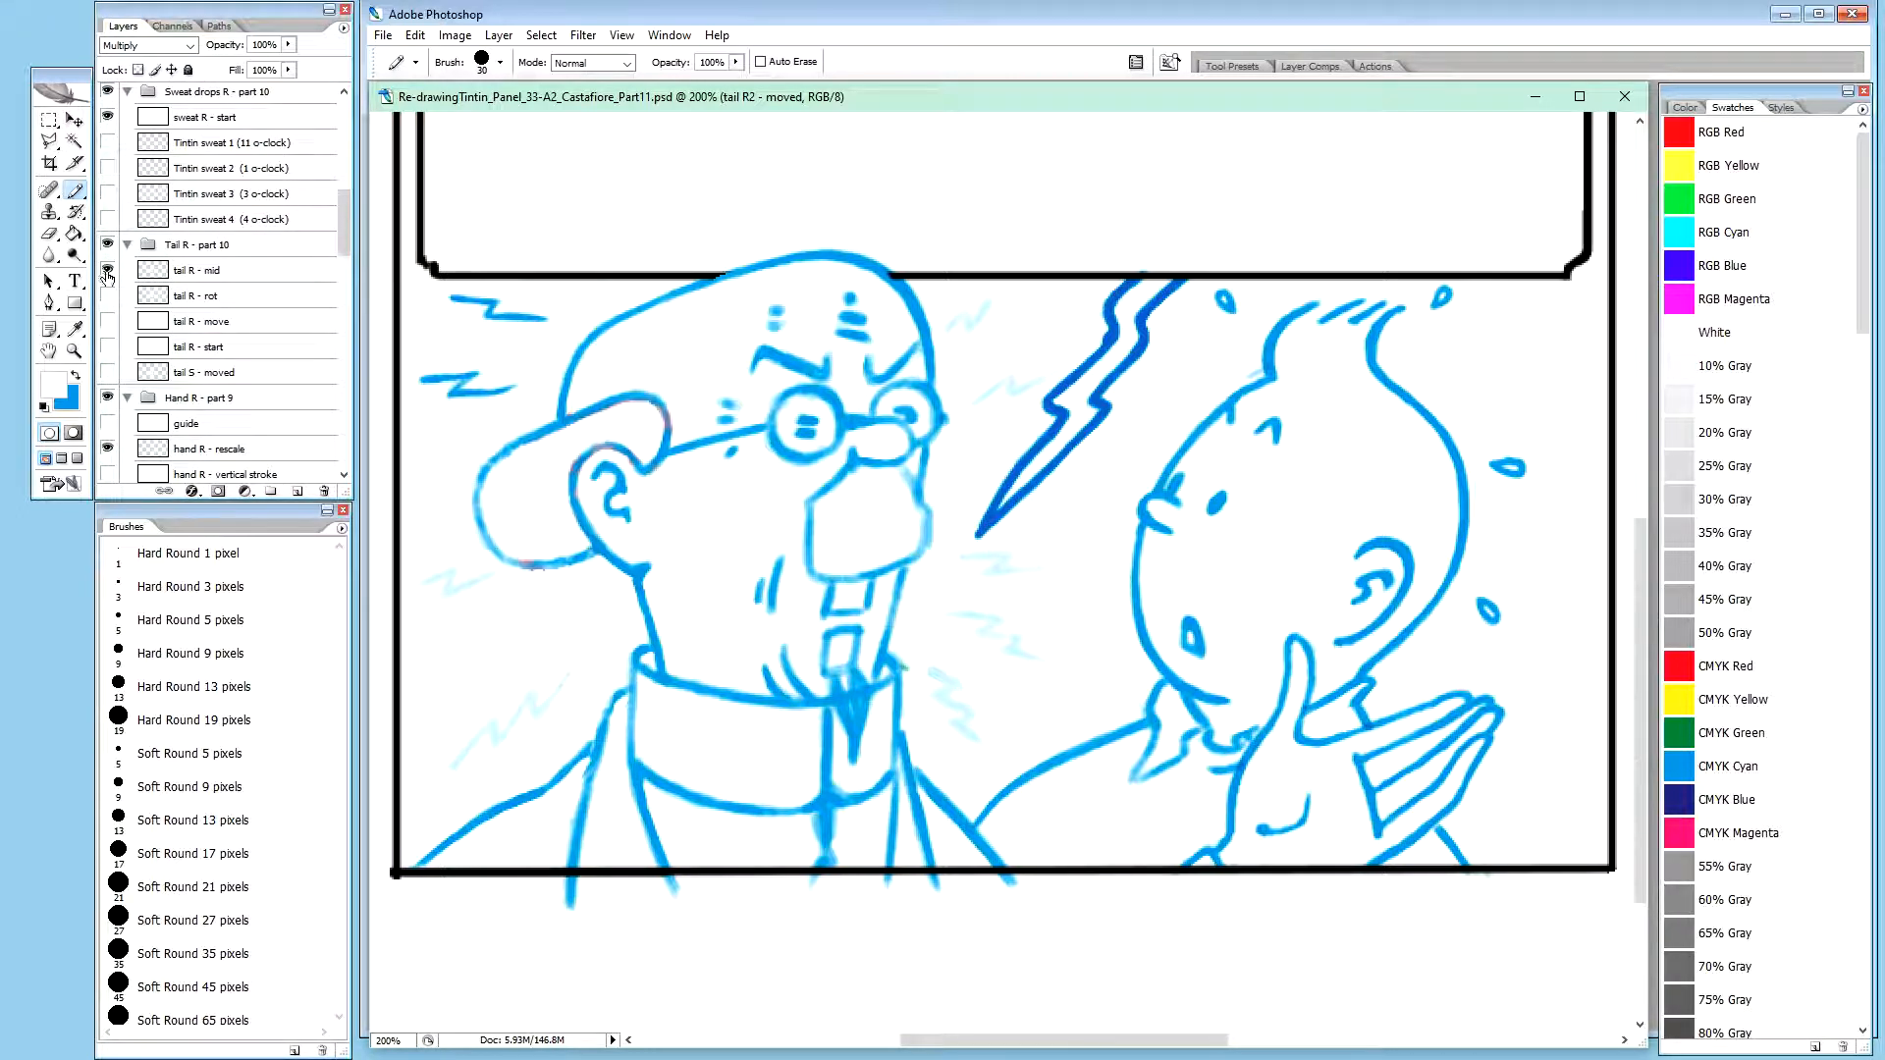
{"action": "left_click", "coordinate": [108, 248]}
{"action": "left_click_drag", "start_coordinate": [348, 241], "coordinate": [348, 225]}
{"action": "left_click", "coordinate": [127, 316]}
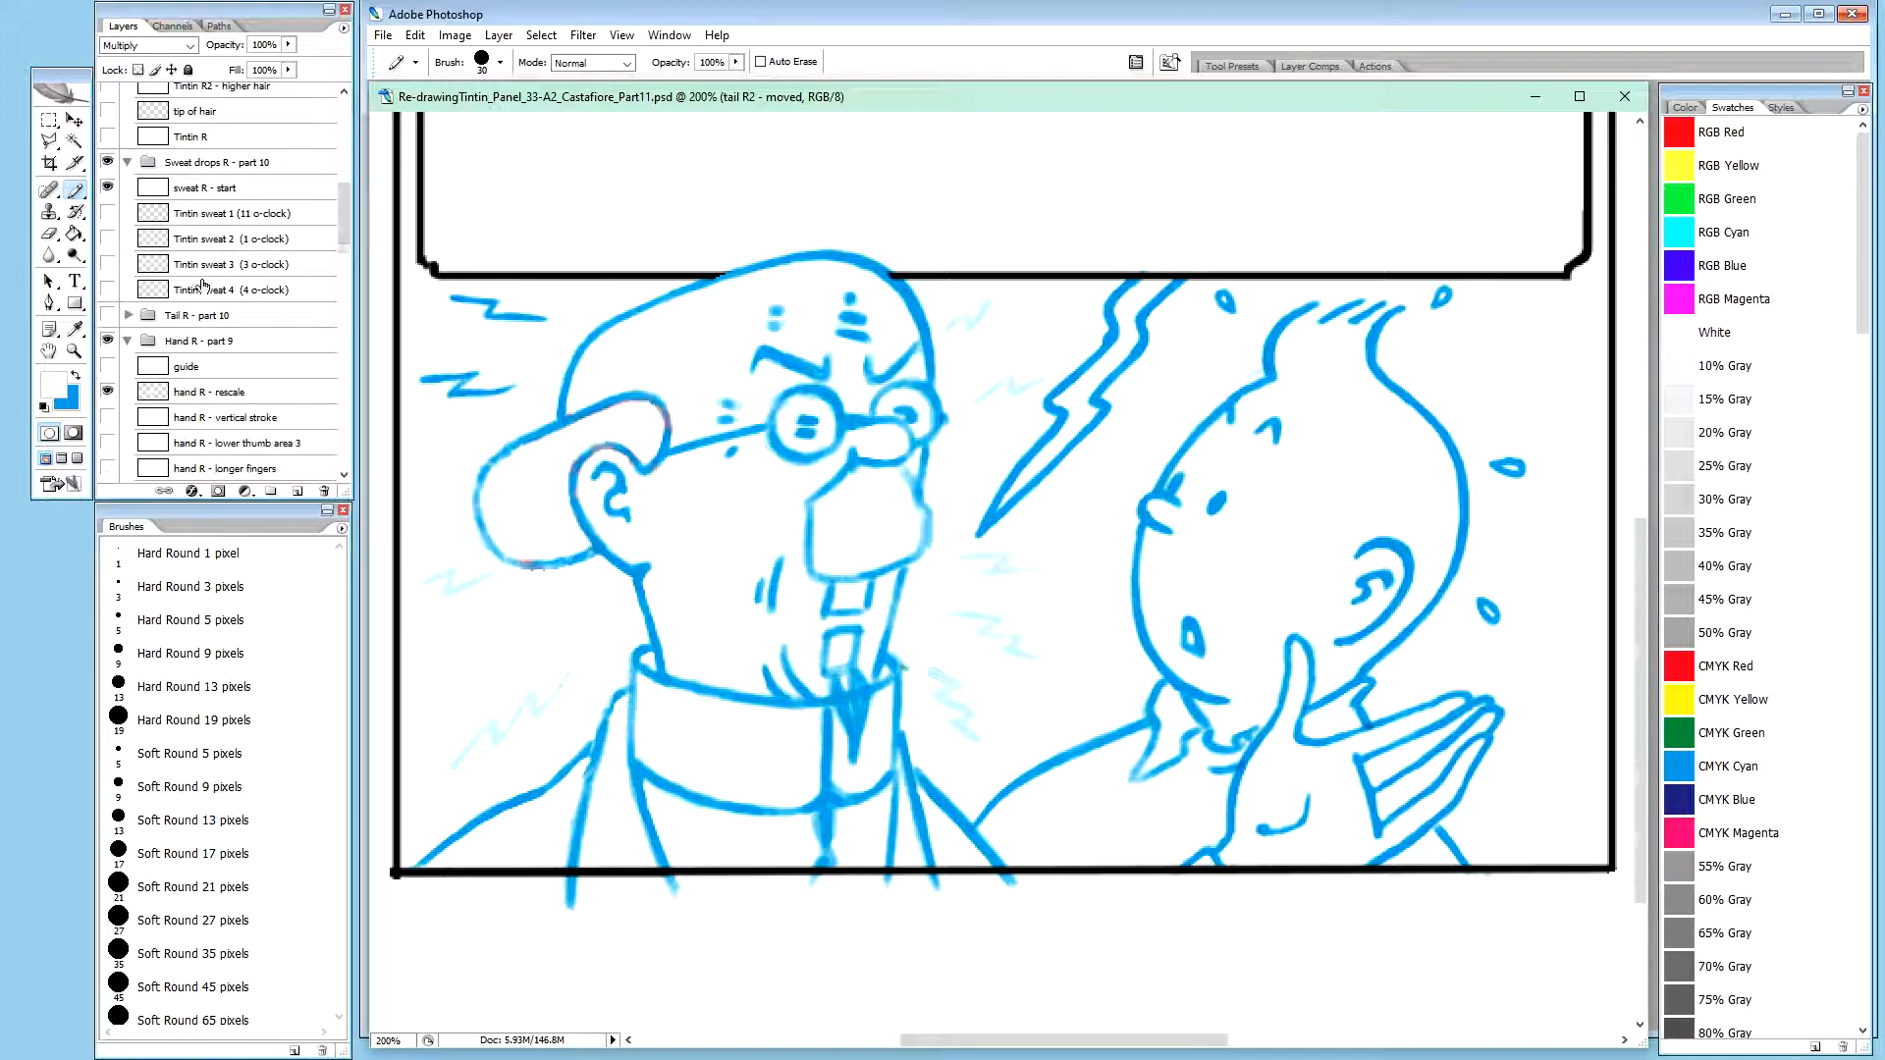
Check the artwork on the hand R - rescale layer by briefly toggling its visibility
{"action": "left_click_drag", "start_coordinate": [346, 240], "coordinate": [346, 250]}
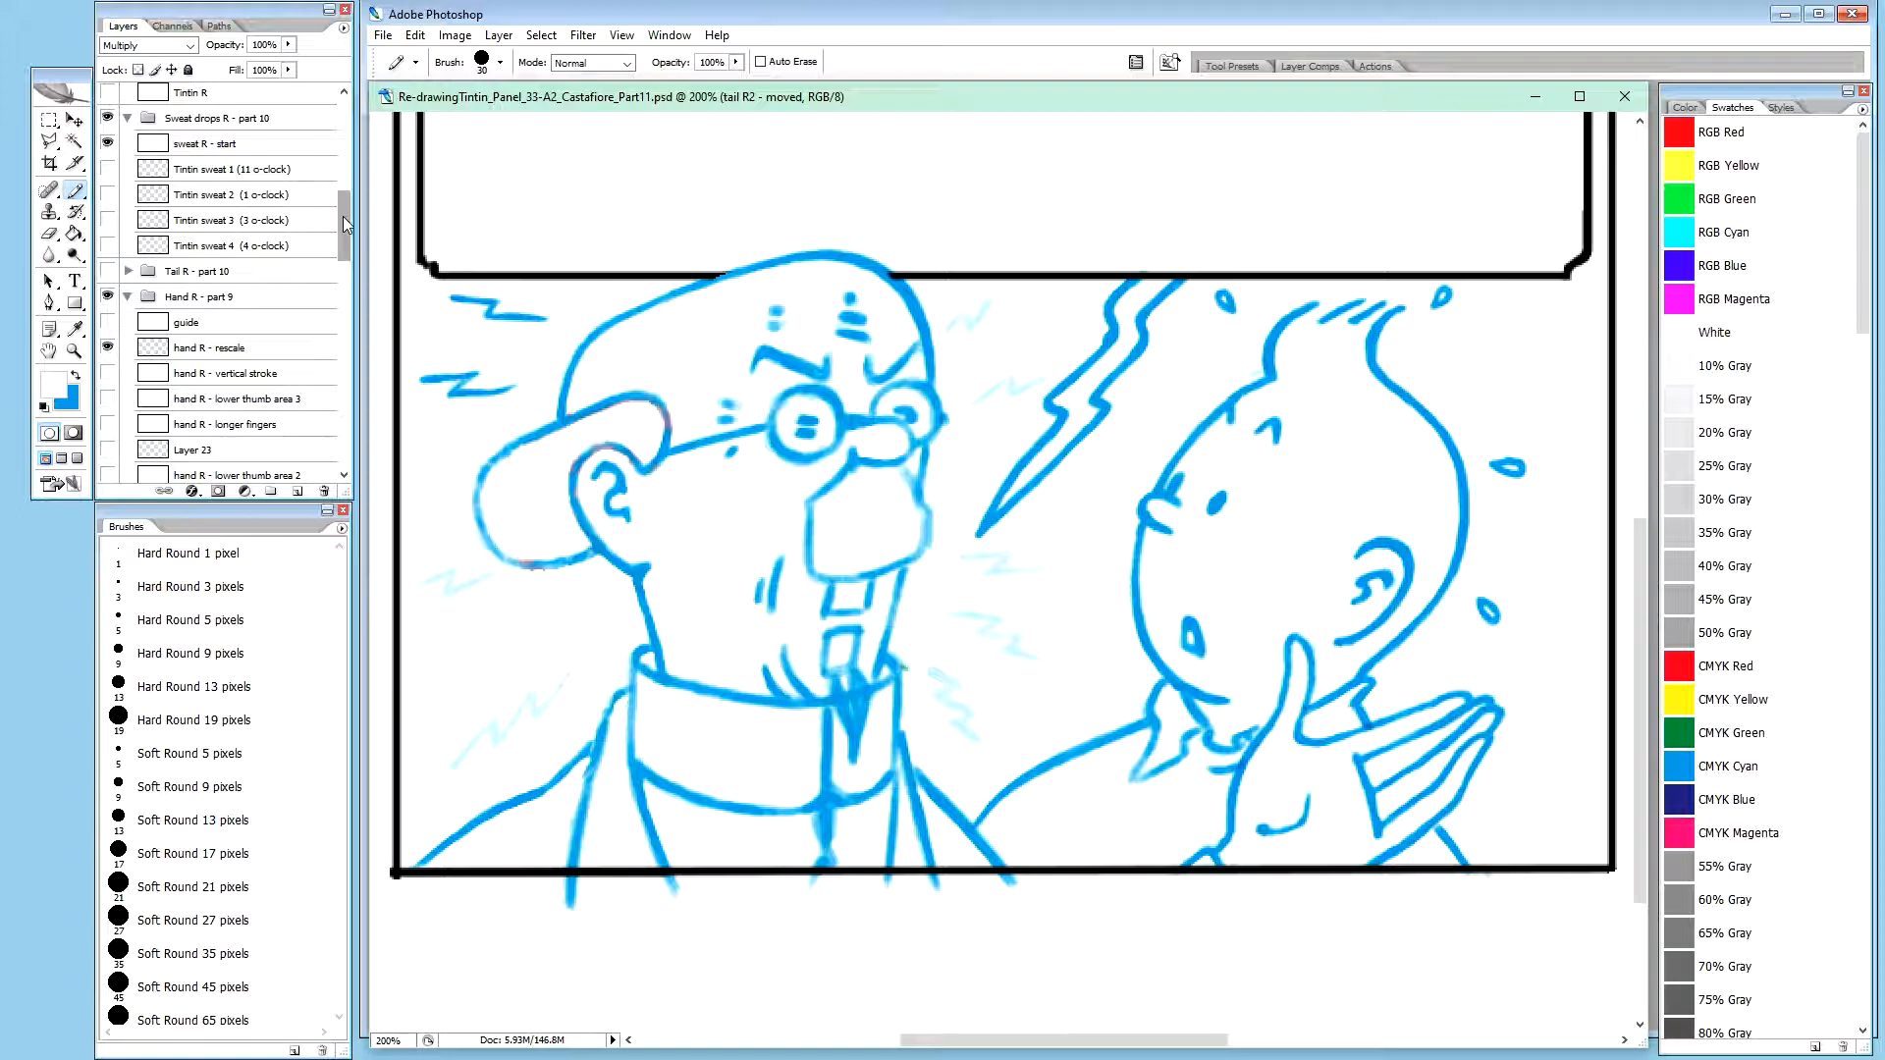
{"action": "left_click_drag", "start_coordinate": [346, 224], "coordinate": [346, 230]}
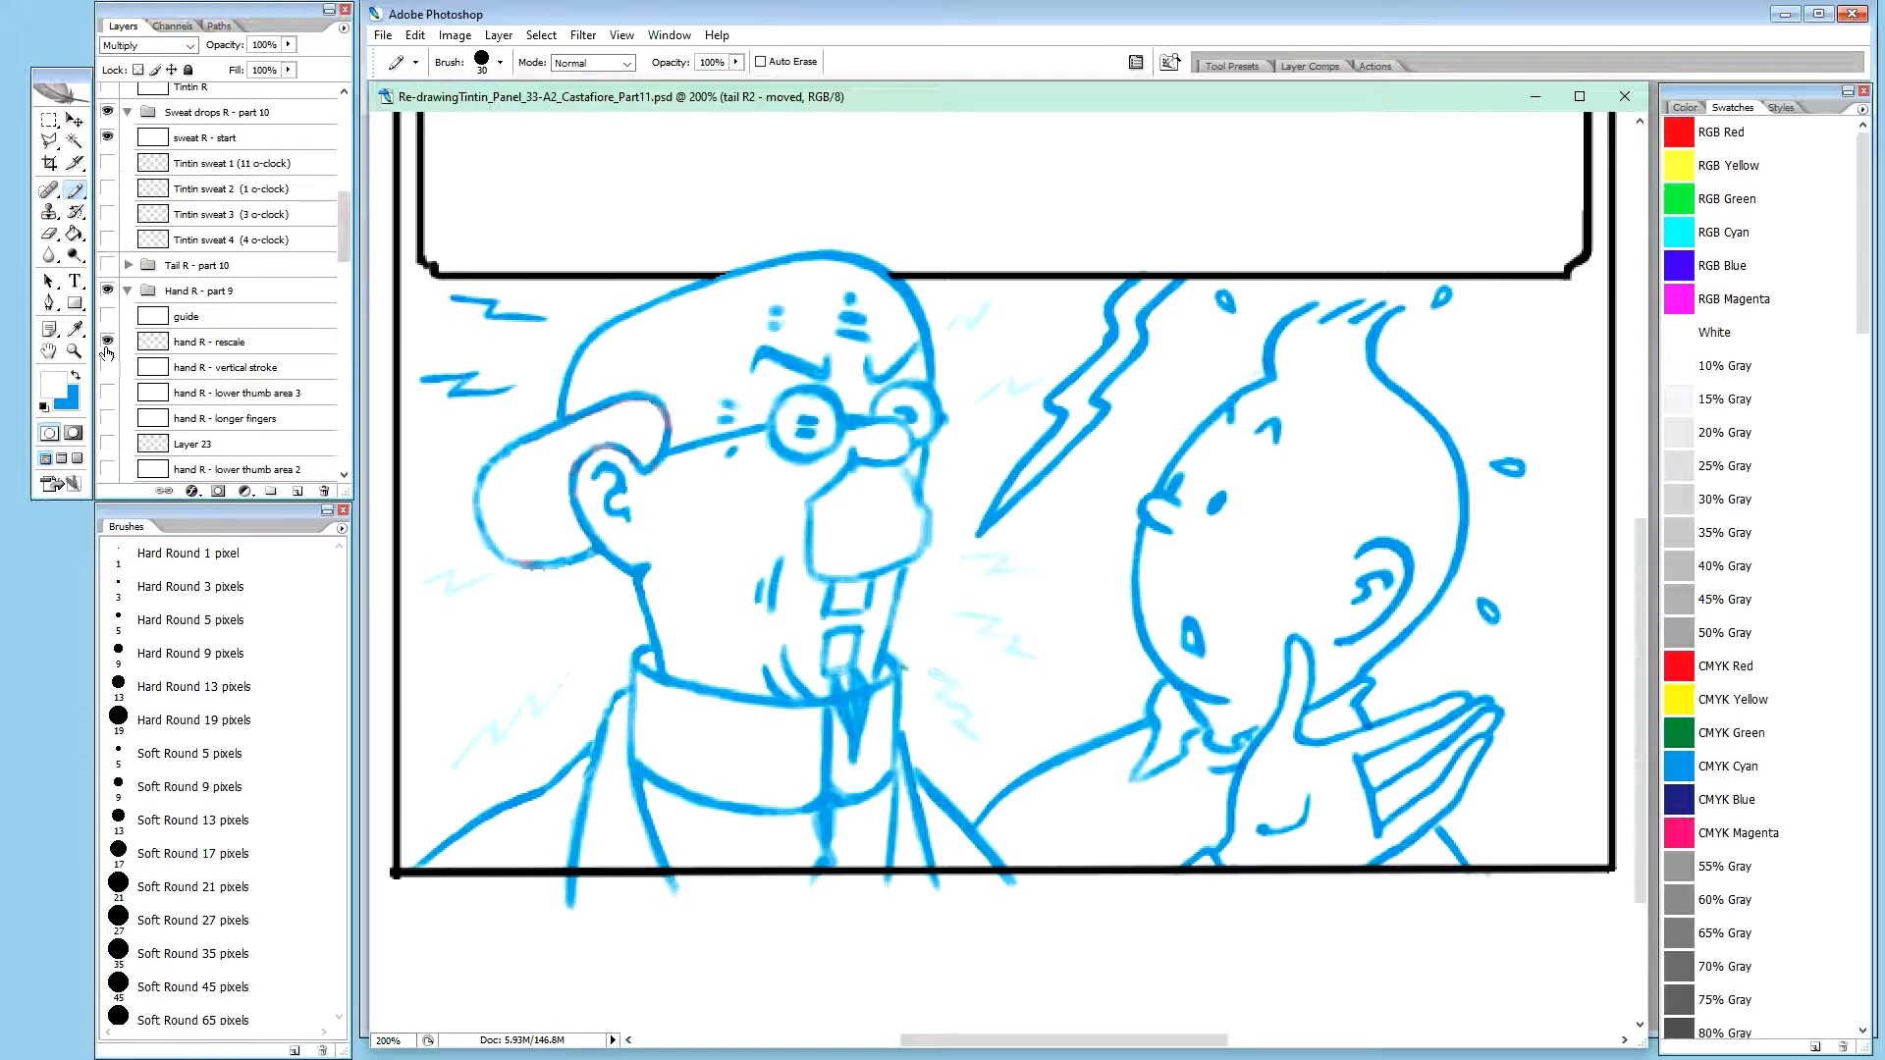
{"action": "left_click", "coordinate": [108, 342]}
{"action": "left_click", "coordinate": [108, 341]}
{"action": "left_click_drag", "start_coordinate": [351, 245], "coordinate": [356, 129]}
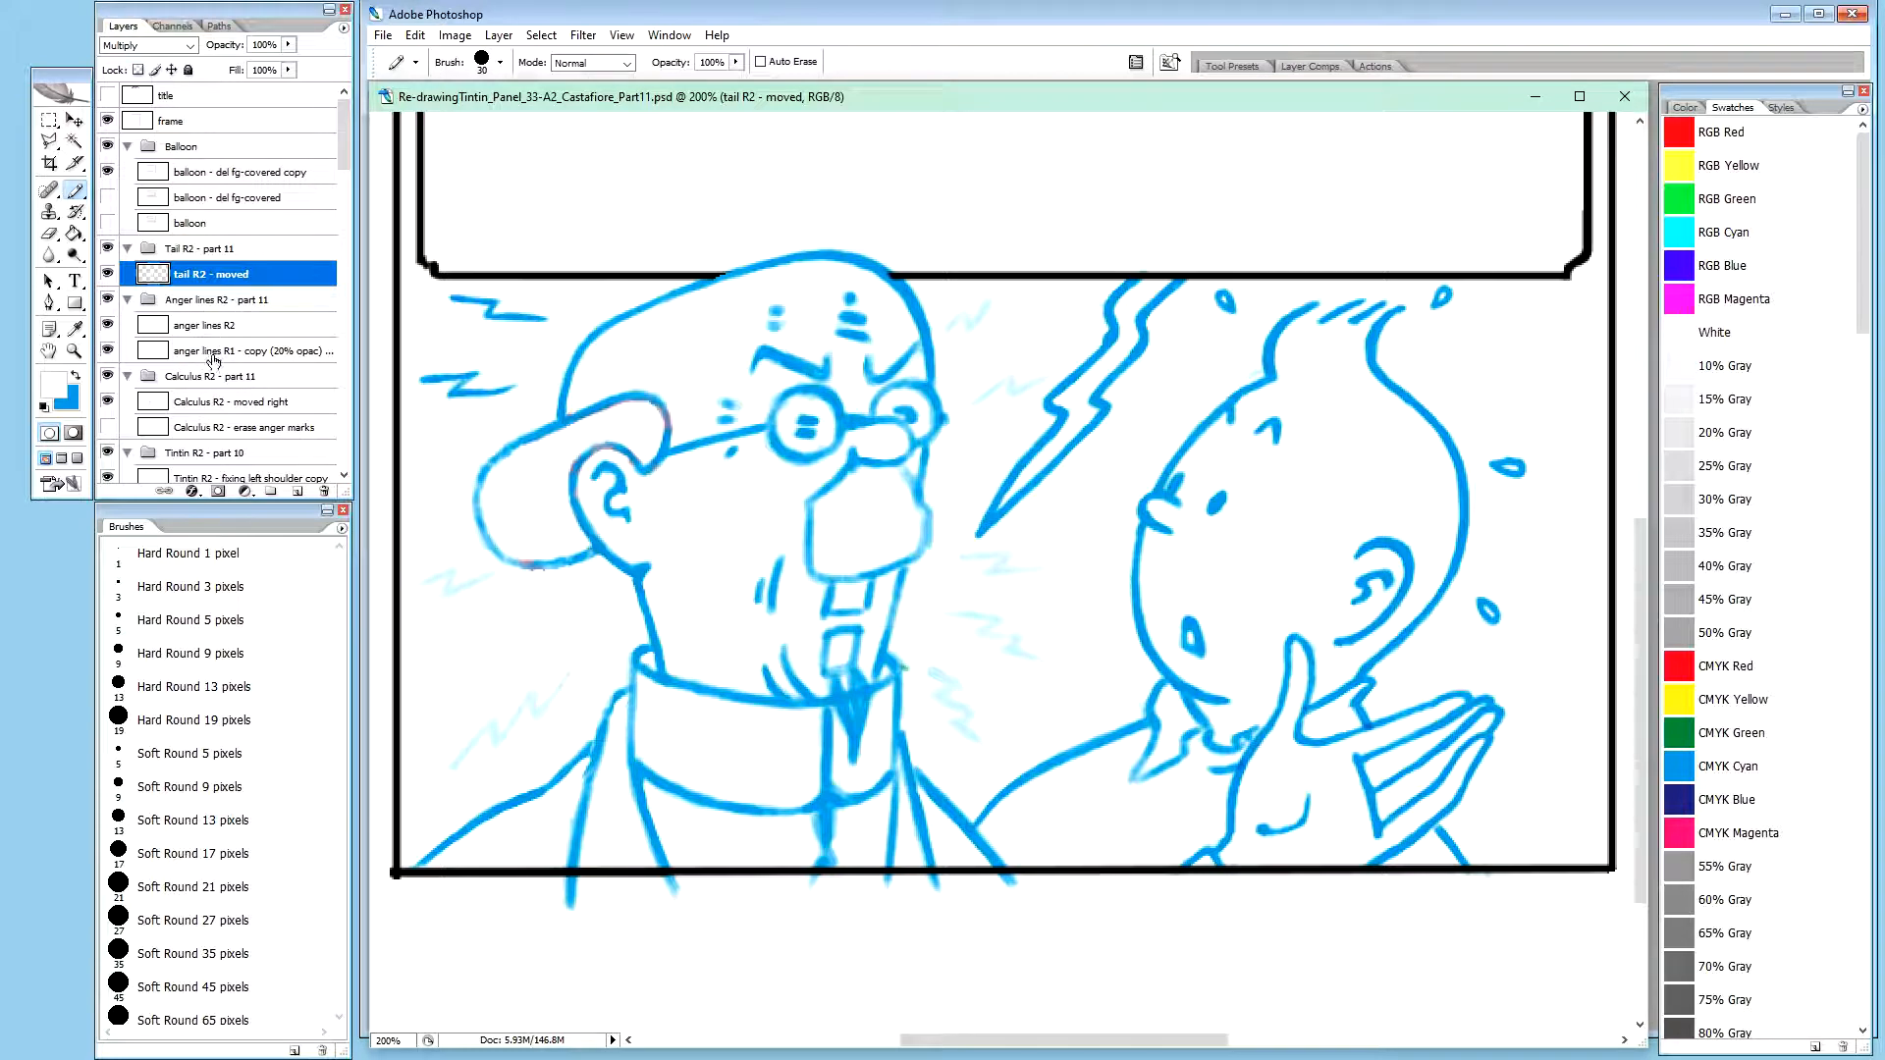
Check the Tintin R2 - fixing left shoulder copy layer and duplicate the whole Tintin R2 - part 10 group
{"action": "left_click_drag", "start_coordinate": [346, 147], "coordinate": [345, 185]}
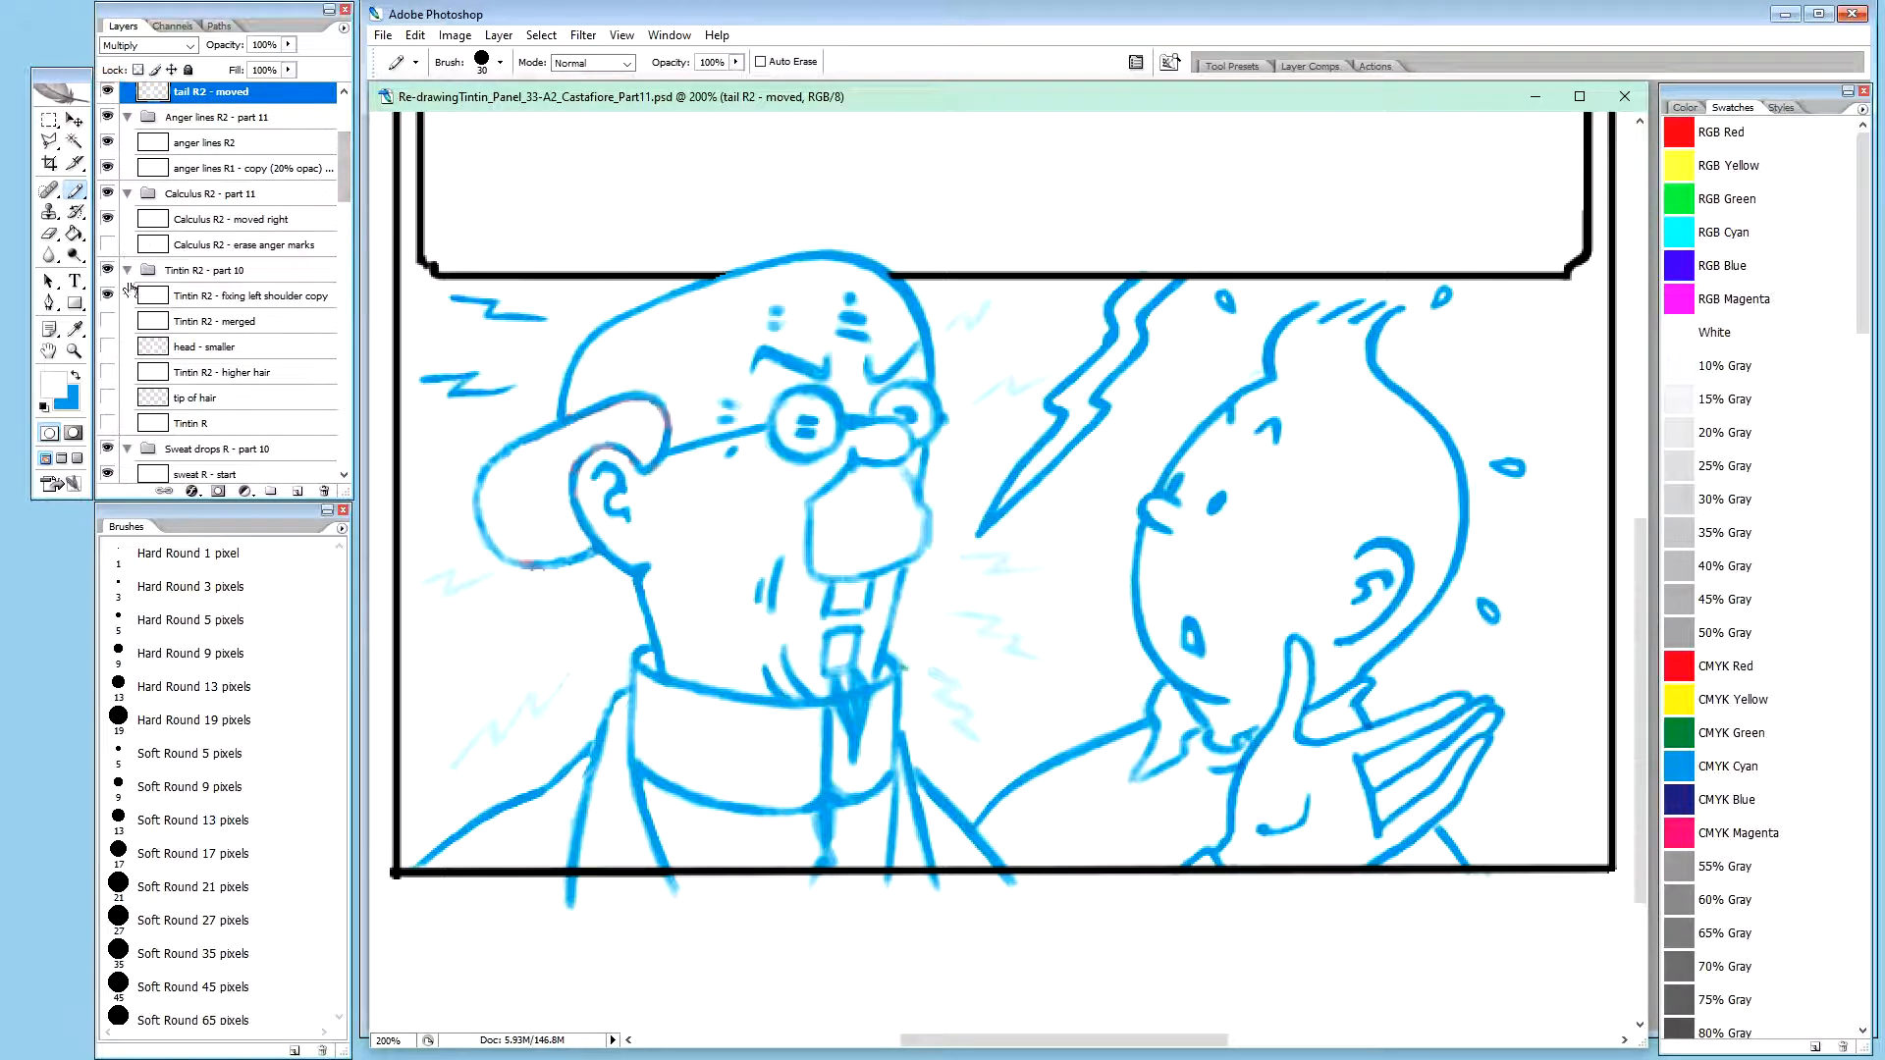
{"action": "left_click", "coordinate": [109, 298]}
{"action": "left_click", "coordinate": [109, 299]}
{"action": "left_click", "coordinate": [220, 272]}
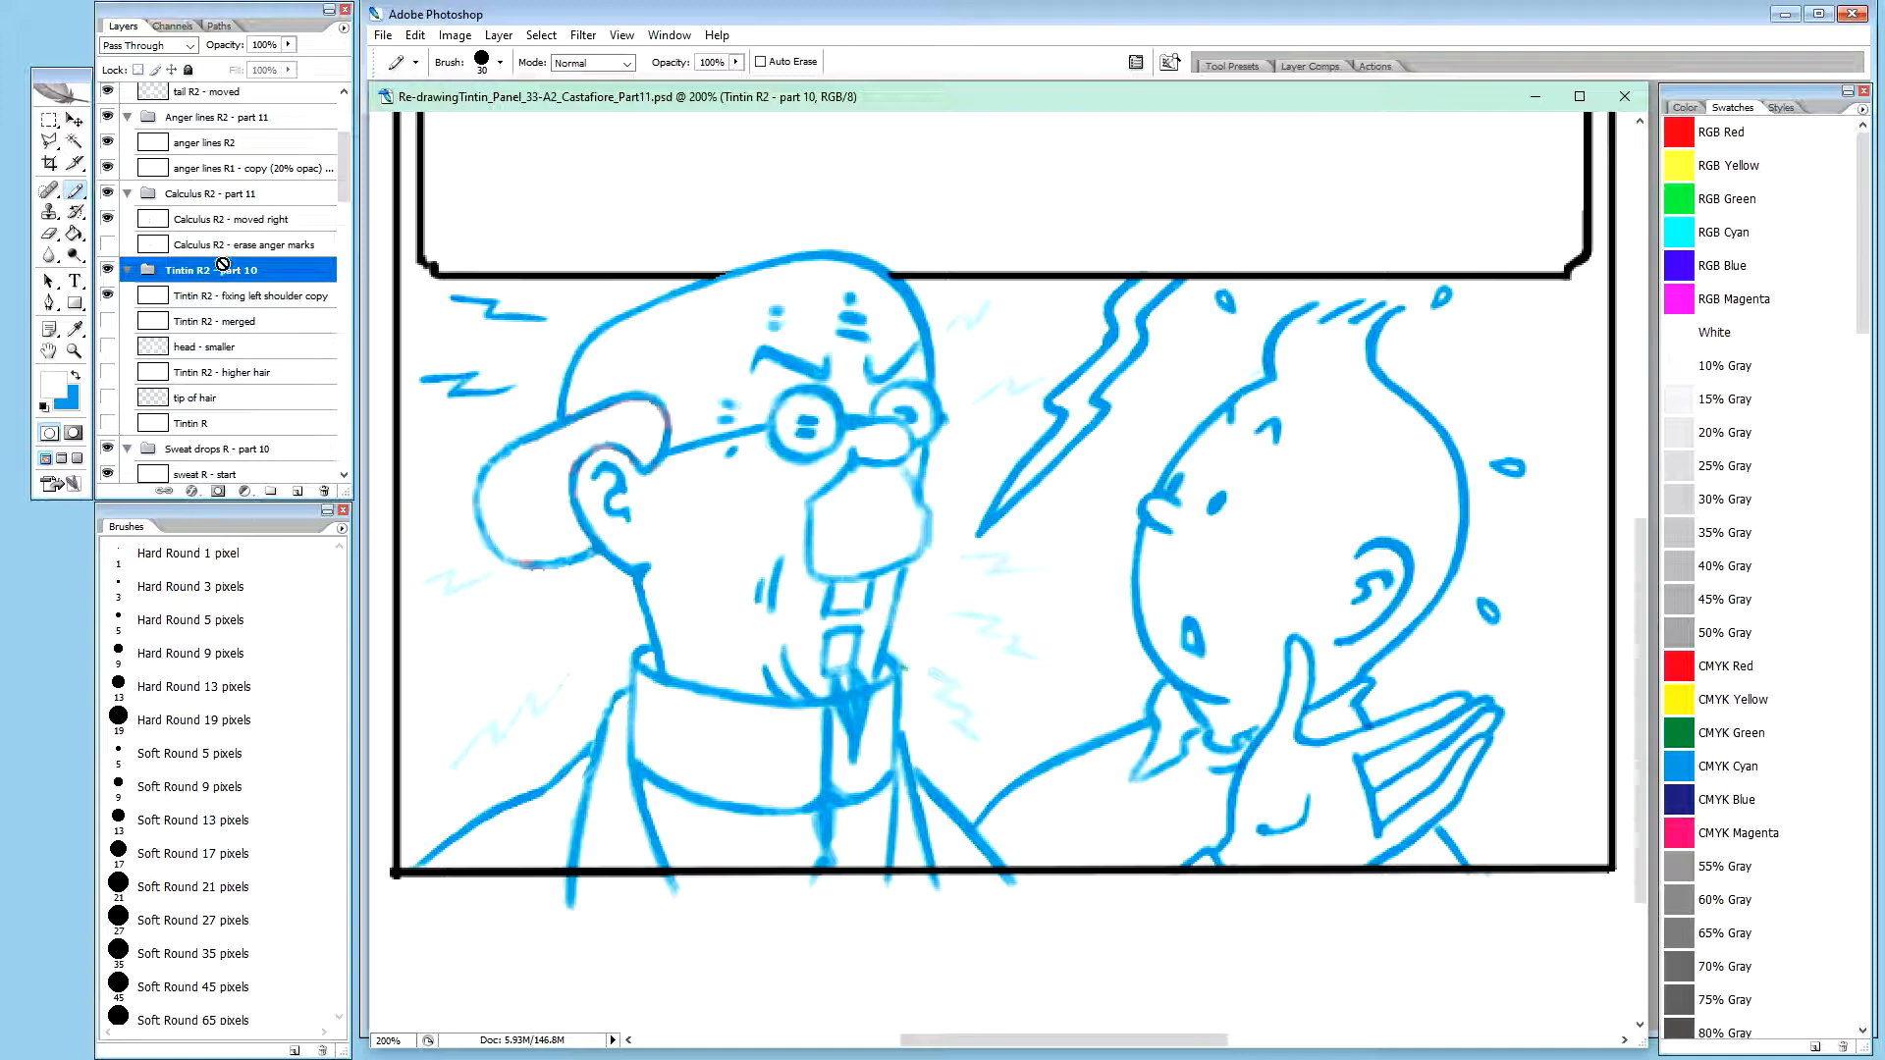
{"action": "left_click_drag", "start_coordinate": [225, 261], "coordinate": [220, 273]}
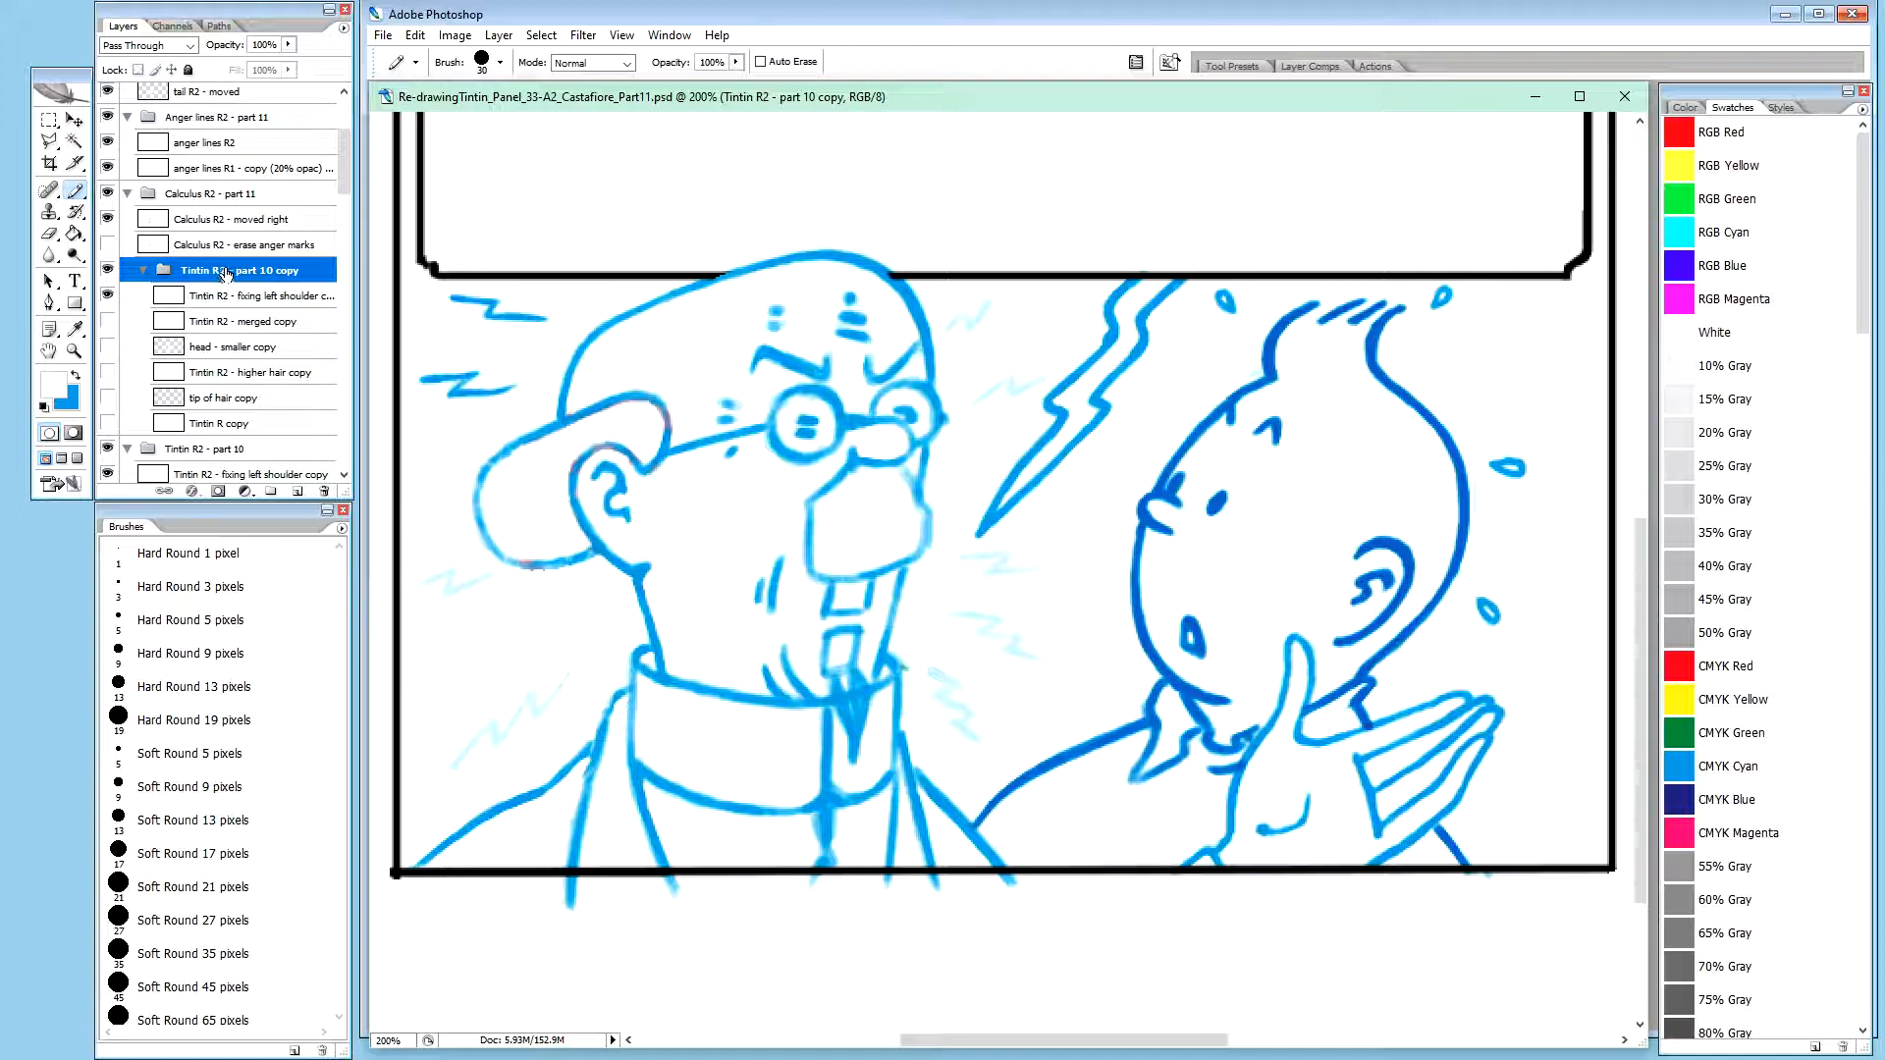
Delete the duplicated Tintin R2 group and create a new group named "Tintin R3 - part 11" above Tintin R2 - part 10
{"action": "key", "text": "Delete"}
{"action": "left_click", "coordinate": [218, 297]}
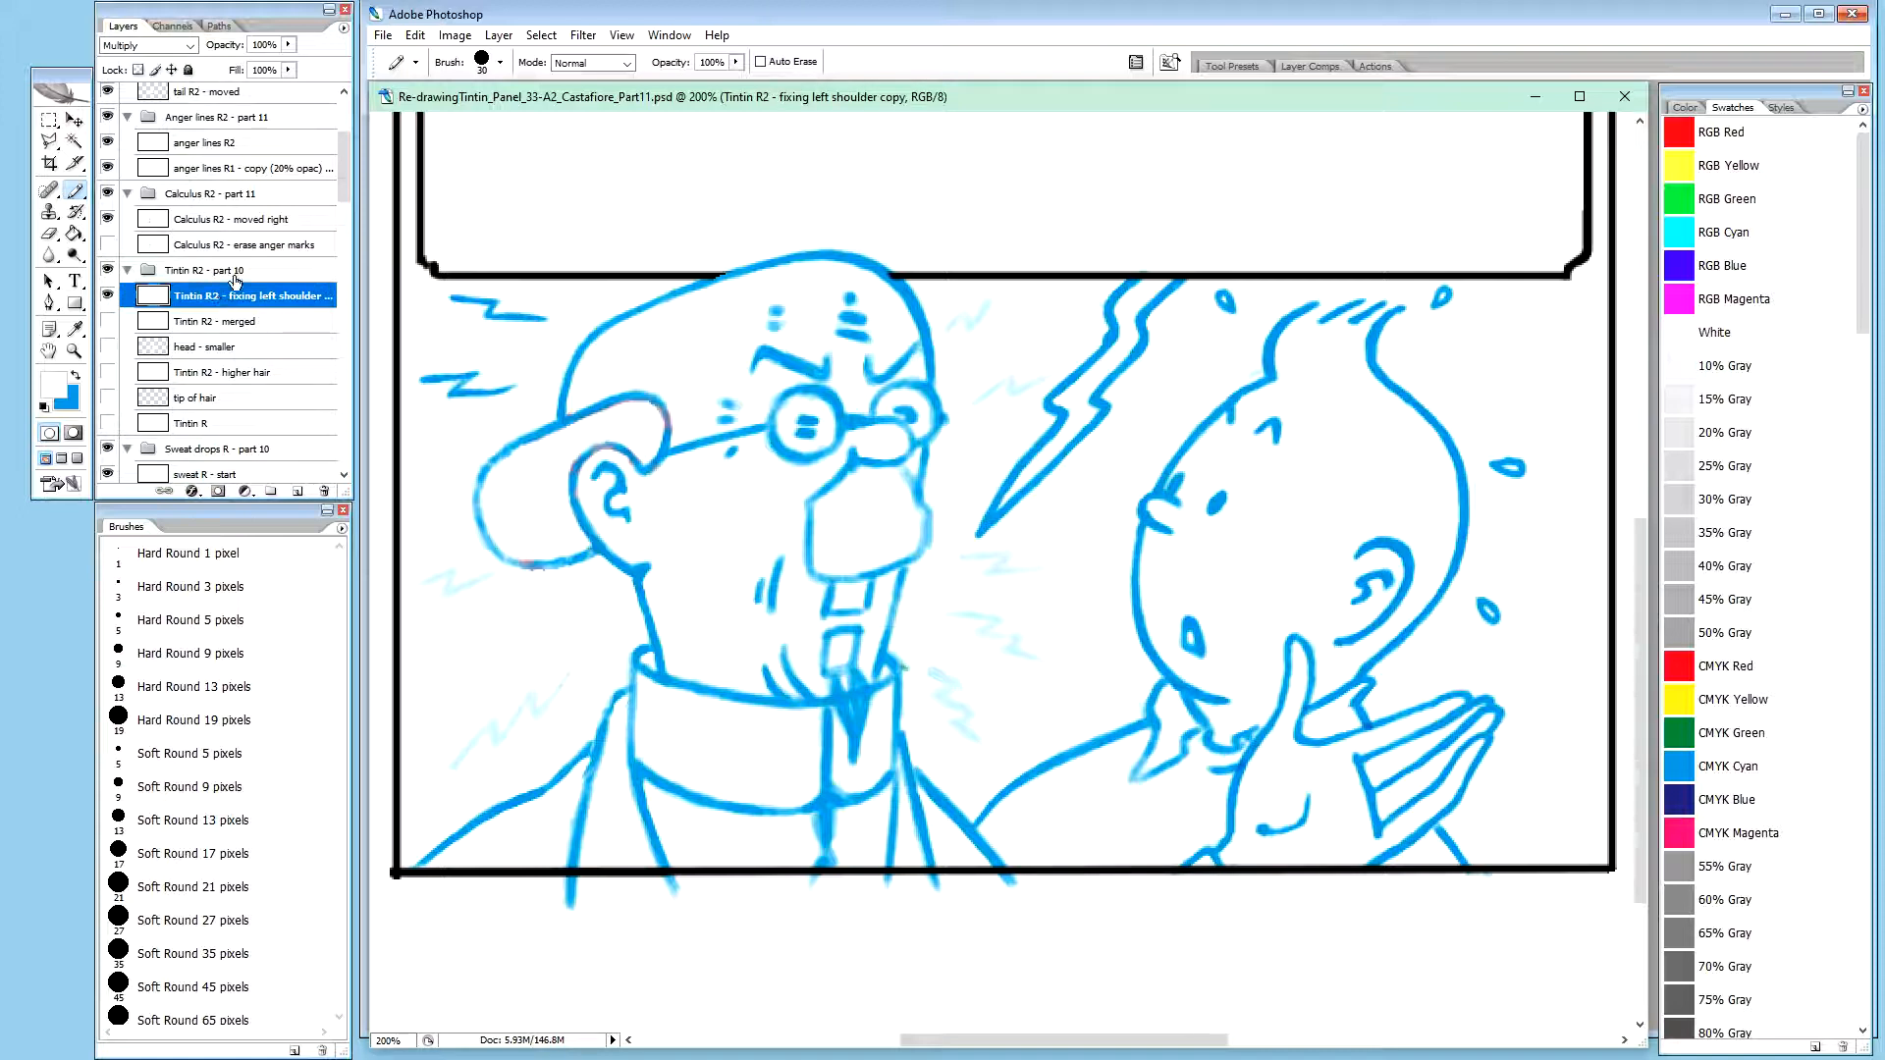
{"action": "left_click", "coordinate": [230, 273]}
{"action": "key", "text": "ctrl+g"}
{"action": "type", "text": "Tintin R3 - part 11"}
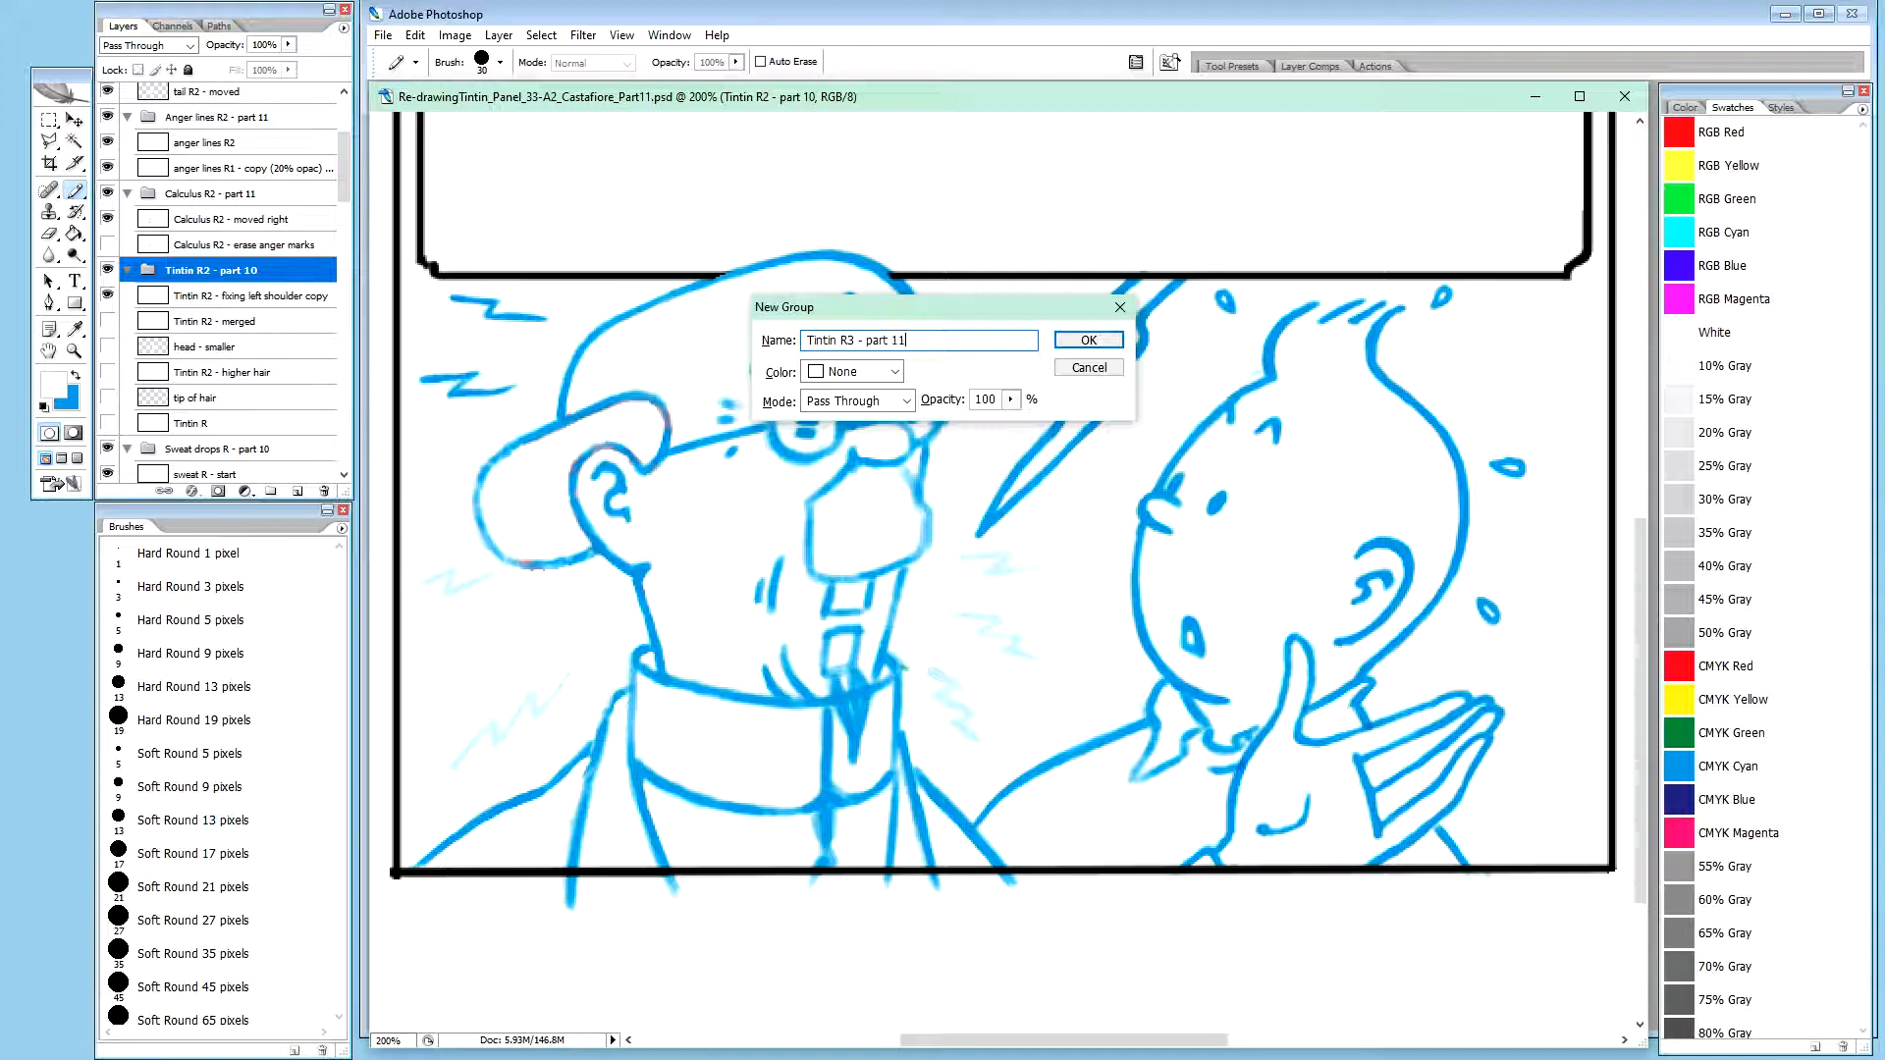
{"action": "key", "text": "Return"}
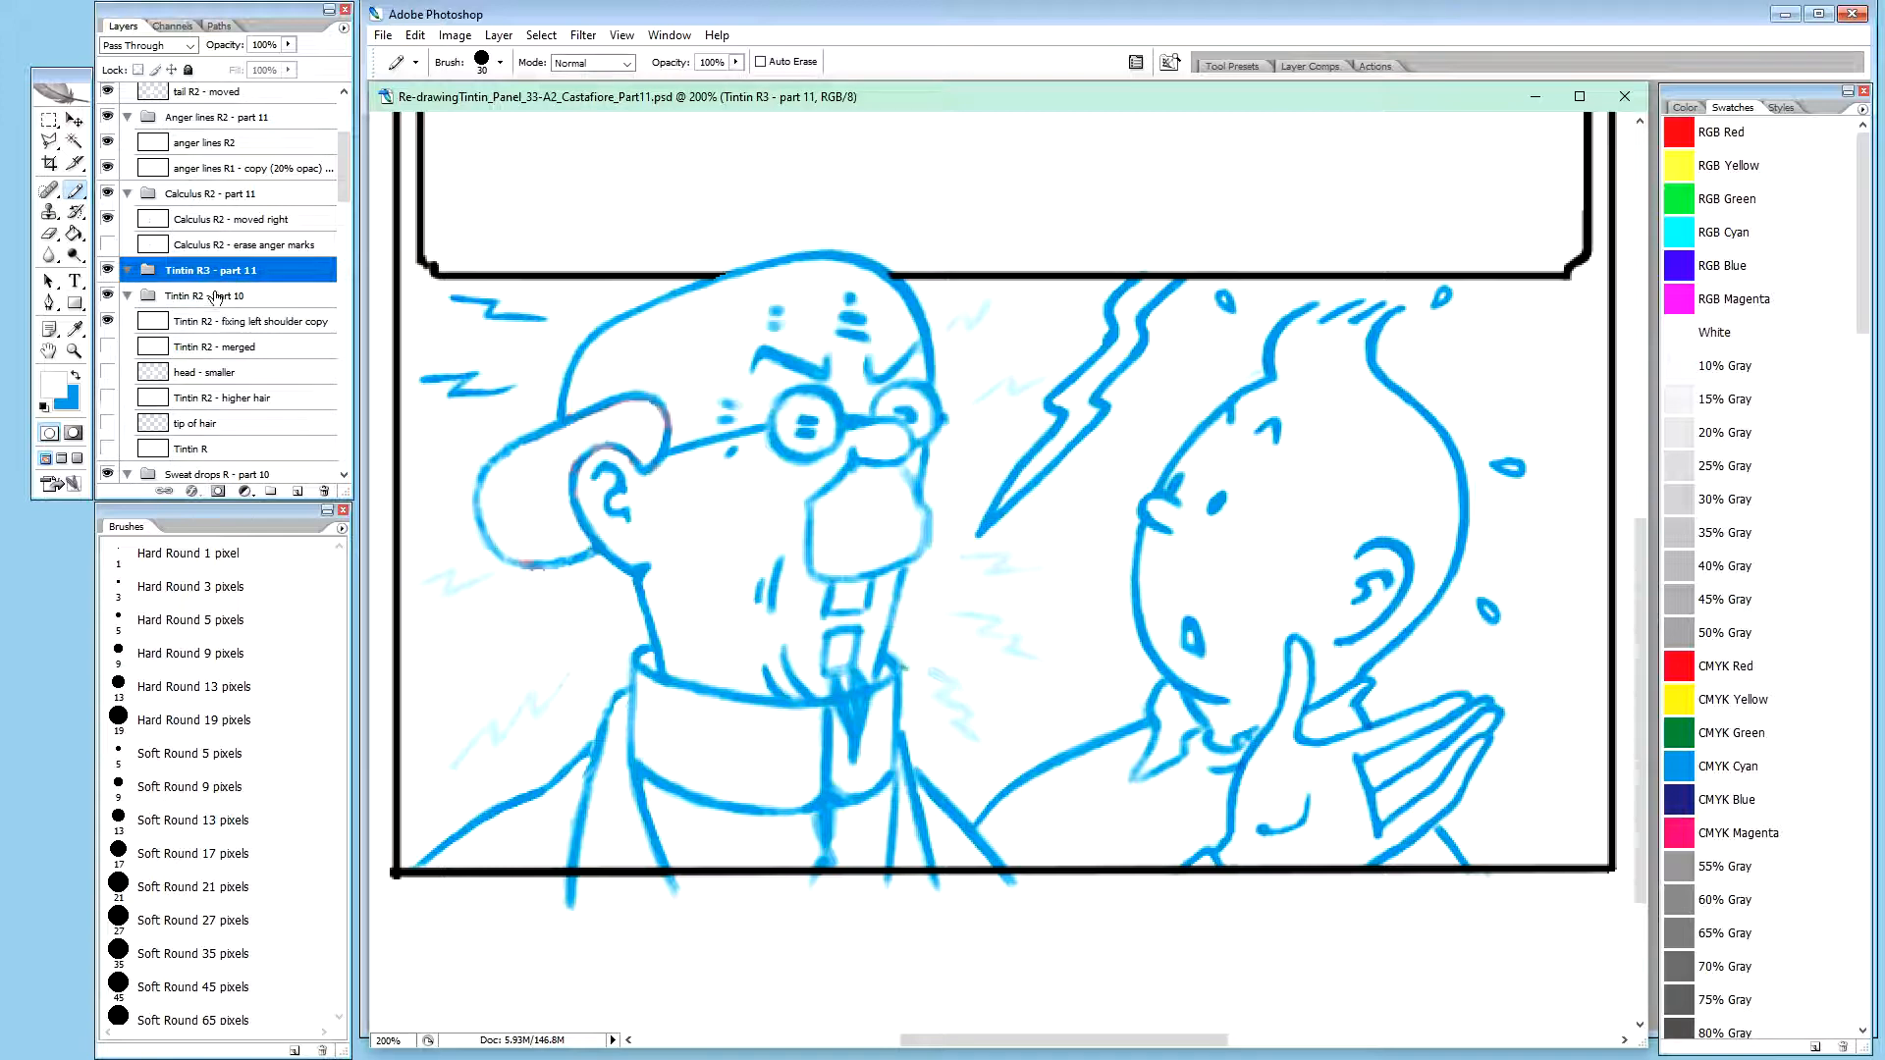
Copy the Tintin R2 - fixing left shoulder copy layer into the Tintin R3 - part 11 group and rename it "Tintin R3 - moved"
{"action": "left_click", "coordinate": [232, 321]}
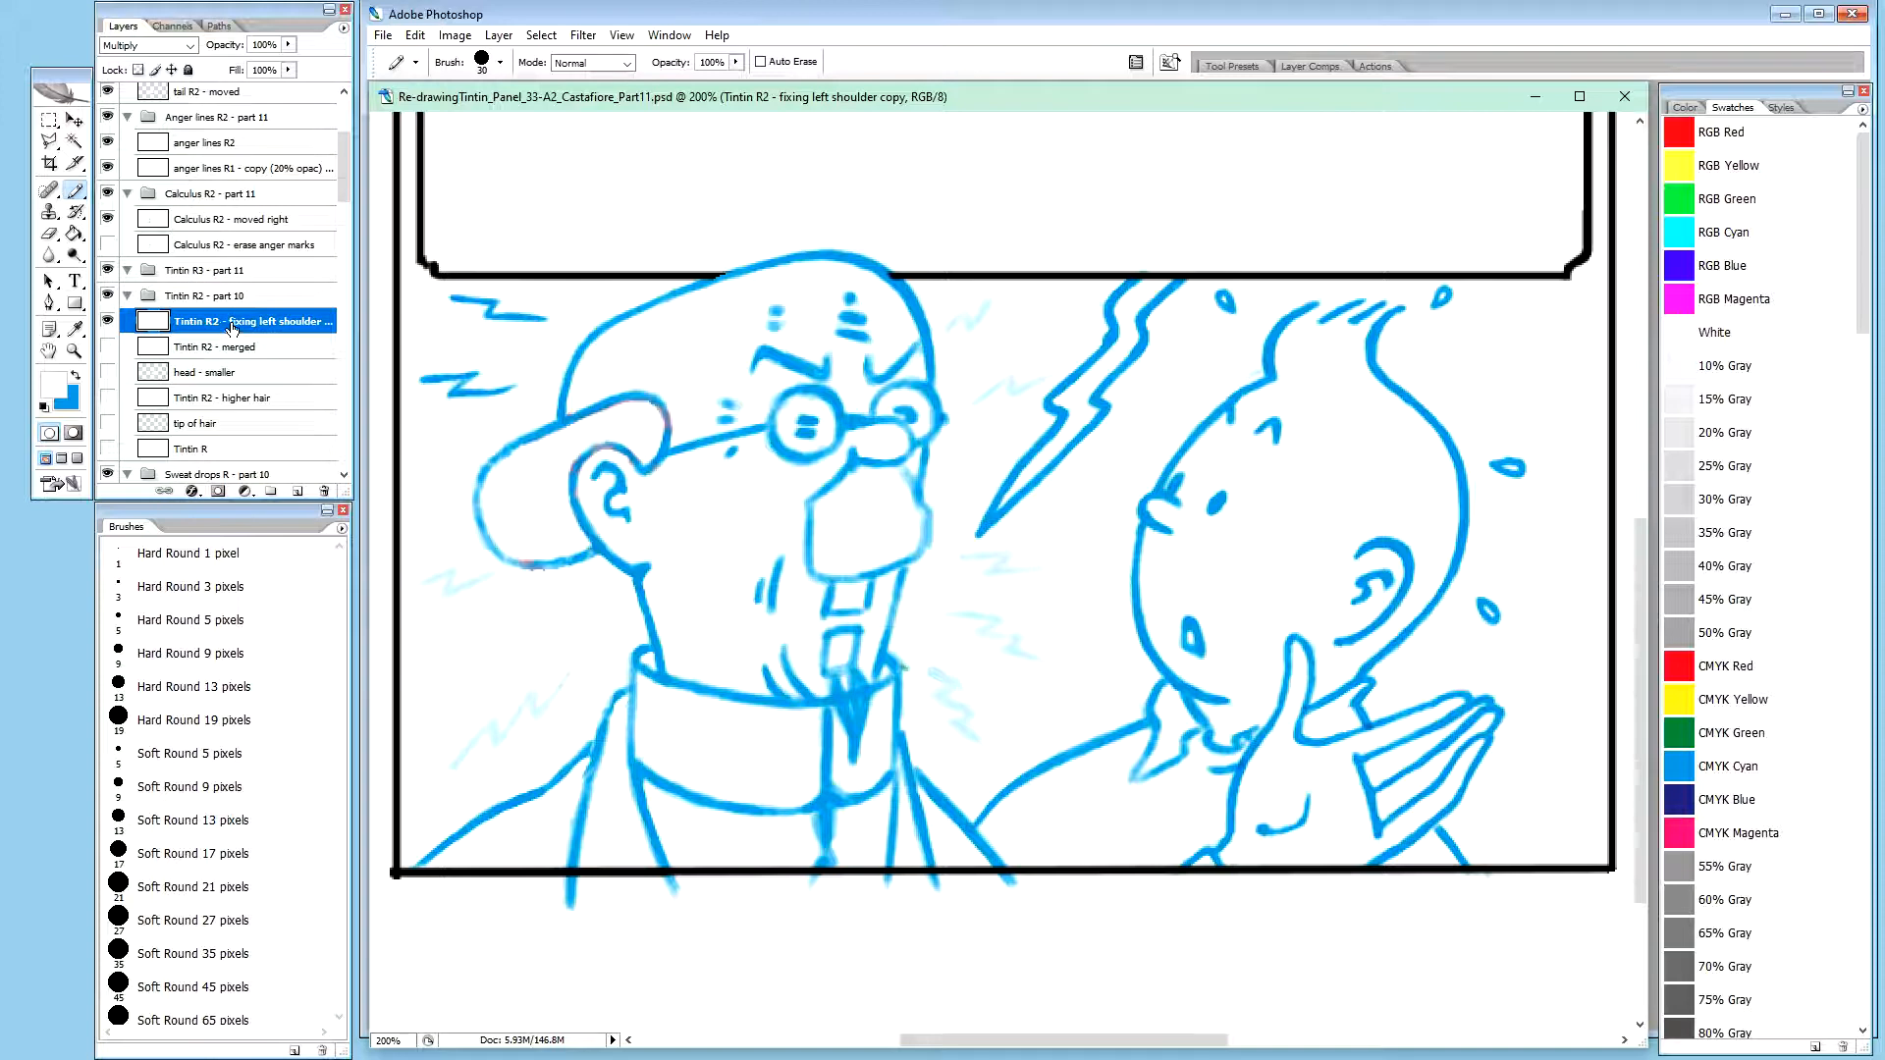
{"action": "left_click_drag", "start_coordinate": [232, 321], "coordinate": [260, 295]}
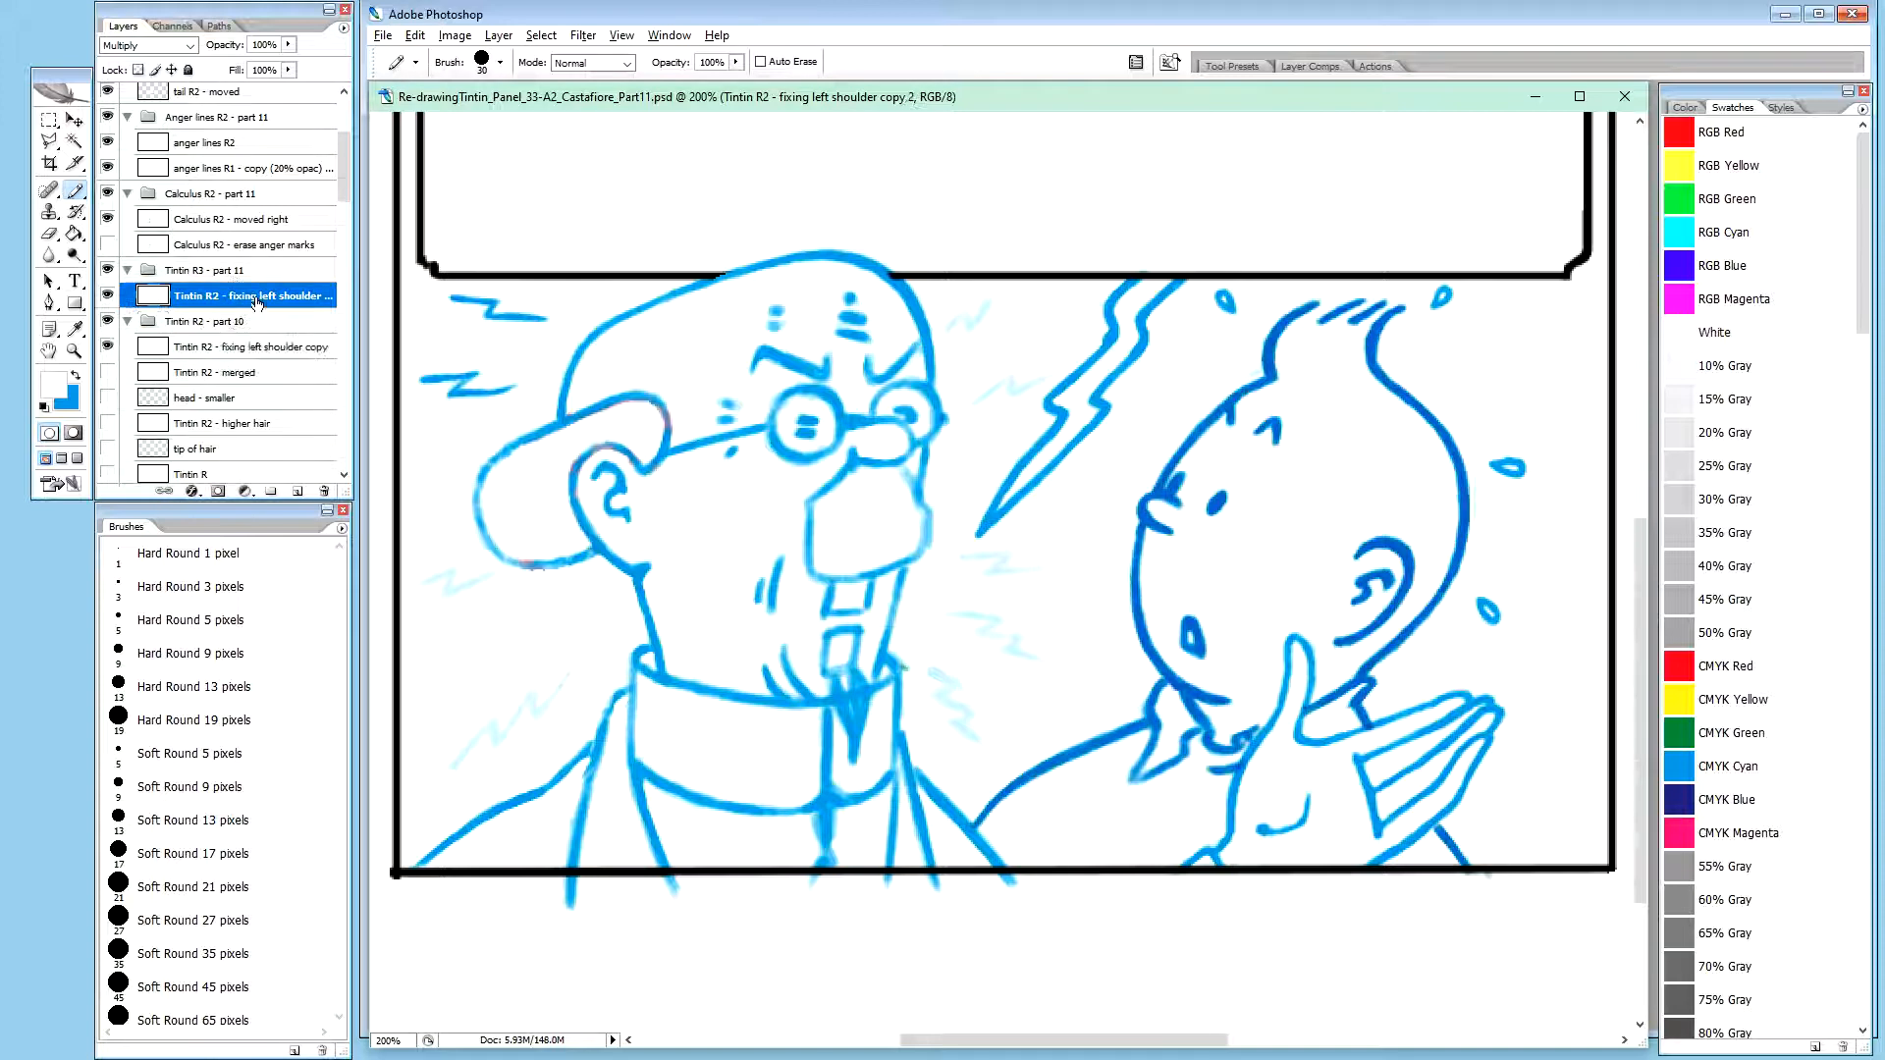
{"action": "double_click", "coordinate": [216, 296]}
{"action": "type", "text": "Tintin R3"}
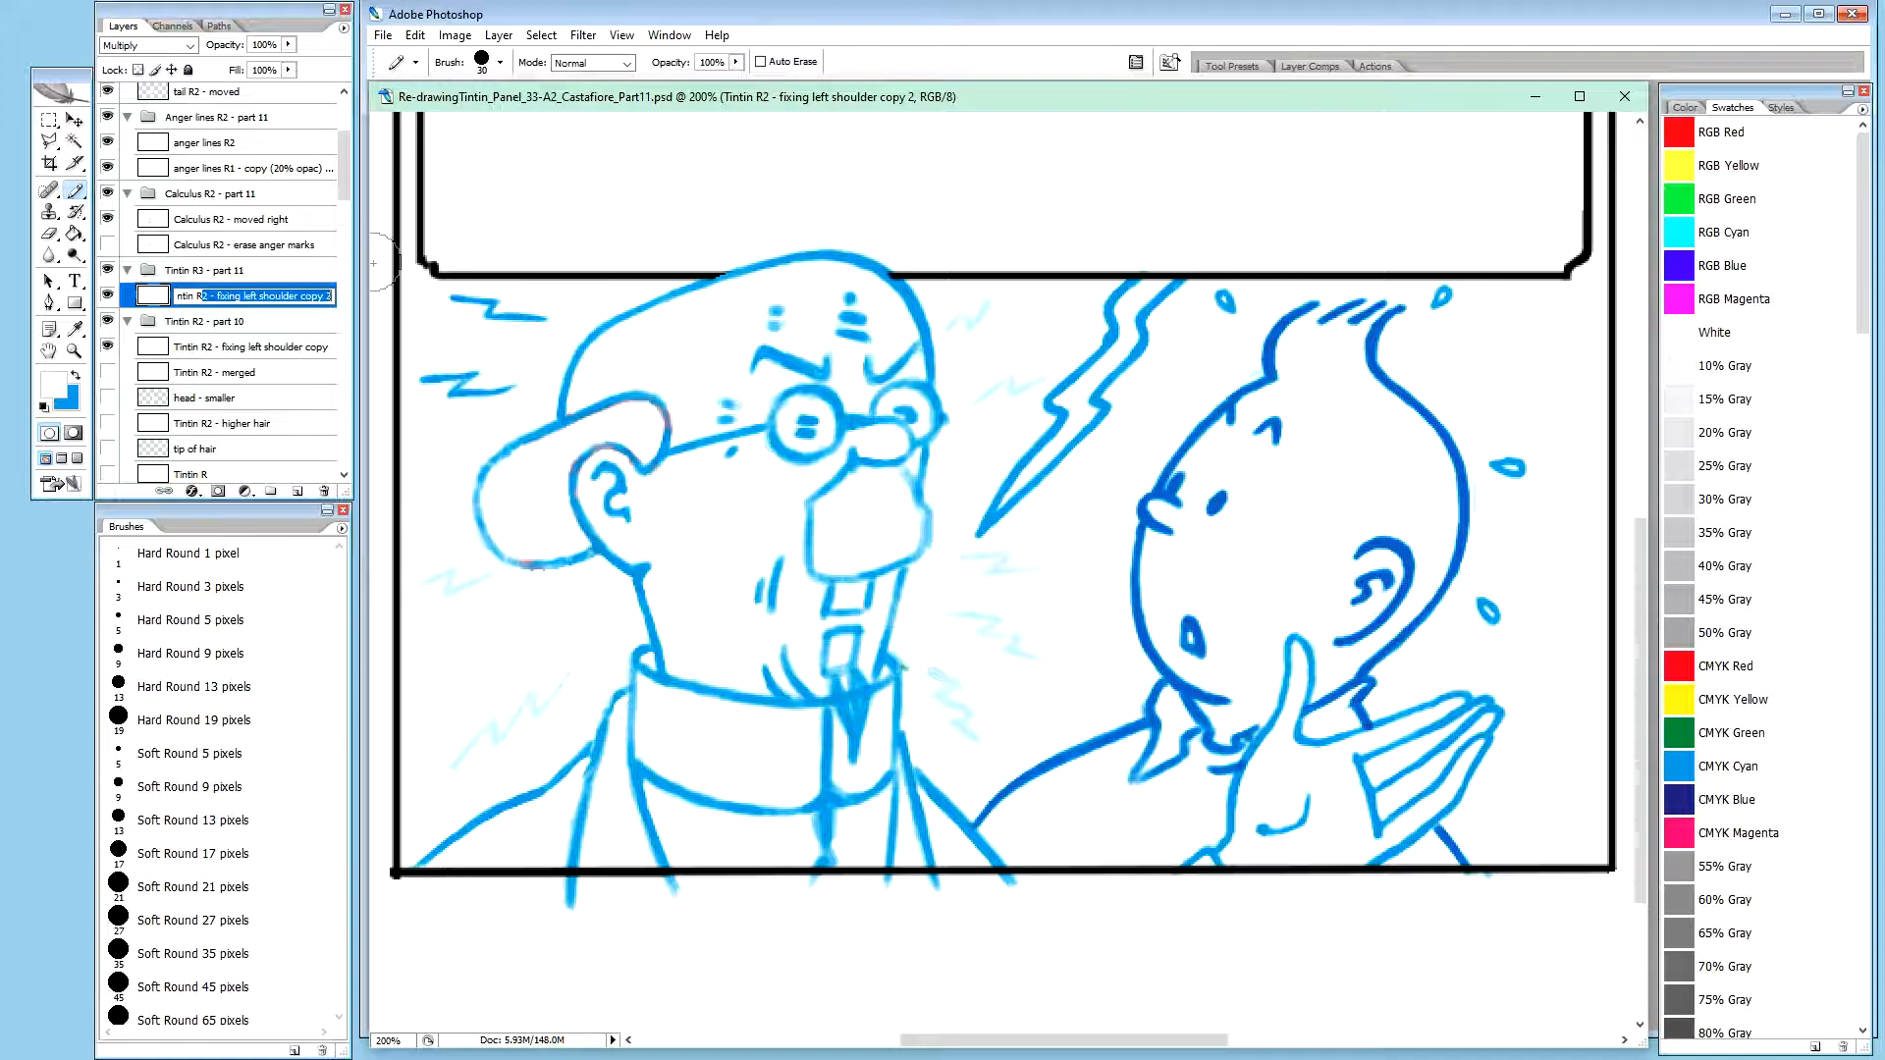
{"action": "type", "text": " - moved"}
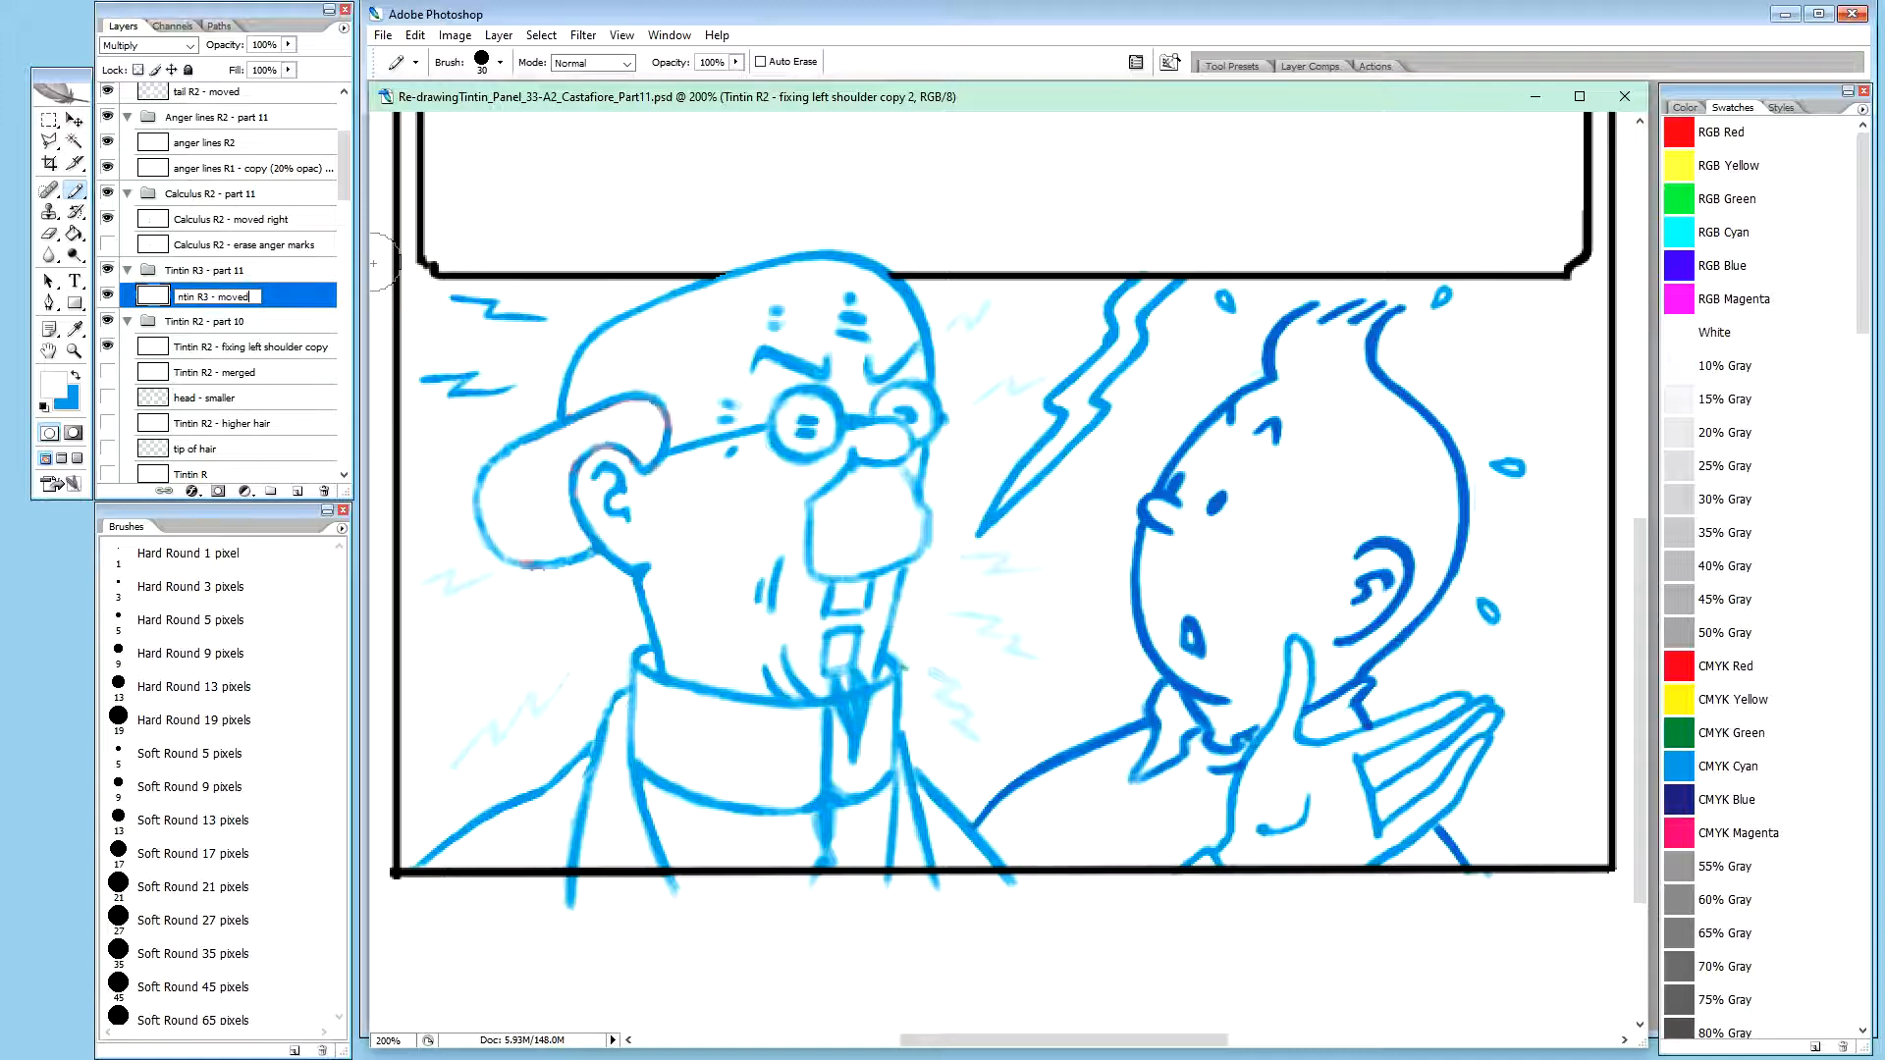
{"action": "key", "text": "Return"}
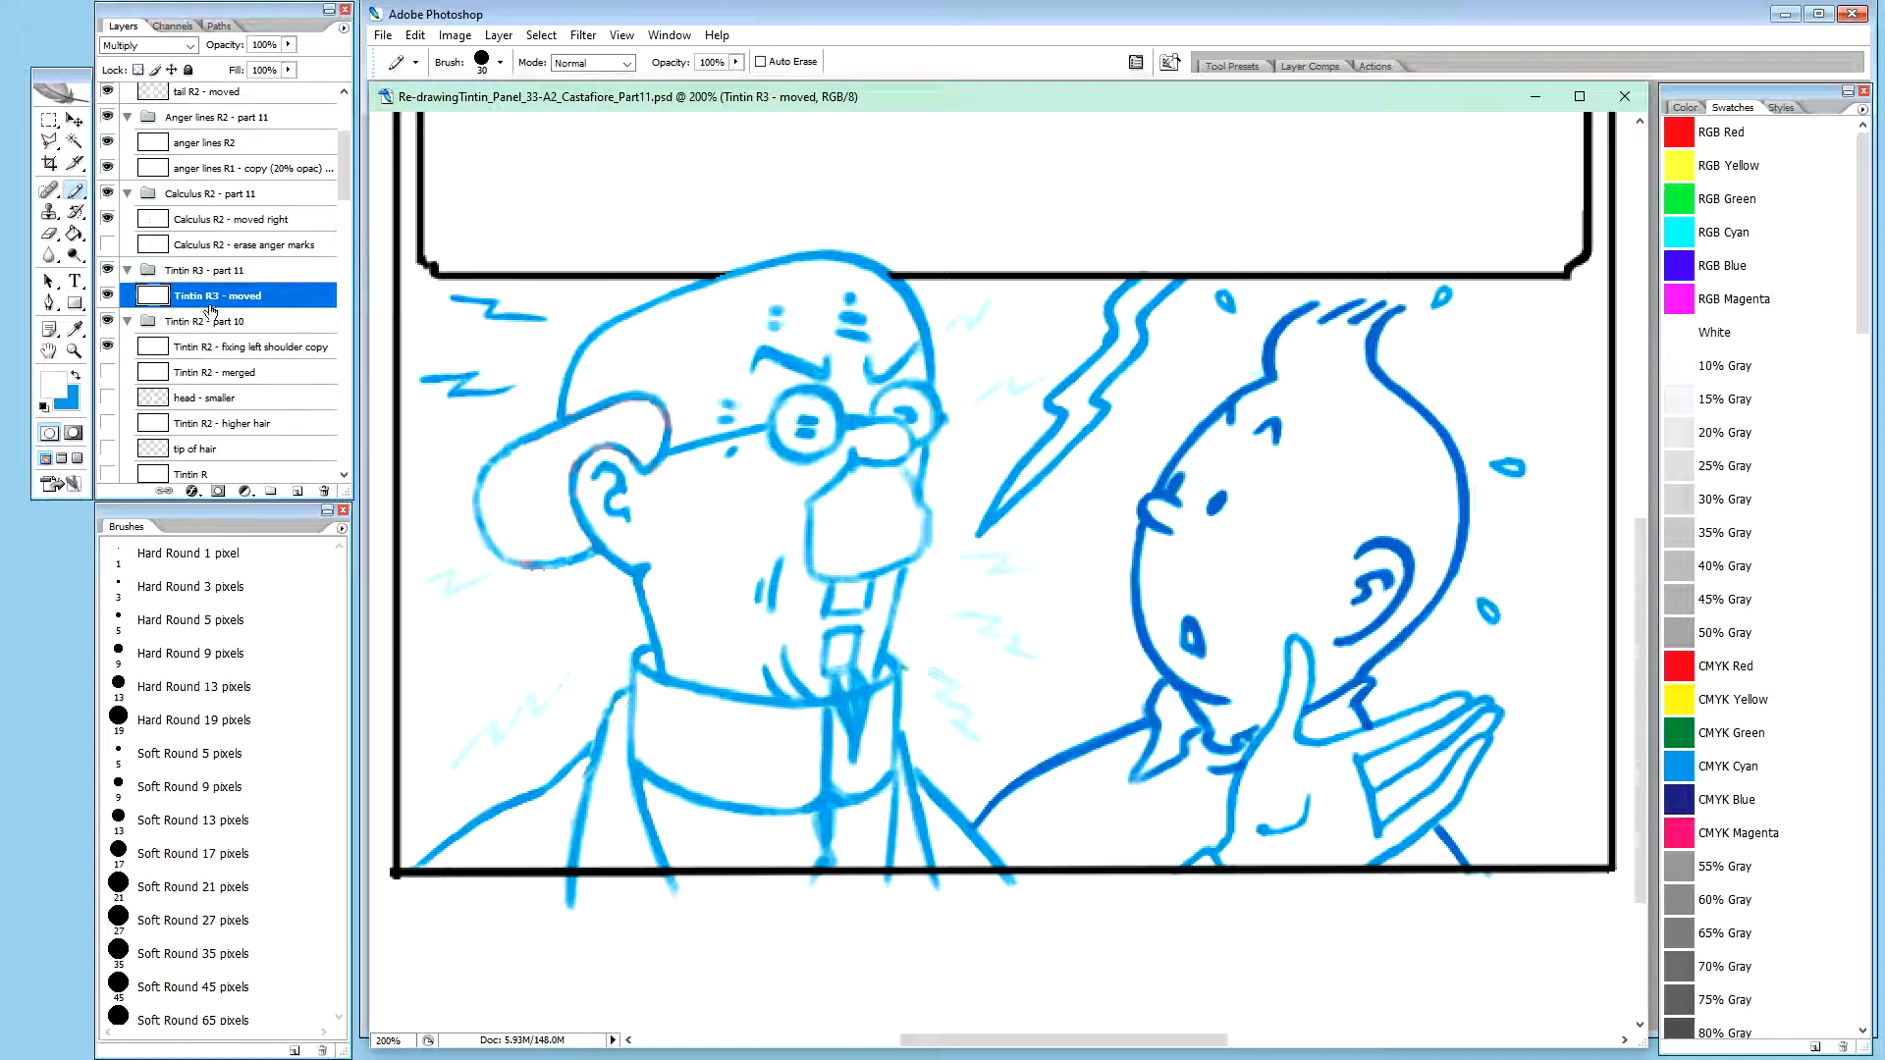
Hide and collapse the old Tintin R2 - part 10 group, and check the sweat R - start layer by briefly toggling its visibility
{"action": "left_click", "coordinate": [107, 321]}
{"action": "left_click", "coordinate": [128, 321]}
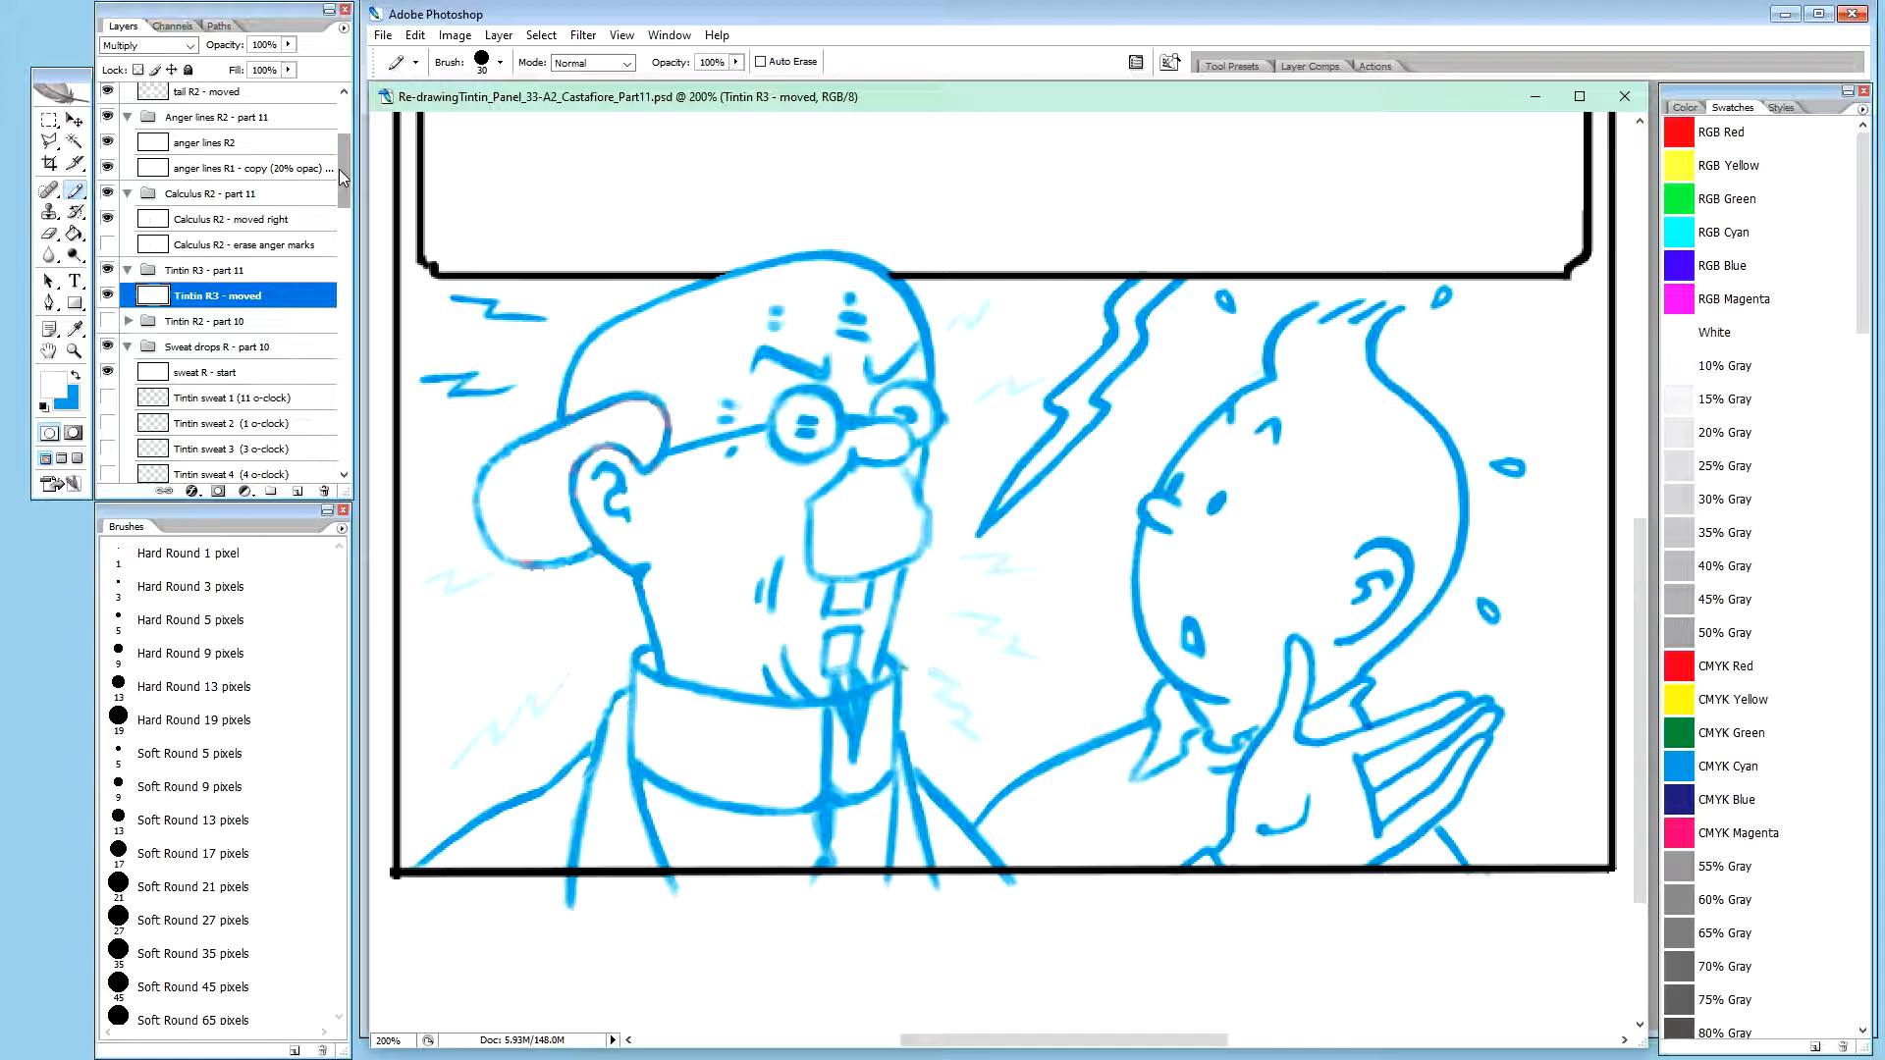
{"action": "left_click", "coordinate": [217, 377]}
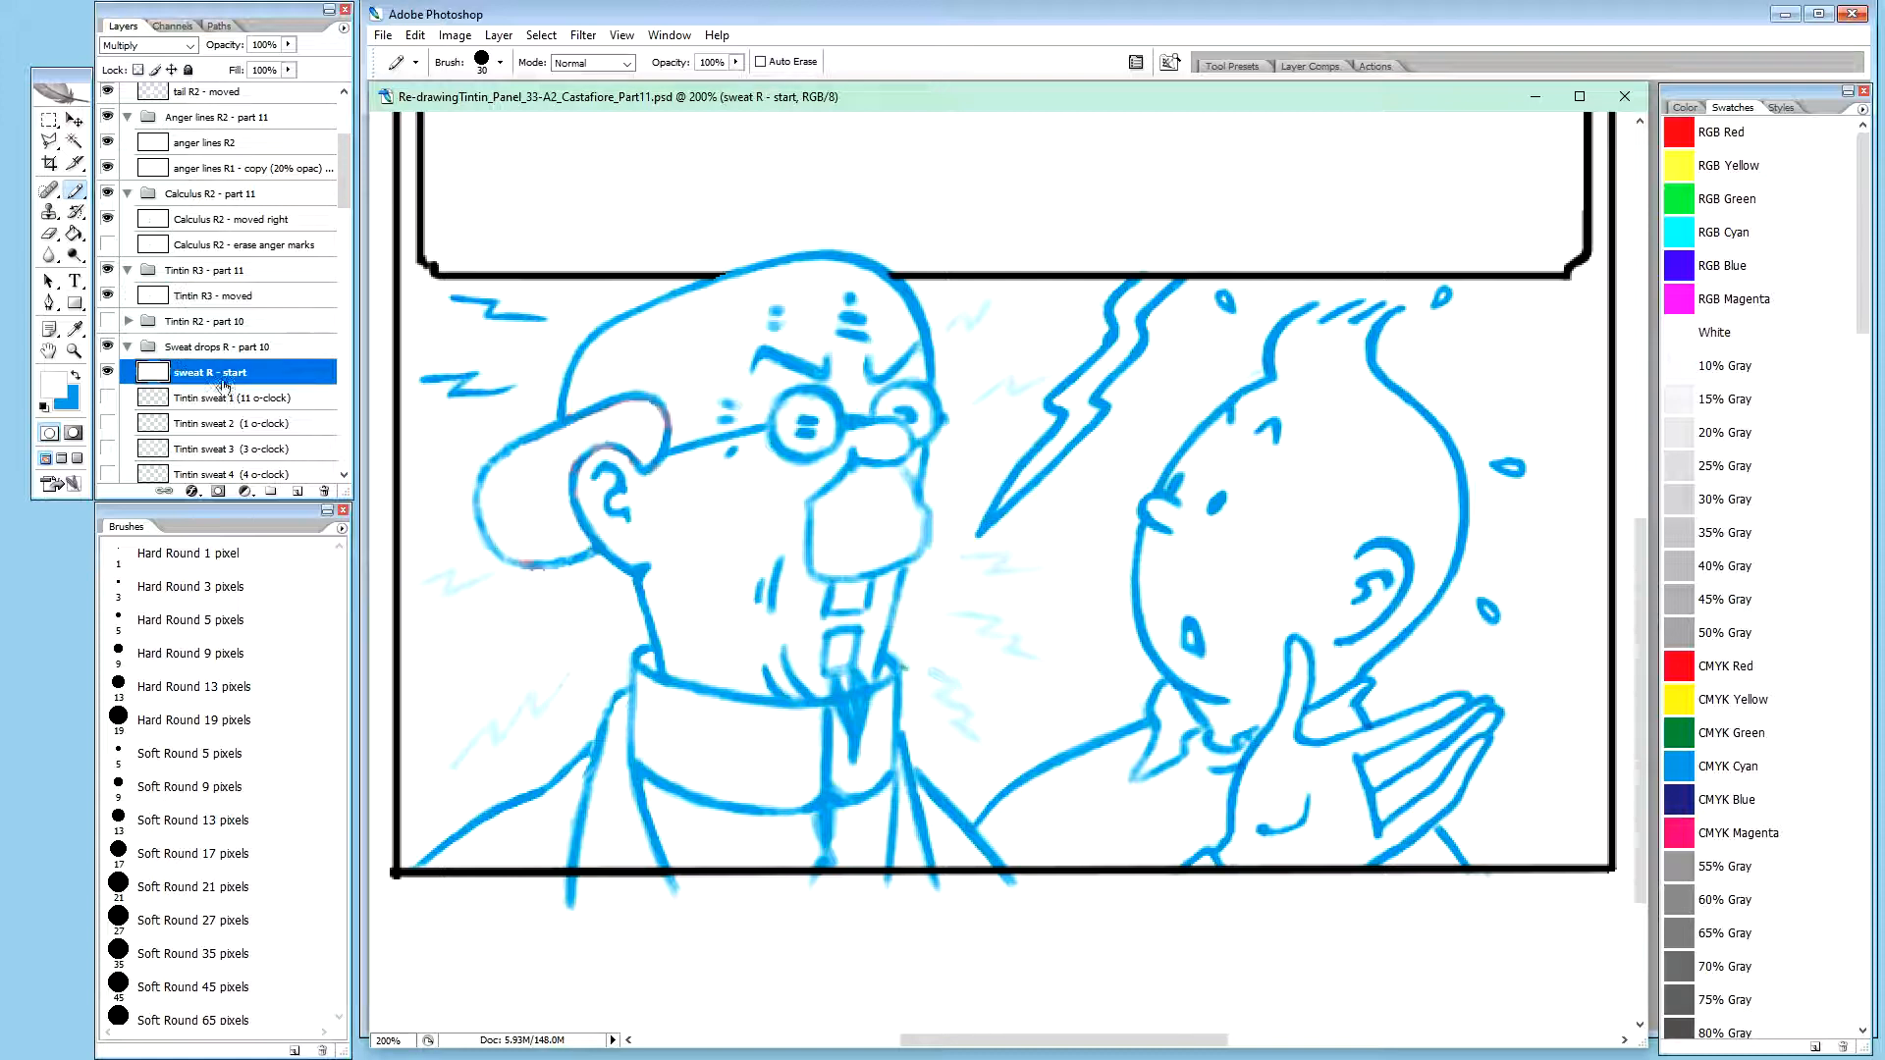
{"action": "left_click", "coordinate": [108, 373]}
{"action": "left_click", "coordinate": [108, 373]}
Create a new group named "Sweat drops R2 - part 11" directly above the Tintin R3 - part 11 group
{"action": "left_click", "coordinate": [233, 321]}
{"action": "left_click", "coordinate": [236, 272]}
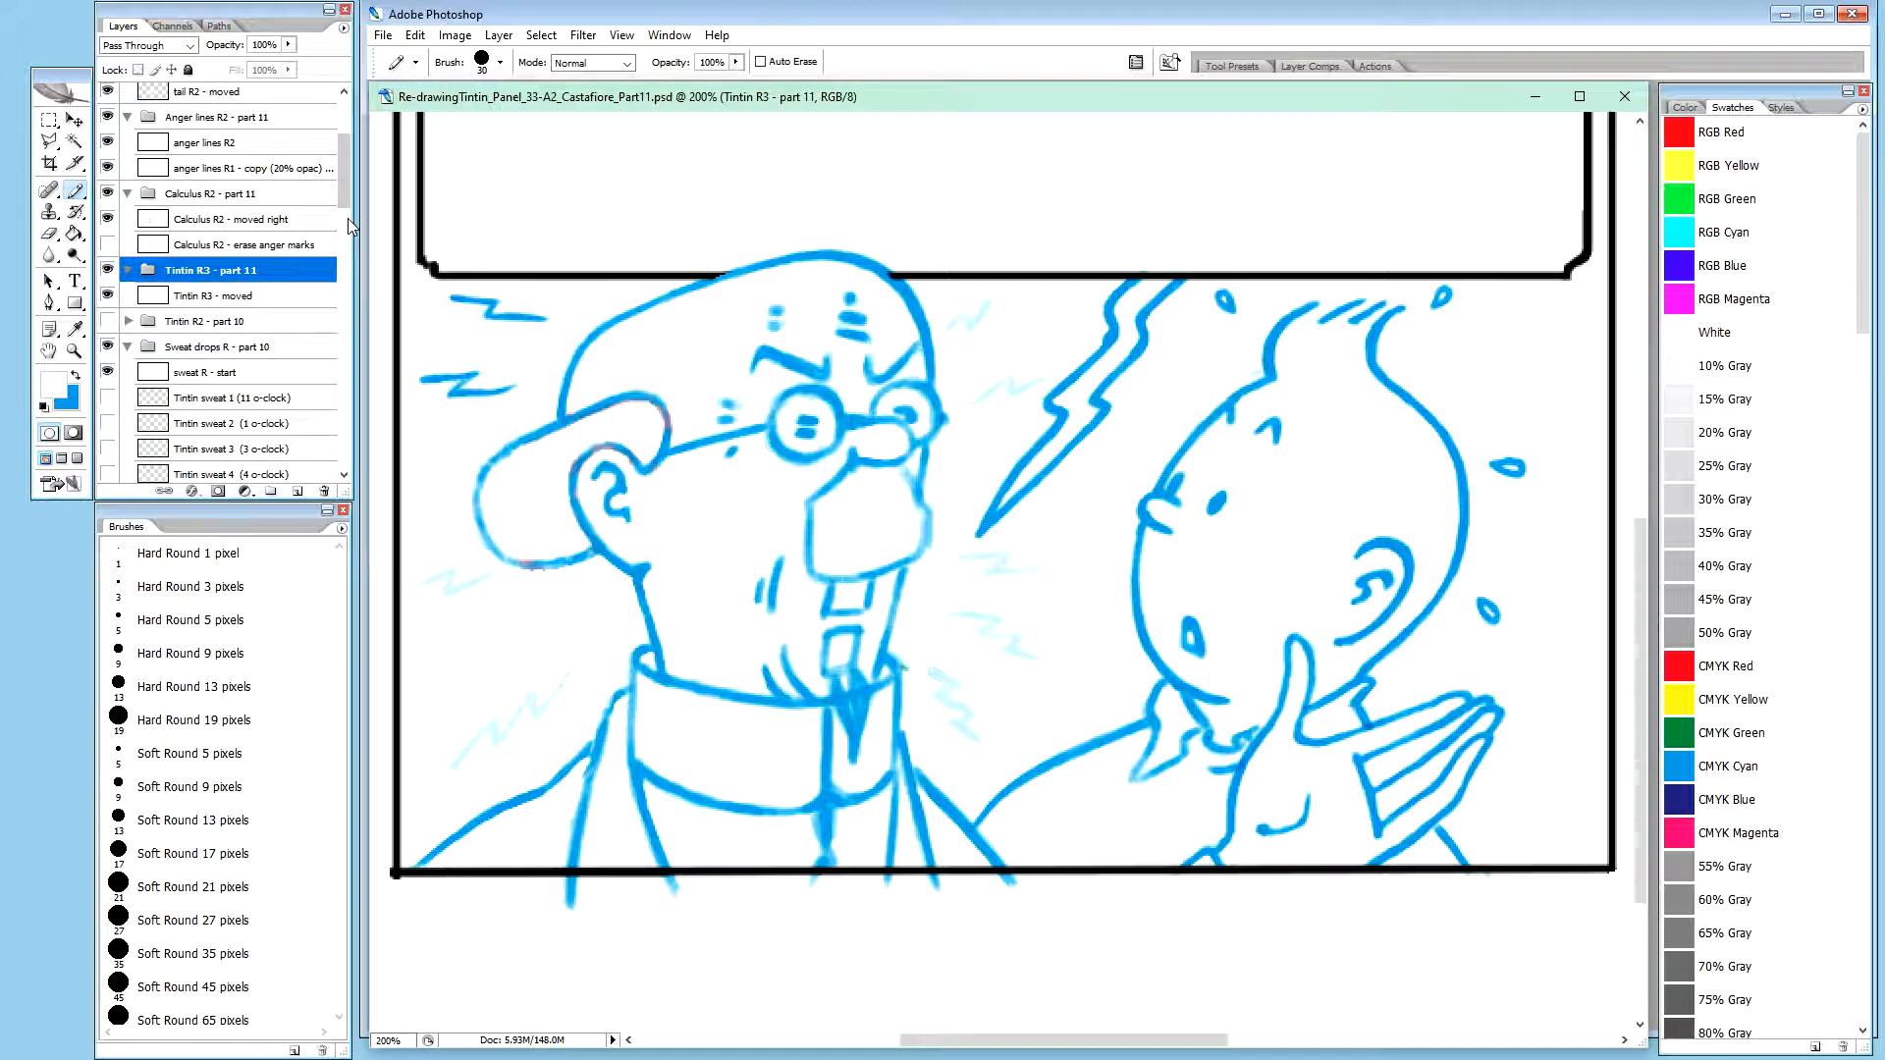
{"action": "key", "text": "ctrl+g"}
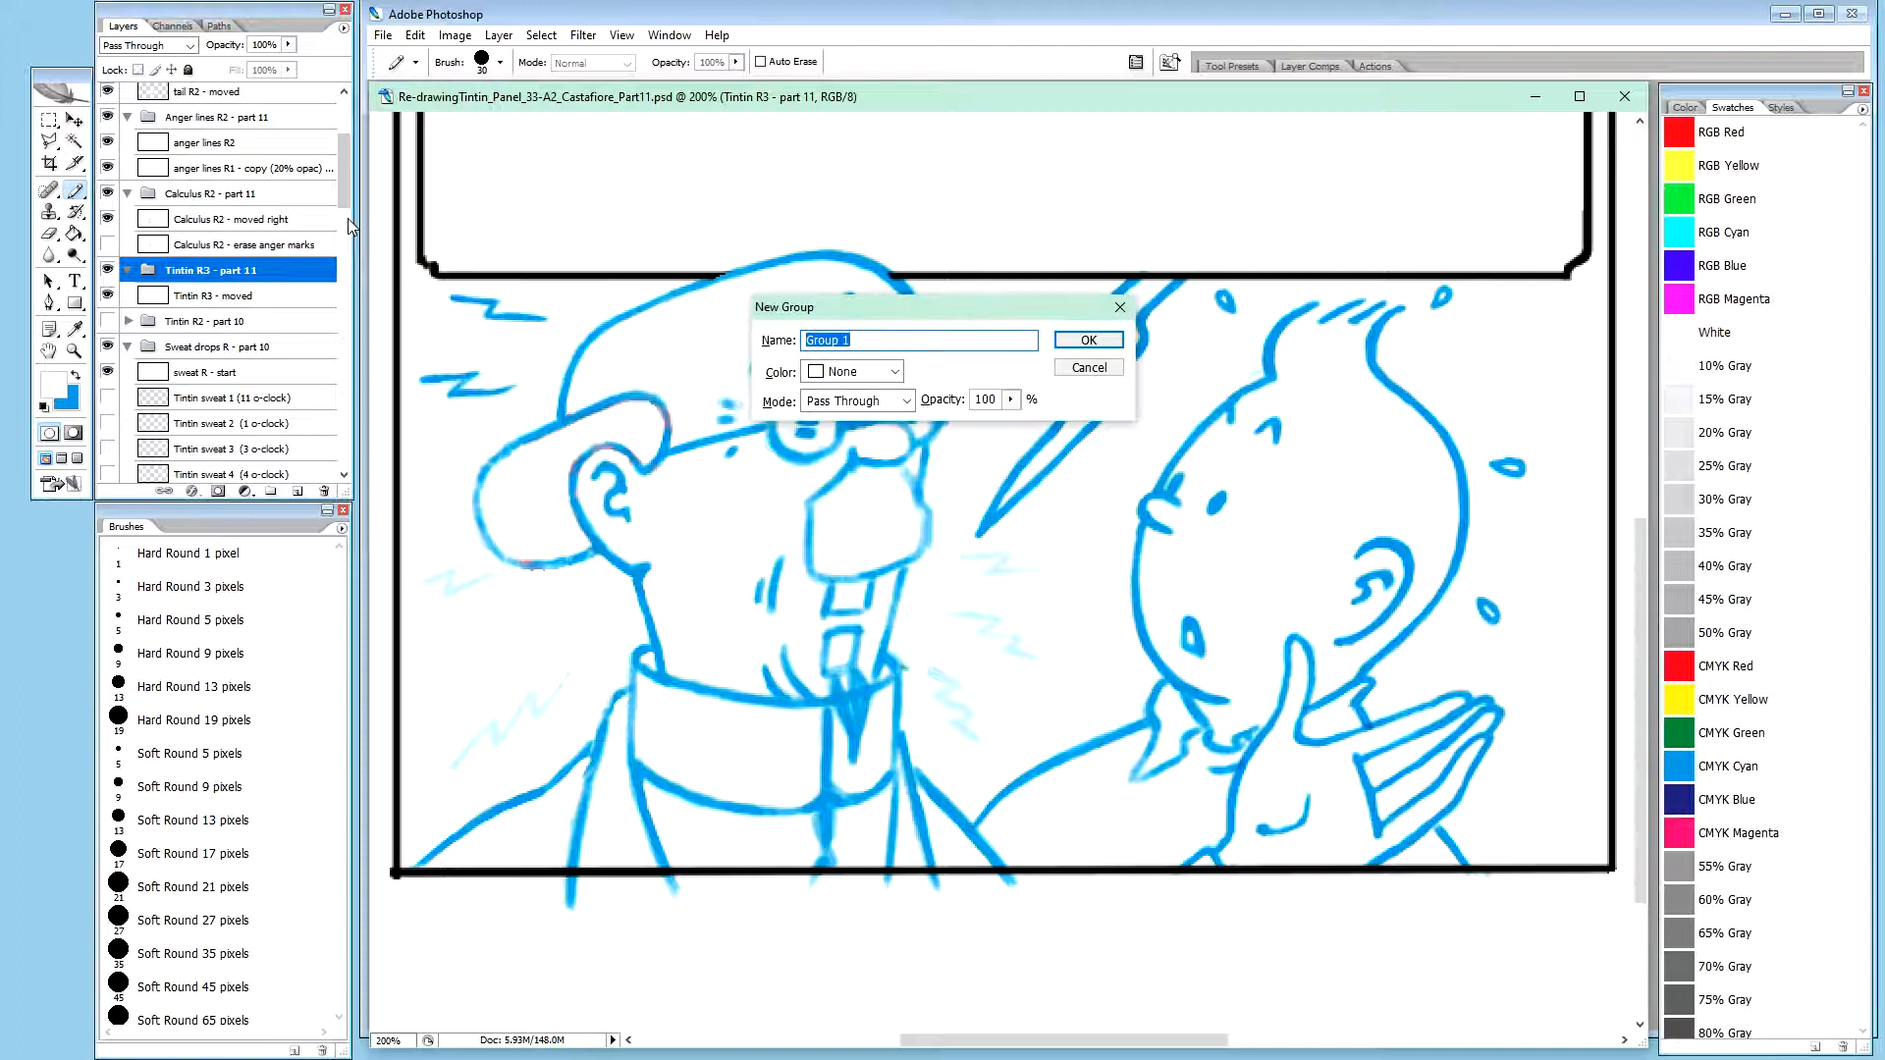
{"action": "type", "text": "S"}
{"action": "type", "text": "11"}
{"action": "key", "text": "Return"}
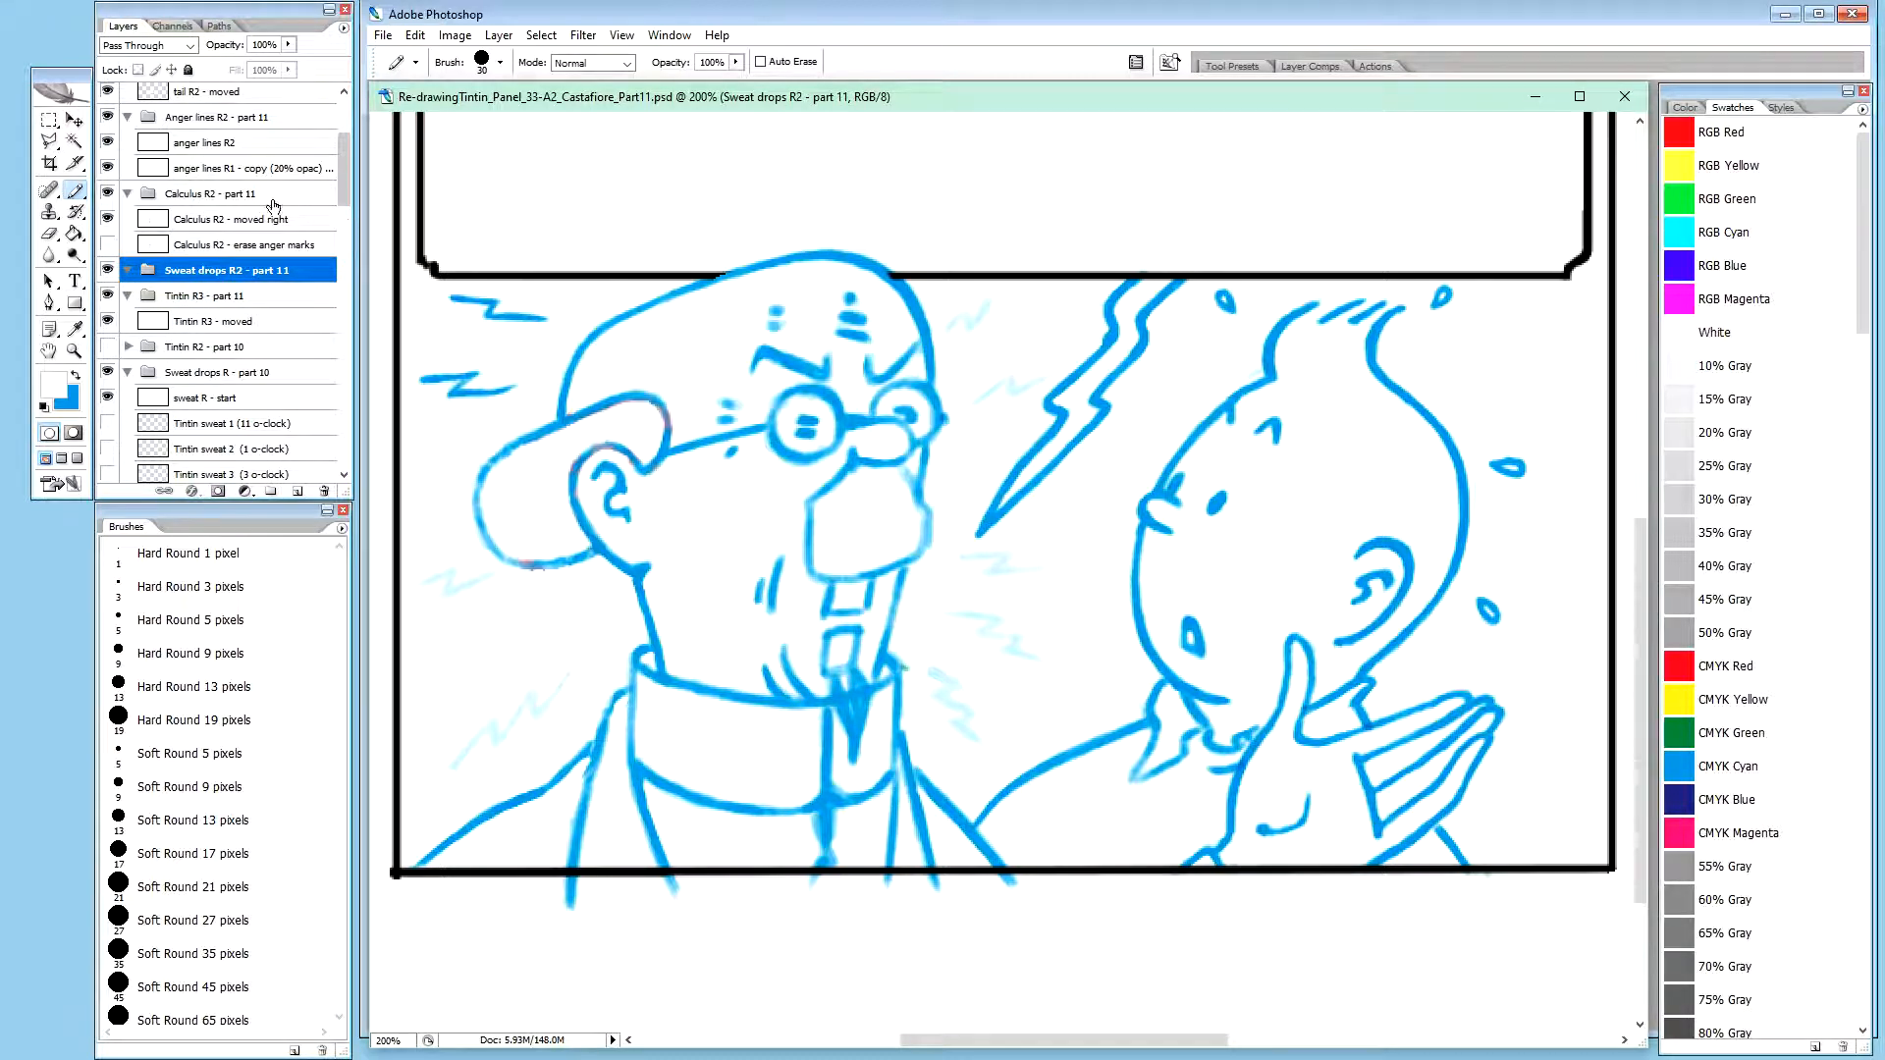
Copy the sweat R - start layer into the Sweat drops R2 - part 11 group and rename it "sweat R2 - moved"
{"action": "left_click", "coordinate": [222, 401]}
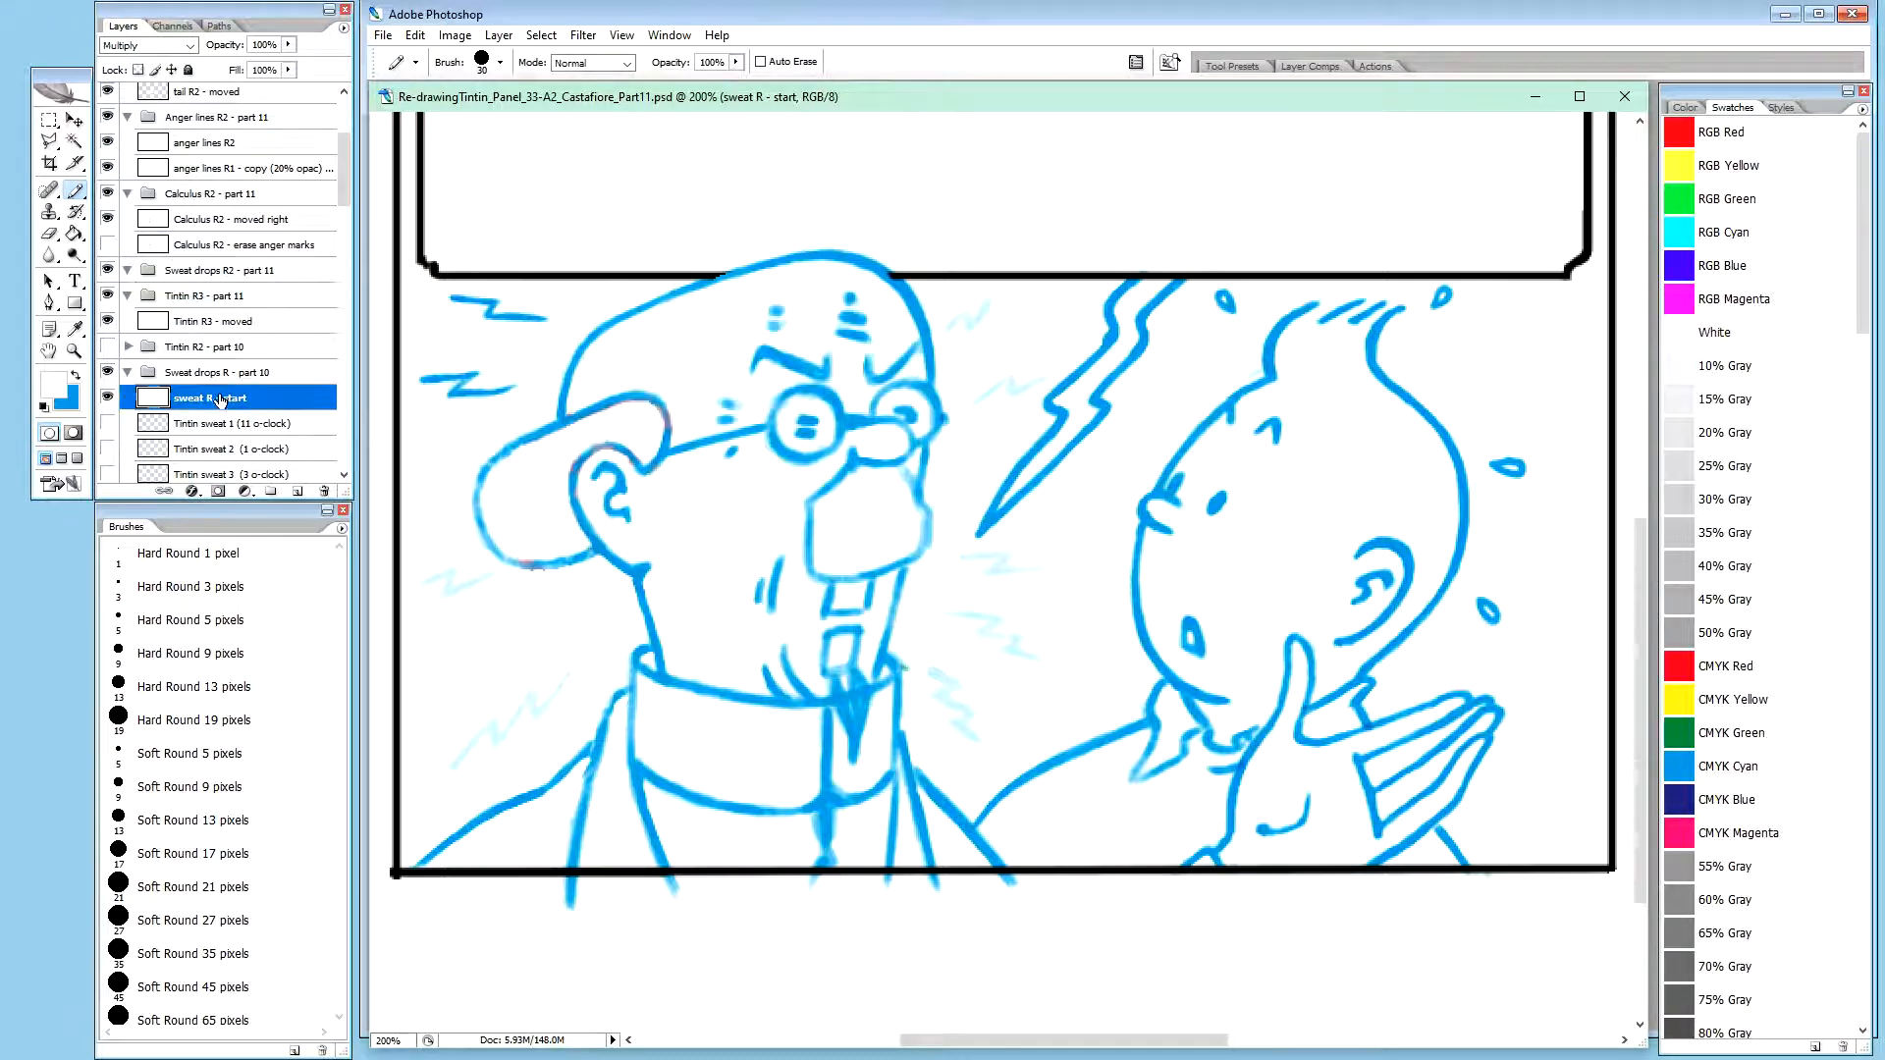
{"action": "left_click_drag", "start_coordinate": [224, 403], "coordinate": [236, 275]}
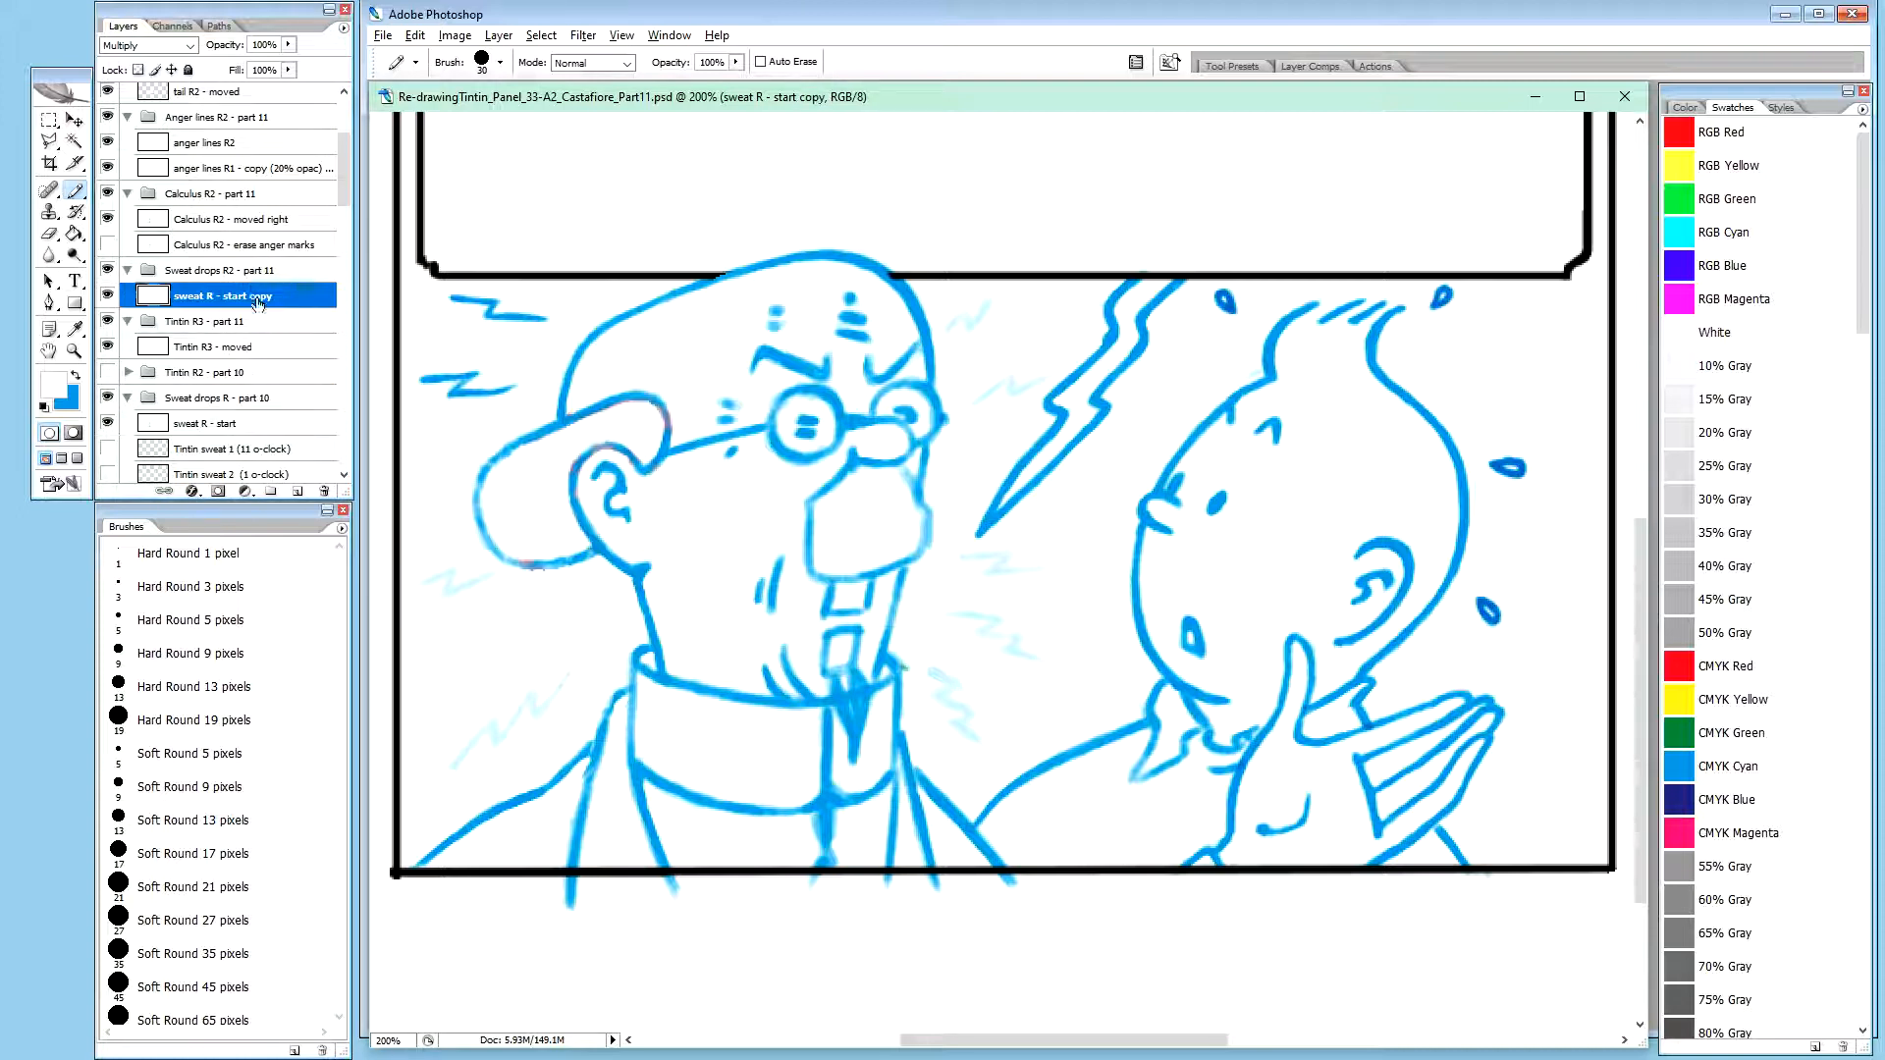
{"action": "double_click", "coordinate": [219, 293]}
{"action": "type", "text": "sweat R2"}
{"action": "key", "text": "Return"}
{"action": "double_click", "coordinate": [225, 297]}
{"action": "left_click", "coordinate": [221, 295]}
{"action": "type", "text": "- moved"}
{"action": "key", "text": "Return"}
Hide the sweat R - start layer, and hide and collapse its Sweat drops R - part 10 group
{"action": "left_click", "coordinate": [107, 423]}
{"action": "left_click", "coordinate": [108, 397]}
{"action": "left_click", "coordinate": [129, 398]}
Create a new group named "Hand R2 - part 11" directly above the Tintin R2 - part 10 group
{"action": "left_click_drag", "start_coordinate": [345, 181], "coordinate": [346, 186]}
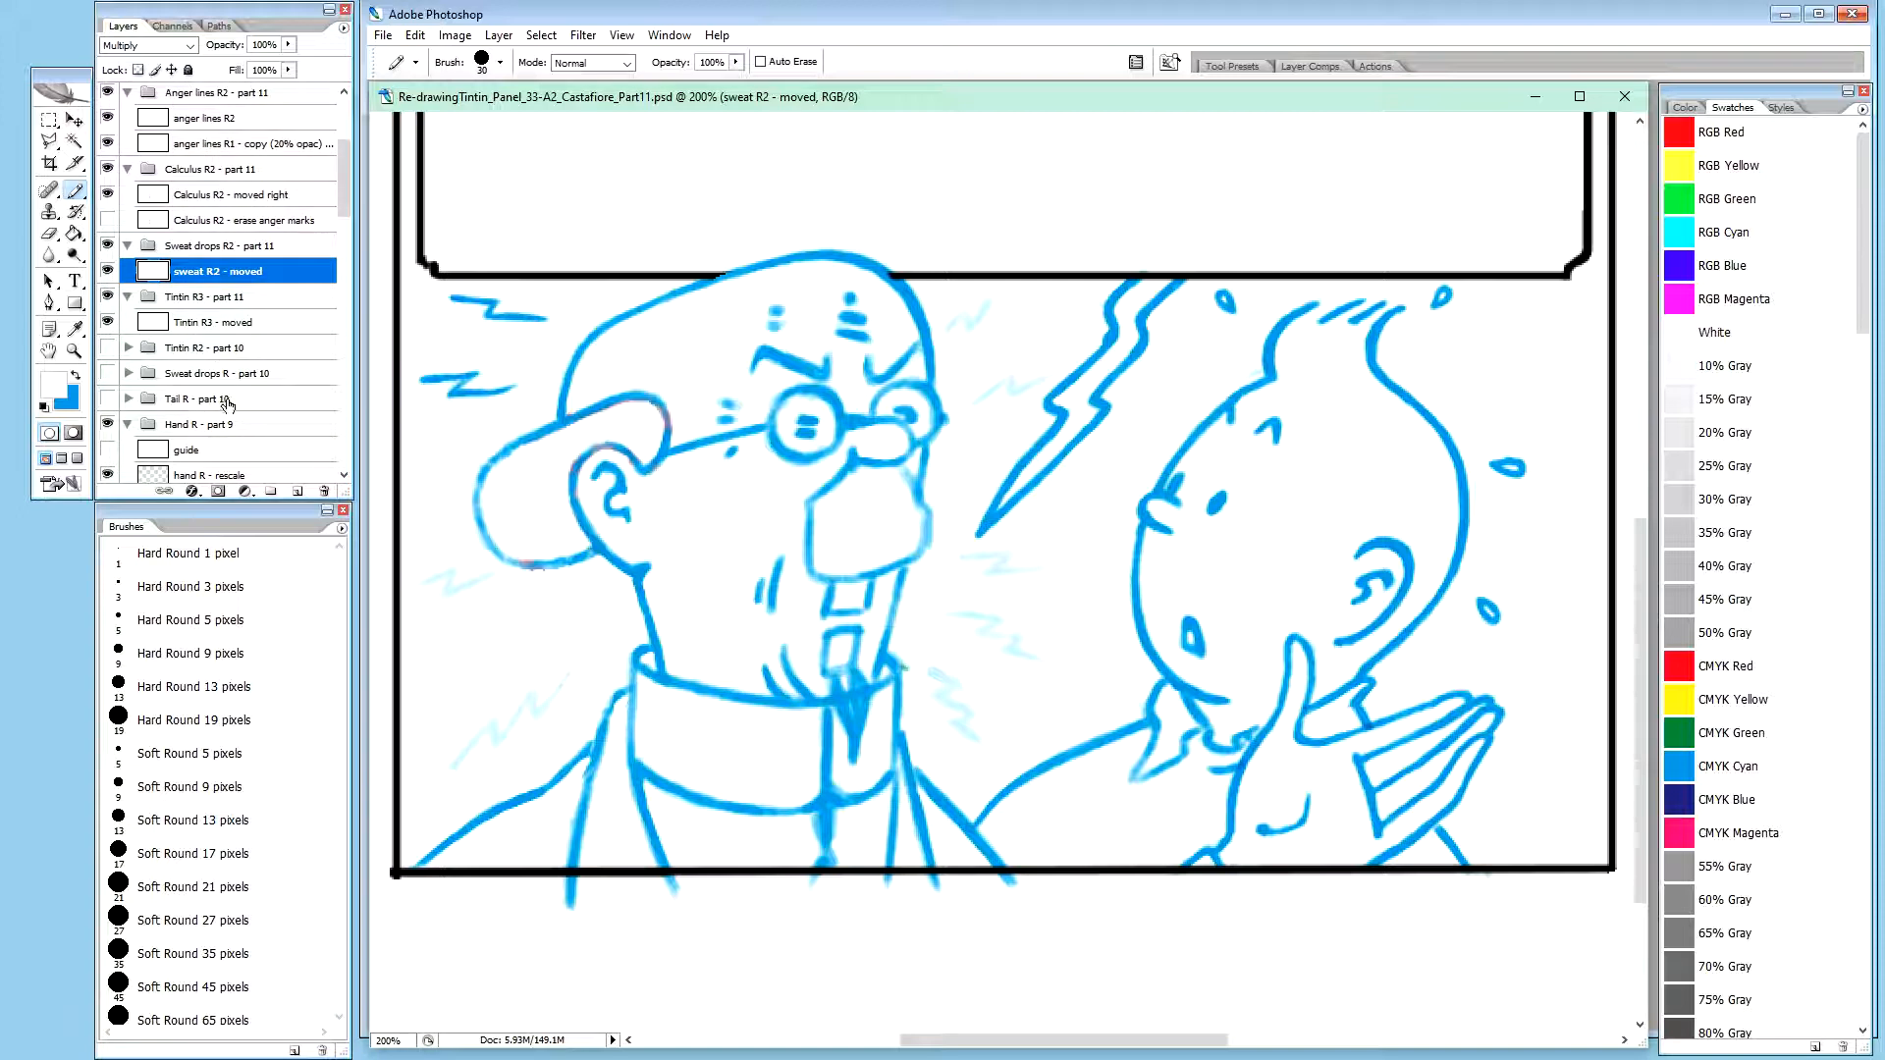
{"action": "mouse_move", "coordinate": [347, 205]}
{"action": "left_mouse_down"}
{"action": "mouse_move", "coordinate": [349, 169]}
{"action": "mouse_move", "coordinate": [350, 186]}
{"action": "left_mouse_up"}
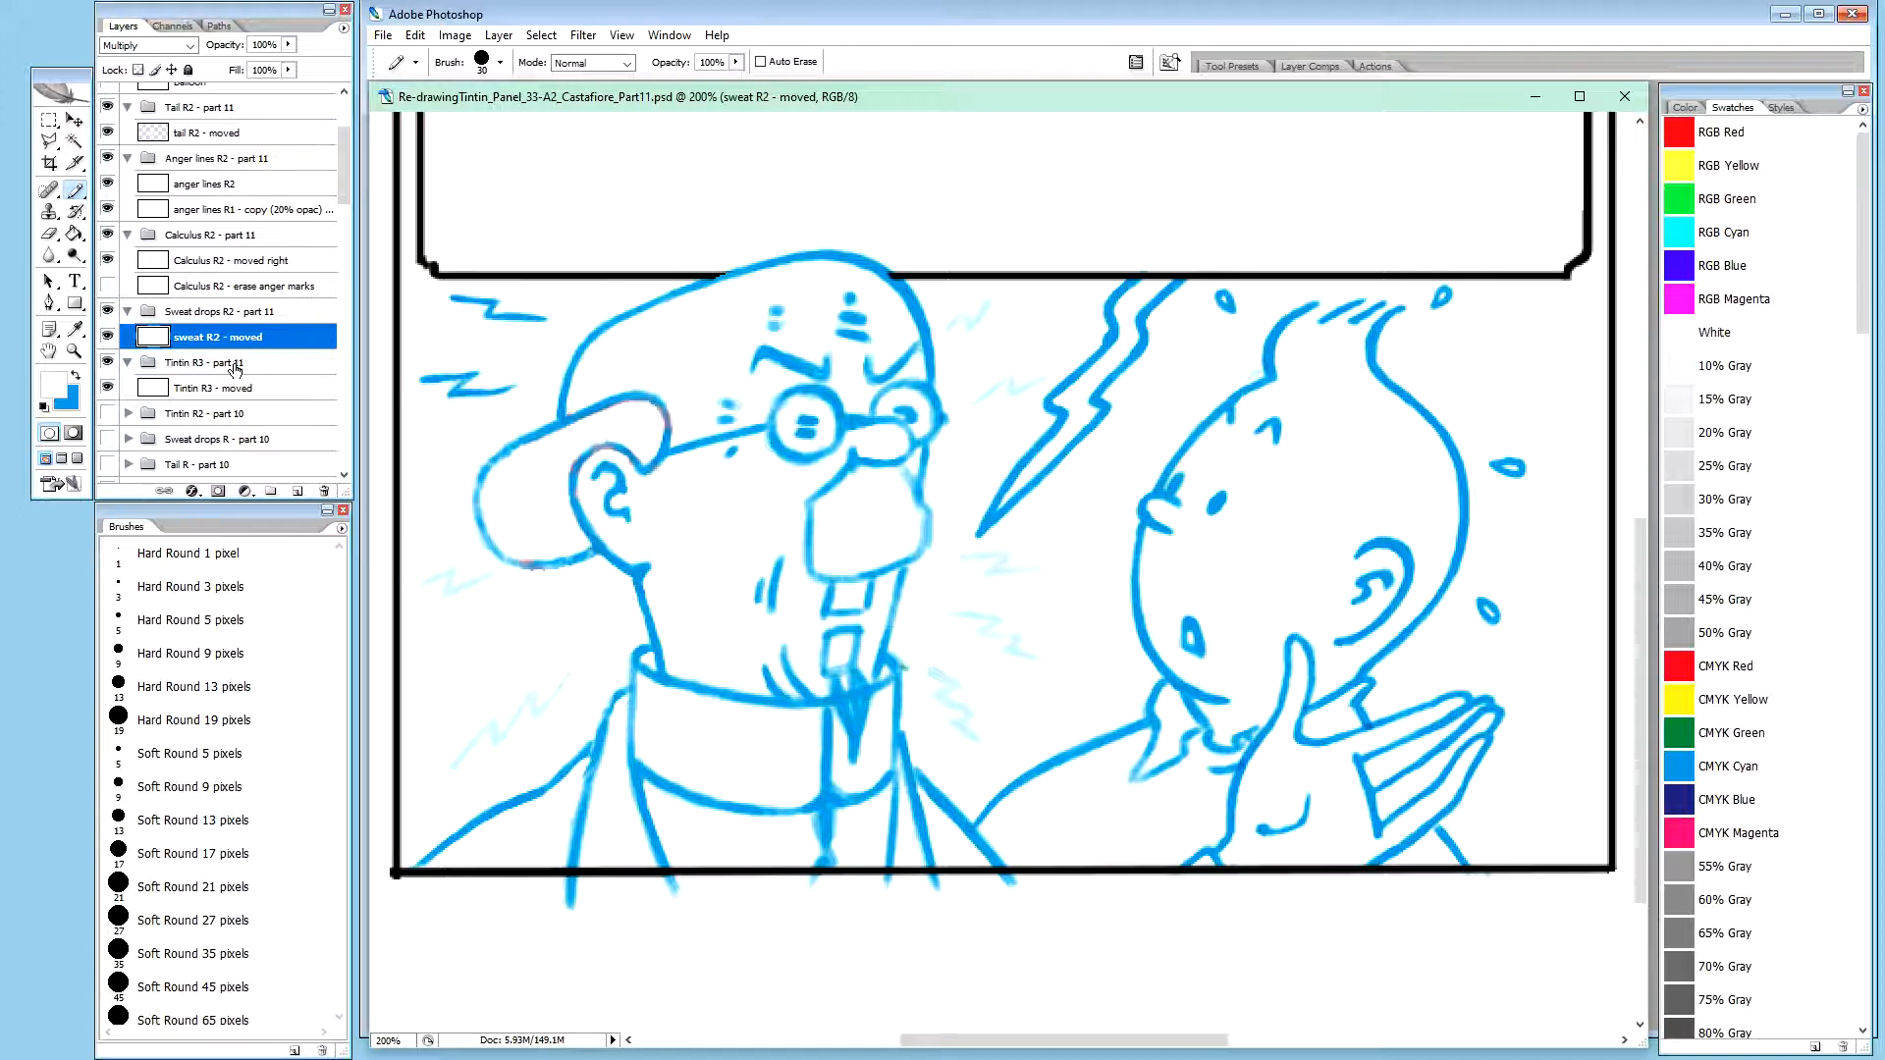
{"action": "left_click", "coordinate": [253, 314]}
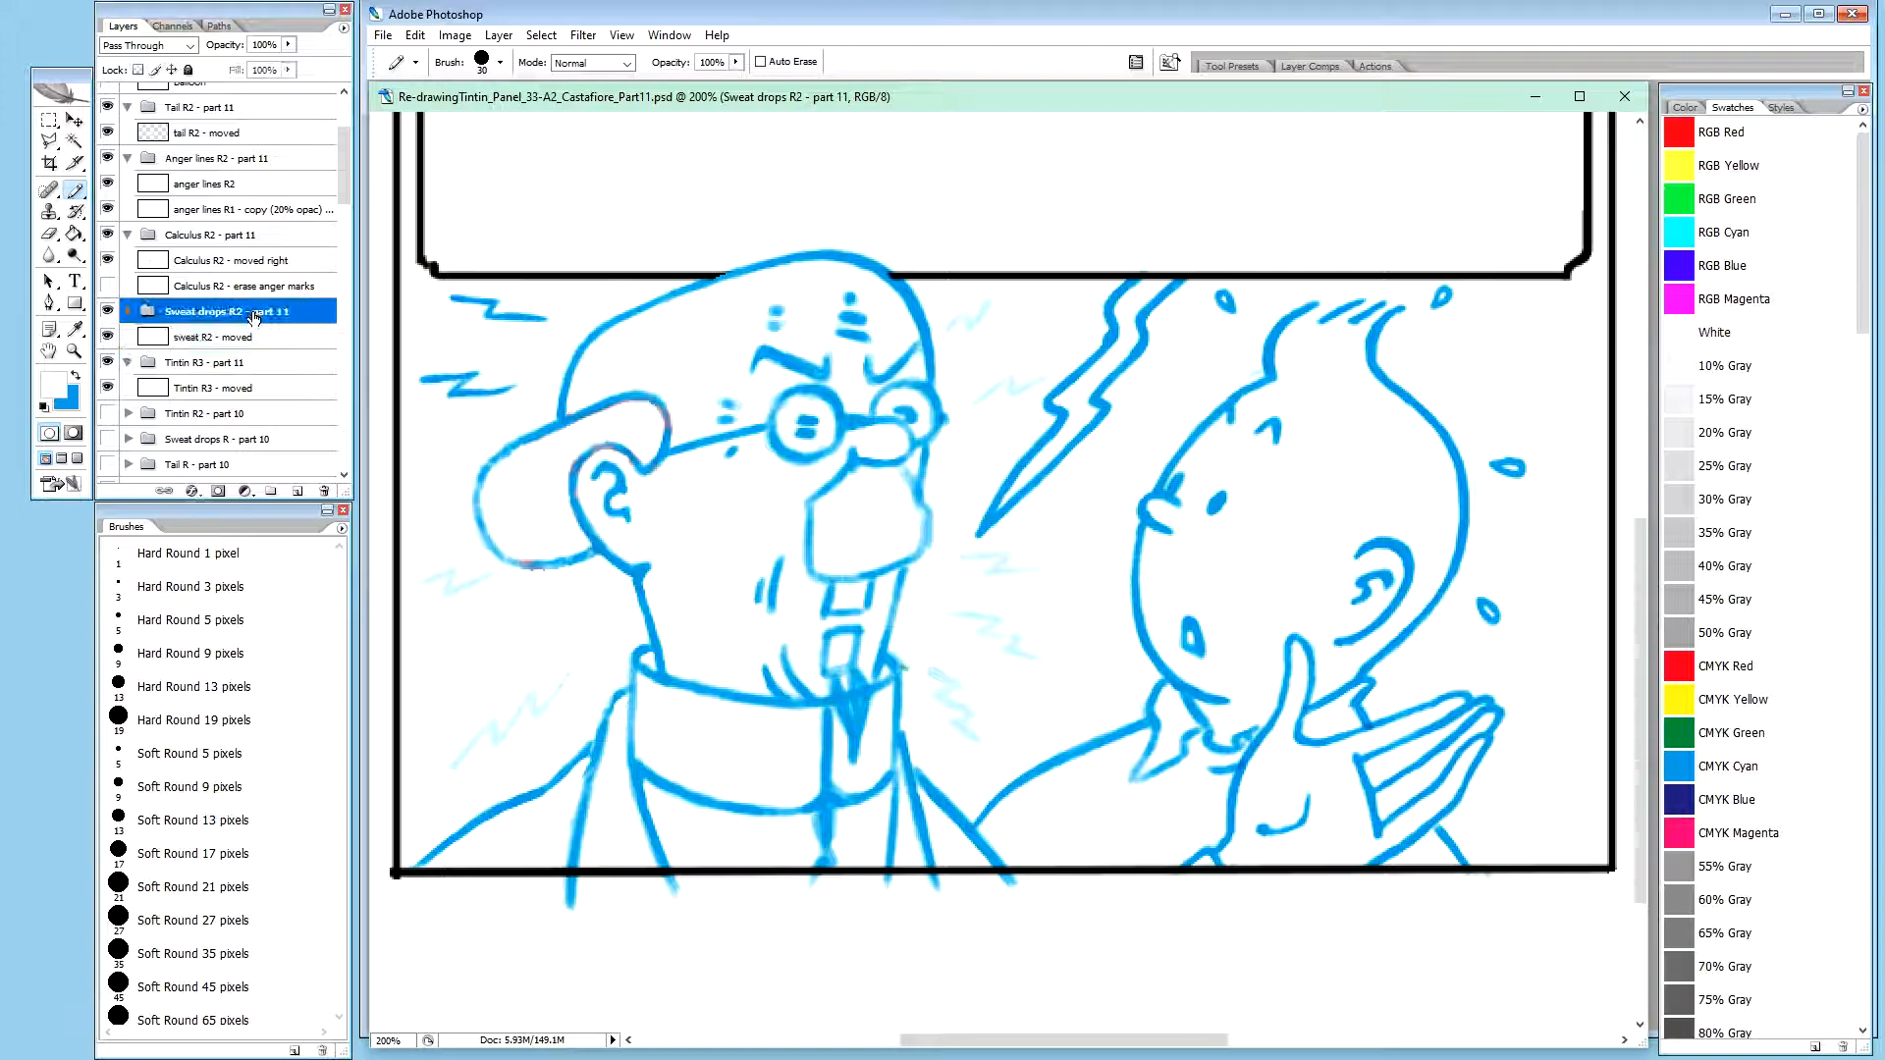
{"action": "left_click", "coordinate": [233, 414]}
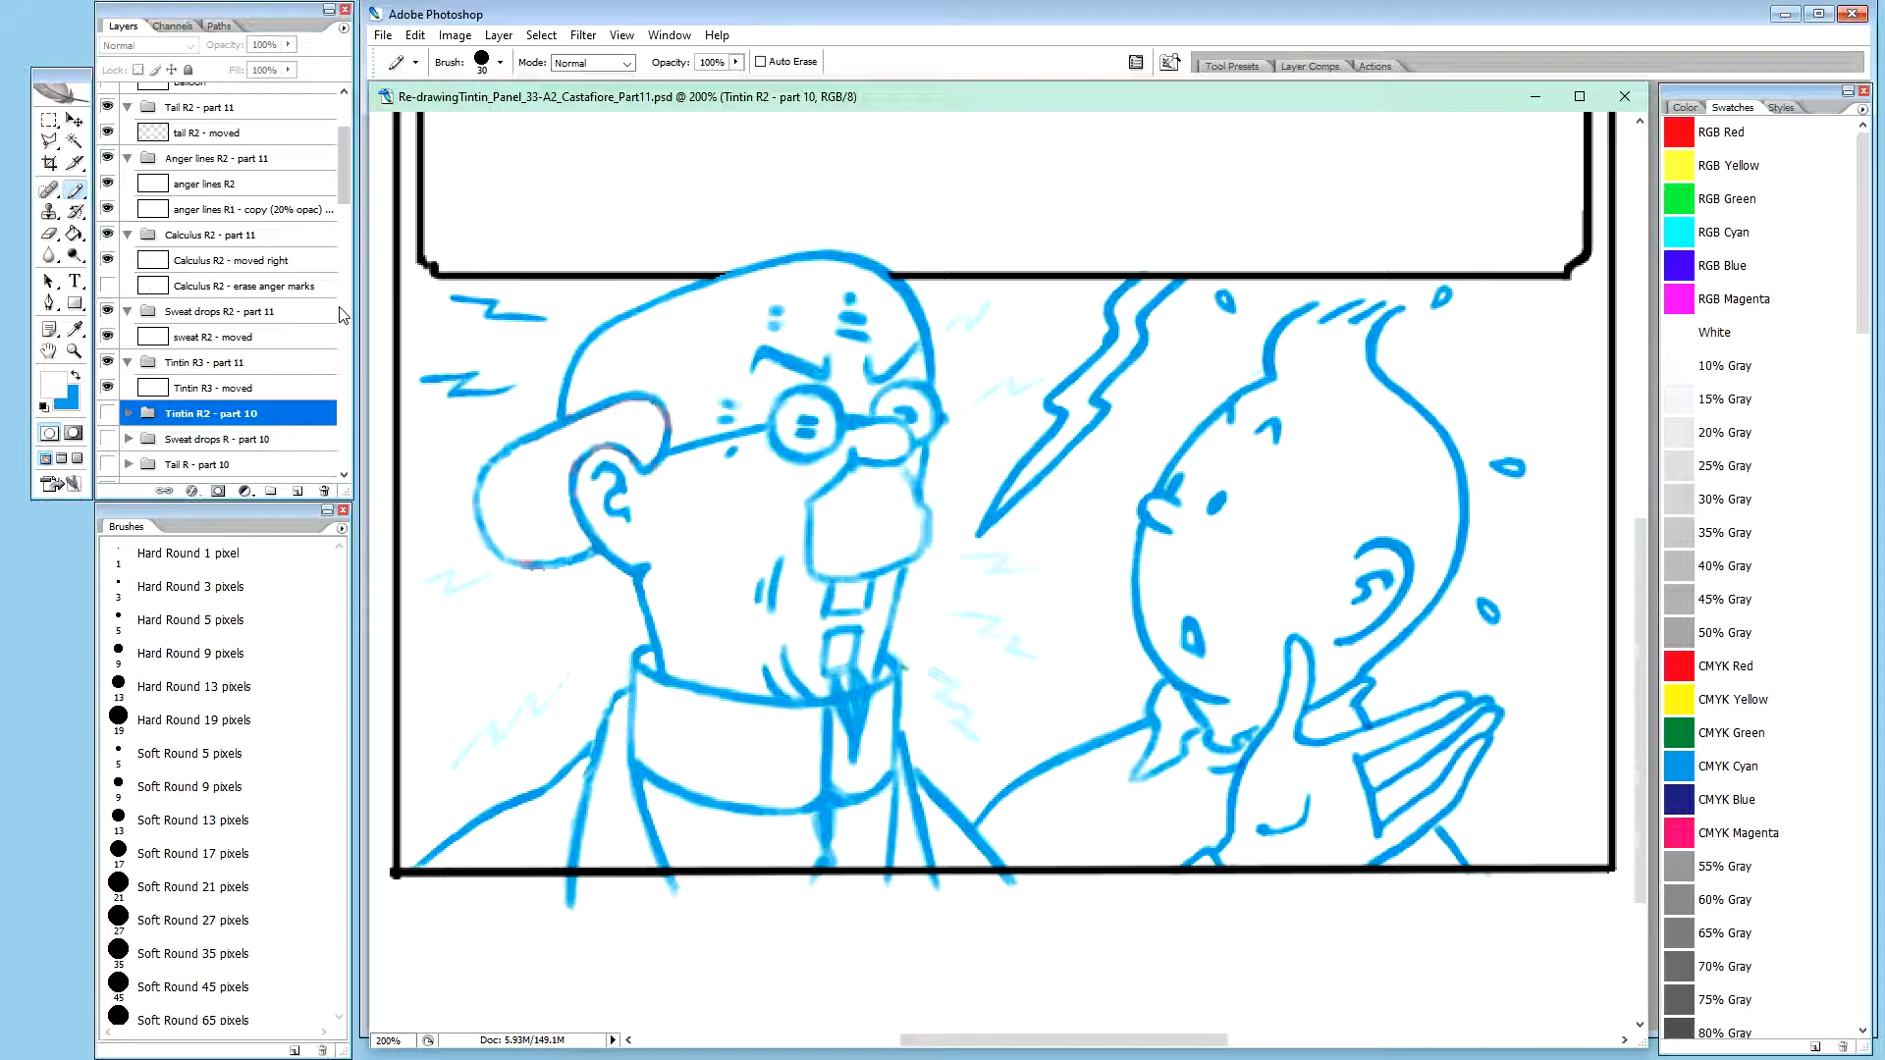
{"action": "key", "text": "ctrl+g"}
{"action": "type", "text": "Hand R2 - part"}
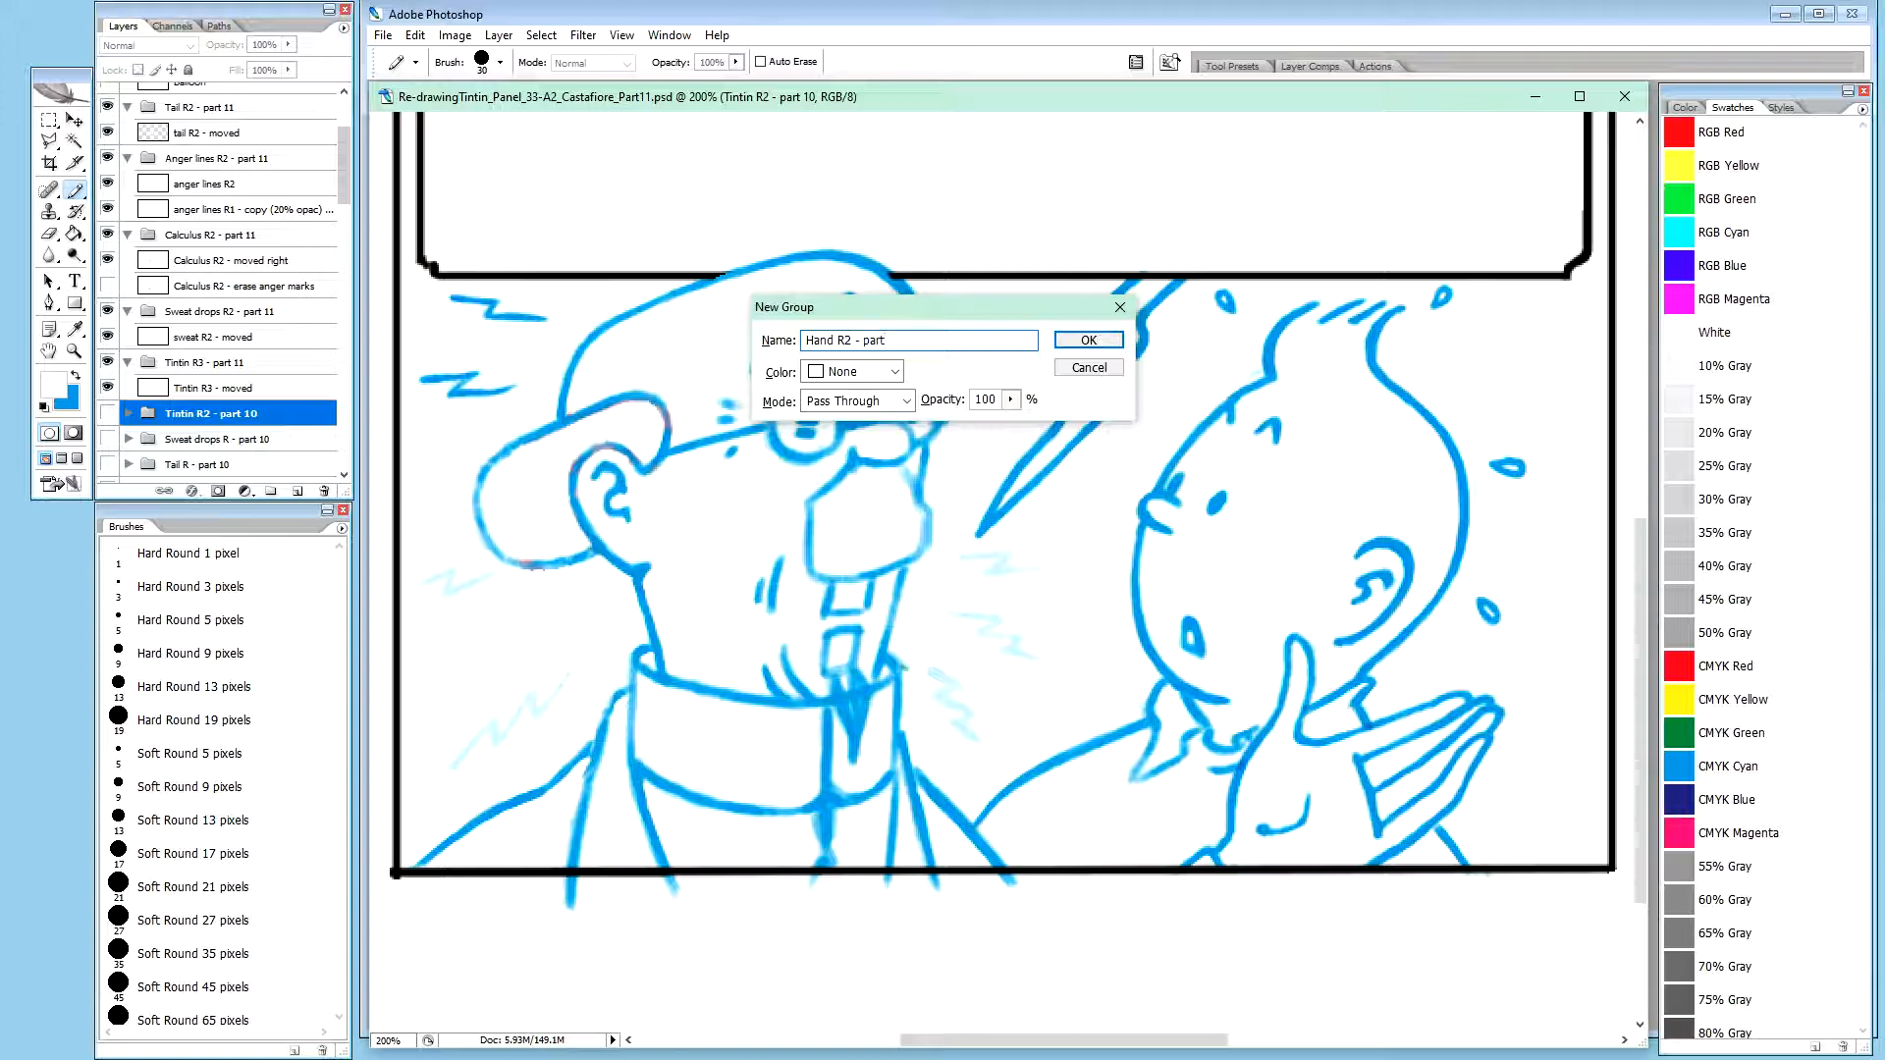
{"action": "type", "text": "11"}
{"action": "key", "text": "Return"}
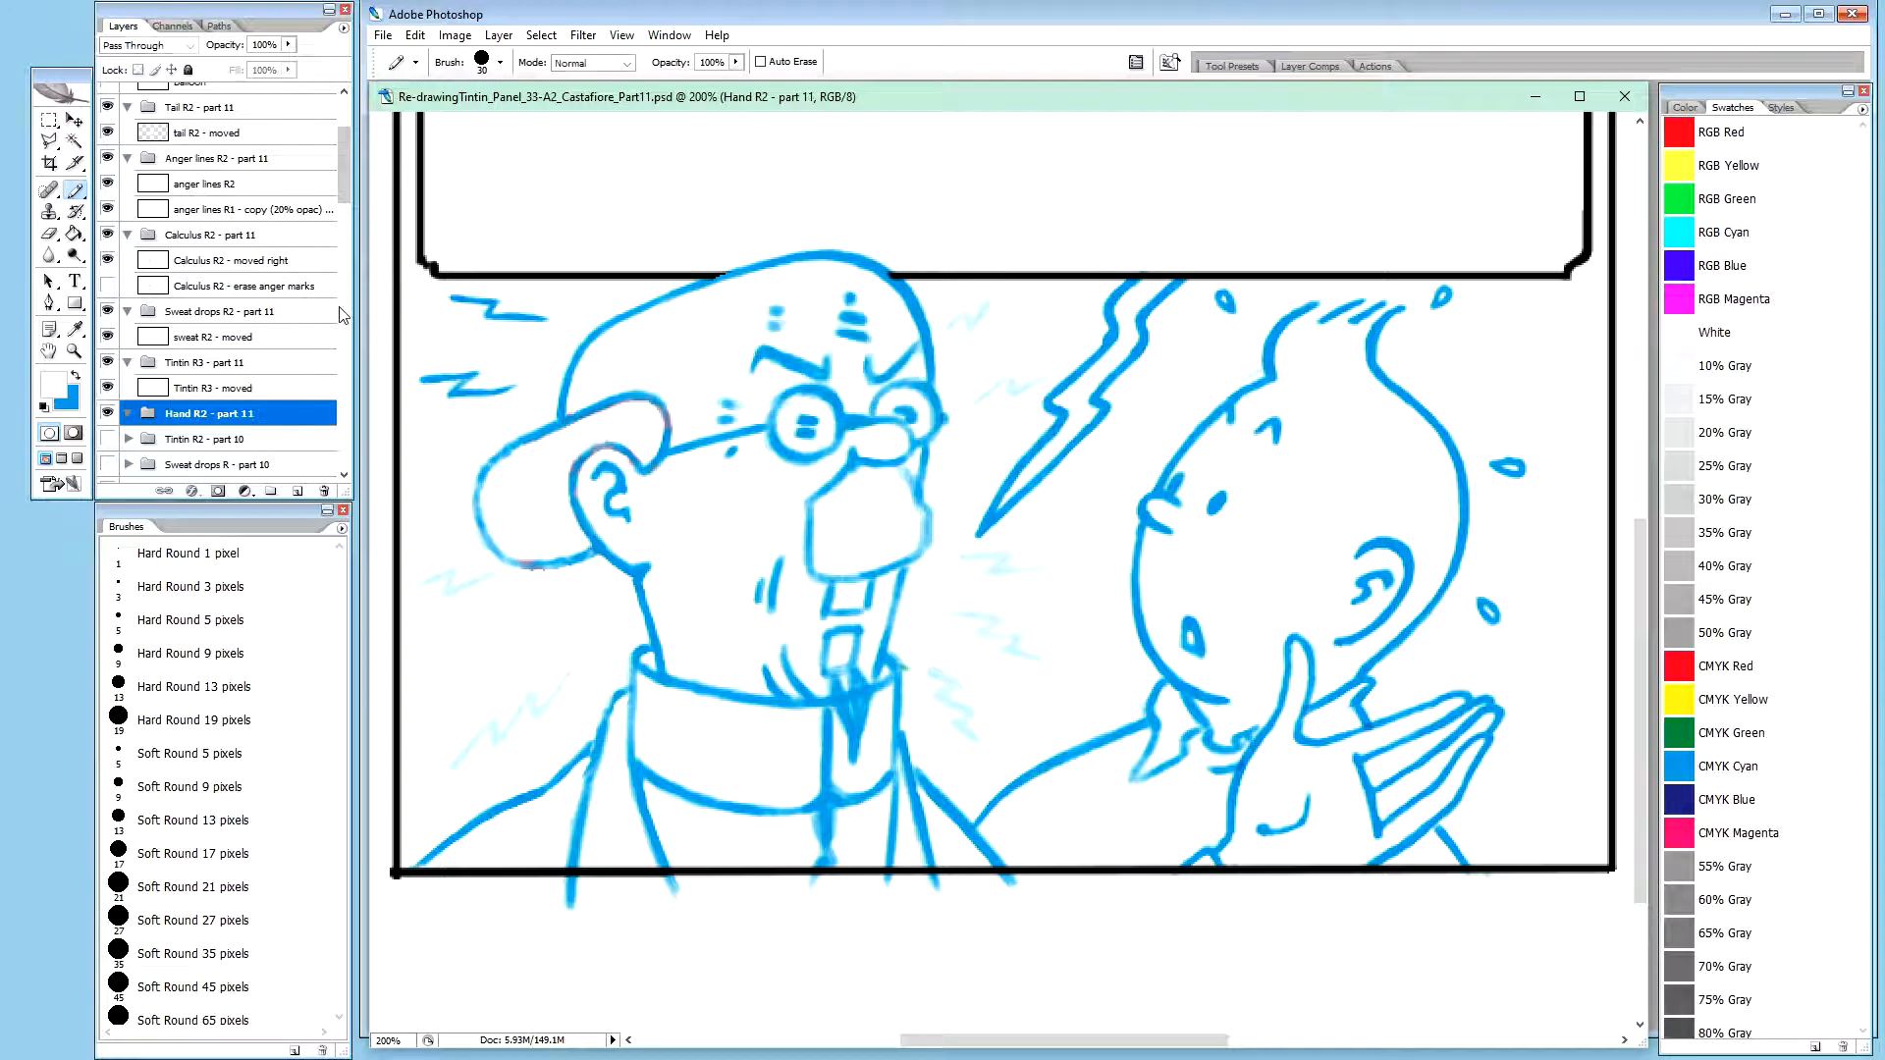
Copy the hand R - rescale layer into the Hand R2 - part 11 group and rename it "hand R2 - moved"
{"action": "left_click_drag", "start_coordinate": [346, 163], "coordinate": [345, 203]}
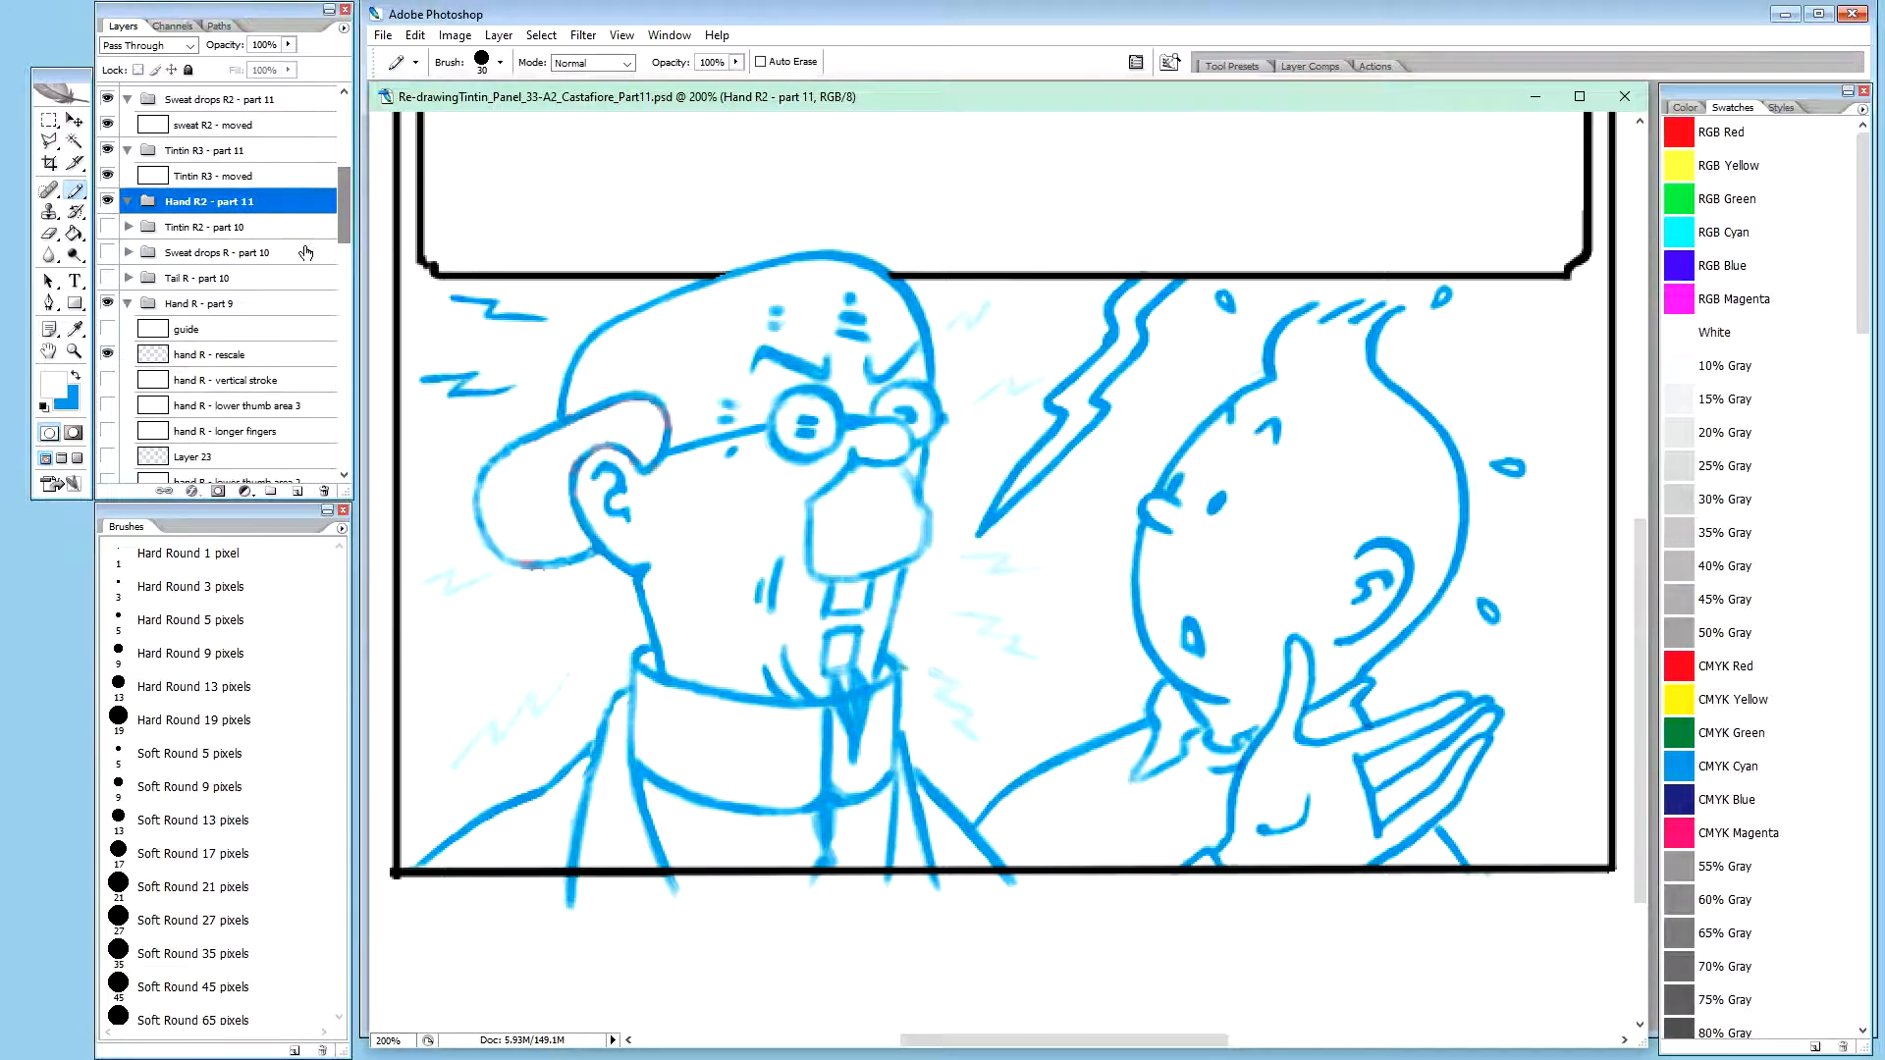
{"action": "left_click", "coordinate": [218, 357]}
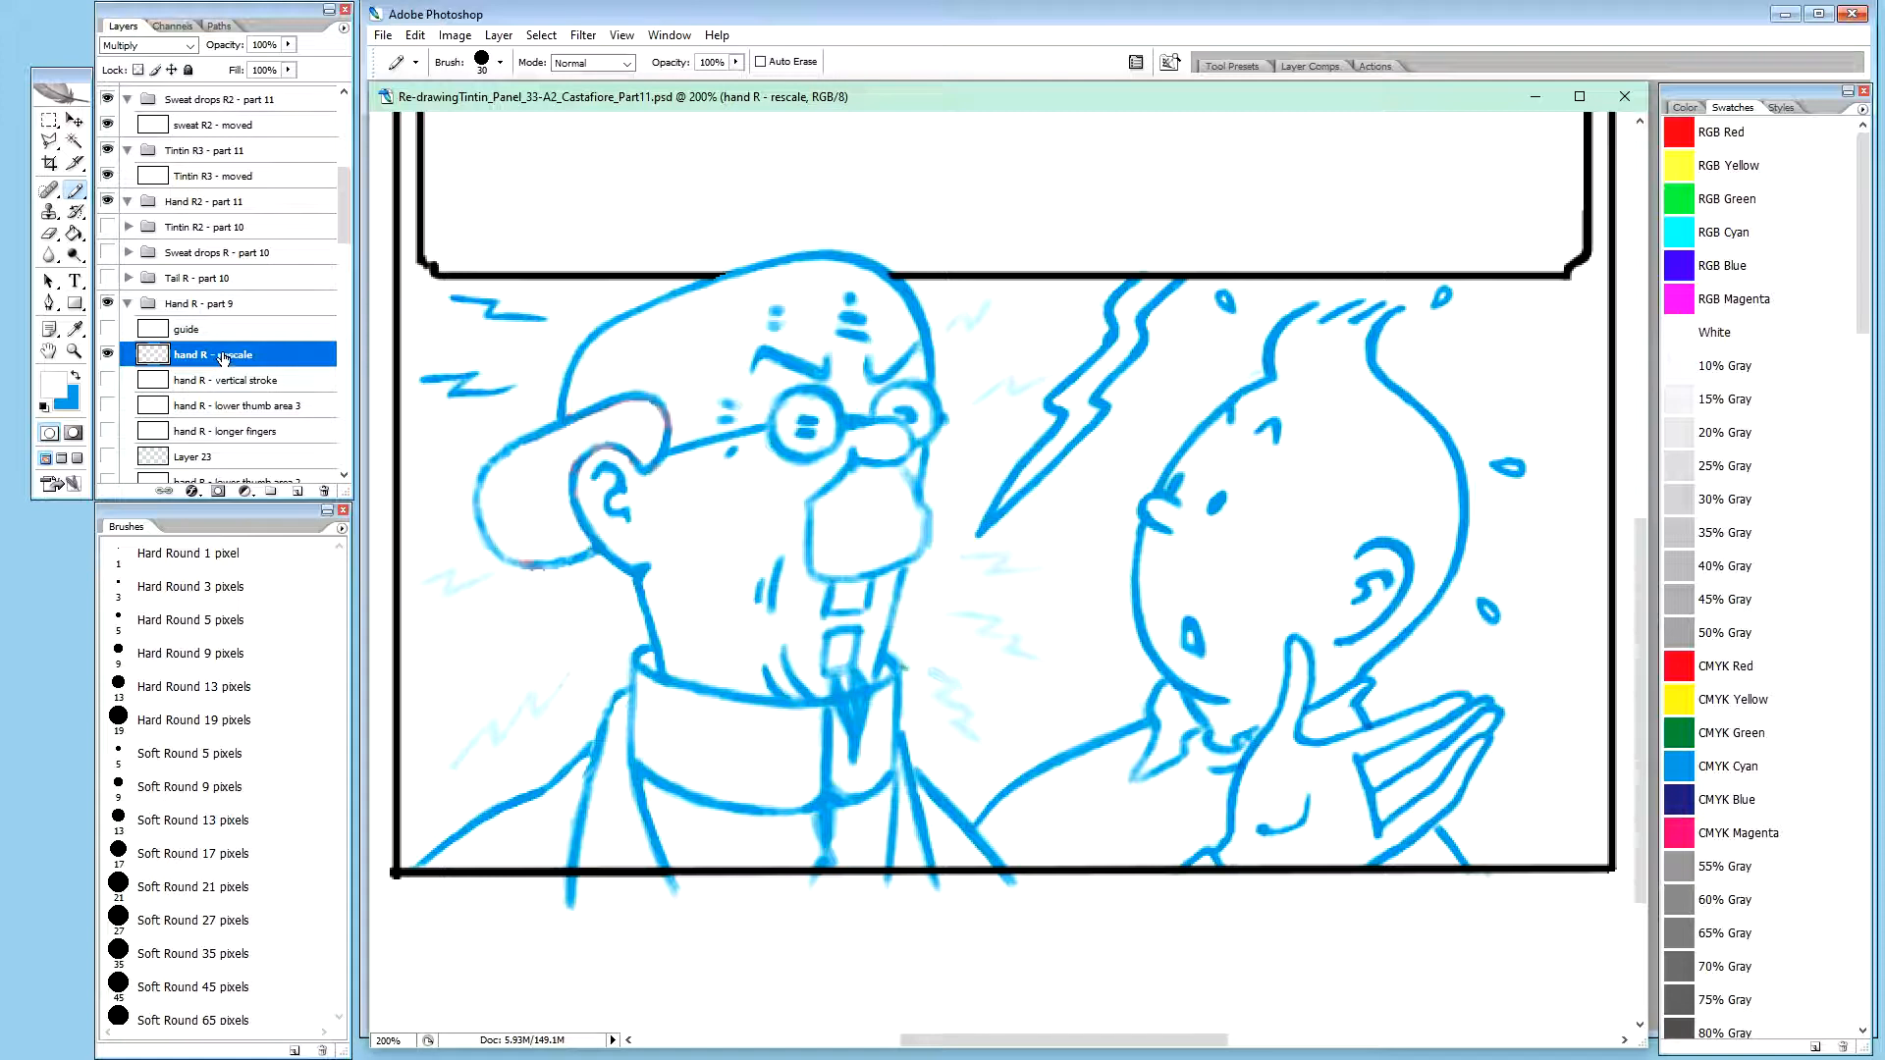
{"action": "left_click_drag", "start_coordinate": [222, 361], "coordinate": [235, 206]}
{"action": "double_click", "coordinate": [247, 230]}
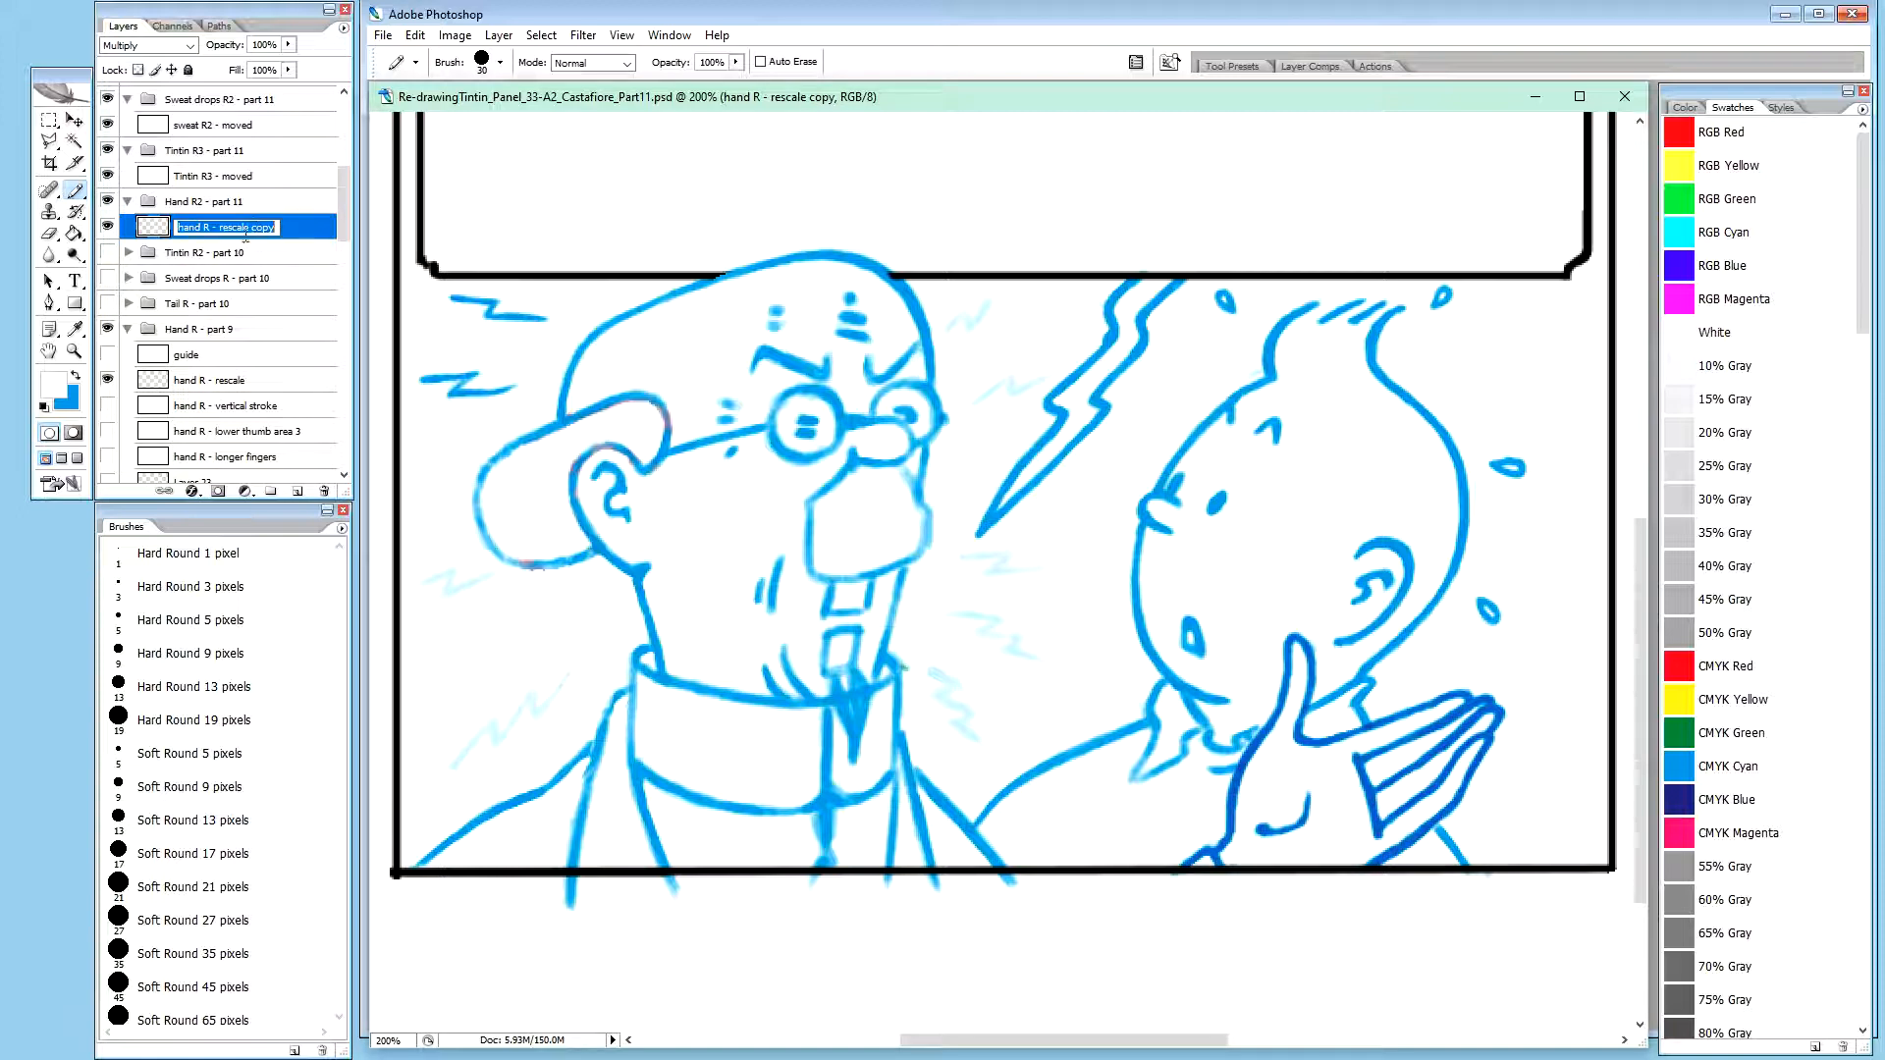
{"action": "left_click", "coordinate": [212, 234]}
{"action": "type", "text": "2"}
{"action": "left_click_drag", "start_coordinate": [226, 229], "coordinate": [345, 217]}
{"action": "type", "text": "moved"}
{"action": "key", "text": "Return"}
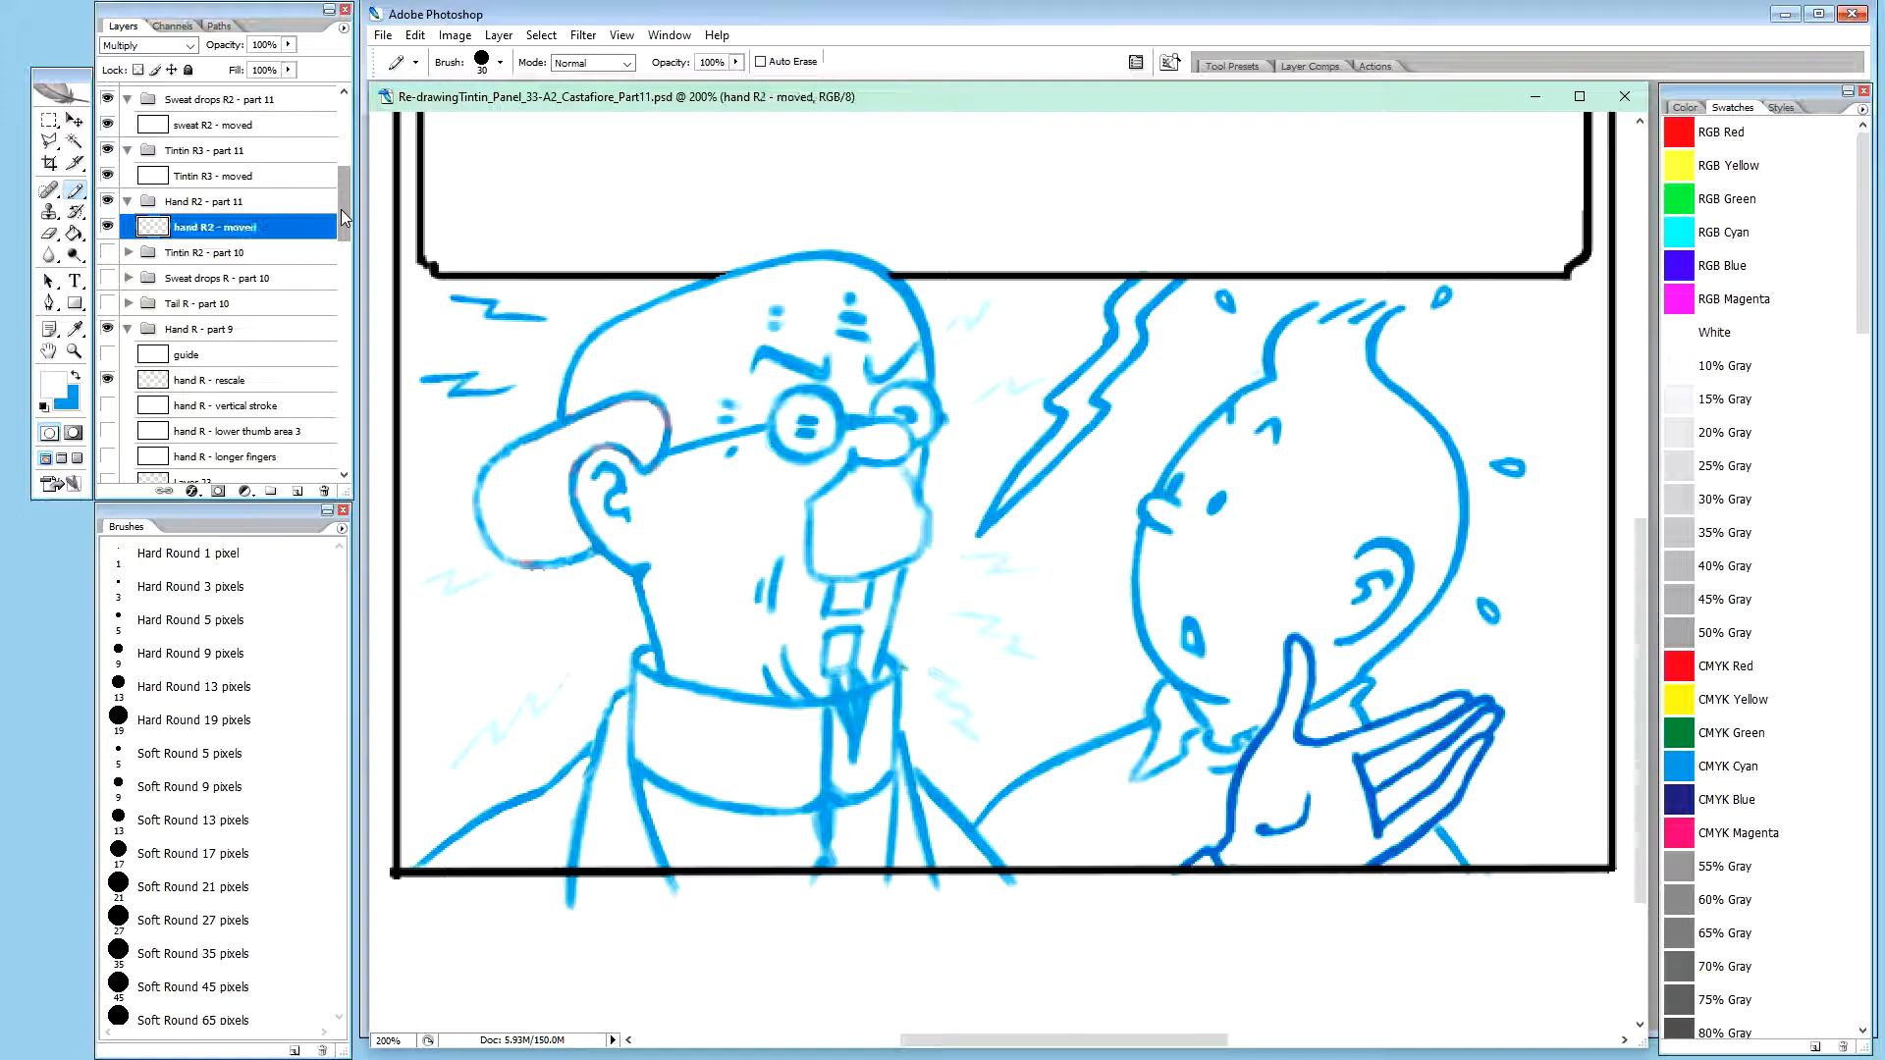
Hide and collapse the old Hand R - part 9 group, and collapse the Sweat S - part 8 group
{"action": "left_click", "coordinate": [107, 380]}
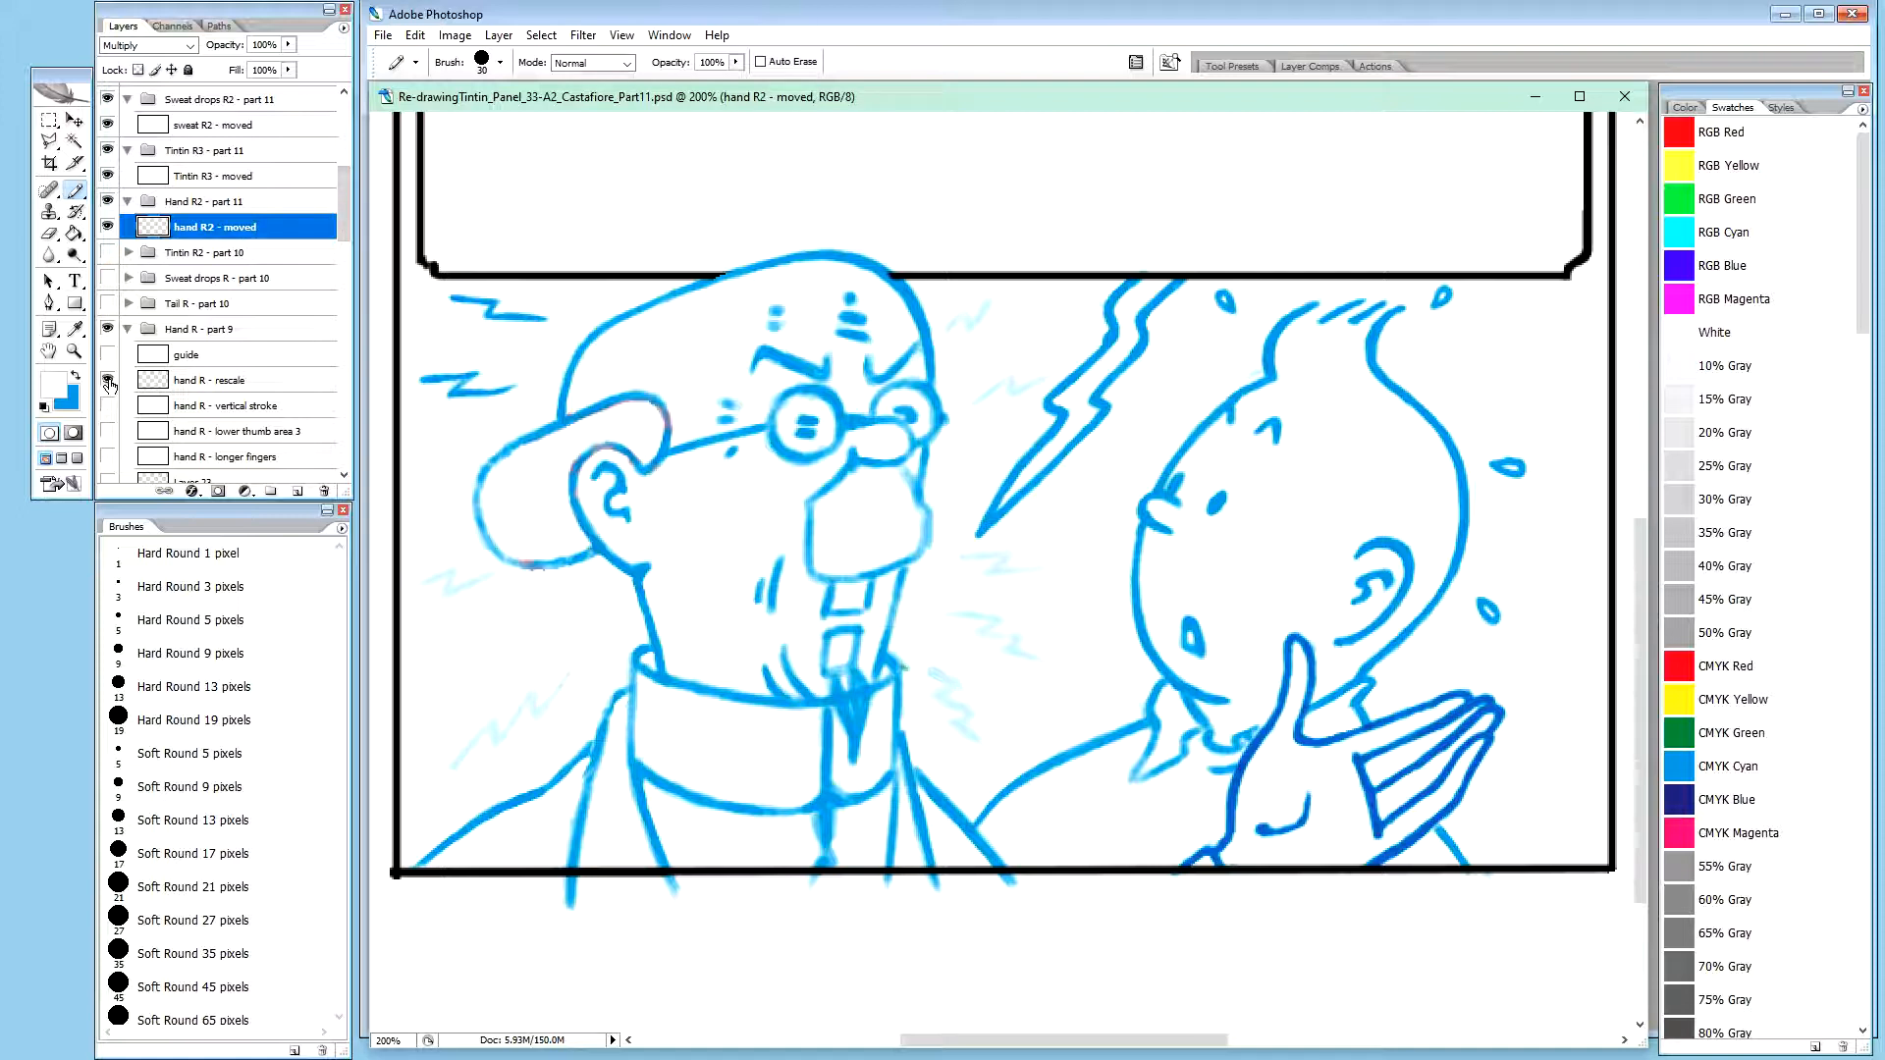
{"action": "left_click", "coordinate": [107, 328]}
{"action": "left_click", "coordinate": [129, 329]}
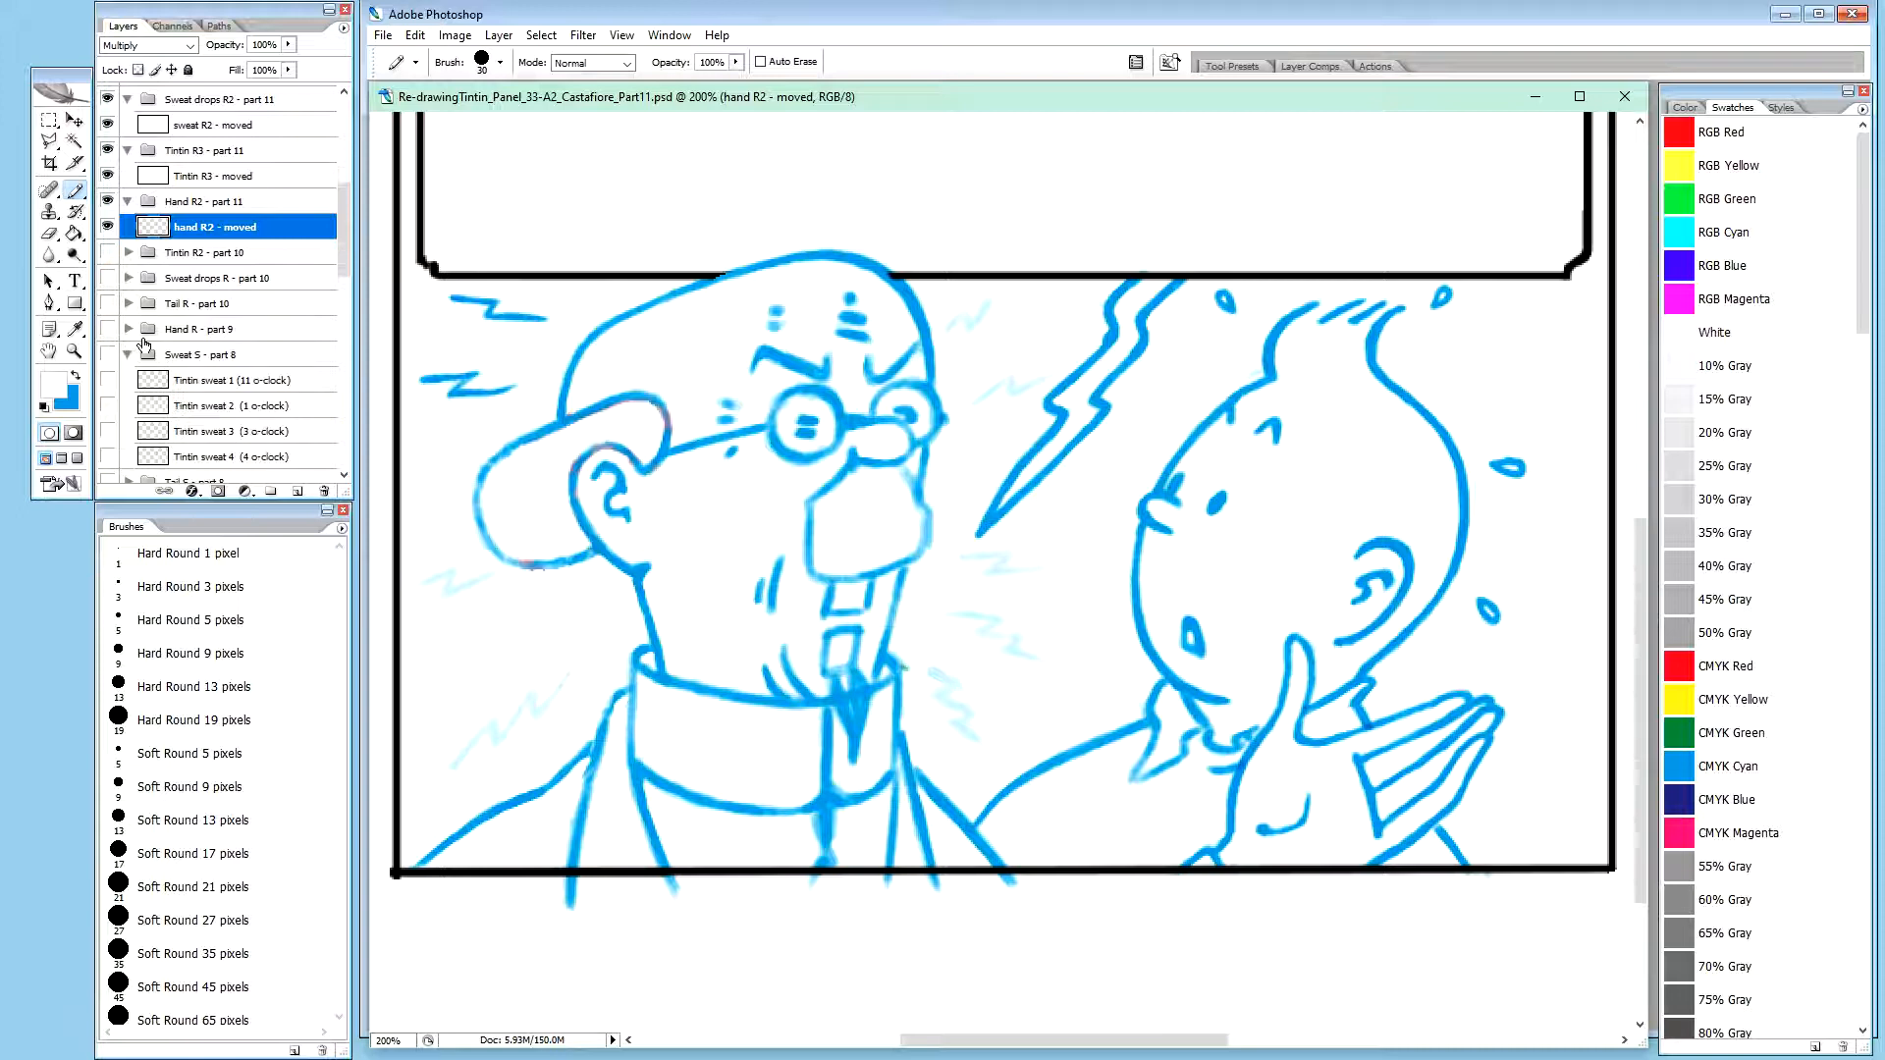
{"action": "left_click_drag", "start_coordinate": [344, 233], "coordinate": [344, 264]}
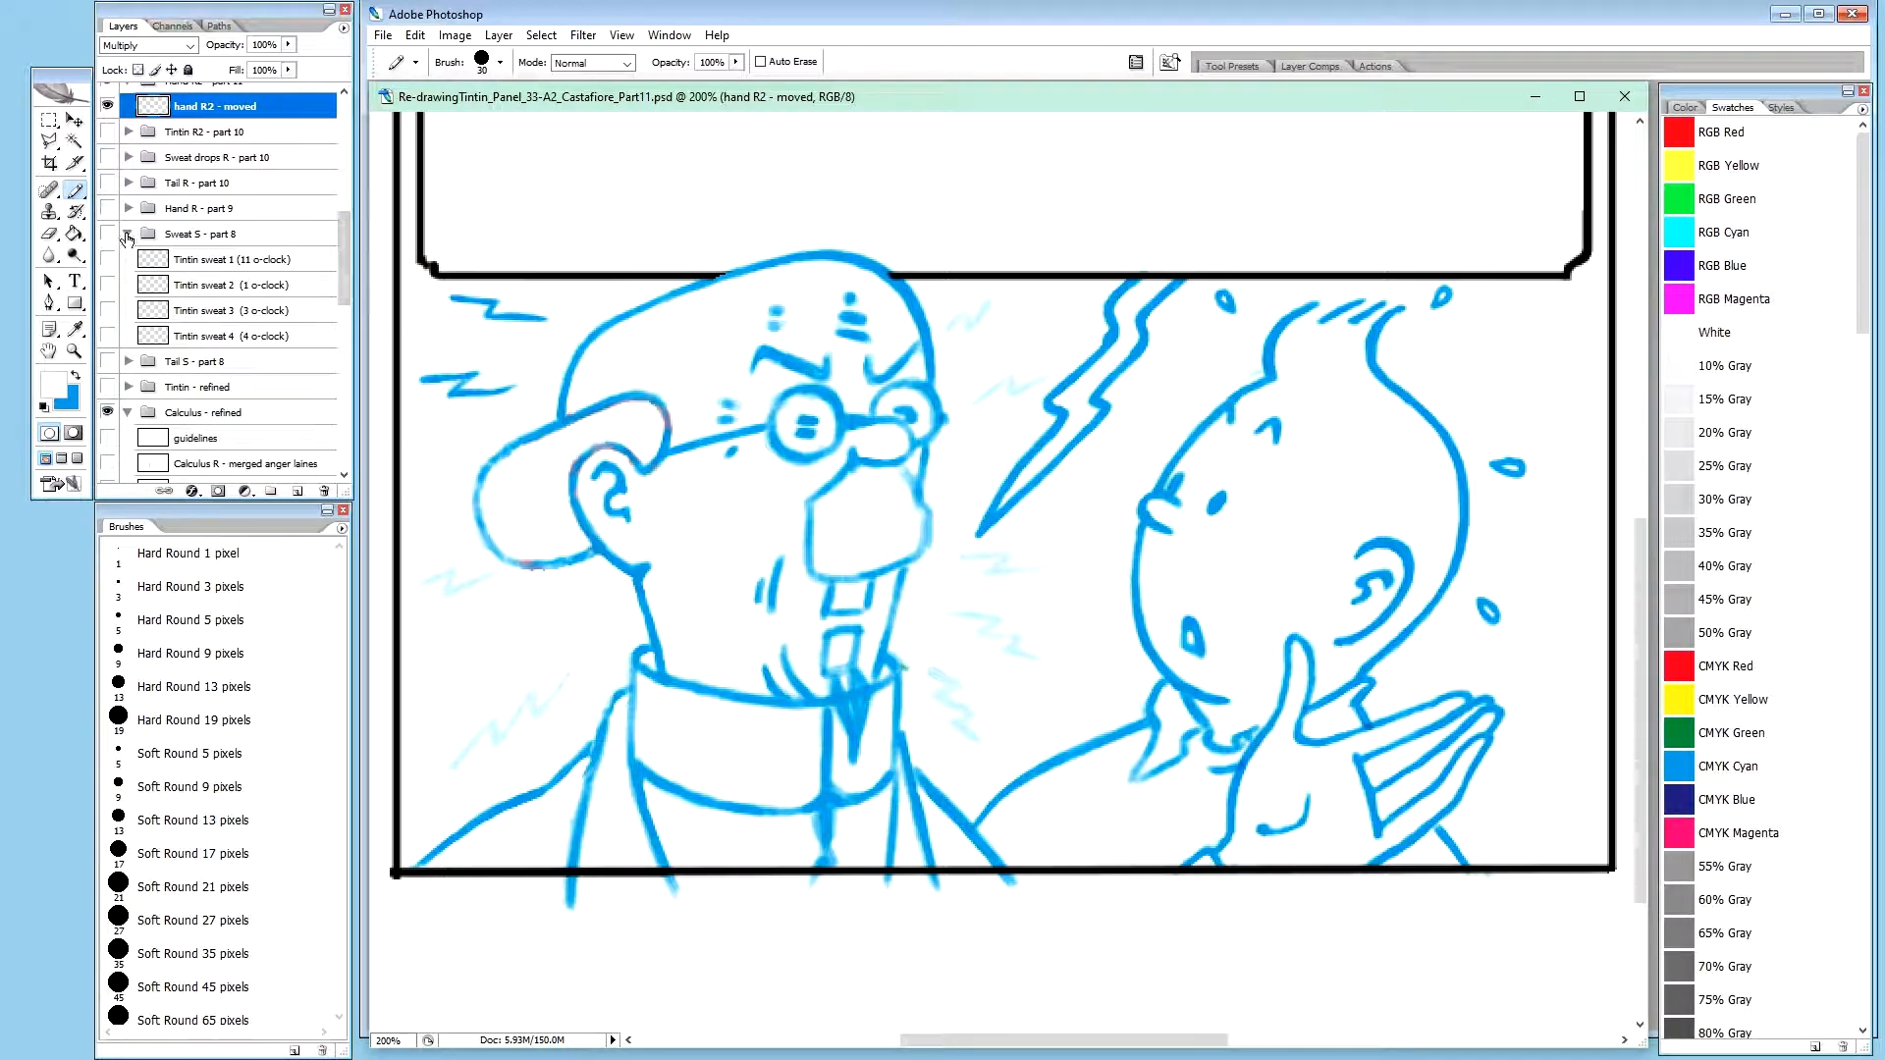
{"action": "left_click", "coordinate": [129, 233]}
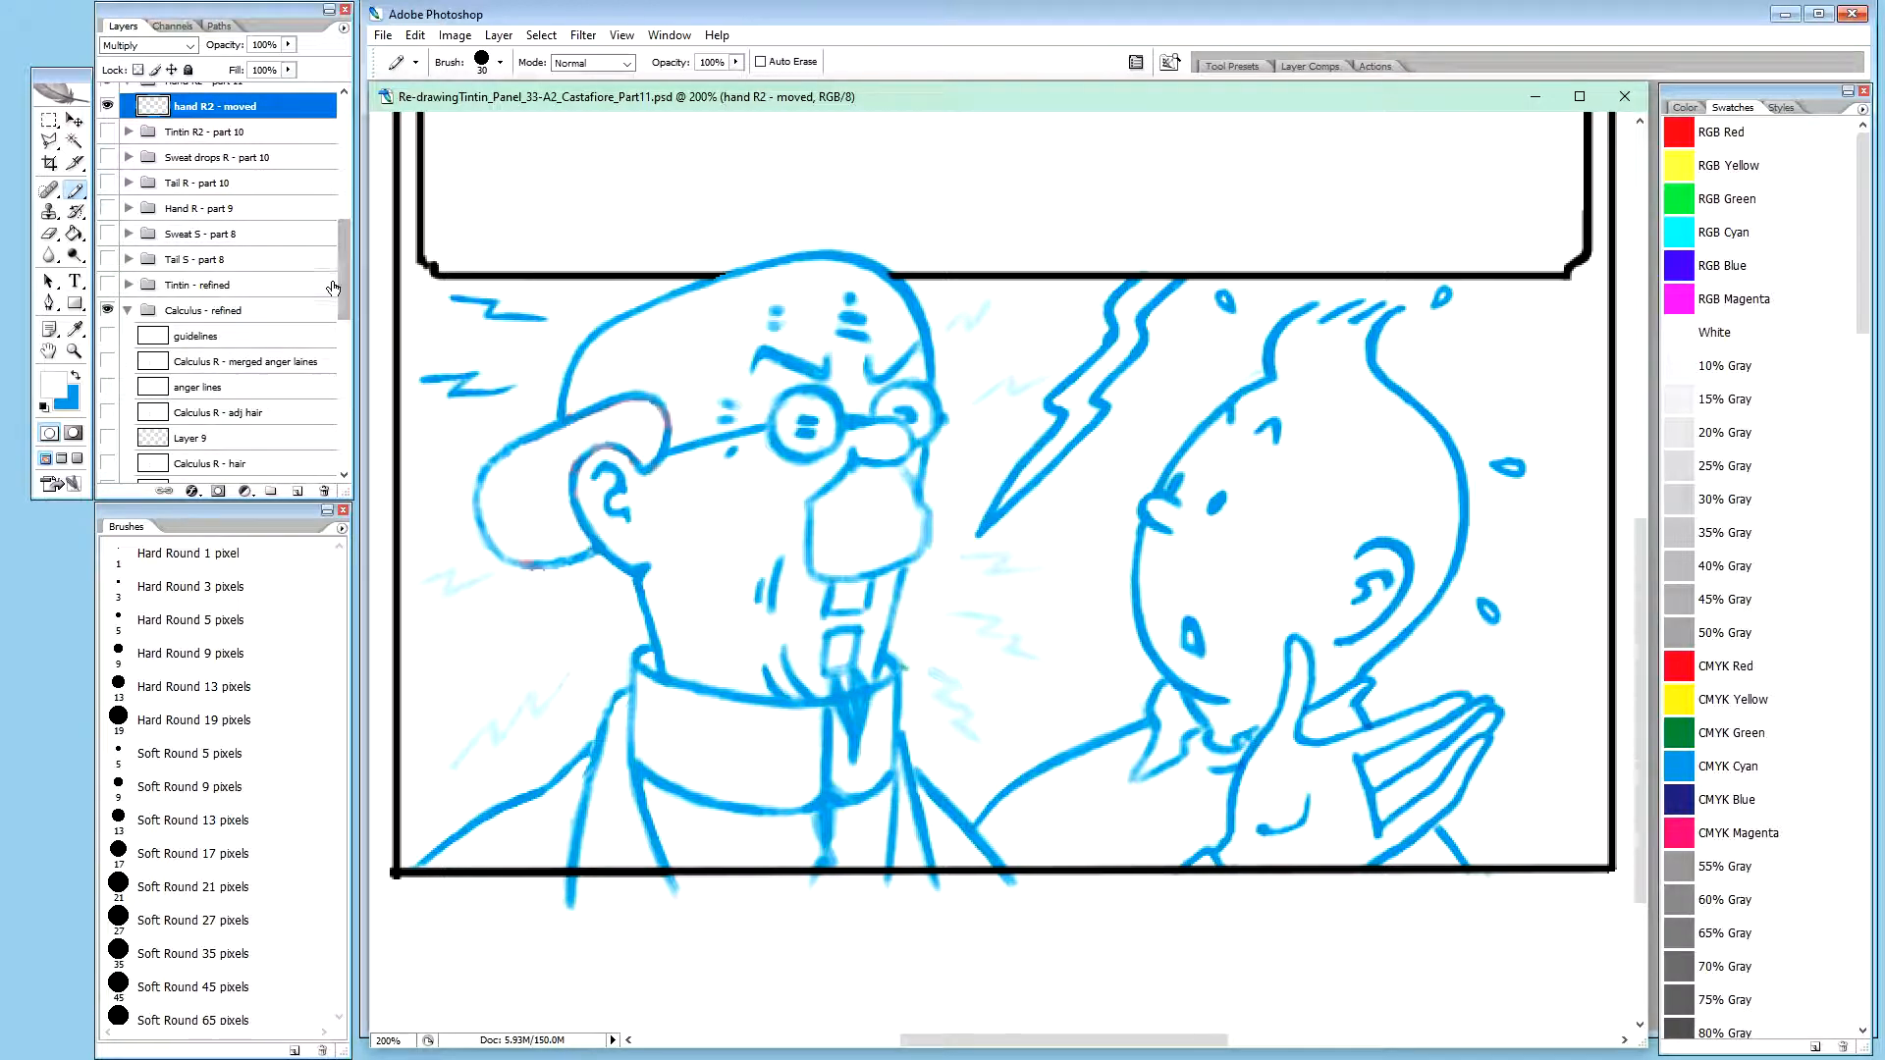
Check the sweat R2 - moved layer by briefly toggling its visibility, and hide and collapse the Calculus - refined group
{"action": "left_click_drag", "start_coordinate": [344, 273], "coordinate": [346, 199]}
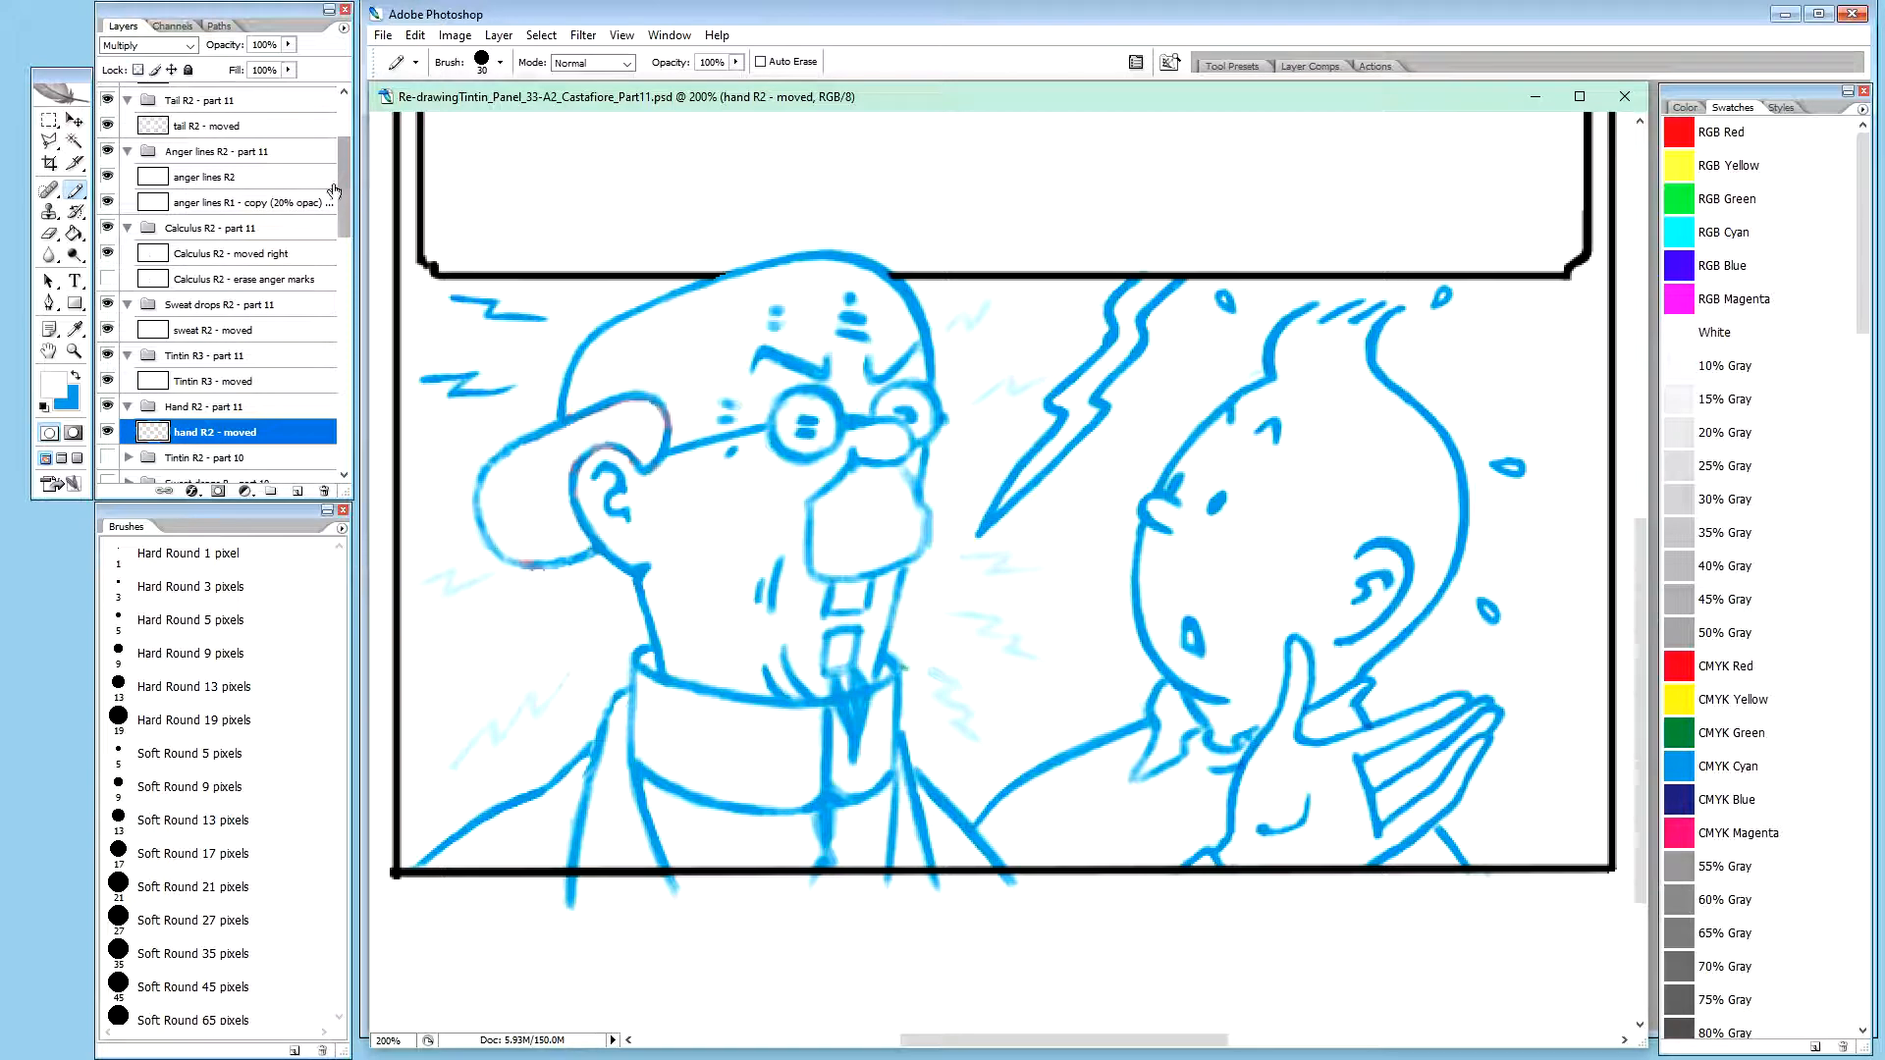
{"action": "left_click", "coordinate": [108, 330]}
{"action": "left_click", "coordinate": [108, 330]}
{"action": "left_click_drag", "start_coordinate": [345, 186], "coordinate": [295, 294]}
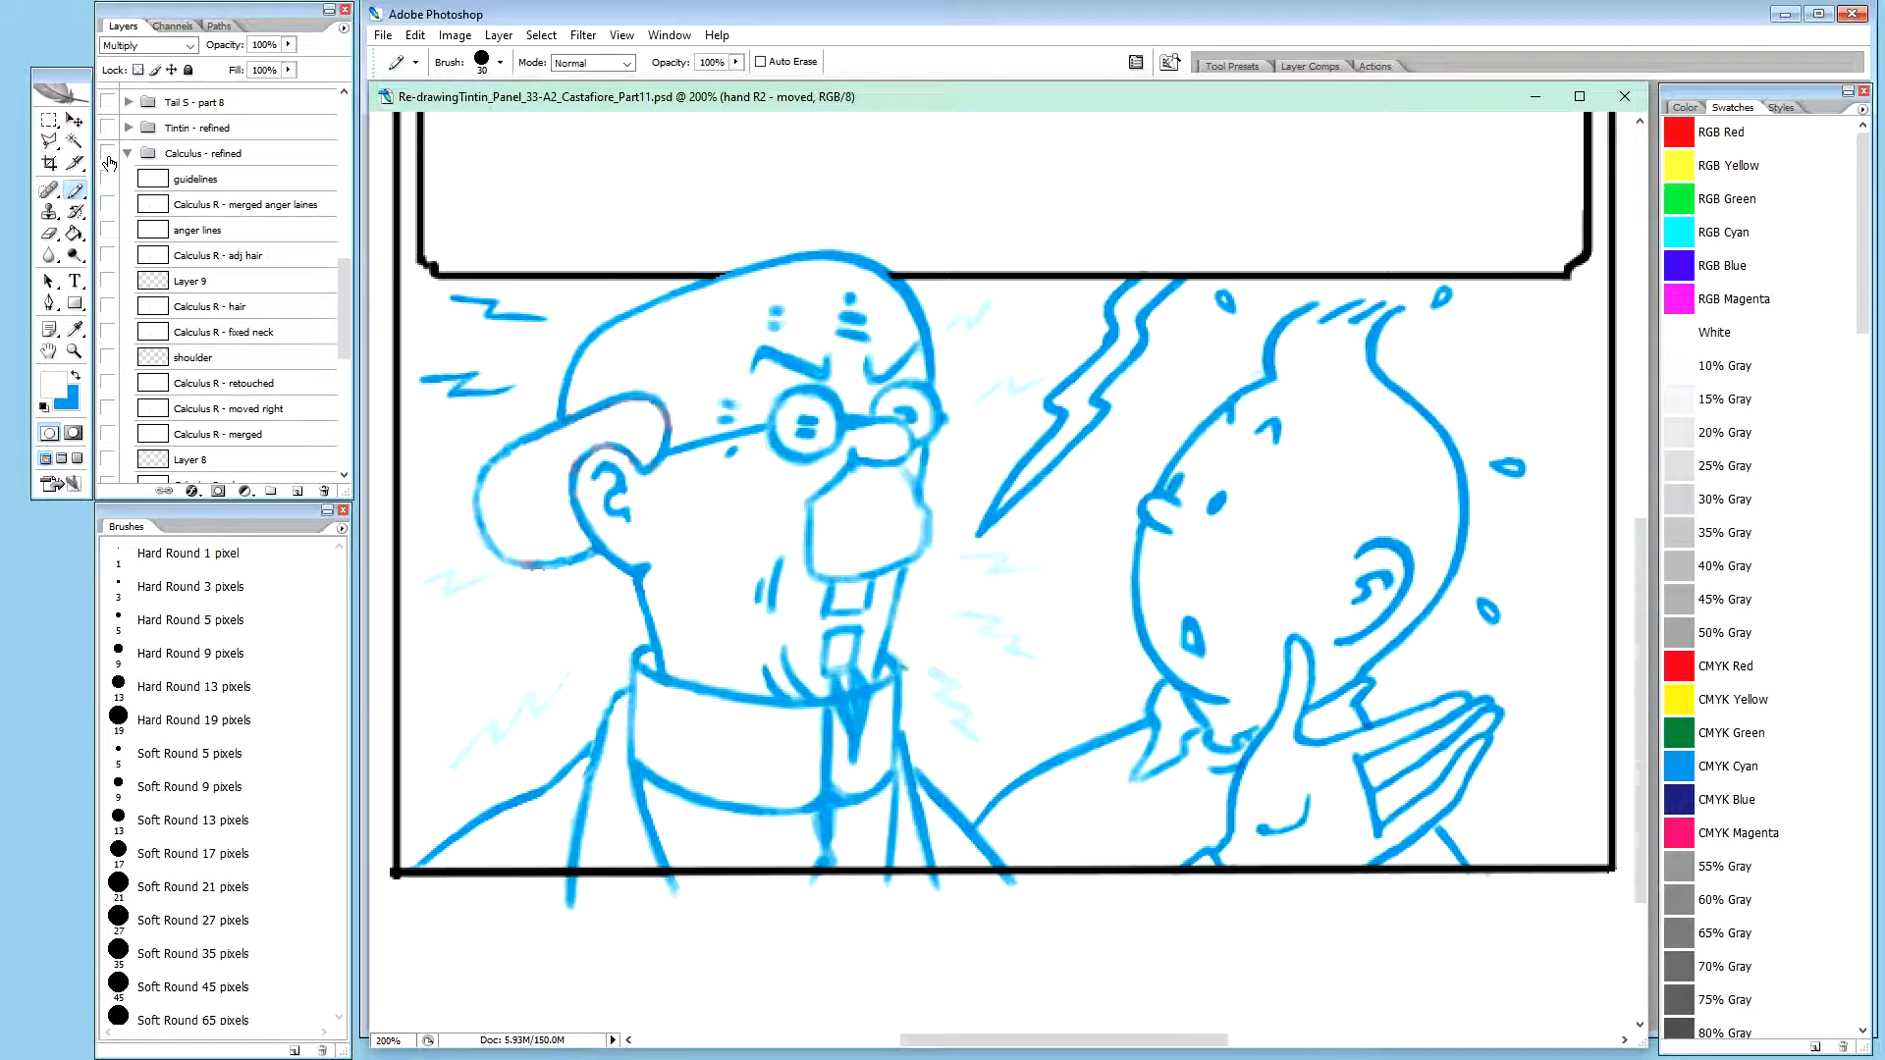
{"action": "left_click", "coordinate": [126, 153]}
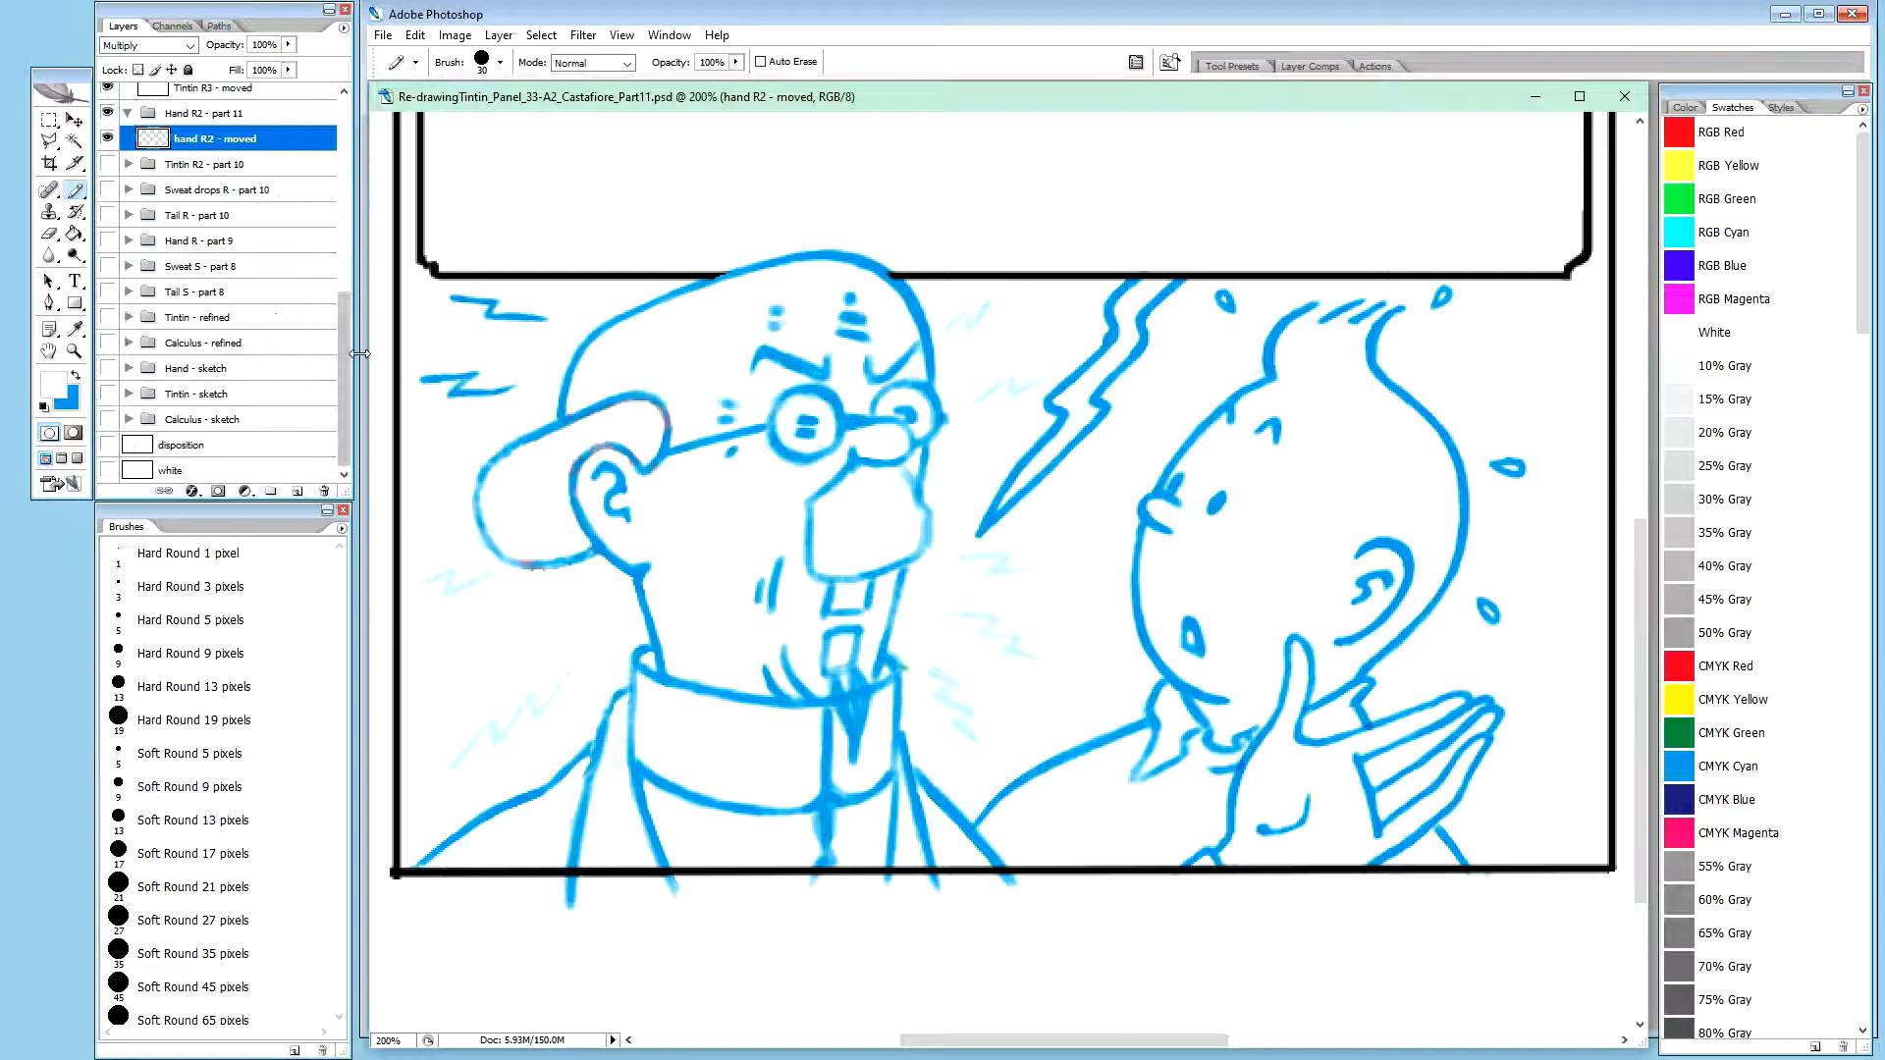
Nudge the tail R2, Calculus R2, sweat R2, Tintin R3 and hand R2 moved layers together 4 pixels to the right
{"action": "left_click_drag", "start_coordinate": [346, 386], "coordinate": [348, 257]}
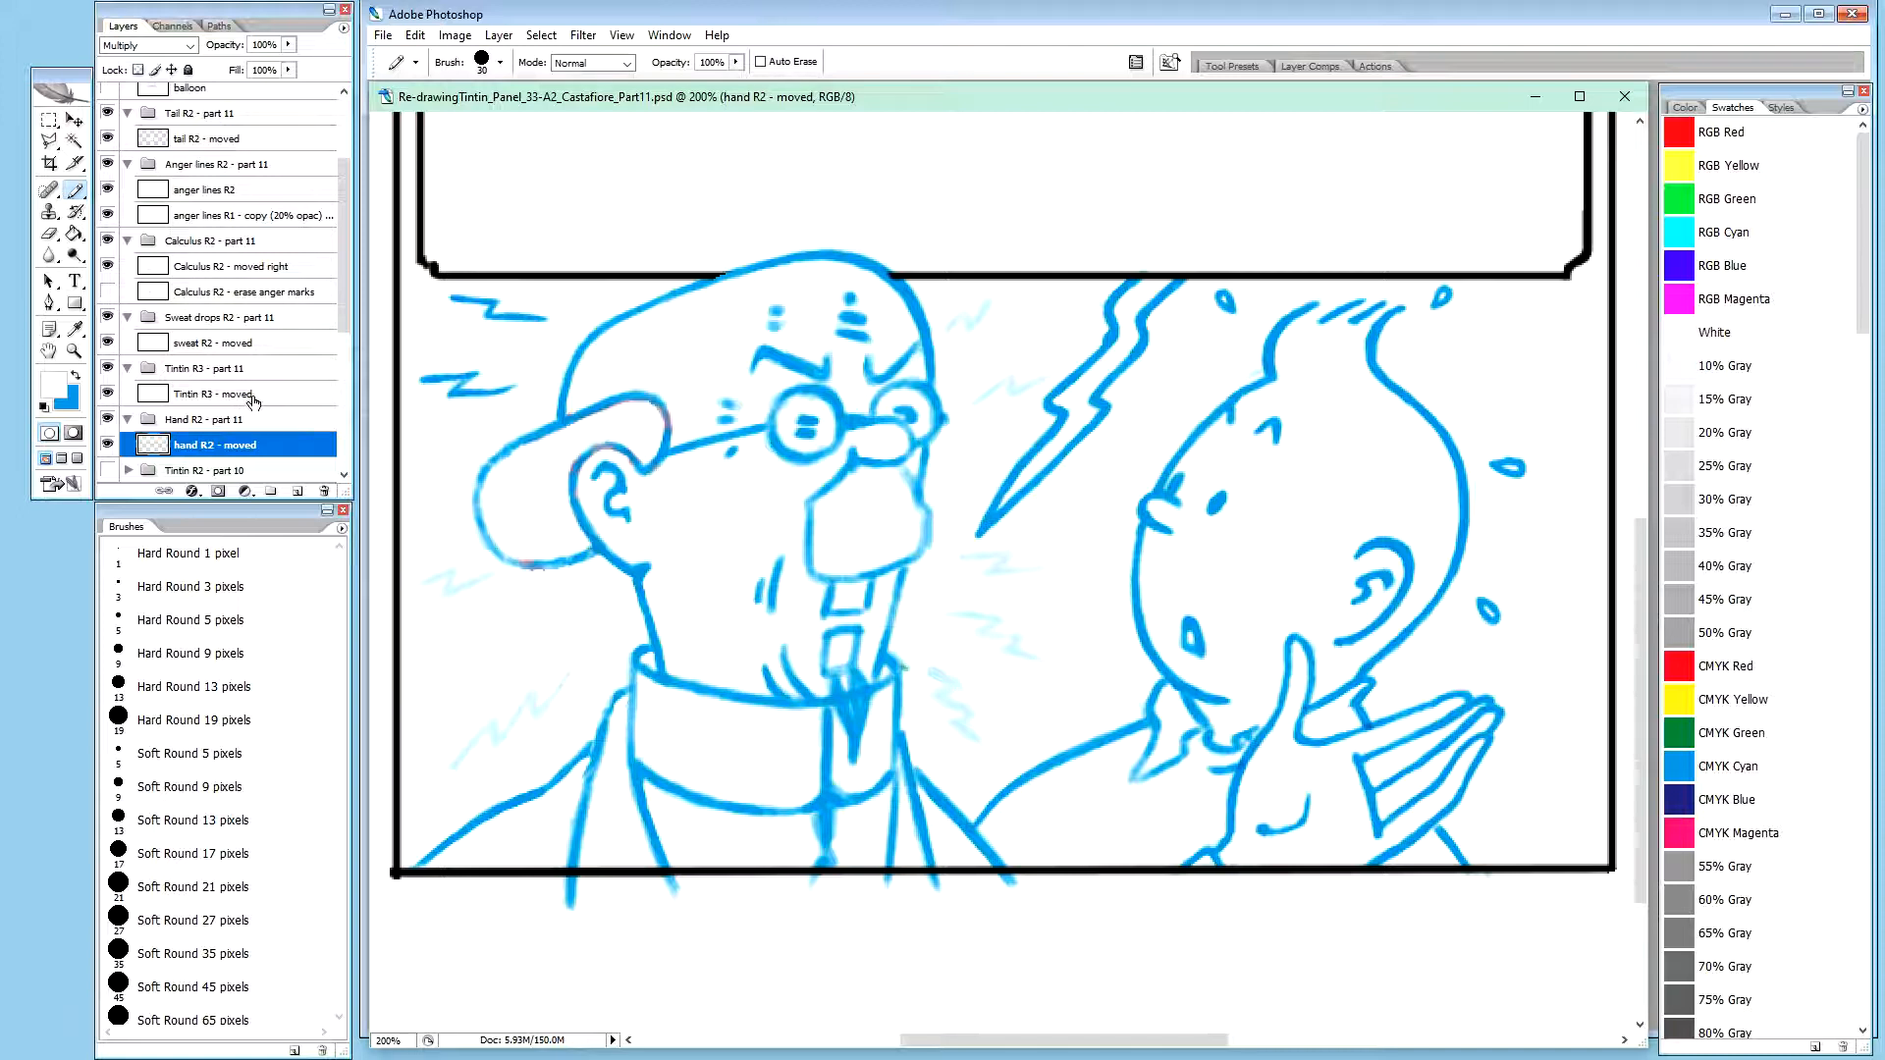
{"action": "key", "text": "v"}
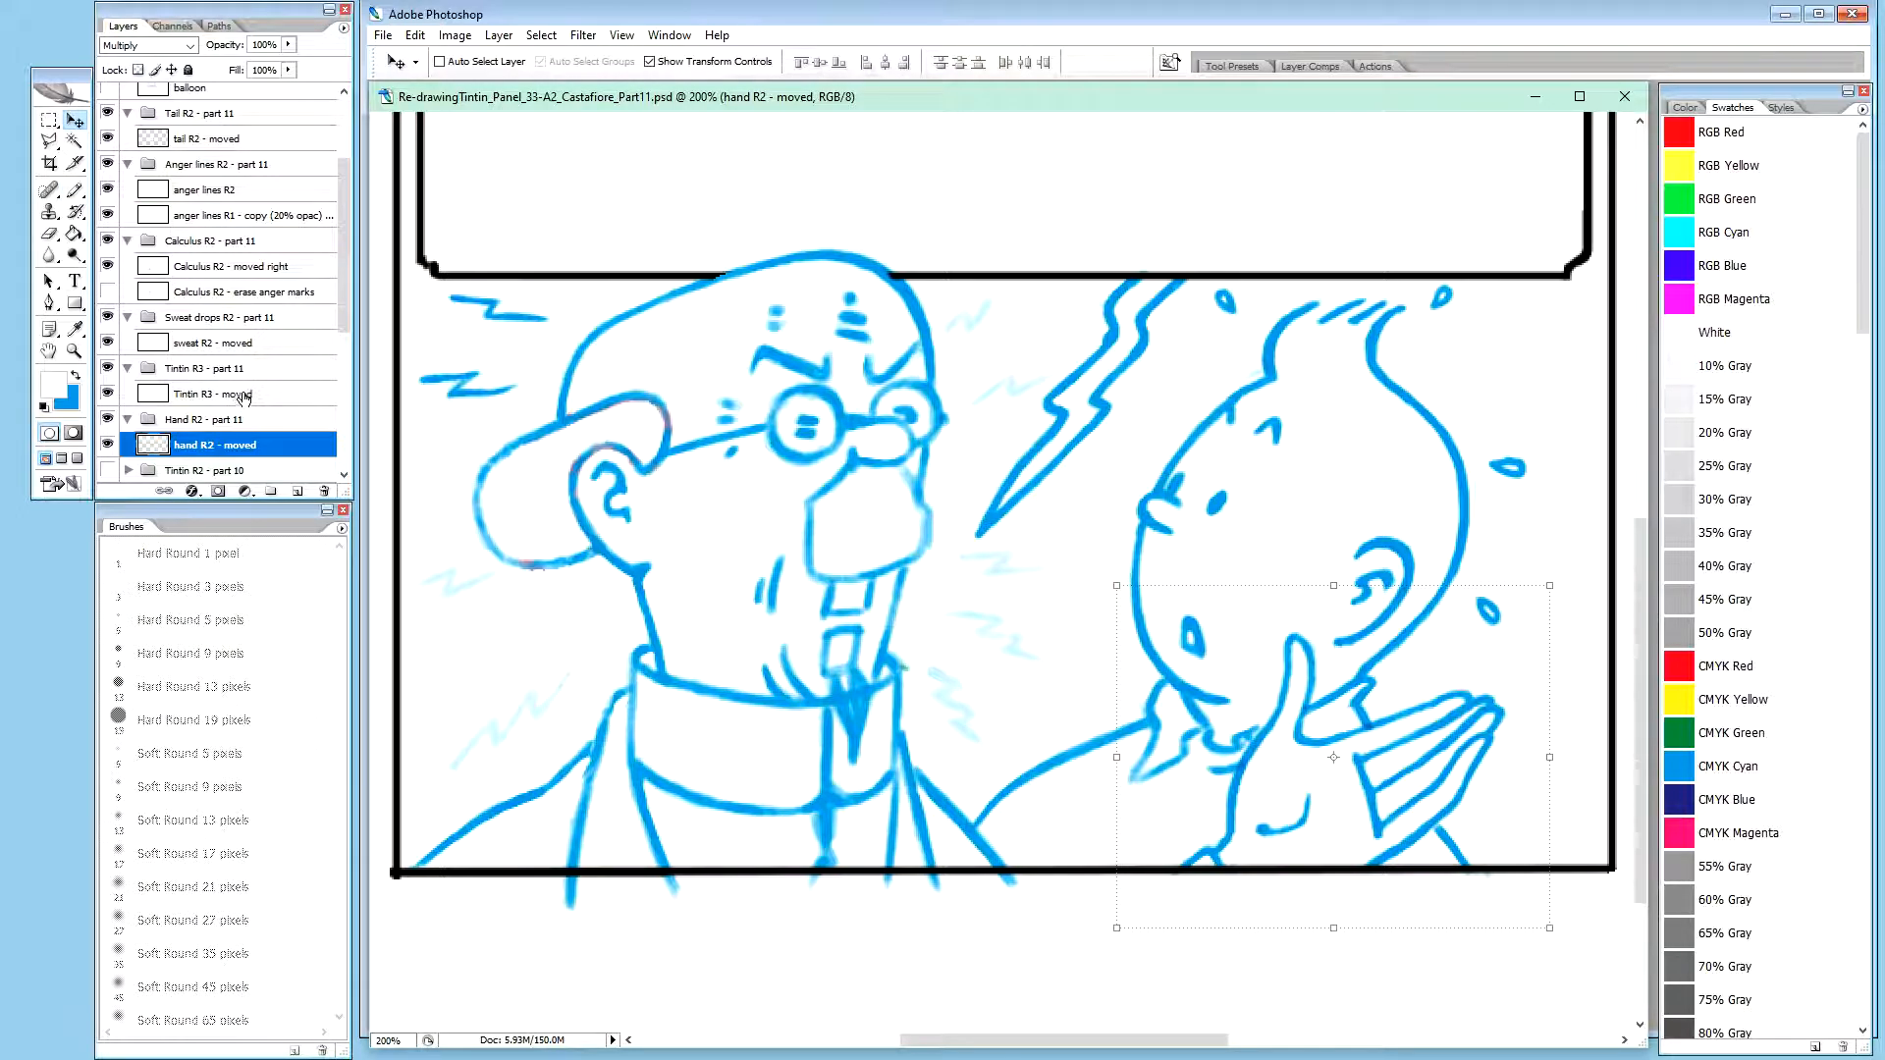
{"action": "left_click", "coordinate": [241, 396]}
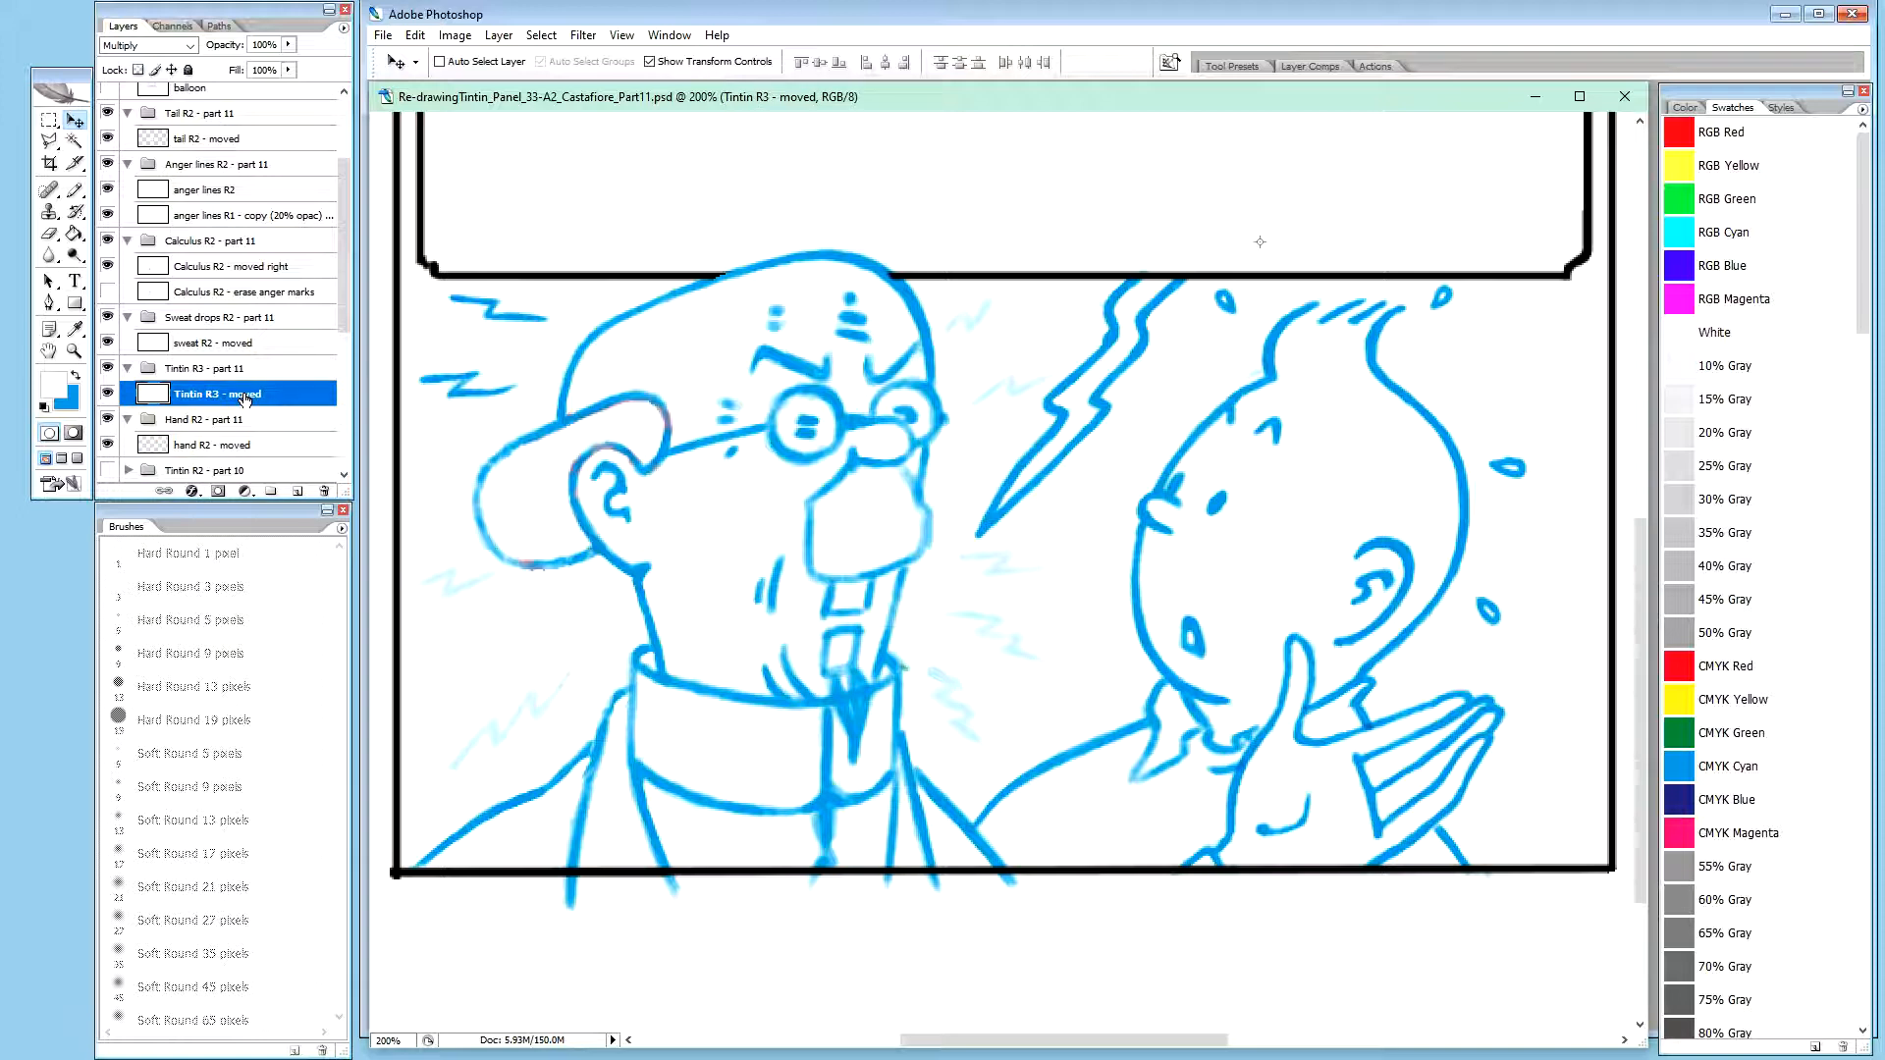
{"action": "left_click", "coordinate": [246, 345]}
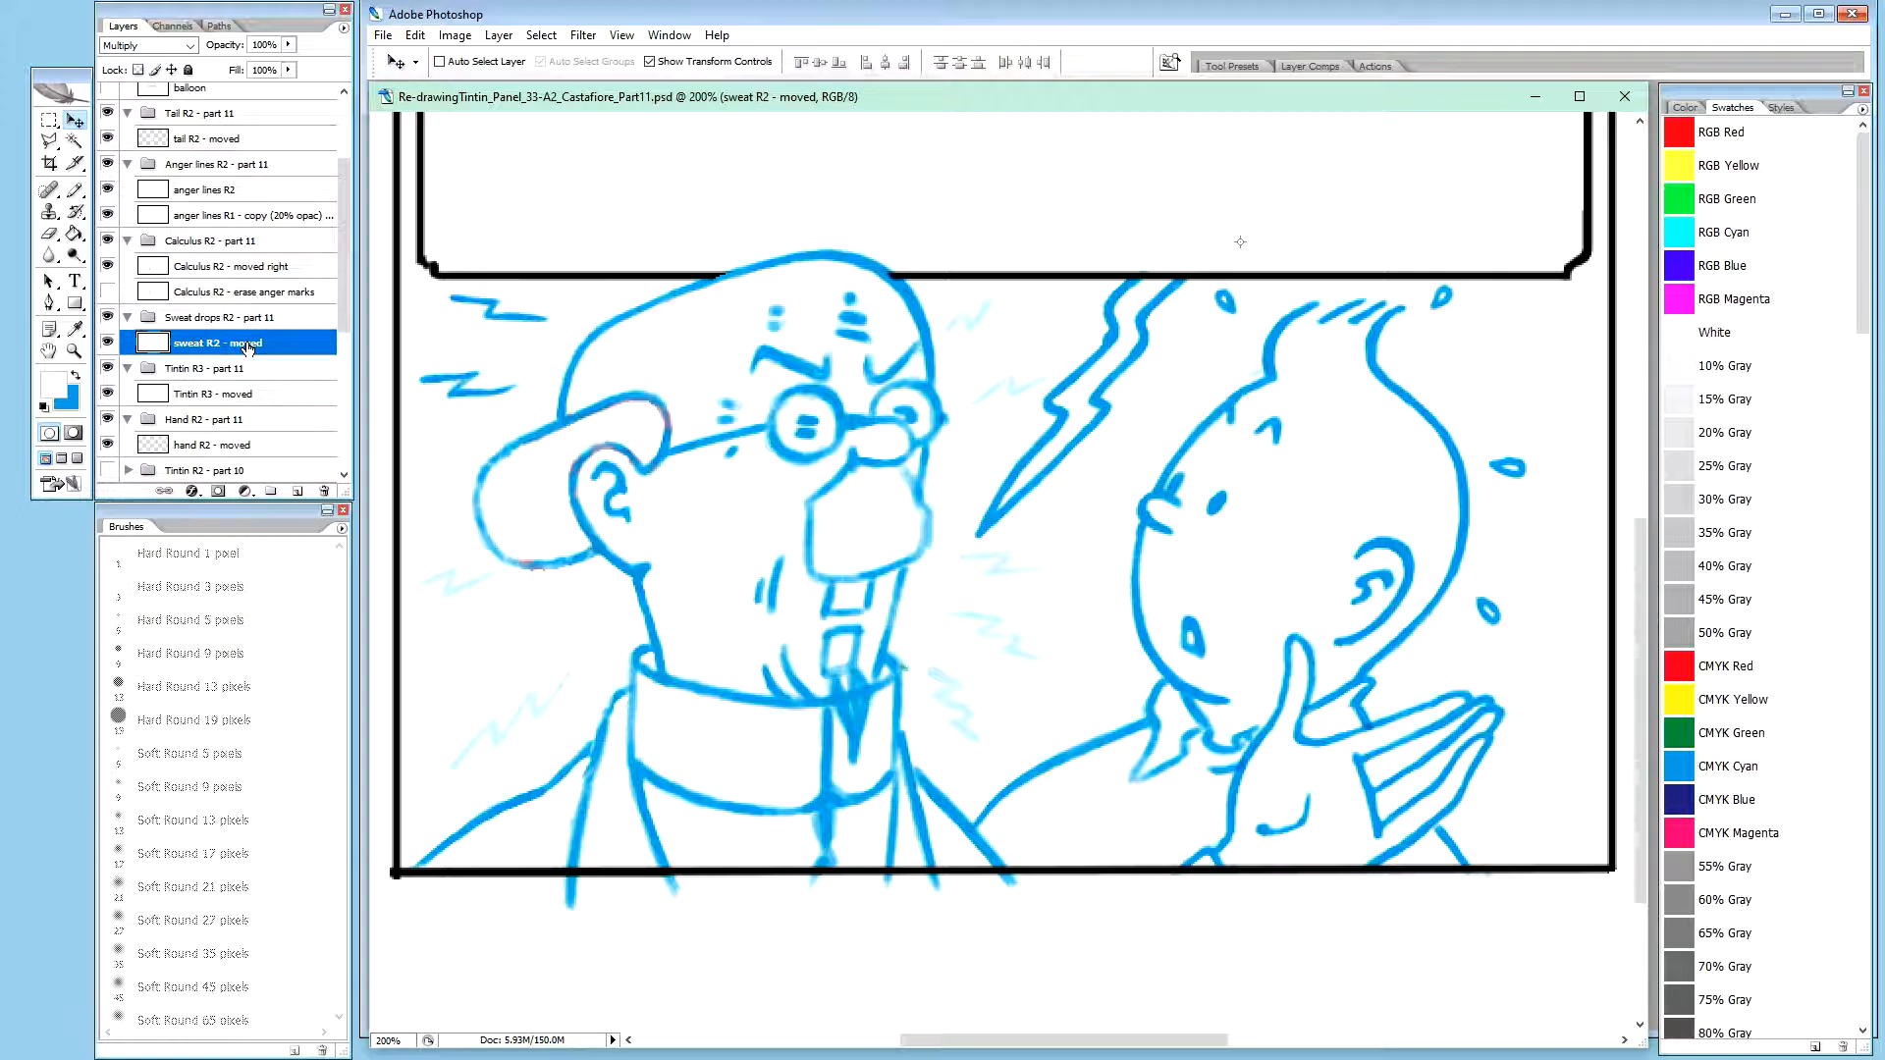
{"action": "left_click", "coordinate": [239, 395]}
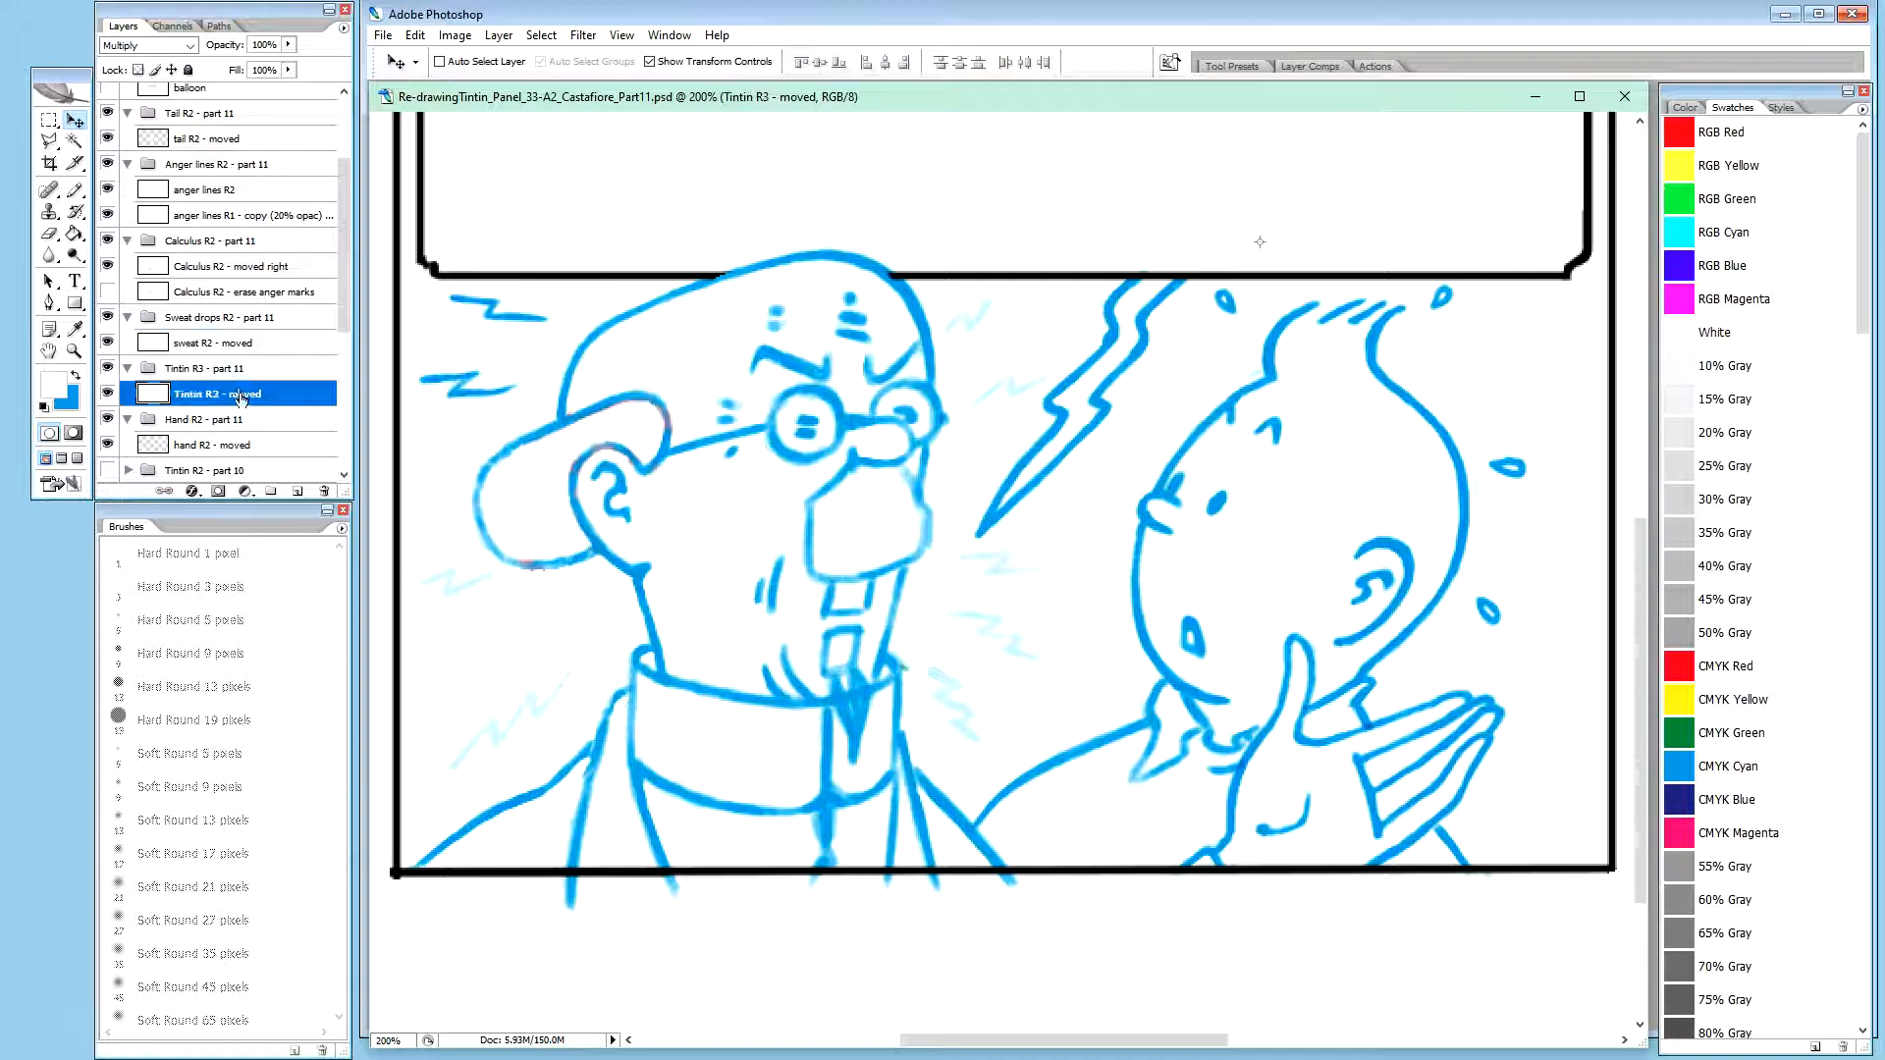
{"action": "left_click", "coordinate": [242, 343], "text": "ctrl"}
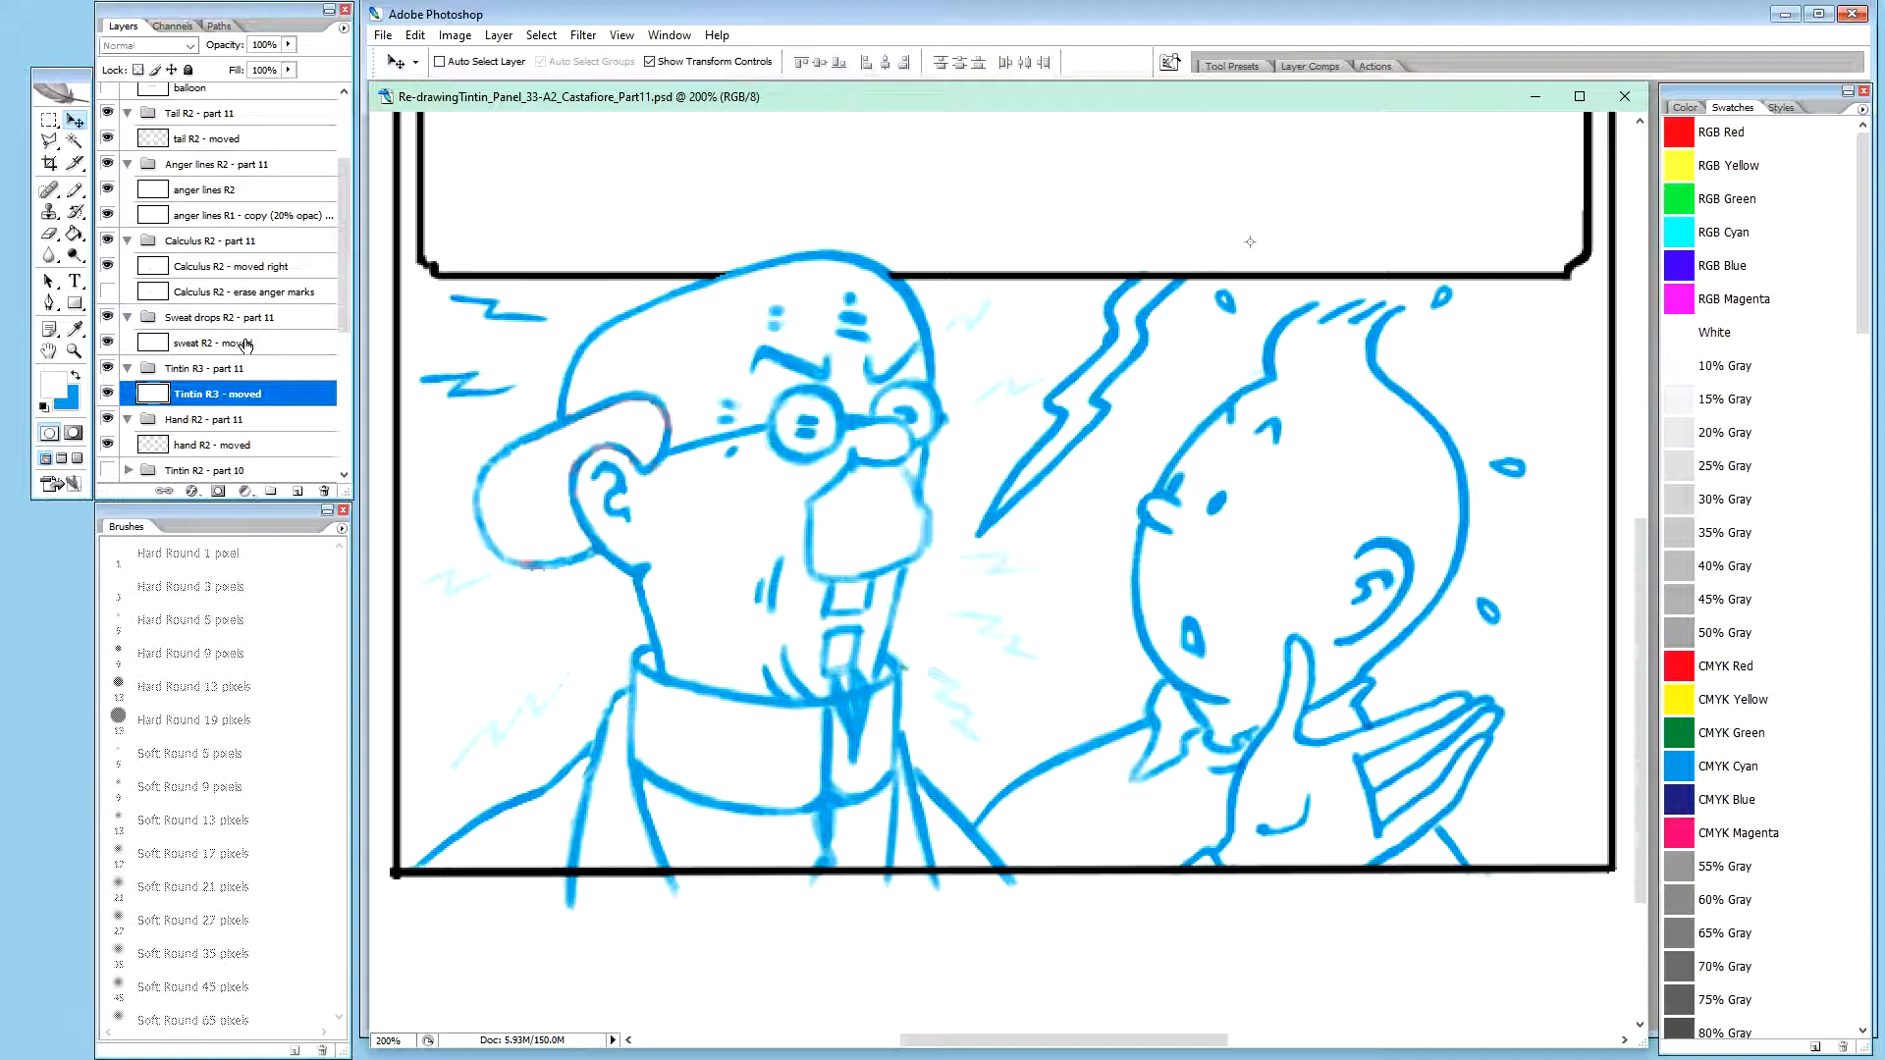
{"action": "left_click", "coordinate": [275, 266], "text": "ctrl"}
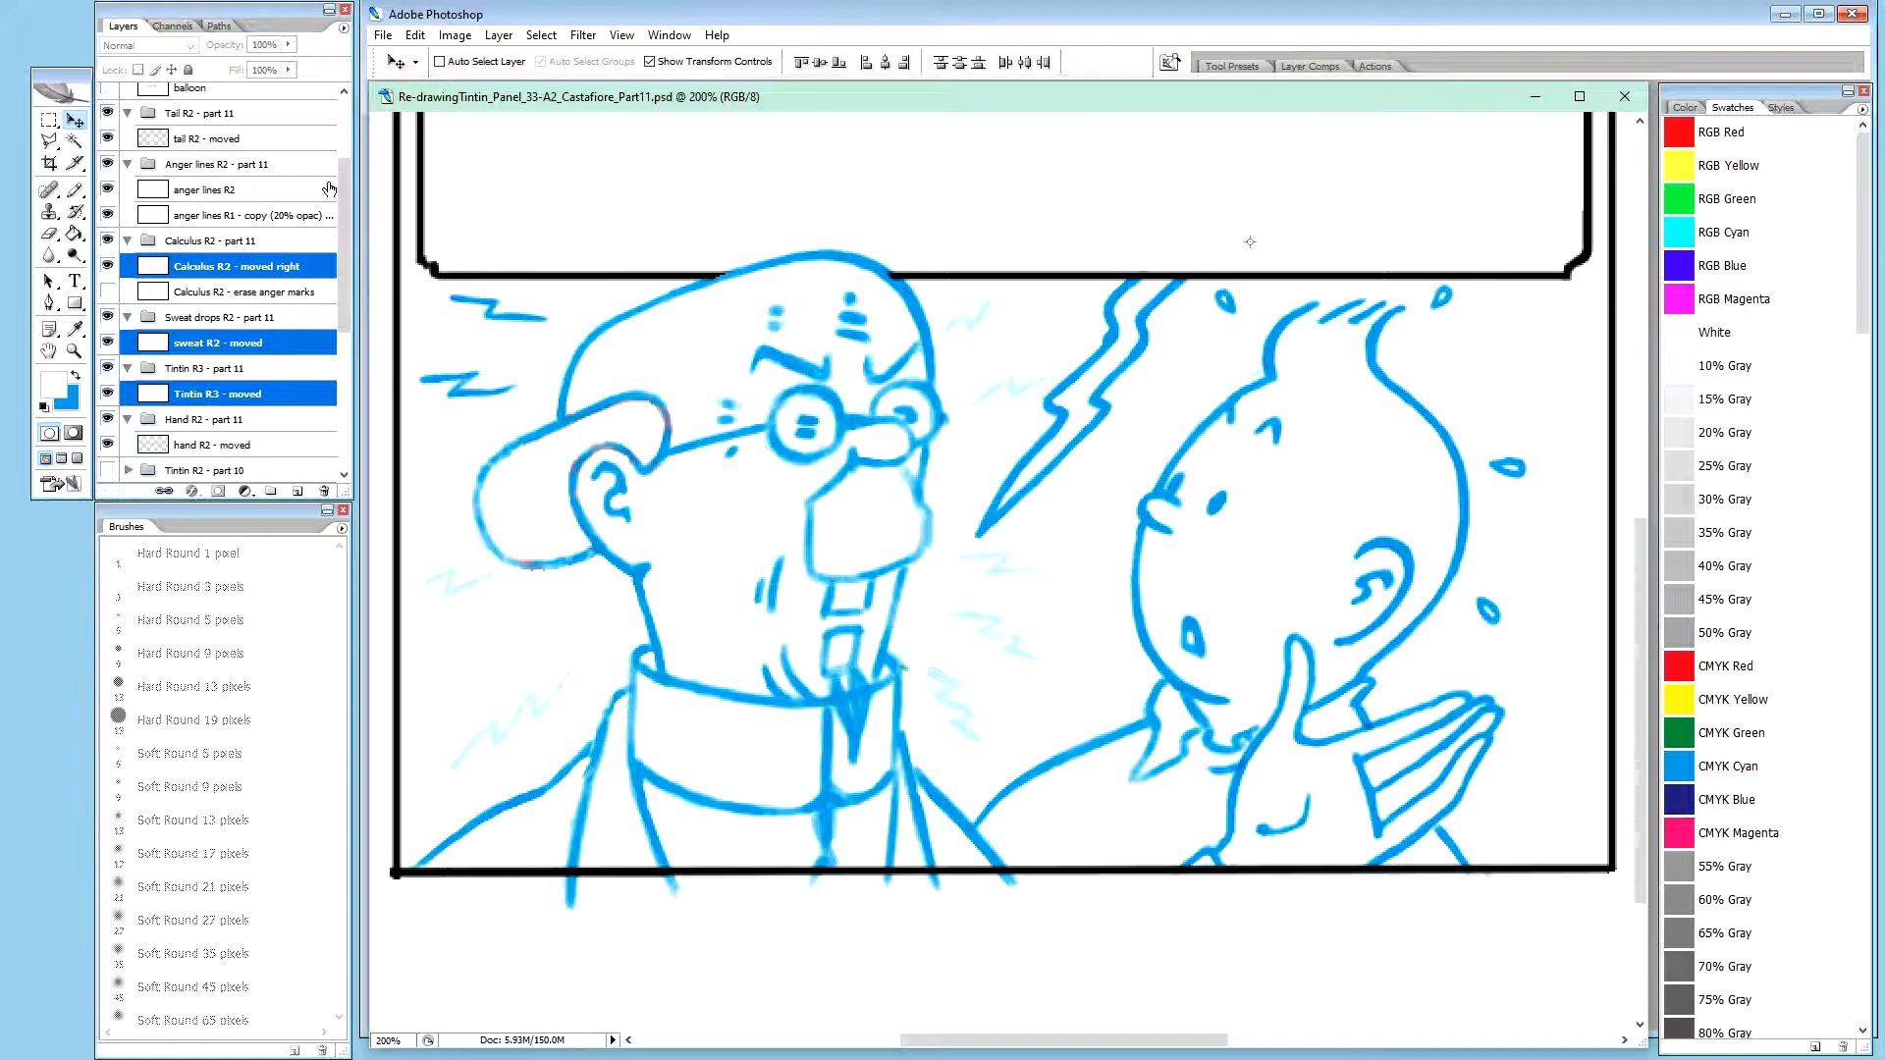
{"action": "left_click_drag", "start_coordinate": [342, 272], "coordinate": [344, 331]}
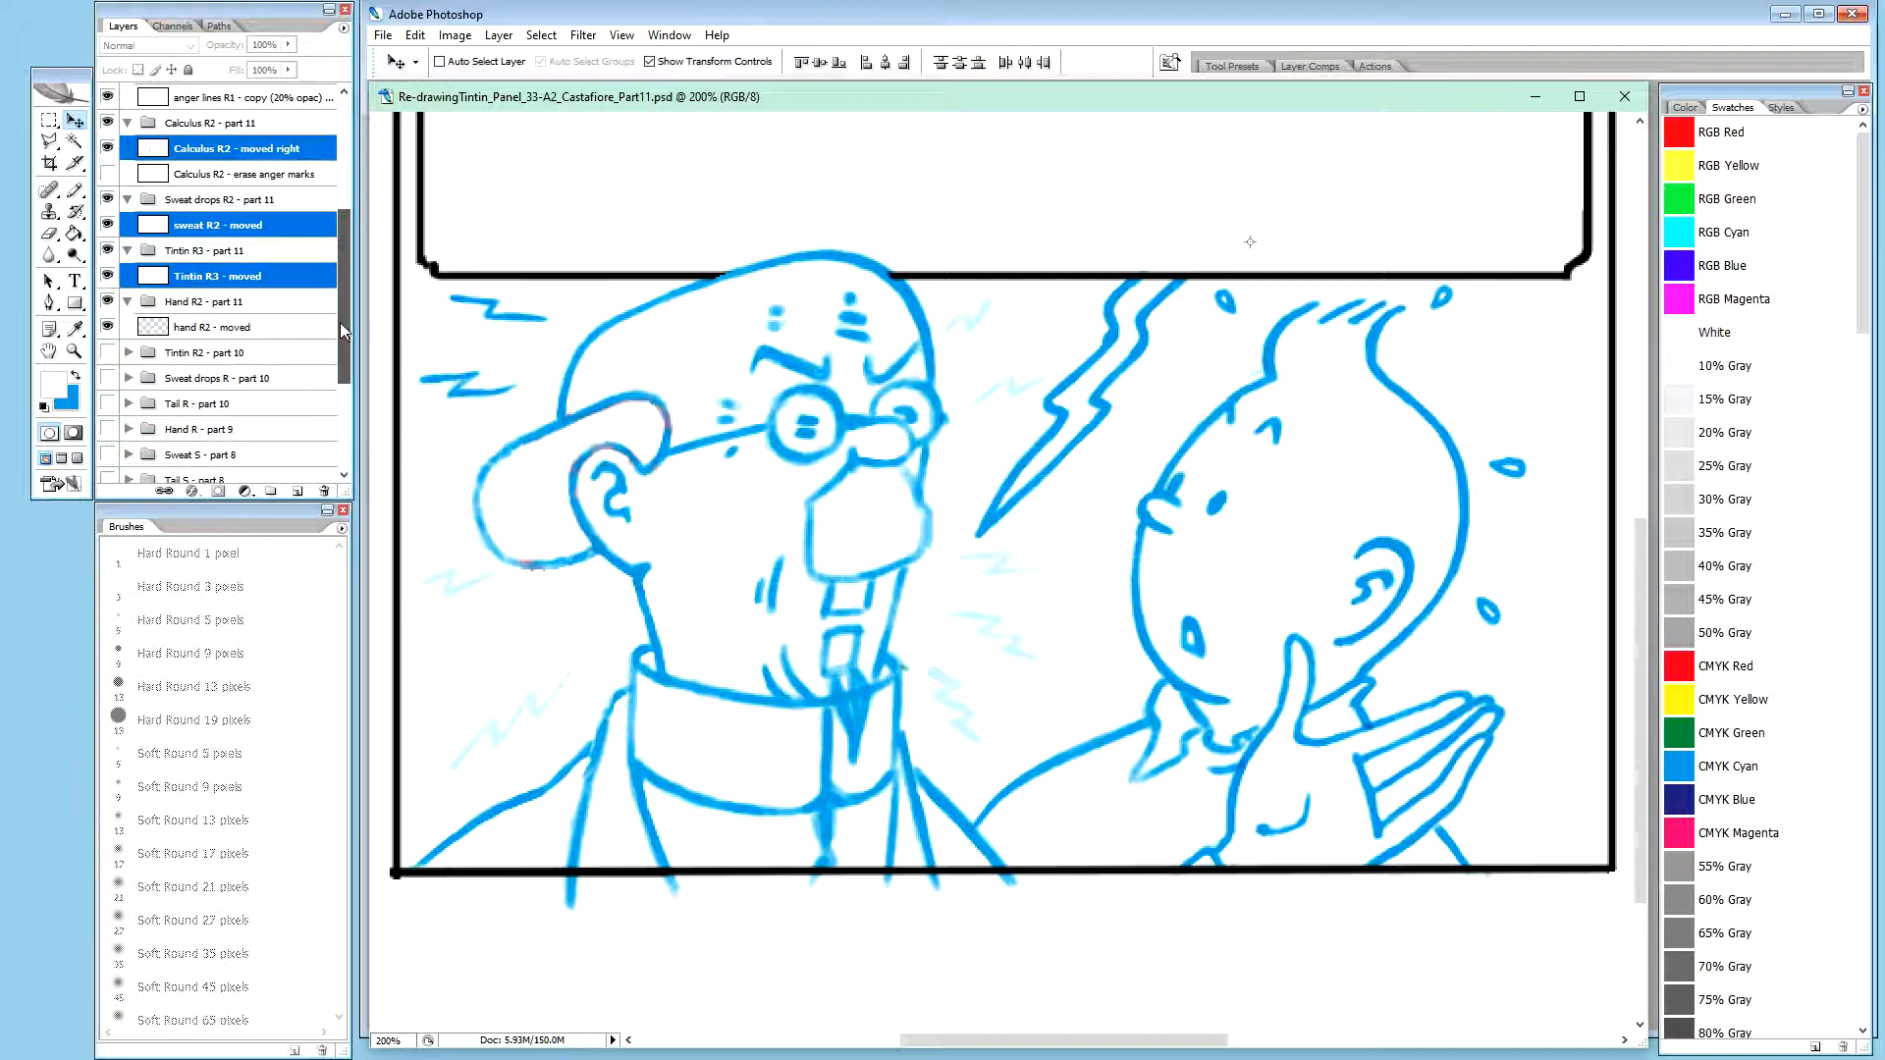
{"action": "left_click", "coordinate": [253, 329], "text": "ctrl"}
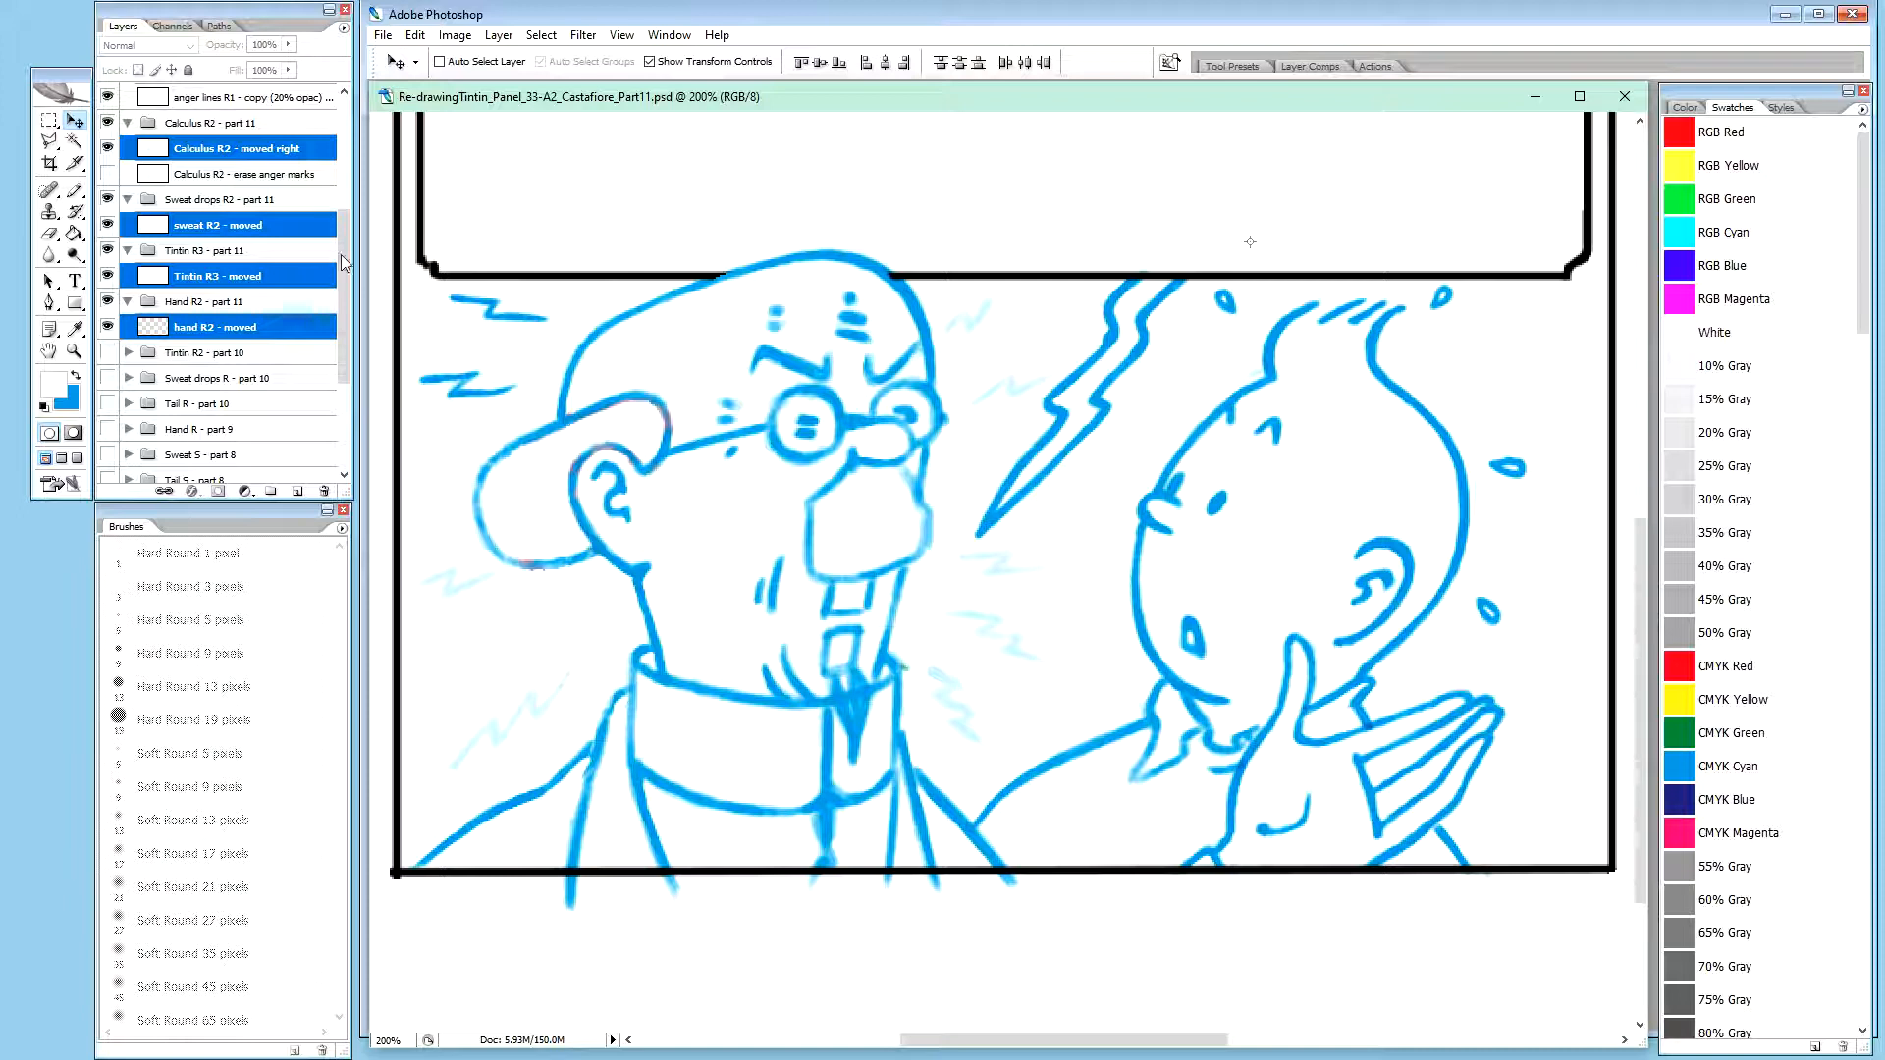
{"action": "left_click_drag", "start_coordinate": [340, 275], "coordinate": [348, 221]}
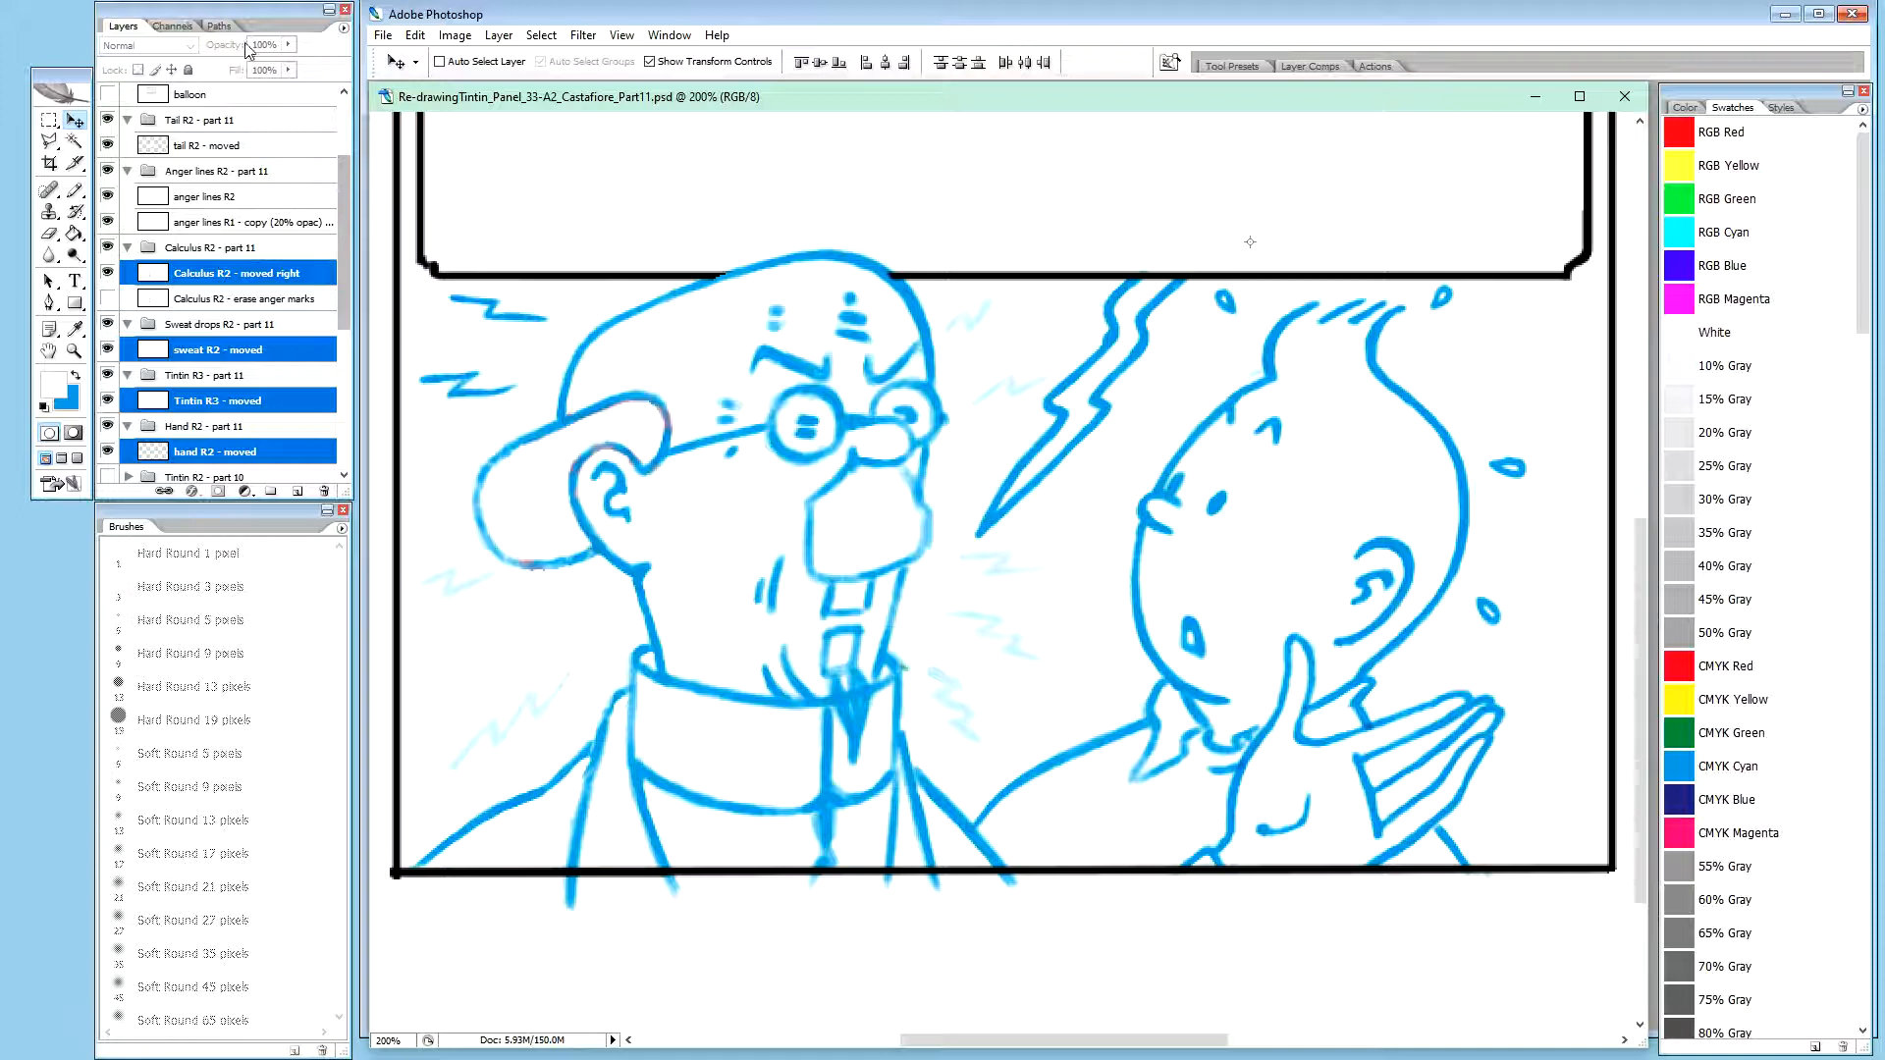
{"action": "left_click", "coordinate": [216, 145], "text": "ctrl"}
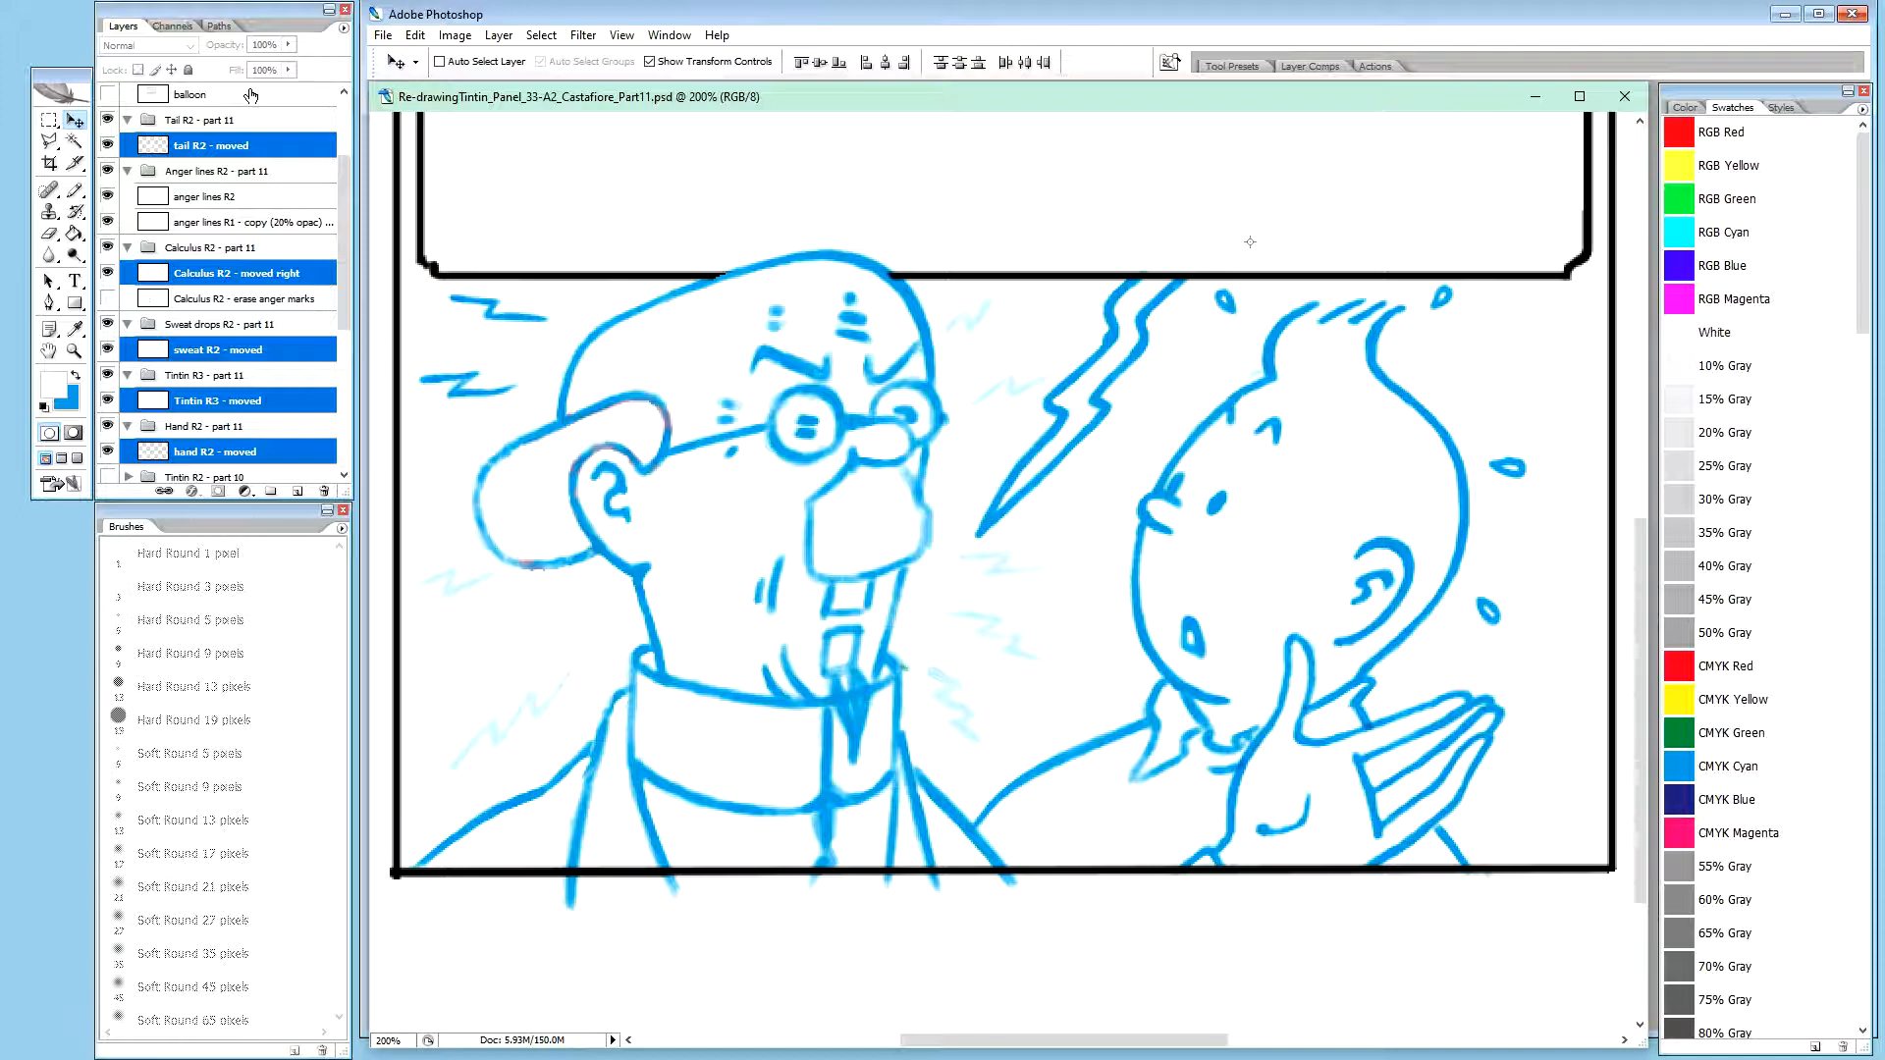
{"action": "key", "text": "Right"}
{"action": "key", "text": "Right"}
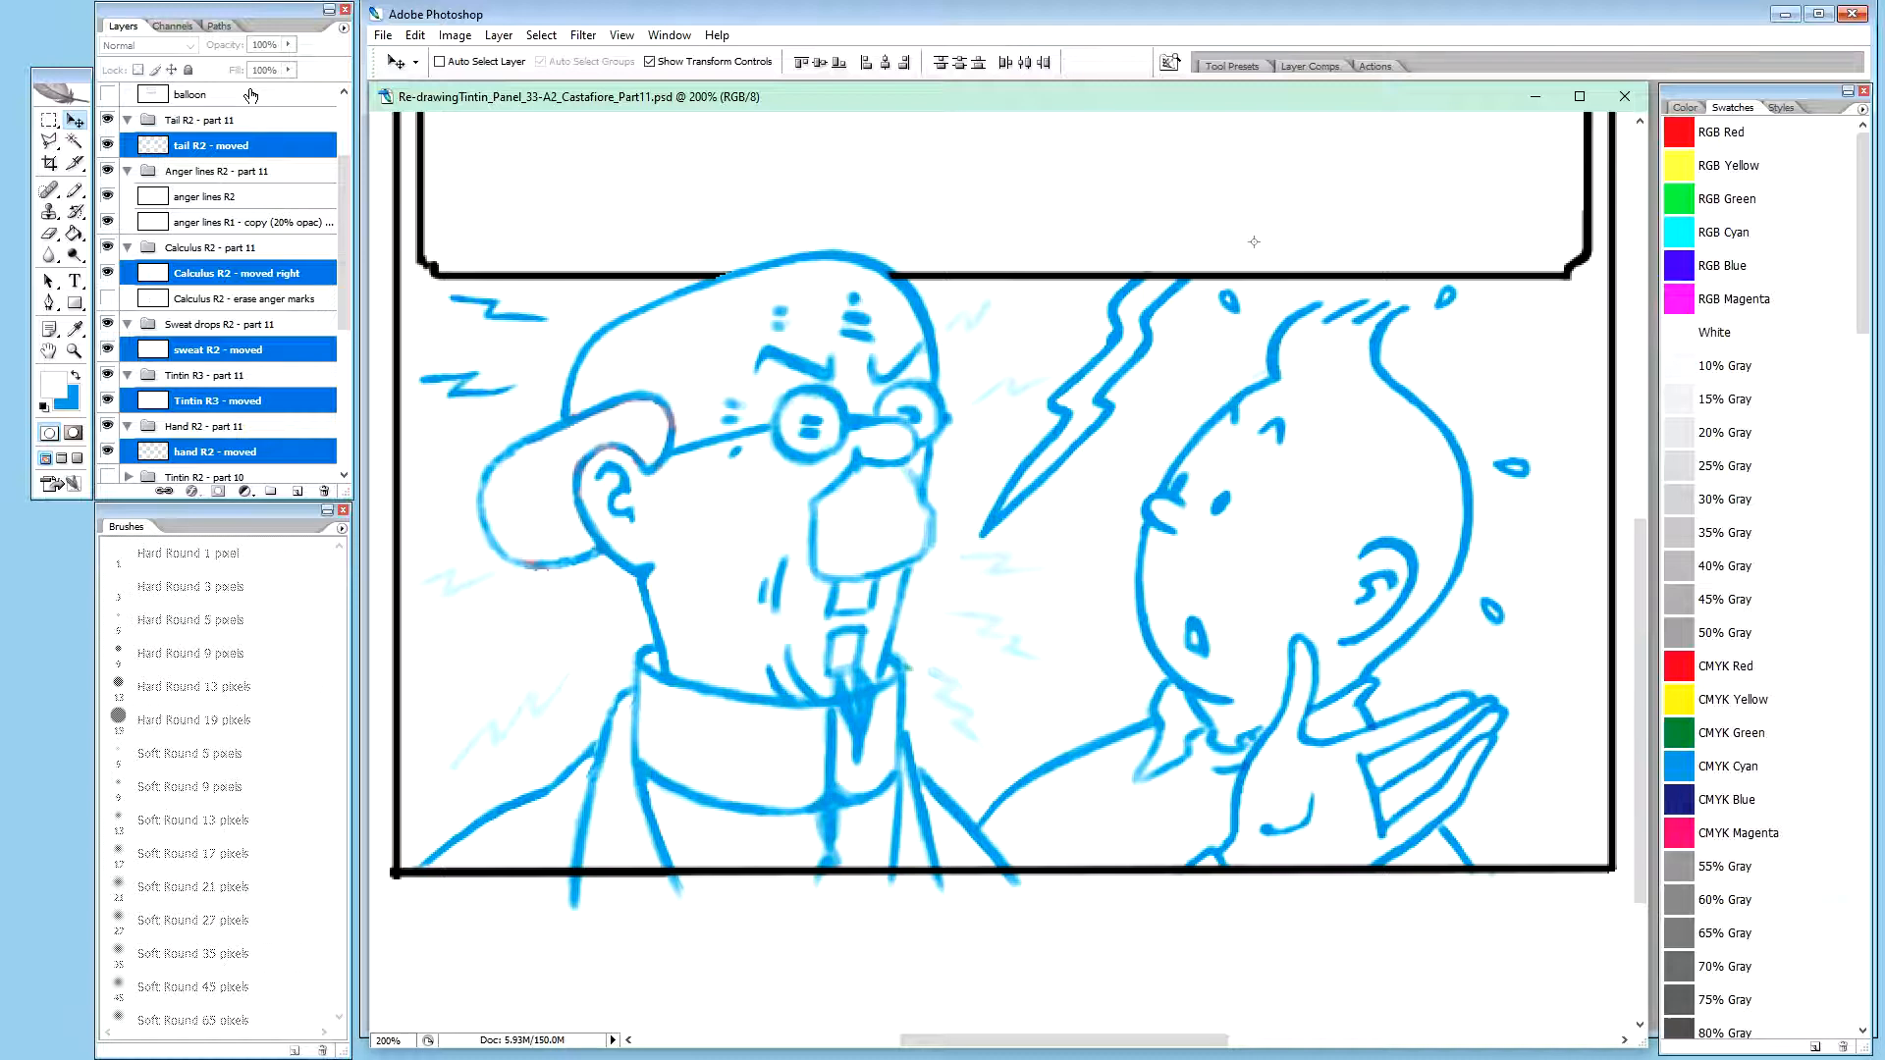
{"action": "key", "text": "Right"}
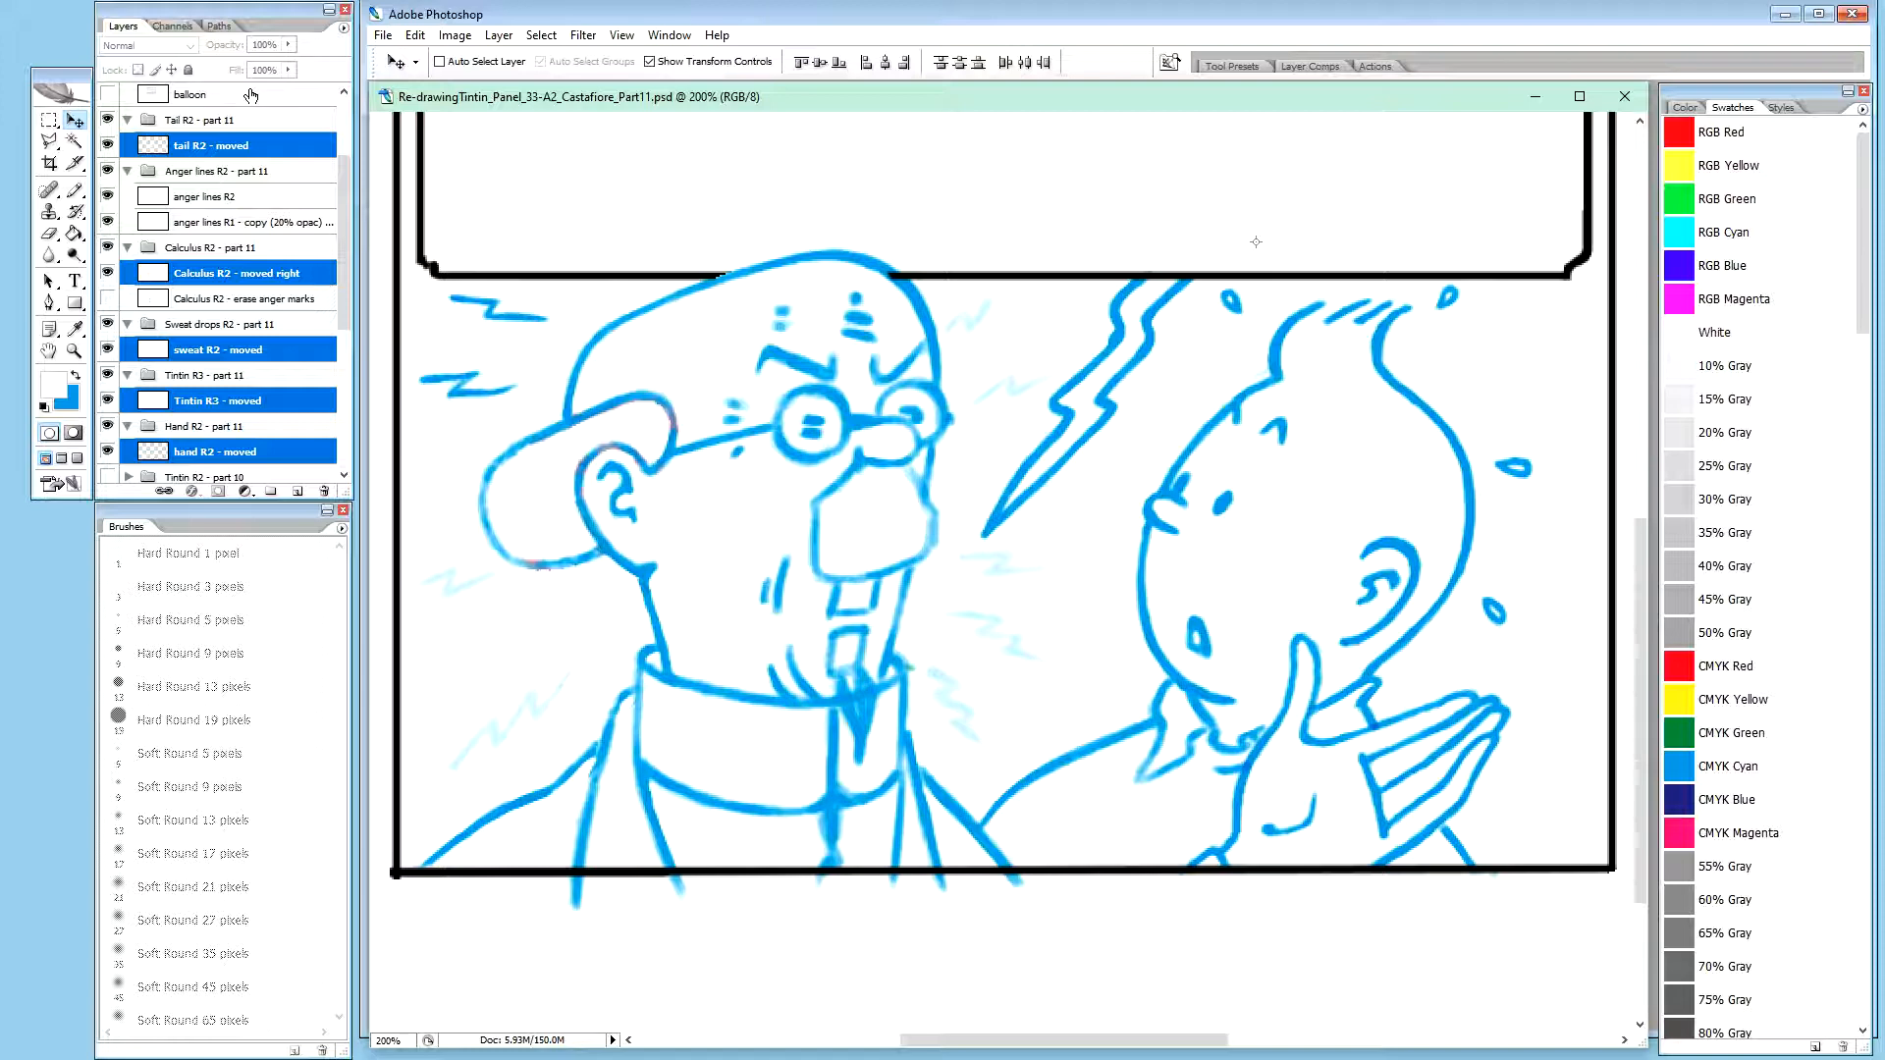
{"action": "key", "text": "Right"}
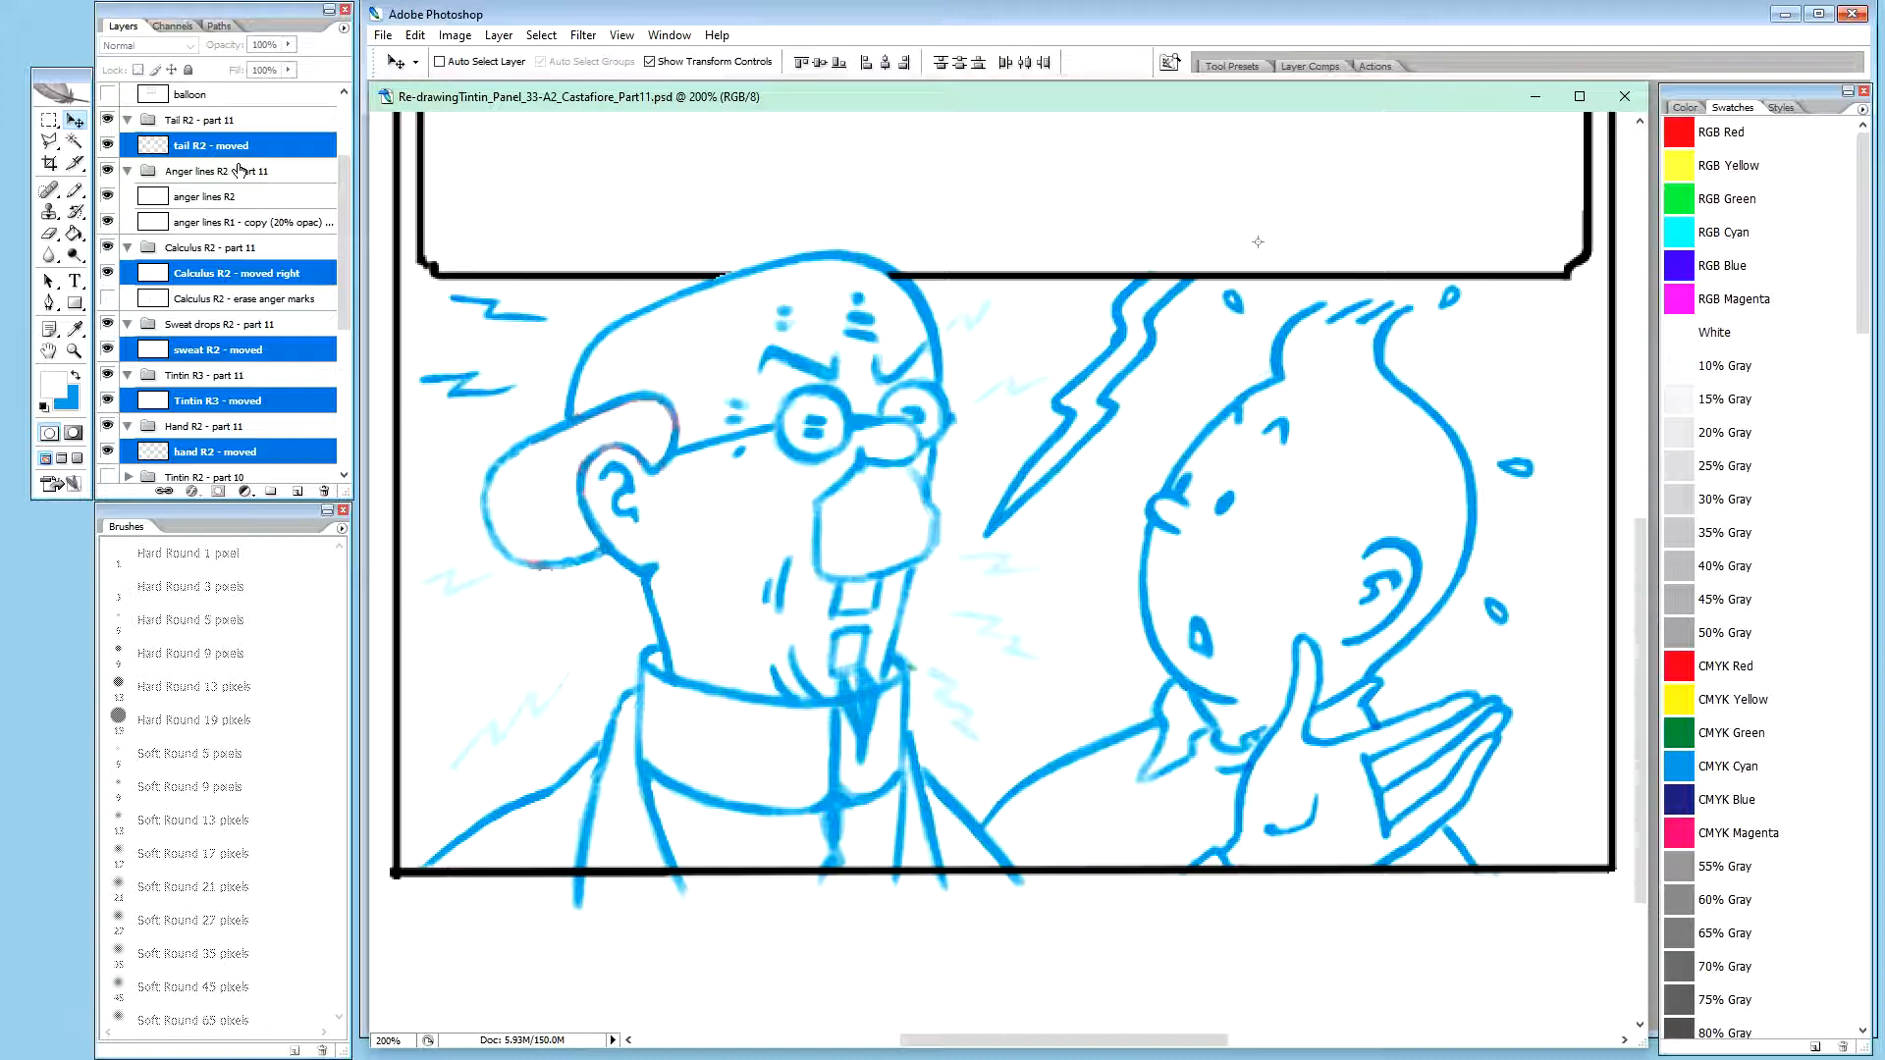
Check the anger lines R1 copy and anger lines R2 layers by briefly toggling the visibility of each
{"action": "left_click", "coordinate": [240, 171]}
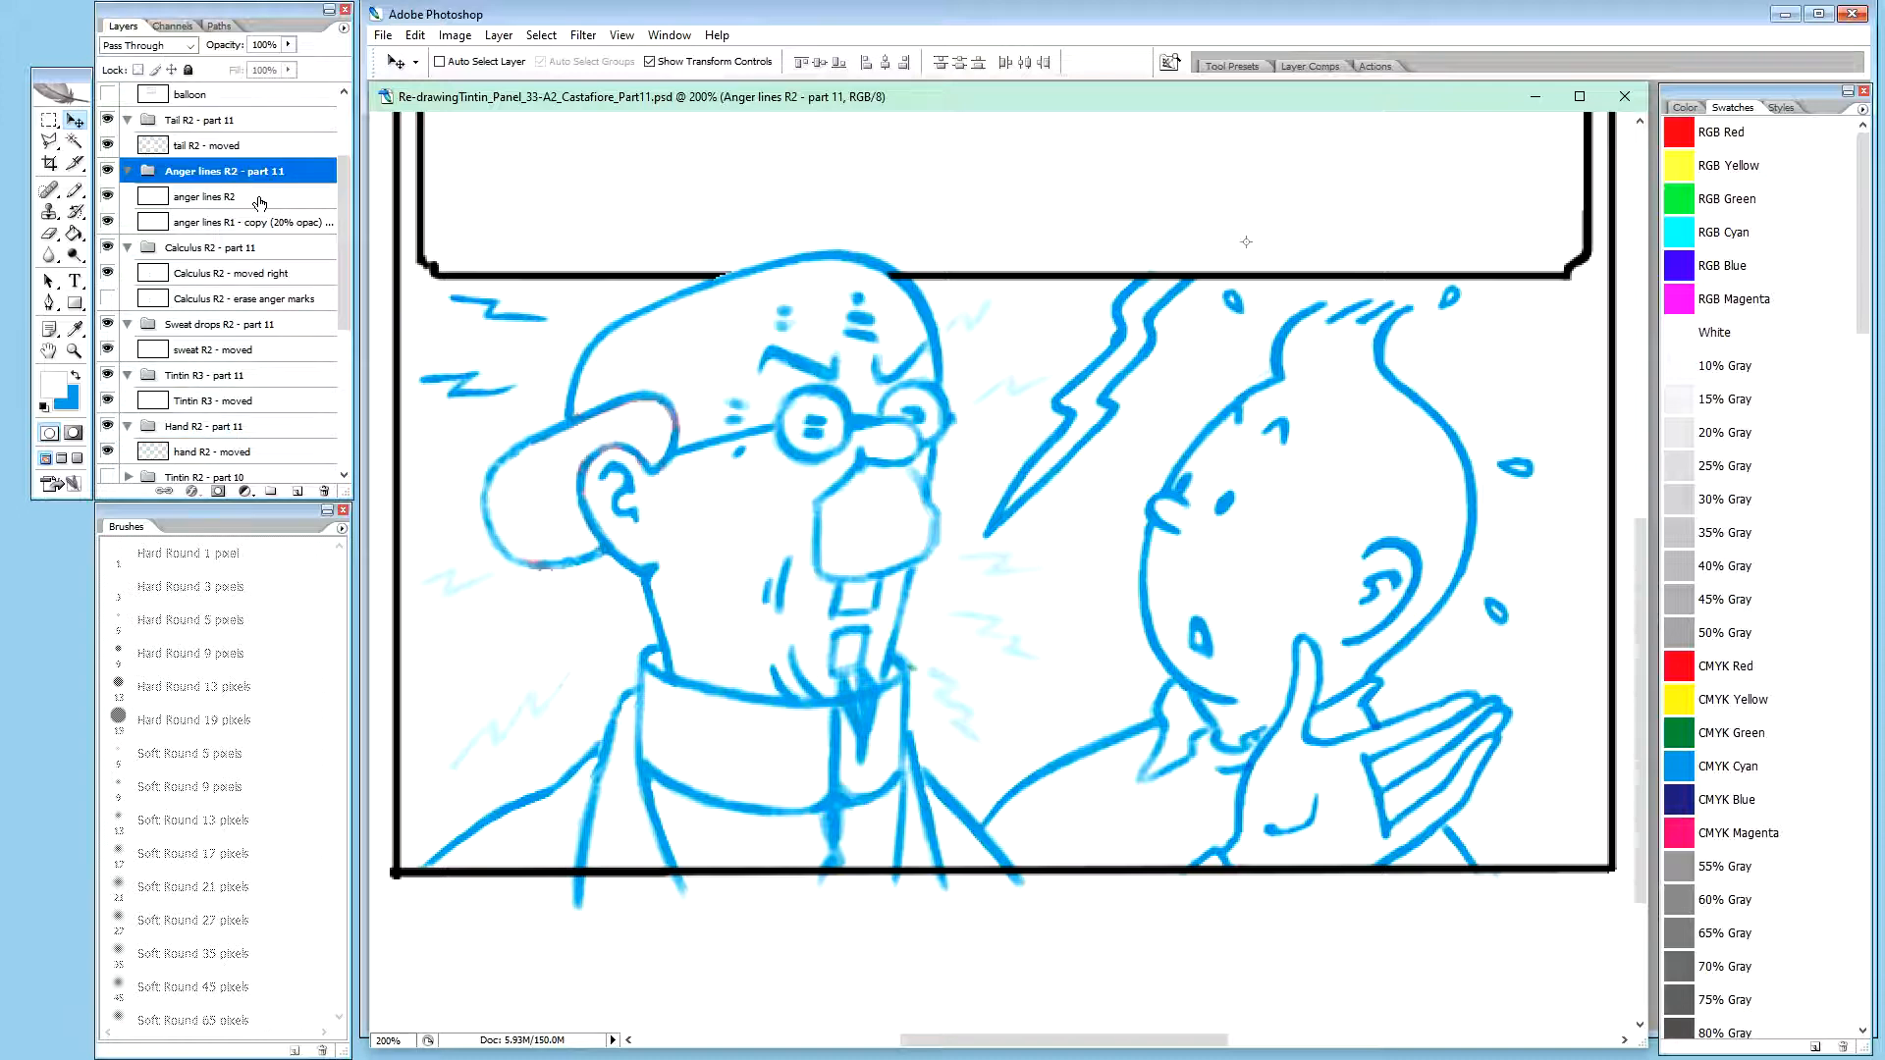
{"action": "left_click", "coordinate": [241, 197]}
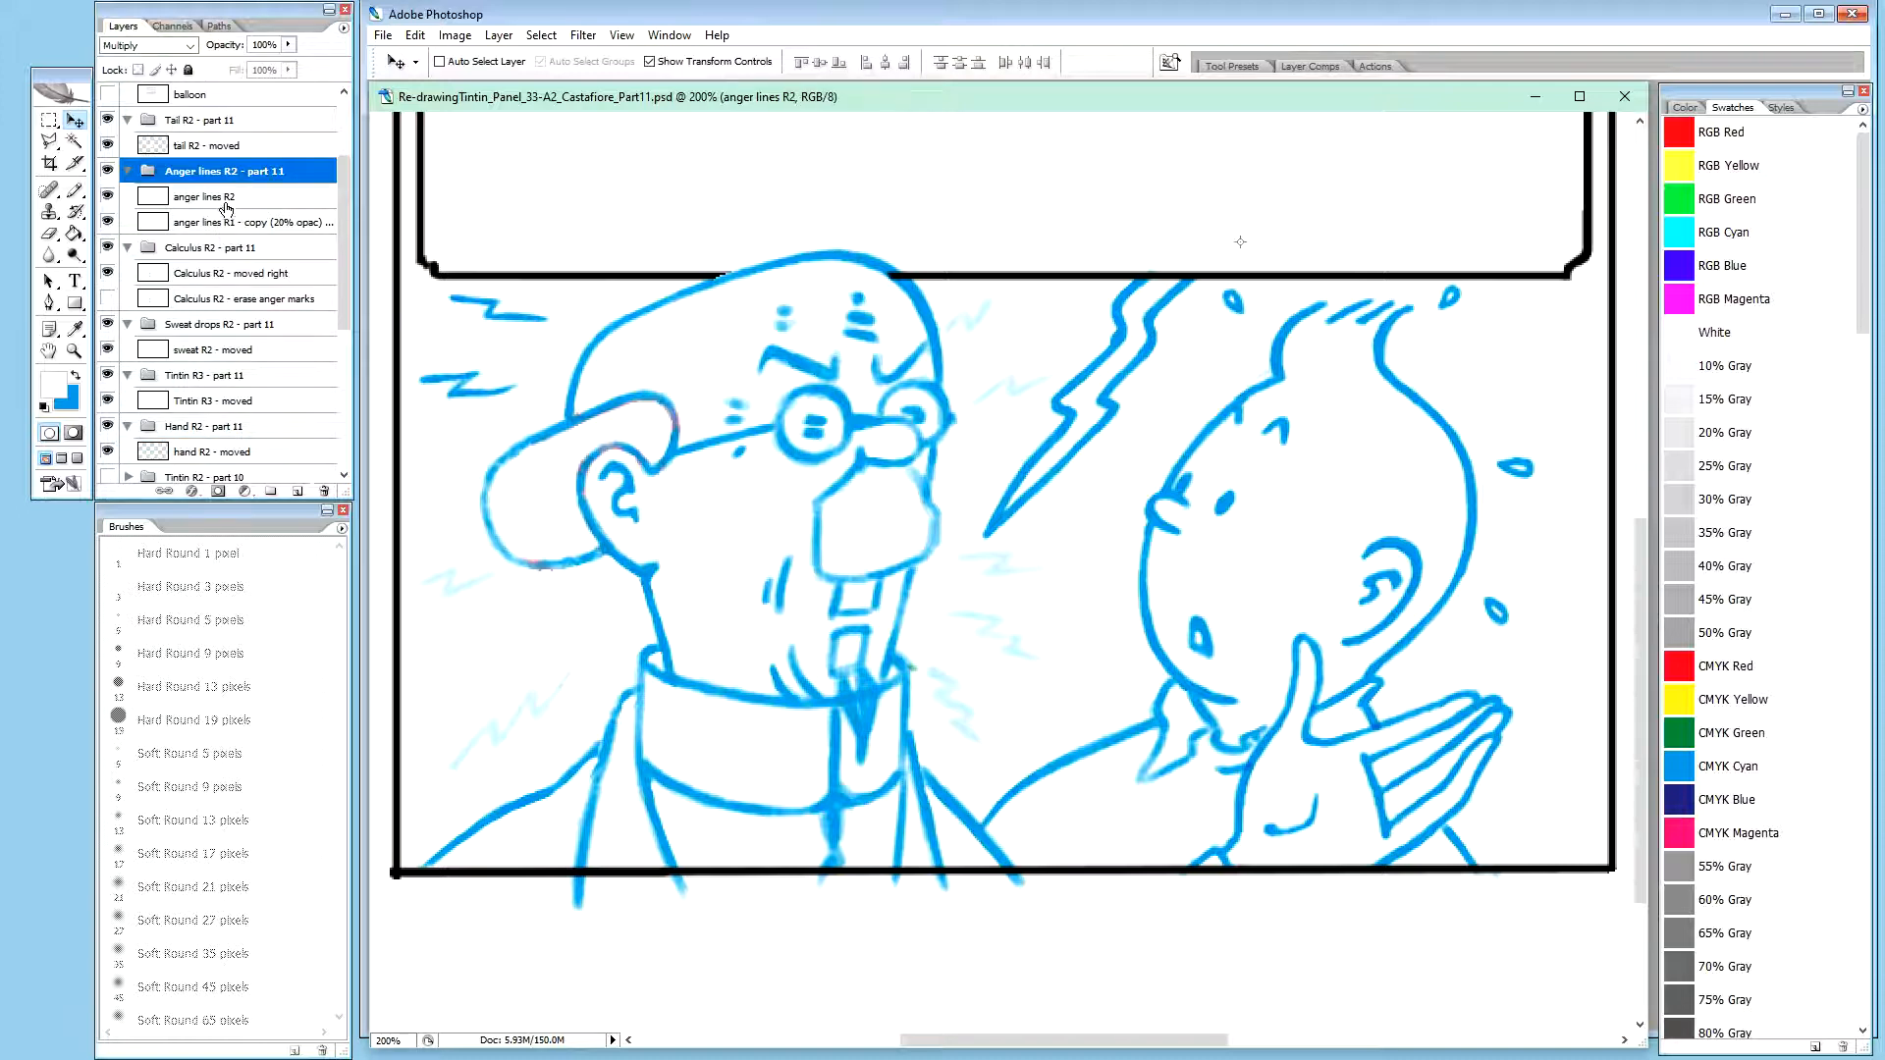
{"action": "left_click", "coordinate": [108, 224]}
{"action": "left_click", "coordinate": [109, 224]}
{"action": "left_click", "coordinate": [109, 197]}
{"action": "left_click", "coordinate": [109, 196]}
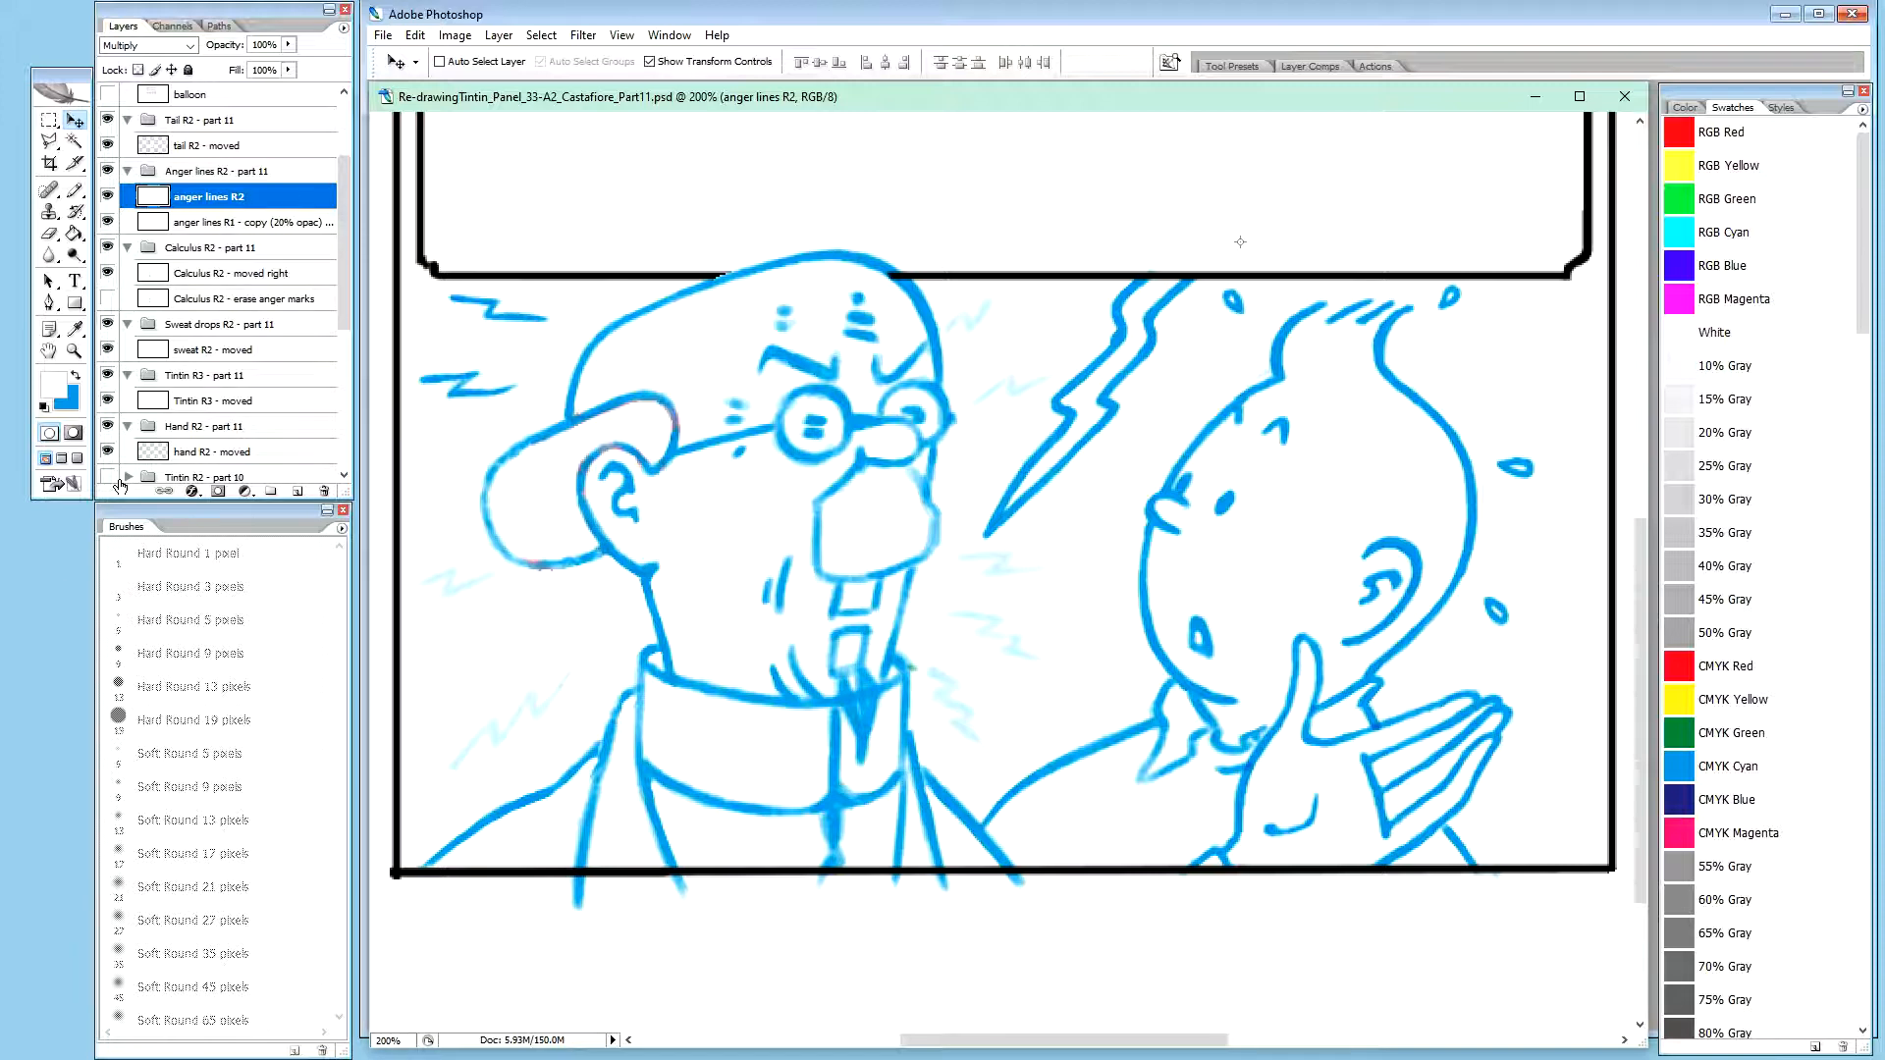
Consult the other open document with the single Background layer and return to the Part11 drawing
{"action": "key", "text": "ctrl+Tab"}
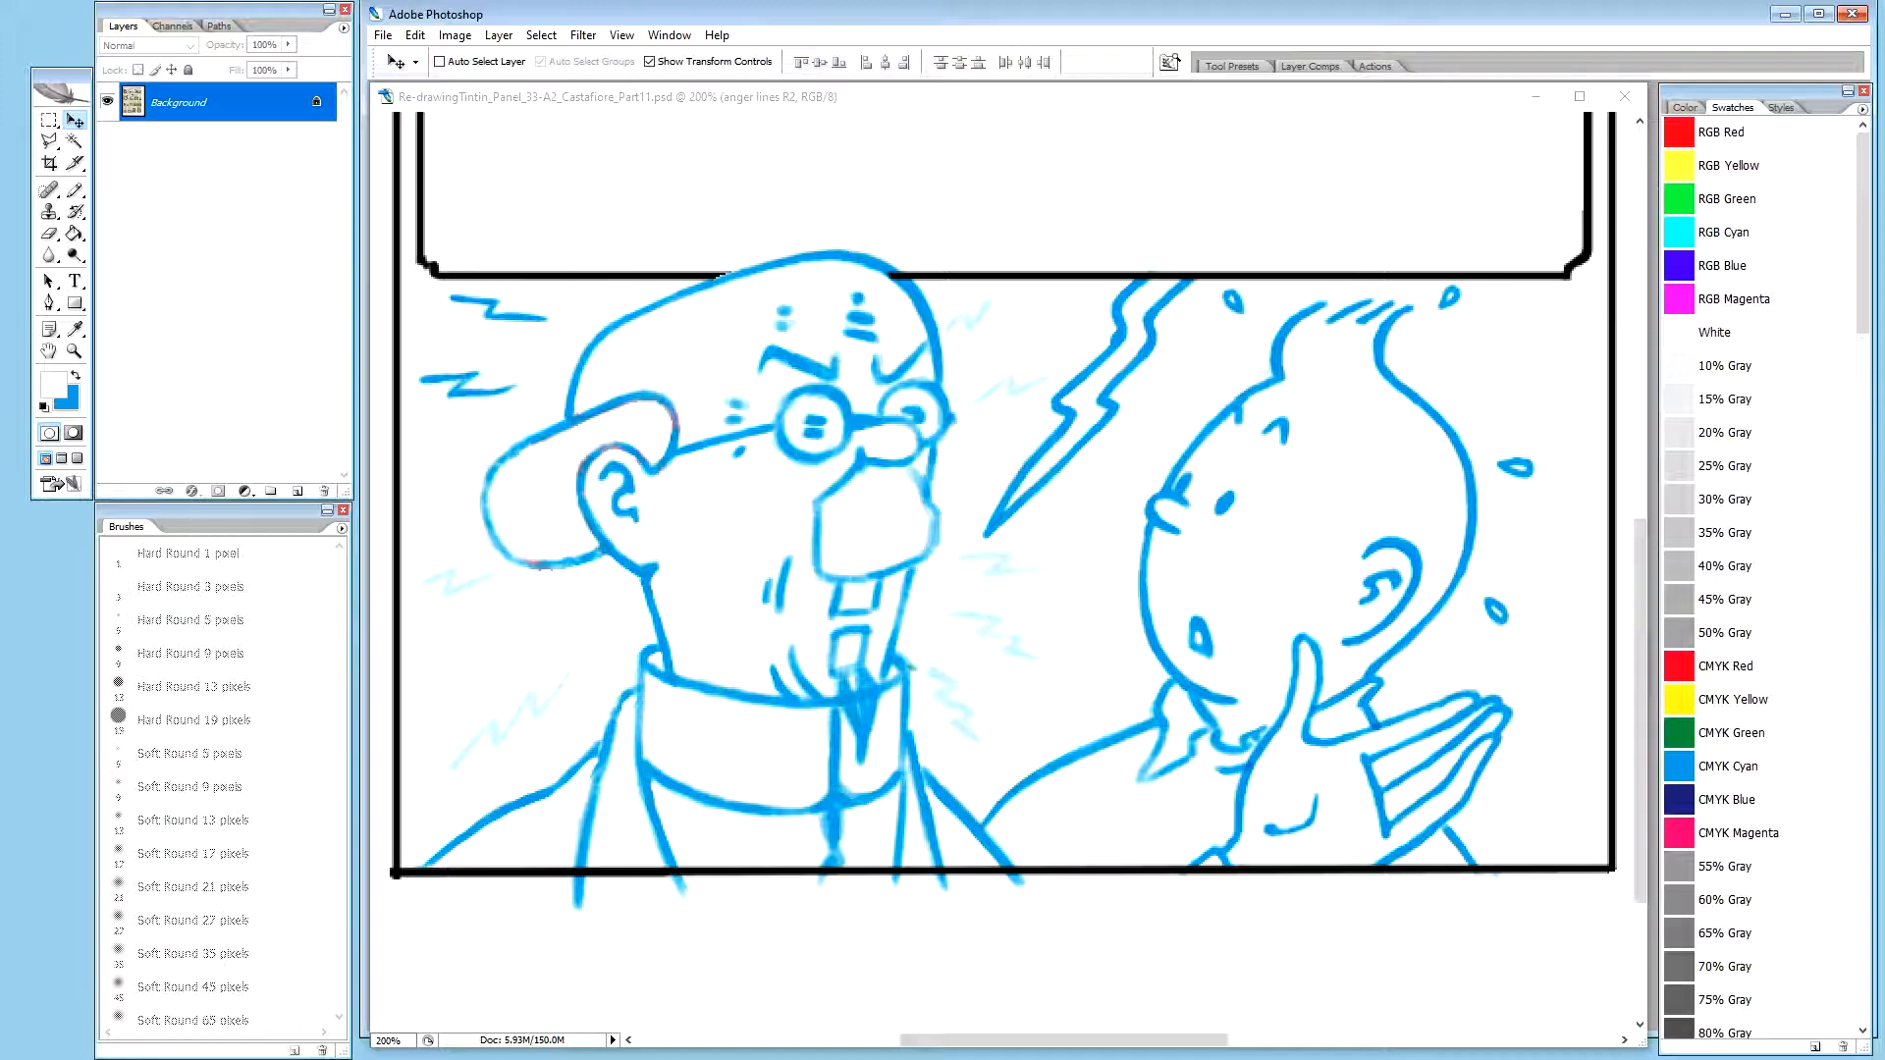
{"action": "key", "text": "h"}
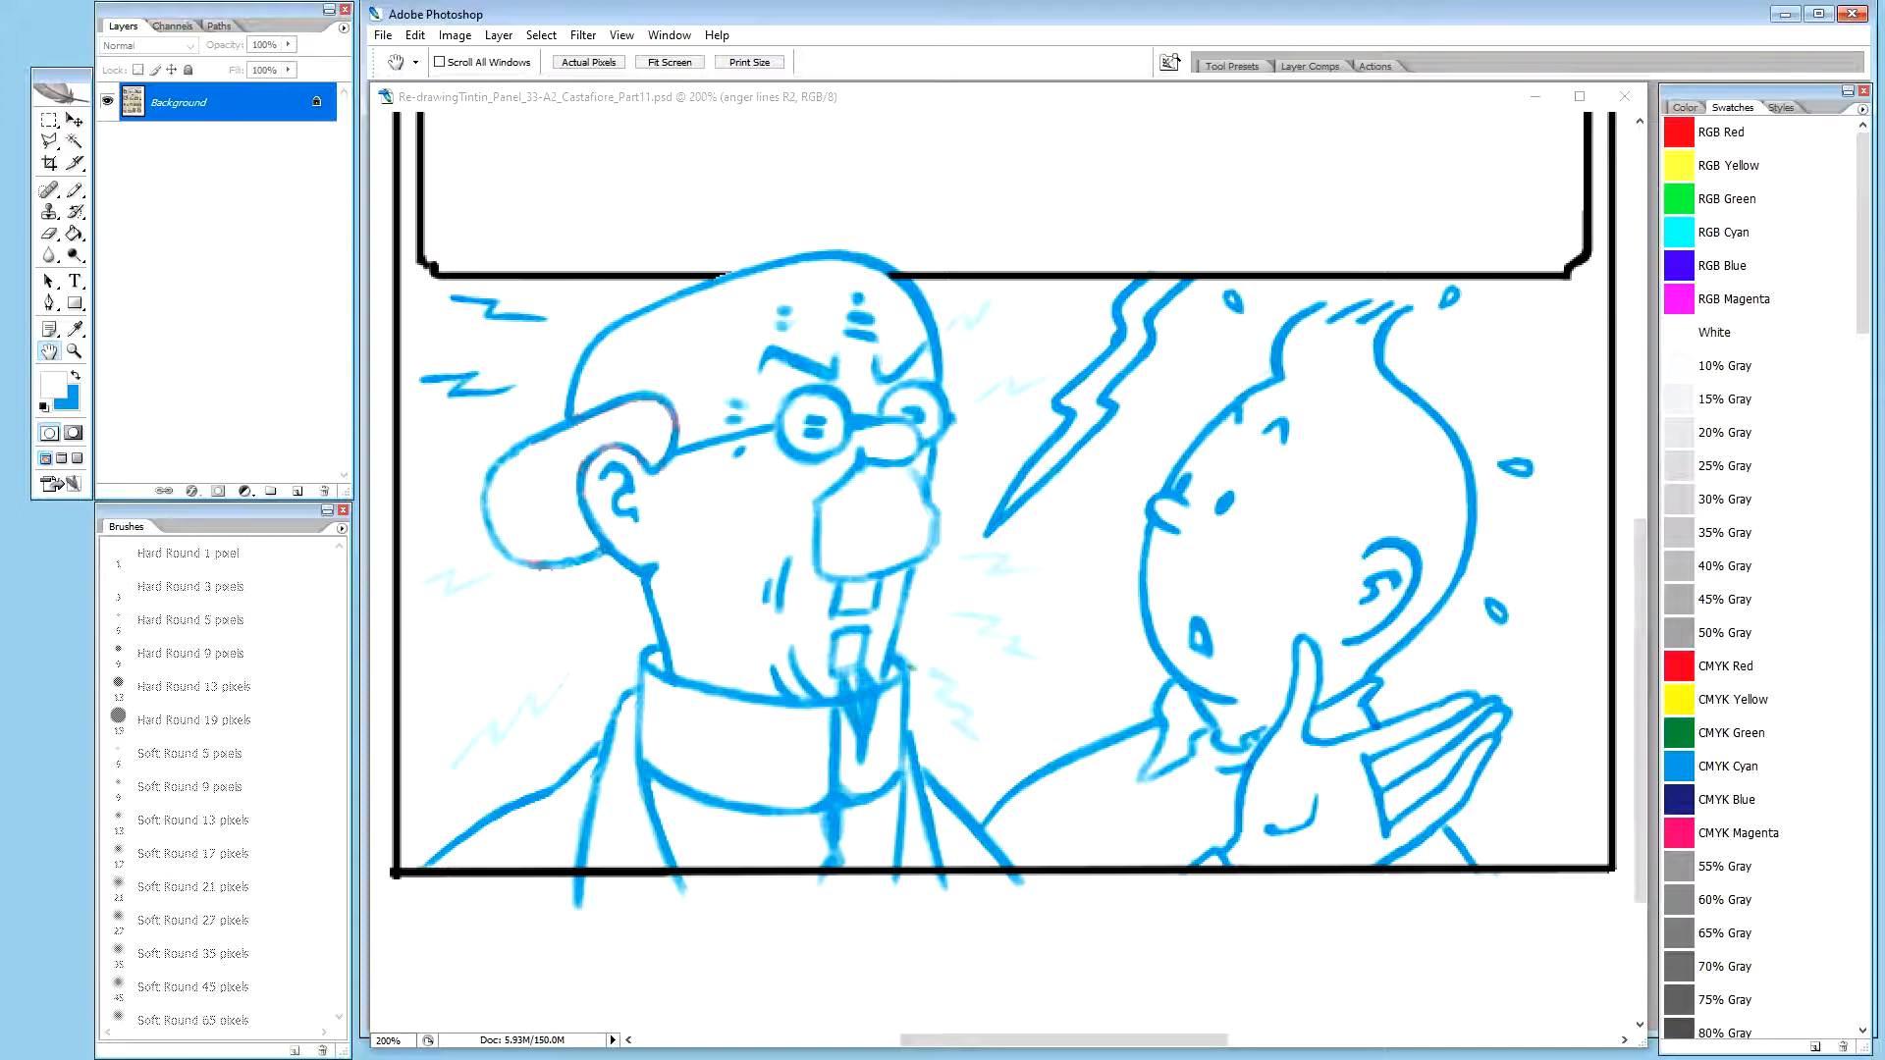
{"action": "left_click", "coordinate": [994, 111]}
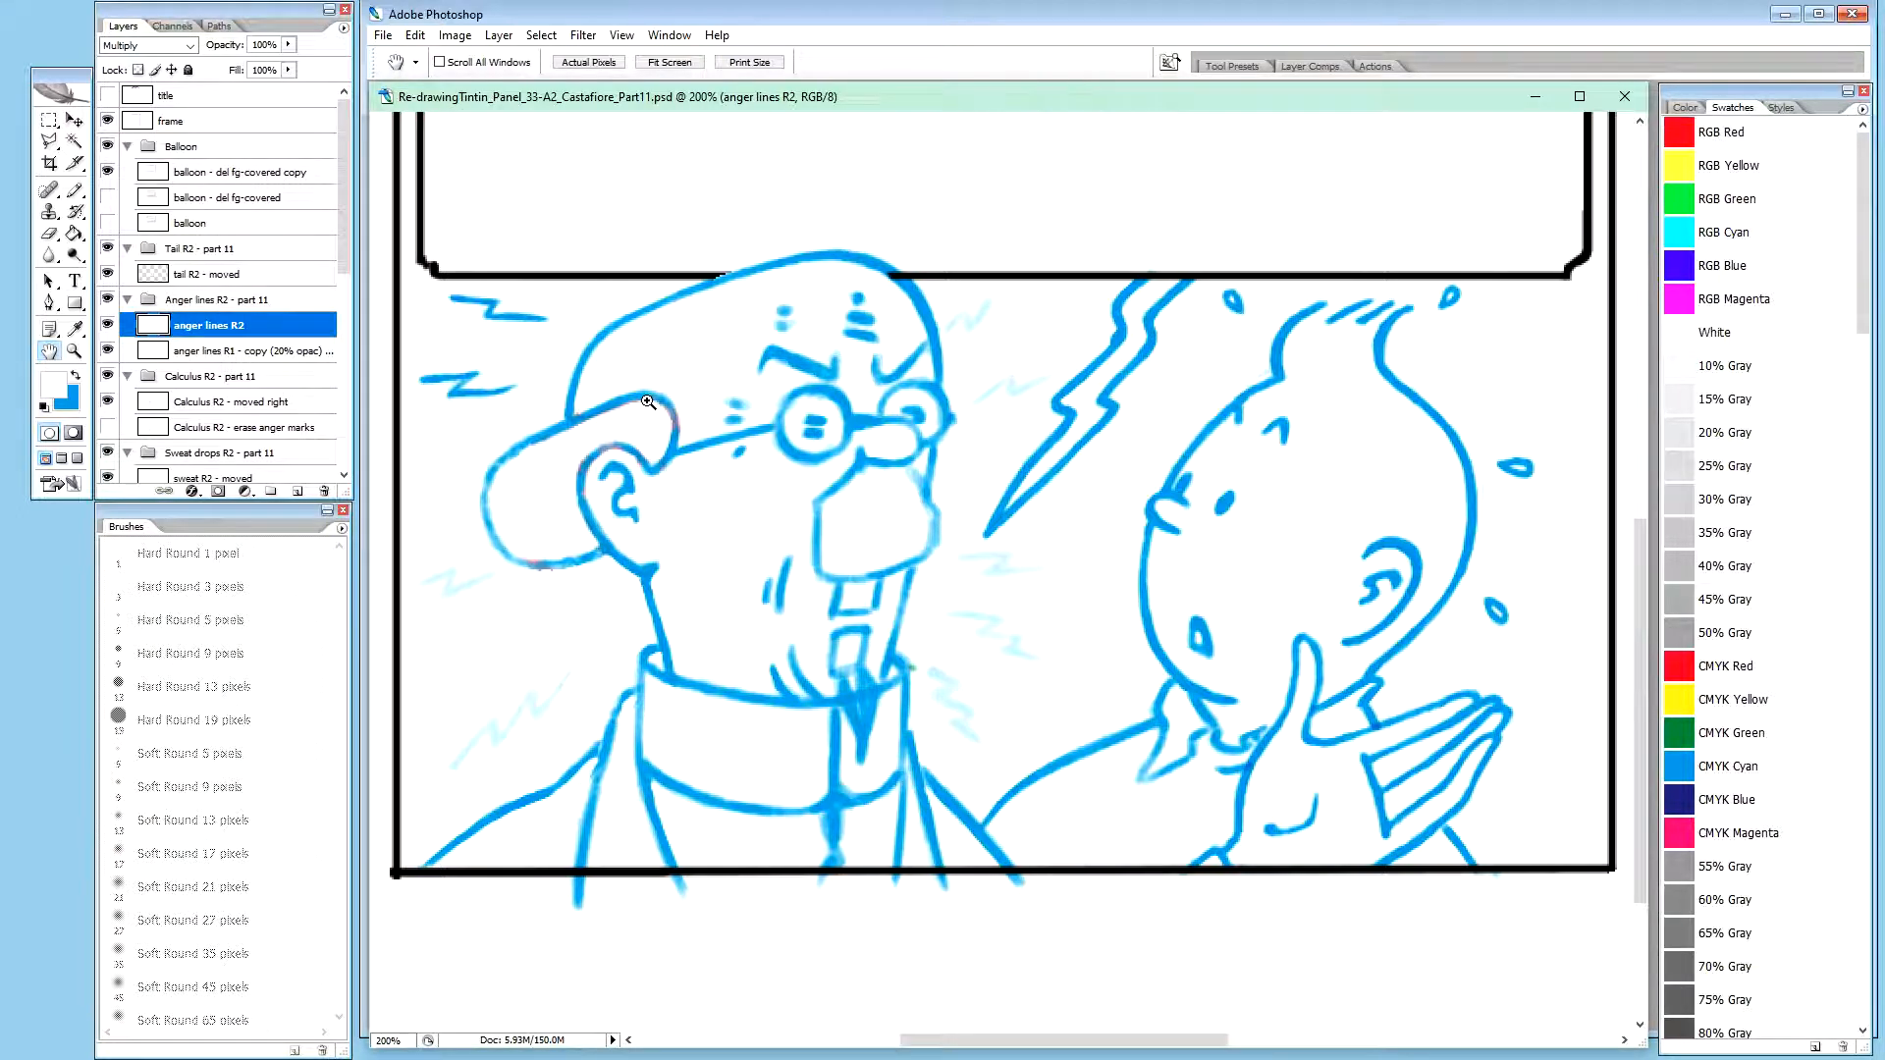
Copy the lower dark anger line beside Calculus's head from the anger lines R2 layer into its own new layer
{"action": "key", "text": "ctrl+plus"}
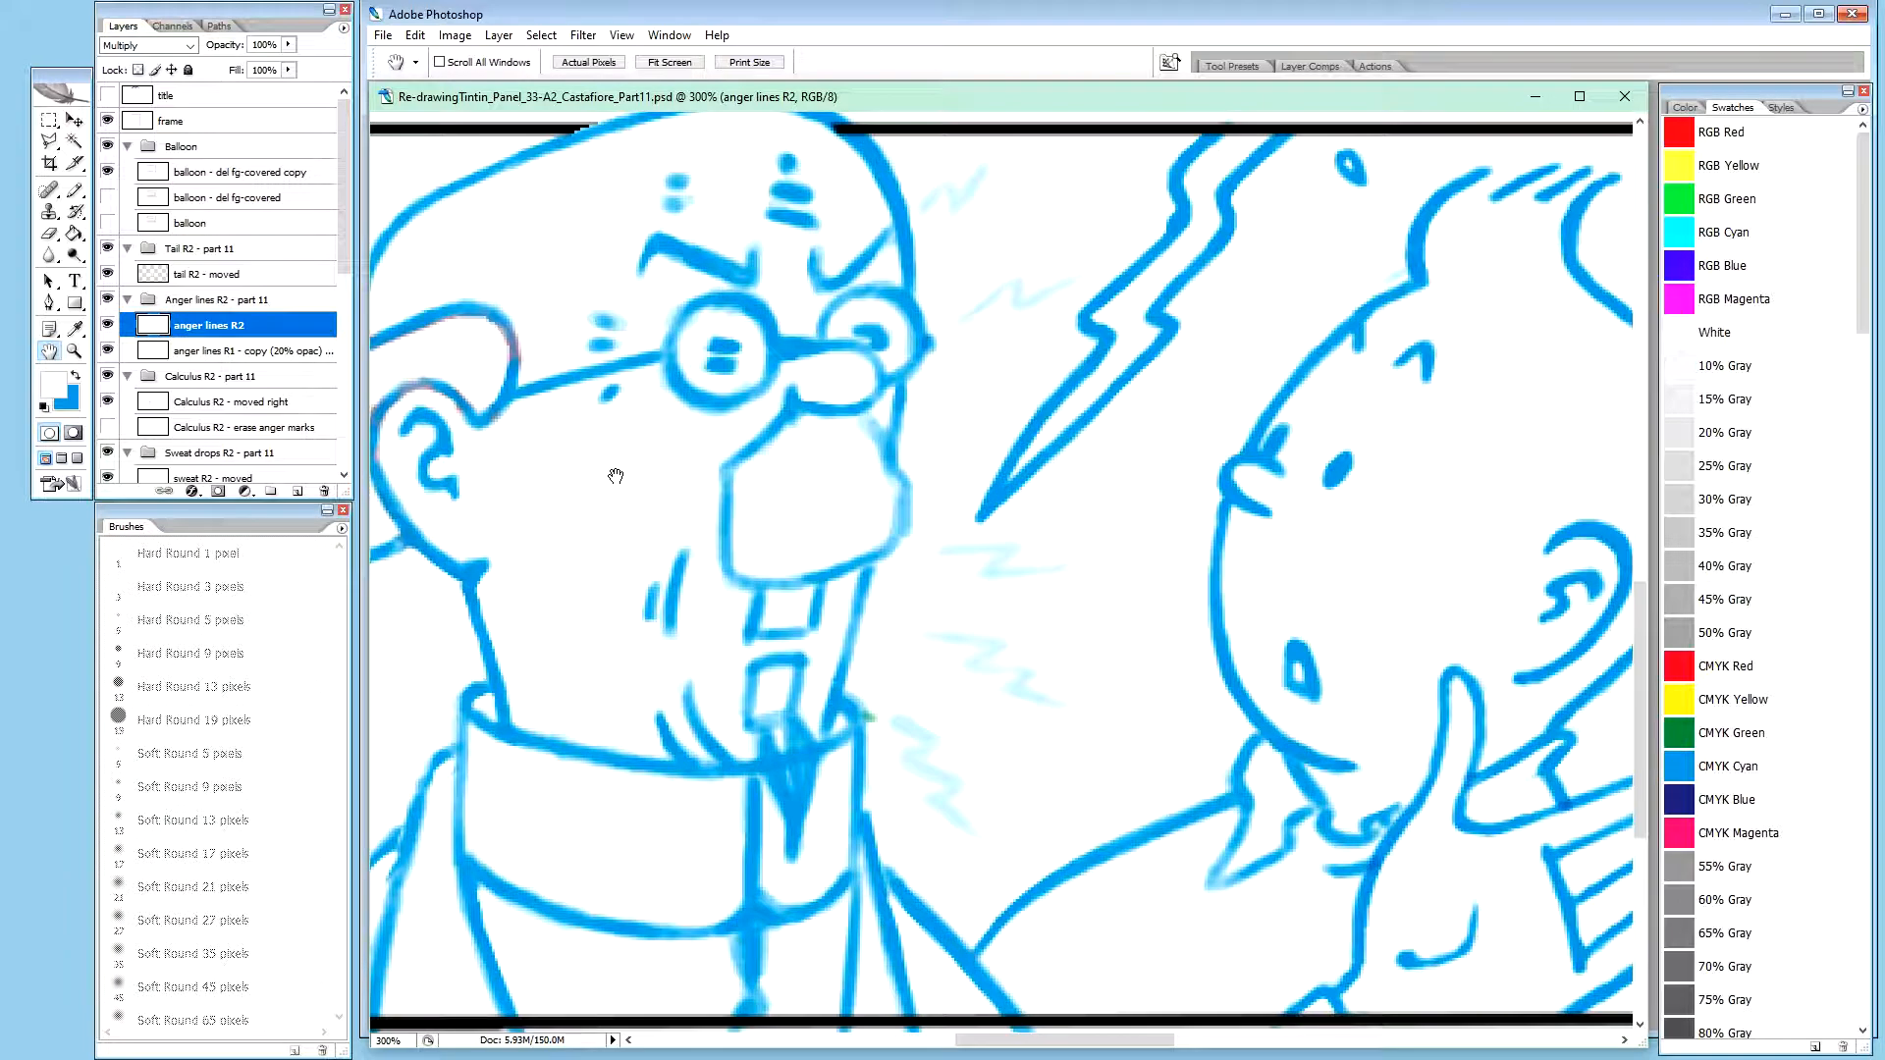
{"action": "left_click_drag", "start_coordinate": [574, 527], "coordinate": [917, 622]}
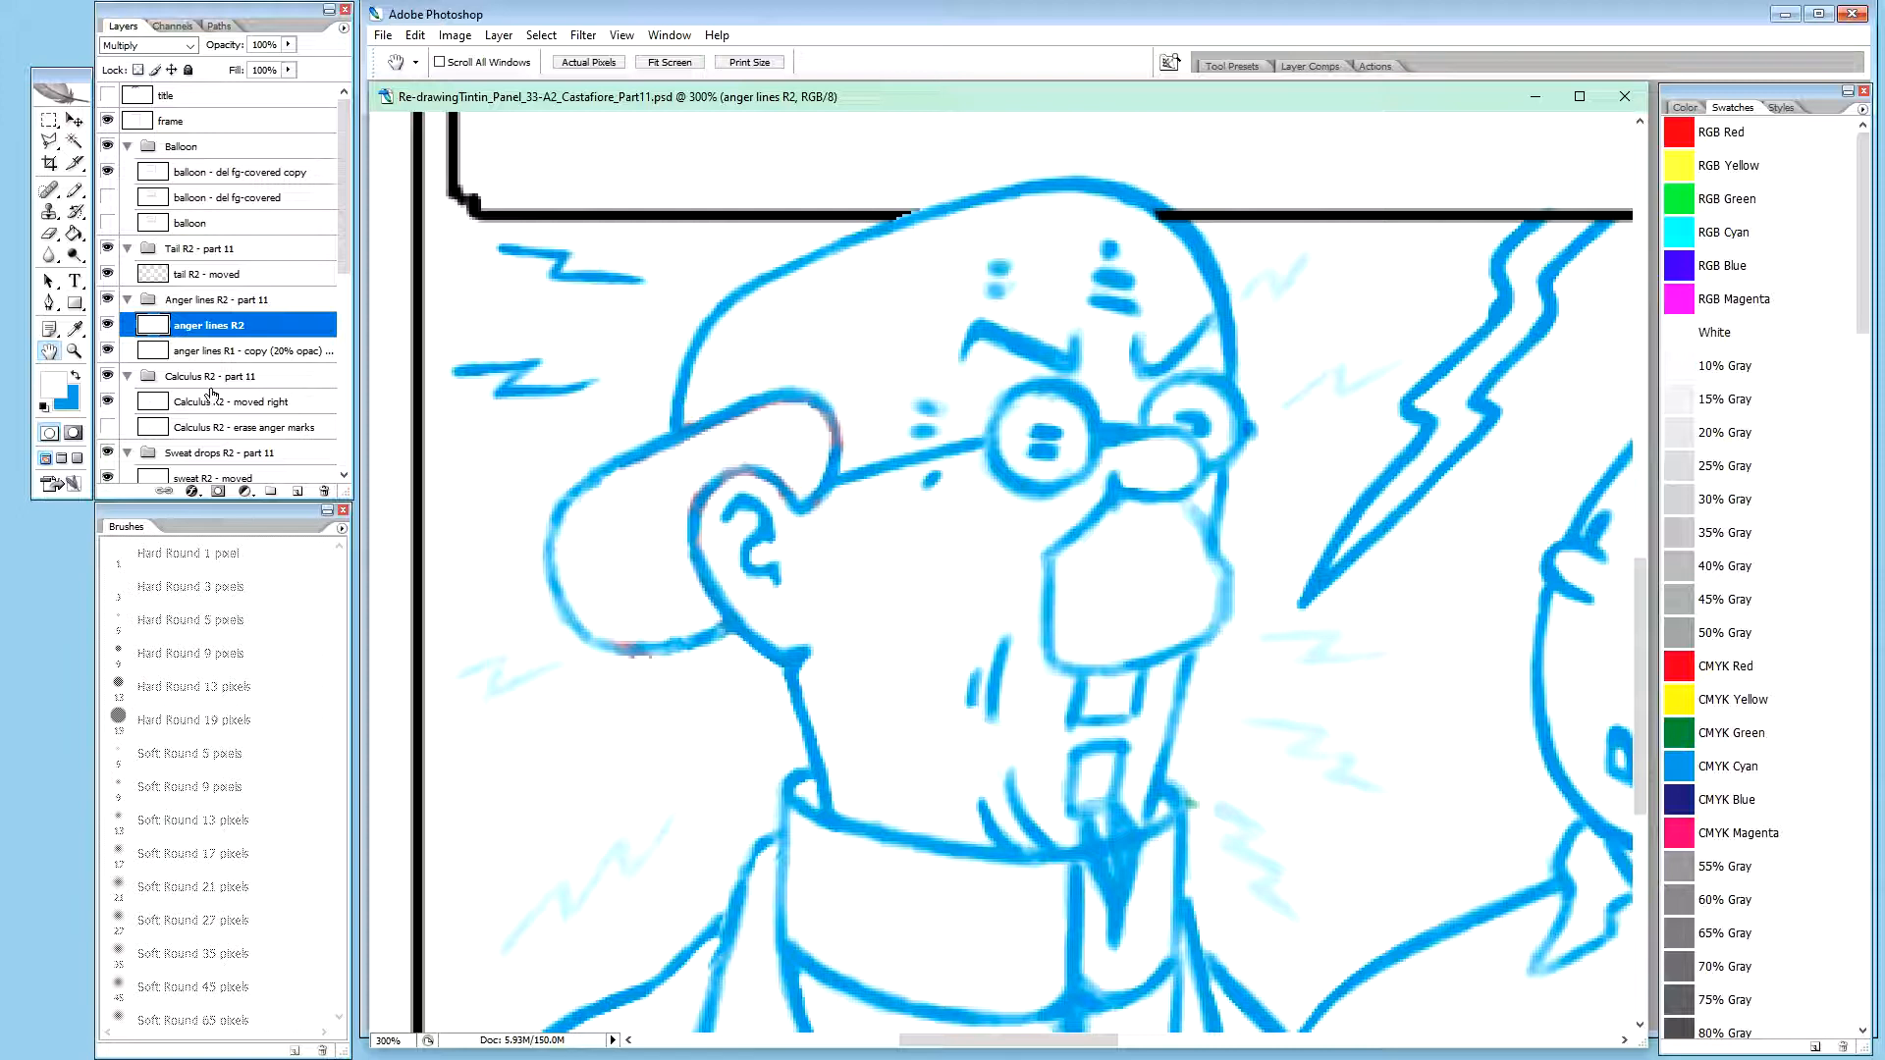
{"action": "left_click", "coordinate": [108, 326]}
{"action": "left_click", "coordinate": [108, 326]}
{"action": "key", "text": "m"}
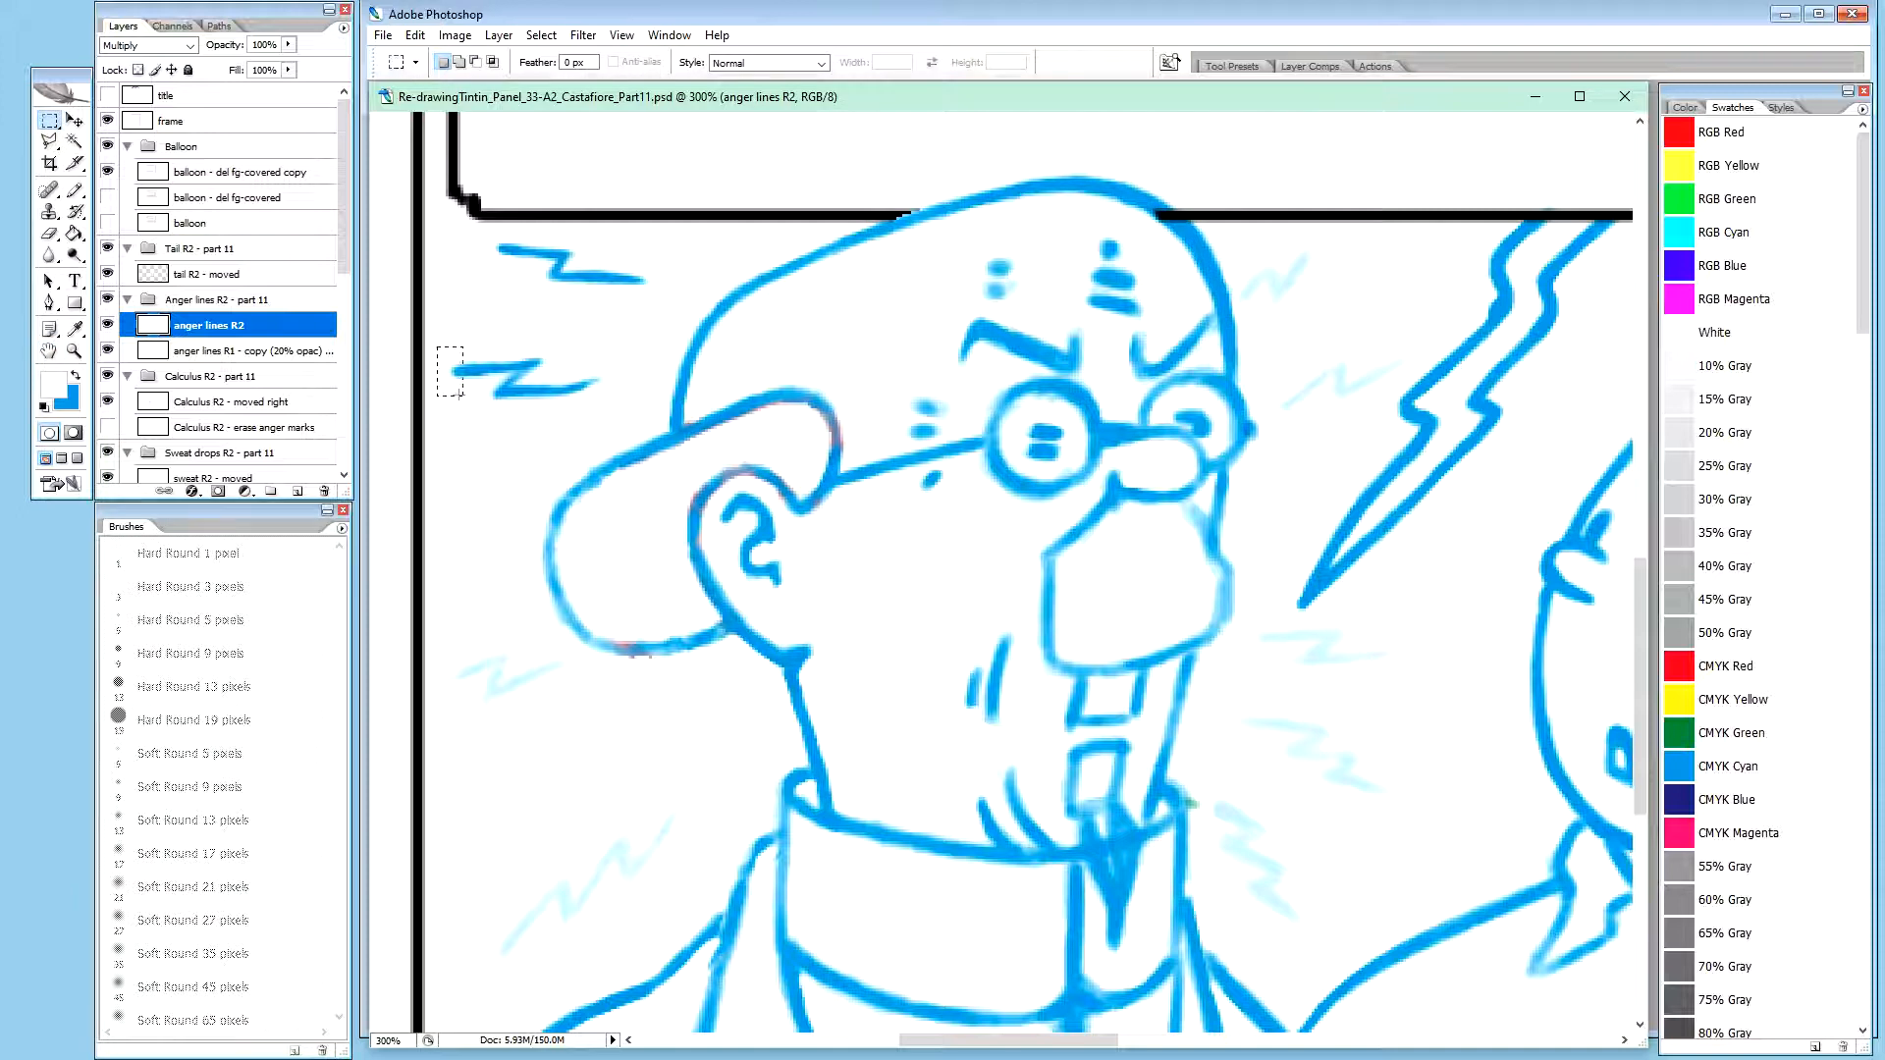
{"action": "left_click_drag", "start_coordinate": [536, 413], "coordinate": [616, 417]}
{"action": "key", "text": "ctrl+j"}
Nudge the copied lower anger line down 3 pixels, rotate it -1.1 degrees and shift it slightly left
{"action": "key", "text": "v"}
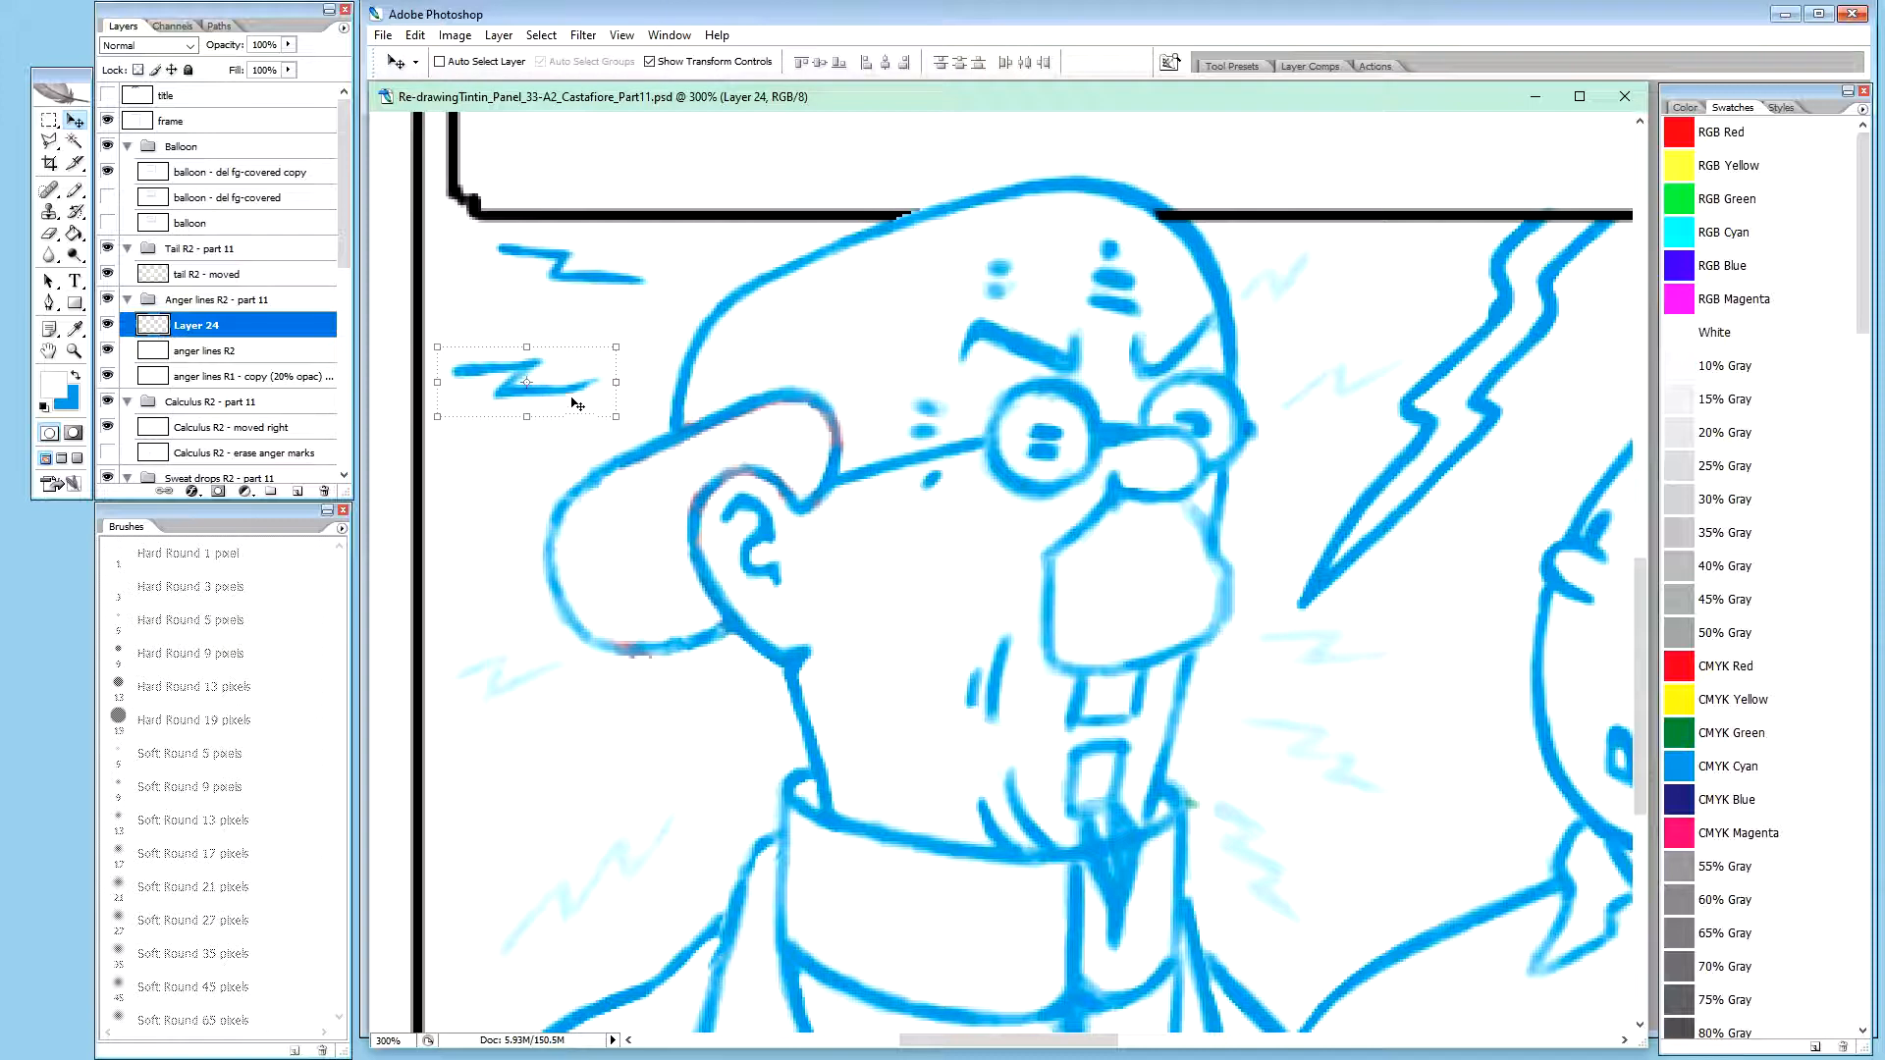
{"action": "key", "text": "Down"}
{"action": "key", "text": "Down"}
{"action": "key", "text": "Down"}
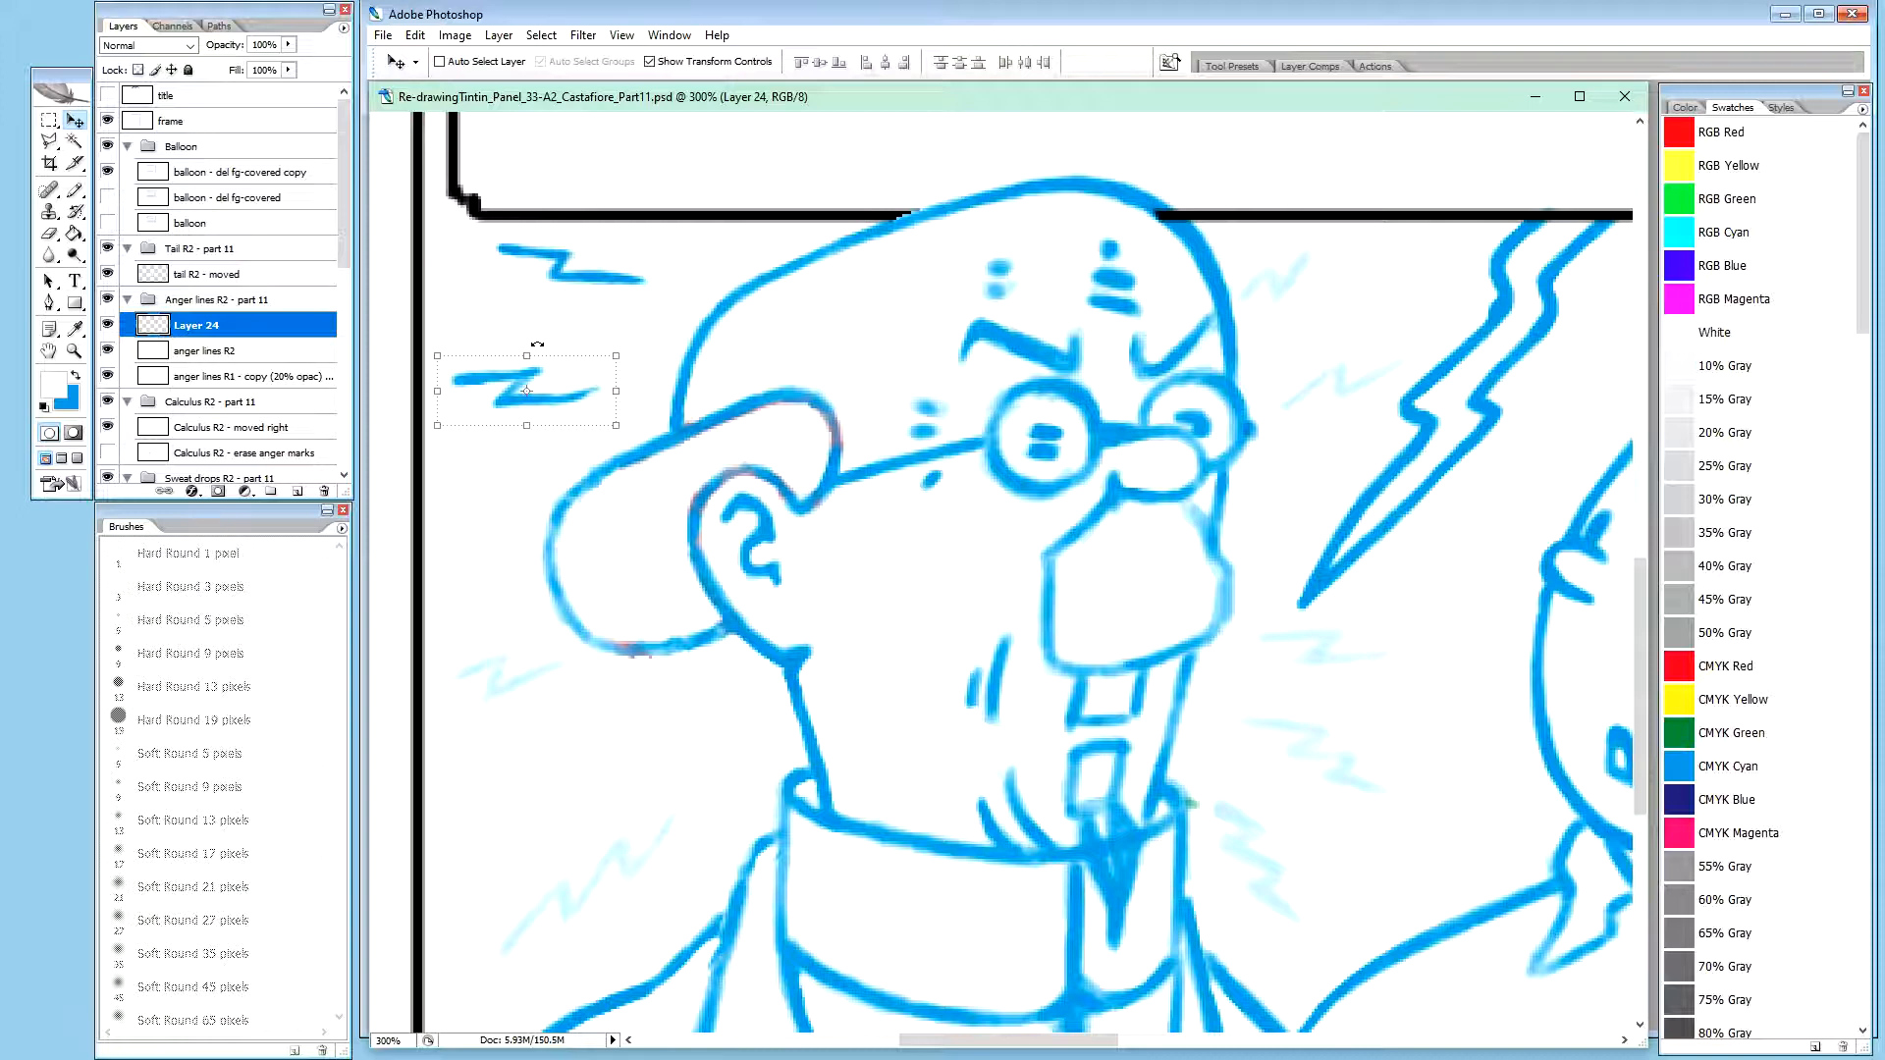
{"action": "left_click", "coordinate": [632, 435]}
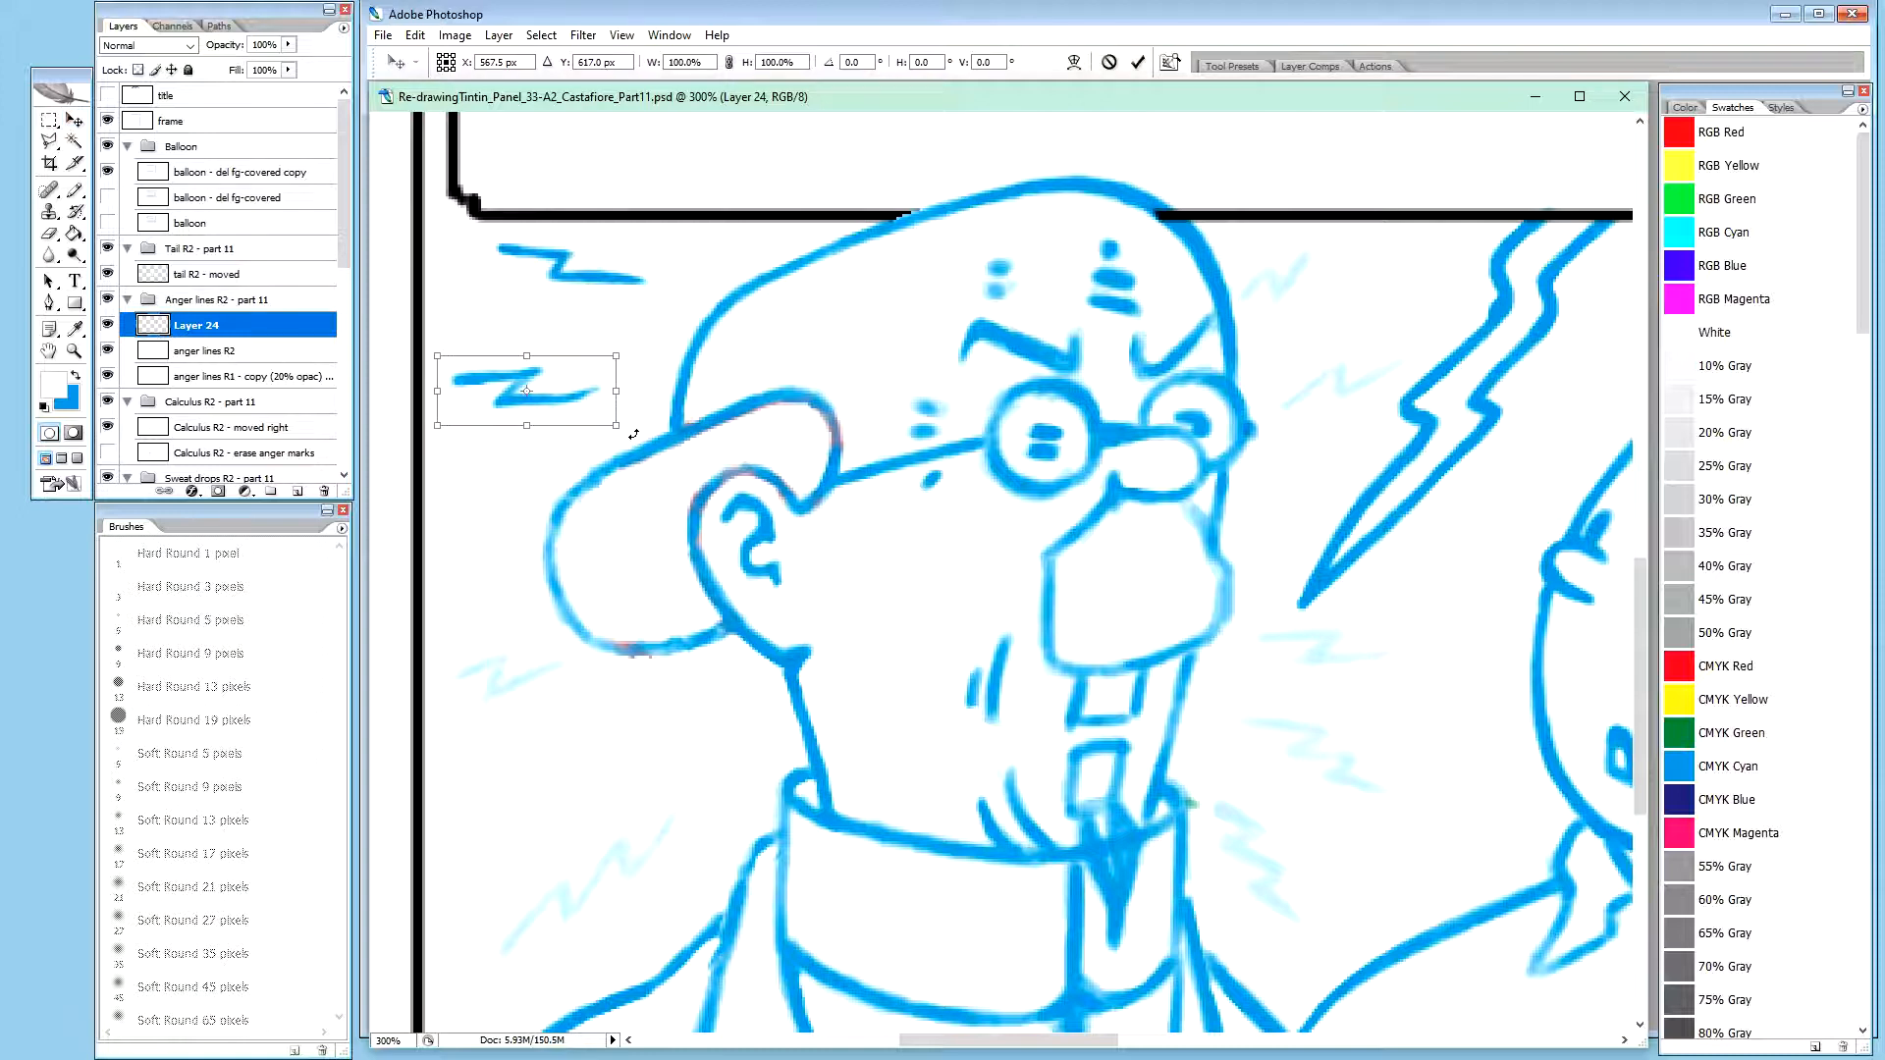
{"action": "left_click_drag", "start_coordinate": [633, 435], "coordinate": [637, 431]}
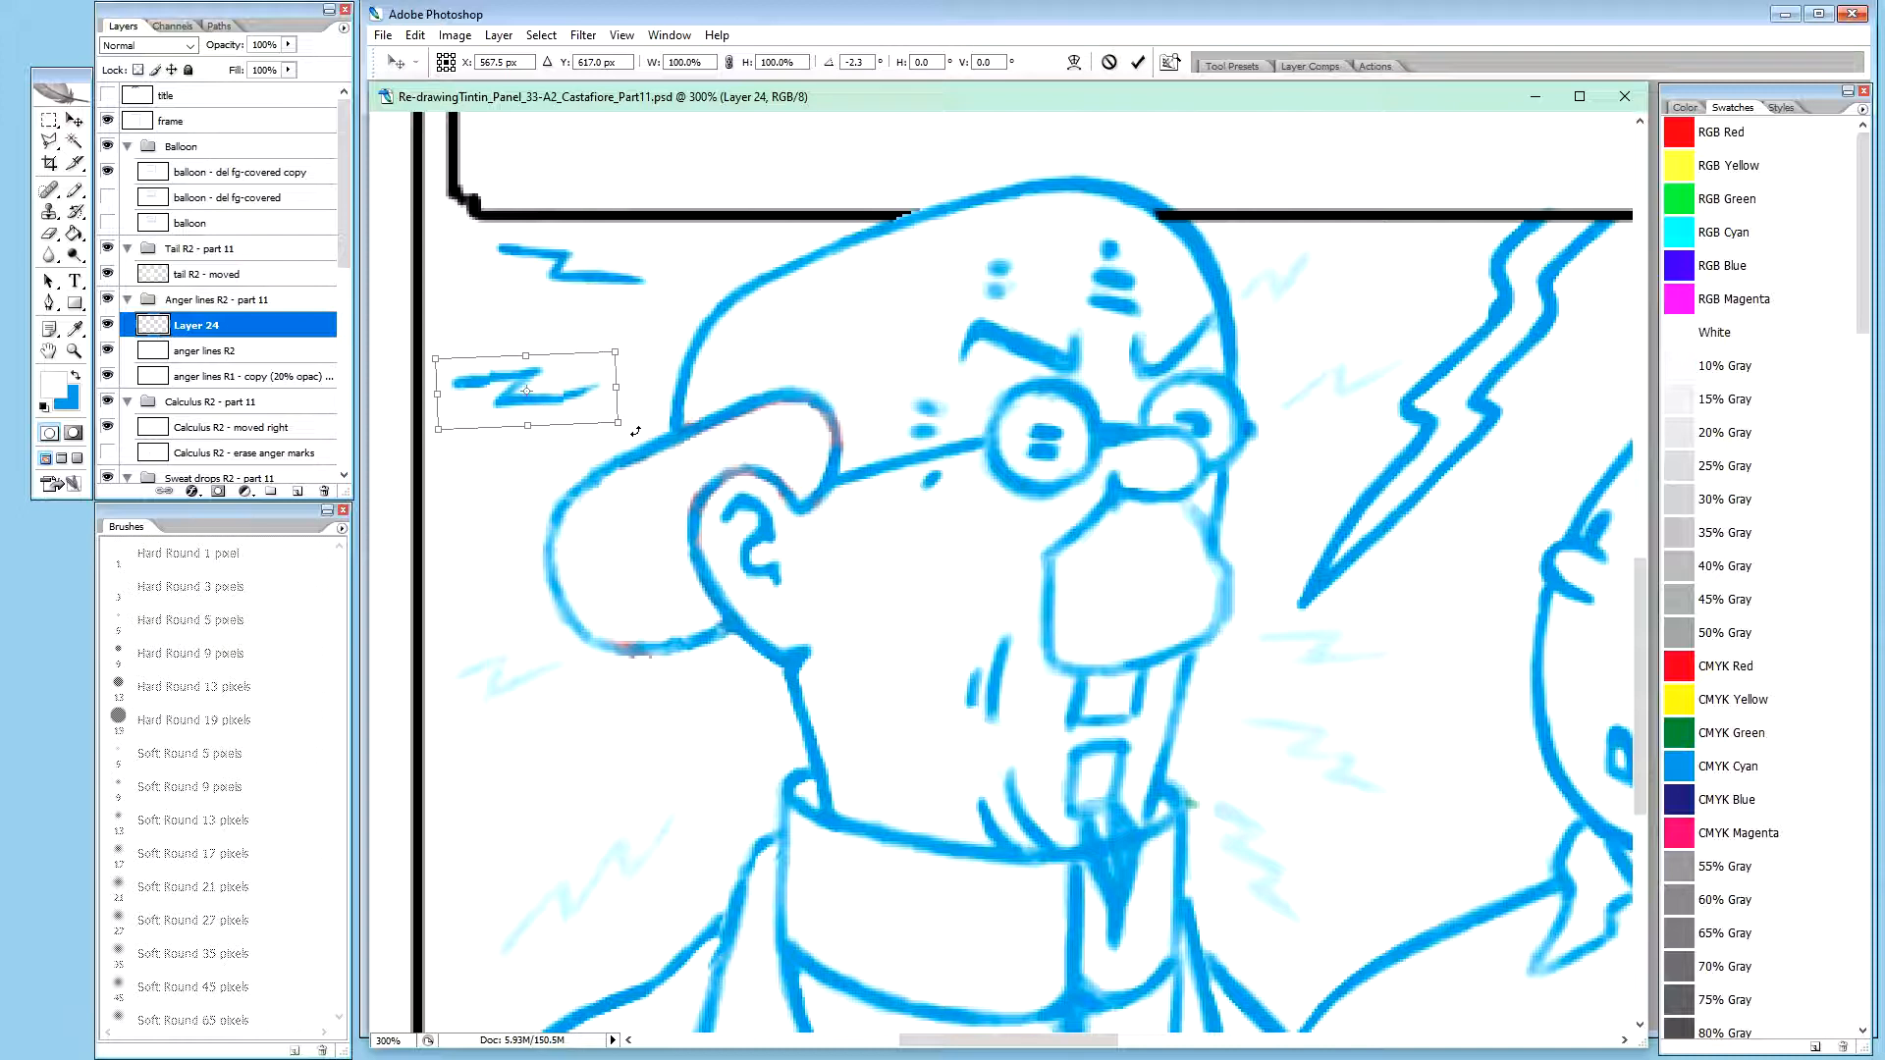
{"action": "left_click_drag", "start_coordinate": [636, 431], "coordinate": [628, 443]}
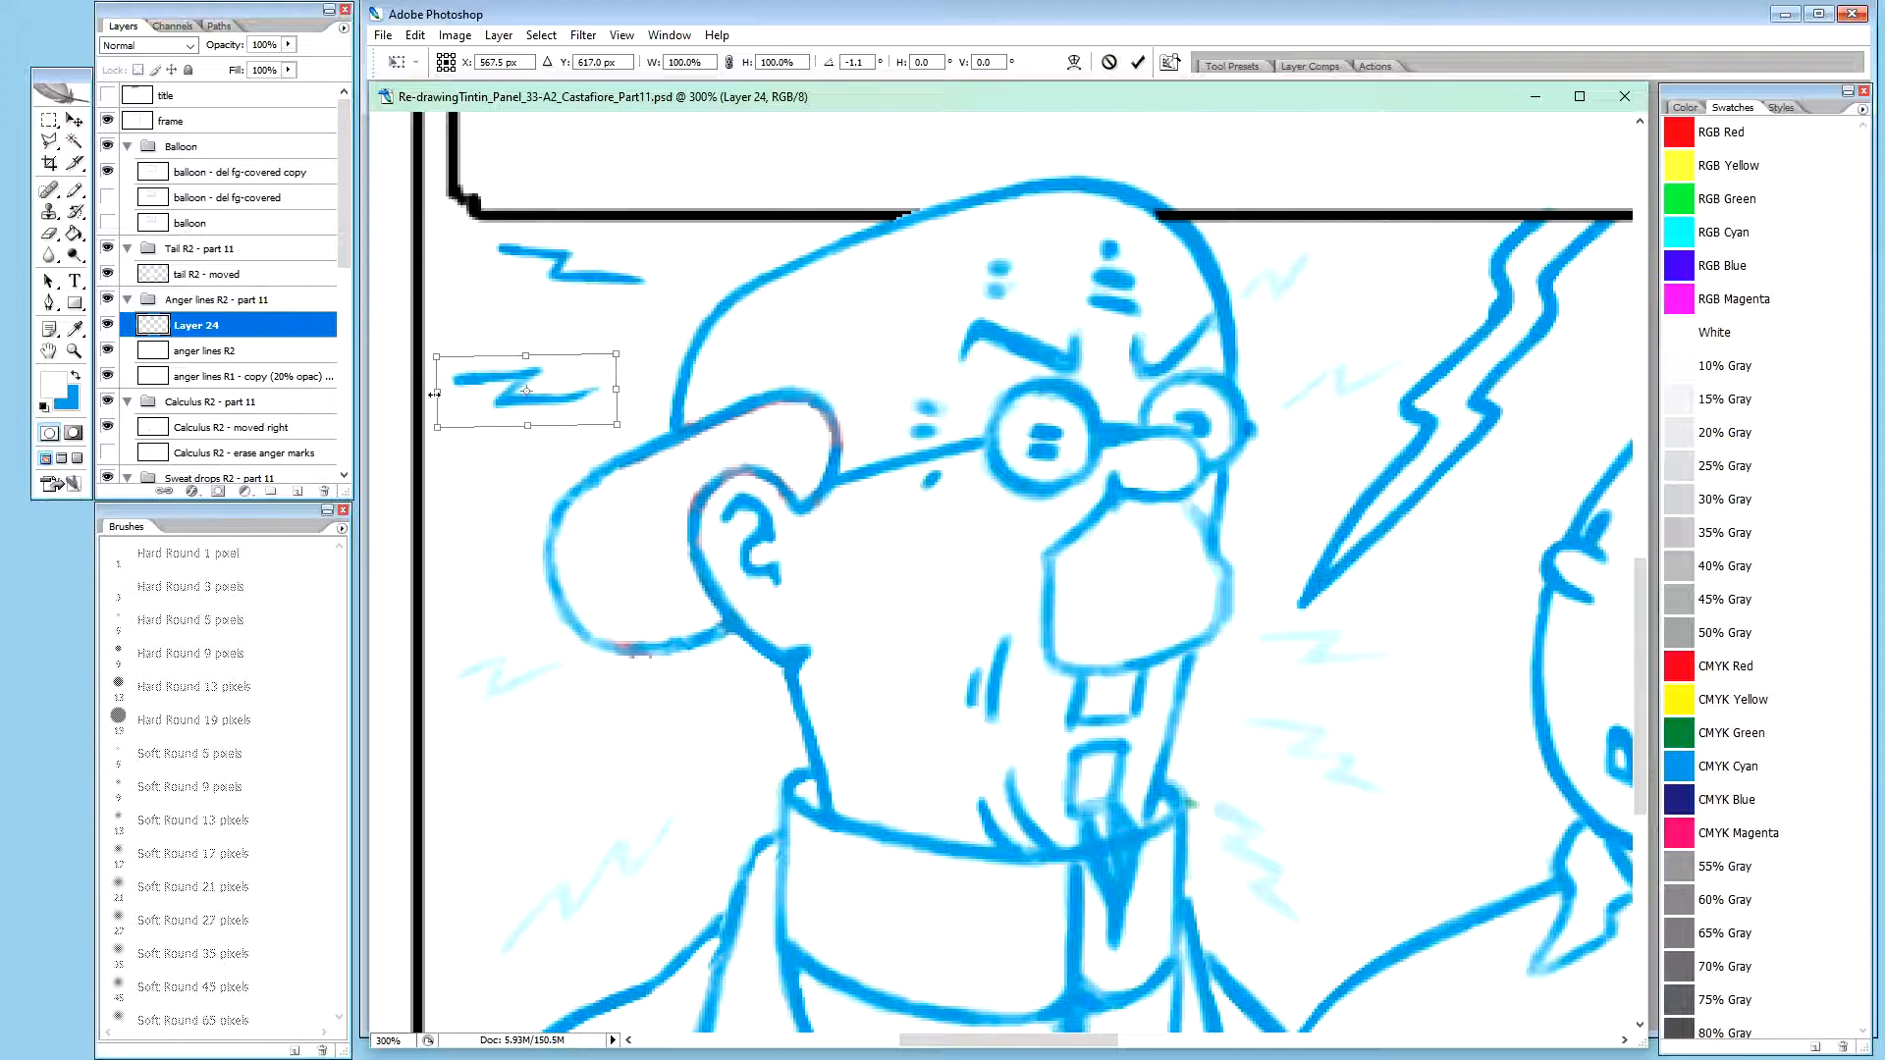
{"action": "key", "text": "Left"}
{"action": "key", "text": "Left"}
{"action": "key", "text": "Return"}
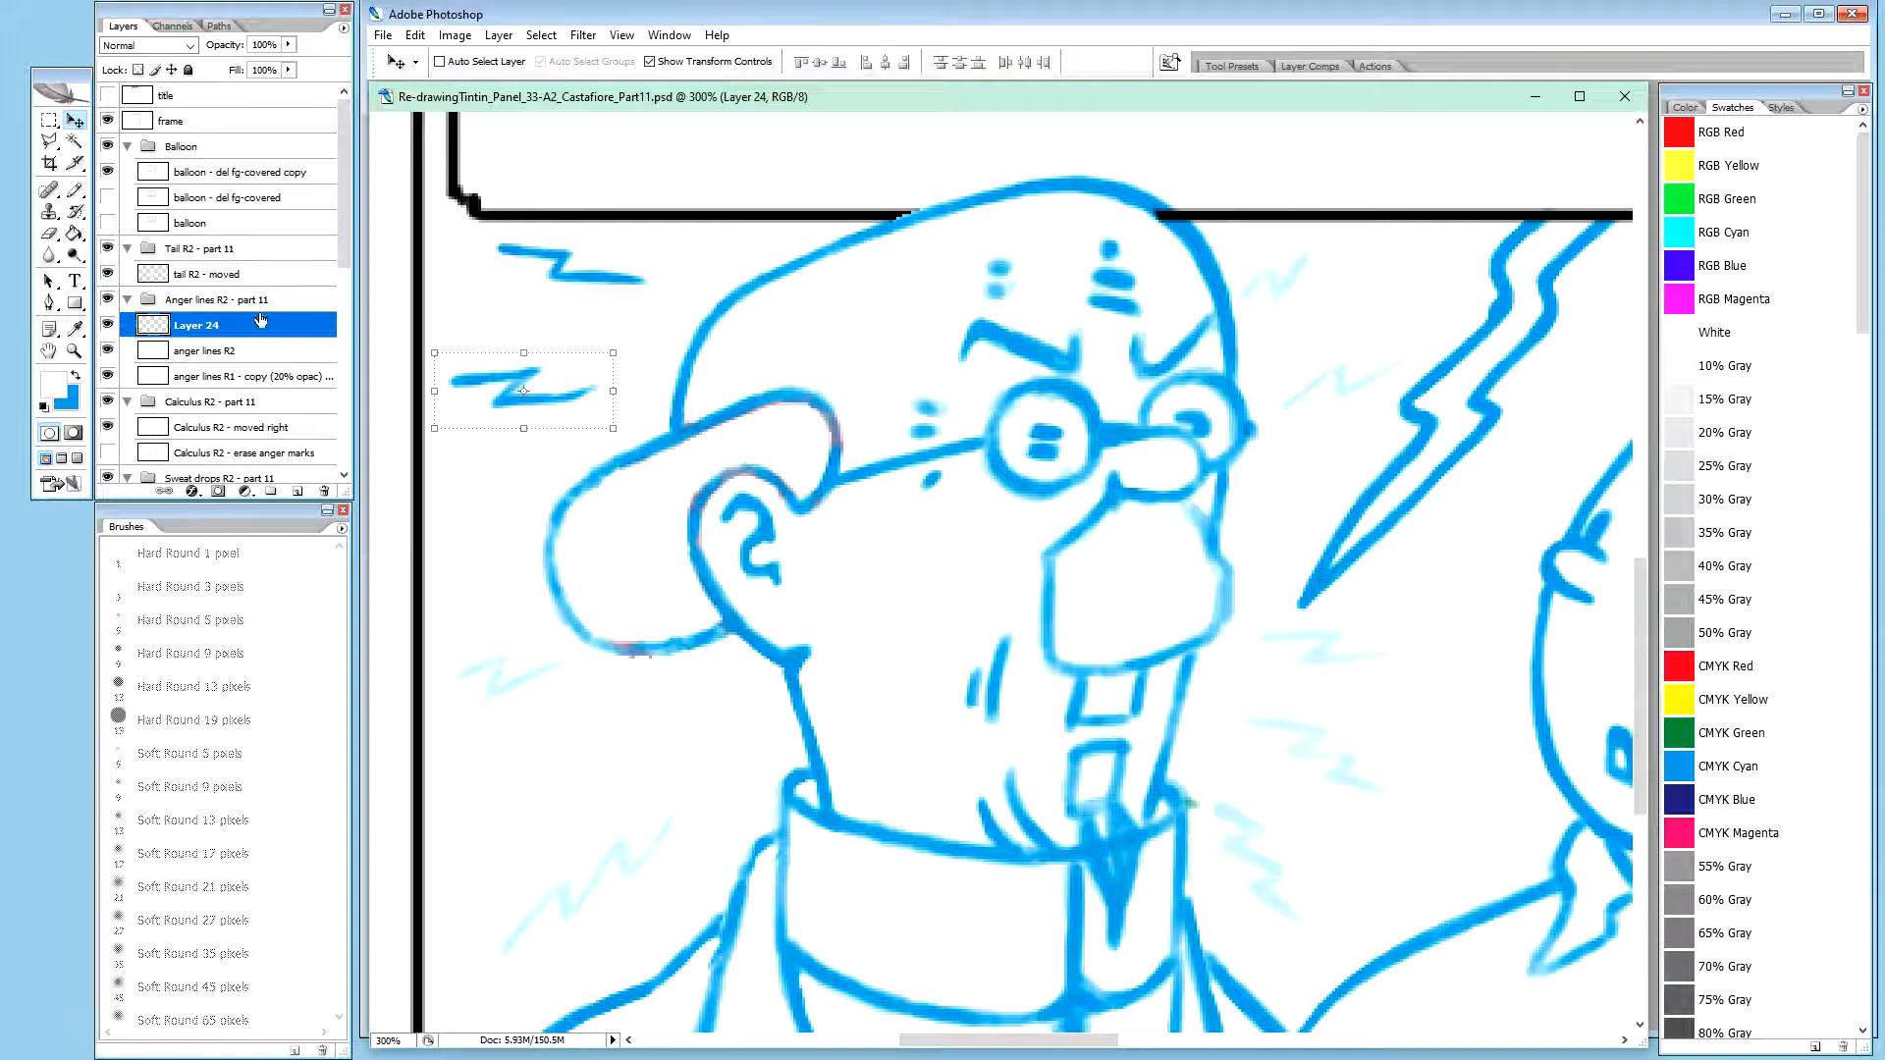
Rename the copied lower anger line's layer as "L2"
{"action": "left_click", "coordinate": [222, 355]}
{"action": "double_click", "coordinate": [194, 325]}
{"action": "left_click", "coordinate": [208, 354]}
{"action": "left_click", "coordinate": [216, 332]}
{"action": "double_click", "coordinate": [197, 325]}
{"action": "type", "text": "L2"}
{"action": "left_click", "coordinate": [210, 352]}
{"action": "left_click", "coordinate": [191, 329]}
Copy the upper dark anger line beside Calculus's head from the anger lines R2 layer into its own new layer
{"action": "left_click", "coordinate": [202, 351]}
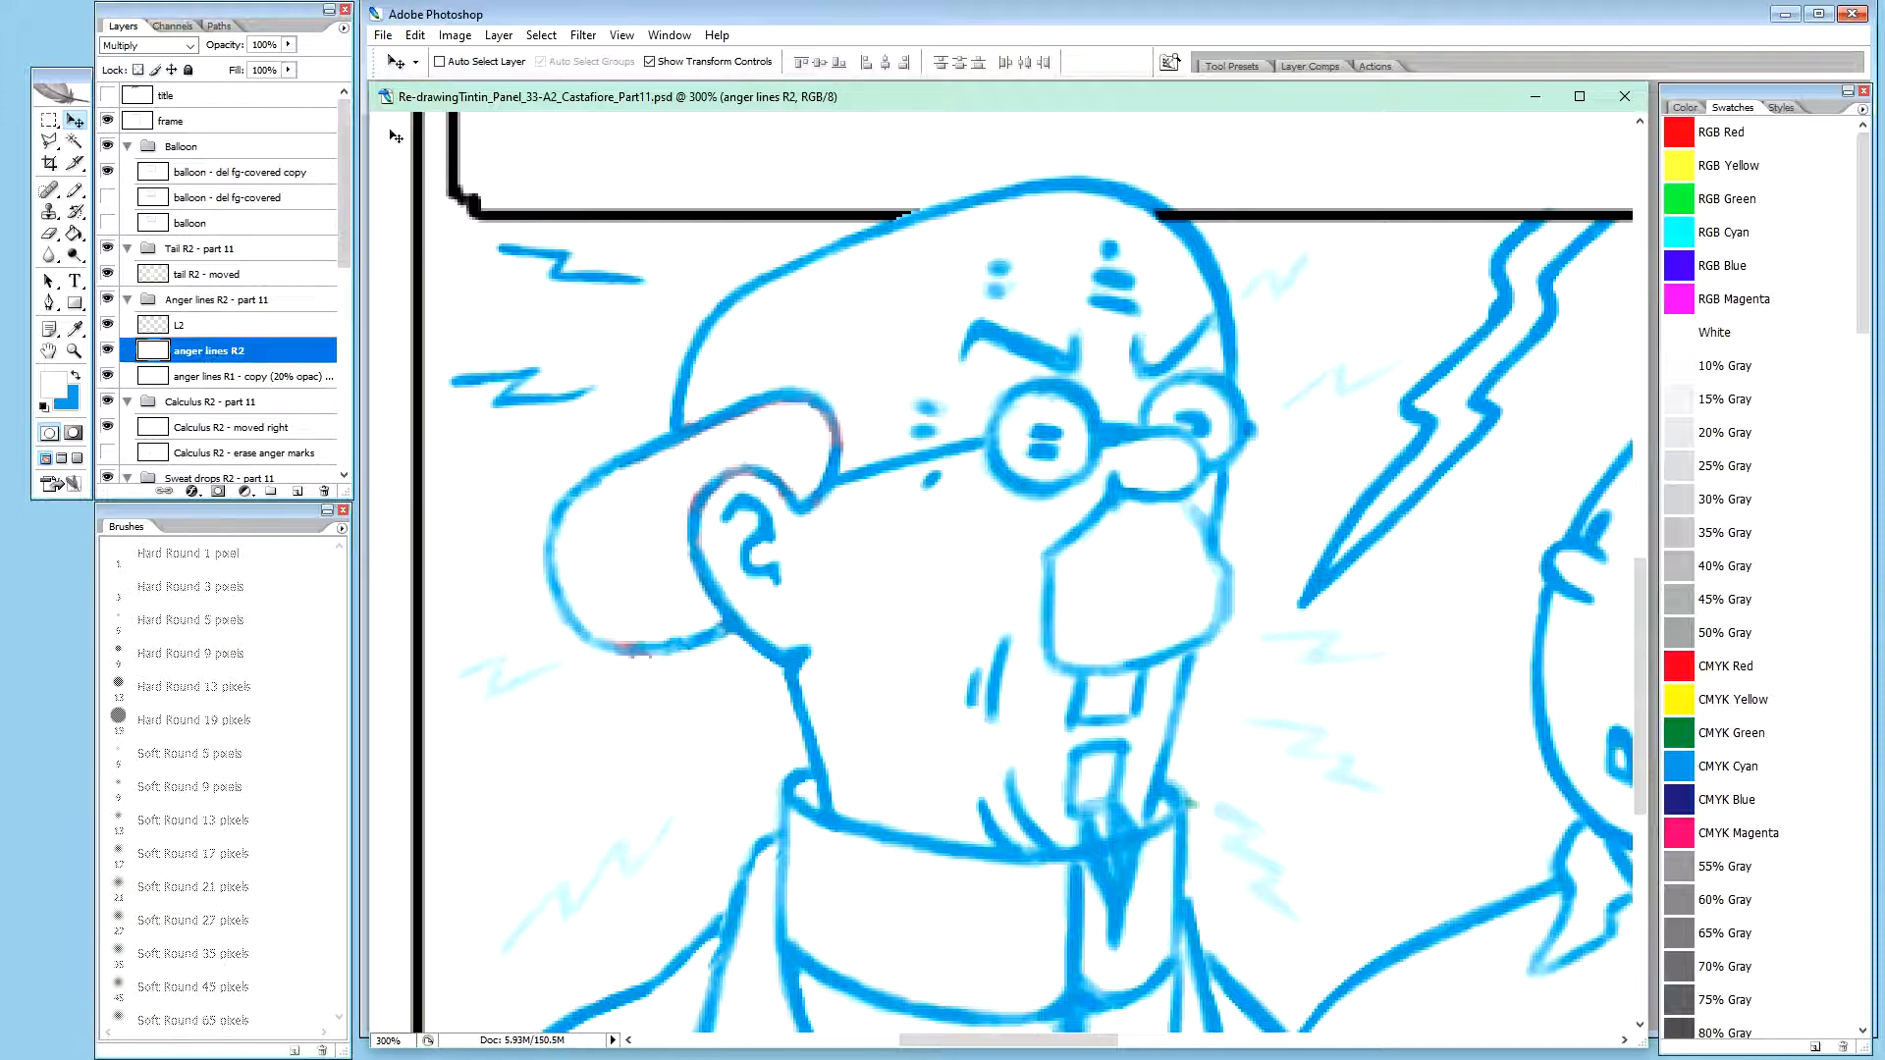
{"action": "key", "text": "m"}
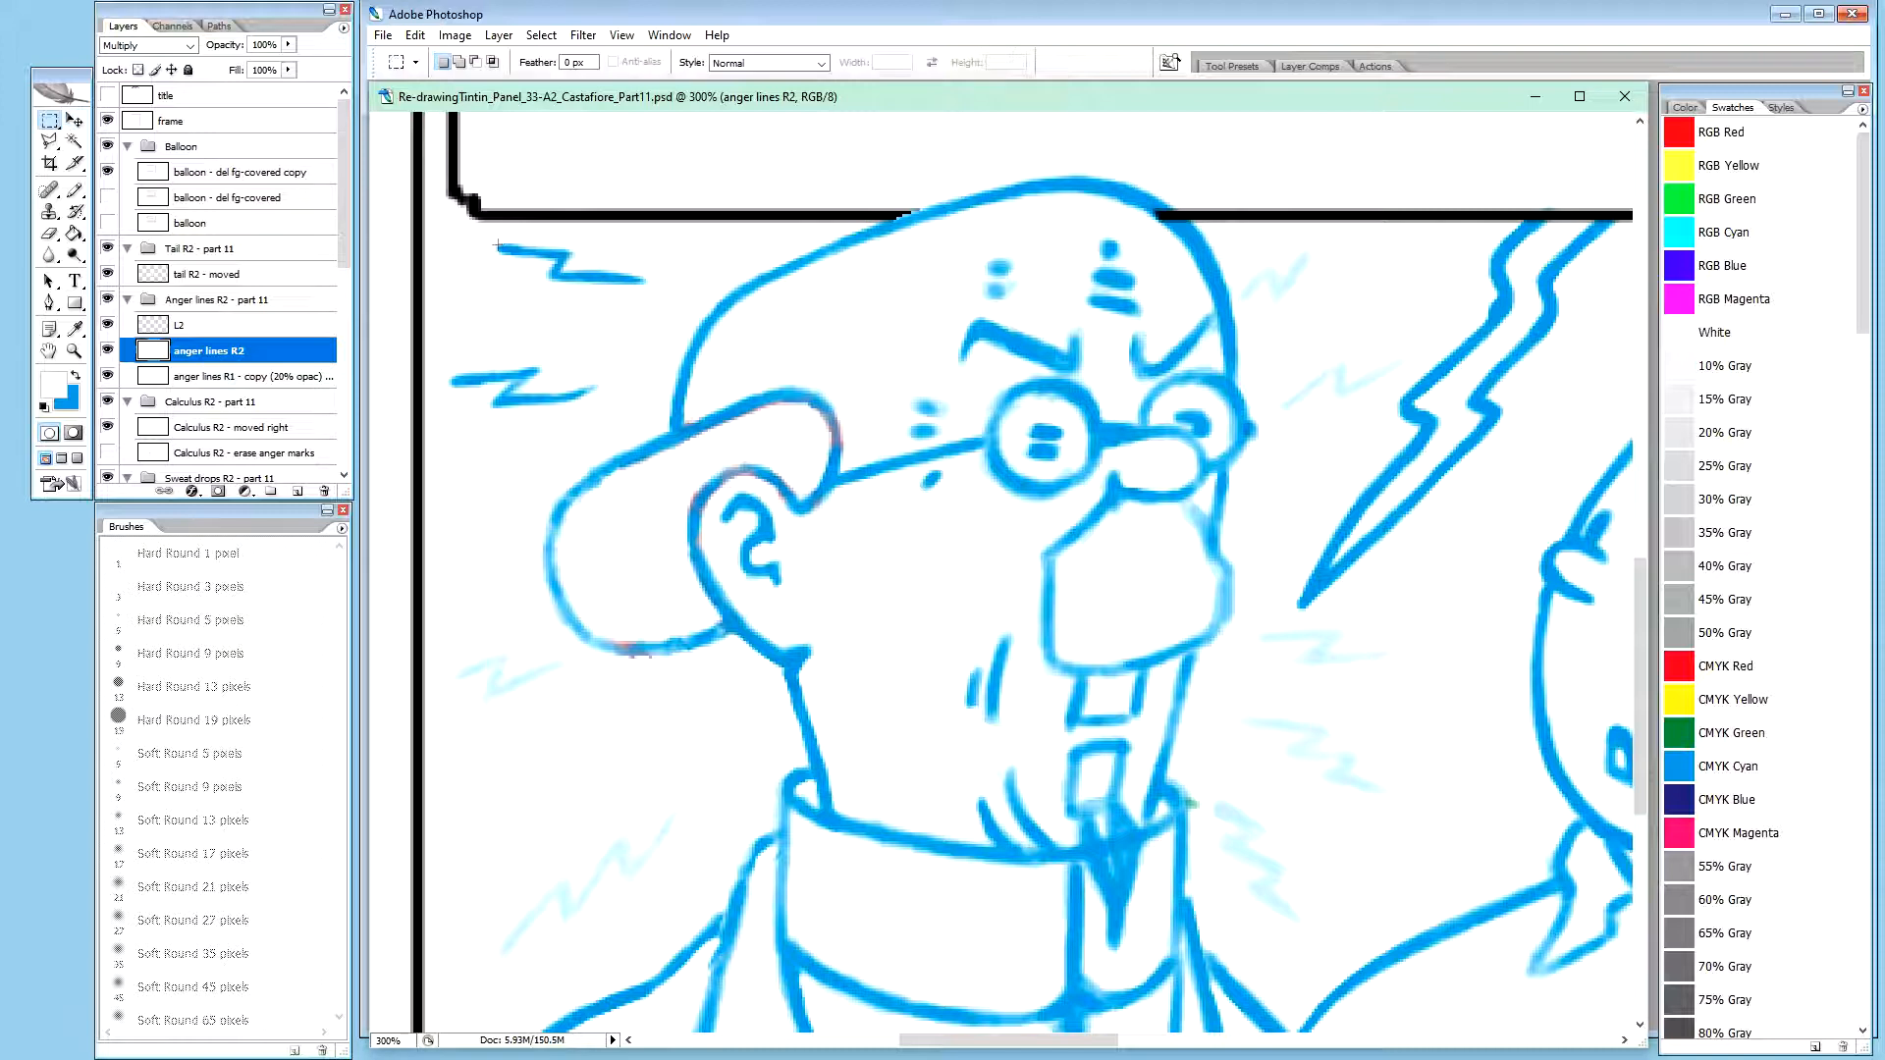
{"action": "left_click_drag", "start_coordinate": [504, 255], "coordinate": [665, 310]}
{"action": "key", "text": "v"}
{"action": "key", "text": "ctrl+j"}
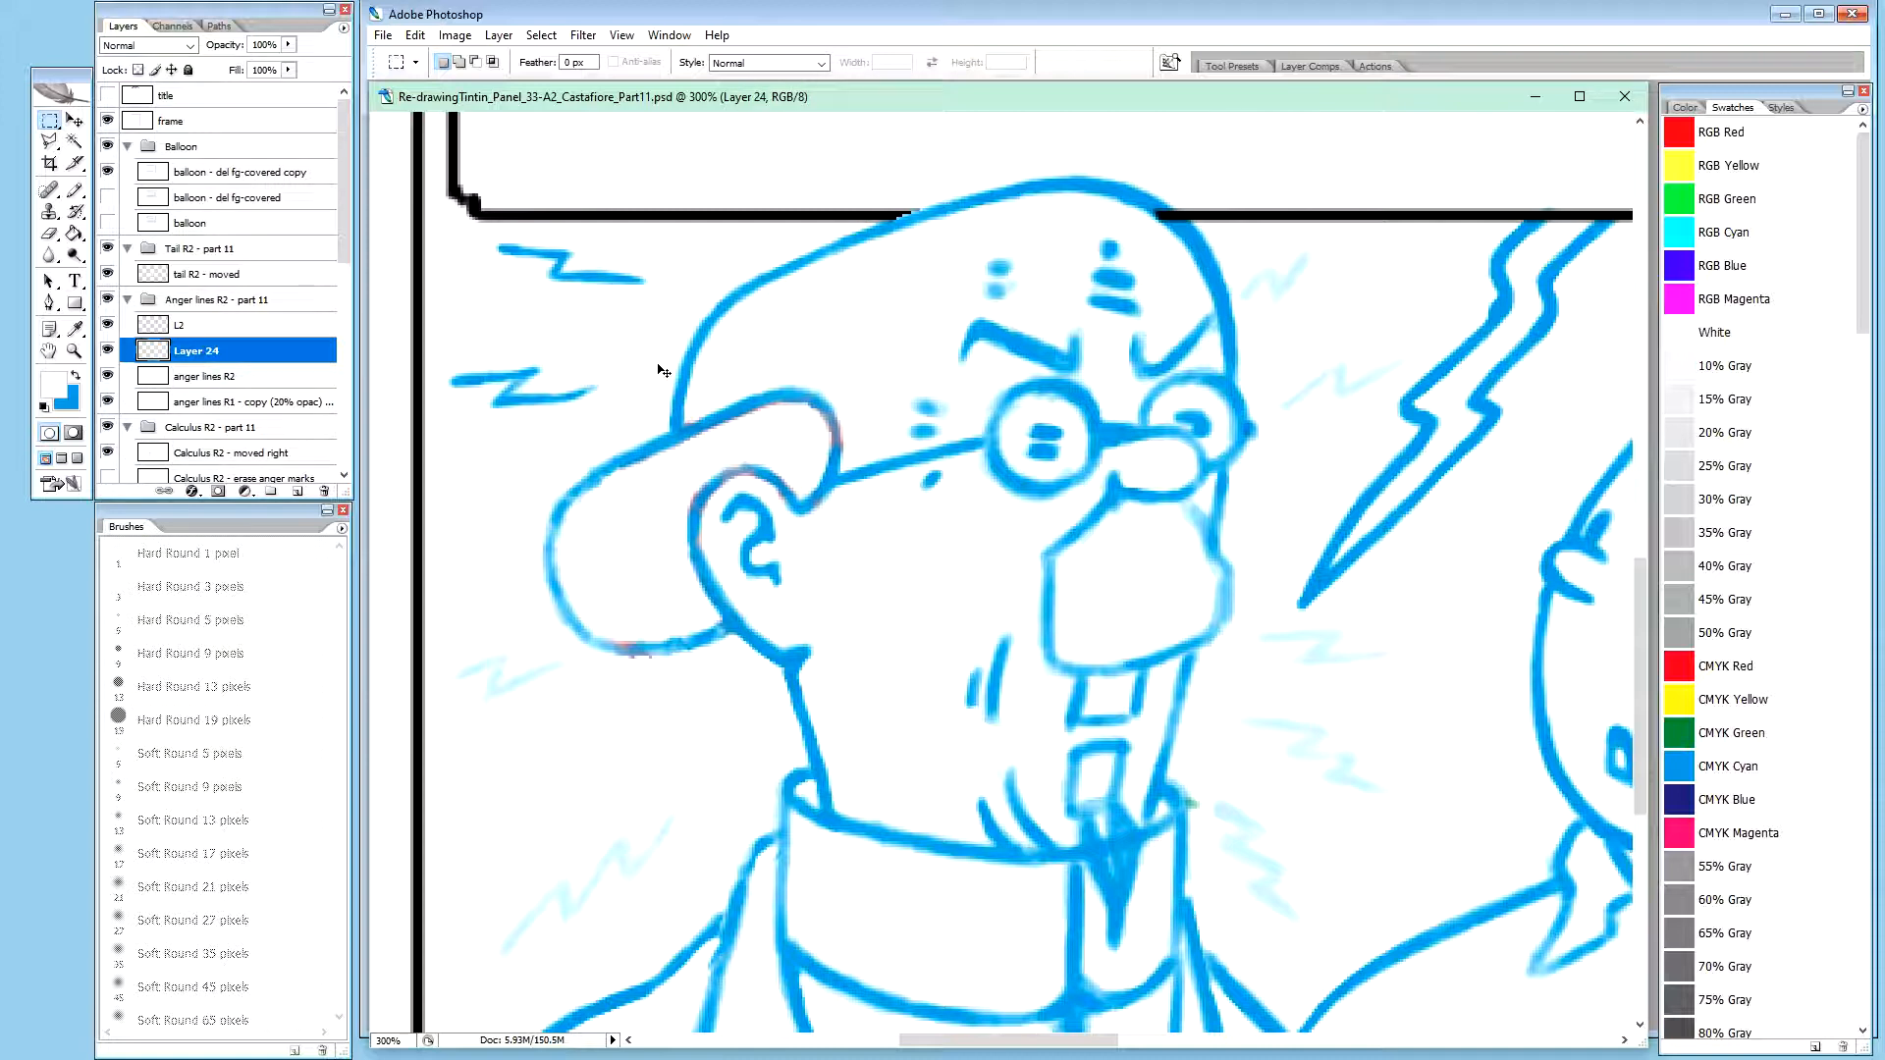
Move the copied upper anger line's layer above L2 and rename it "L1"
{"action": "left_click_drag", "start_coordinate": [204, 356], "coordinate": [208, 316]}
{"action": "double_click", "coordinate": [209, 314]}
{"action": "type", "text": "L1"}
{"action": "key", "text": "Return"}
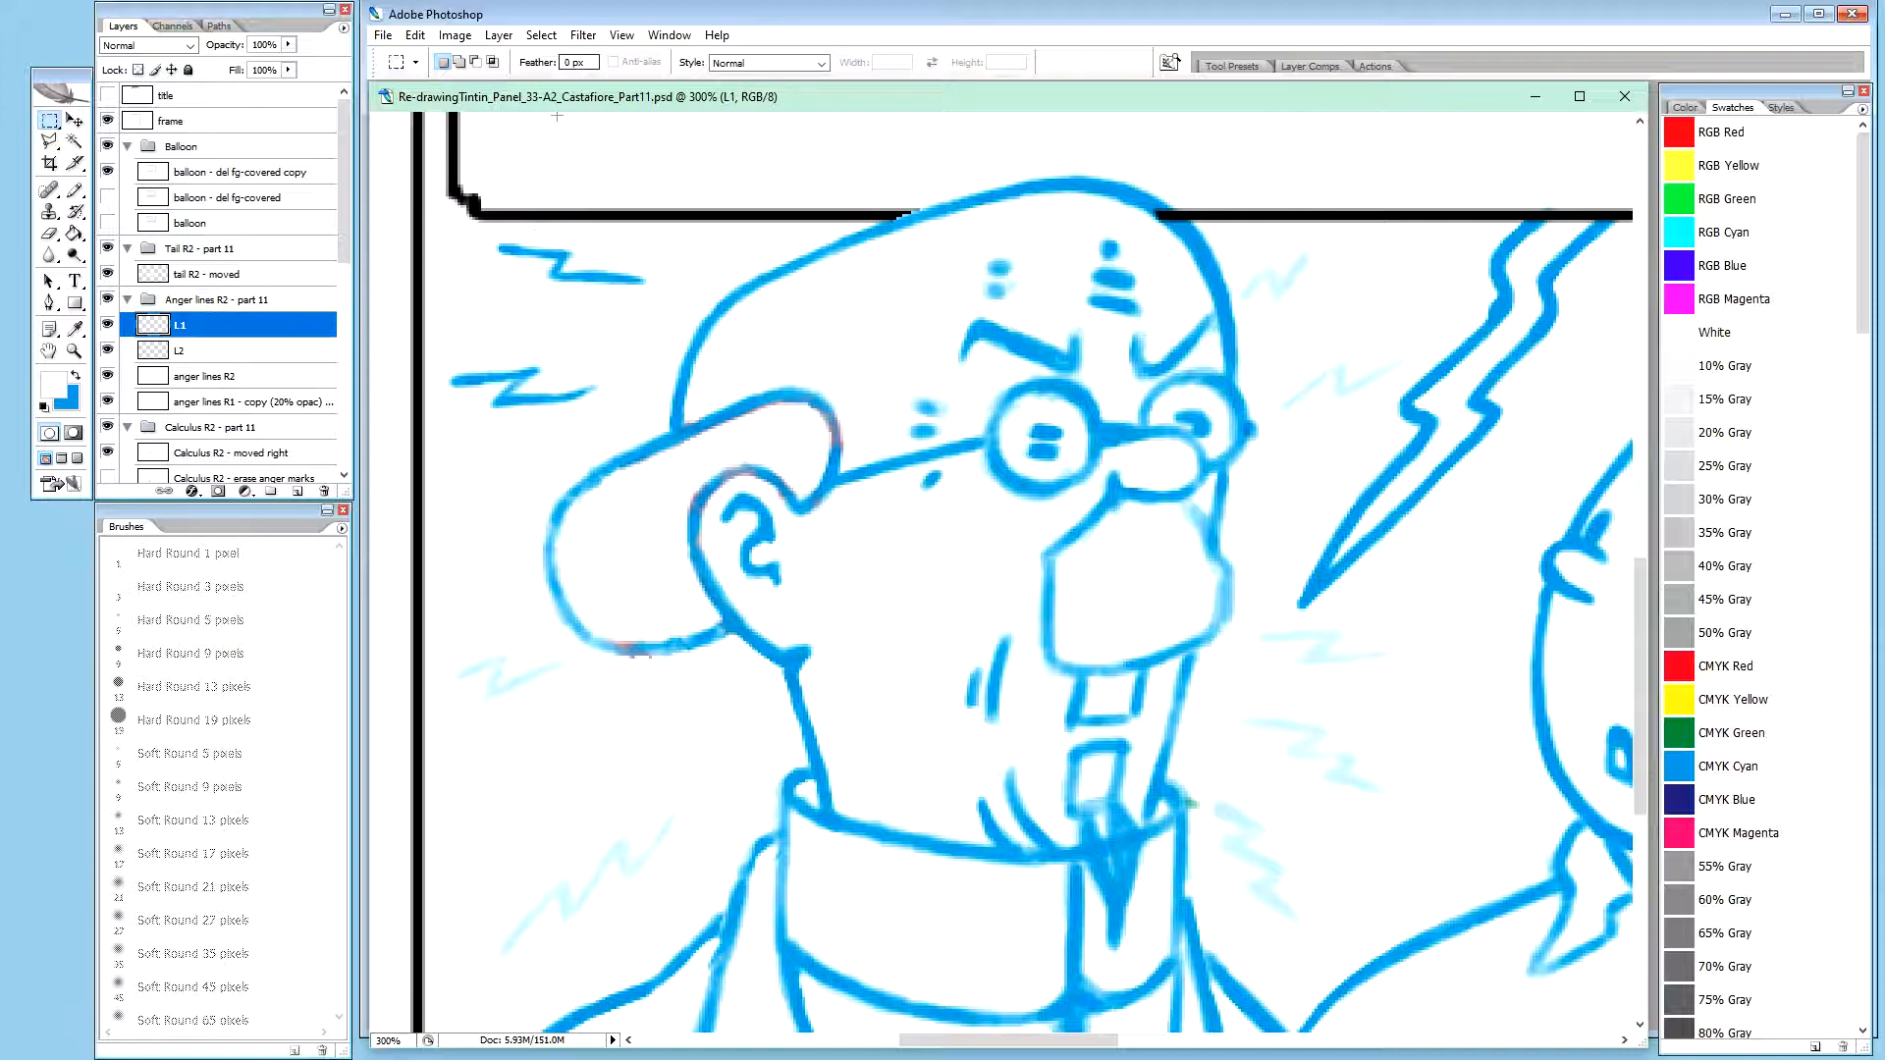
Nudge the L1 anger line 3 pixels right and 1 pixel down
{"action": "key", "text": "v"}
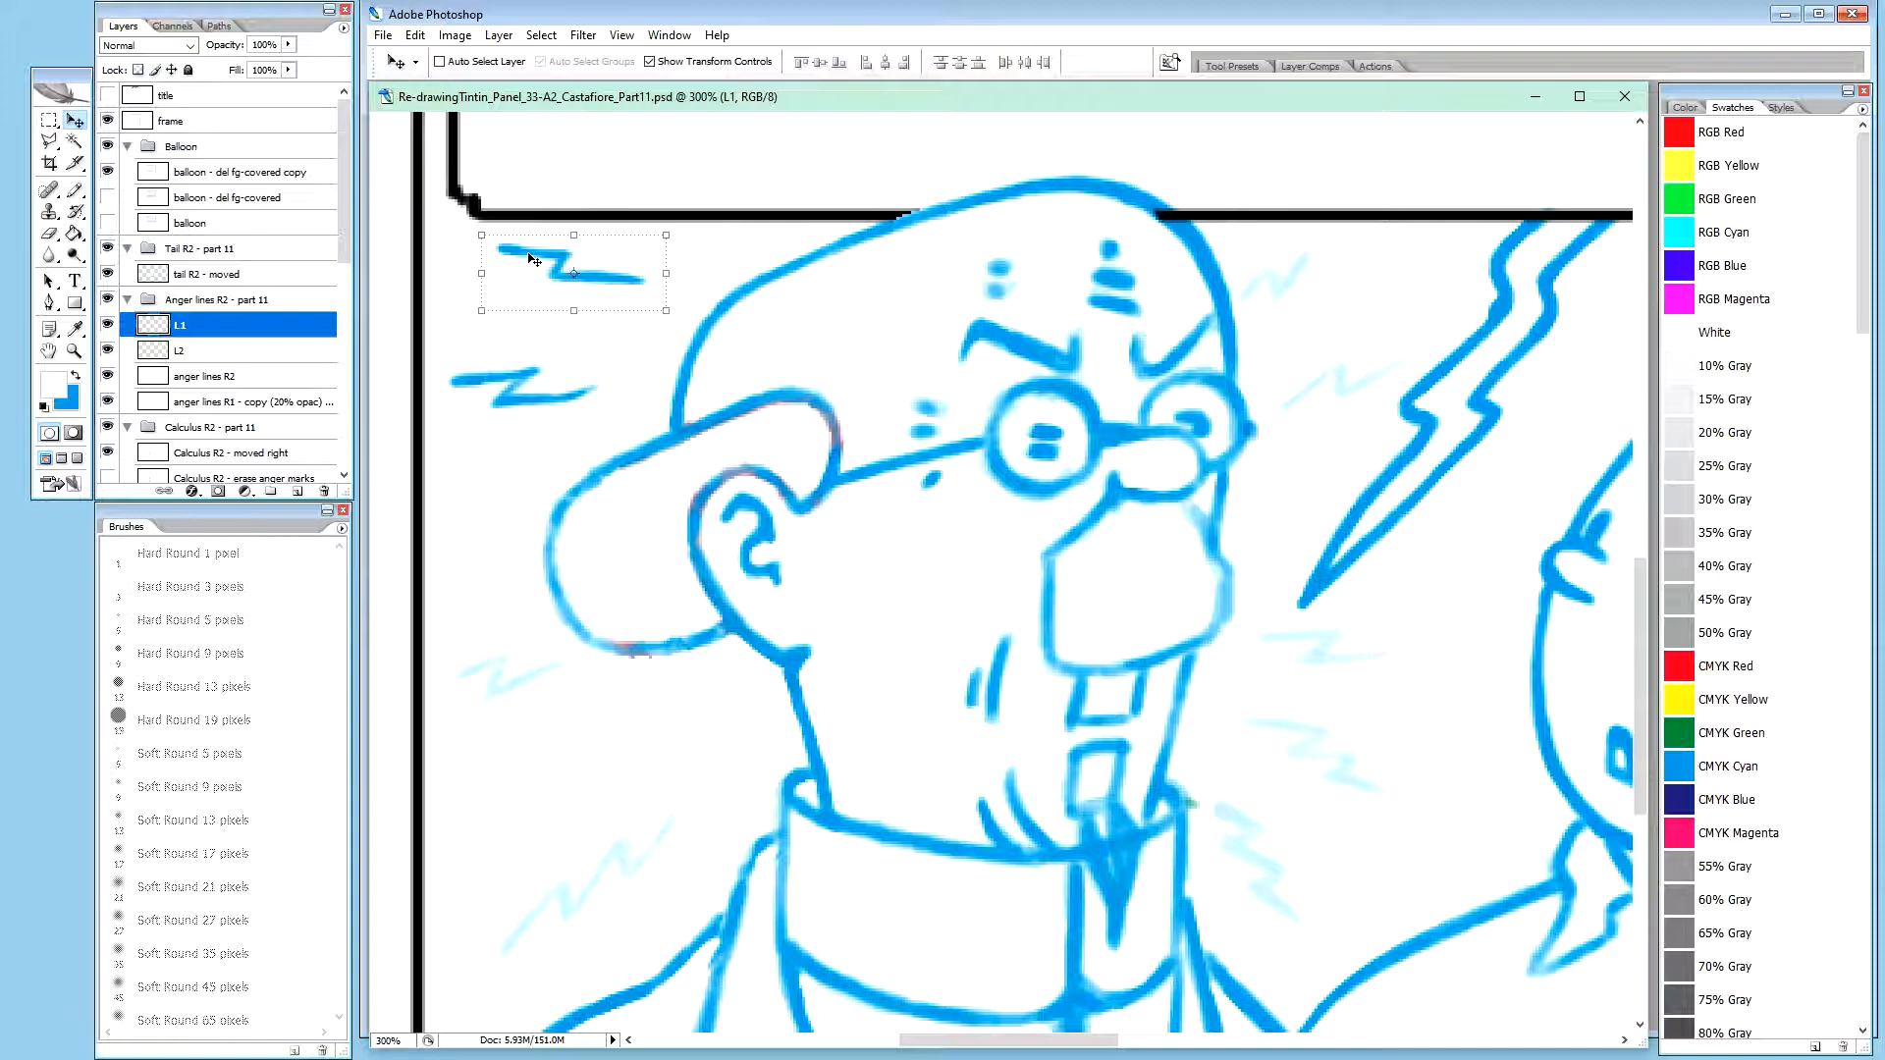
{"action": "key", "text": "Right"}
{"action": "key", "text": "Right"}
{"action": "key", "text": "Right"}
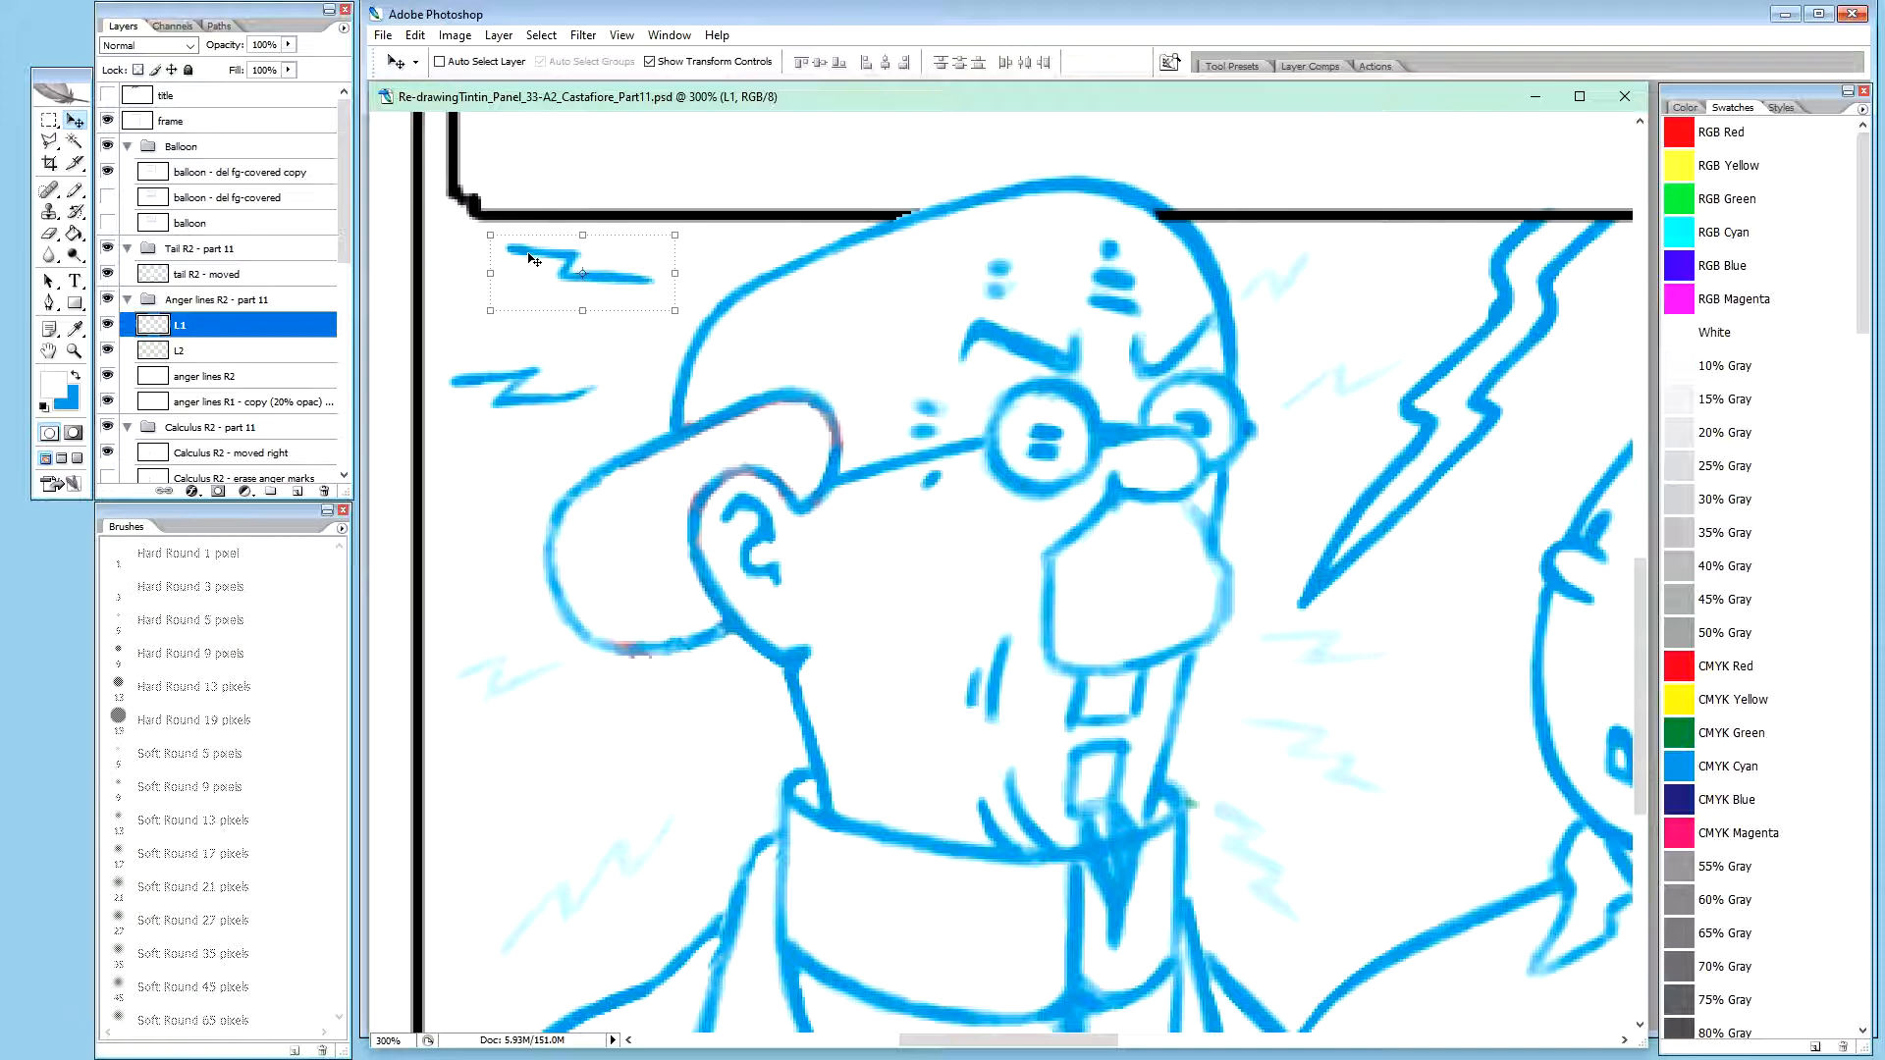
{"action": "key", "text": "Down"}
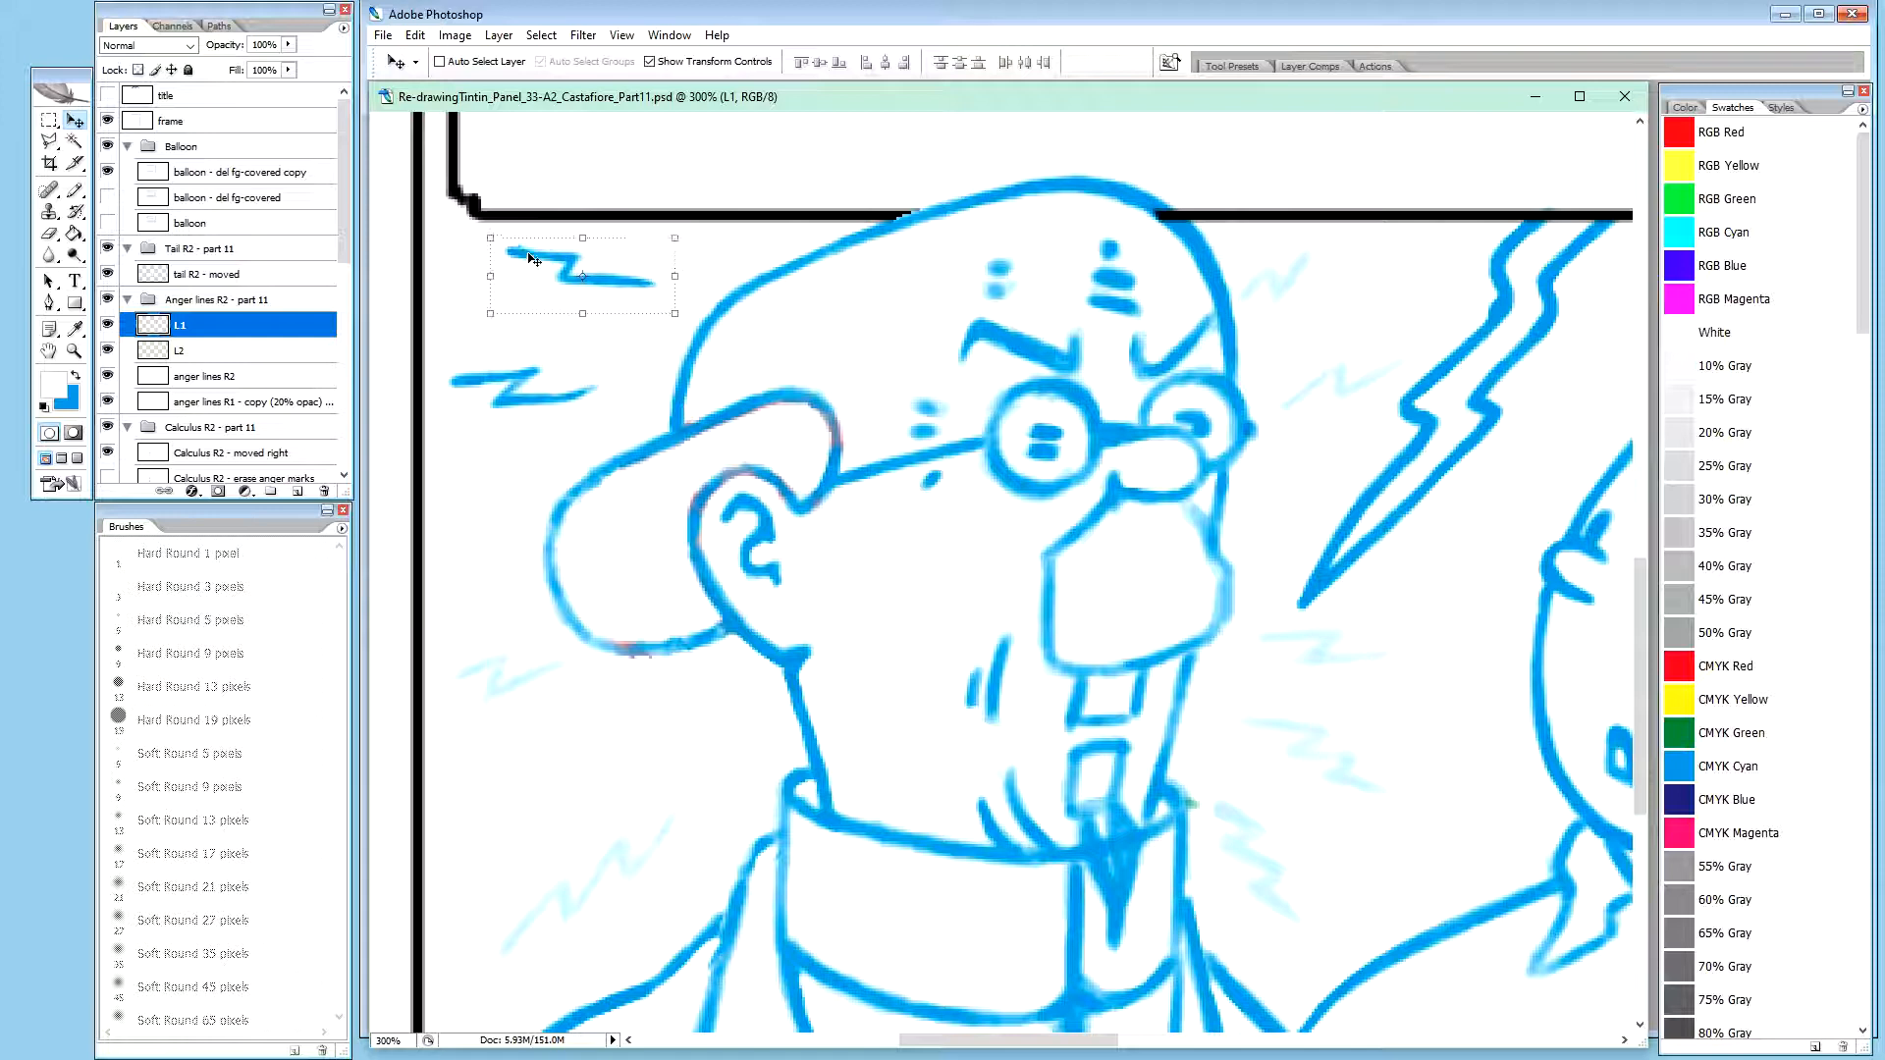
Nudge the L1 anger line 1 pixel up and extend its ends with blue brush strokes
{"action": "key", "text": "Up"}
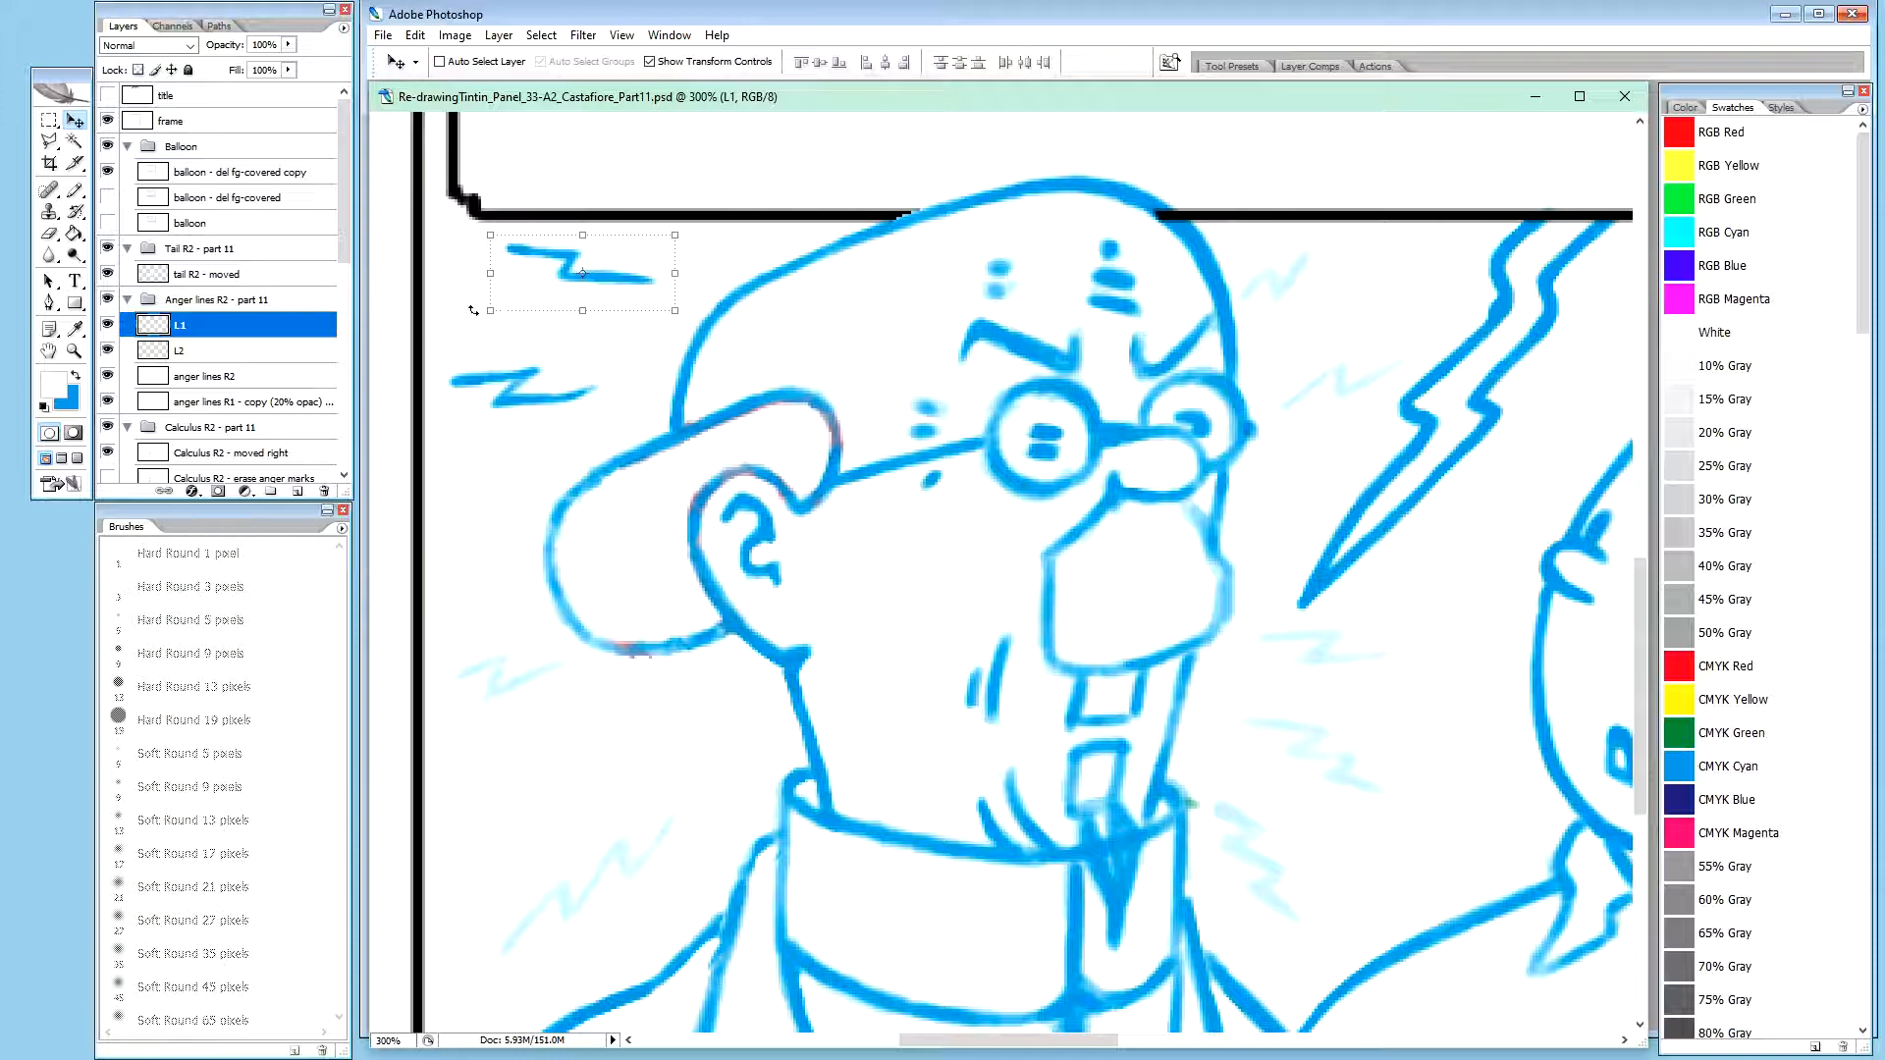
{"action": "key", "text": "x"}
{"action": "key", "text": "b"}
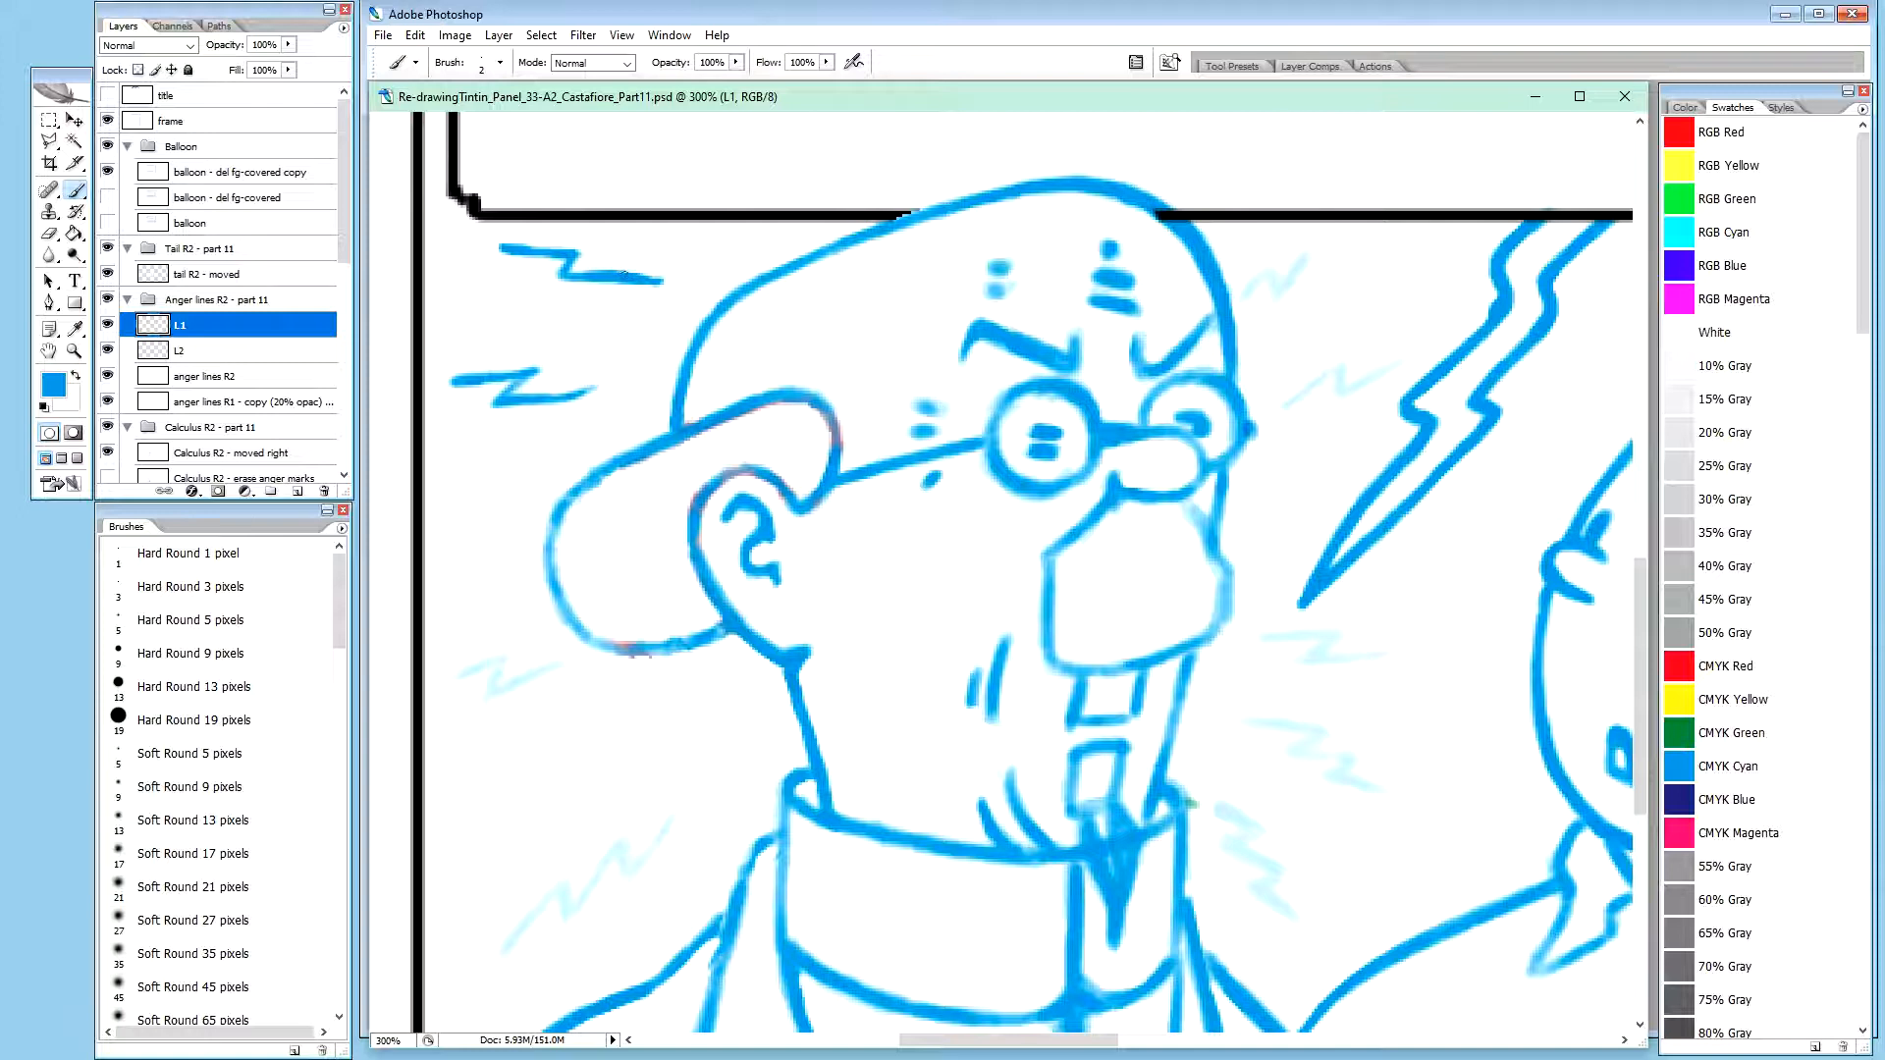
{"action": "left_click_drag", "start_coordinate": [643, 279], "coordinate": [665, 281]}
Nudge the L1 anger line 1 pixel left and touch up its outer end and the tip of the anger line below
{"action": "key", "text": "v"}
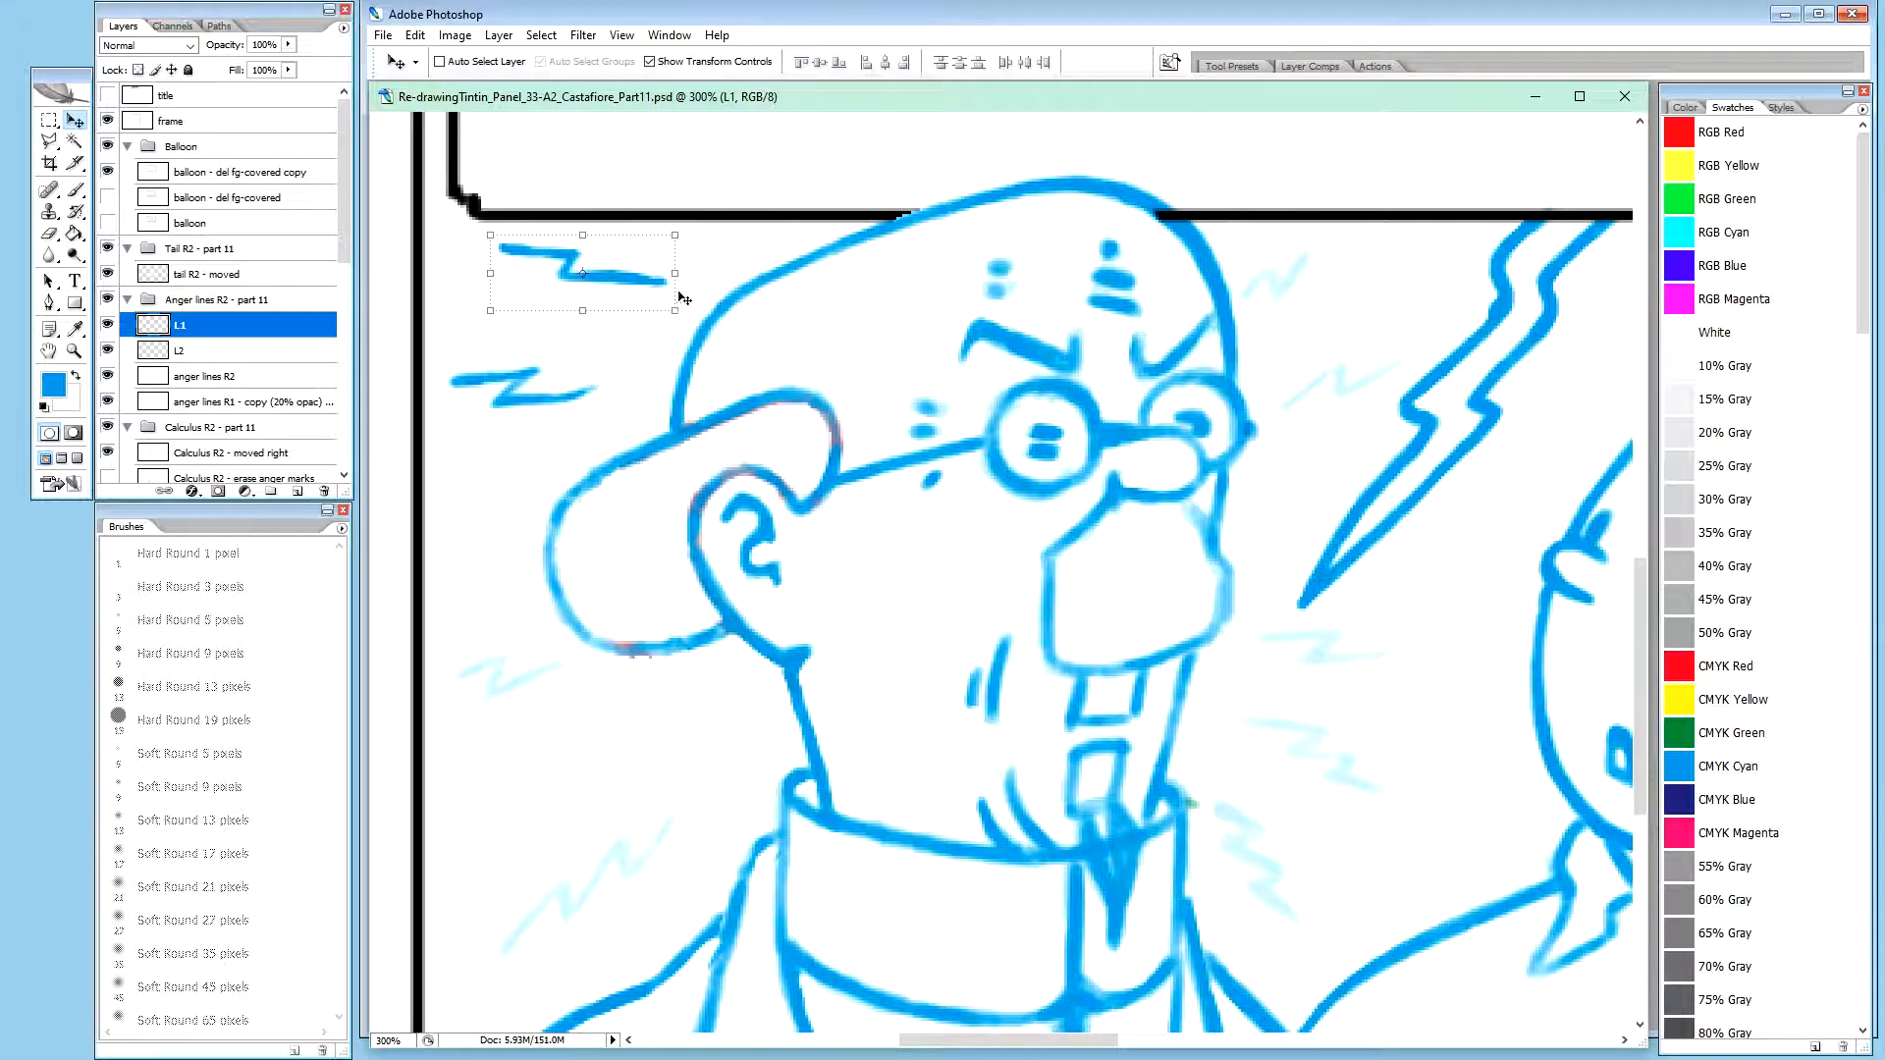
{"action": "key", "text": "Left"}
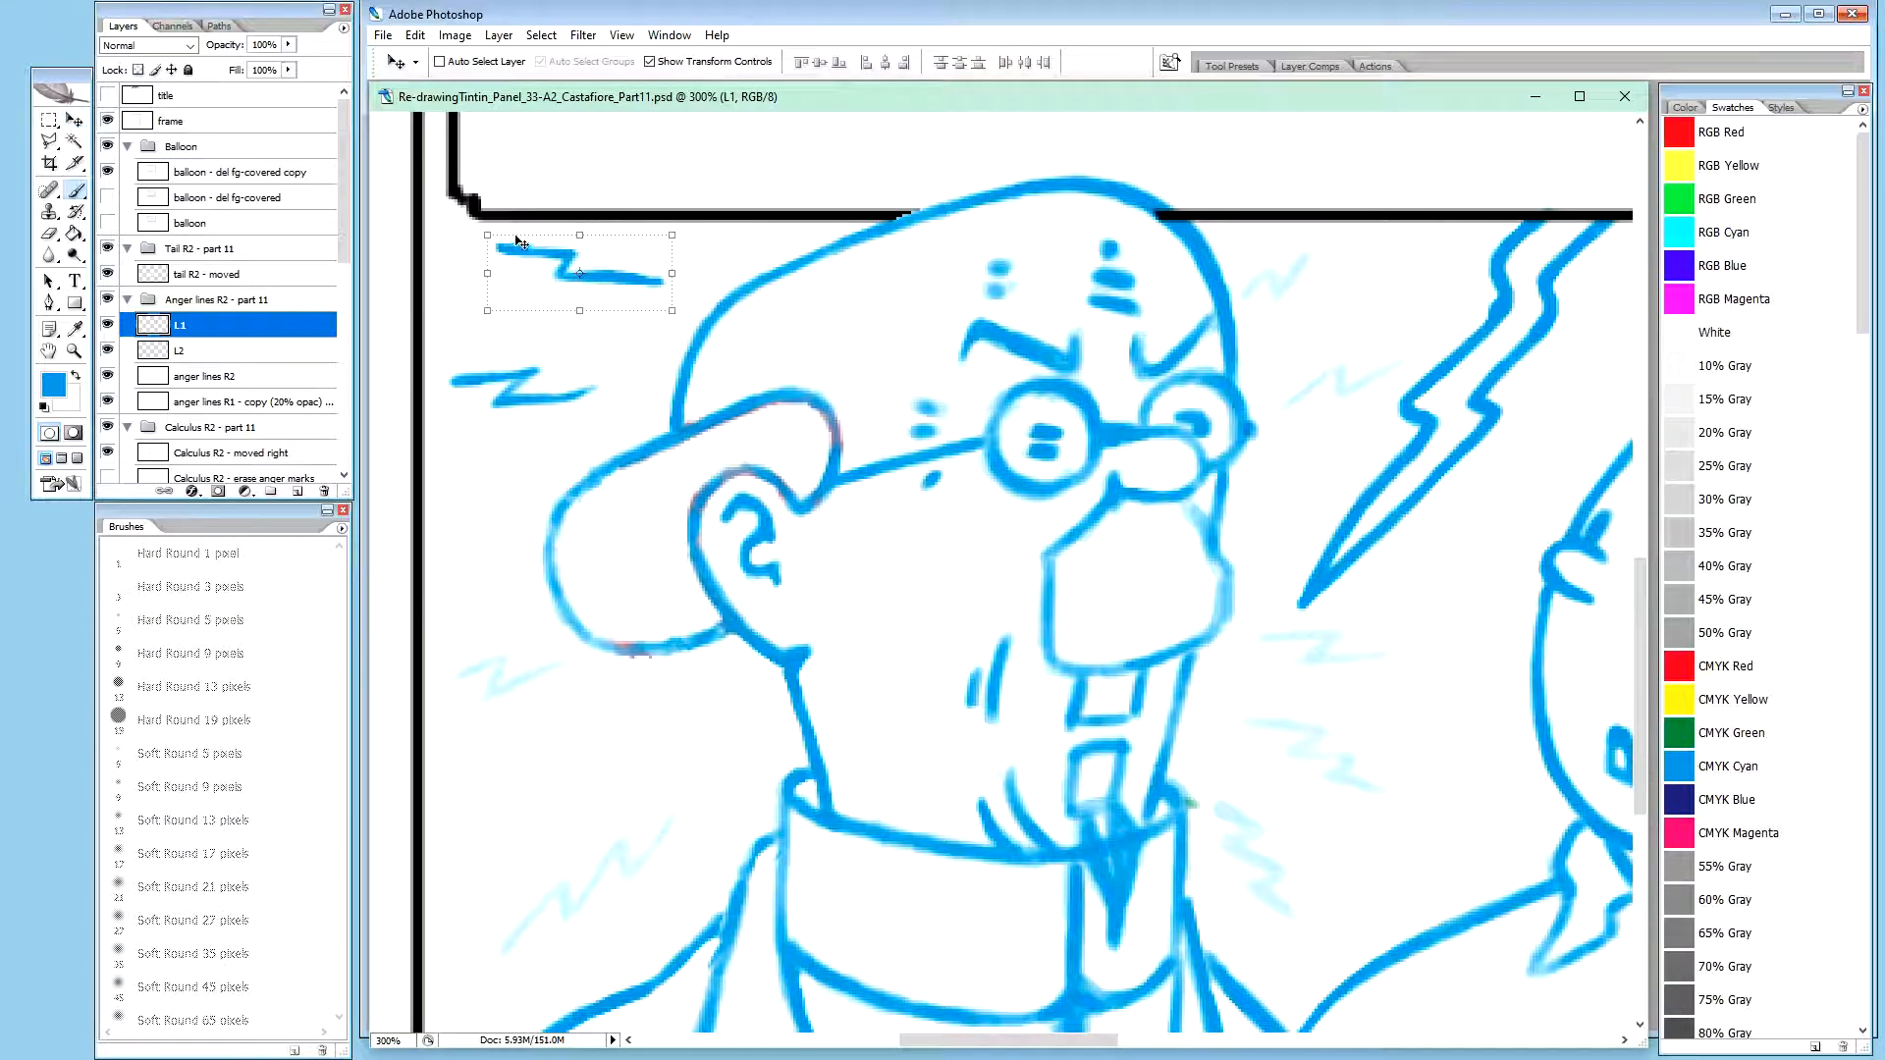
{"action": "key", "text": "b"}
{"action": "key", "text": "x"}
{"action": "key", "text": "x"}
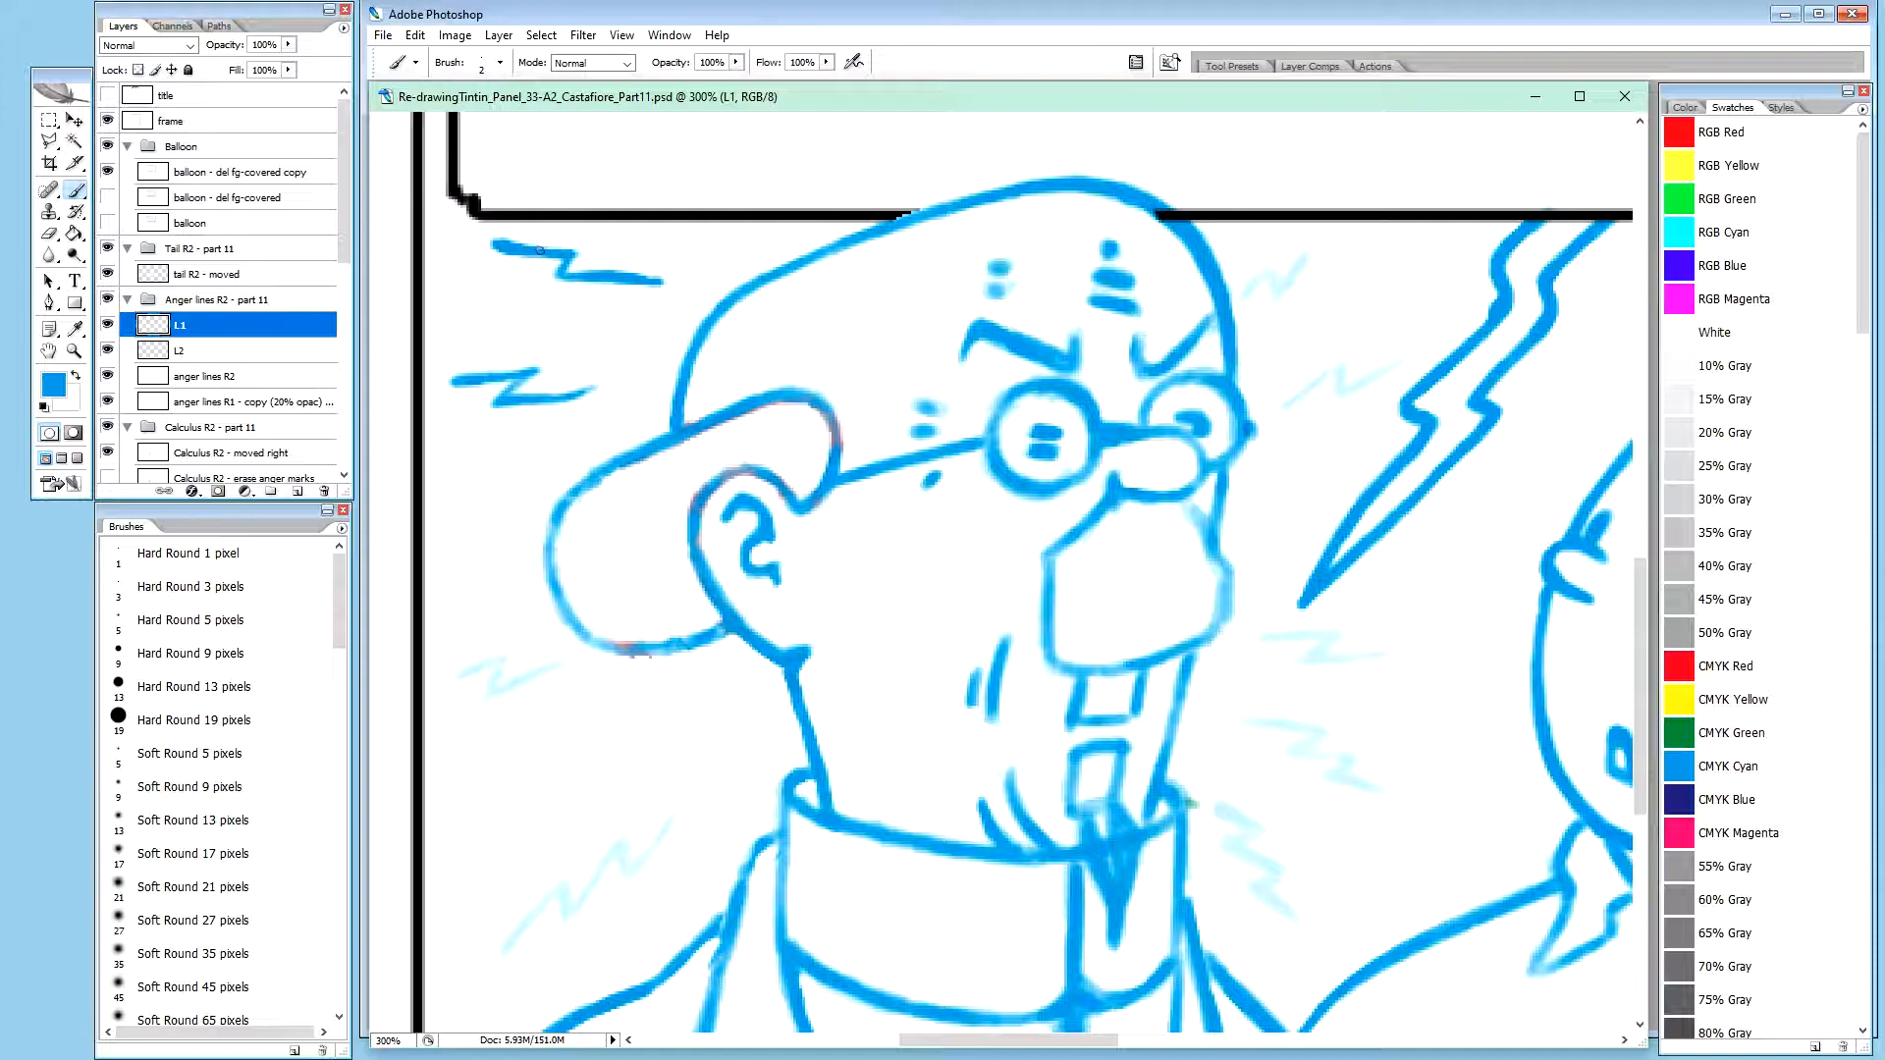
{"action": "key", "text": "x"}
{"action": "key", "text": "x"}
{"action": "left_click_drag", "start_coordinate": [575, 395], "coordinate": [582, 394]}
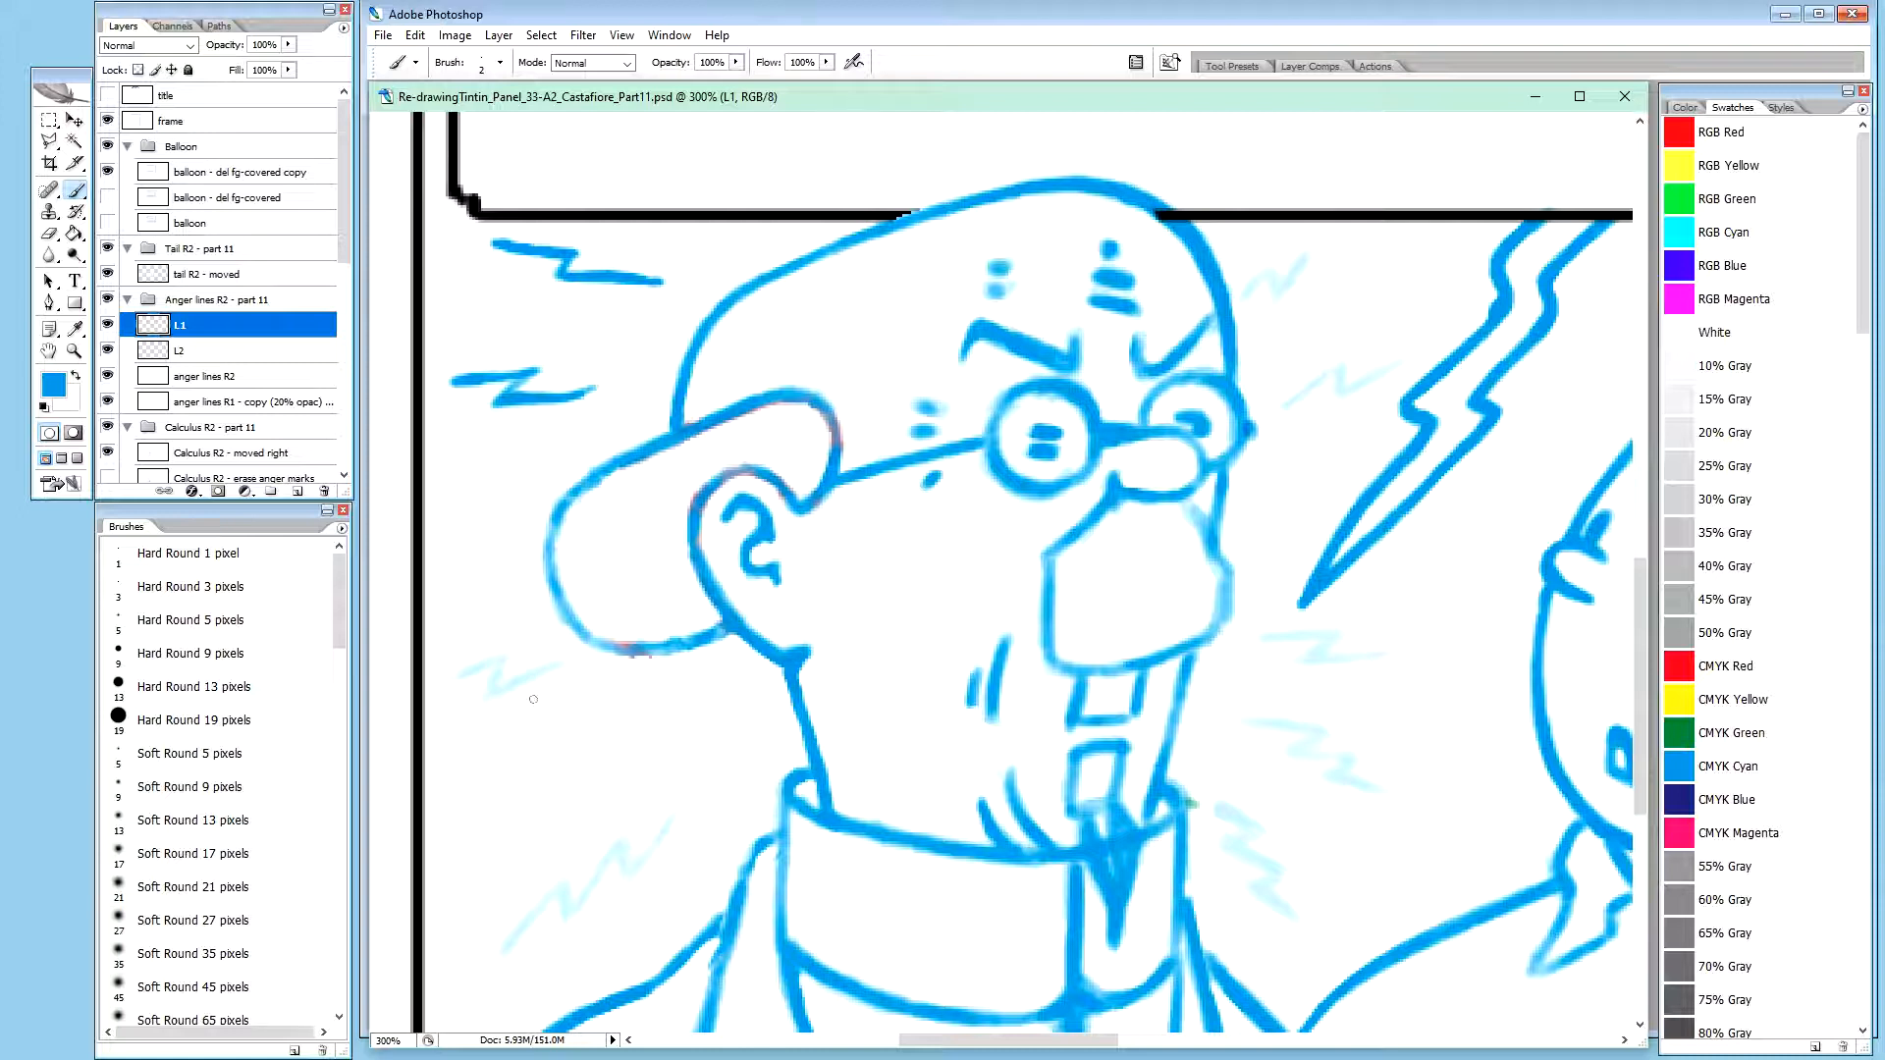
On the anger lines R2 layer, paint a dark blue zigzag over the faint anger line below and left of Calculus's hat
{"action": "left_click", "coordinate": [208, 381]}
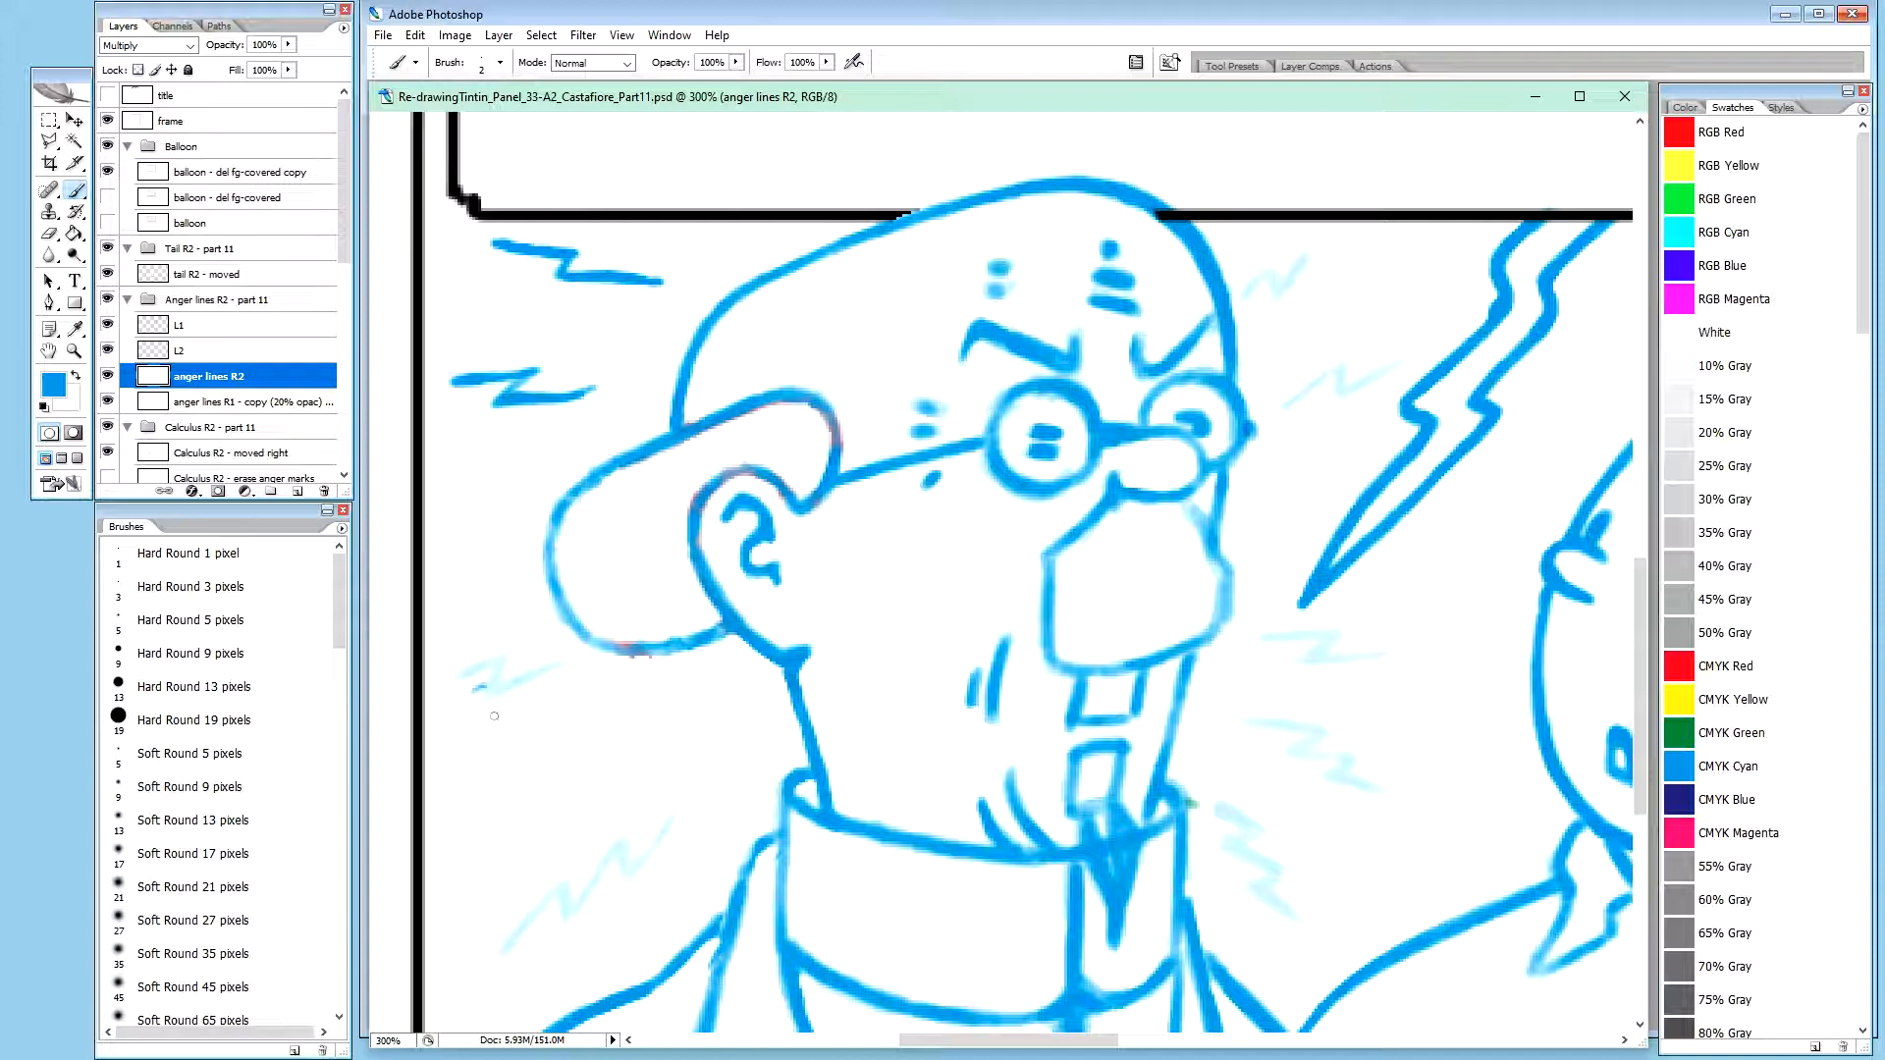
{"action": "left_click_drag", "start_coordinate": [483, 712], "coordinate": [515, 704]}
{"action": "left_click_drag", "start_coordinate": [505, 707], "coordinate": [569, 678]}
{"action": "left_click_drag", "start_coordinate": [493, 684], "coordinate": [483, 701]}
{"action": "left_click_drag", "start_coordinate": [451, 702], "coordinate": [501, 679]}
{"action": "left_click_drag", "start_coordinate": [573, 680], "coordinate": [581, 677]}
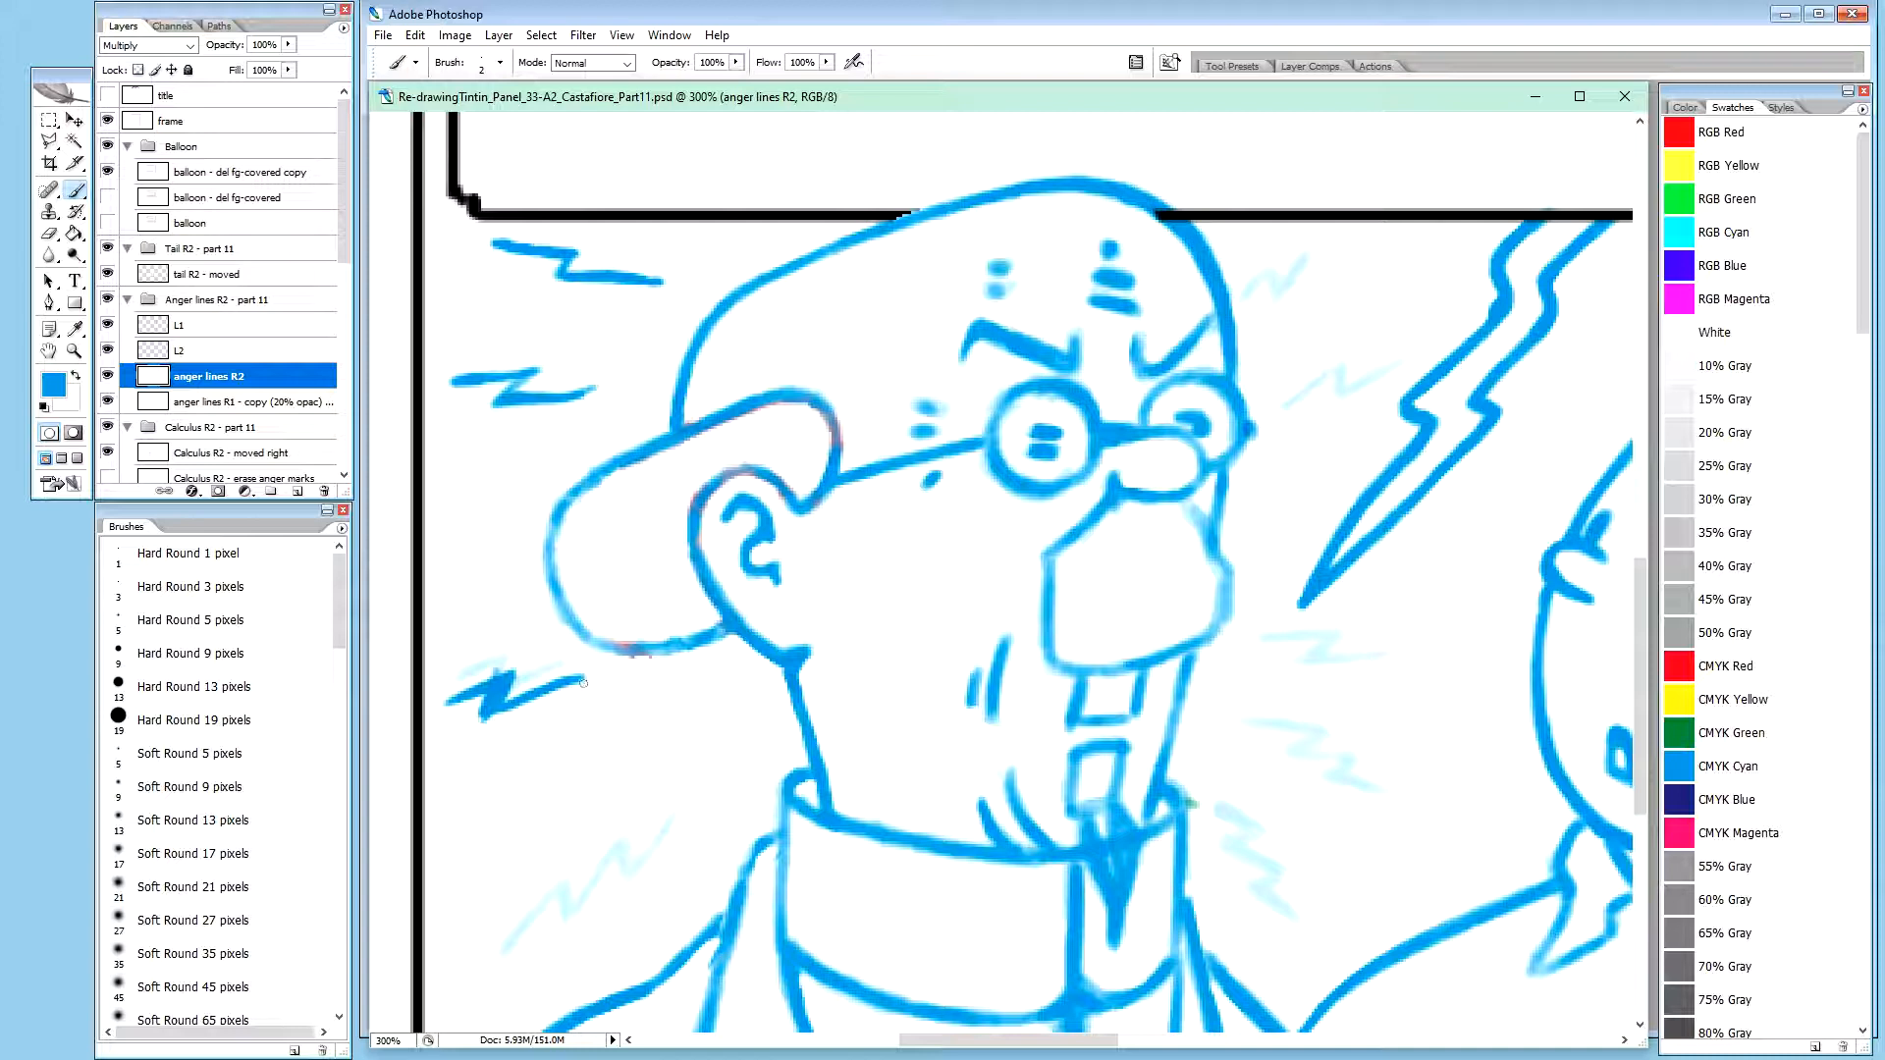
Thicken the new zigzag's long lower stroke and extend it toward Calculus's neck in blue
{"action": "mouse_move", "coordinate": [494, 718]}
{"action": "left_mouse_down"}
{"action": "mouse_move", "coordinate": [533, 706]}
{"action": "mouse_move", "coordinate": [489, 725]}
{"action": "mouse_move", "coordinate": [605, 677]}
{"action": "left_mouse_up"}
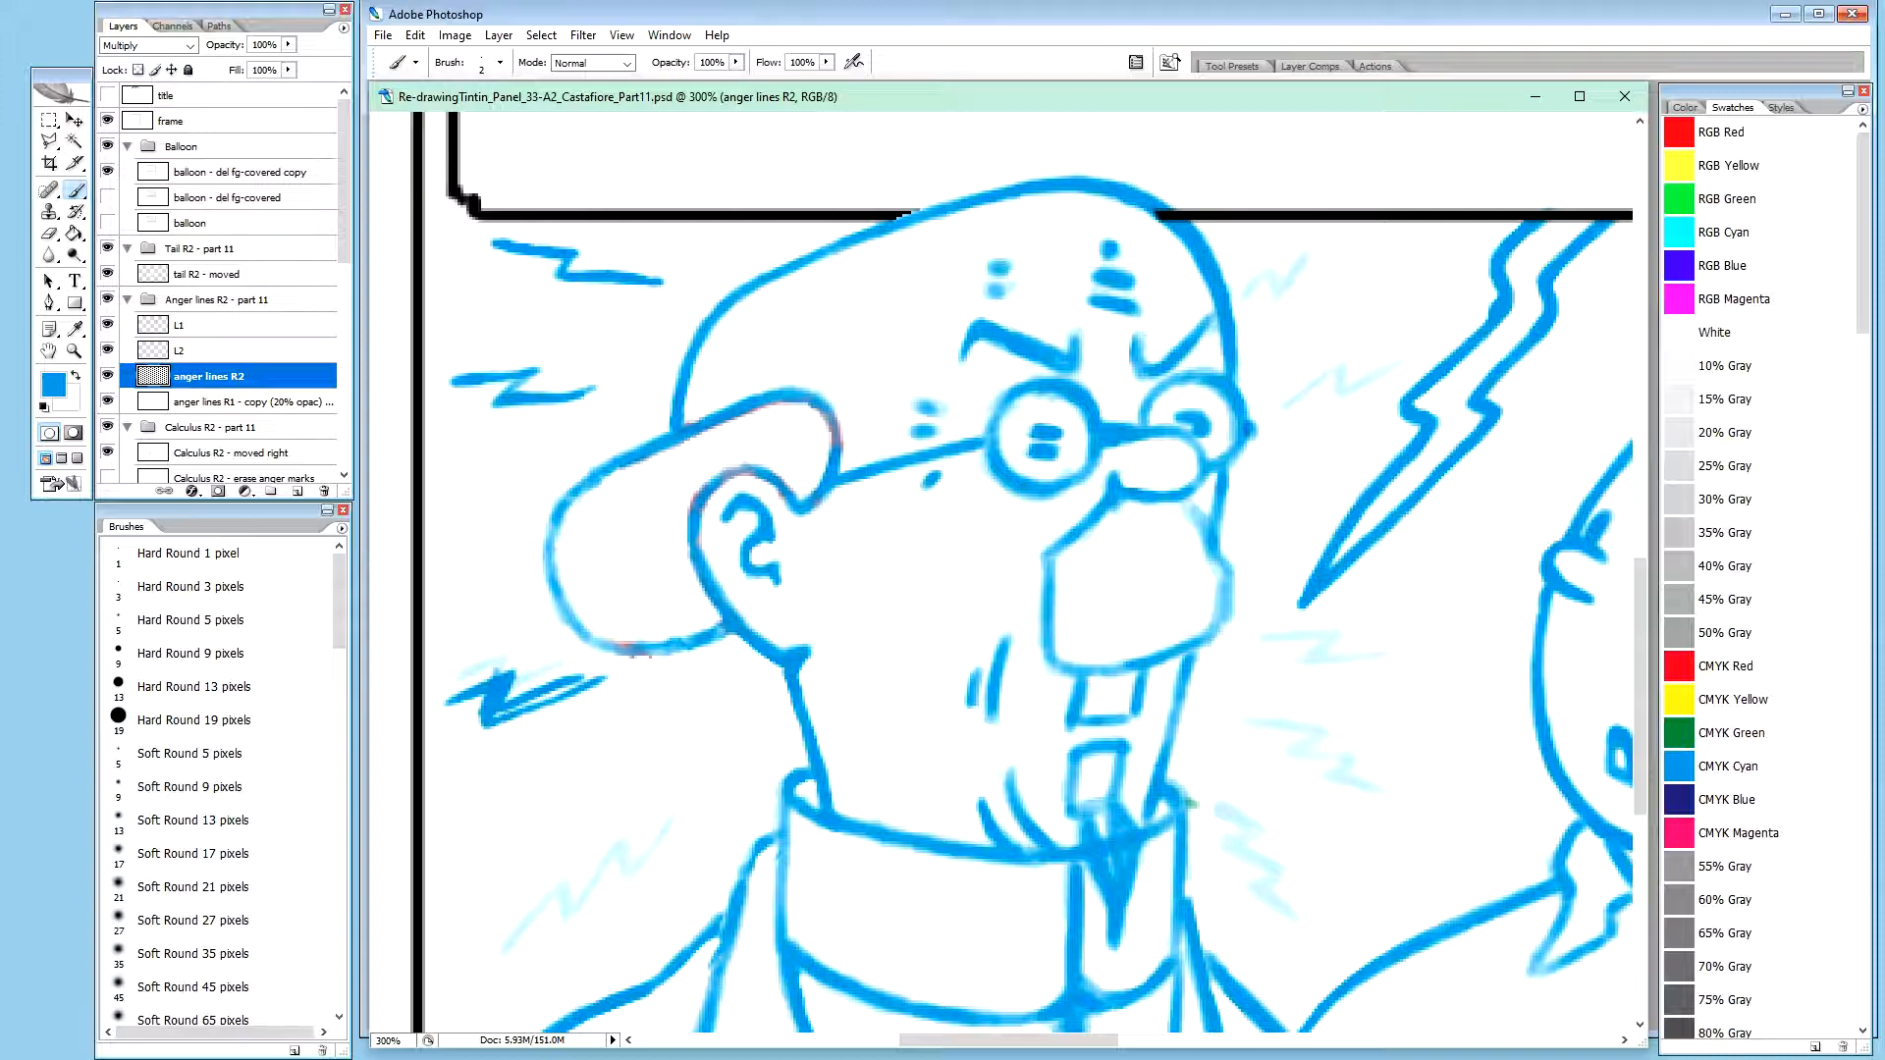
{"action": "left_click_drag", "start_coordinate": [522, 705], "coordinate": [585, 678]}
{"action": "left_click_drag", "start_coordinate": [591, 679], "coordinate": [613, 675]}
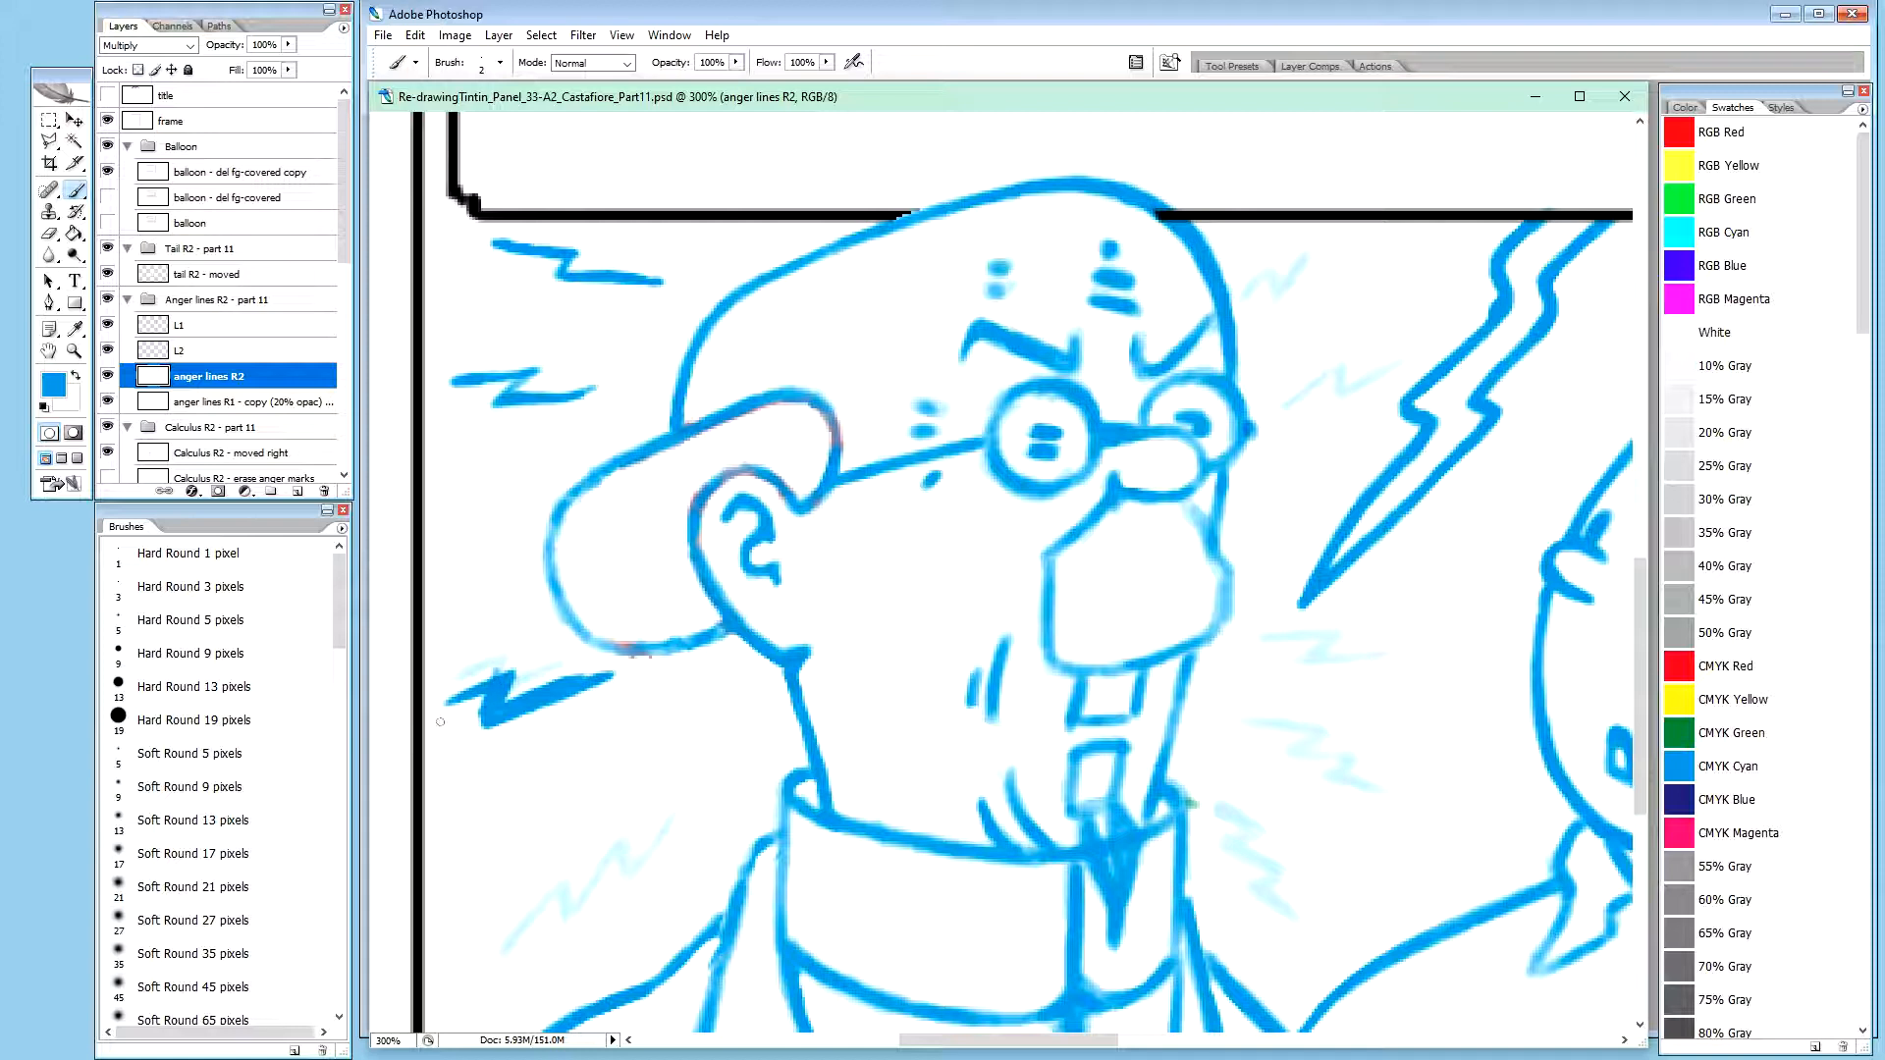
Trim the zigzag's lower corner and thin its long lower stroke and tip with white brush strokes
{"action": "key", "text": "x"}
{"action": "left_click_drag", "start_coordinate": [488, 696], "coordinate": [478, 725]}
{"action": "left_click_drag", "start_coordinate": [490, 696], "coordinate": [492, 726]}
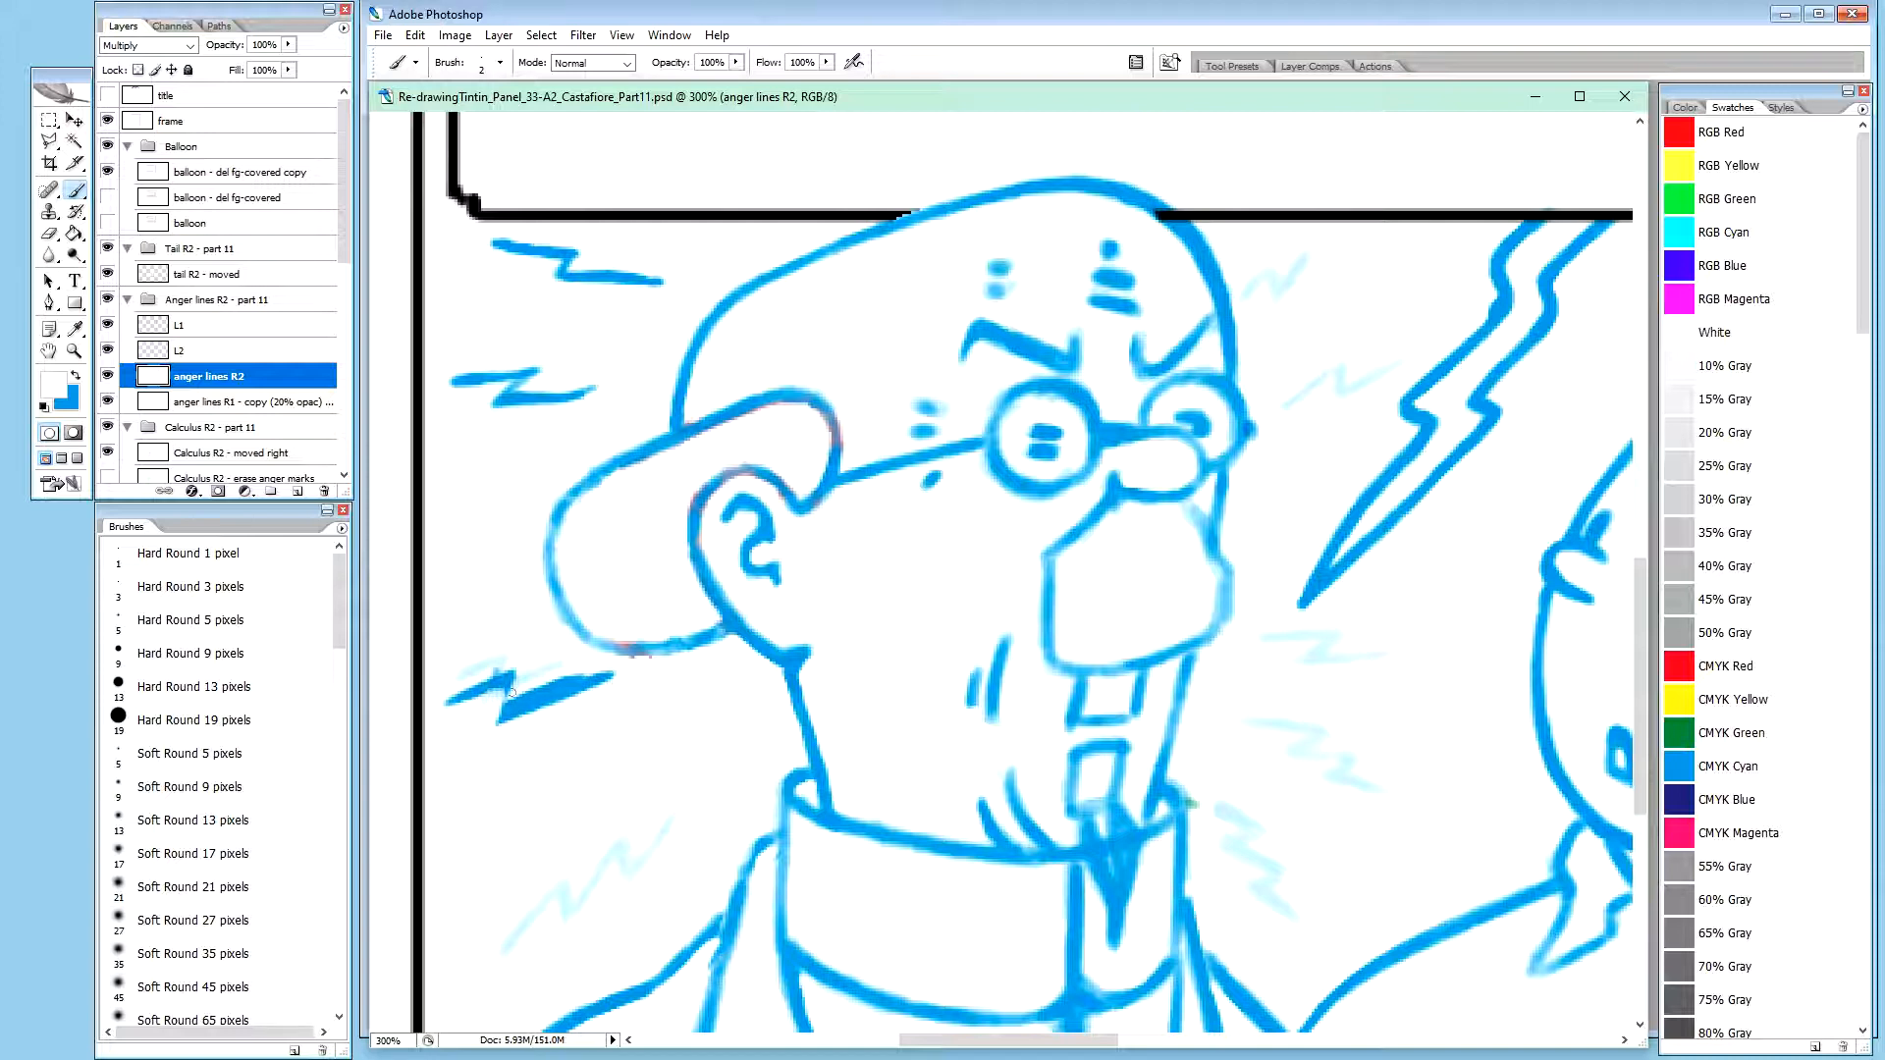
{"action": "mouse_move", "coordinate": [517, 694]}
{"action": "left_mouse_down"}
{"action": "mouse_move", "coordinate": [591, 671]}
{"action": "mouse_move", "coordinate": [545, 691]}
{"action": "mouse_move", "coordinate": [586, 676]}
{"action": "mouse_move", "coordinate": [560, 683]}
{"action": "left_mouse_up"}
{"action": "left_click_drag", "start_coordinate": [628, 667], "coordinate": [627, 671]}
Refine the zigzag's lower corner and upper-left stroke with blue at 20% brush opacity
{"action": "key", "text": "x"}
{"action": "key", "text": "2"}
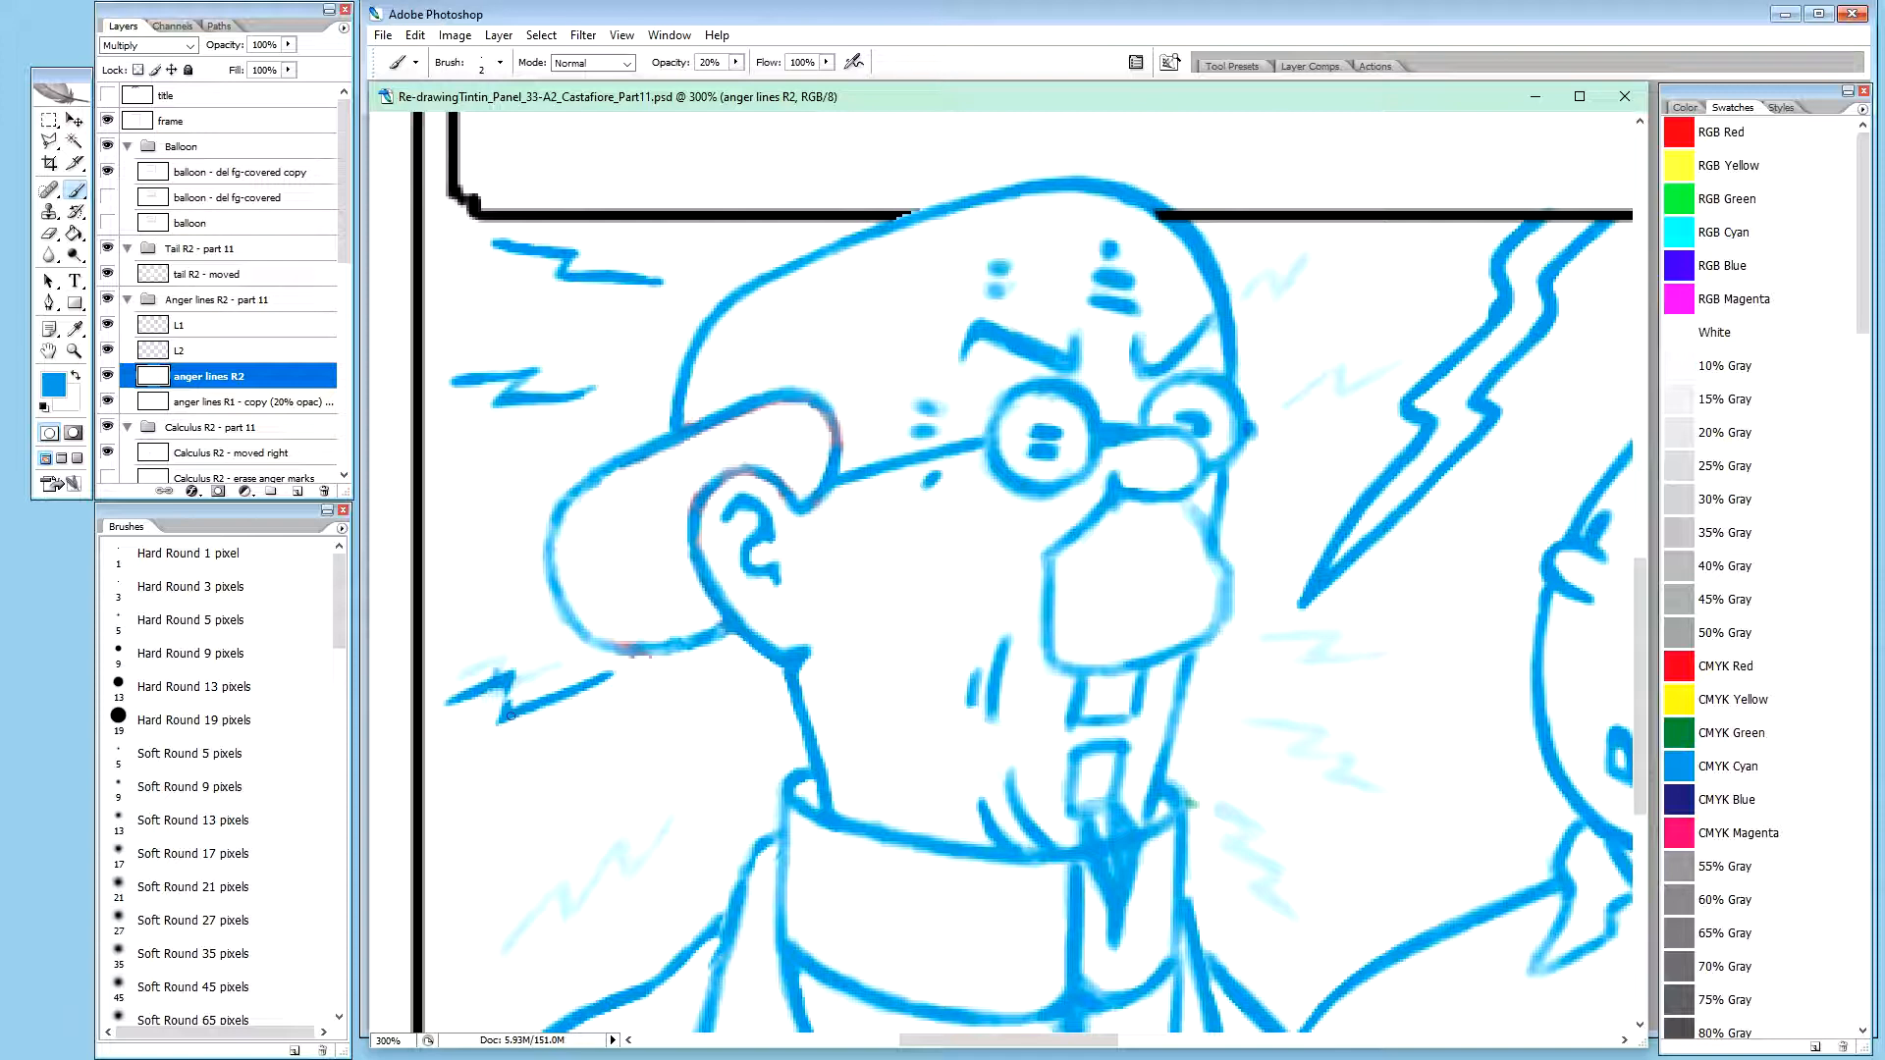
{"action": "left_click_drag", "start_coordinate": [521, 717], "coordinate": [501, 724]}
{"action": "left_click", "coordinate": [500, 718]}
{"action": "left_click_drag", "start_coordinate": [456, 703], "coordinate": [503, 683]}
{"action": "left_click_drag", "start_coordinate": [497, 689], "coordinate": [502, 689]}
Clean up the upper edge and outer end of the zigzag's upper-left stroke with white at 100% brush opacity
{"action": "key", "text": "x"}
{"action": "key", "text": "0"}
{"action": "left_click_drag", "start_coordinate": [447, 698], "coordinate": [511, 670]}
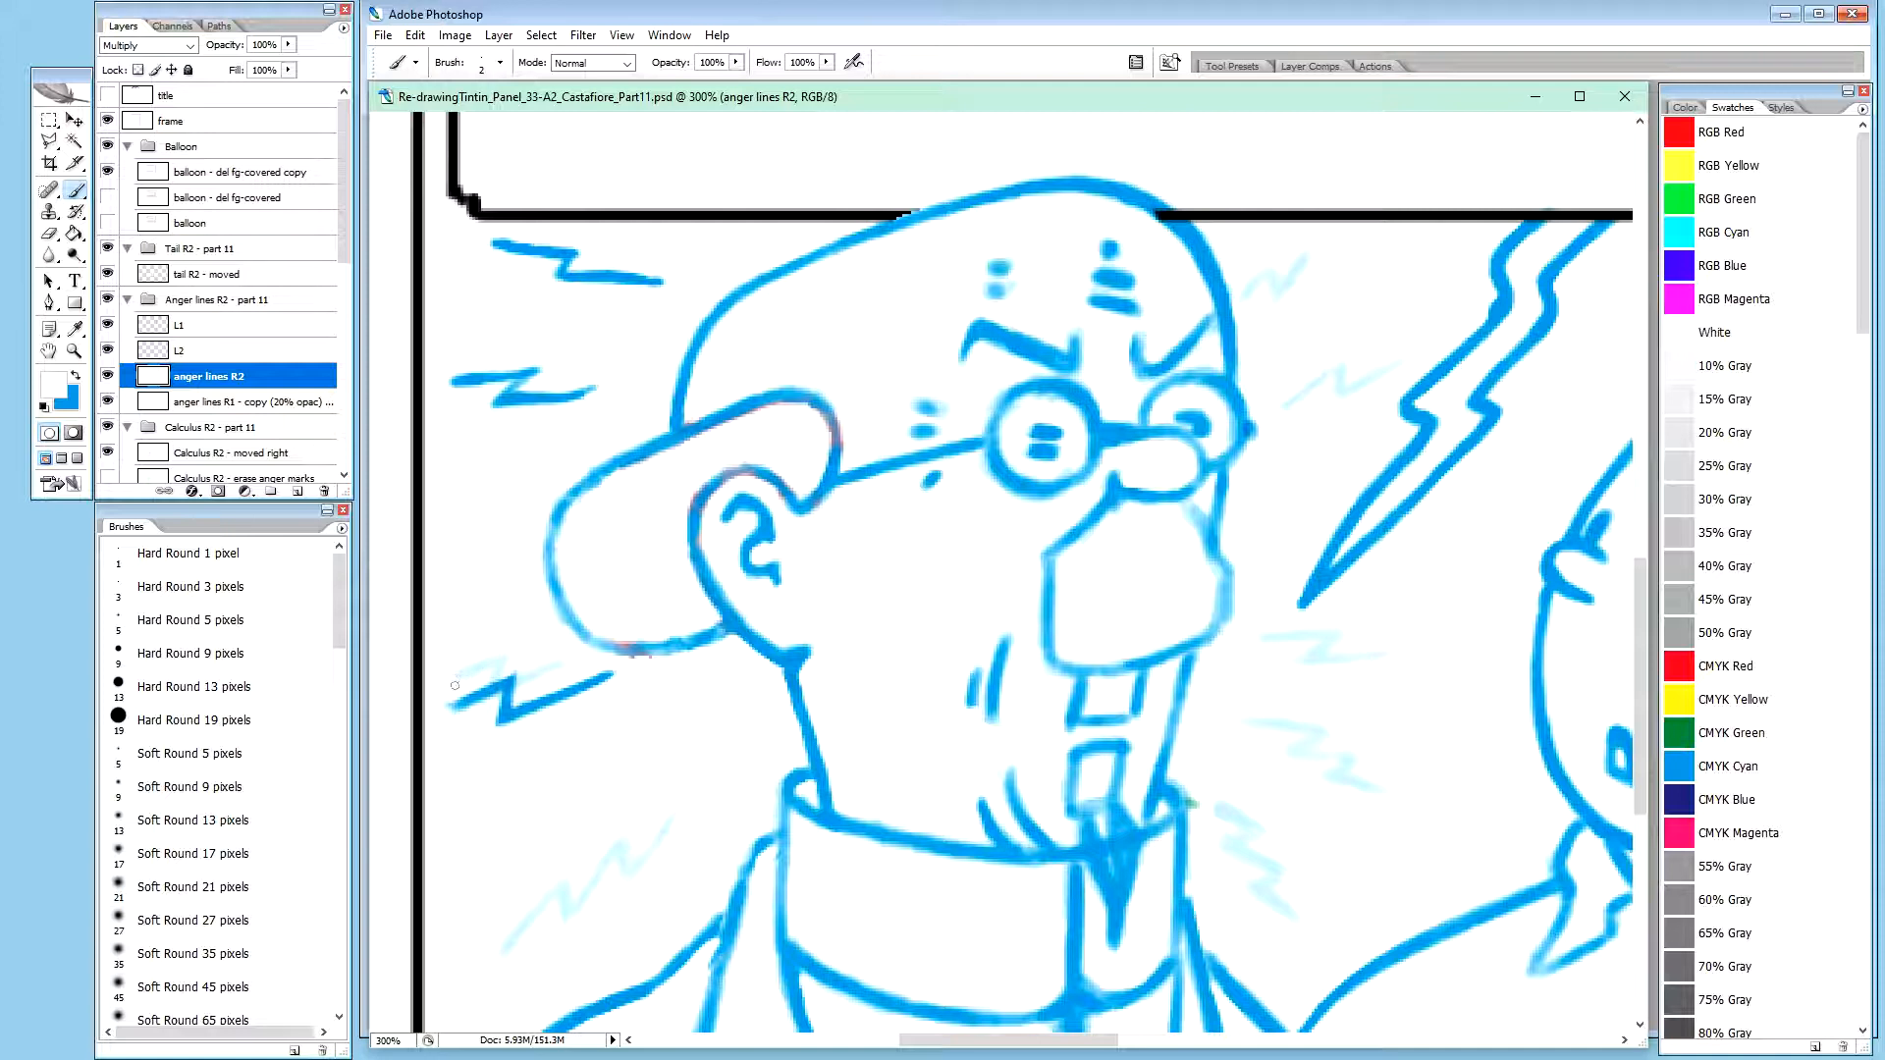
{"action": "left_click_drag", "start_coordinate": [489, 674], "coordinate": [498, 672]}
{"action": "key", "text": "x"}
Strengthen the zigzag's middle stroke, lower corner and right tip with blue at 20% brush opacity
{"action": "key", "text": "x"}
{"action": "left_click_drag", "start_coordinate": [459, 689], "coordinate": [454, 696]}
{"action": "key", "text": "x"}
{"action": "key", "text": "2"}
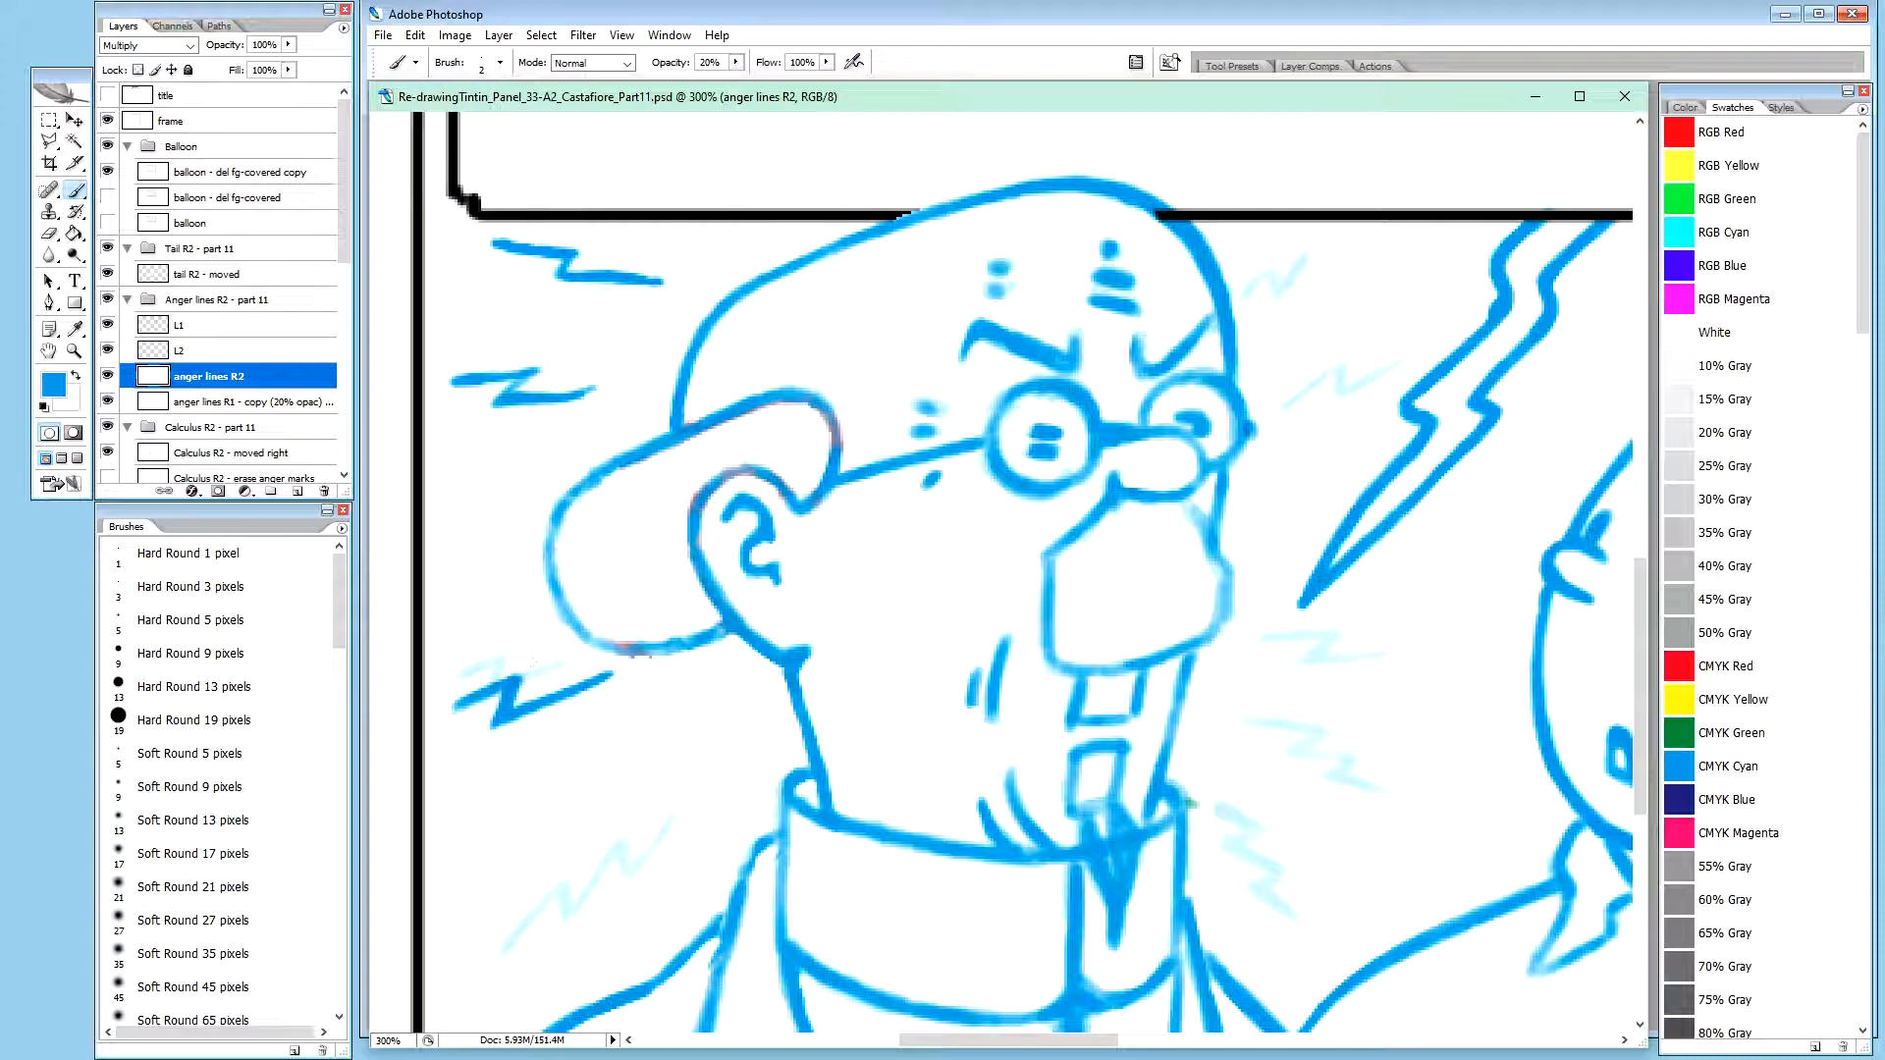
{"action": "key", "text": "x"}
{"action": "key", "text": "0"}
{"action": "key", "text": "x"}
{"action": "key", "text": "2"}
{"action": "left_click_drag", "start_coordinate": [510, 693], "coordinate": [502, 712]}
{"action": "left_click", "coordinate": [496, 722]}
{"action": "left_click", "coordinate": [496, 721]}
{"action": "left_click_drag", "start_coordinate": [594, 674], "coordinate": [614, 673]}
Thin the underside of the zigzag's long lower stroke with white at 100% brush opacity
{"action": "key", "text": "x"}
{"action": "key", "text": "0"}
{"action": "left_click_drag", "start_coordinate": [569, 701], "coordinate": [594, 687]}
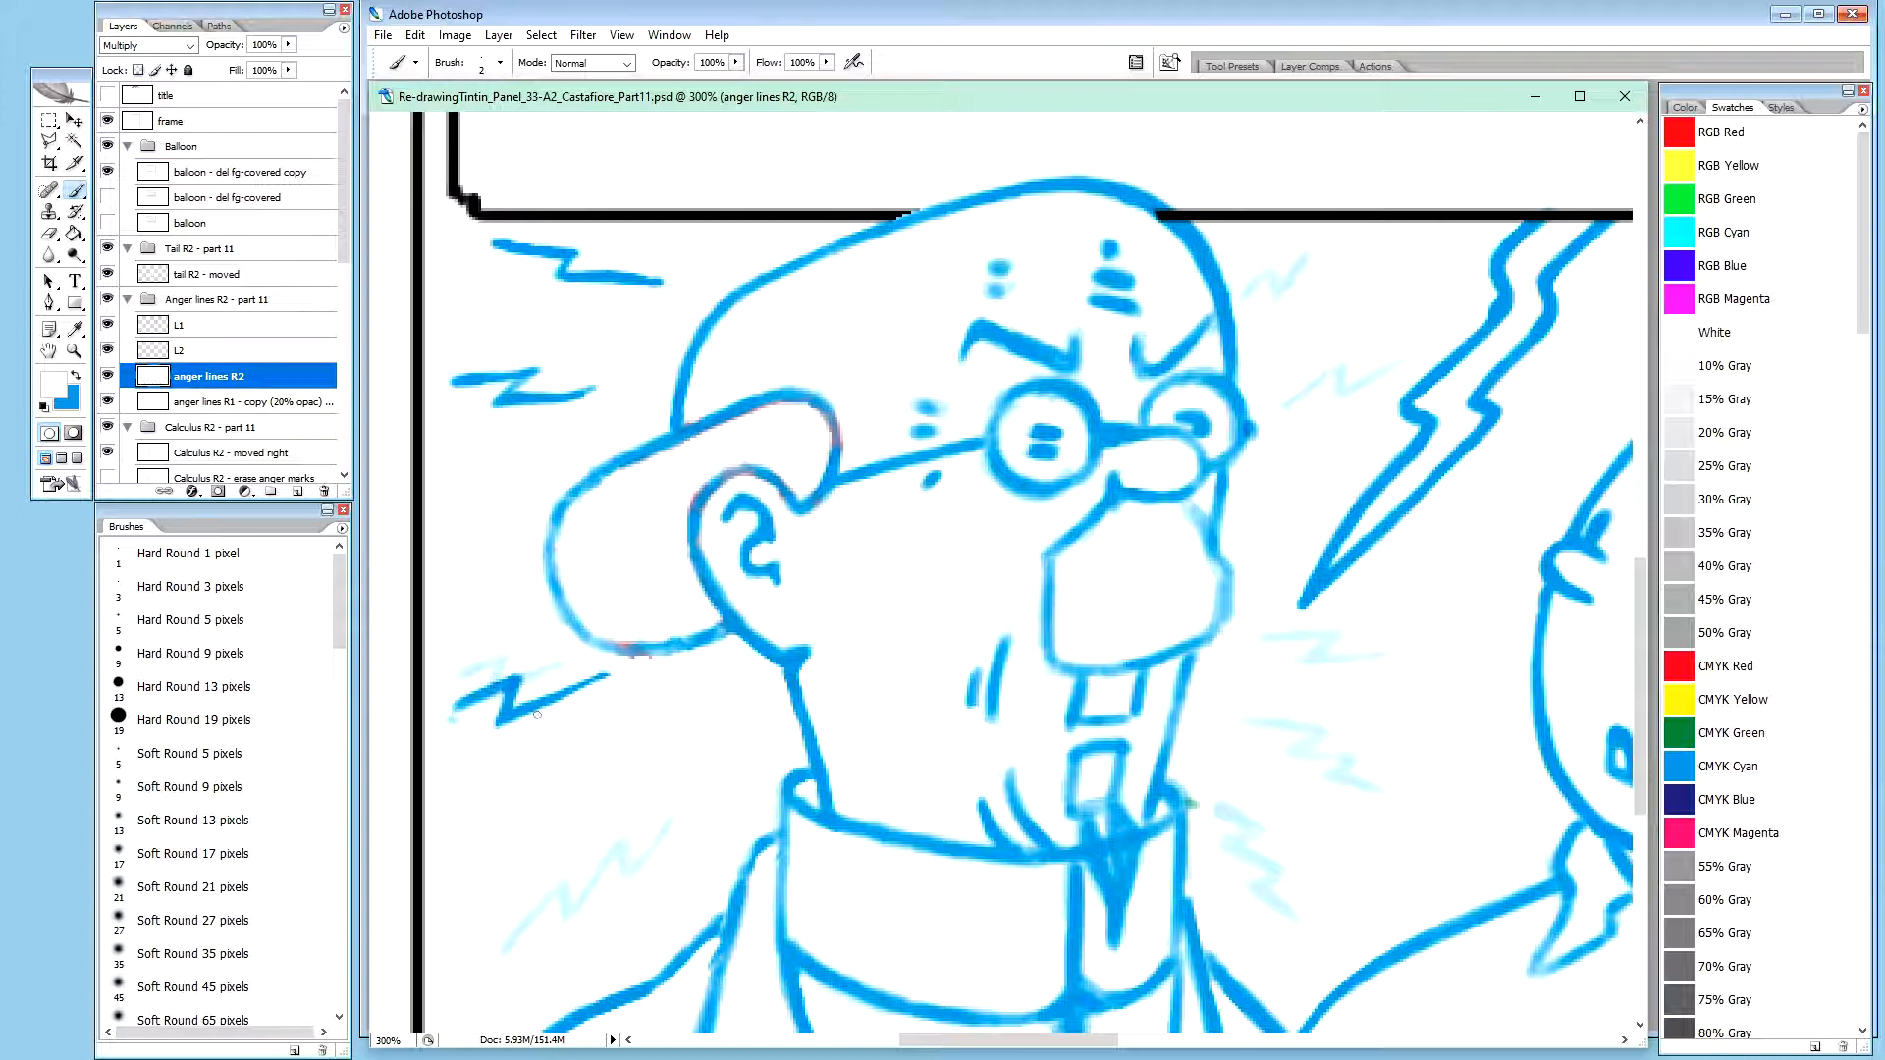
{"action": "left_click_drag", "start_coordinate": [540, 714], "coordinate": [568, 698]}
Repaint the right part of the zigzag's lower stroke in blue and trim its tip with white
{"action": "key", "text": "x"}
{"action": "left_click_drag", "start_coordinate": [566, 688], "coordinate": [608, 674]}
{"action": "key", "text": "x"}
{"action": "key", "text": "0"}
{"action": "left_click_drag", "start_coordinate": [603, 683], "coordinate": [604, 666]}
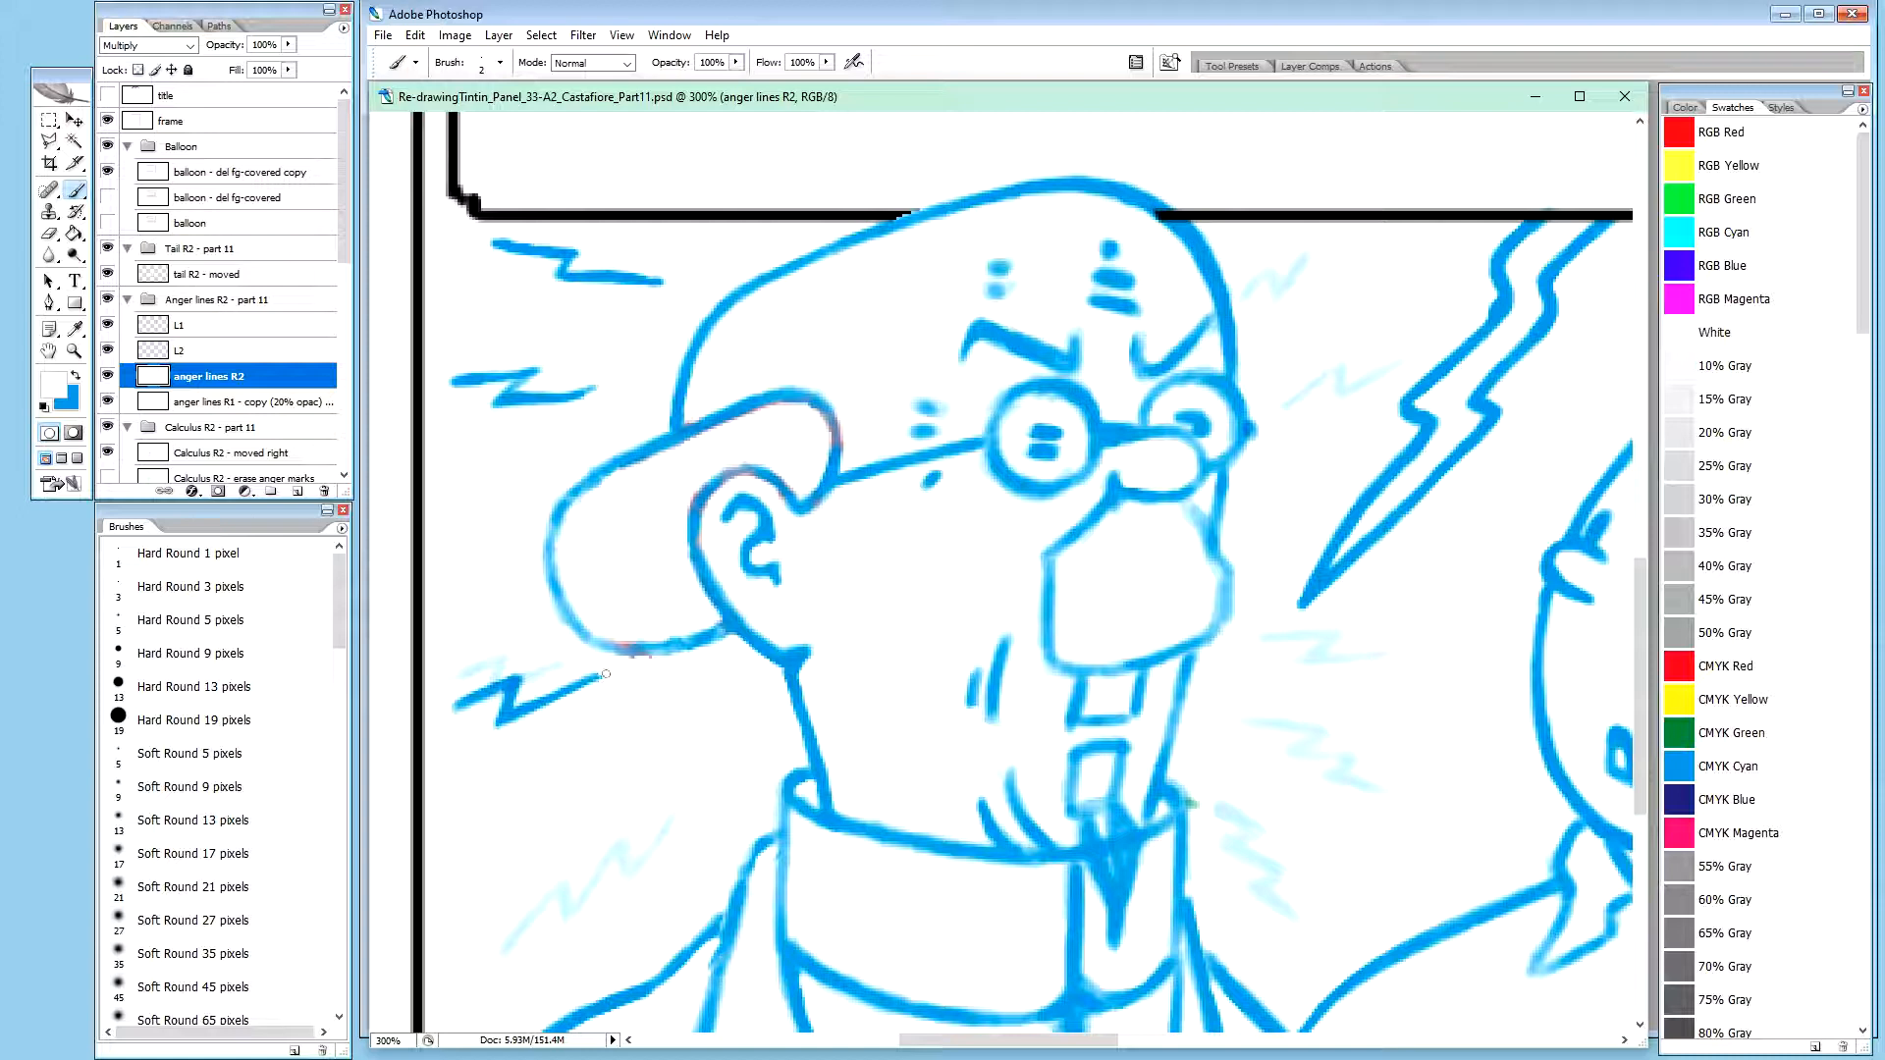
Extend the left tip of the zigzag below the ear in blue and cut it out of the anger lines R2 layer
{"action": "key", "text": "x"}
{"action": "left_click_drag", "start_coordinate": [458, 706], "coordinate": [446, 713]}
{"action": "key", "text": "m"}
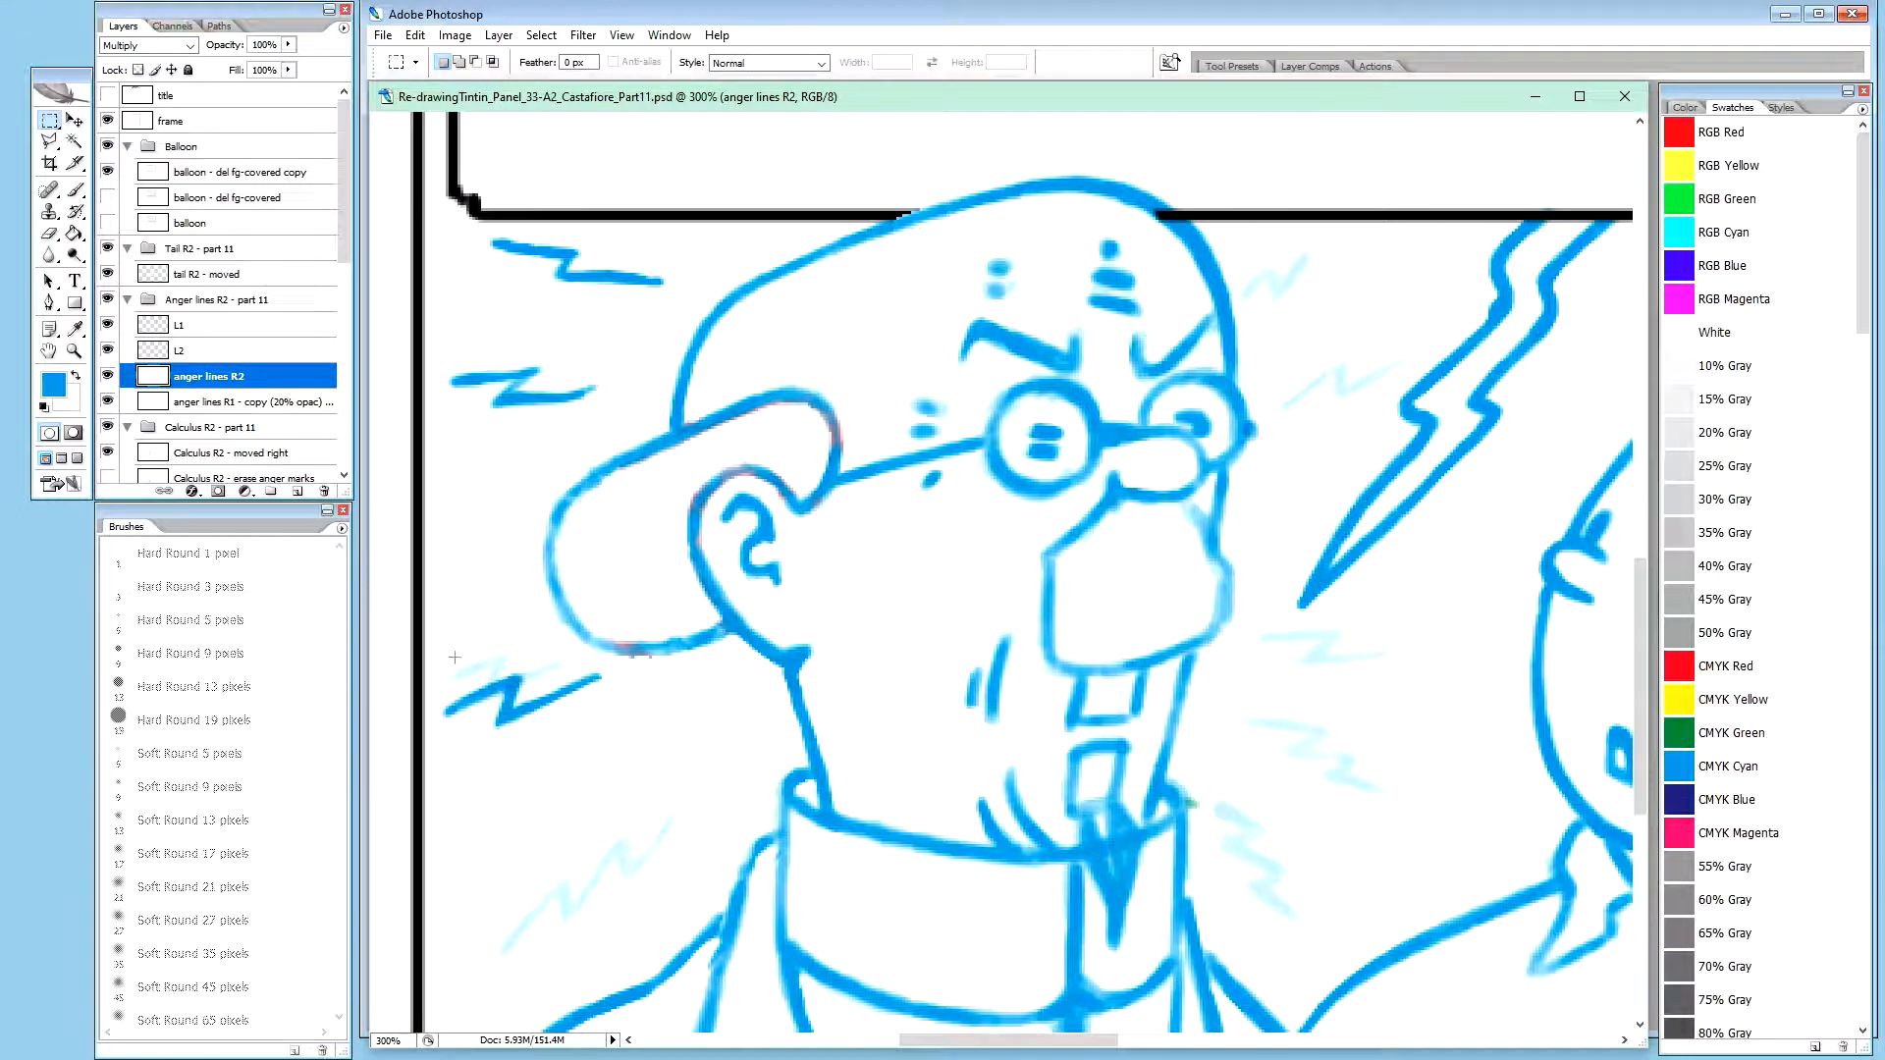
{"action": "left_click_drag", "start_coordinate": [478, 727], "coordinate": [616, 746]}
{"action": "key", "text": "Delete"}
{"action": "key", "text": "ctrl+d"}
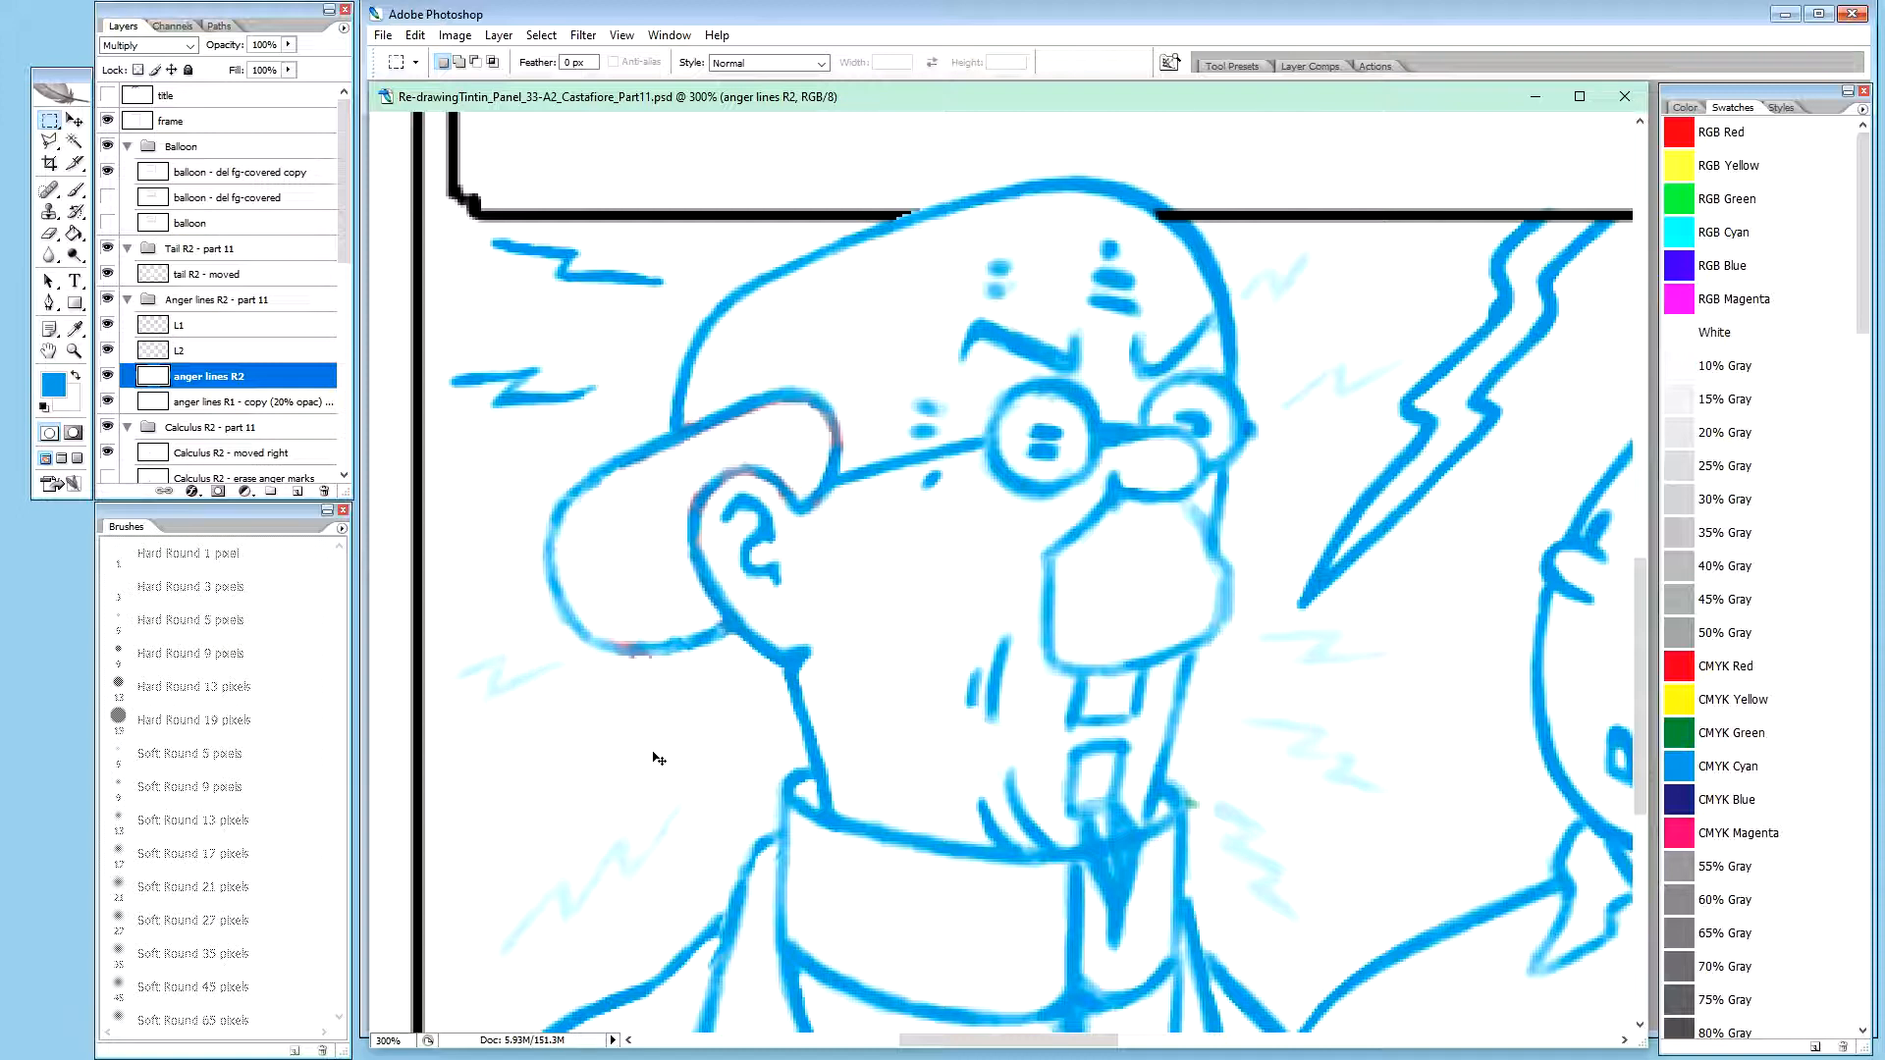
Paste the cut zigzag as a new layer and name it L3
{"action": "key", "text": "ctrl+v"}
{"action": "double_click", "coordinate": [240, 379]}
{"action": "type", "text": "L3"}
{"action": "key", "text": "Return"}
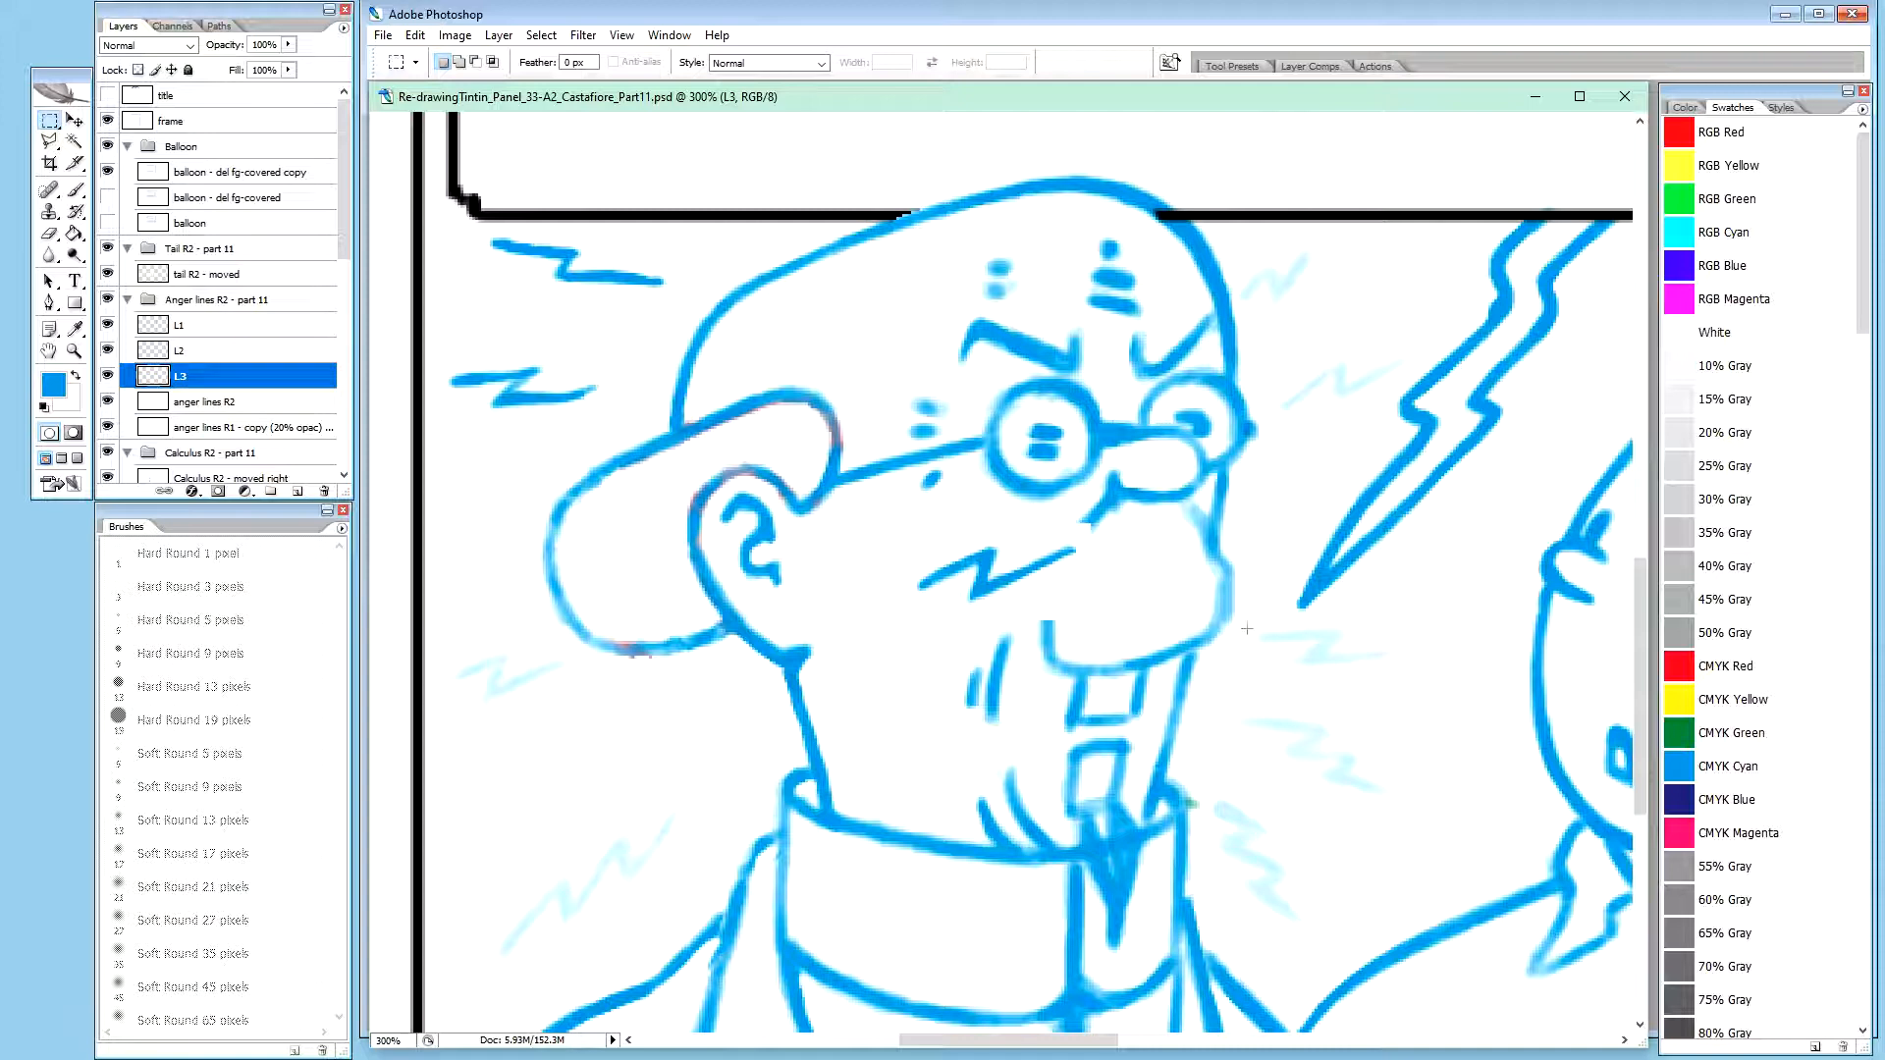
Move the L3 zigzag back below the ear, slightly under its faint guide line
{"action": "key", "text": "v"}
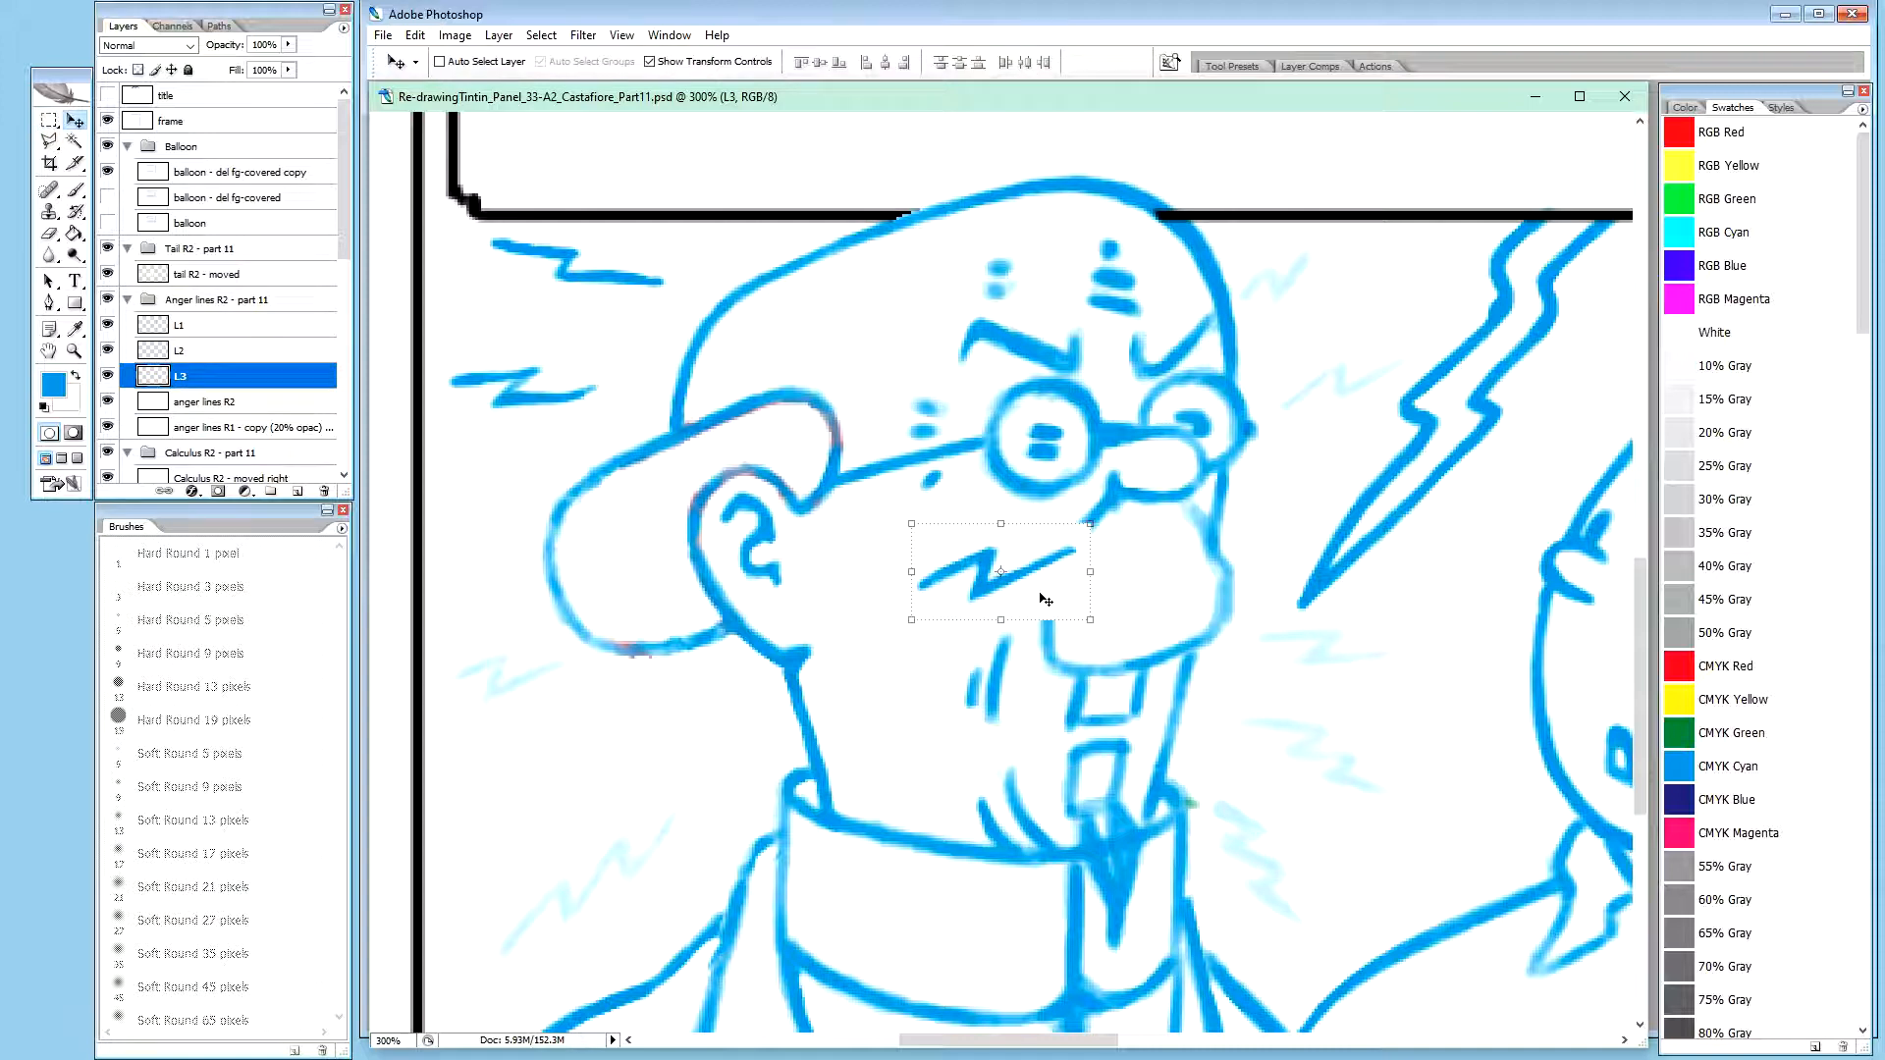
{"action": "left_click_drag", "start_coordinate": [1060, 596], "coordinate": [581, 716]}
{"action": "key", "text": "shift+alt+m"}
{"action": "left_click_drag", "start_coordinate": [583, 718], "coordinate": [589, 709]}
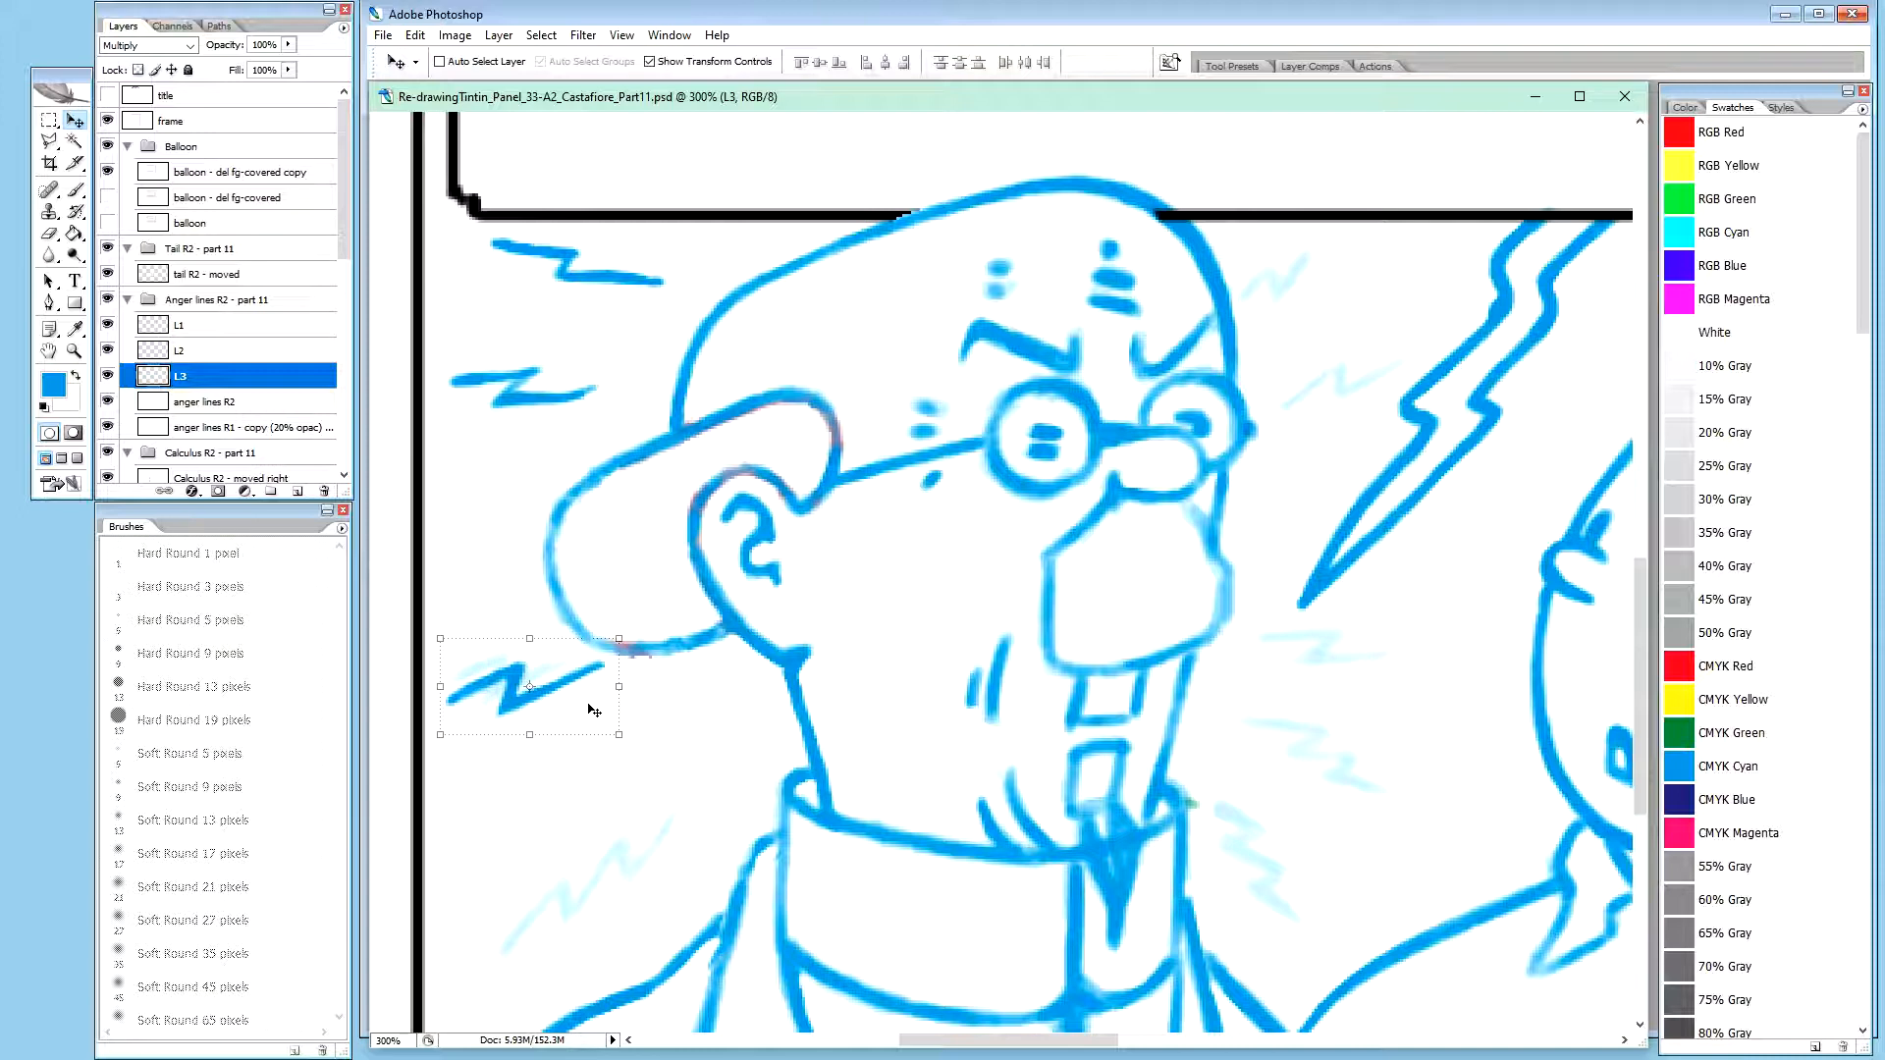
{"action": "left_click_drag", "start_coordinate": [588, 706], "coordinate": [585, 718]}
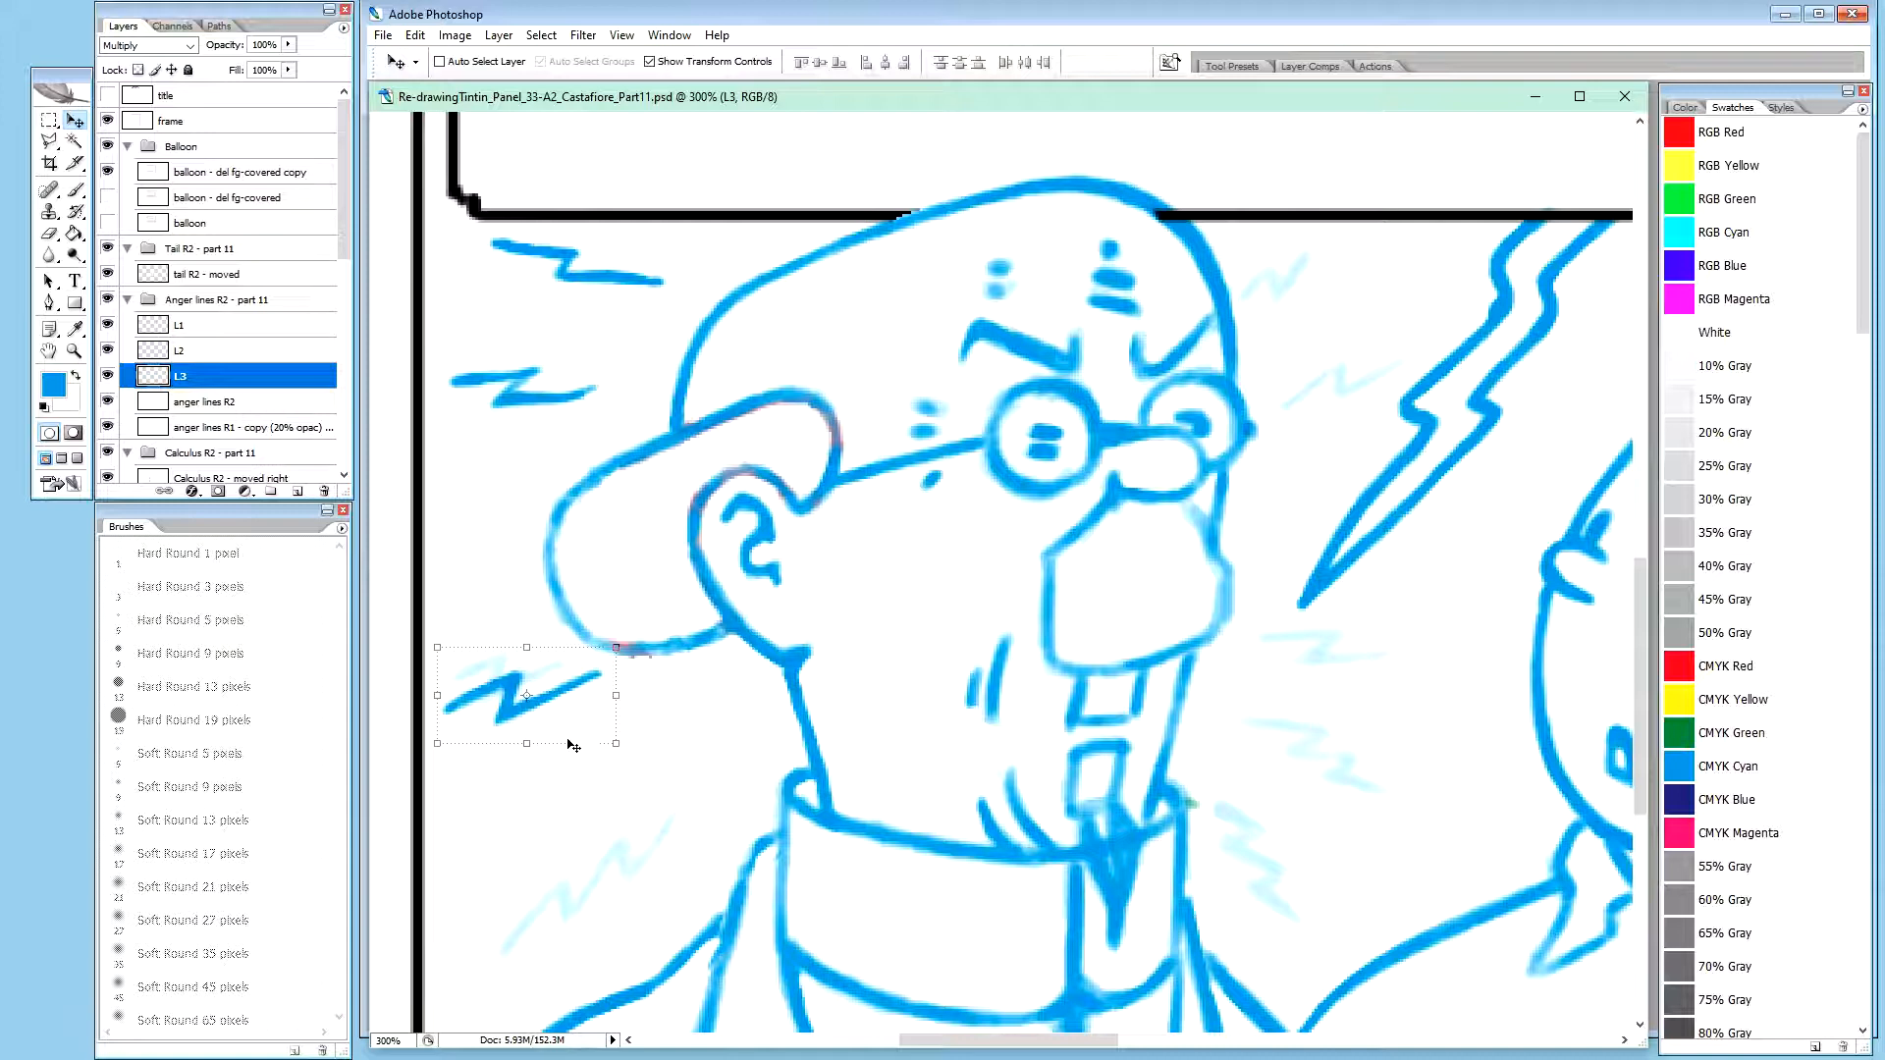
{"action": "key", "text": "Down"}
{"action": "key", "text": "Down"}
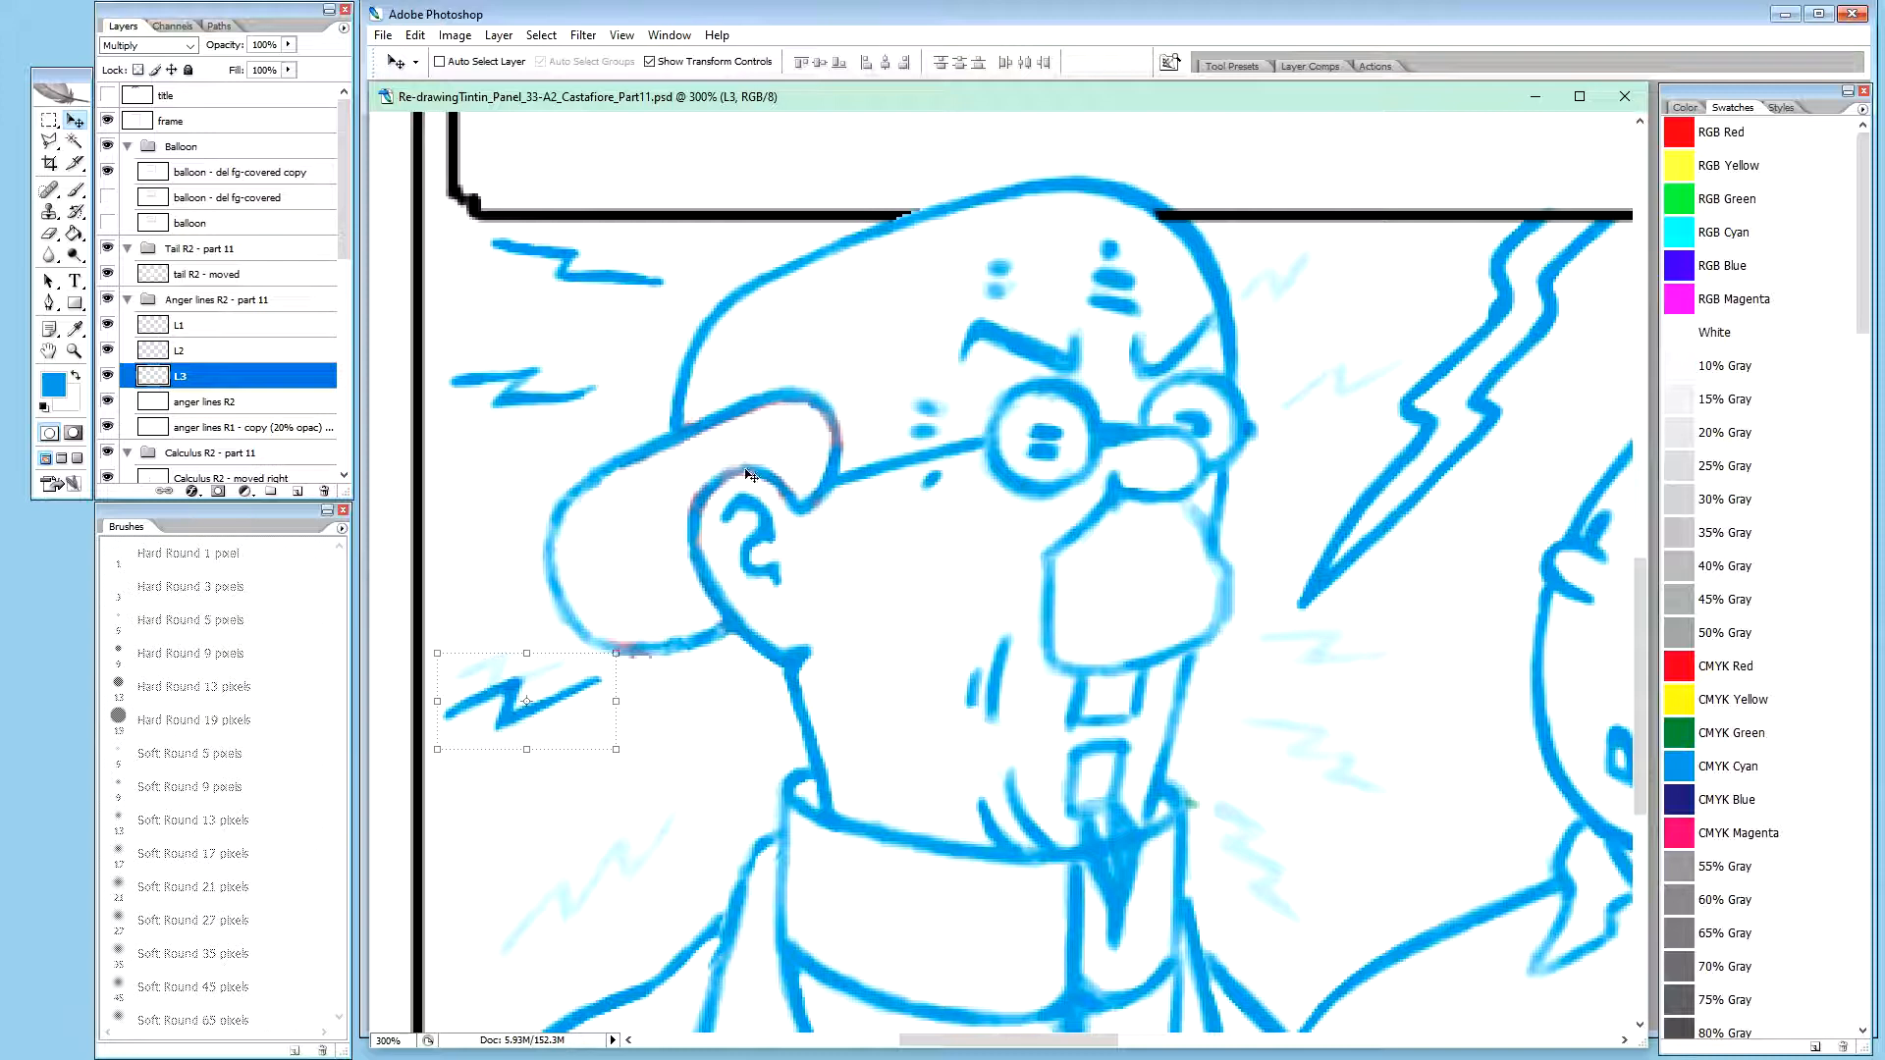
On the anger lines R2 layer, trace the lower half of the faint zigzag beside the shoulder in blue at 20% brush opacity
{"action": "left_click", "coordinate": [234, 401]}
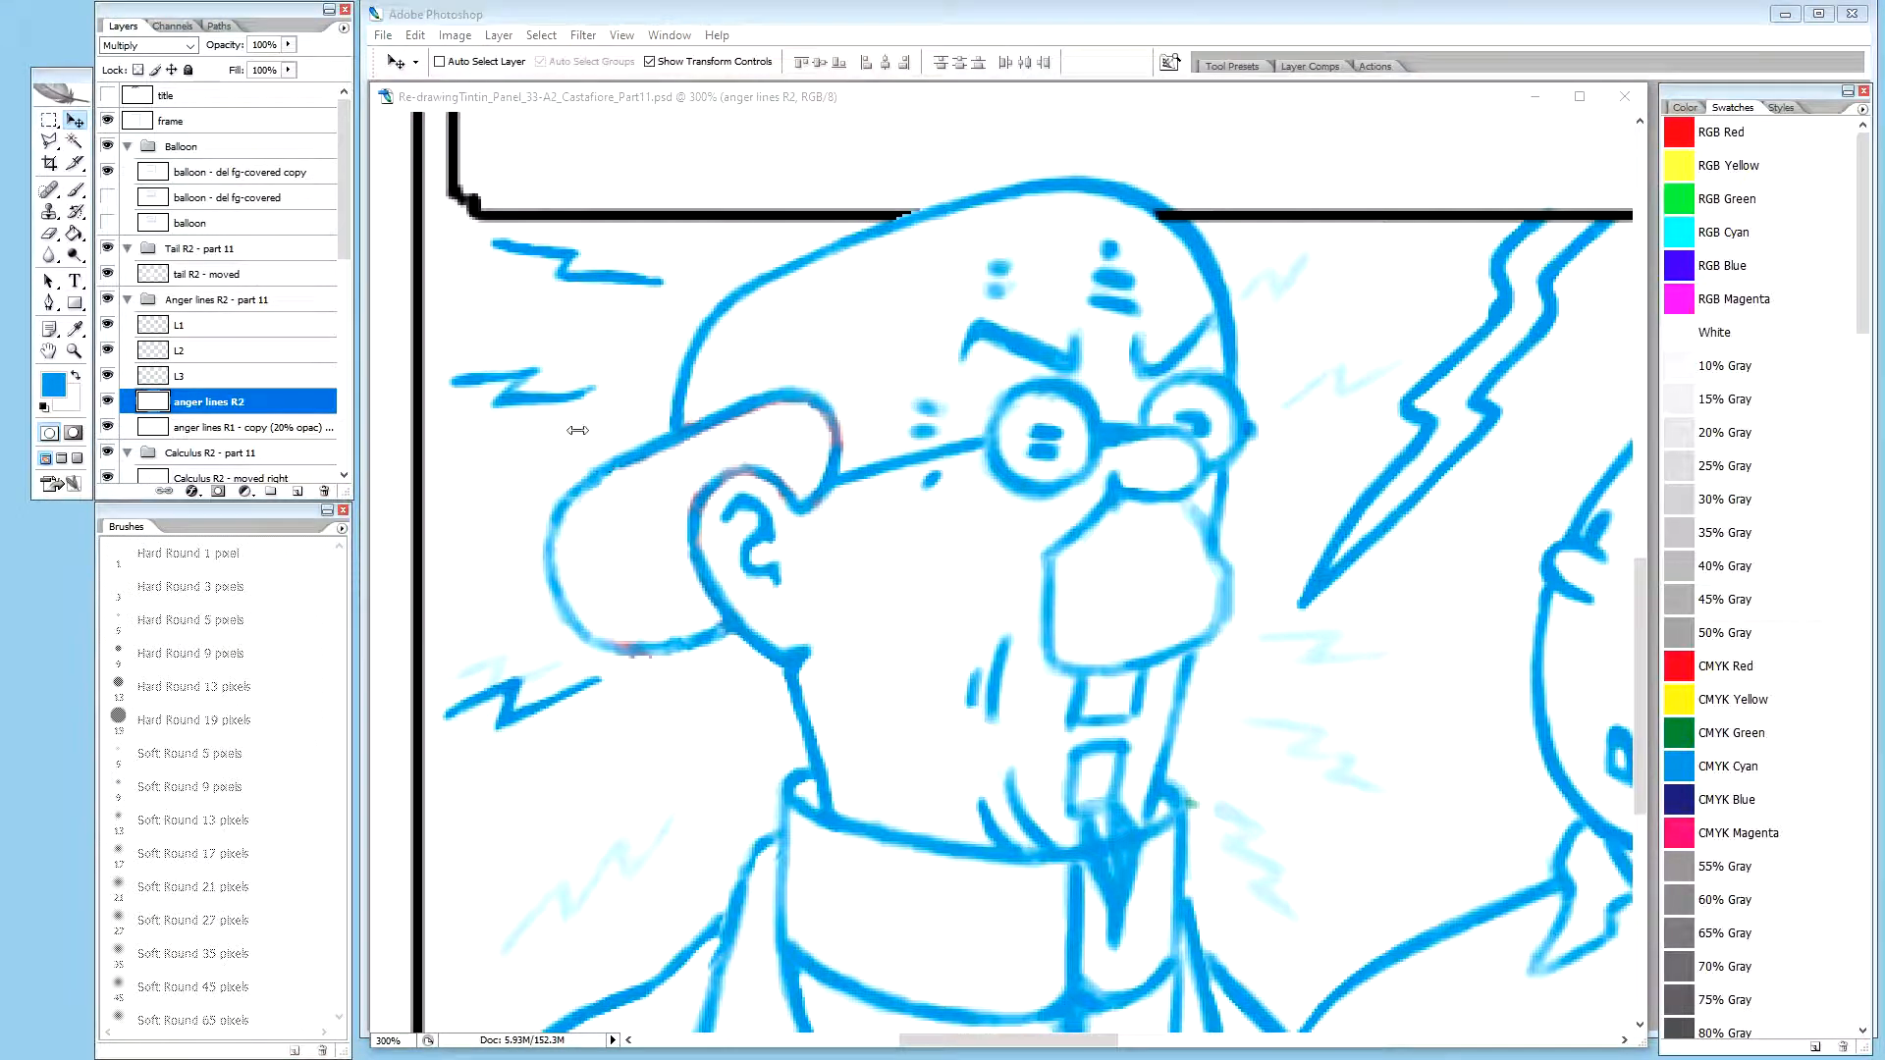
{"action": "left_click", "coordinate": [763, 94]}
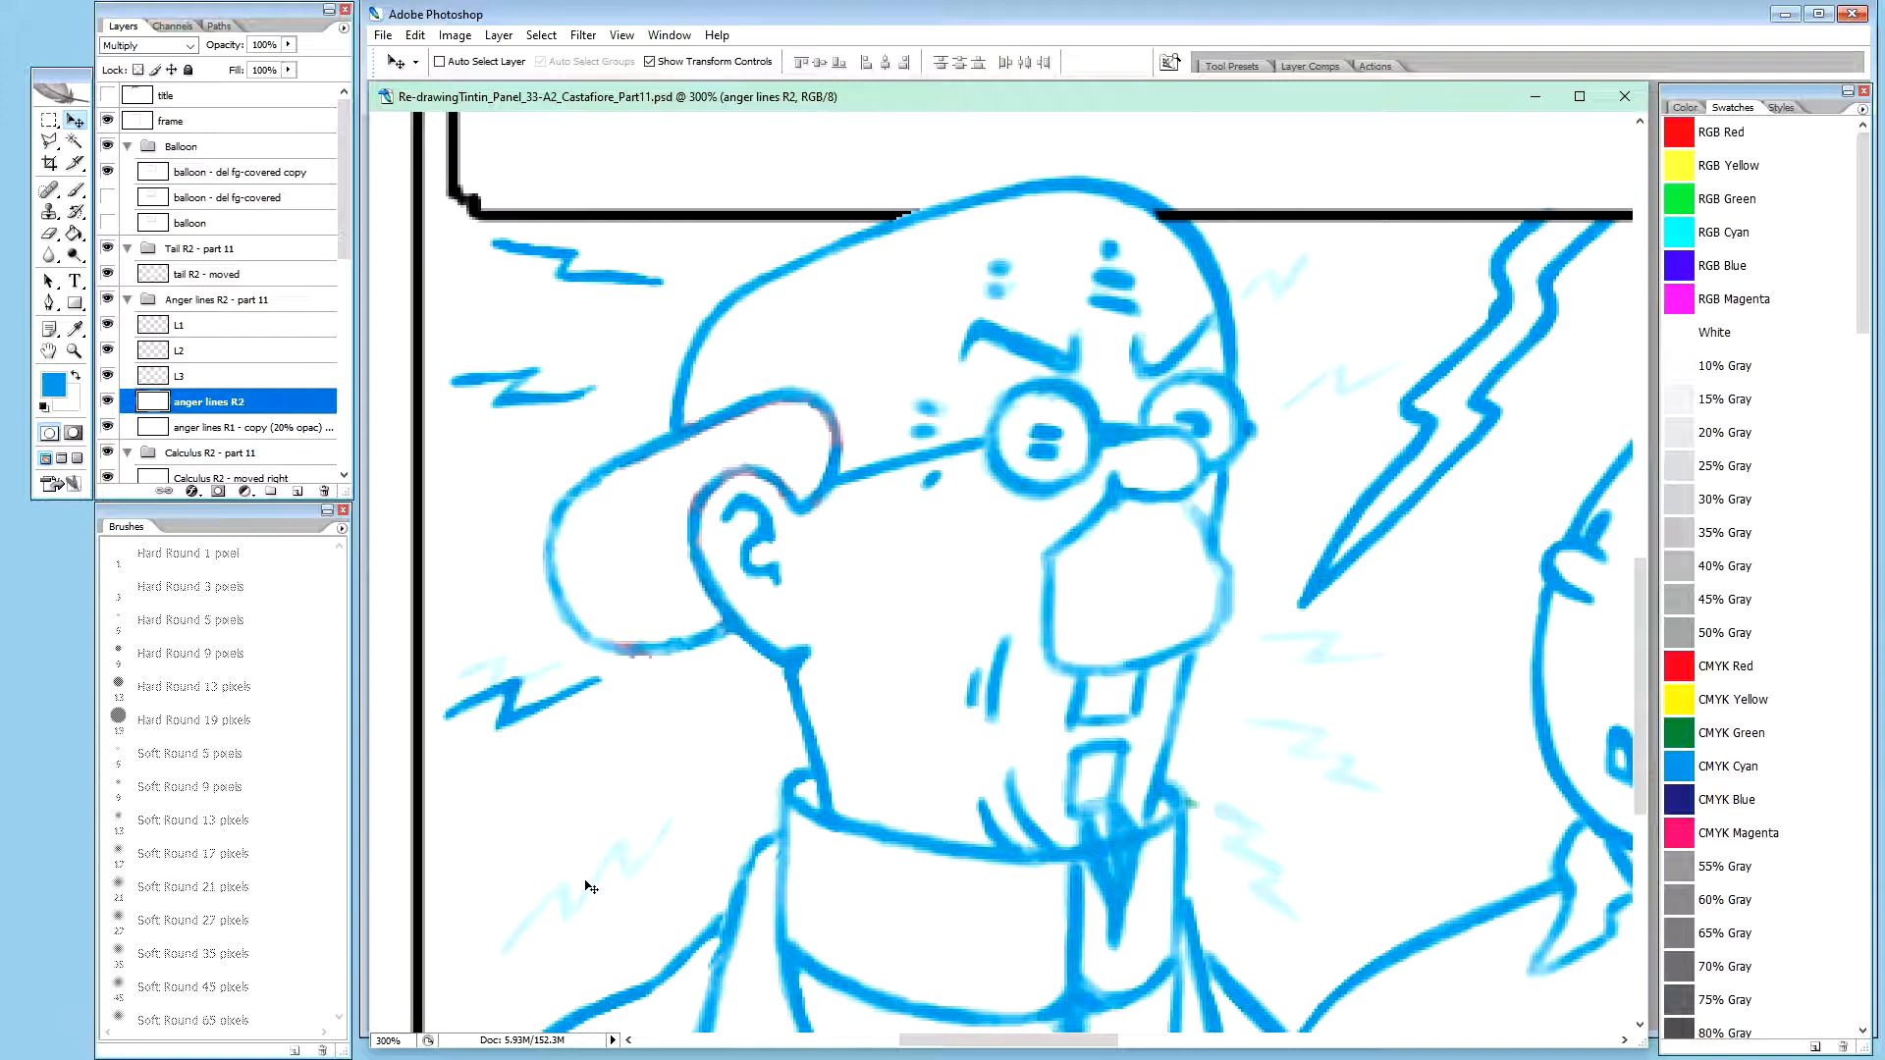
{"action": "key", "text": "b"}
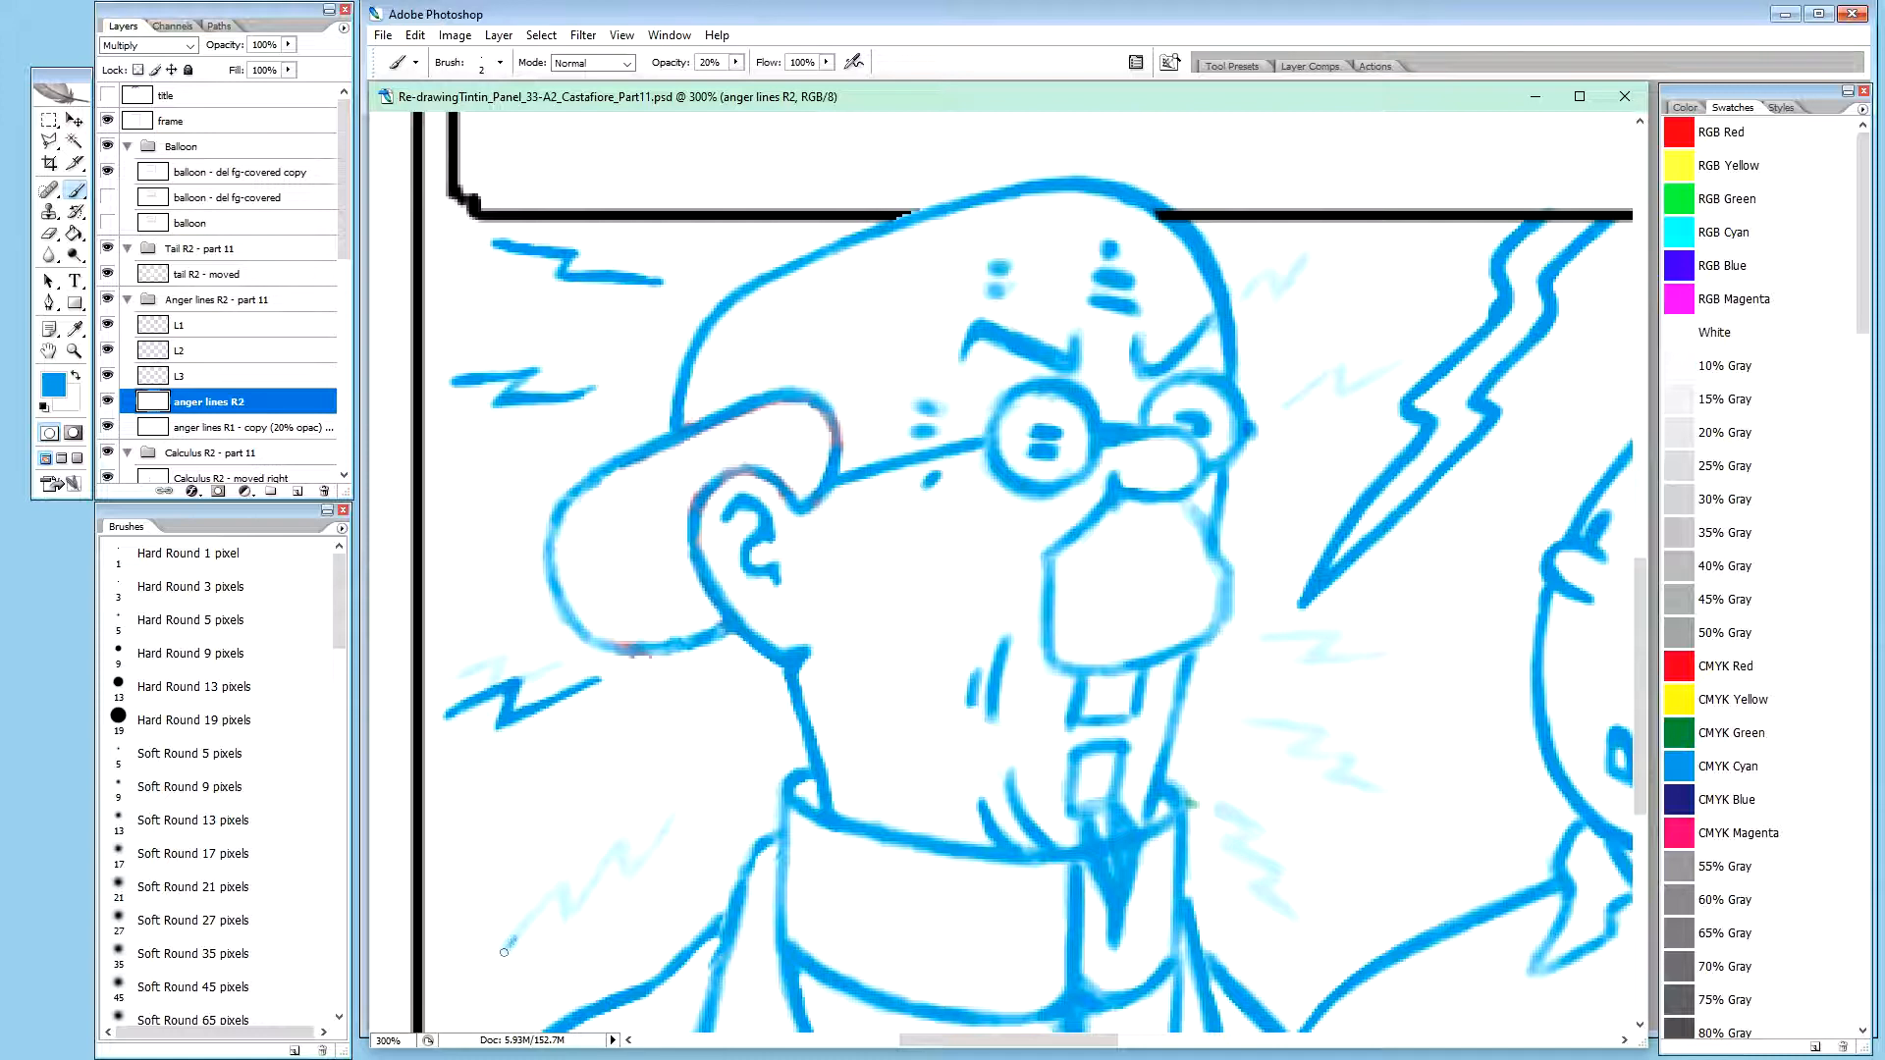
{"action": "left_click_drag", "start_coordinate": [513, 939], "coordinate": [517, 936]}
{"action": "left_click_drag", "start_coordinate": [507, 949], "coordinate": [549, 895]}
{"action": "left_click_drag", "start_coordinate": [566, 891], "coordinate": [570, 913]}
{"action": "mouse_move", "coordinate": [562, 879]}
{"action": "left_mouse_down"}
{"action": "mouse_move", "coordinate": [569, 917]}
{"action": "mouse_move", "coordinate": [568, 895]}
{"action": "left_mouse_up"}
{"action": "mouse_move", "coordinate": [566, 899]}
{"action": "left_mouse_down"}
{"action": "mouse_move", "coordinate": [567, 922]}
{"action": "mouse_move", "coordinate": [577, 905]}
{"action": "left_mouse_up"}
{"action": "left_click_drag", "start_coordinate": [574, 914], "coordinate": [619, 833]}
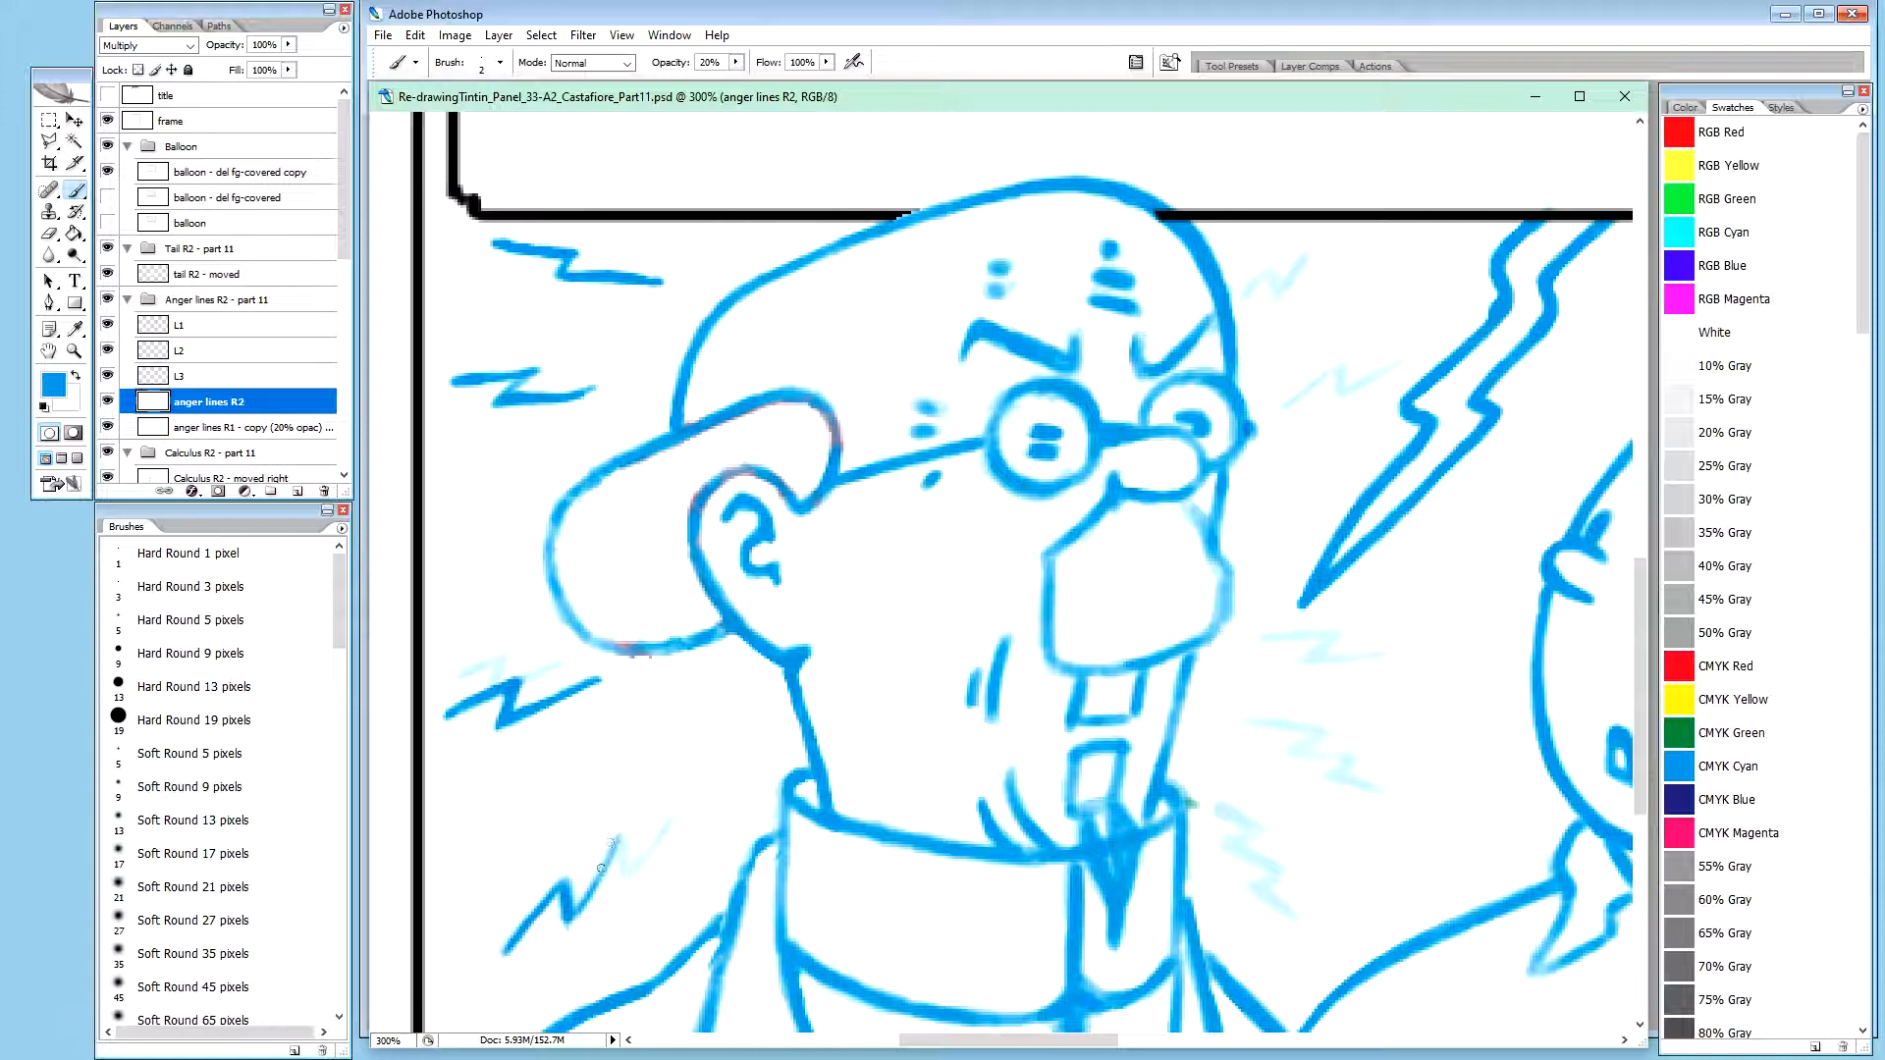
Trace the shoulder zigzag's upper half in blue at 20% brush opacity and trim its middle peak with white at 100%
{"action": "left_click_drag", "start_coordinate": [572, 919], "coordinate": [596, 880]}
{"action": "left_click_drag", "start_coordinate": [590, 885], "coordinate": [608, 851]}
{"action": "left_click_drag", "start_coordinate": [617, 842], "coordinate": [623, 827]}
{"action": "key", "text": "x"}
{"action": "key", "text": "0"}
{"action": "left_click_drag", "start_coordinate": [606, 830], "coordinate": [607, 824]}
{"action": "key", "text": "x"}
{"action": "key", "text": "2"}
{"action": "left_click_drag", "start_coordinate": [629, 872], "coordinate": [656, 838]}
{"action": "left_click_drag", "start_coordinate": [661, 828], "coordinate": [678, 792]}
Extend the shoulder zigzag's upper tip in blue at 20% brush opacity, comparing it with and without the faint anger lines R1 copy layer
{"action": "left_click", "coordinate": [108, 427]}
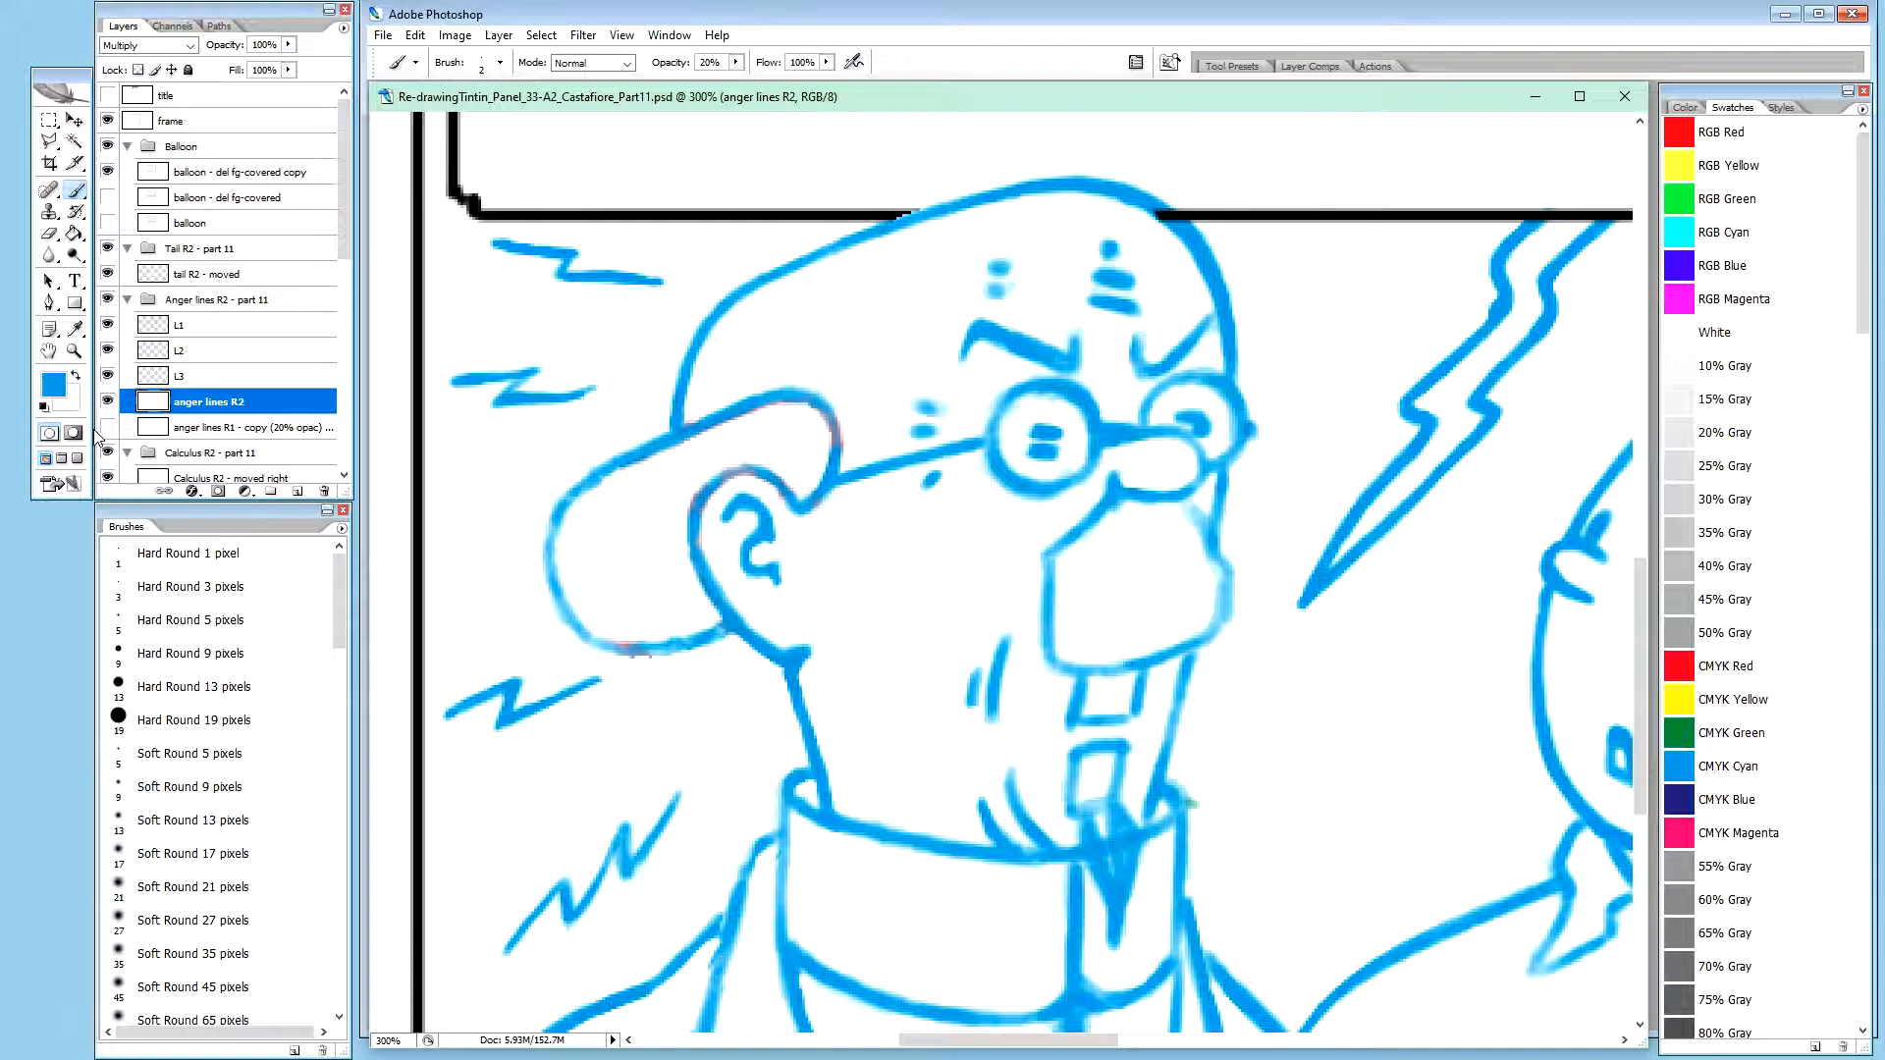
{"action": "left_click", "coordinate": [106, 429]}
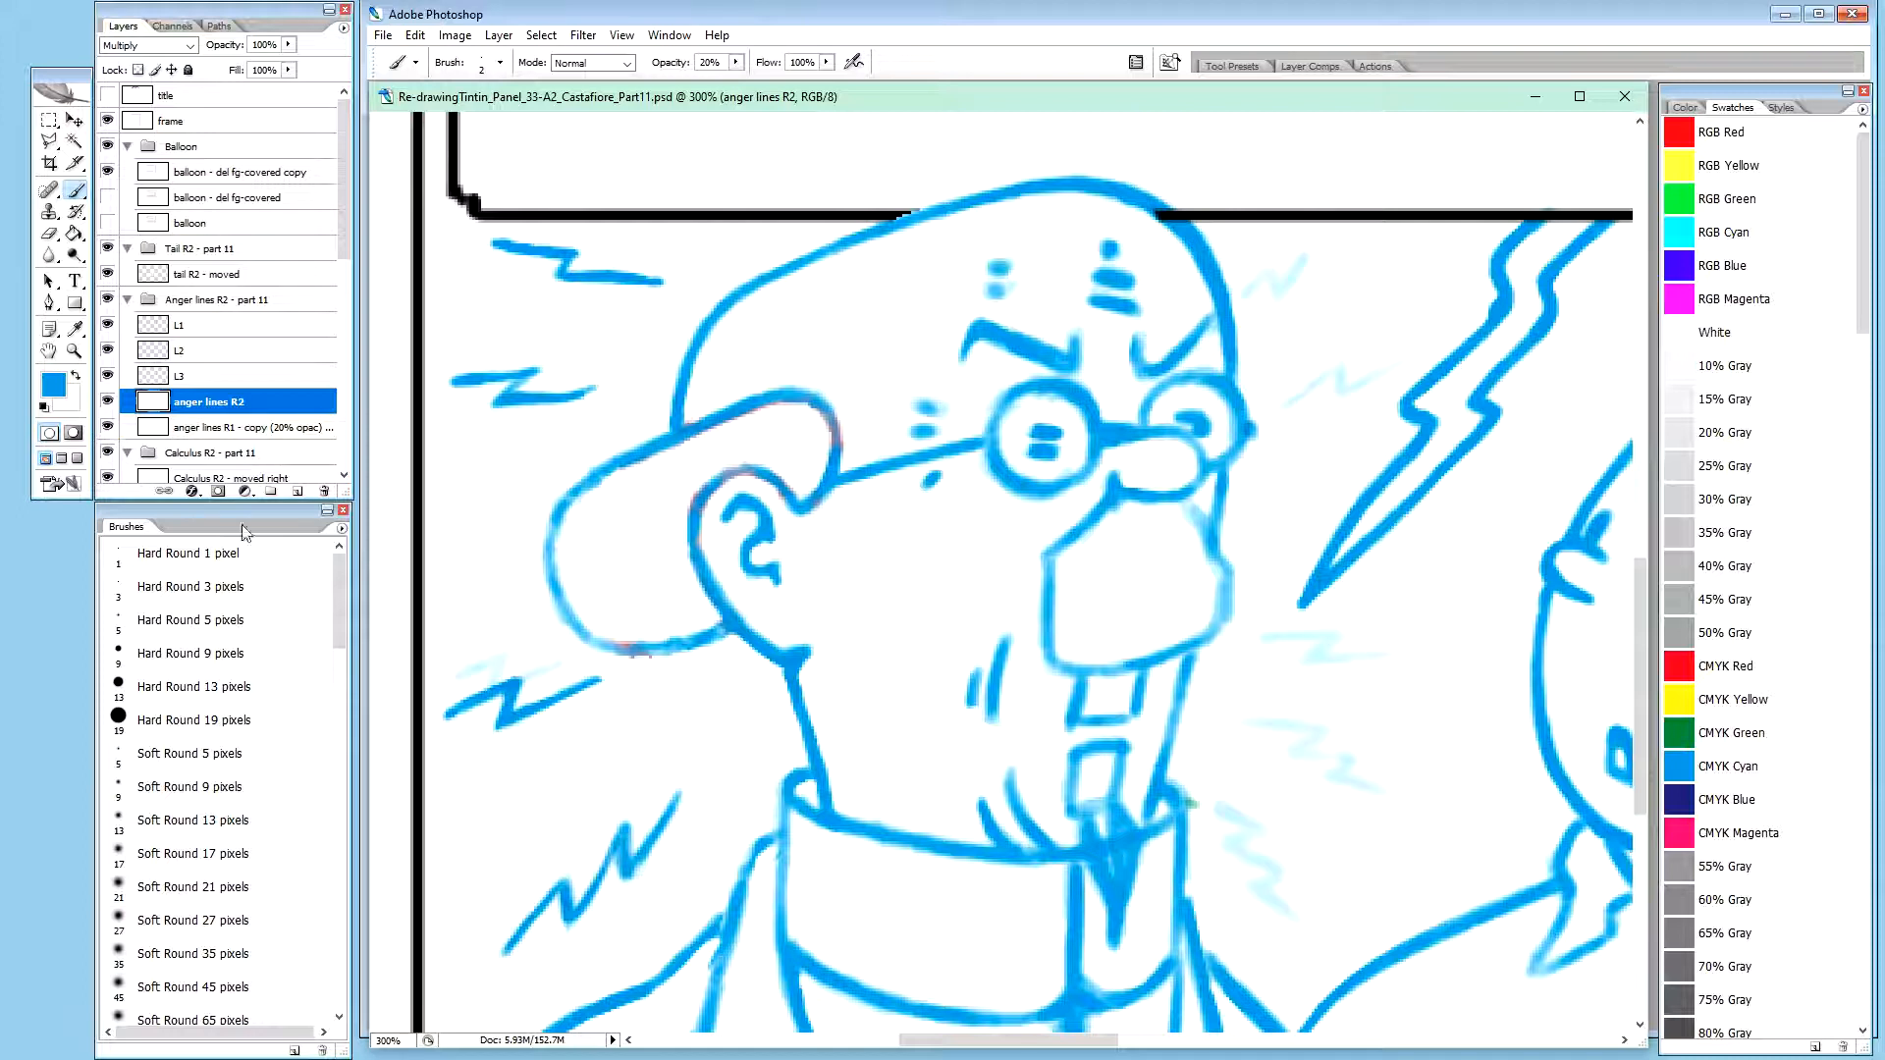
{"action": "key", "text": "x"}
{"action": "key", "text": "0"}
{"action": "key", "text": "x"}
{"action": "key", "text": "2"}
{"action": "left_click_drag", "start_coordinate": [672, 804], "coordinate": [681, 787]}
{"action": "left_click", "coordinate": [109, 428]}
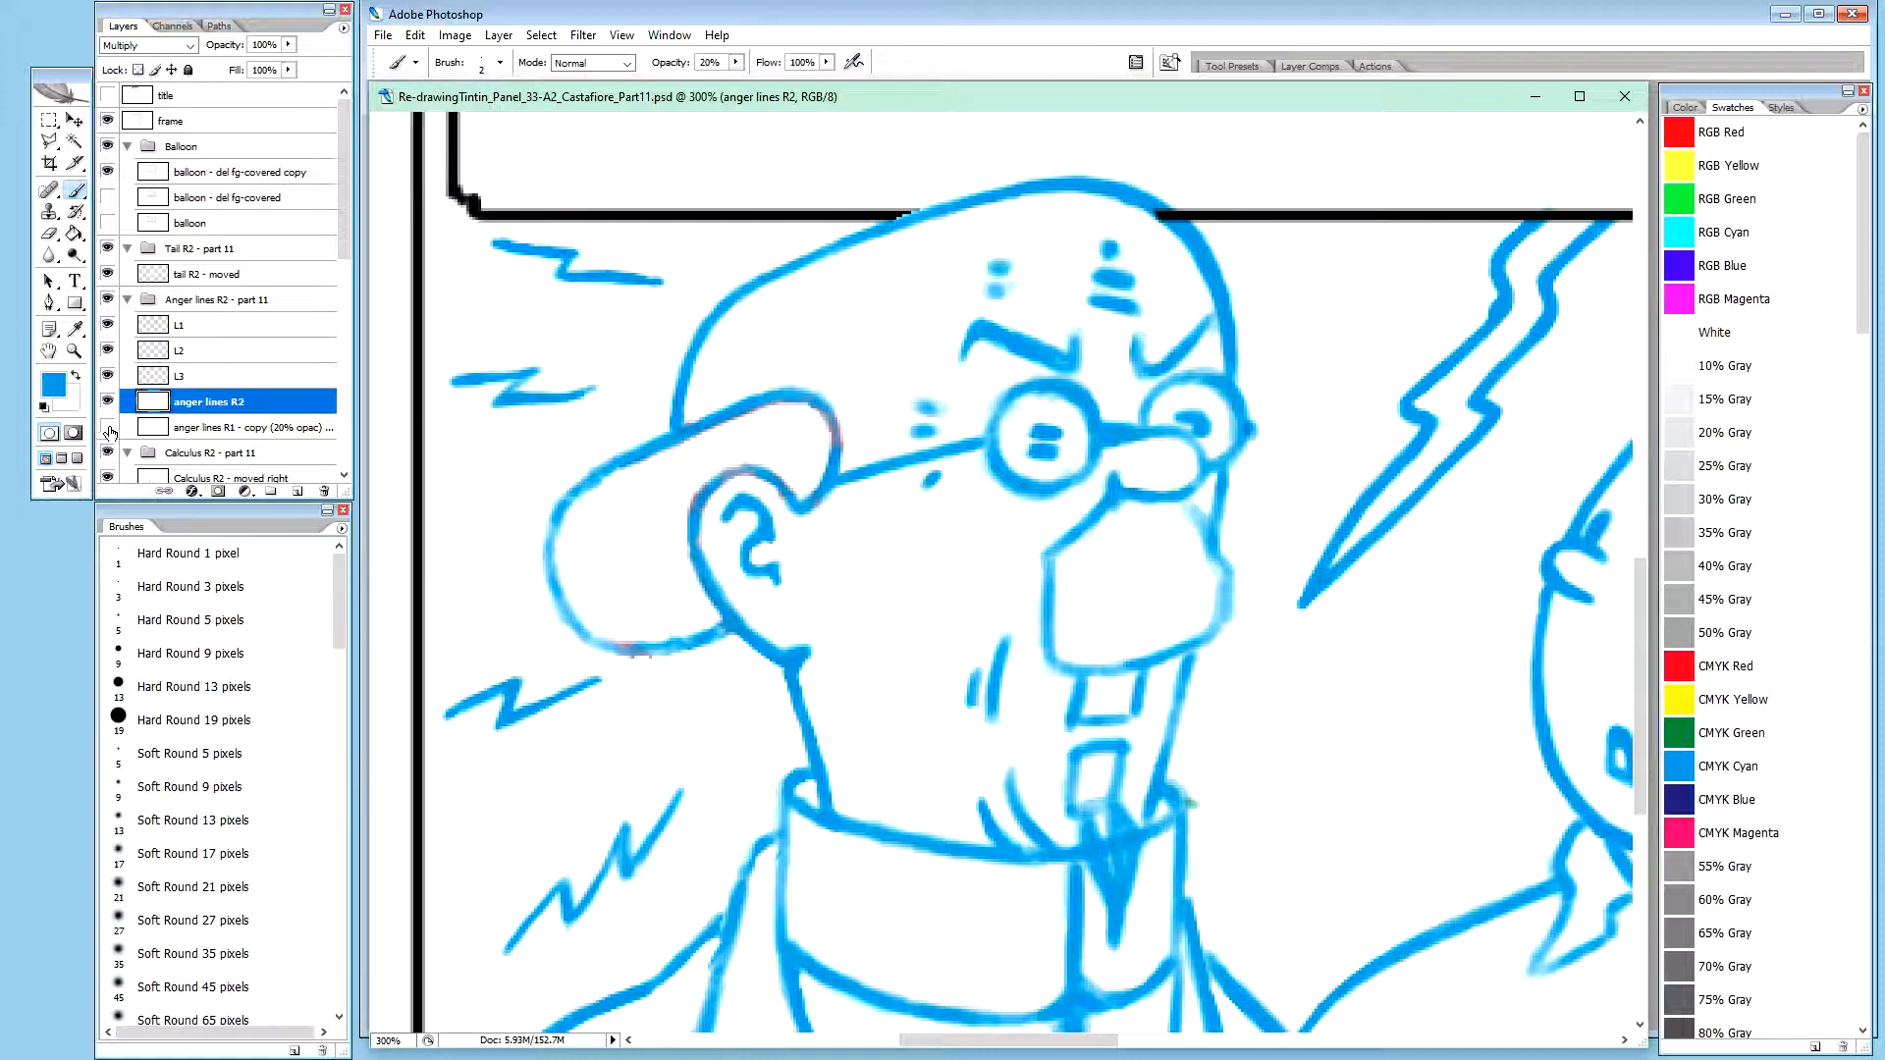
{"action": "left_click", "coordinate": [108, 430]}
{"action": "left_click", "coordinate": [108, 429]}
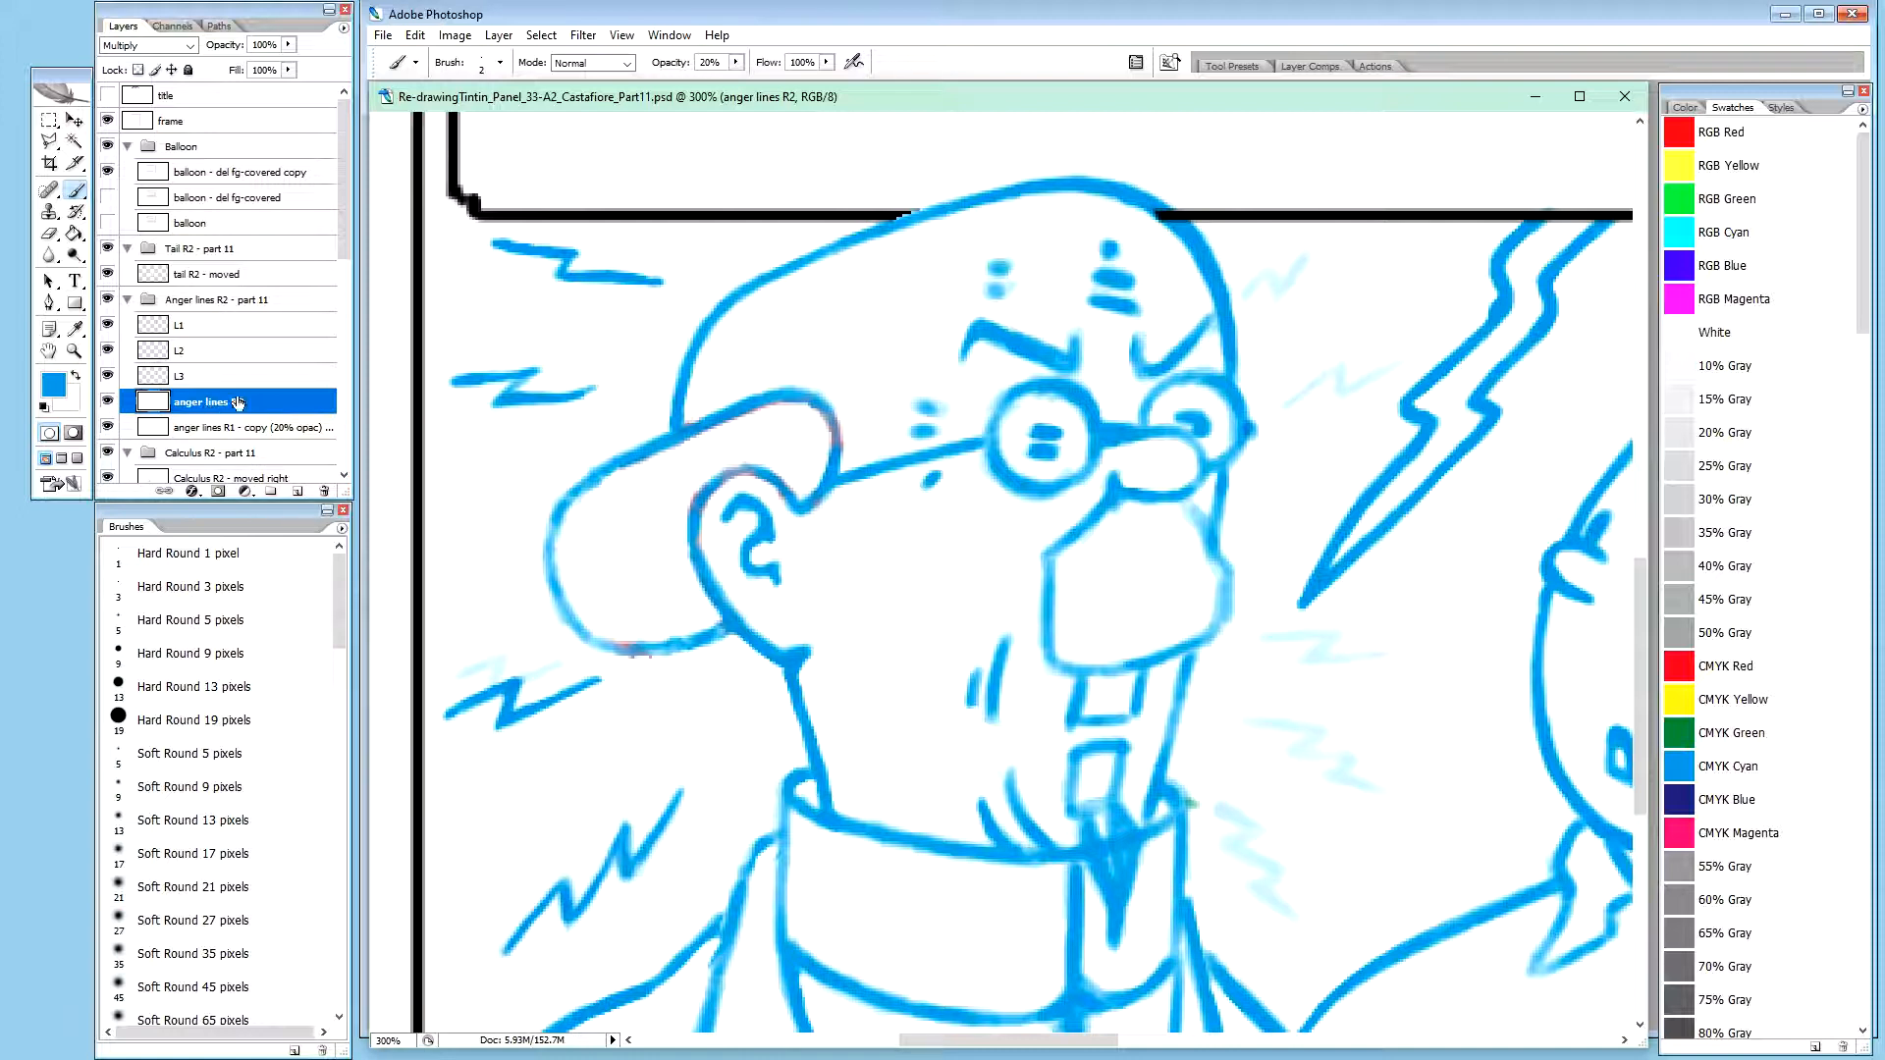
Copy the shoulder zigzag from anger lines R2 to its own layer and name it L4
{"action": "key", "text": "m"}
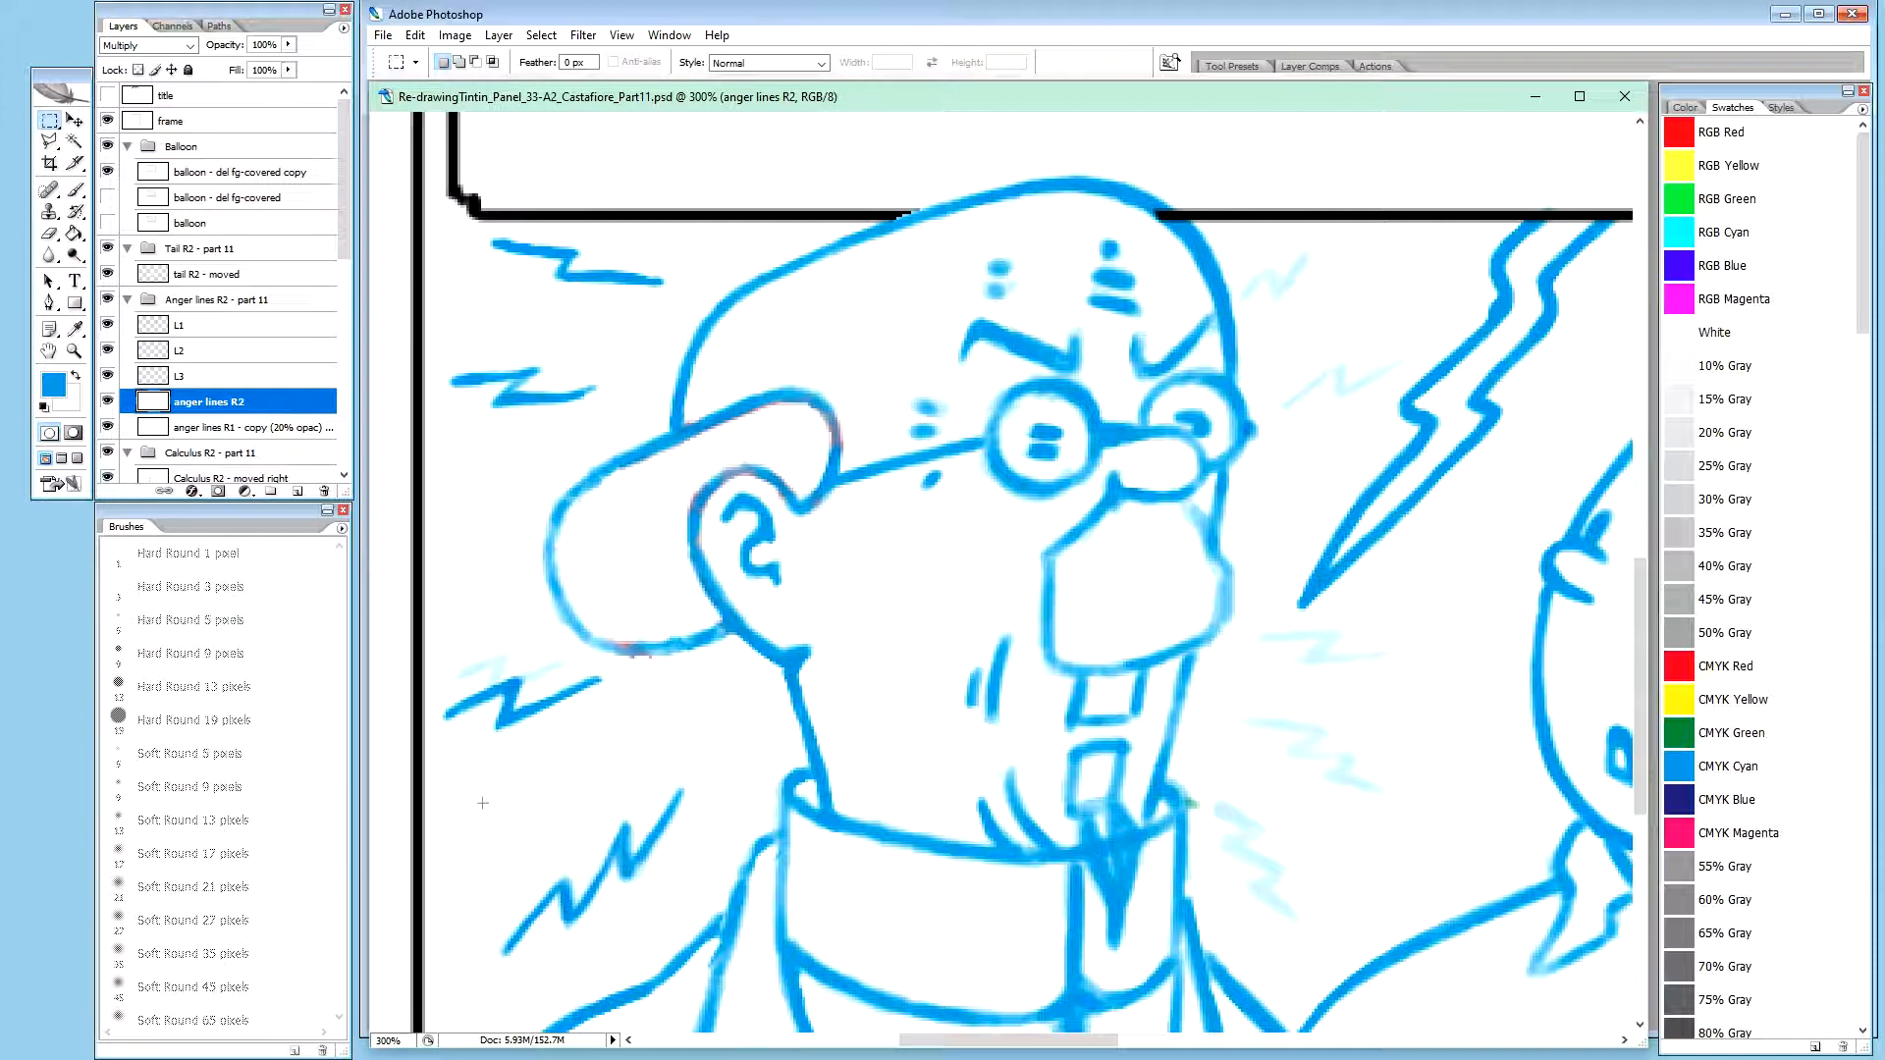
{"action": "left_click_drag", "start_coordinate": [580, 938], "coordinate": [607, 975]}
{"action": "left_click_drag", "start_coordinate": [574, 771], "coordinate": [698, 899]}
{"action": "key", "text": "ctrl+j"}
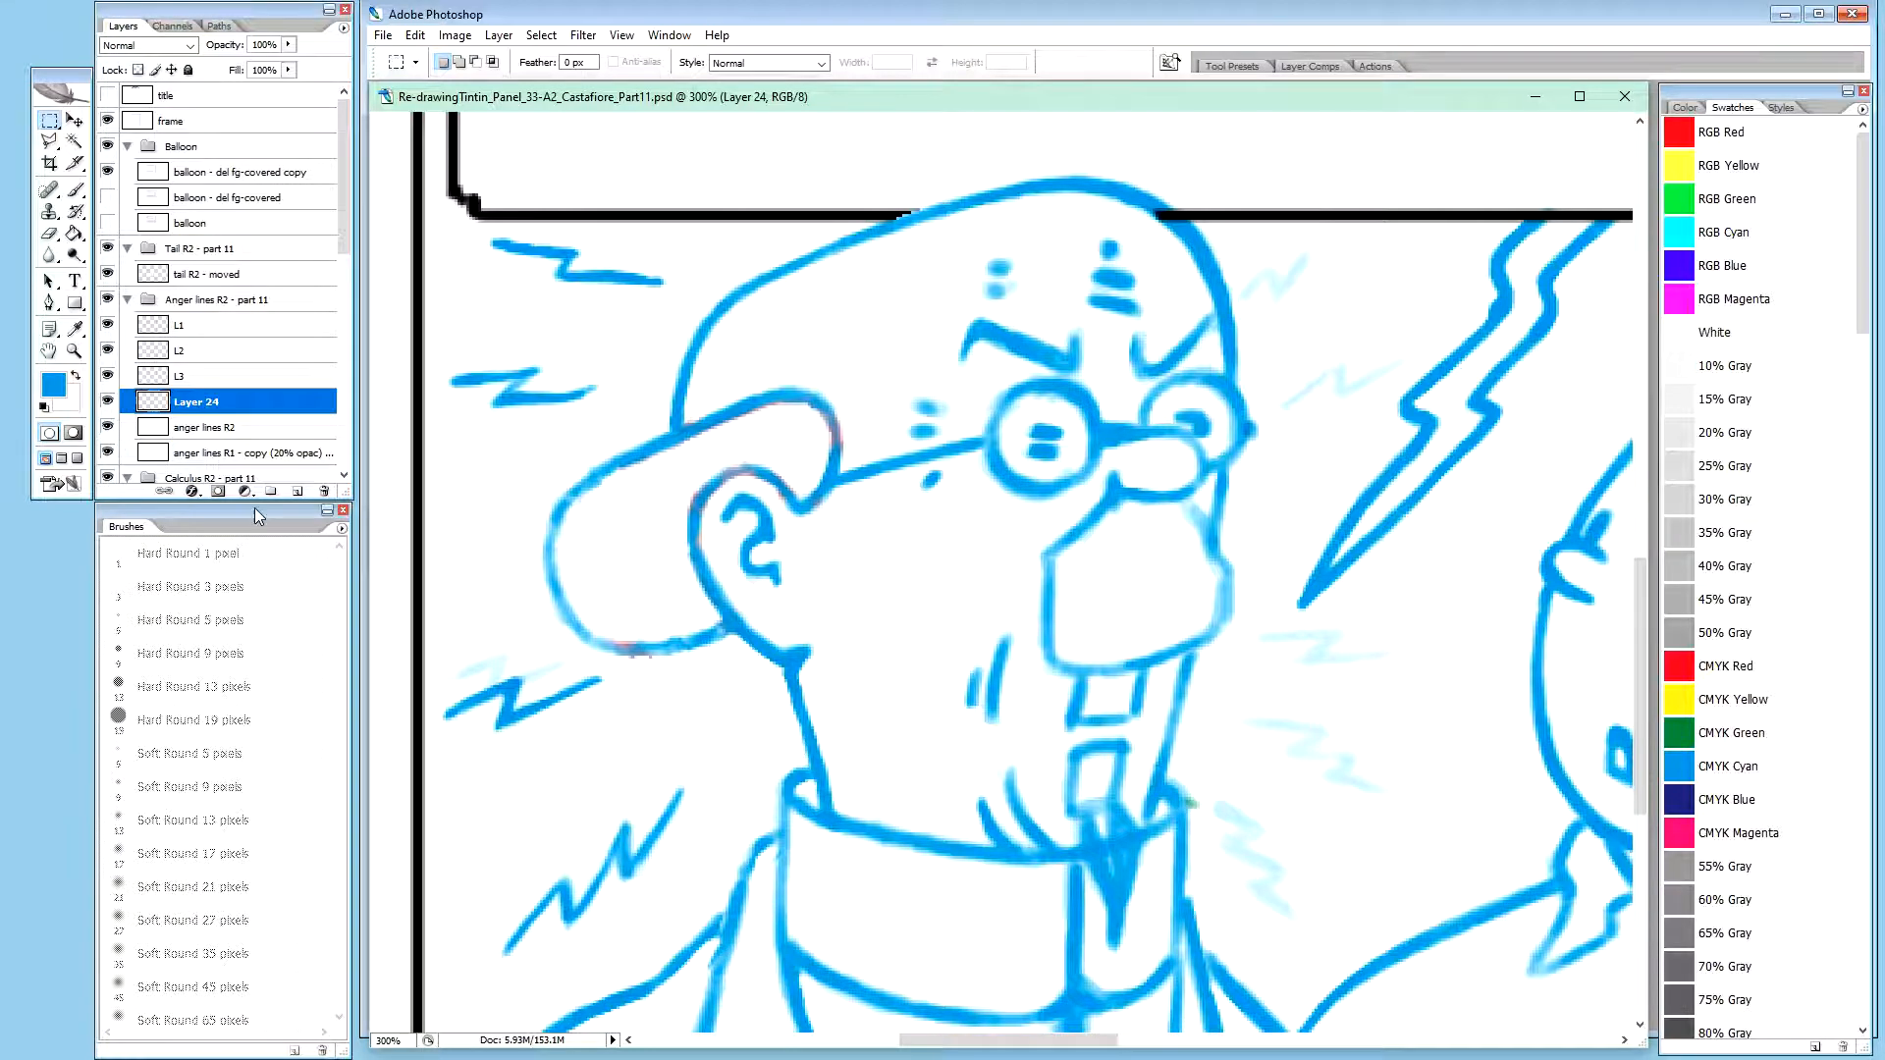
{"action": "double_click", "coordinate": [214, 401]}
{"action": "type", "text": "L4"}
{"action": "key", "text": "Return"}
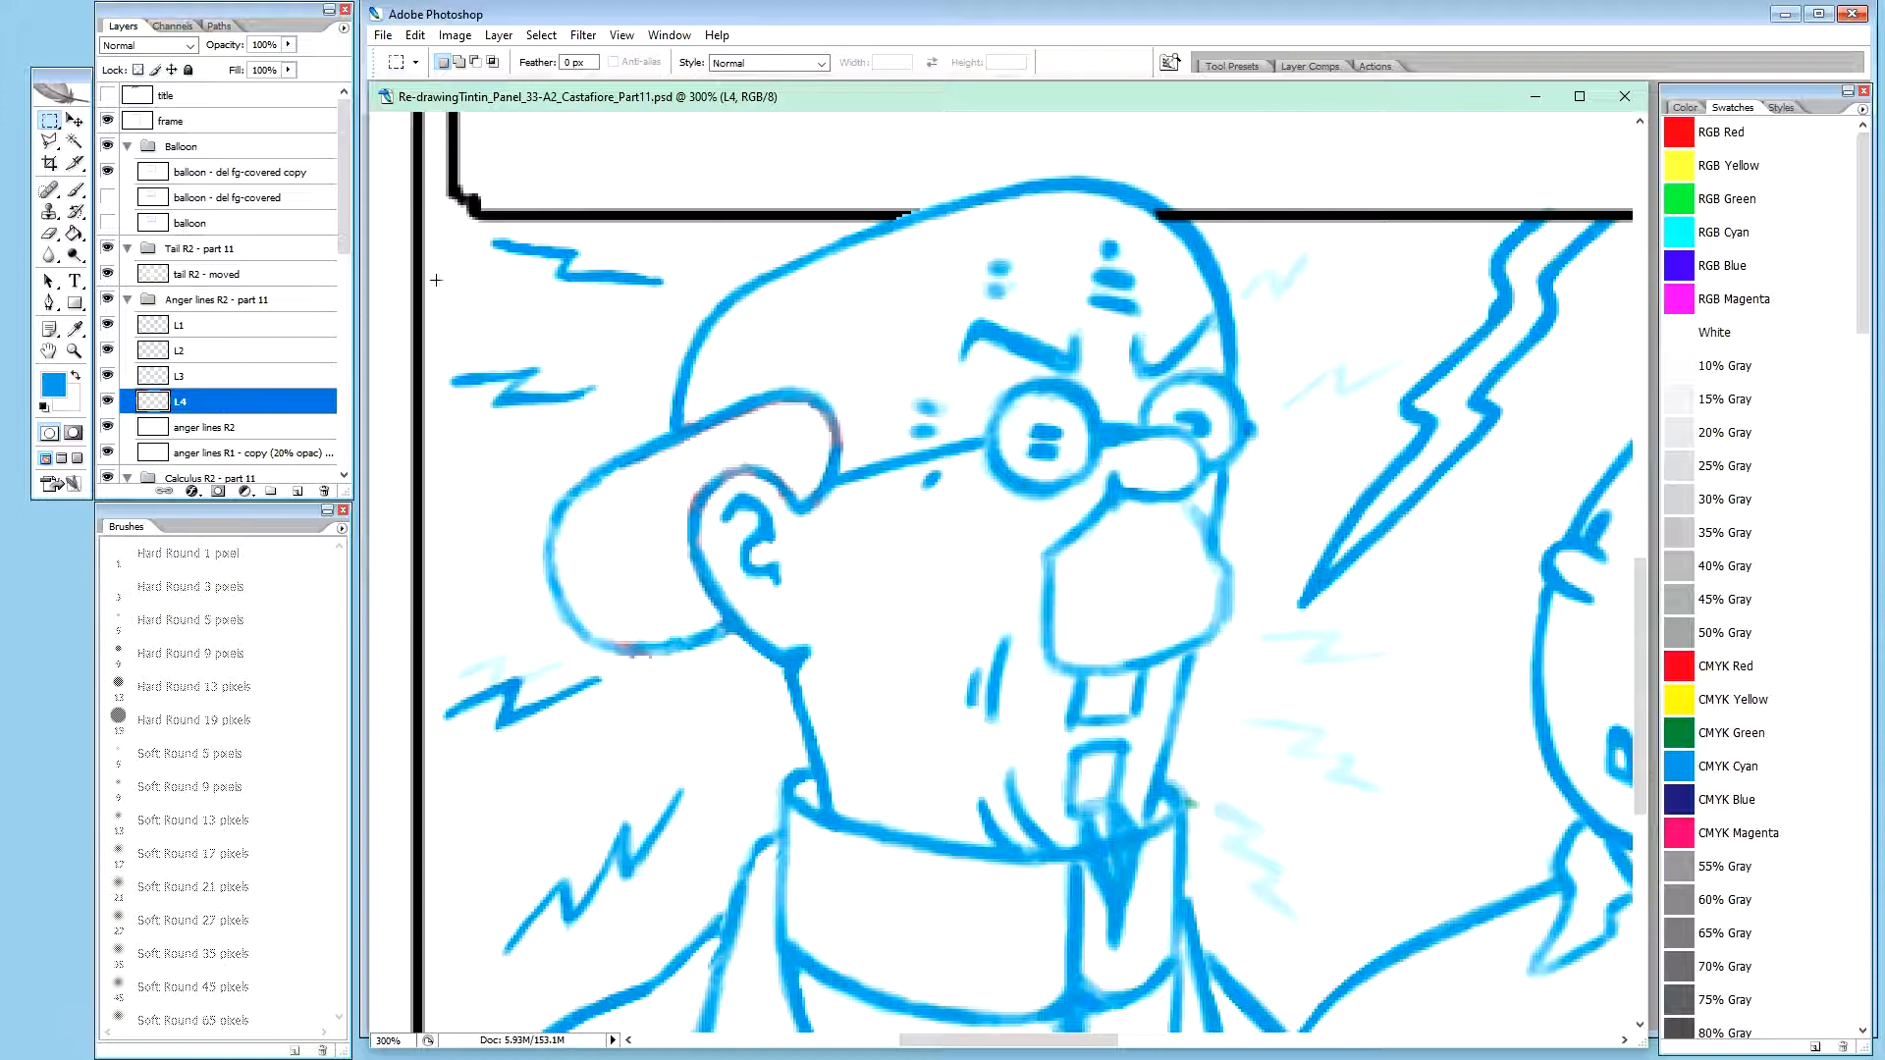
Isolate the anger lines R2 layer and cover its transparent gap and remaining zigzags with a large white pencil
{"action": "left_click", "coordinate": [223, 428]}
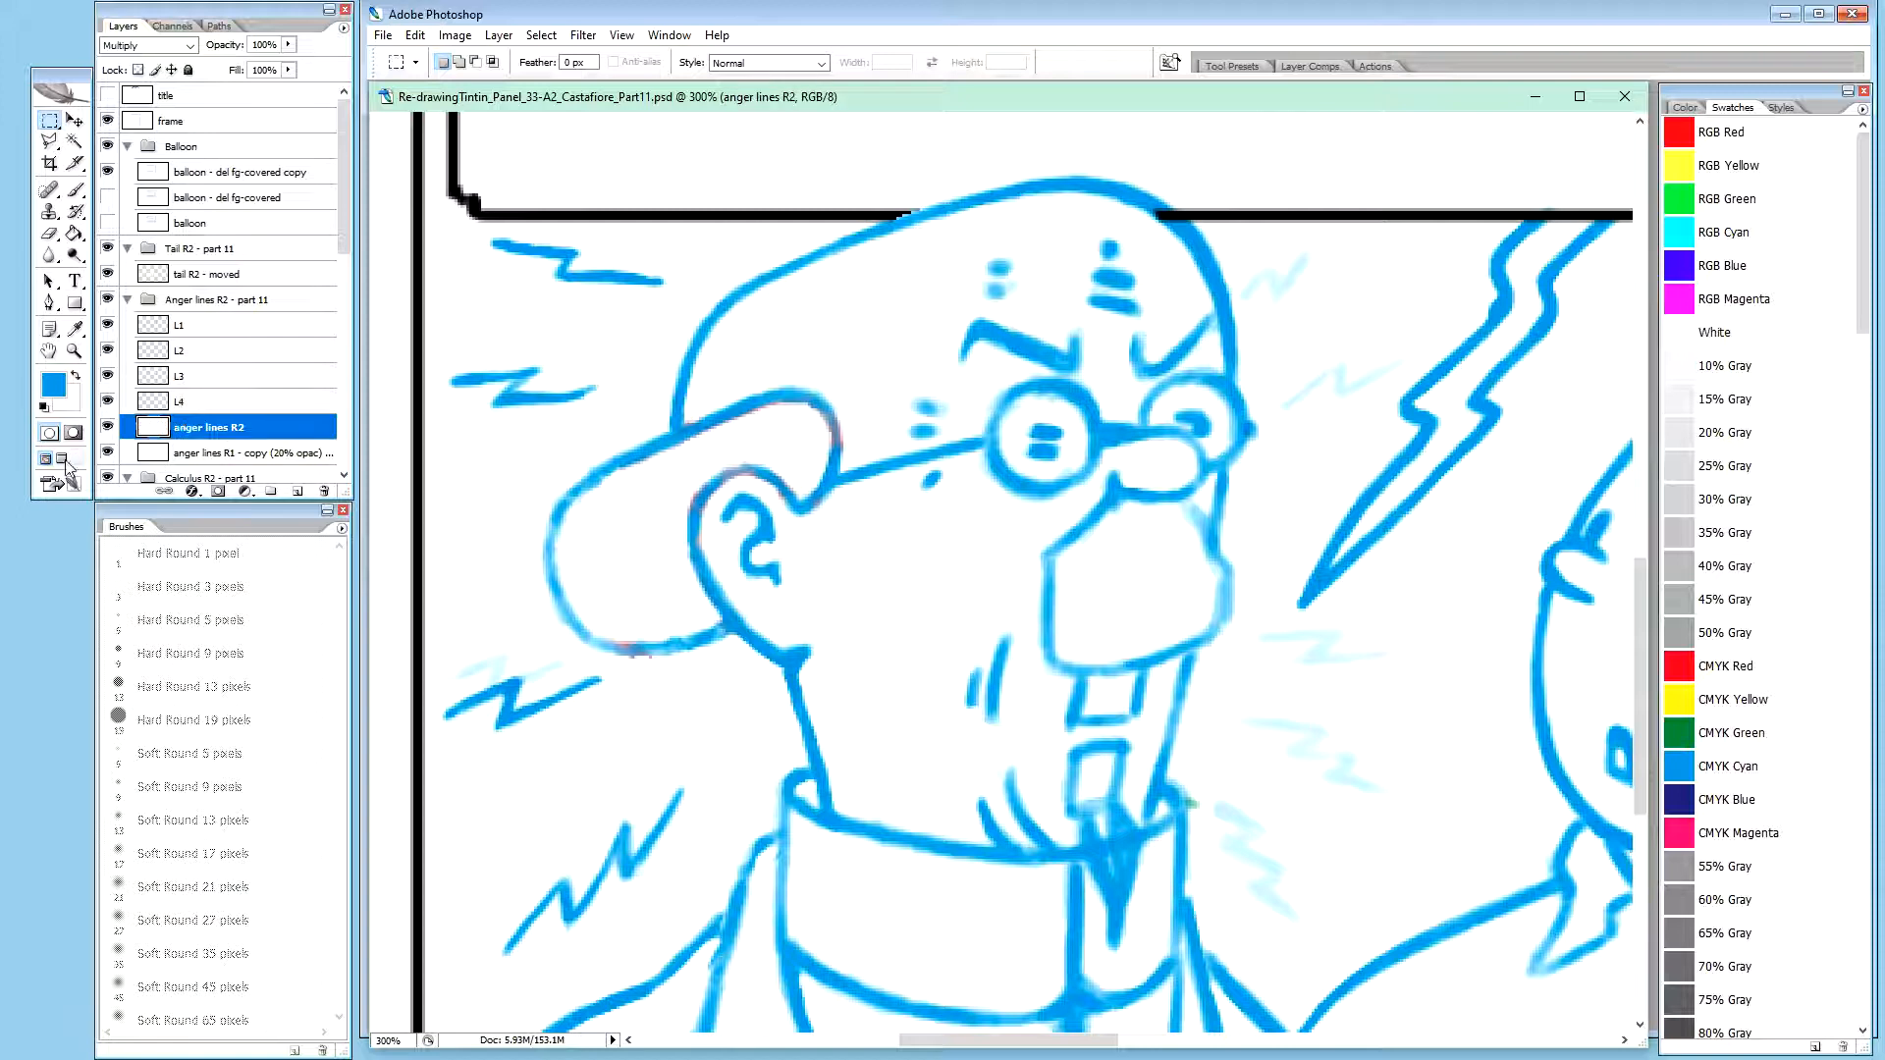
{"action": "left_click", "coordinate": [108, 427], "text": "alt"}
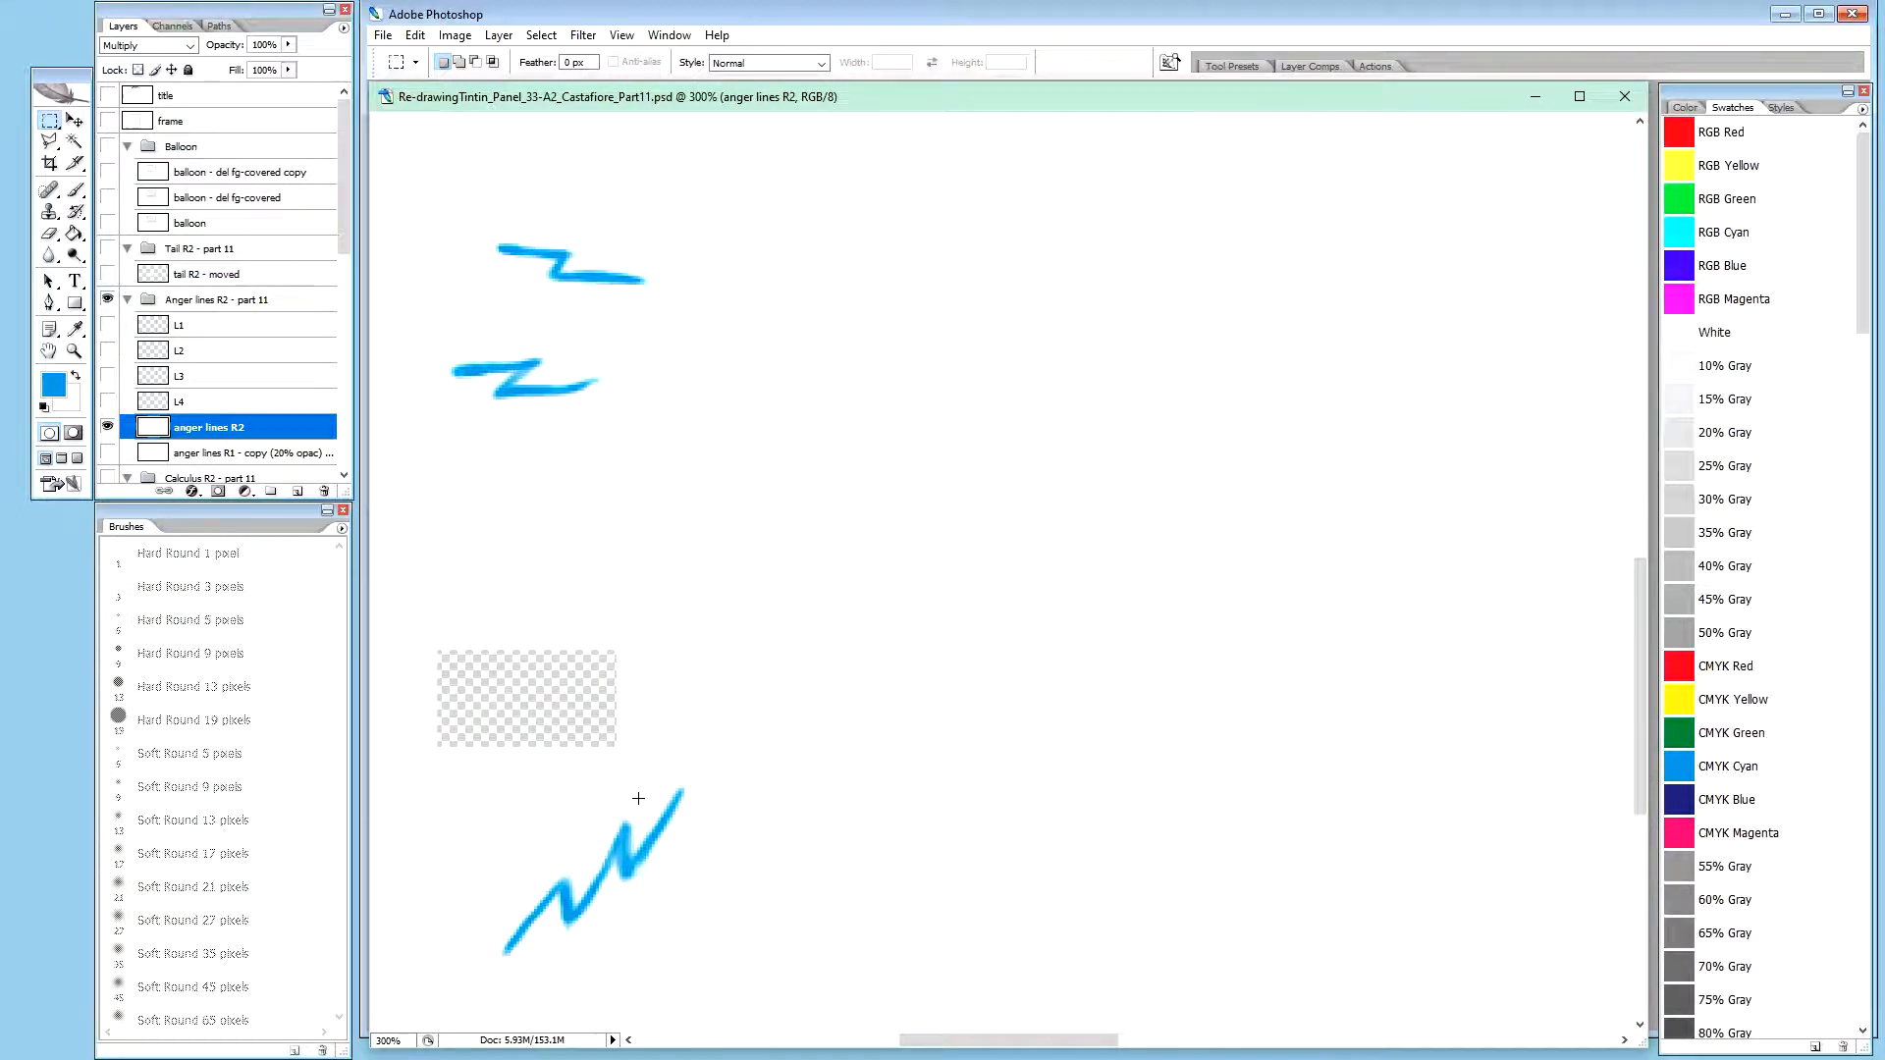
{"action": "key", "text": "b"}
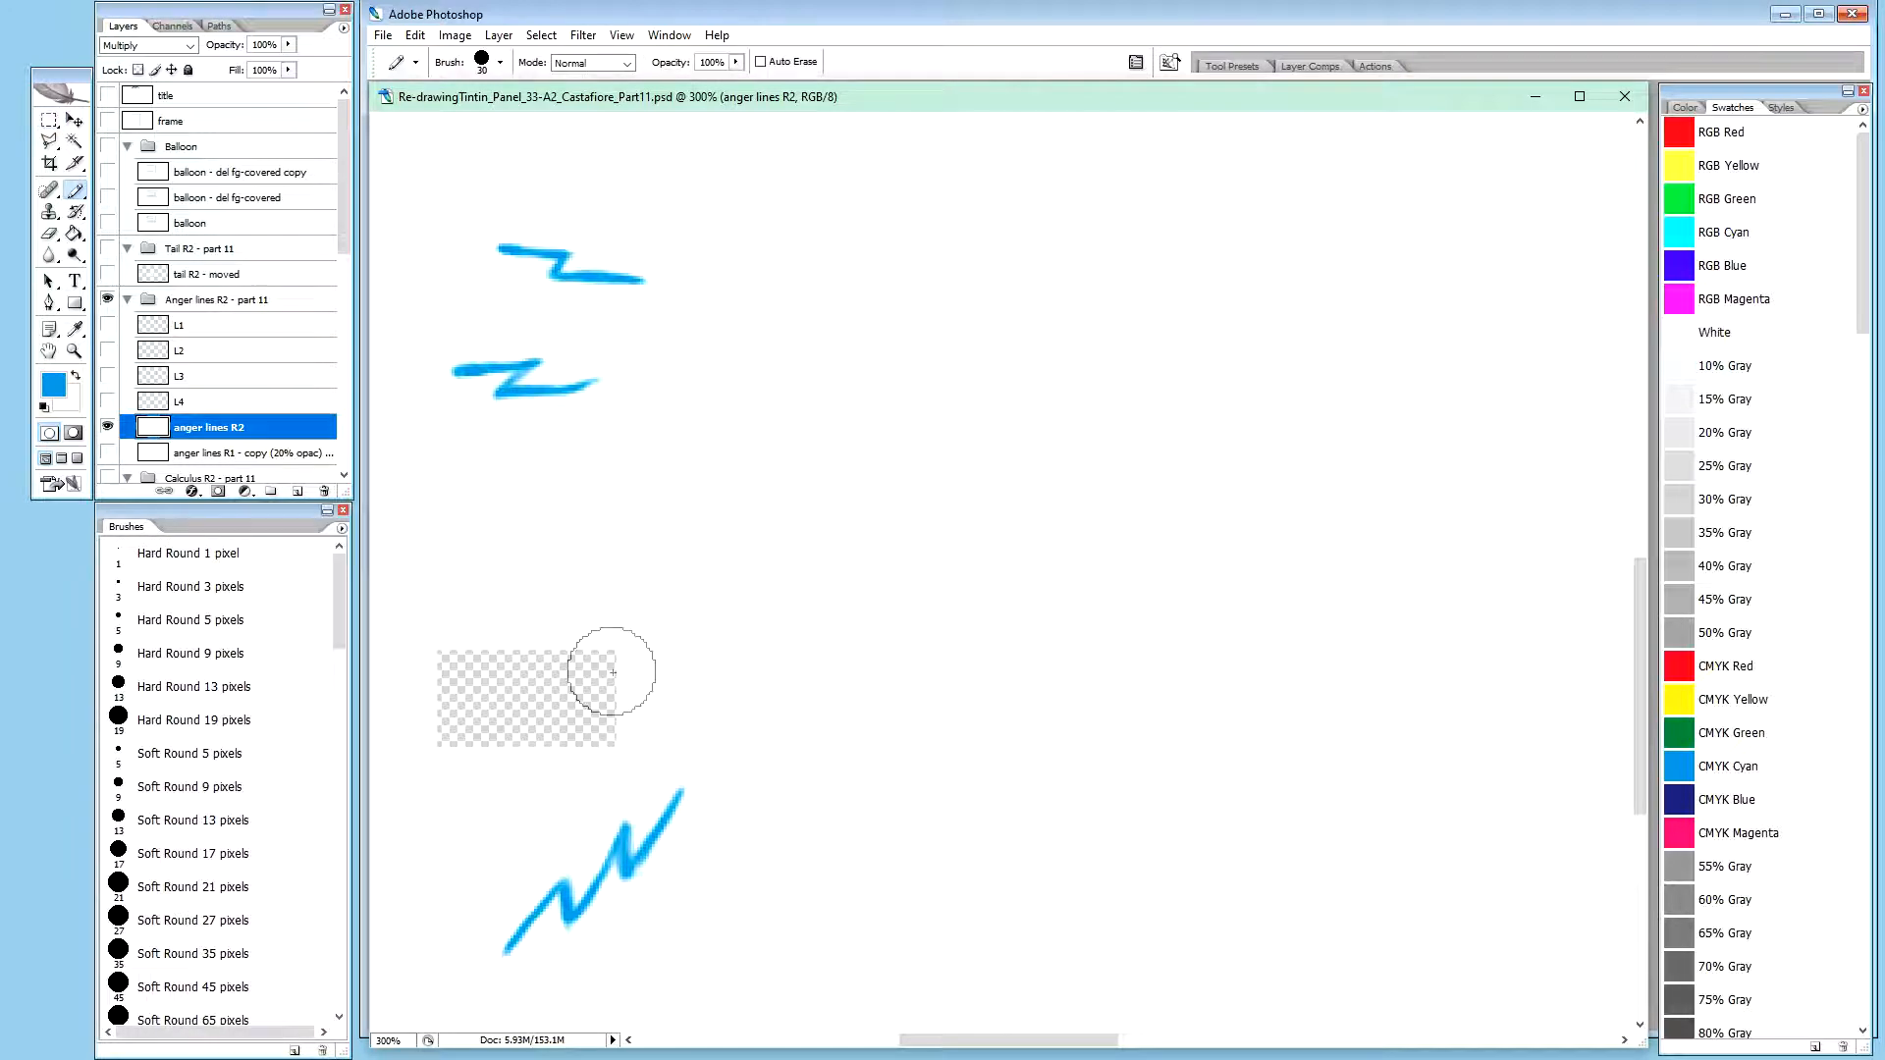
{"action": "left_click", "coordinate": [496, 670]}
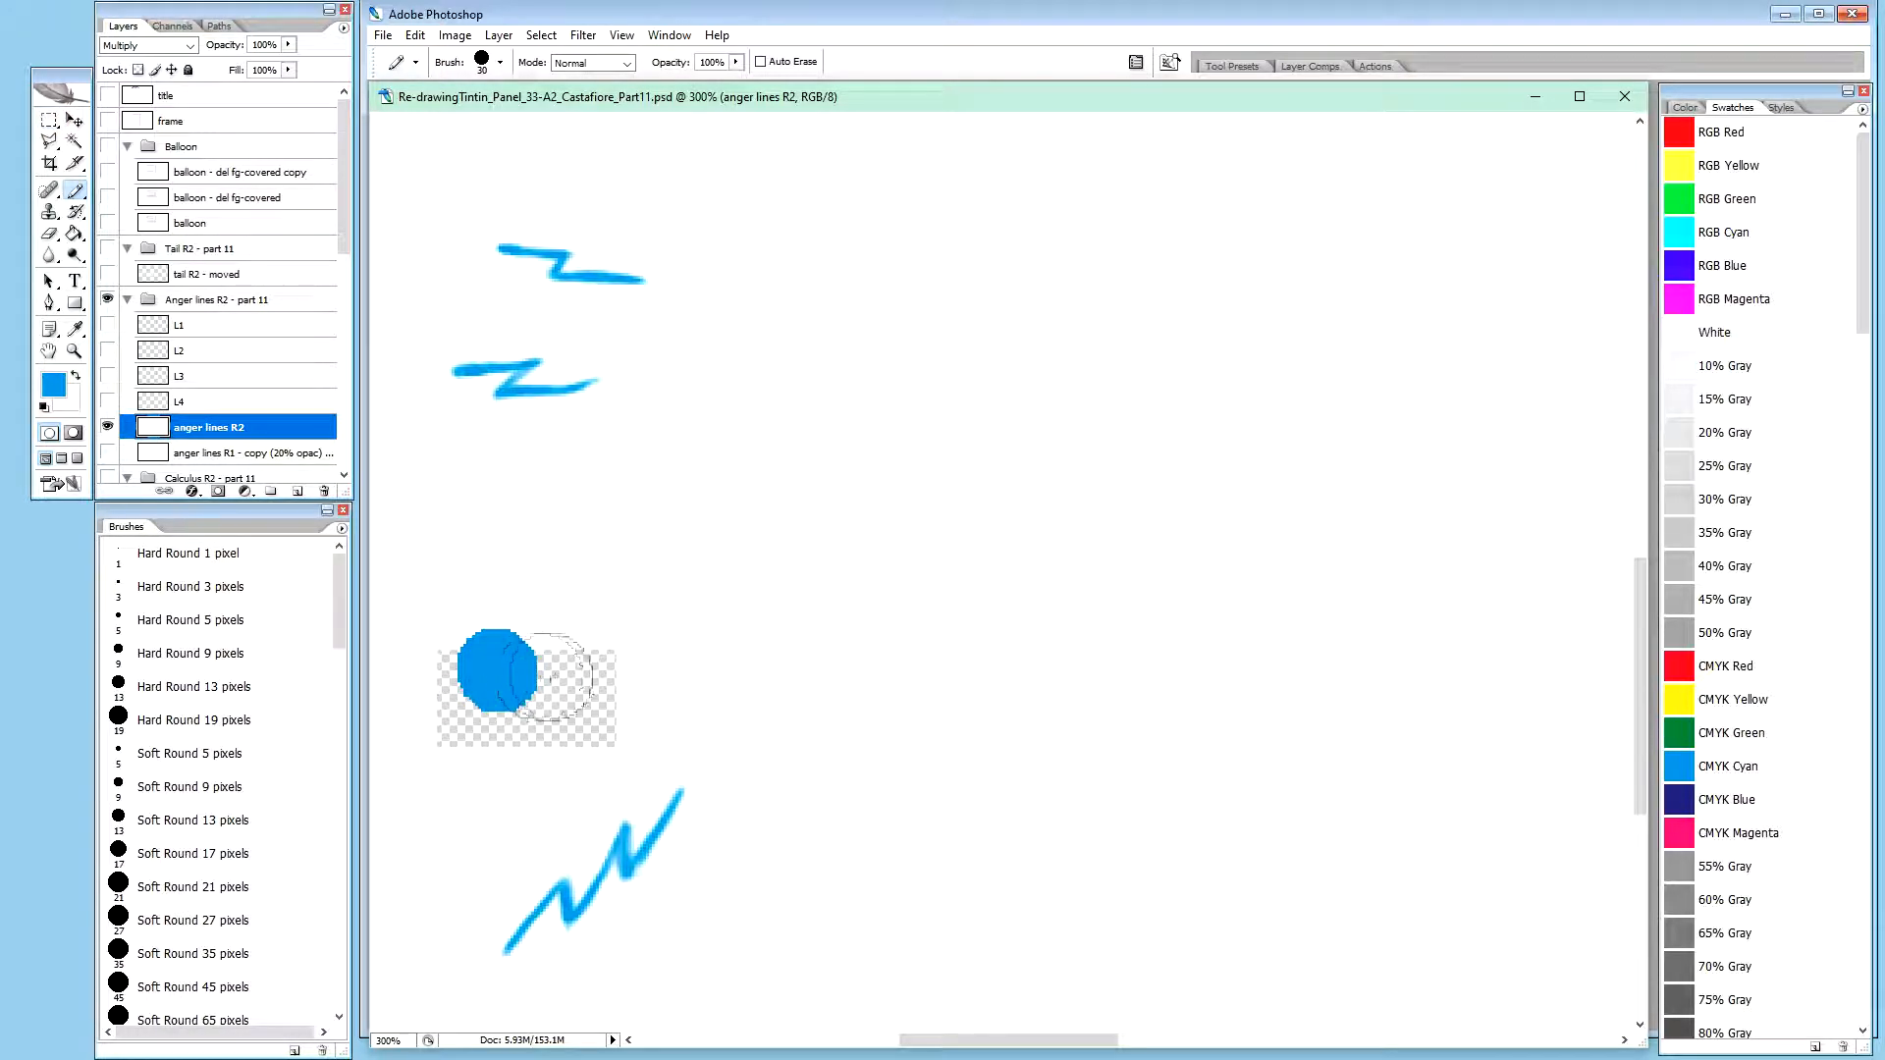
{"action": "key", "text": "x"}
{"action": "mouse_move", "coordinate": [511, 665]}
{"action": "left_mouse_down"}
{"action": "mouse_move", "coordinate": [454, 717]}
{"action": "mouse_move", "coordinate": [598, 674]}
{"action": "left_mouse_up"}
{"action": "left_click_drag", "start_coordinate": [680, 793], "coordinate": [501, 950]}
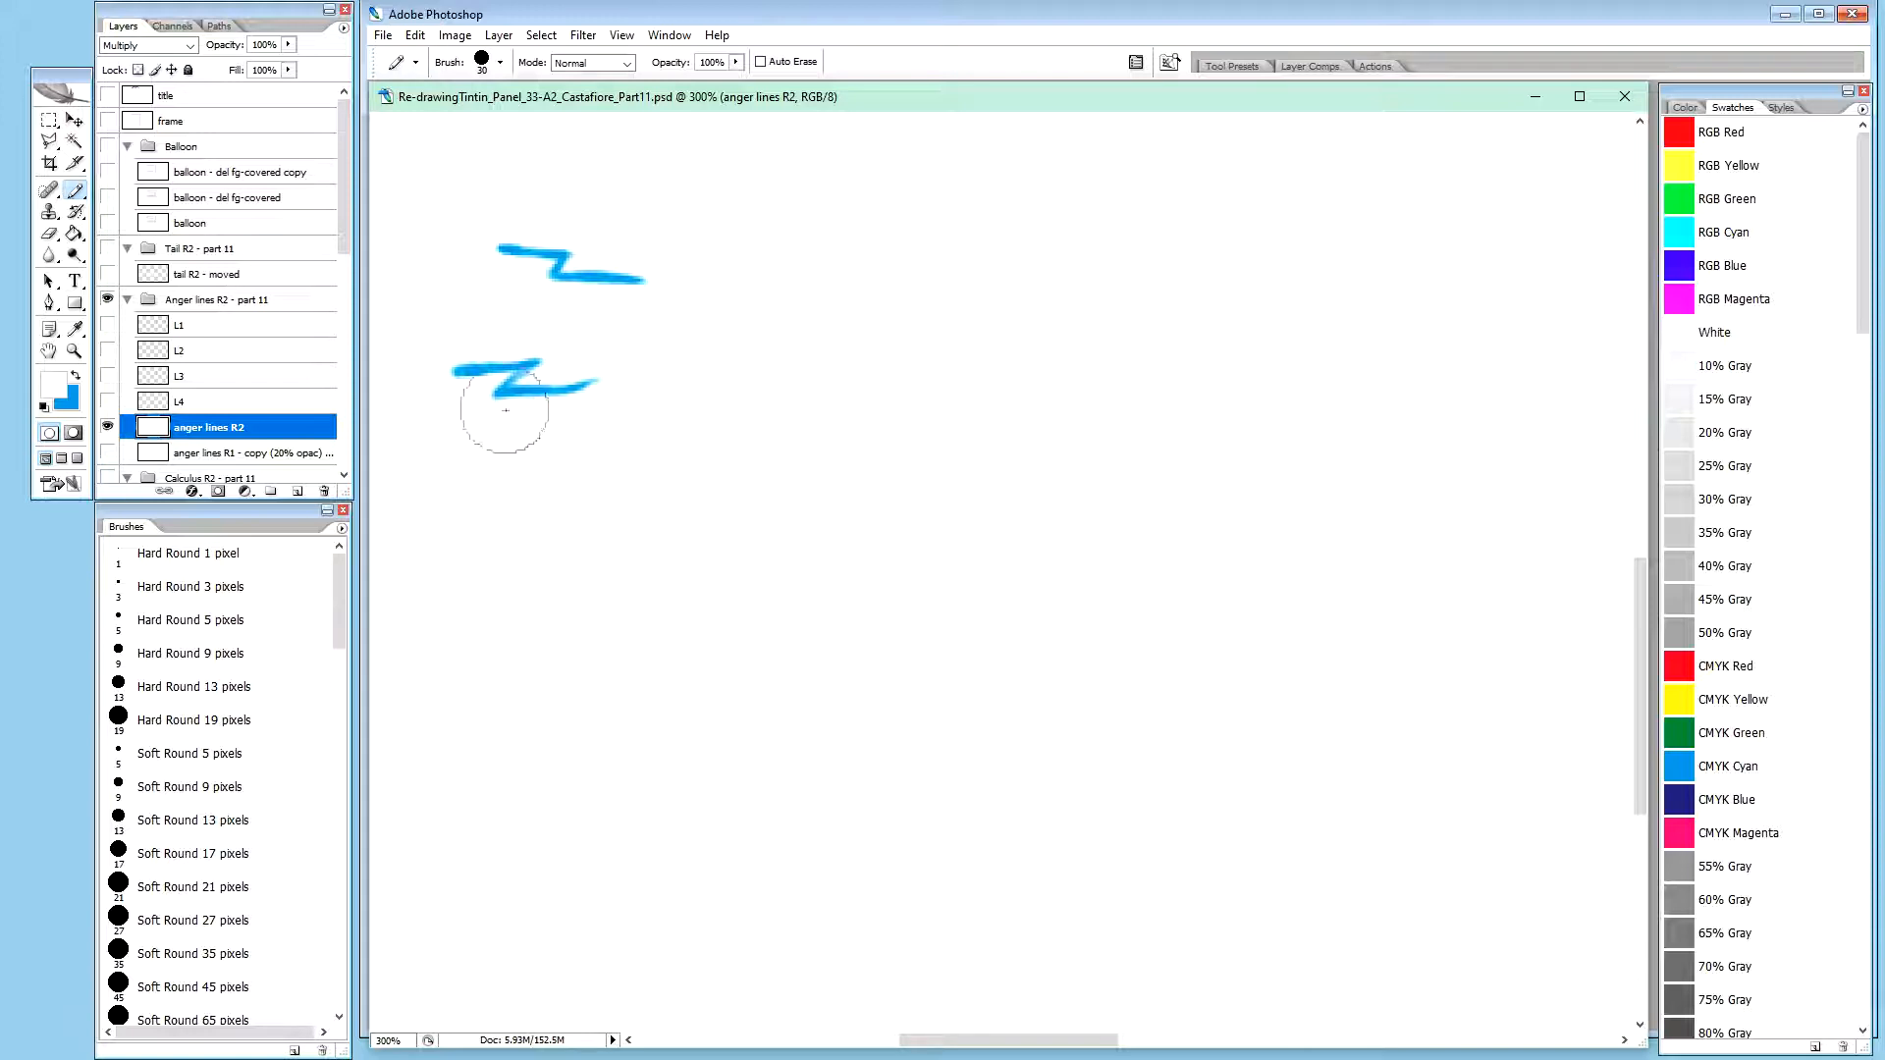
{"action": "mouse_move", "coordinate": [504, 412]}
{"action": "left_mouse_down"}
{"action": "mouse_move", "coordinate": [577, 403]}
{"action": "mouse_move", "coordinate": [479, 369]}
{"action": "mouse_move", "coordinate": [555, 332]}
{"action": "mouse_move", "coordinate": [507, 329]}
{"action": "mouse_move", "coordinate": [501, 281]}
{"action": "mouse_move", "coordinate": [539, 265]}
{"action": "mouse_move", "coordinate": [514, 256]}
{"action": "mouse_move", "coordinate": [614, 287]}
{"action": "left_mouse_up"}
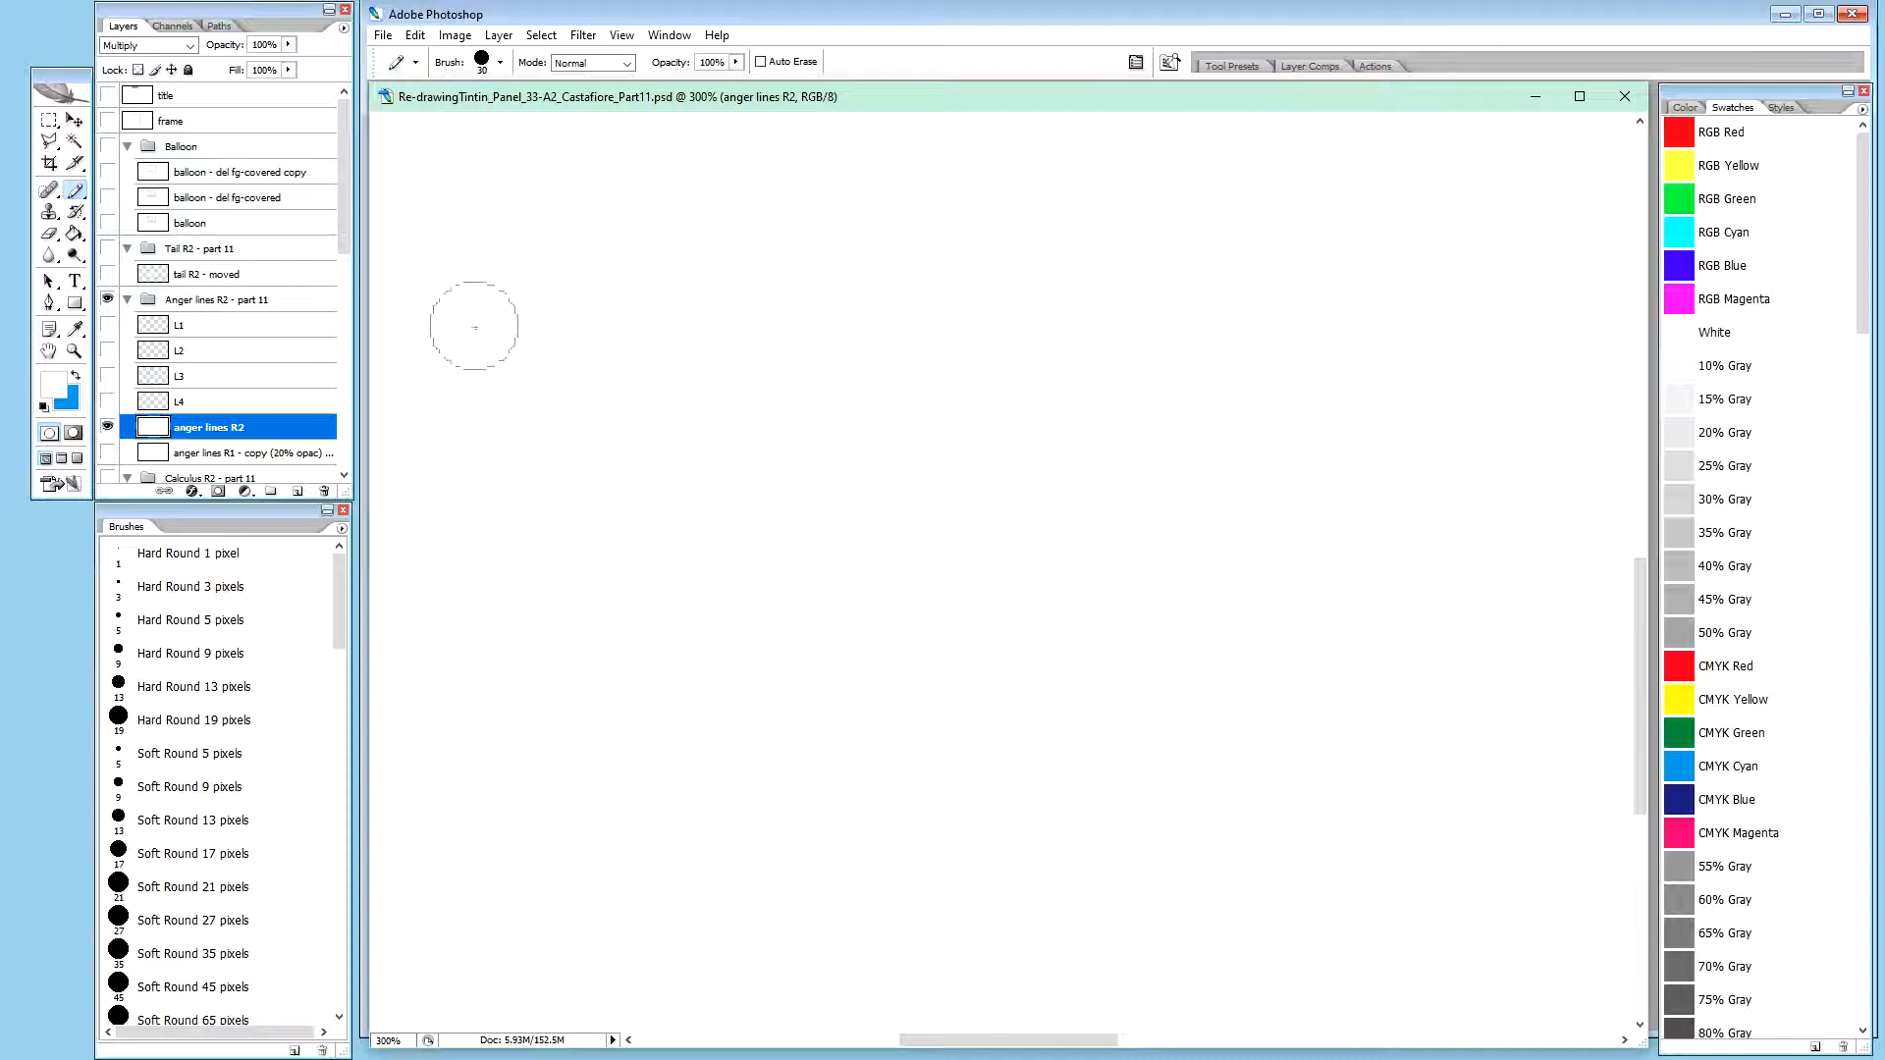
Reselect the anger lines R2 layer and bring the other hidden layers back into view
{"action": "left_click", "coordinate": [235, 454]}
{"action": "left_click", "coordinate": [229, 430]}
{"action": "left_click", "coordinate": [232, 453]}
{"action": "left_click", "coordinate": [237, 432]}
{"action": "left_click", "coordinate": [192, 401]}
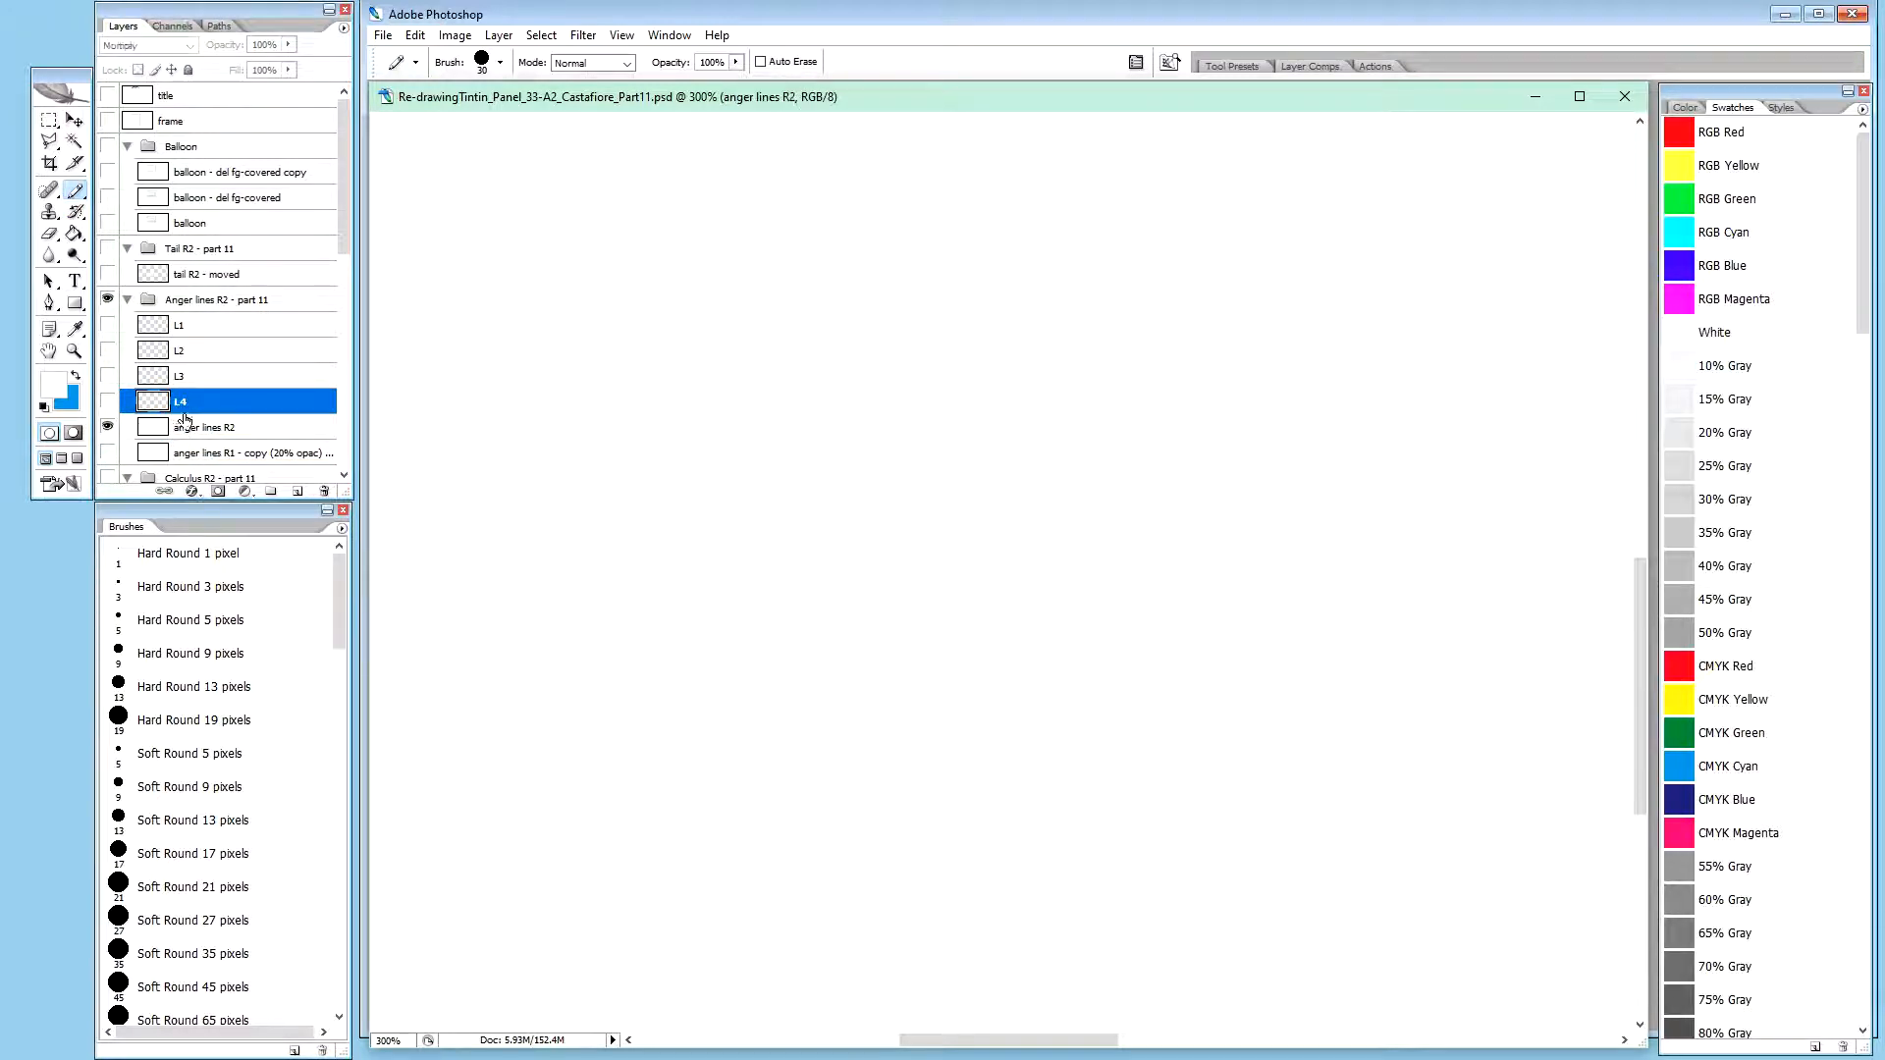
{"action": "left_click", "coordinate": [183, 429]}
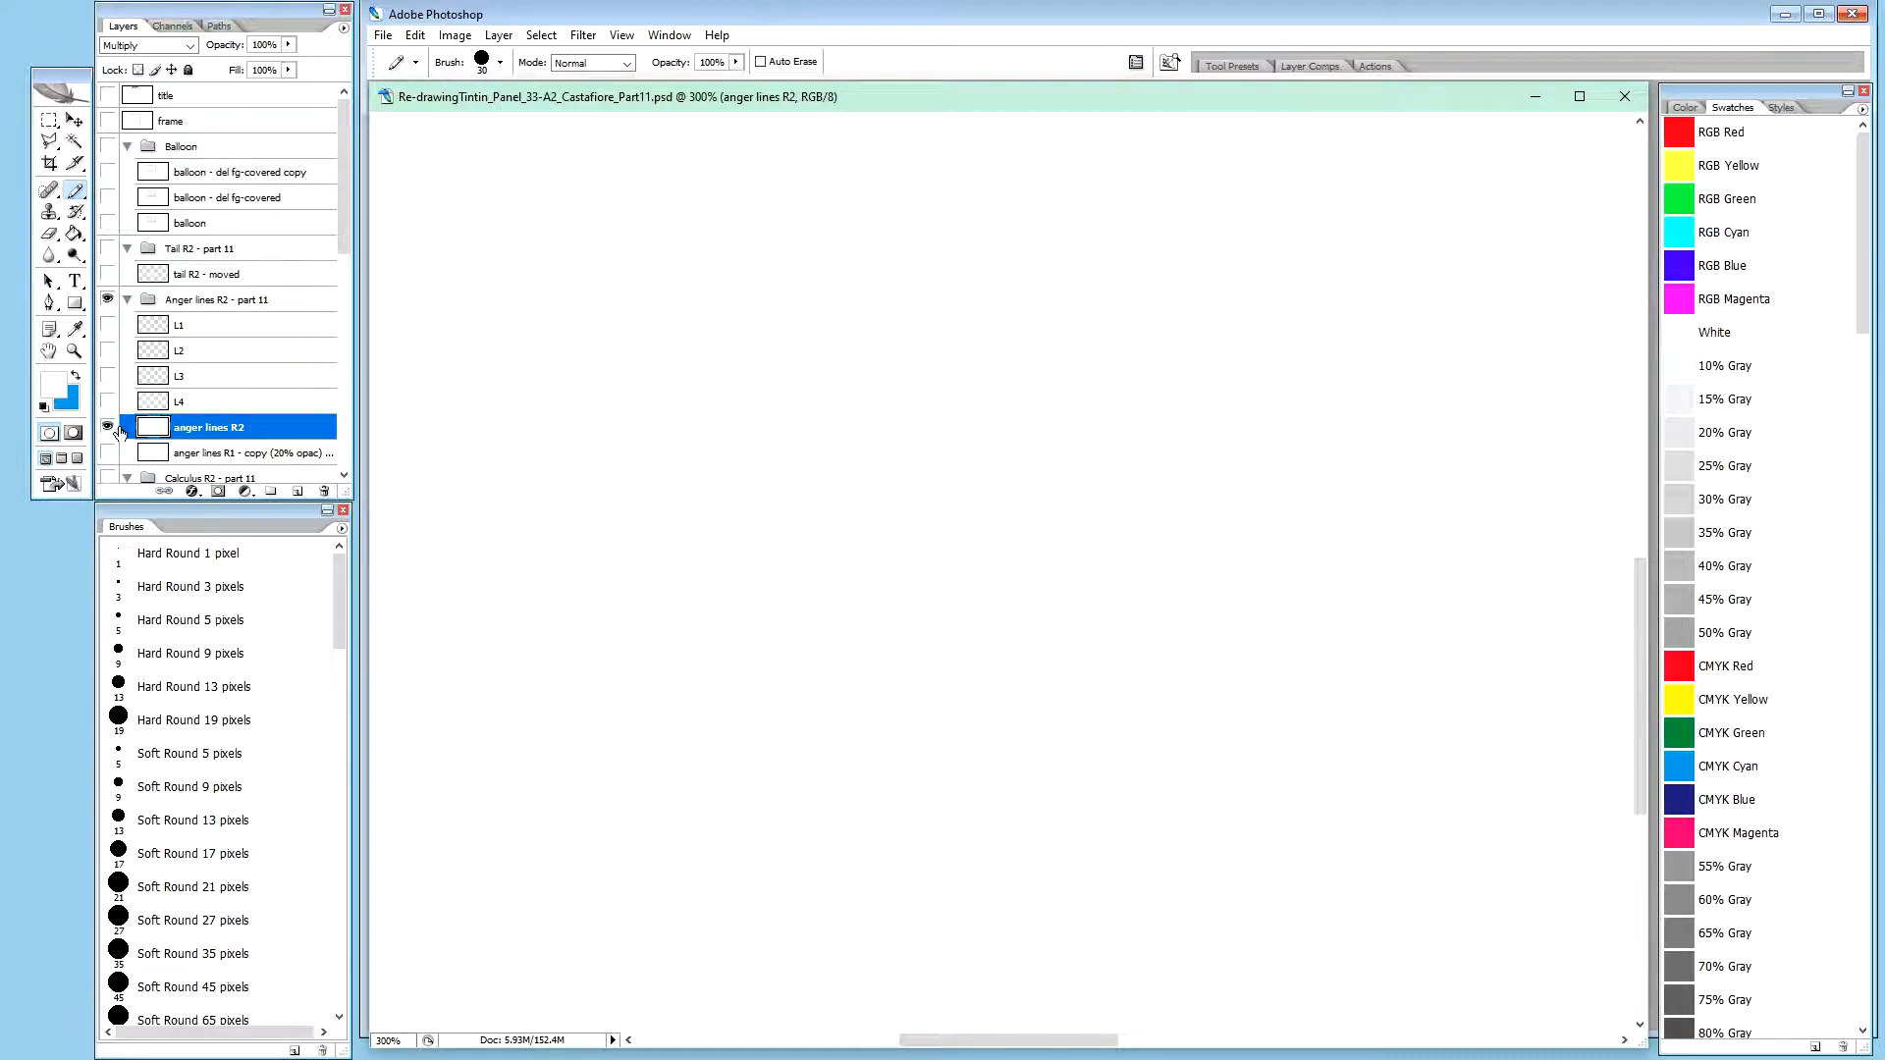
{"action": "left_click", "coordinate": [108, 427], "text": "alt"}
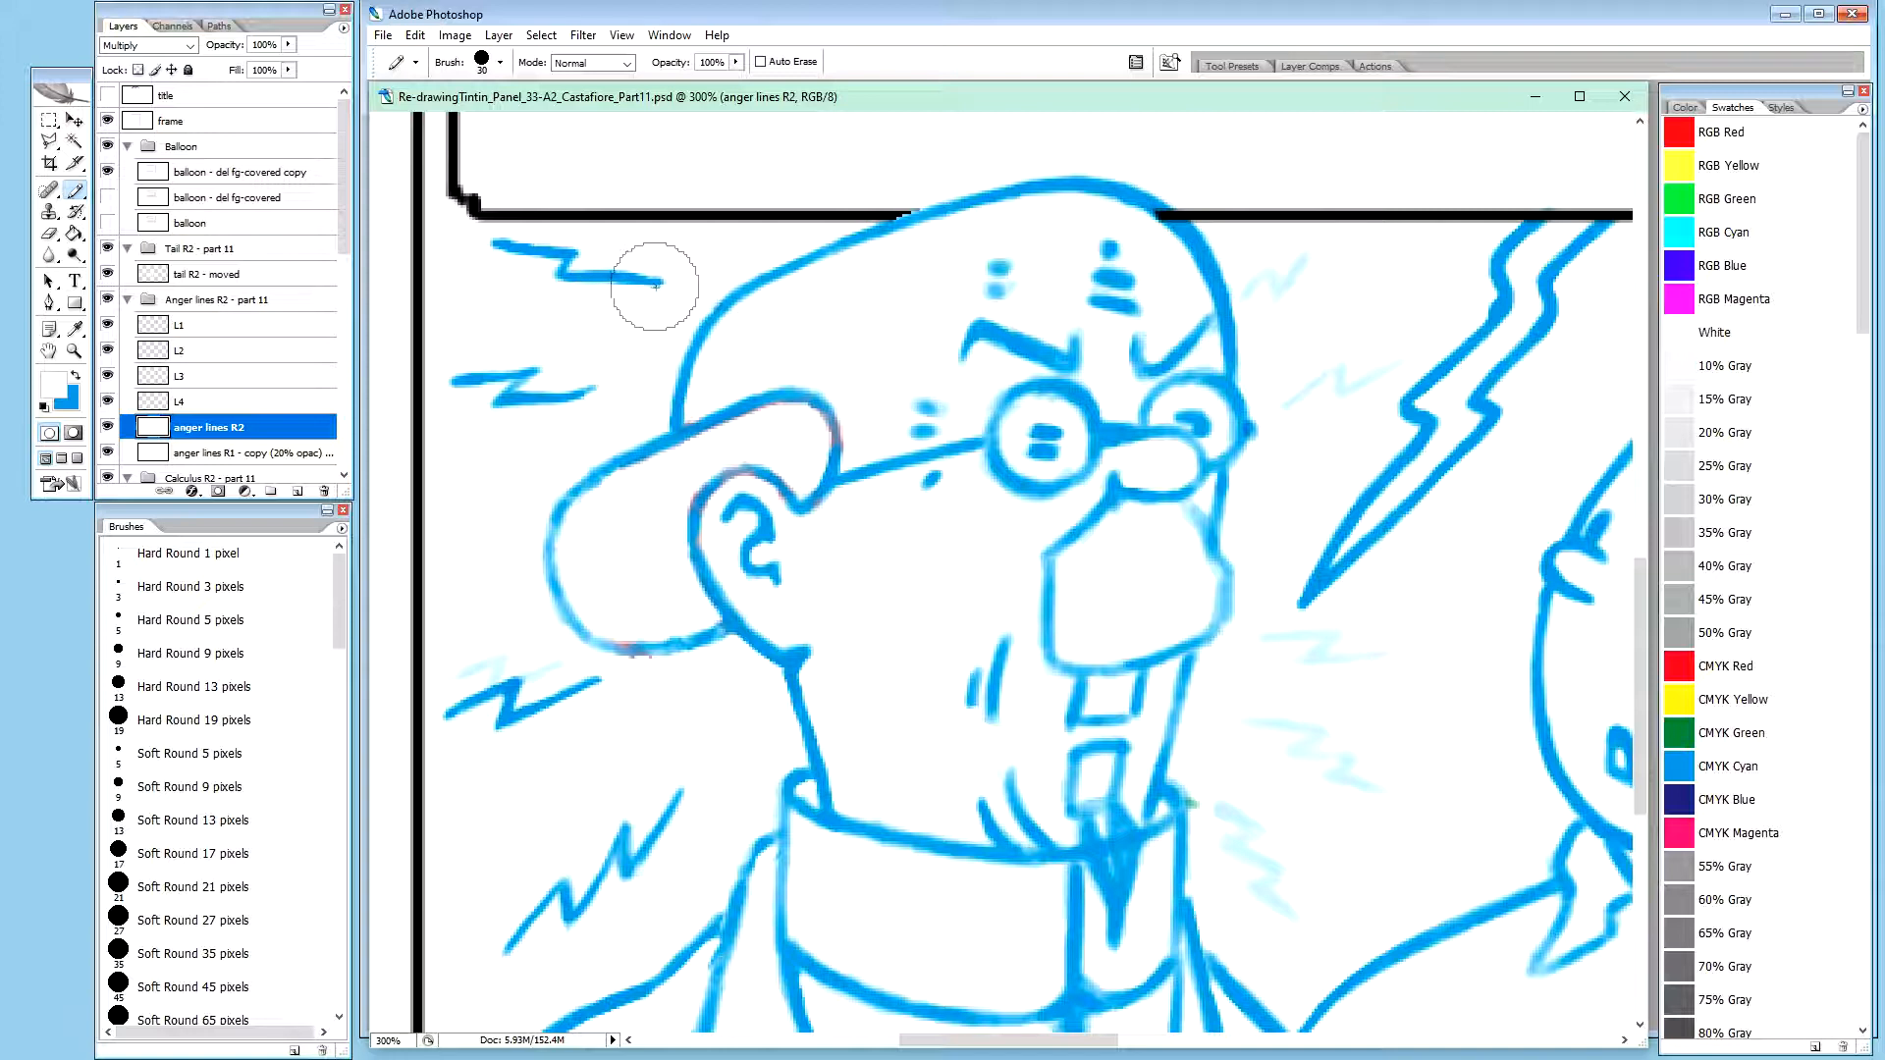
Trim the right tip of the L1 zigzag with the white brush at 20% opacity and check it by toggling the layer
{"action": "left_click", "coordinate": [183, 332]}
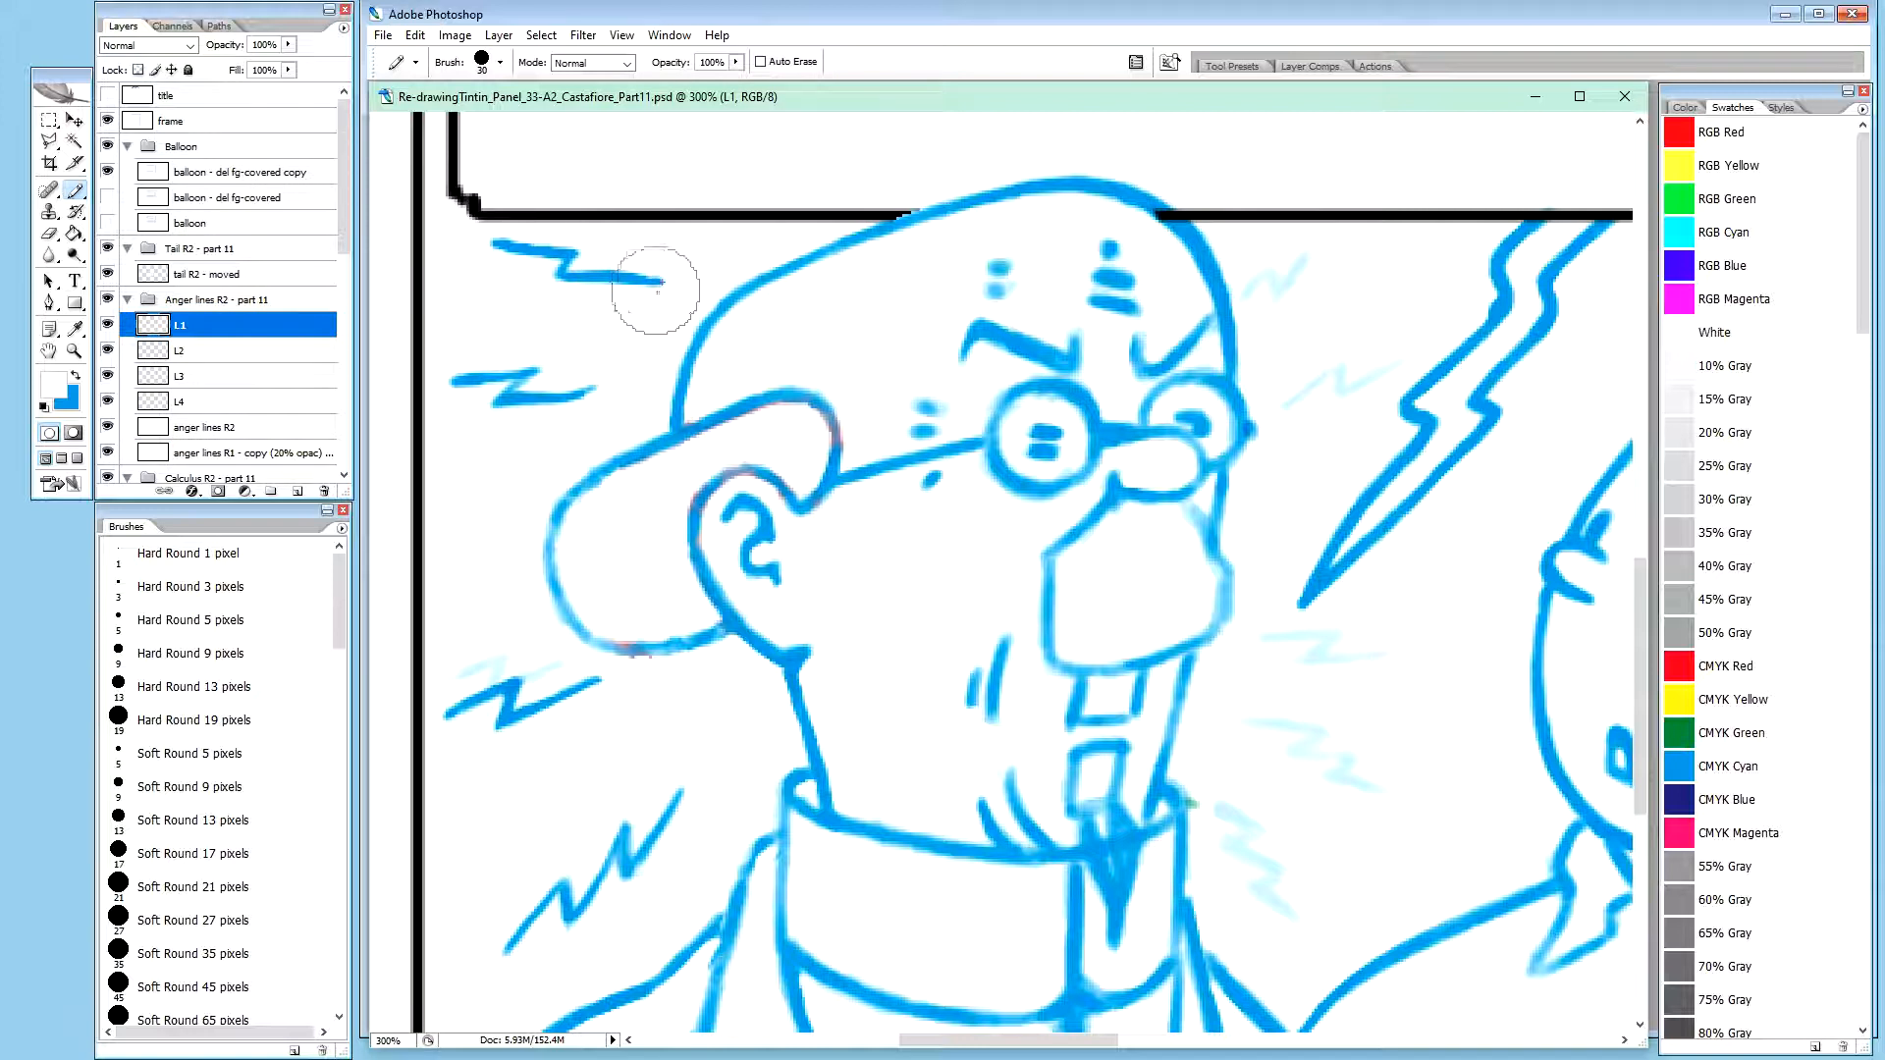
{"action": "key", "text": "shift+b"}
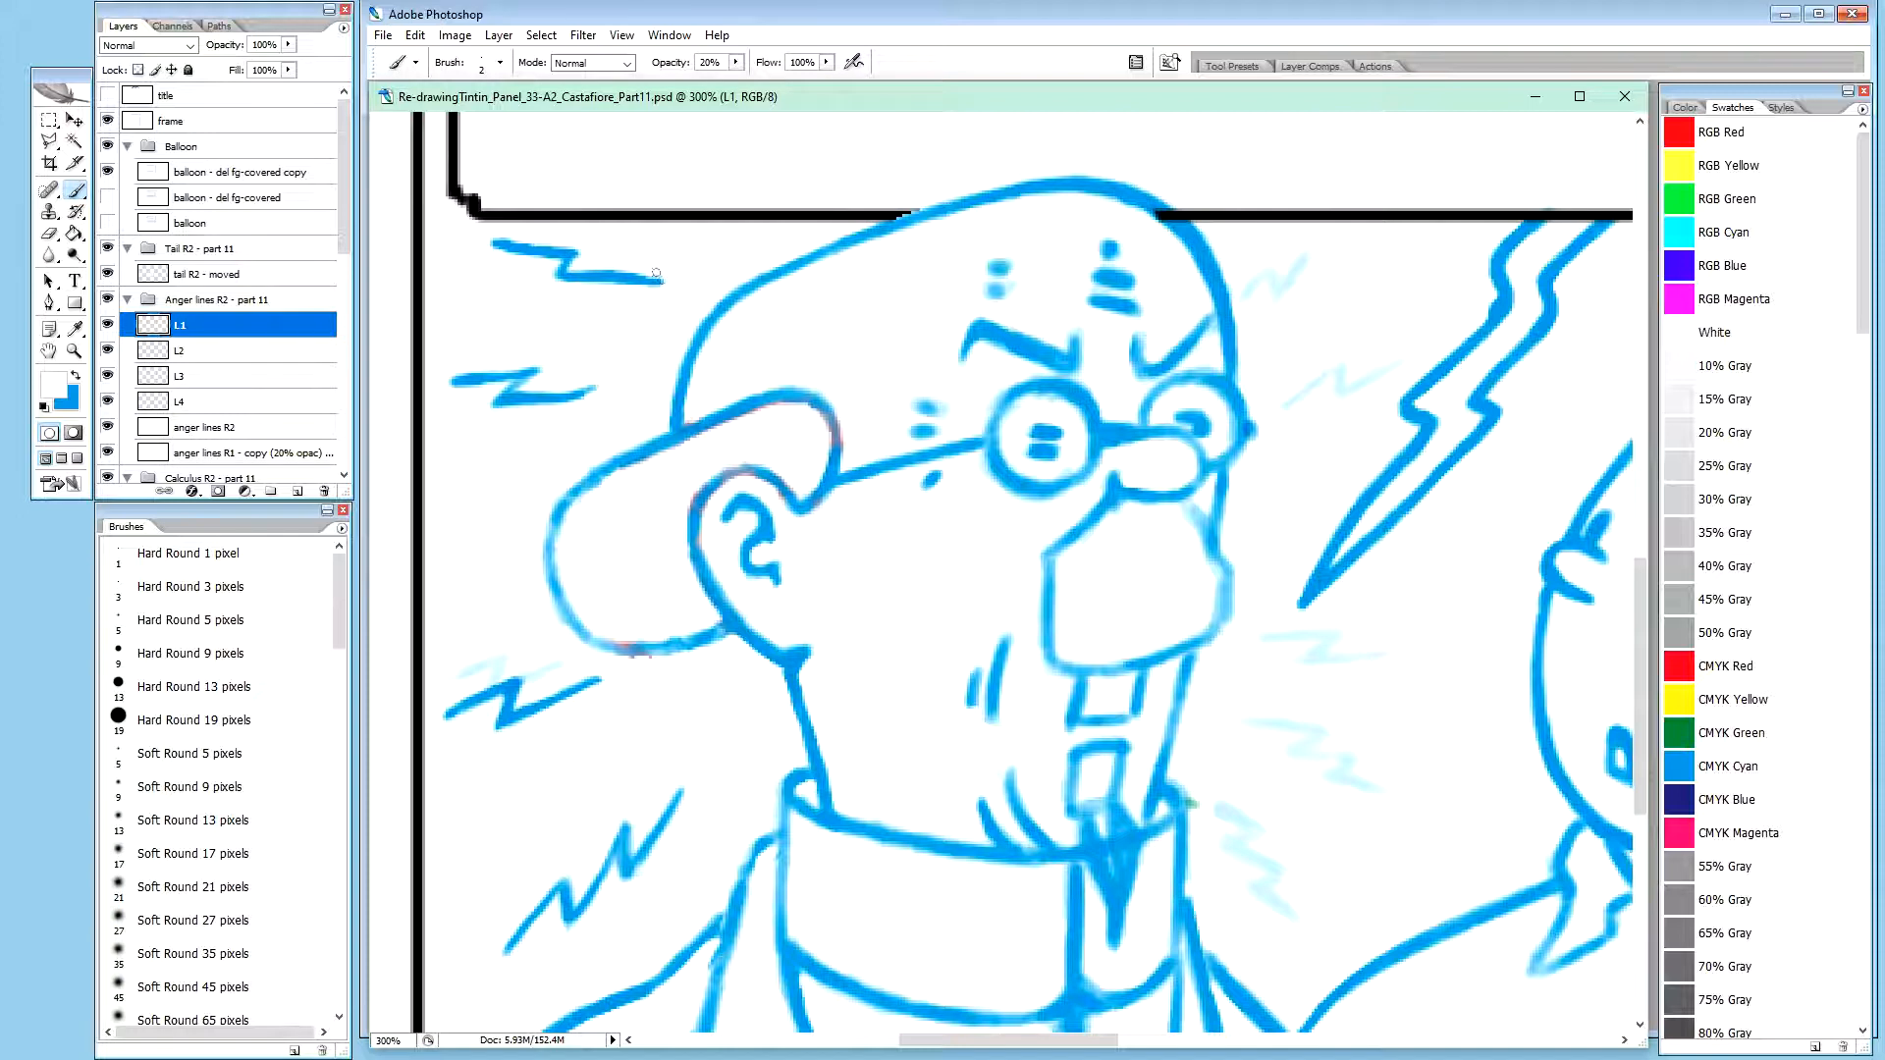
{"action": "left_click_drag", "start_coordinate": [660, 276], "coordinate": [656, 283]}
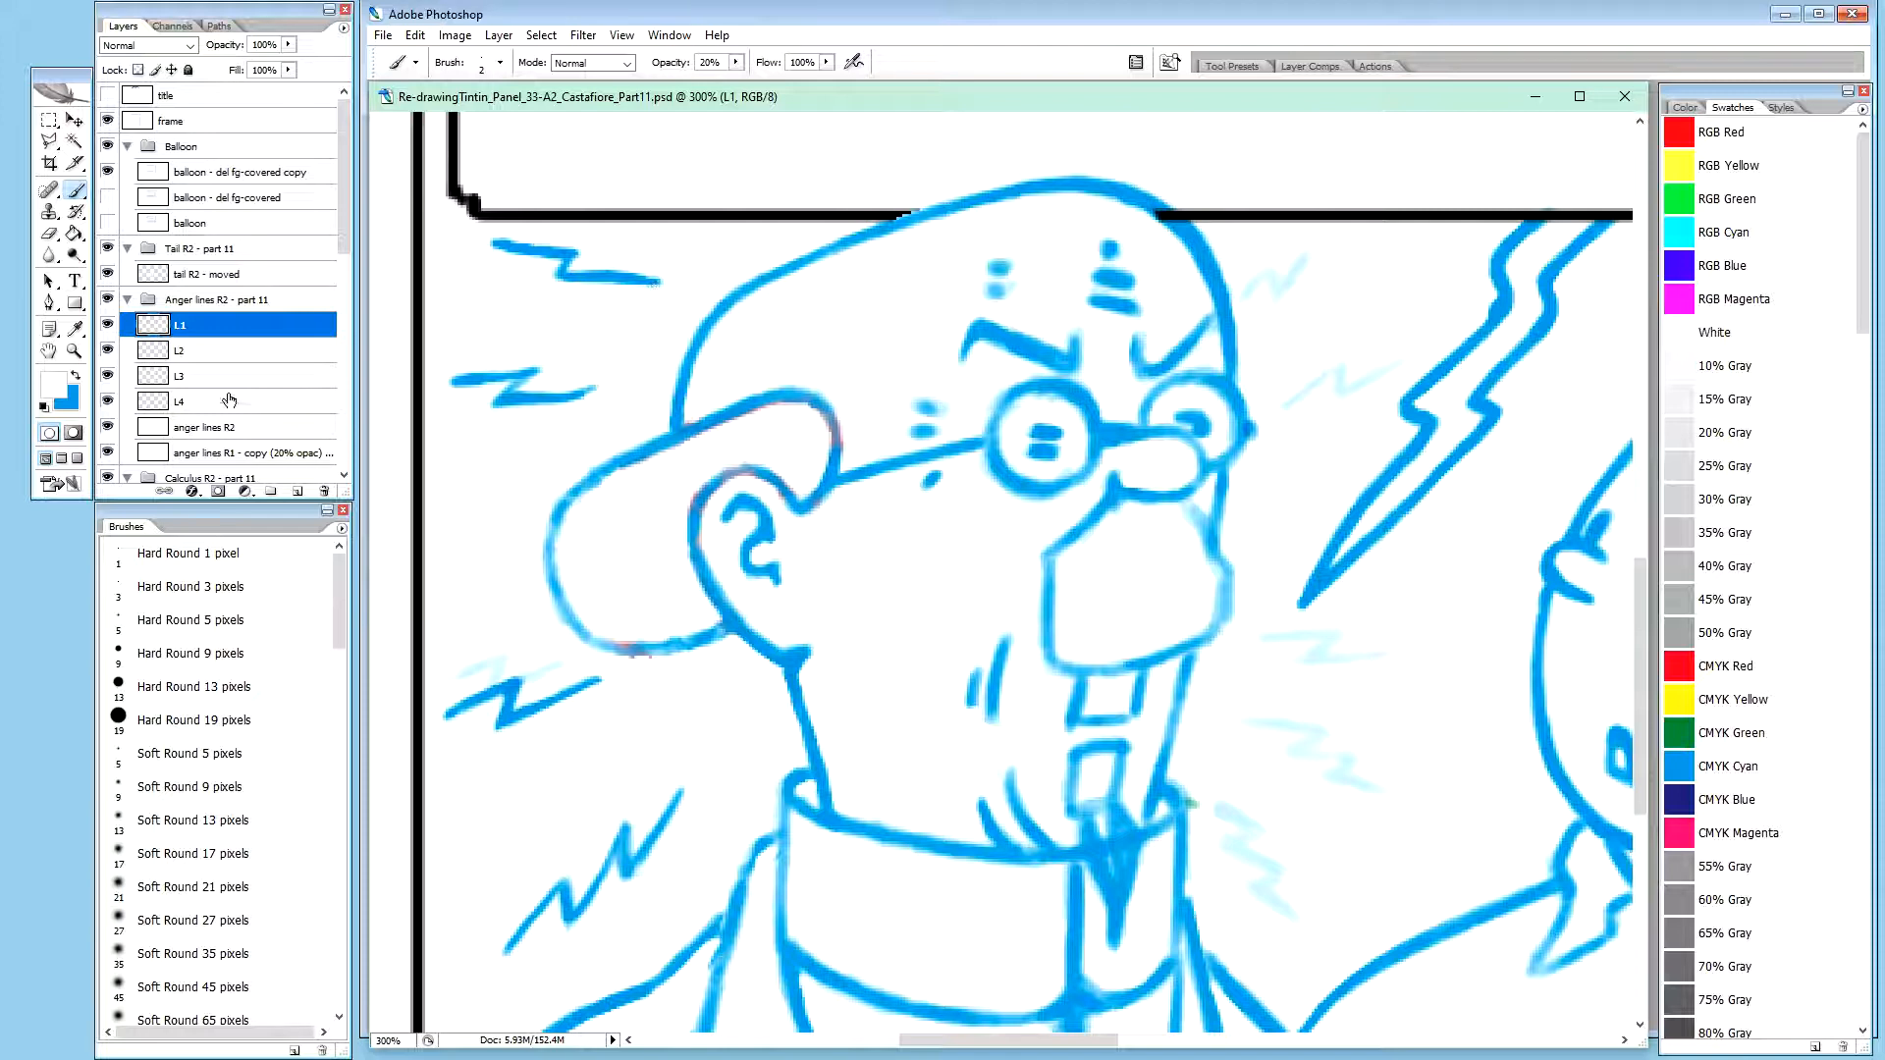
{"action": "left_click", "coordinate": [107, 327], "text": "alt"}
{"action": "left_click", "coordinate": [107, 327], "text": "alt"}
{"action": "left_click", "coordinate": [108, 329], "text": "alt"}
{"action": "left_click", "coordinate": [108, 328], "text": "alt"}
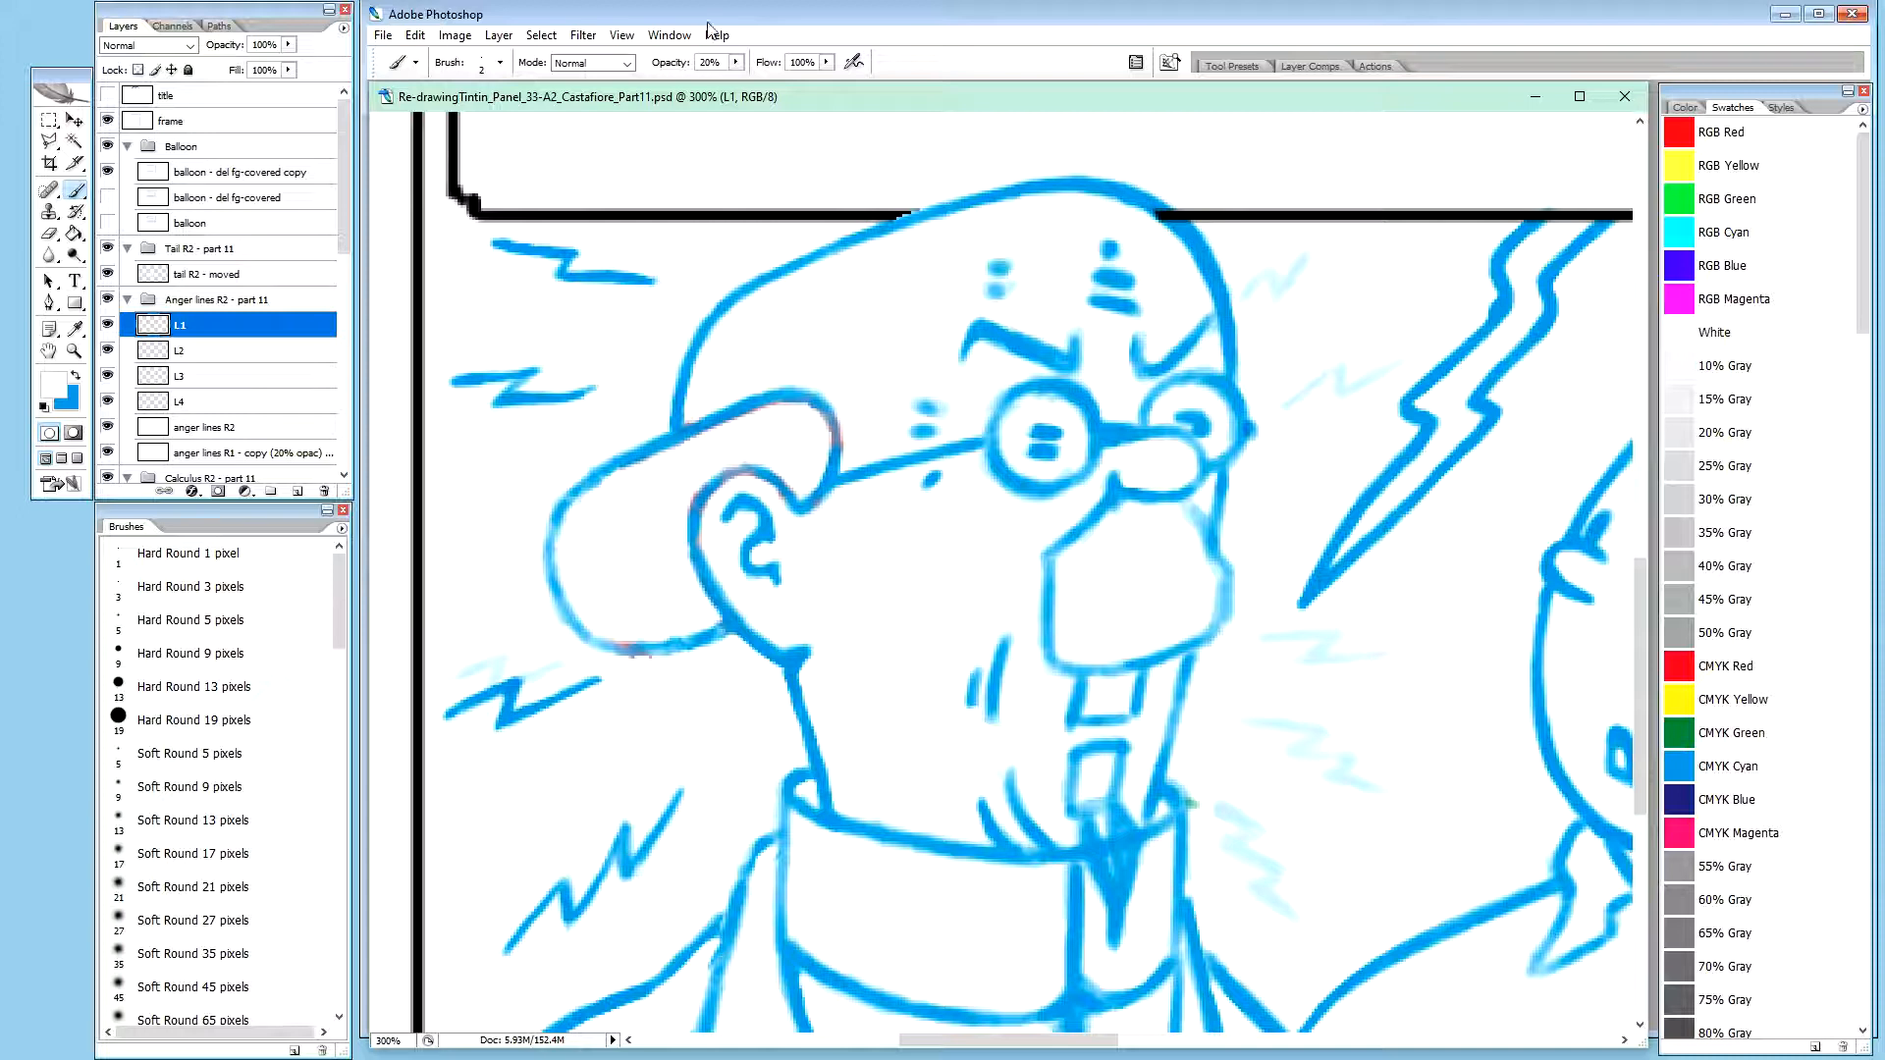
Hide the anger lines R2 layer and check the zigzags on L1 to L4 by toggling and isolating their layers
{"action": "key", "text": "x"}
{"action": "left_click", "coordinate": [108, 351]}
{"action": "left_click", "coordinate": [110, 352]}
{"action": "left_click", "coordinate": [108, 427]}
{"action": "left_click", "coordinate": [108, 325]}
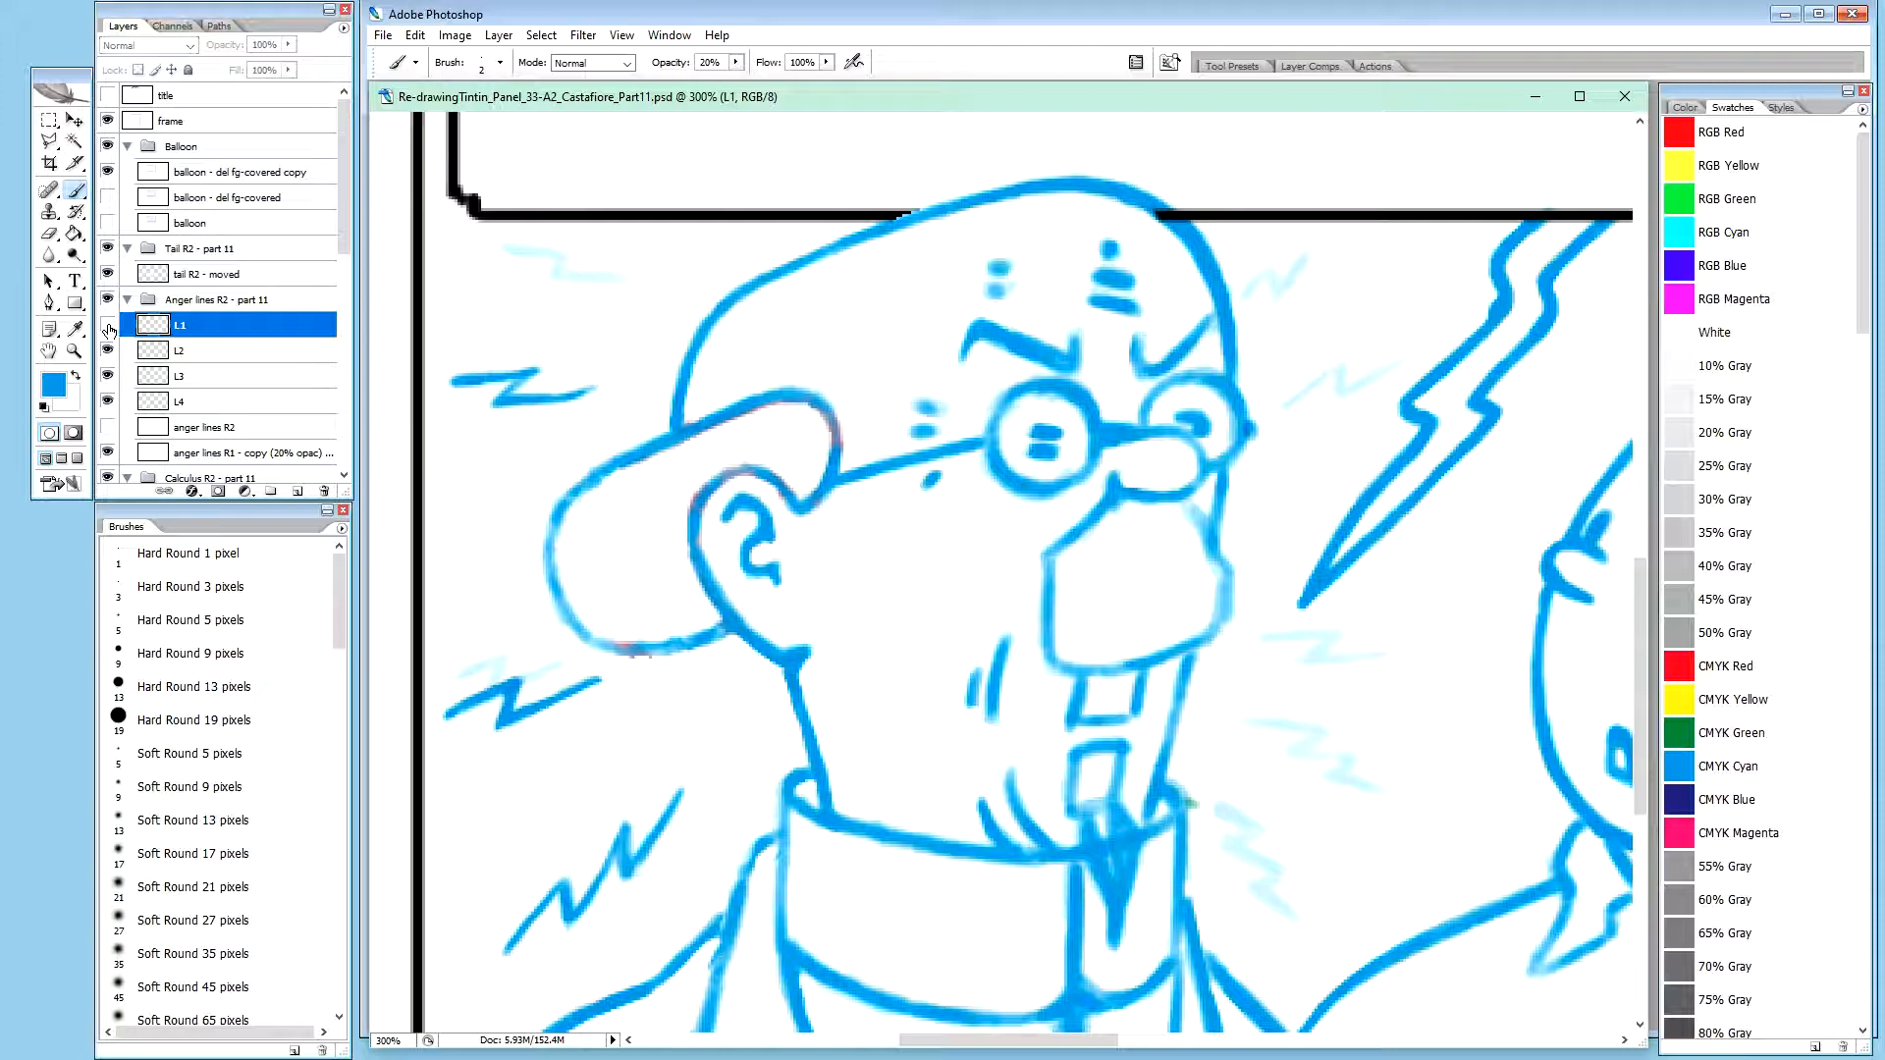
{"action": "left_click", "coordinate": [108, 325]}
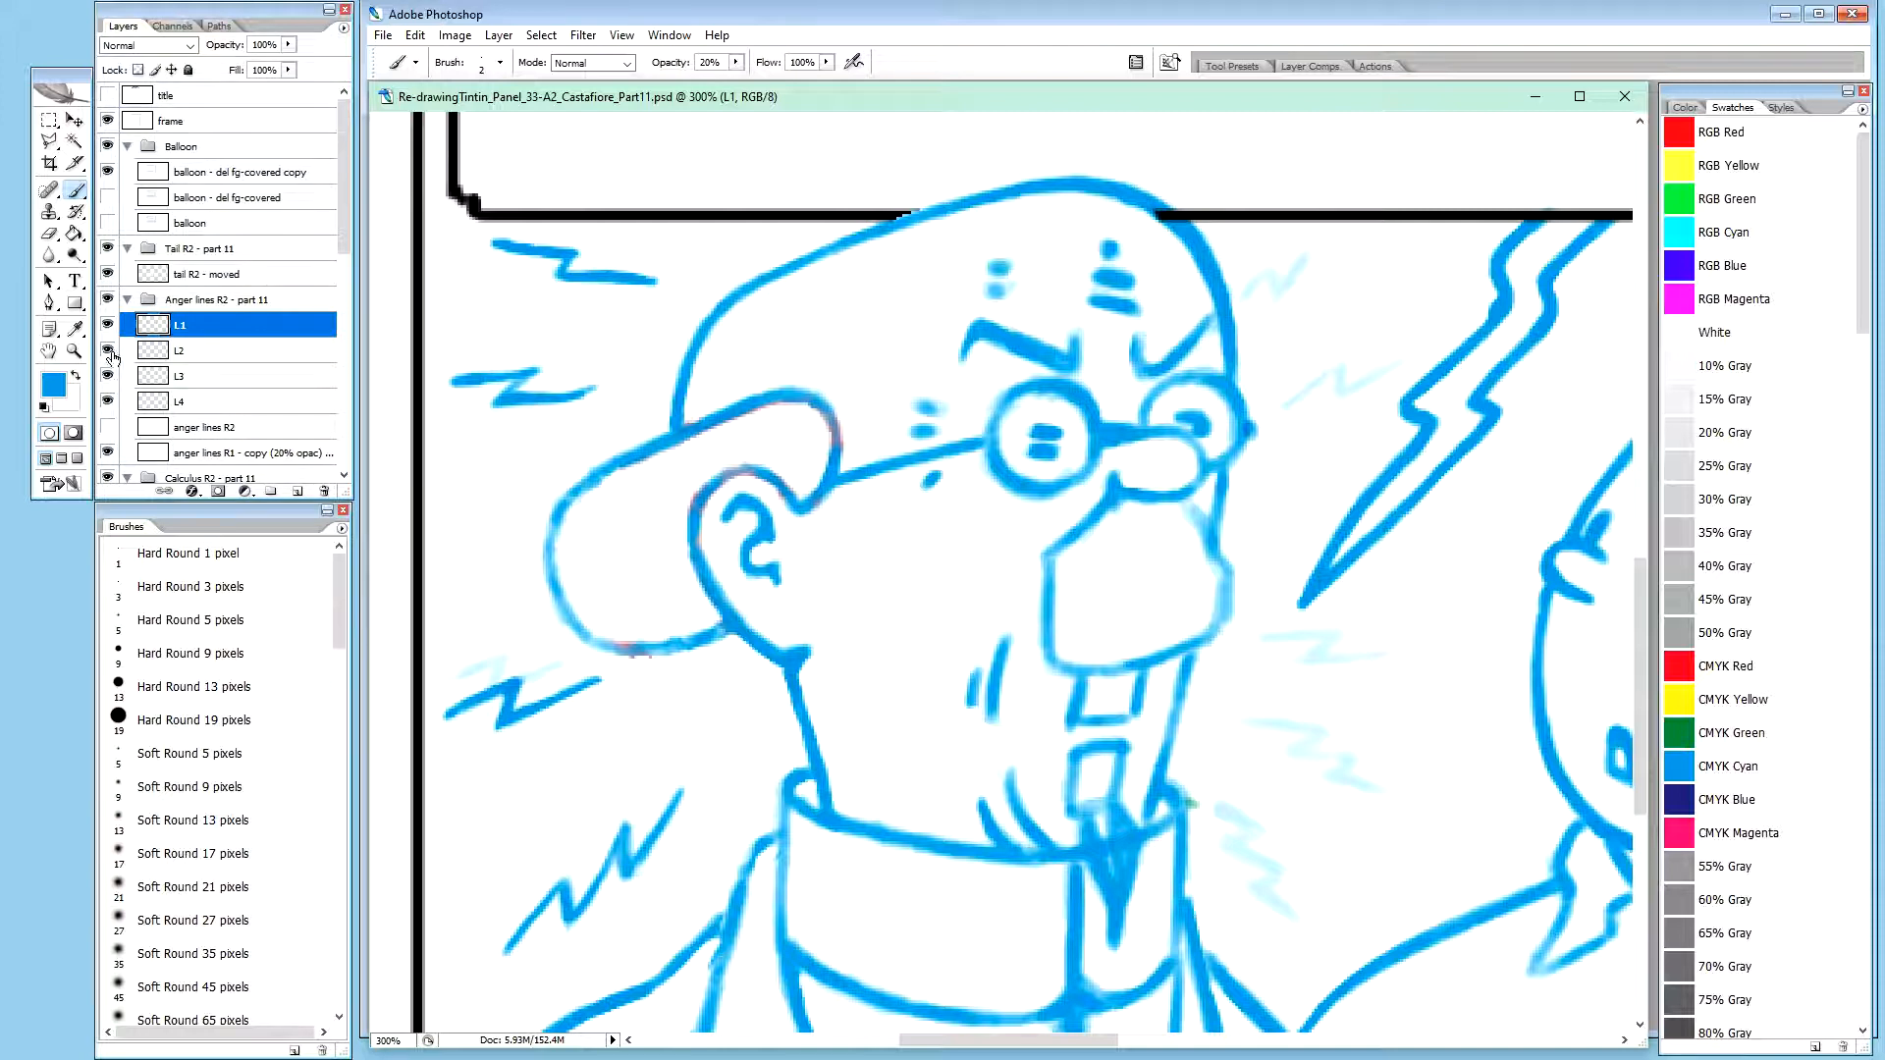
{"action": "left_click", "coordinate": [107, 352], "text": "alt"}
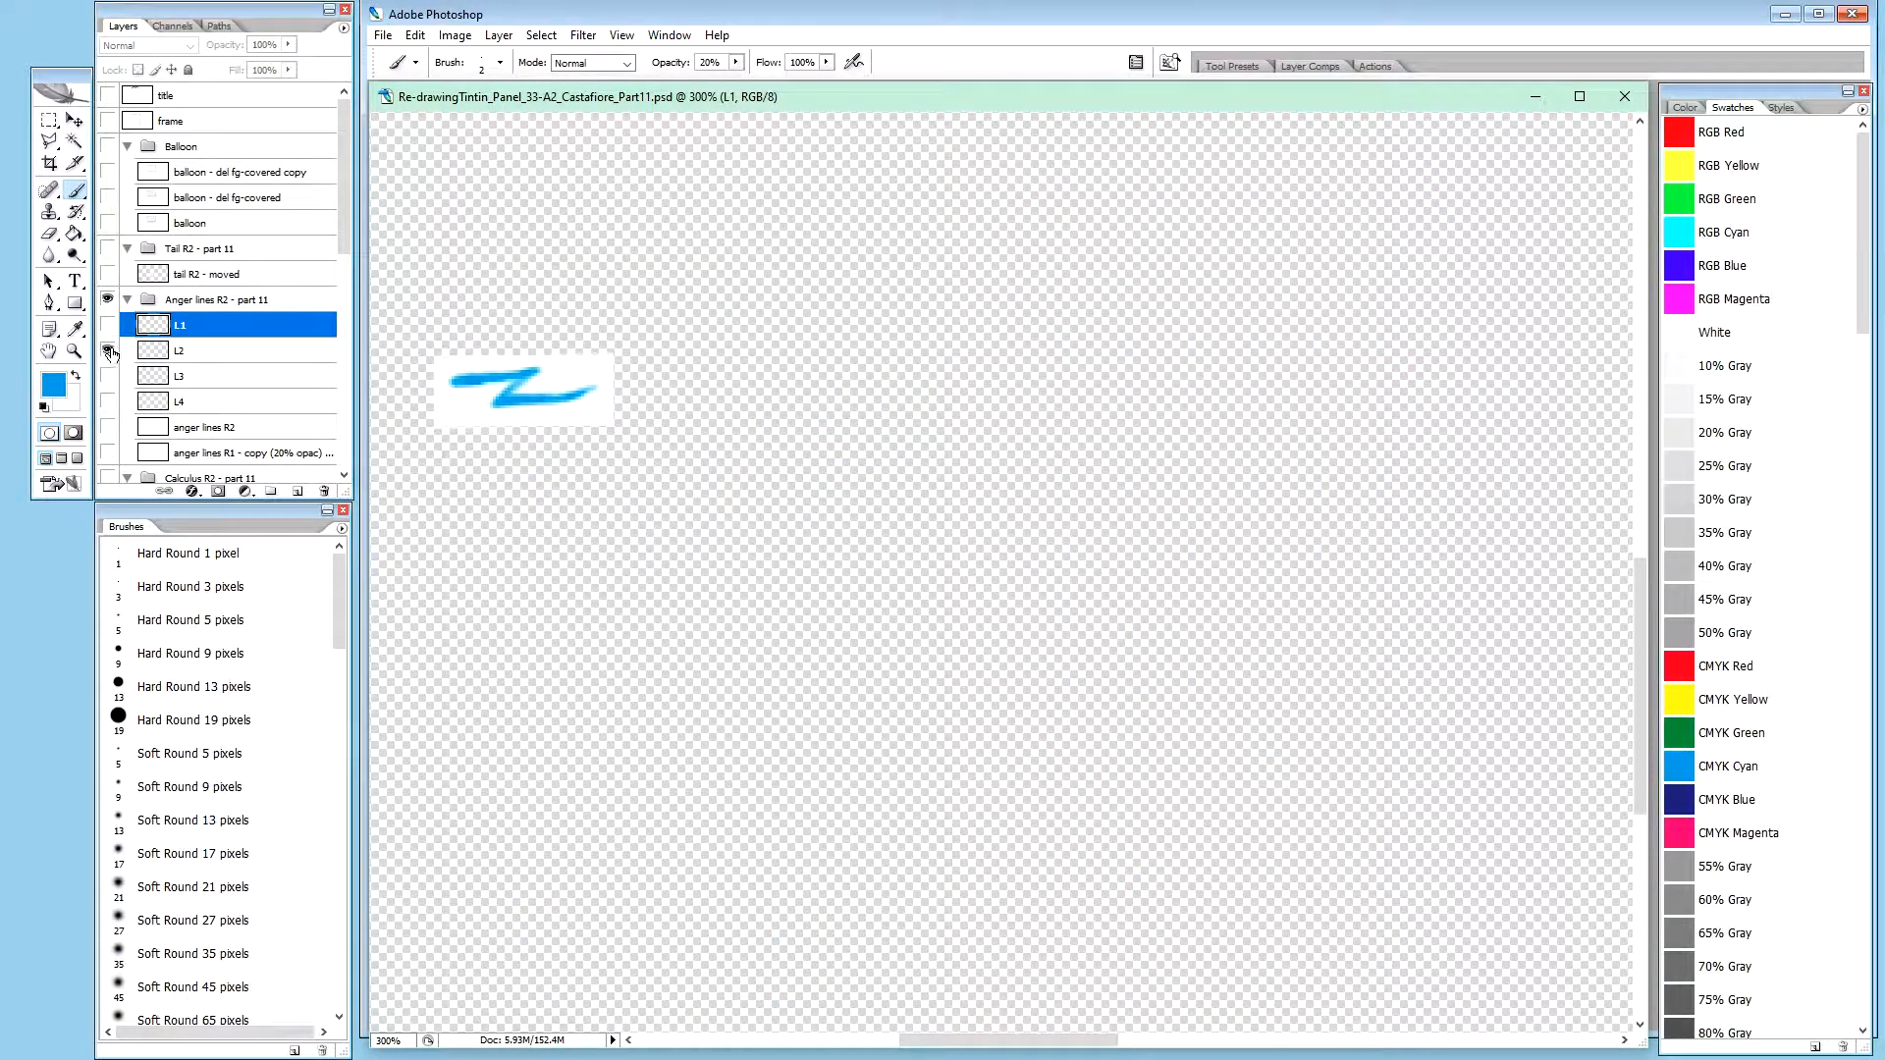
{"action": "left_click", "coordinate": [108, 352], "text": "alt"}
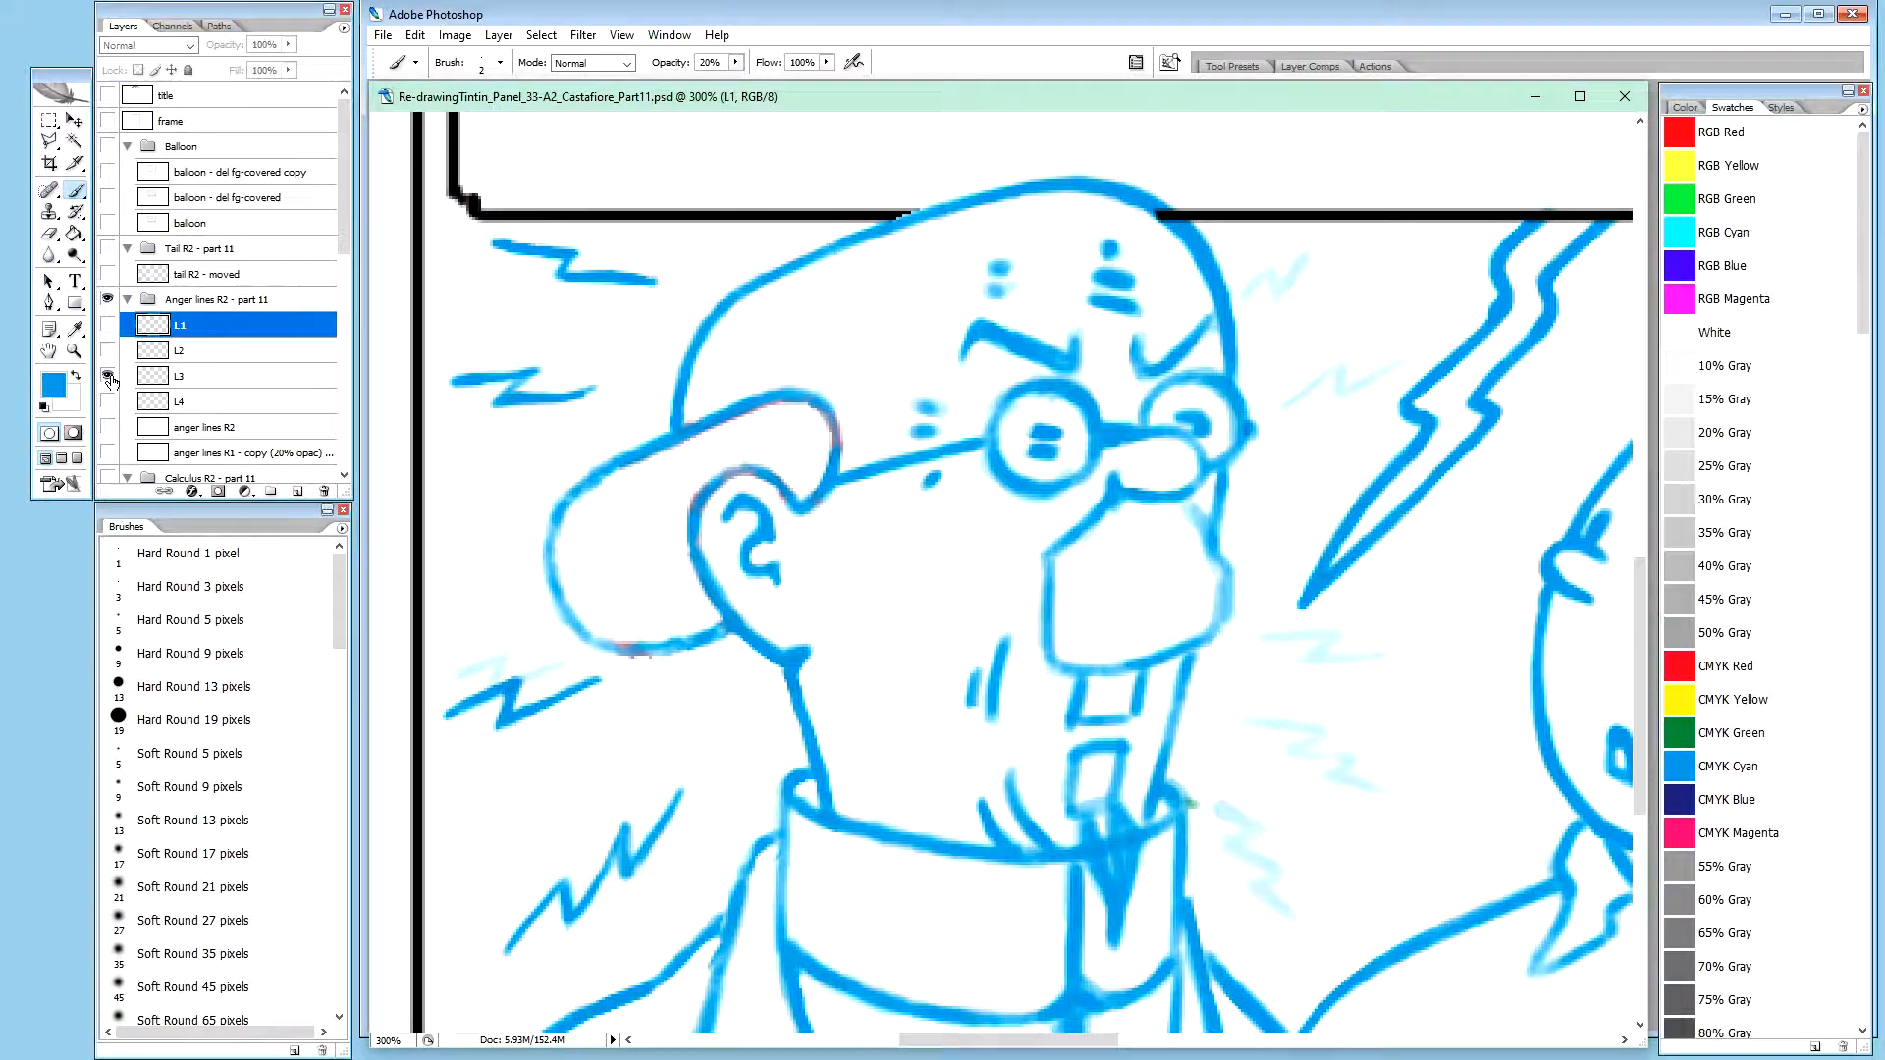
{"action": "left_click", "coordinate": [108, 376], "text": "alt"}
{"action": "left_click", "coordinate": [108, 376], "text": "alt"}
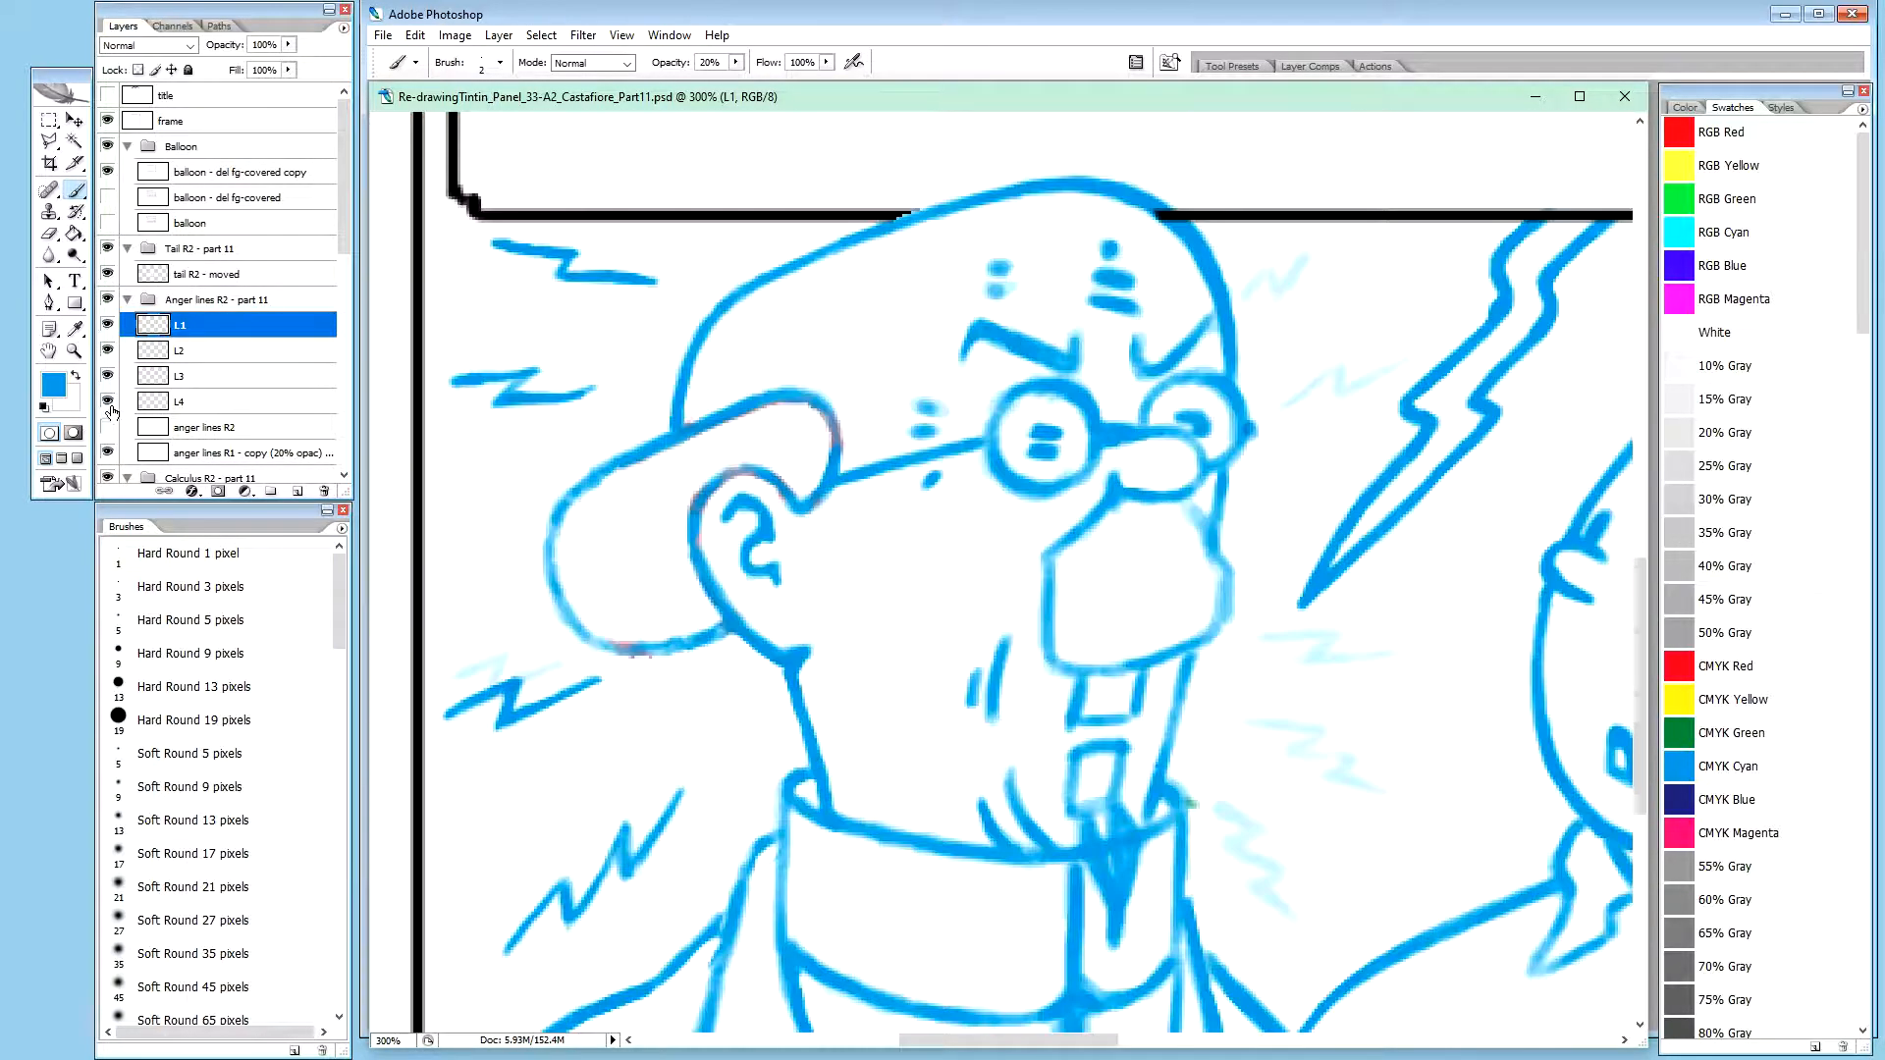
{"action": "left_click", "coordinate": [108, 402], "text": "alt"}
{"action": "left_click", "coordinate": [108, 402], "text": "alt"}
Consult the single-layer reference document, return to the part 11 drawing and turn the anger lines R2 layer back on
{"action": "left_click", "coordinate": [240, 429]}
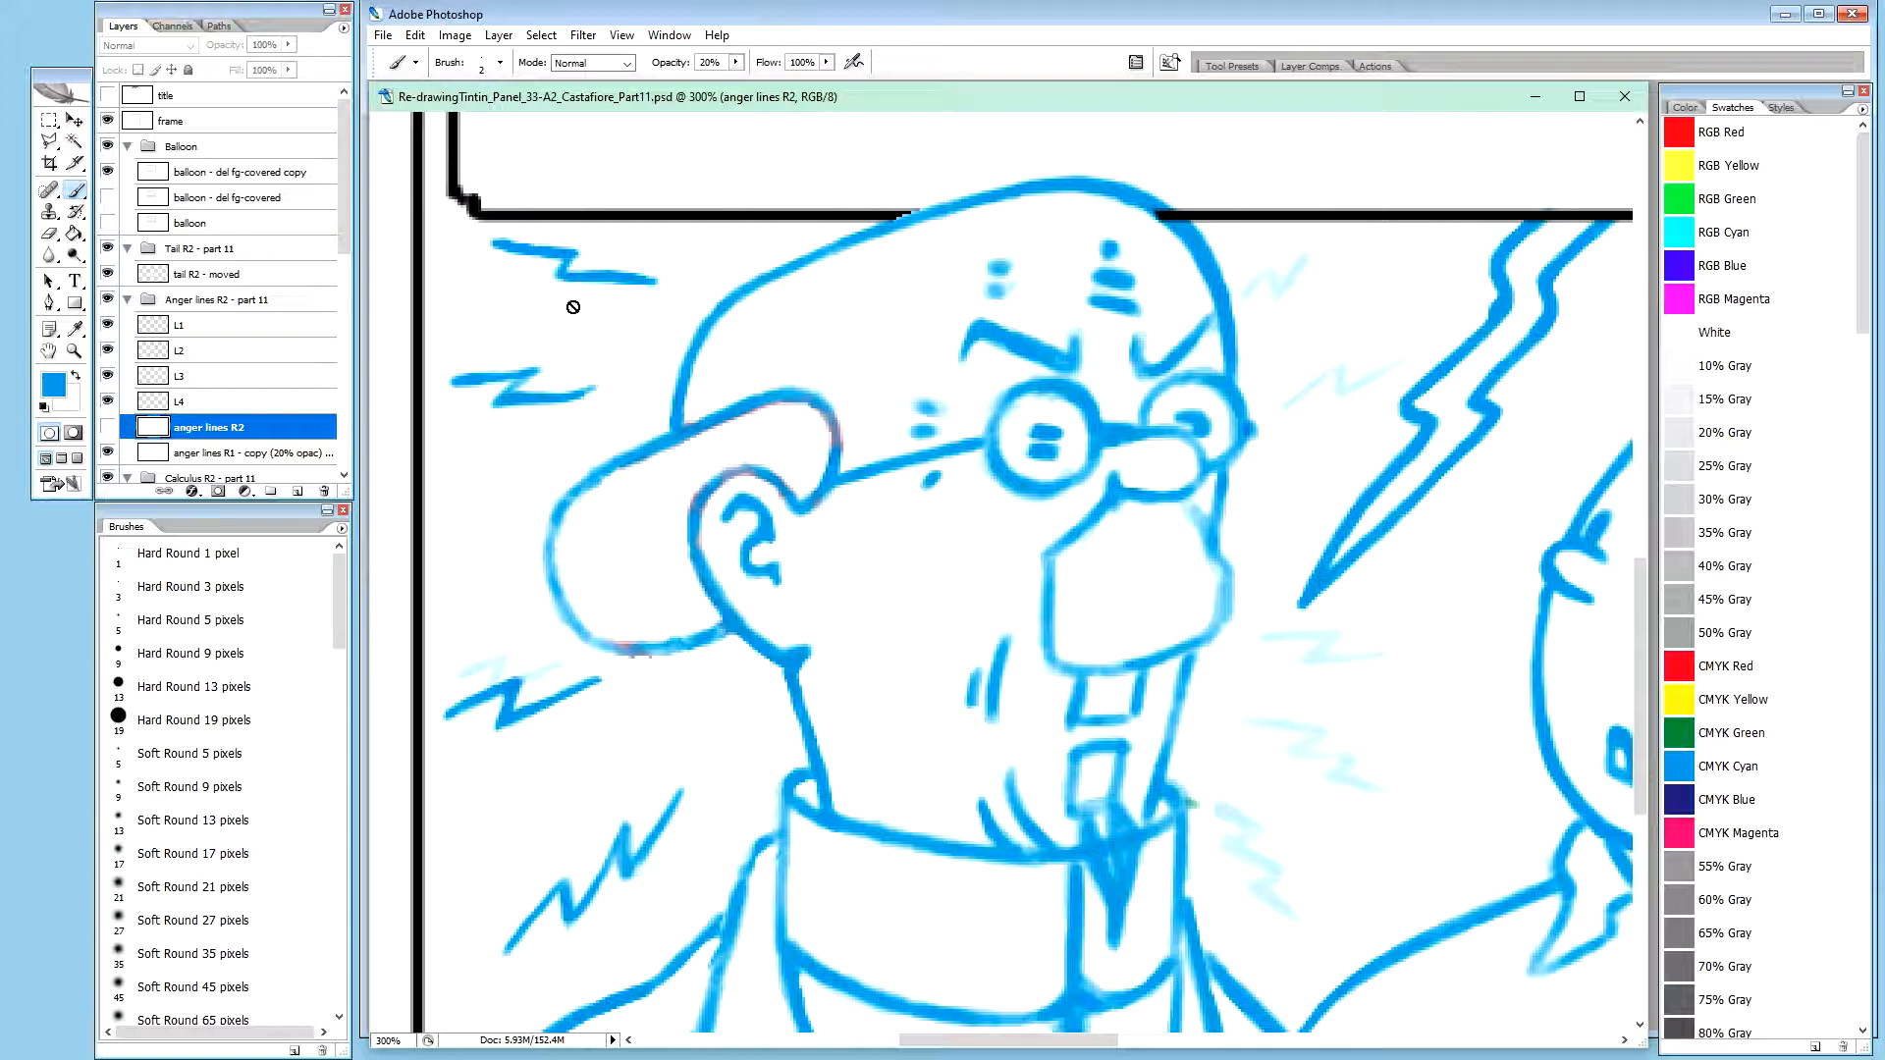
{"action": "key", "text": "ctrl+Tab"}
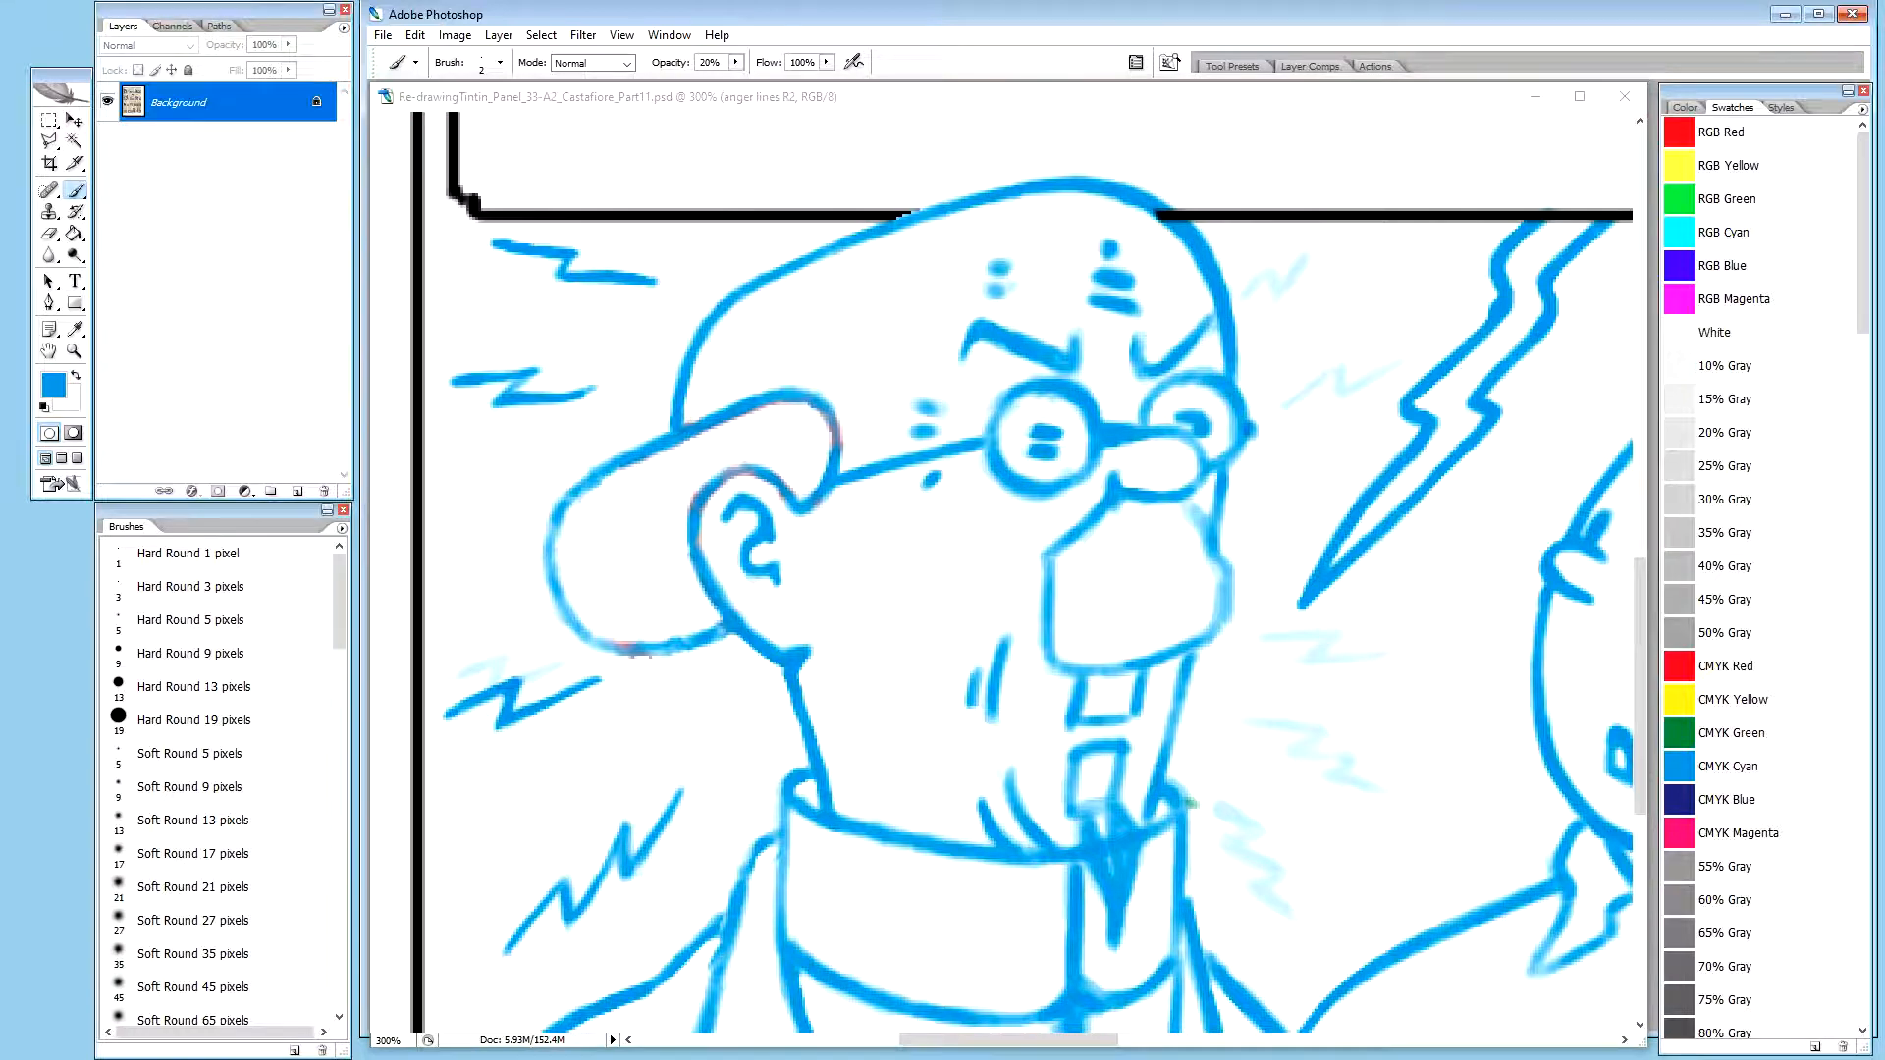
{"action": "key", "text": "h"}
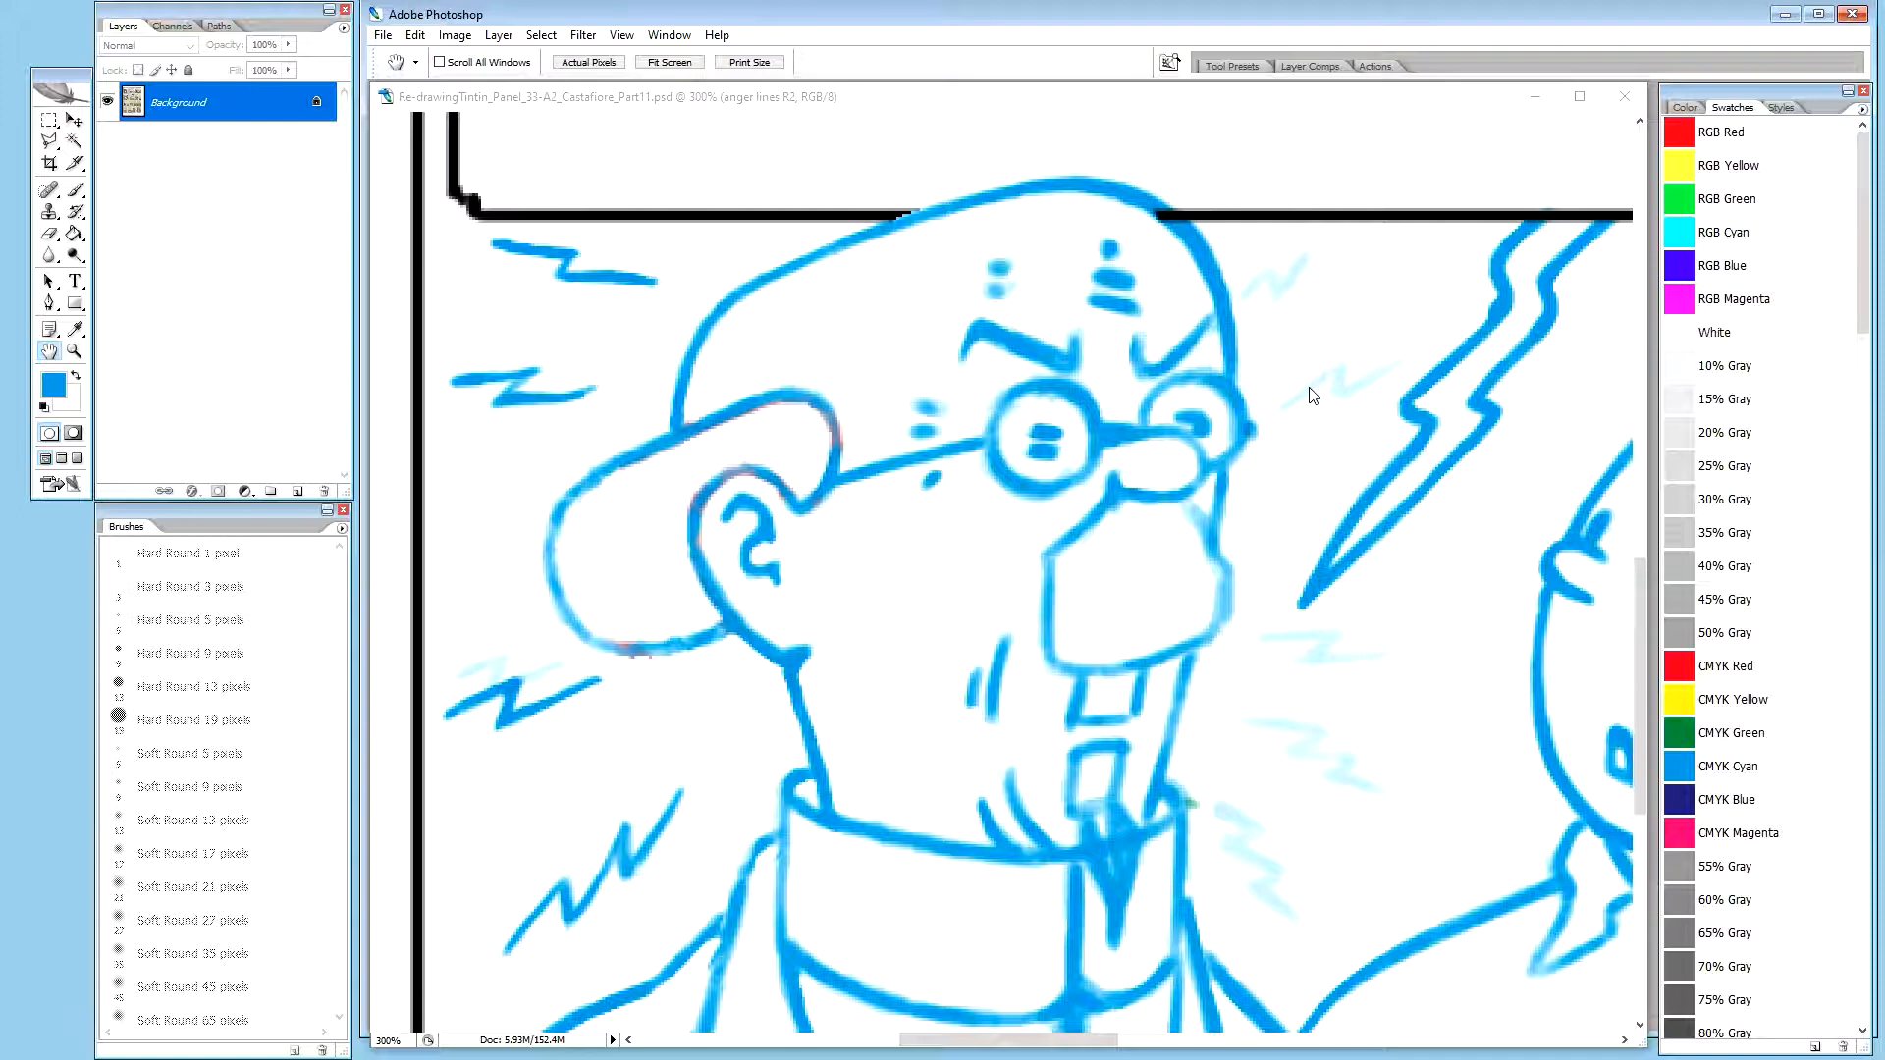
{"action": "left_click", "coordinate": [1169, 97]}
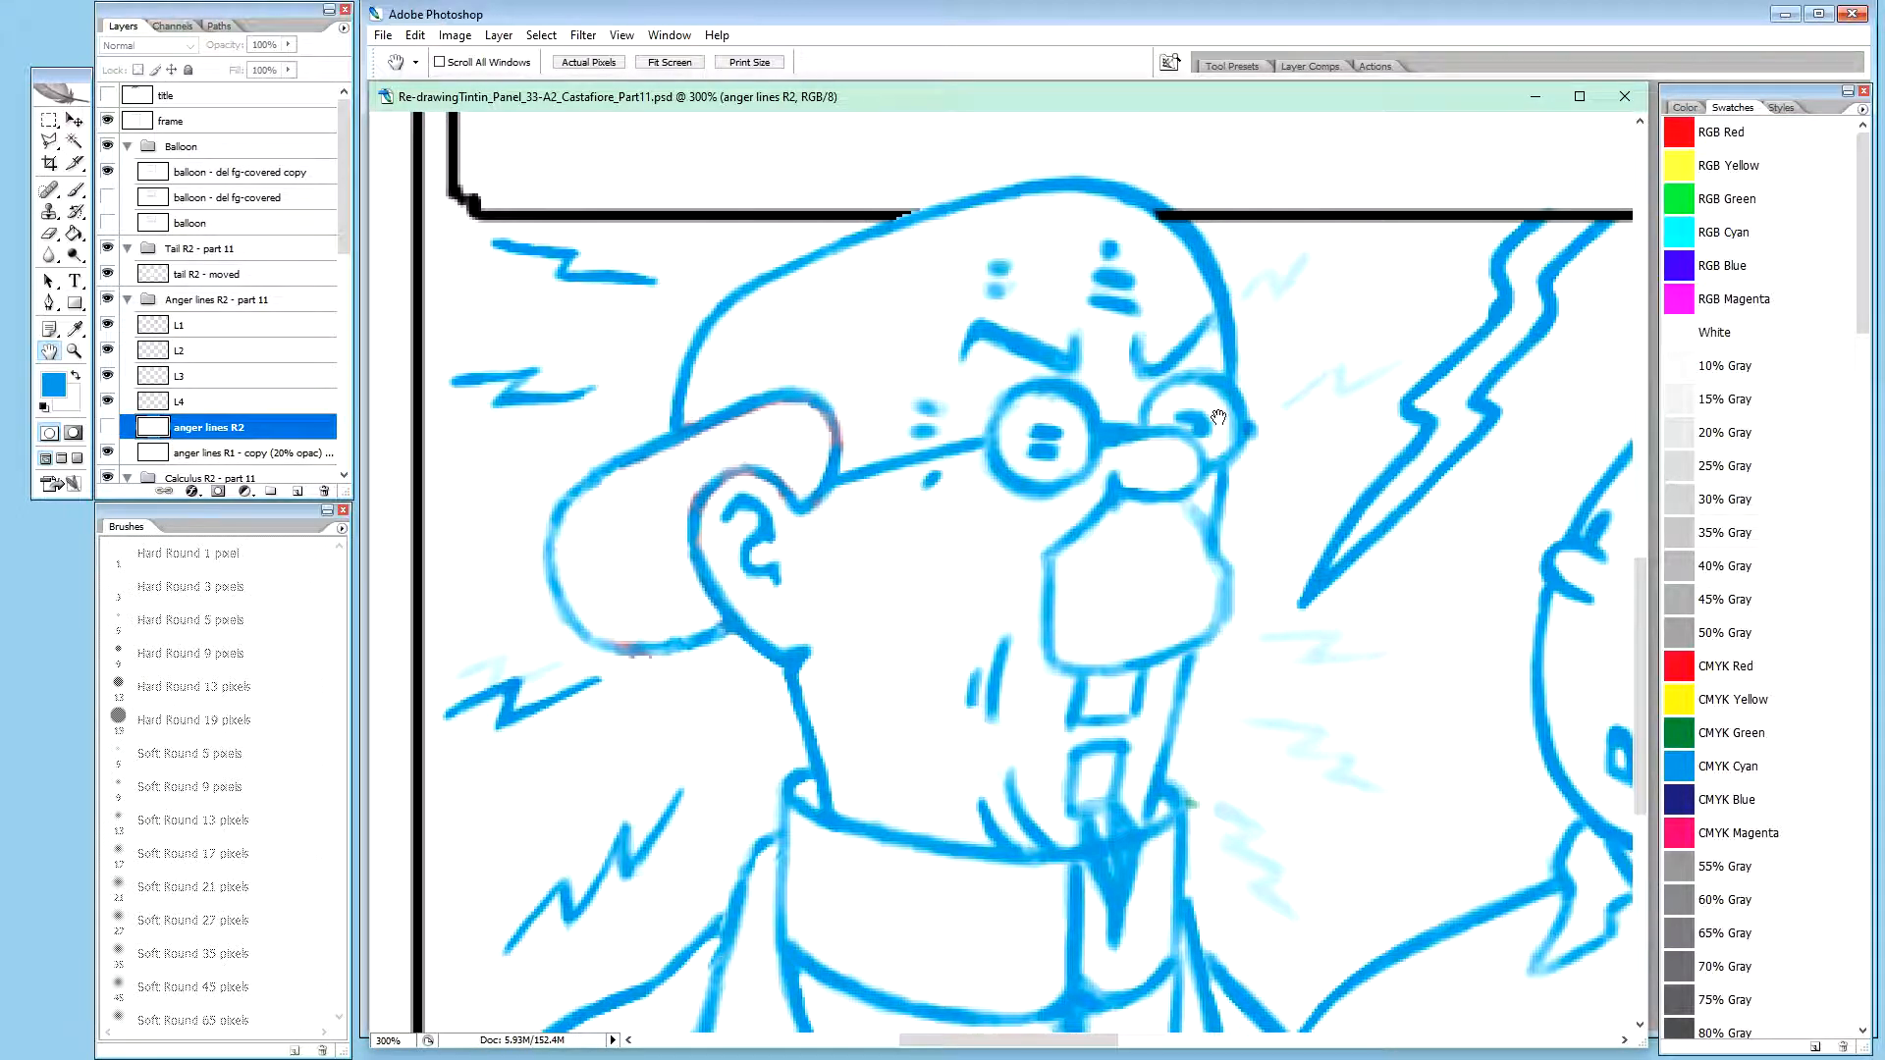
{"action": "left_click", "coordinate": [110, 426]}
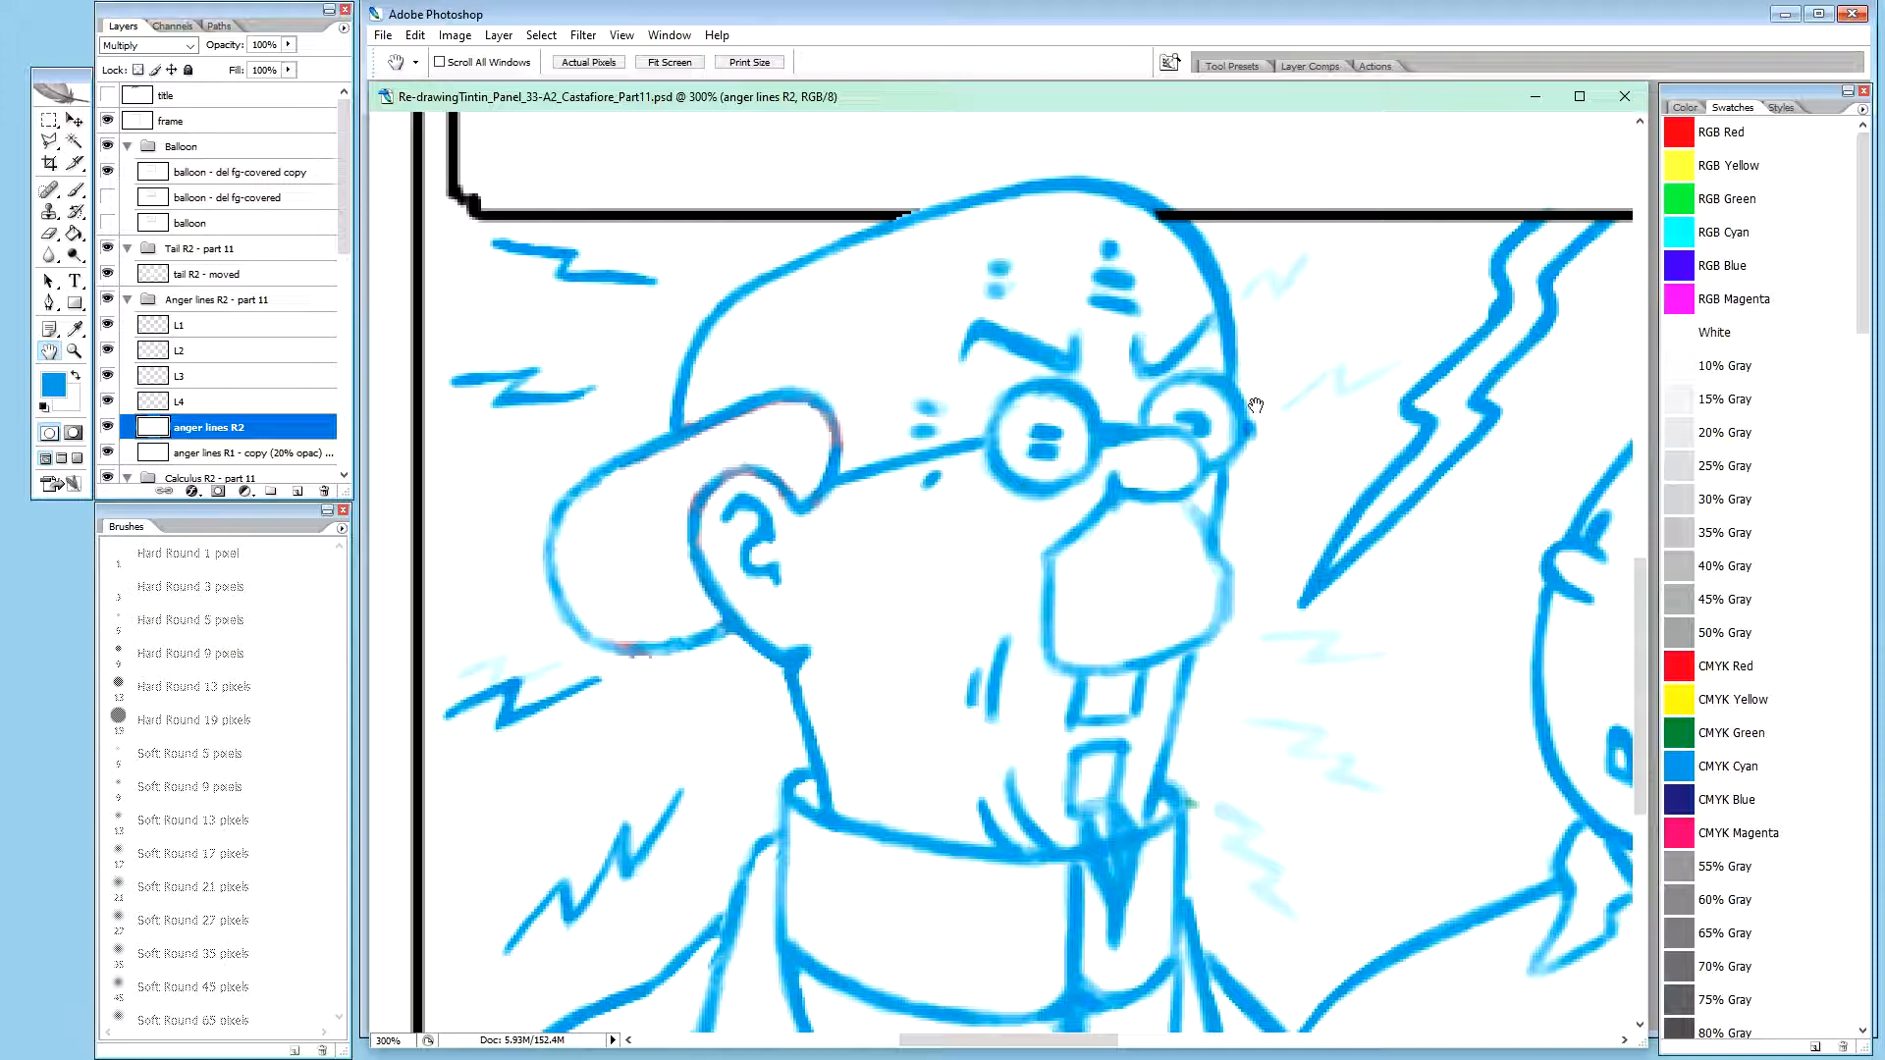
Redraw the faint zigzag beside Calculus's glasses in dark blue with the brush at 20% opacity
{"action": "key", "text": "b"}
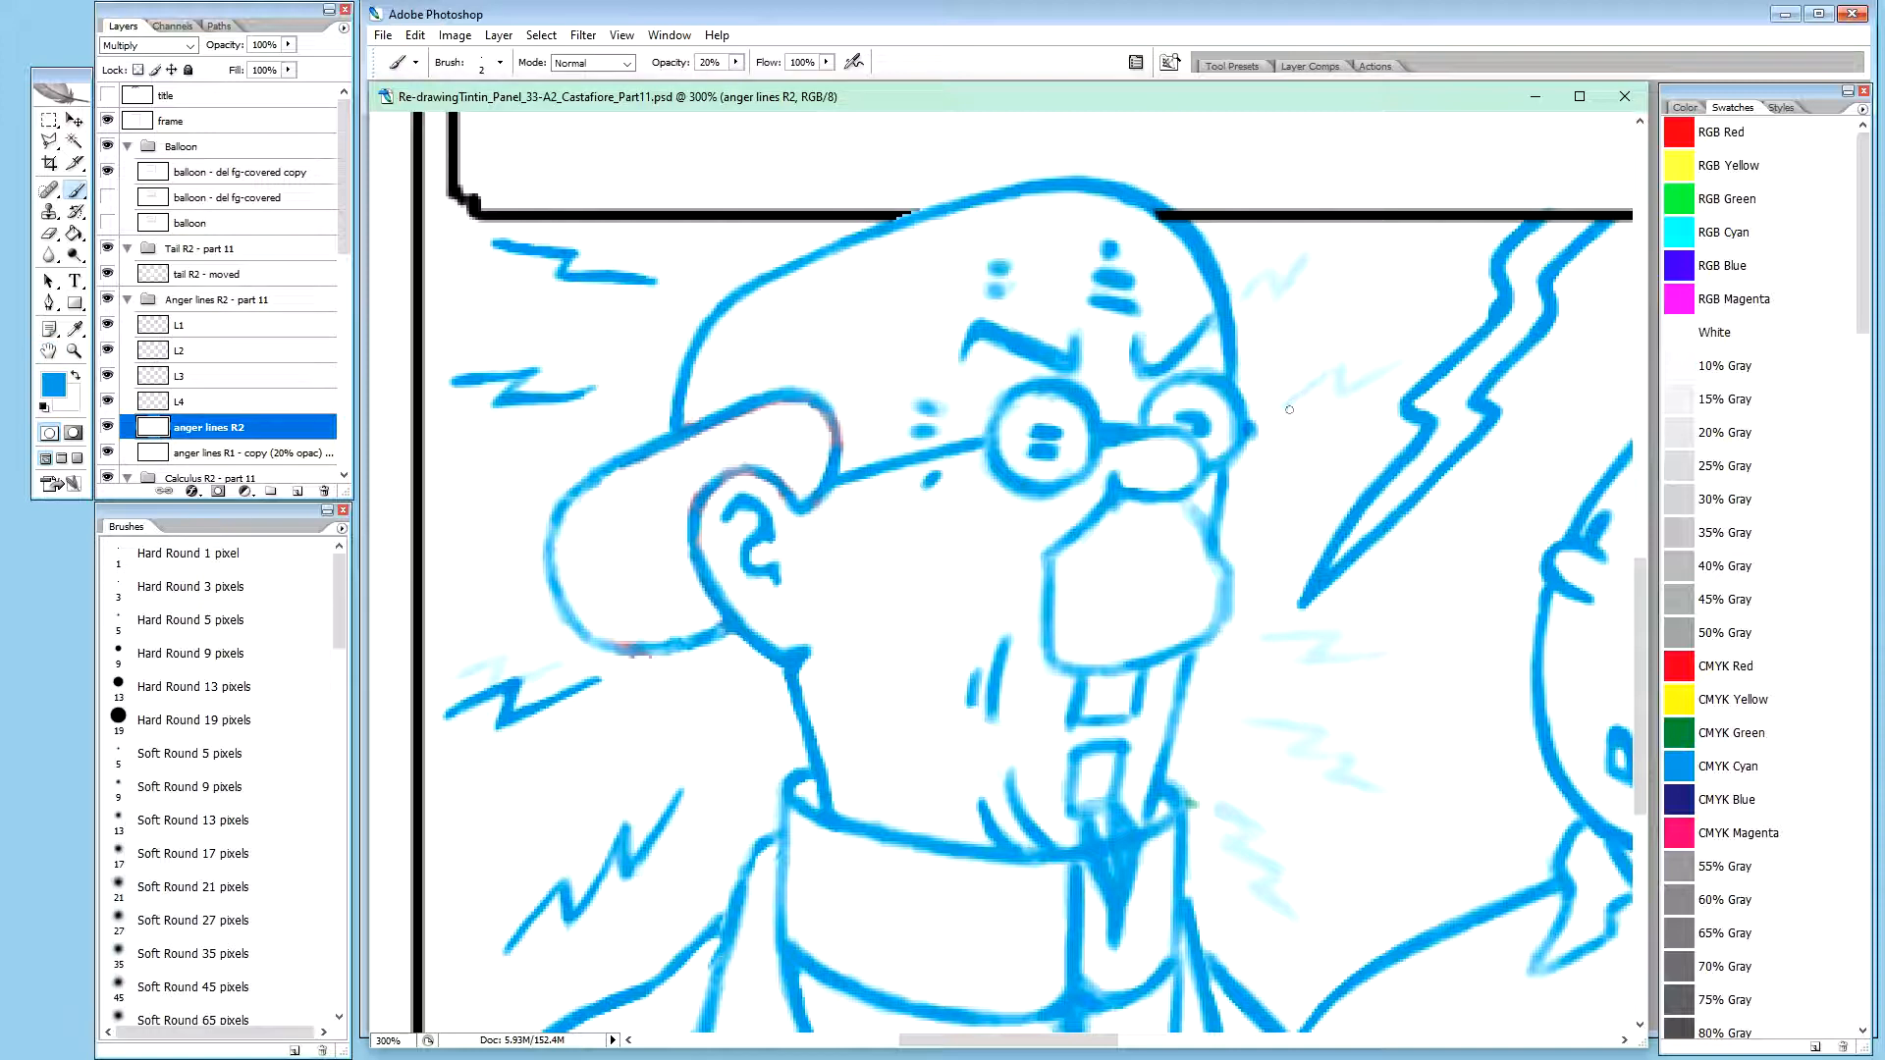
{"action": "mouse_move", "coordinate": [1283, 408]}
{"action": "left_mouse_down"}
{"action": "mouse_move", "coordinate": [1344, 359]}
{"action": "mouse_move", "coordinate": [1288, 403]}
{"action": "left_mouse_up"}
{"action": "left_click_drag", "start_coordinate": [1344, 365], "coordinate": [1332, 388]}
{"action": "left_click_drag", "start_coordinate": [1344, 369], "coordinate": [1351, 384]}
{"action": "left_click_drag", "start_coordinate": [1344, 369], "coordinate": [1333, 387]}
{"action": "left_click_drag", "start_coordinate": [1339, 392], "coordinate": [1396, 360]}
{"action": "left_click_drag", "start_coordinate": [1380, 370], "coordinate": [1405, 358]}
{"action": "left_click_drag", "start_coordinate": [1372, 371], "coordinate": [1405, 359]}
{"action": "left_click_drag", "start_coordinate": [1398, 356], "coordinate": [1407, 357]}
Outline the zigzag beside the glasses with the Polygonal Lasso and copy it to a new layer
{"action": "key", "text": "l"}
{"action": "left_click", "coordinate": [1300, 361]}
{"action": "left_click", "coordinate": [1365, 325]}
{"action": "left_click", "coordinate": [1367, 360]}
{"action": "left_click", "coordinate": [1420, 329]}
{"action": "left_click", "coordinate": [1426, 360]}
{"action": "left_click", "coordinate": [1282, 442]}
{"action": "left_click", "coordinate": [1273, 424]}
{"action": "left_click", "coordinate": [1273, 386]}
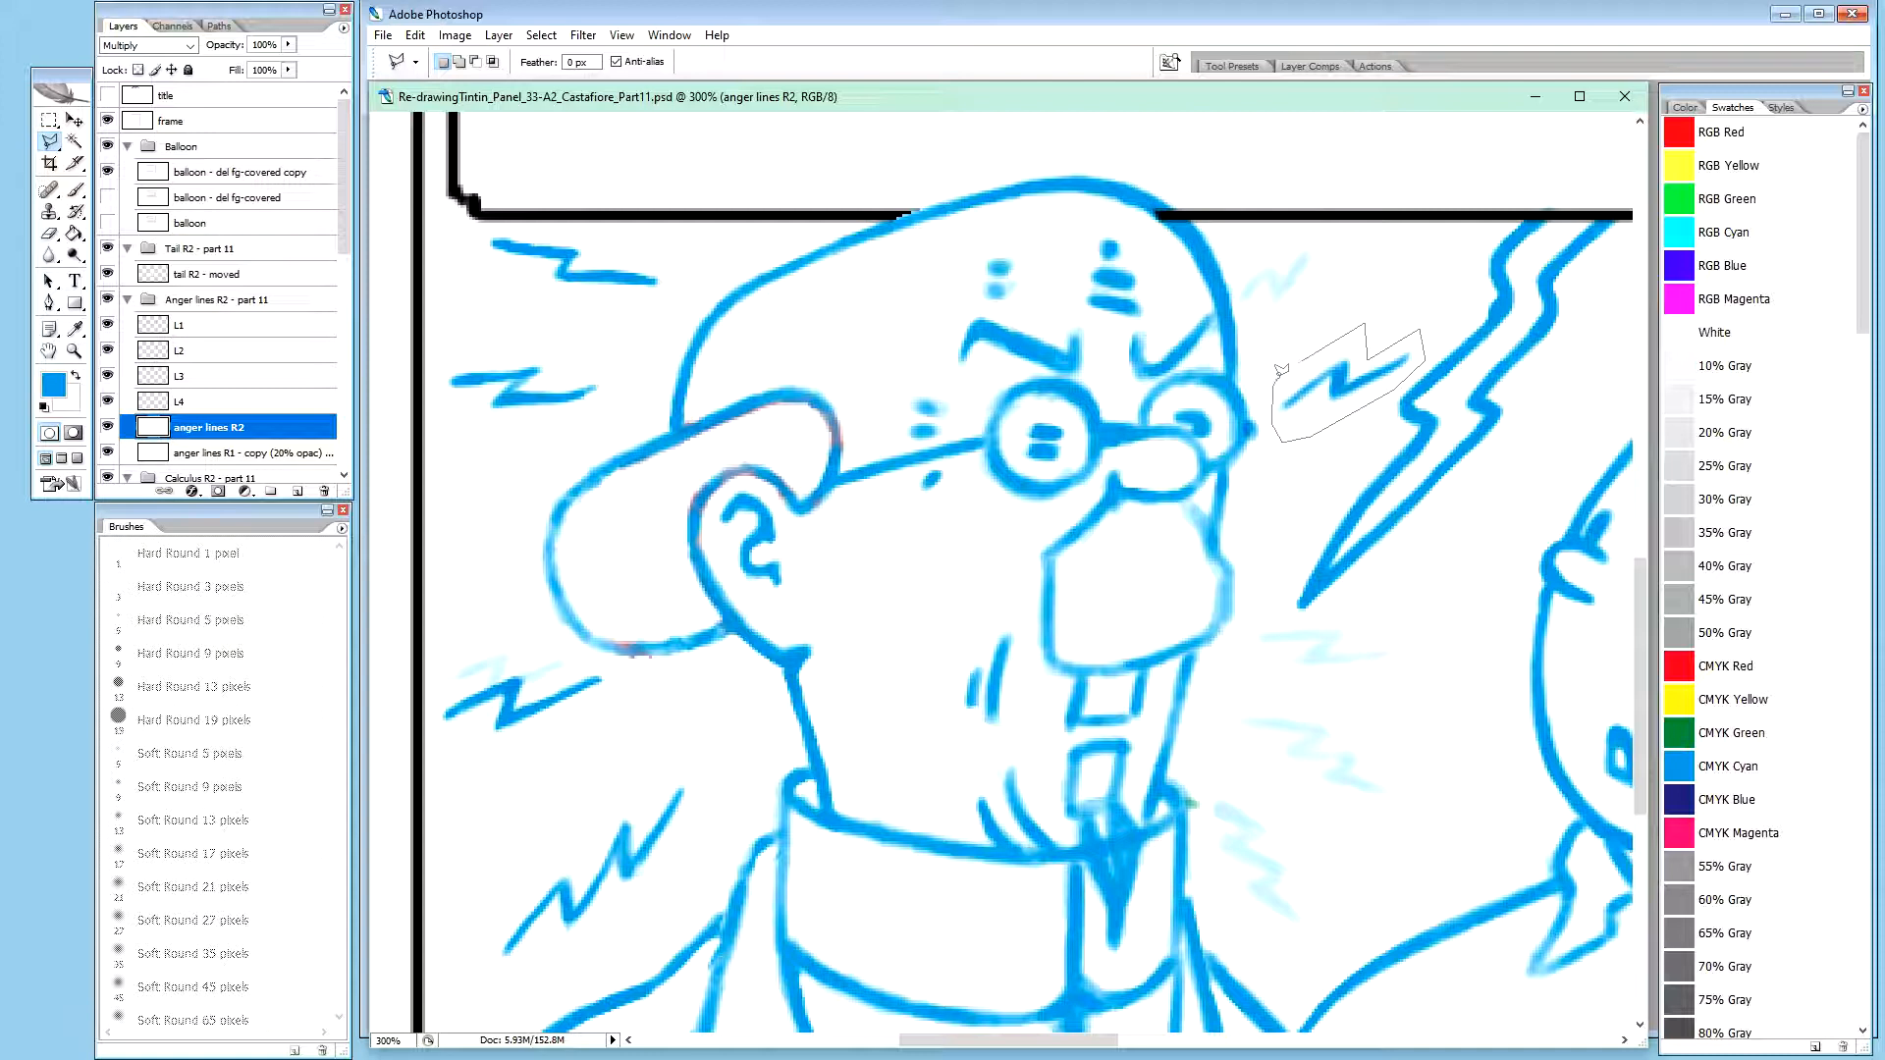
{"action": "left_click", "coordinate": [1280, 368]}
{"action": "key", "text": "ctrl+j"}
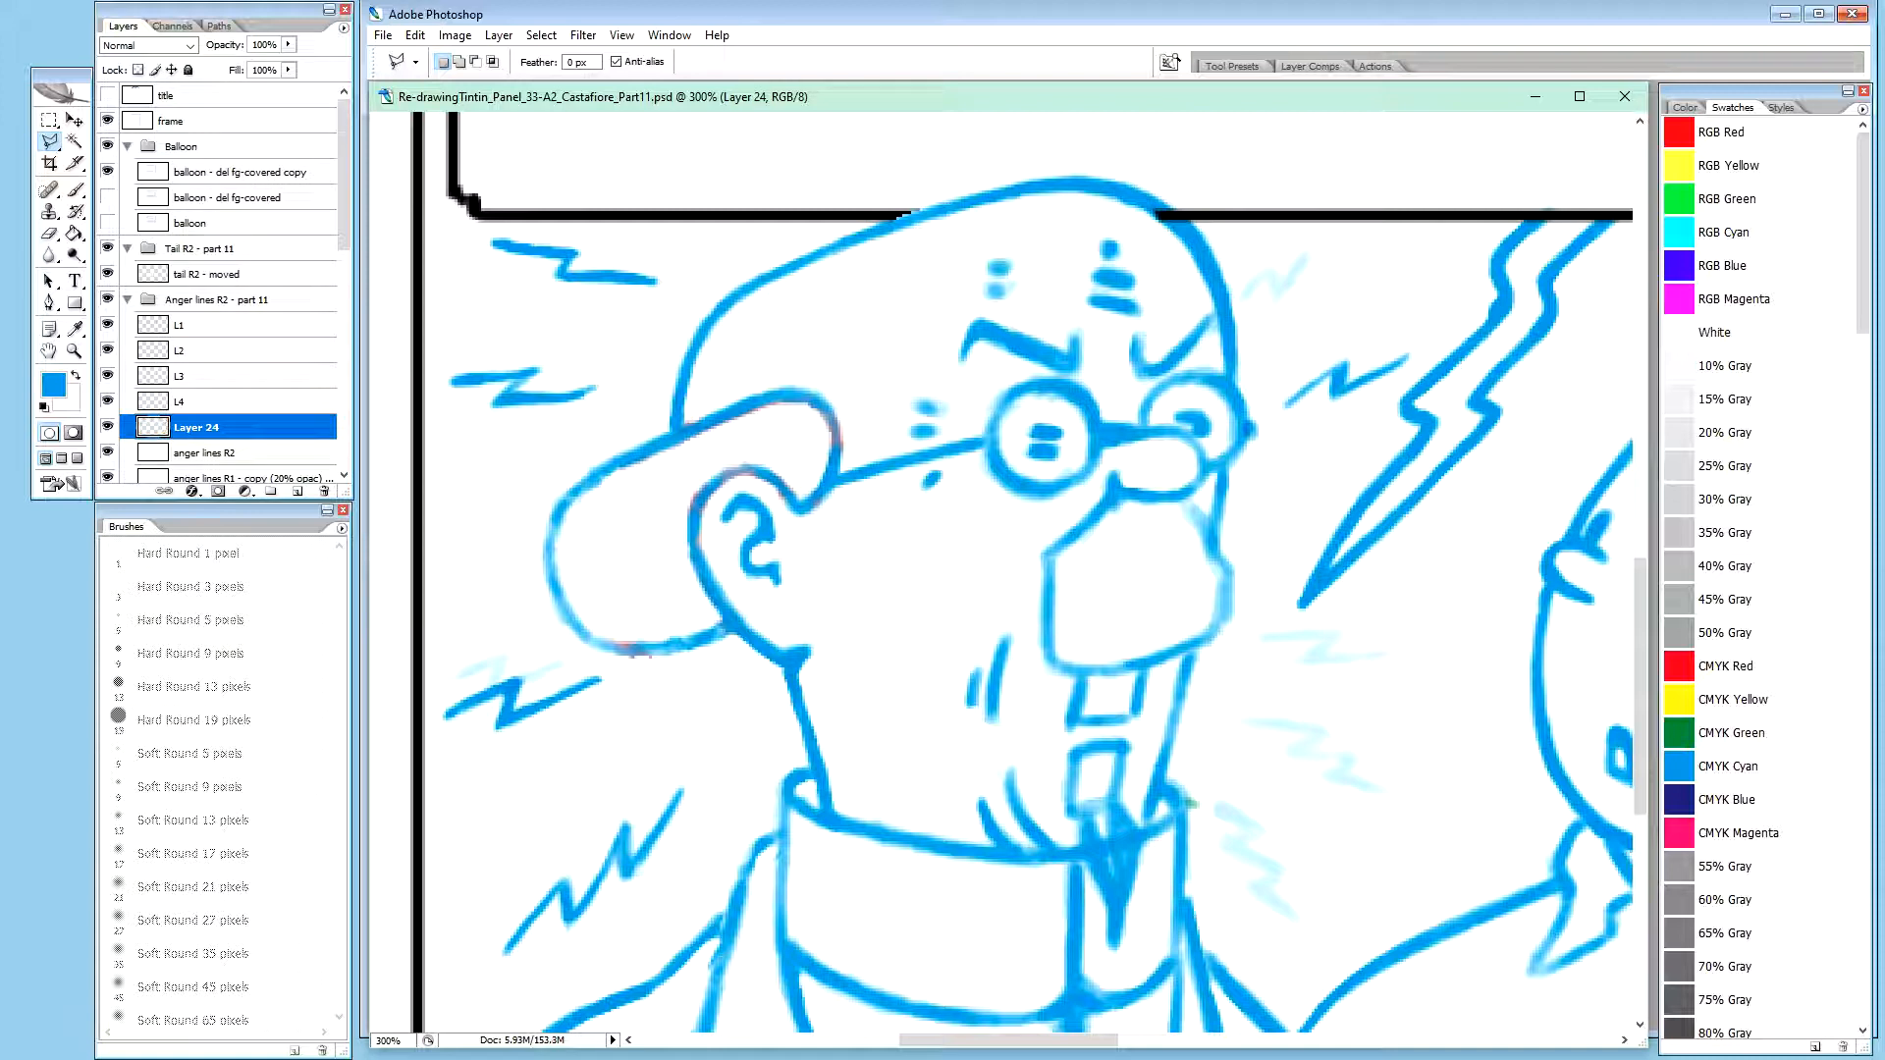
Name the copied zigzag's layer Right2
{"action": "double_click", "coordinate": [206, 429]}
{"action": "type", "text": "R"}
{"action": "type", "text": "ight2"}
{"action": "key", "text": "Return"}
Rename layers L4, L3, L2 and L1 as Left4, Left3, Left2 and Left1
{"action": "double_click", "coordinate": [179, 404]}
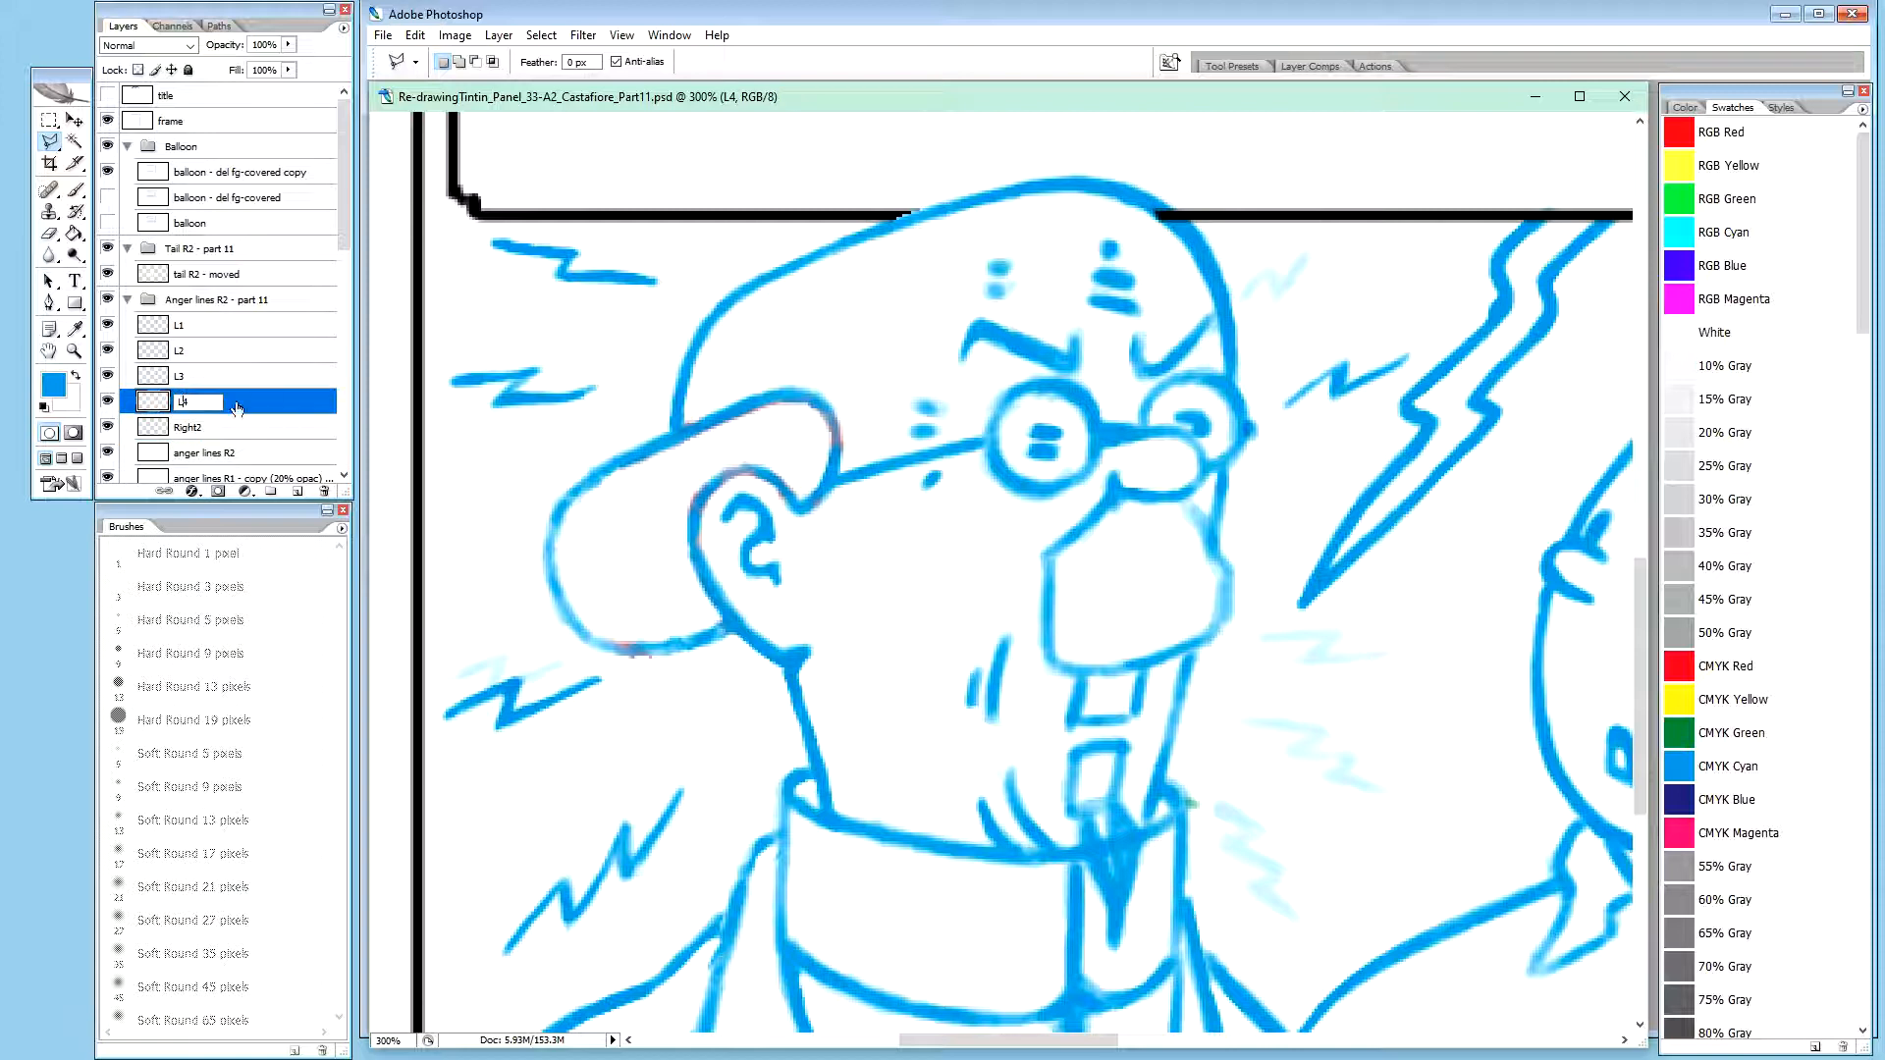
{"action": "type", "text": "eft"}
{"action": "double_click", "coordinate": [180, 376]}
{"action": "left_click", "coordinate": [181, 376]}
{"action": "type", "text": "eft"}
{"action": "key", "text": "shift+Tab"}
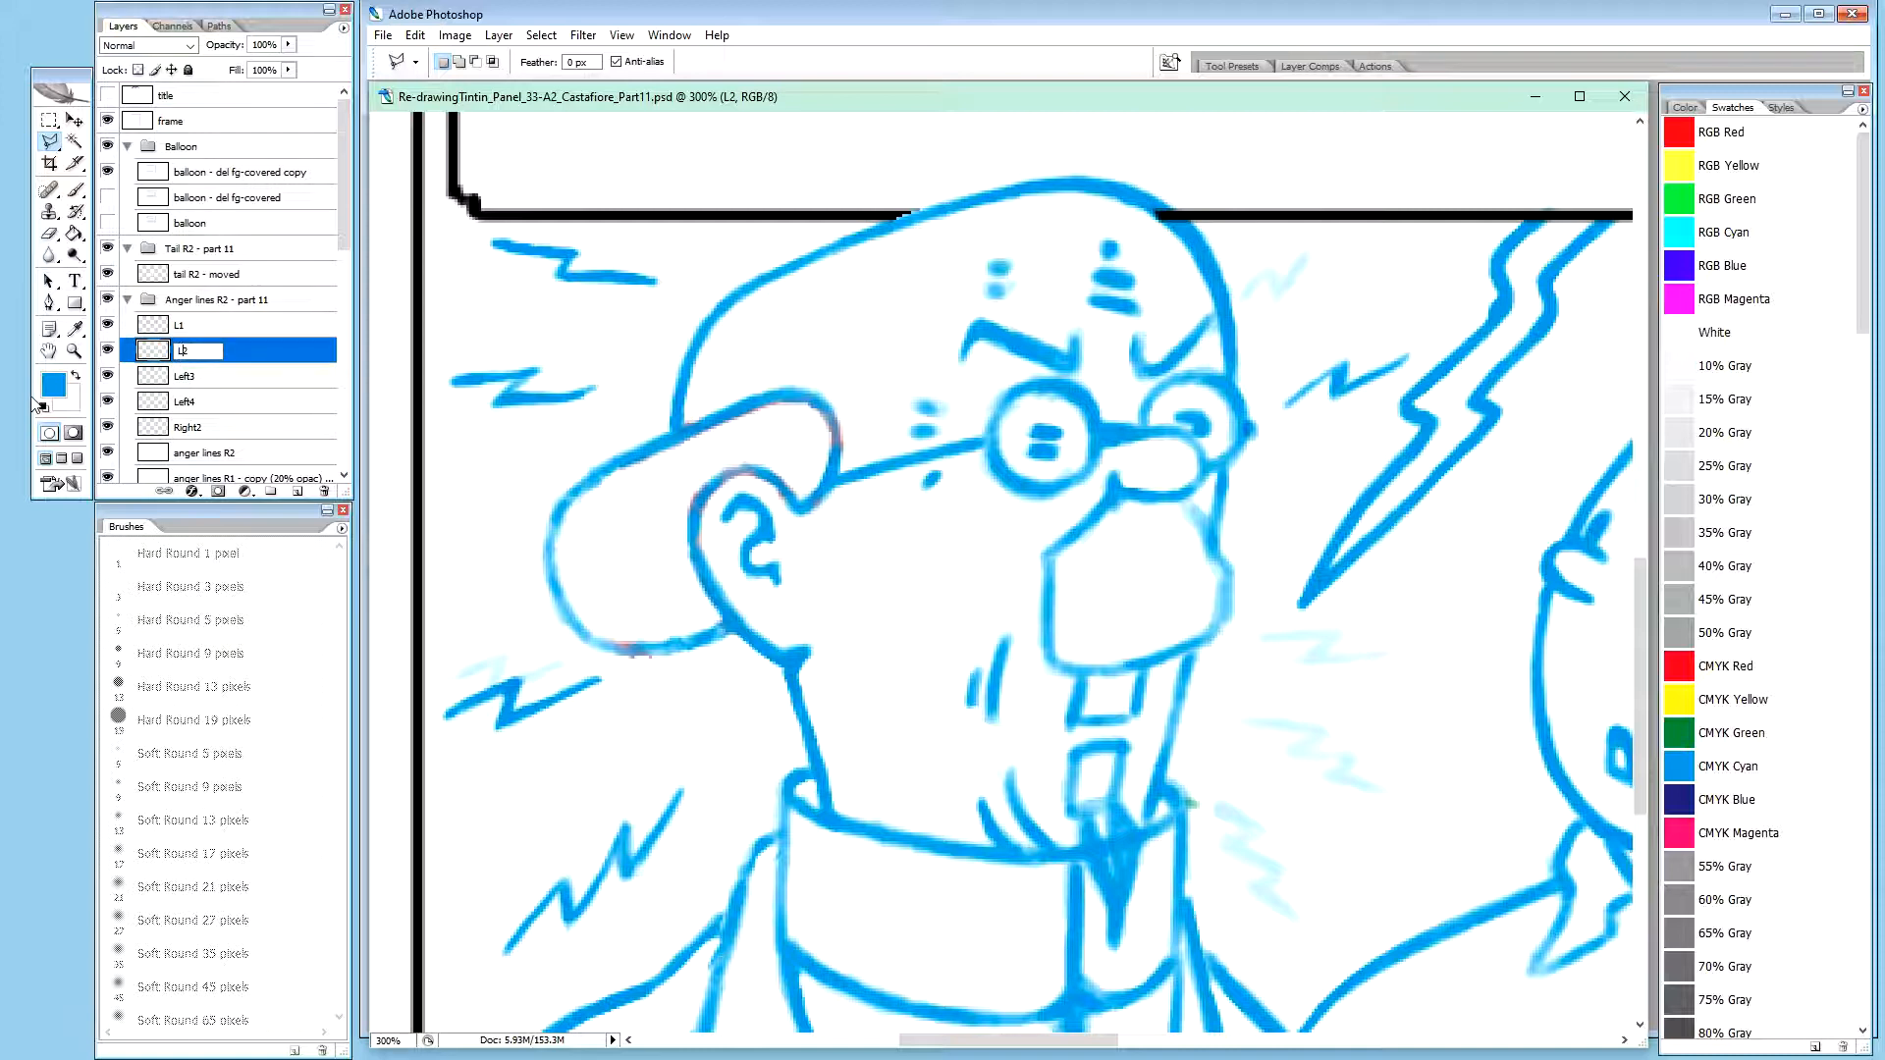
{"action": "type", "text": "eft"}
{"action": "key", "text": "shift+Tab"}
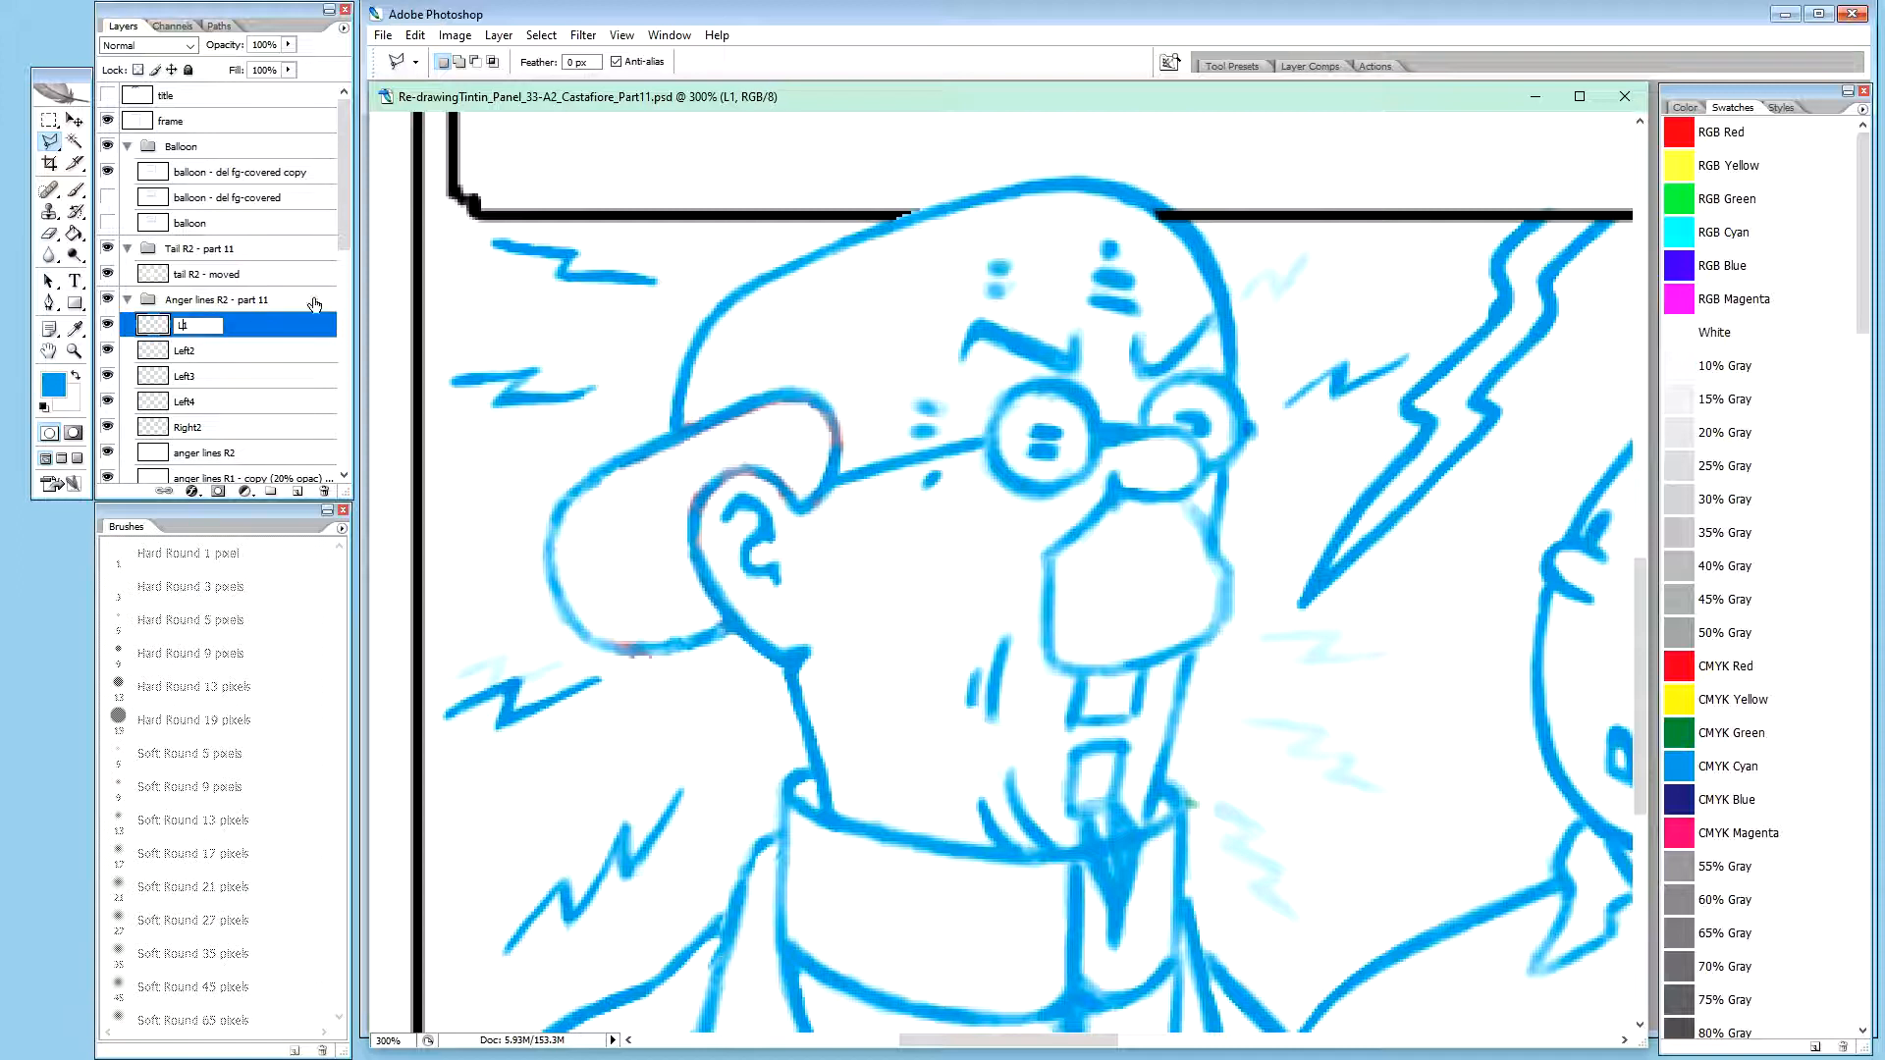
{"action": "type", "text": "eft"}
{"action": "key", "text": "Return"}
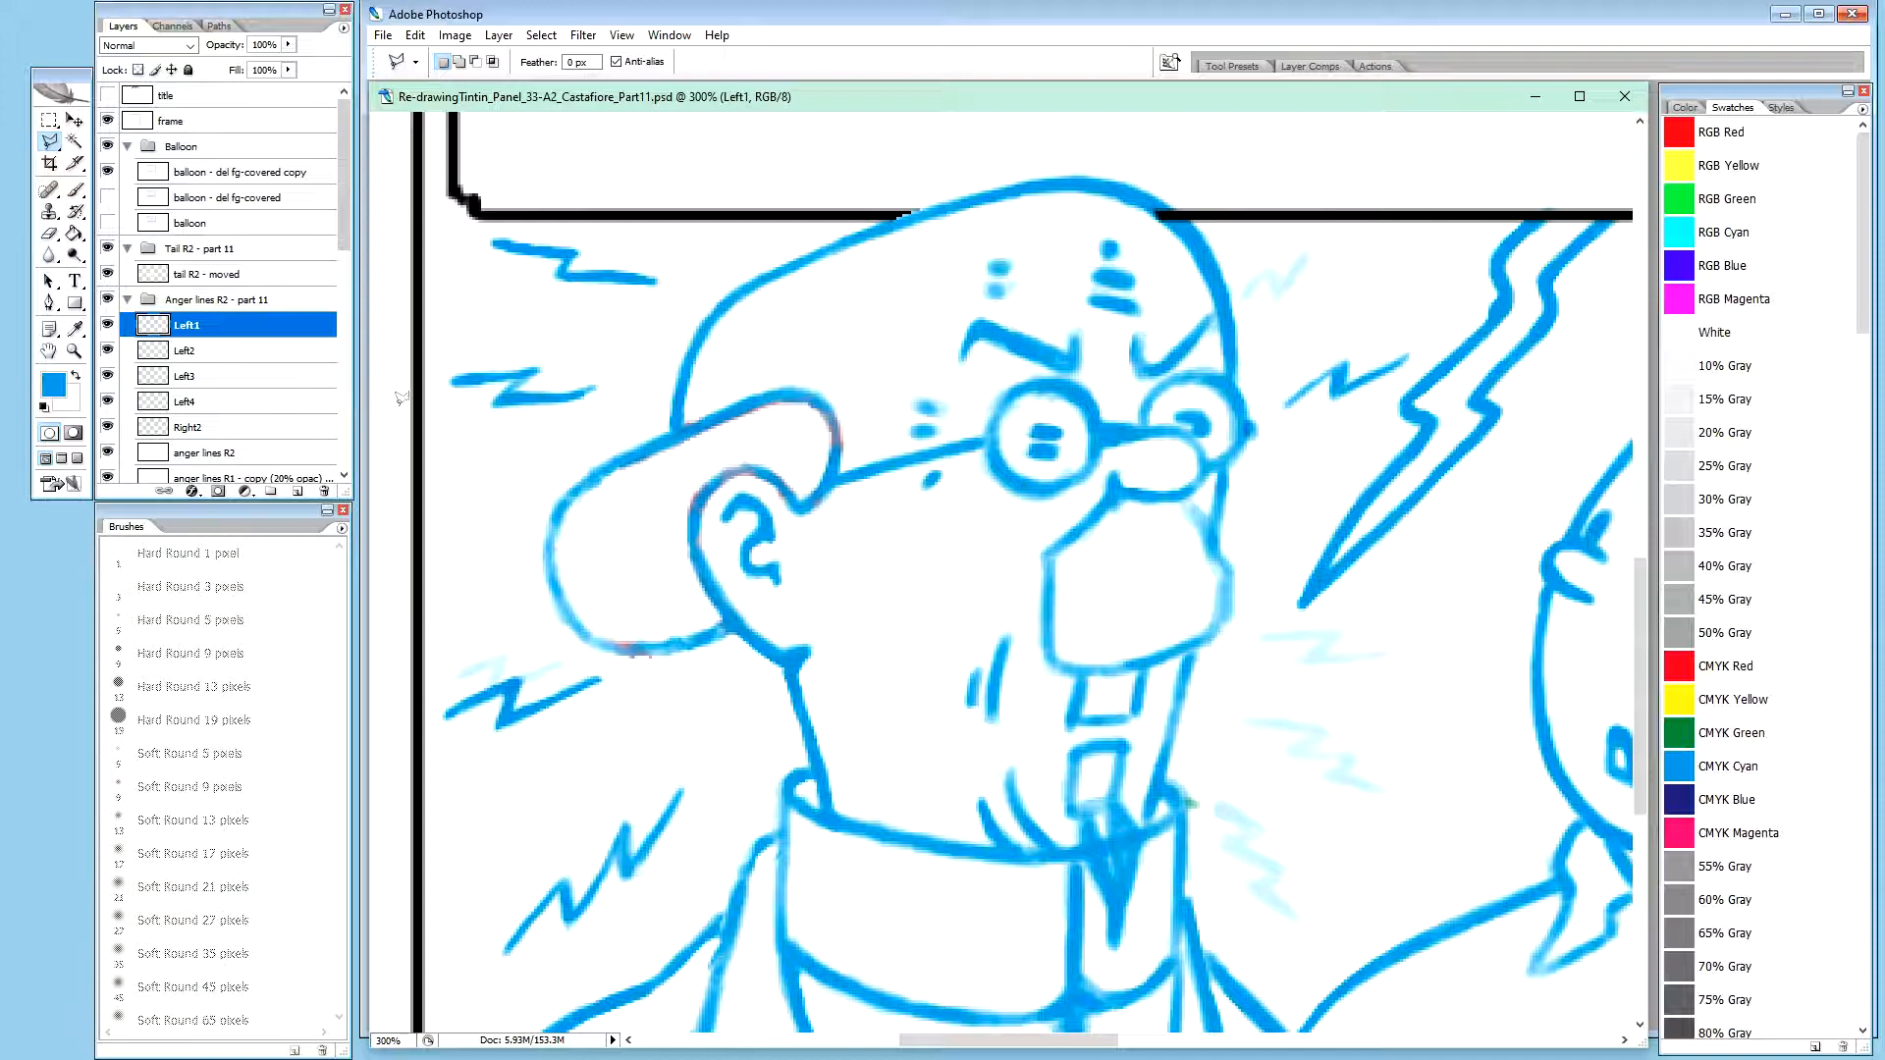
Isolate the anger lines R2 layer, cover its leftover zigzag with a large white pencil, and show the other layers again
{"action": "left_click", "coordinate": [211, 429]}
{"action": "left_click", "coordinate": [222, 454]}
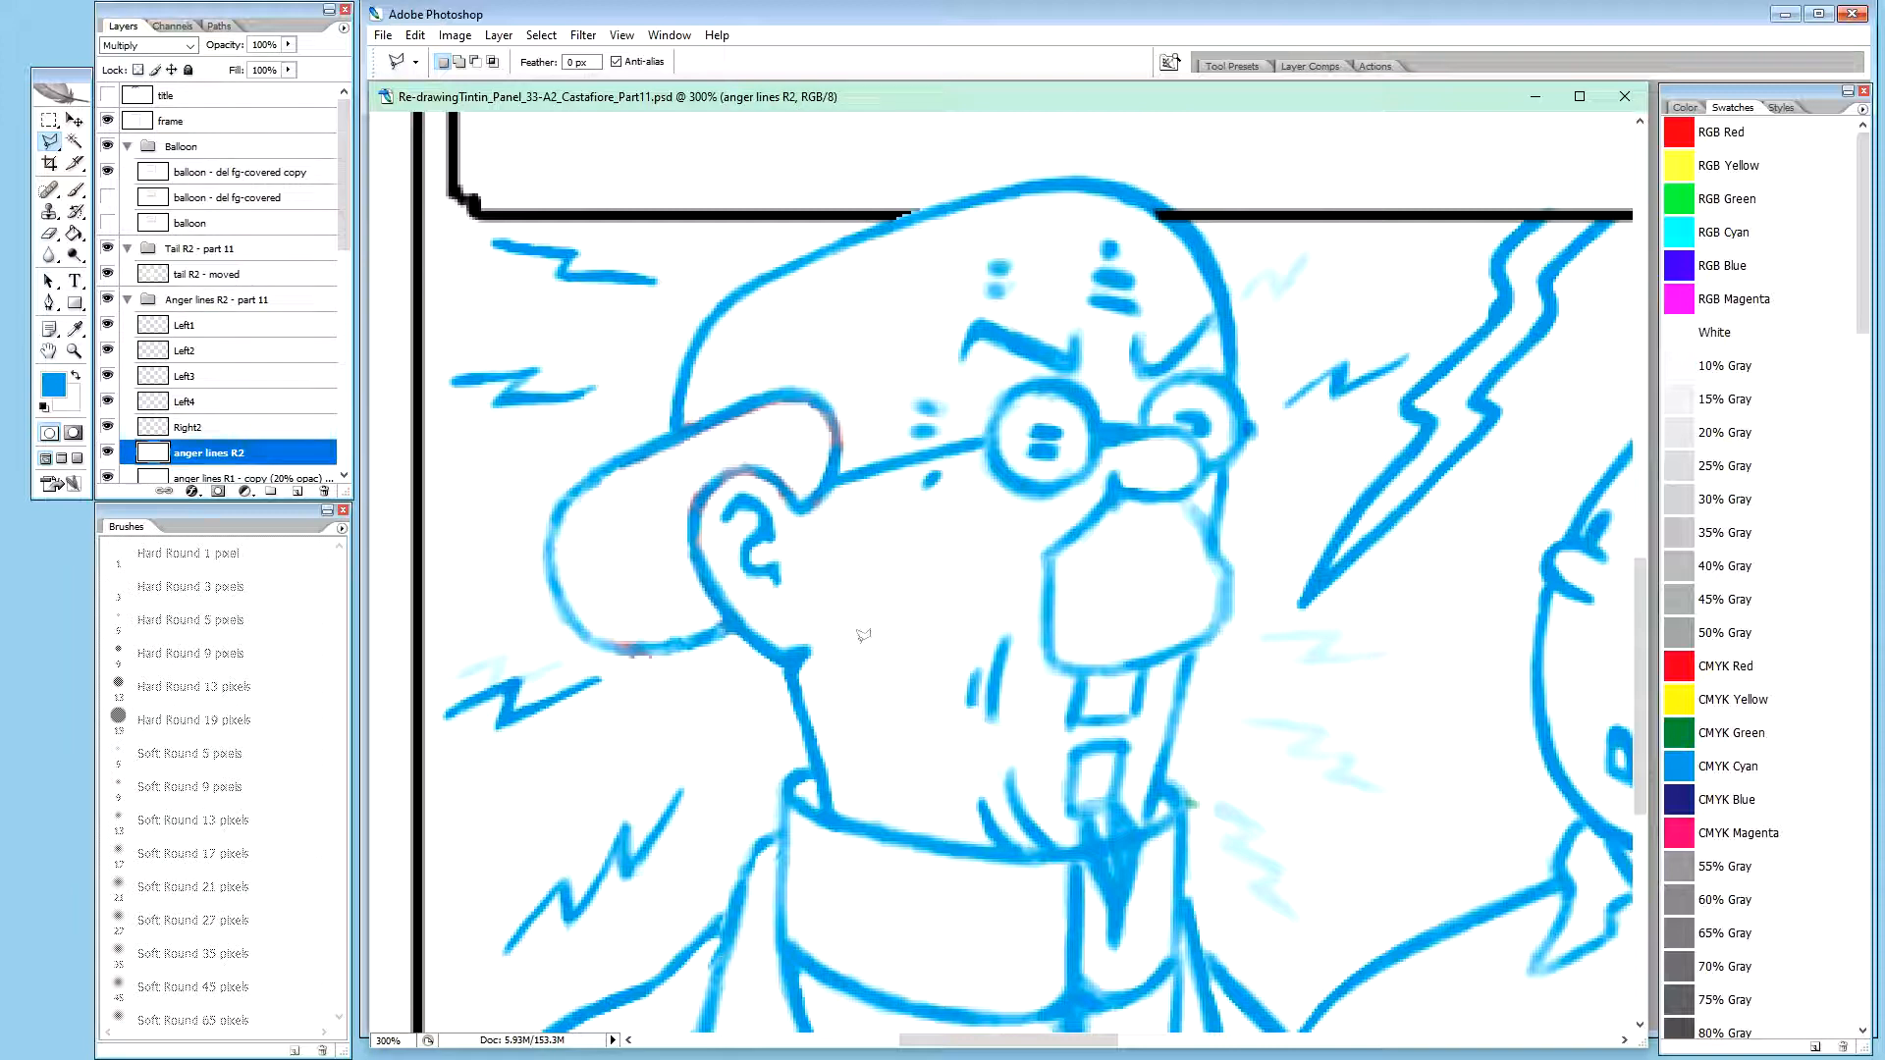
{"action": "left_click", "coordinate": [108, 455], "text": "alt"}
{"action": "key", "text": "x"}
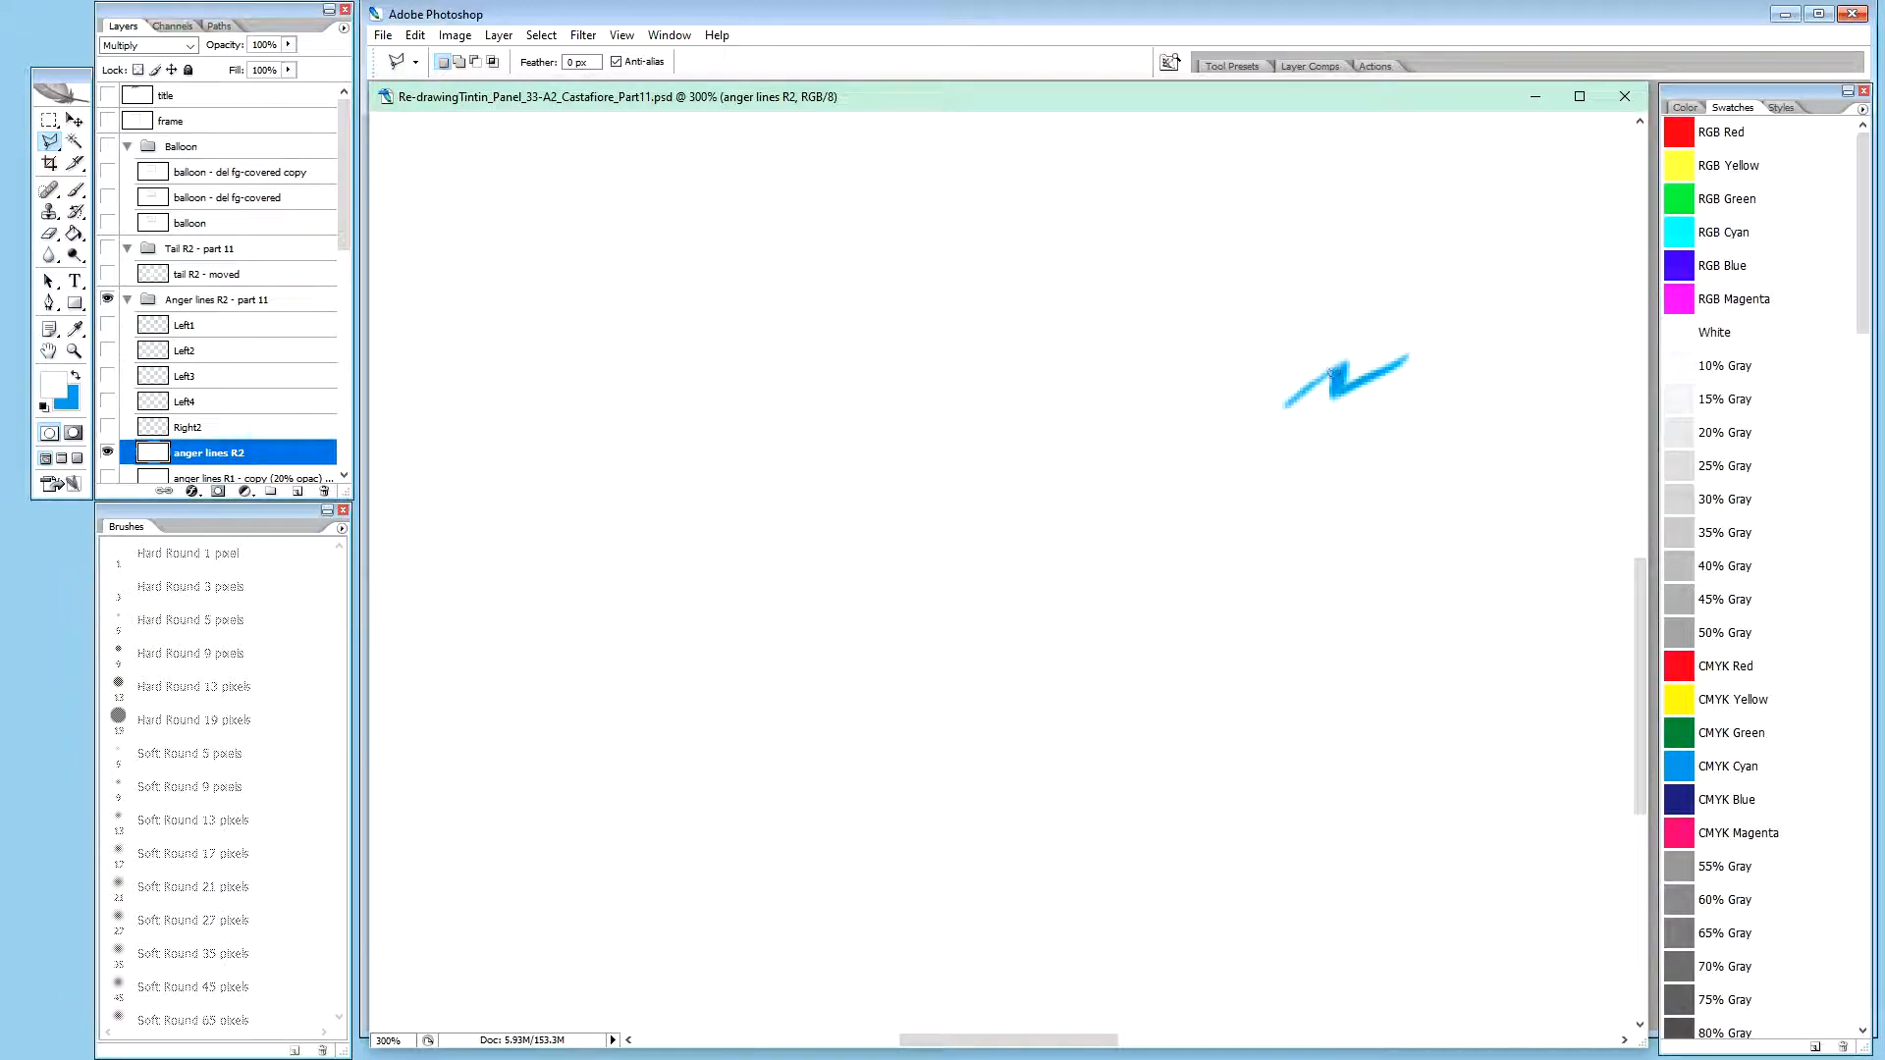
{"action": "key", "text": "b"}
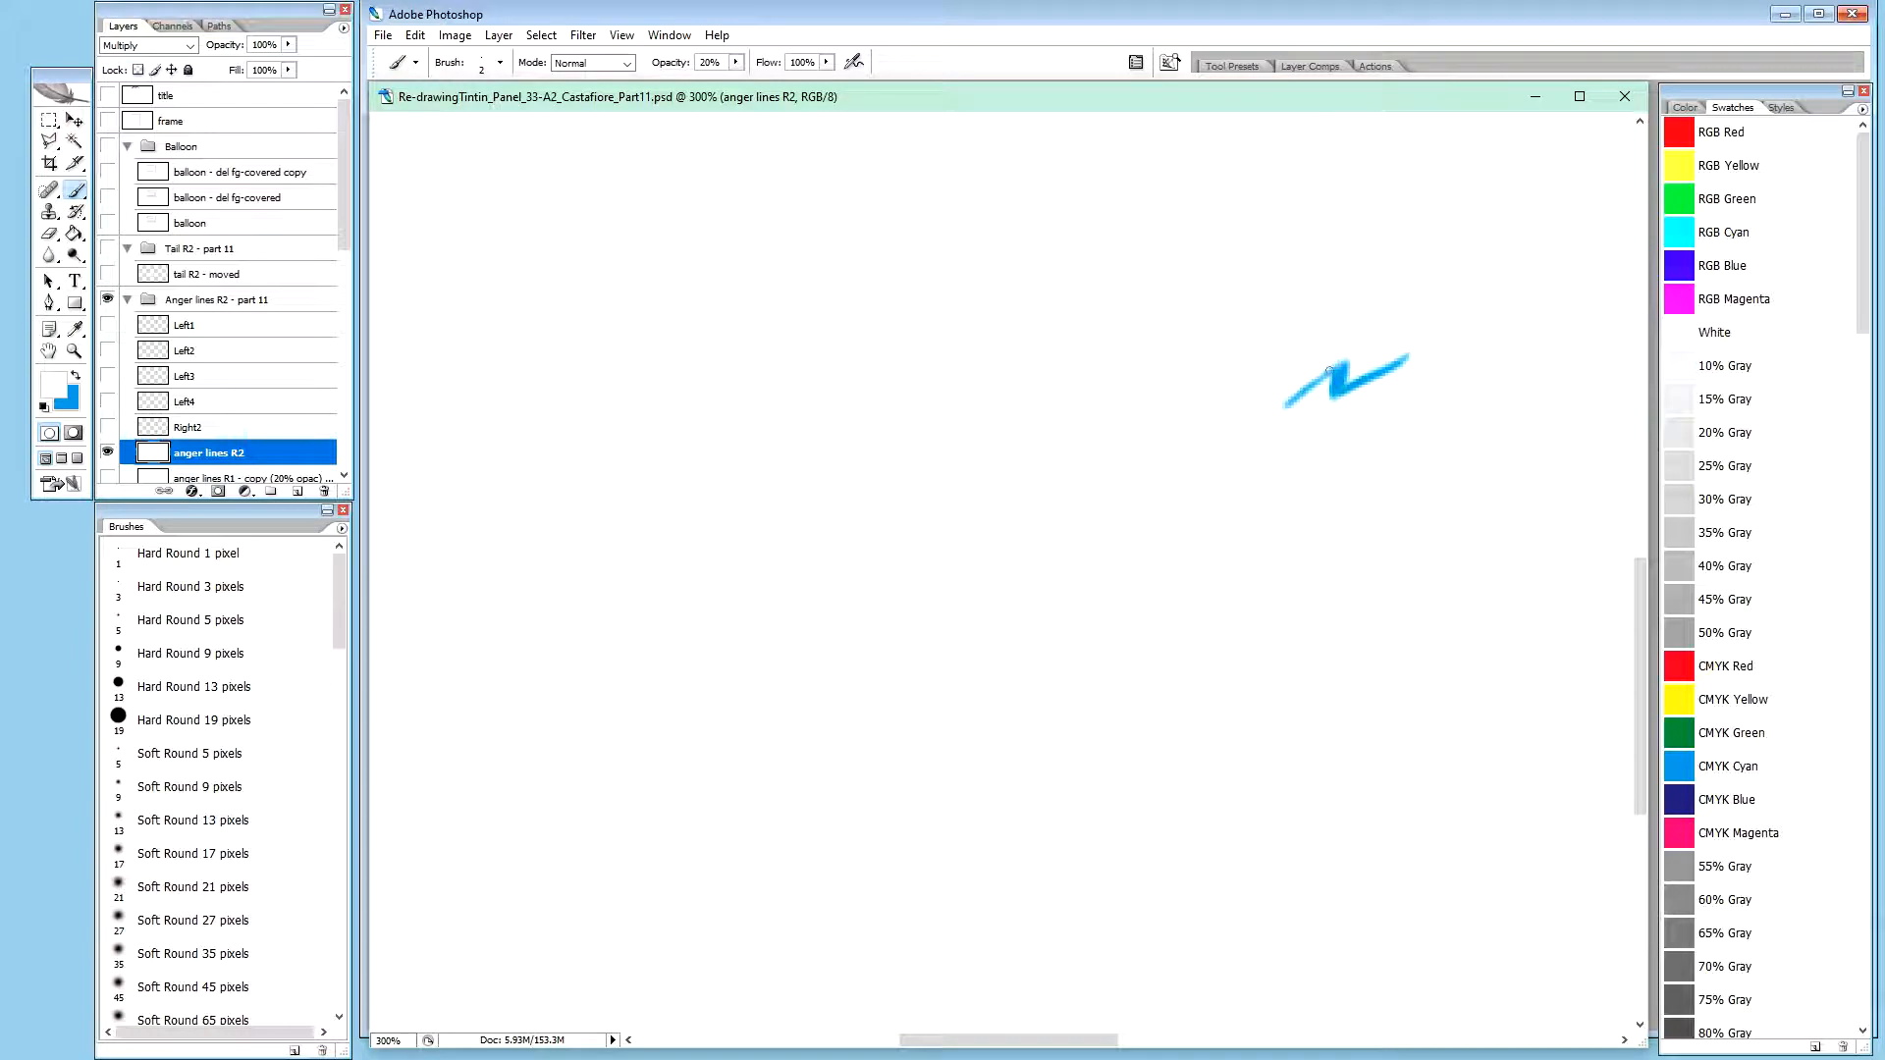
{"action": "key", "text": "shift+b"}
{"action": "mouse_move", "coordinate": [1329, 361]}
{"action": "left_mouse_down"}
{"action": "mouse_move", "coordinate": [1395, 333]}
{"action": "mouse_move", "coordinate": [1308, 408]}
{"action": "mouse_move", "coordinate": [1393, 356]}
{"action": "left_mouse_up"}
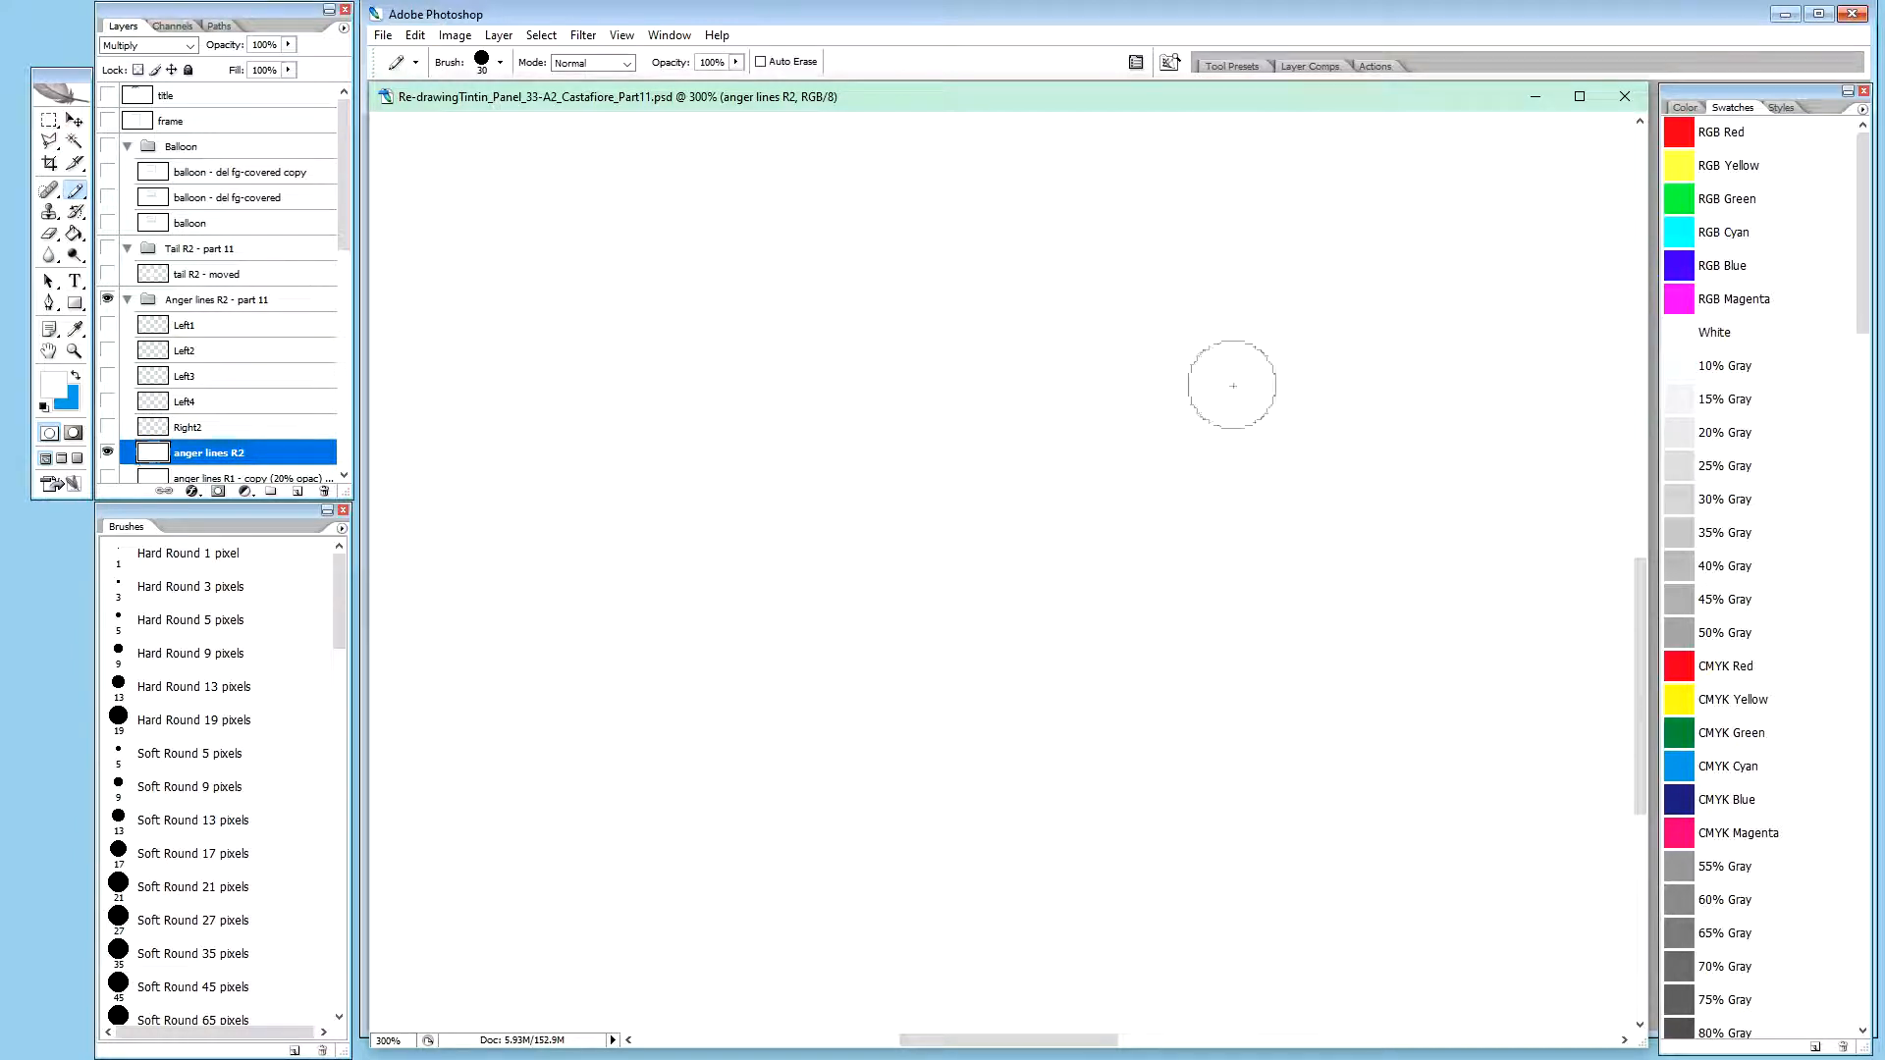
{"action": "left_click", "coordinate": [107, 454], "text": "alt"}
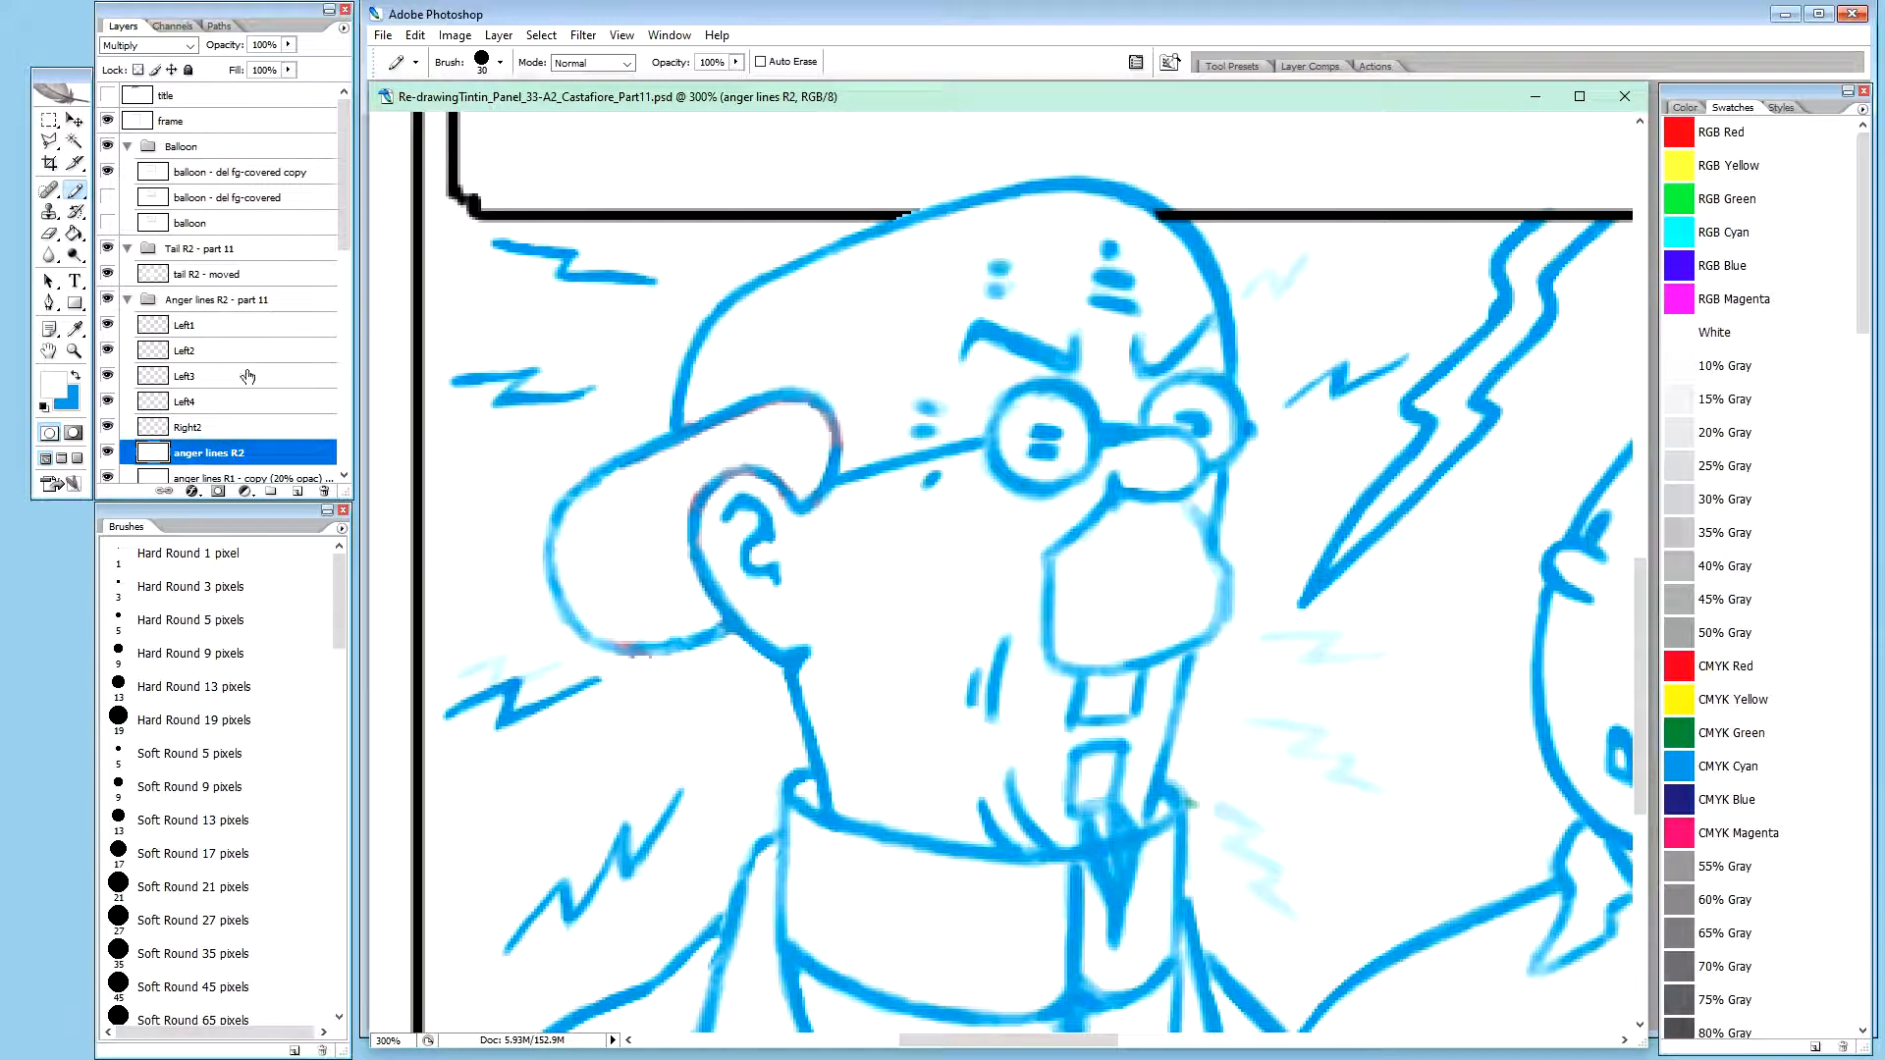
Redraw the faint zigzag beside Calculus's forehead in dark blue on anger lines R2 with the brush at 20% opacity
{"action": "left_click", "coordinate": [208, 428]}
{"action": "left_click", "coordinate": [225, 454]}
{"action": "key", "text": "shift+b"}
{"action": "key", "text": "x"}
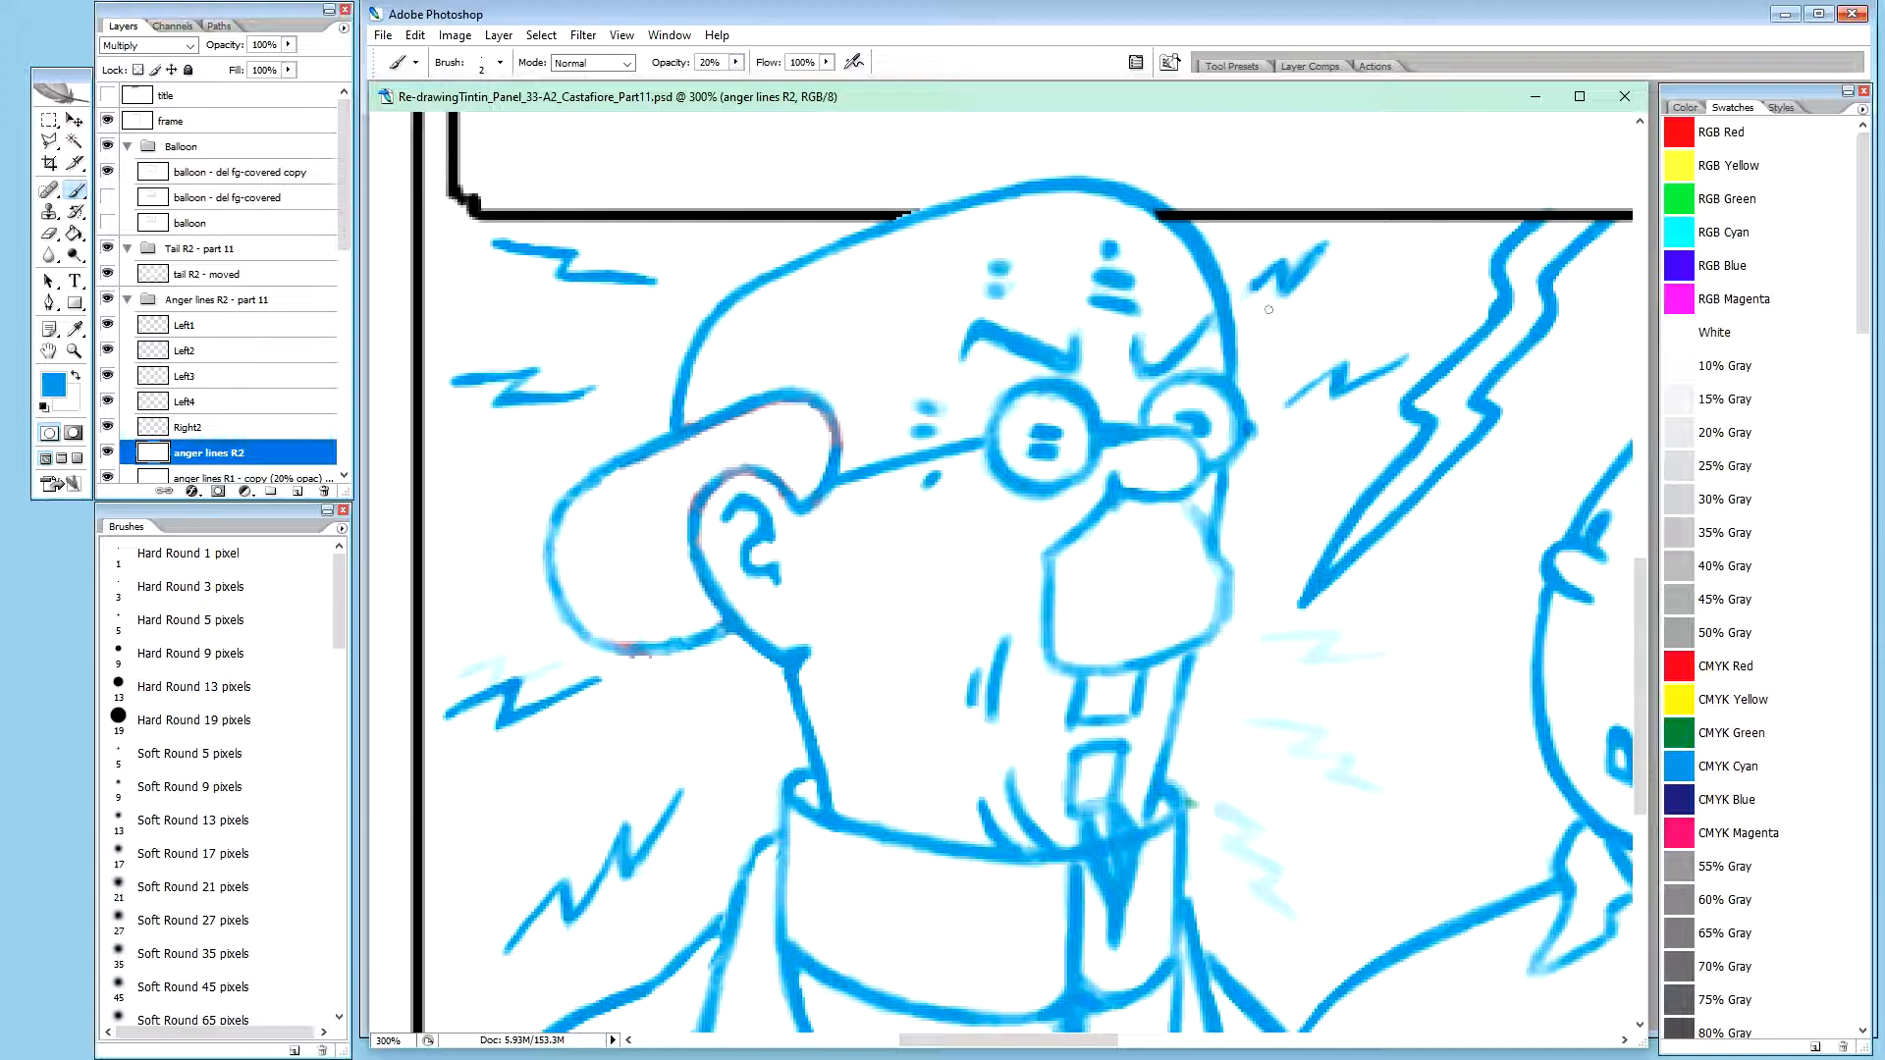
Clean up both ends of the forehead zigzag, alternating white and blue brush strokes
{"action": "key", "text": "x"}
{"action": "left_click_drag", "start_coordinate": [1274, 293], "coordinate": [1277, 297]}
{"action": "key", "text": "x"}
{"action": "left_click_drag", "start_coordinate": [1255, 289], "coordinate": [1250, 293]}
{"action": "key", "text": "x"}
{"action": "left_click_drag", "start_coordinate": [1241, 292], "coordinate": [1242, 295]}
{"action": "mouse_move", "coordinate": [1314, 239]}
{"action": "left_mouse_down"}
{"action": "mouse_move", "coordinate": [1303, 250]}
{"action": "mouse_move", "coordinate": [1319, 240]}
{"action": "left_mouse_up"}
{"action": "left_click_drag", "start_coordinate": [1317, 250], "coordinate": [1318, 249]}
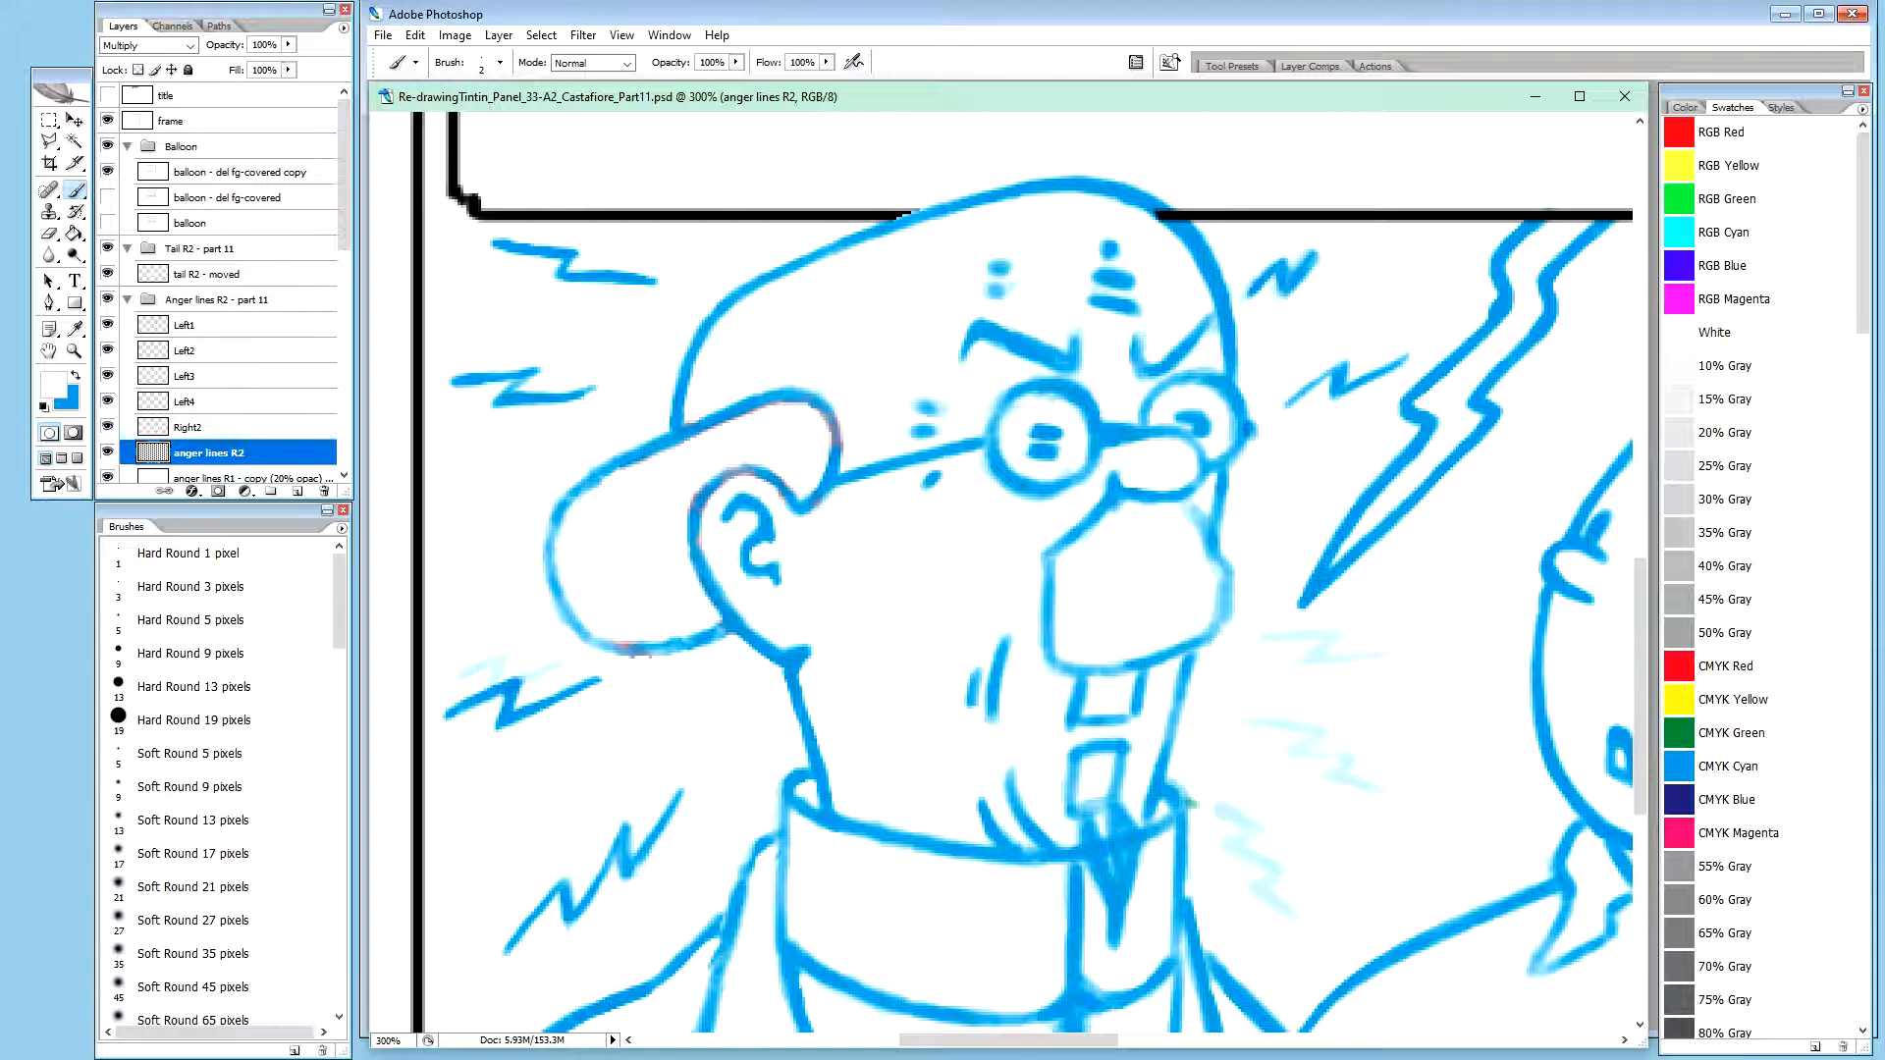
{"action": "left_click_drag", "start_coordinate": [1321, 248], "coordinate": [1320, 258]}
Reinforce the middle and lower tip of the forehead zigzag in blue at 100% opacity and trim its lower edge with white
{"action": "key", "text": "x"}
{"action": "key", "text": "2"}
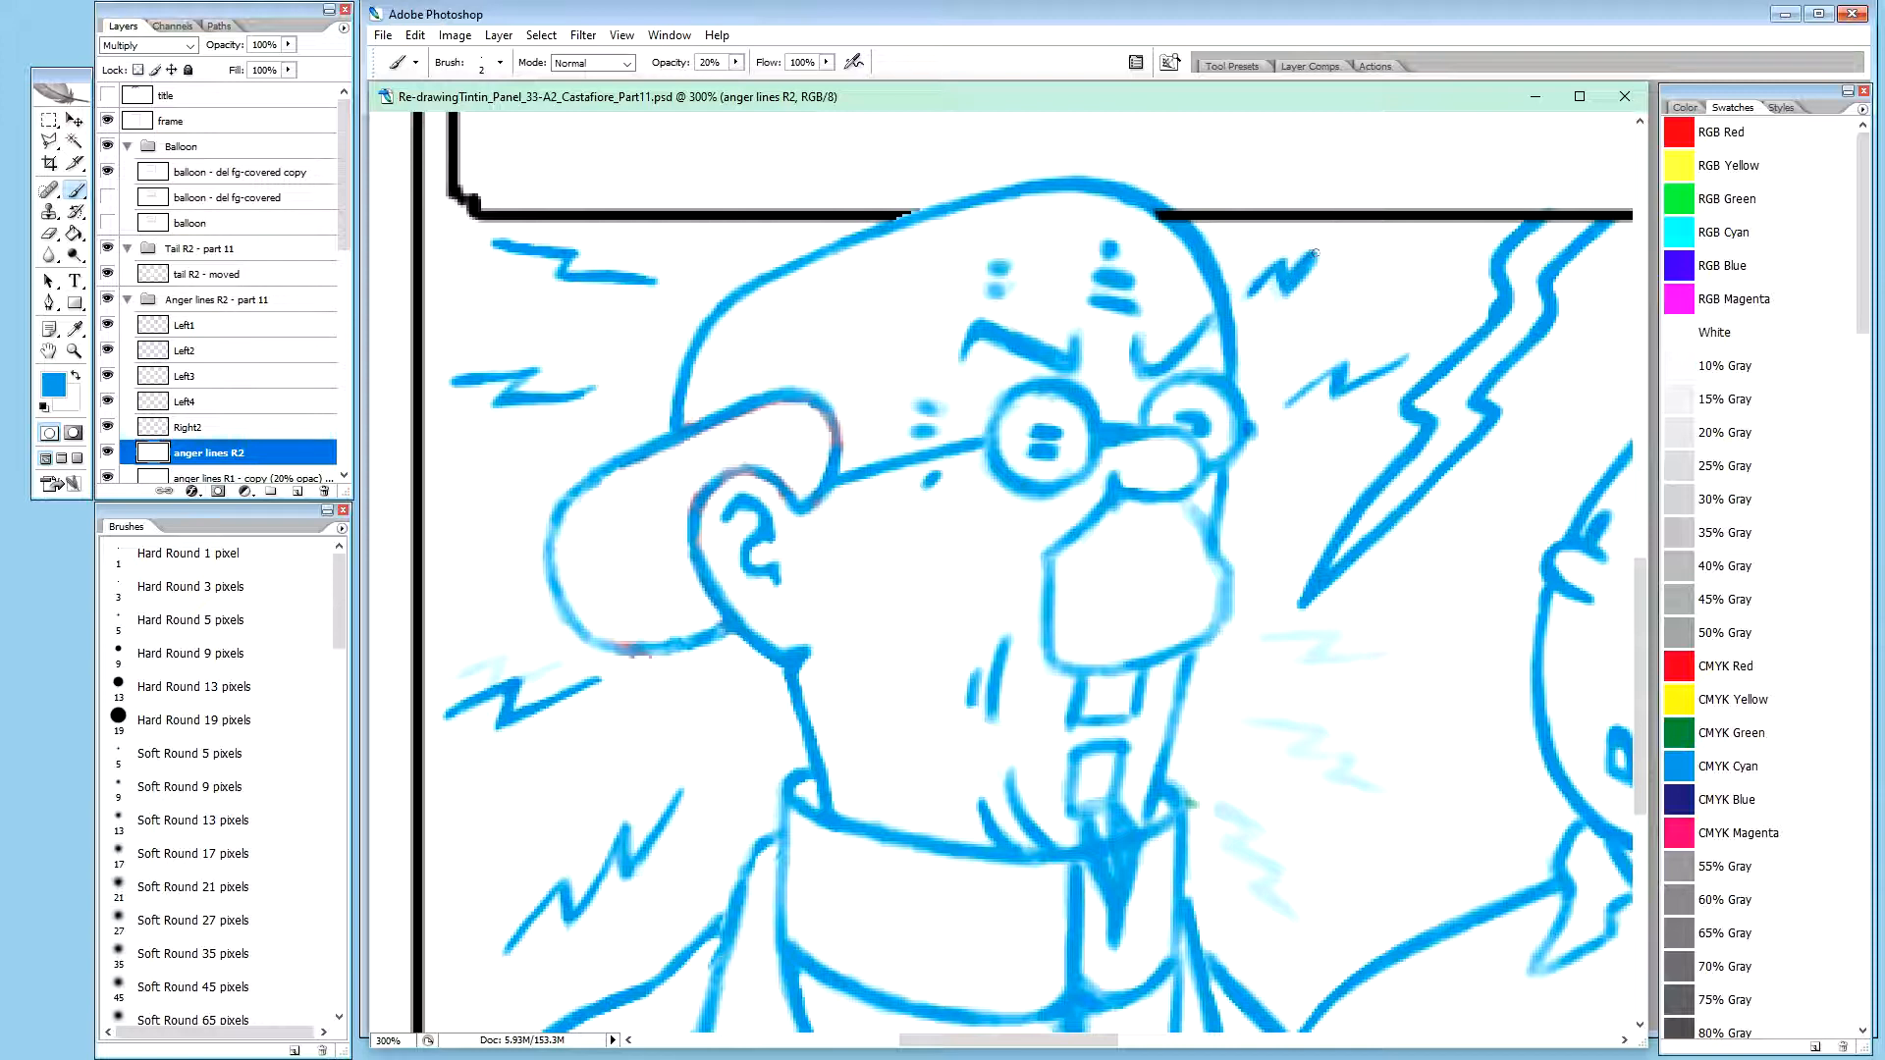
{"action": "key", "text": "x"}
{"action": "key", "text": "0"}
{"action": "key", "text": "x"}
{"action": "left_click_drag", "start_coordinate": [1284, 276], "coordinate": [1281, 285]}
{"action": "left_click", "coordinate": [1252, 291]}
{"action": "left_click", "coordinate": [1252, 290]}
{"action": "key", "text": "x"}
{"action": "left_click_drag", "start_coordinate": [1306, 286], "coordinate": [1296, 294]}
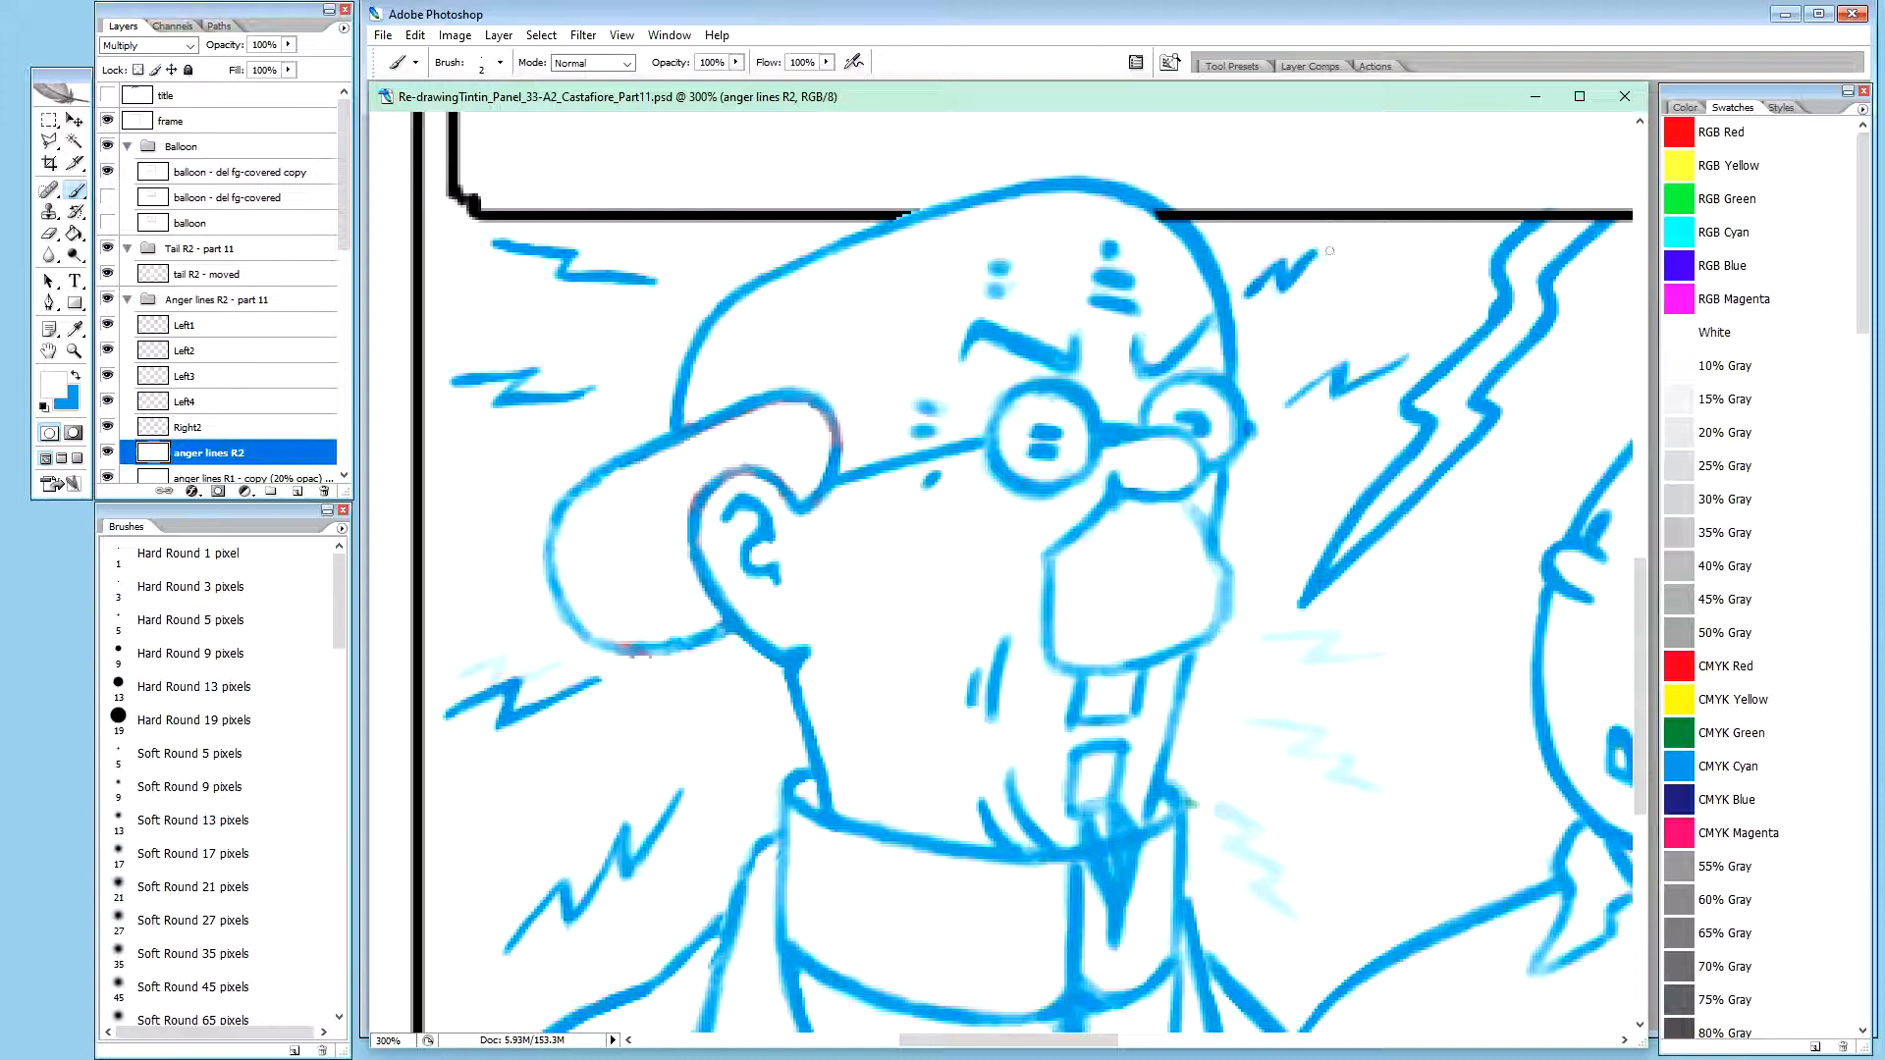
Touch up the forehead zigzag's upper stroke in blue at 20% opacity and trim its lower tip with white at 100%
{"action": "key", "text": "x"}
{"action": "key", "text": "2"}
{"action": "left_click_drag", "start_coordinate": [1308, 251], "coordinate": [1297, 262]}
{"action": "key", "text": "x"}
{"action": "key", "text": "0"}
{"action": "left_click_drag", "start_coordinate": [1242, 284], "coordinate": [1246, 297]}
{"action": "left_click_drag", "start_coordinate": [1242, 286], "coordinate": [1247, 297]}
{"action": "key", "text": "x"}
Copy the forehead zigzag to its own layer with a rectangular selection and move that layer above Right2
{"action": "key", "text": "m"}
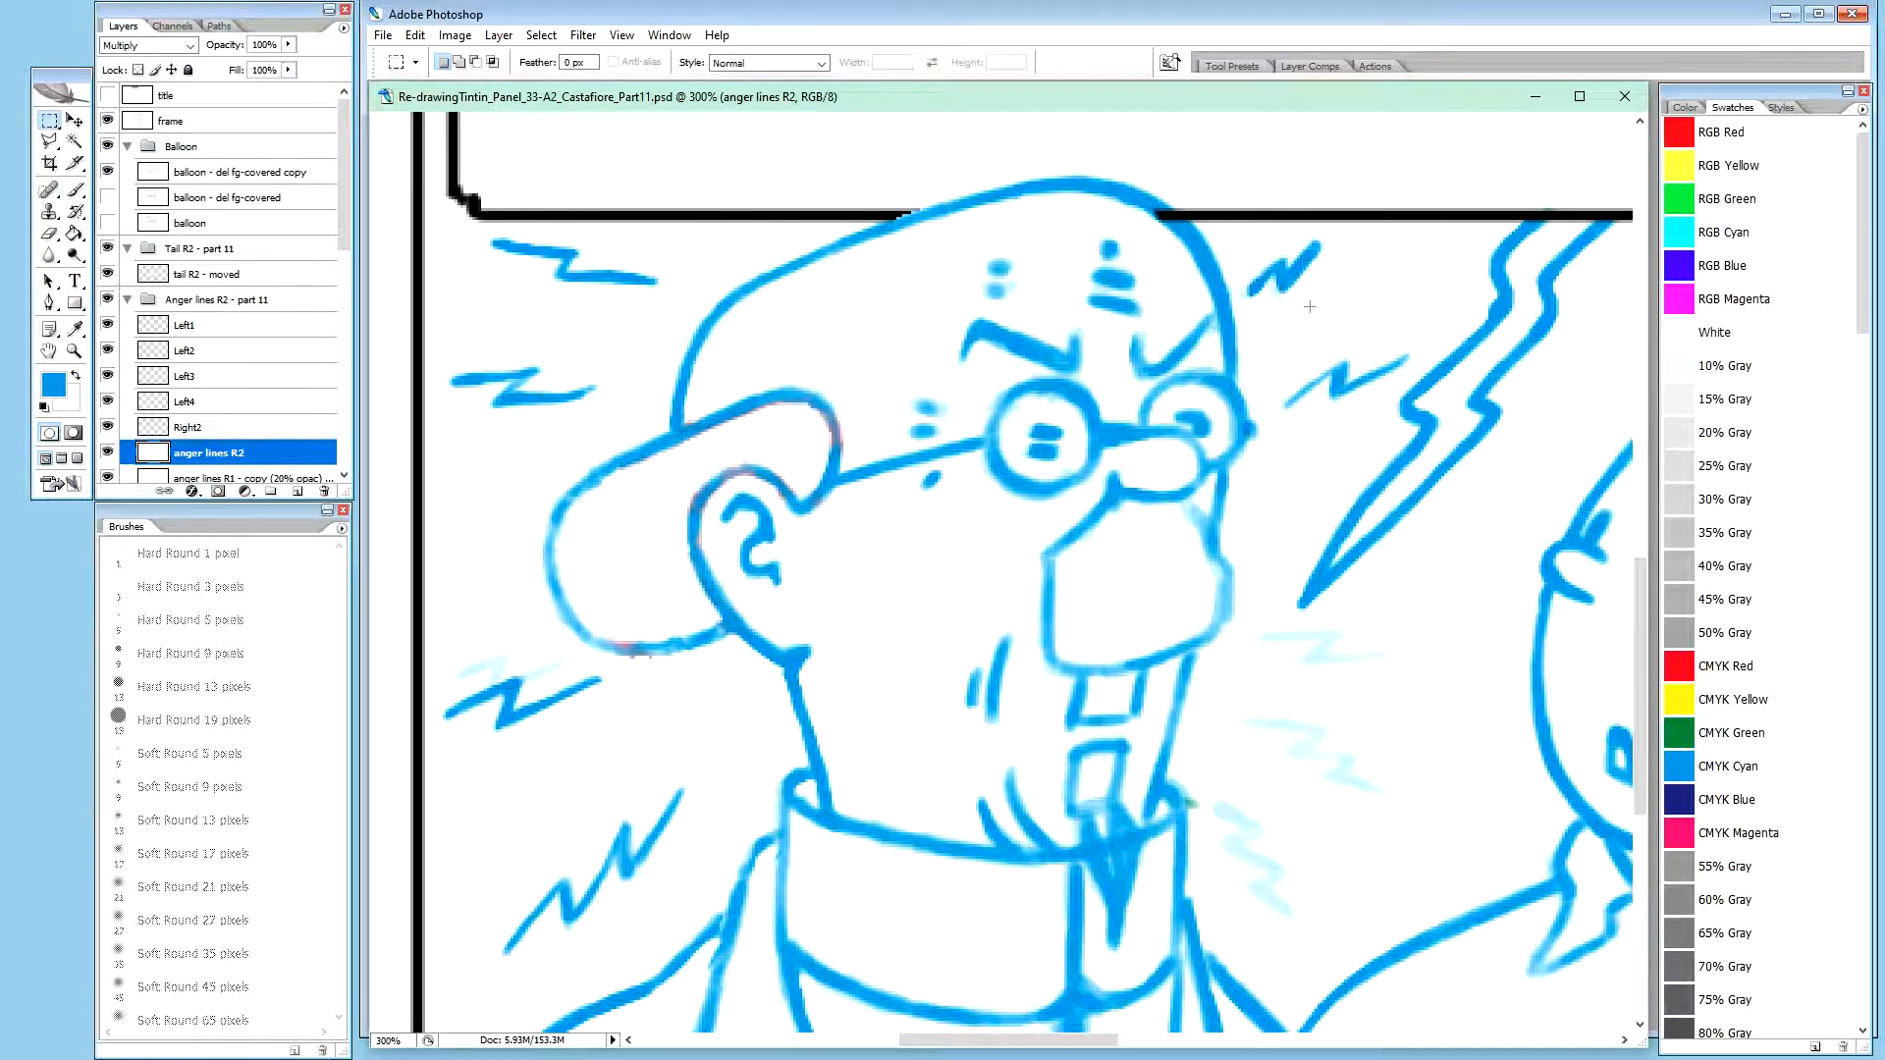
{"action": "mouse_move", "coordinate": [1233, 230]}
{"action": "left_mouse_down"}
{"action": "mouse_move", "coordinate": [1274, 310]}
{"action": "mouse_move", "coordinate": [1329, 306]}
{"action": "left_mouse_up"}
{"action": "key", "text": "ctrl+j"}
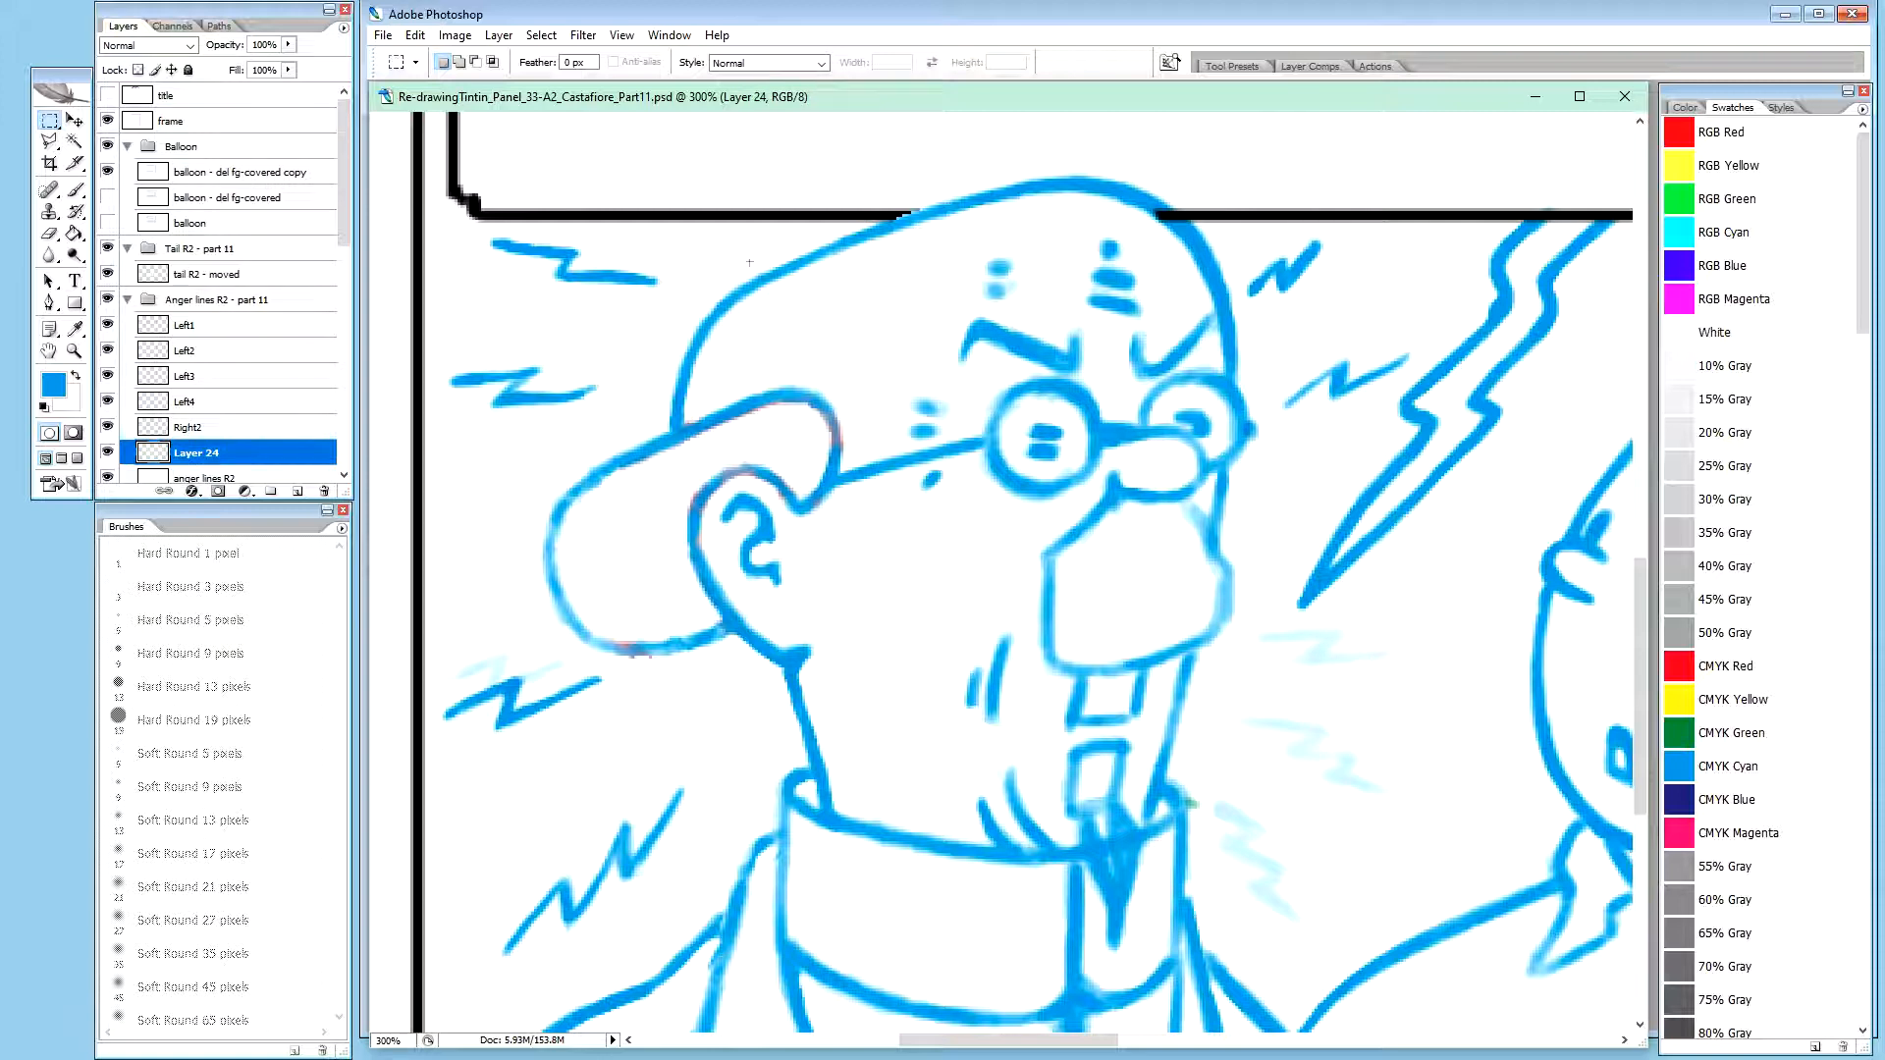
{"action": "left_click_drag", "start_coordinate": [203, 452], "coordinate": [203, 425]}
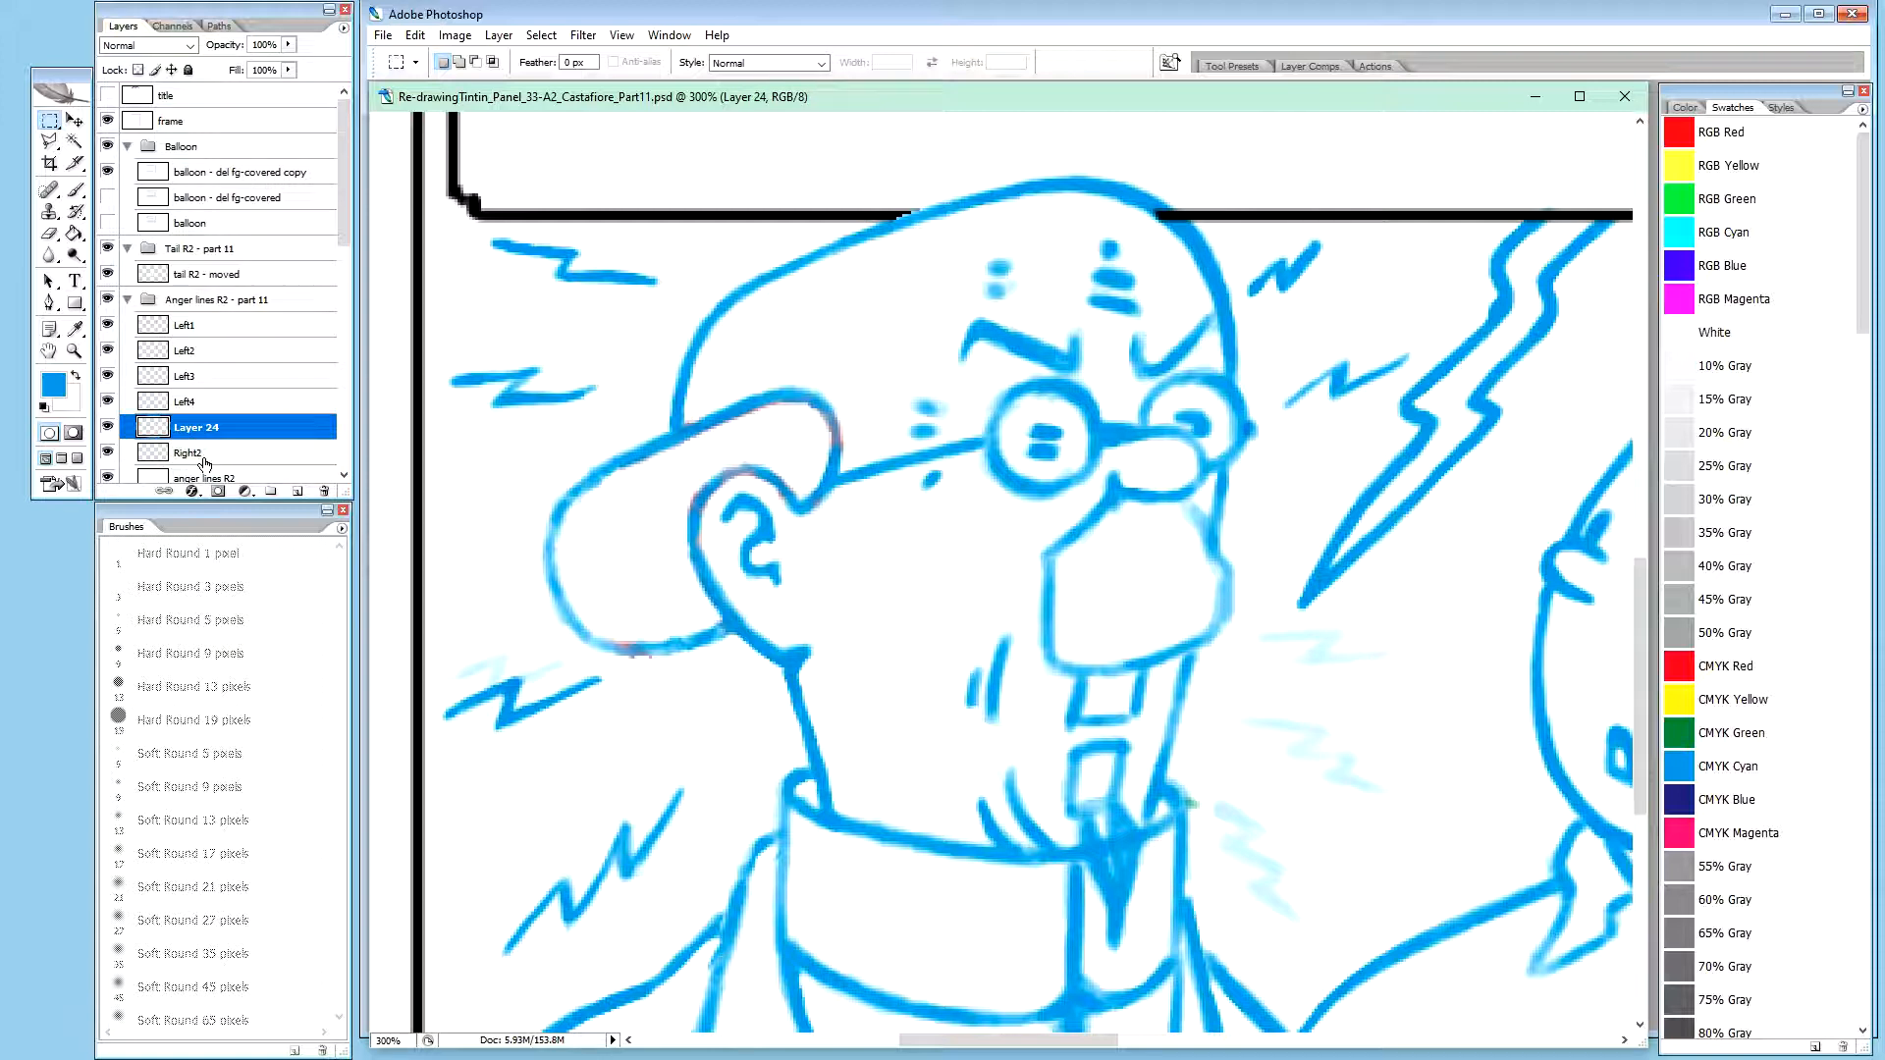
Name the forehead zigzag's layer Right1, reusing the name text of the Right2 layer
{"action": "double_click", "coordinate": [193, 452]}
{"action": "key", "text": "ctrl+c"}
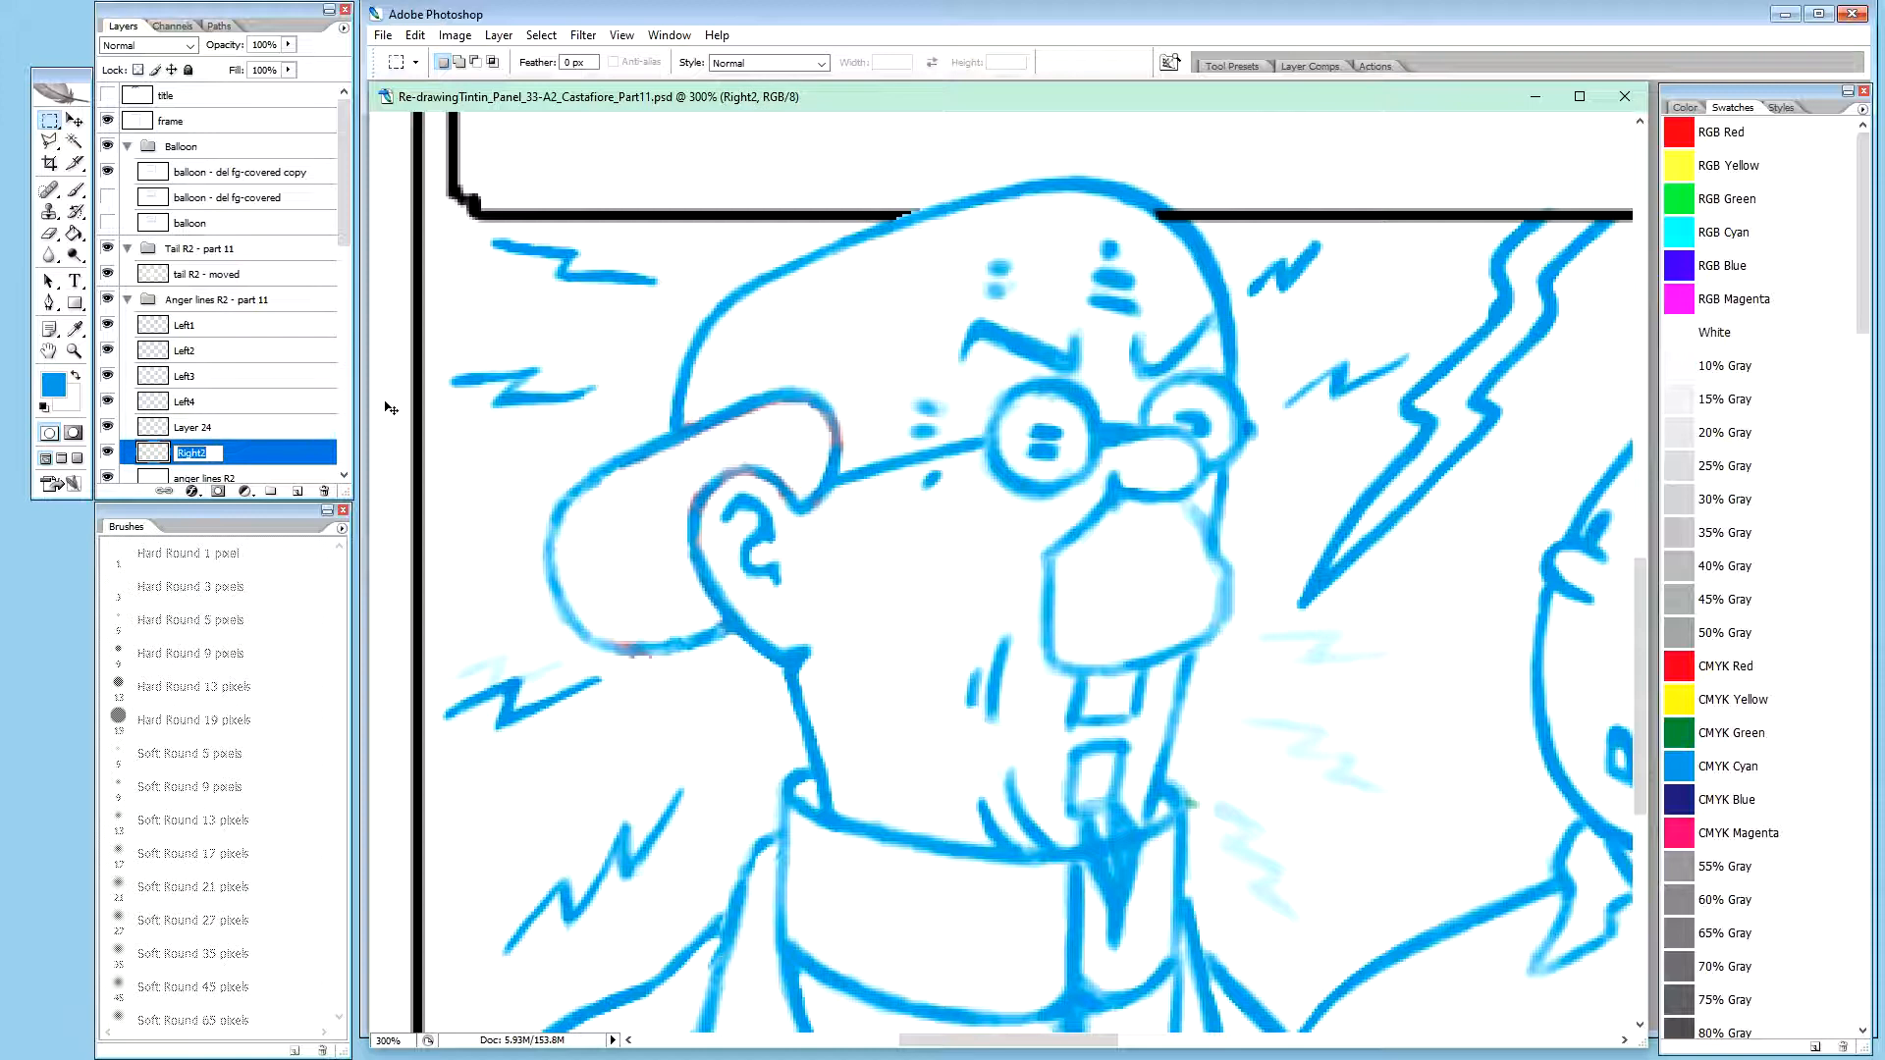
{"action": "double_click", "coordinate": [192, 439]}
{"action": "key", "text": "ctrl+v"}
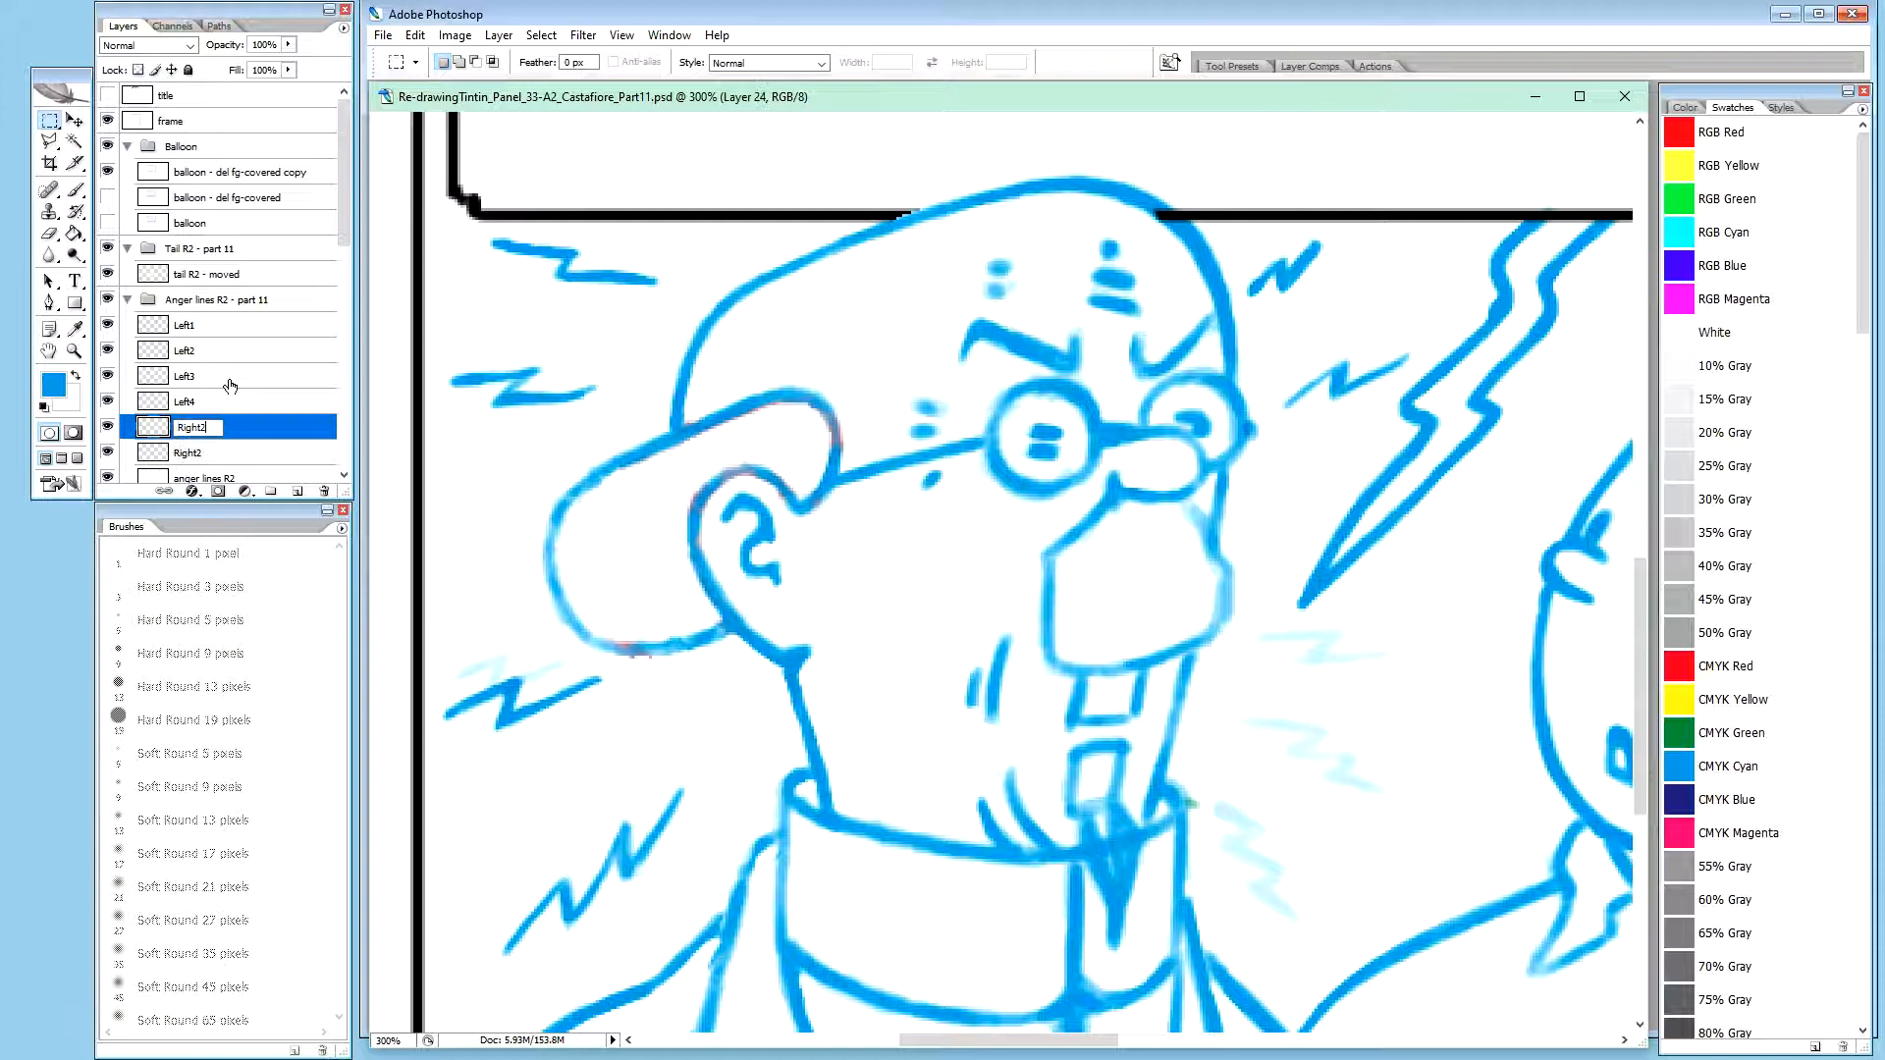
{"action": "key", "text": "Return"}
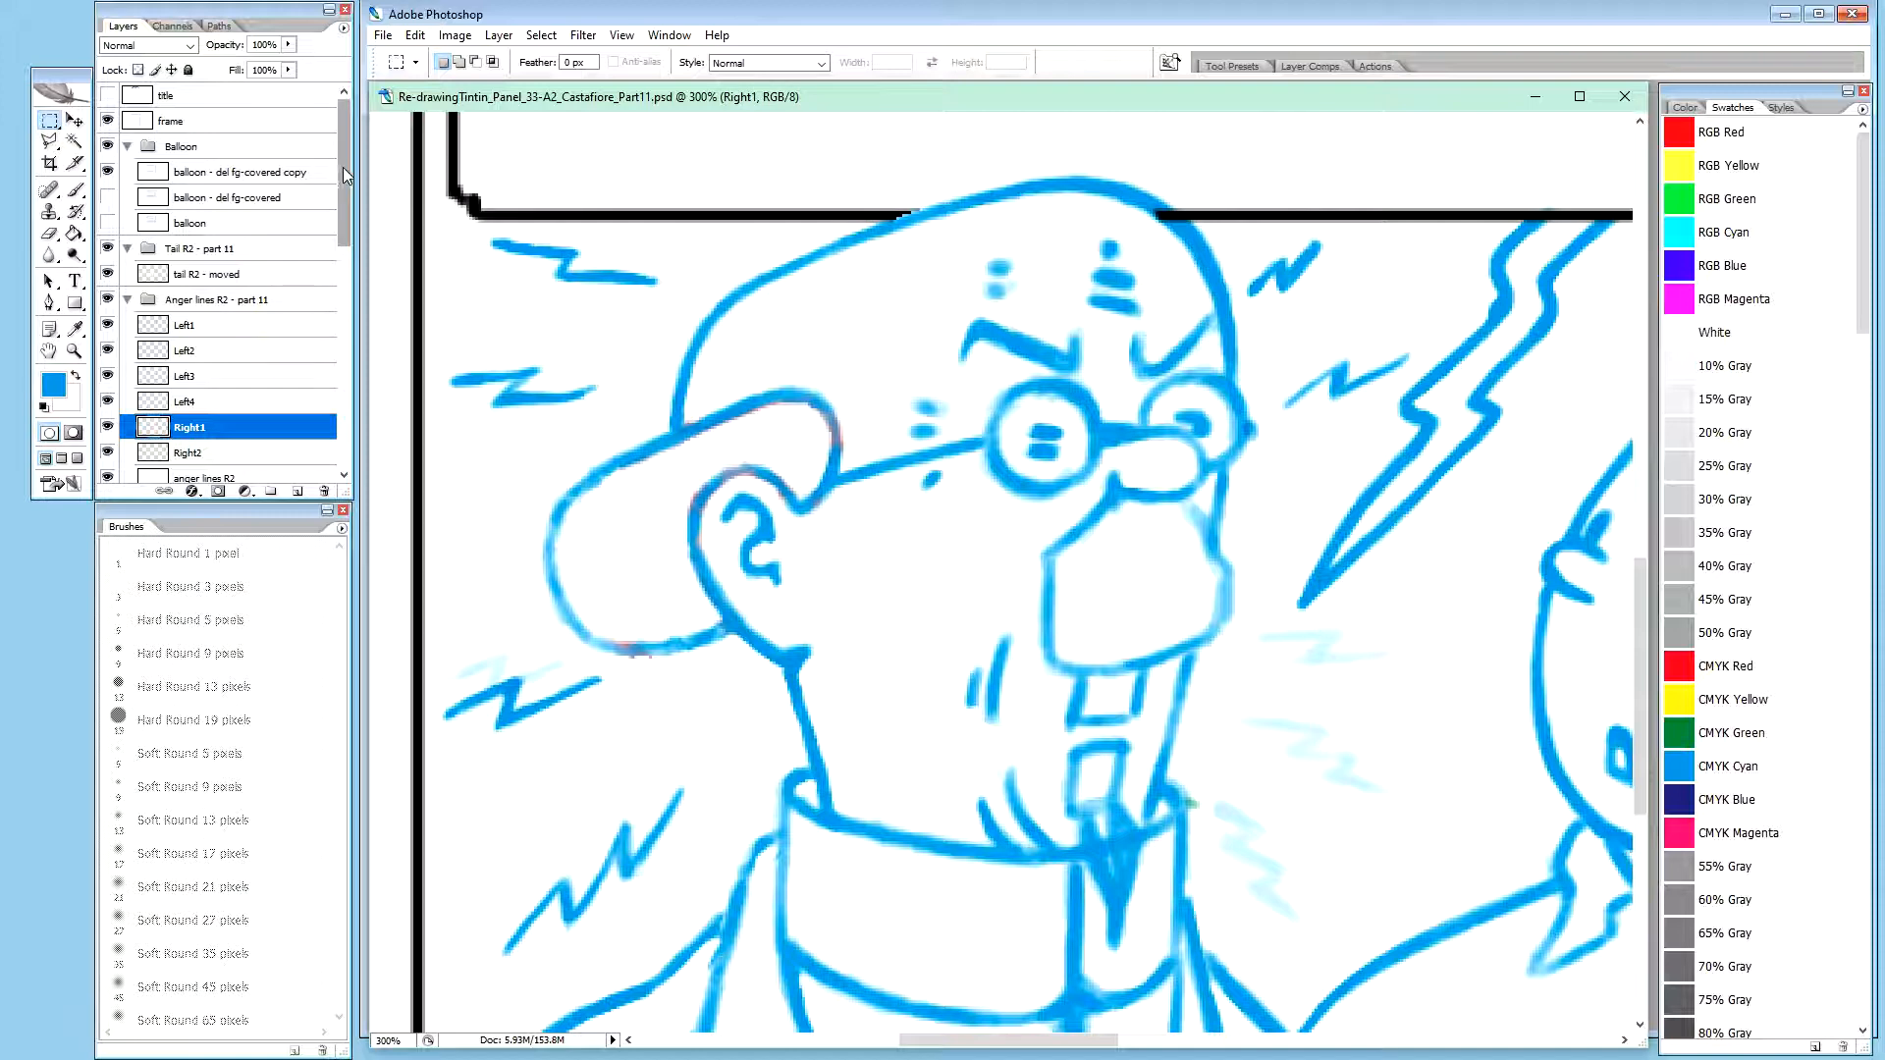
Isolate the anger lines R2 layer, cover its leftover forehead zigzag with a size 30 white pencil, and show all layers again
{"action": "scroll", "coordinate": [347, 192], "scroll_direction": "down", "scroll_amount": 4}
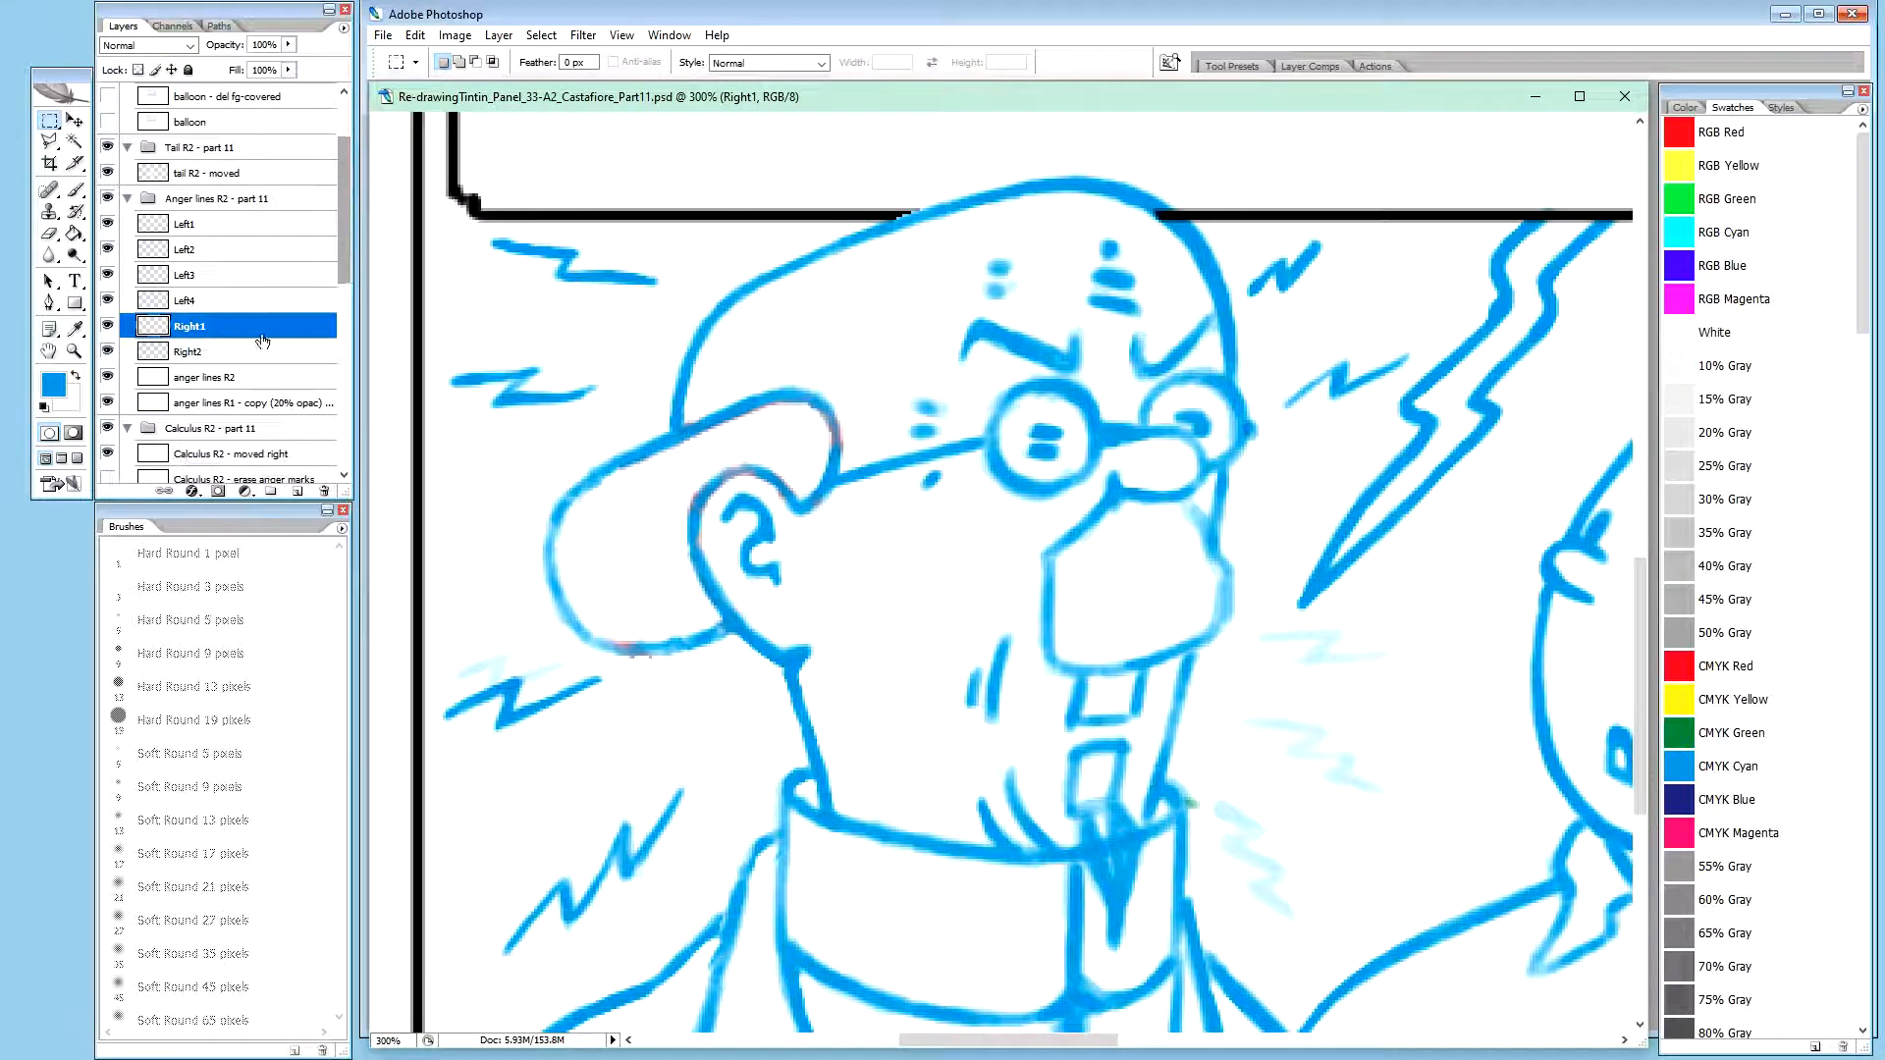
{"action": "left_click", "coordinate": [196, 351]}
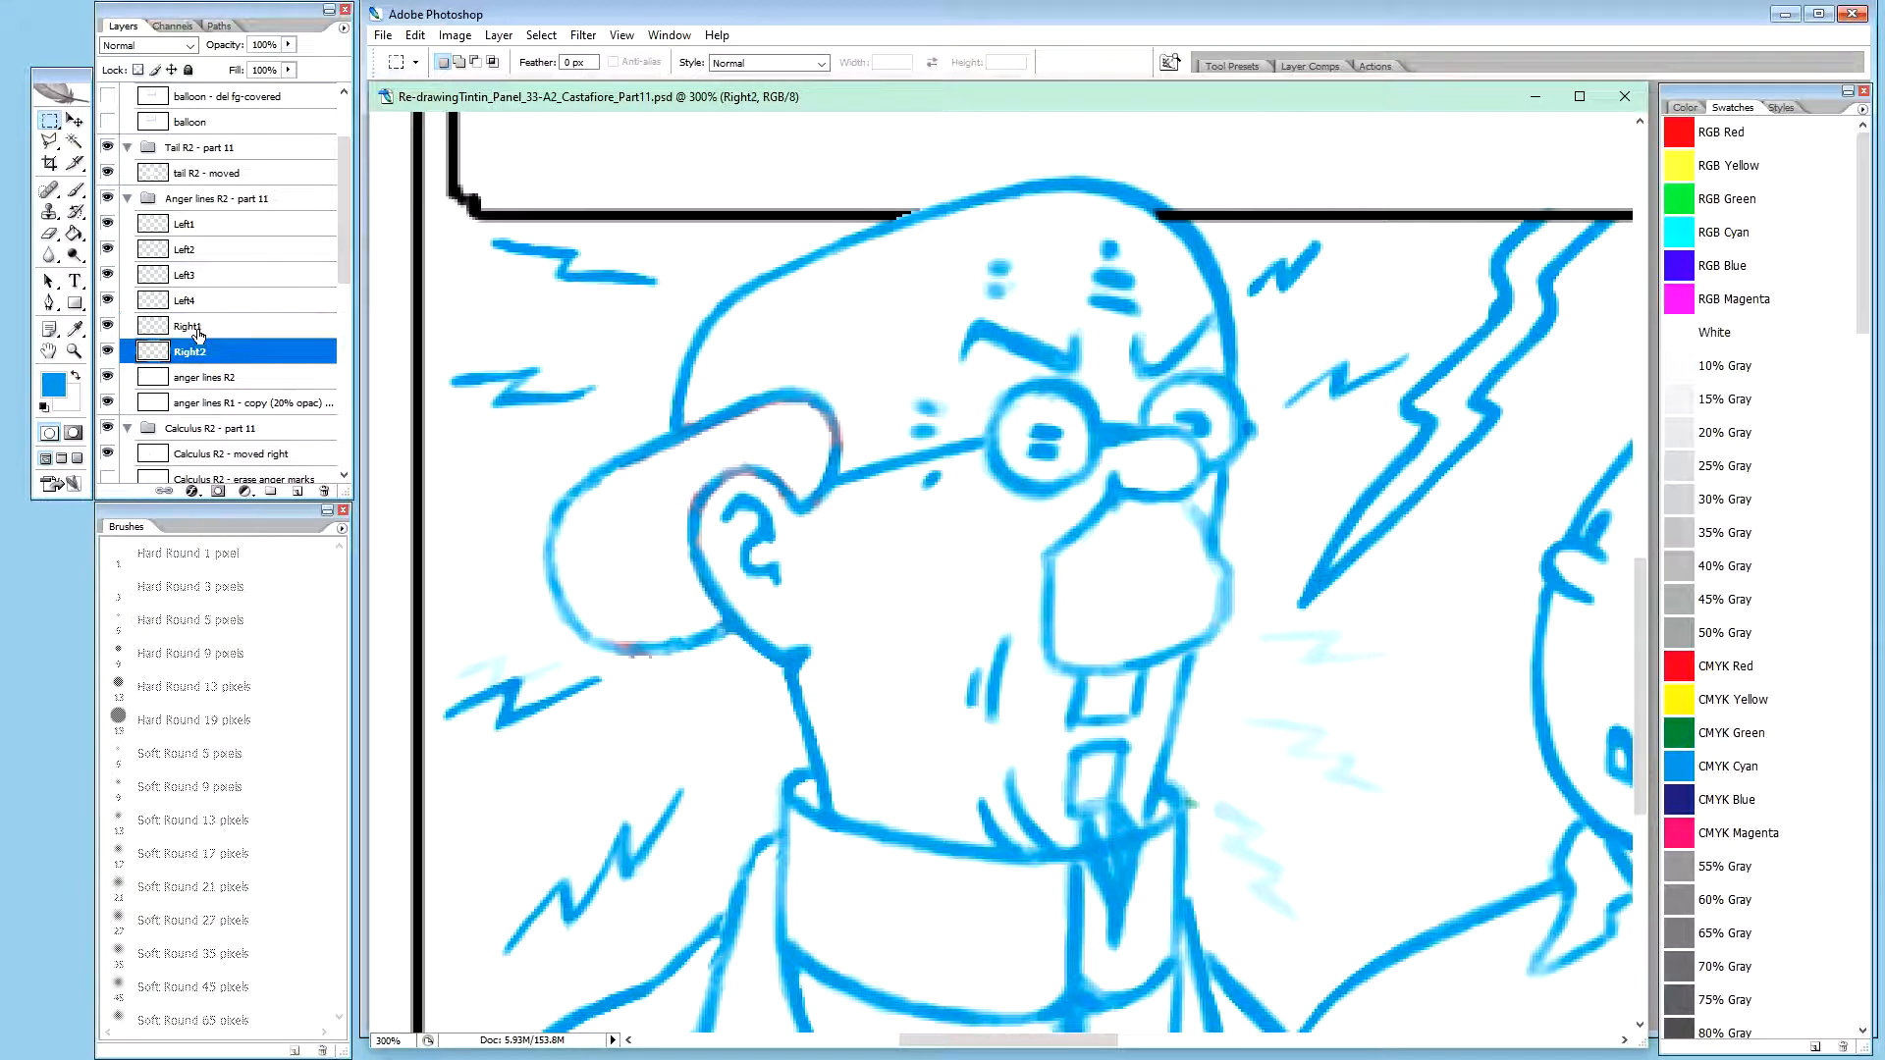
{"action": "left_click", "coordinate": [220, 378]}
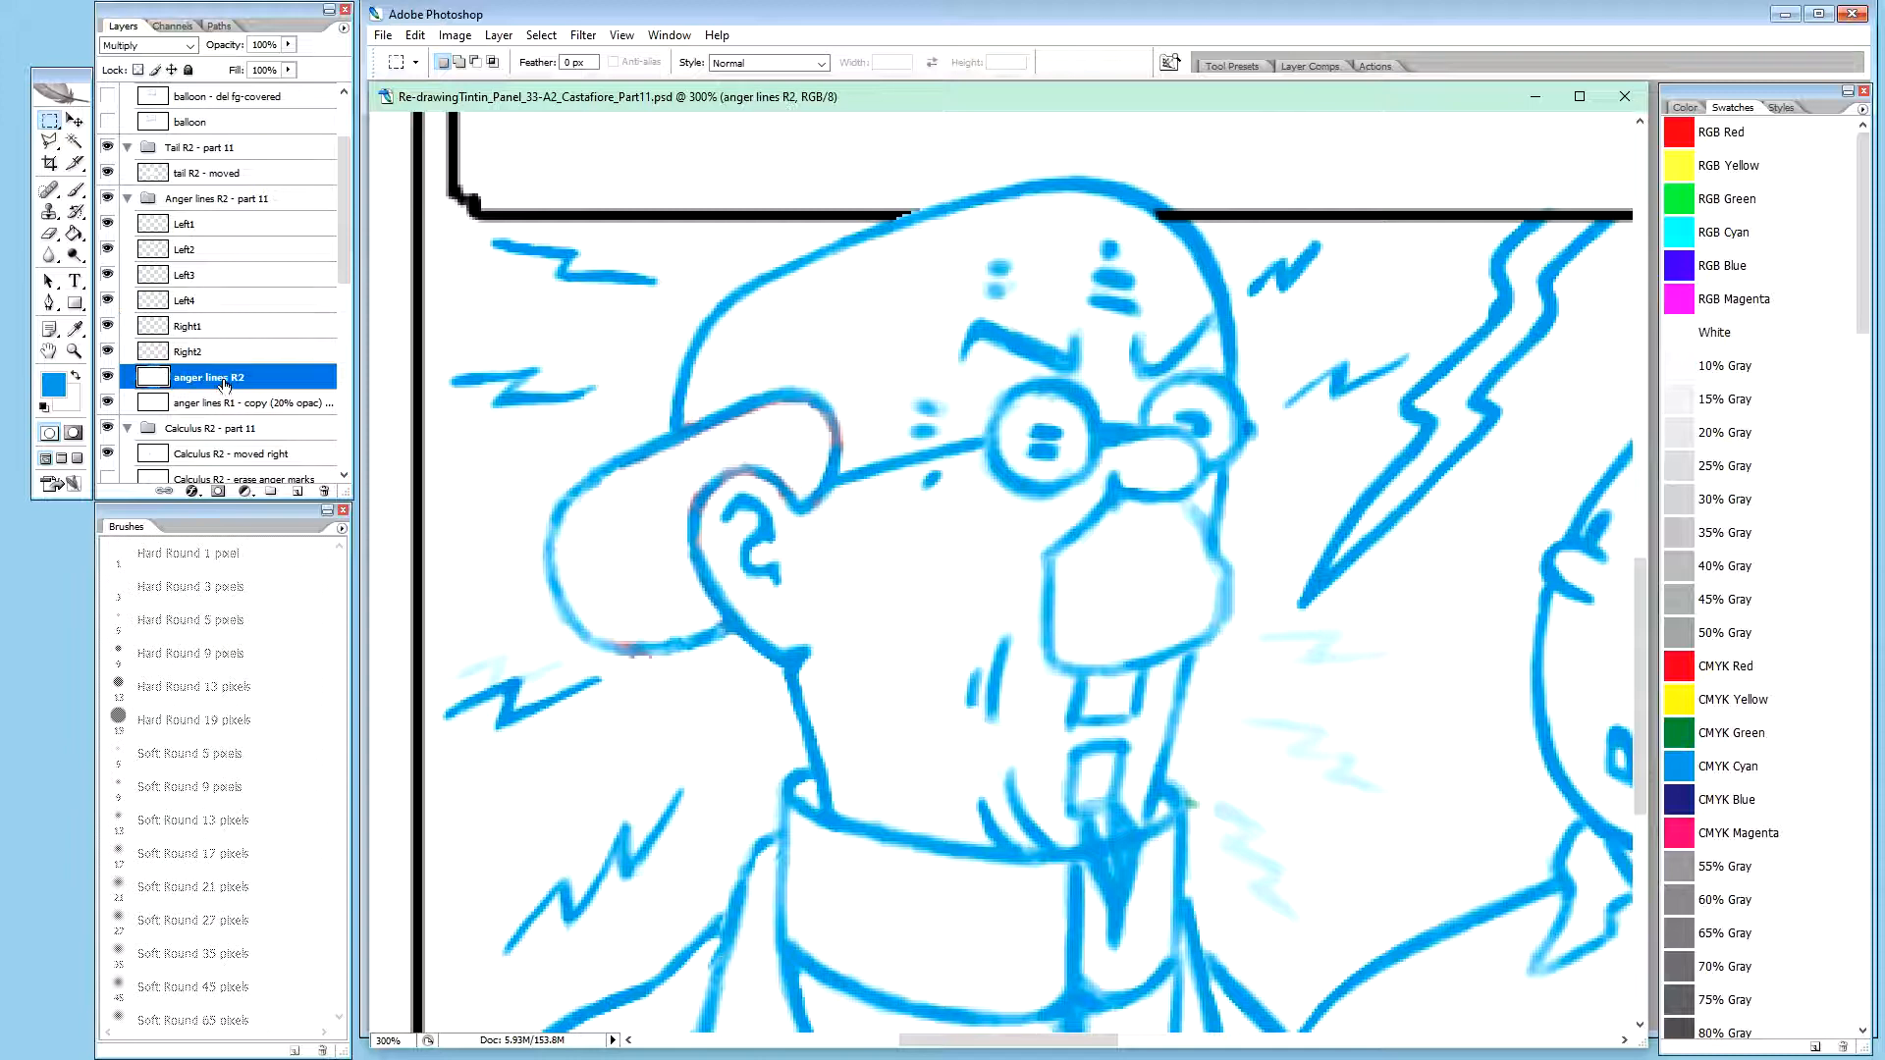
{"action": "left_click", "coordinate": [108, 377], "text": "alt"}
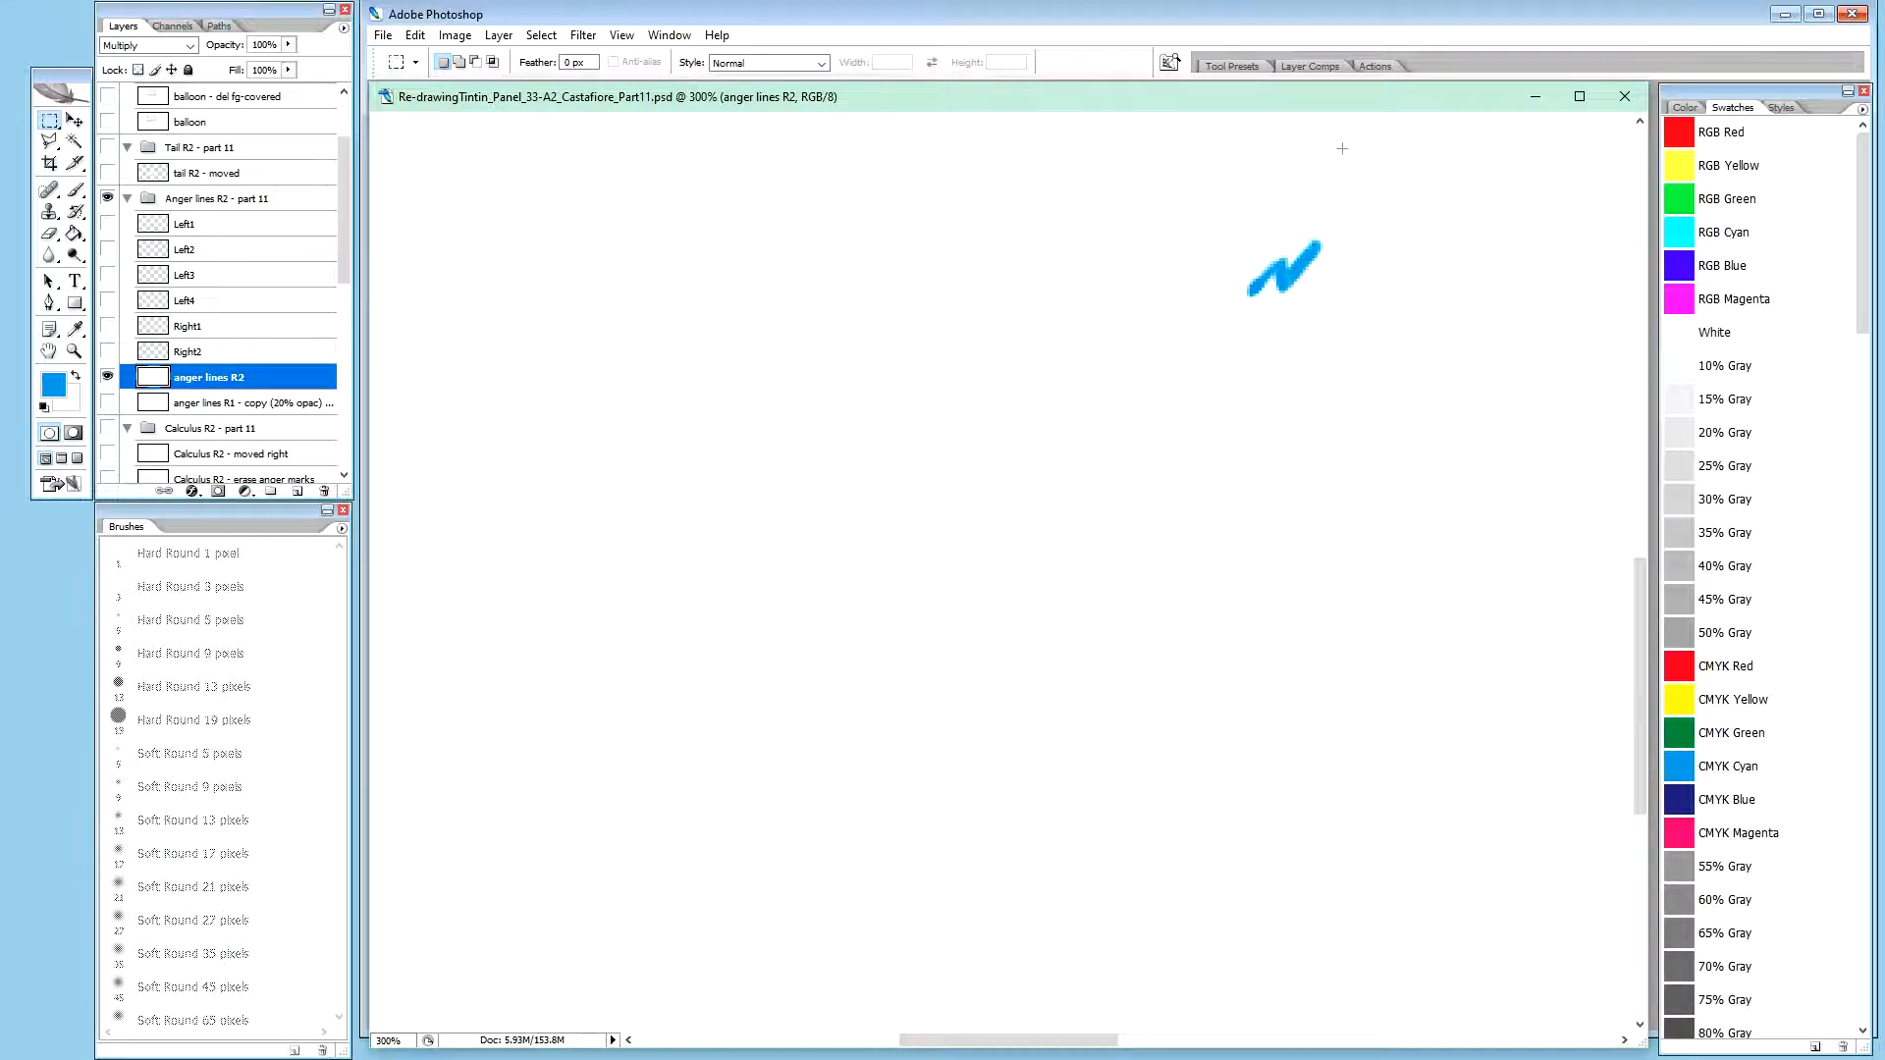
{"action": "key", "text": "b"}
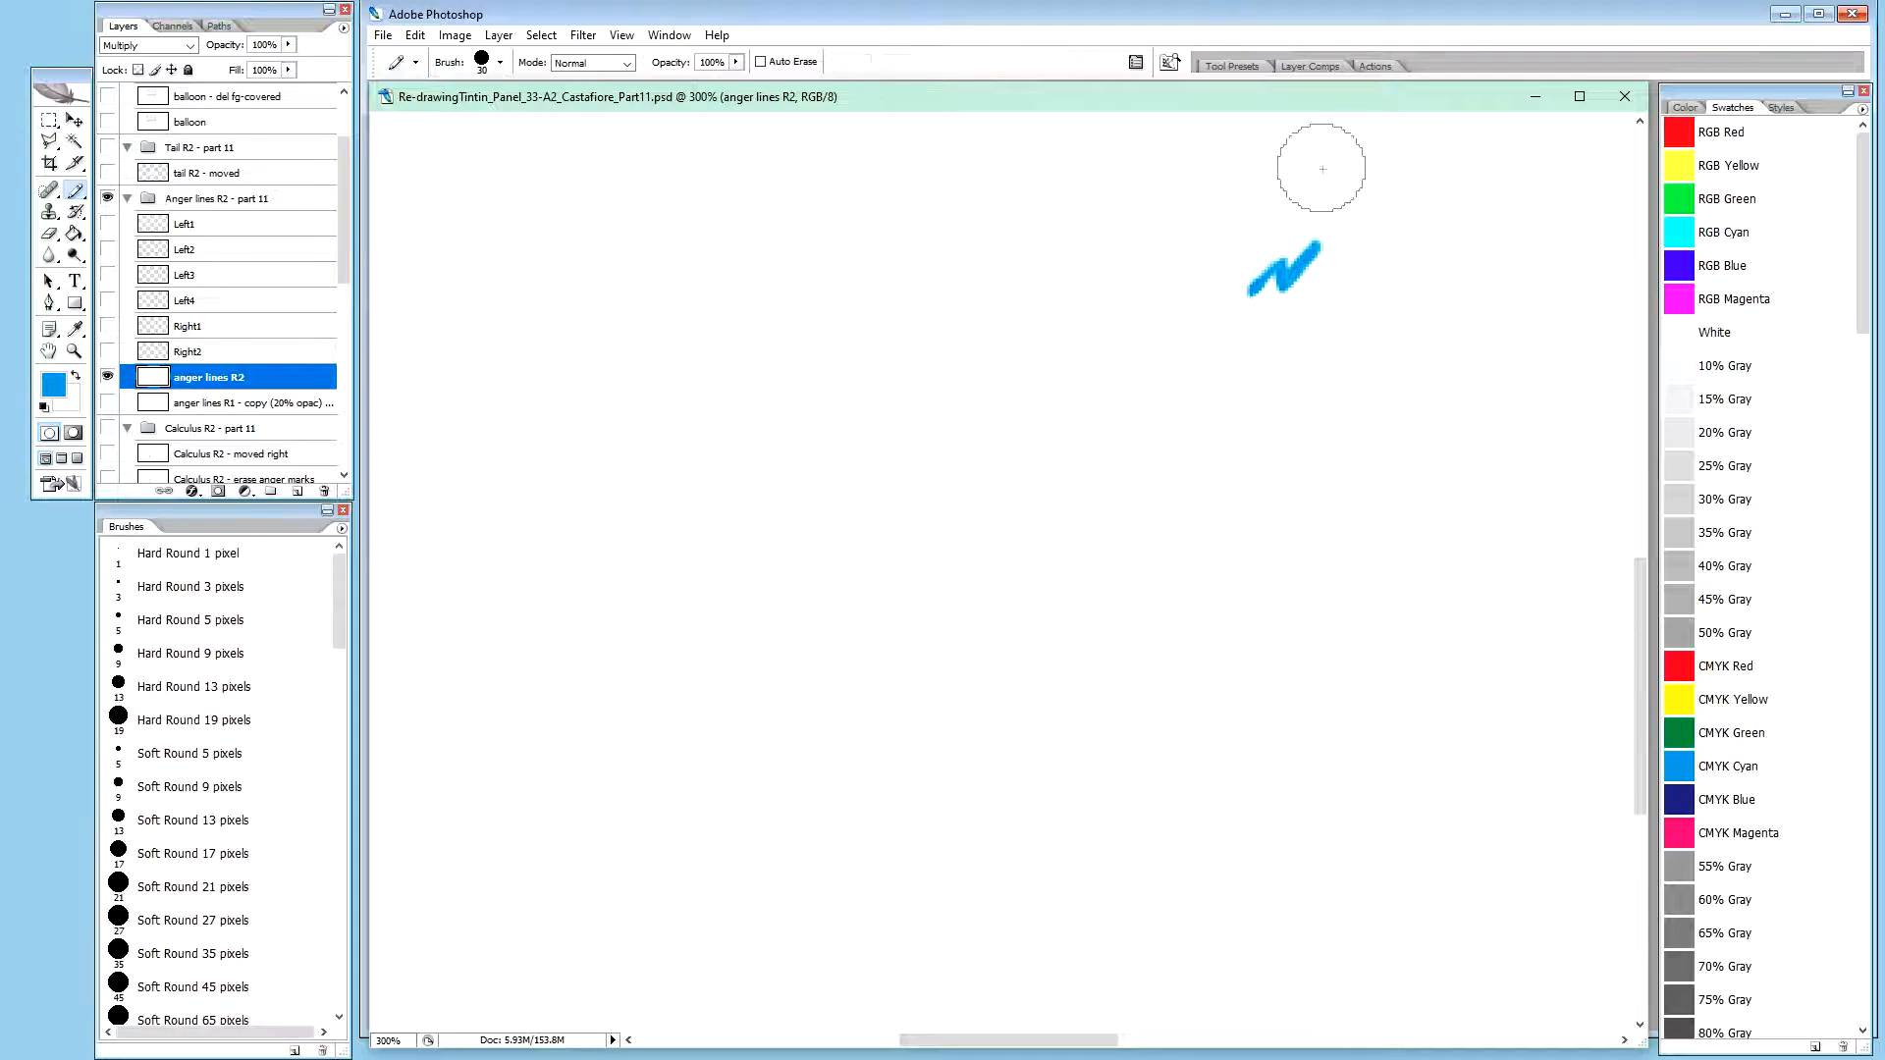
{"action": "key", "text": "x"}
{"action": "left_click_drag", "start_coordinate": [1326, 261], "coordinate": [1283, 307]}
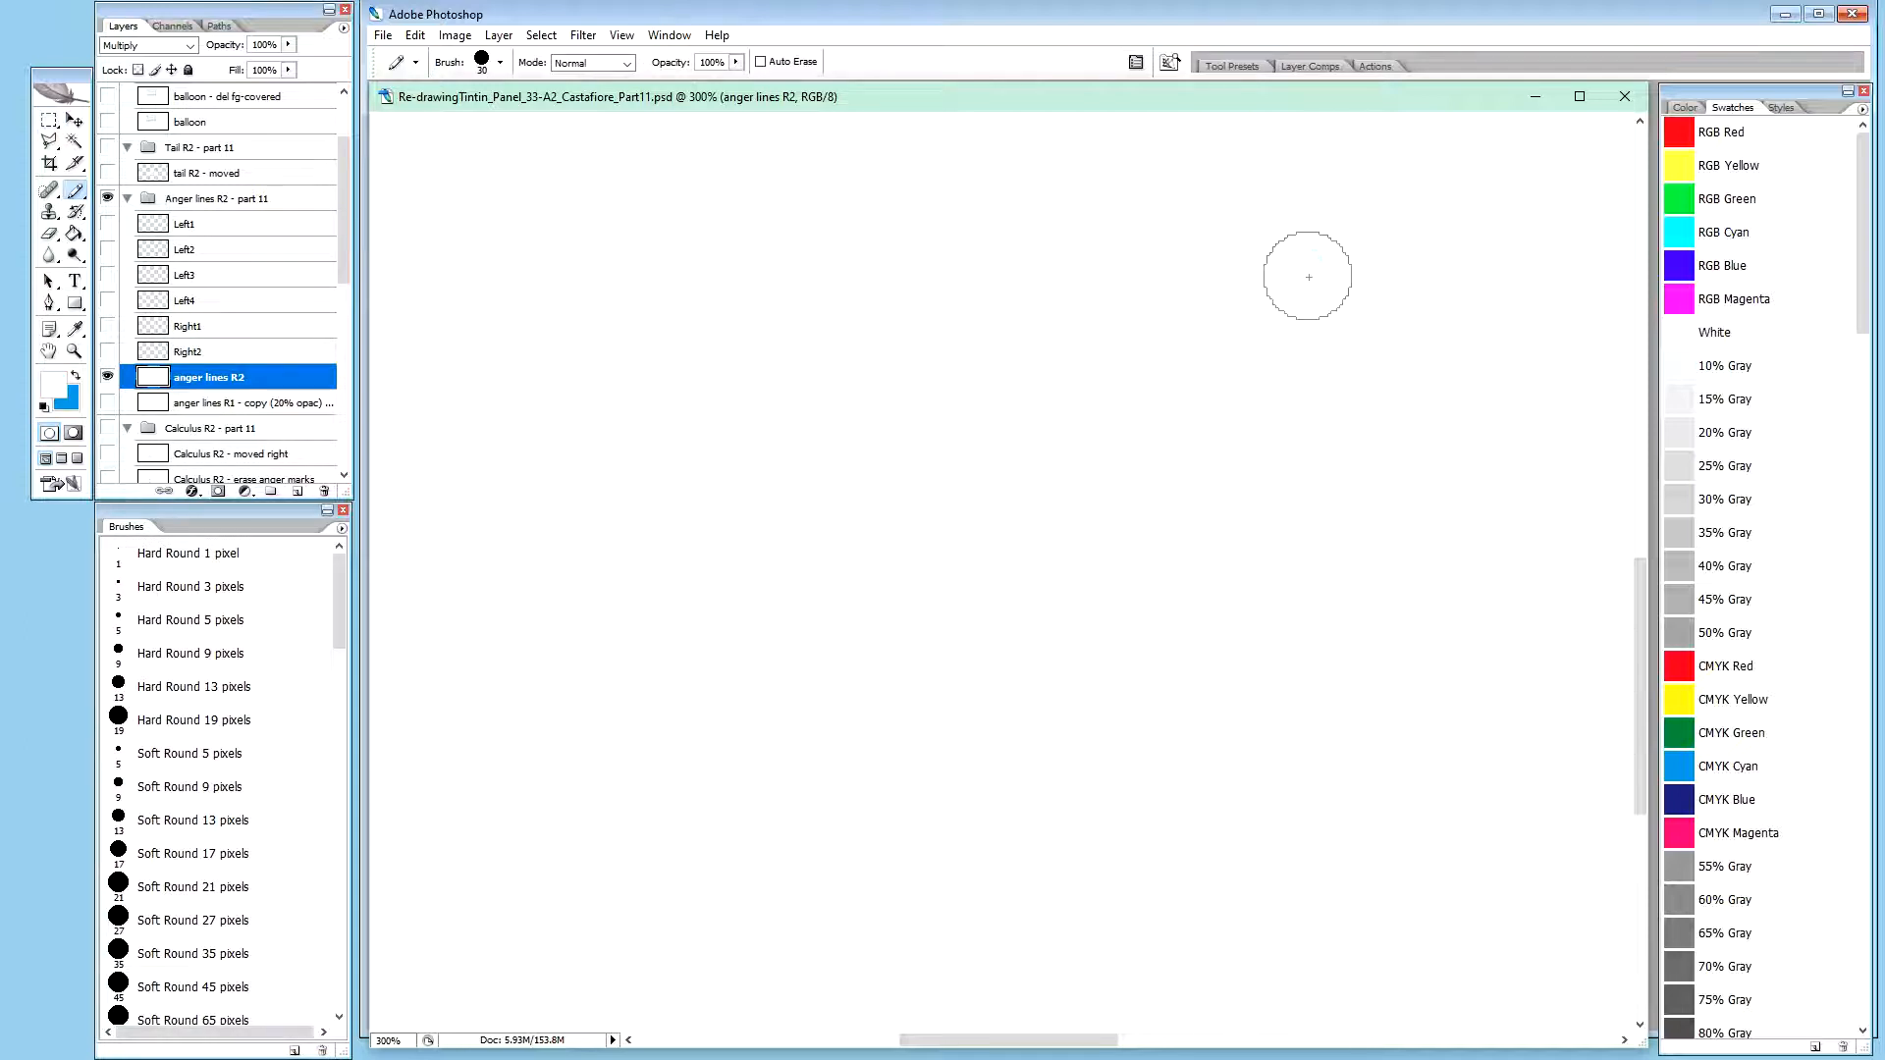
{"action": "left_click", "coordinate": [107, 377], "text": "alt"}
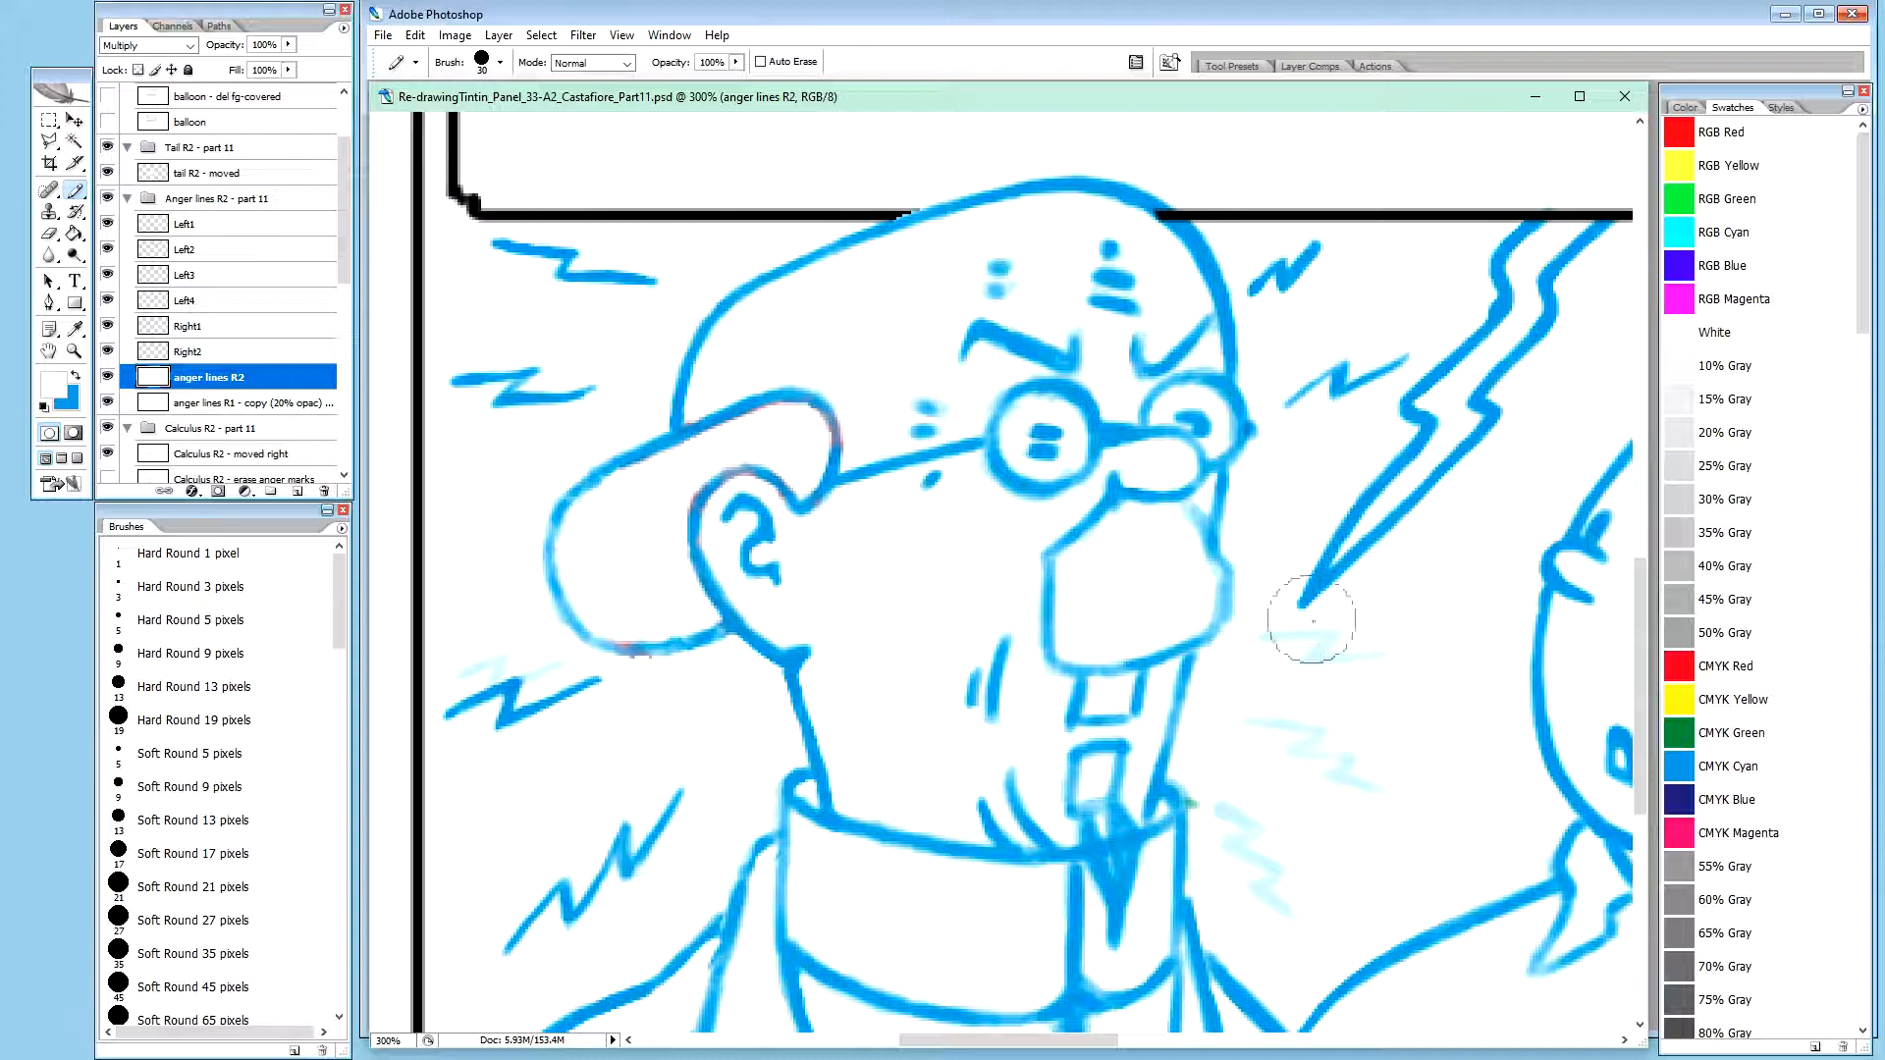
Trace the faint zigzag below the lightning bolt's tip on the anger lines R2 layer with a size 2 blue brush at 20% opacity
{"action": "left_click", "coordinate": [251, 401]}
{"action": "left_click", "coordinate": [263, 377]}
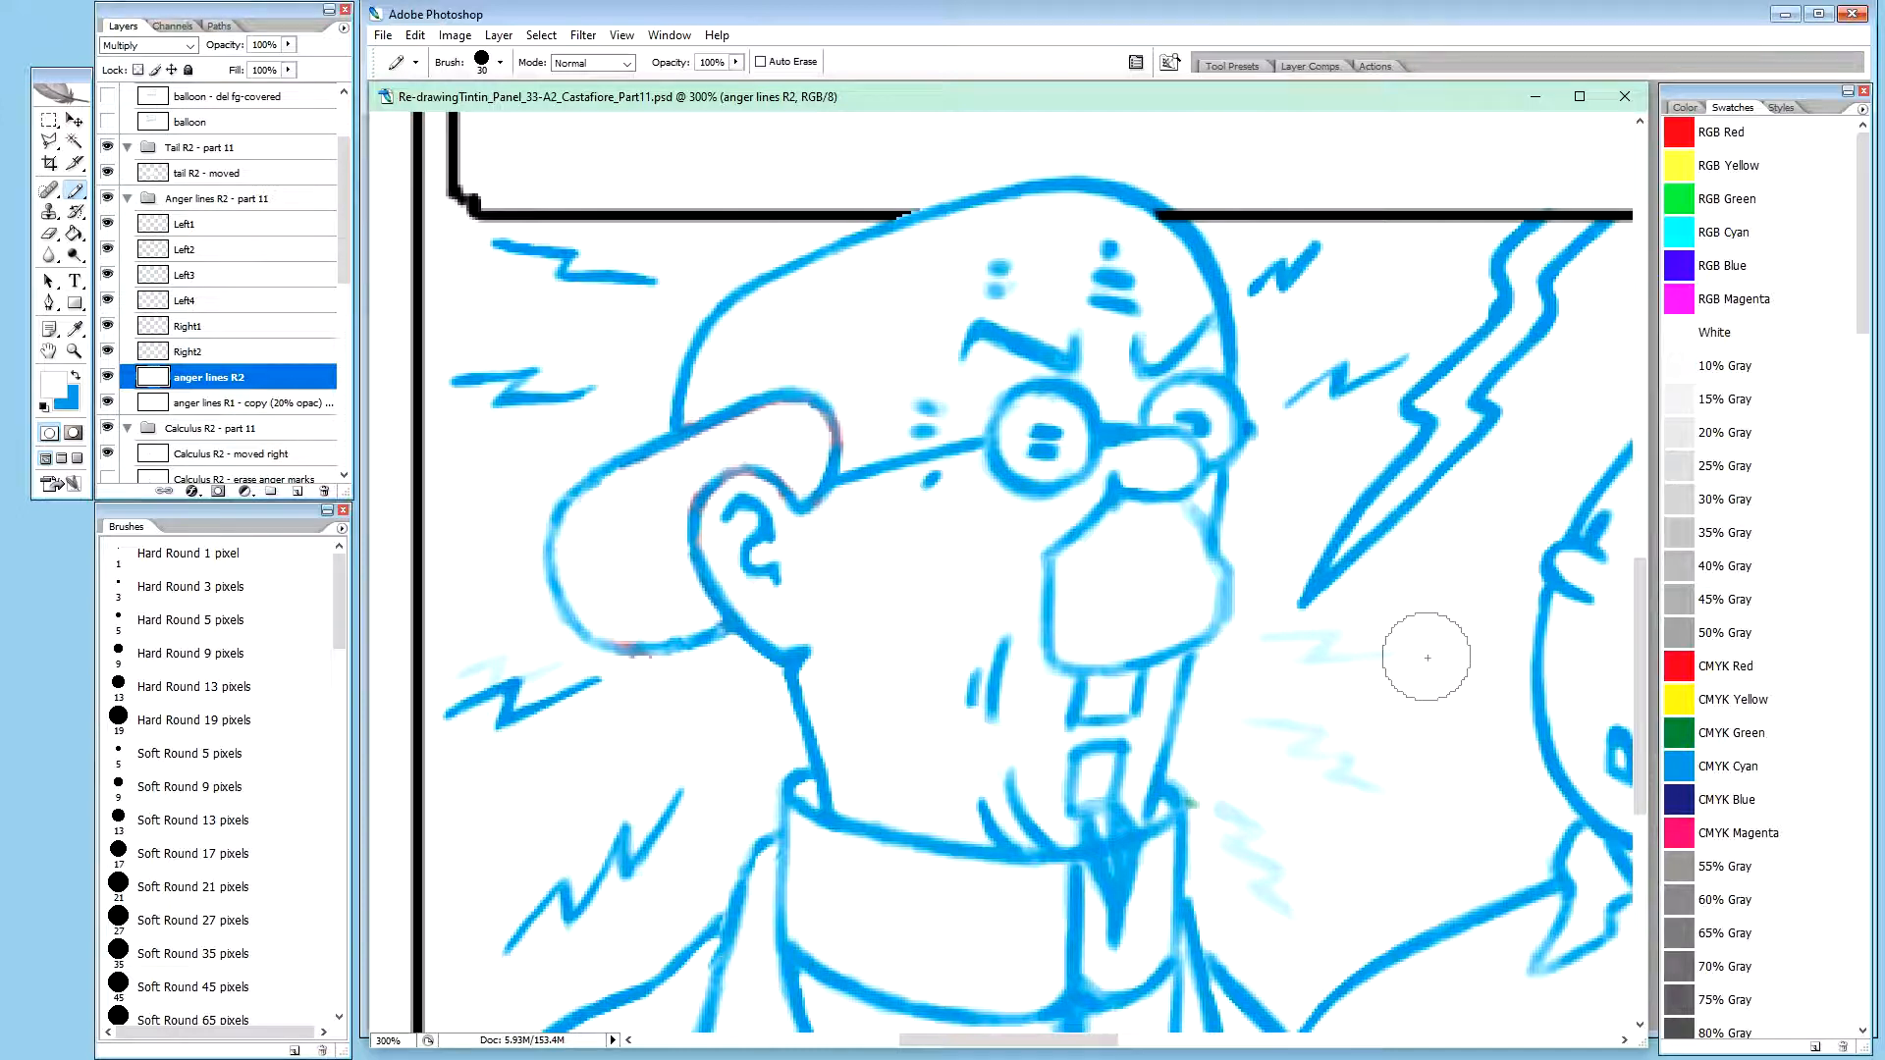
{"action": "key", "text": "v"}
{"action": "key", "text": "b"}
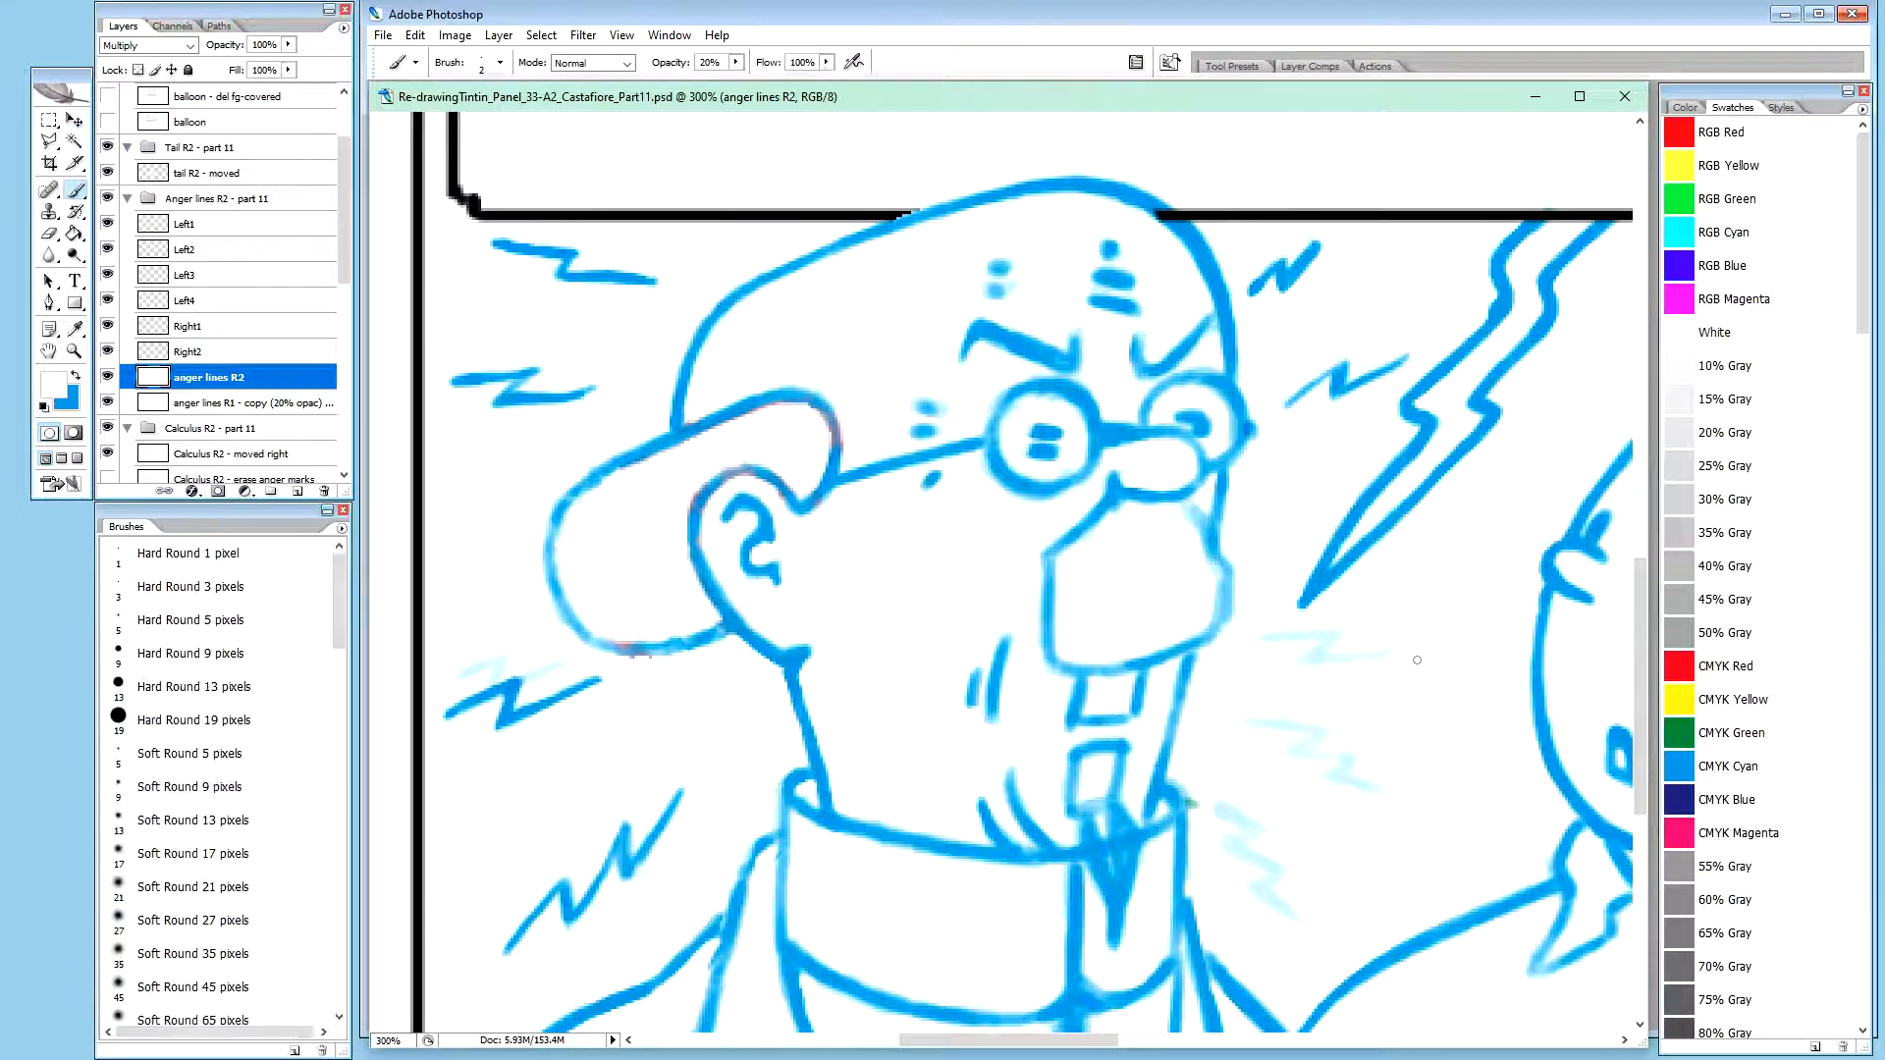
{"action": "key", "text": "x"}
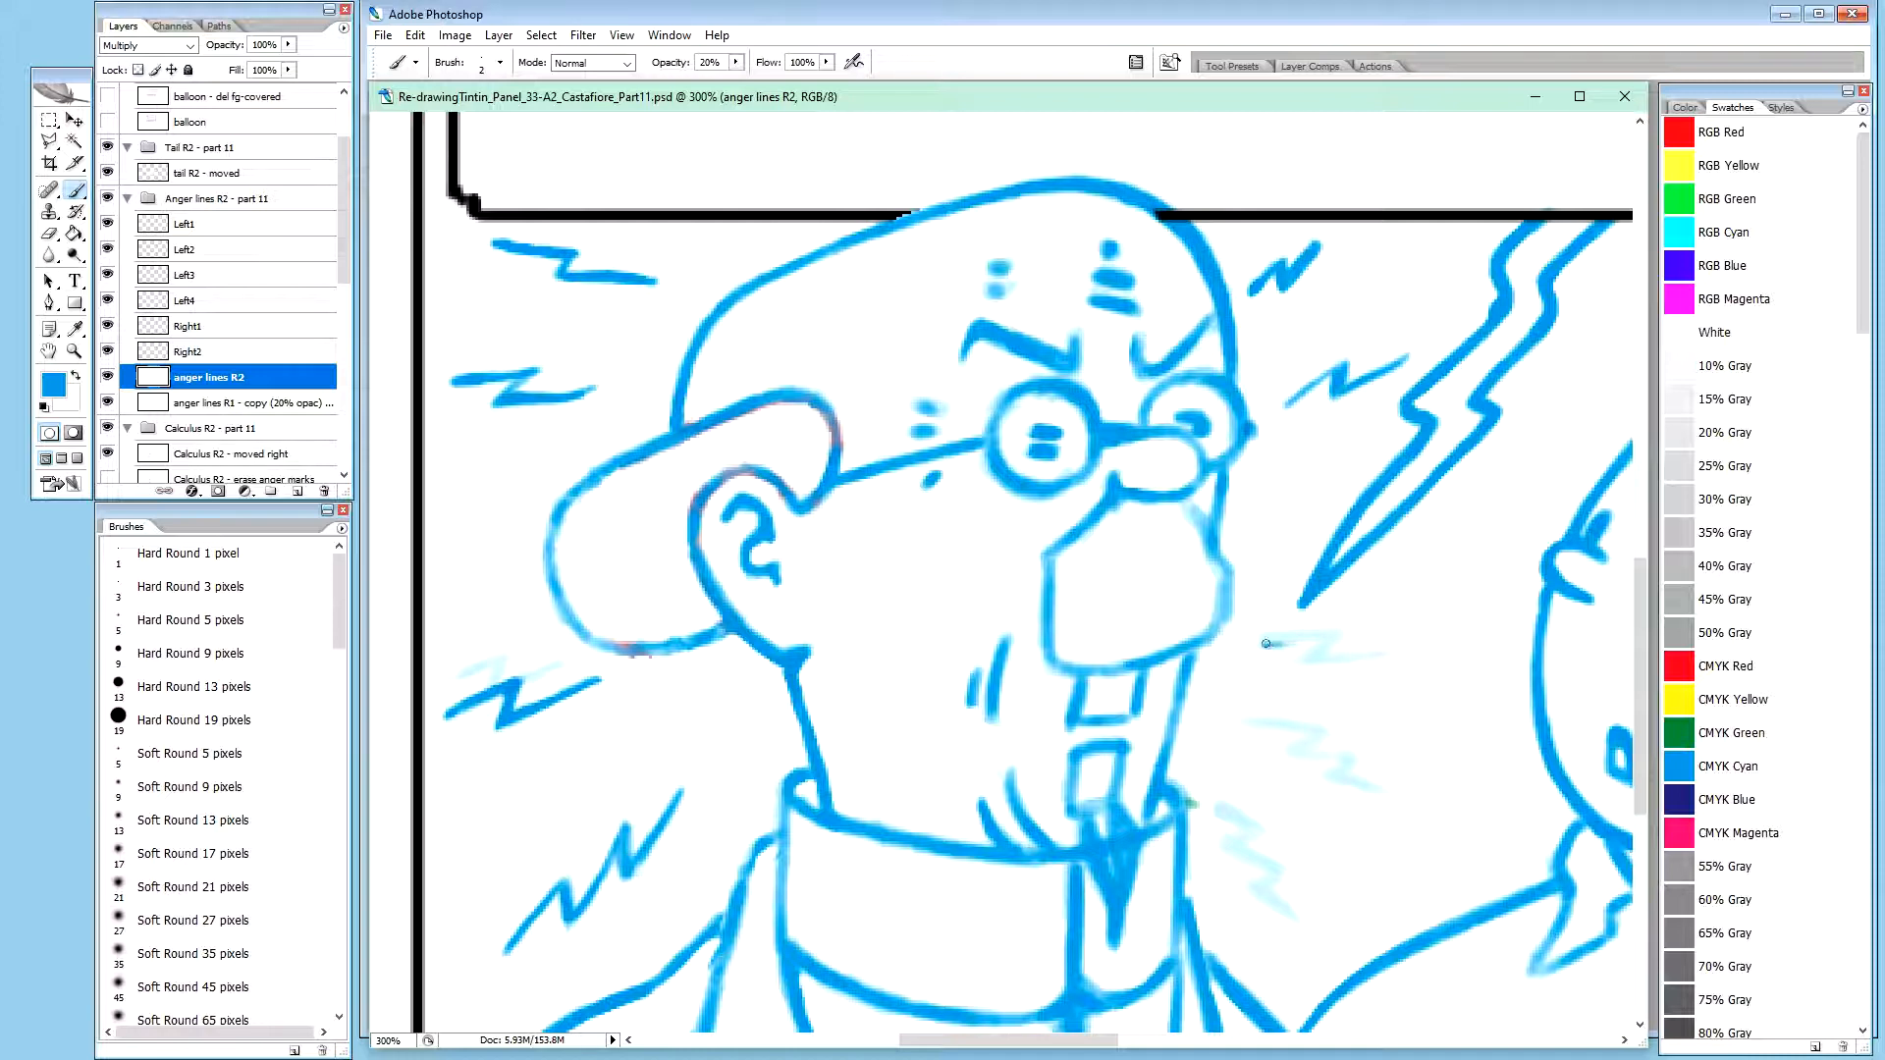
{"action": "left_click_drag", "start_coordinate": [1277, 645], "coordinate": [1303, 641]}
{"action": "left_click_drag", "start_coordinate": [1326, 665], "coordinate": [1354, 657]}
{"action": "left_click_drag", "start_coordinate": [1333, 660], "coordinate": [1362, 654]}
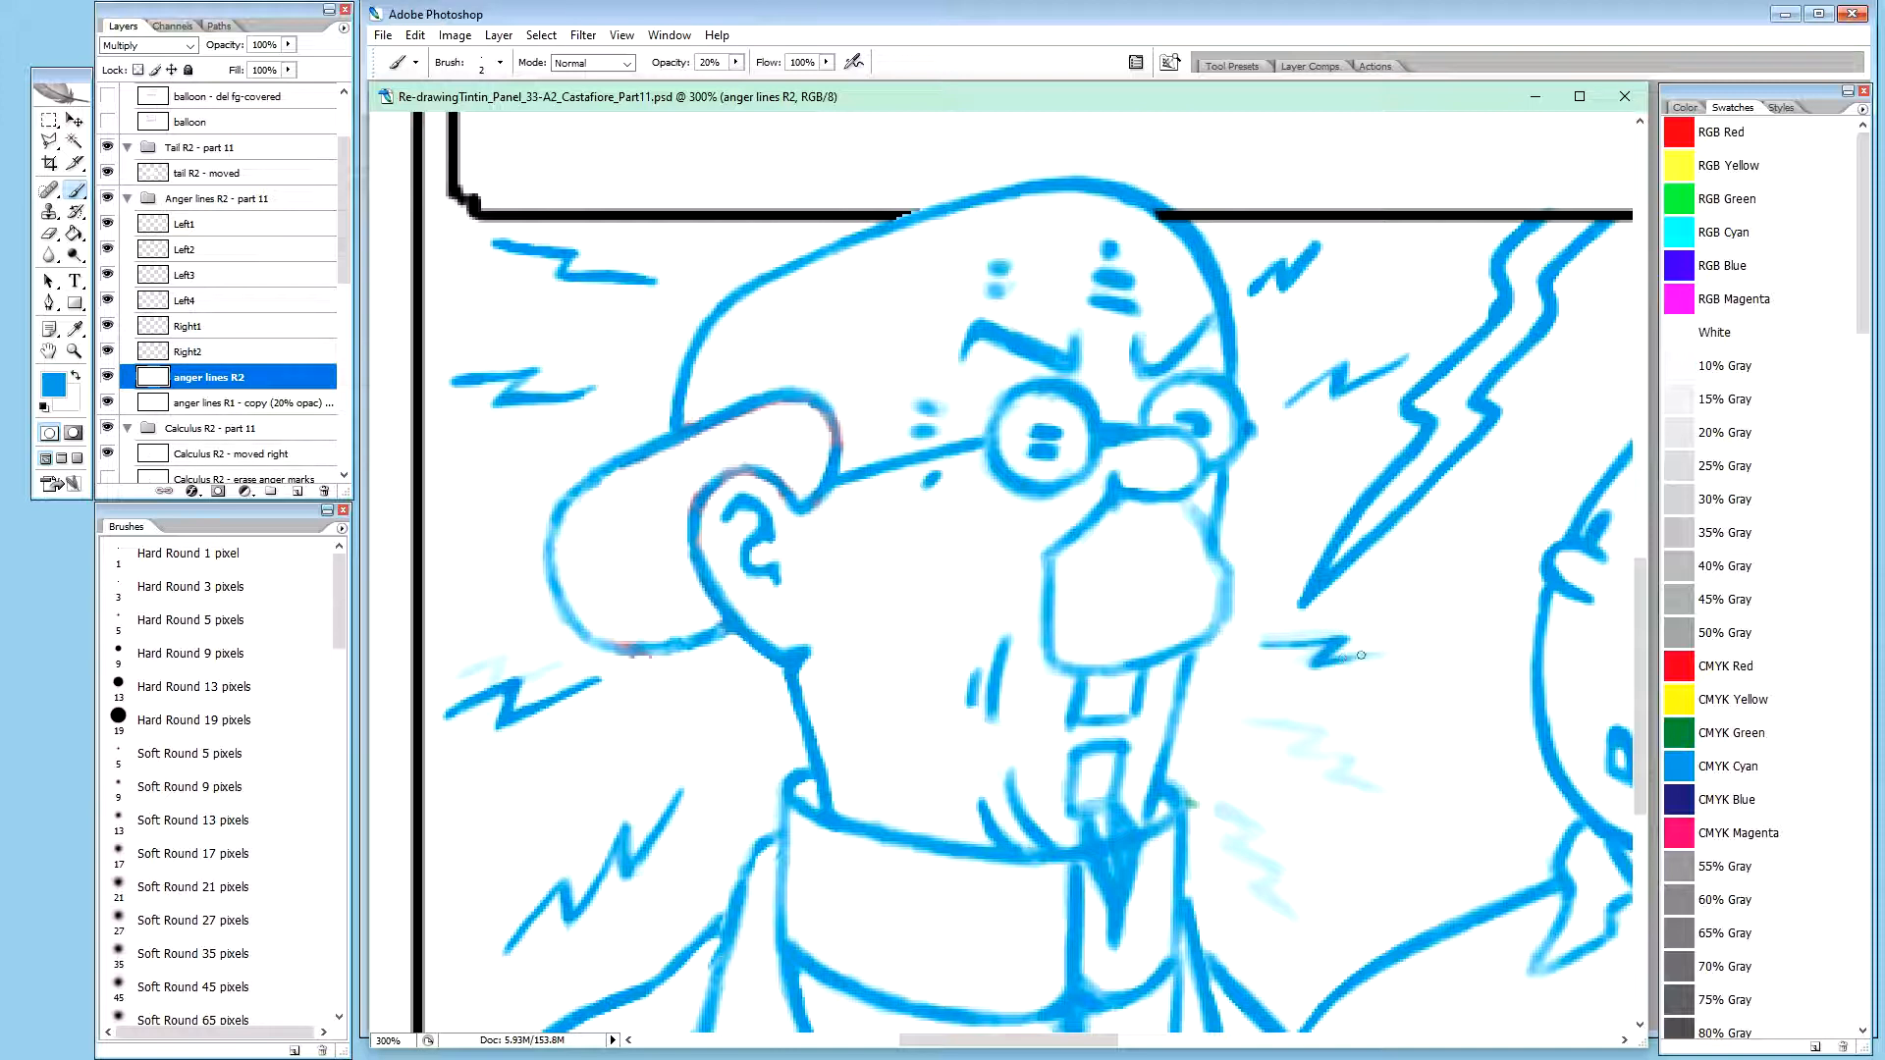
{"action": "mouse_move", "coordinate": [1347, 657]}
{"action": "left_mouse_down"}
{"action": "mouse_move", "coordinate": [1413, 652]}
{"action": "mouse_move", "coordinate": [1338, 661]}
{"action": "mouse_move", "coordinate": [1353, 655]}
{"action": "left_mouse_up"}
{"action": "mouse_move", "coordinate": [1282, 641]}
{"action": "left_mouse_down"}
{"action": "mouse_move", "coordinate": [1348, 638]}
{"action": "mouse_move", "coordinate": [1310, 639]}
{"action": "left_mouse_up"}
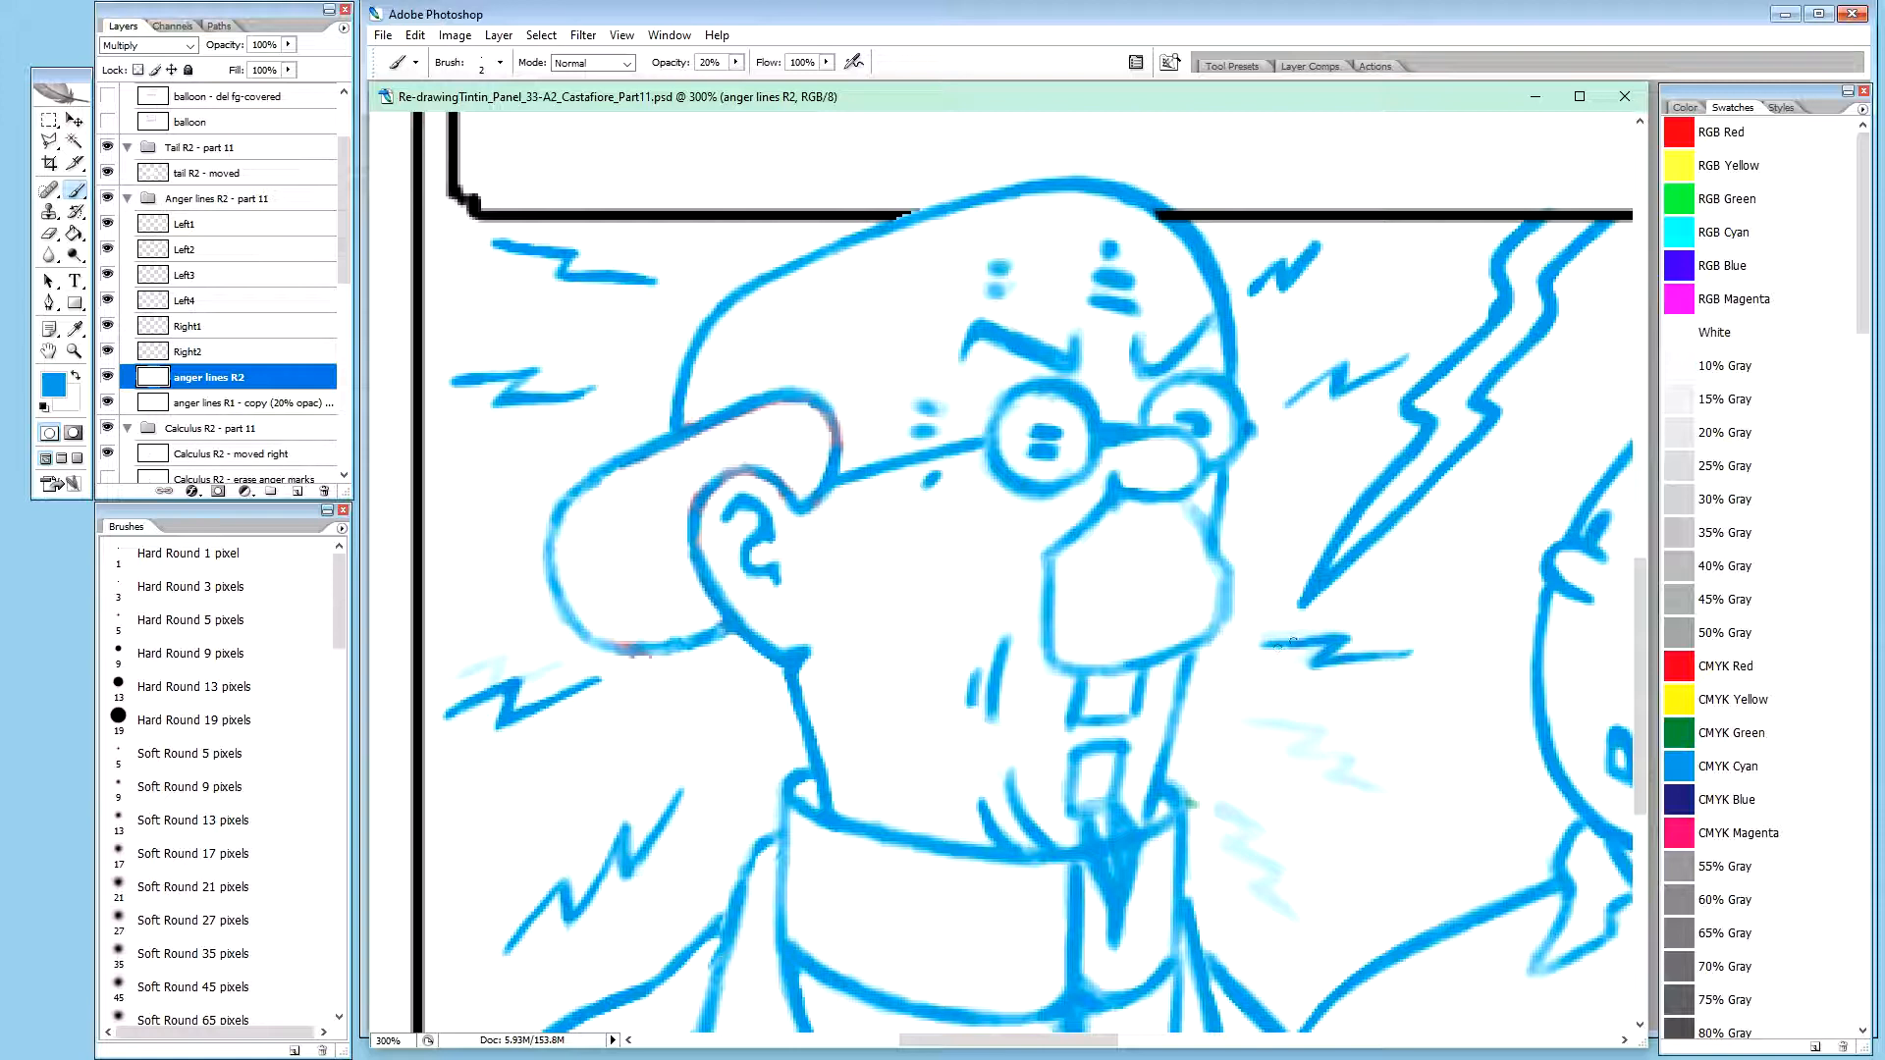
Reinforce the left end, upper corner and lower corner of the zigzag below the lightning bolt in blue, and touch up its right tail
{"action": "mouse_move", "coordinate": [1289, 643]}
{"action": "left_mouse_down"}
{"action": "mouse_move", "coordinate": [1309, 640]}
{"action": "mouse_move", "coordinate": [1279, 643]}
{"action": "left_mouse_up"}
{"action": "left_click_drag", "start_coordinate": [1279, 644], "coordinate": [1268, 644]}
{"action": "mouse_move", "coordinate": [1279, 643]}
{"action": "left_mouse_down"}
{"action": "mouse_move", "coordinate": [1264, 644]}
{"action": "mouse_move", "coordinate": [1349, 638]}
{"action": "left_mouse_up"}
{"action": "left_click_drag", "start_coordinate": [1337, 642], "coordinate": [1343, 636]}
{"action": "left_click_drag", "start_coordinate": [1326, 659], "coordinate": [1318, 664]}
{"action": "key", "text": "x"}
{"action": "key", "text": "0"}
{"action": "key", "text": "x"}
{"action": "left_click_drag", "start_coordinate": [1377, 655], "coordinate": [1378, 656]}
{"action": "left_click_drag", "start_coordinate": [1398, 655], "coordinate": [1388, 656]}
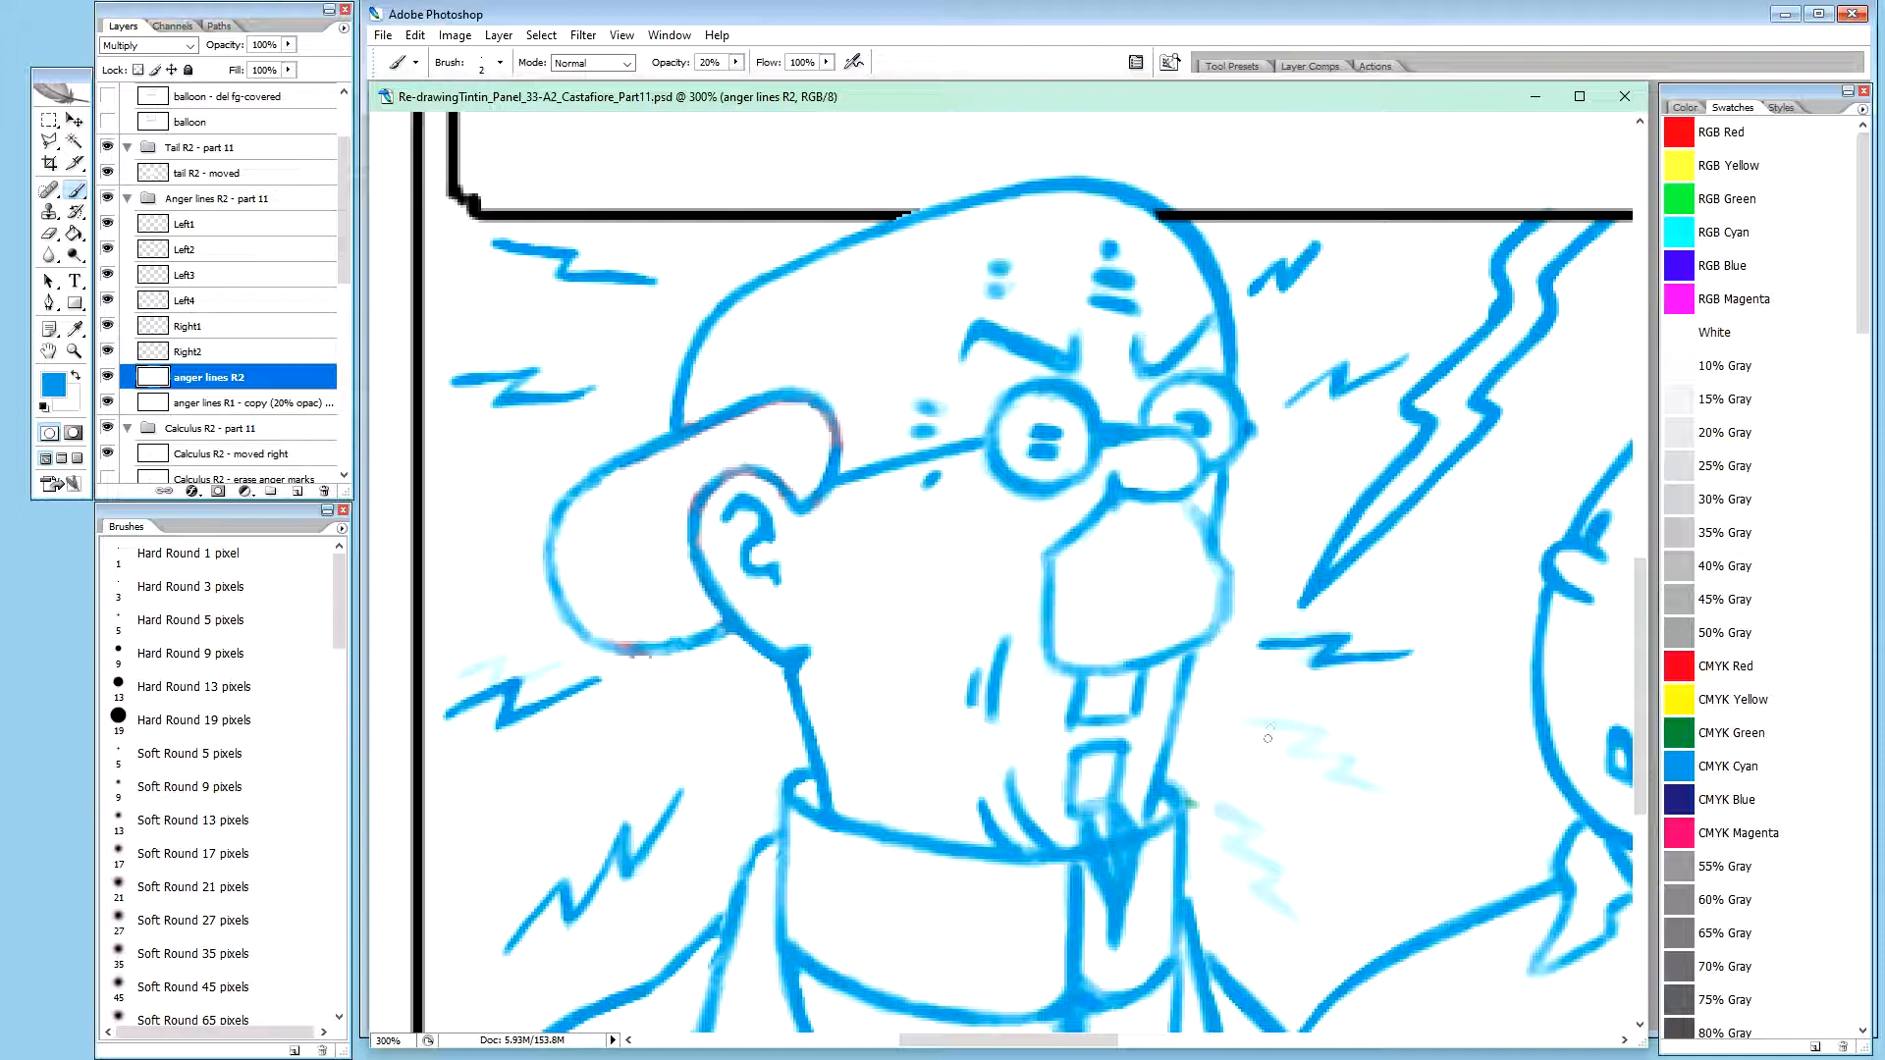
Trace the upper and middle strokes of the faint zigzag beside the chin on the anger lines R2 layer in blue at 20% opacity
{"action": "left_click_drag", "start_coordinate": [1265, 725], "coordinate": [1336, 736]}
{"action": "left_click_drag", "start_coordinate": [1260, 723], "coordinate": [1336, 737]}
{"action": "left_click_drag", "start_coordinate": [1259, 724], "coordinate": [1337, 742]}
{"action": "left_click_drag", "start_coordinate": [1320, 735], "coordinate": [1347, 739]}
{"action": "mouse_move", "coordinate": [1352, 763]}
{"action": "left_mouse_down"}
{"action": "mouse_move", "coordinate": [1295, 757]}
{"action": "mouse_move", "coordinate": [1353, 745]}
{"action": "left_mouse_up"}
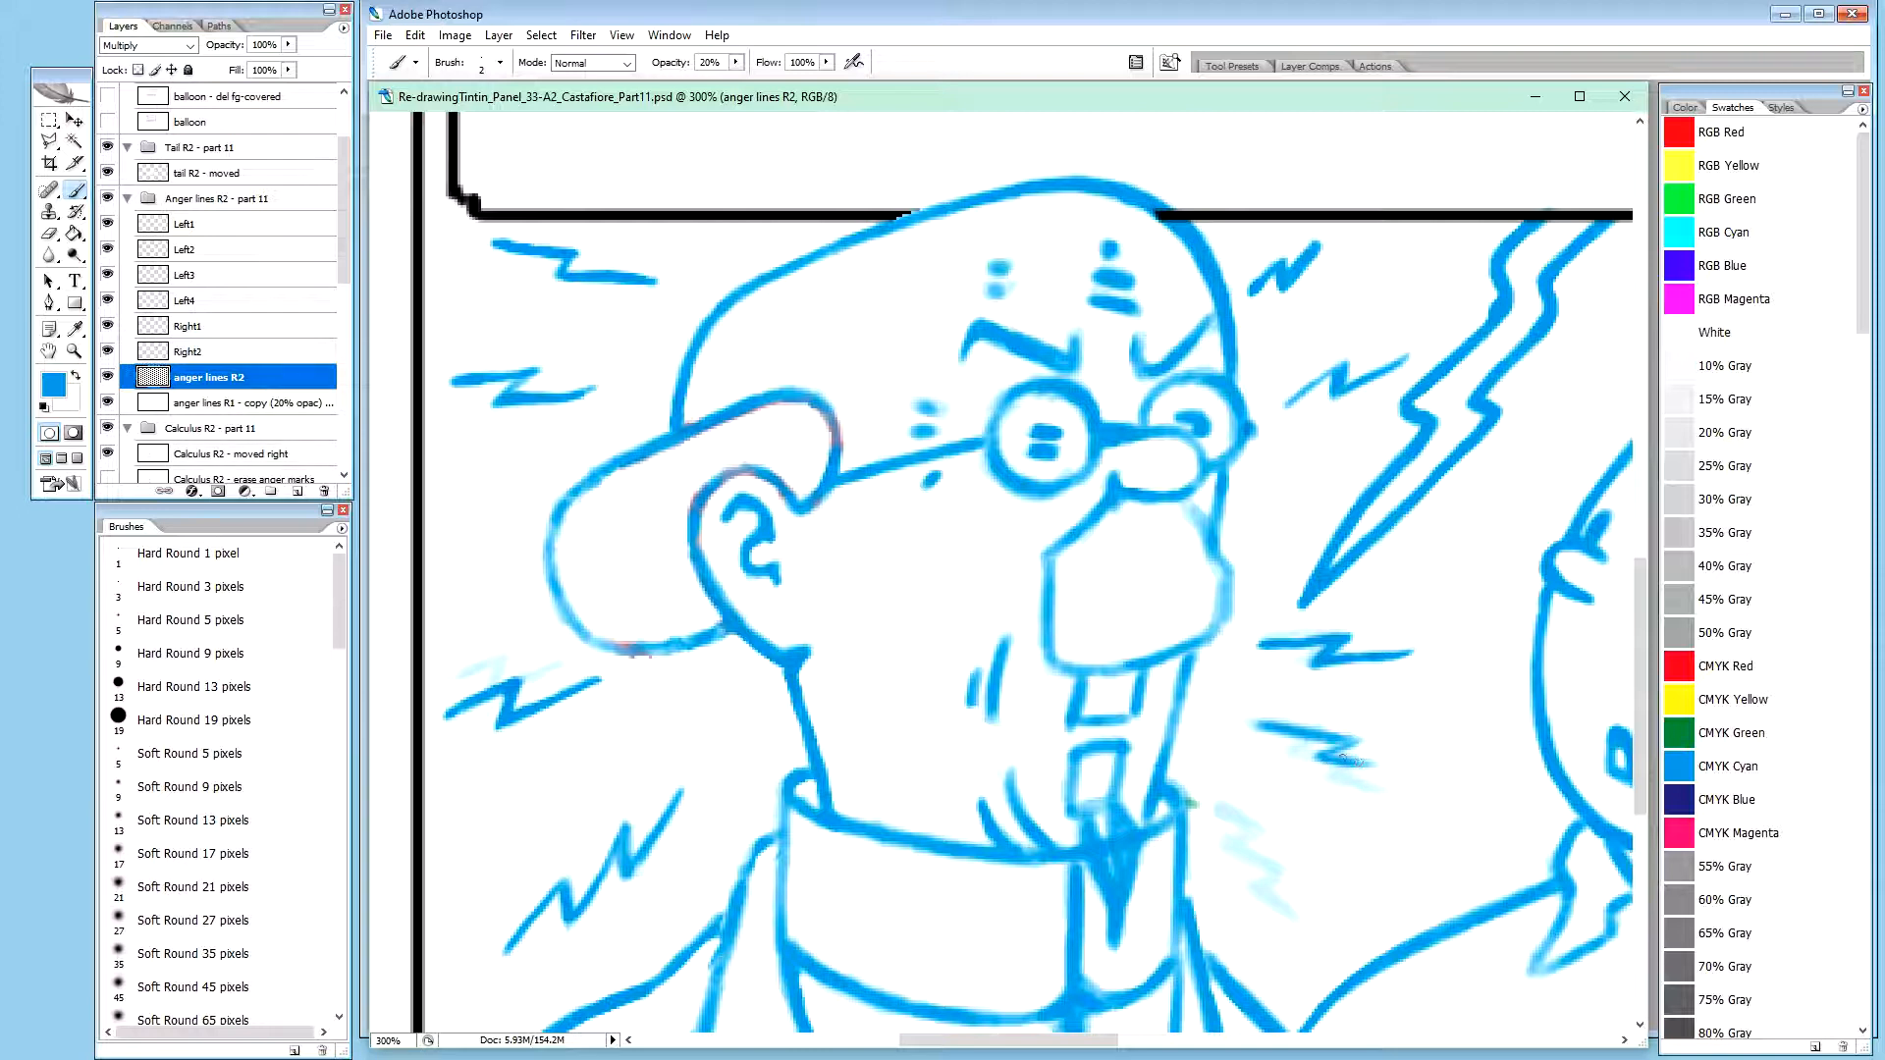
{"action": "left_click_drag", "start_coordinate": [1314, 760], "coordinate": [1396, 766]}
{"action": "mouse_move", "coordinate": [1380, 766]}
{"action": "left_mouse_down"}
{"action": "mouse_move", "coordinate": [1398, 769]}
{"action": "mouse_move", "coordinate": [1372, 766]}
{"action": "left_mouse_up"}
{"action": "left_click_drag", "start_coordinate": [1312, 760], "coordinate": [1398, 769]}
{"action": "left_click_drag", "start_coordinate": [1409, 772], "coordinate": [1395, 777]}
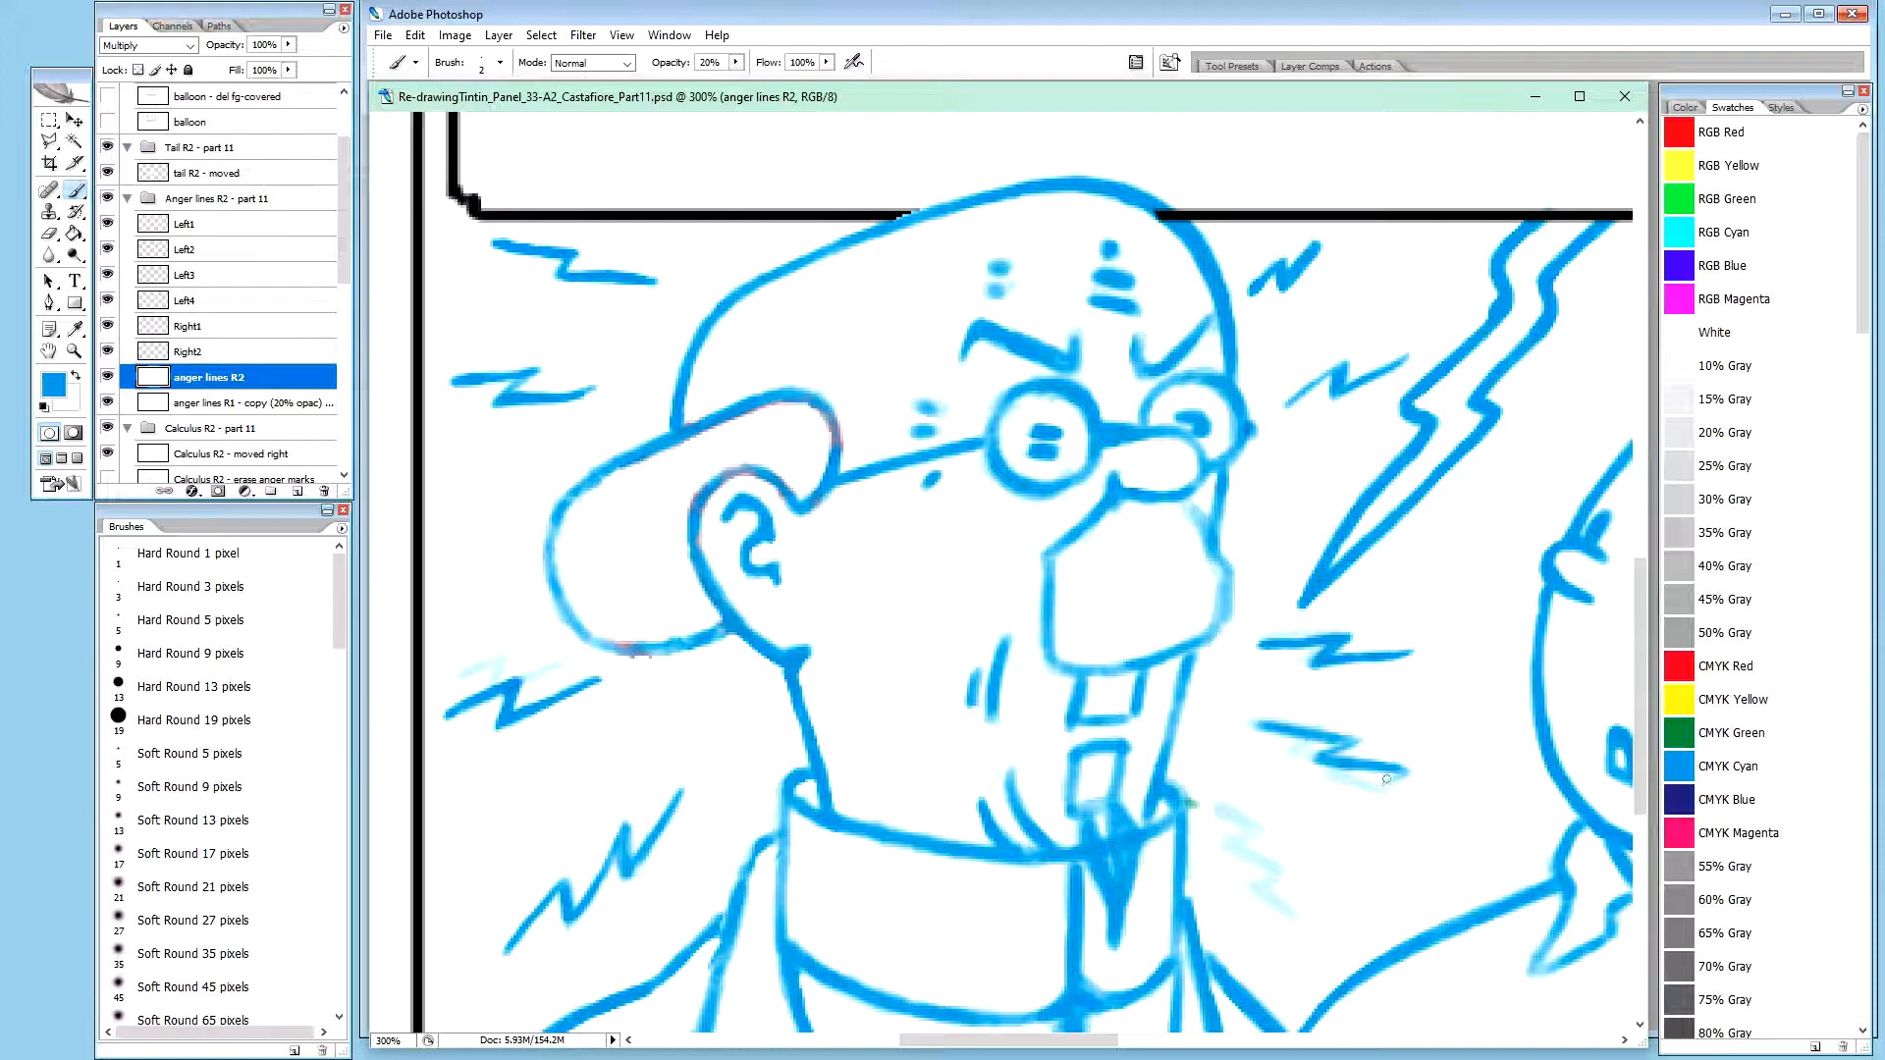
Draw the chin-side zigzag's last corner and its tail running down to the right in blue
{"action": "left_click_drag", "start_coordinate": [1405, 773], "coordinate": [1385, 779]}
{"action": "left_click_drag", "start_coordinate": [1404, 775], "coordinate": [1385, 782]}
{"action": "left_click_drag", "start_coordinate": [1381, 787], "coordinate": [1376, 787]}
{"action": "left_click_drag", "start_coordinate": [1378, 788], "coordinate": [1411, 794]}
{"action": "left_click_drag", "start_coordinate": [1386, 789], "coordinate": [1434, 796]}
{"action": "left_click_drag", "start_coordinate": [1421, 797], "coordinate": [1448, 802]}
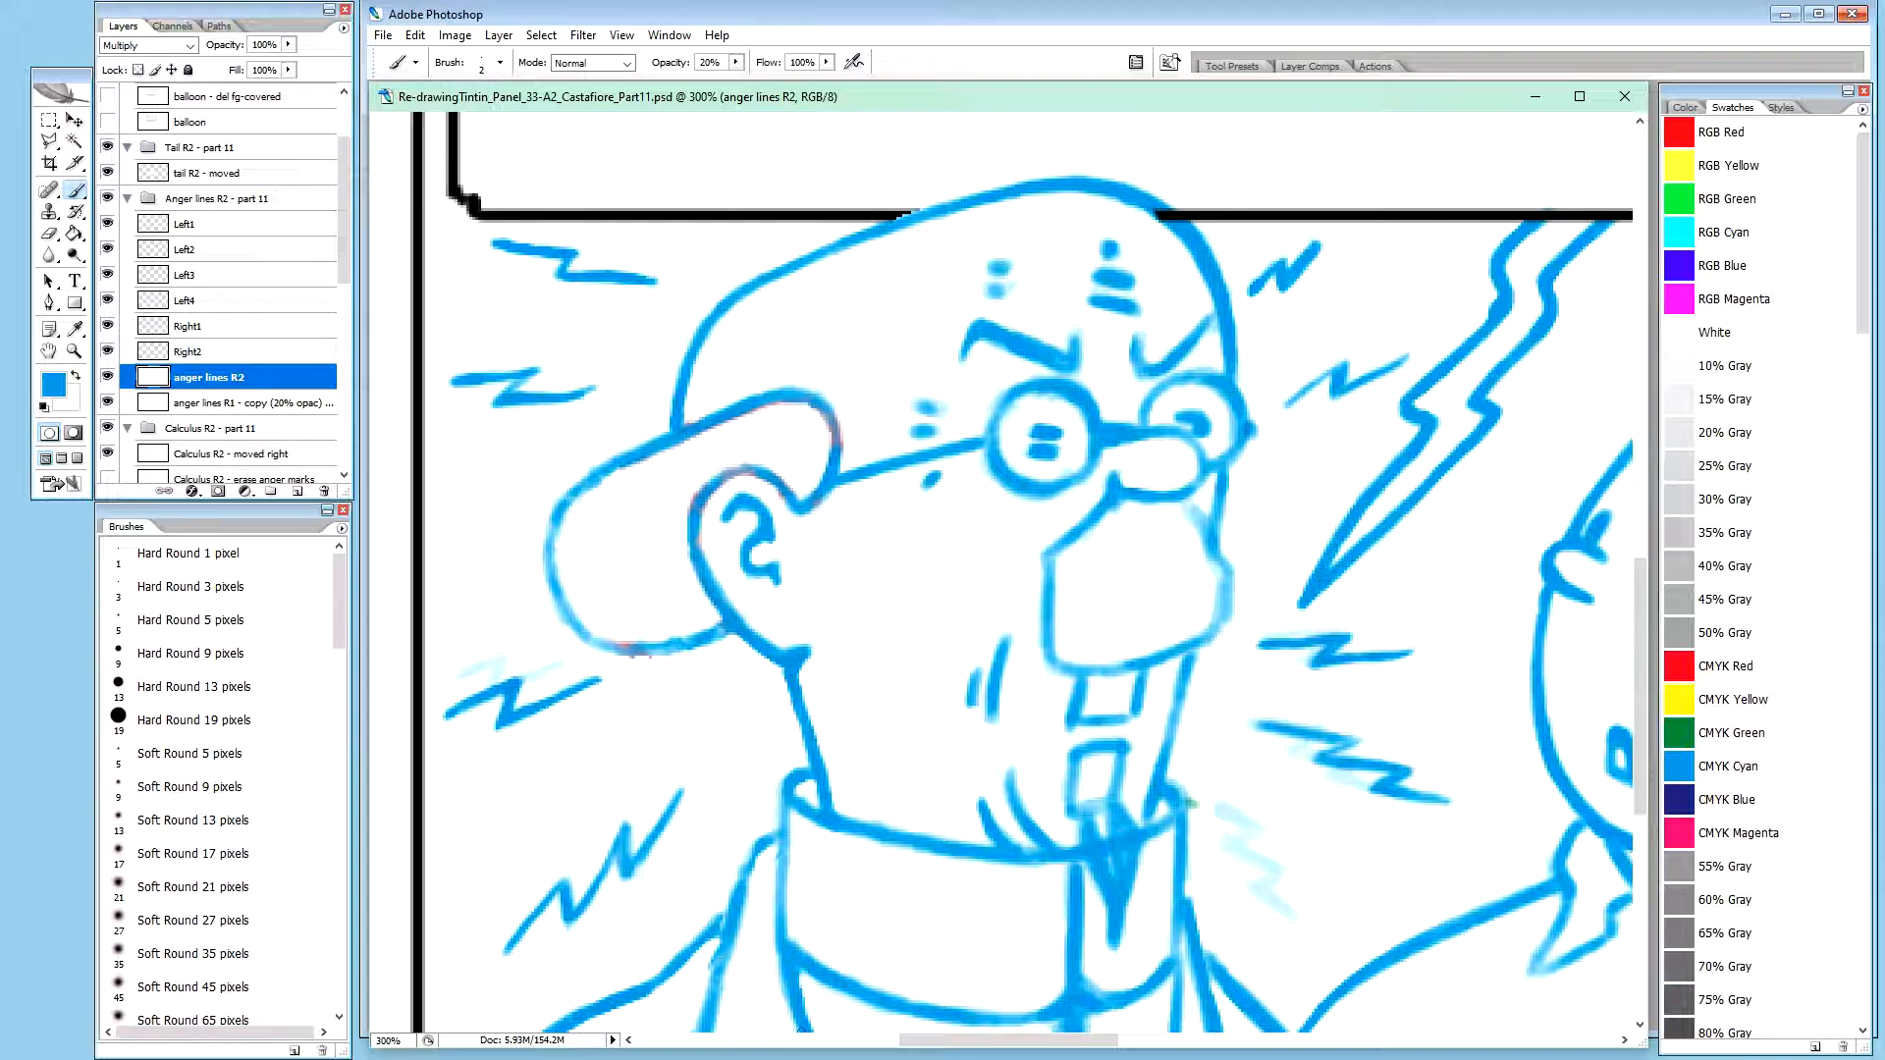
Reinforce the strokes and corners of the zigzag beside the chin with further blue passes
{"action": "left_click_drag", "start_coordinate": [1334, 763], "coordinate": [1378, 764]}
{"action": "left_click_drag", "start_coordinate": [1395, 767], "coordinate": [1404, 767]}
{"action": "left_click_drag", "start_coordinate": [1314, 757], "coordinate": [1322, 759]}
{"action": "mouse_move", "coordinate": [1348, 745]}
{"action": "left_mouse_down"}
{"action": "mouse_move", "coordinate": [1322, 754]}
{"action": "mouse_move", "coordinate": [1357, 744]}
{"action": "left_mouse_up"}
{"action": "left_click_drag", "start_coordinate": [1262, 729], "coordinate": [1331, 746]}
{"action": "left_click_drag", "start_coordinate": [1323, 766], "coordinate": [1332, 764]}
{"action": "left_click_drag", "start_coordinate": [1349, 768], "coordinate": [1358, 771]}
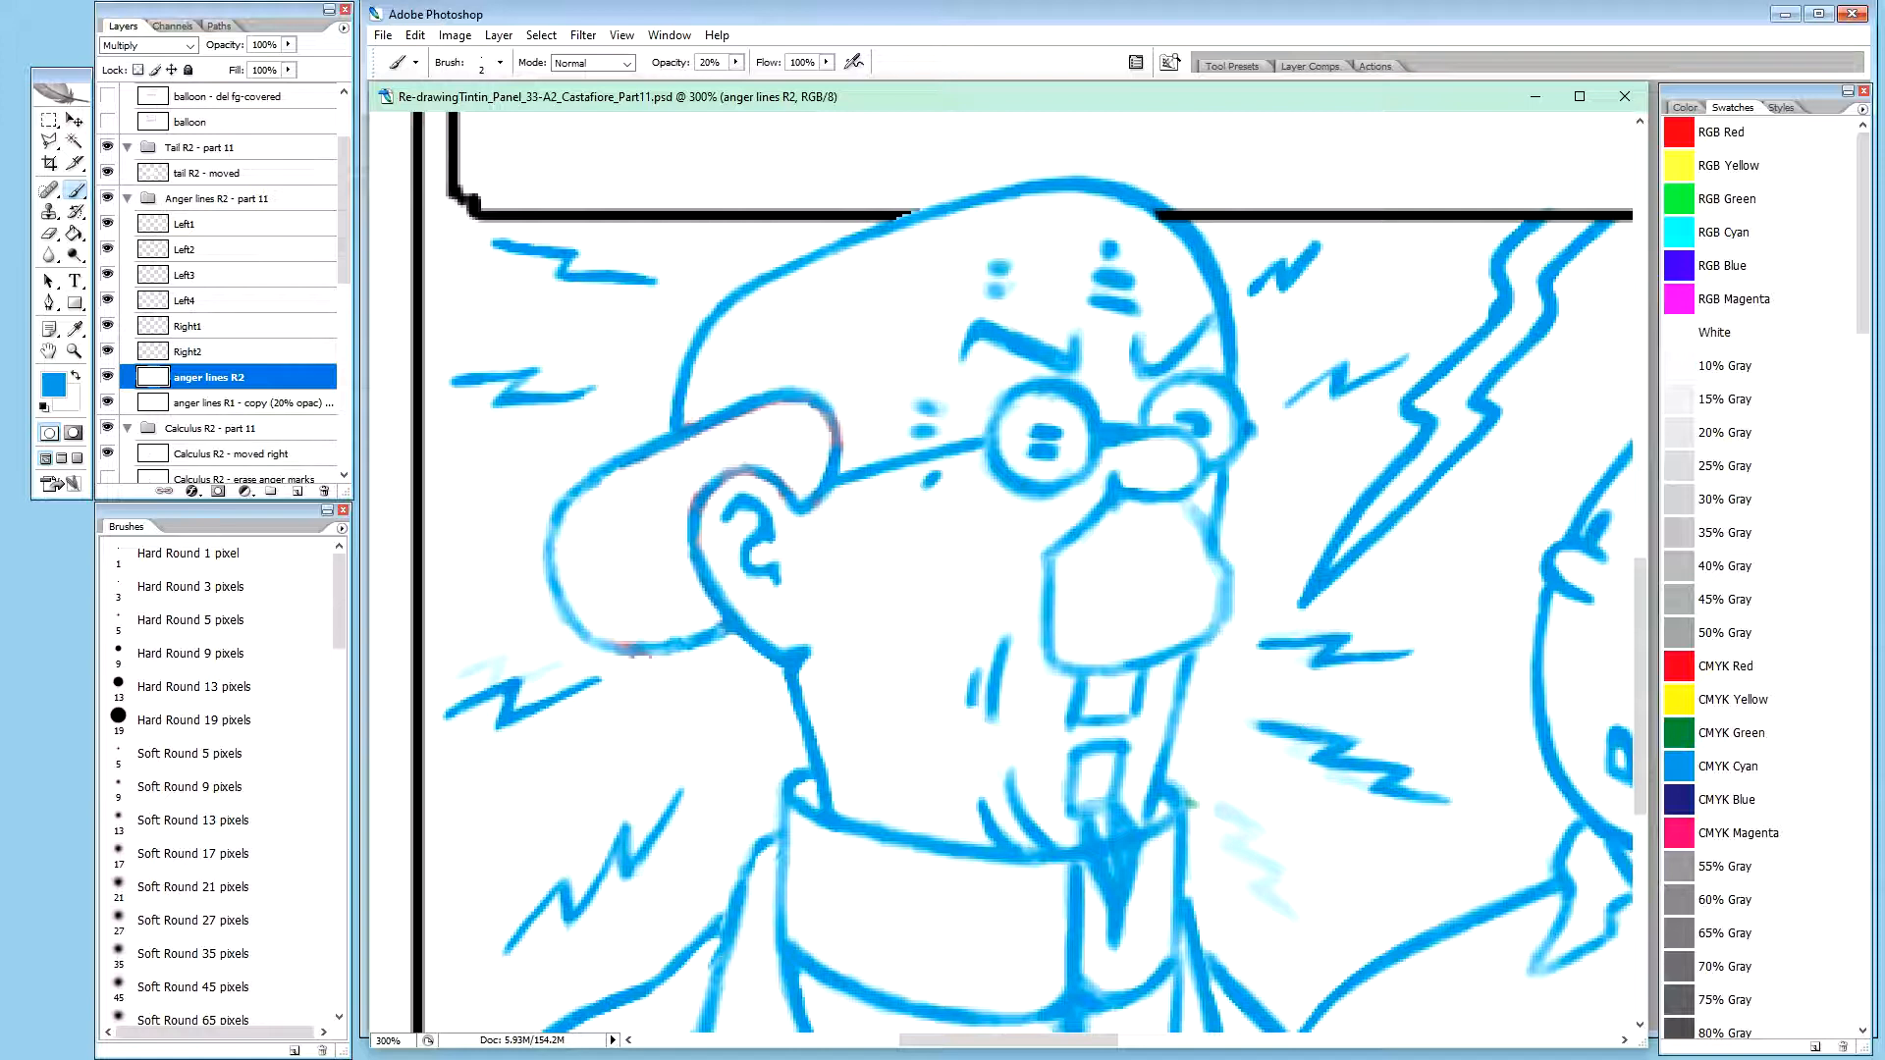
Recolour the anger lines R1 copy layer pale pink using Hue/Saturation with hue +94 and lightness +42
{"action": "key", "text": "x"}
{"action": "key", "text": "0"}
{"action": "left_click", "coordinate": [257, 406]}
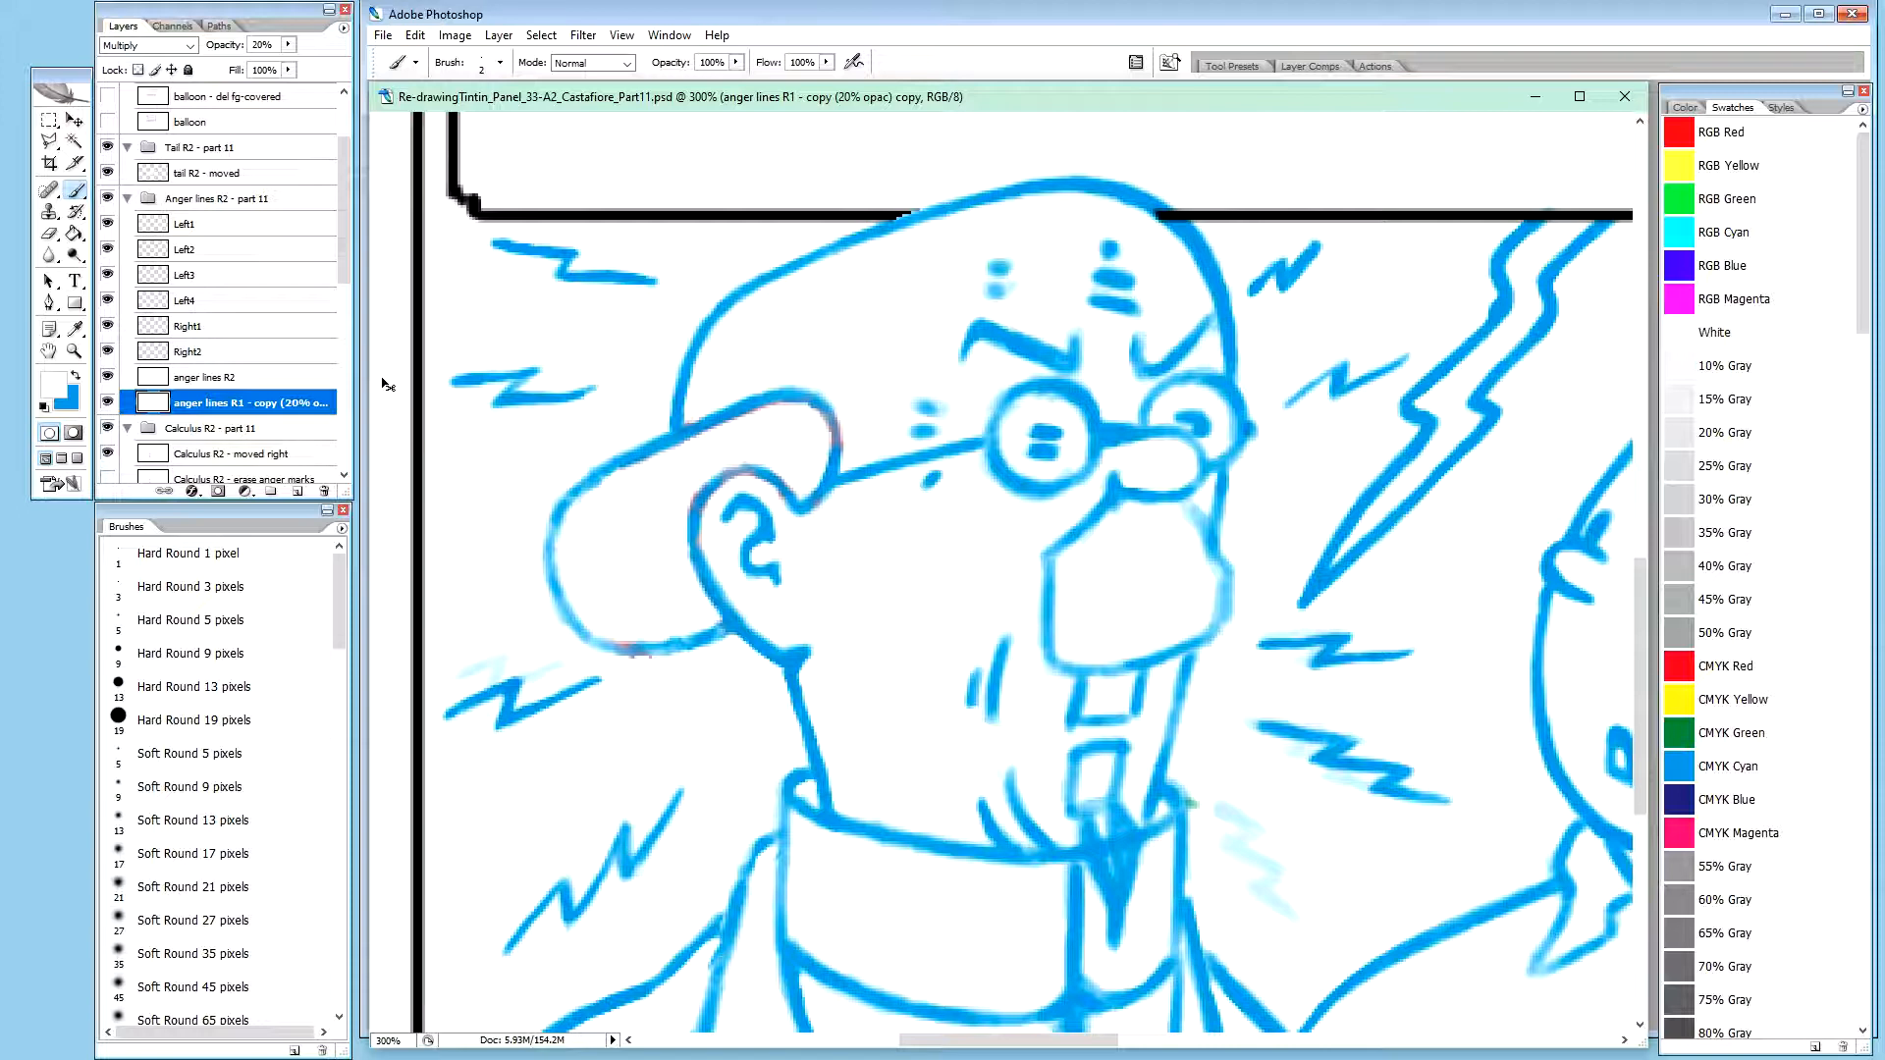
{"action": "key", "text": "ctrl+u"}
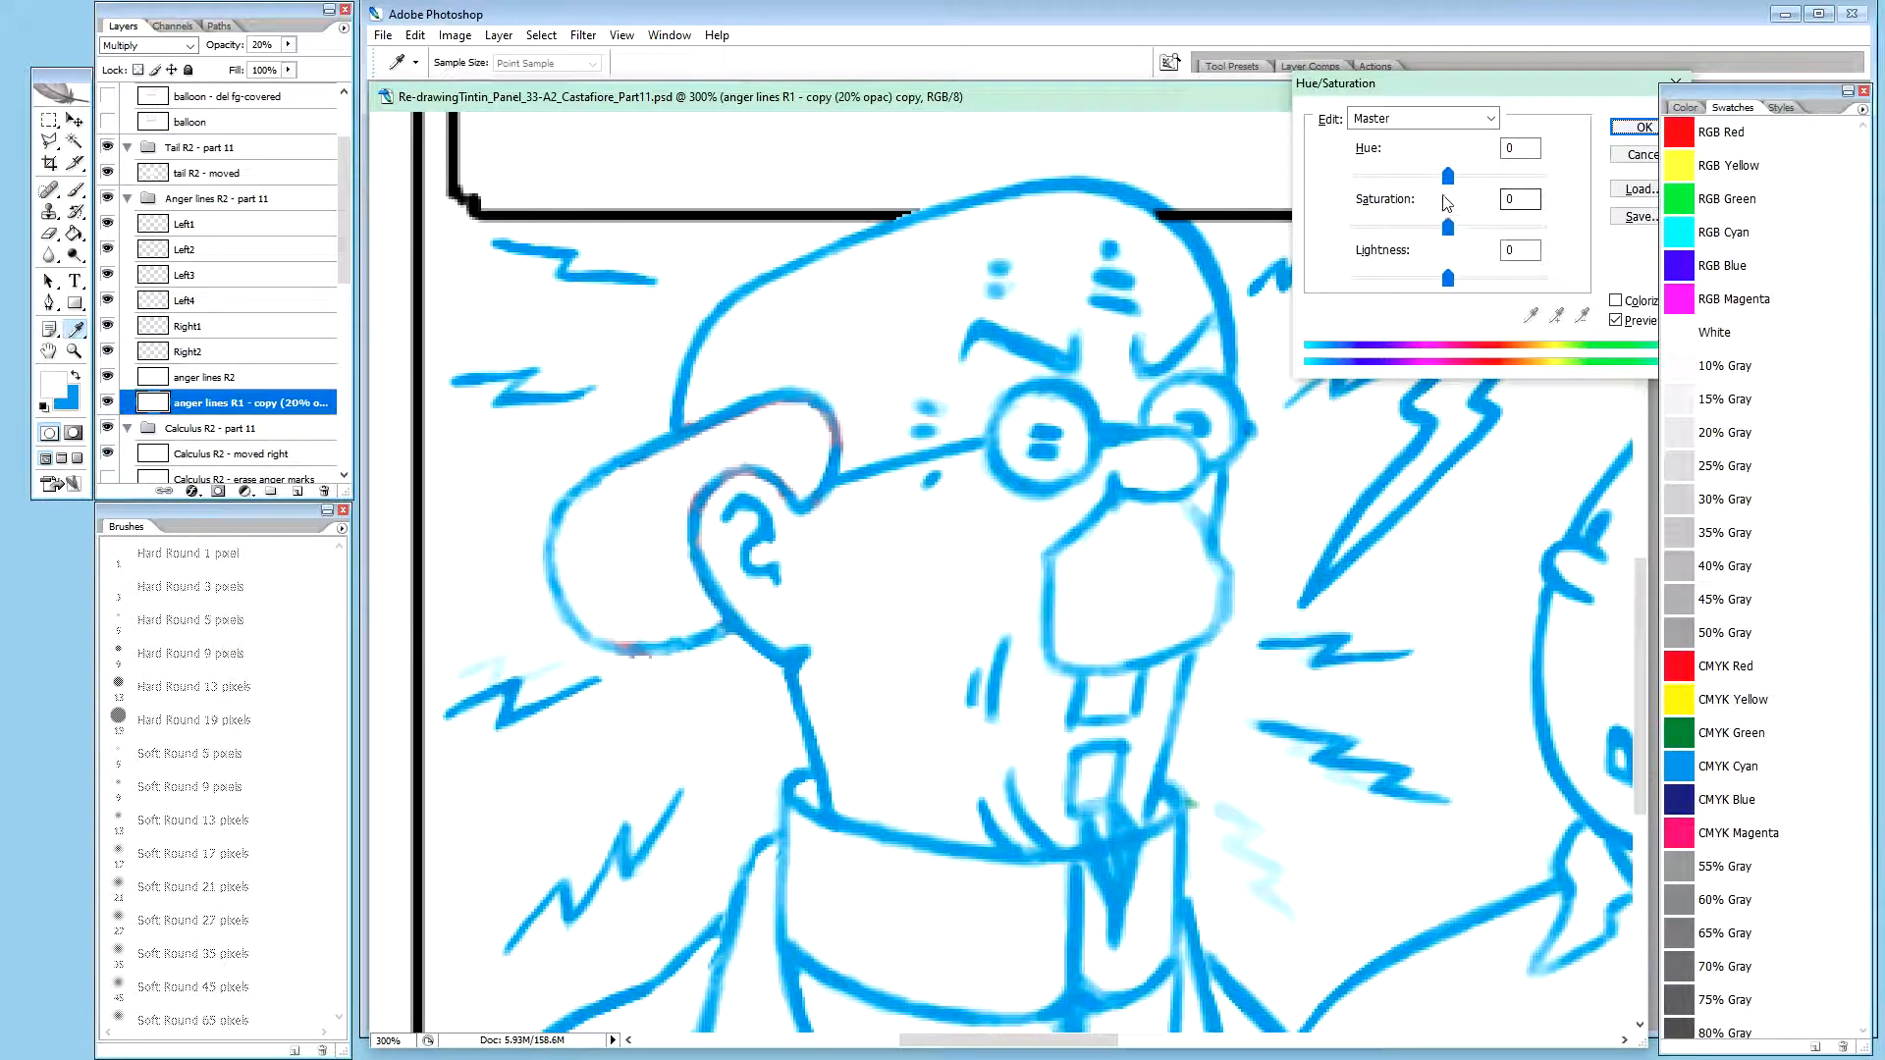
{"action": "left_click_drag", "start_coordinate": [1447, 177], "coordinate": [1498, 186]}
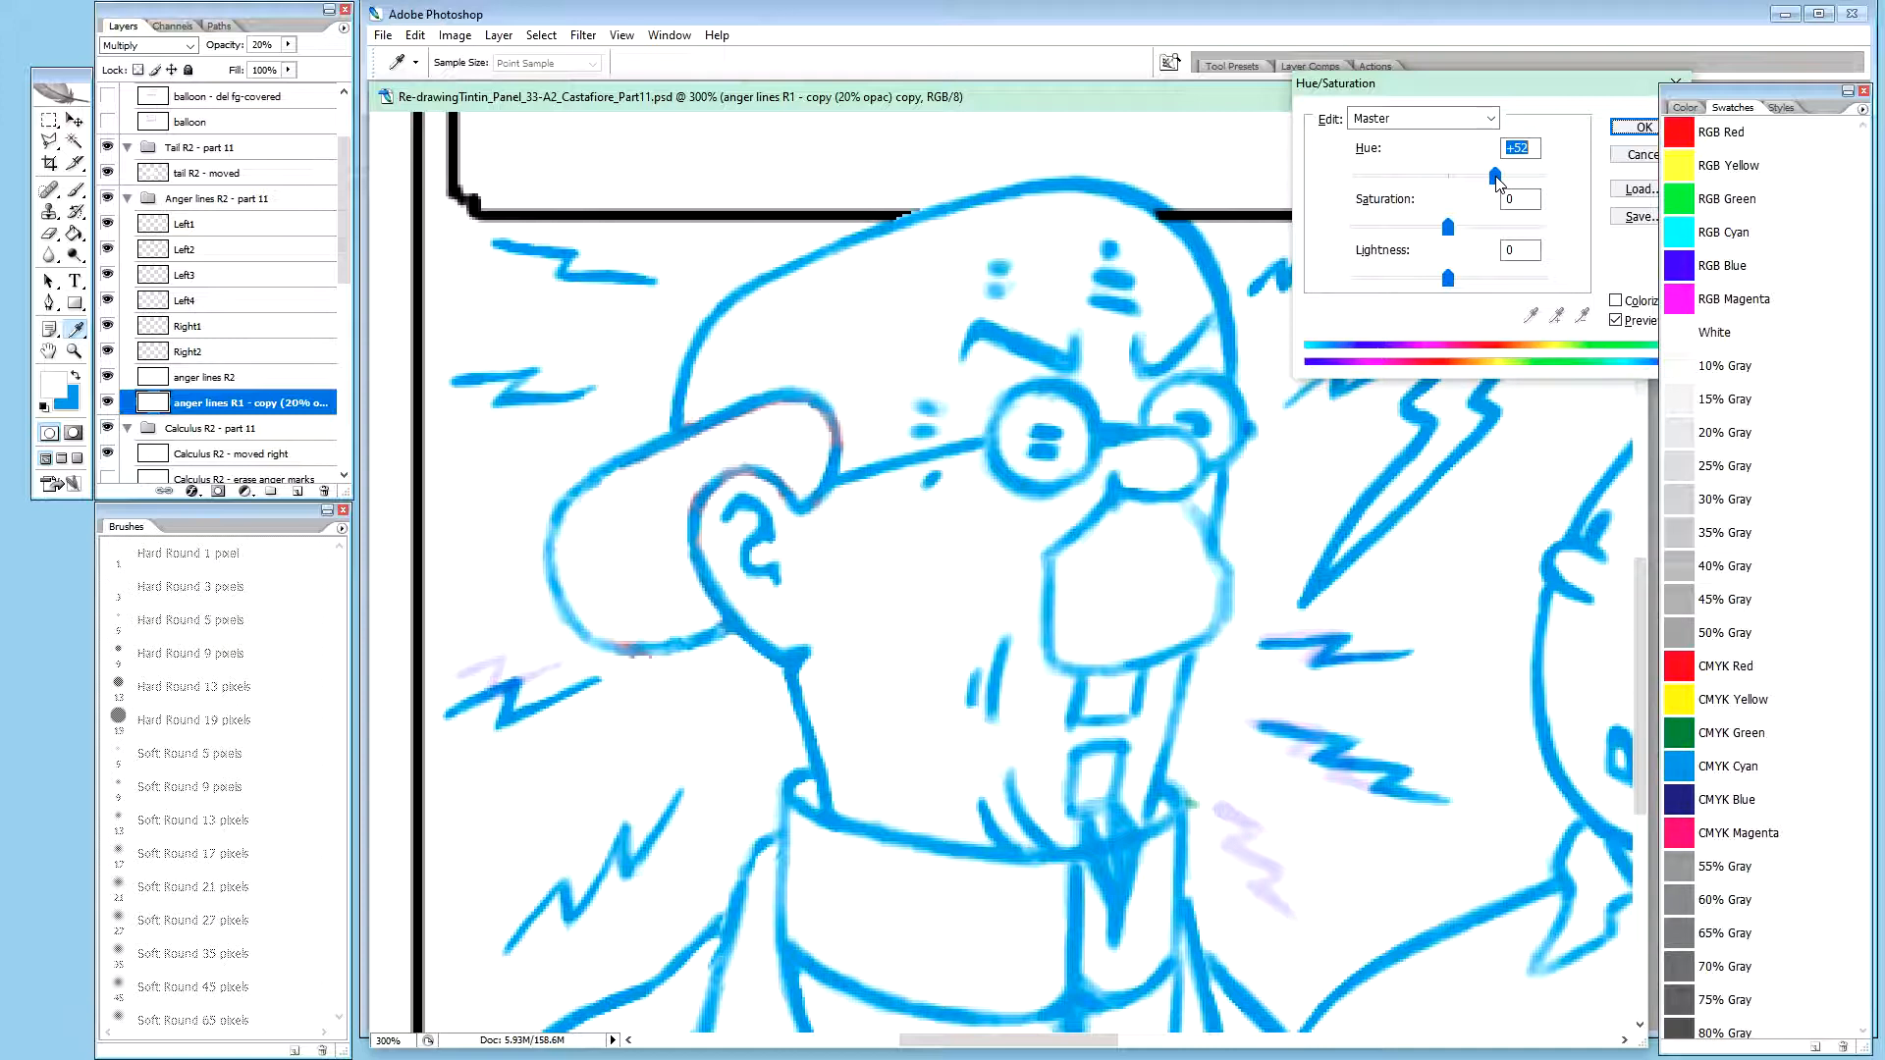
{"action": "mouse_move", "coordinate": [1497, 184]}
{"action": "left_mouse_down"}
{"action": "mouse_move", "coordinate": [1522, 183]}
{"action": "mouse_move", "coordinate": [1402, 195]}
{"action": "left_mouse_up"}
{"action": "left_click_drag", "start_coordinate": [1449, 280], "coordinate": [1489, 281]}
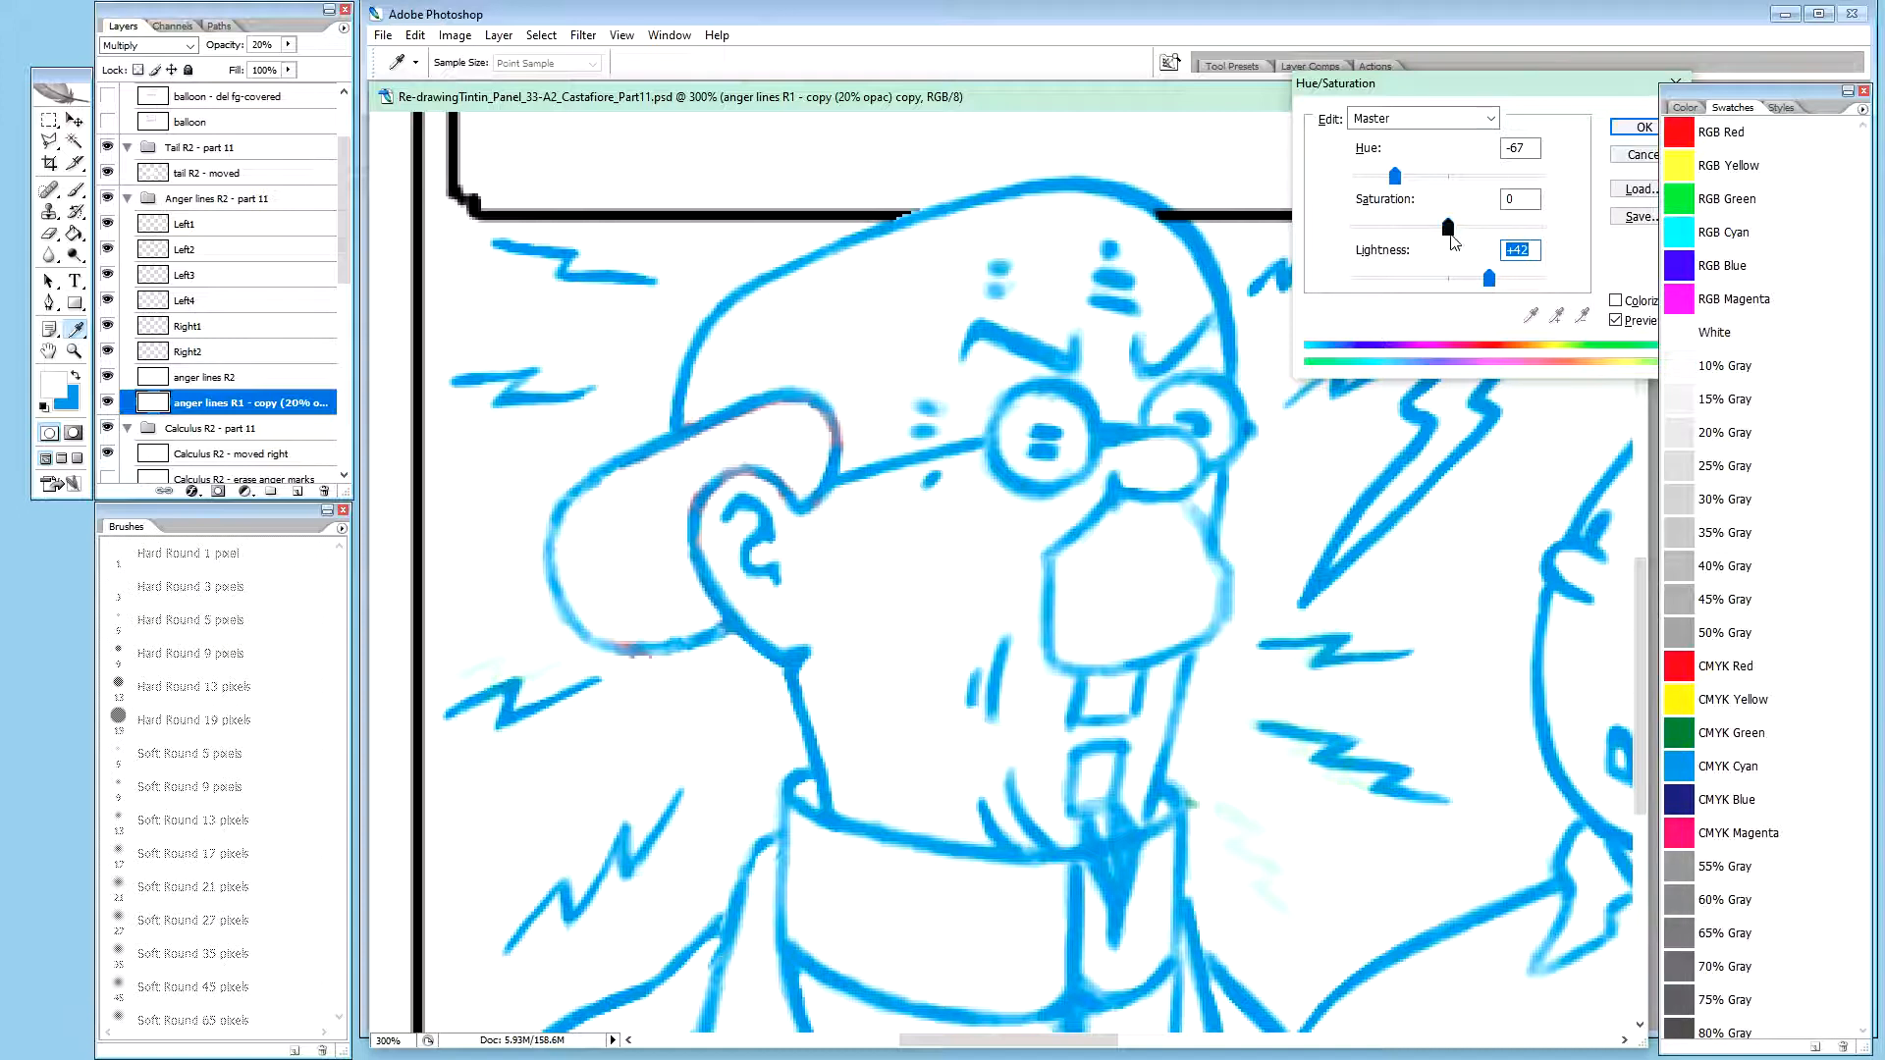
{"action": "left_click_drag", "start_coordinate": [1394, 176], "coordinate": [1512, 187]}
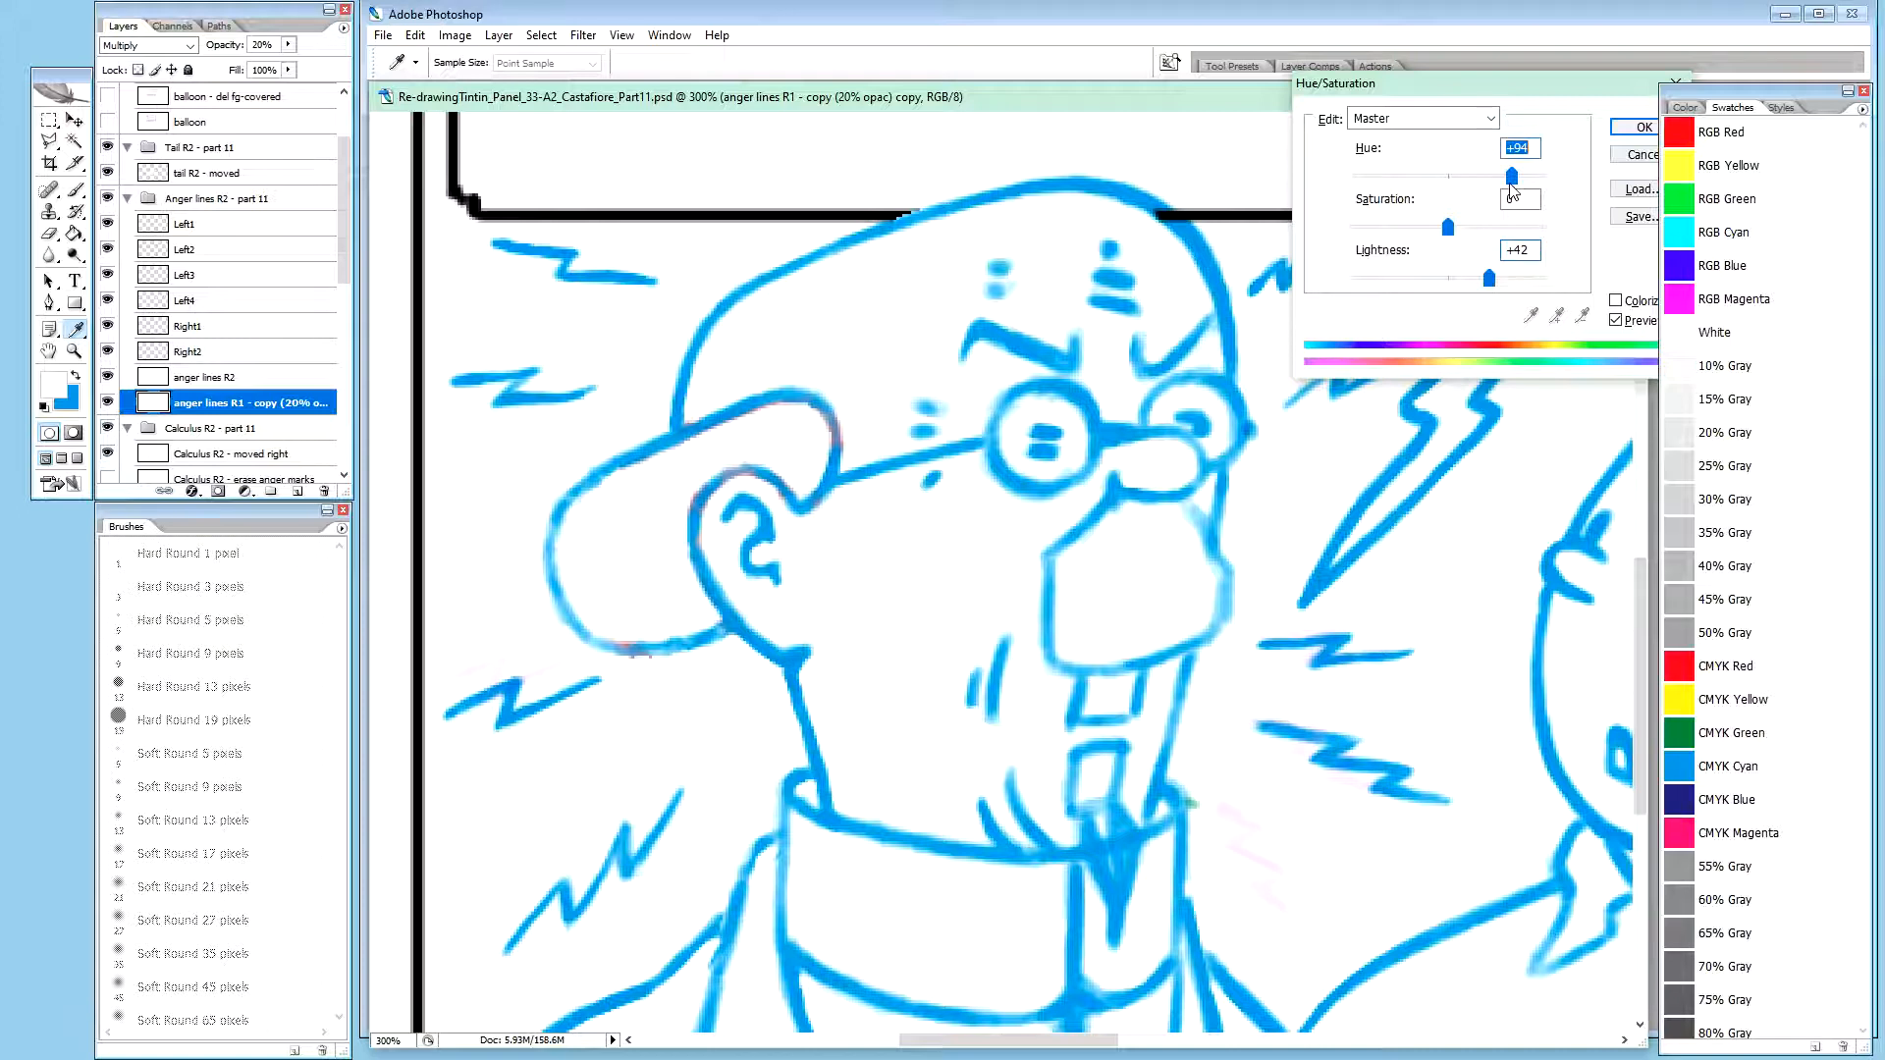
{"action": "left_click", "coordinate": [1641, 129]}
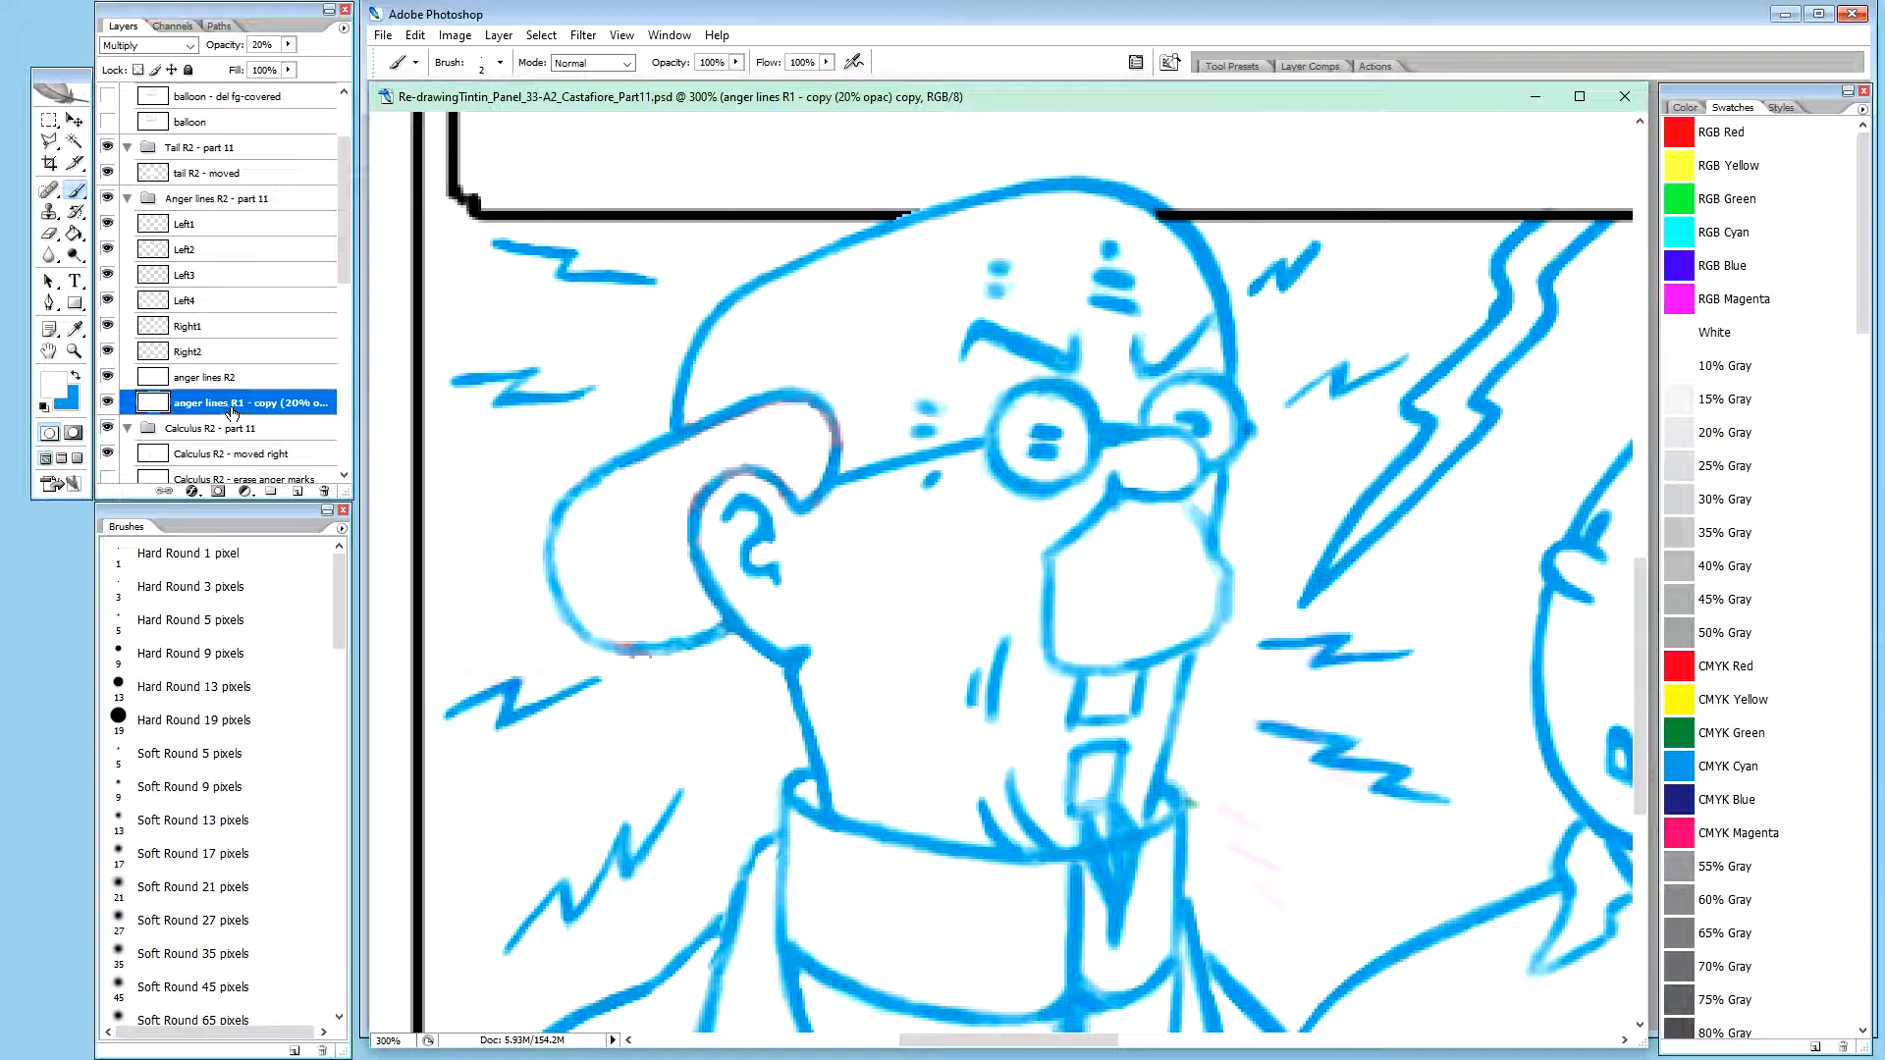
{"action": "left_click", "coordinate": [108, 405]}
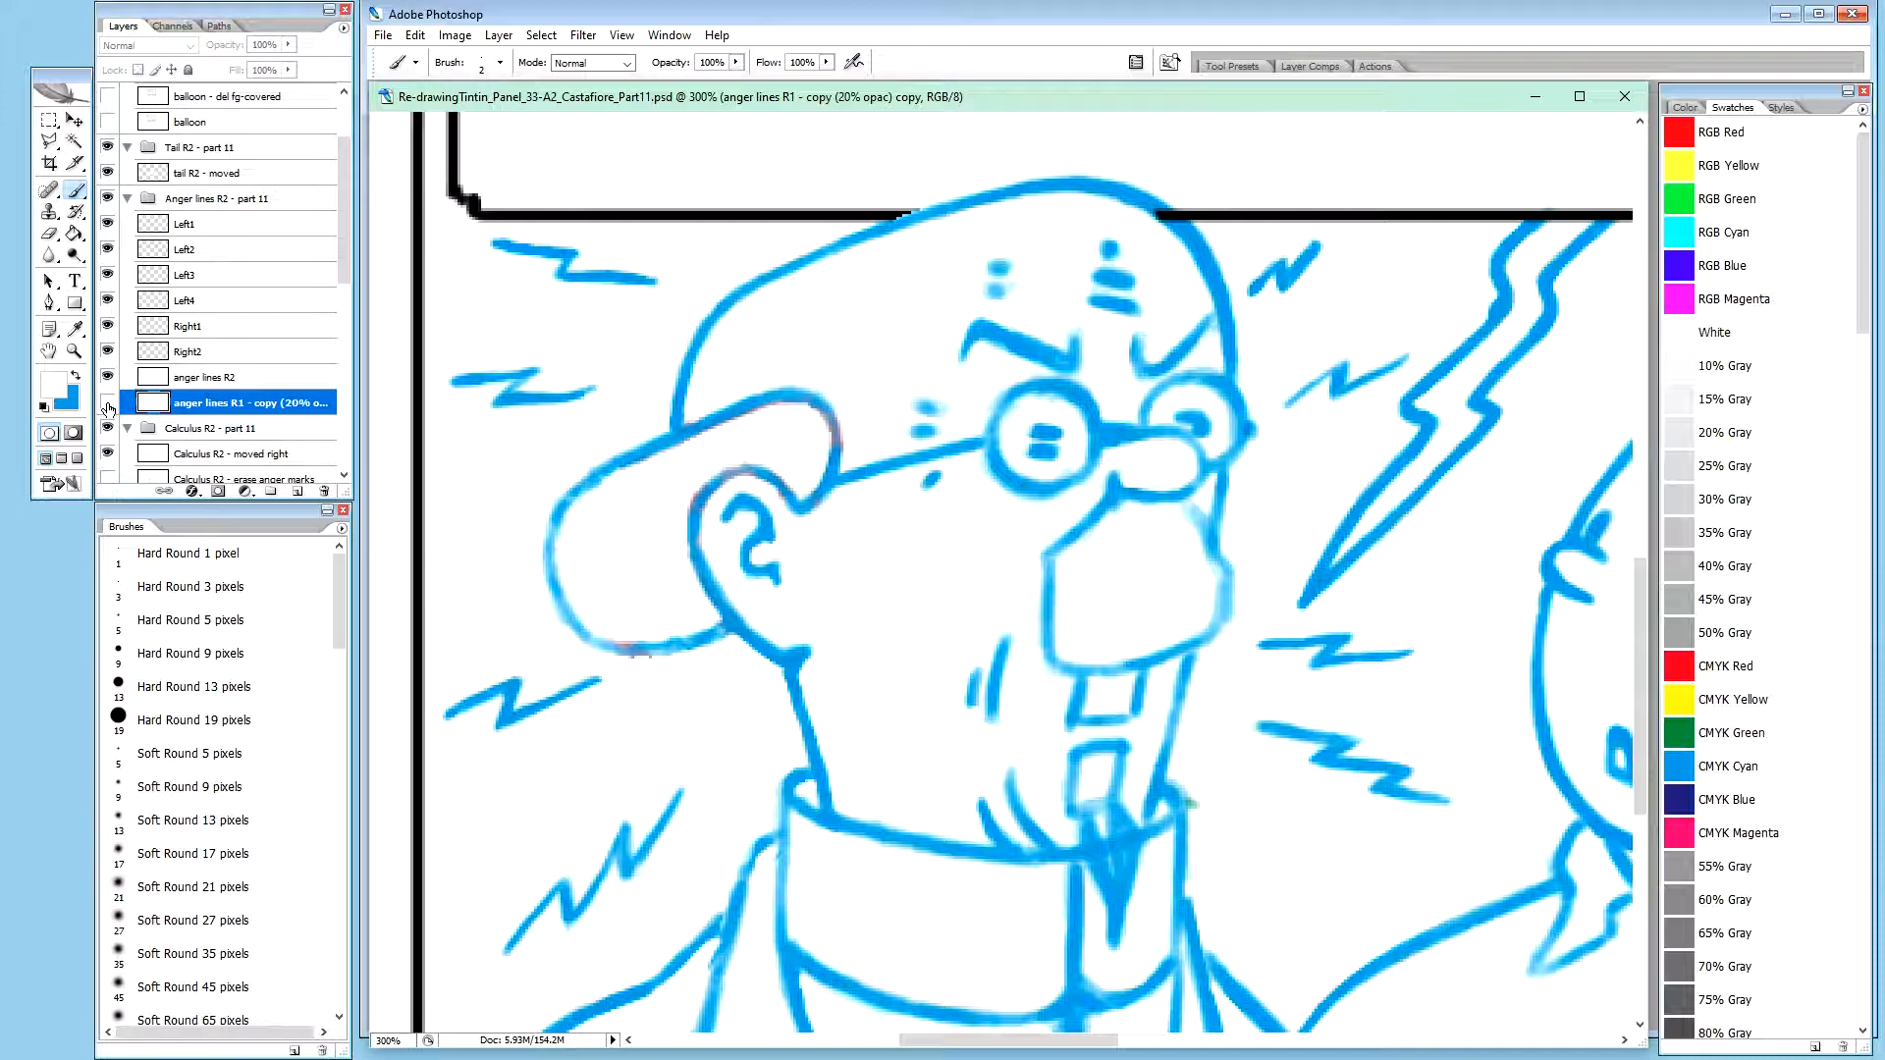
{"action": "left_click", "coordinate": [108, 403]}
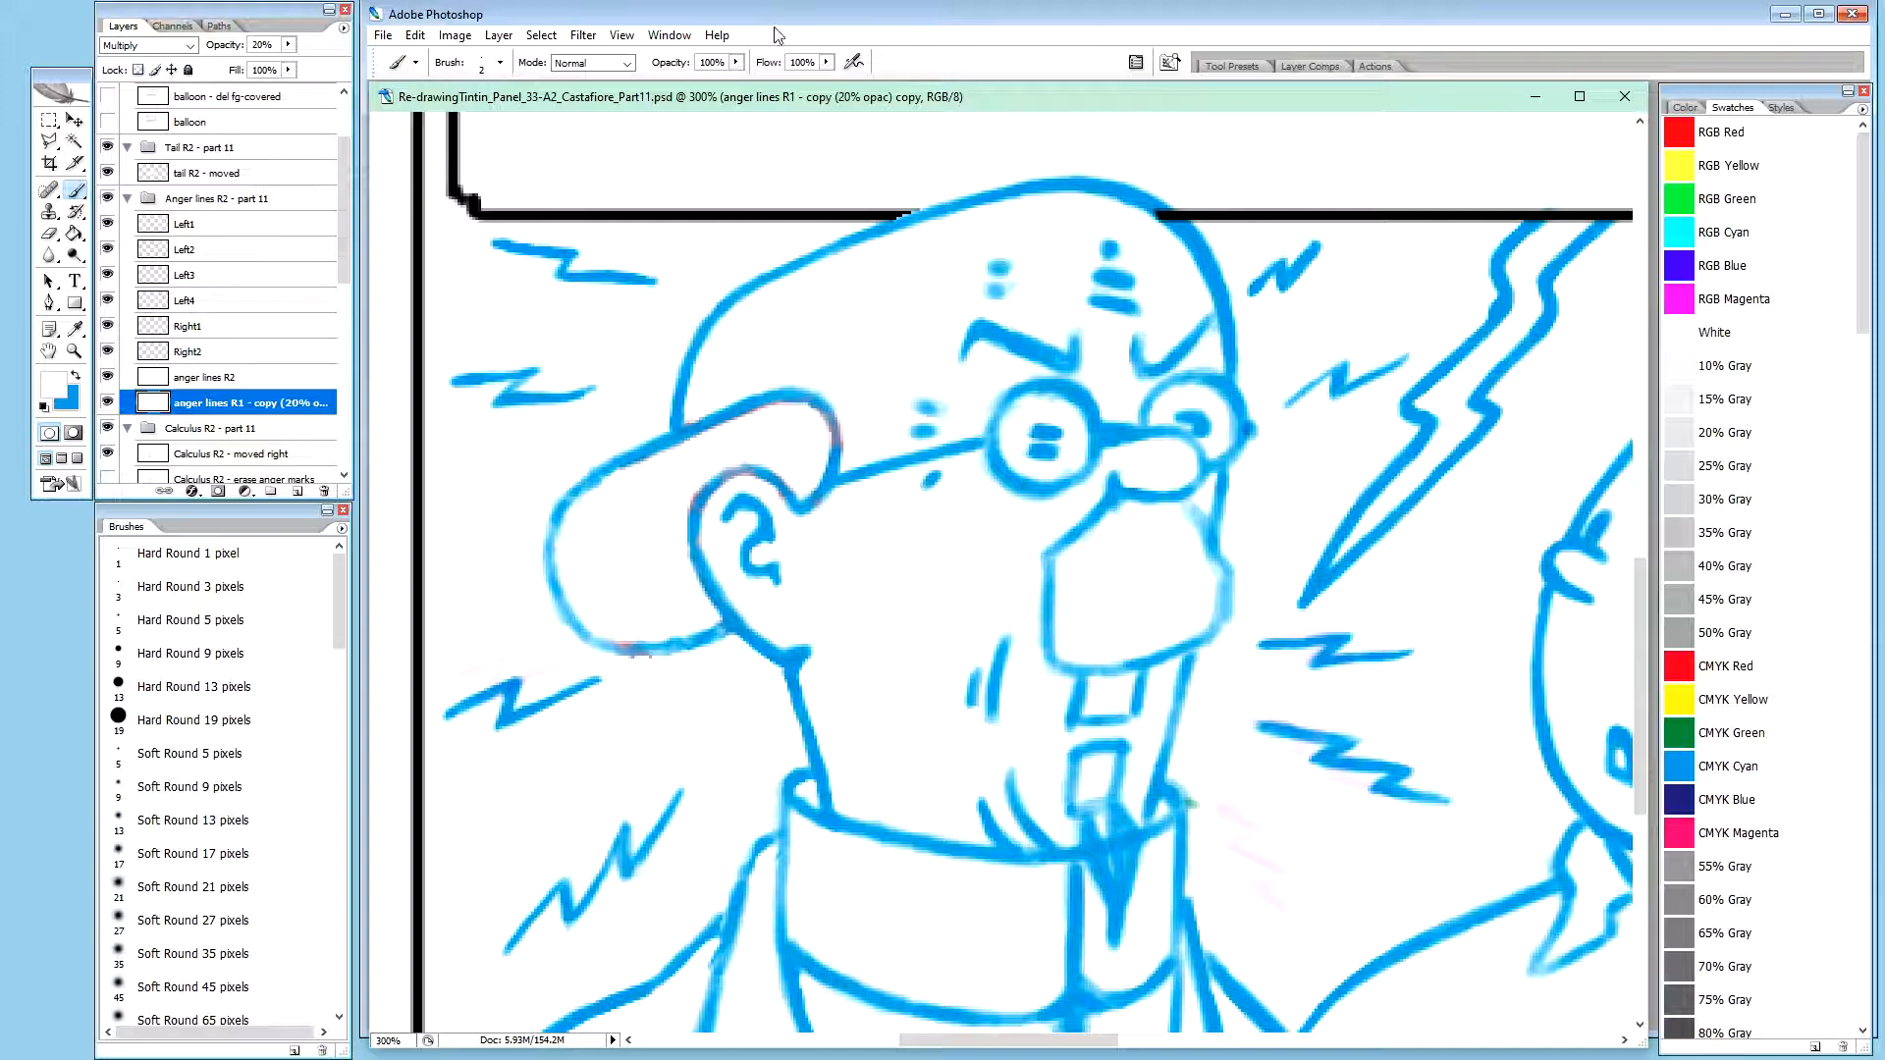
{"action": "left_click", "coordinate": [589, 37]}
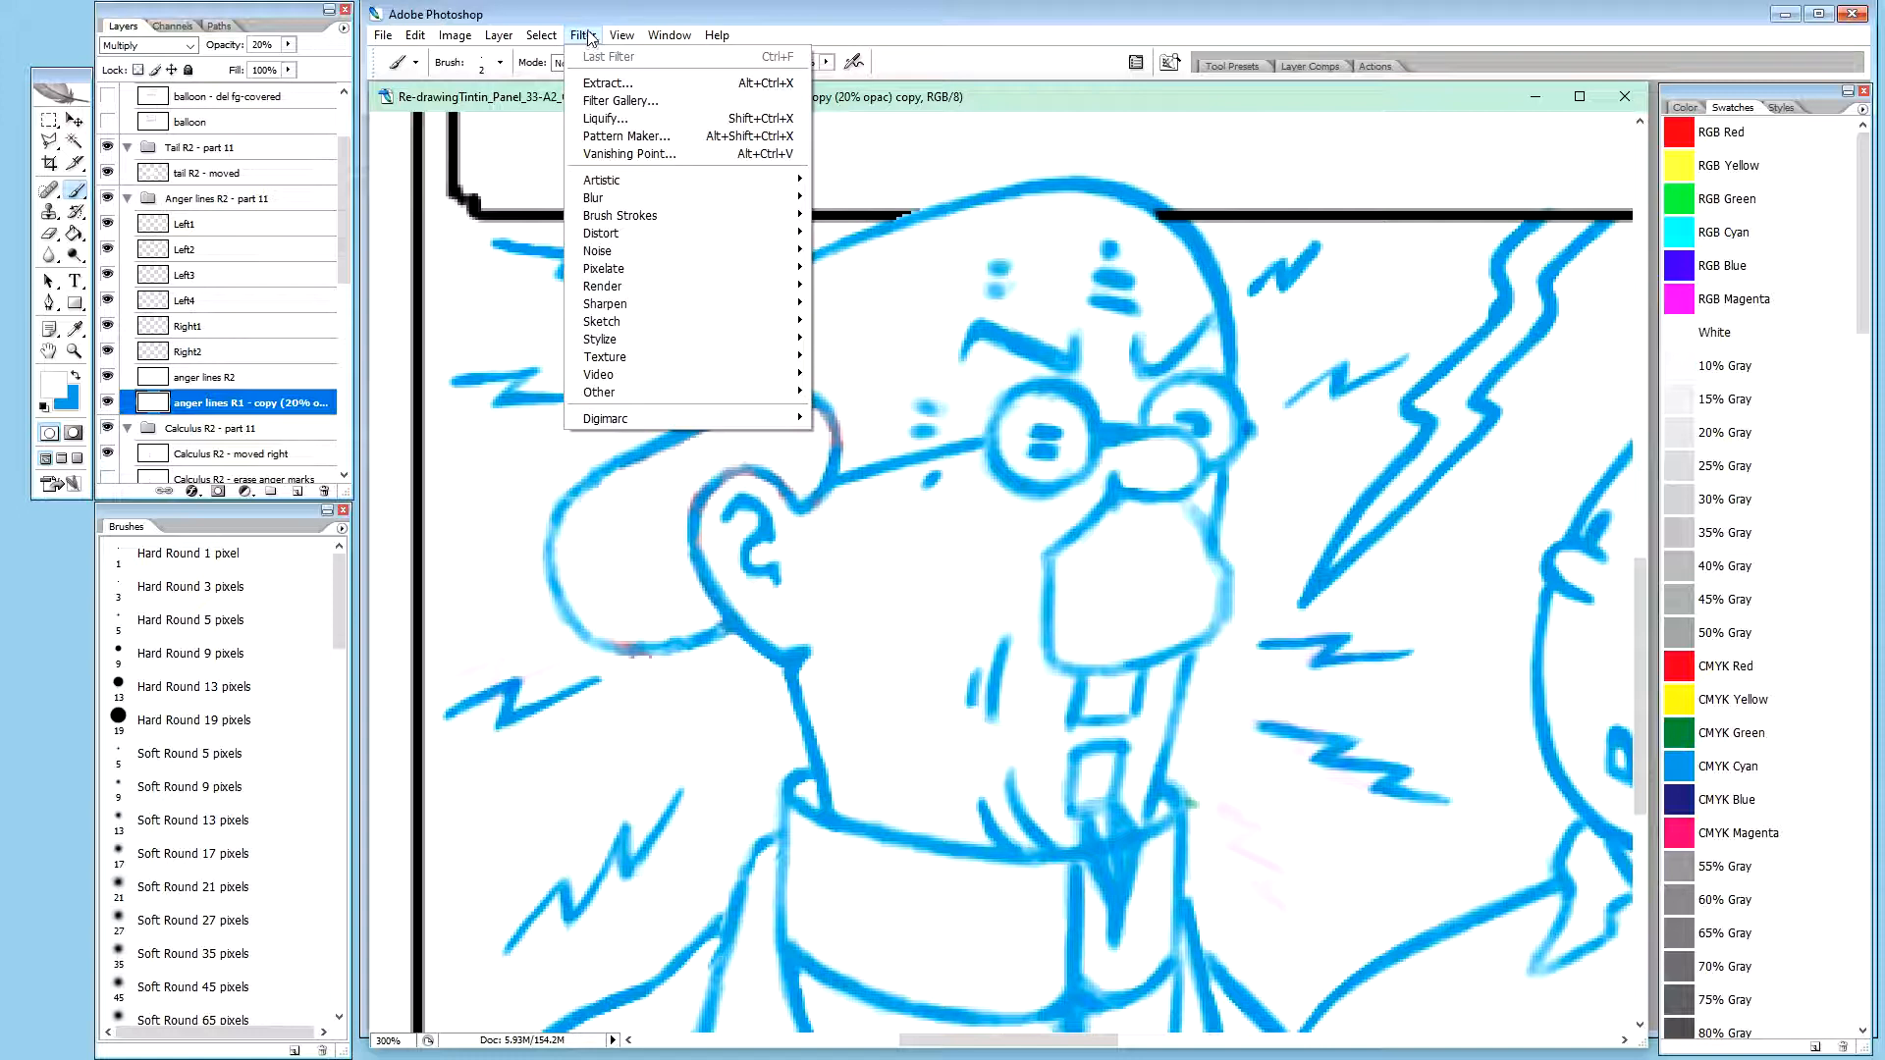
{"action": "mouse_move", "coordinate": [457, 39]}
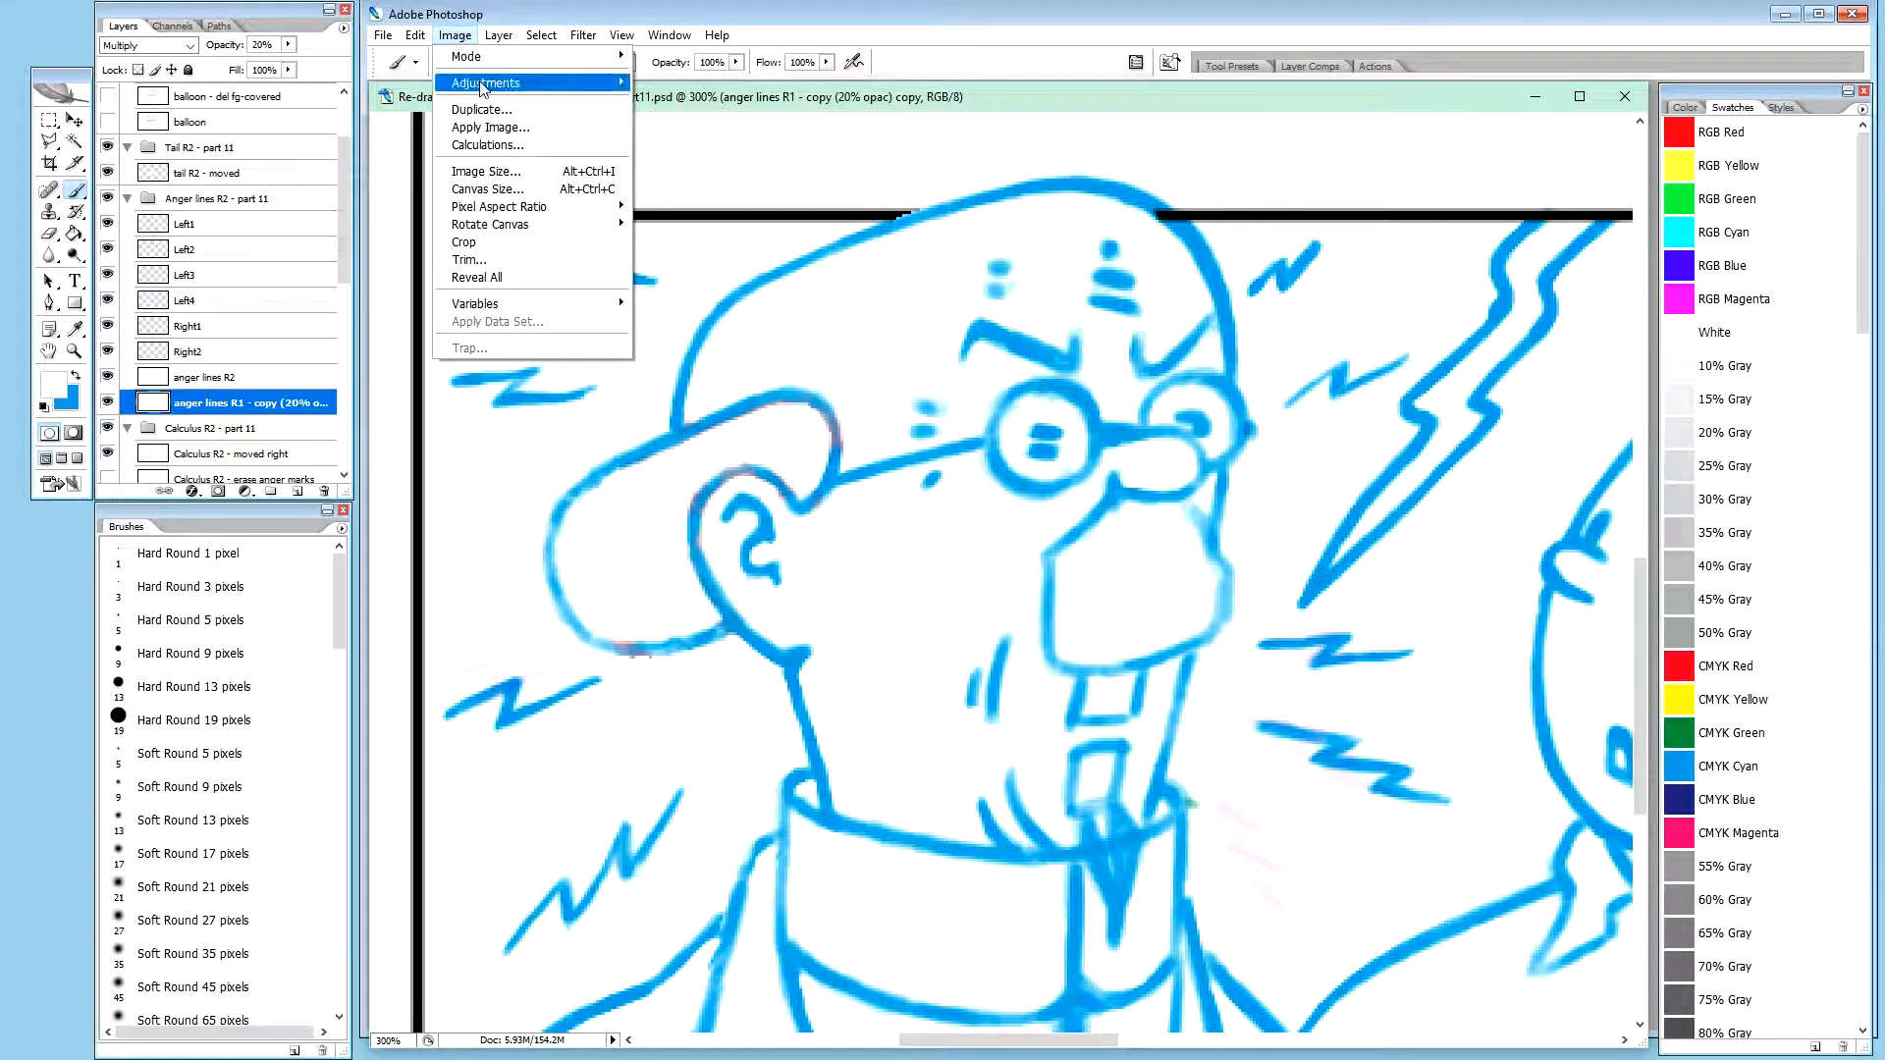
{"action": "mouse_move", "coordinate": [483, 85]}
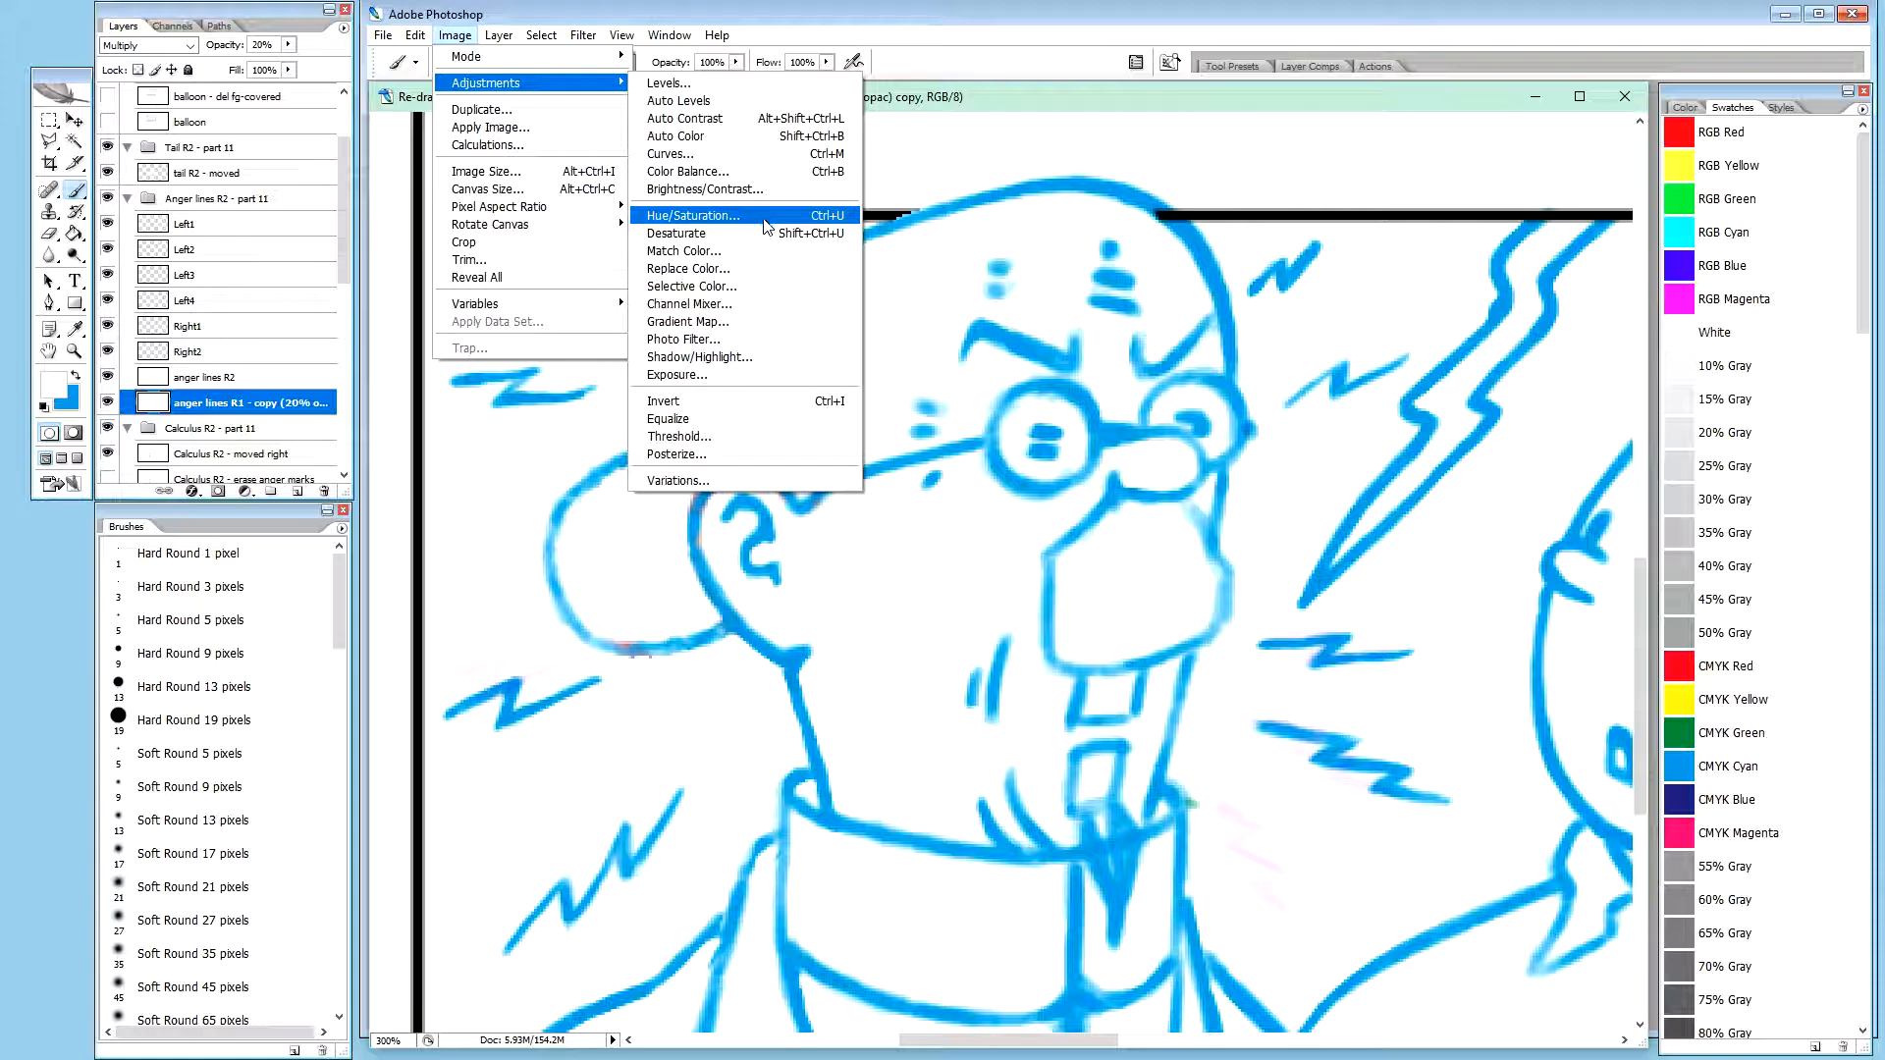
{"action": "left_click", "coordinate": [868, 16]}
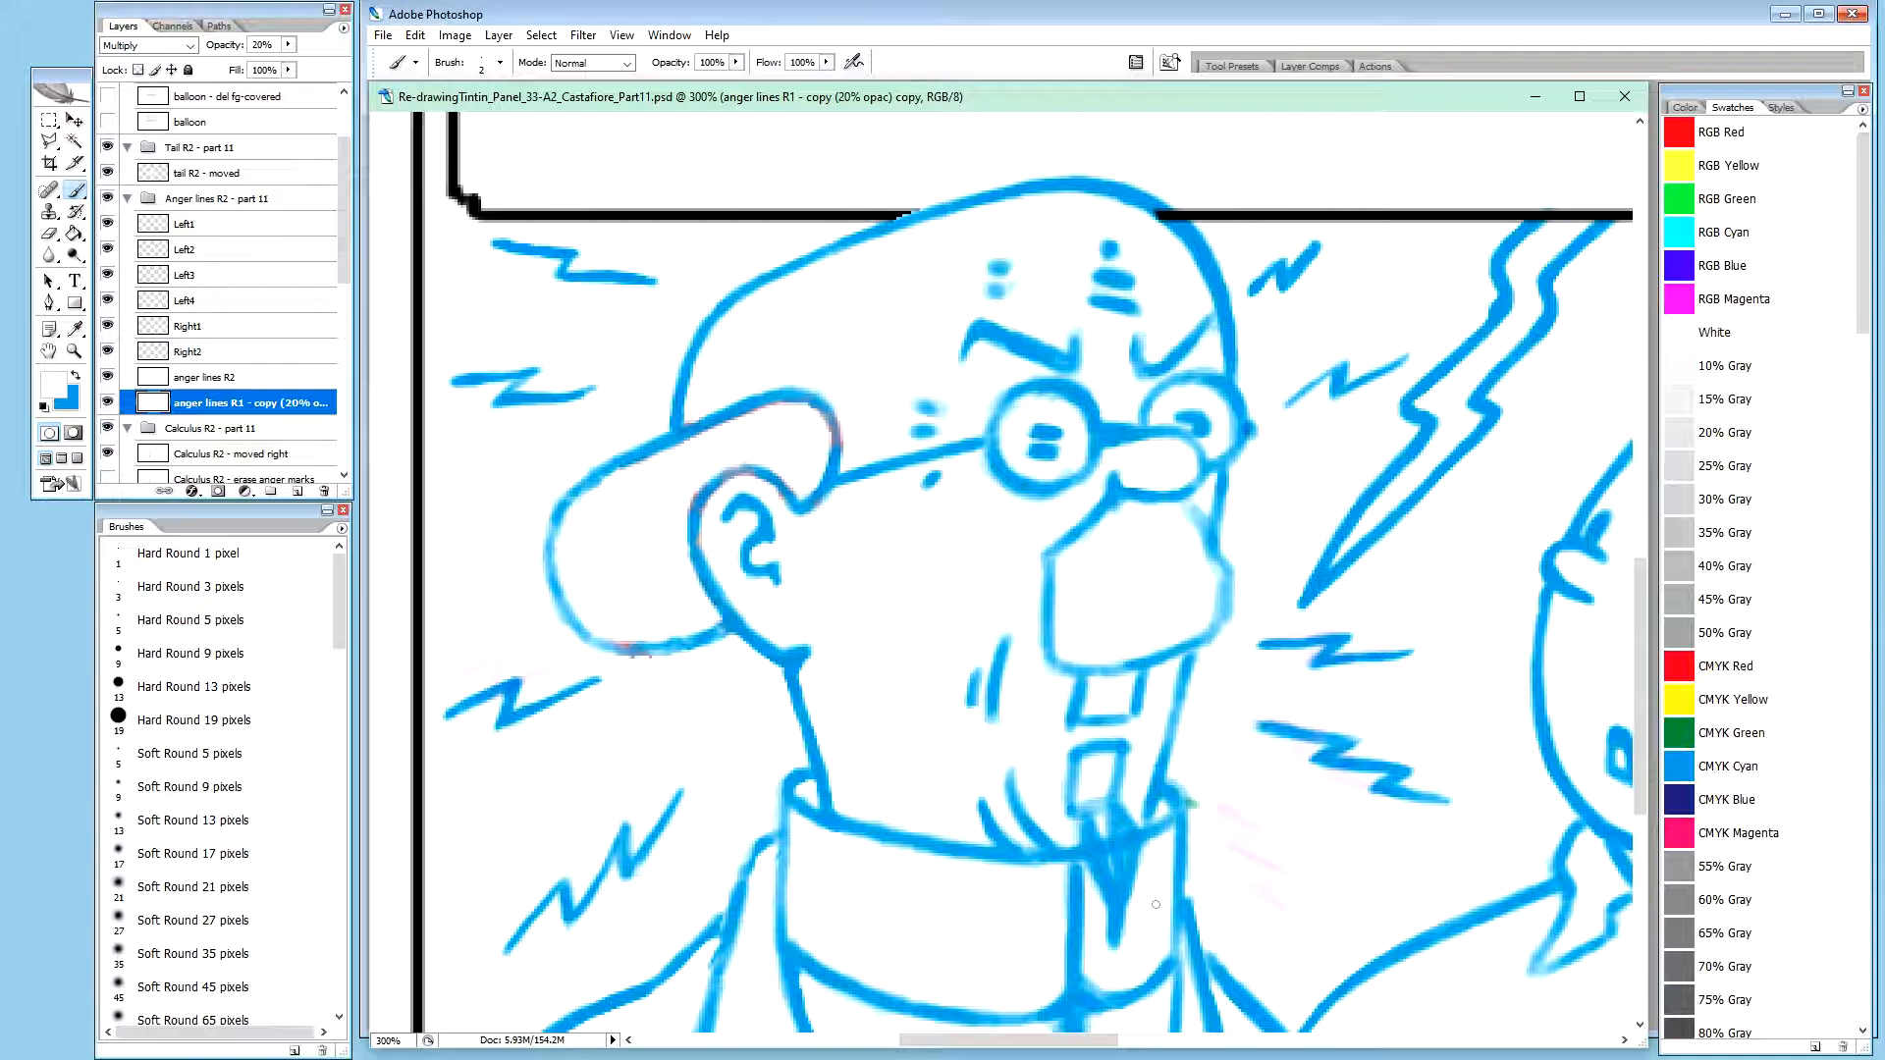
Trace the top stroke of the faint zigzag beside the collar on the anger lines R2 layer in blue at 20% opacity
{"action": "left_click", "coordinate": [246, 378]}
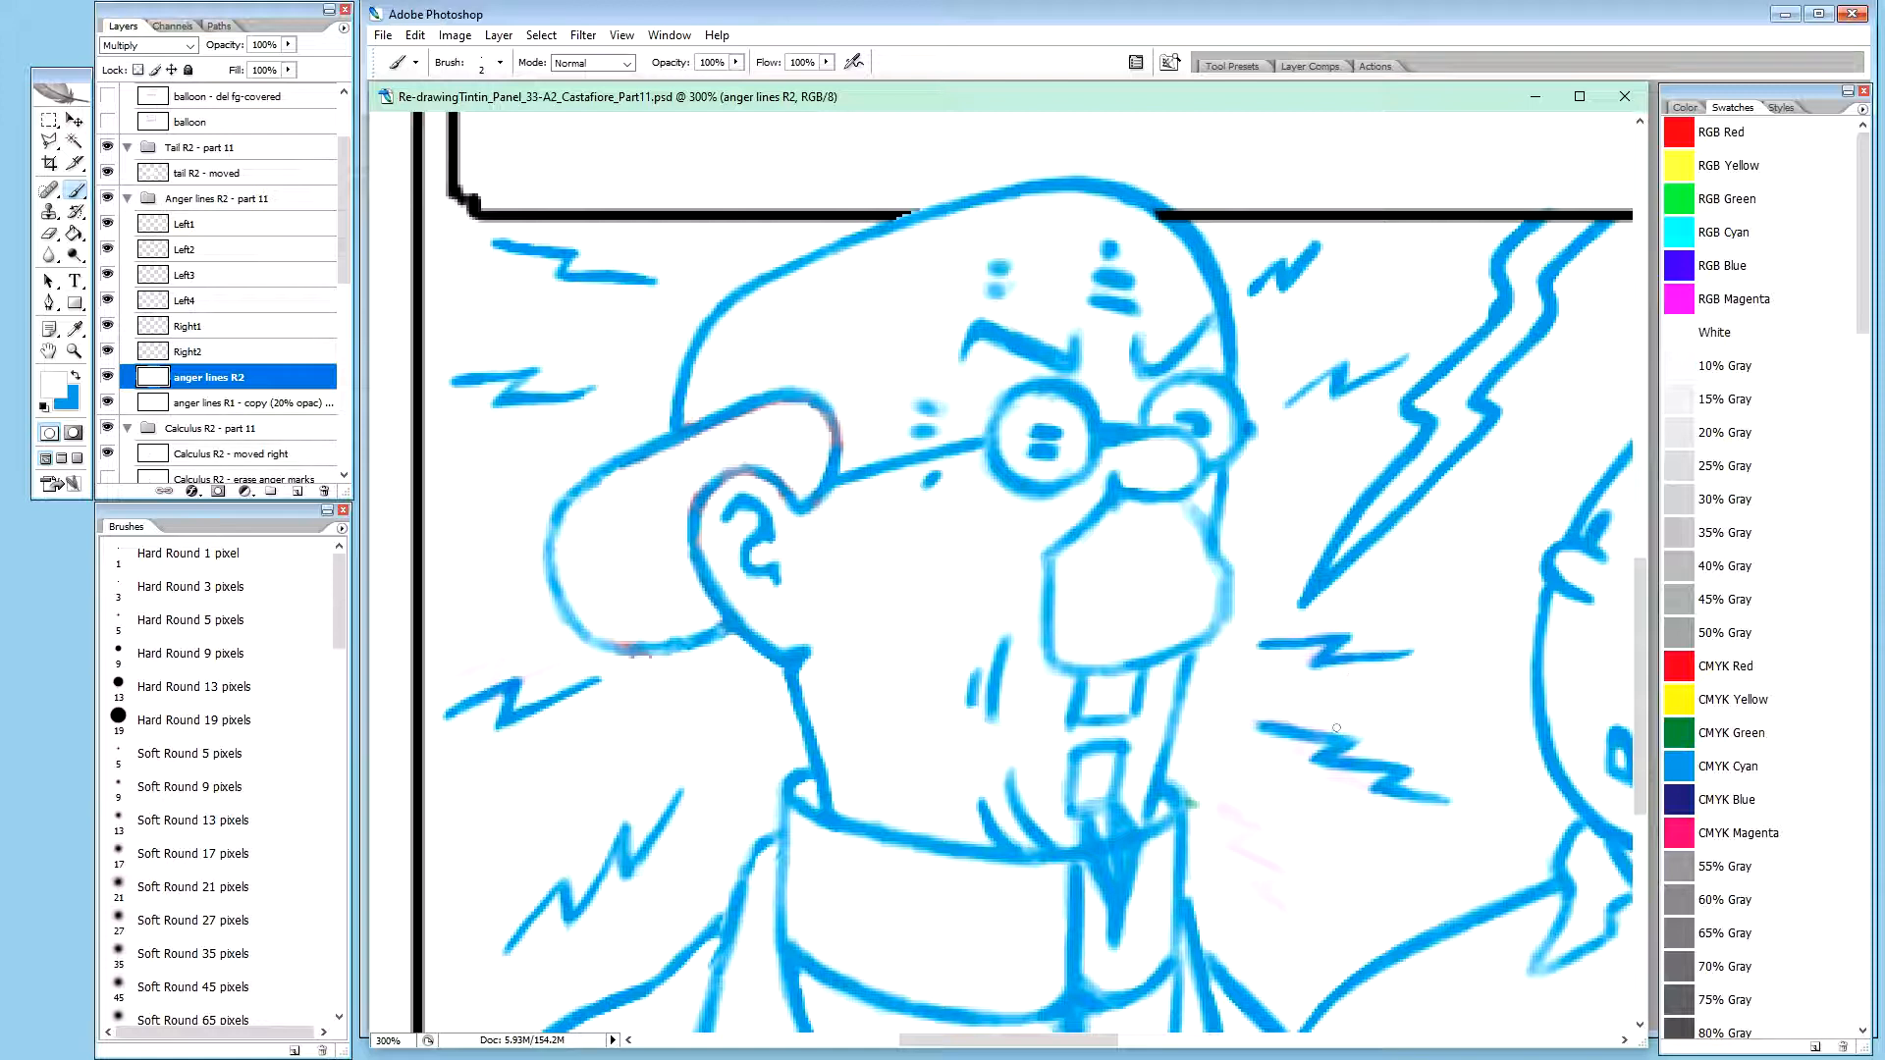
{"action": "key", "text": "x"}
{"action": "key", "text": "2"}
{"action": "left_click", "coordinate": [206, 402]}
{"action": "left_click", "coordinate": [209, 377]}
{"action": "left_click_drag", "start_coordinate": [1245, 808], "coordinate": [1264, 825]}
{"action": "left_click_drag", "start_coordinate": [1241, 812], "coordinate": [1265, 828]}
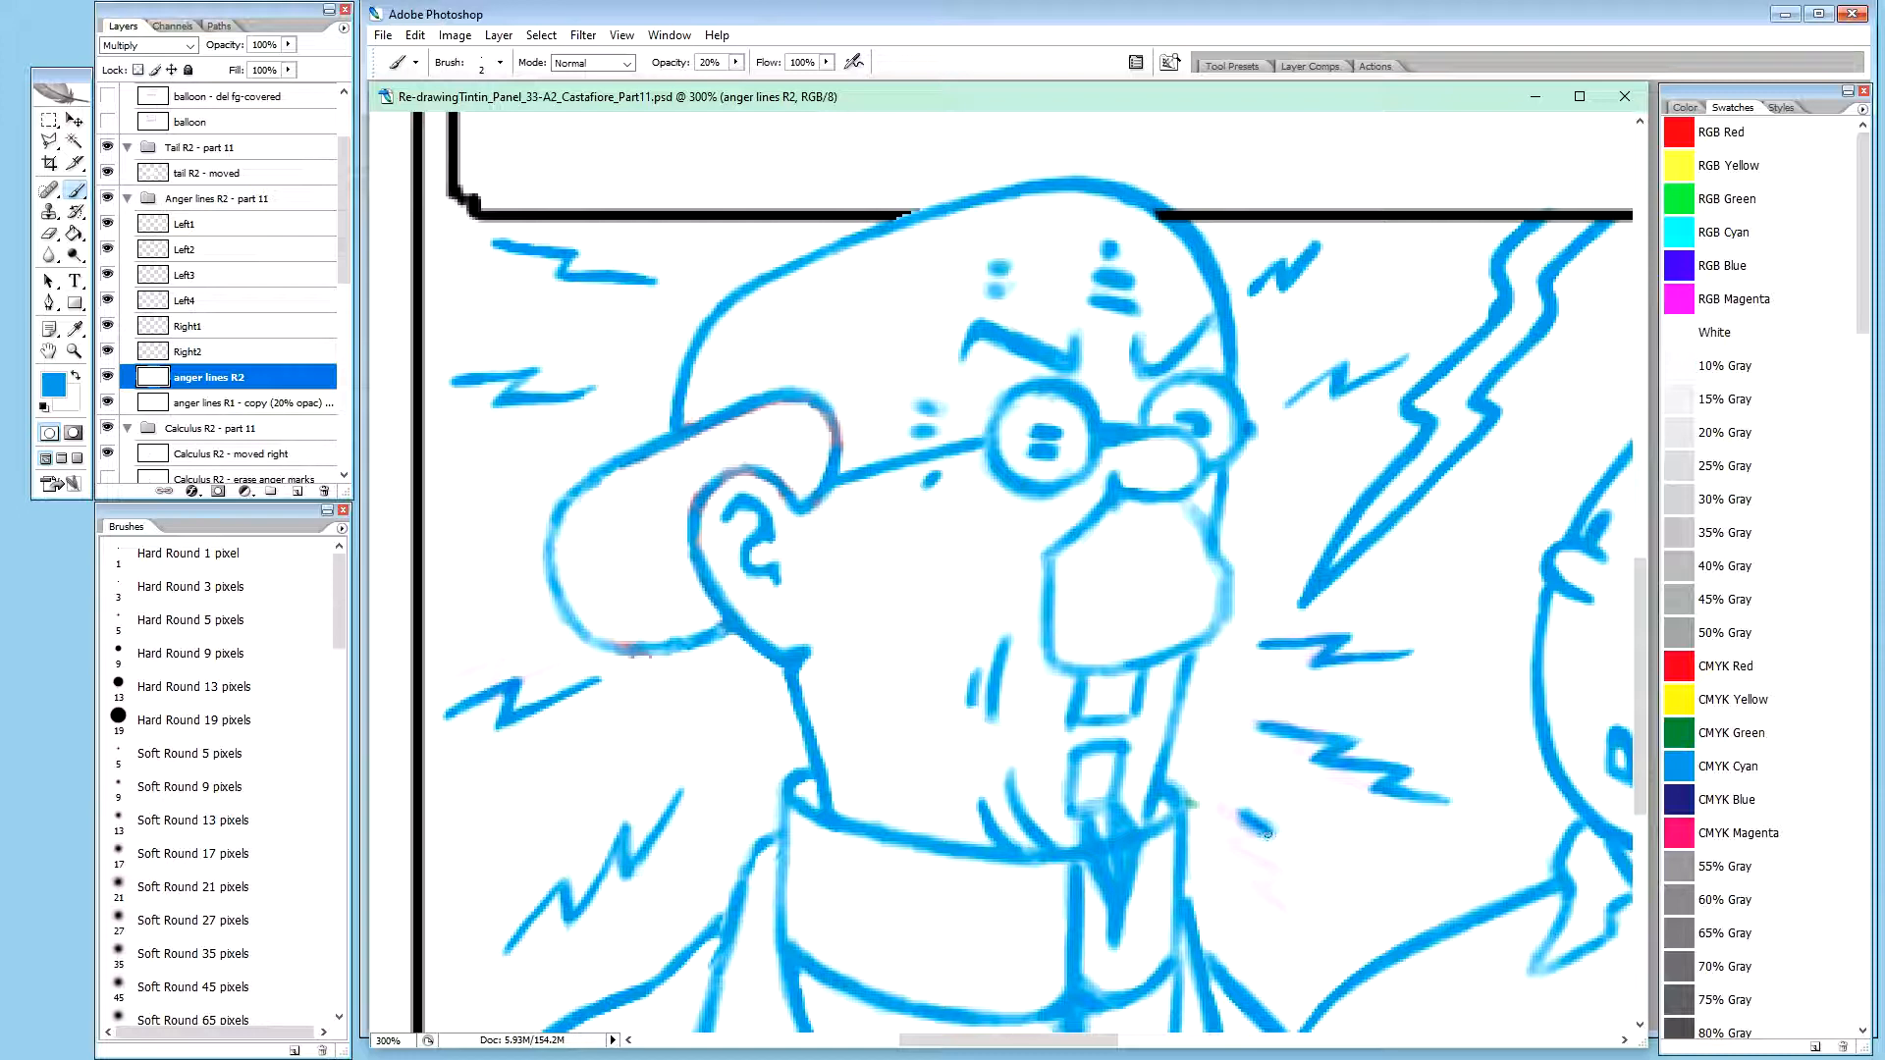
{"action": "left_click_drag", "start_coordinate": [1263, 827], "coordinate": [1236, 811]}
{"action": "left_click_drag", "start_coordinate": [1262, 824], "coordinate": [1270, 831]}
{"action": "left_click_drag", "start_coordinate": [1241, 811], "coordinate": [1276, 833]}
{"action": "left_click_drag", "start_coordinate": [1249, 817], "coordinate": [1275, 835]}
Trace the middle and lower strokes of the collar-side zigzag in blue, down to its bottom tip
{"action": "mouse_move", "coordinate": [1248, 819]}
{"action": "left_mouse_down"}
{"action": "mouse_move", "coordinate": [1275, 835]}
{"action": "mouse_move", "coordinate": [1245, 847]}
{"action": "left_mouse_up"}
{"action": "left_click_drag", "start_coordinate": [1262, 853], "coordinate": [1294, 873]}
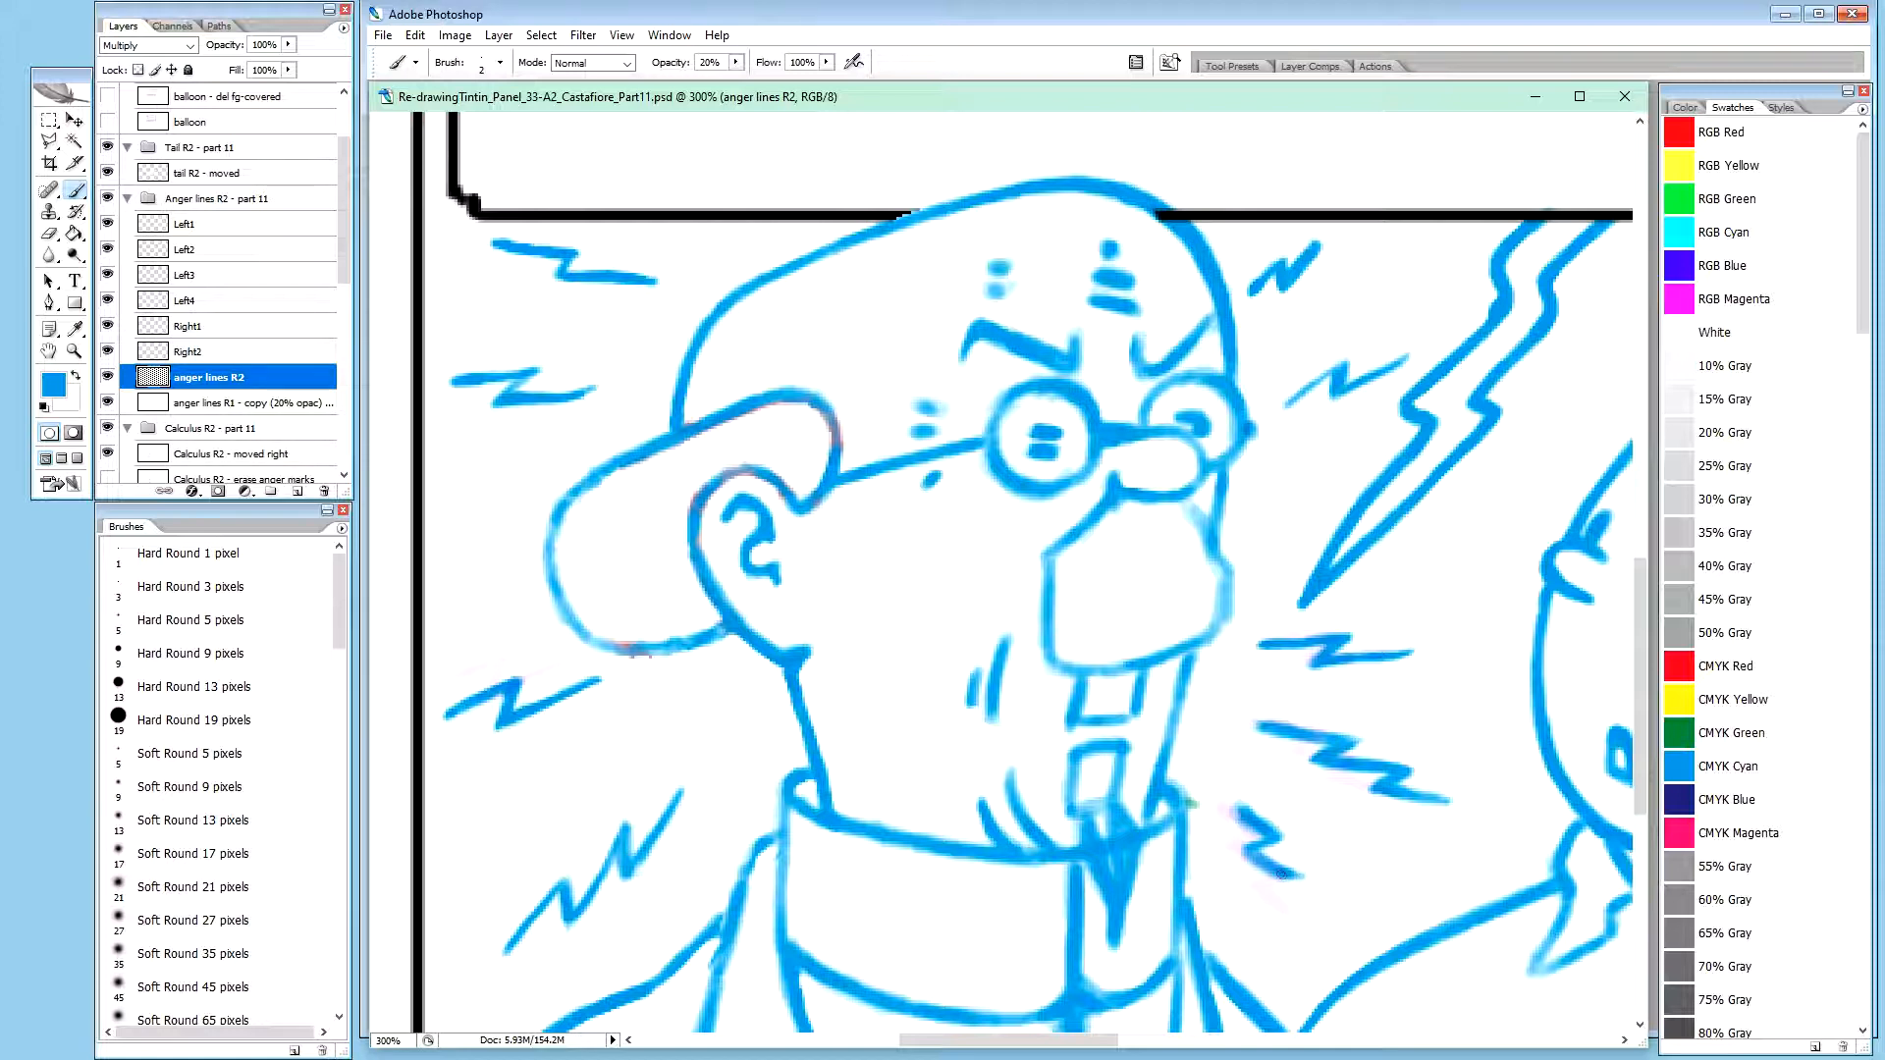
{"action": "left_click_drag", "start_coordinate": [1280, 875], "coordinate": [1296, 878]}
{"action": "left_click_drag", "start_coordinate": [1284, 876], "coordinate": [1301, 882]}
{"action": "mouse_move", "coordinate": [1307, 905]}
{"action": "left_mouse_down"}
{"action": "mouse_move", "coordinate": [1280, 893]}
{"action": "mouse_move", "coordinate": [1315, 922]}
{"action": "mouse_move", "coordinate": [1274, 900]}
{"action": "left_mouse_up"}
Strengthen the collar-side zigzag's bottom stroke in blue and trim its underside with white at 100% opacity
{"action": "key", "text": "x"}
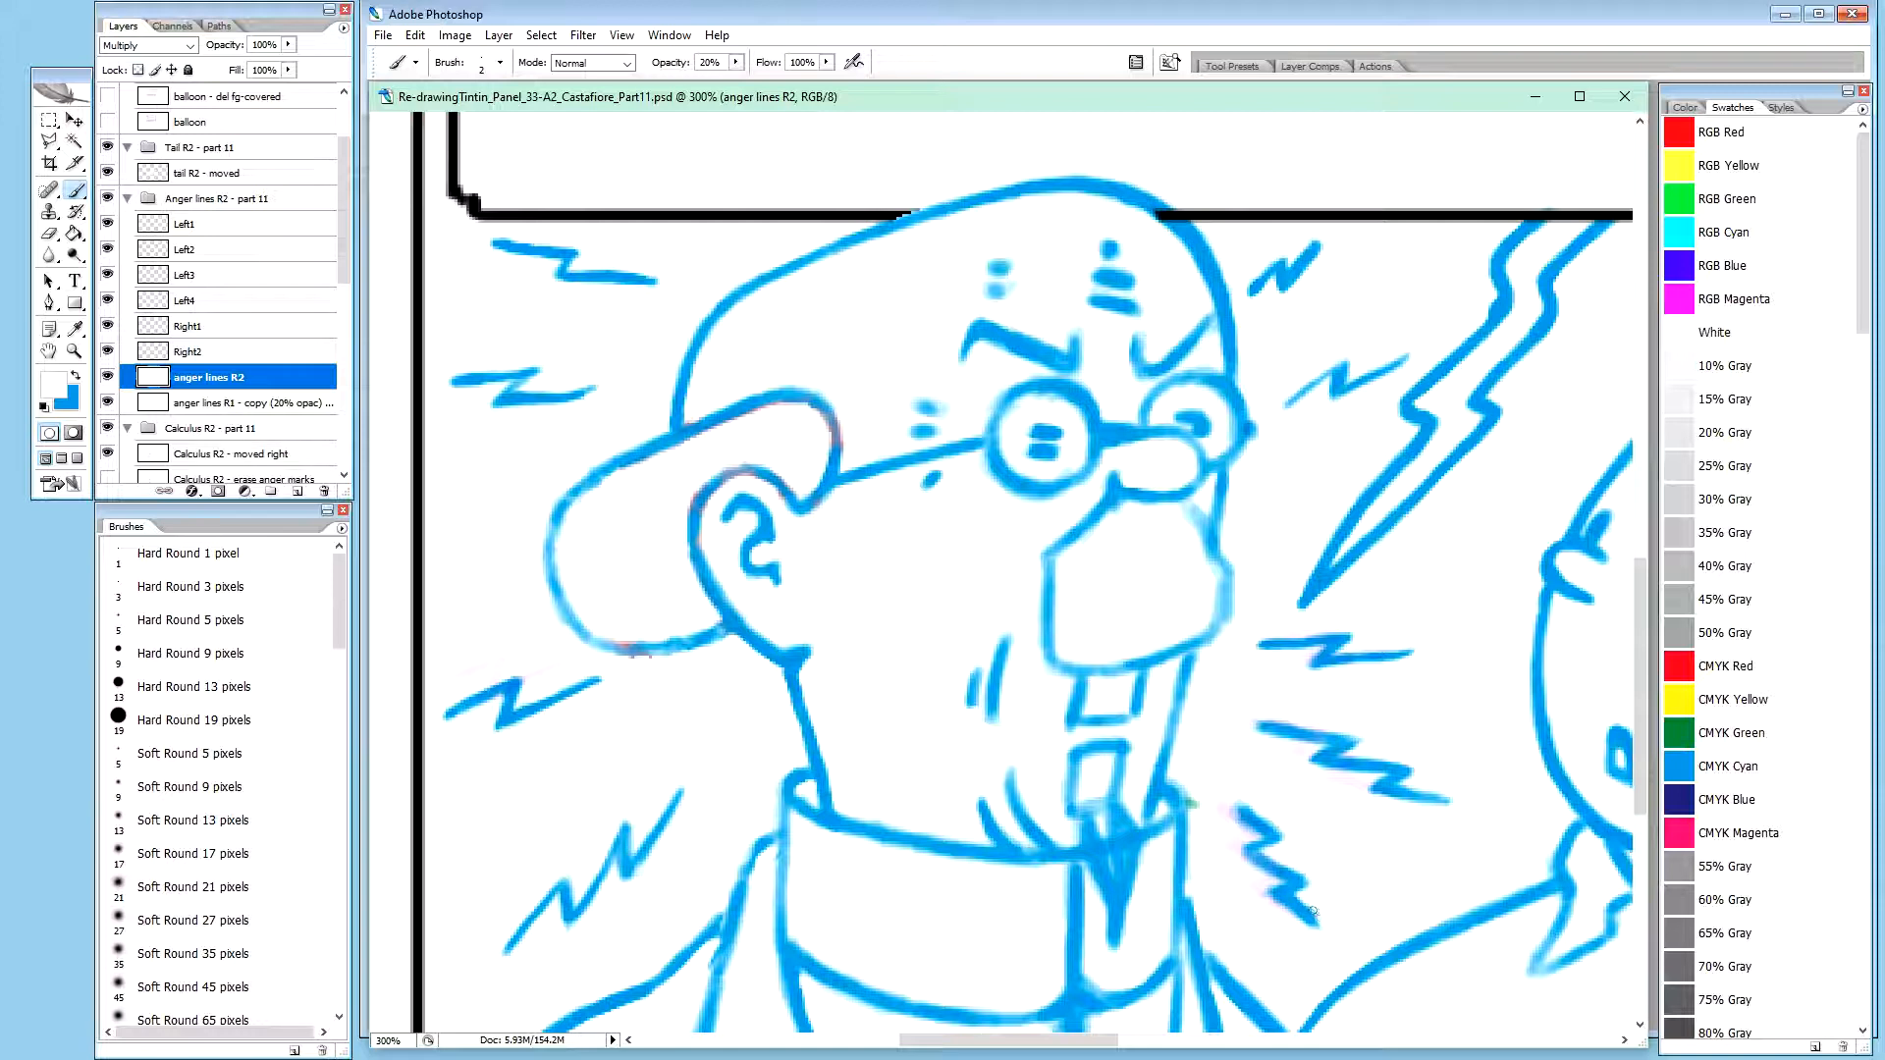
{"action": "key", "text": "0"}
{"action": "key", "text": "x"}
{"action": "left_click_drag", "start_coordinate": [1292, 906], "coordinate": [1275, 896]}
{"action": "left_click_drag", "start_coordinate": [1303, 909], "coordinate": [1306, 909]}
{"action": "key", "text": "x"}
{"action": "key", "text": "0"}
{"action": "left_click", "coordinate": [1292, 916]}
{"action": "key", "text": "x"}
{"action": "key", "text": "2"}
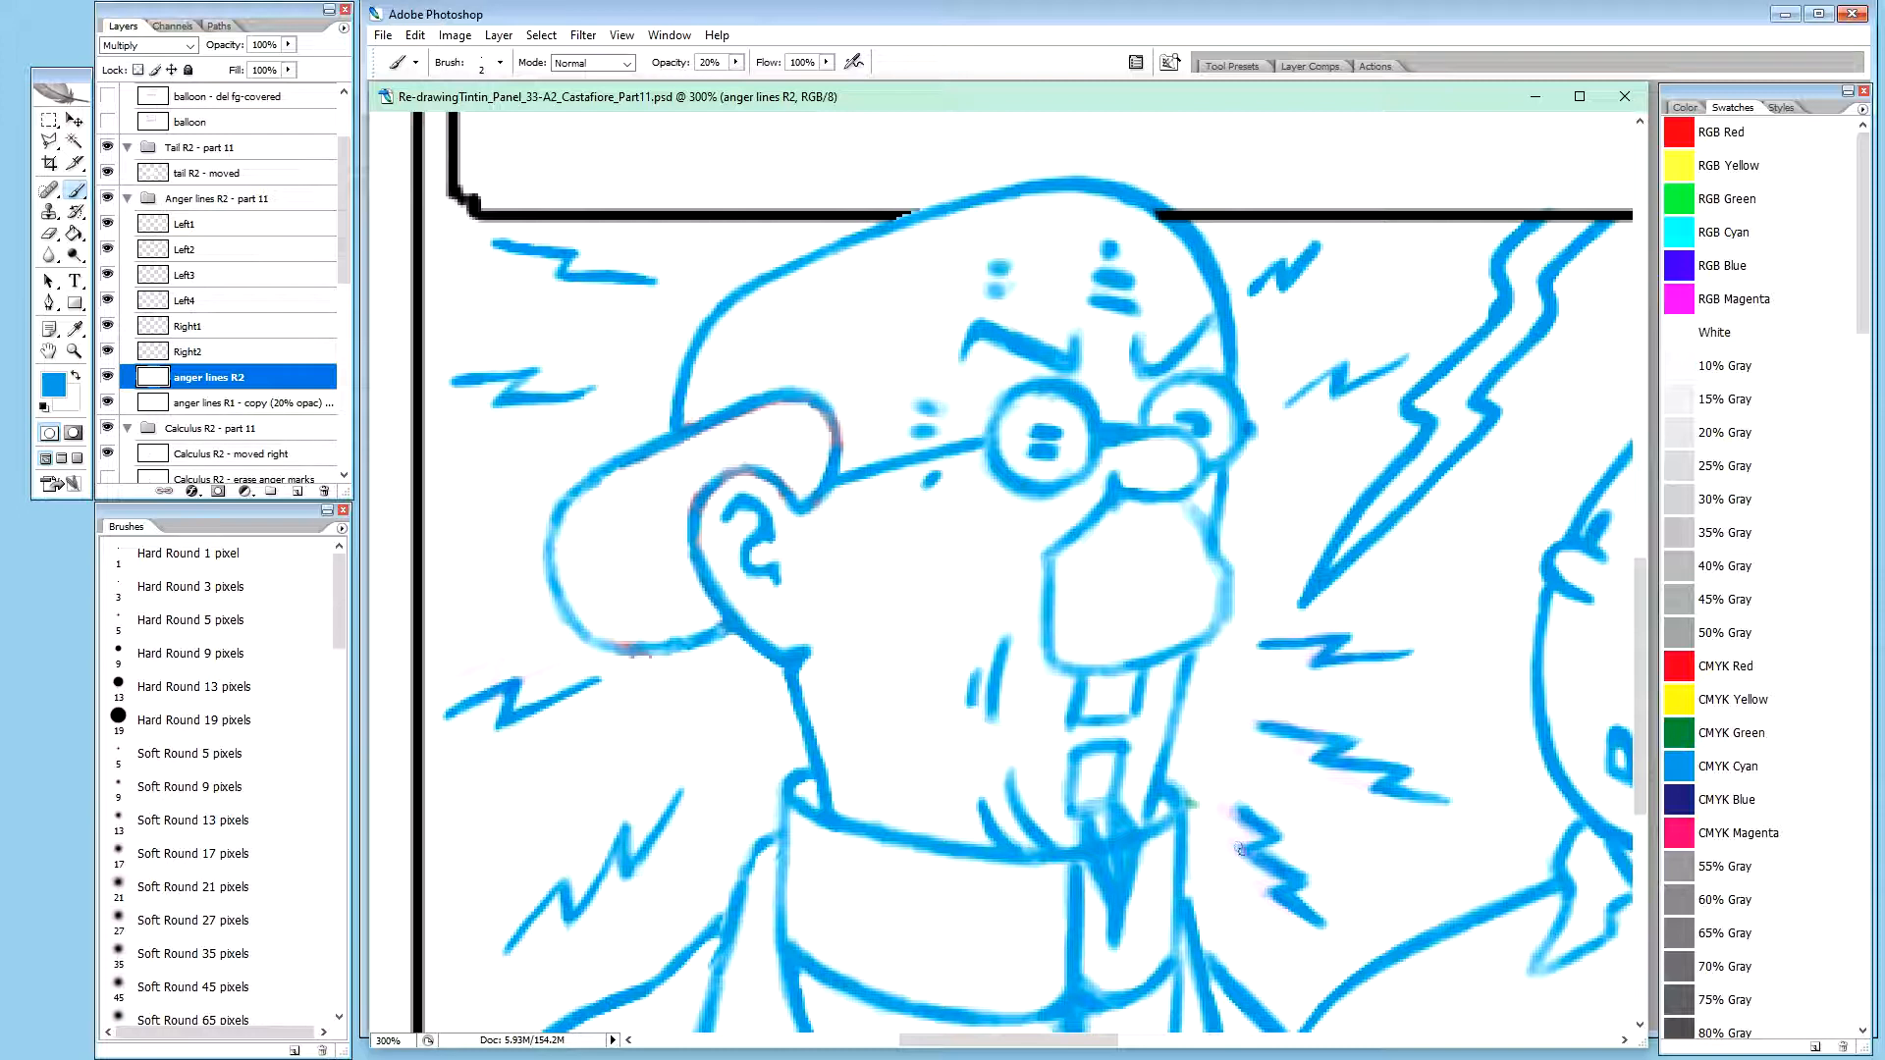
Reinforce the collar-side zigzag's upper tip, left corner and lower right corner in blue at 20% opacity
{"action": "left_click_drag", "start_coordinate": [1239, 850], "coordinate": [1246, 847]}
{"action": "left_click_drag", "start_coordinate": [1245, 844], "coordinate": [1265, 840]}
{"action": "left_click_drag", "start_coordinate": [1261, 827], "coordinate": [1258, 825]}
{"action": "left_click_drag", "start_coordinate": [1257, 852], "coordinate": [1259, 857]}
{"action": "left_click_drag", "start_coordinate": [1229, 810], "coordinate": [1236, 807]}
{"action": "left_click_drag", "start_coordinate": [1292, 869], "coordinate": [1317, 875]}
Refine the lower left corner of the collar-side zigzag, alternating blue and white brush strokes
{"action": "key", "text": "x"}
{"action": "key", "text": "0"}
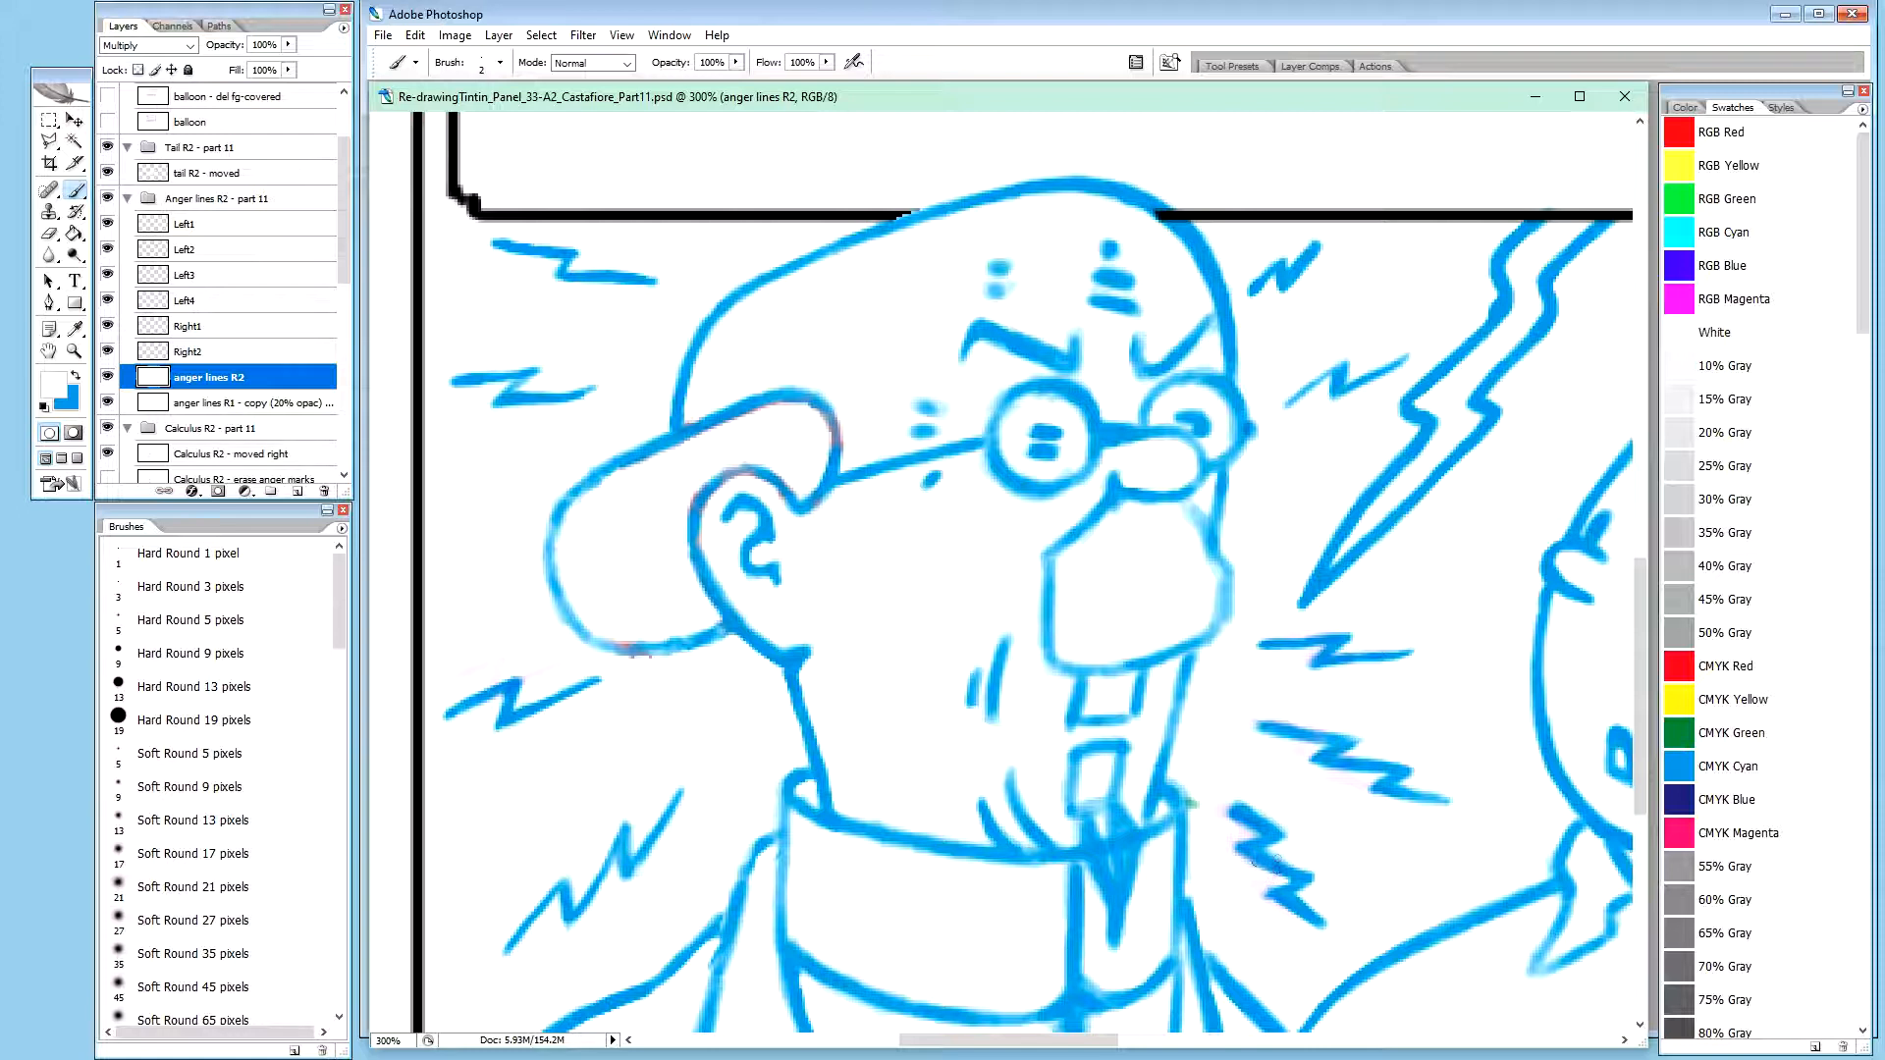
{"action": "key", "text": "x"}
{"action": "key", "text": "2"}
{"action": "key", "text": "x"}
{"action": "key", "text": "0"}
{"action": "key", "text": "x"}
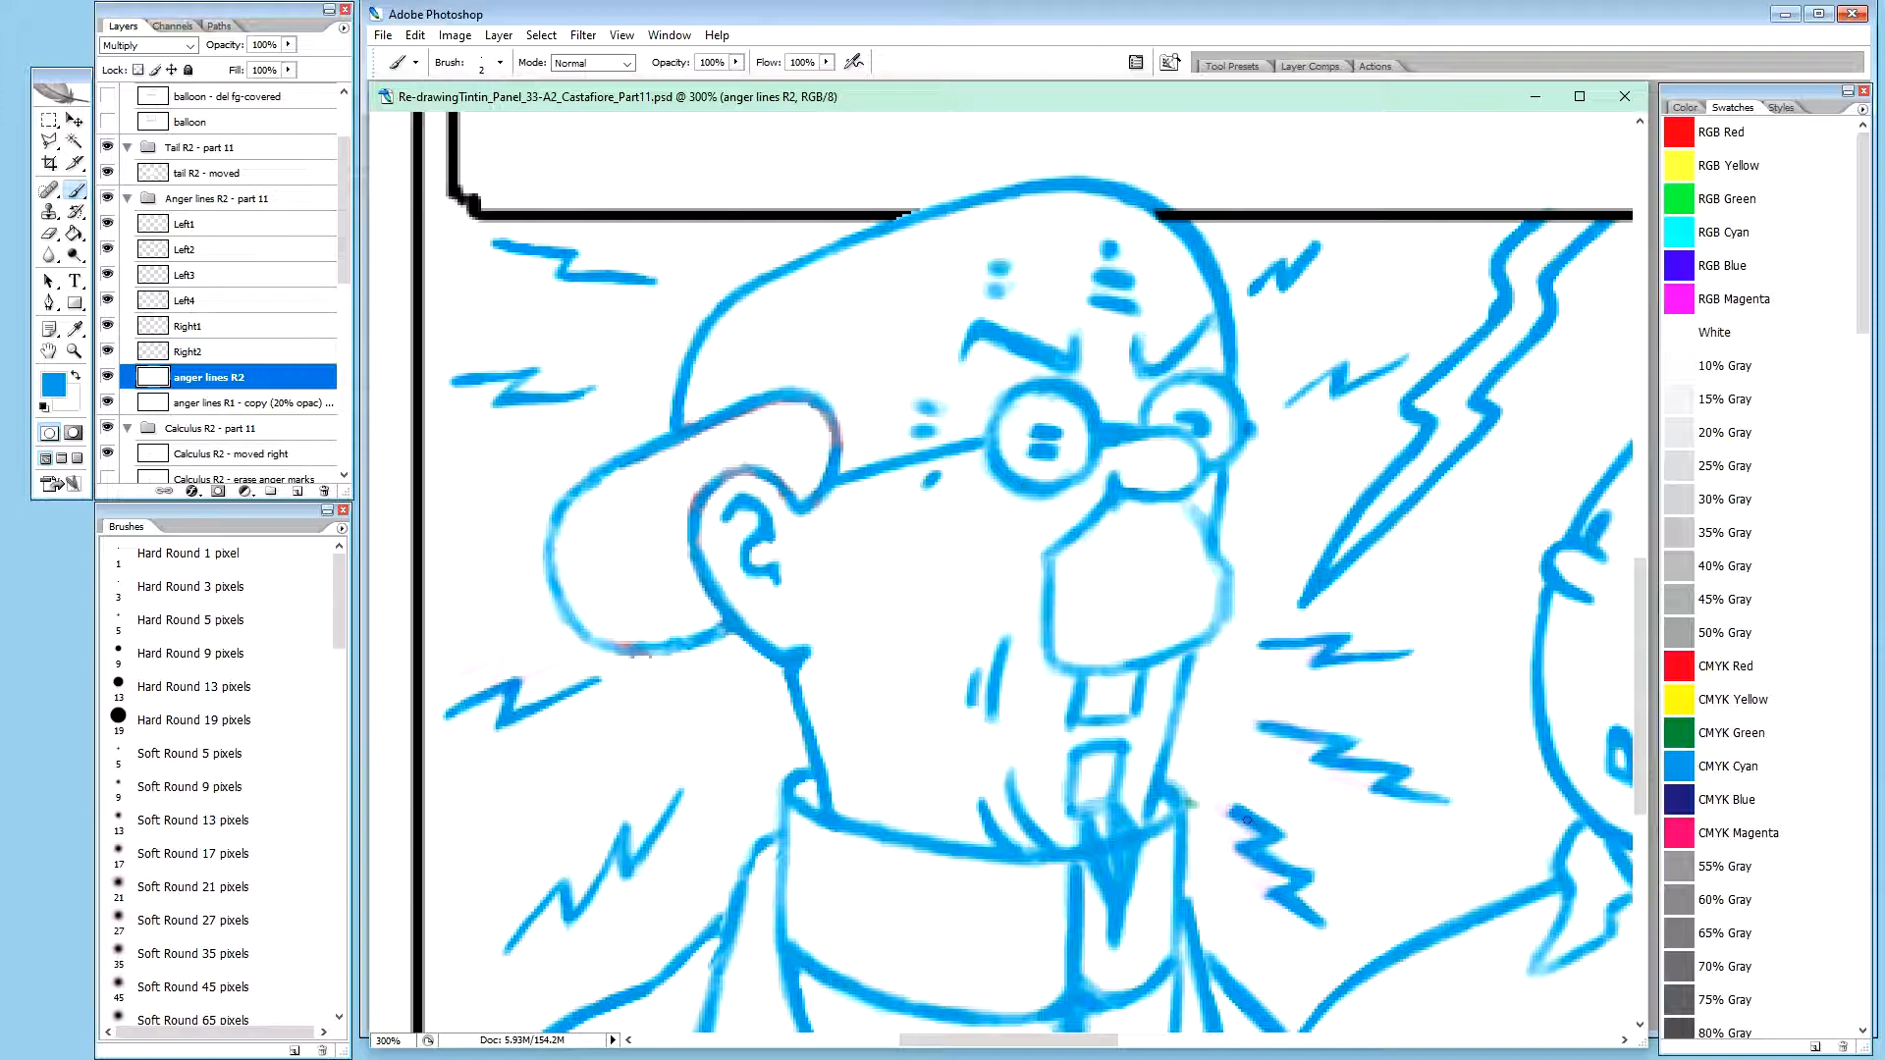
{"action": "key", "text": "2"}
{"action": "key", "text": "x"}
{"action": "left_click_drag", "start_coordinate": [1275, 899], "coordinate": [1274, 898]}
{"action": "key", "text": "x"}
{"action": "left_click_drag", "start_coordinate": [1282, 905], "coordinate": [1273, 900]}
{"action": "key", "text": "x"}
{"action": "key", "text": "0"}
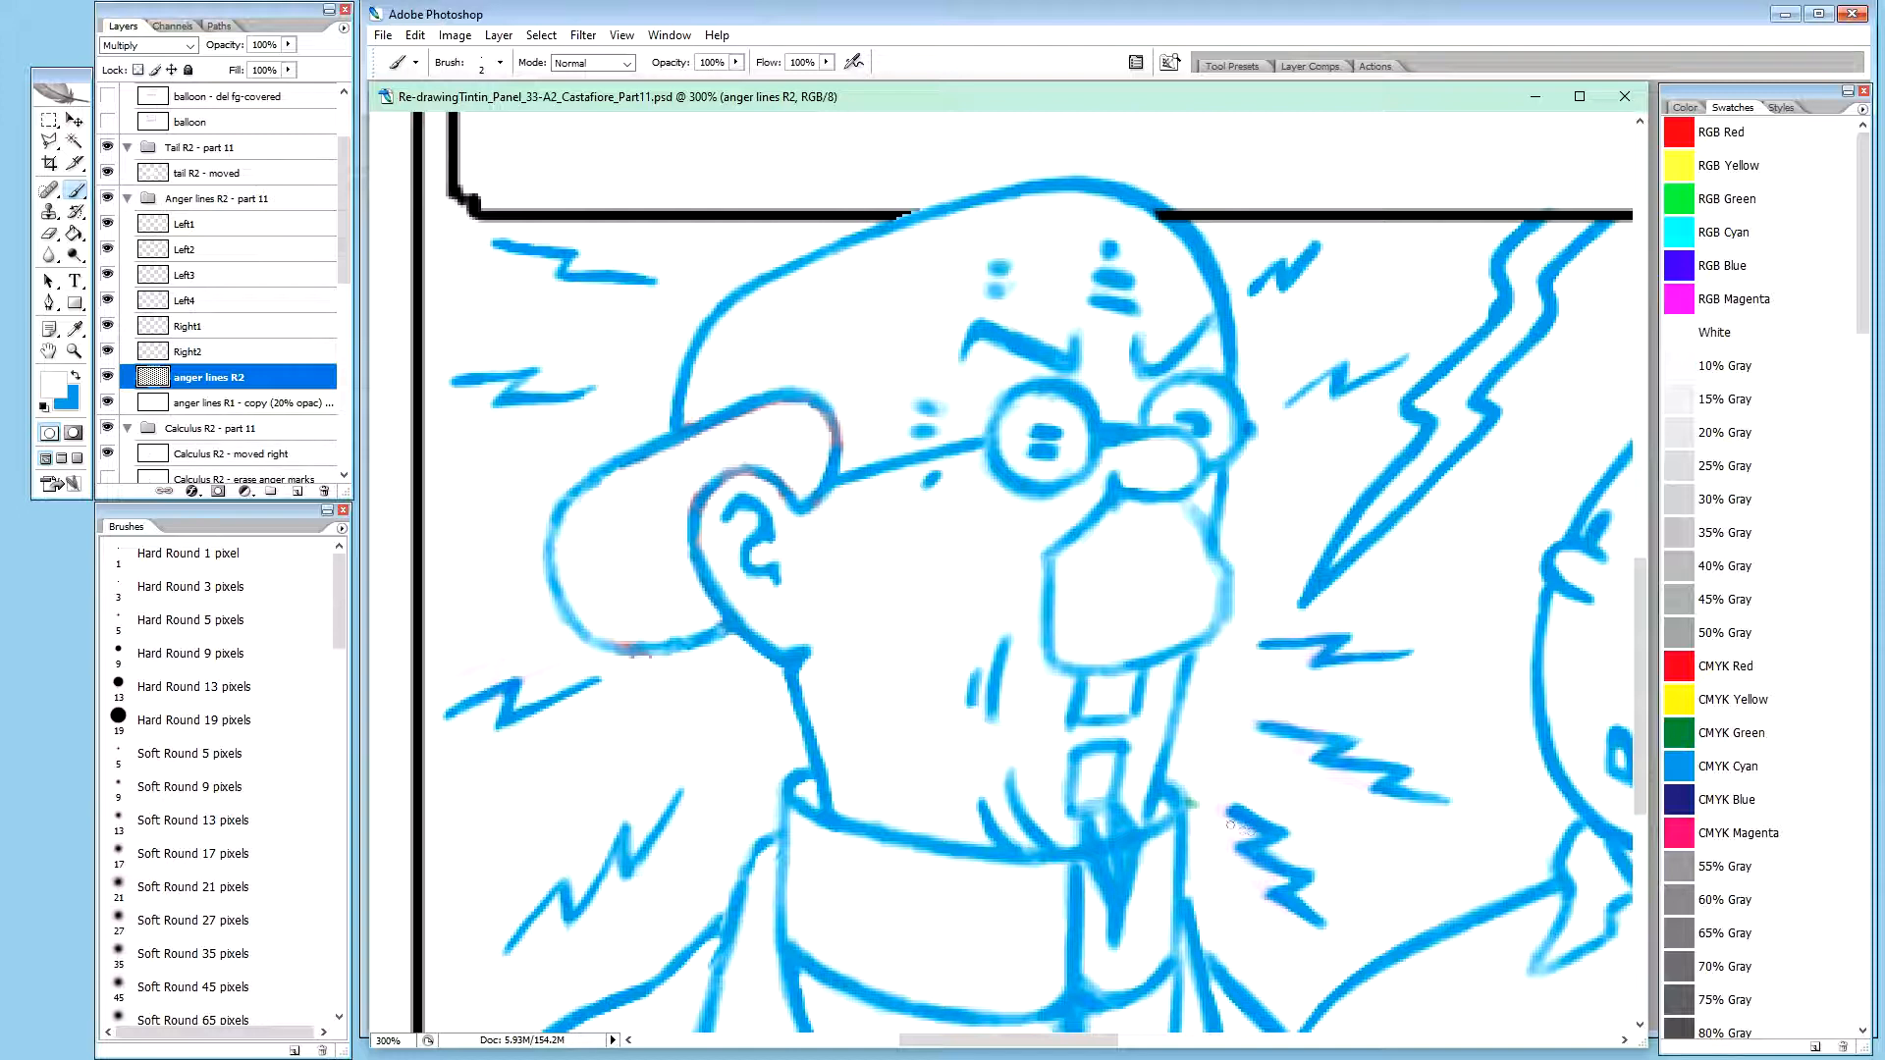
Trim the collar-side zigzag's upper tip and lower right corner in white, and thicken its top stroke in blue
{"action": "left_click_drag", "start_coordinate": [1223, 811], "coordinate": [1224, 808]}
{"action": "key", "text": "x"}
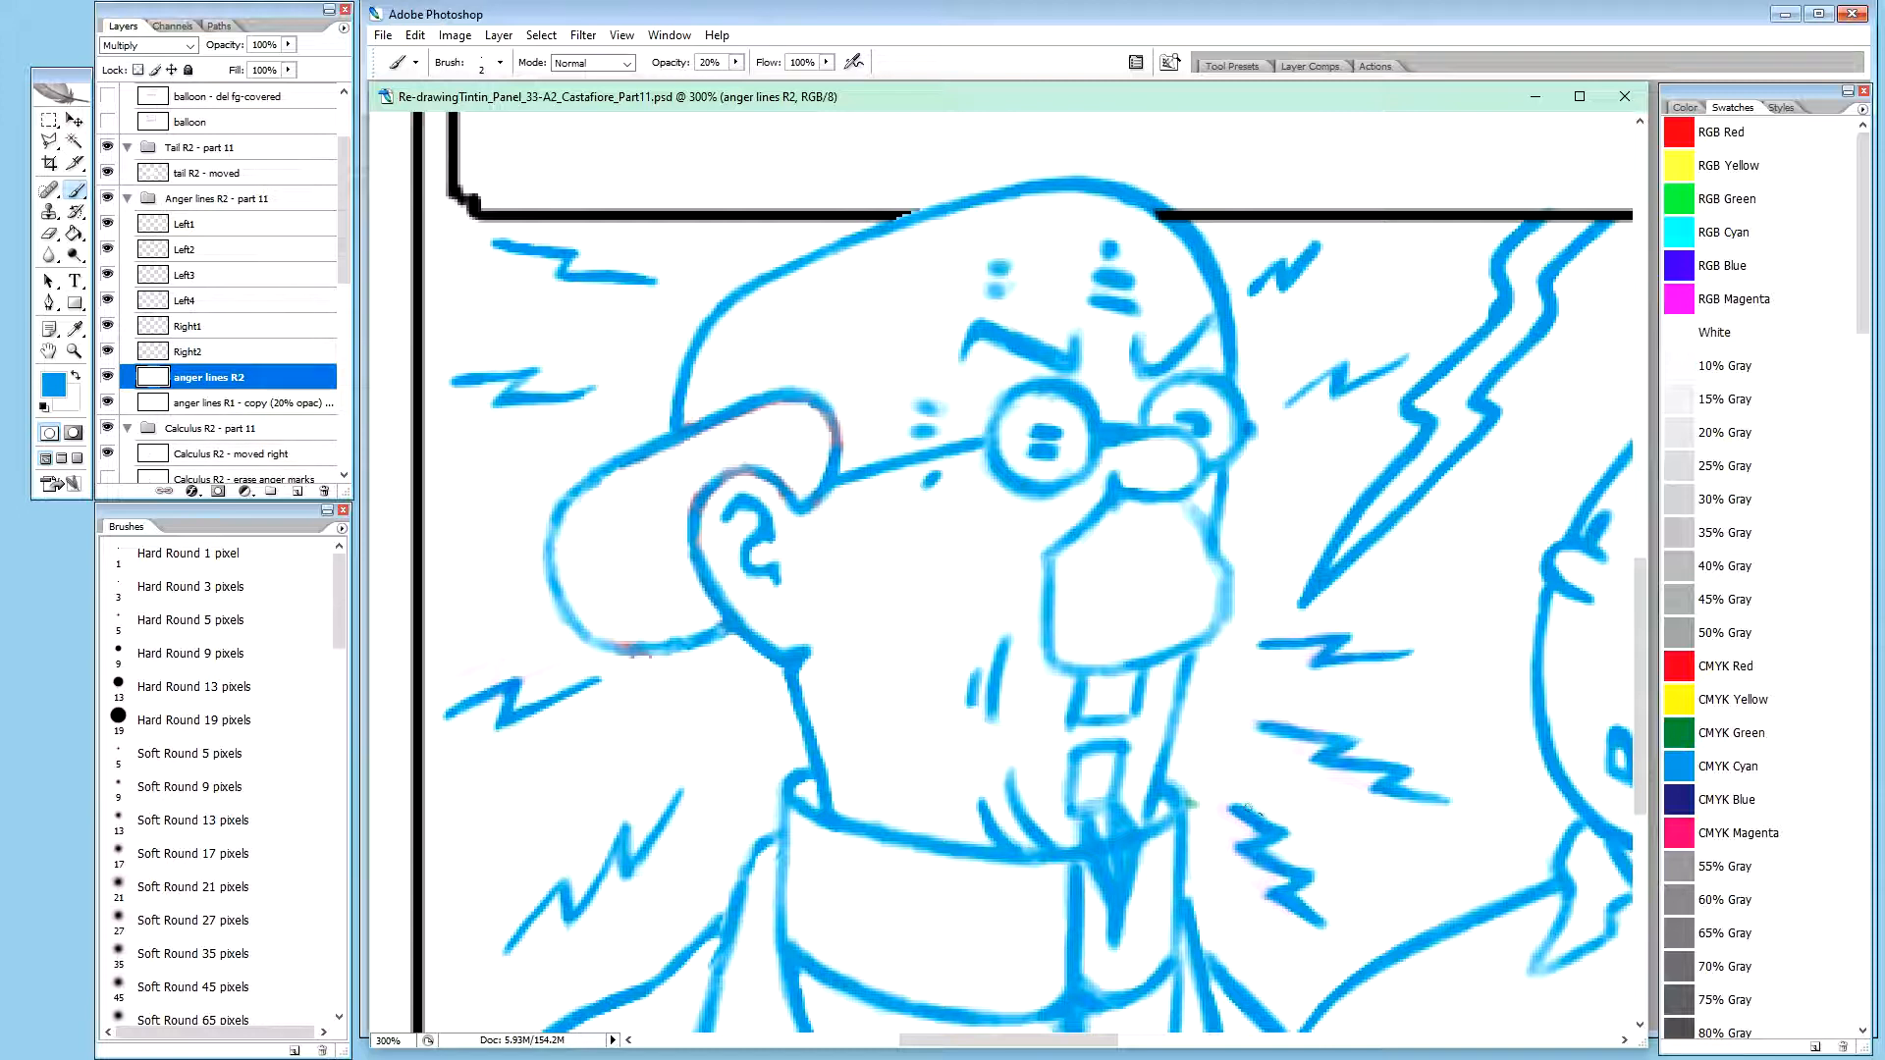
{"action": "left_click_drag", "start_coordinate": [1270, 827], "coordinate": [1242, 807]}
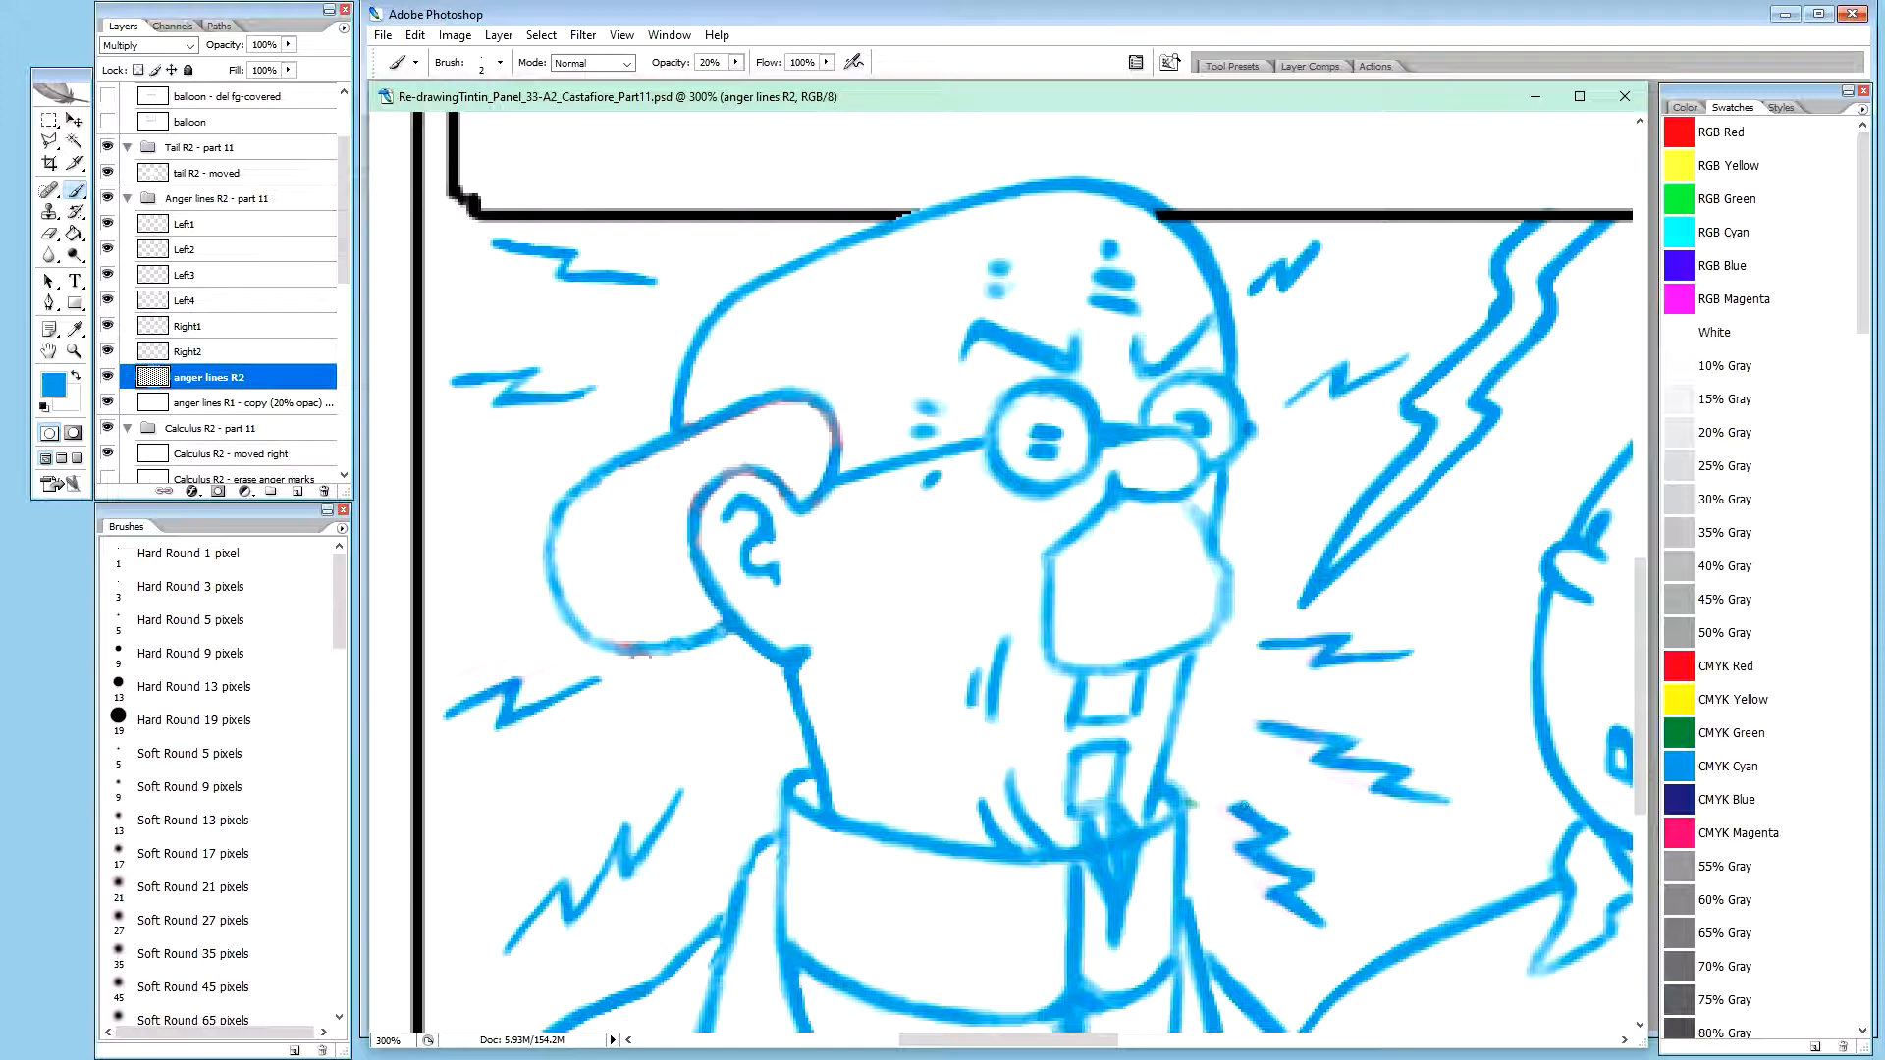
{"action": "left_click", "coordinate": [1245, 808]}
{"action": "key", "text": "x"}
{"action": "key", "text": "0"}
{"action": "left_click_drag", "start_coordinate": [1322, 882], "coordinate": [1315, 884]}
{"action": "left_click_drag", "start_coordinate": [1325, 879], "coordinate": [1313, 886]}
{"action": "left_click_drag", "start_coordinate": [1319, 883], "coordinate": [1314, 888]}
Touch up the middle stroke of the collar-side zigzag in blue and clean its edge with white
{"action": "key", "text": "x"}
{"action": "mouse_move", "coordinate": [1262, 857]}
{"action": "left_mouse_down"}
{"action": "mouse_move", "coordinate": [1280, 870]}
{"action": "mouse_move", "coordinate": [1248, 857]}
{"action": "left_mouse_up"}
{"action": "key", "text": "x"}
{"action": "key", "text": "0"}
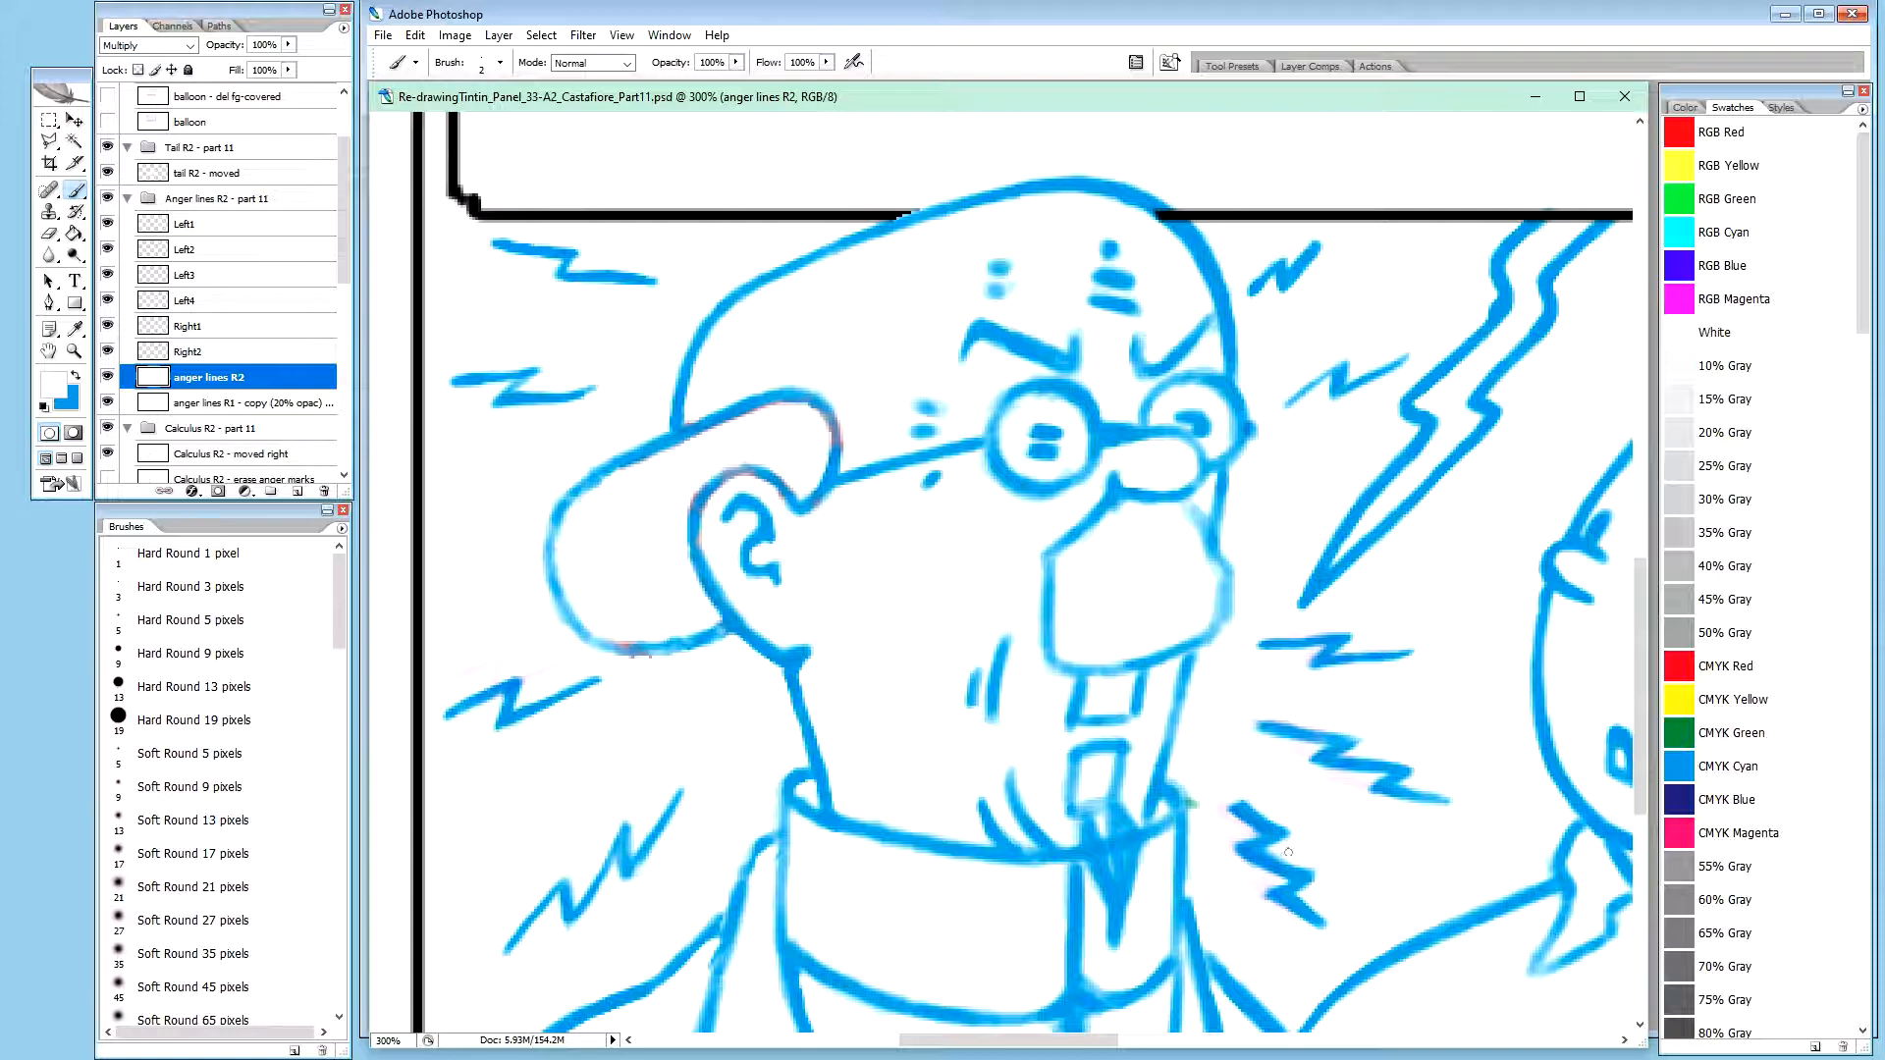
{"action": "left_click_drag", "start_coordinate": [1276, 854], "coordinate": [1271, 854]}
{"action": "key", "text": "x"}
{"action": "key", "text": "2"}
{"action": "mouse_move", "coordinate": [1269, 863]}
{"action": "left_mouse_down"}
{"action": "mouse_move", "coordinate": [1282, 878]}
{"action": "mouse_move", "coordinate": [1263, 854]}
{"action": "left_mouse_up"}
{"action": "left_click_drag", "start_coordinate": [1268, 853], "coordinate": [1275, 863]}
{"action": "key", "text": "x"}
{"action": "key", "text": "x"}
Put the zigzag below the lightning bolt's tip on its own layer named Right3
{"action": "key", "text": "m"}
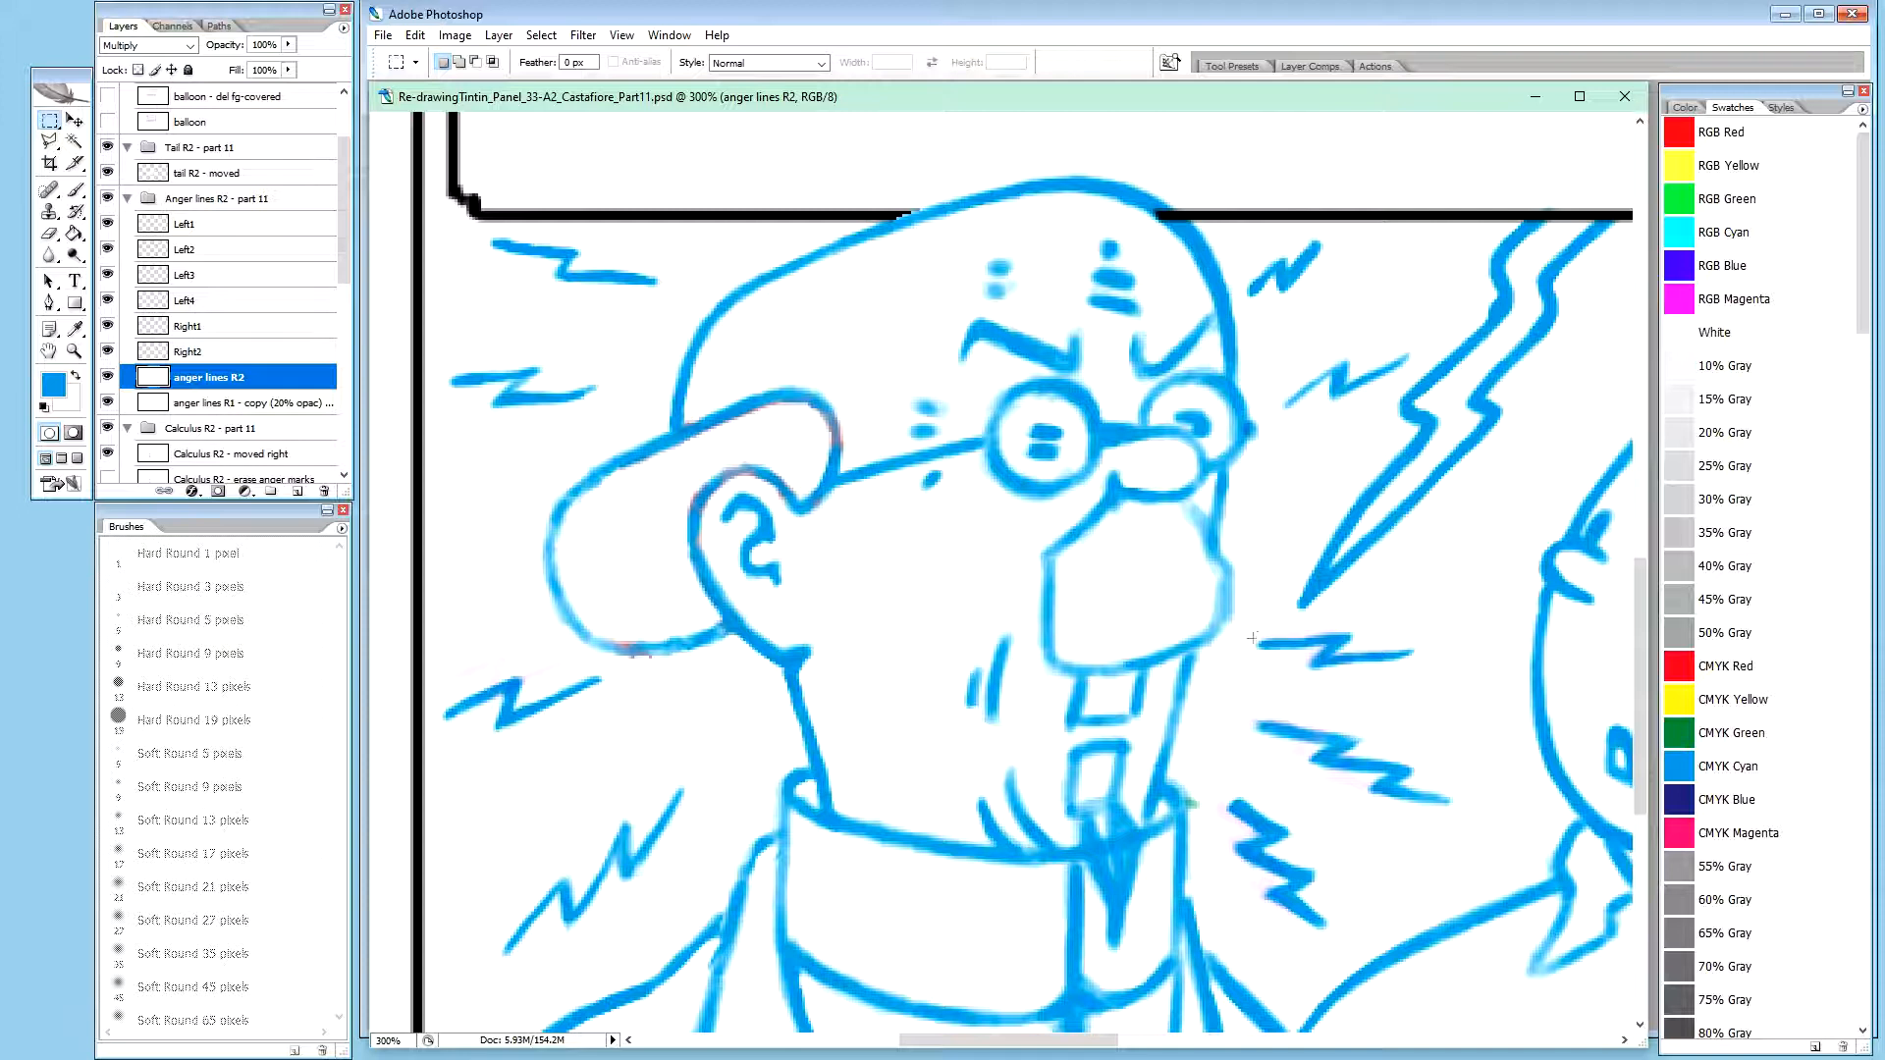
{"action": "left_click_drag", "start_coordinate": [1250, 629], "coordinate": [1424, 689]}
{"action": "key", "text": "ctrl+j"}
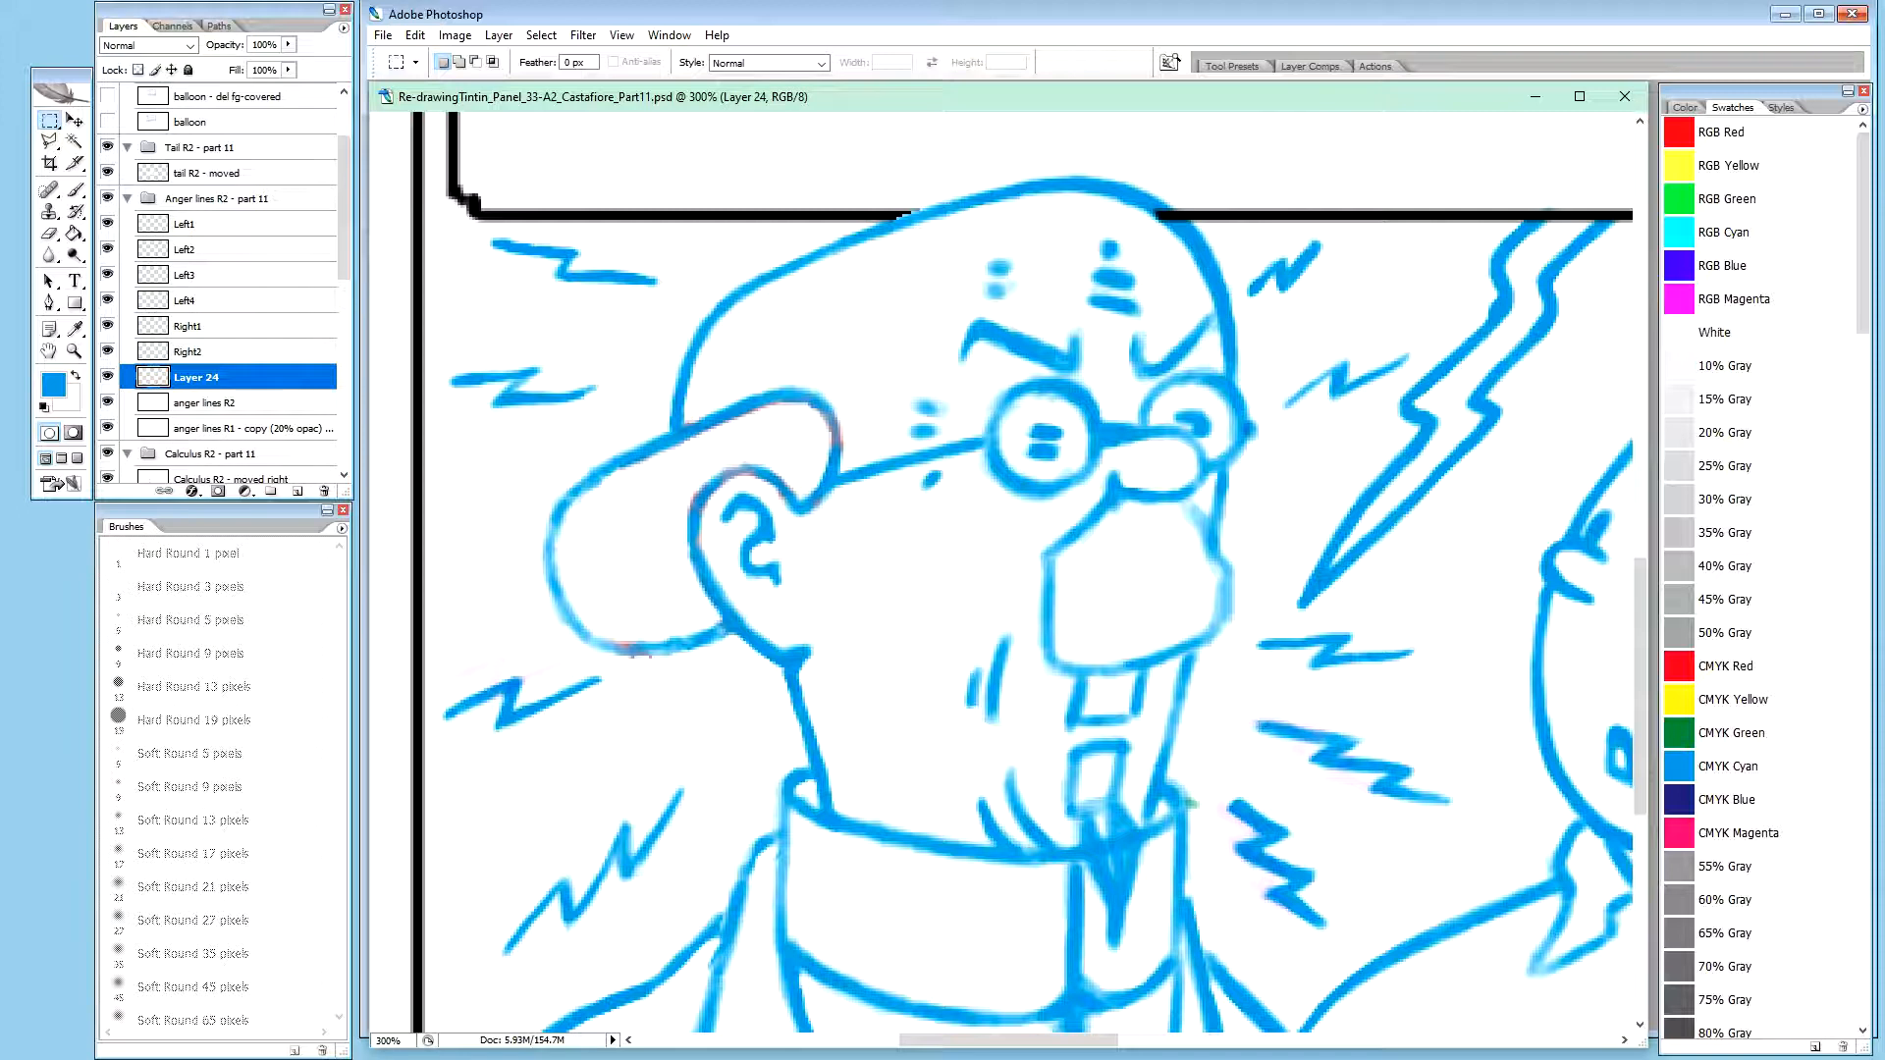
{"action": "left_click", "coordinate": [281, 402]}
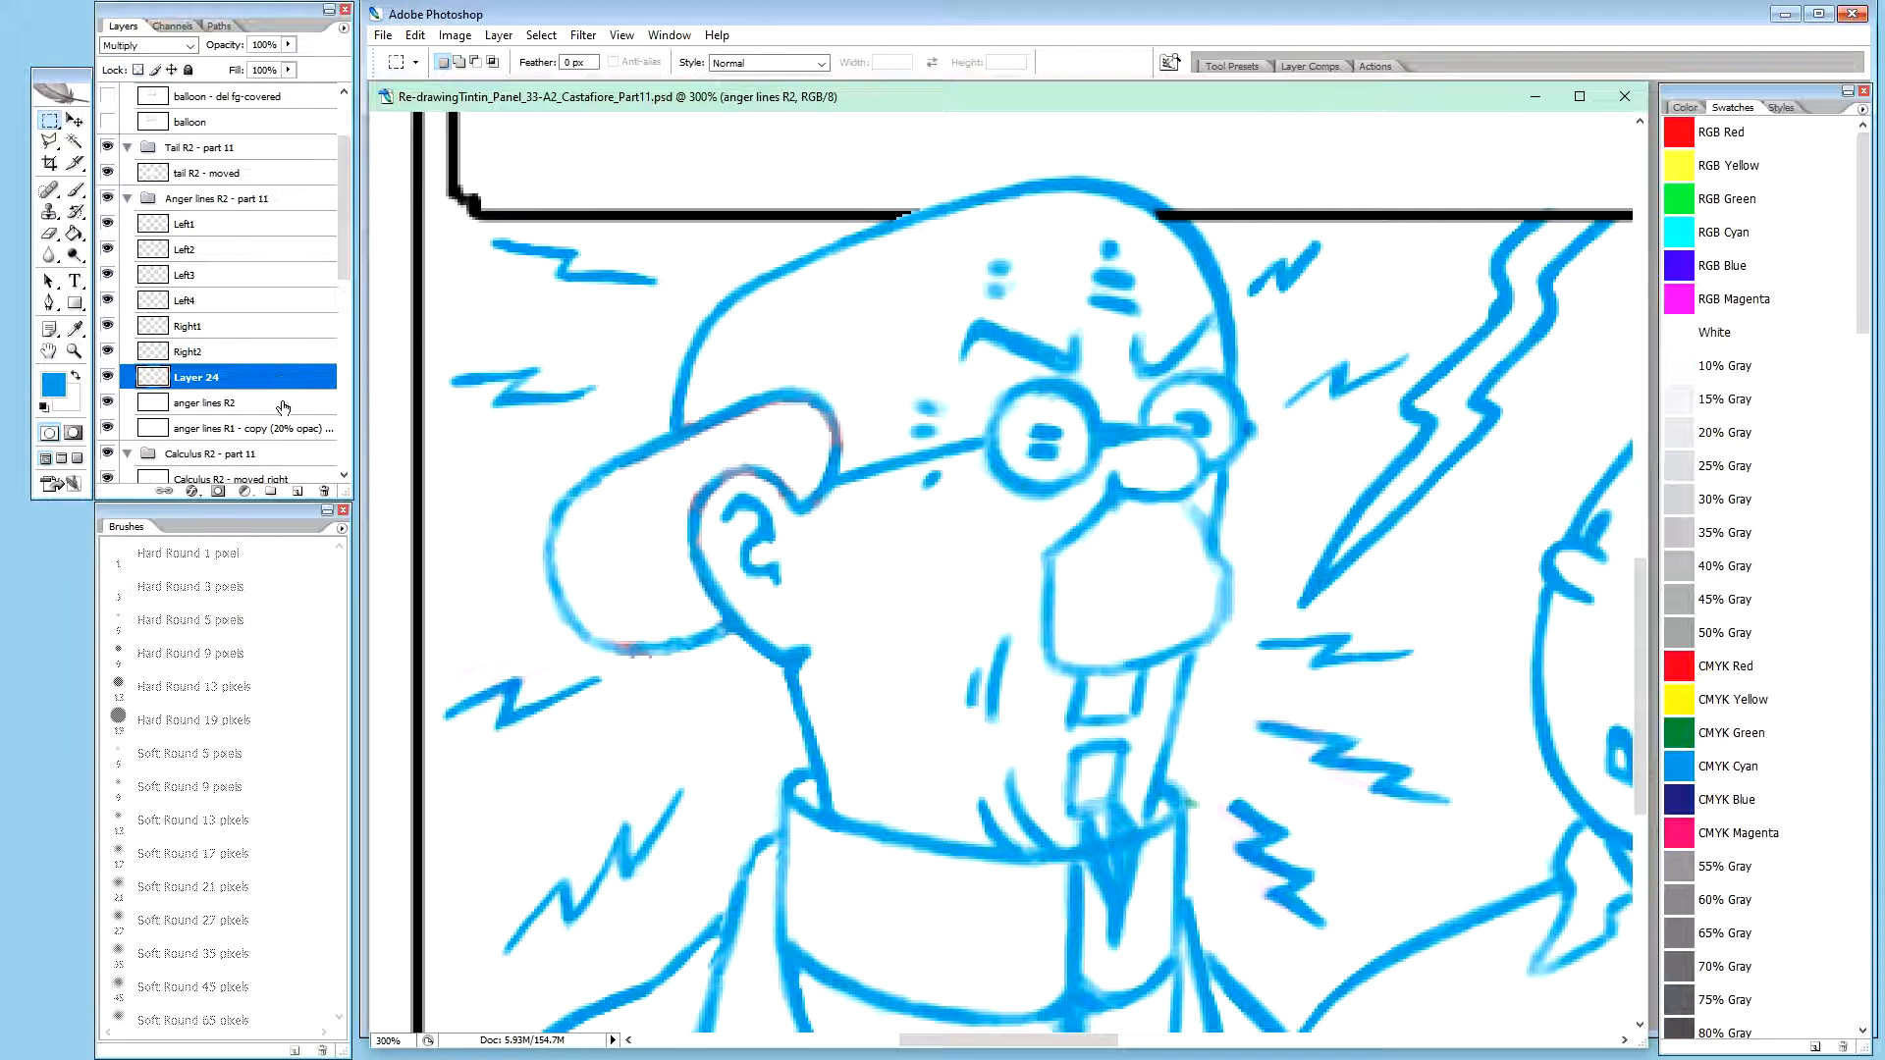
{"action": "double_click", "coordinate": [201, 378]}
{"action": "type", "text": "Right"}
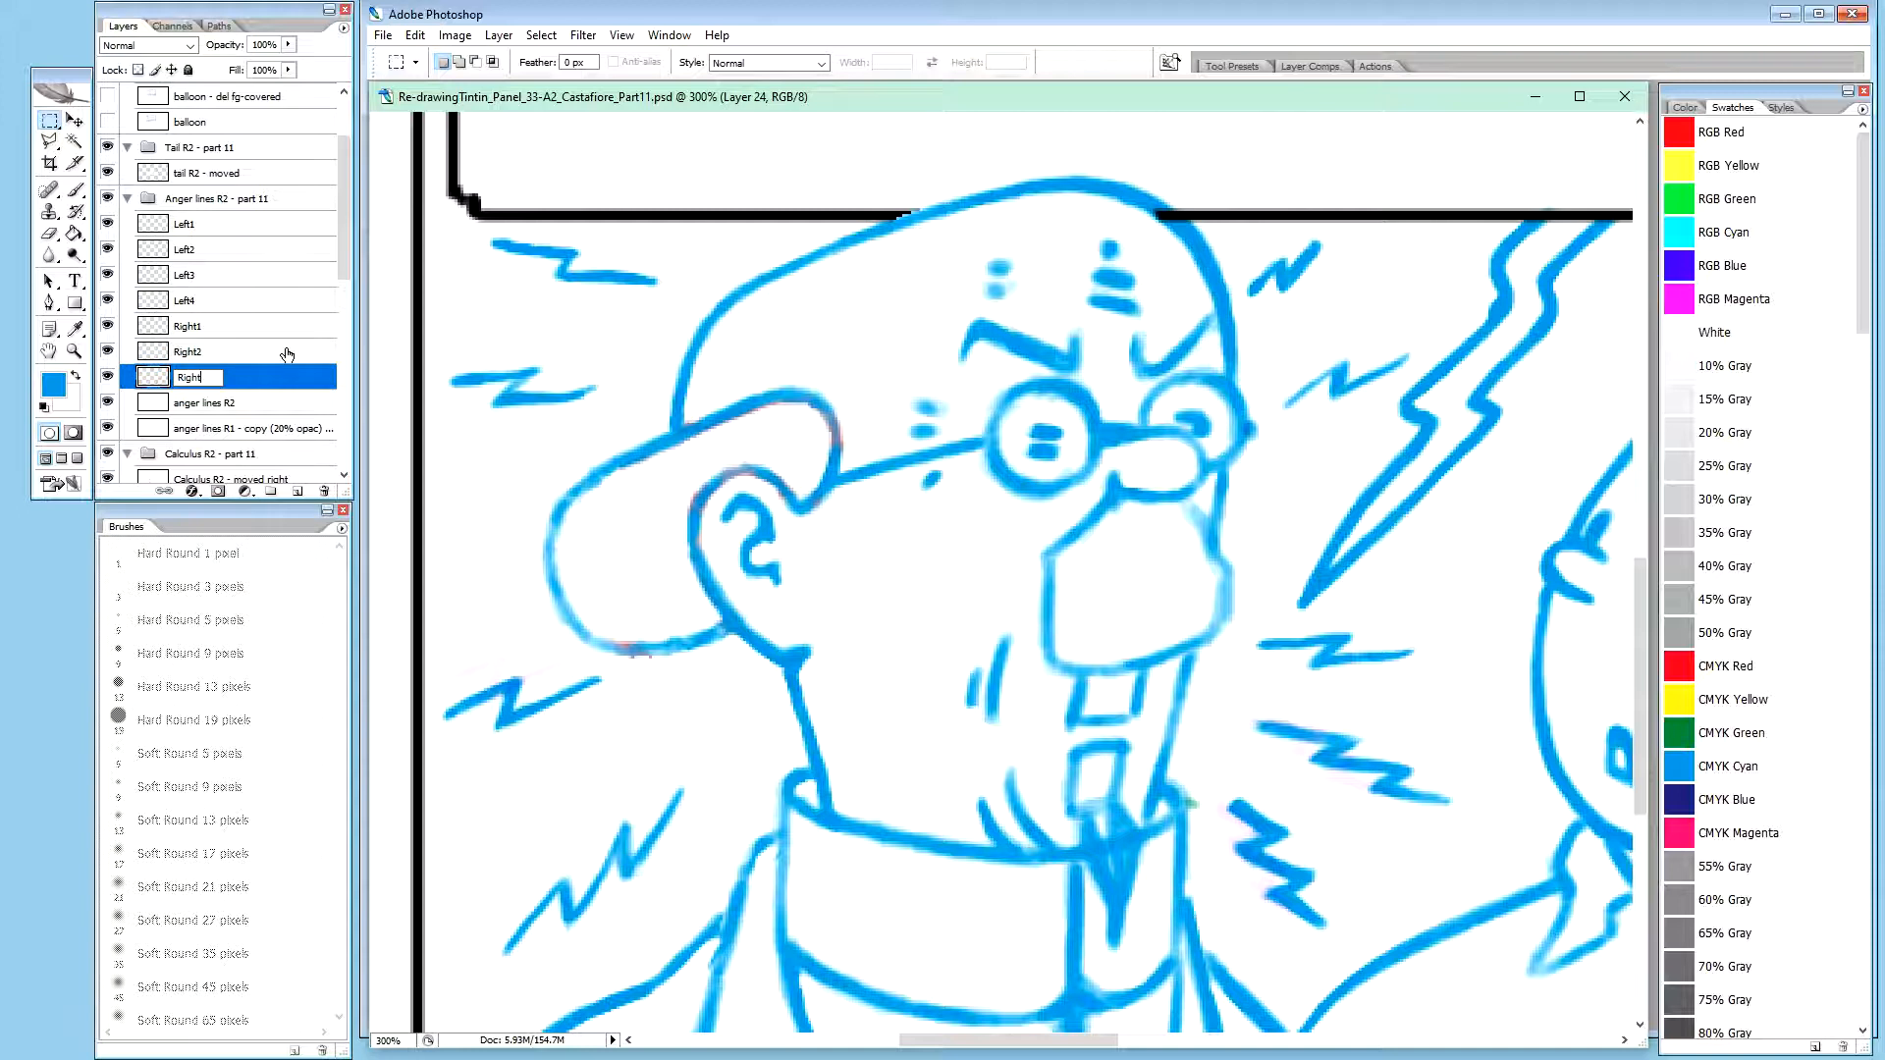
{"action": "type", "text": "3"}
{"action": "key", "text": "Return"}
Outline the zigzag beside the chin on the anger lines R2 layer with the Polygonal Lasso and cut it to a new layer
{"action": "left_click", "coordinate": [208, 404]}
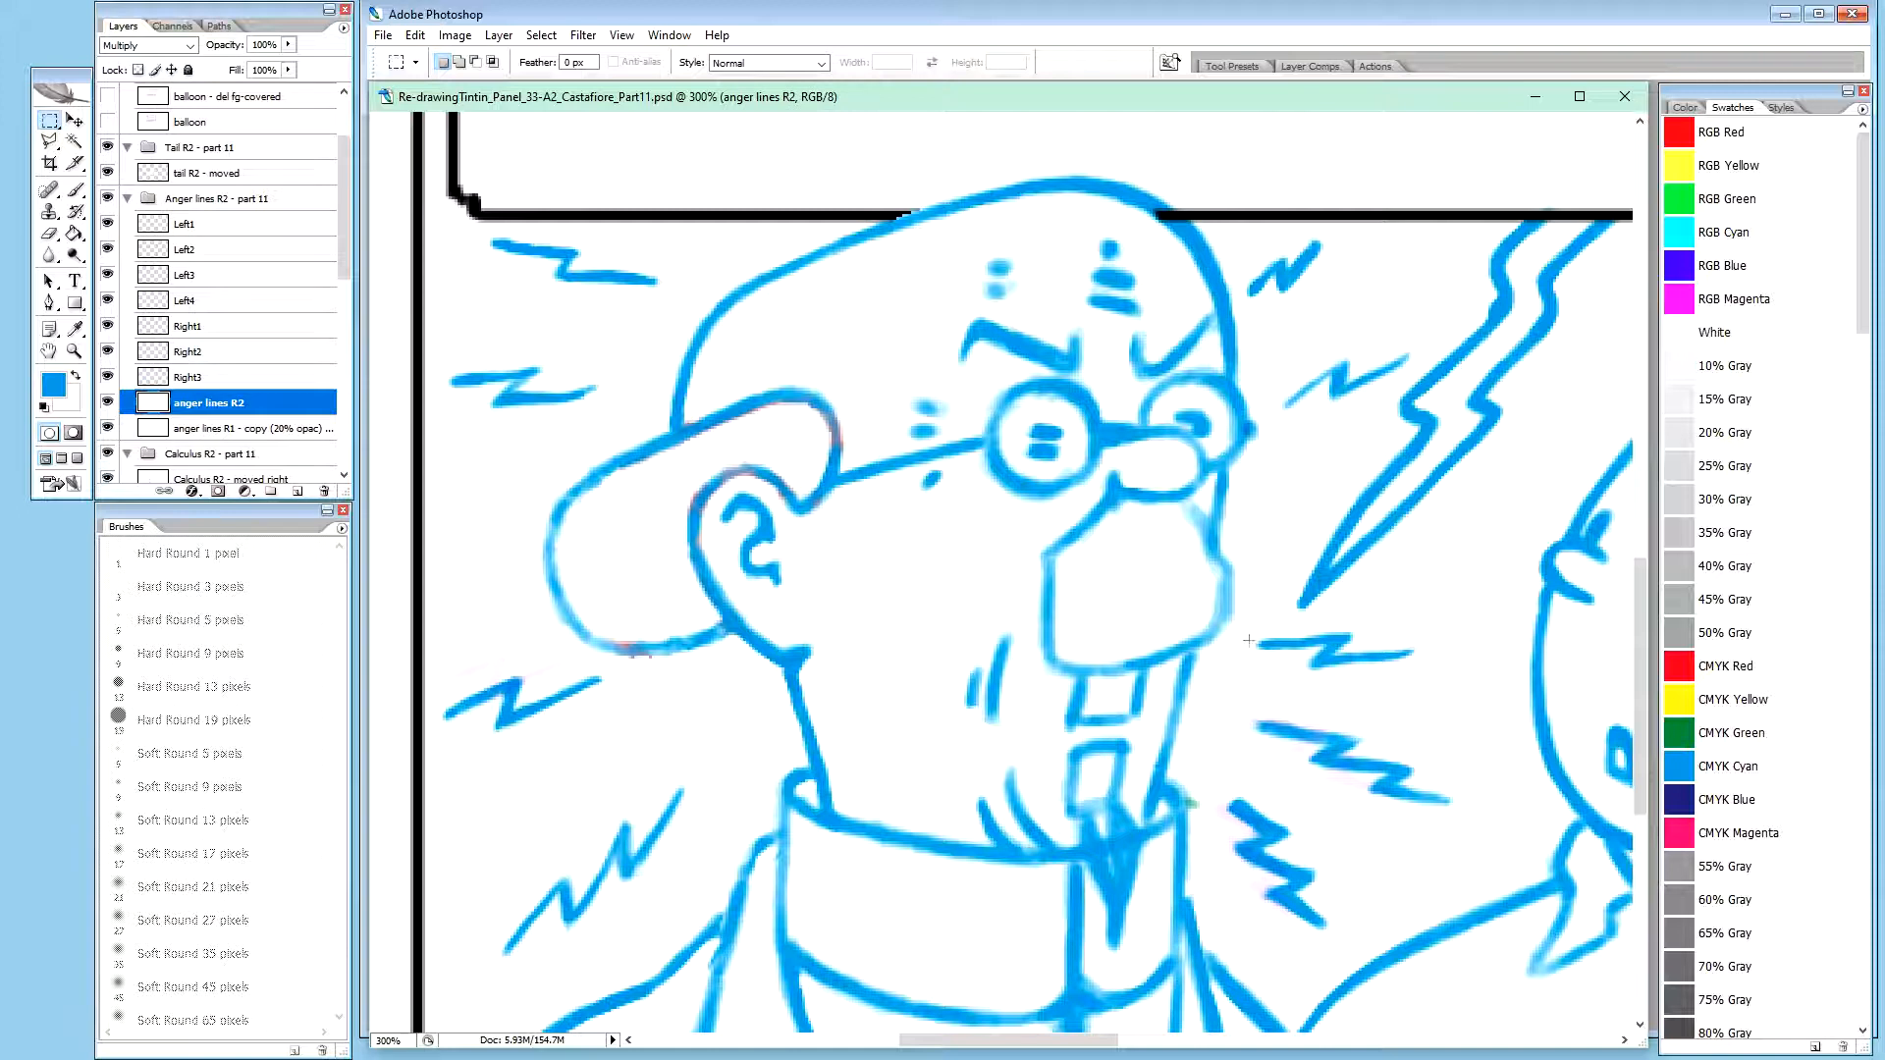
{"action": "left_click_drag", "start_coordinate": [1246, 707], "coordinate": [1476, 817]}
{"action": "left_click", "coordinate": [1467, 835]}
{"action": "key", "text": "l"}
{"action": "left_click", "coordinate": [1242, 703]}
{"action": "left_click", "coordinate": [1350, 707]}
{"action": "left_click", "coordinate": [1436, 742]}
{"action": "left_click", "coordinate": [1473, 777]}
{"action": "left_click", "coordinate": [1476, 812]}
{"action": "left_click", "coordinate": [1438, 829]}
{"action": "left_click", "coordinate": [1292, 790]}
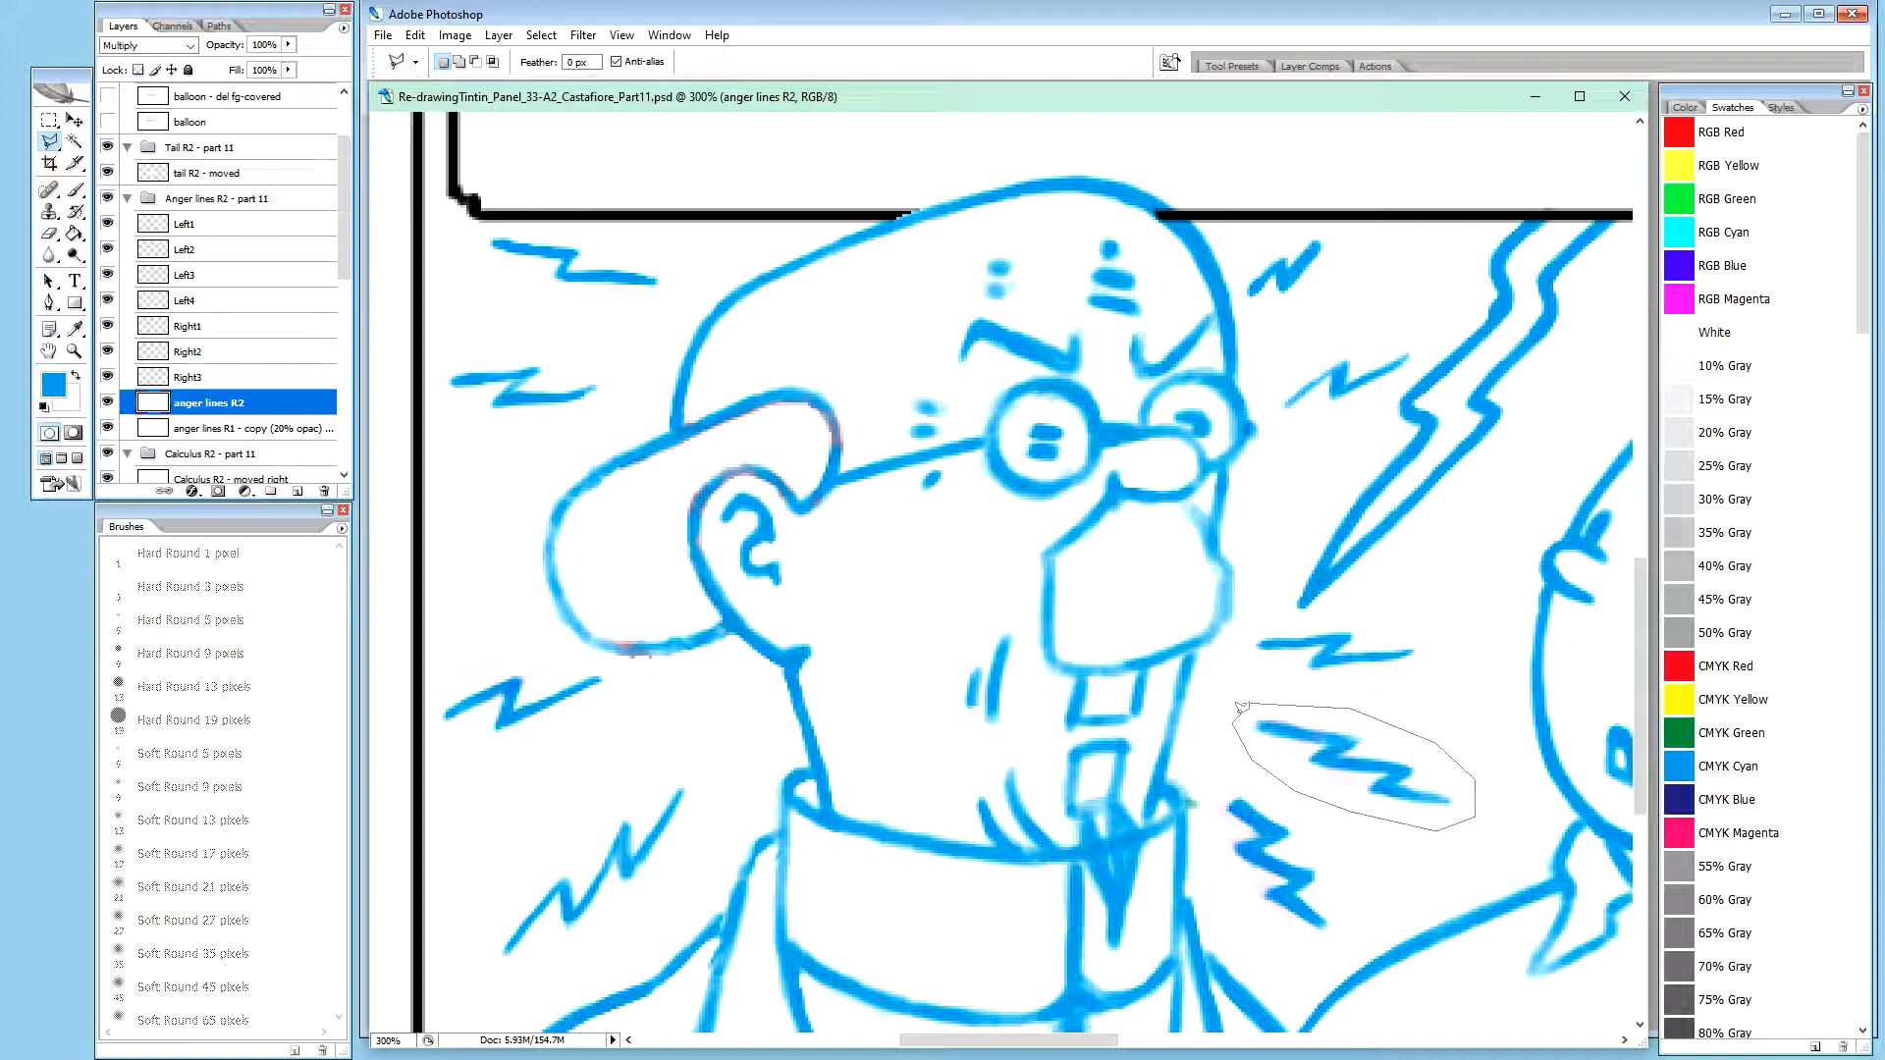
{"action": "left_click", "coordinate": [1240, 703]}
{"action": "key", "text": "ctrl+shift+j"}
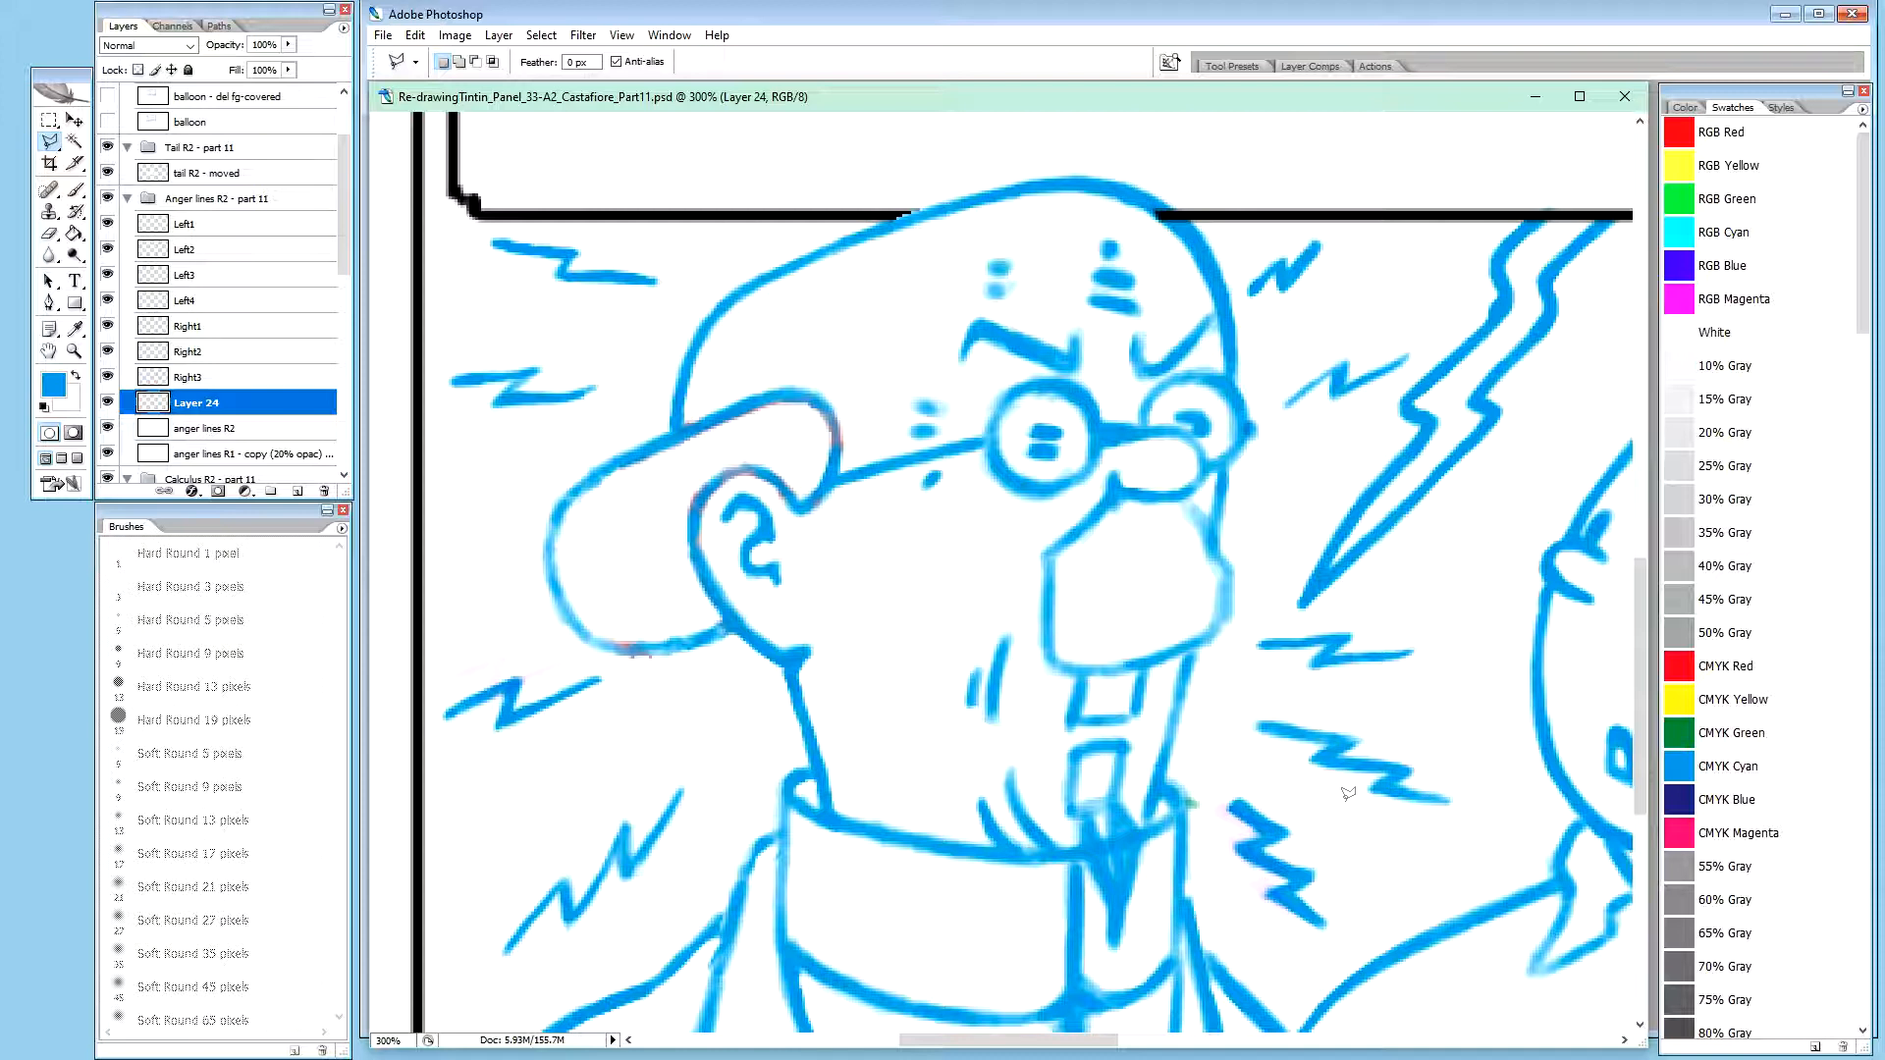
Rename the new layer holding the zigzag beside the chin to Right4
{"action": "key", "text": "v"}
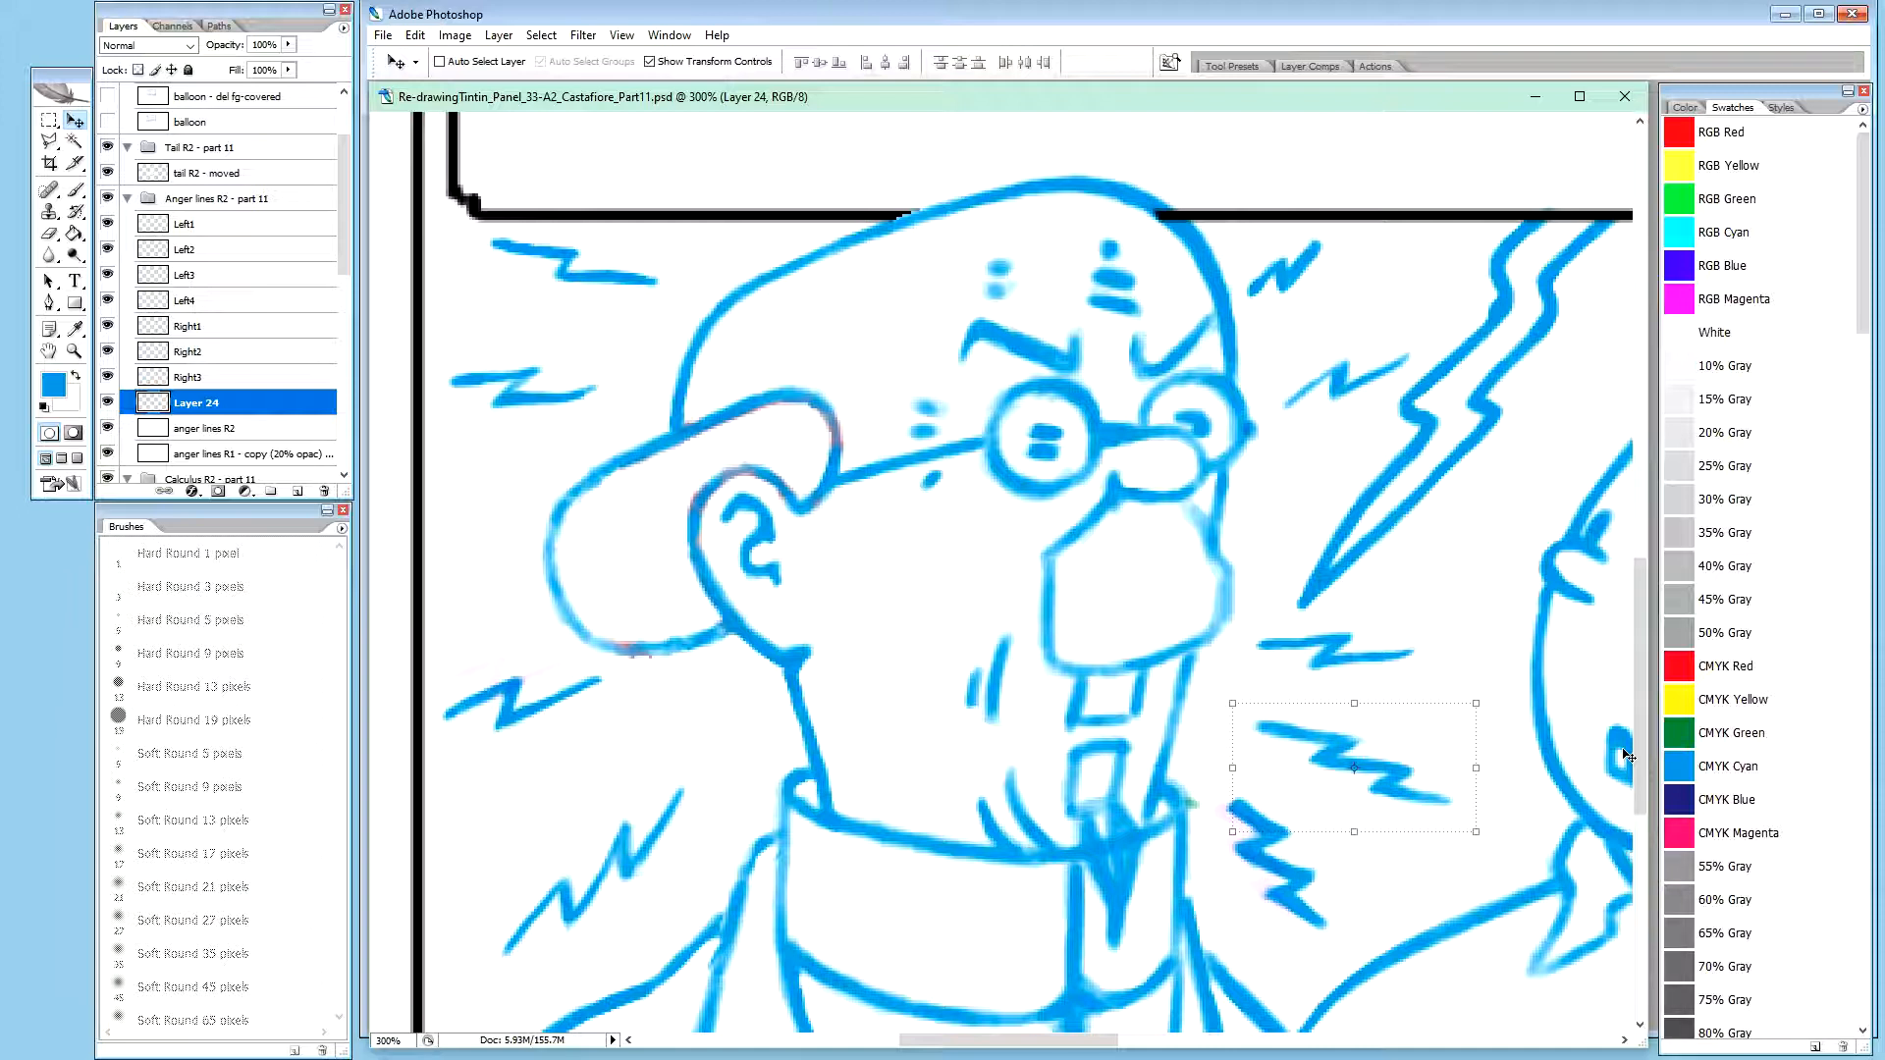
{"action": "double_click", "coordinate": [192, 380]}
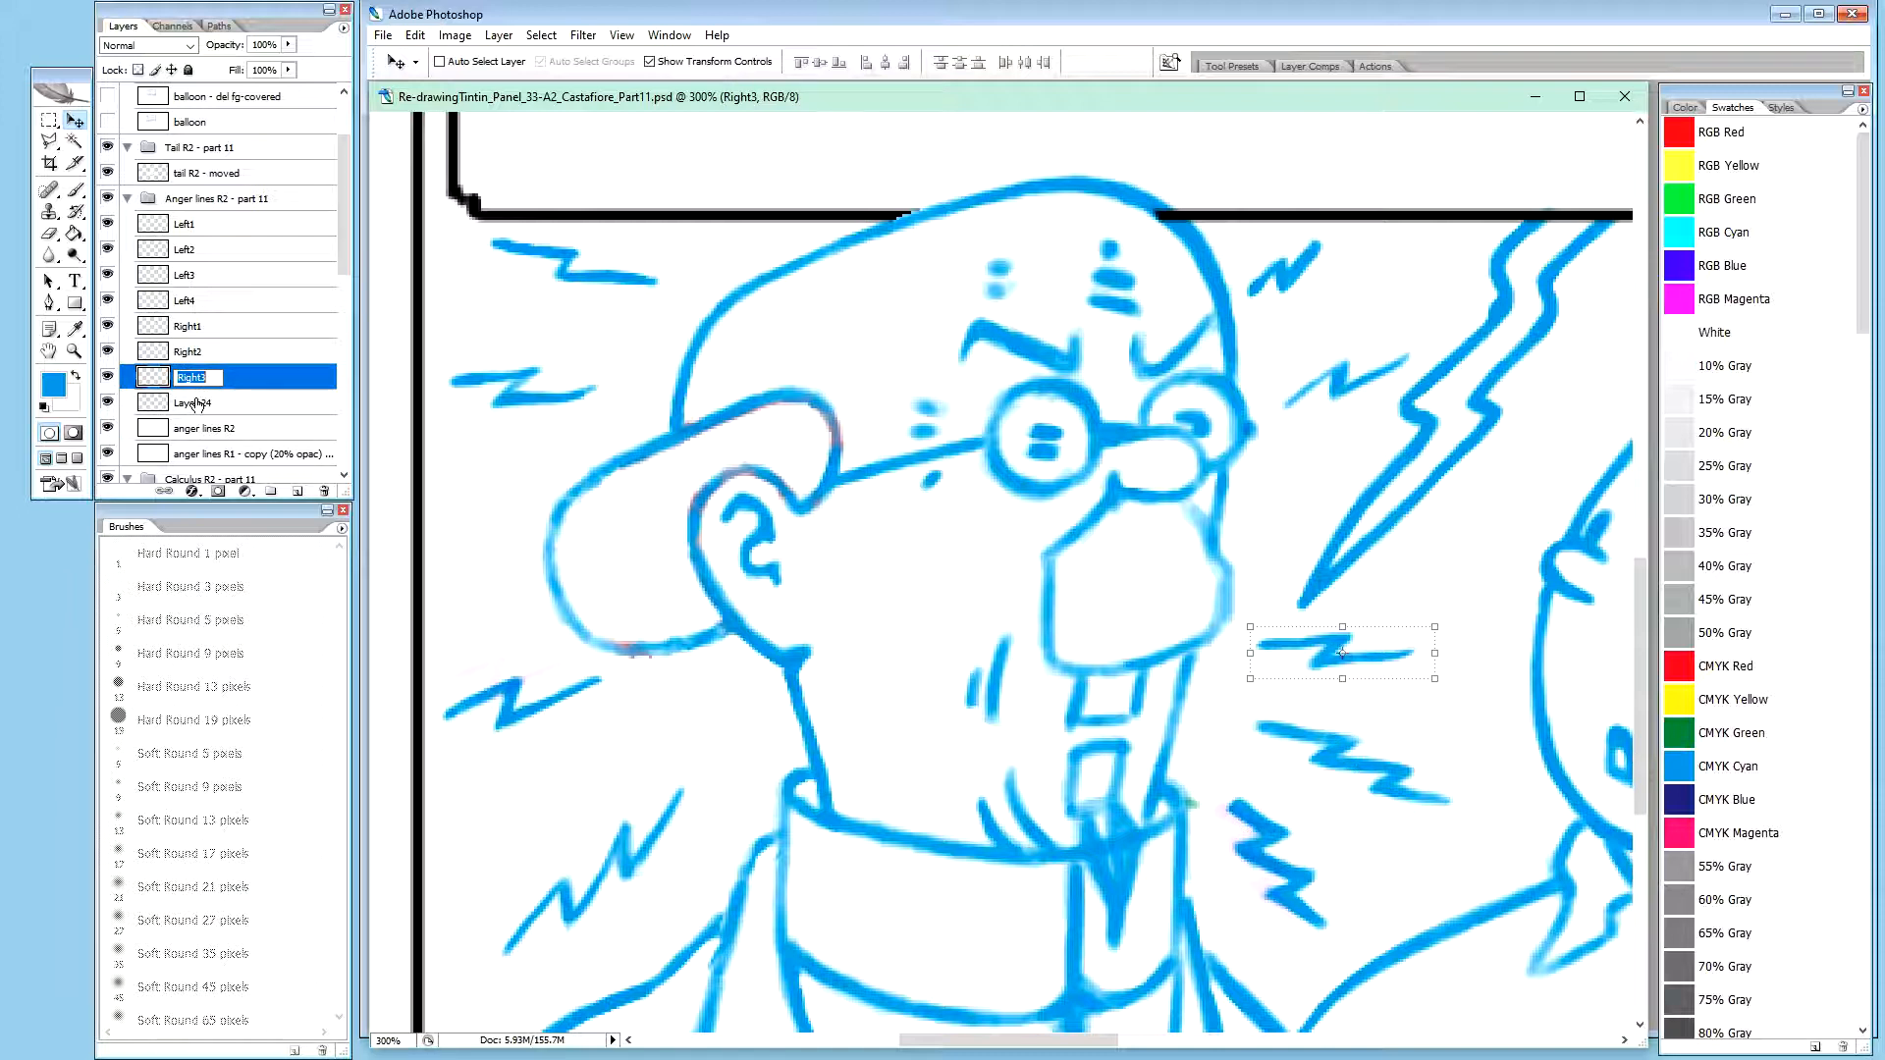
{"action": "key", "text": "ctrl+c"}
{"action": "double_click", "coordinate": [196, 402]}
{"action": "key", "text": "ctrl+v"}
{"action": "key", "text": "Return"}
Outline the collar-side zigzag on the anger lines R2 layer with the Polygonal Lasso and put it on a new layer
{"action": "left_click", "coordinate": [251, 432]}
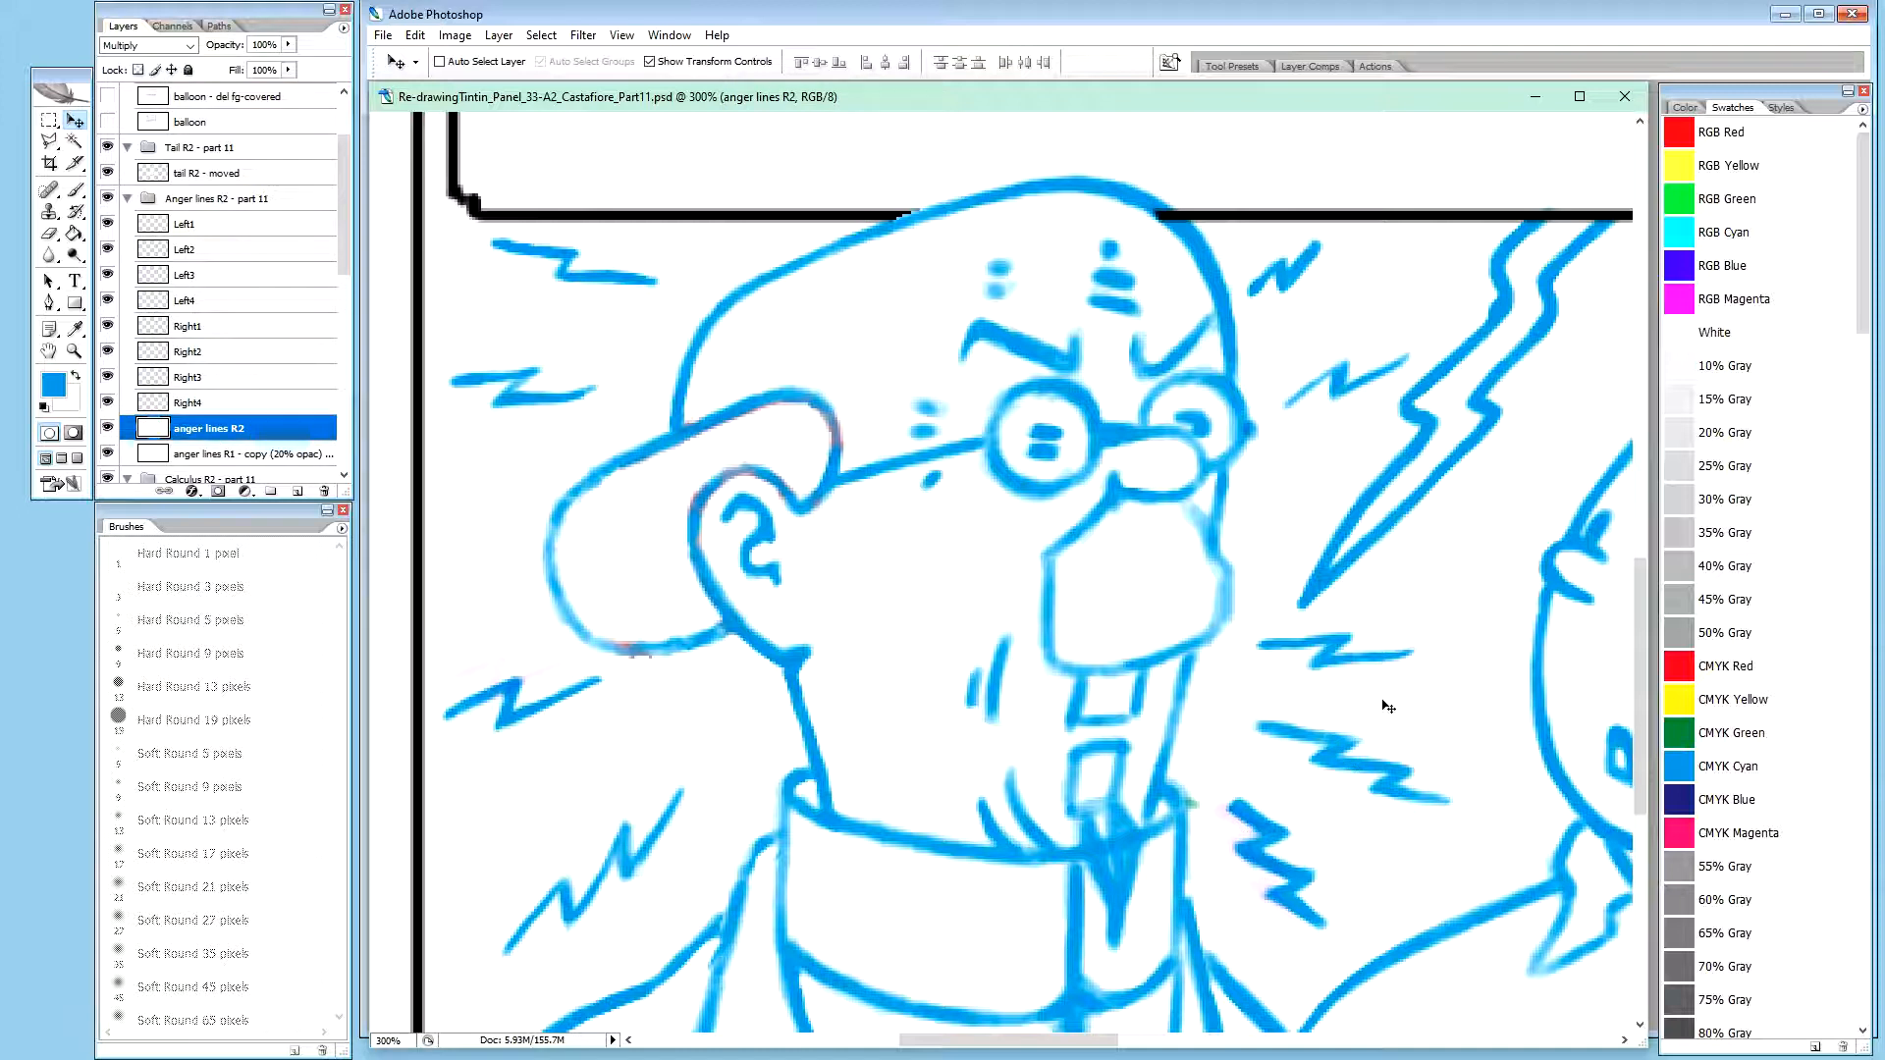
{"action": "key", "text": "l"}
{"action": "left_click", "coordinate": [1226, 782]}
{"action": "left_click", "coordinate": [1301, 793]}
{"action": "left_click", "coordinate": [1353, 868]}
{"action": "left_click", "coordinate": [1351, 933]}
{"action": "left_click", "coordinate": [1311, 959]}
{"action": "left_click", "coordinate": [1208, 793]}
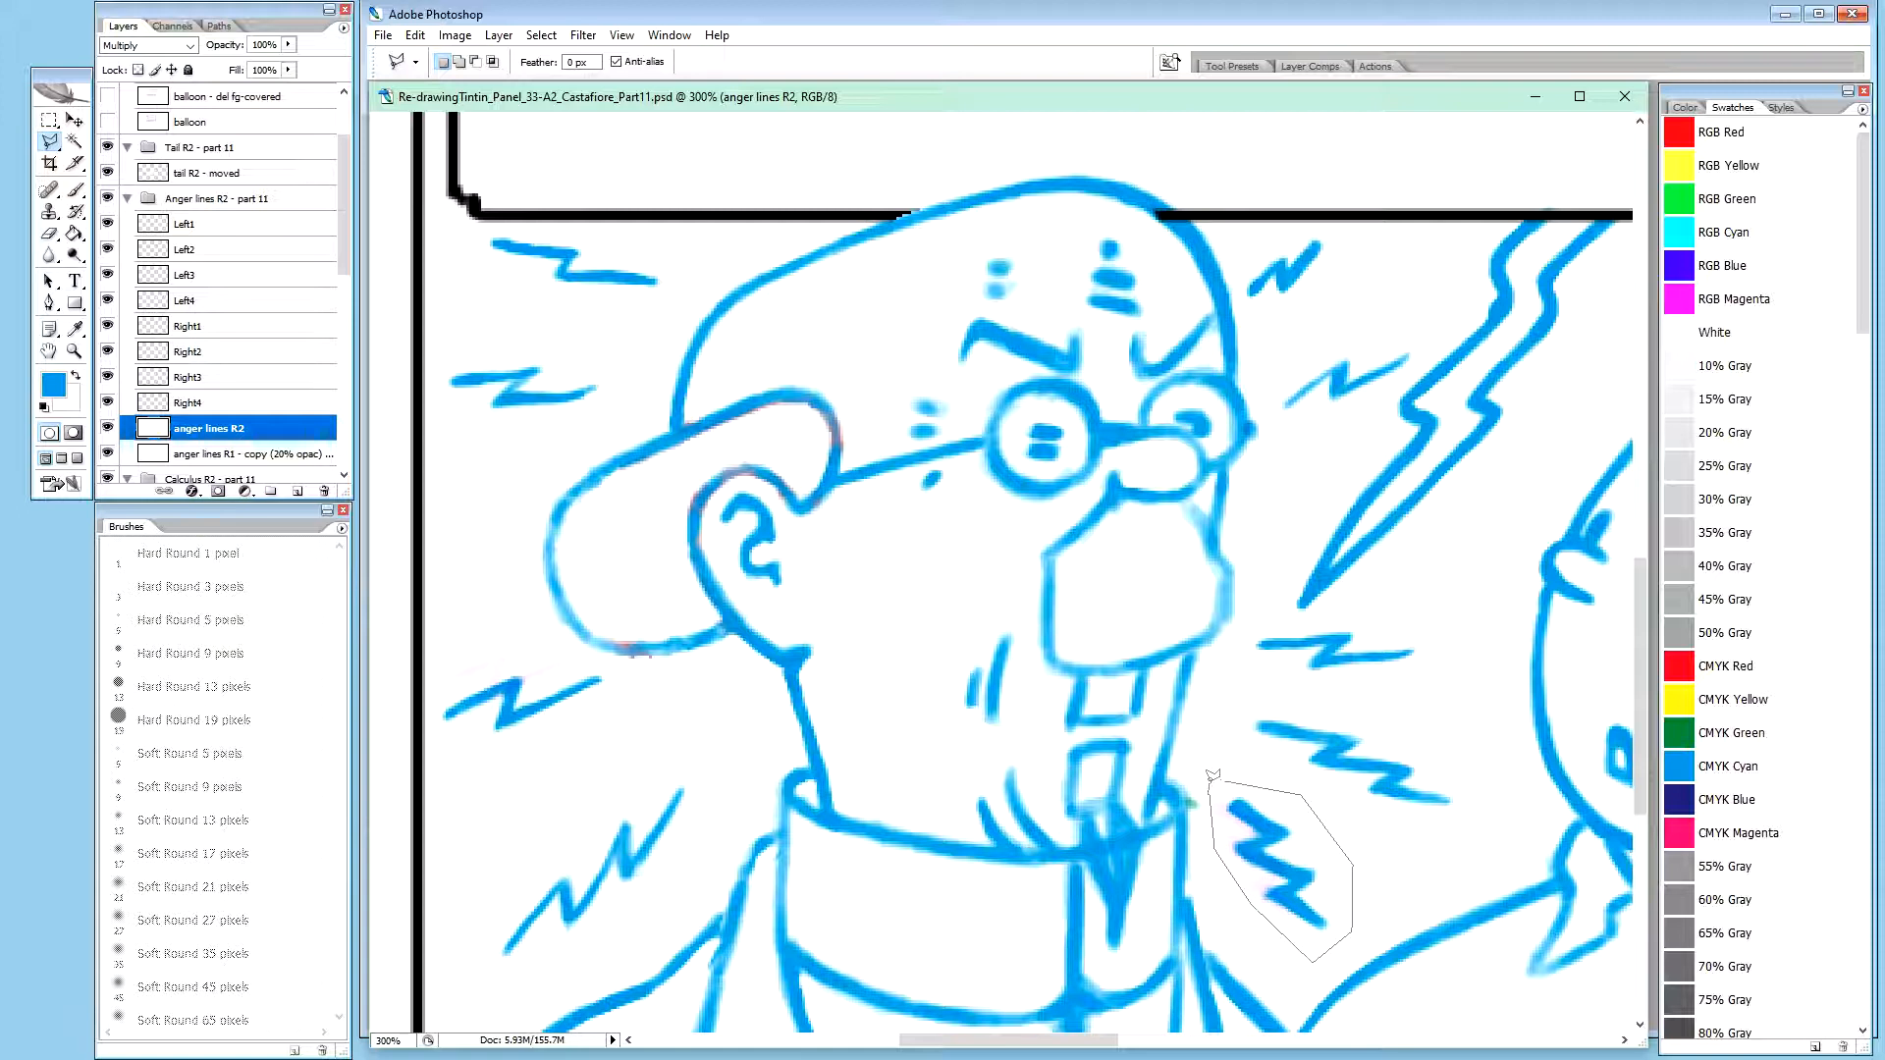
{"action": "left_click", "coordinate": [1213, 776]}
{"action": "key", "text": "ctrl+j"}
{"action": "key", "text": "v"}
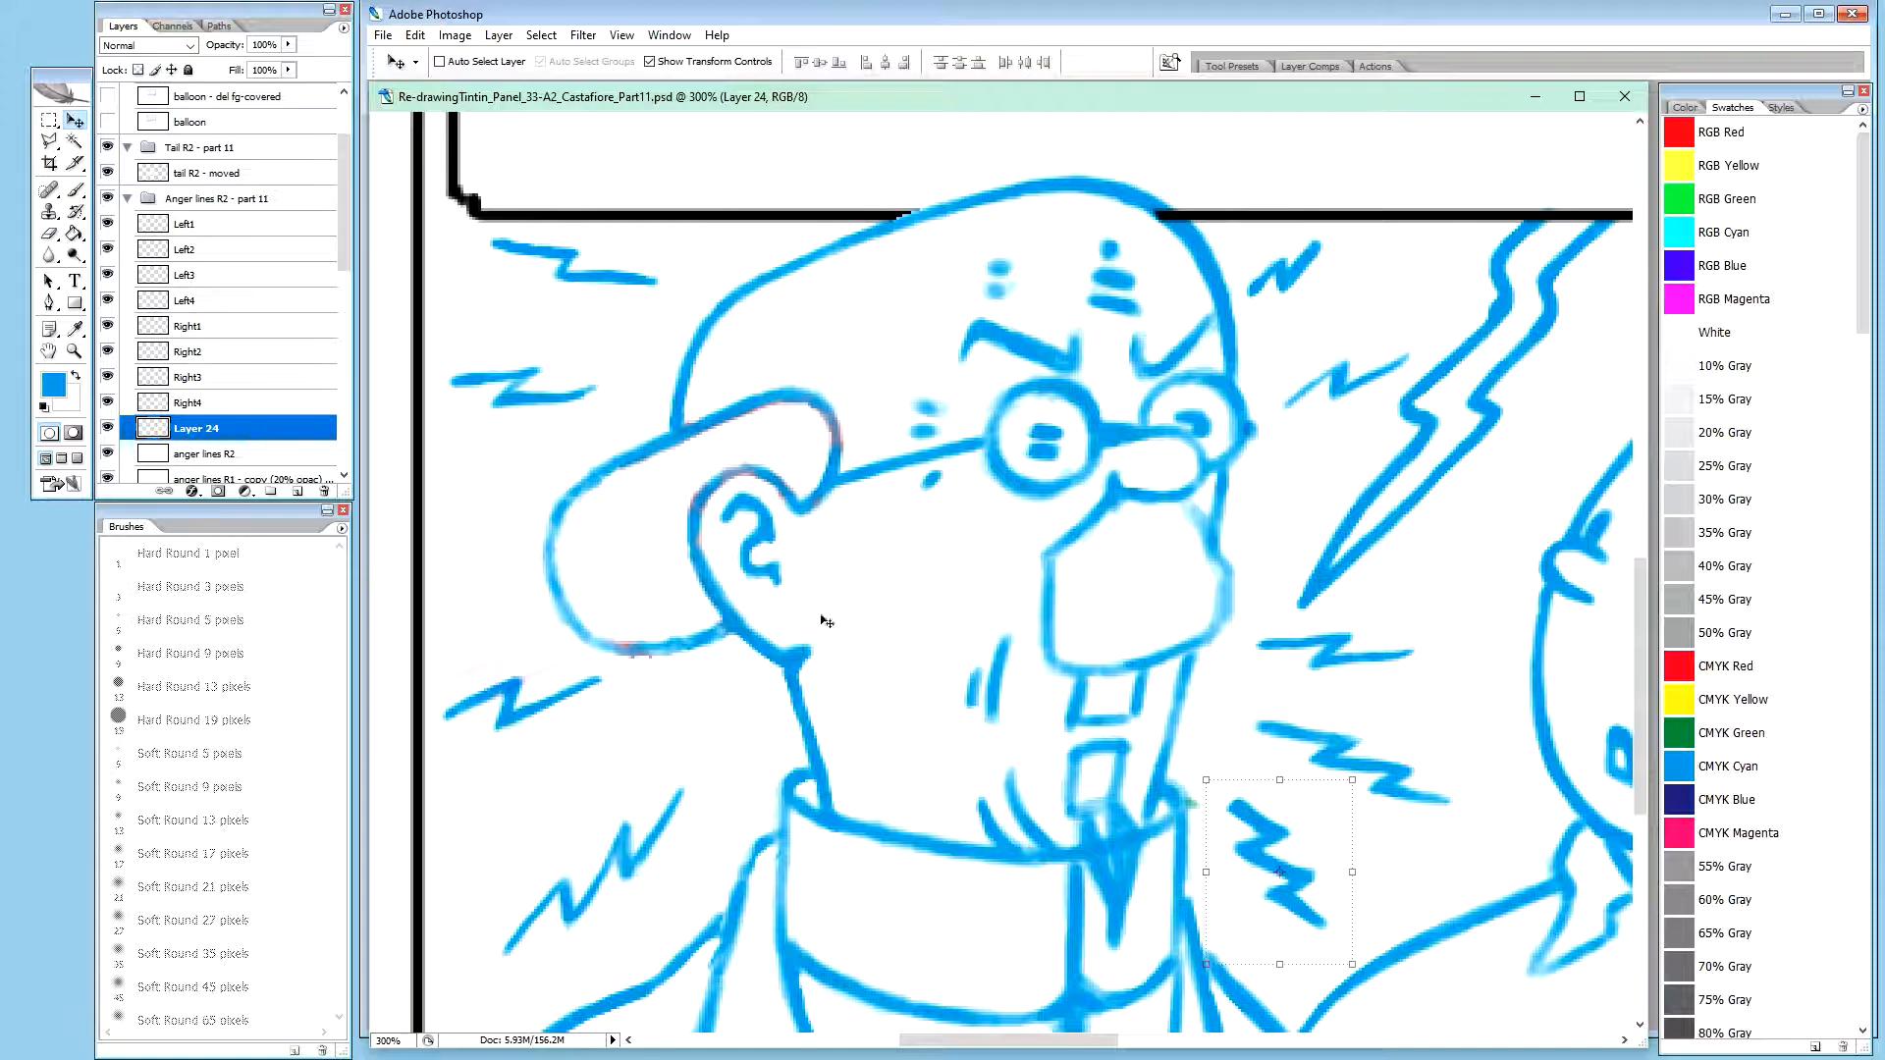
Rename the collar-side zigzag's new layer to Right5 and delete the anger lines R2 layer
{"action": "double_click", "coordinate": [194, 405]}
{"action": "key", "text": "ctrl+c"}
{"action": "double_click", "coordinate": [202, 429]}
{"action": "key", "text": "ctrl+v"}
{"action": "type", "text": "5"}
{"action": "key", "text": "Return"}
{"action": "left_click", "coordinate": [218, 458]}
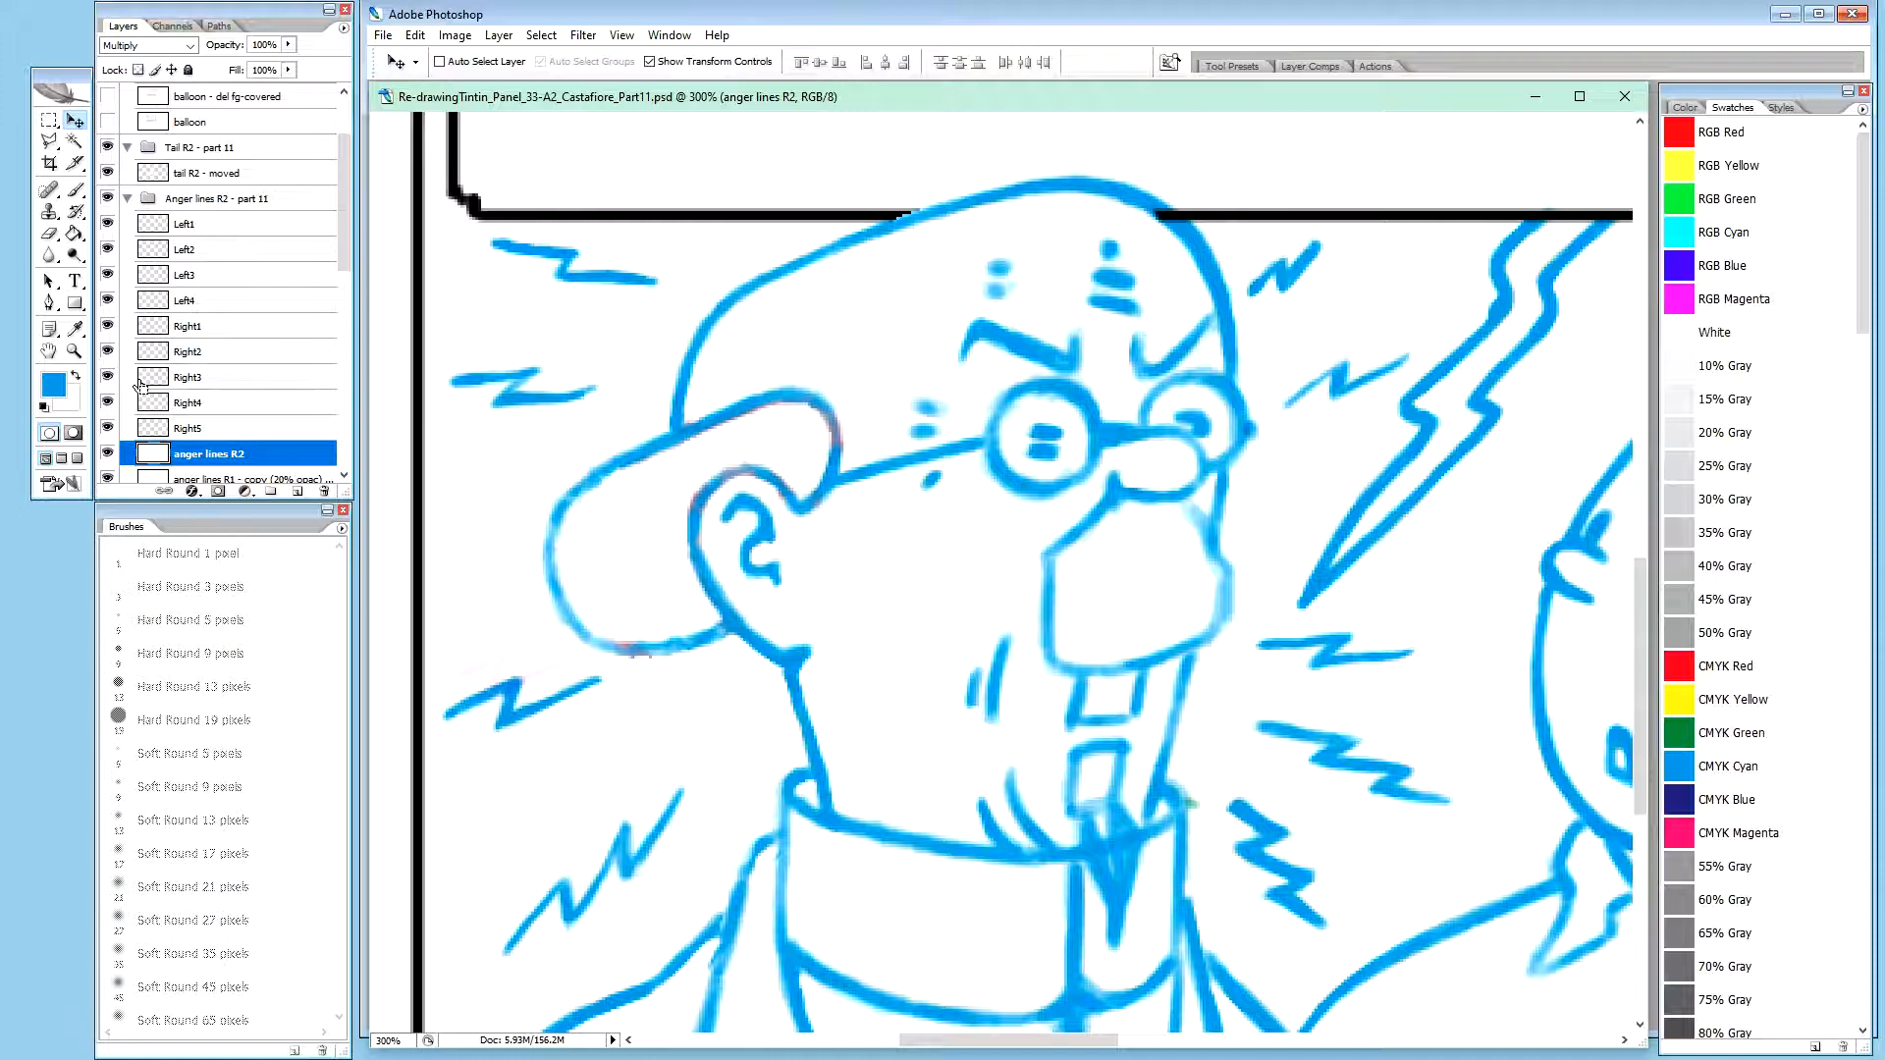
{"action": "key", "text": "Delete"}
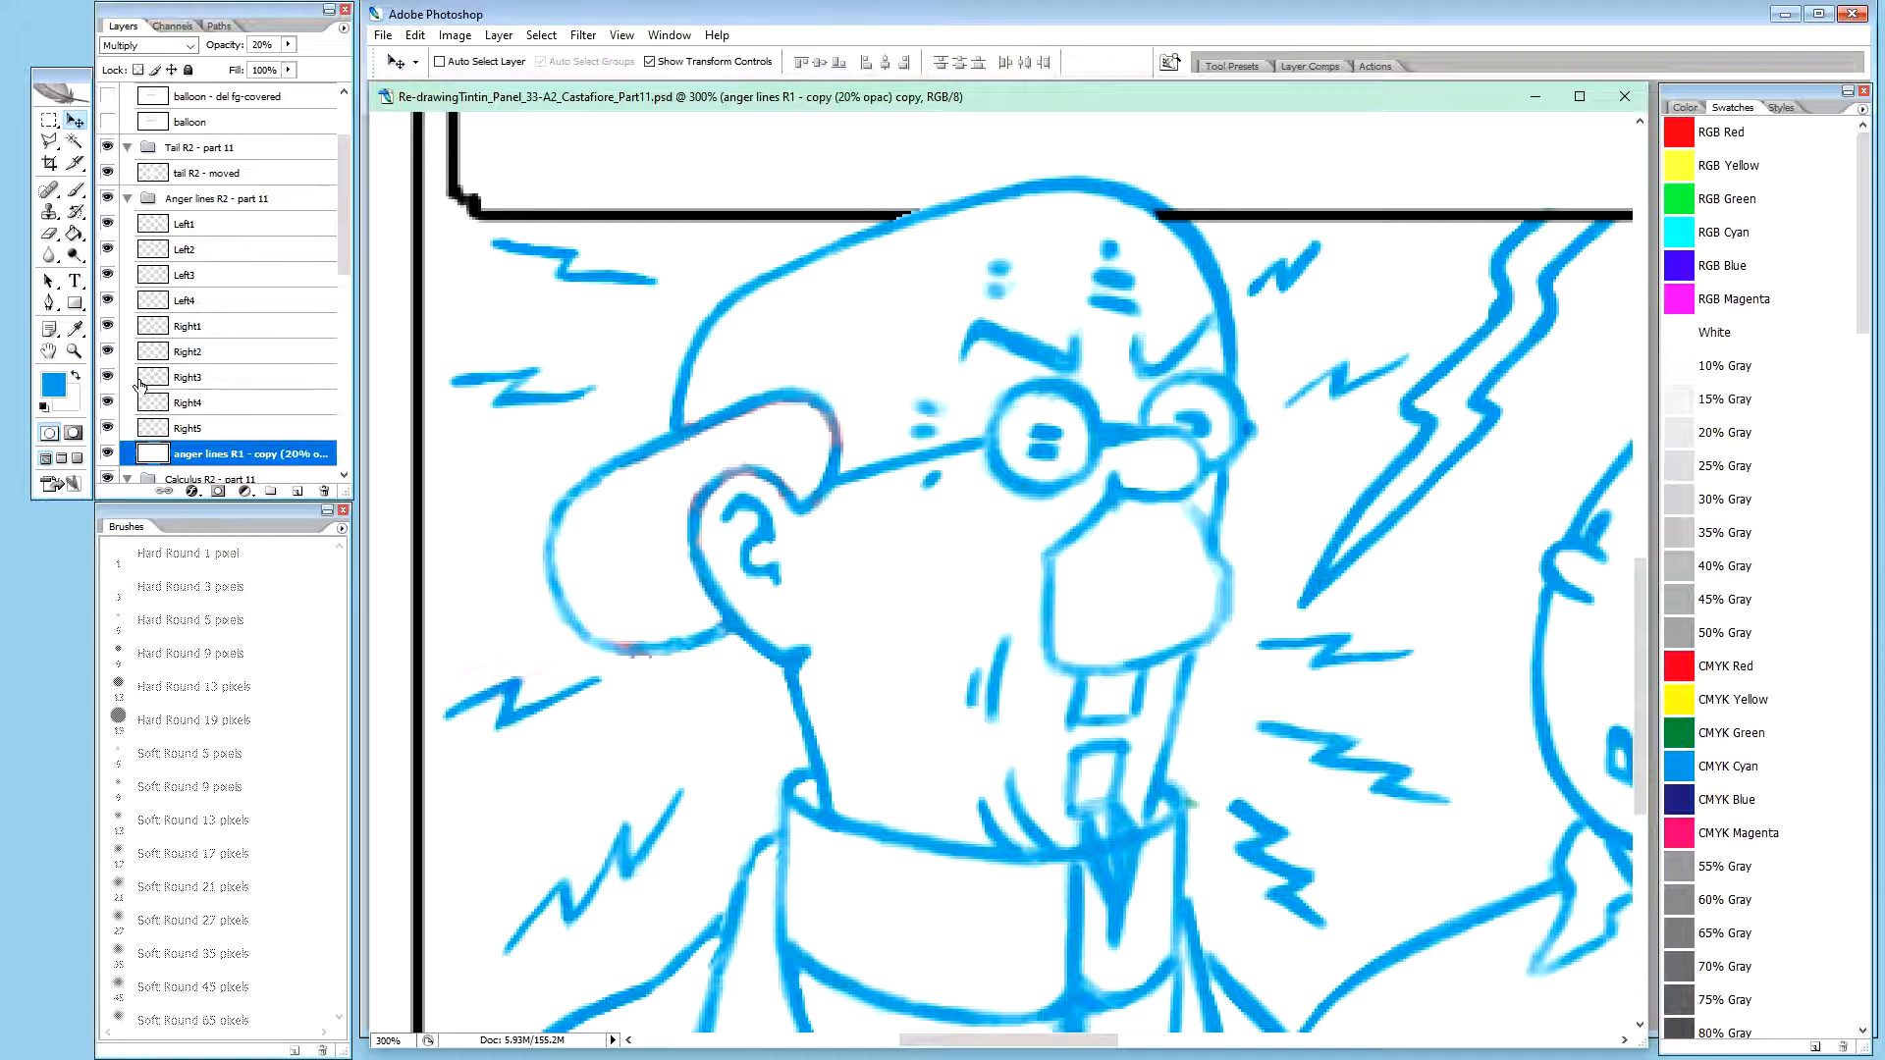
Nudge the collar-side zigzag on the Right5 layer slightly to the right, away from the collar
{"action": "left_click", "coordinate": [202, 429]}
{"action": "left_click", "coordinate": [206, 404]}
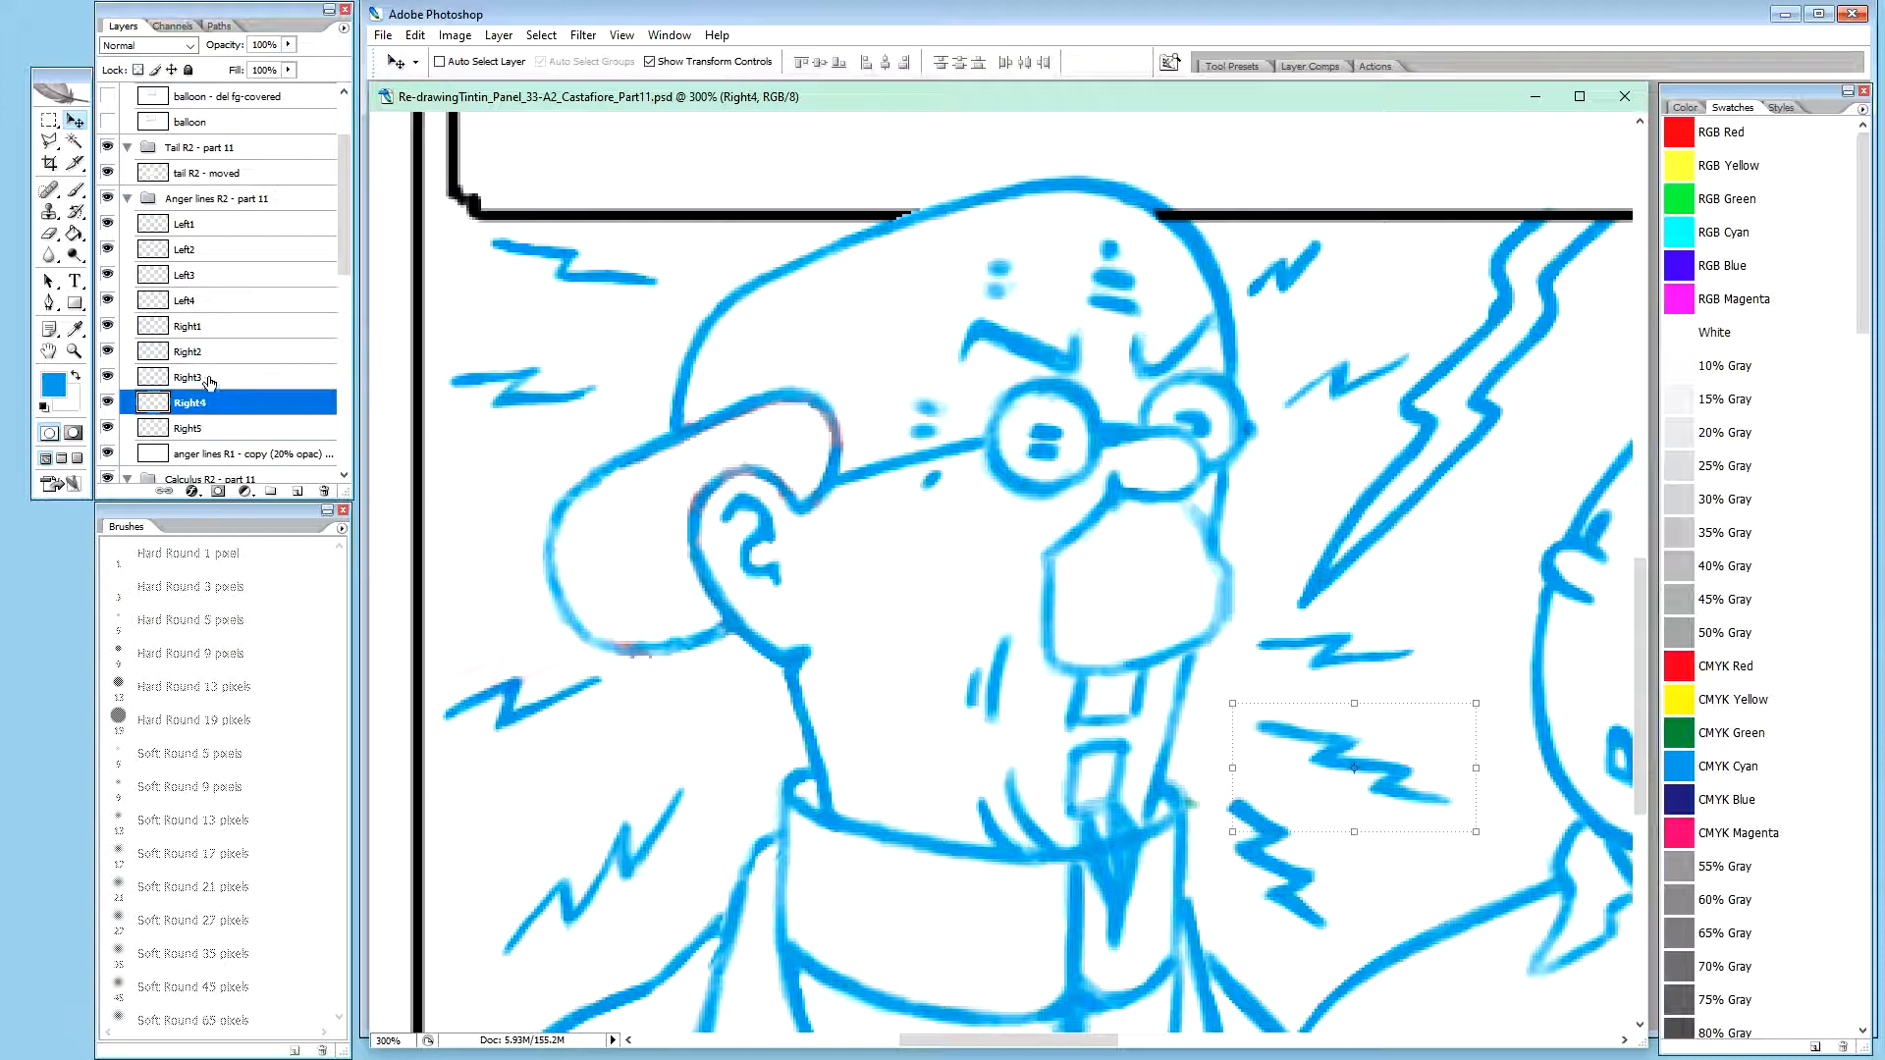
{"action": "left_click", "coordinate": [209, 383]}
{"action": "left_click", "coordinate": [221, 432]}
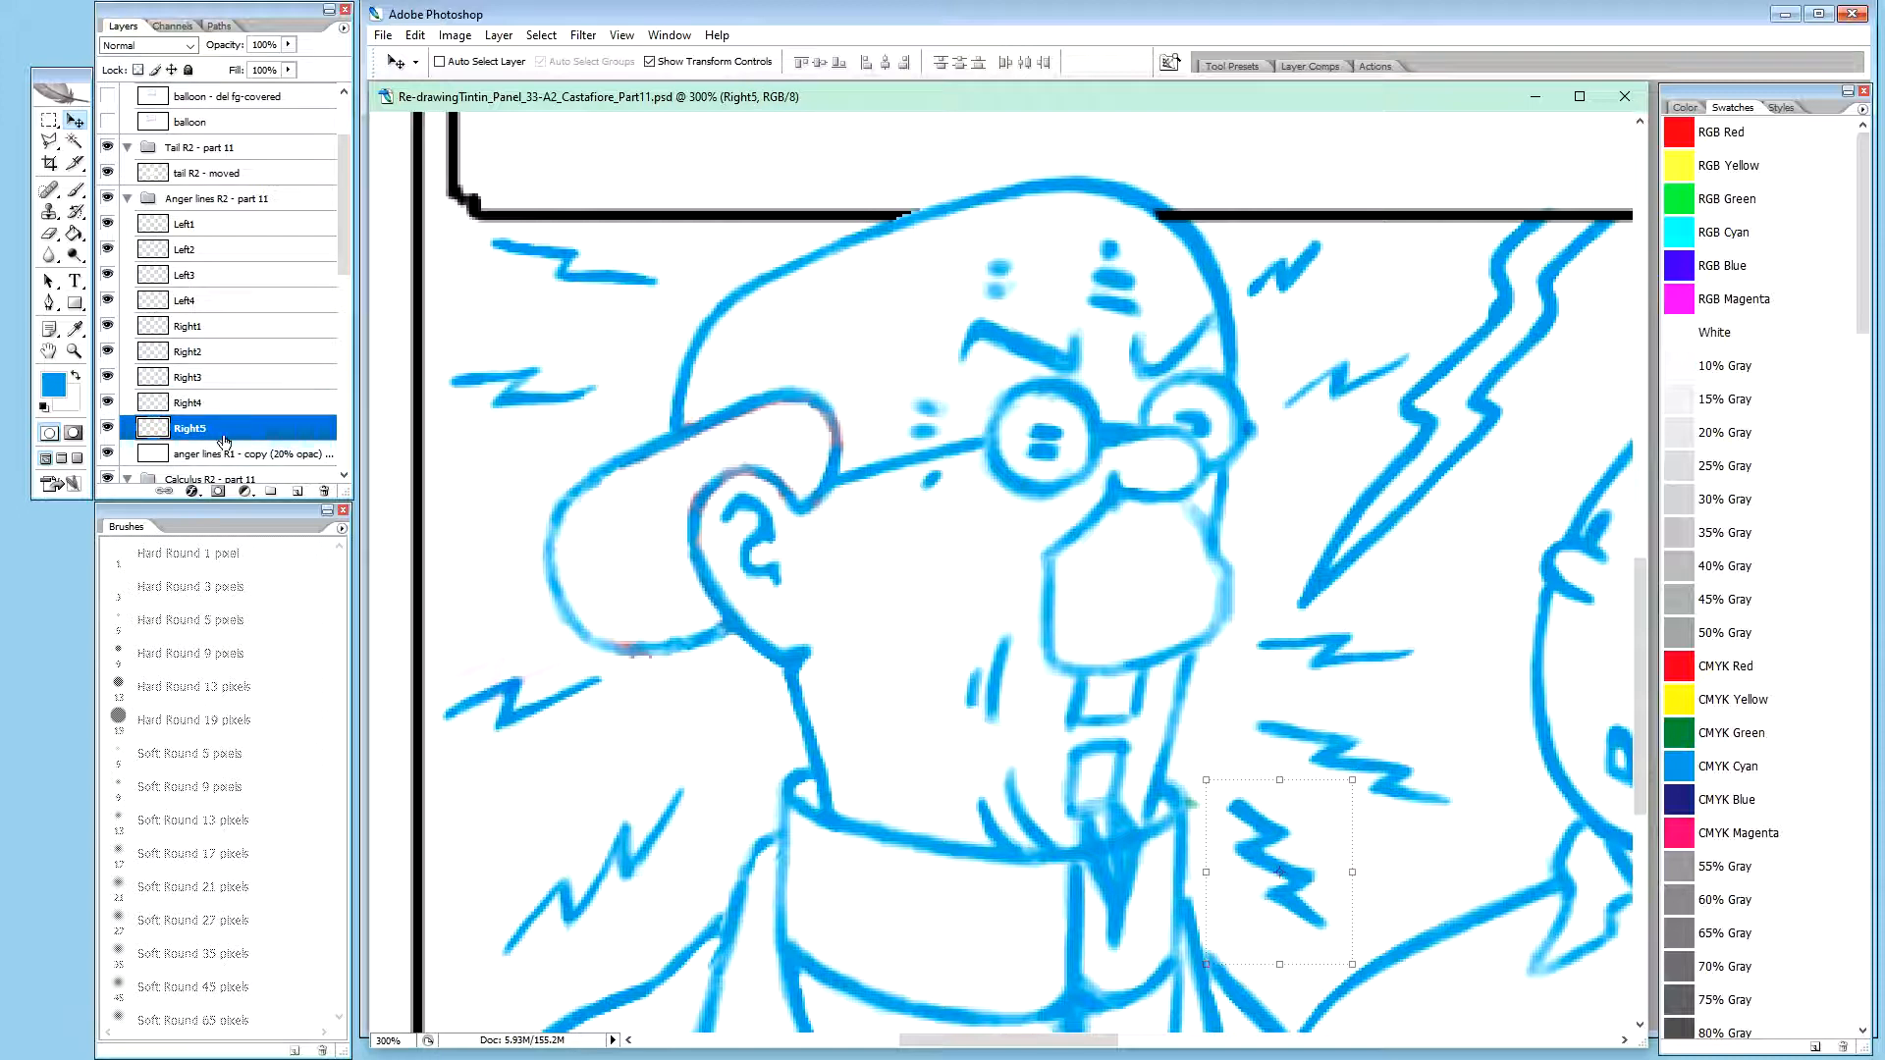
{"action": "left_click", "coordinate": [200, 406]}
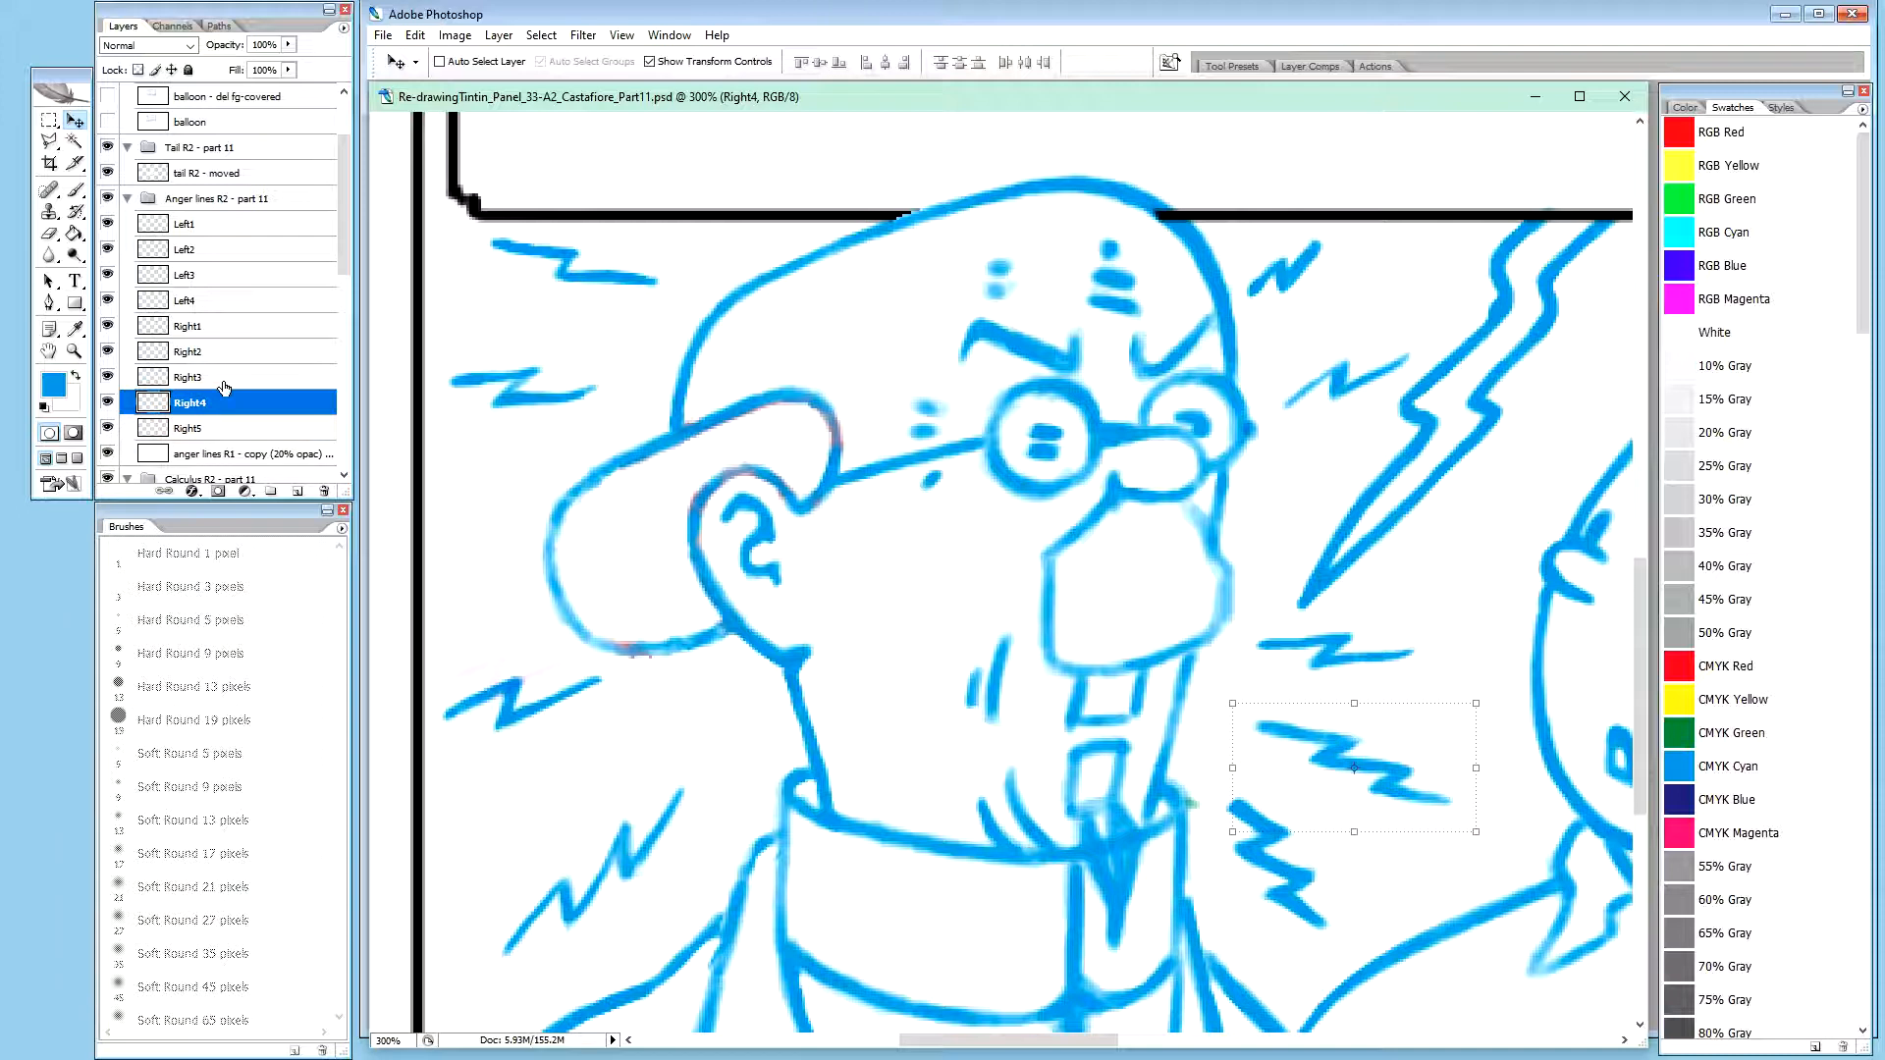
{"action": "left_click", "coordinate": [201, 432]}
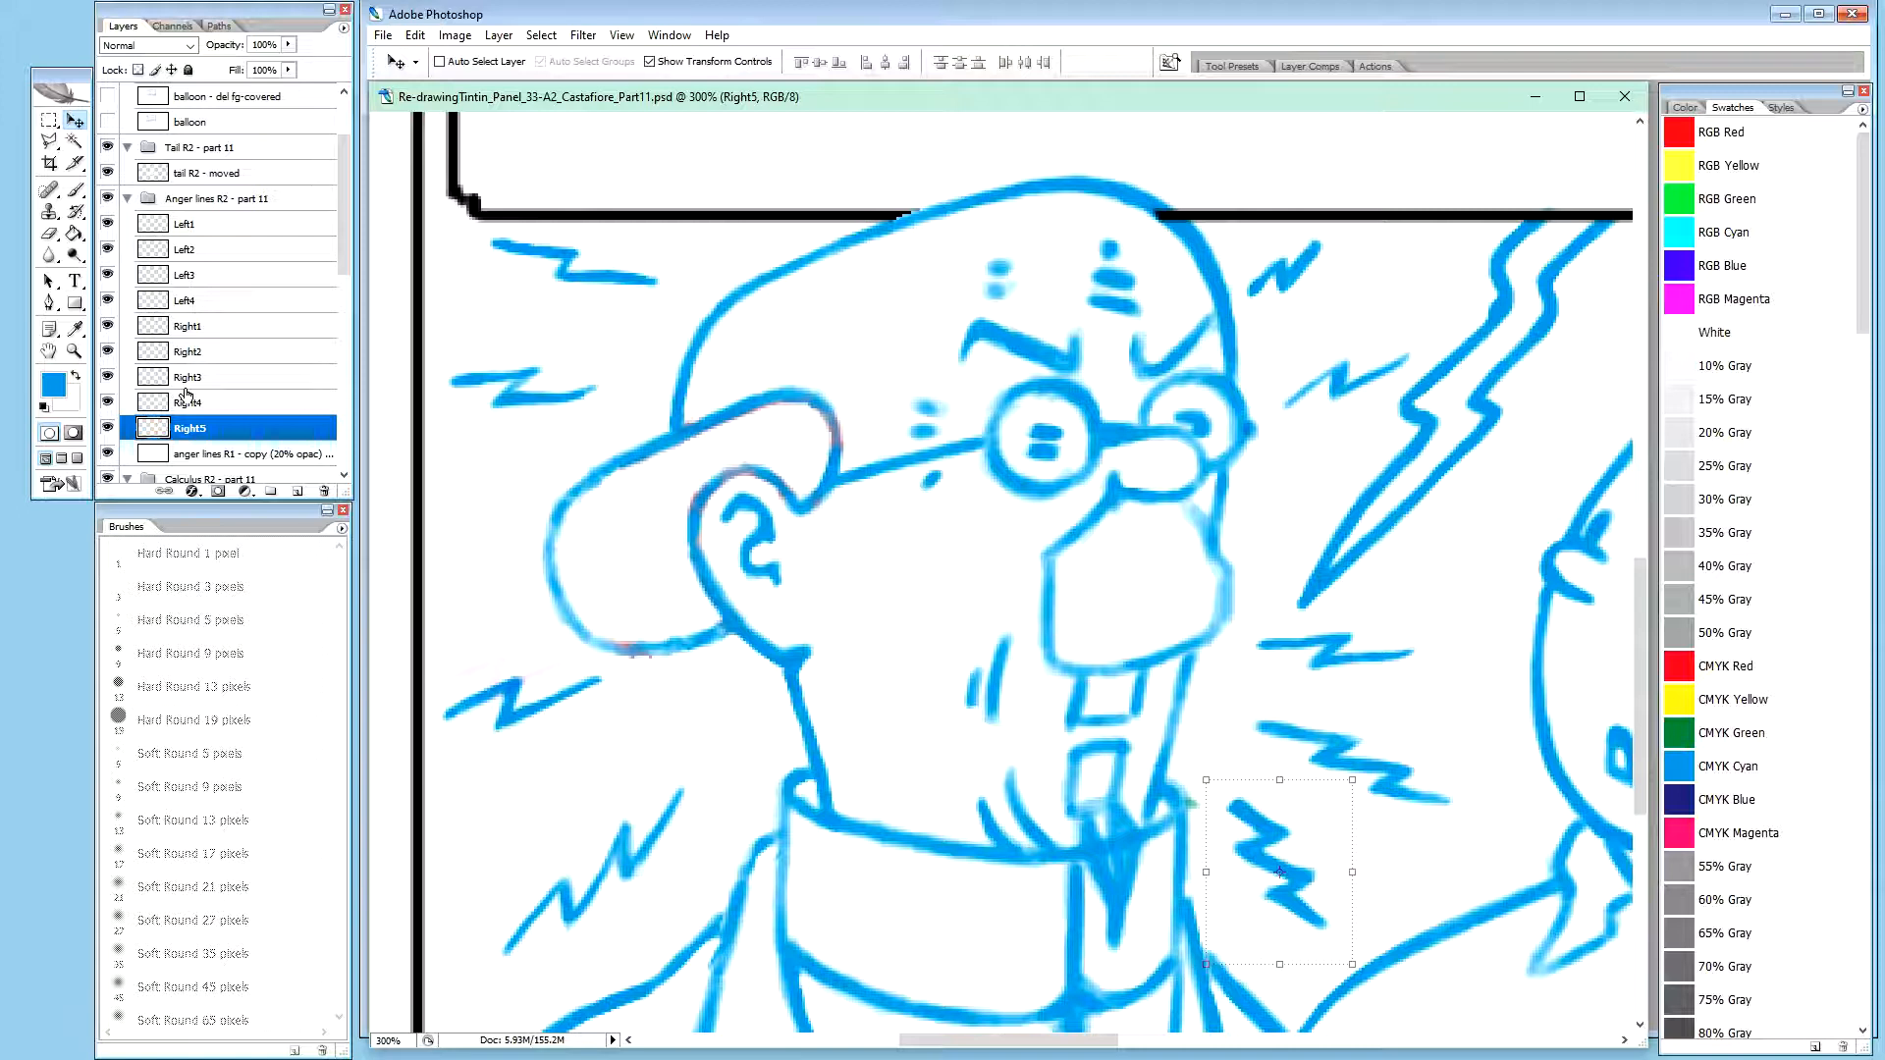
{"action": "key", "text": "Right"}
{"action": "key", "text": "Right"}
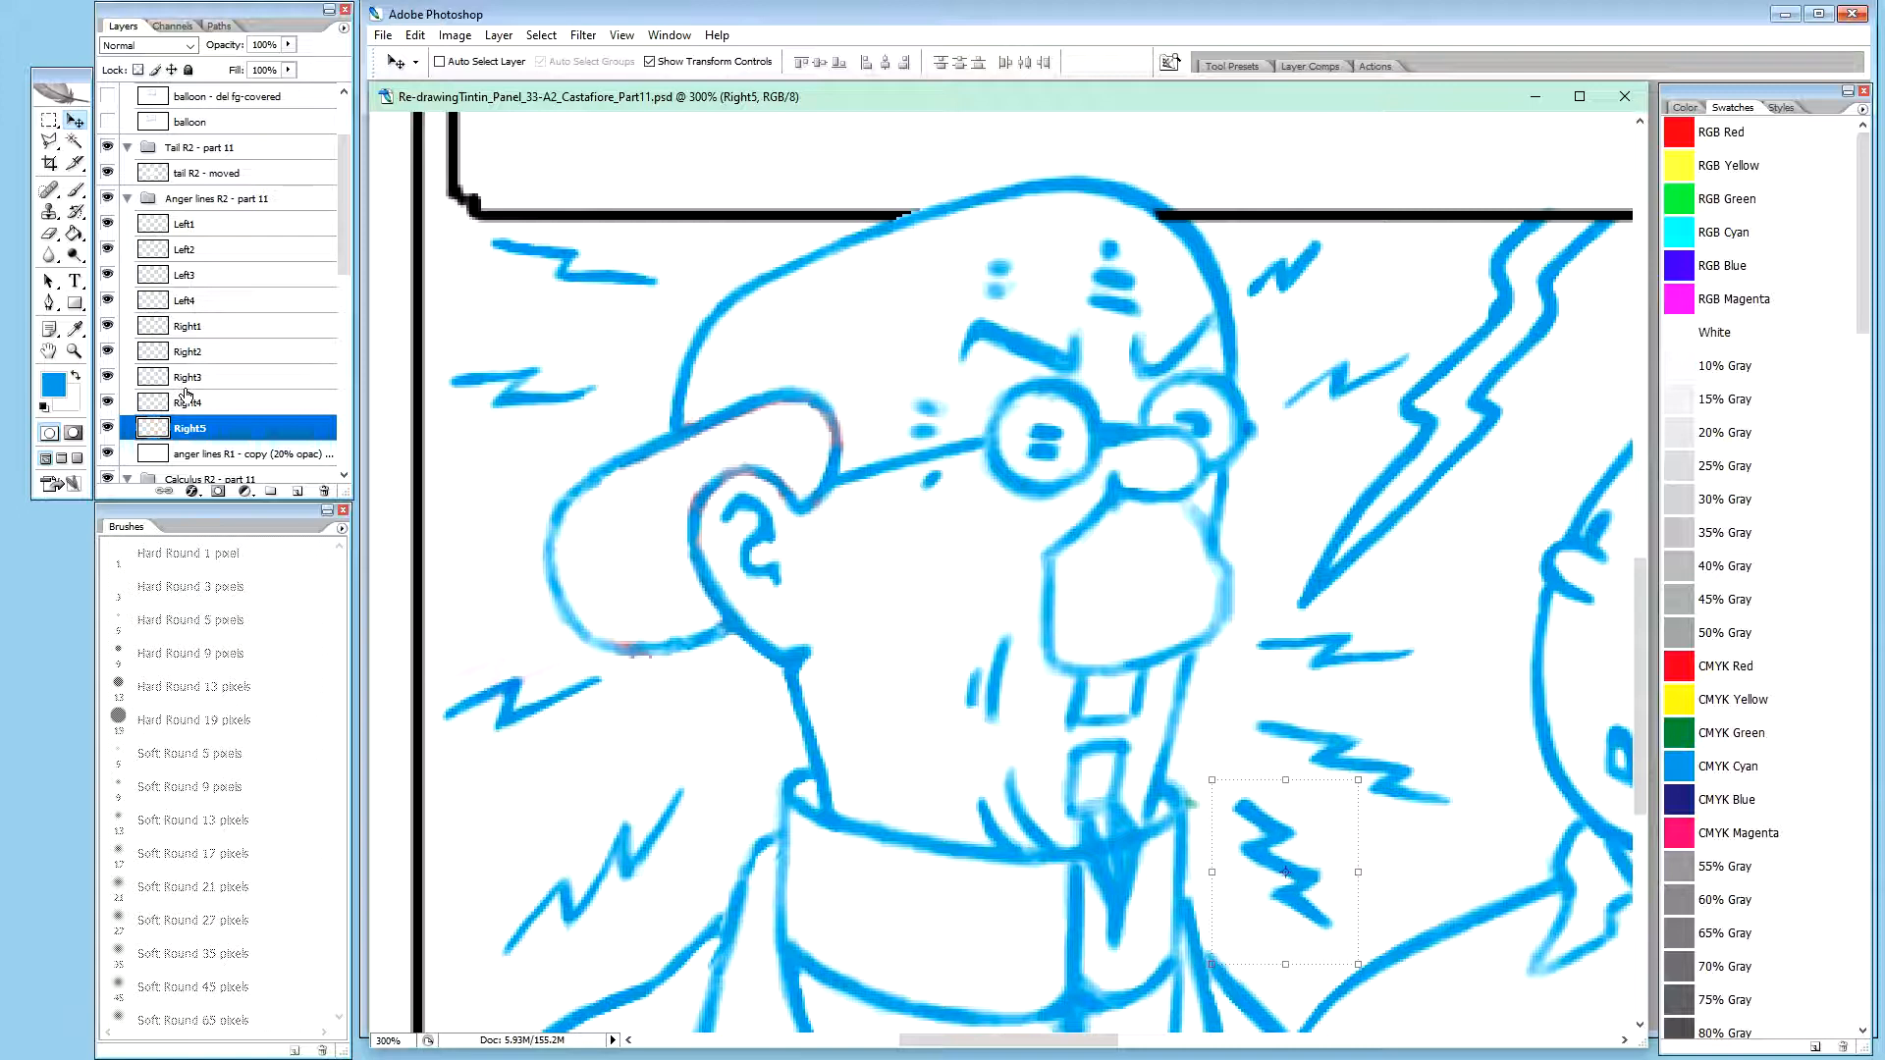
{"action": "key", "text": "Right"}
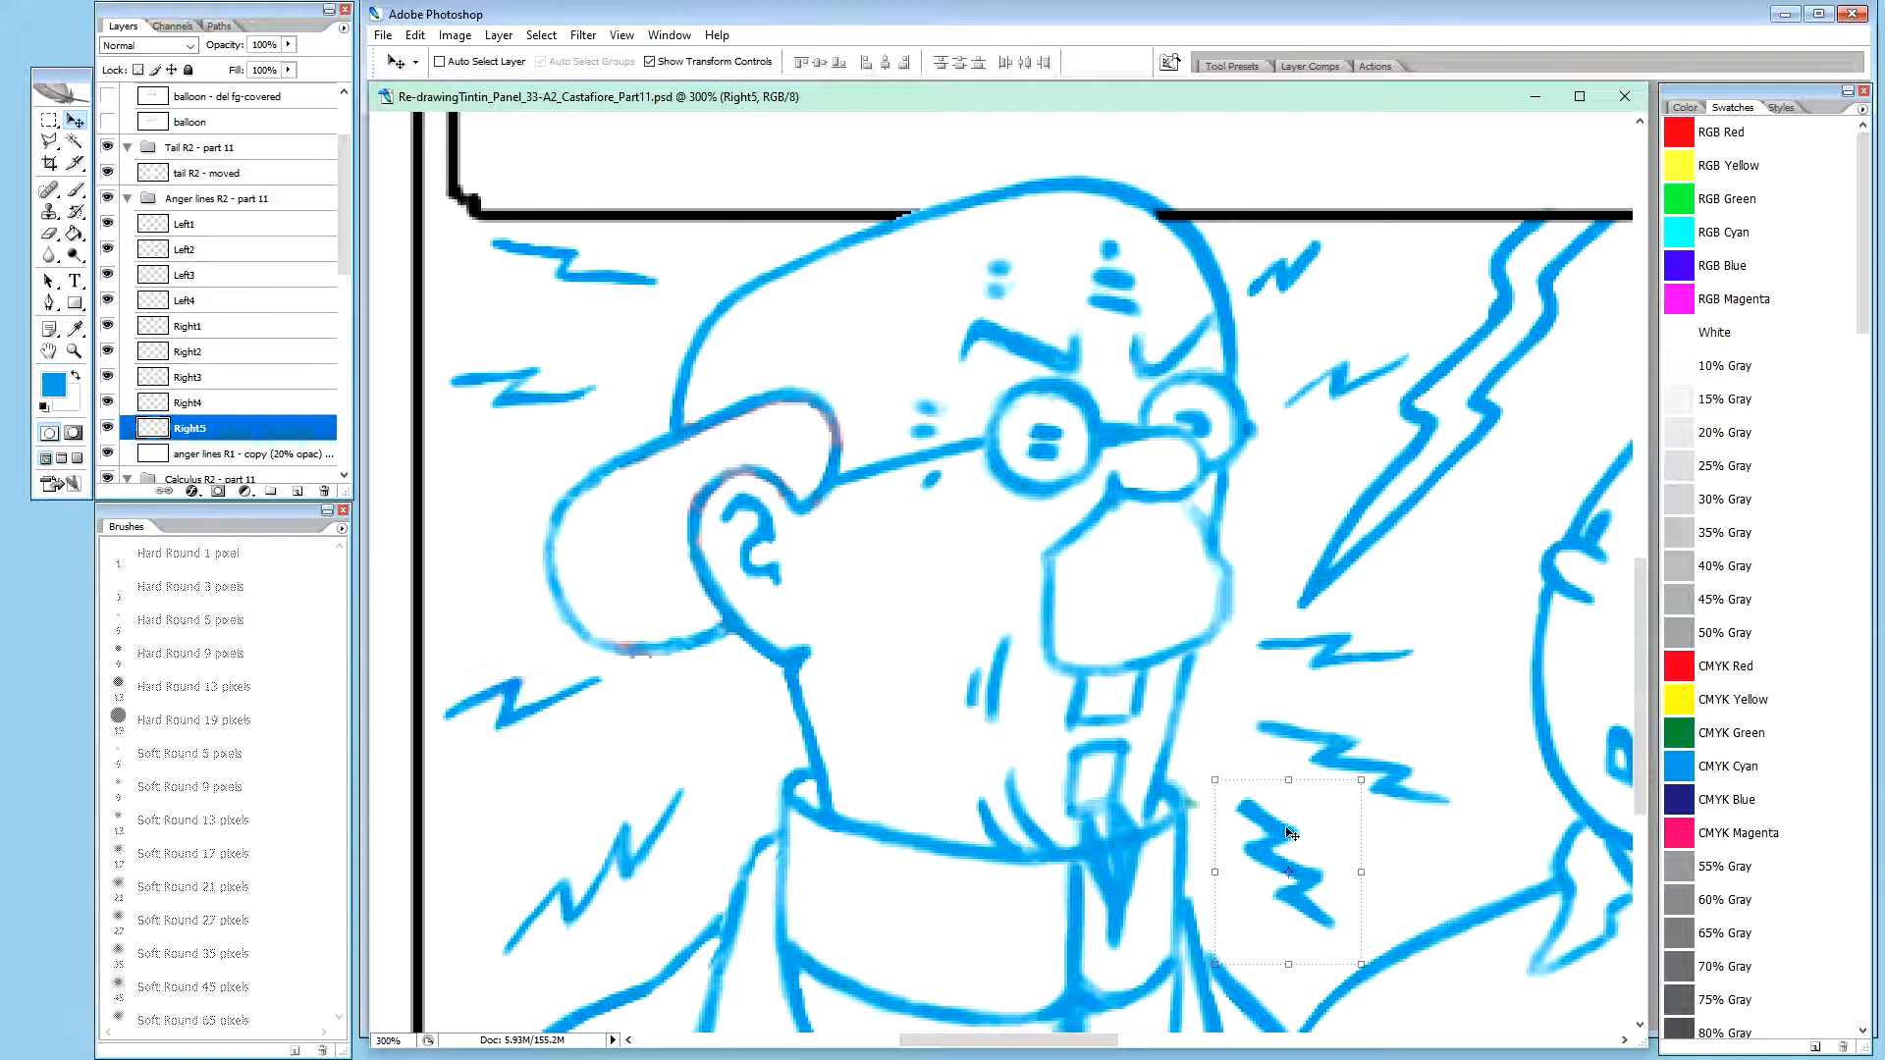
Move the Right5 zigzag slightly lower and fine-tune its horizontal distance from the collar
{"action": "mouse_move", "coordinate": [1289, 836]}
{"action": "left_mouse_down"}
{"action": "mouse_move", "coordinate": [1239, 889]}
{"action": "mouse_move", "coordinate": [1287, 868]}
{"action": "mouse_move", "coordinate": [1281, 849]}
{"action": "left_mouse_up"}
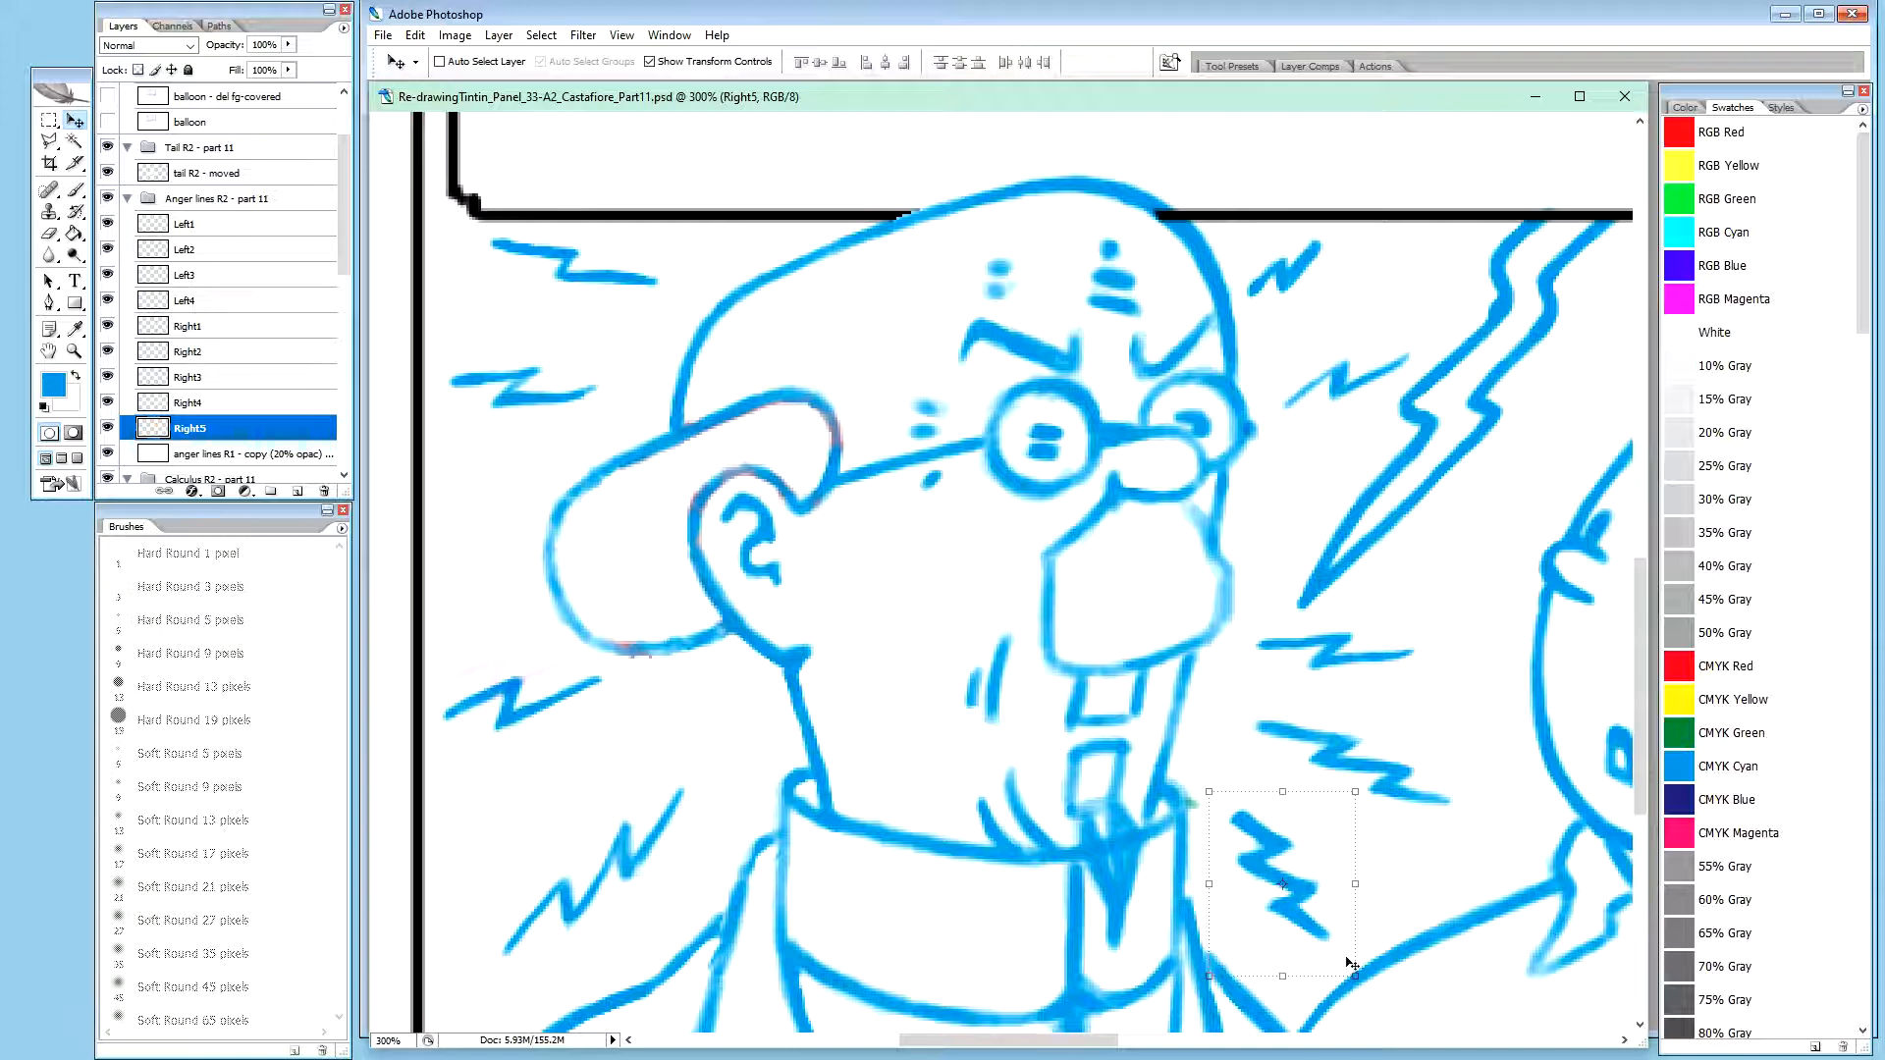
{"action": "key", "text": "Down"}
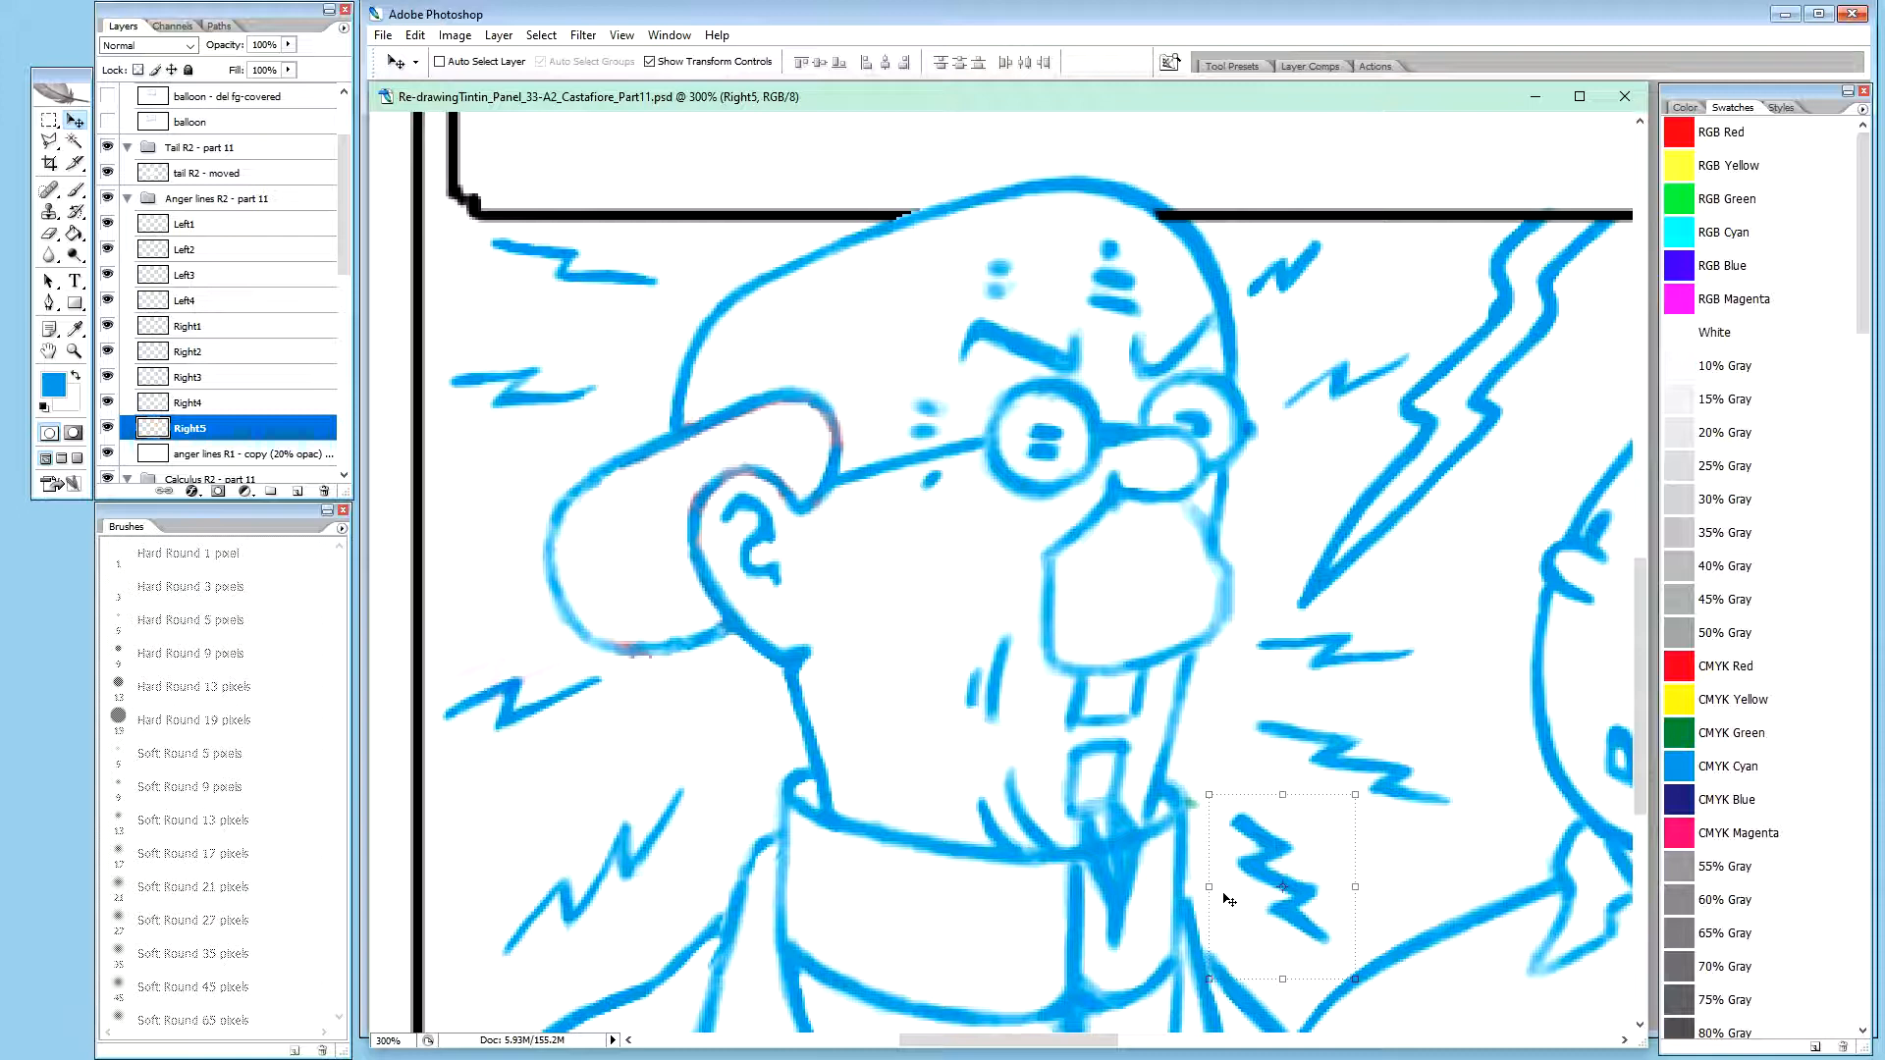
{"action": "key", "text": "Right"}
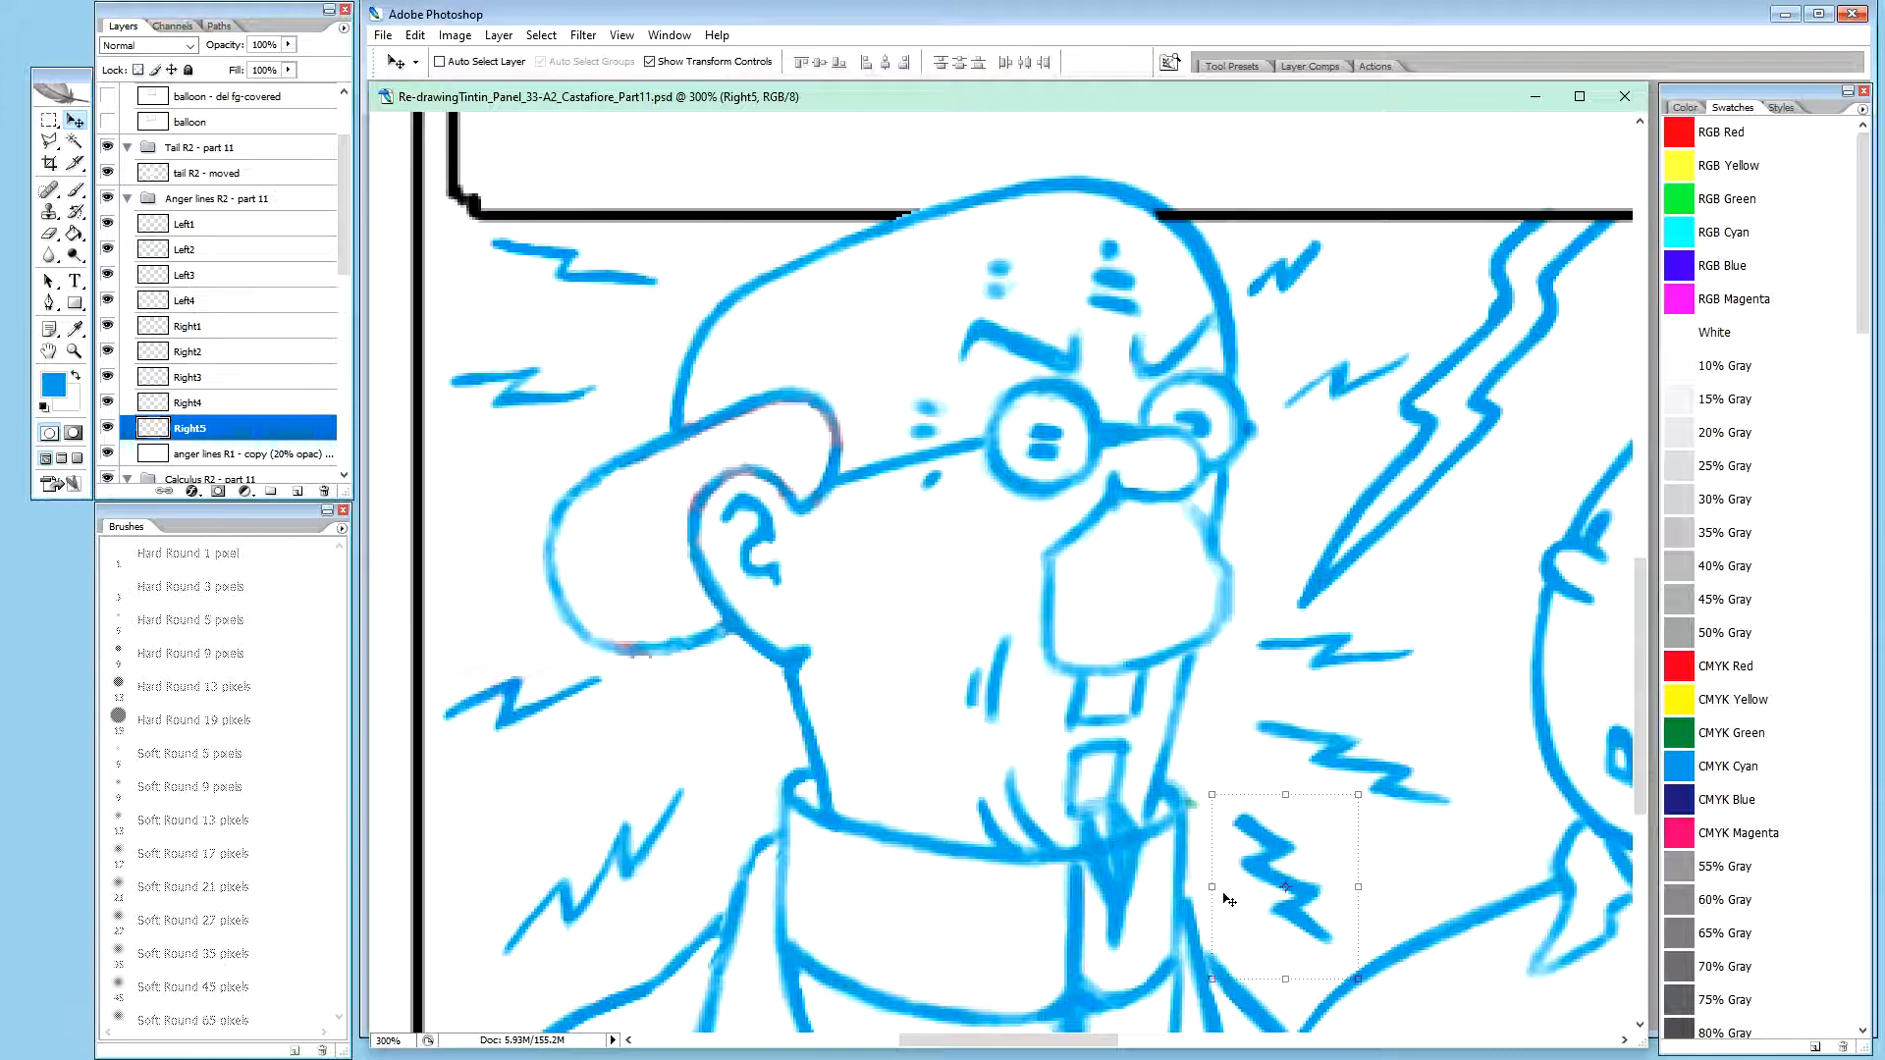
{"action": "key", "text": "Right"}
{"action": "key", "text": "Right"}
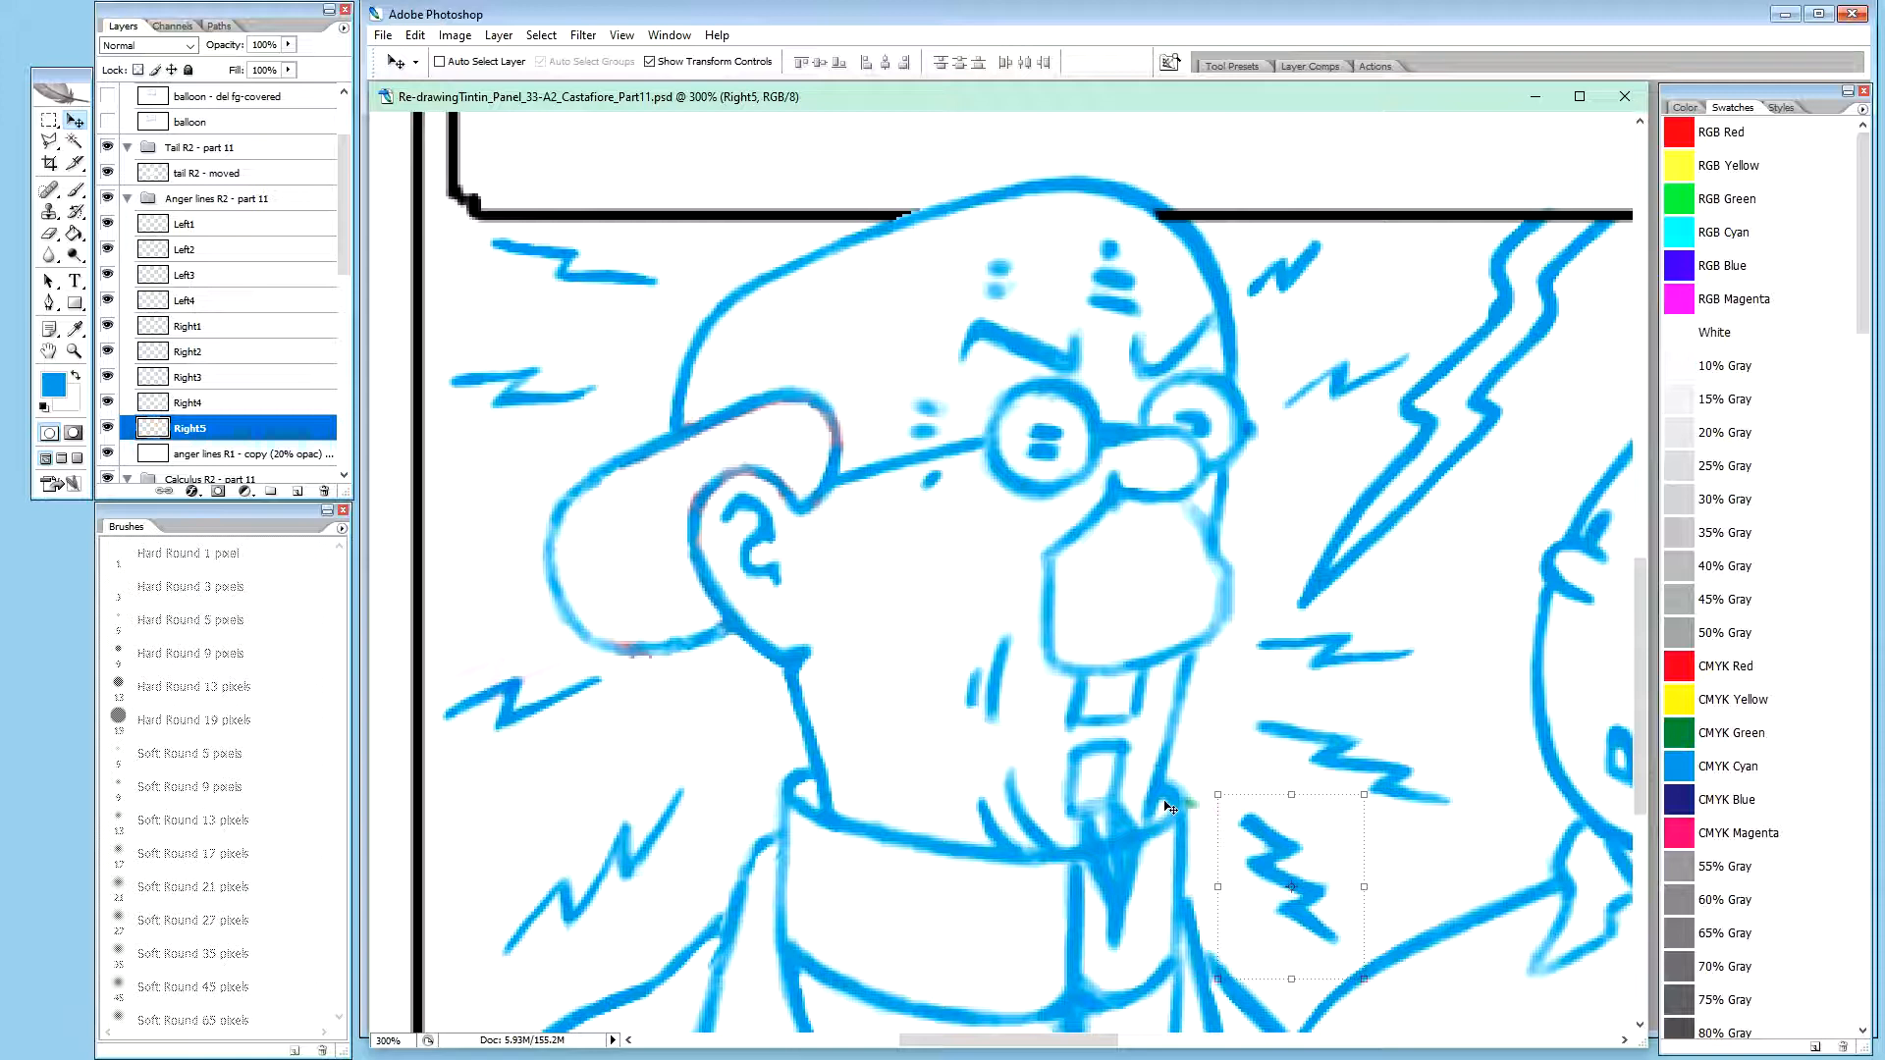
Lower the zigzag on the Right4 layer slightly and trim its top stroke's upper edge in white at 20% brush opacity
{"action": "left_click", "coordinate": [192, 403]}
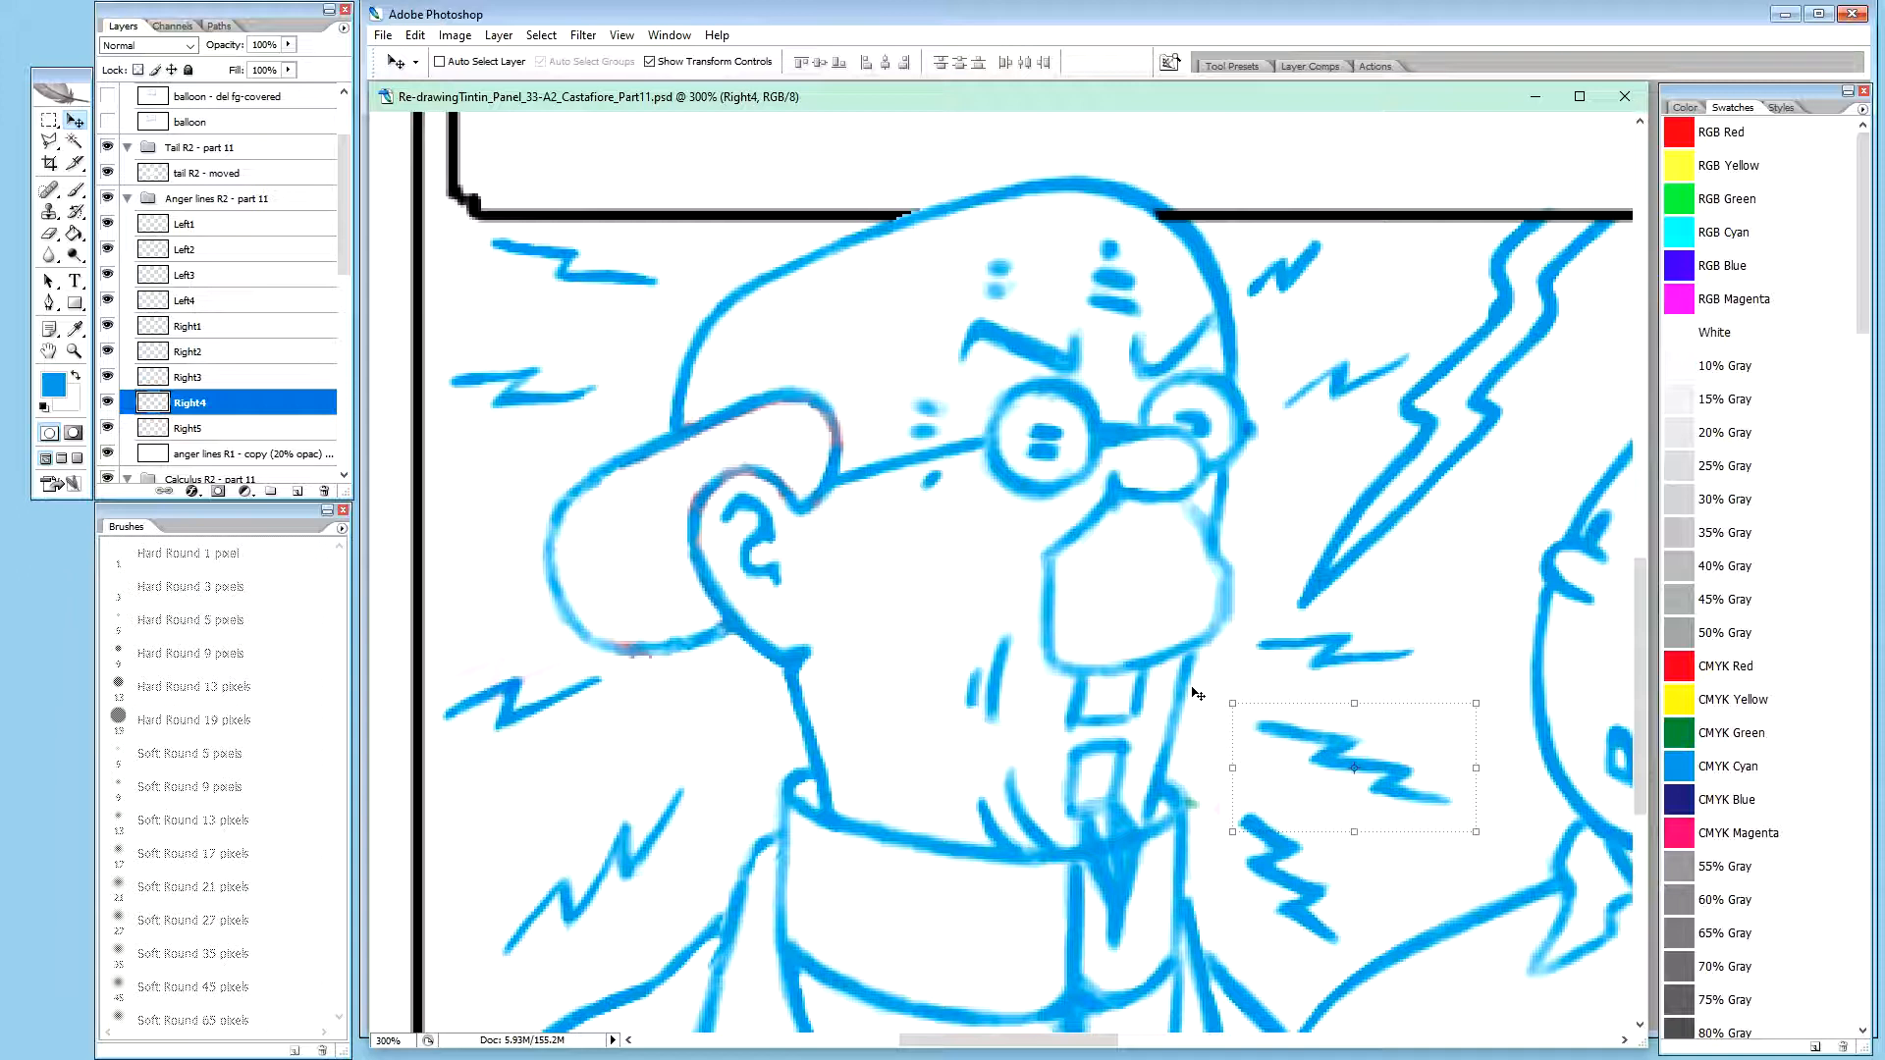
{"action": "key", "text": "Down"}
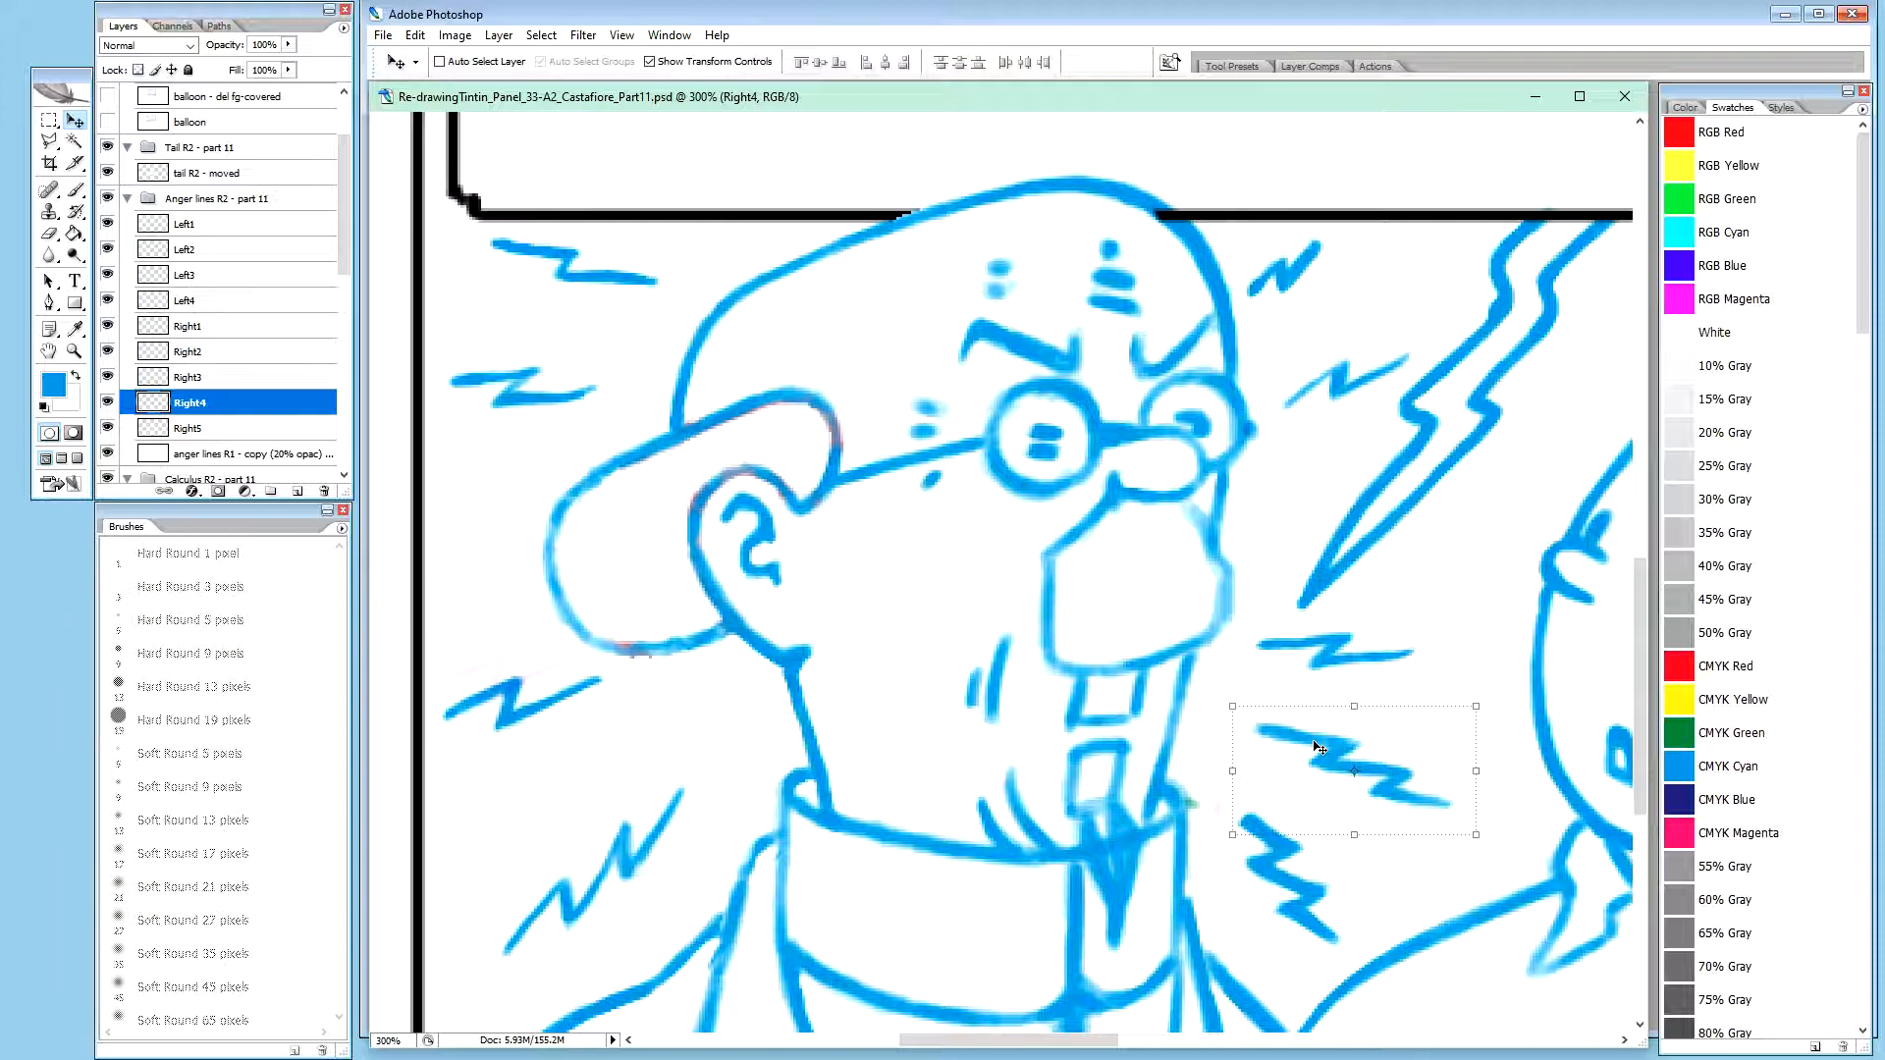
{"action": "key", "text": "b"}
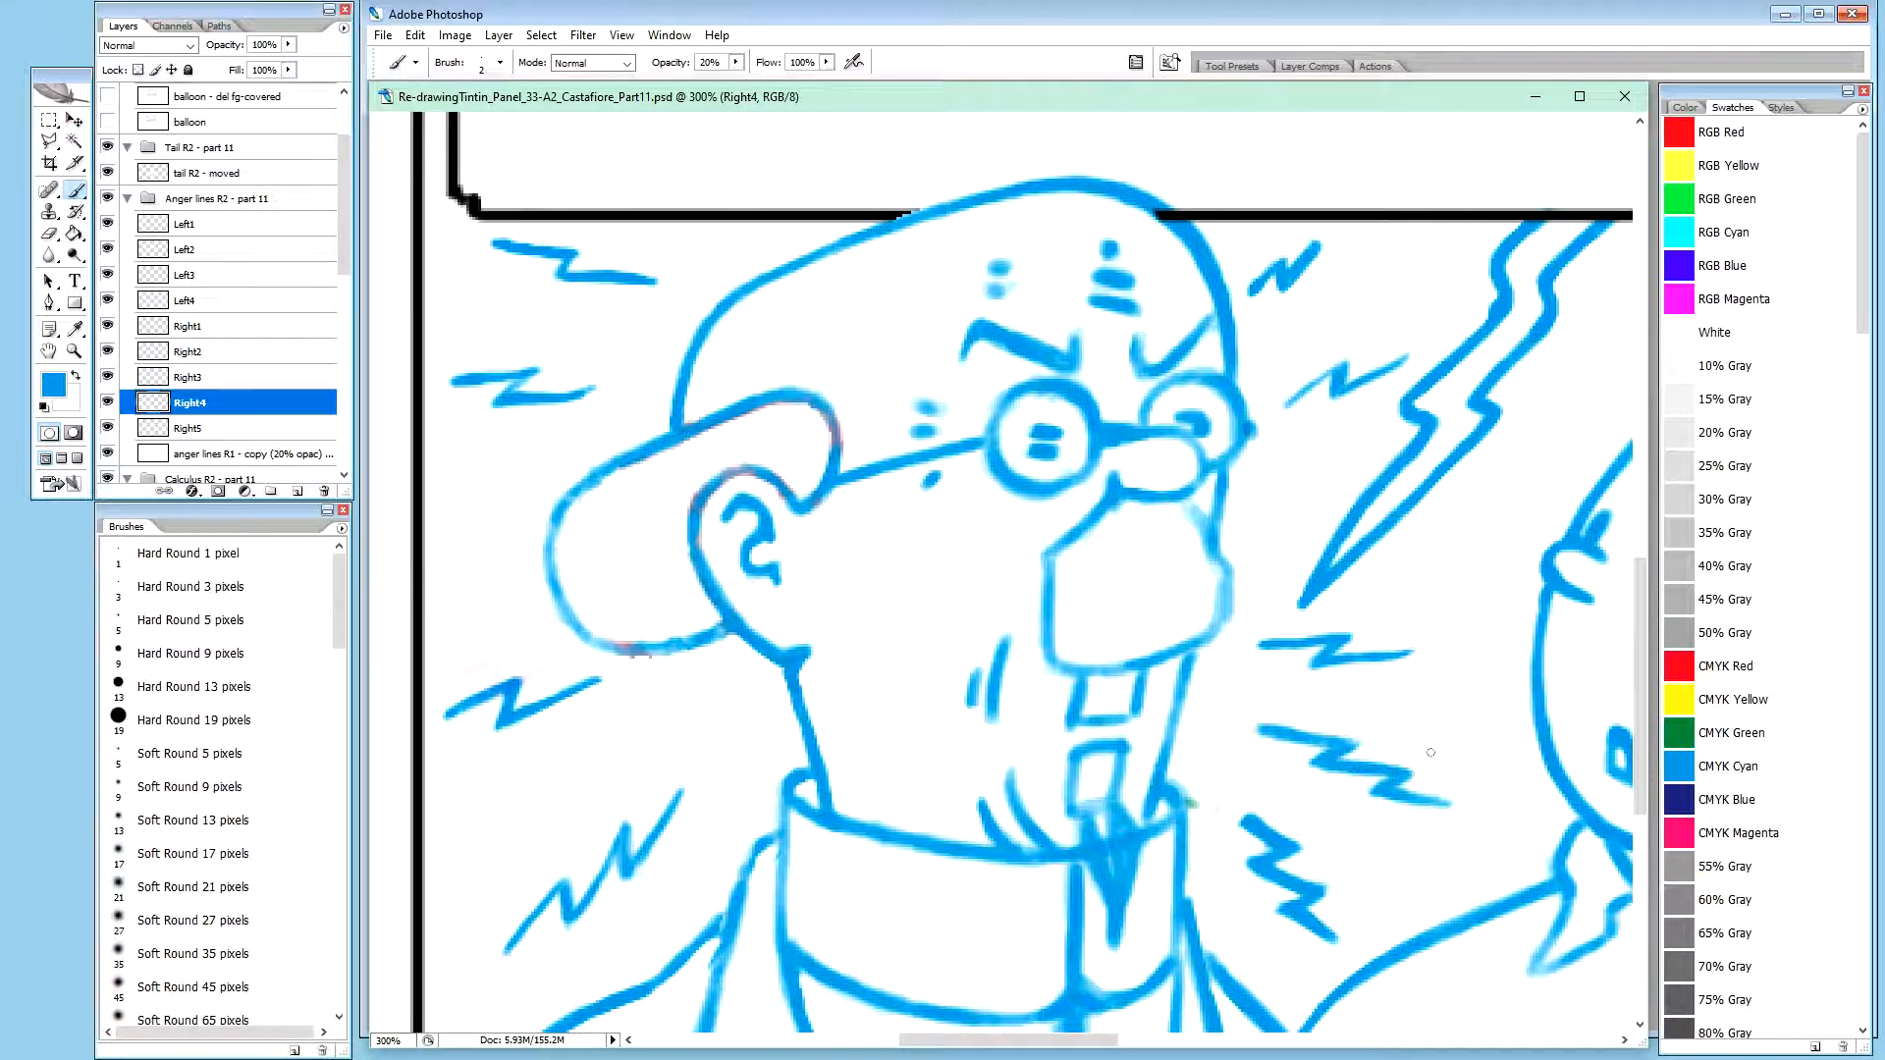
{"action": "key", "text": "x"}
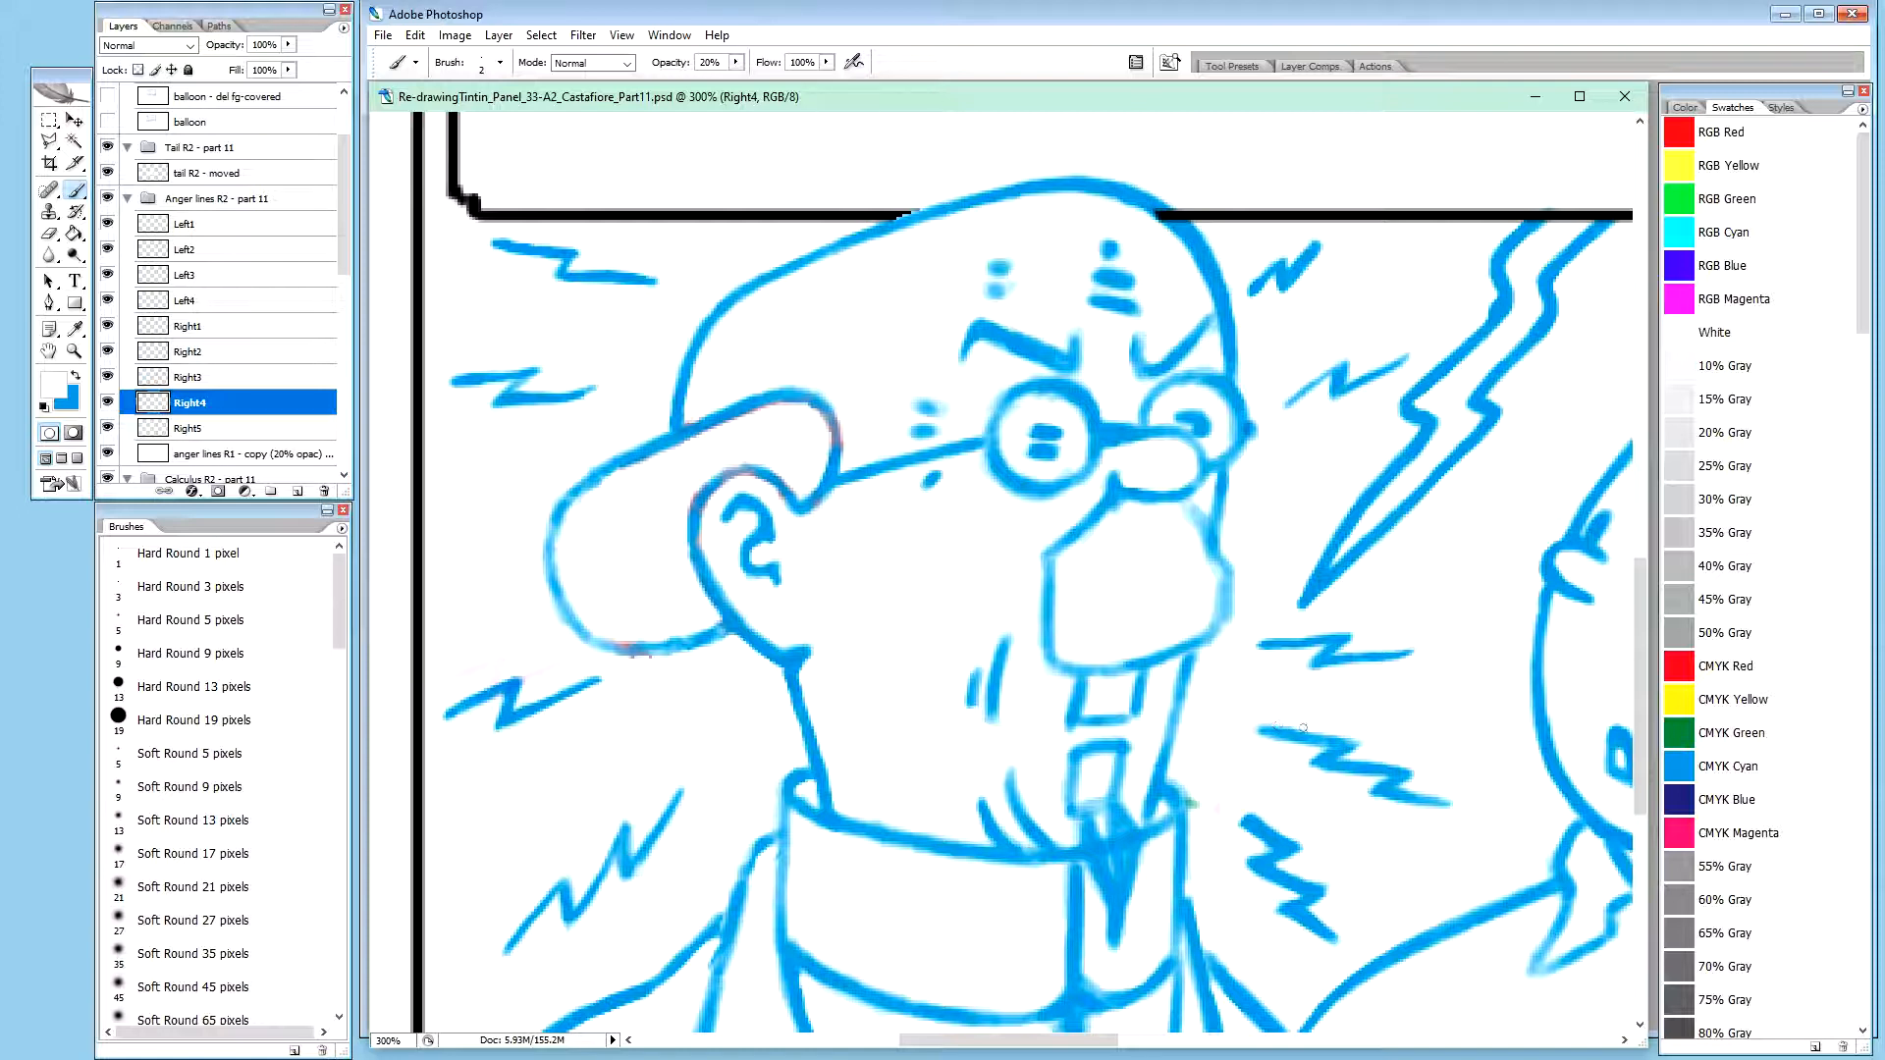
{"action": "left_click_drag", "start_coordinate": [1286, 731], "coordinate": [1321, 732]}
Touch up the corners and lower tip of the Right4 zigzag in blue at 20% brush opacity
{"action": "key", "text": "x"}
{"action": "key", "text": "x"}
{"action": "key", "text": "0"}
{"action": "key", "text": "x"}
{"action": "key", "text": "2"}
{"action": "left_click_drag", "start_coordinate": [1336, 742], "coordinate": [1350, 744]}
{"action": "left_click_drag", "start_coordinate": [1327, 766], "coordinate": [1341, 770]}
{"action": "left_click_drag", "start_coordinate": [1392, 795], "coordinate": [1398, 795]}
{"action": "left_click_drag", "start_coordinate": [1435, 801], "coordinate": [1447, 803]}
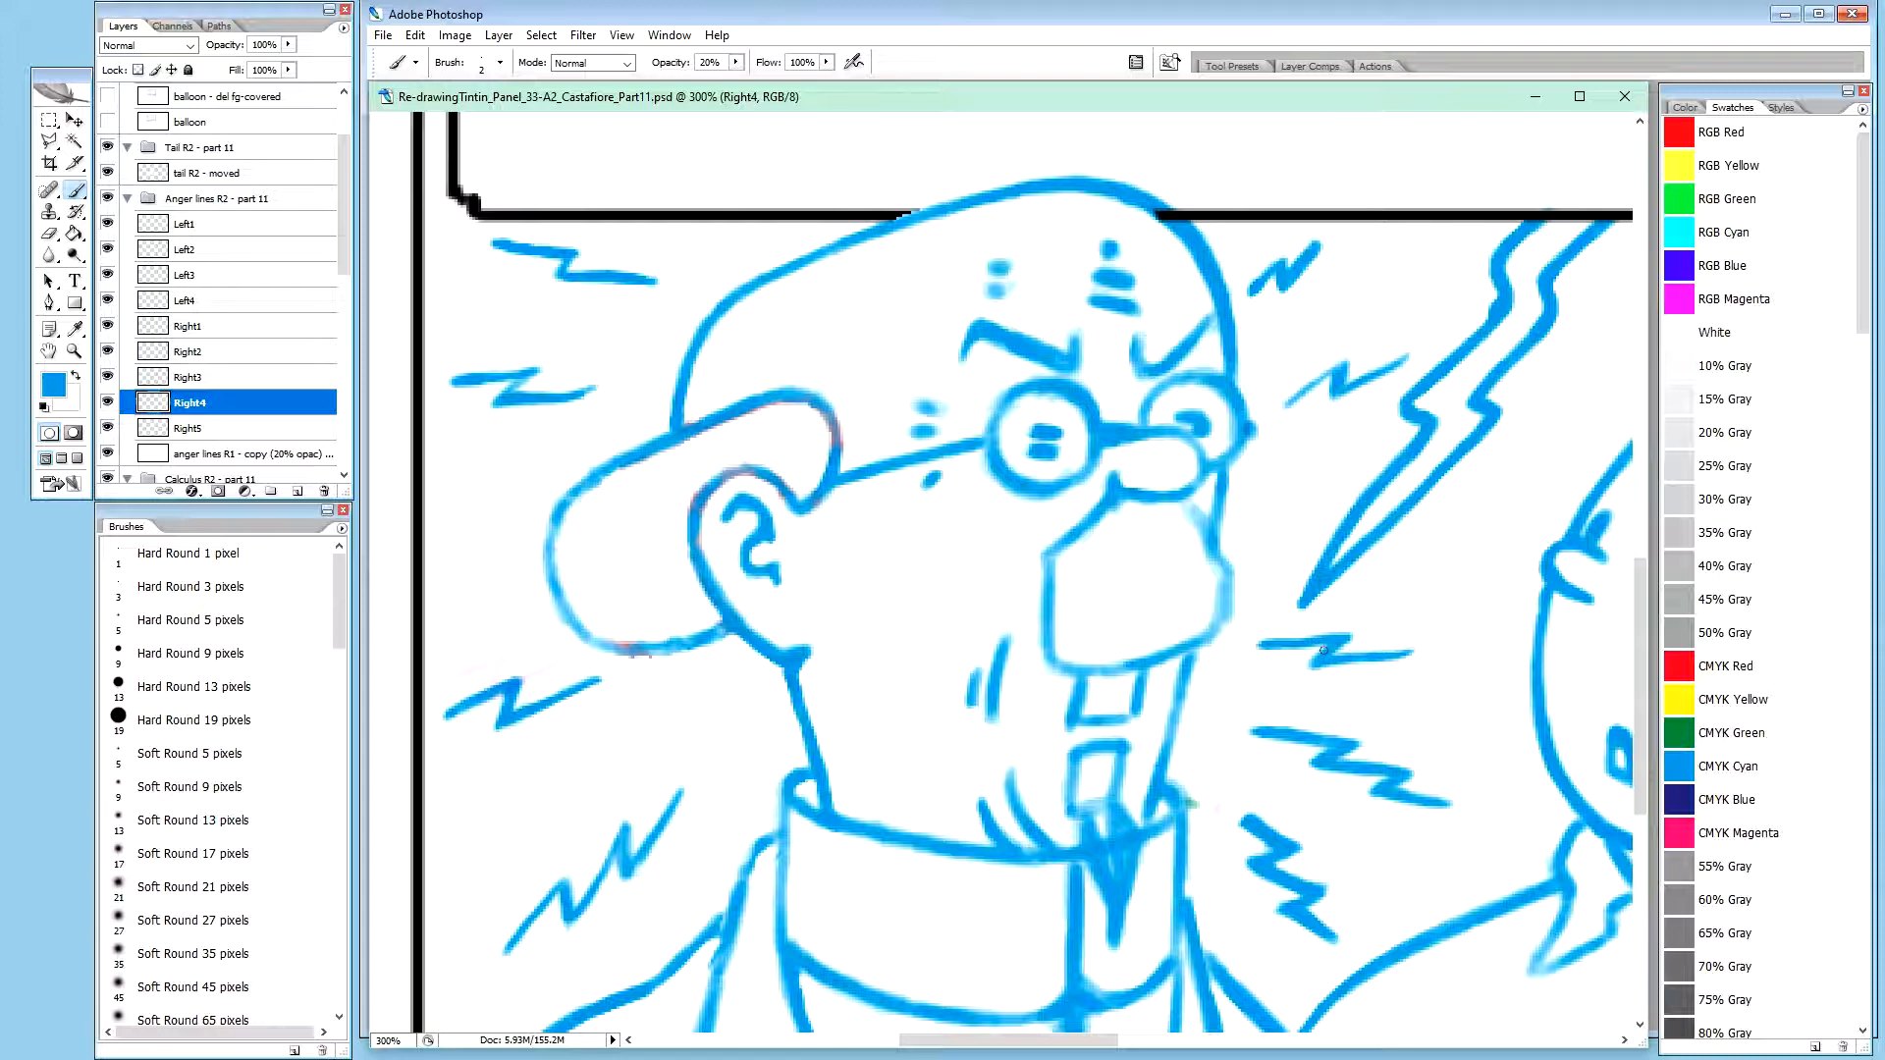
Touch up the collar-side zigzag on the Right5 layer with the Brush in white and blue
{"action": "left_click", "coordinate": [217, 381]}
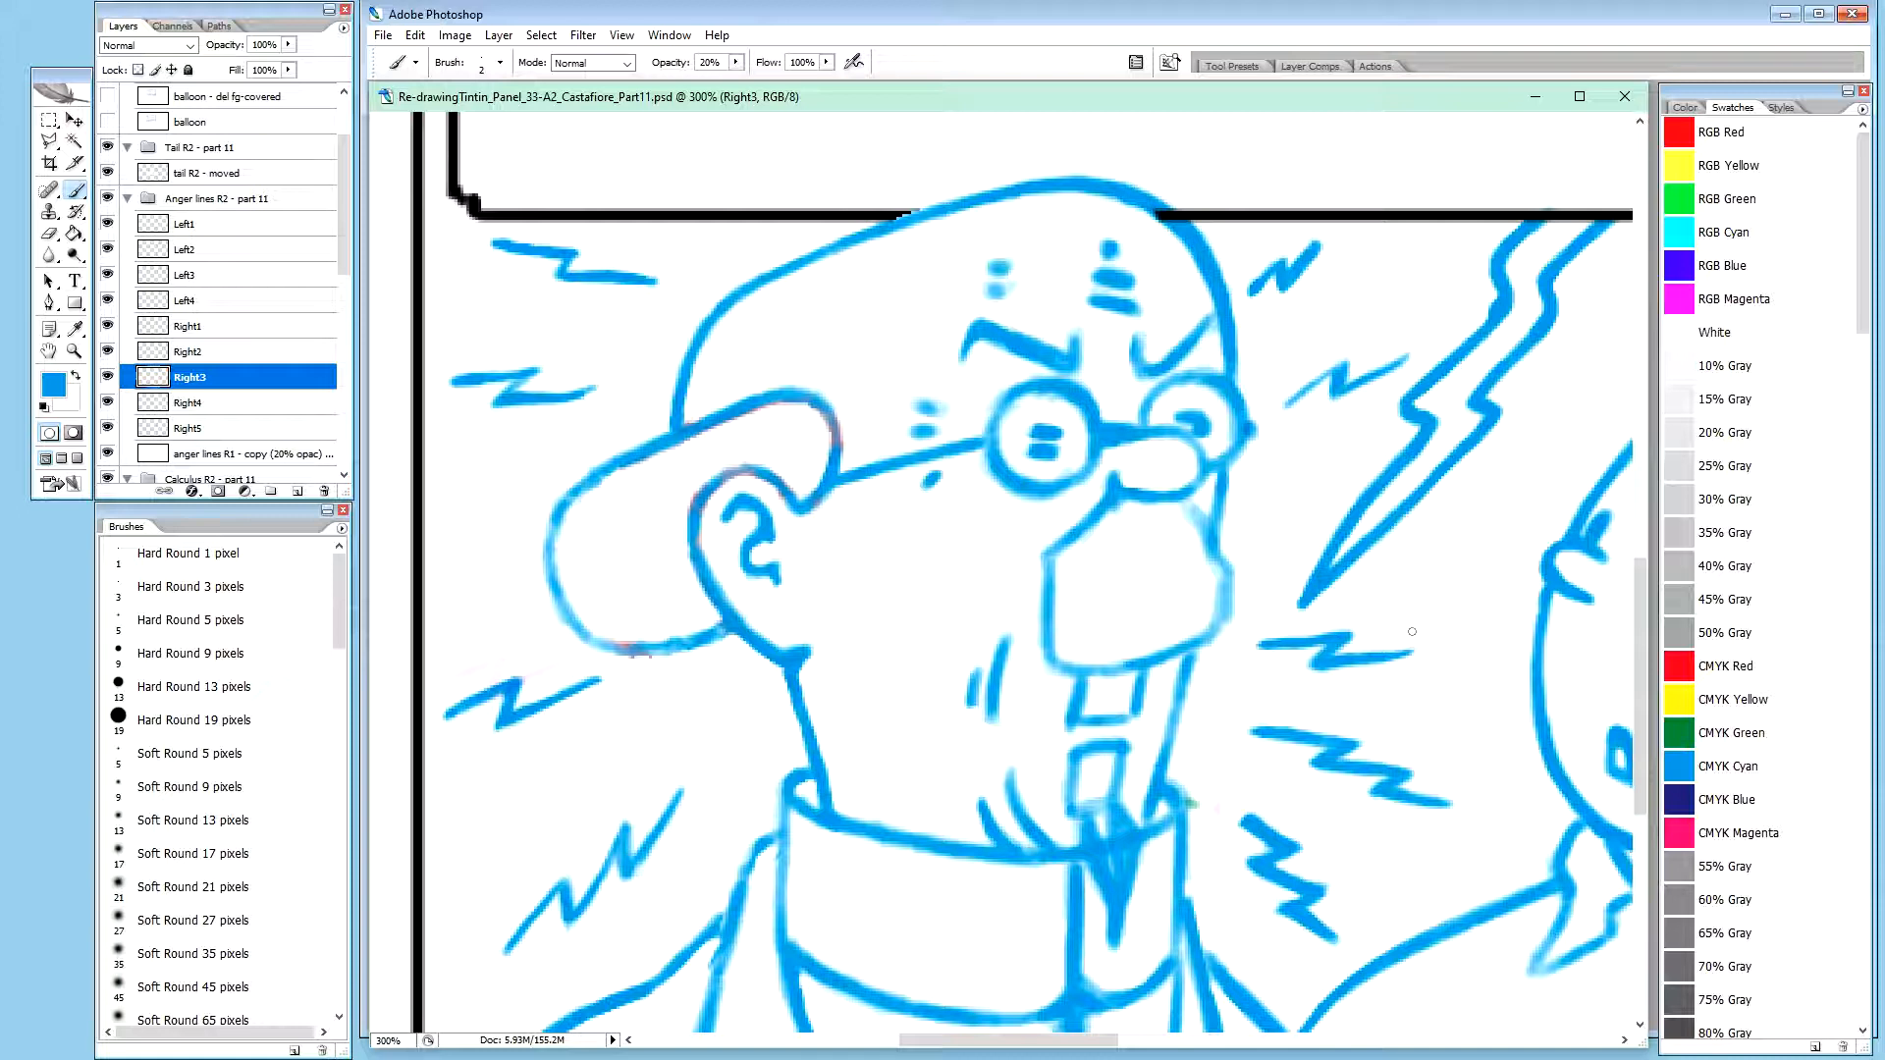
{"action": "key", "text": "ctrl+minus"}
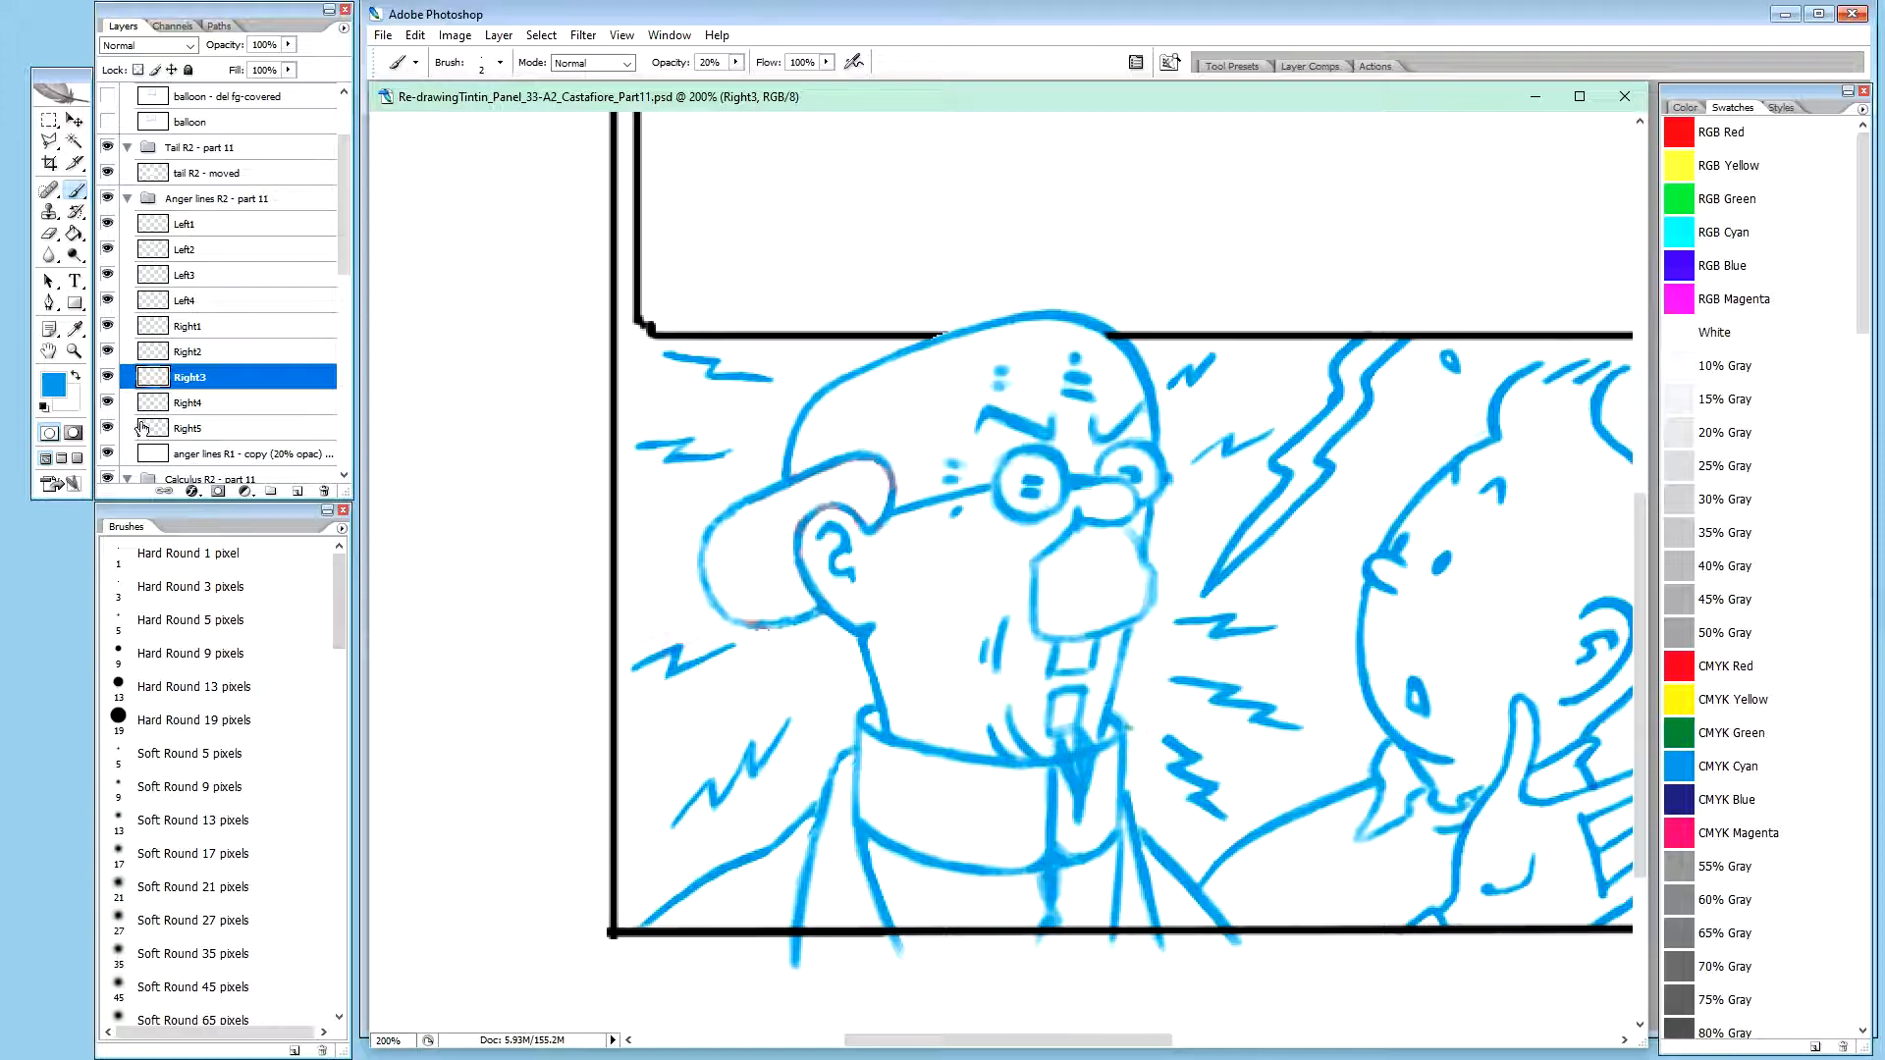
{"action": "left_click", "coordinate": [236, 429]}
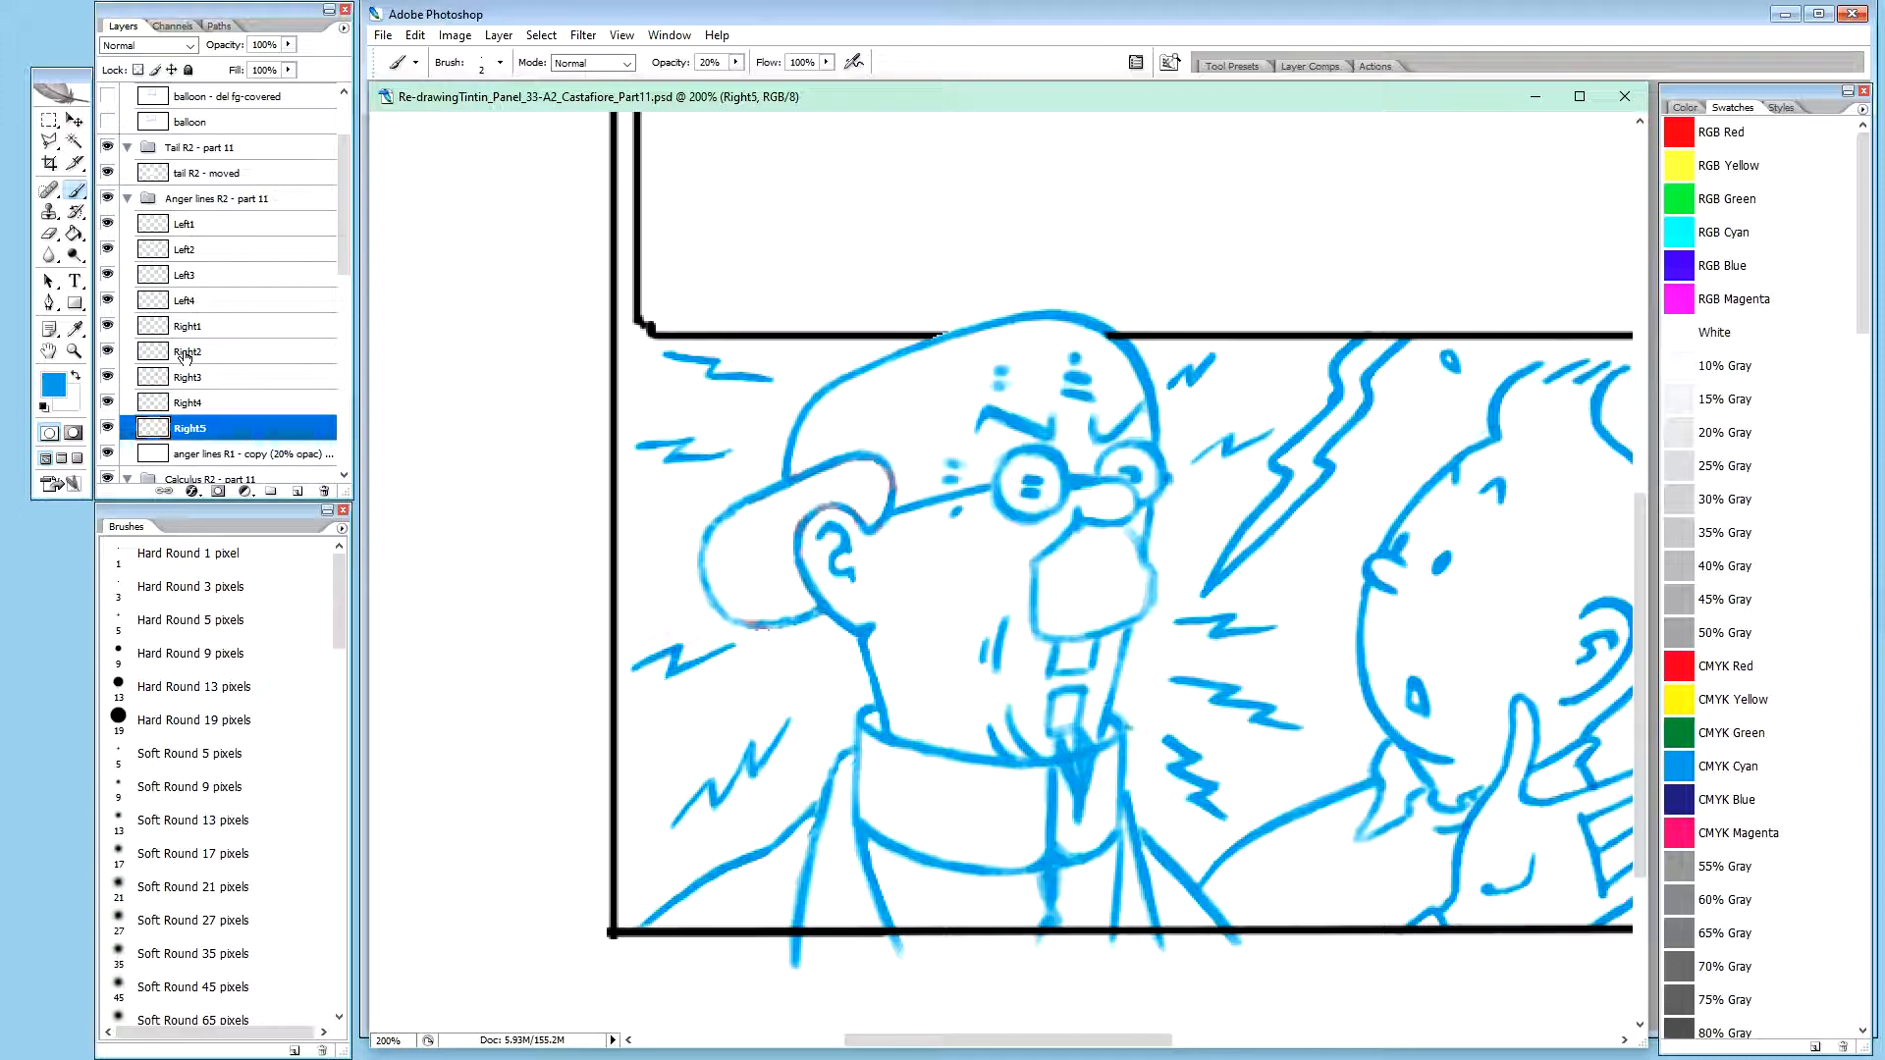
{"action": "key", "text": "ctrl+plus"}
{"action": "key", "text": "space"}
{"action": "left_click_drag", "start_coordinate": [1184, 769], "coordinate": [1001, 602]}
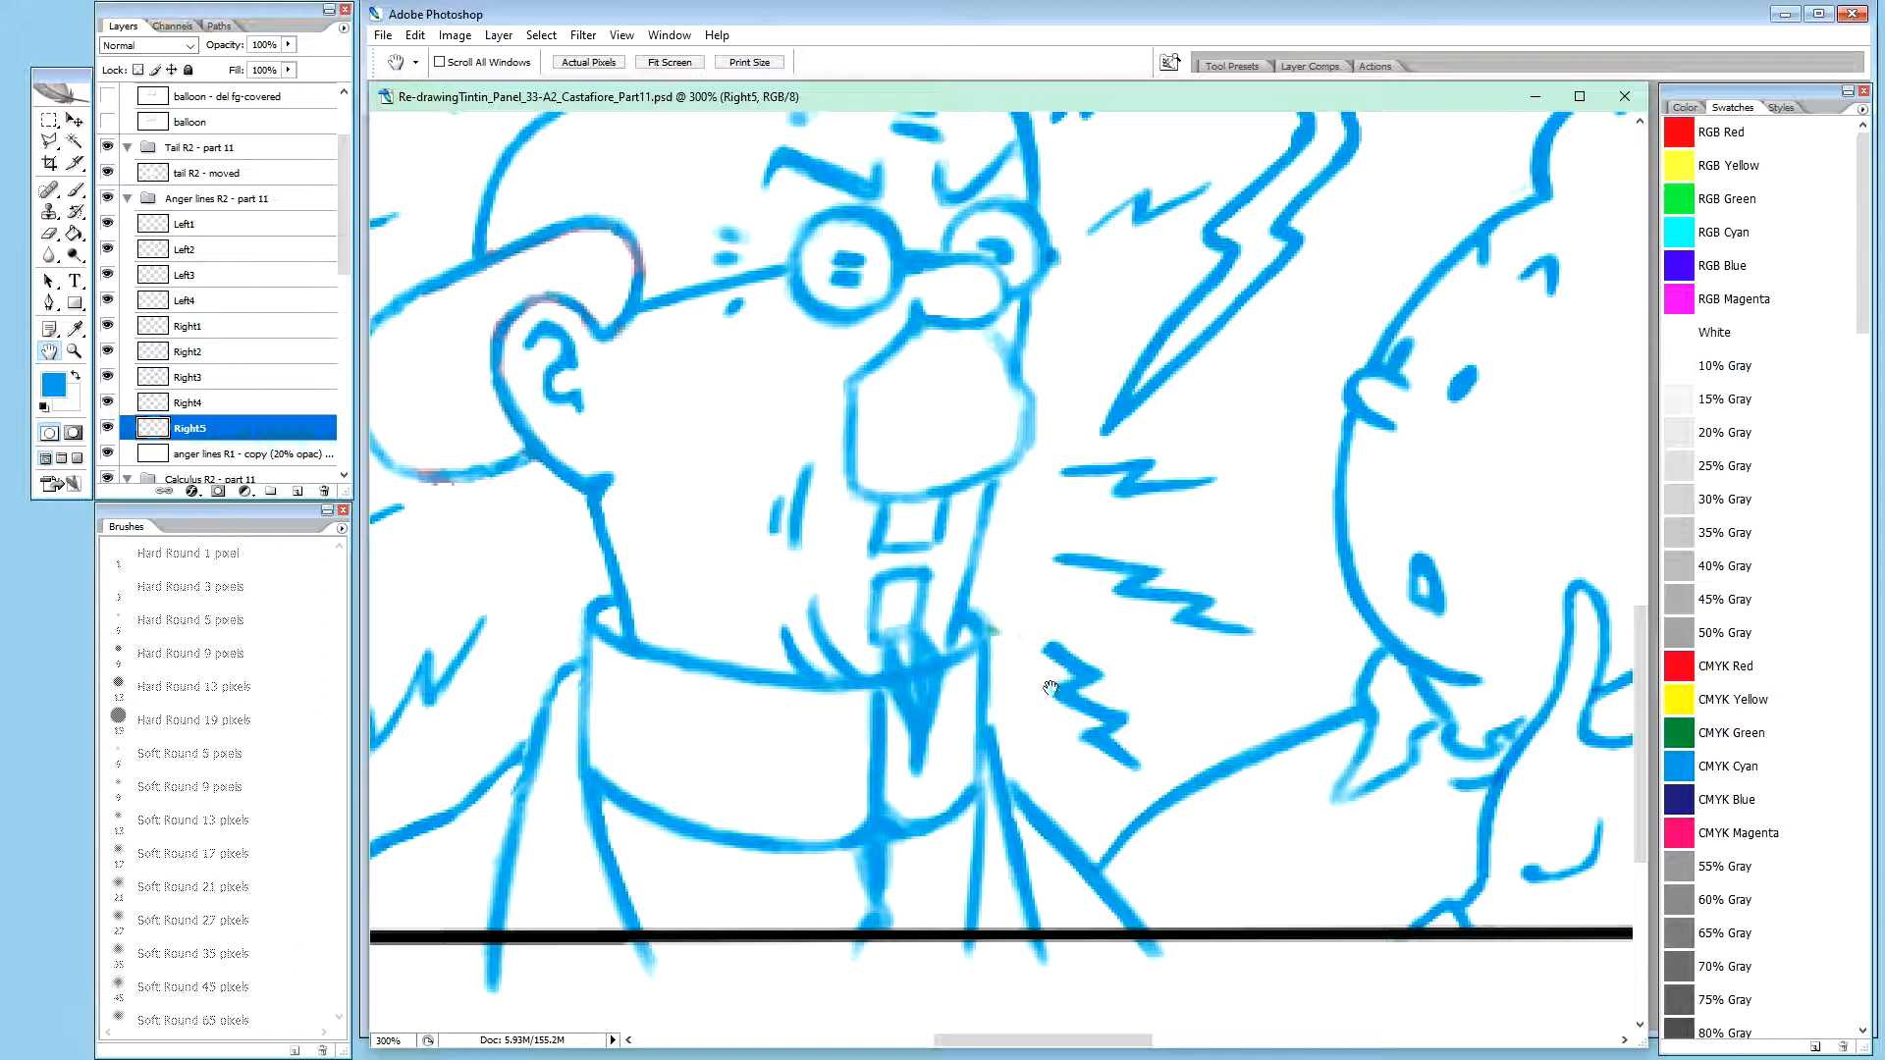
{"action": "key", "text": "b"}
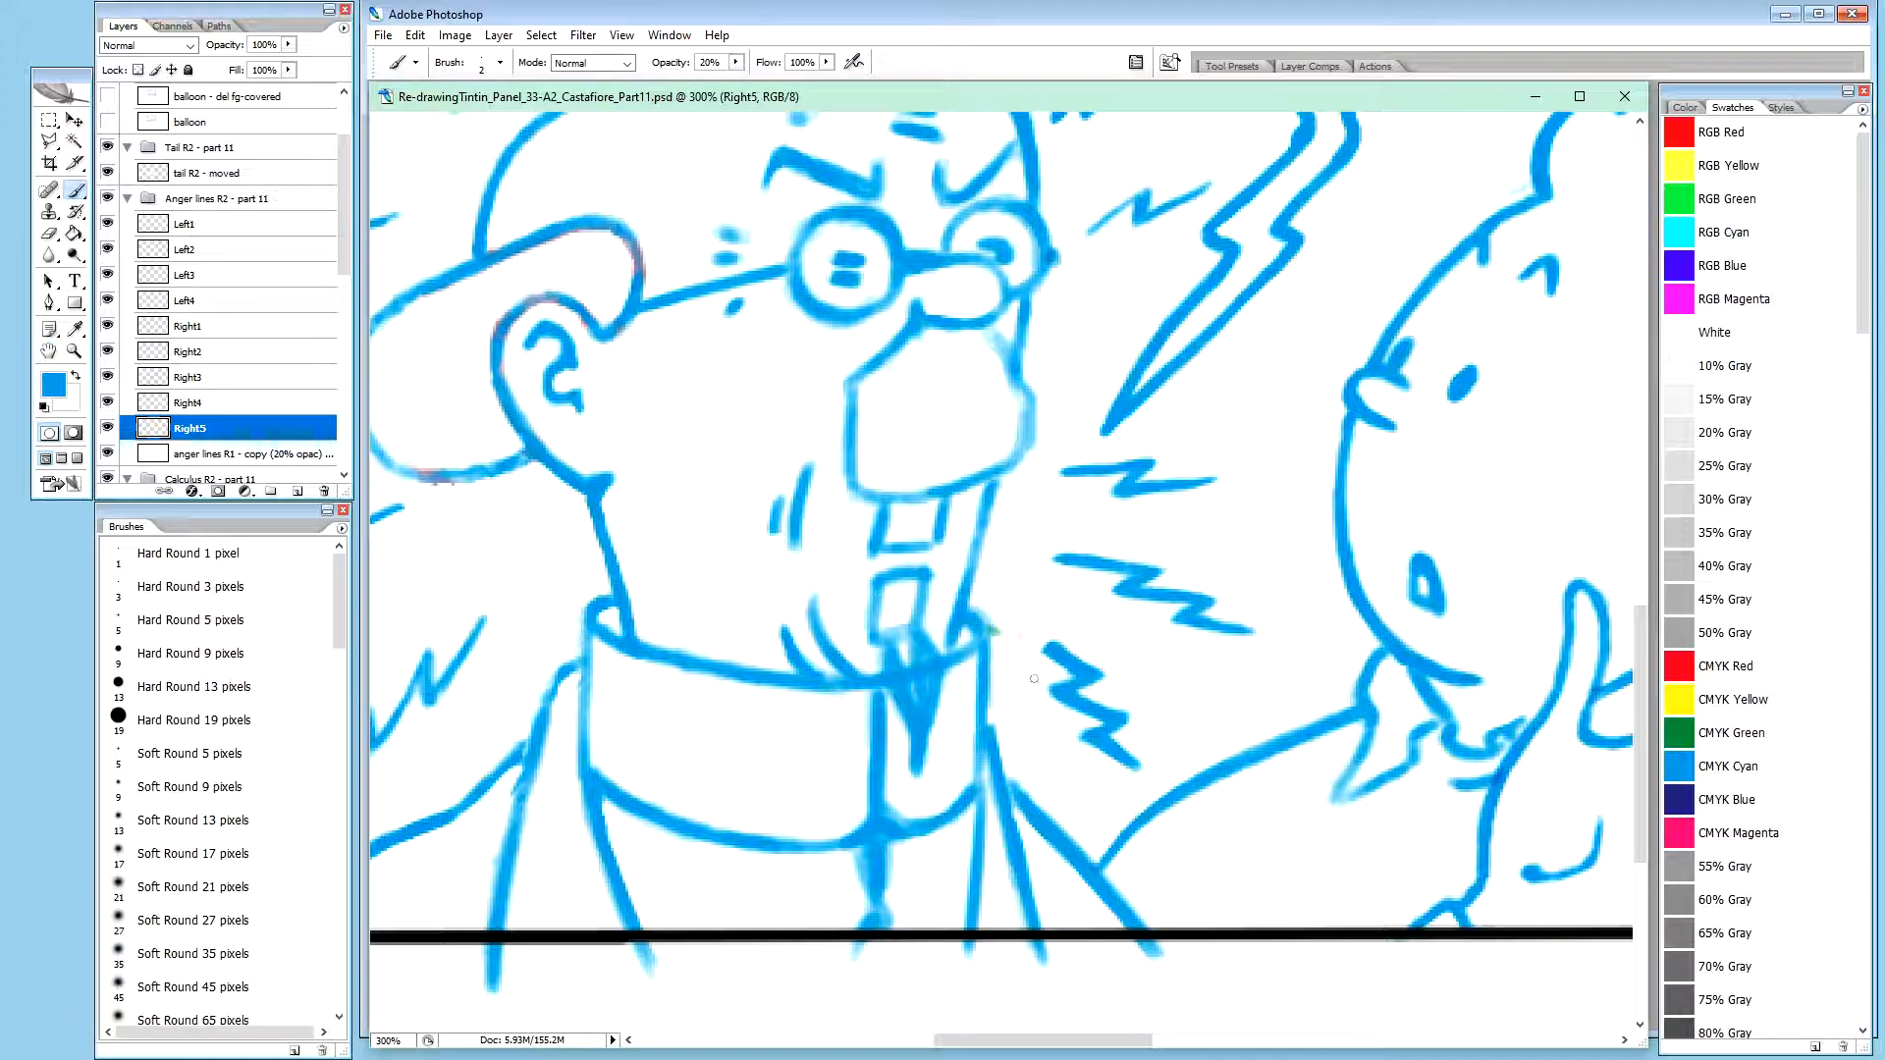
{"action": "key", "text": "x"}
{"action": "key", "text": "0"}
{"action": "key", "text": "x"}
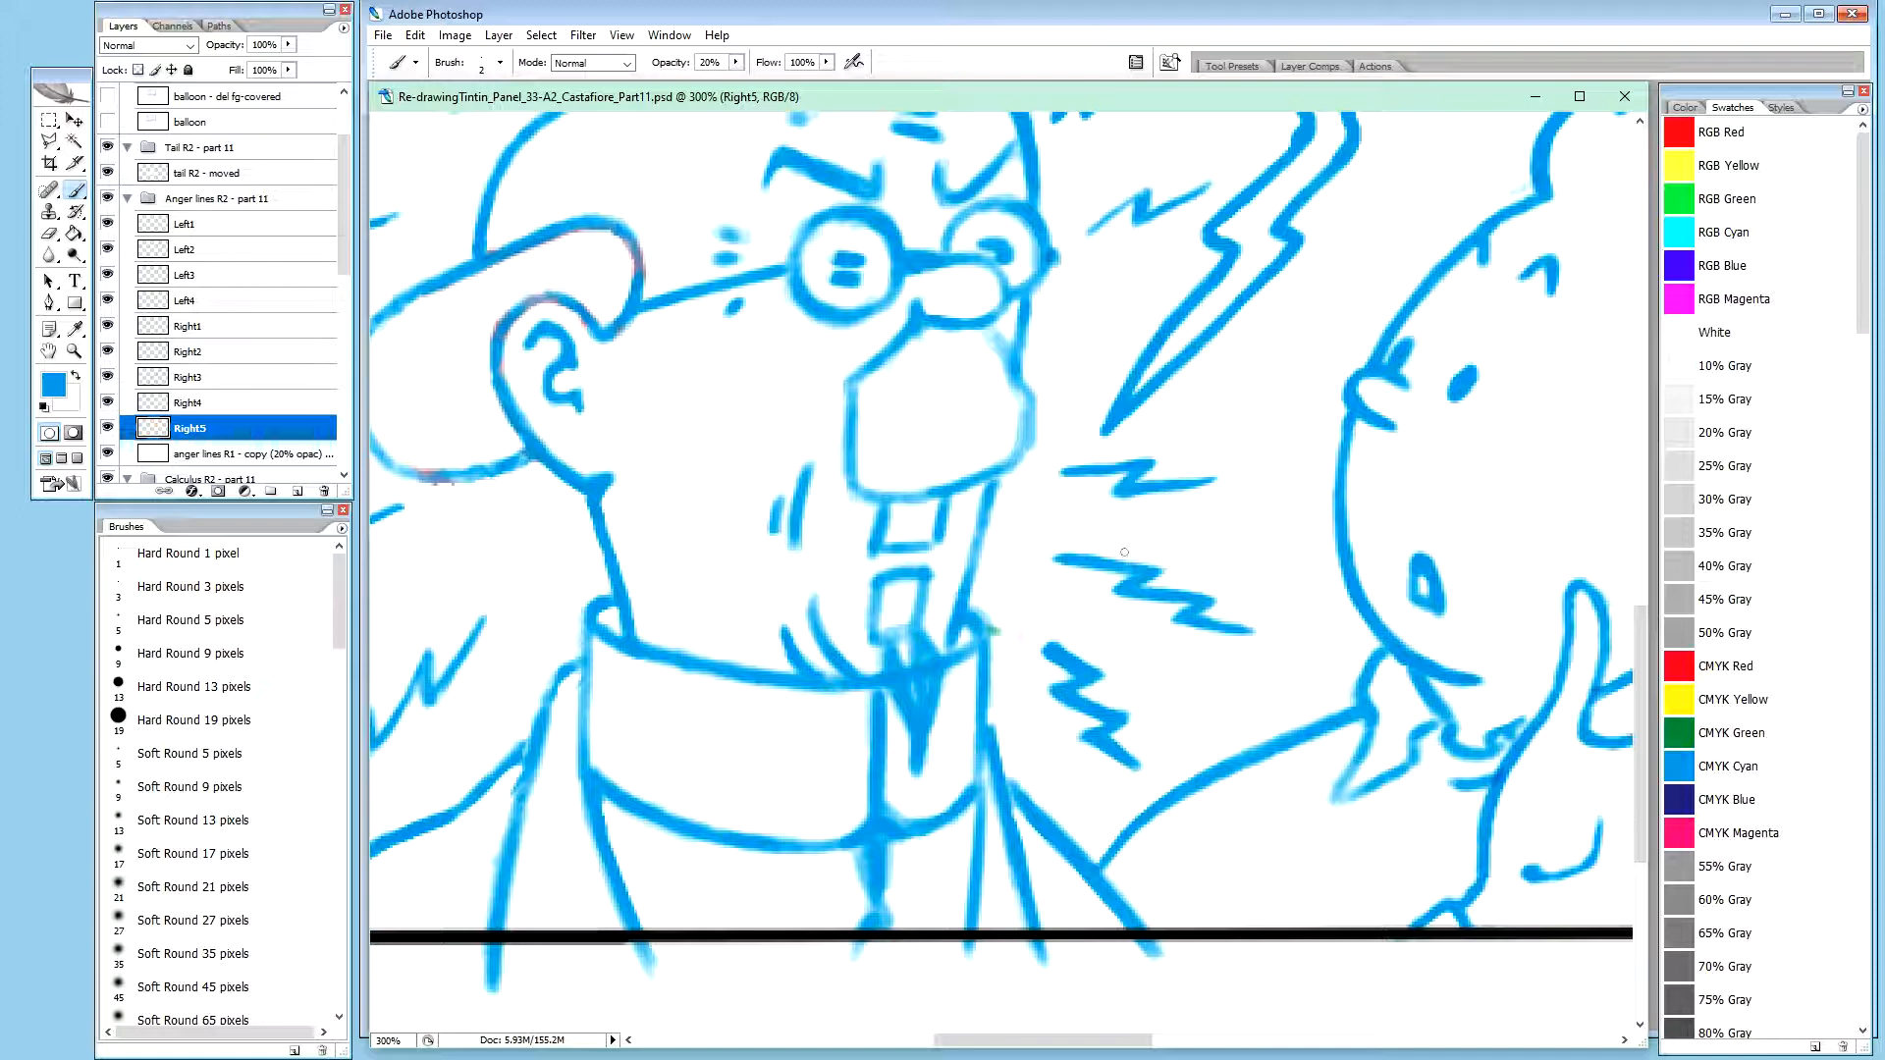
Refine the upper tip of the Right5 zigzag with blue Brush dabs at 20% opacity
{"action": "key", "text": "x"}
{"action": "key", "text": "0"}
{"action": "key", "text": "x"}
{"action": "key", "text": "x"}
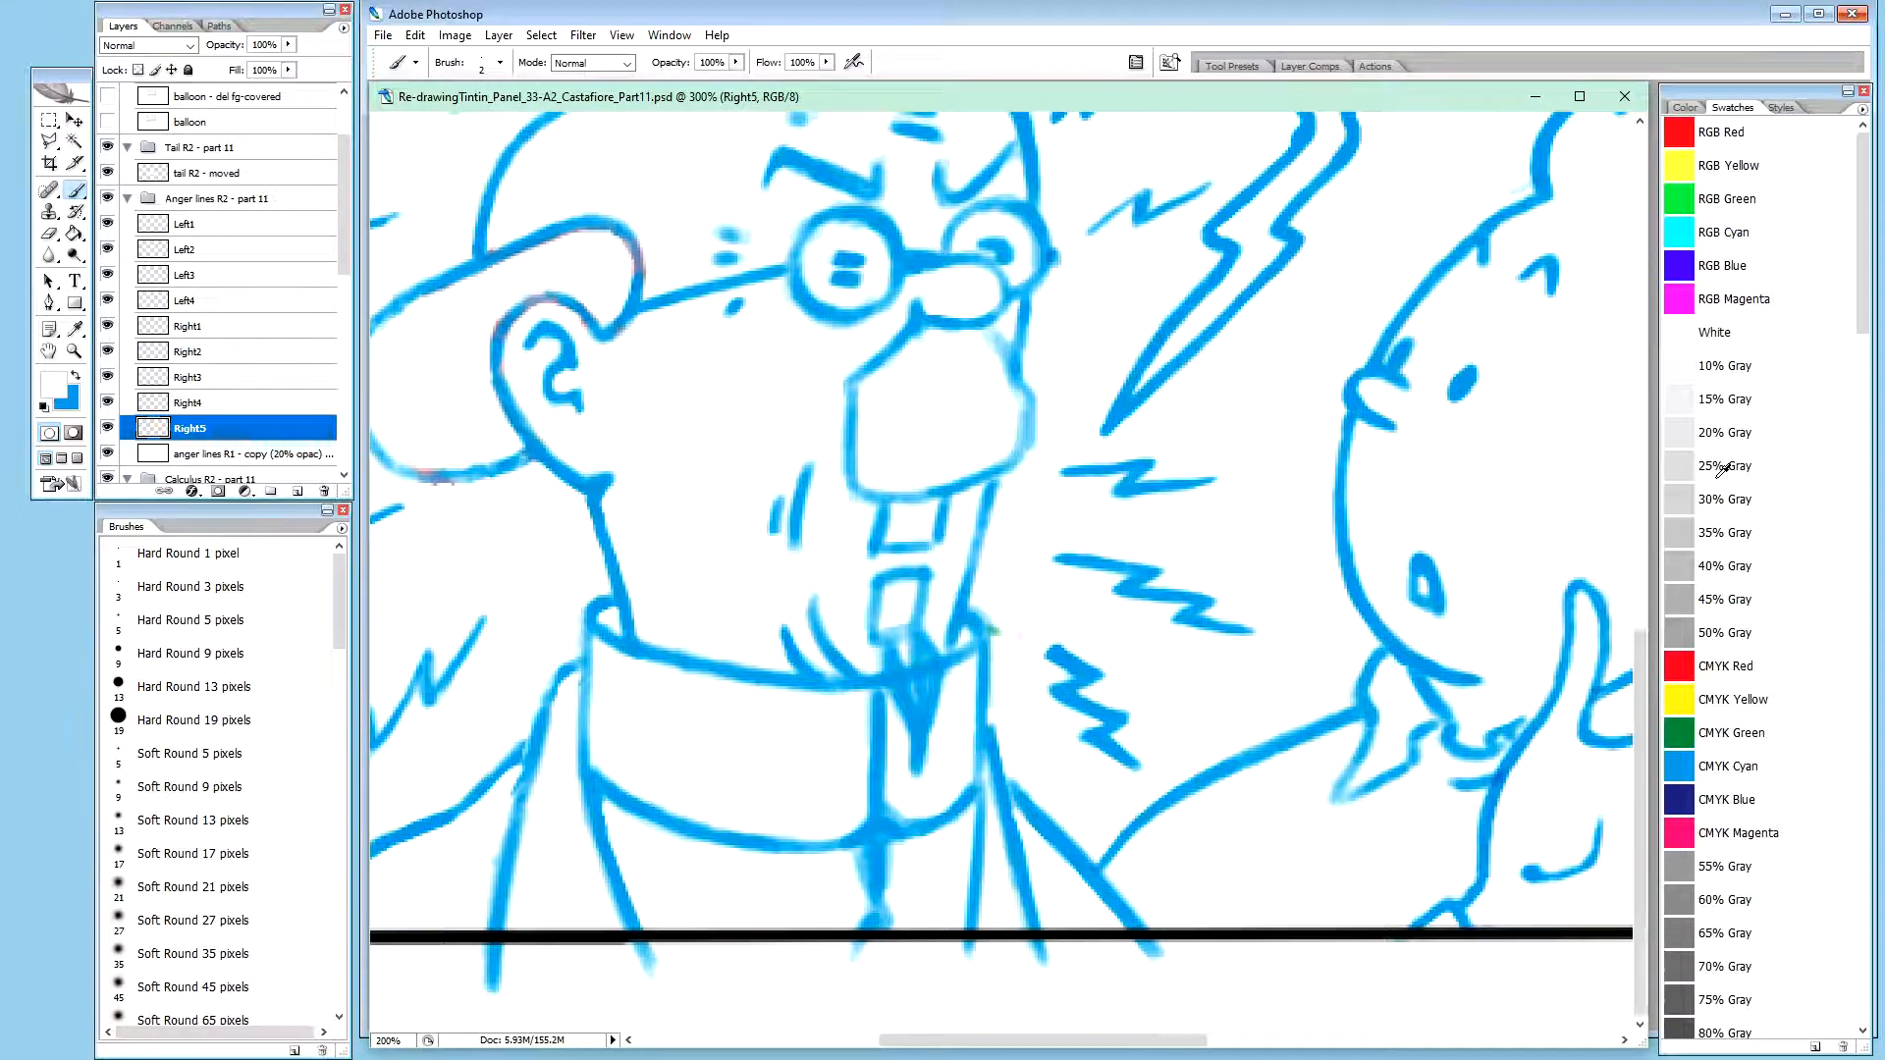
{"action": "key", "text": "ctrl+minus"}
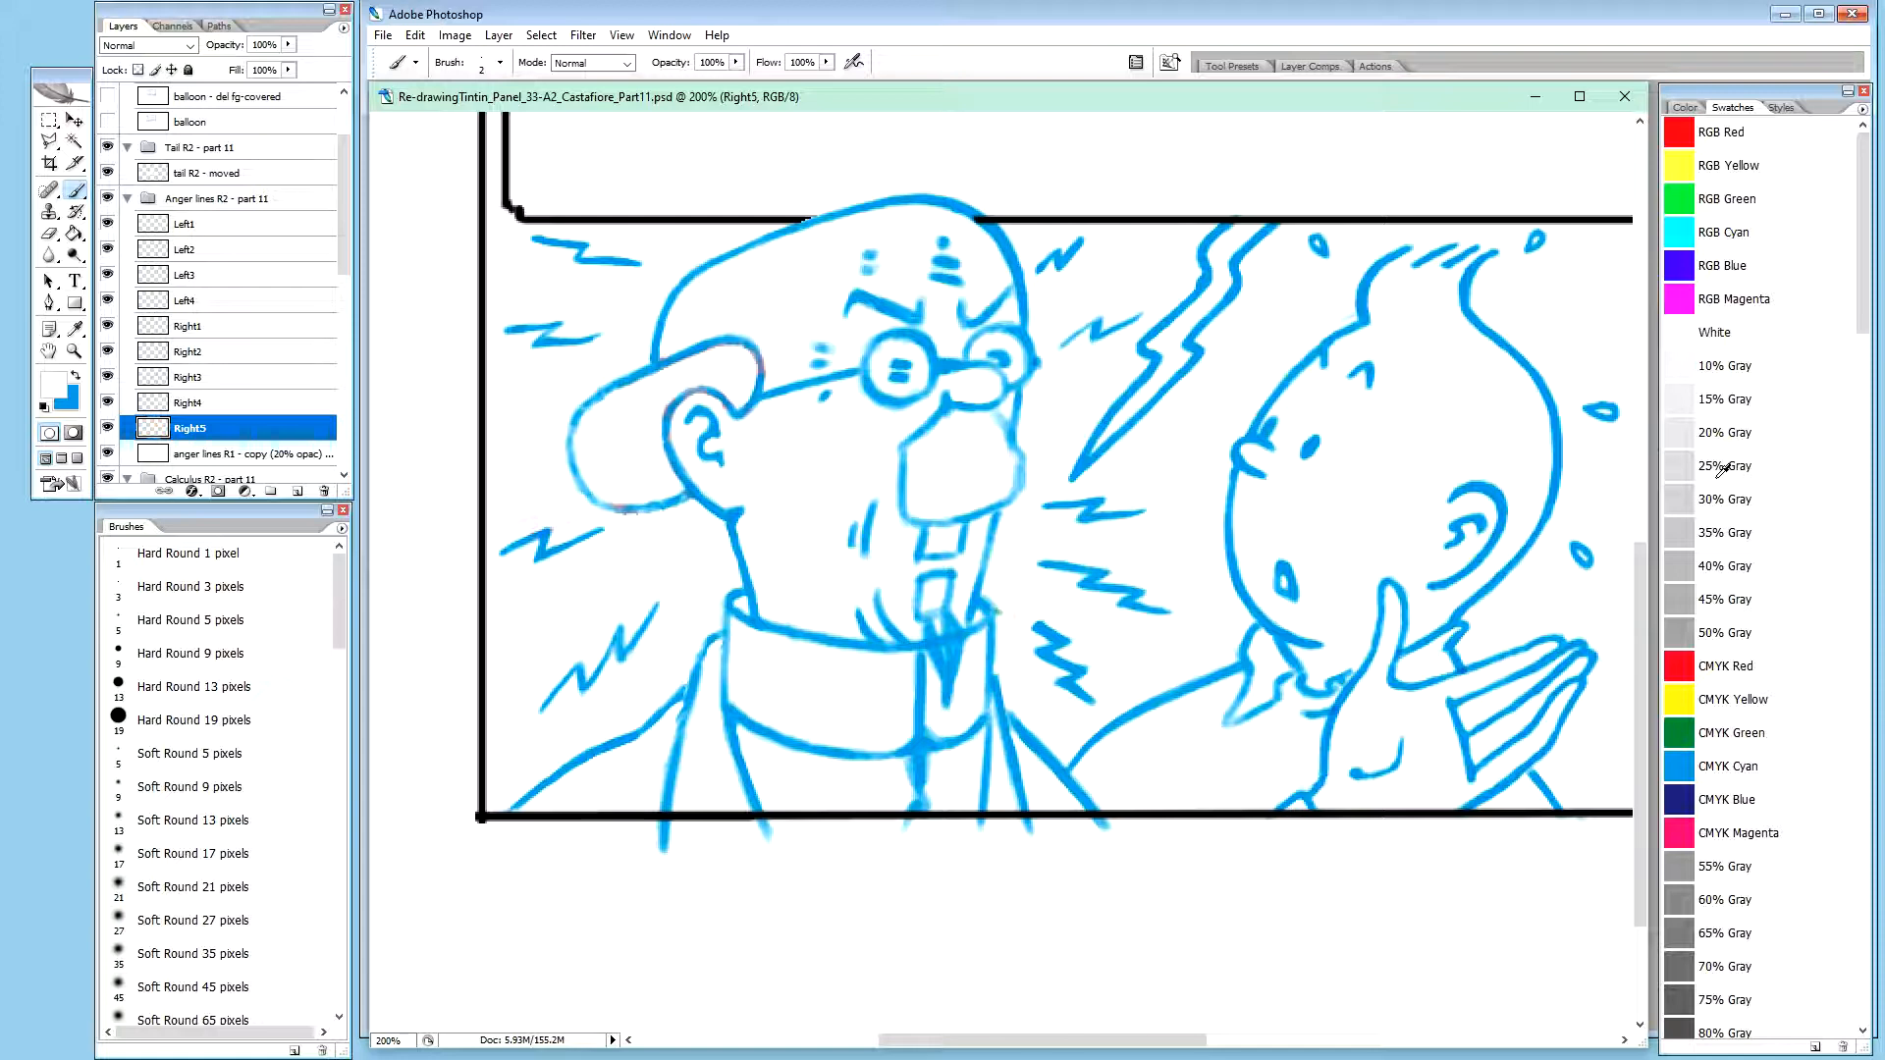
{"action": "key", "text": "ctrl+plus"}
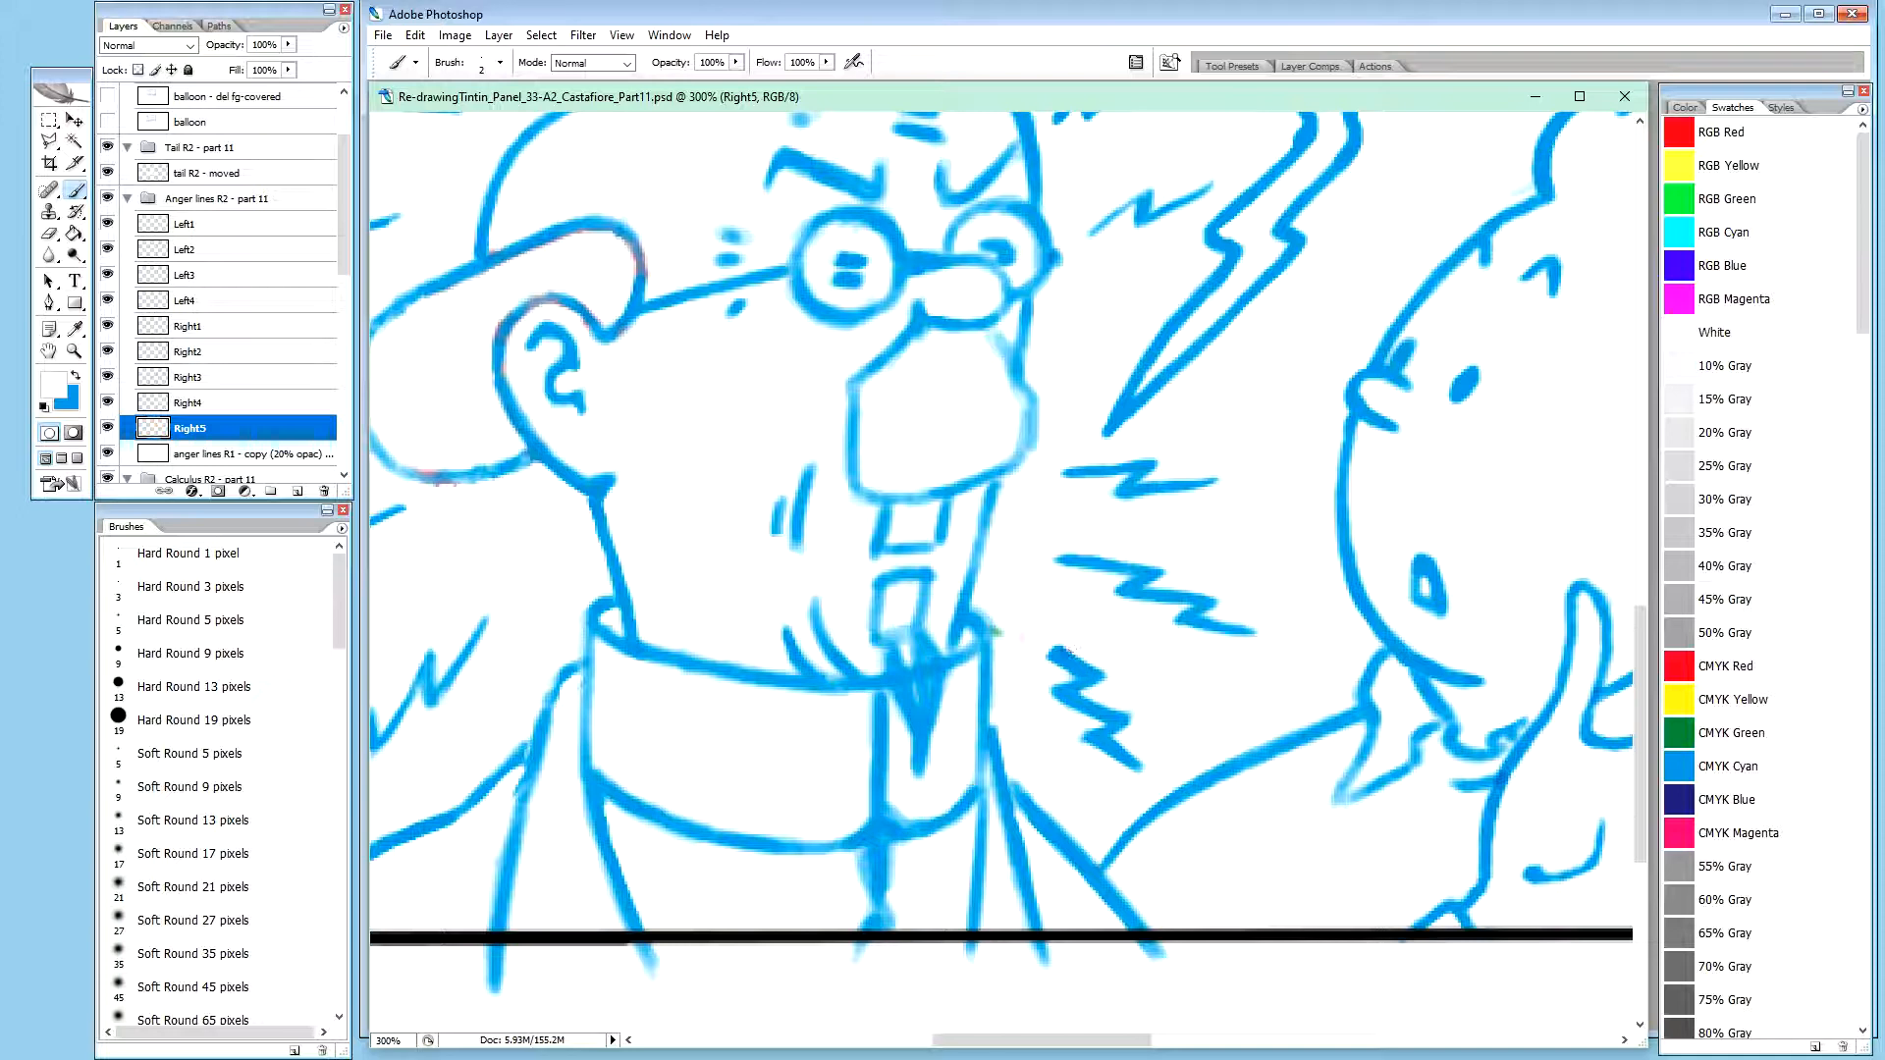
{"action": "key", "text": "ctrl+plus"}
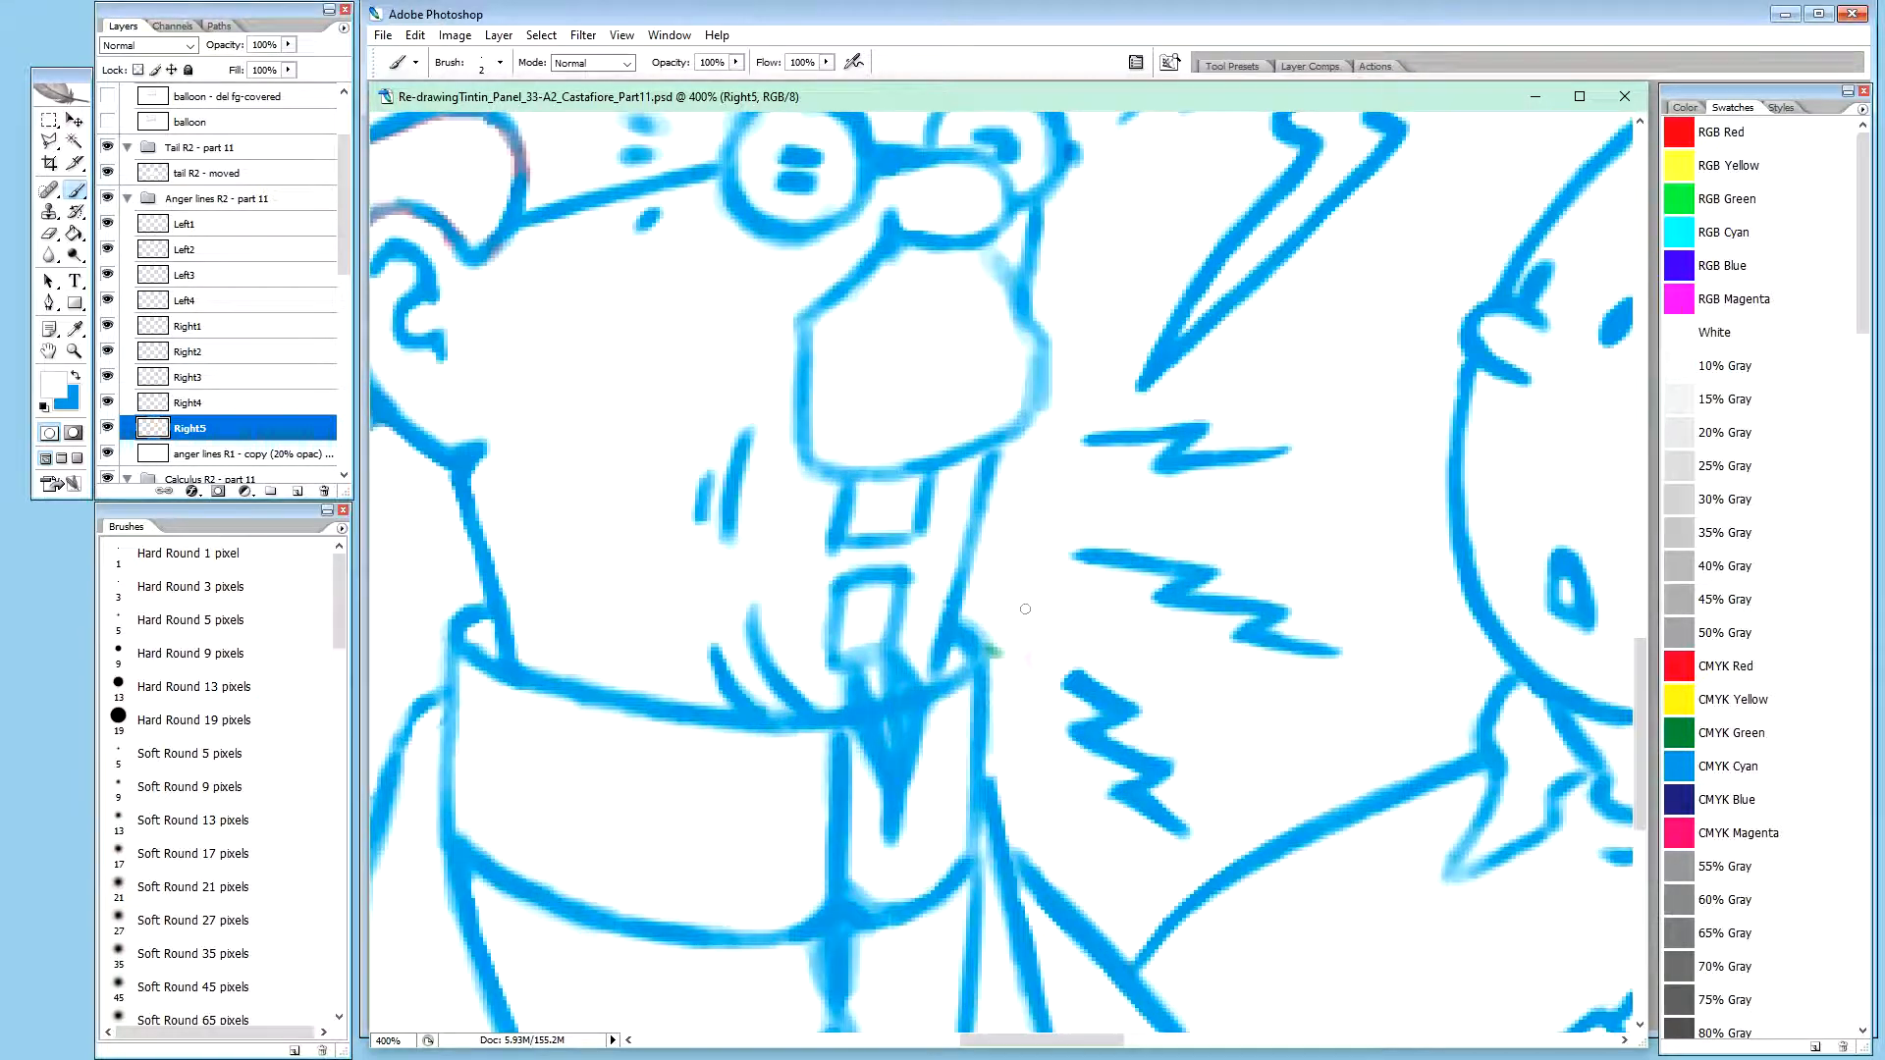
{"action": "key", "text": "x"}
{"action": "key", "text": "2"}
{"action": "left_click", "coordinate": [1072, 676]}
{"action": "left_click", "coordinate": [1064, 678]}
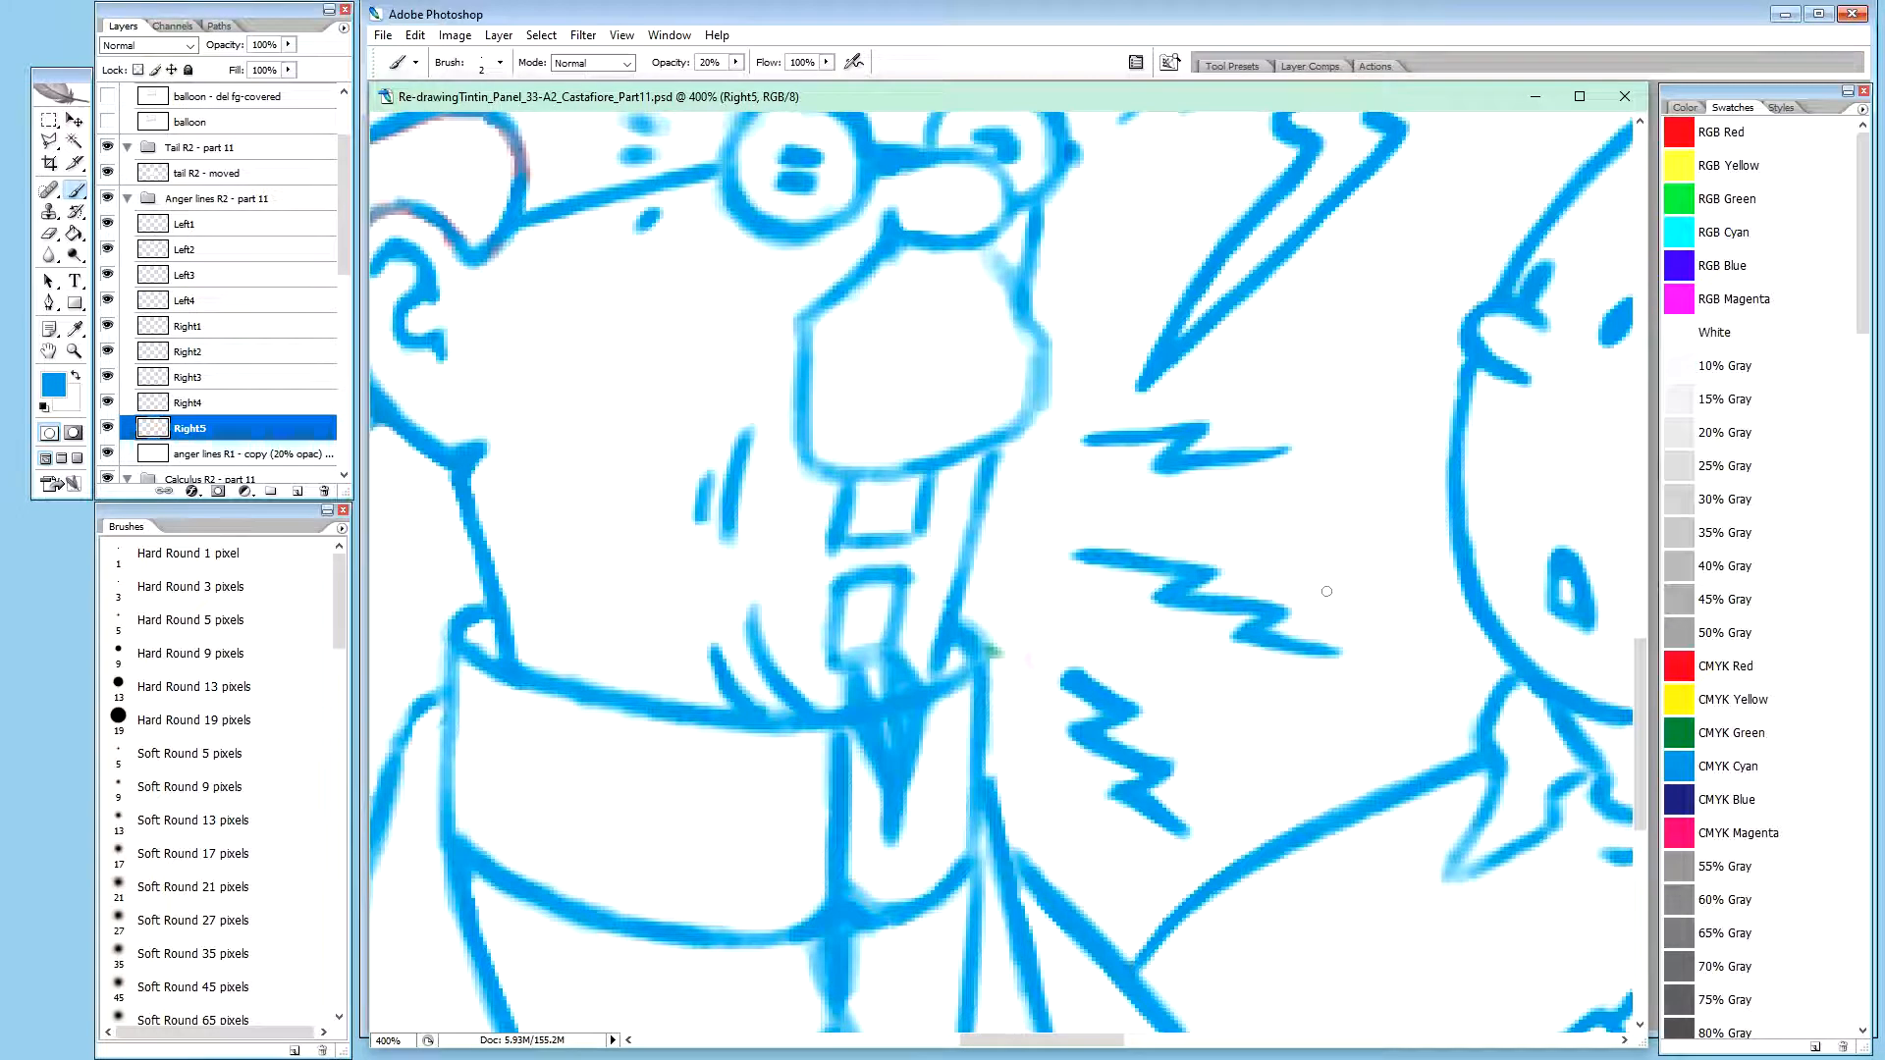
Trim the inner corner of the Left1 zigzag with the Brush in white at 20% opacity
{"action": "key", "text": "ctrl+minus"}
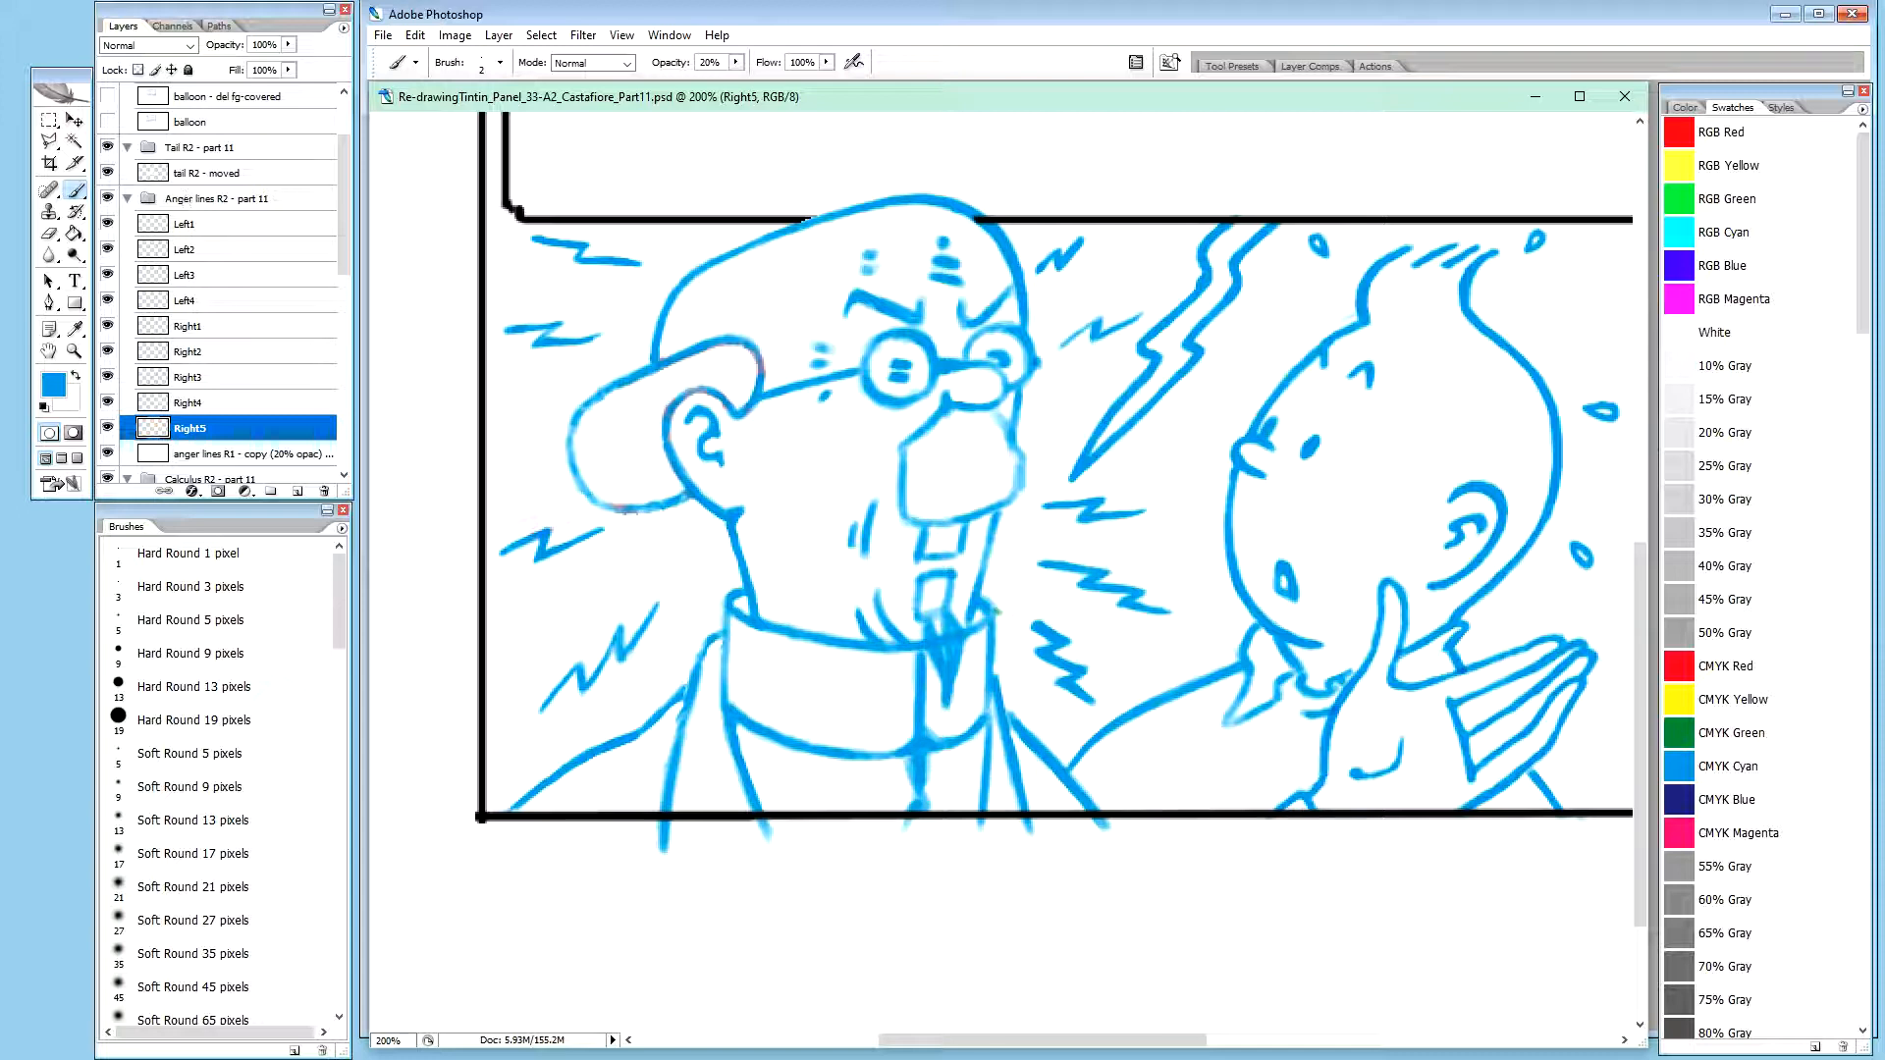
{"action": "key", "text": "ctrl+Tab"}
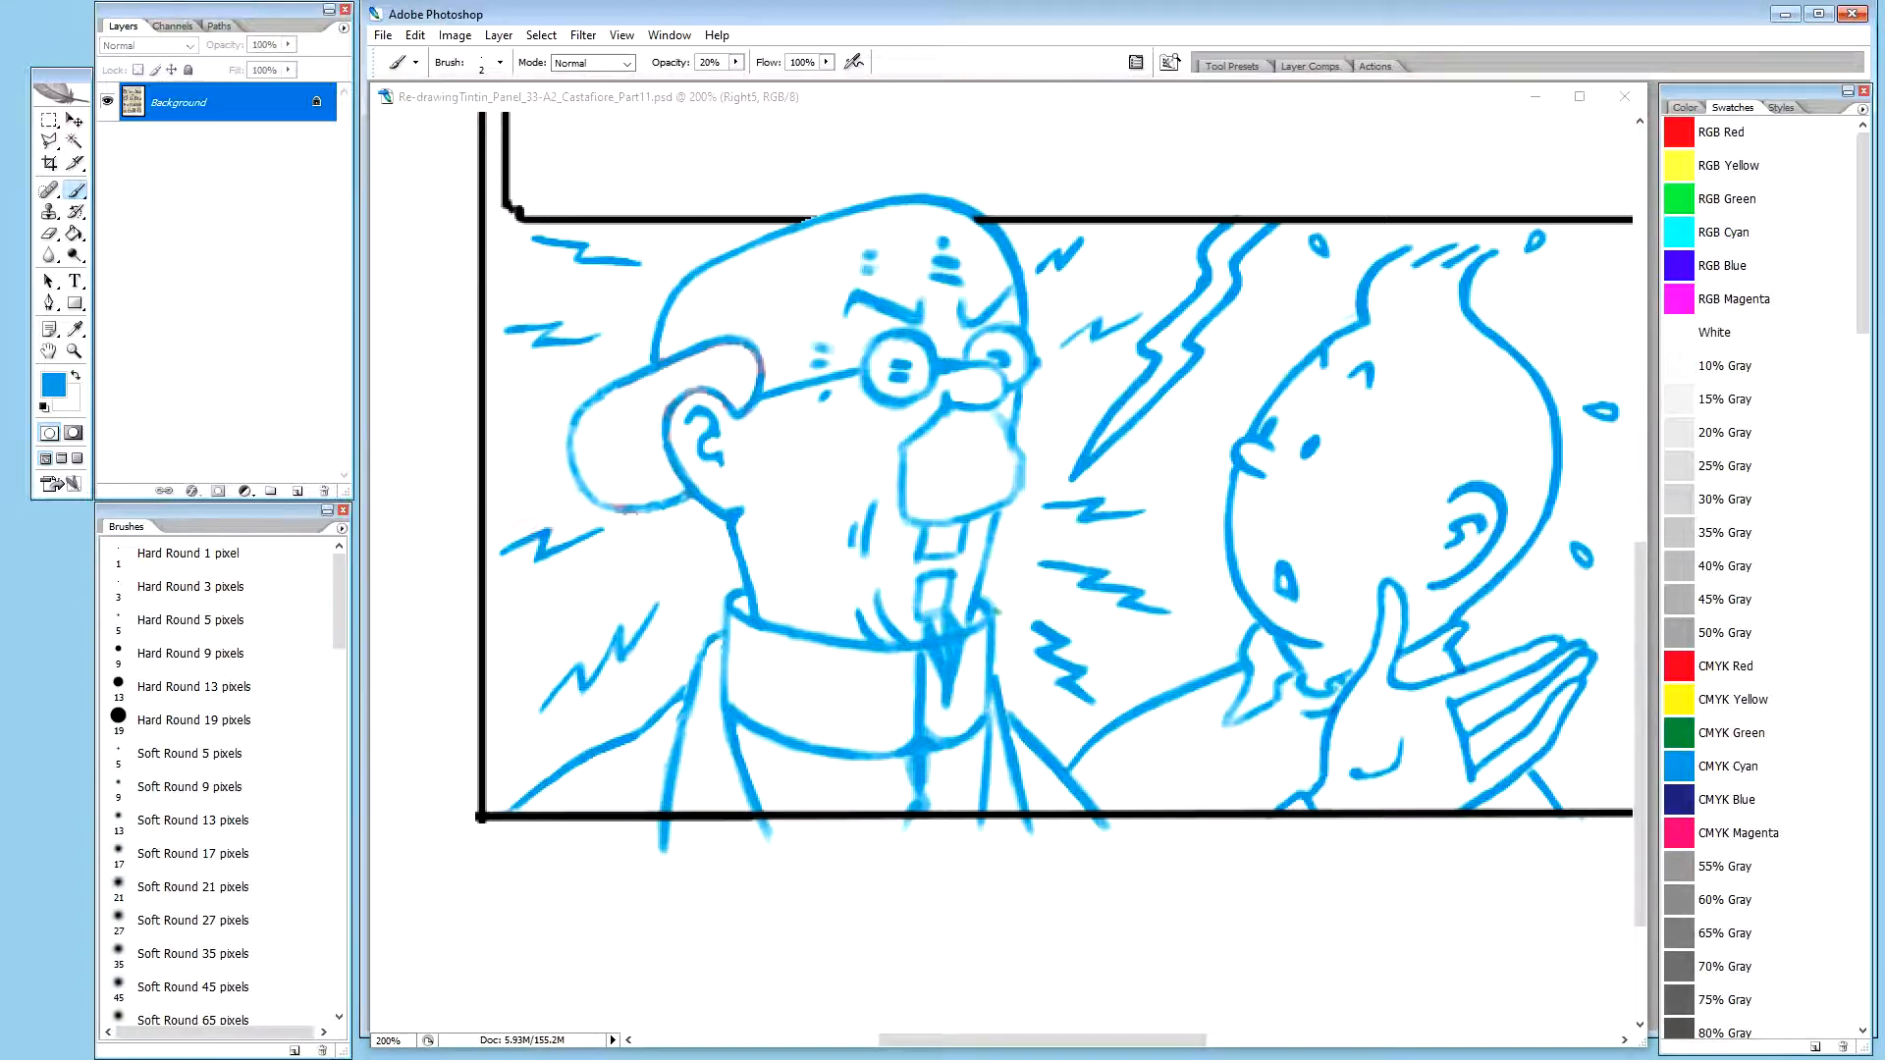
{"action": "key", "text": "h"}
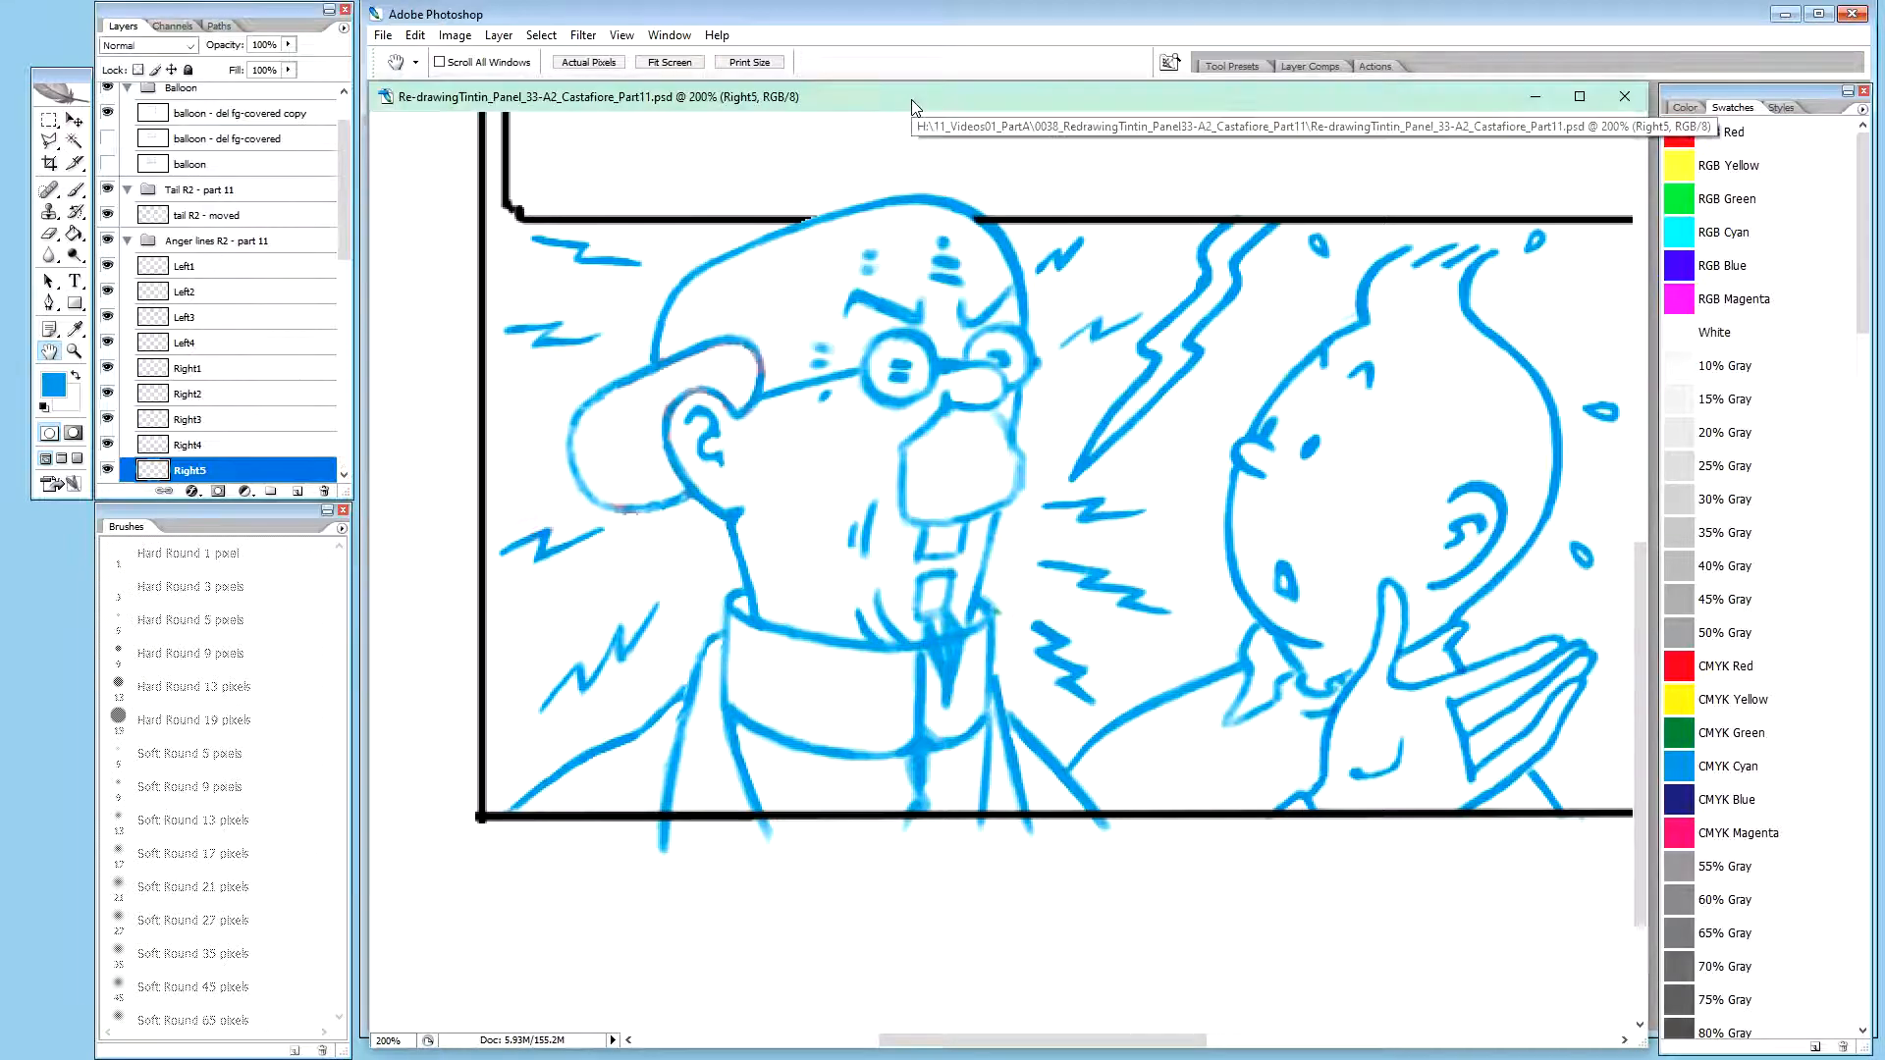
{"action": "key", "text": "ctrl+plus"}
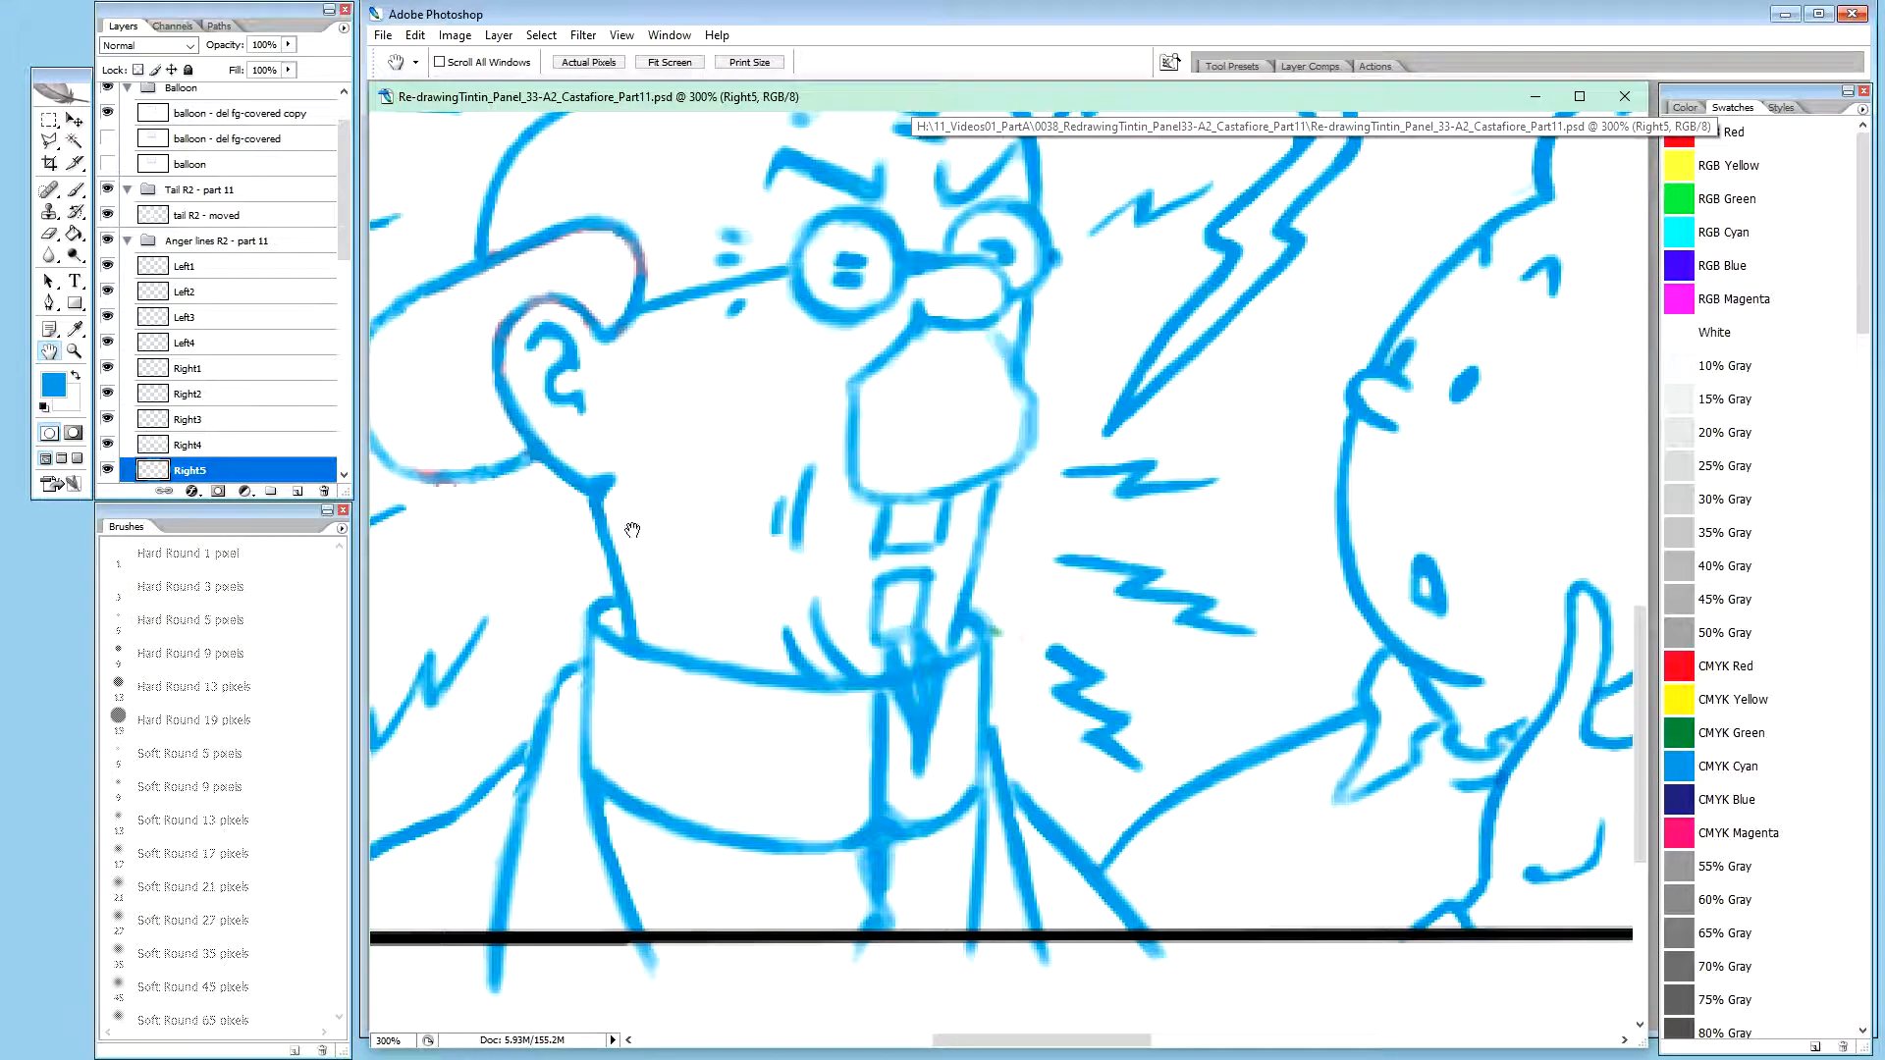
{"action": "left_click_drag", "start_coordinate": [525, 442], "coordinate": [905, 558]}
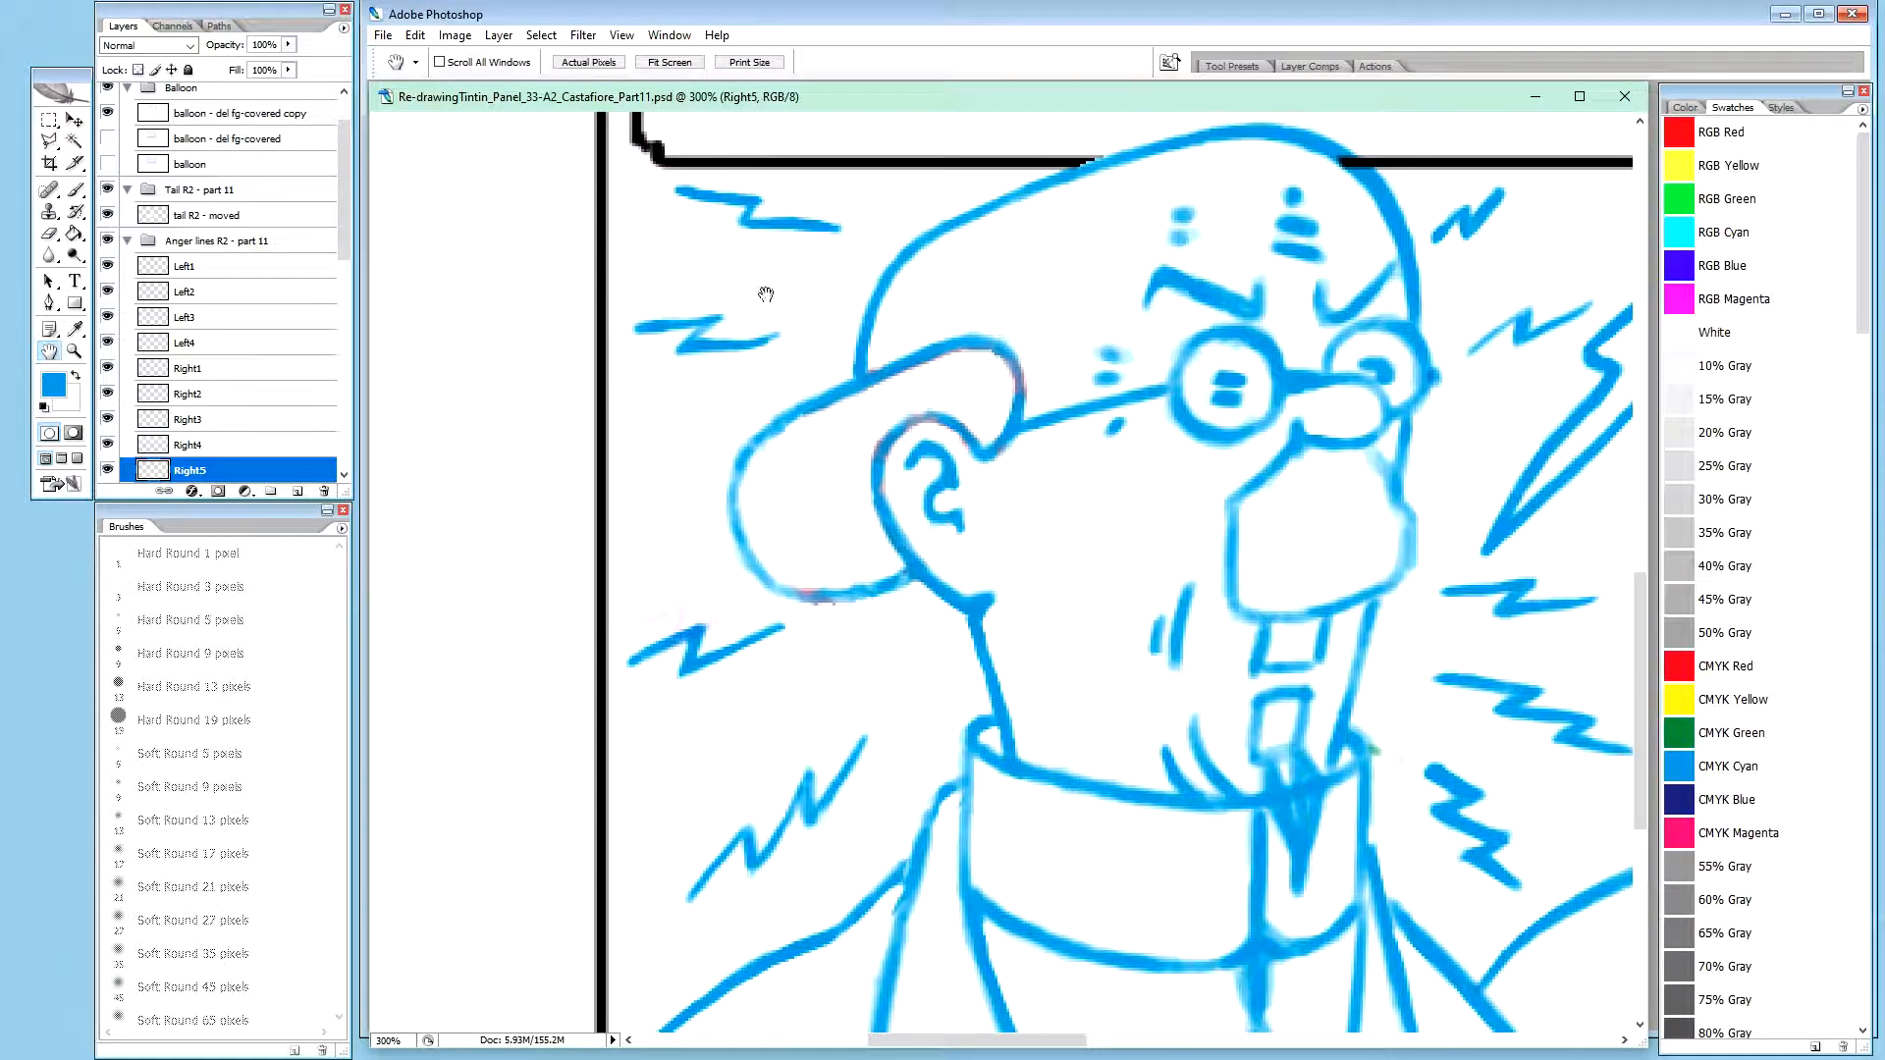
{"action": "left_click", "coordinate": [247, 268]}
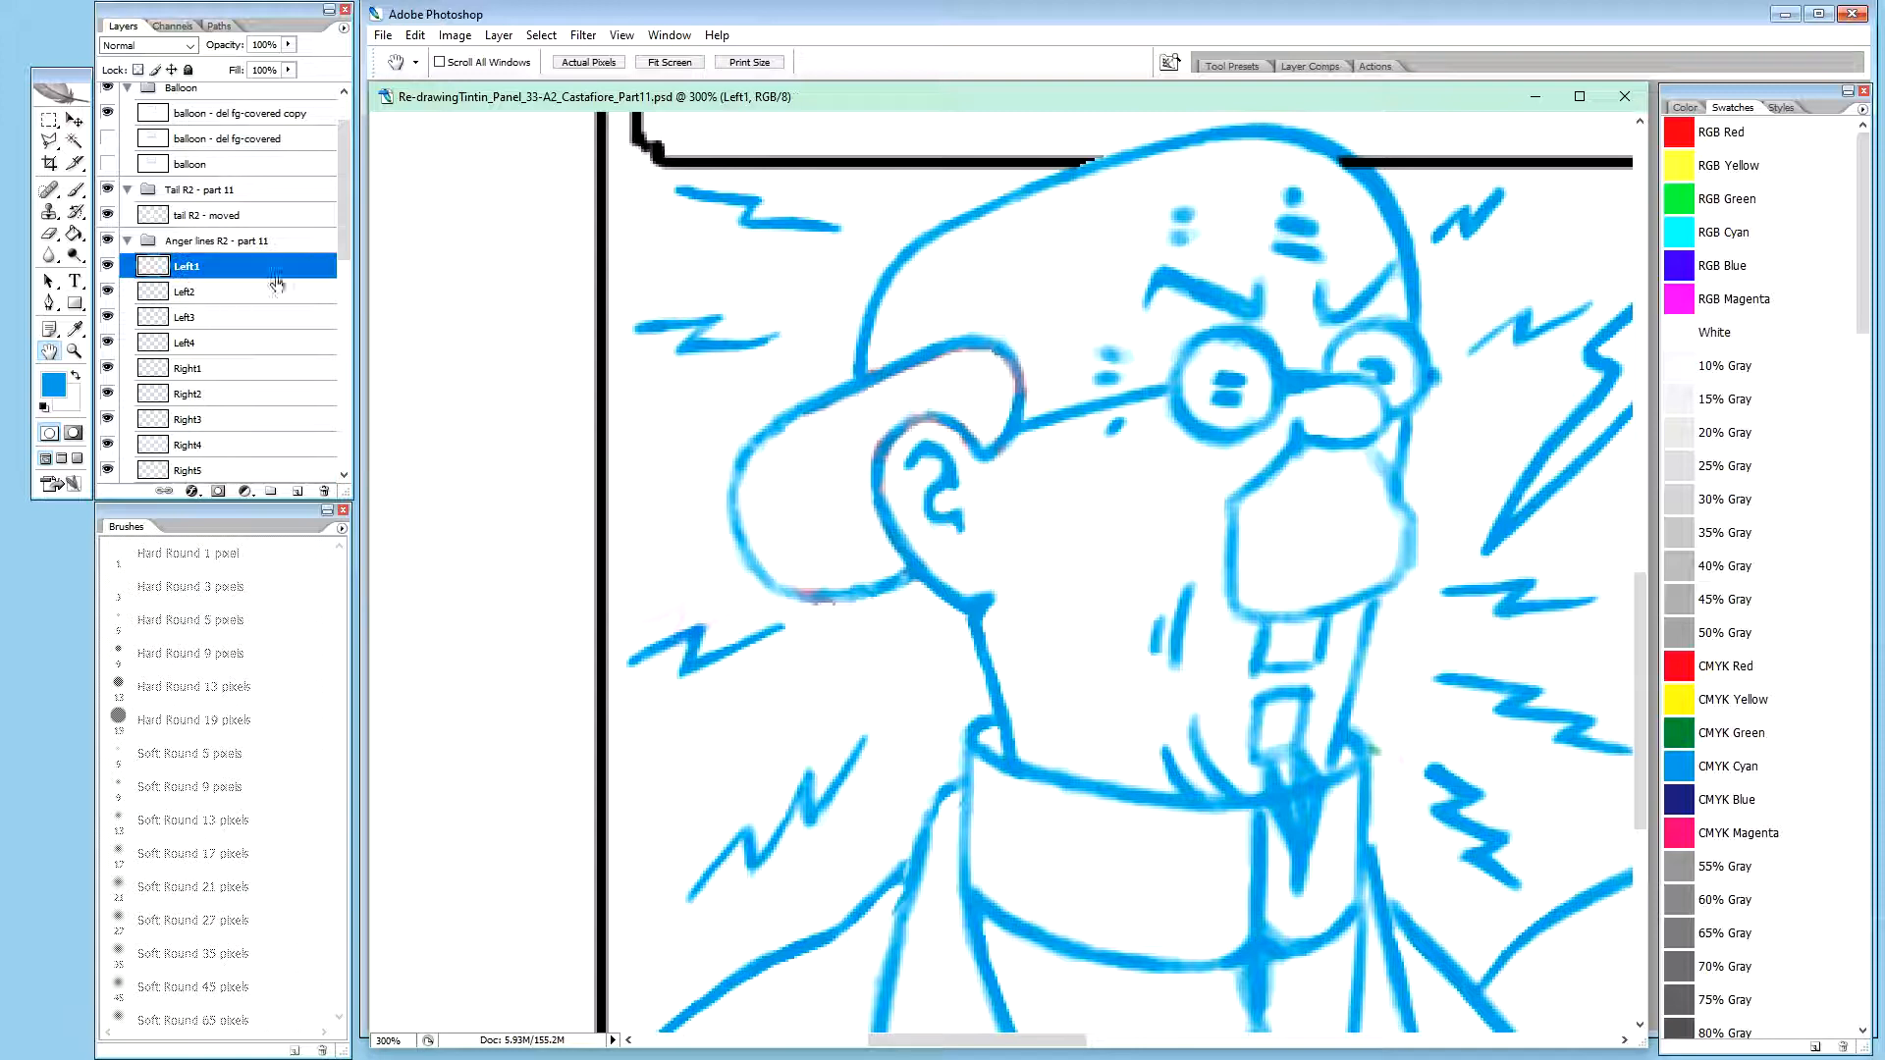
{"action": "key", "text": "v"}
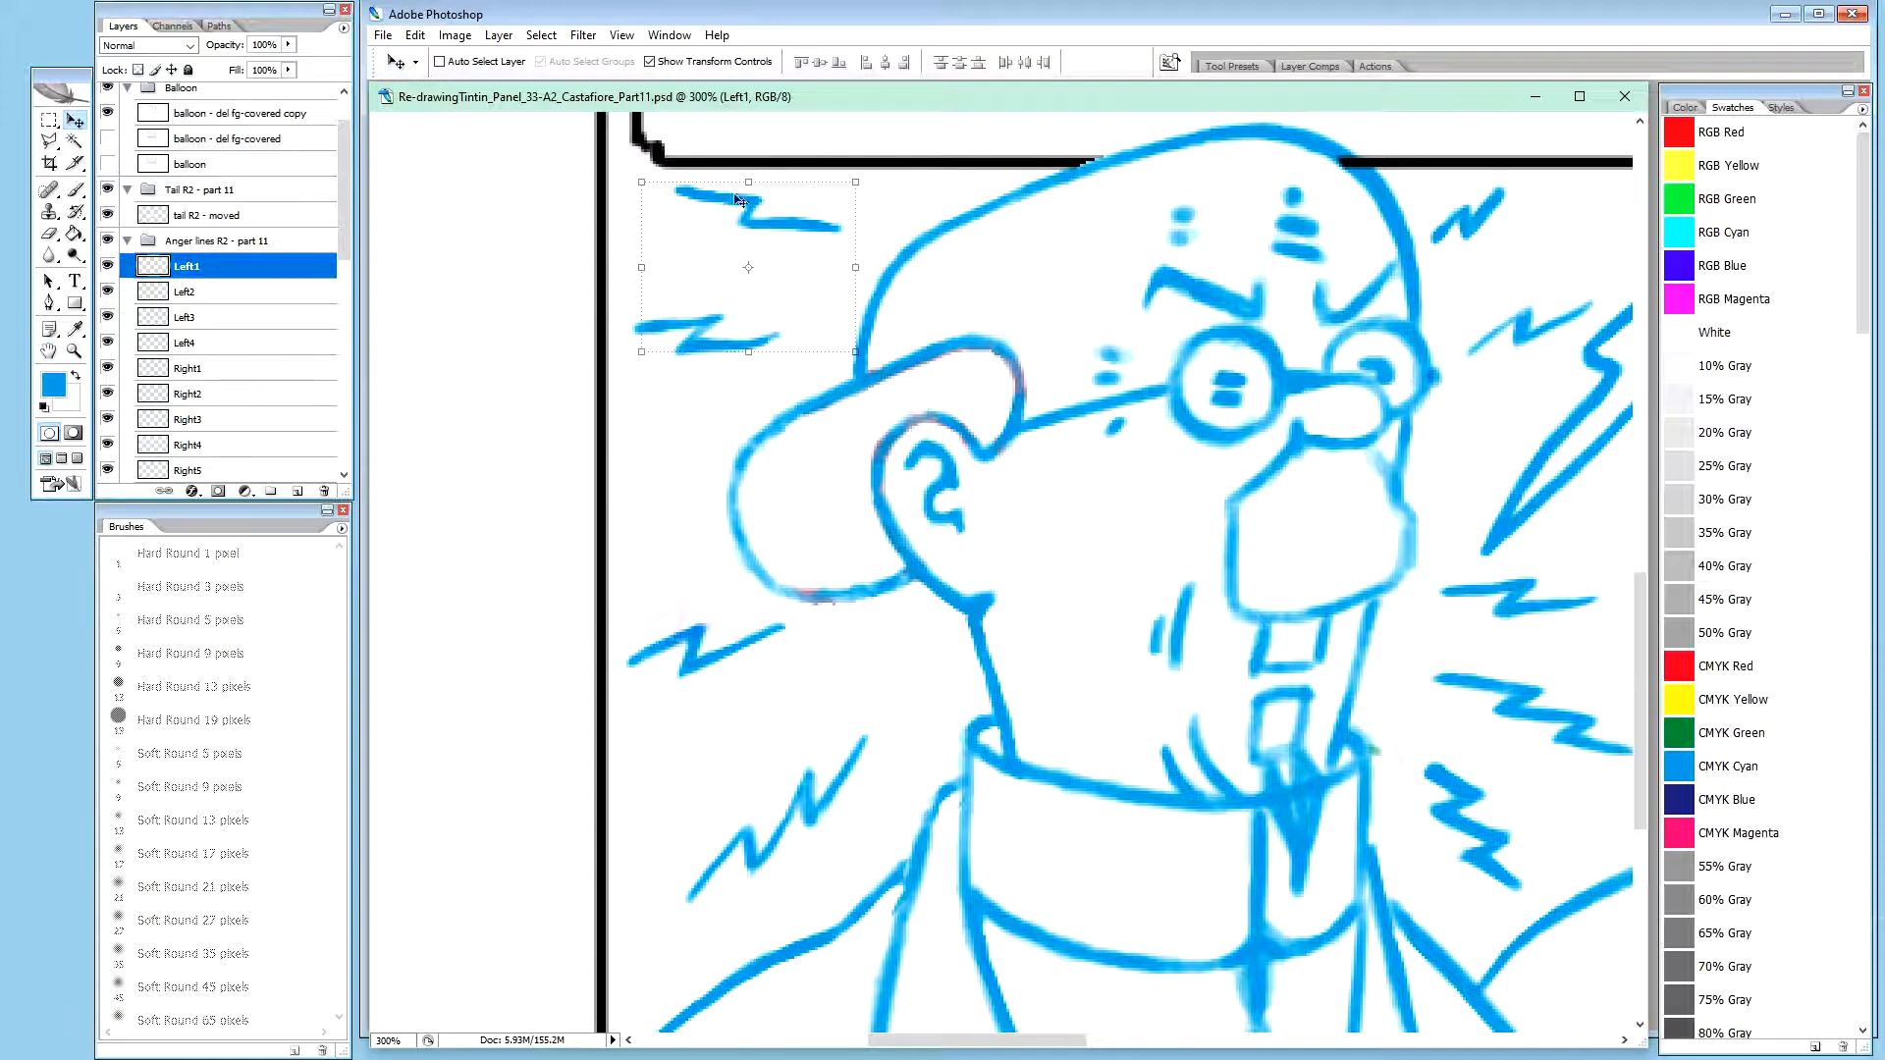
{"action": "key", "text": "b"}
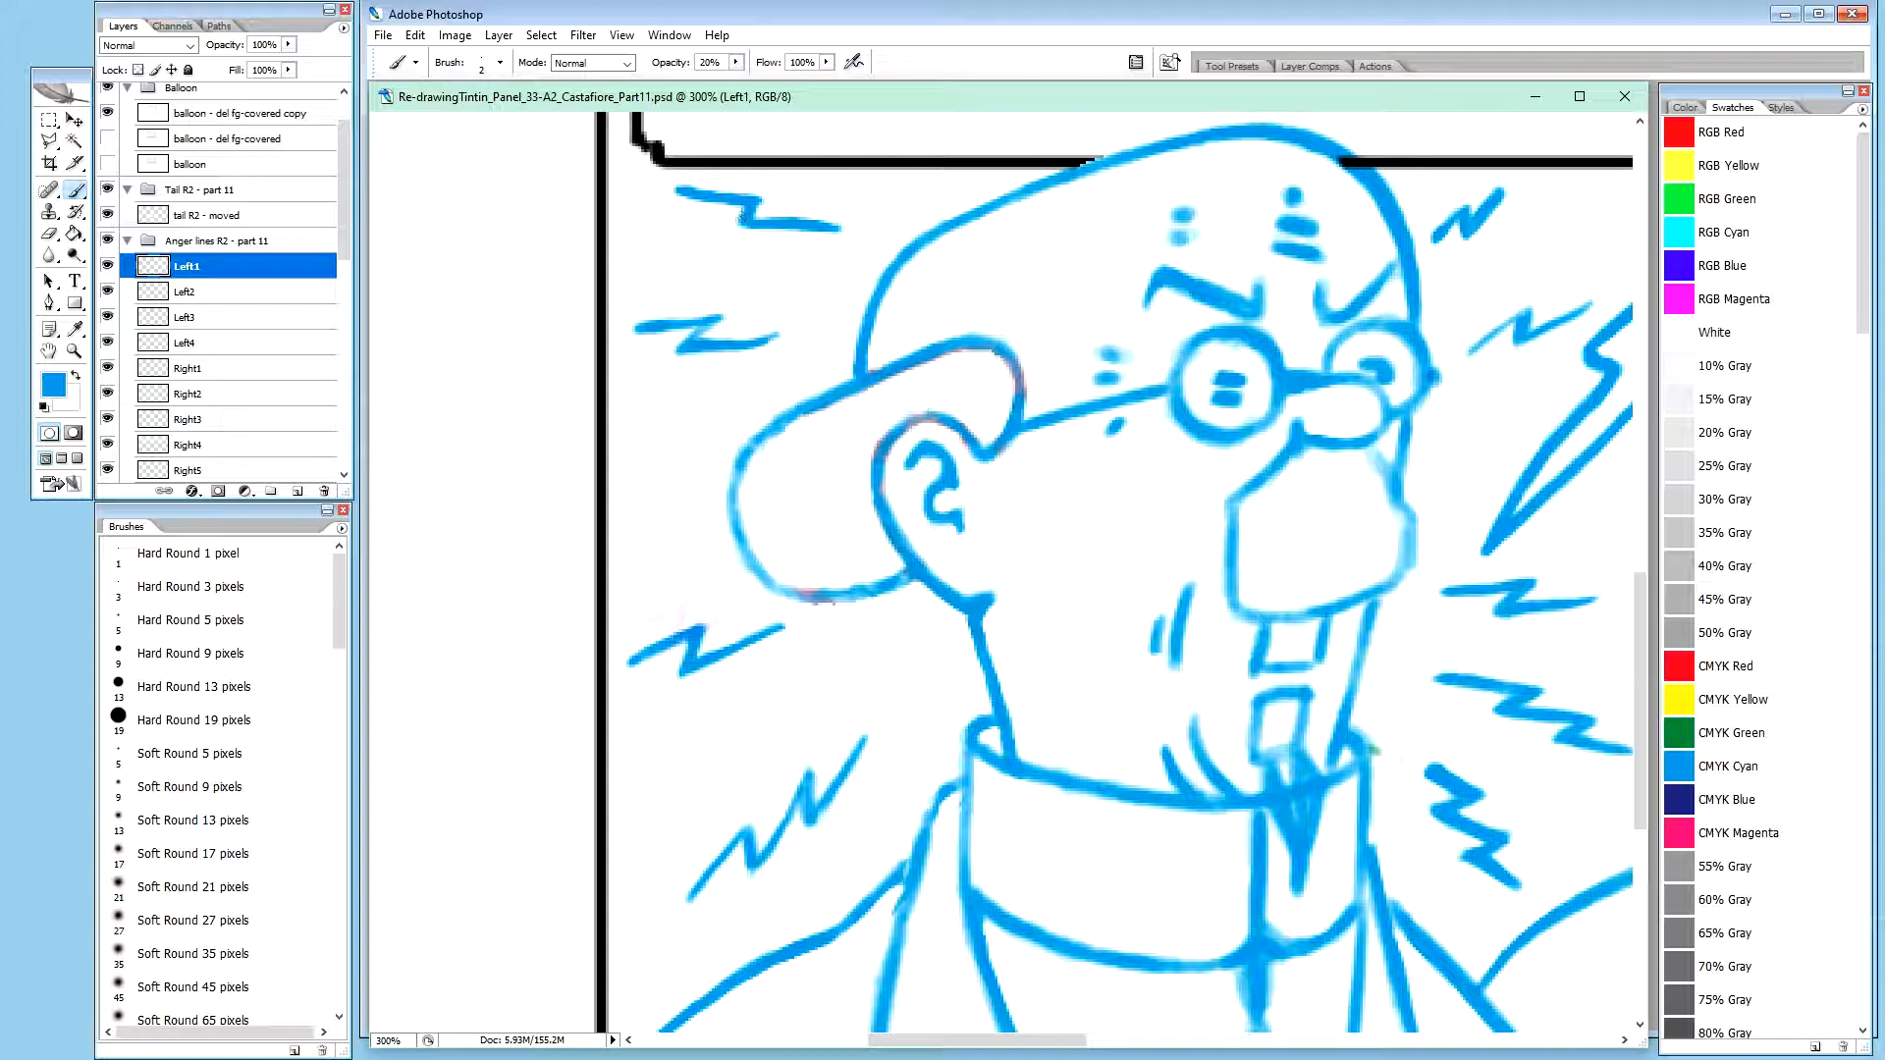
{"action": "key", "text": "x"}
{"action": "left_click_drag", "start_coordinate": [756, 217], "coordinate": [757, 222]}
{"action": "left_click", "coordinate": [755, 222]}
Build up the lower stroke of the Left1 zigzag in blue and trim its underside in white
{"action": "key", "text": "x"}
{"action": "left_click_drag", "start_coordinate": [756, 224], "coordinate": [777, 218]}
{"action": "left_click_drag", "start_coordinate": [783, 221], "coordinate": [797, 220]}
{"action": "left_click_drag", "start_coordinate": [805, 221], "coordinate": [834, 223]}
{"action": "key", "text": "x"}
{"action": "left_click_drag", "start_coordinate": [785, 236], "coordinate": [836, 229]}
{"action": "left_click_drag", "start_coordinate": [845, 231], "coordinate": [805, 236]}
Reshape the lower corner and final stroke of the Left3 zigzag in blue and white at 100% brush opacity
{"action": "left_click", "coordinate": [202, 319]}
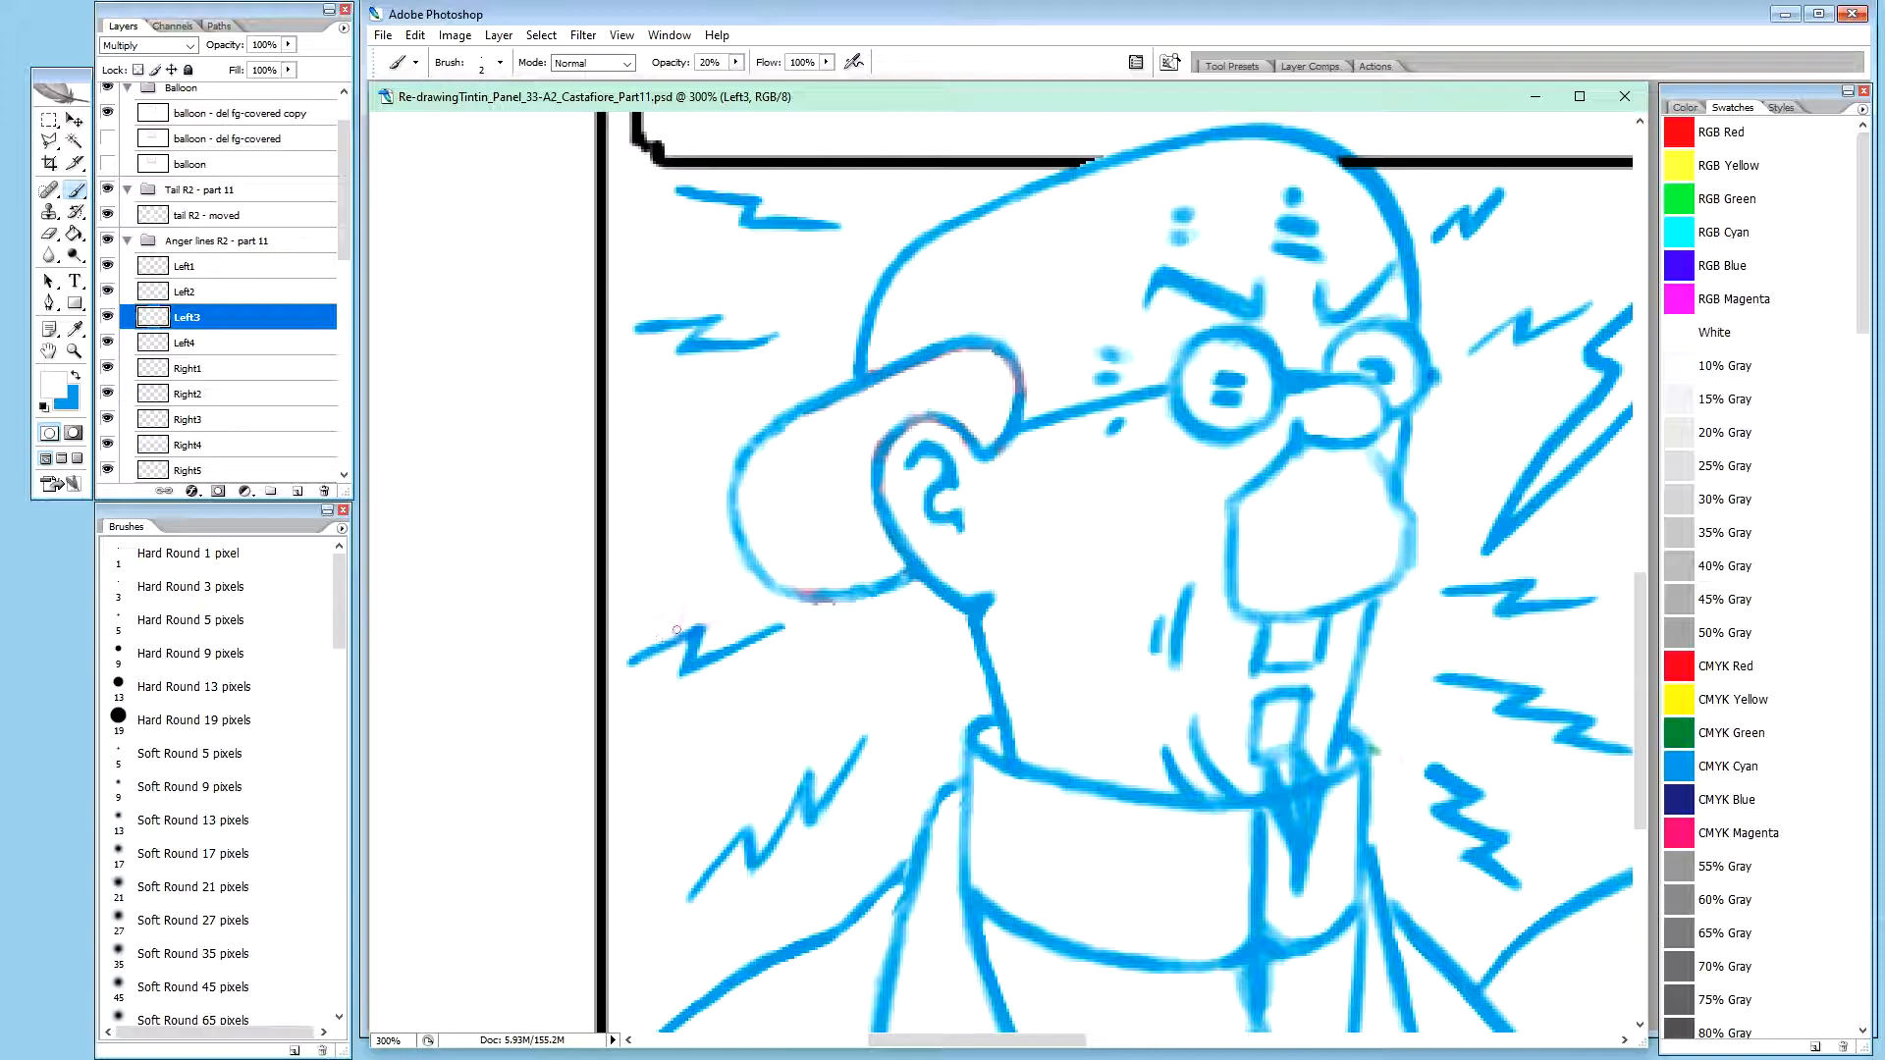
{"action": "key", "text": "x"}
{"action": "key", "text": "x"}
{"action": "key", "text": "0"}
{"action": "key", "text": "x"}
{"action": "left_click_drag", "start_coordinate": [688, 648], "coordinate": [682, 671]}
{"action": "left_click_drag", "start_coordinate": [695, 662], "coordinate": [741, 642]}
{"action": "key", "text": "x"}
{"action": "key", "text": "0"}
{"action": "left_click_drag", "start_coordinate": [701, 655], "coordinate": [708, 649]}
Strengthen the lower corner of the Left4 zigzag in blue and refine its edges at 100% brush opacity
{"action": "left_click", "coordinate": [216, 345]}
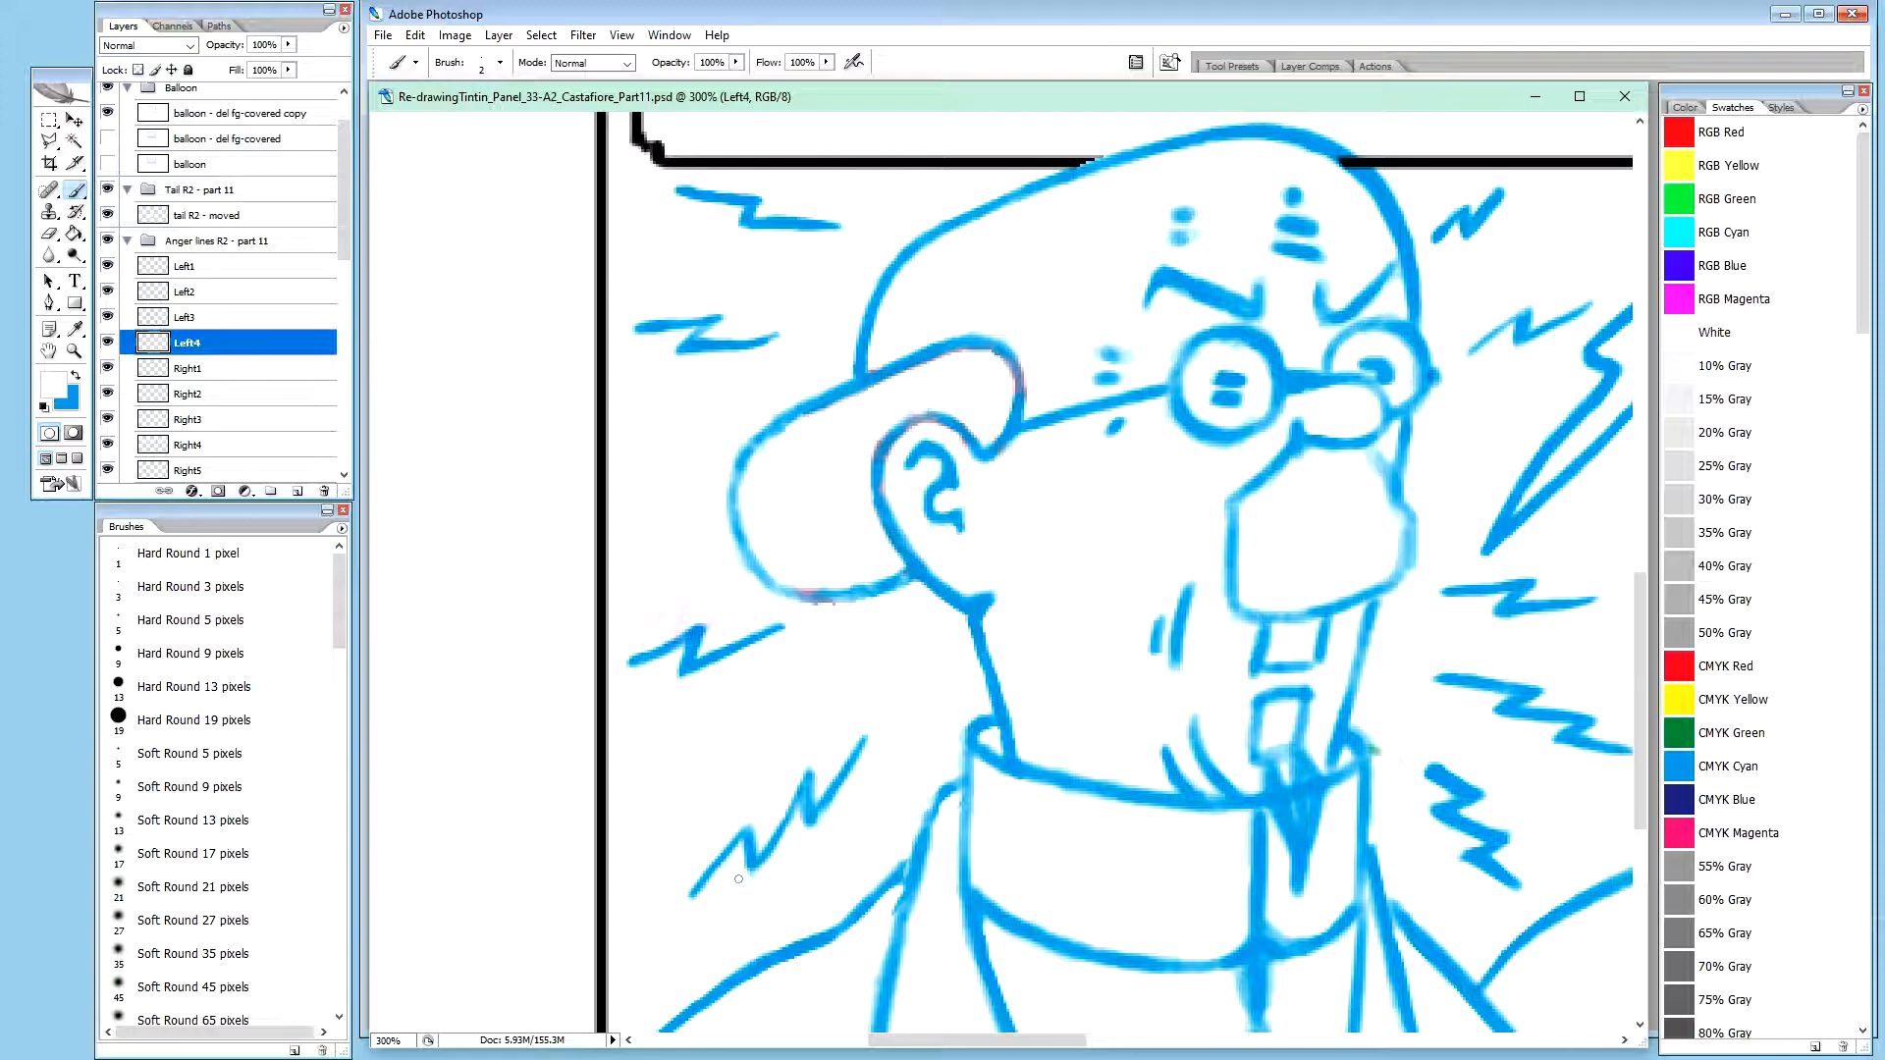
{"action": "key", "text": "x"}
{"action": "left_click_drag", "start_coordinate": [746, 846], "coordinate": [743, 872]}
{"action": "left_click_drag", "start_coordinate": [746, 862], "coordinate": [744, 866]}
{"action": "key", "text": "x"}
{"action": "key", "text": "0"}
{"action": "key", "text": "x"}
{"action": "key", "text": "x"}
{"action": "key", "text": "0"}
{"action": "key", "text": "x"}
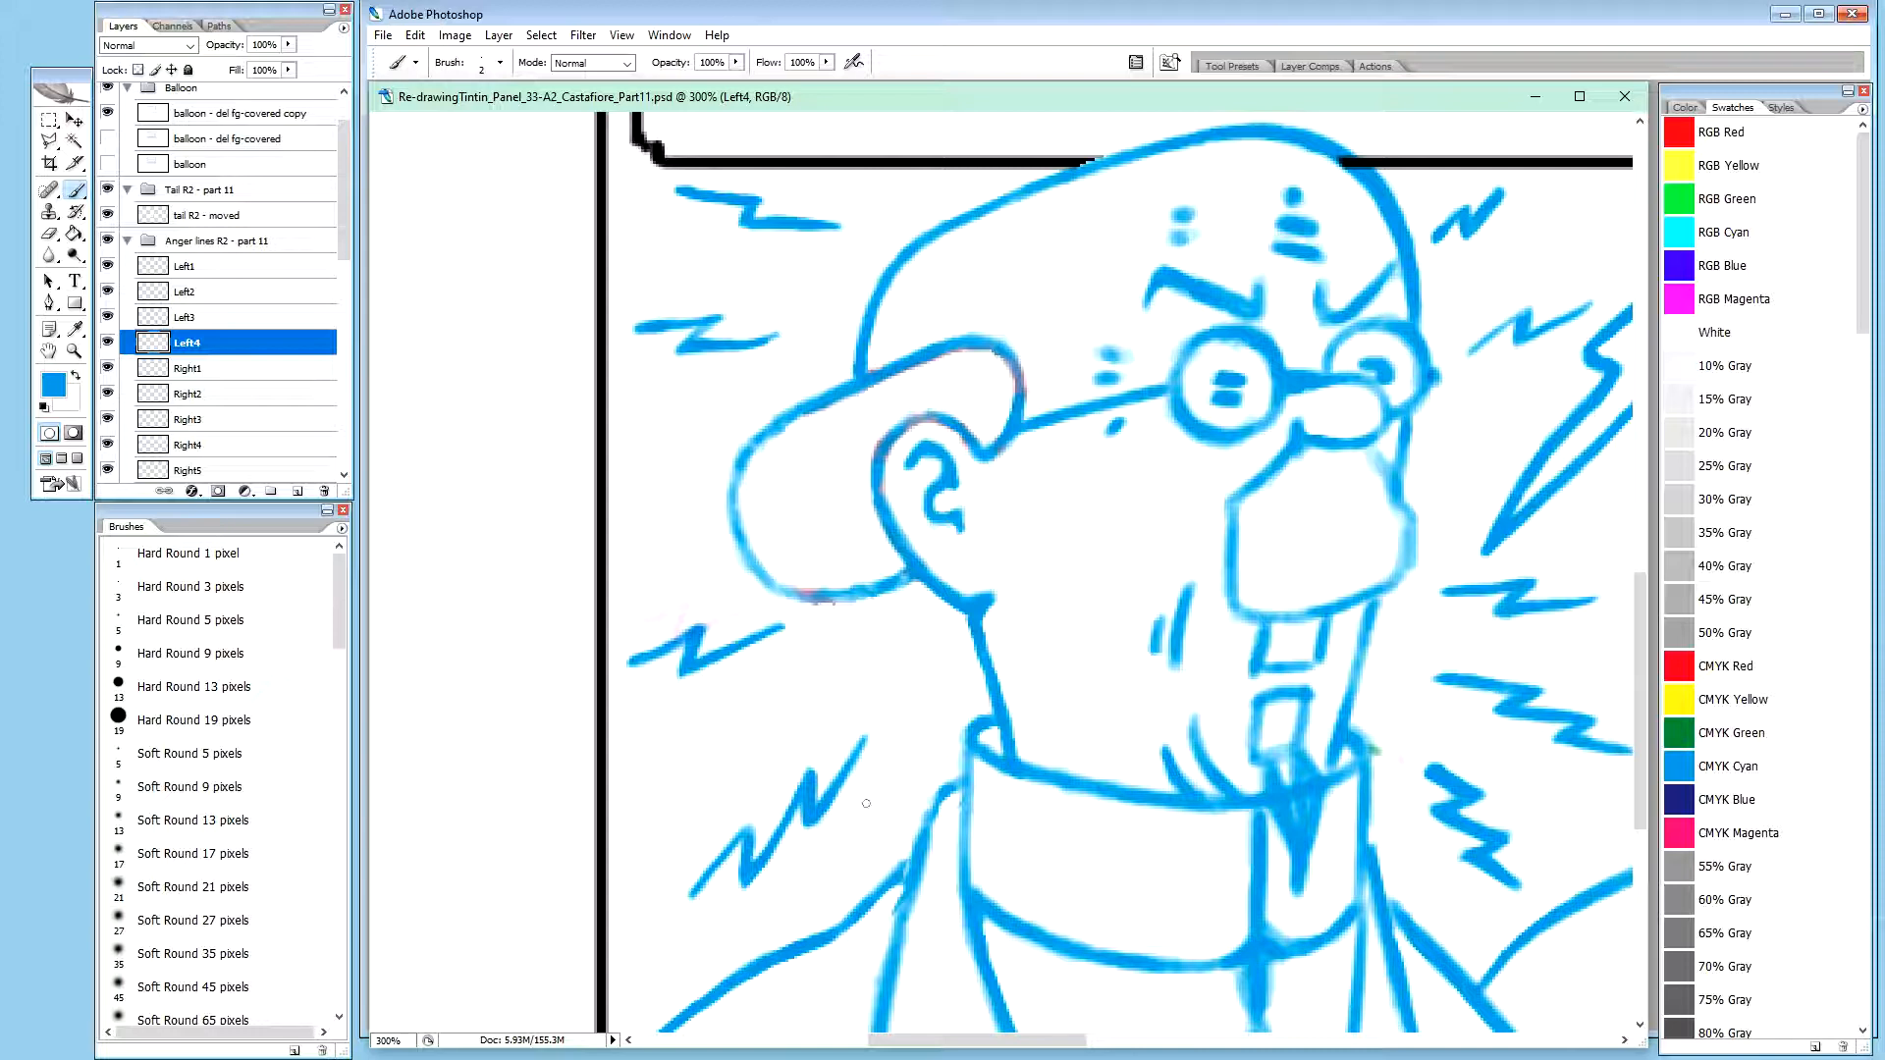
Touch up the lowest stroke and its adjoining peak on the Left4 zigzag in blue at 20% brush opacity
{"action": "key", "text": "x"}
{"action": "key", "text": "x"}
{"action": "key", "text": "2"}
{"action": "left_click_drag", "start_coordinate": [694, 892], "coordinate": [751, 828]}
{"action": "left_click_drag", "start_coordinate": [744, 832], "coordinate": [748, 852]}
{"action": "left_click_drag", "start_coordinate": [749, 831], "coordinate": [749, 827]}
{"action": "left_click_drag", "start_coordinate": [748, 831], "coordinate": [751, 831]}
Move the Left4 zigzag slightly lower and scale it proportionally to 91.7%
{"action": "left_click", "coordinate": [213, 447]}
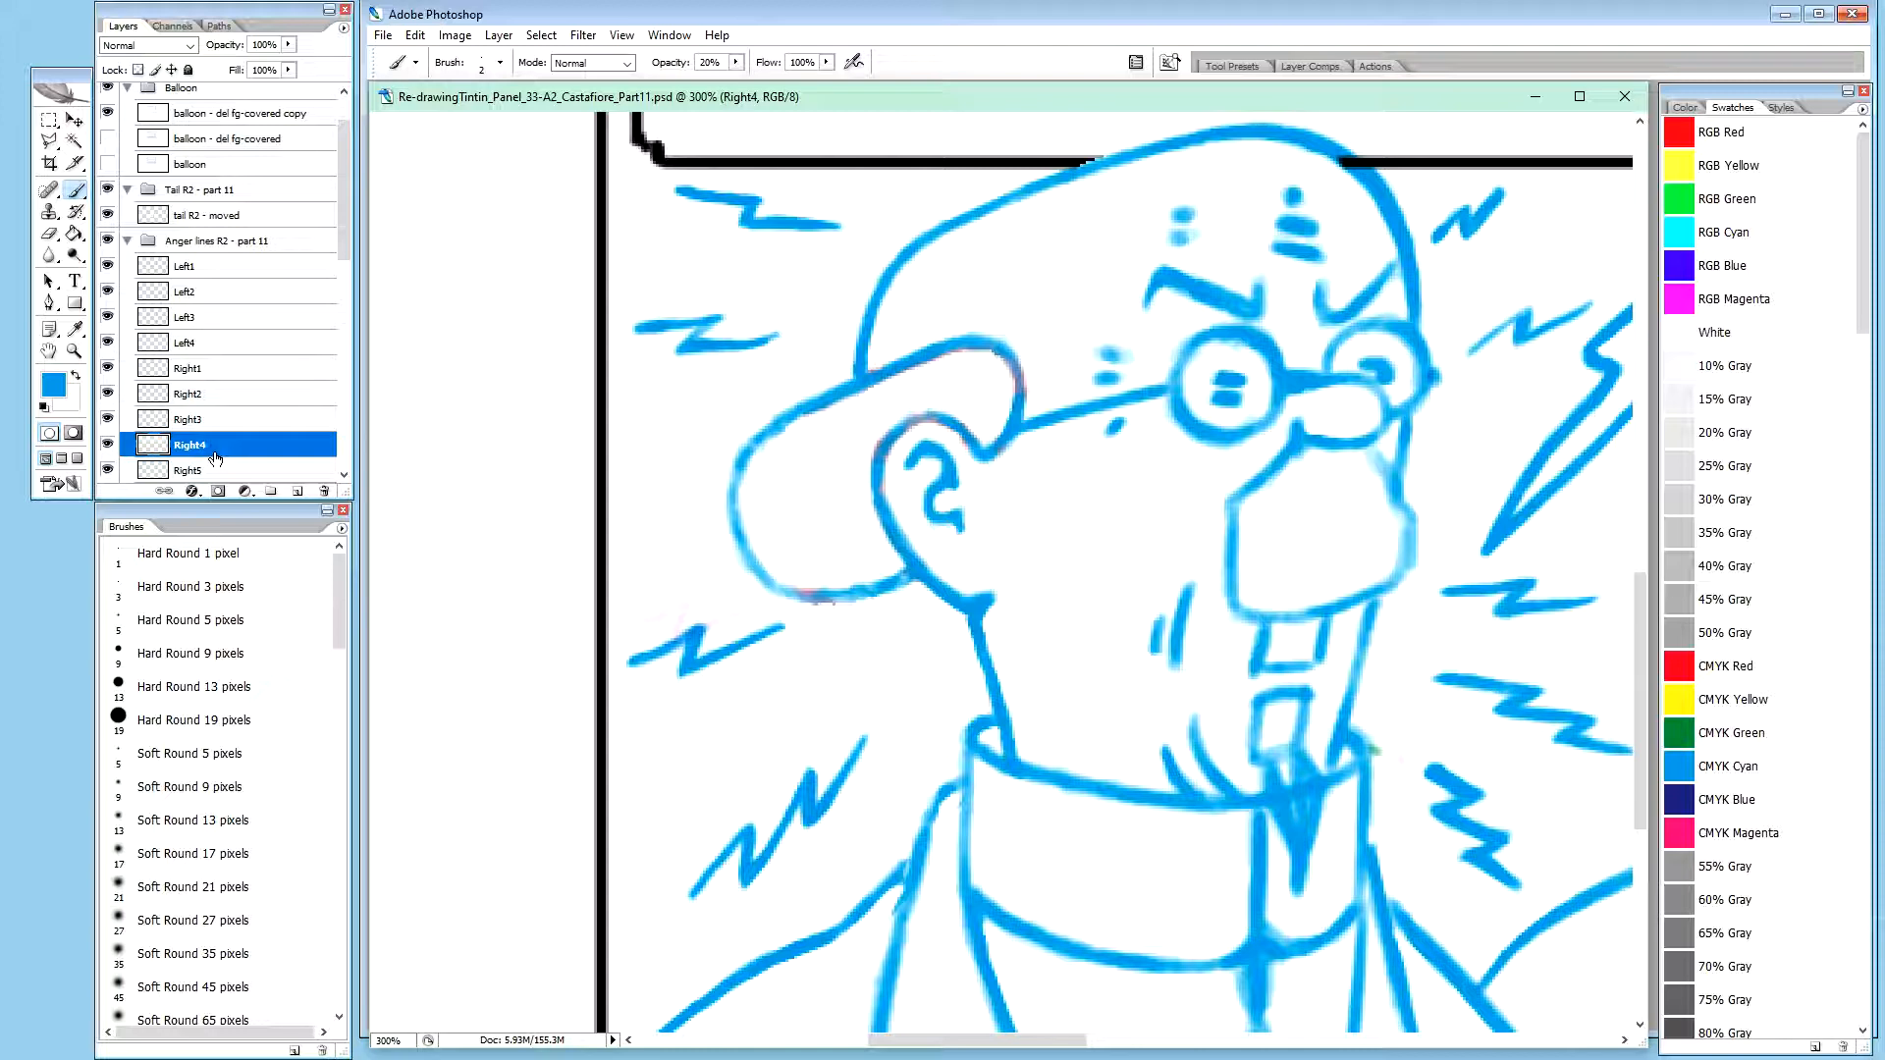
{"action": "left_click", "coordinate": [208, 345]}
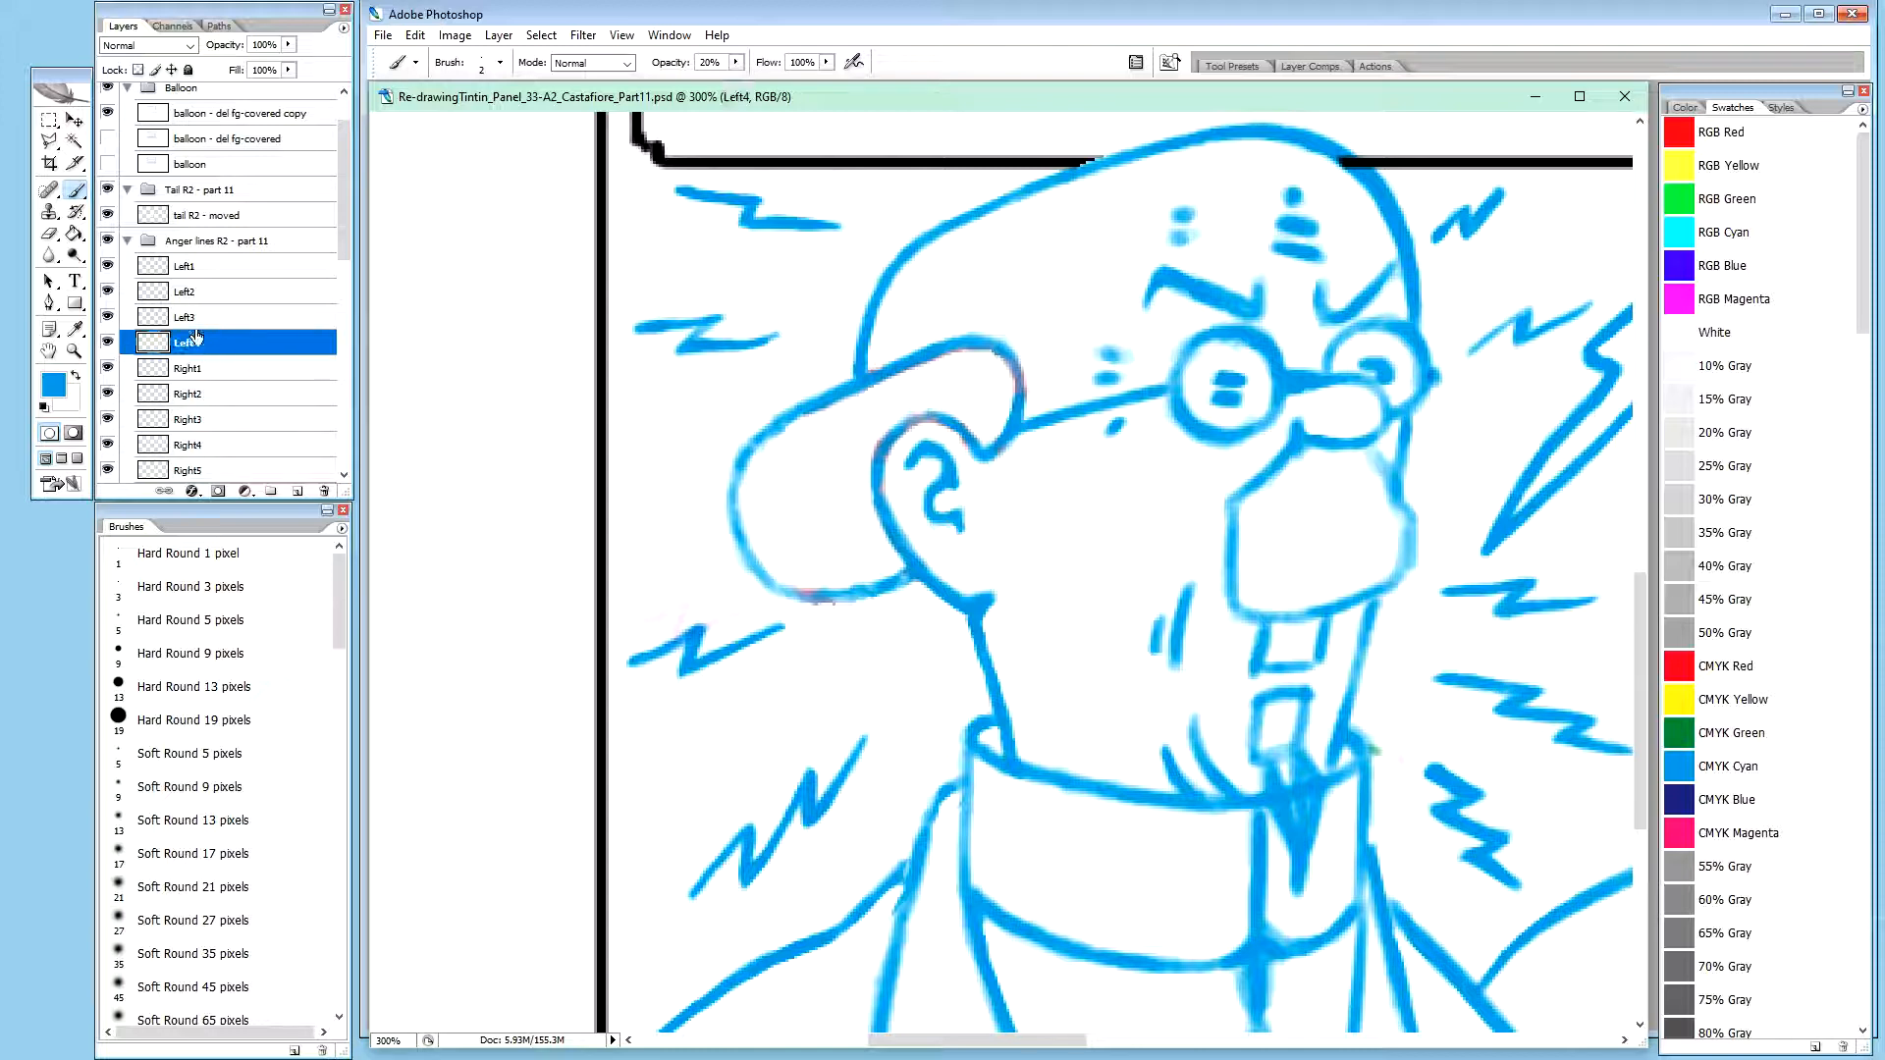
{"action": "key", "text": "v"}
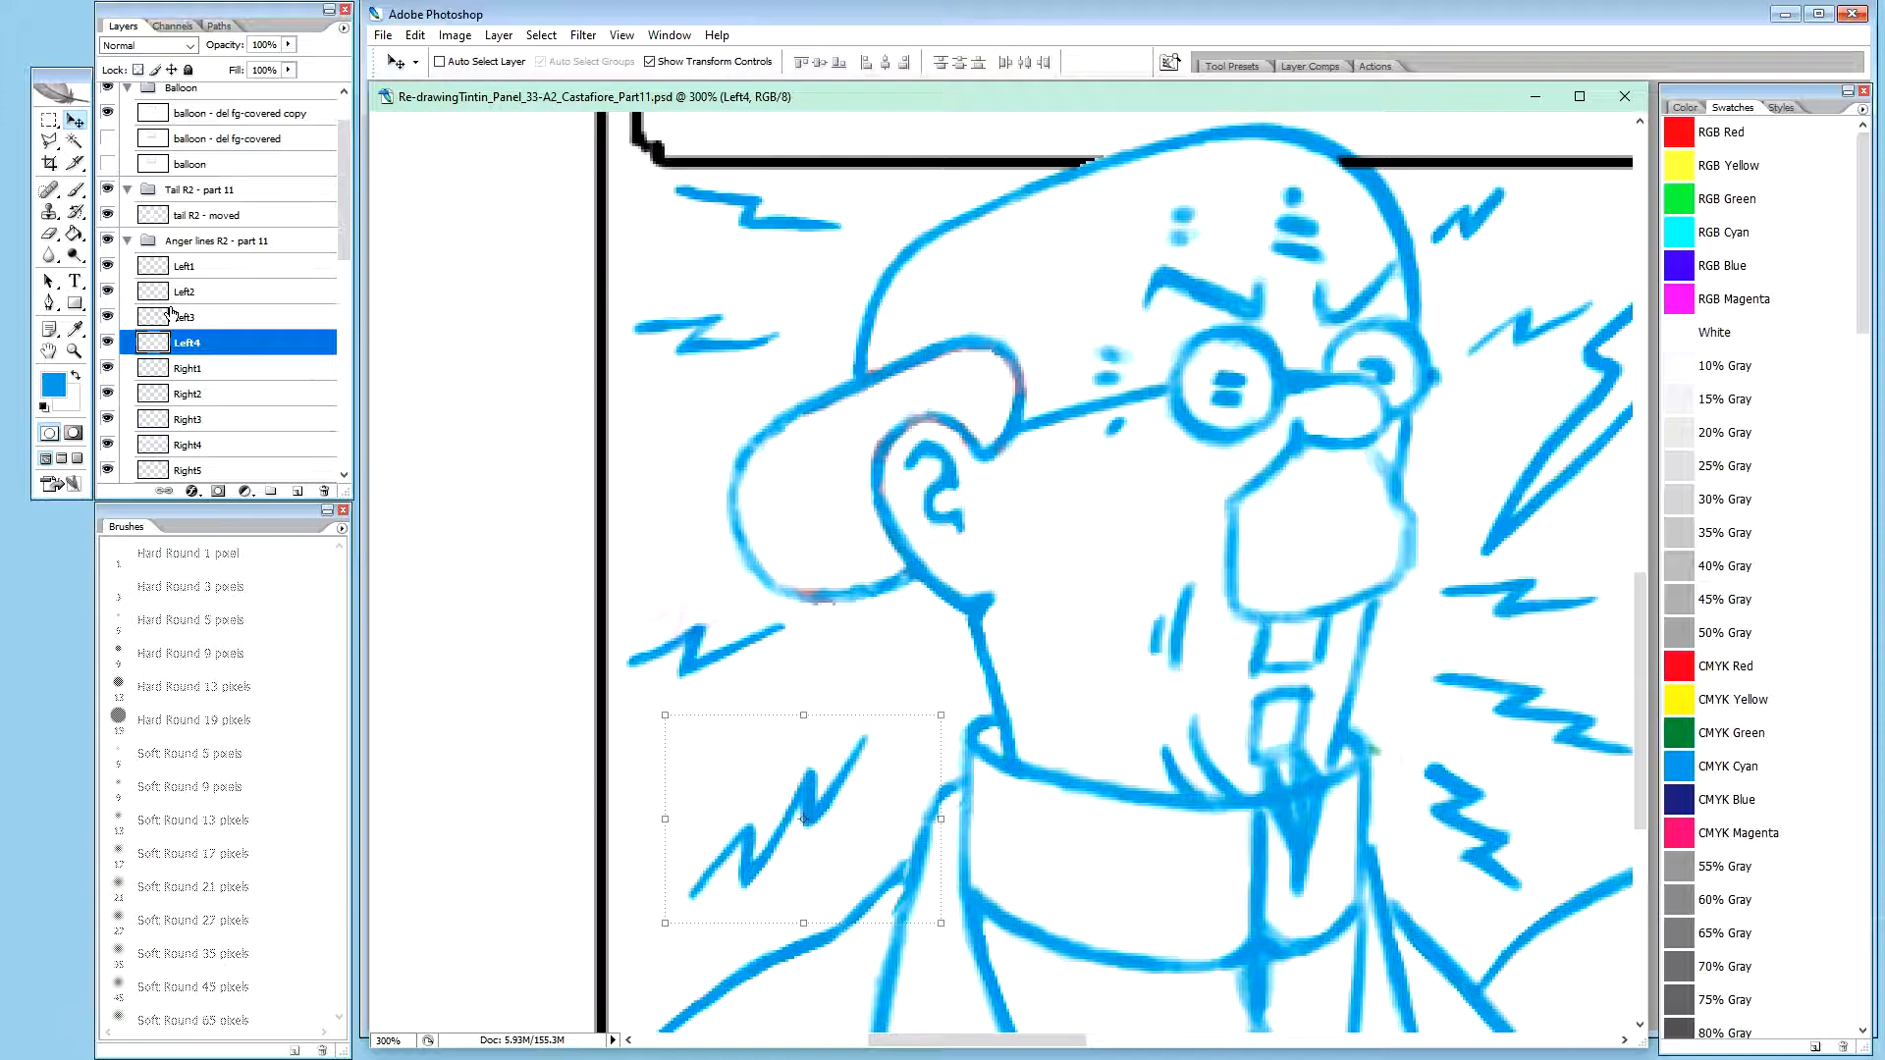
{"action": "key", "text": "Down"}
{"action": "key", "text": "Down"}
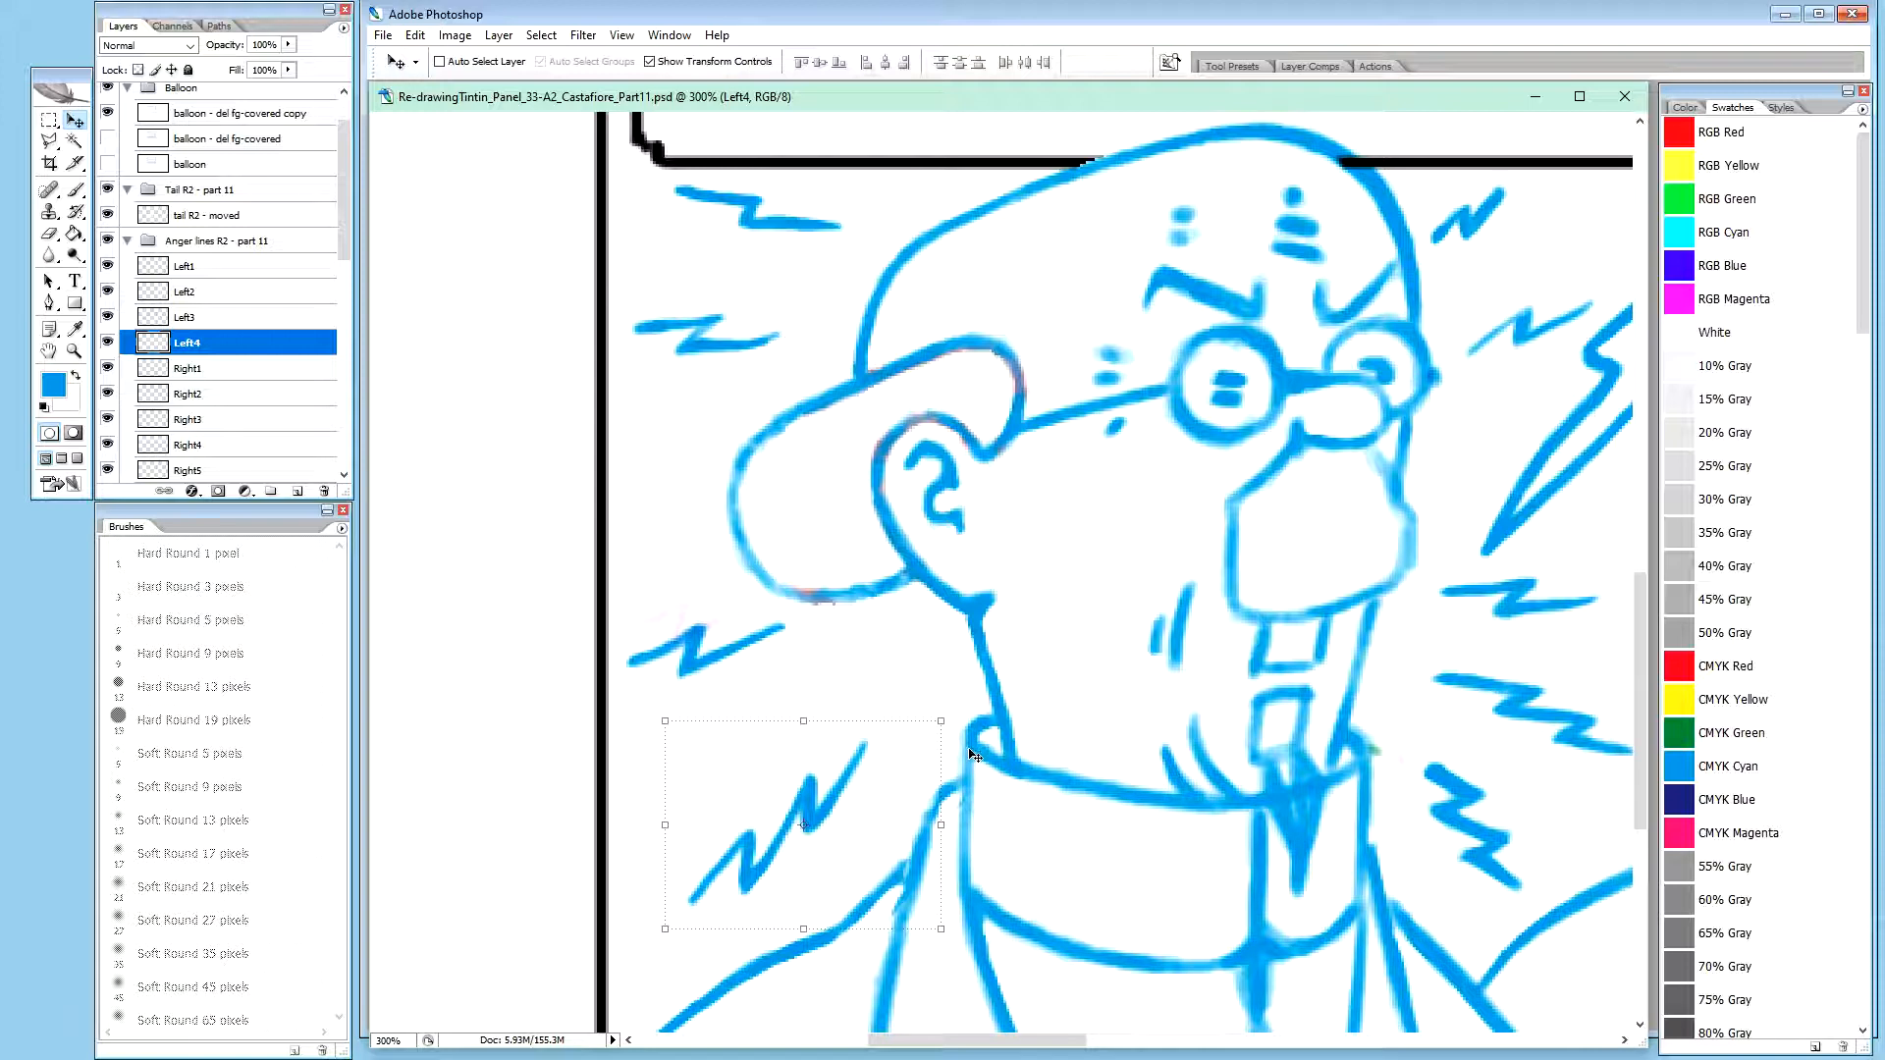
{"action": "key", "text": "Down"}
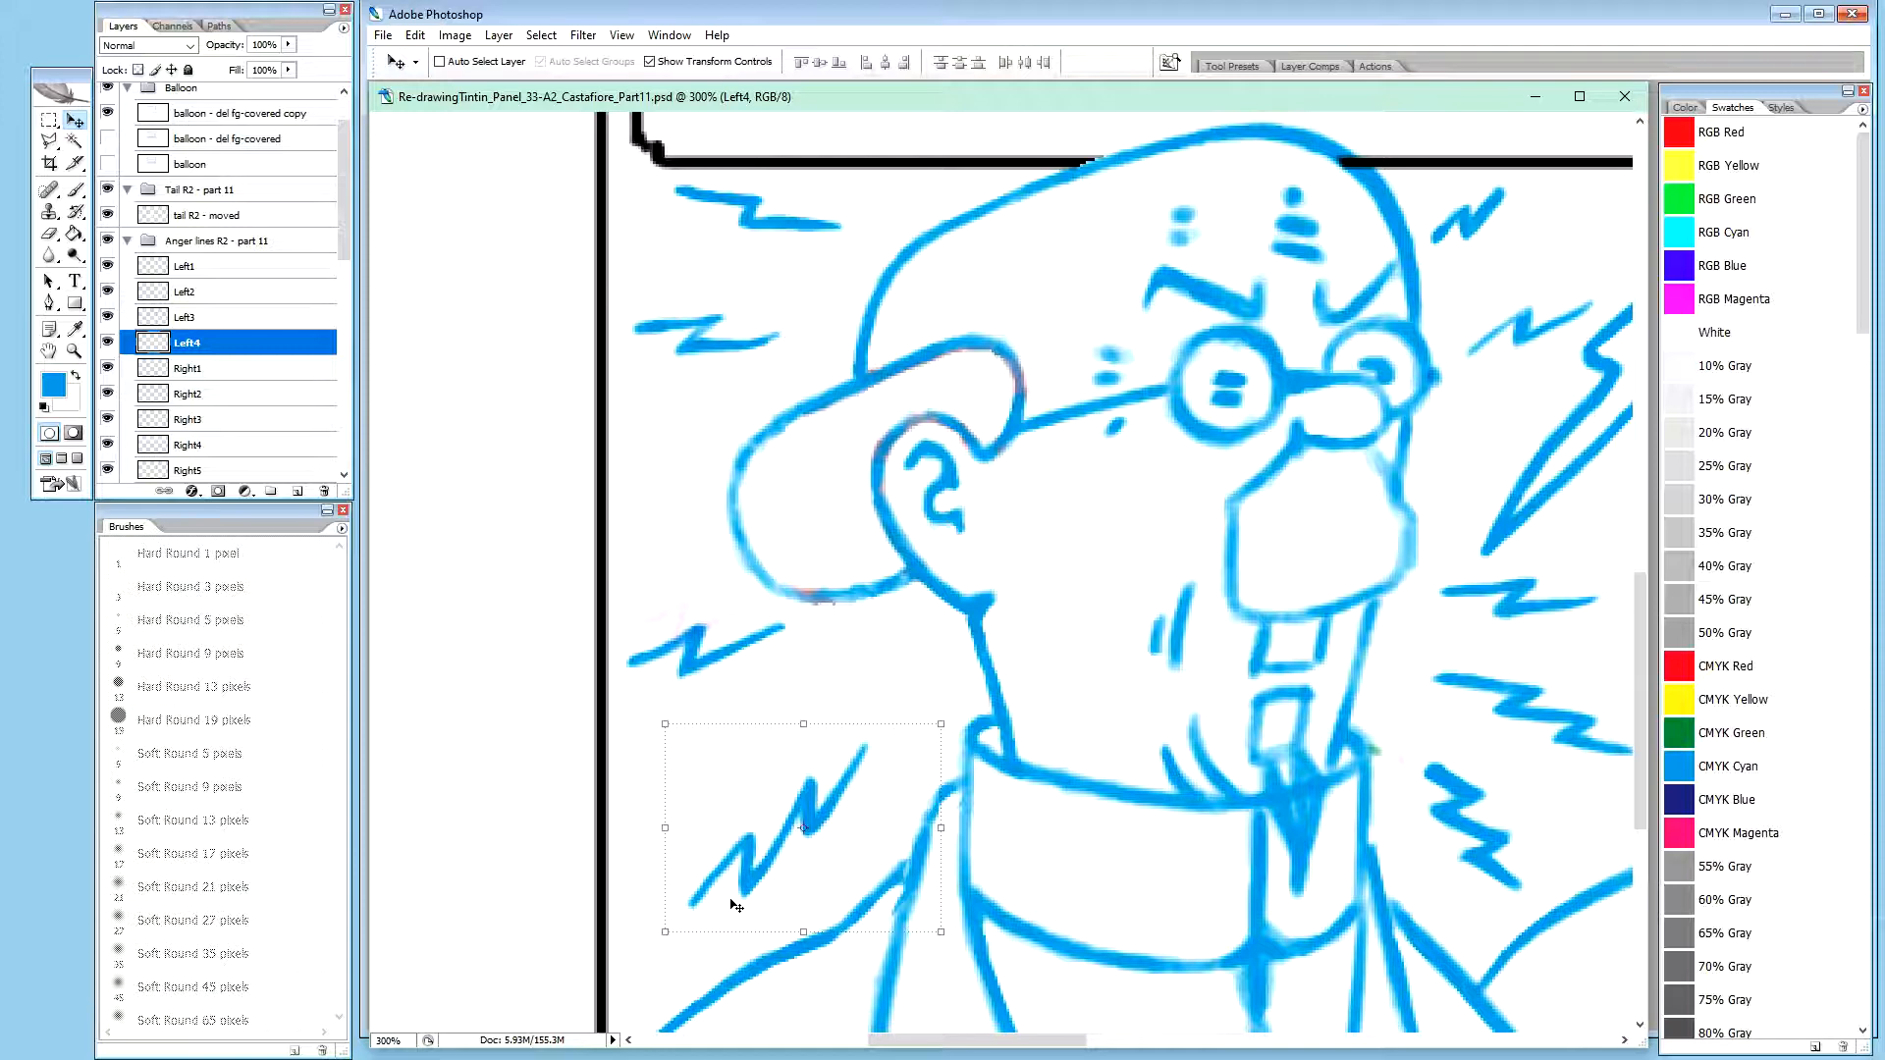
{"action": "left_click", "coordinate": [941, 724]}
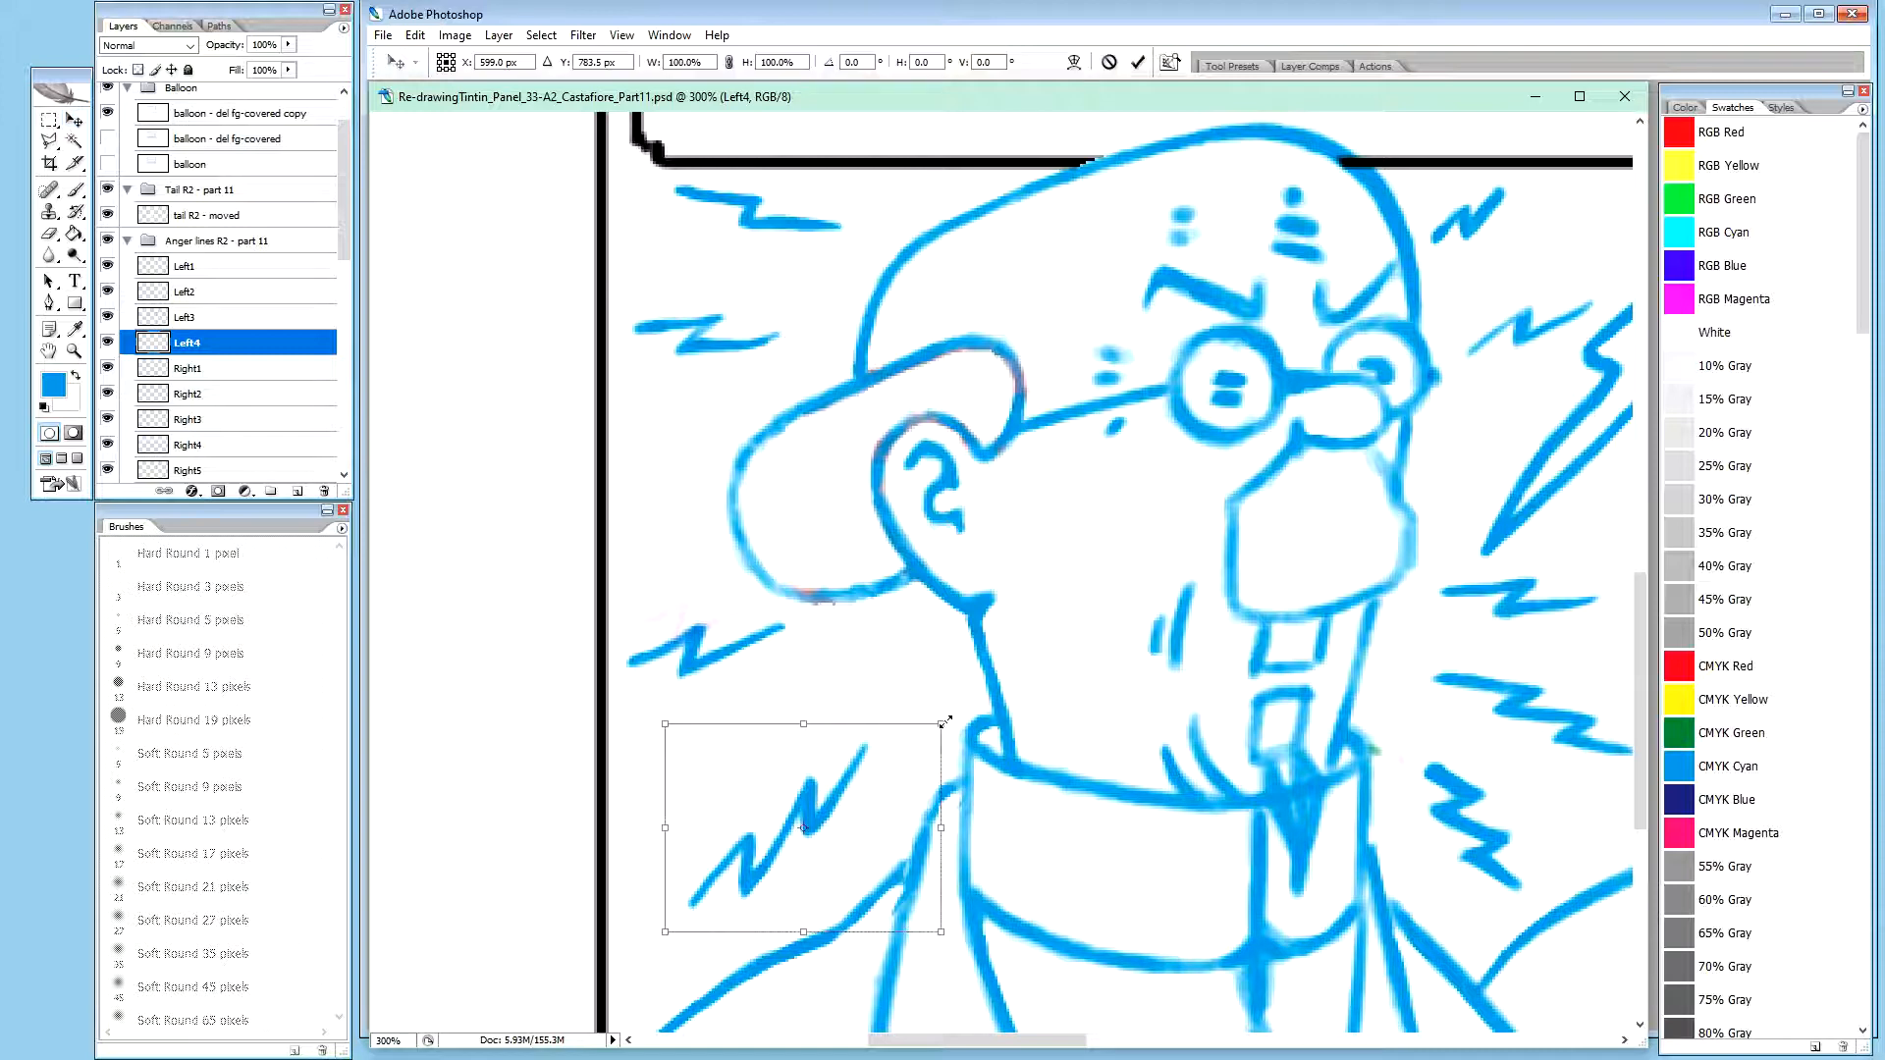
{"action": "left_click_drag", "start_coordinate": [940, 724], "coordinate": [927, 736]}
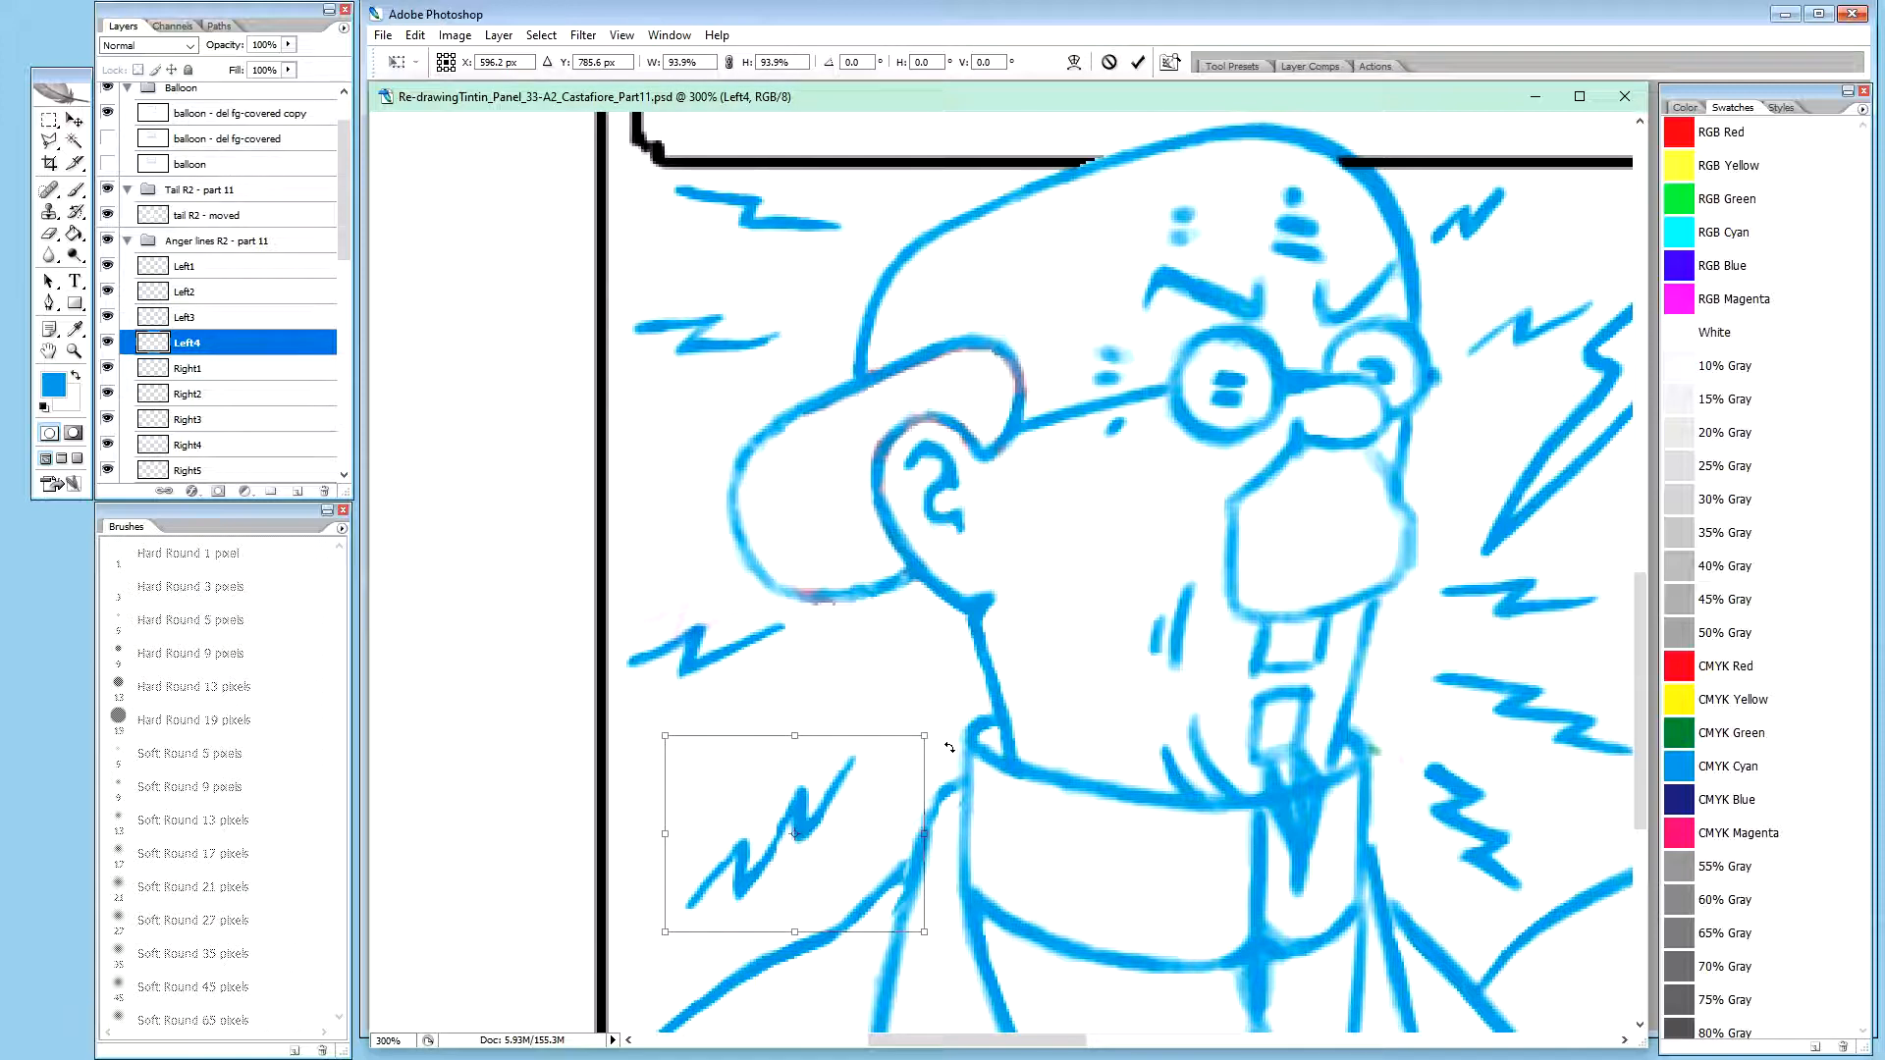
{"action": "left_click_drag", "start_coordinate": [924, 735], "coordinate": [919, 739]}
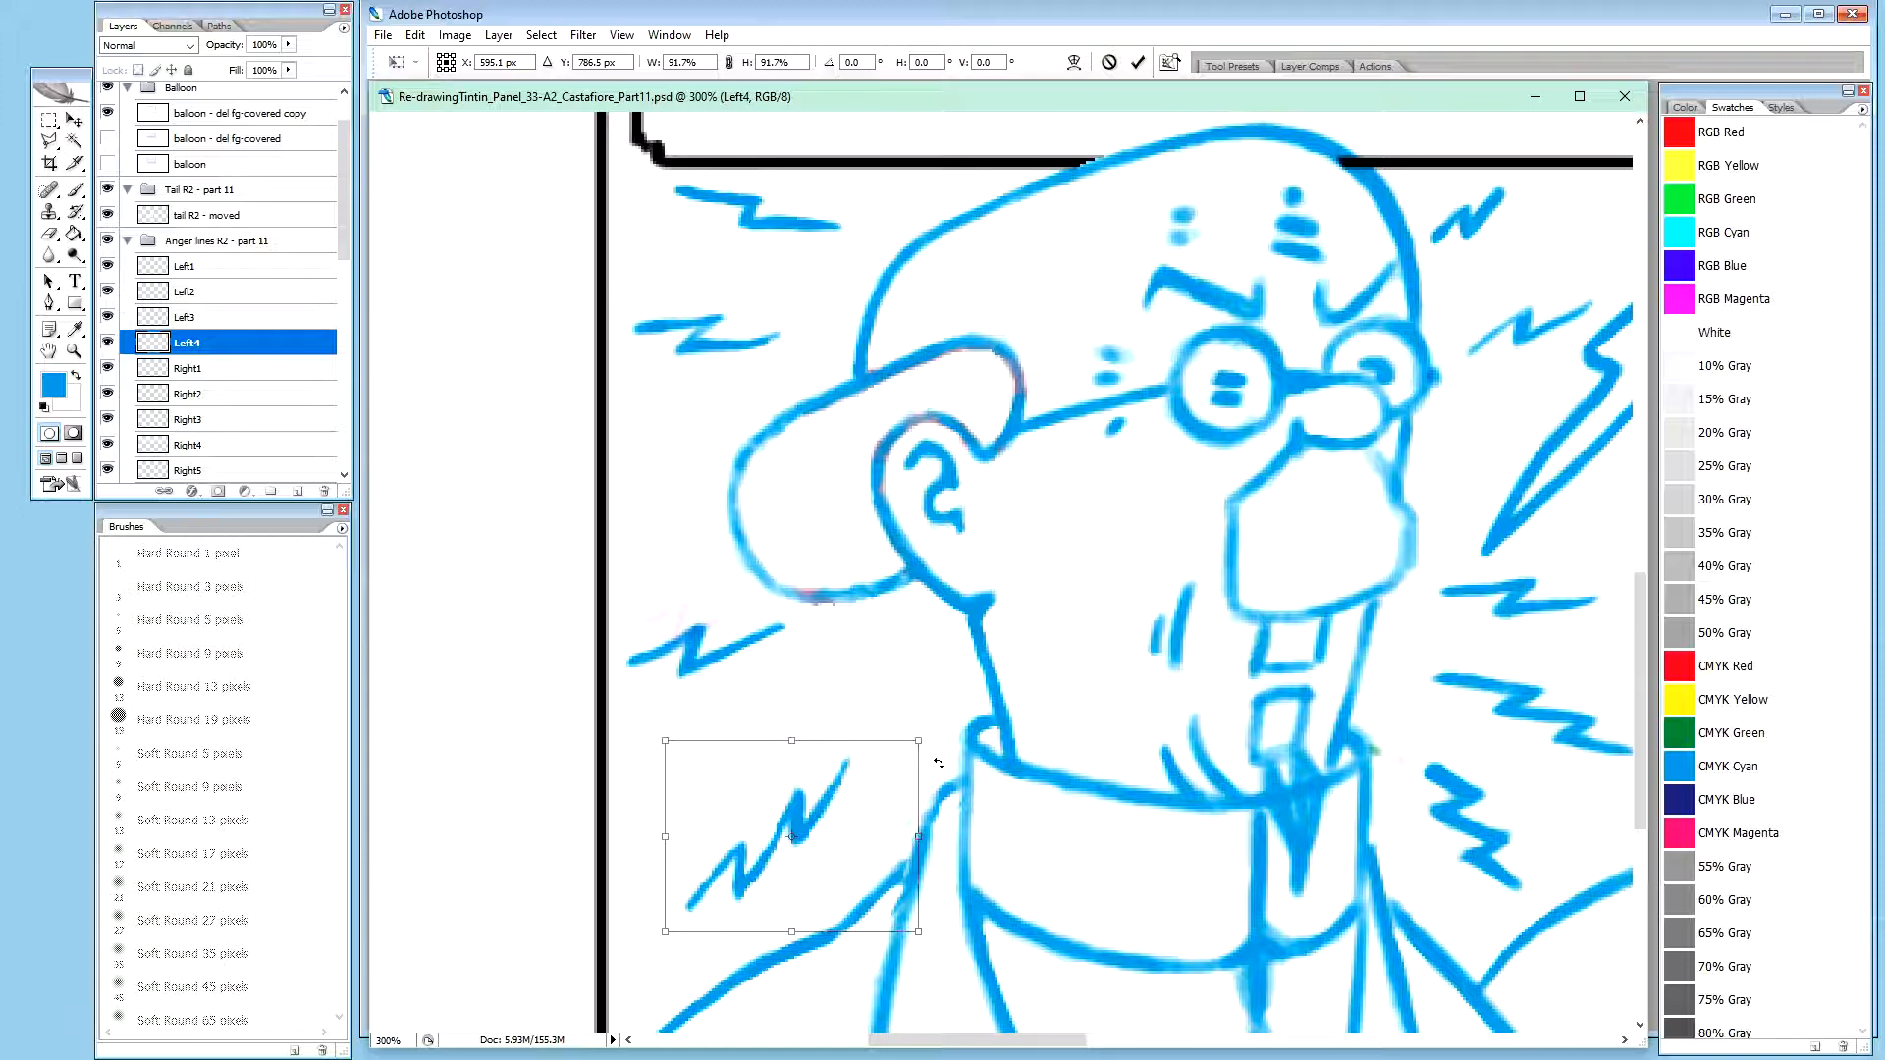
{"action": "key", "text": "Return"}
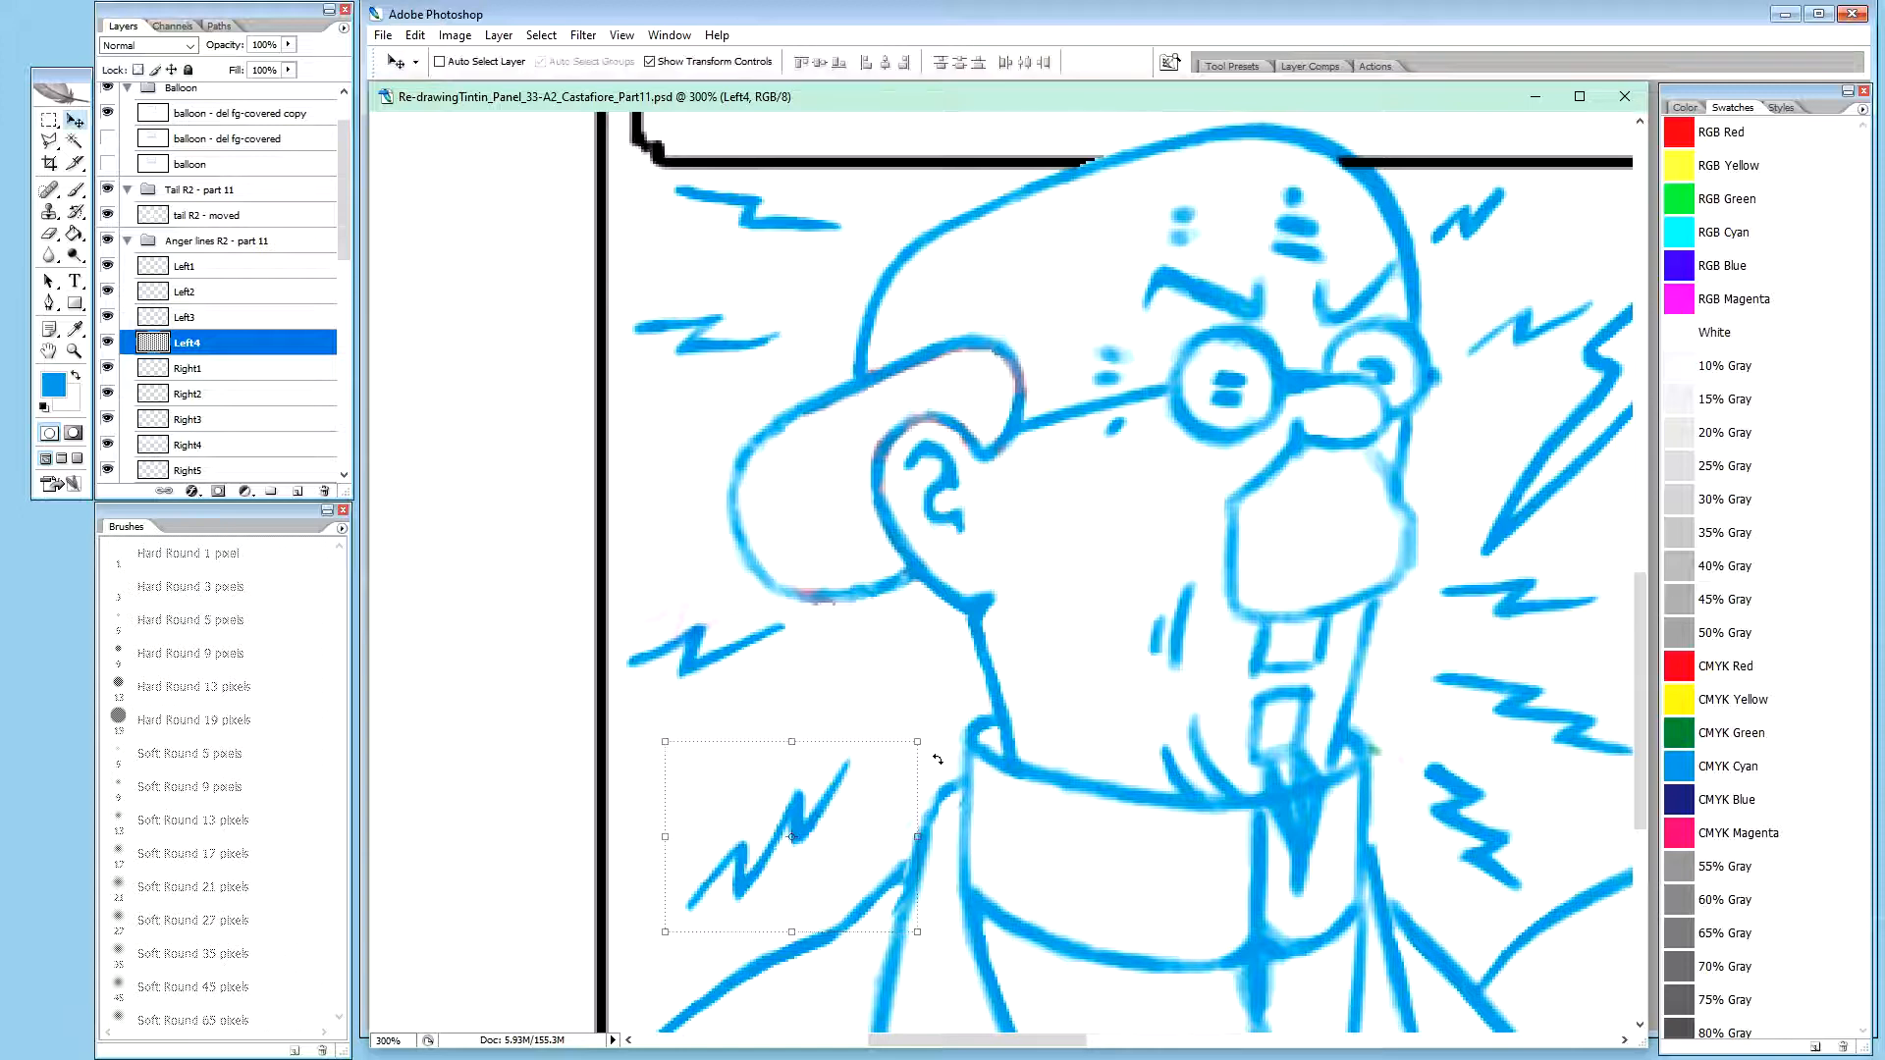
Nudge the Left4 zigzag upward and slightly right towards Calculus's collar
{"action": "key", "text": "Up"}
{"action": "key", "text": "Up"}
{"action": "key", "text": "Up"}
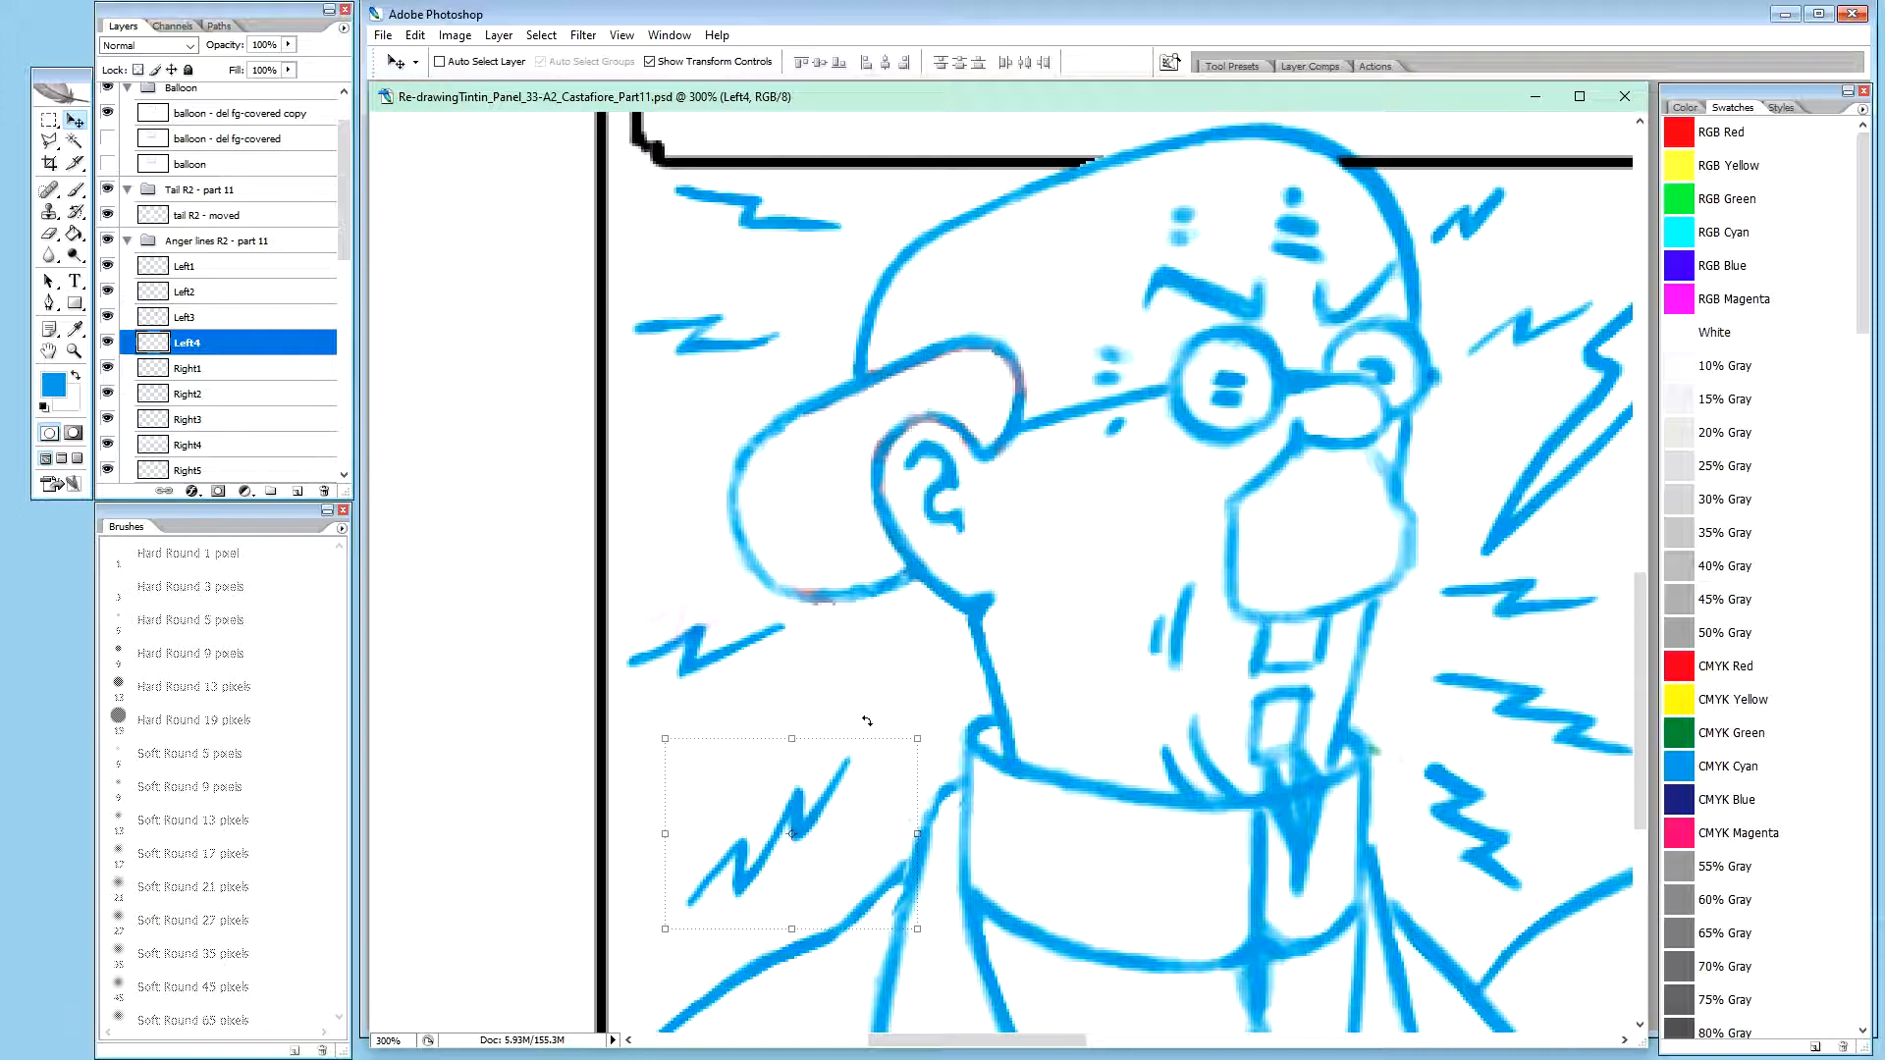
{"action": "key", "text": "Up"}
{"action": "key", "text": "Up"}
{"action": "key", "text": "Up"}
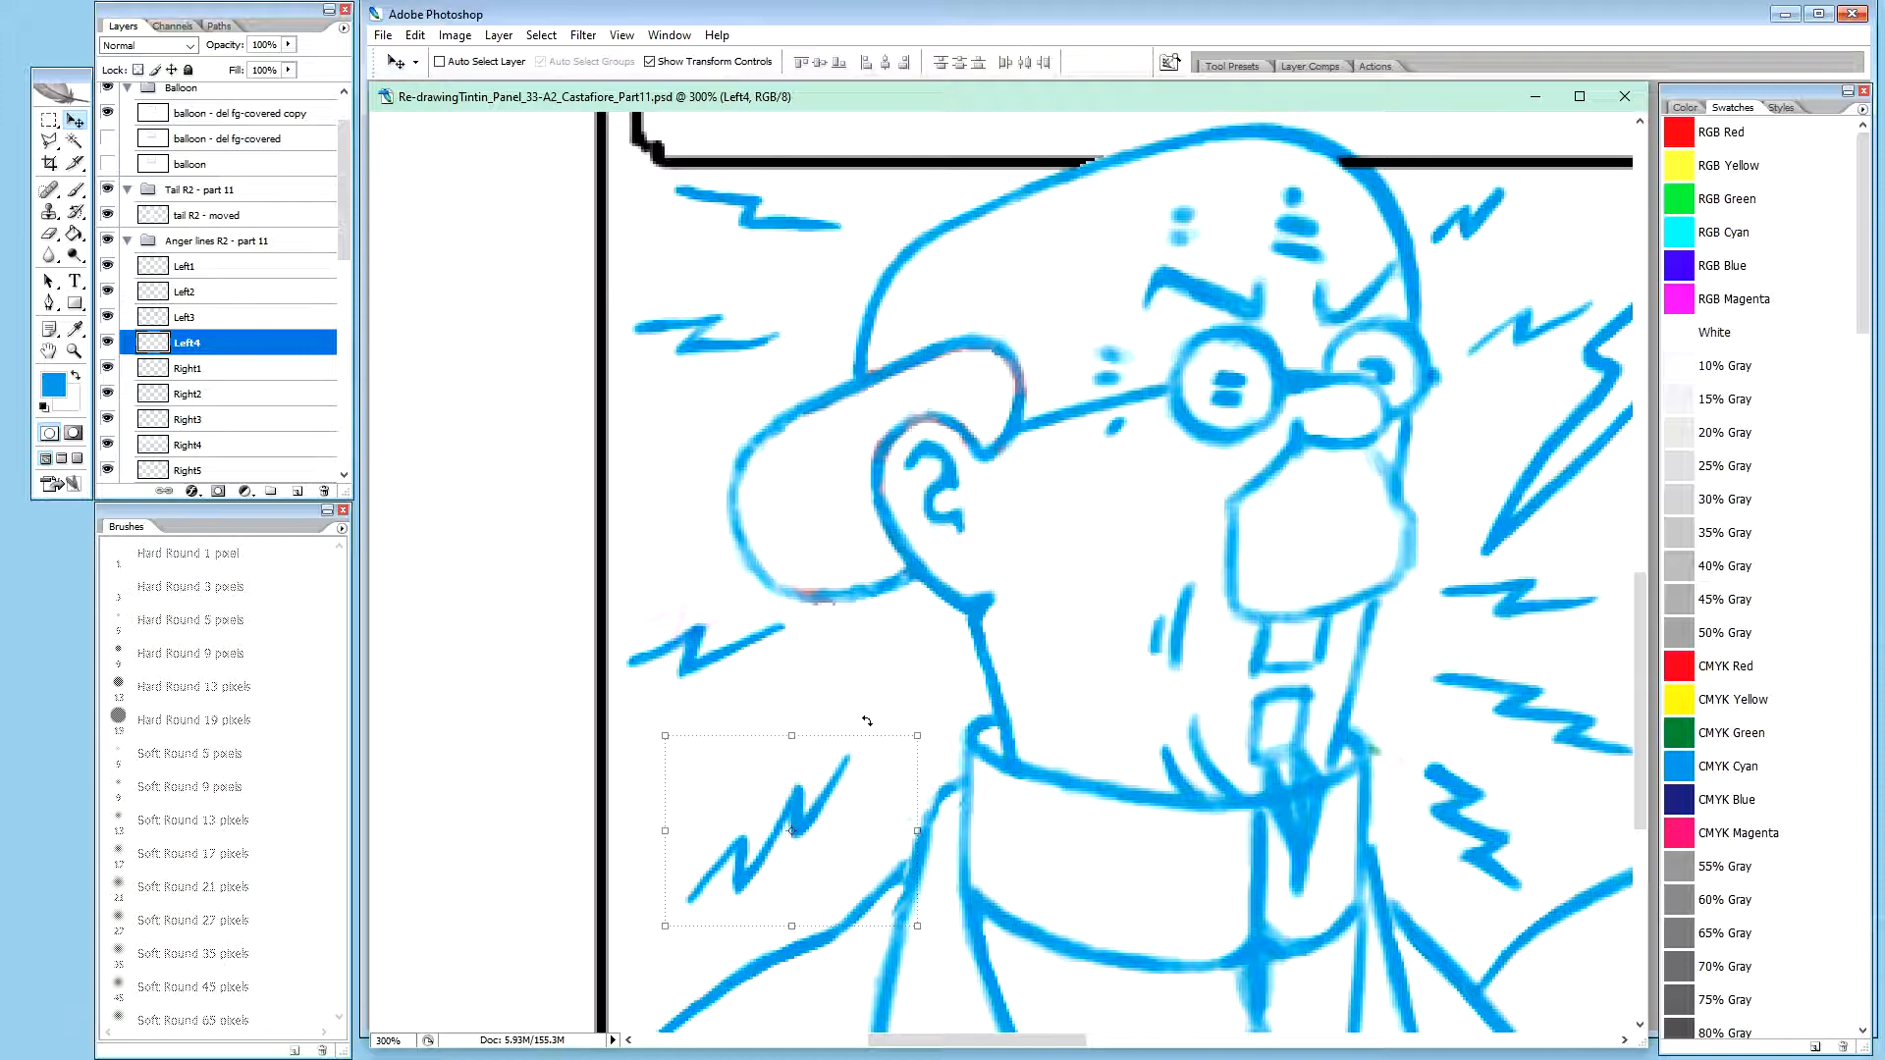
{"action": "key", "text": "Up"}
{"action": "key", "text": "Up"}
{"action": "key", "text": "Up"}
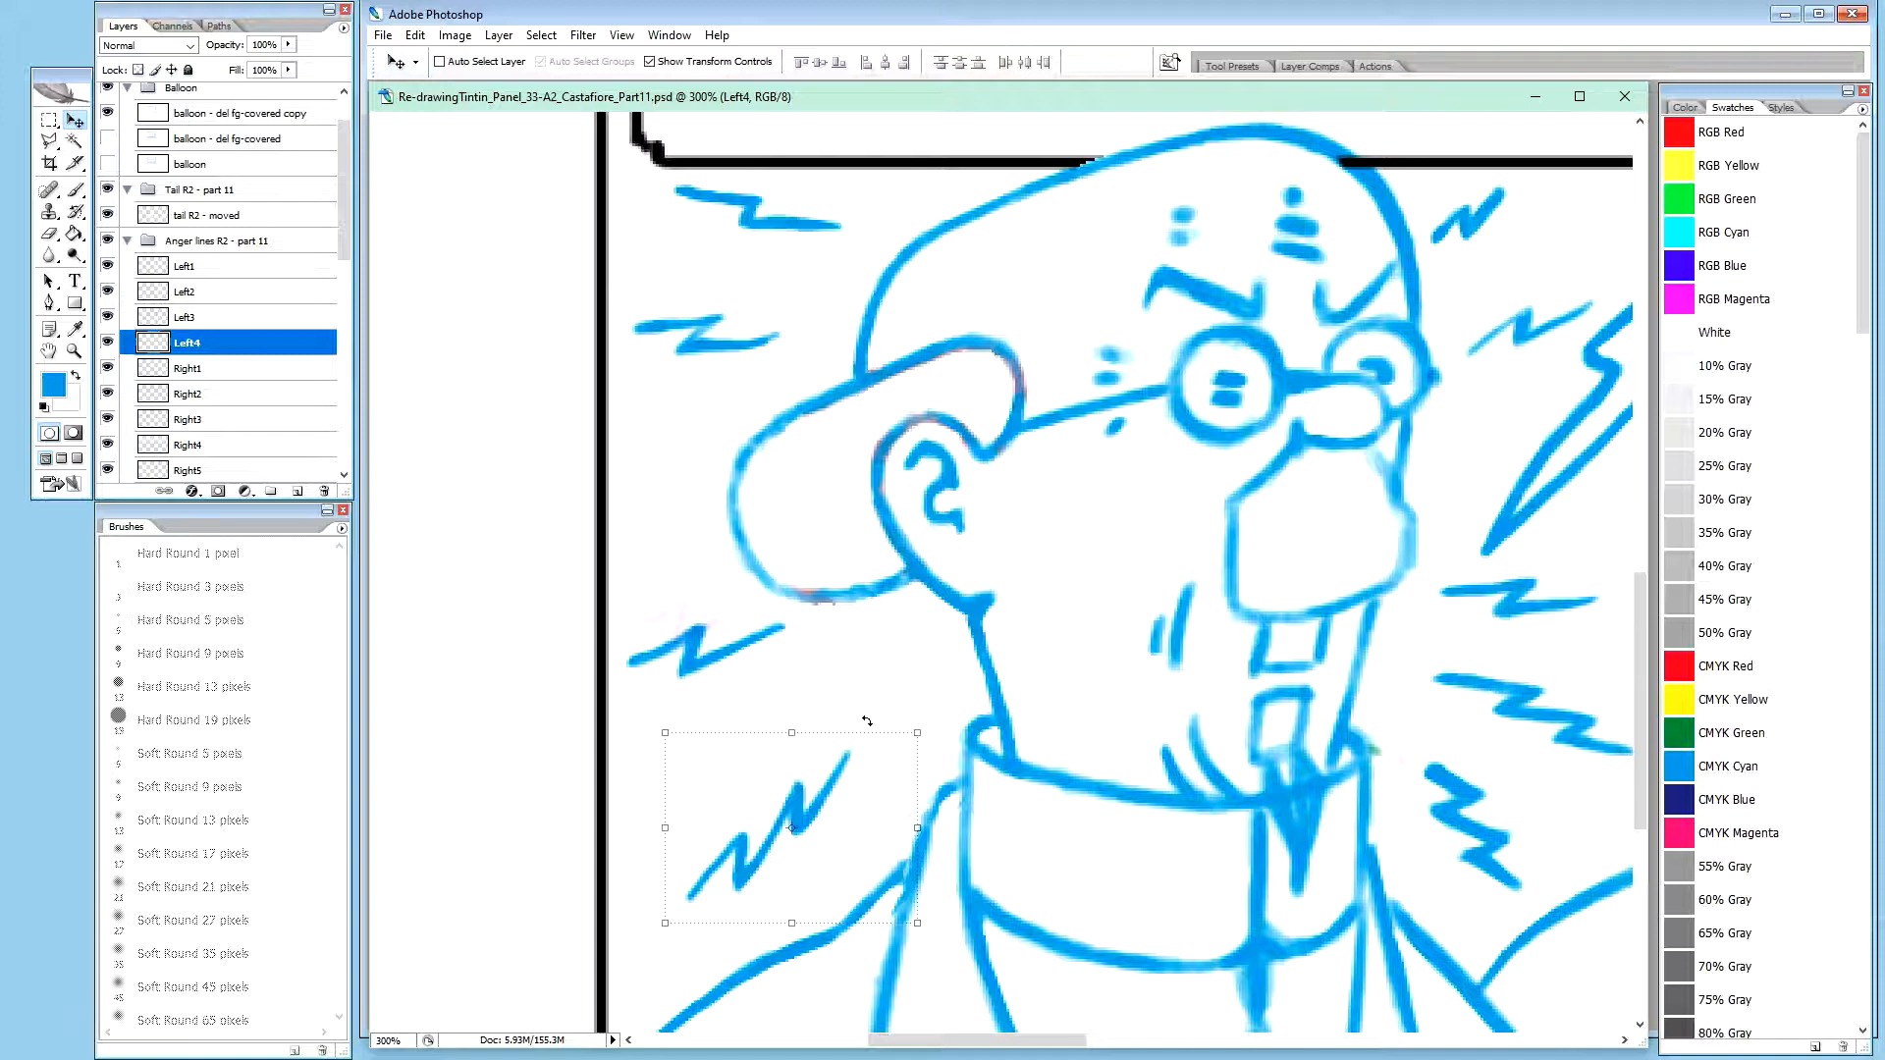
{"action": "key", "text": "Right"}
{"action": "key", "text": "Right"}
{"action": "key", "text": "Right"}
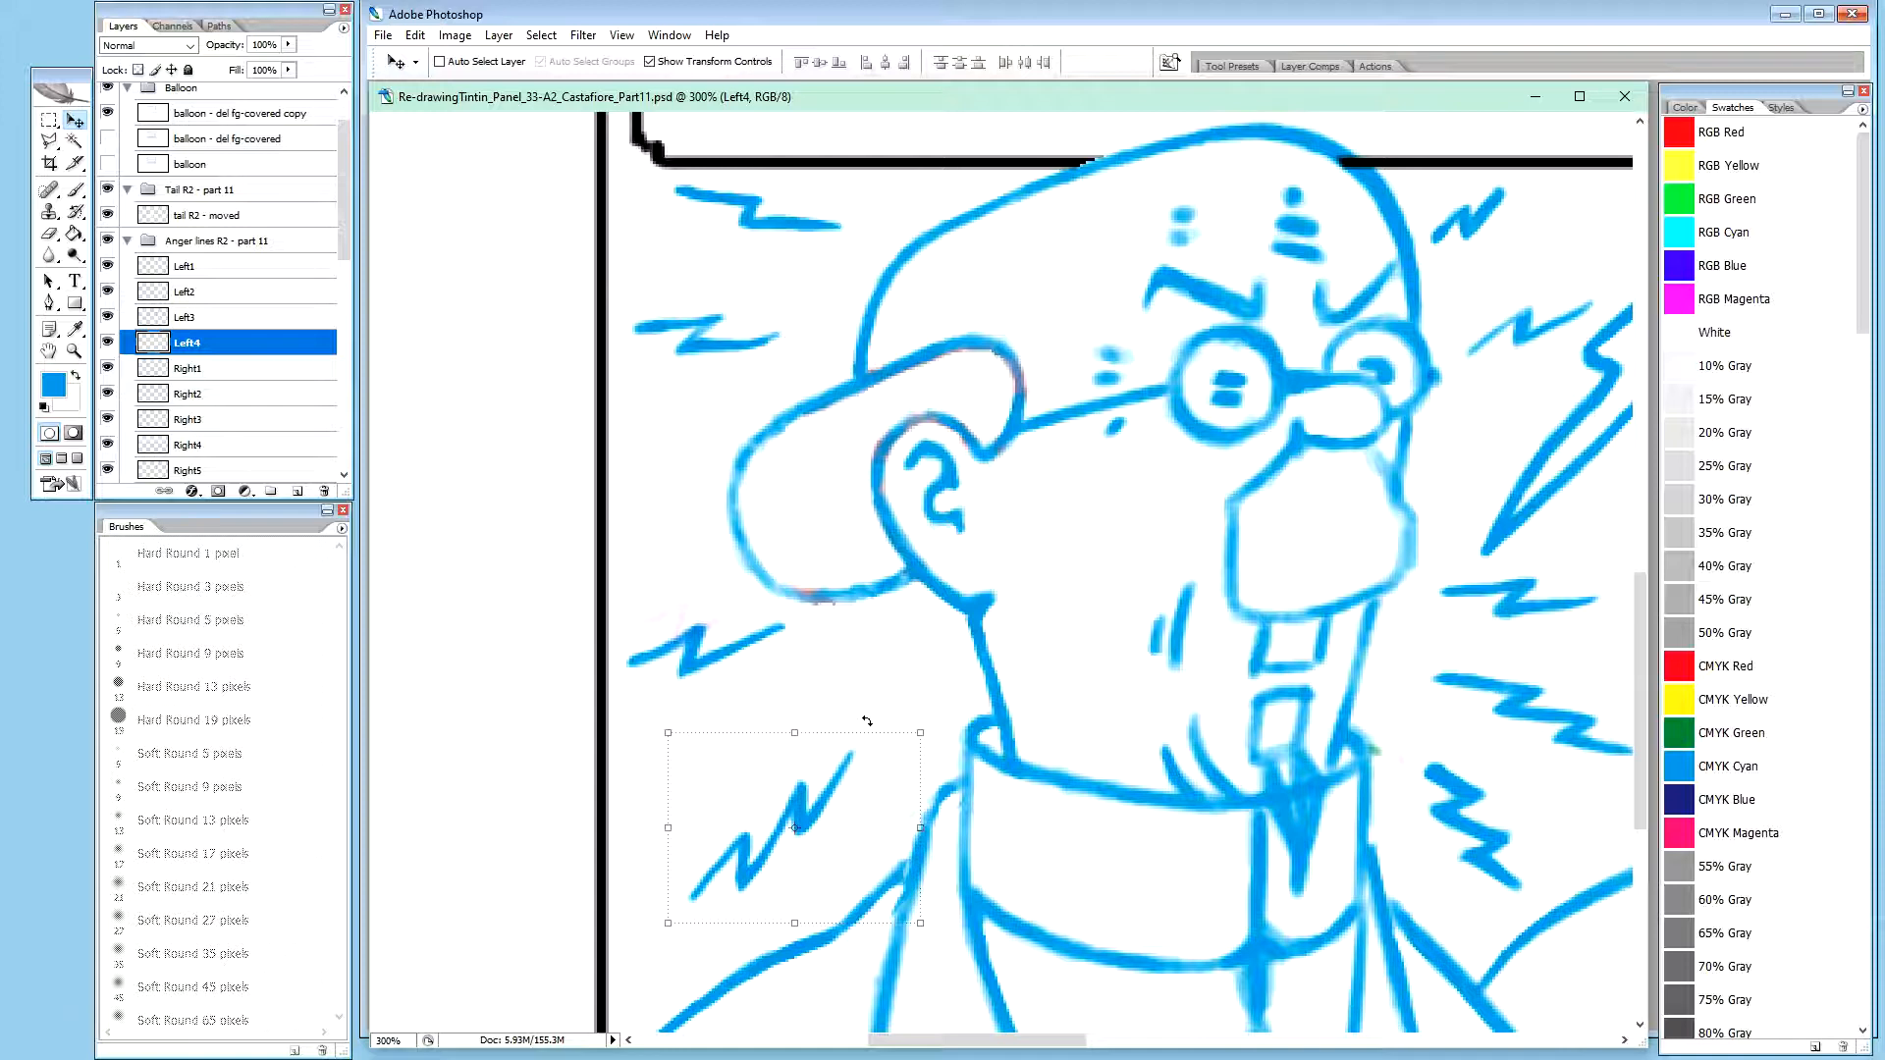
{"action": "key", "text": "Right"}
{"action": "key", "text": "Right"}
{"action": "key", "text": "Right"}
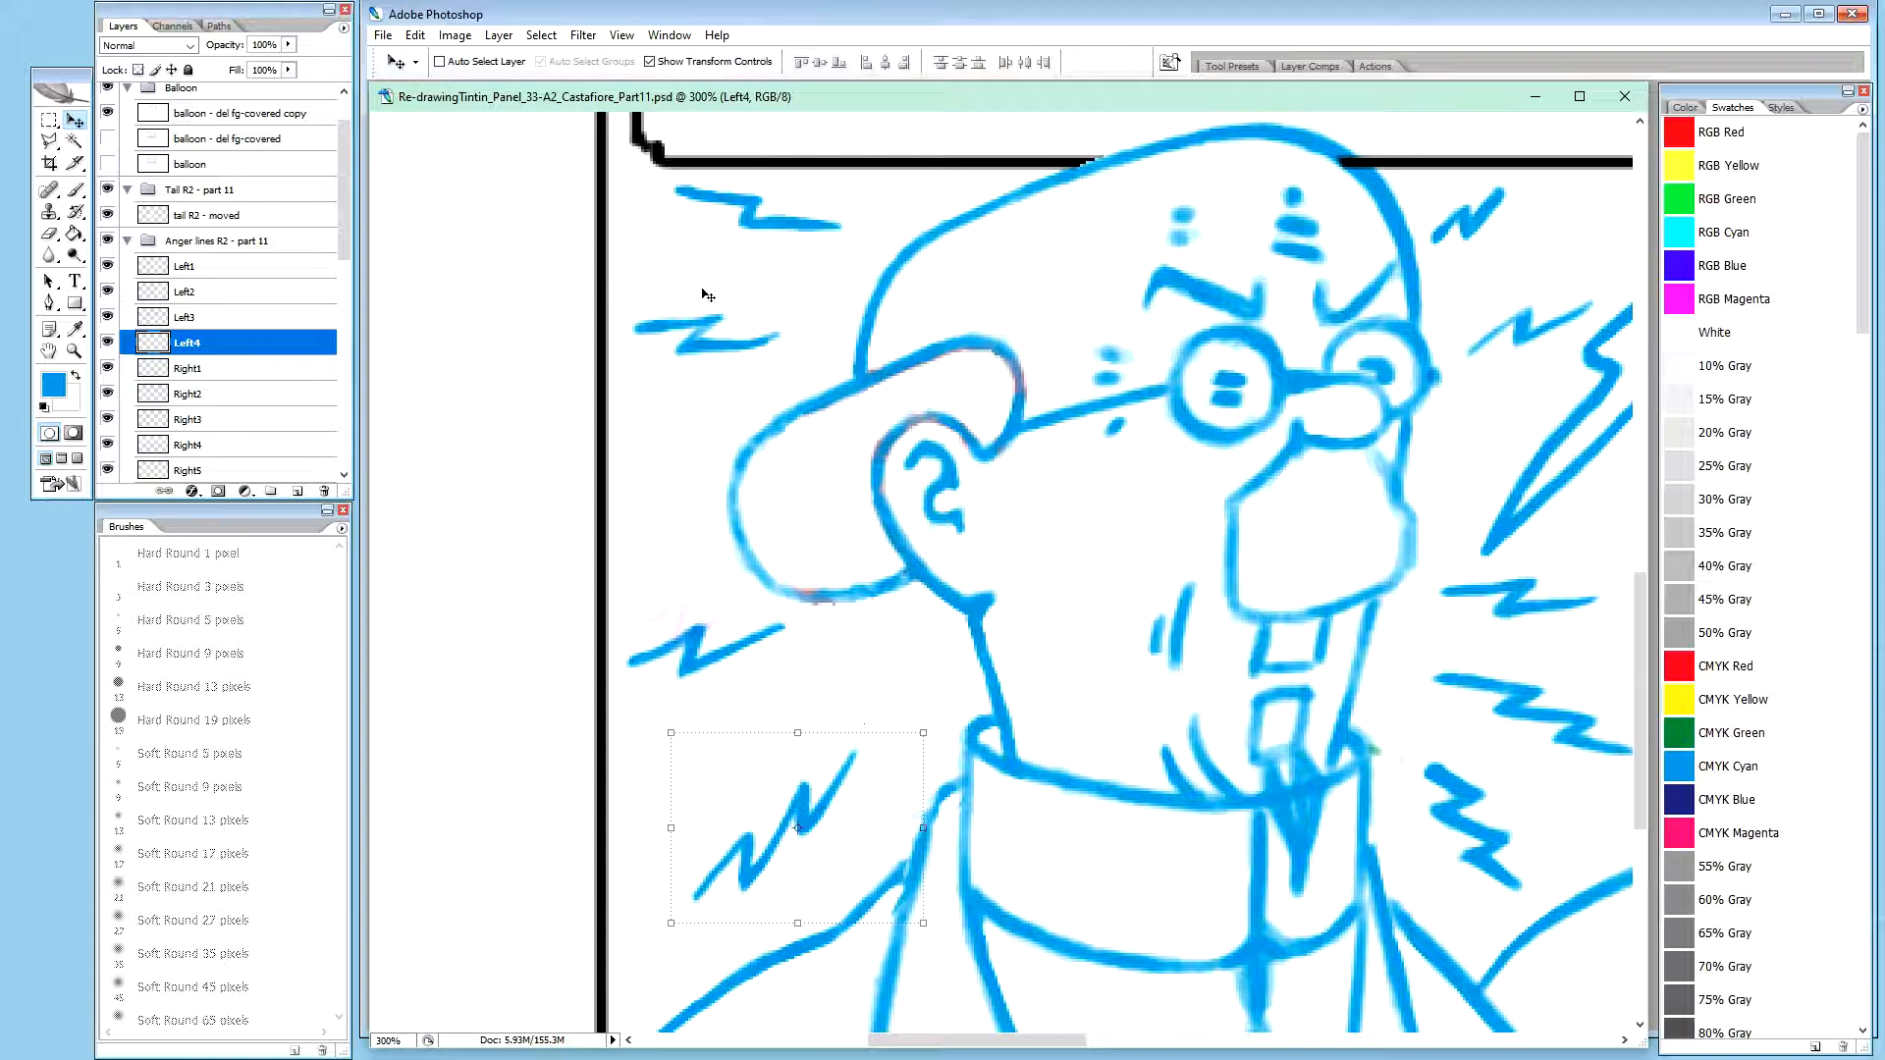
Rotate the Left4 zigzag 1.4° clockwise
{"action": "left_click", "coordinate": [939, 722]}
{"action": "left_click_drag", "start_coordinate": [941, 722], "coordinate": [945, 723]}
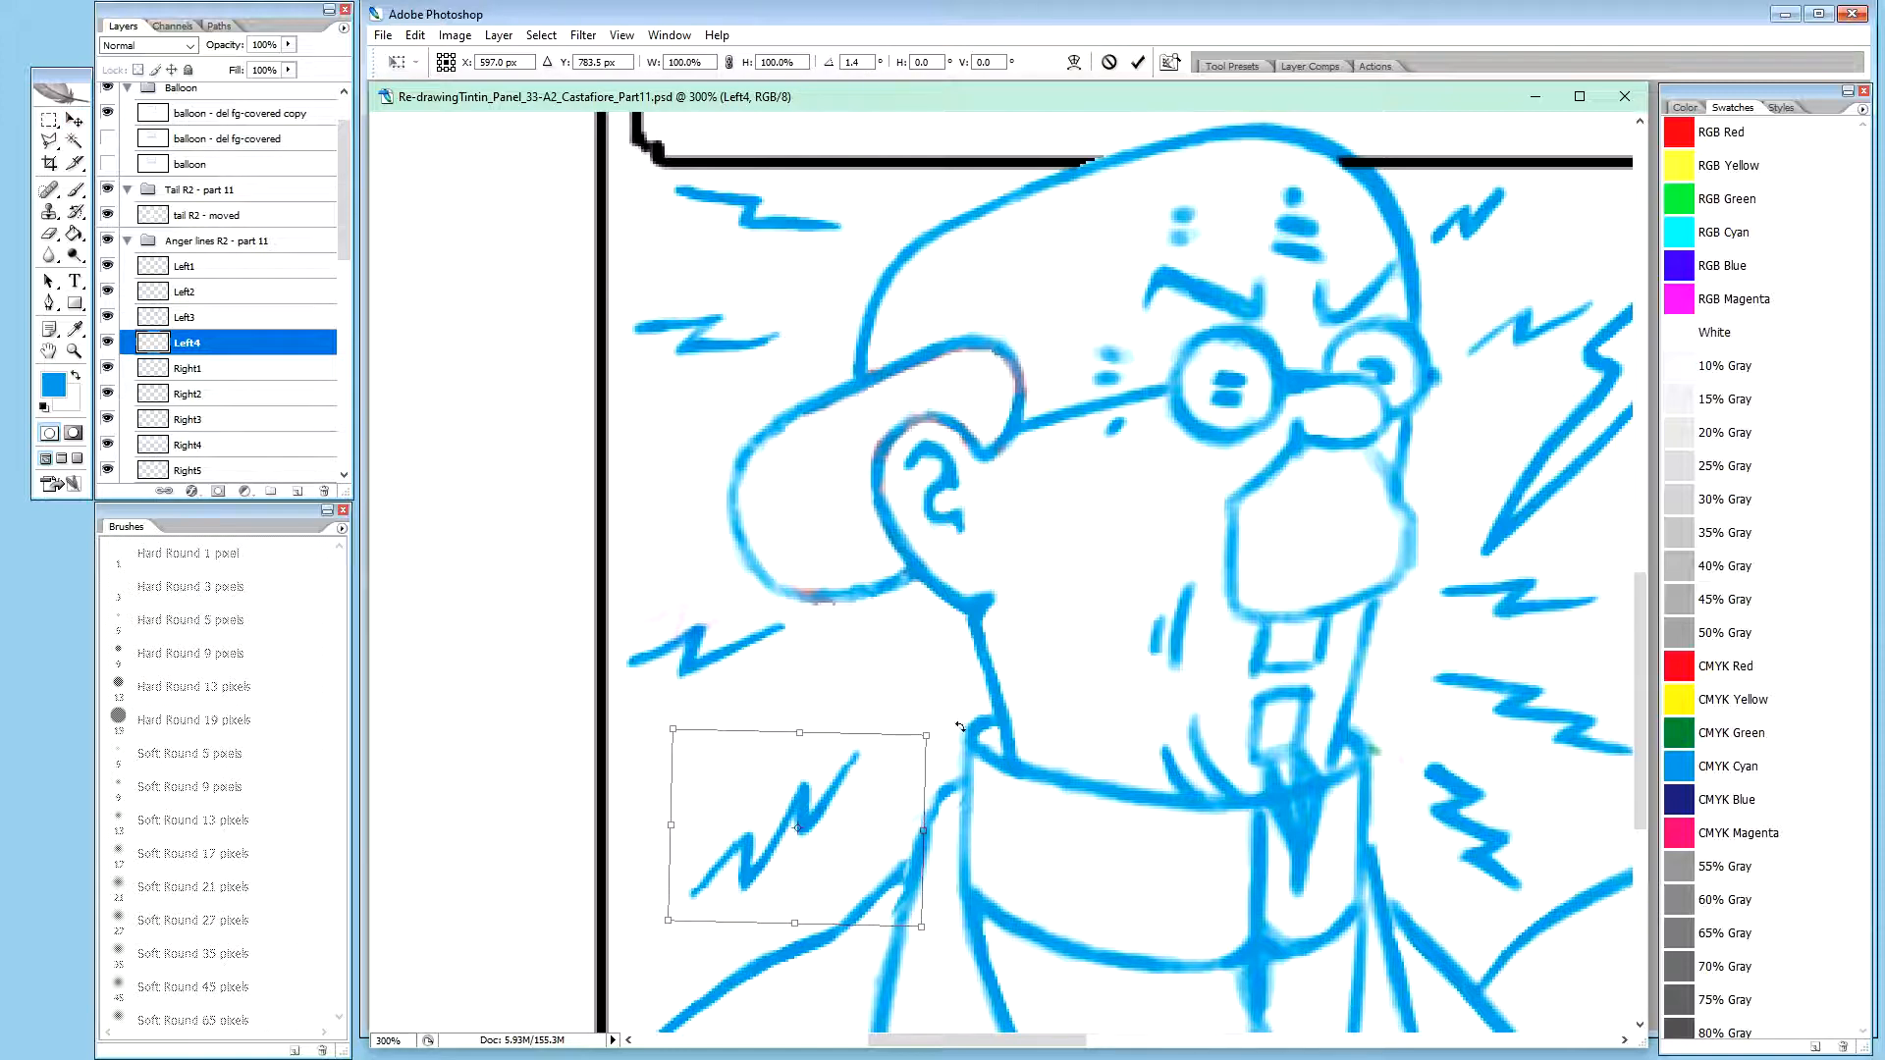
{"action": "key", "text": "Return"}
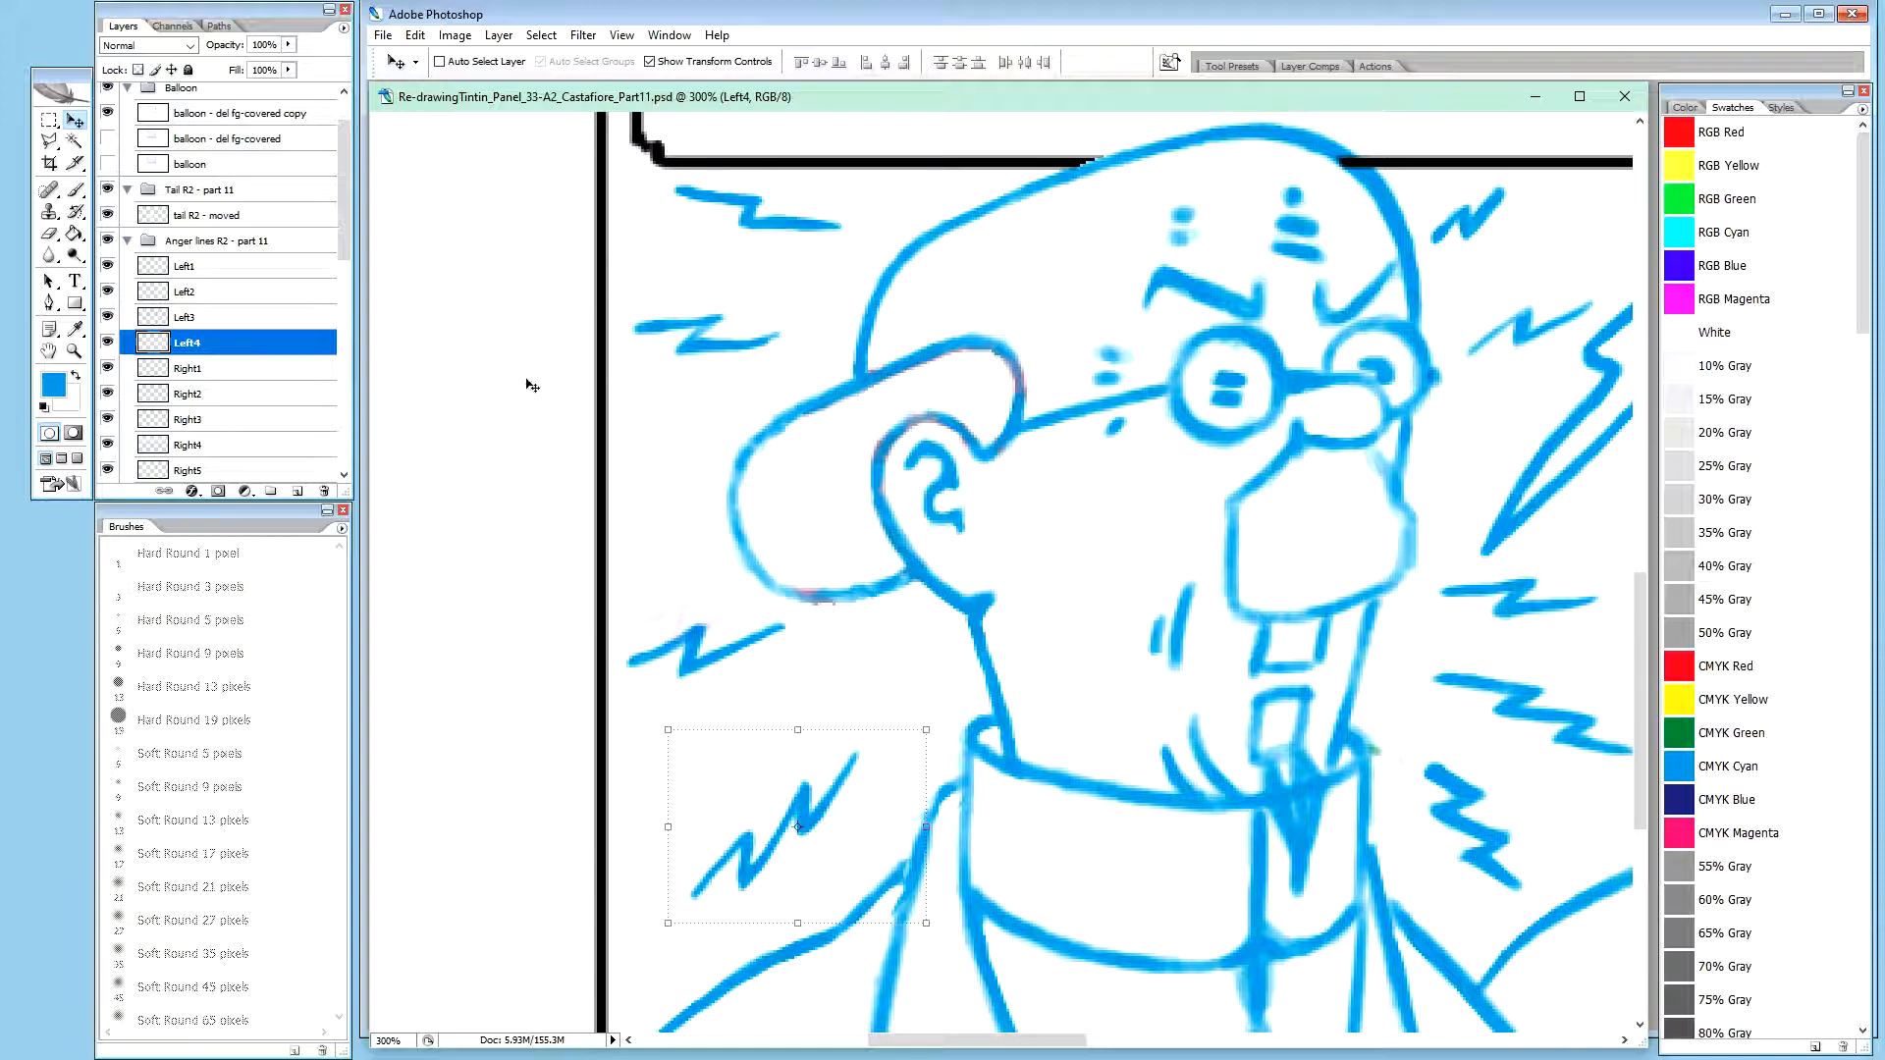
Check the extents of the Right1 and Left4 to Left1 layers and review the zigzags around Calculus together
{"action": "left_click", "coordinate": [193, 370]}
{"action": "left_click", "coordinate": [201, 344]}
{"action": "left_click", "coordinate": [206, 317]}
{"action": "left_click", "coordinate": [211, 292]}
{"action": "left_click", "coordinate": [216, 266]}
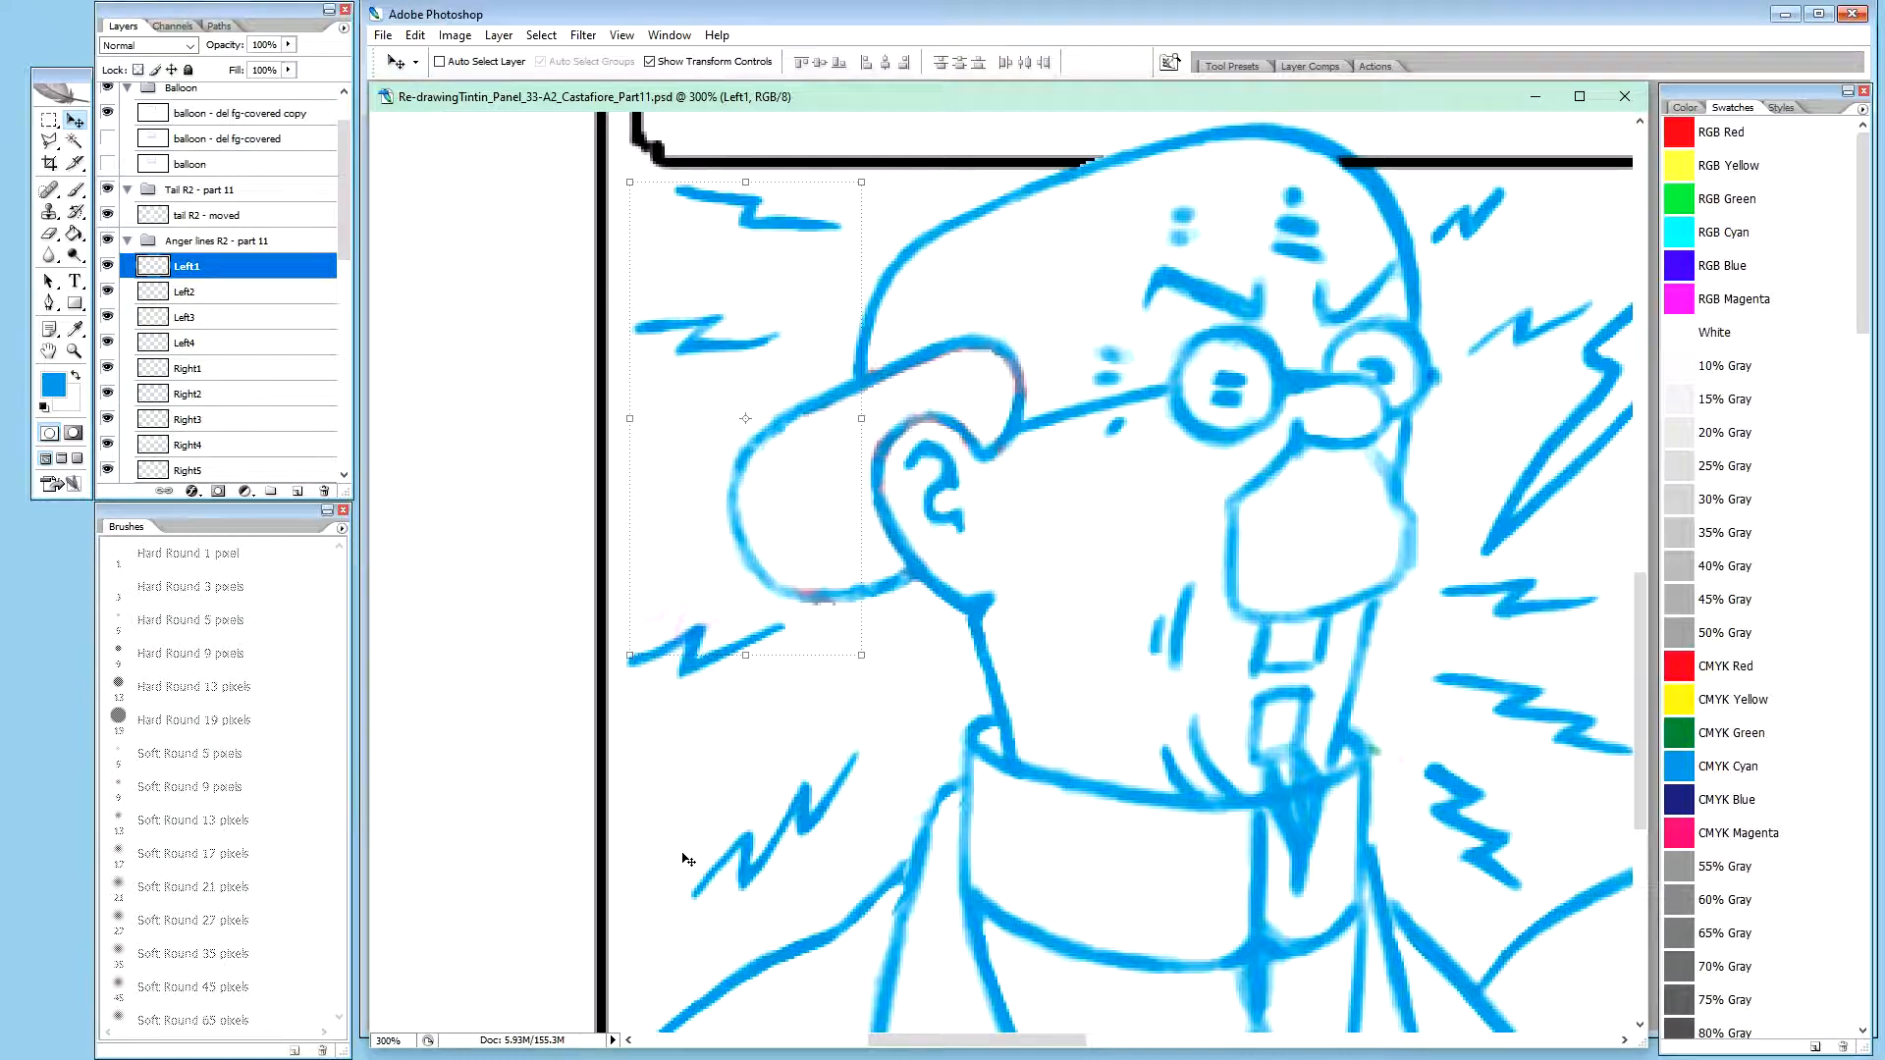
{"action": "key", "text": "ctrl+minus"}
{"action": "key", "text": "h"}
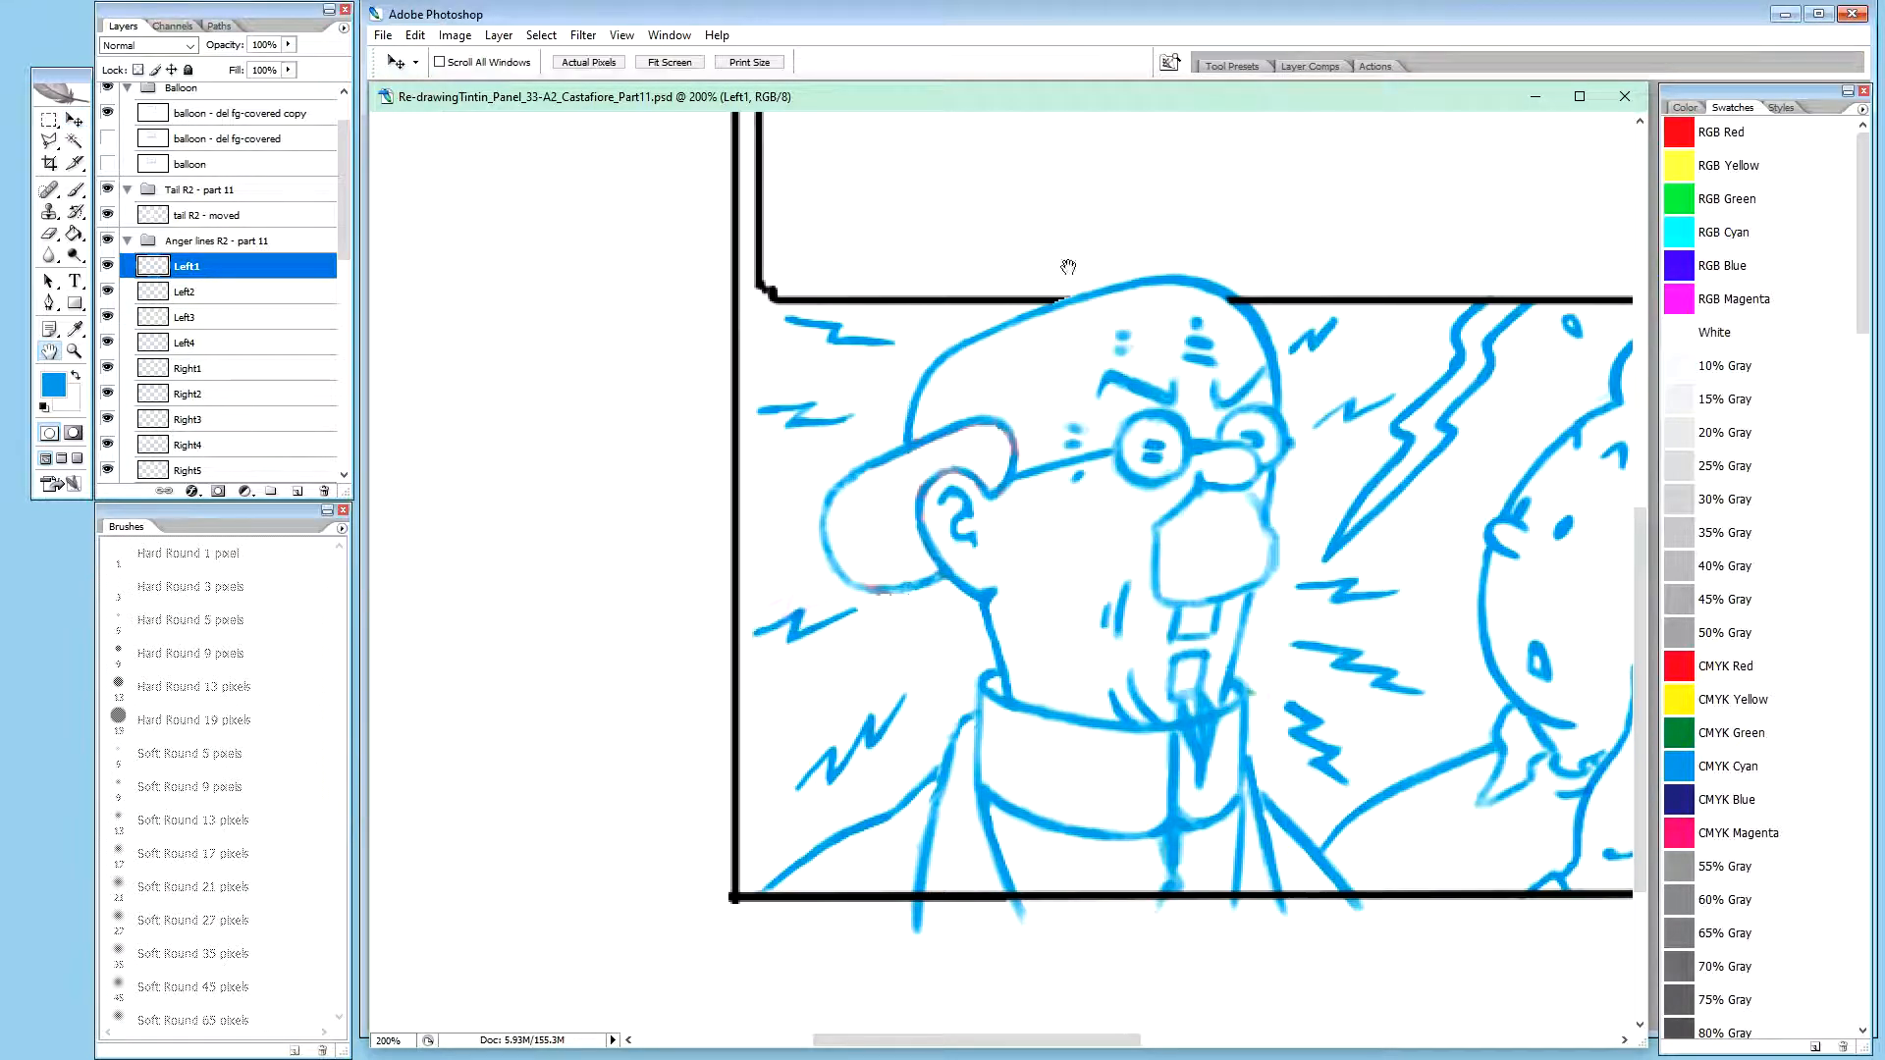
{"action": "left_click_drag", "start_coordinate": [1450, 534], "coordinate": [1185, 591]}
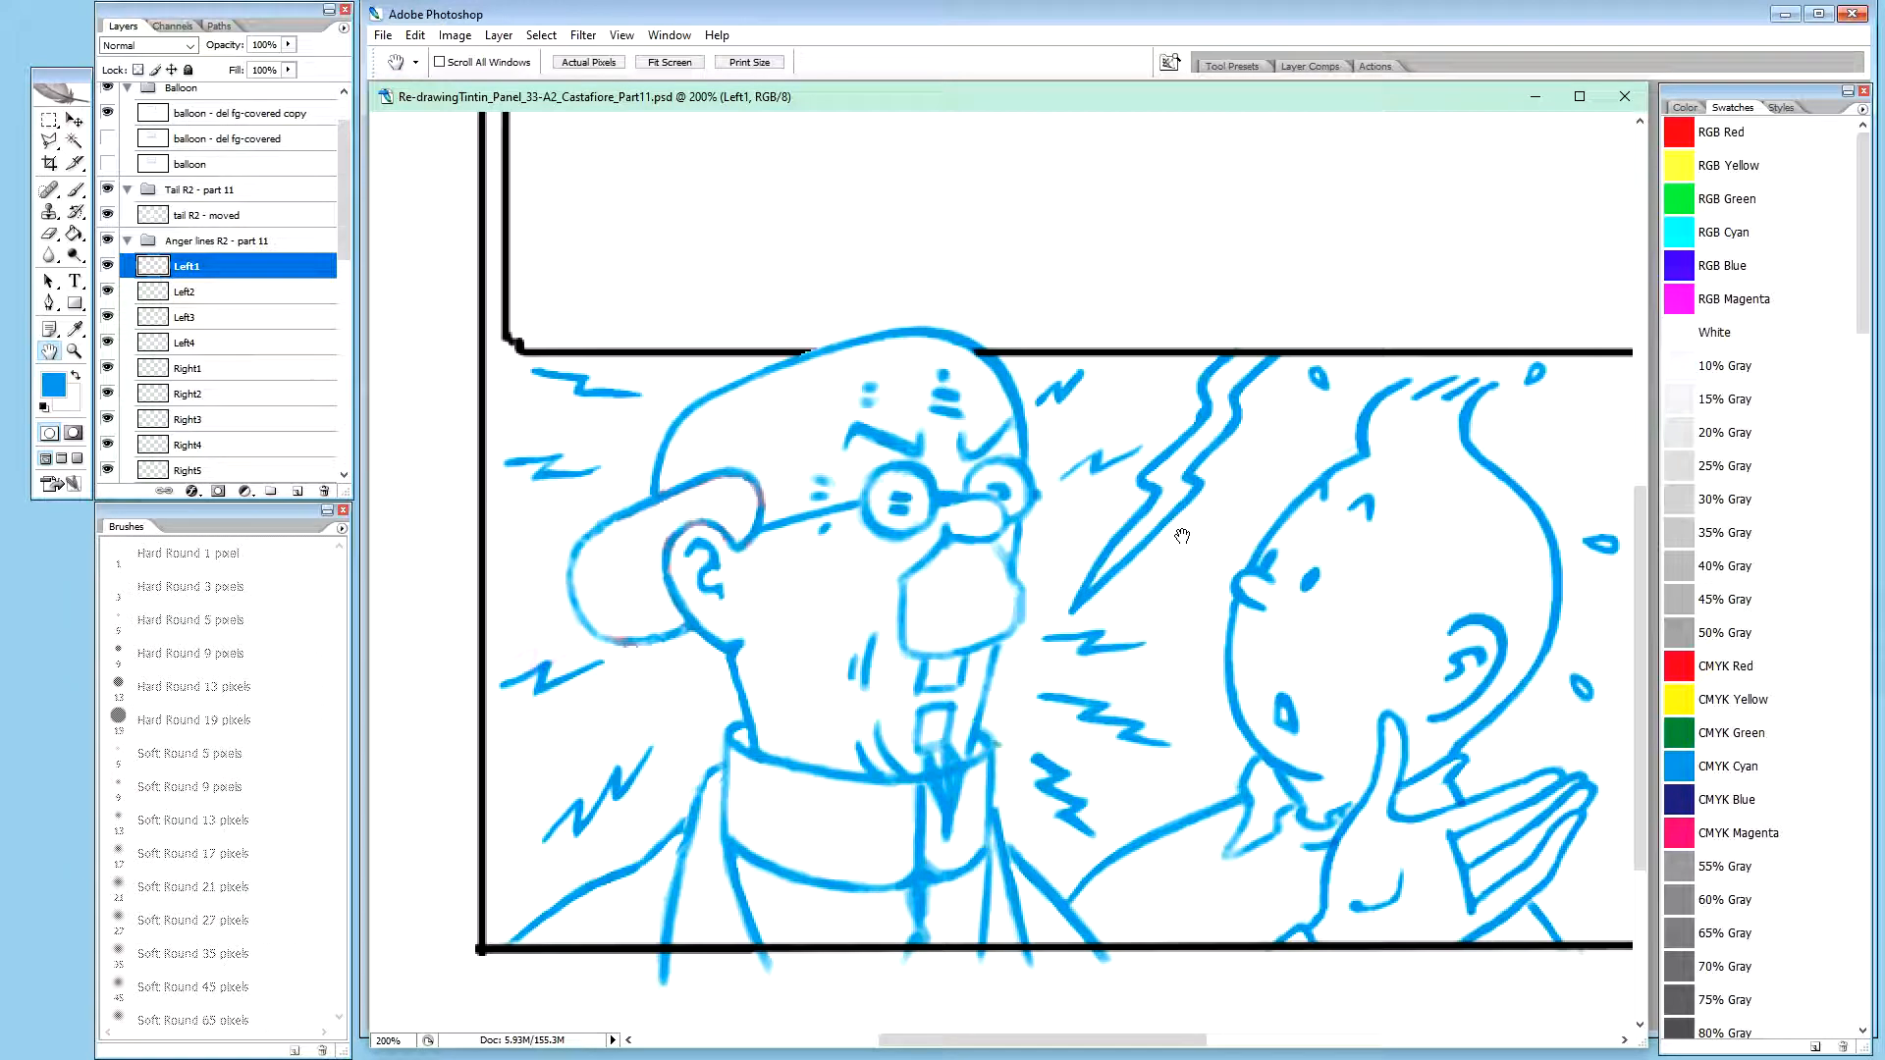
Hide the anger lines R1 copy (20% opac) layer and stamp a merged copy of the Left1 to Right5 layers
{"action": "left_click_drag", "start_coordinate": [342, 245], "coordinate": [343, 306]}
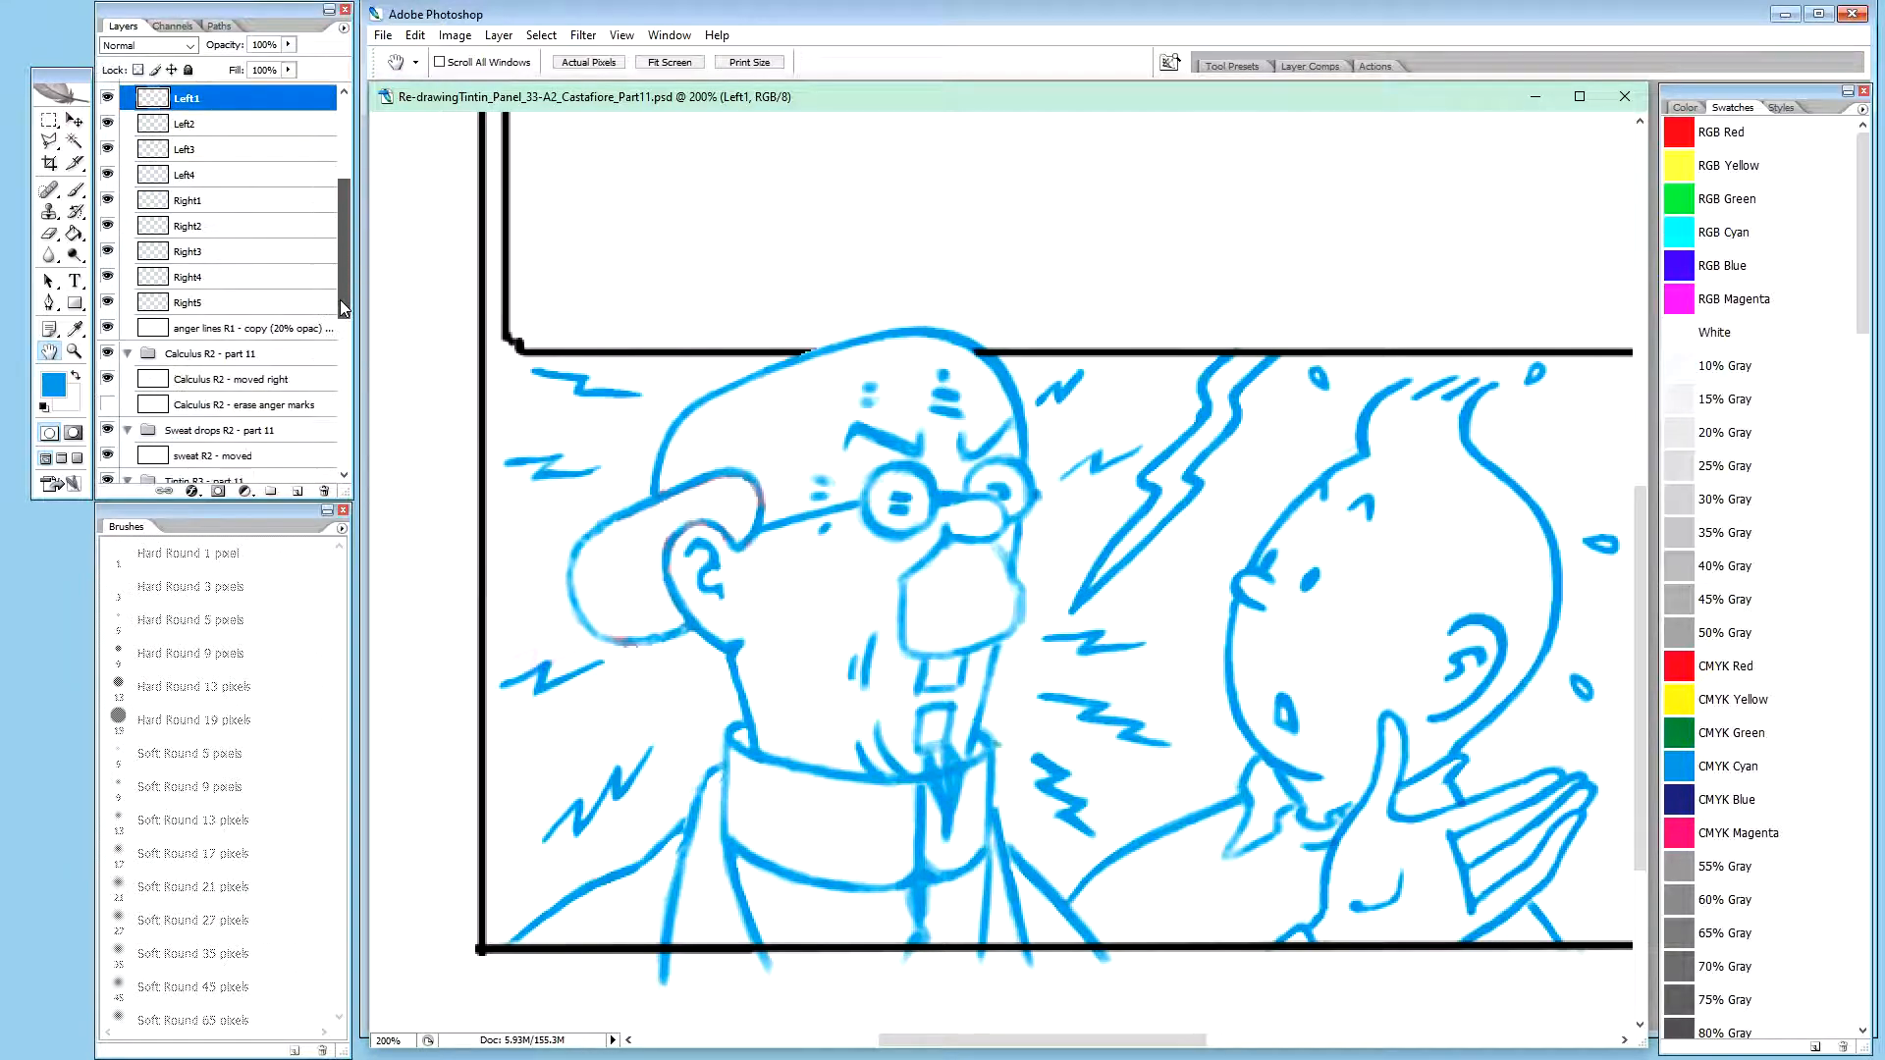
{"action": "left_click", "coordinate": [107, 330]}
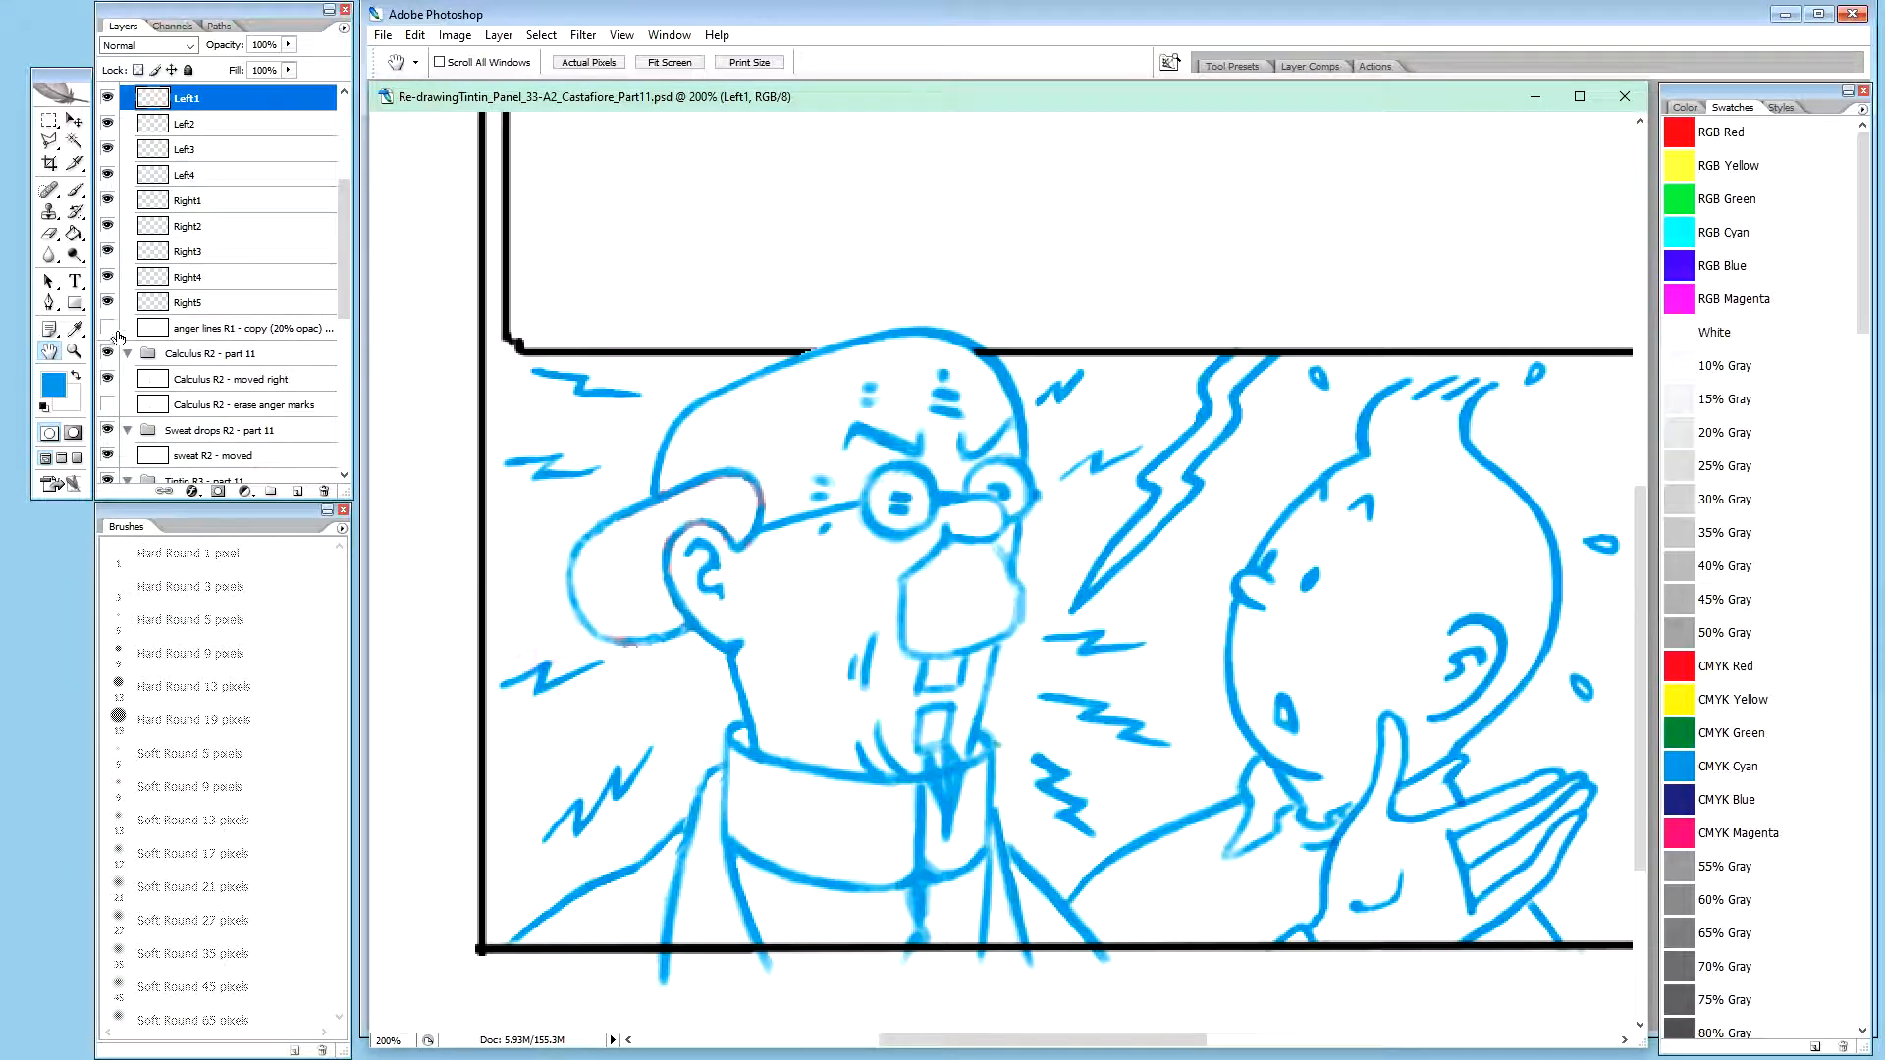
{"action": "left_click_drag", "start_coordinate": [347, 306], "coordinate": [348, 279]}
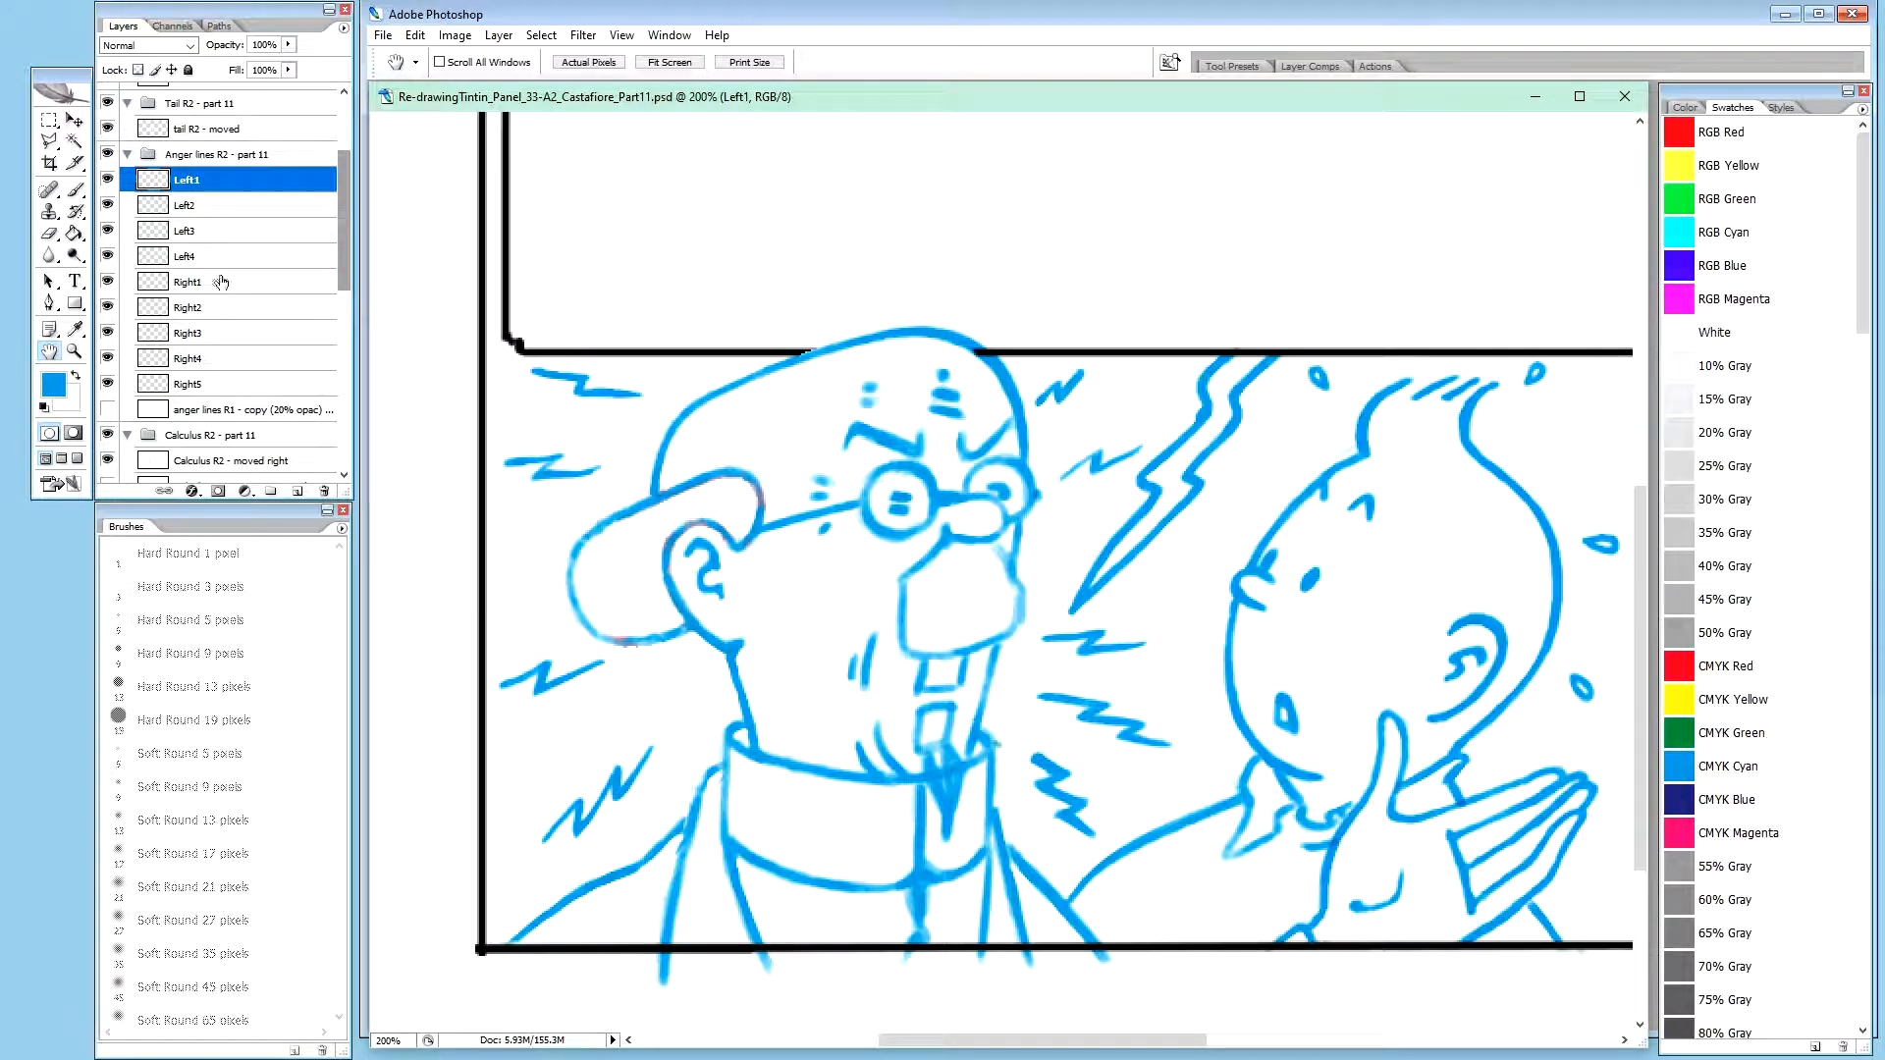
{"action": "left_click", "coordinate": [216, 386], "text": "shift"}
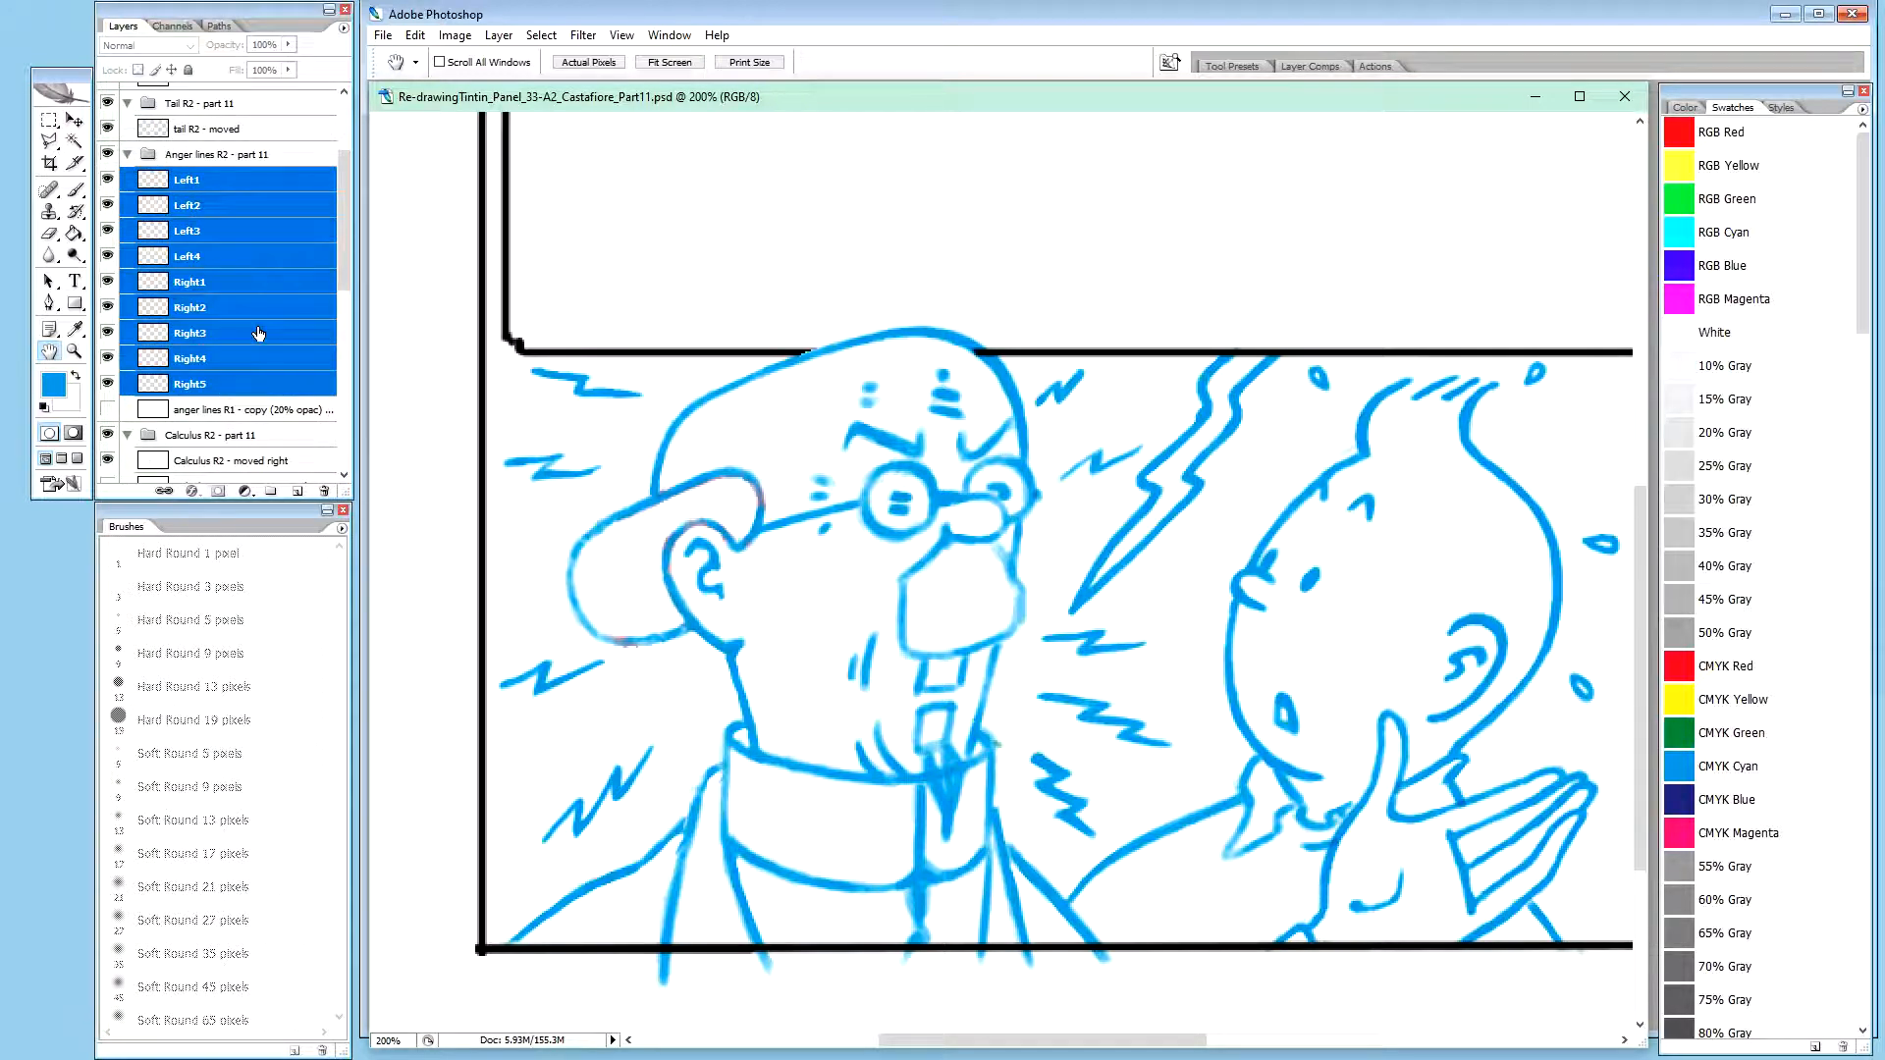
{"action": "key", "text": "ctrl+alt+e"}
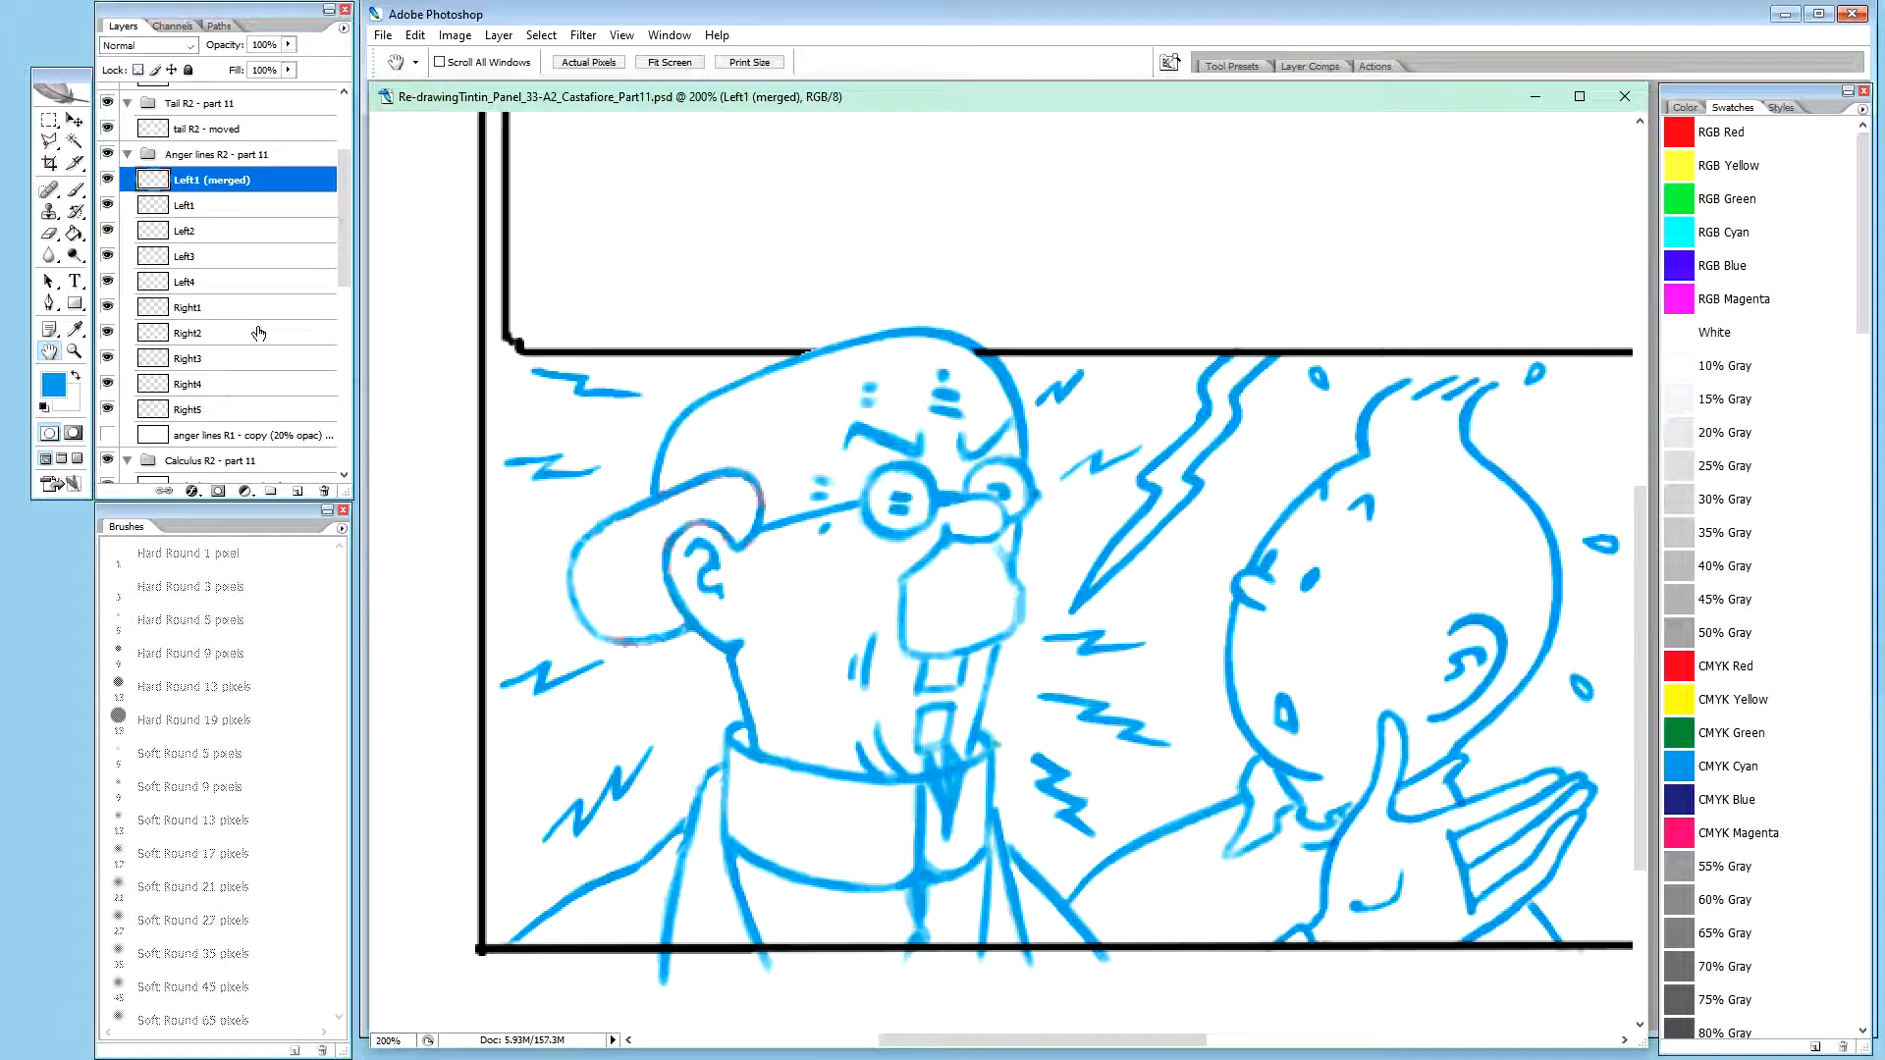
Rename the merged zigzag layer as "anger lines R2 - merged"
{"action": "double_click", "coordinate": [237, 178]}
{"action": "type", "text": "anger lines R2 - merged"}
{"action": "key", "text": "Return"}
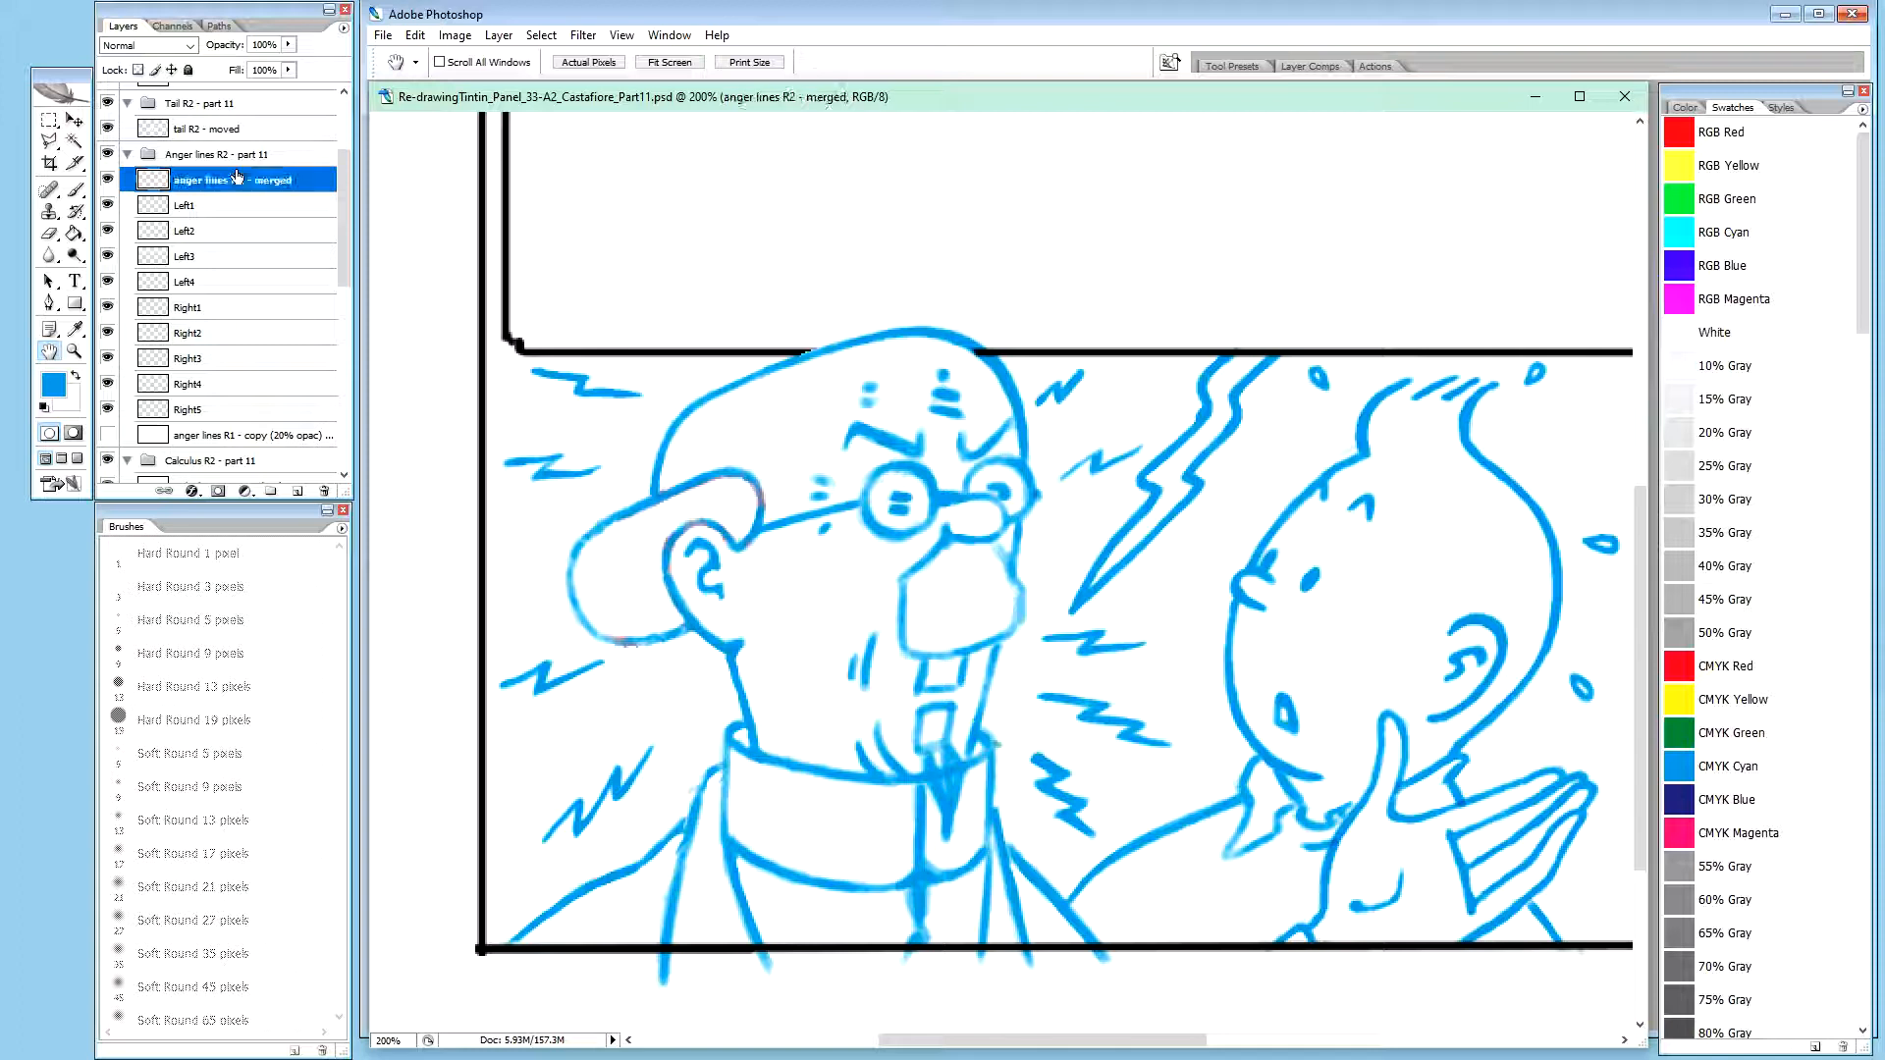
Hide the separate Left1 to Right5 layers and check the merged anger lines by toggling their visibility
{"action": "left_click_drag", "start_coordinate": [106, 409], "coordinate": [108, 206]}
{"action": "left_click", "coordinate": [108, 207]}
{"action": "left_click", "coordinate": [107, 183]}
{"action": "left_click", "coordinate": [107, 183]}
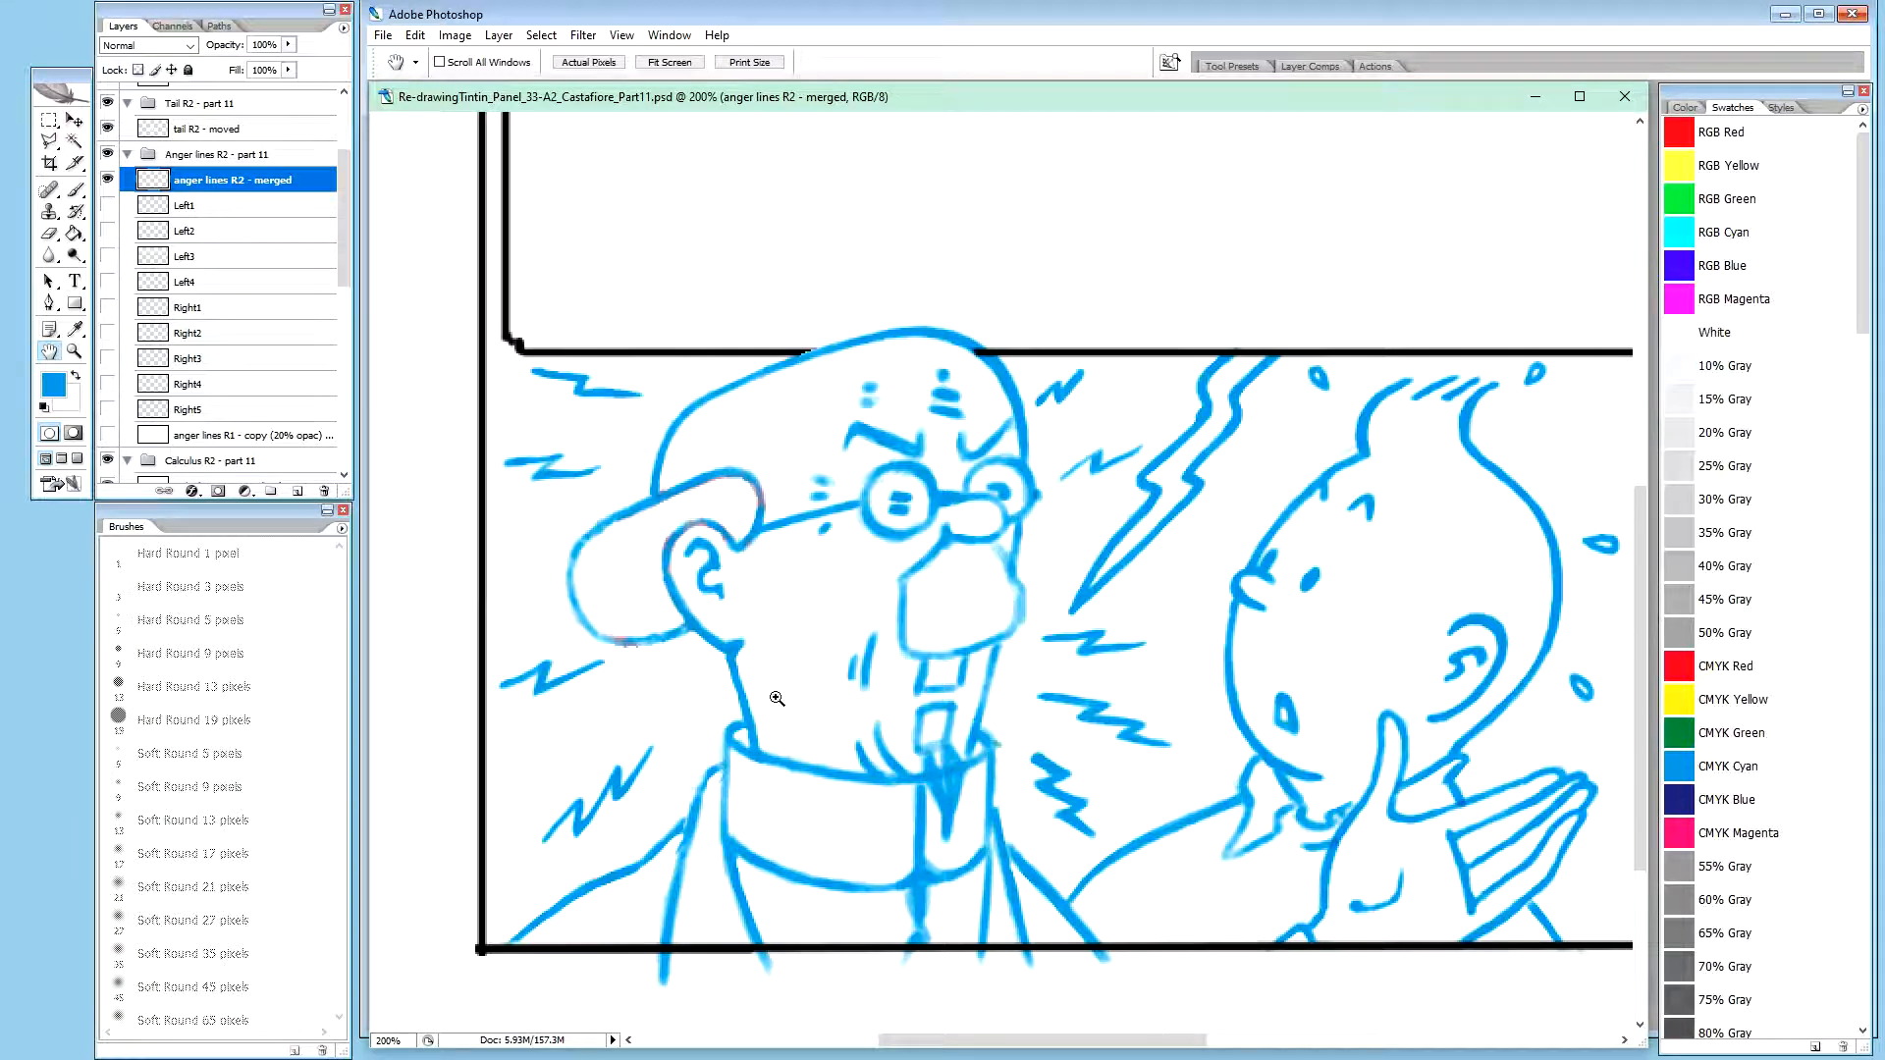
Review the whole panel with the merged anger lines, and view the 987 Degrees Centigrade cover in Photos
{"action": "key", "text": "ctrl+minus"}
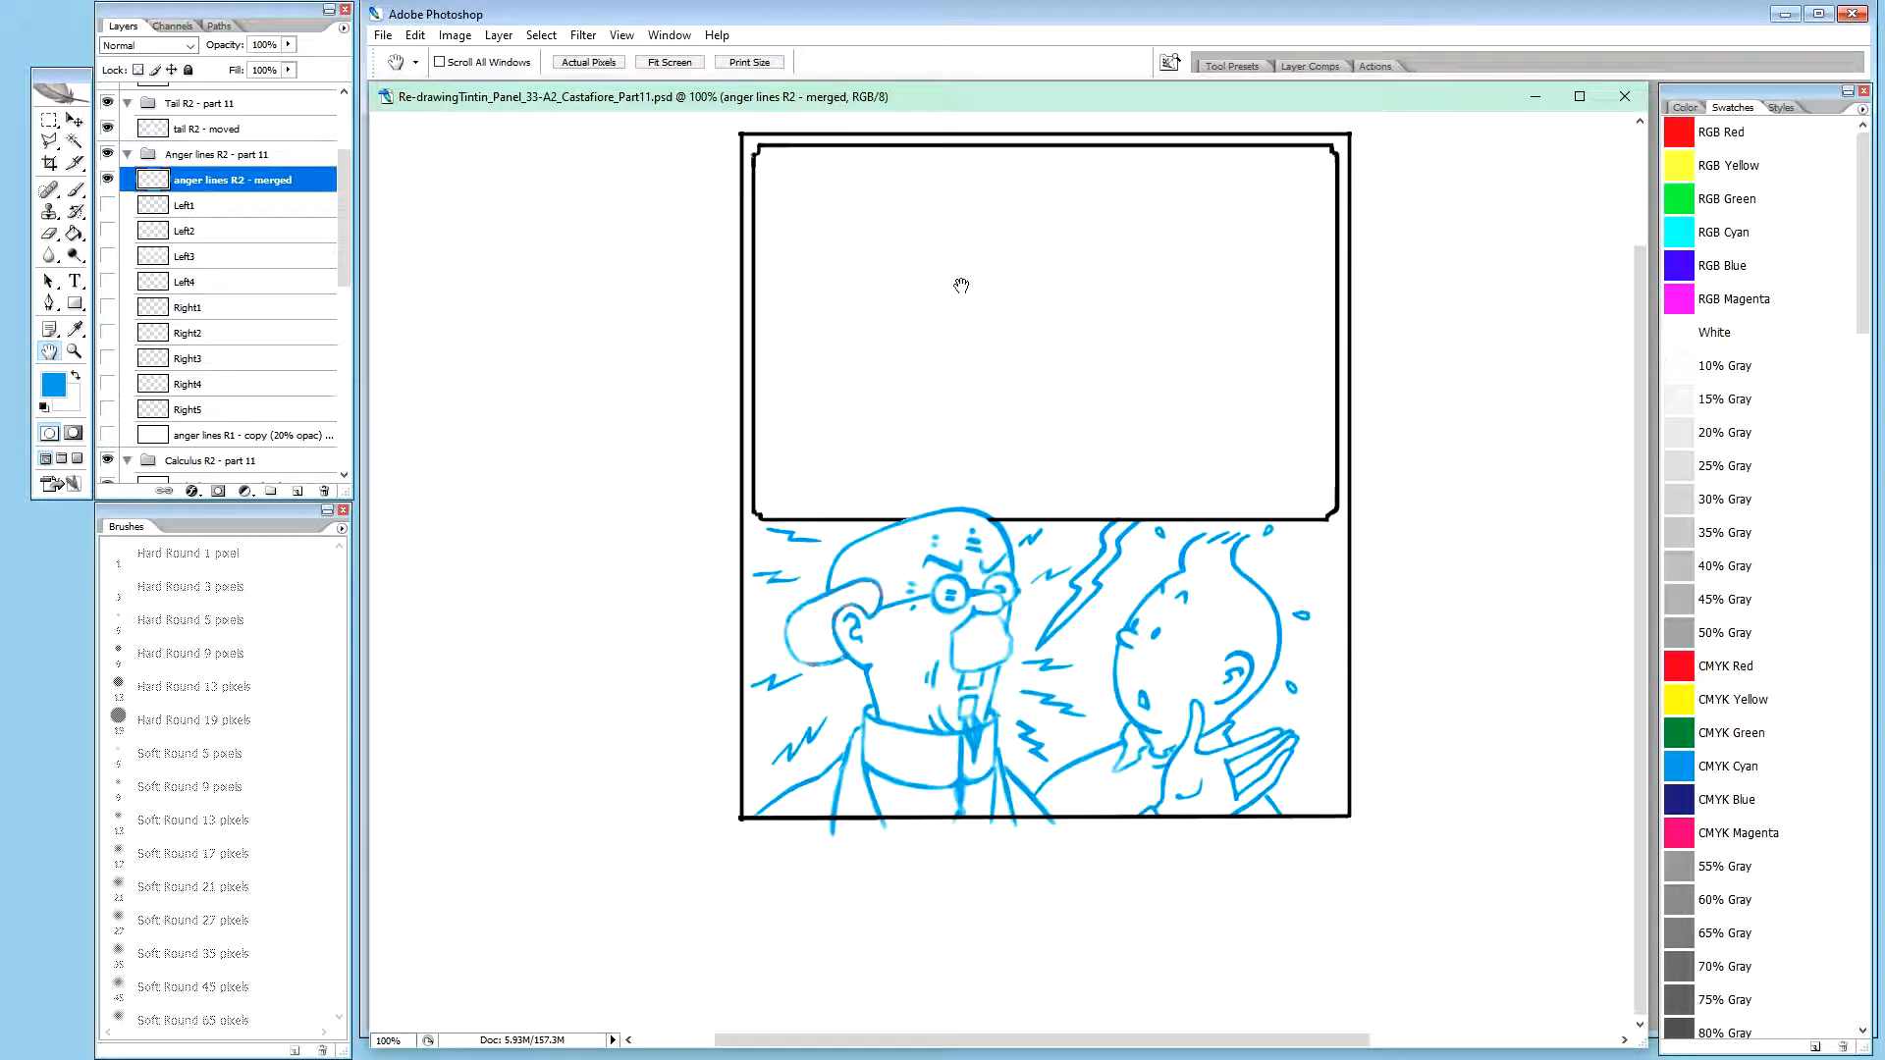
{"action": "key", "text": "ctrl+plus"}
{"action": "left_click_drag", "start_coordinate": [1119, 429], "coordinate": [1084, 315]}
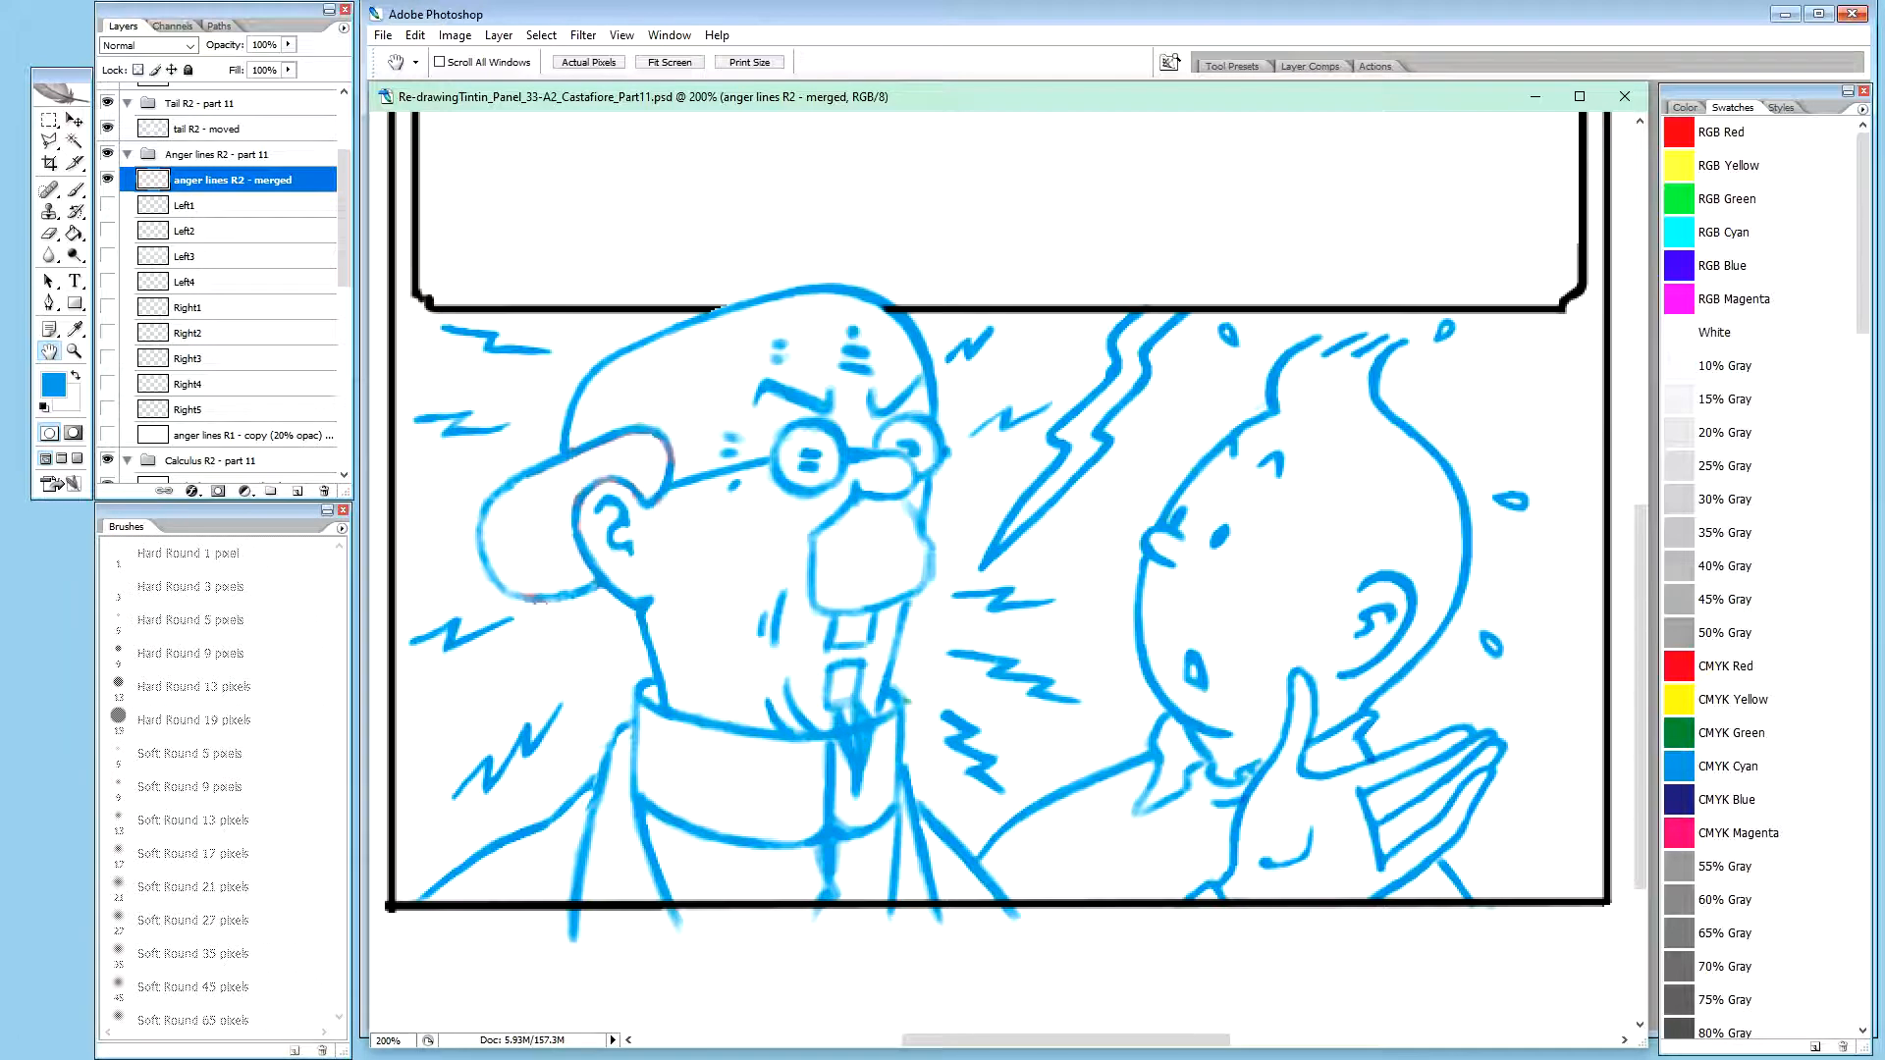
{"action": "key", "text": "alt+Tab"}
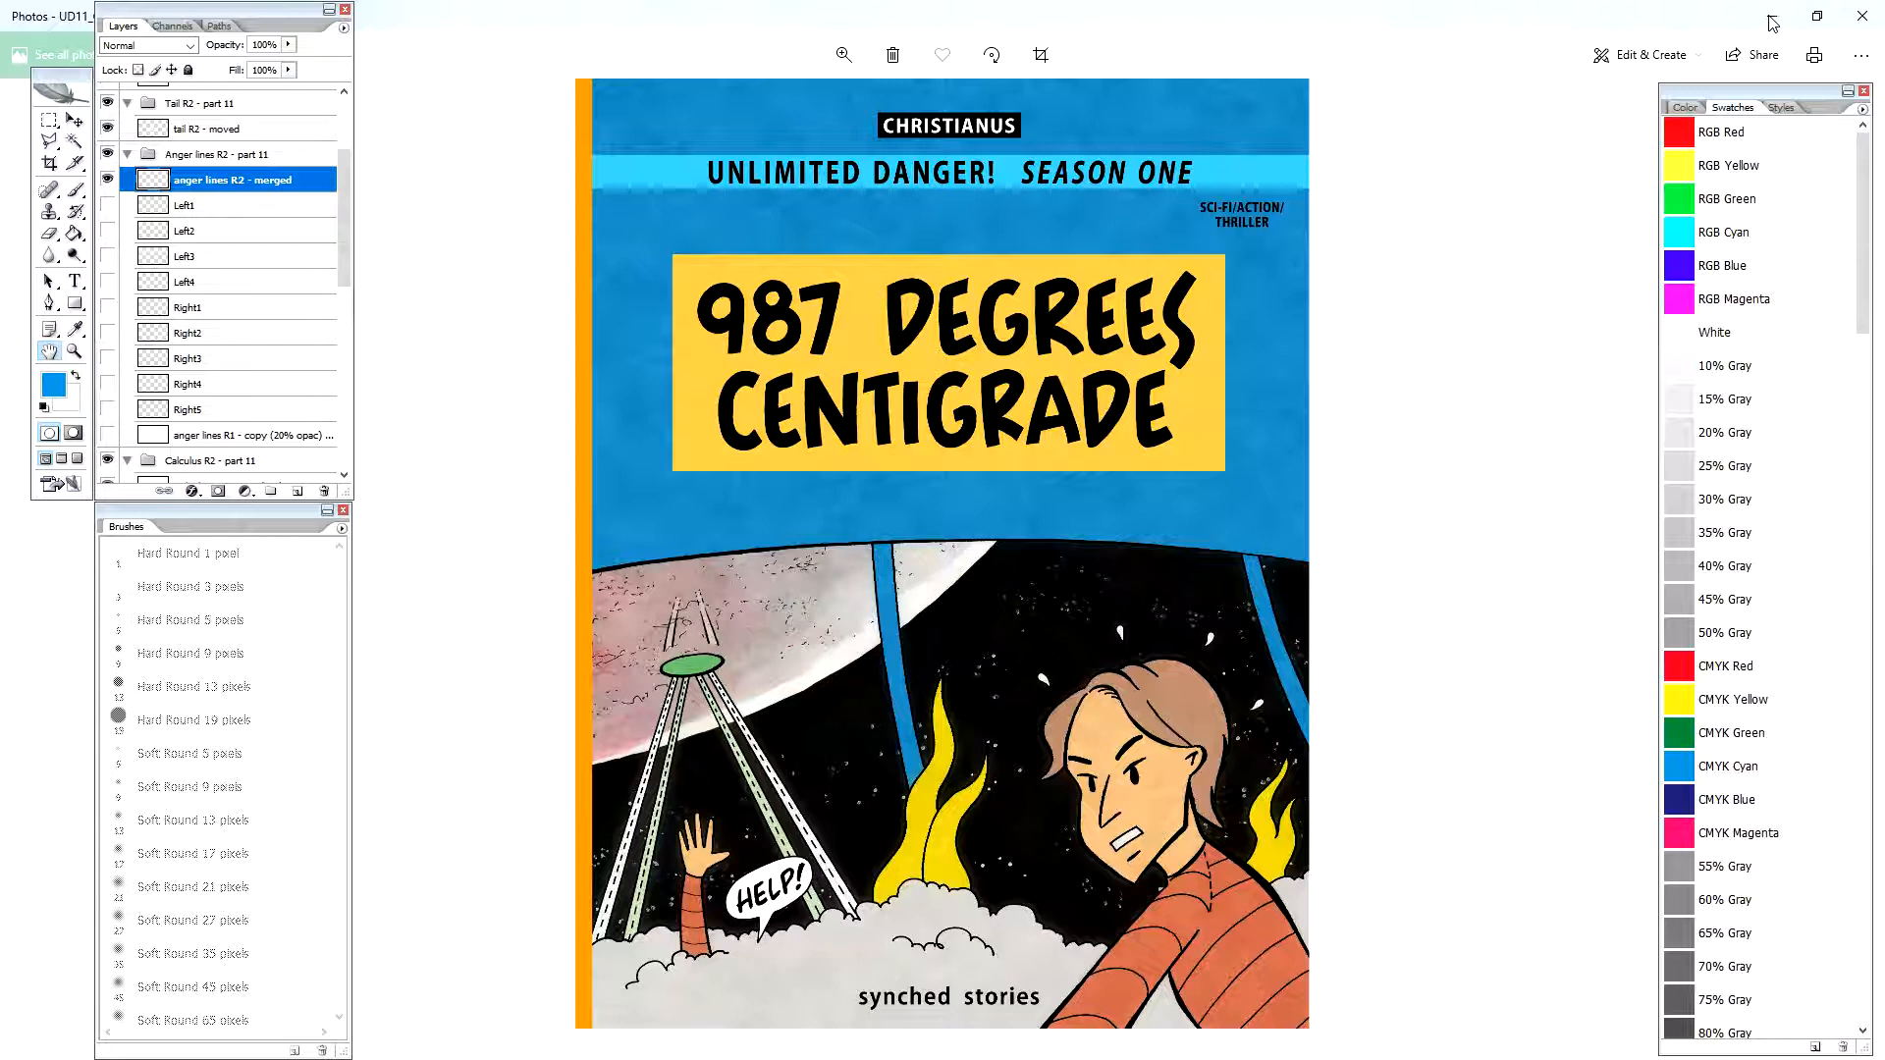
{"action": "left_click", "coordinate": [1771, 18]}
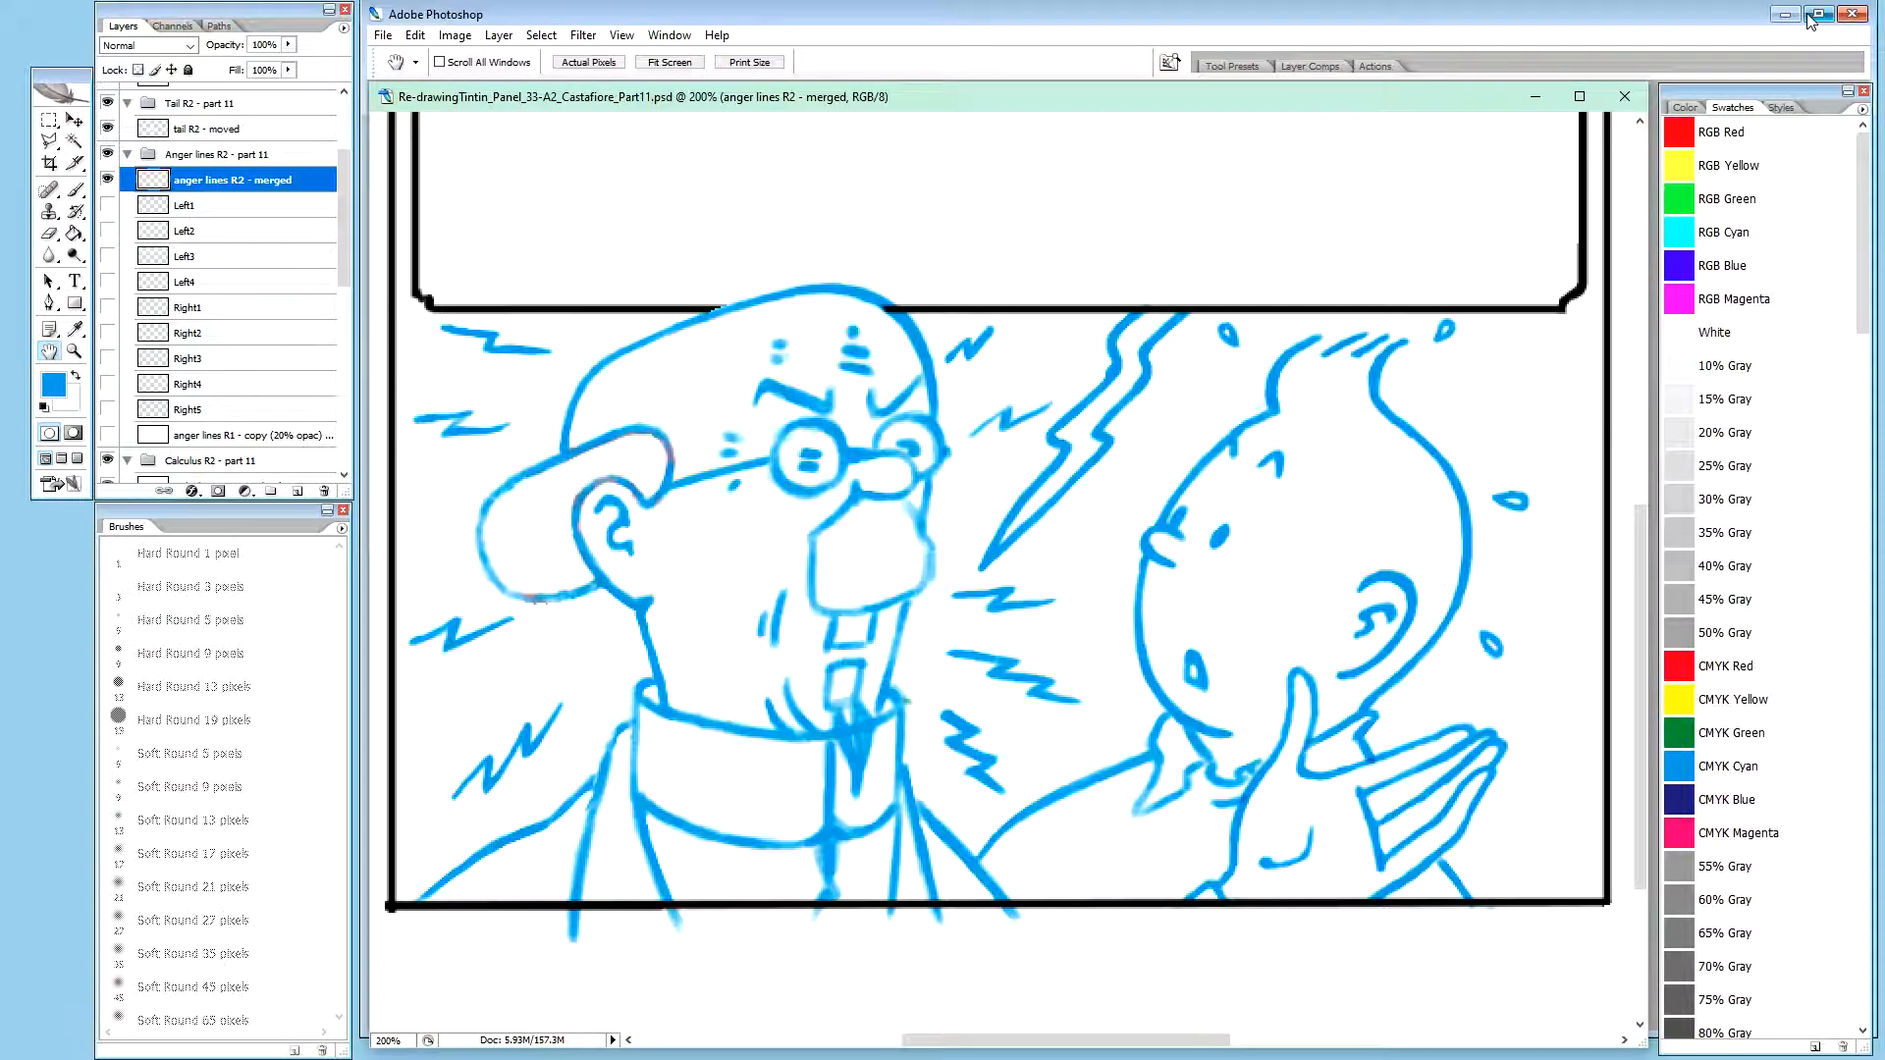